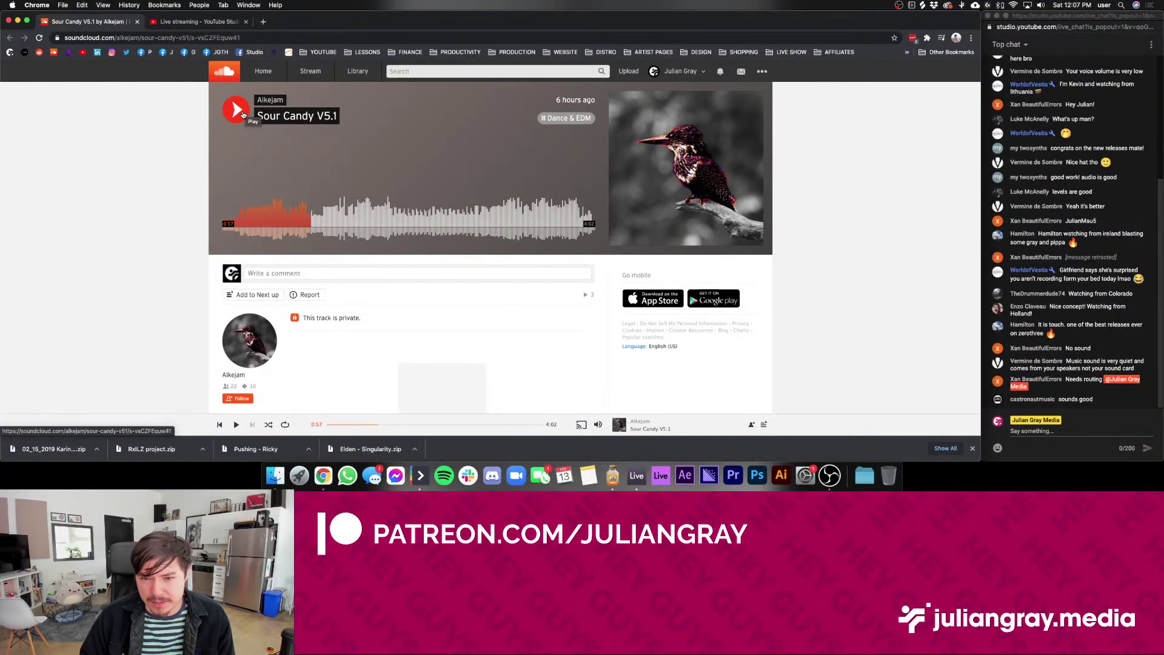
Listen to the private track Sour Candy V5.1 in two stretches, pausing after each one
{"action": "left_click", "coordinate": [243, 114]}
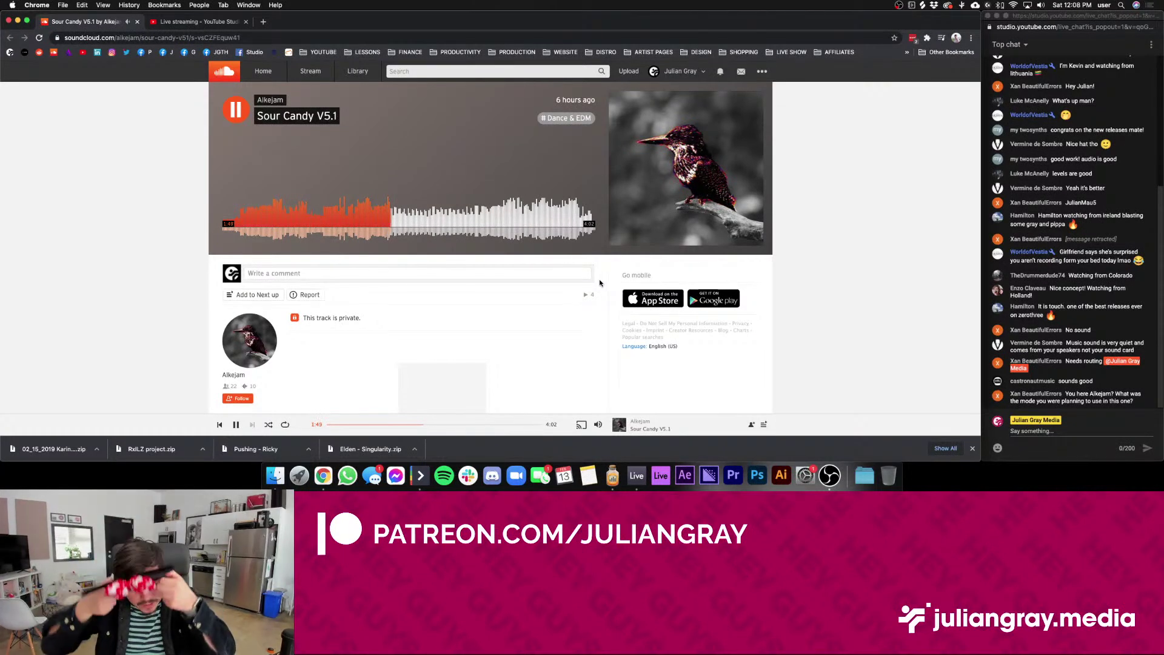
{"action": "key", "text": "space"}
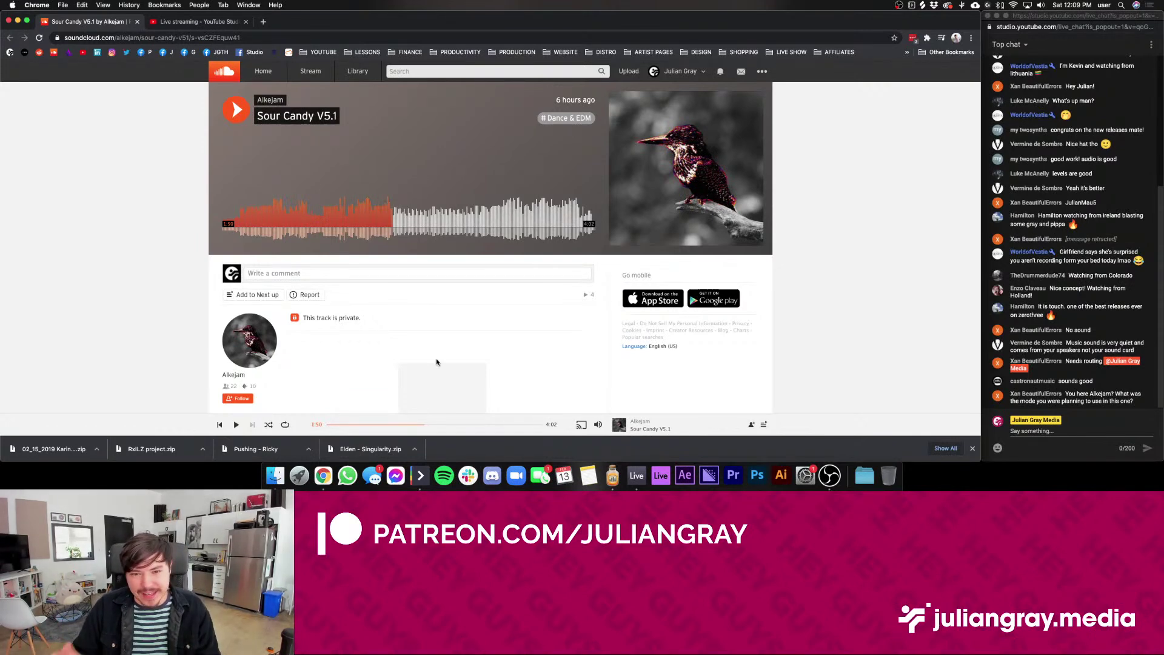
{"action": "left_click", "coordinate": [247, 113]}
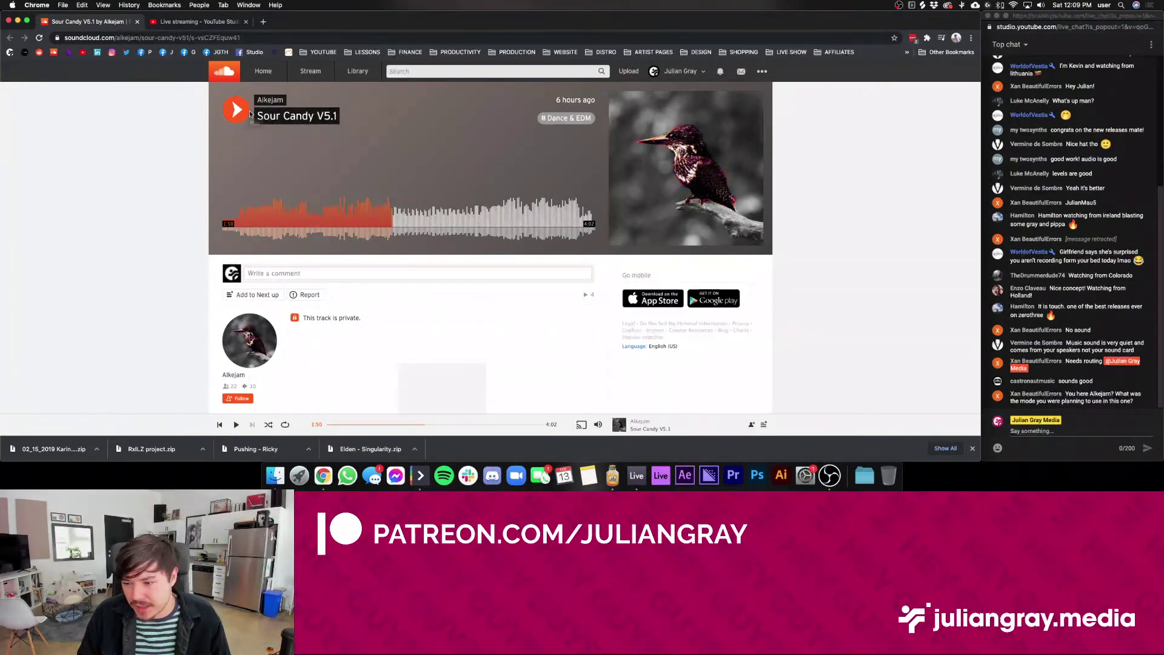
{"action": "left_click", "coordinate": [248, 115]}
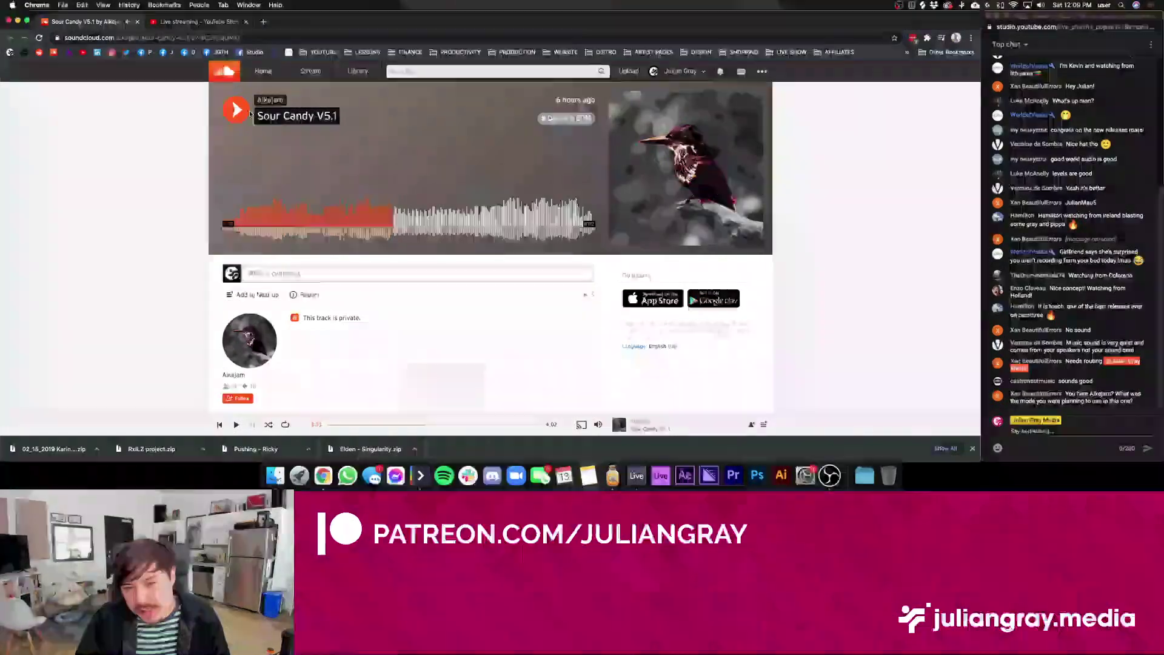
{"action": "left_click", "coordinate": [248, 115]}
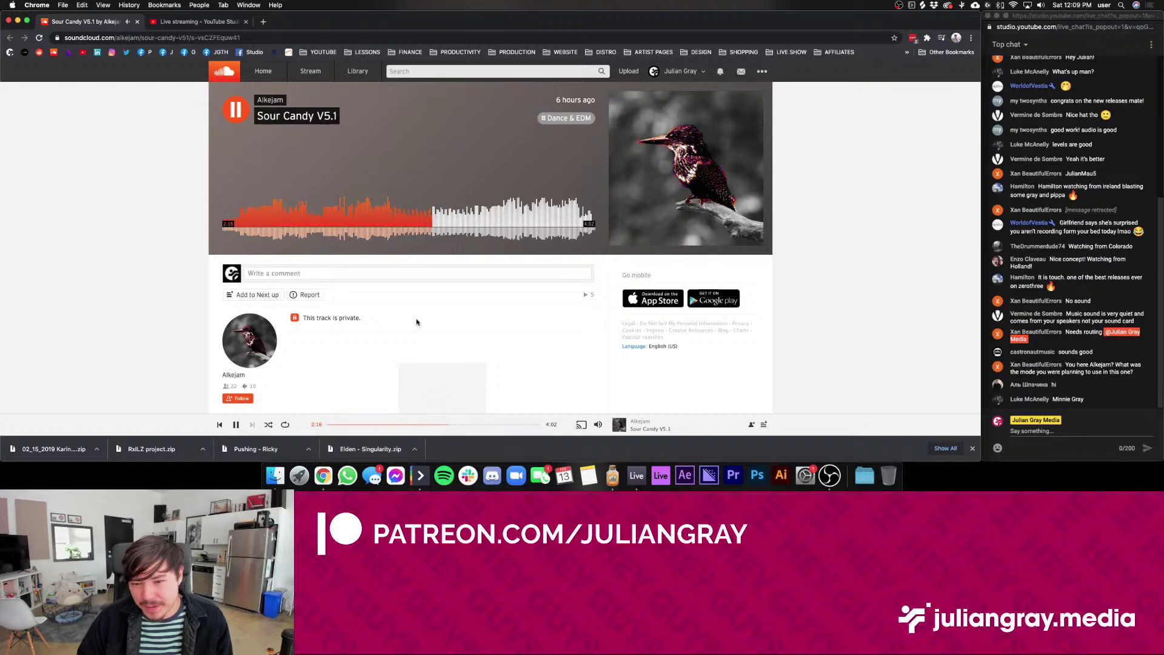
{"action": "key", "text": "space"}
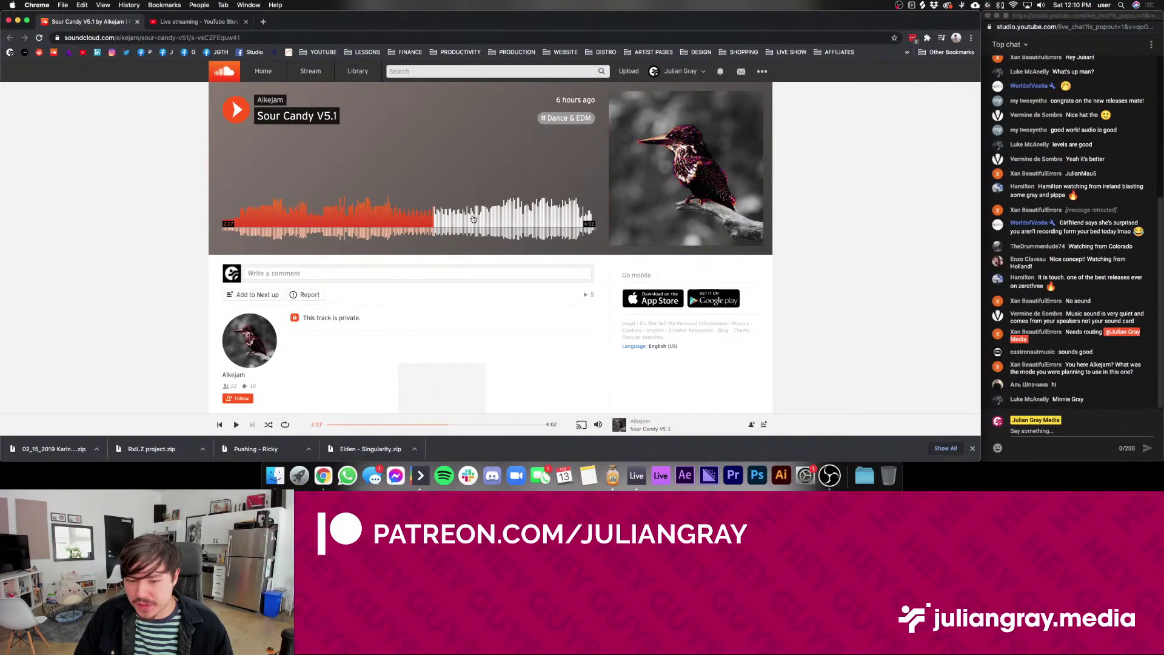
Skip ahead to two further sections of the Sour Candy V5.1 waveform, listening to each and pausing playback
{"action": "left_click", "coordinate": [473, 219]}
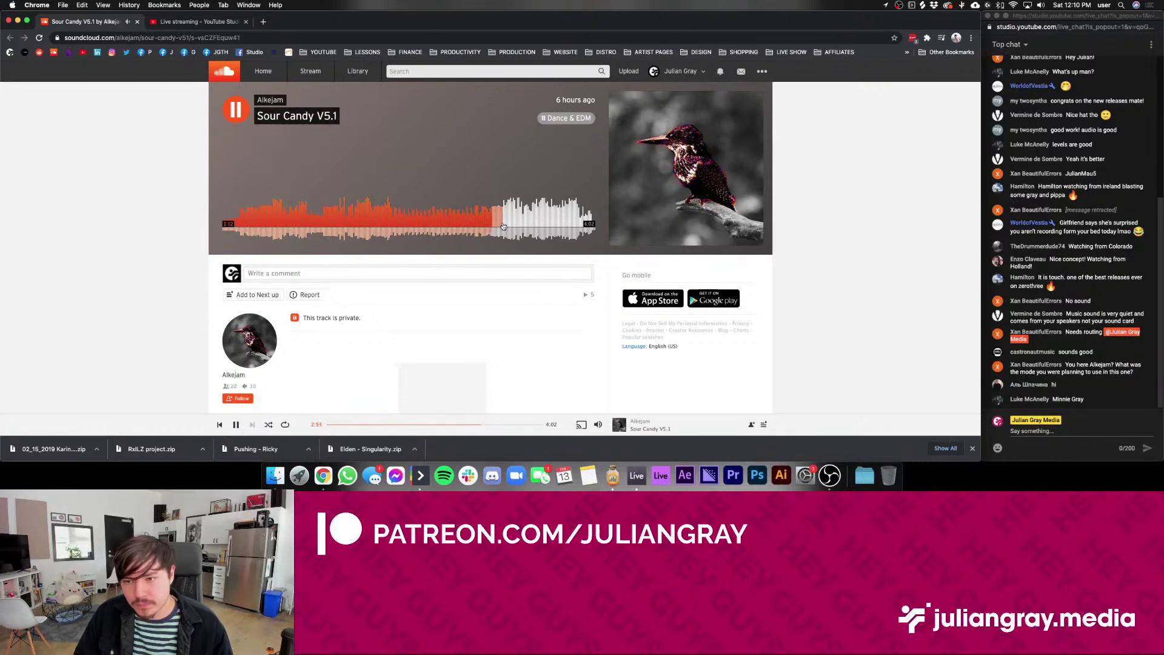
{"action": "key", "text": "space"}
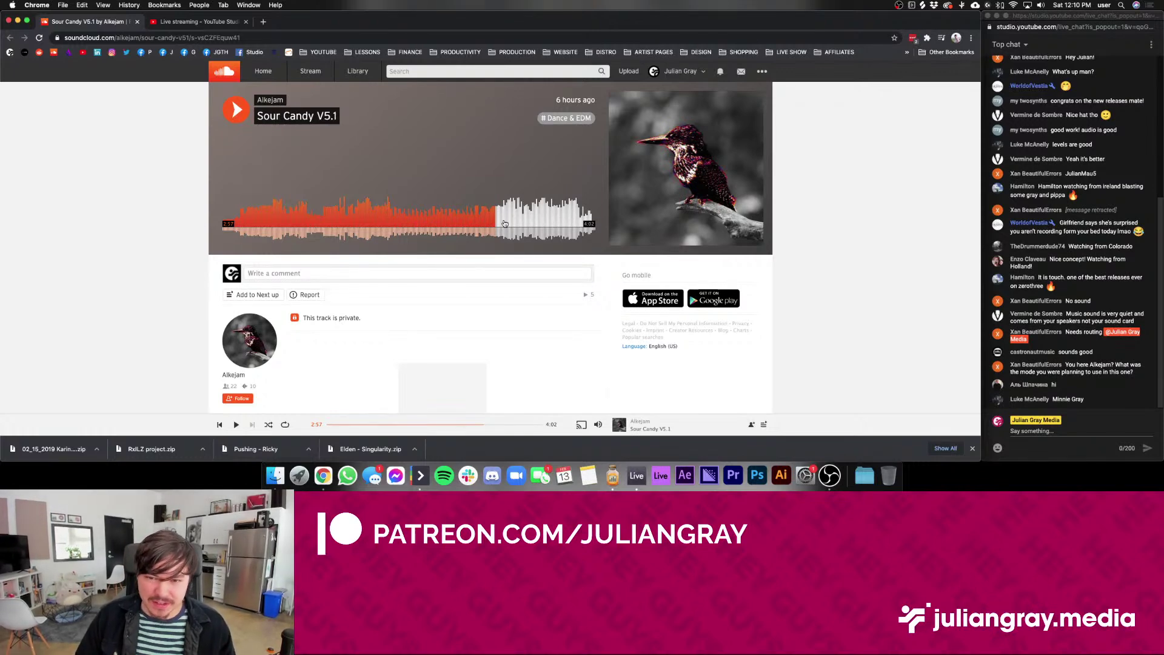
{"action": "left_click", "coordinate": [504, 223]}
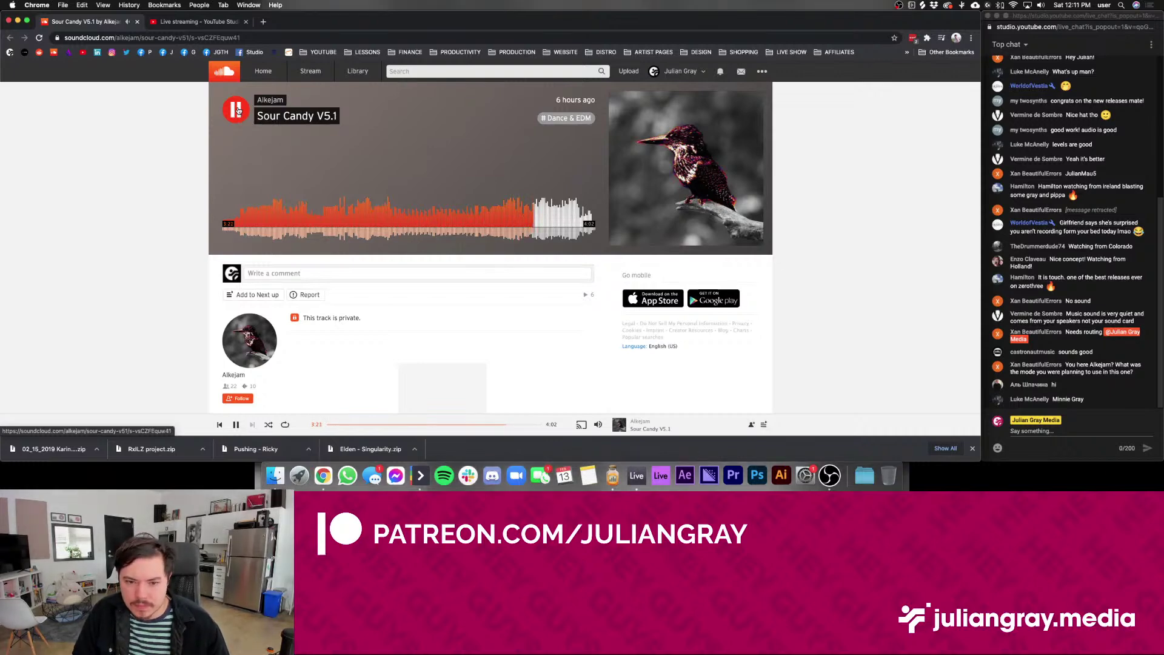
{"action": "left_click", "coordinate": [236, 109]}
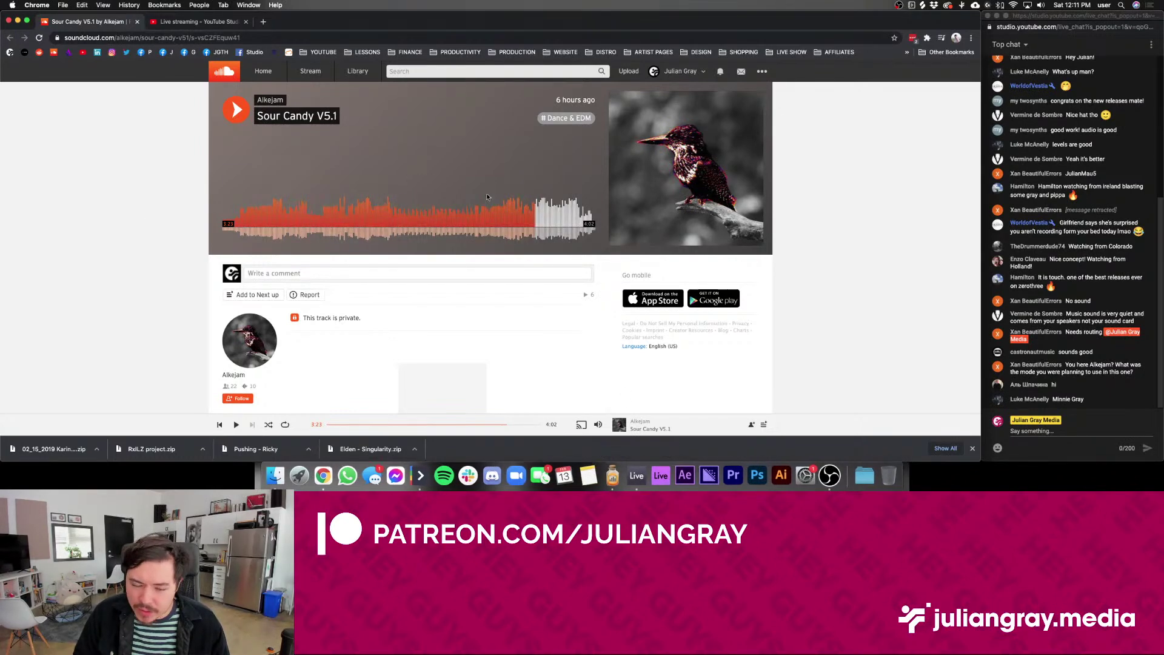
Switch to Ableton Live and open the Fix Your Project February 2021 folder from Downloads
{"action": "left_click", "coordinate": [641, 474]}
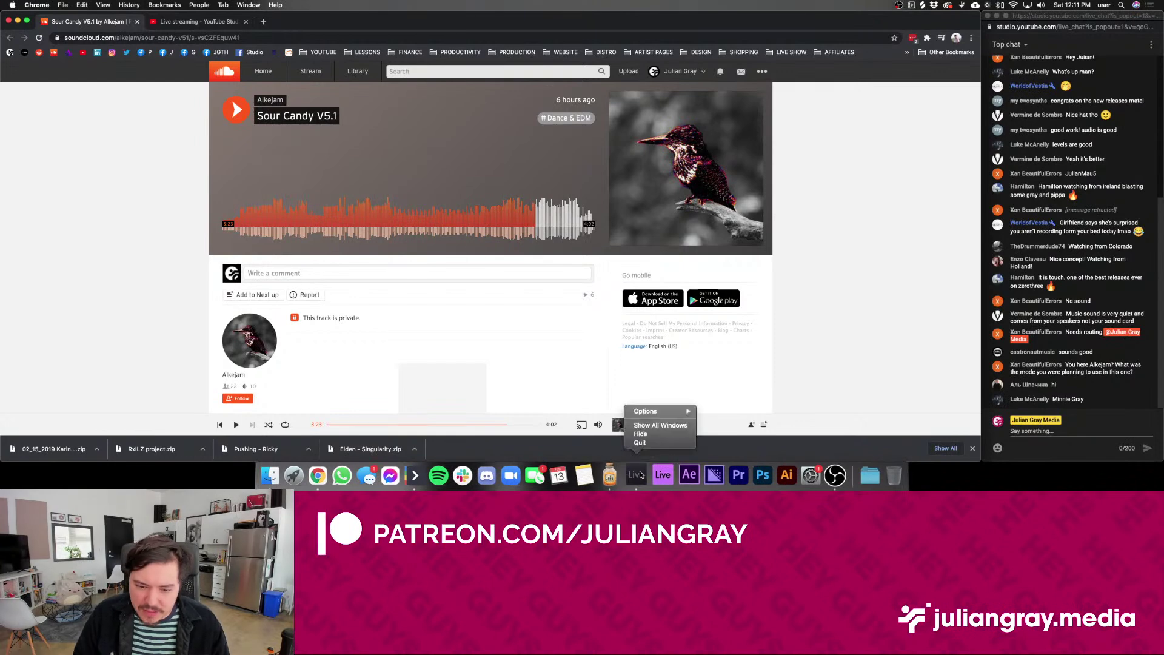
{"action": "left_click", "coordinate": [637, 476]}
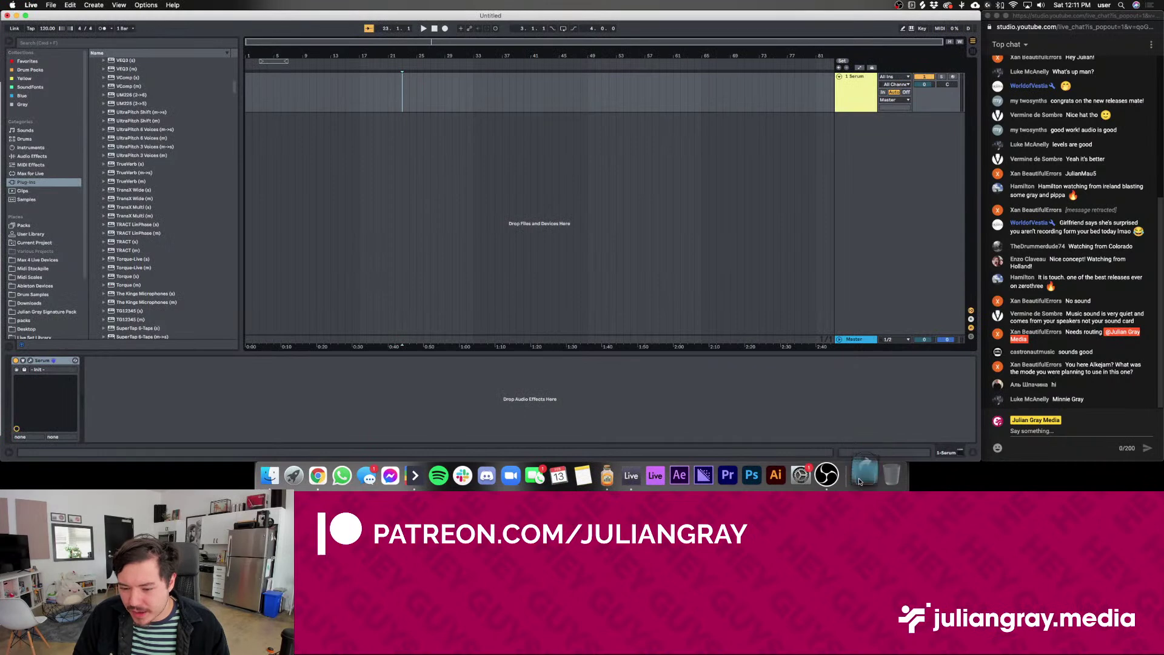
{"action": "left_click", "coordinate": [863, 476]}
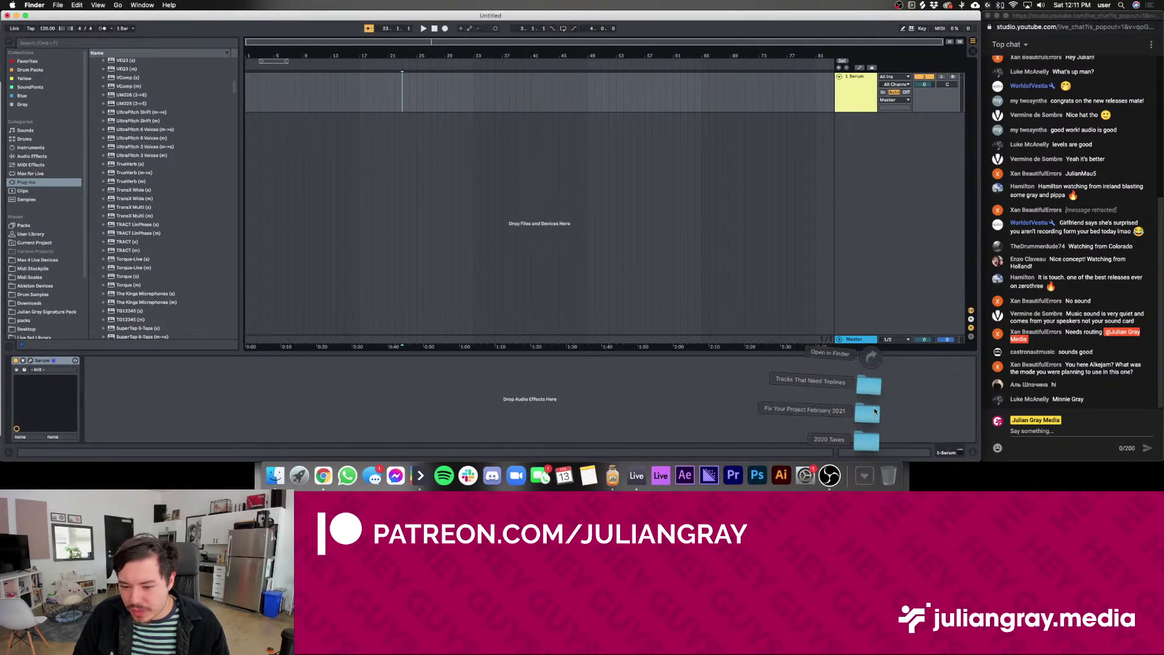
{"action": "left_click", "coordinate": [874, 407]}
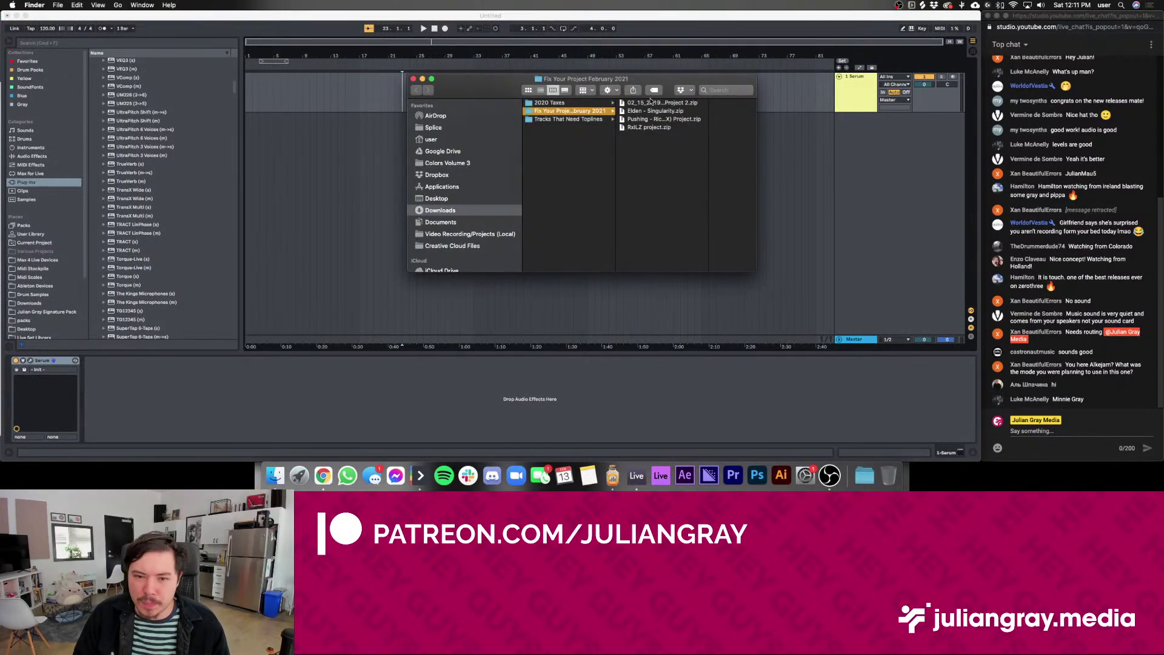
Extract the 02_15_2019 session Project 2 zip archive in the Fix Your Project February 2021 folder
{"action": "left_click", "coordinate": [683, 104]}
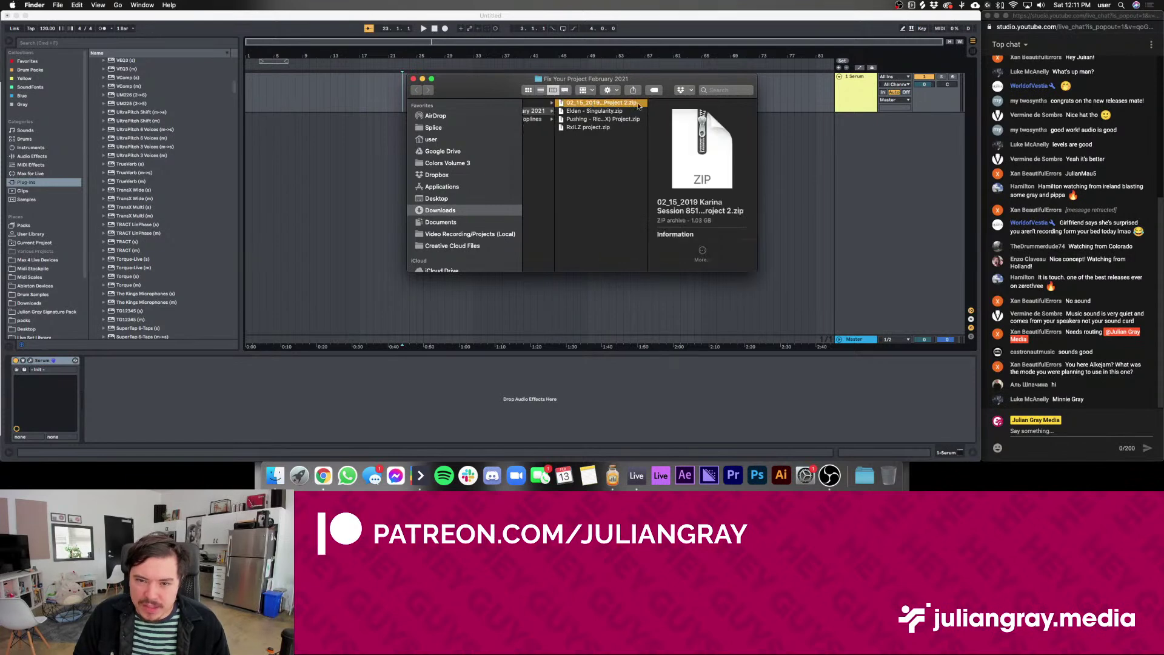
{"action": "right_click", "coordinate": [635, 103]}
{"action": "left_click", "coordinate": [615, 104]}
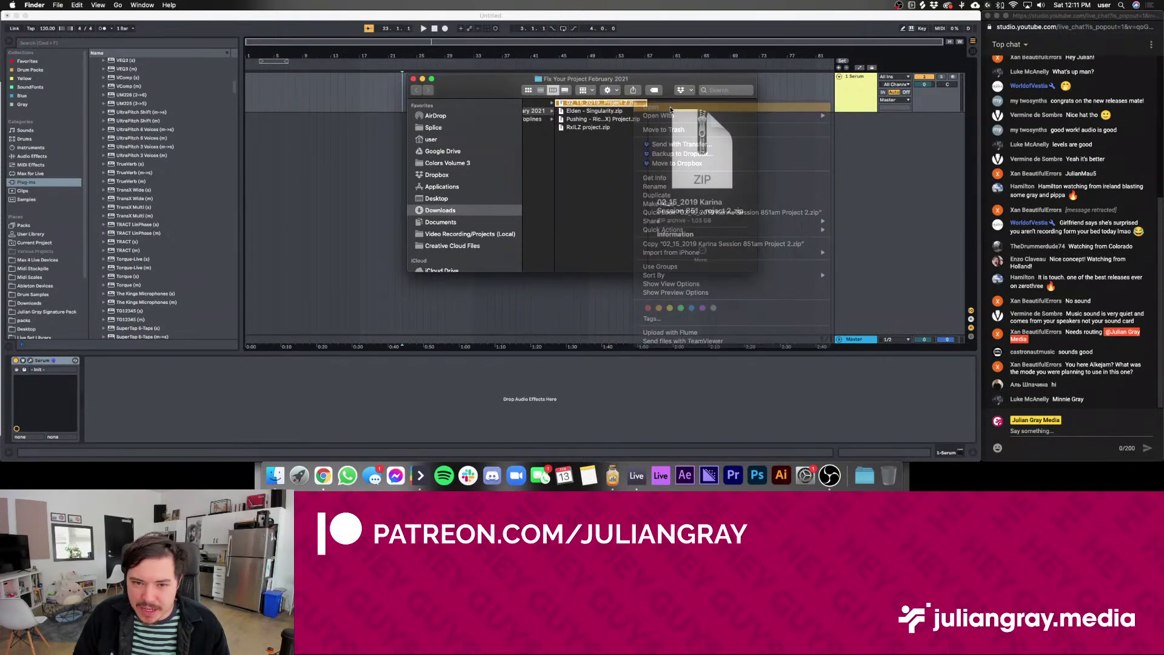
{"action": "double_click", "coordinate": [614, 103]}
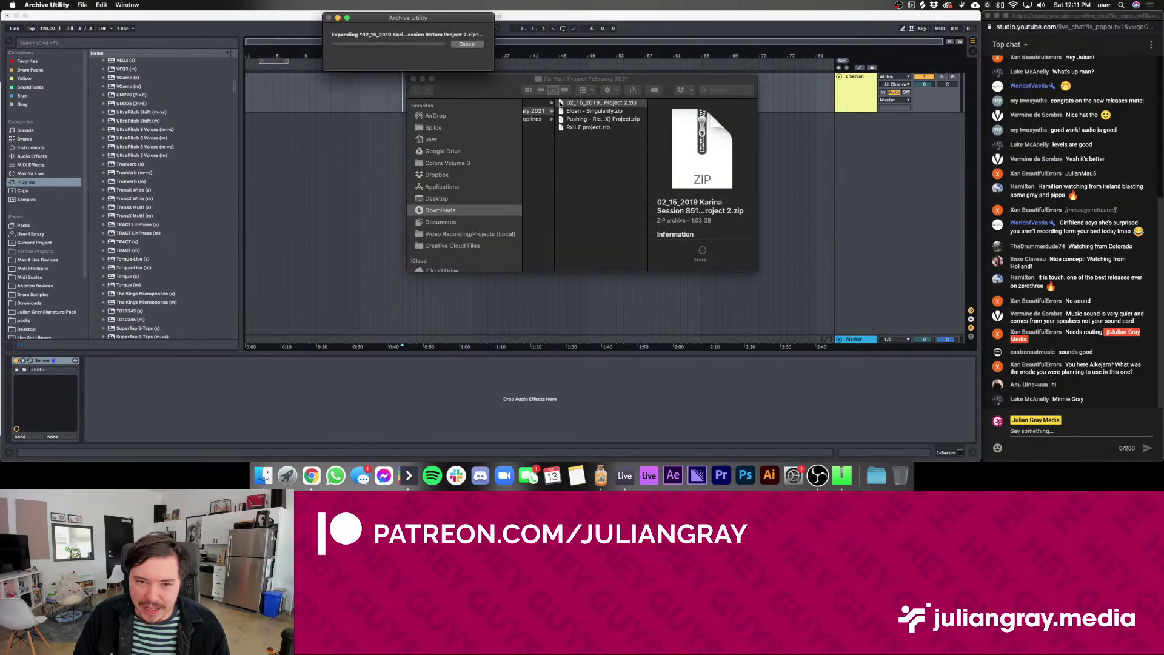
{"action": "scroll", "coordinate": [602, 137], "scroll_direction": "left", "scroll_amount": 3}
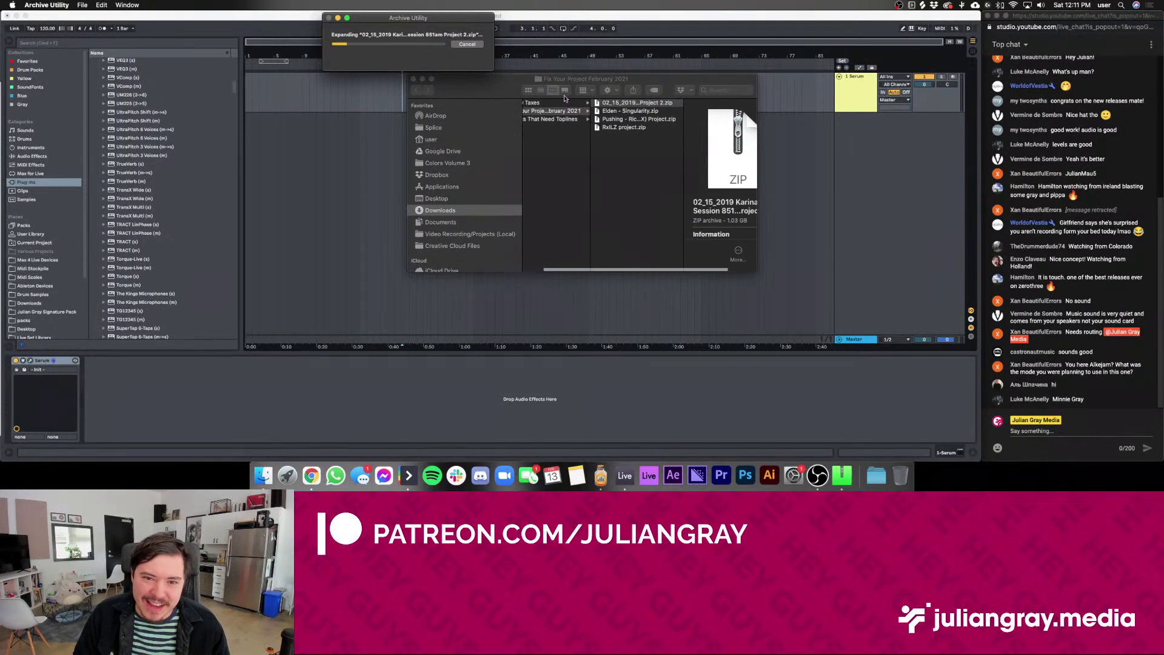
Reposition the file window clear of the extraction progress and move the extracted 02_15_2019 zip archive to the Trash
{"action": "left_click", "coordinate": [580, 81]}
{"action": "left_click_drag", "start_coordinate": [580, 81], "coordinate": [582, 120]}
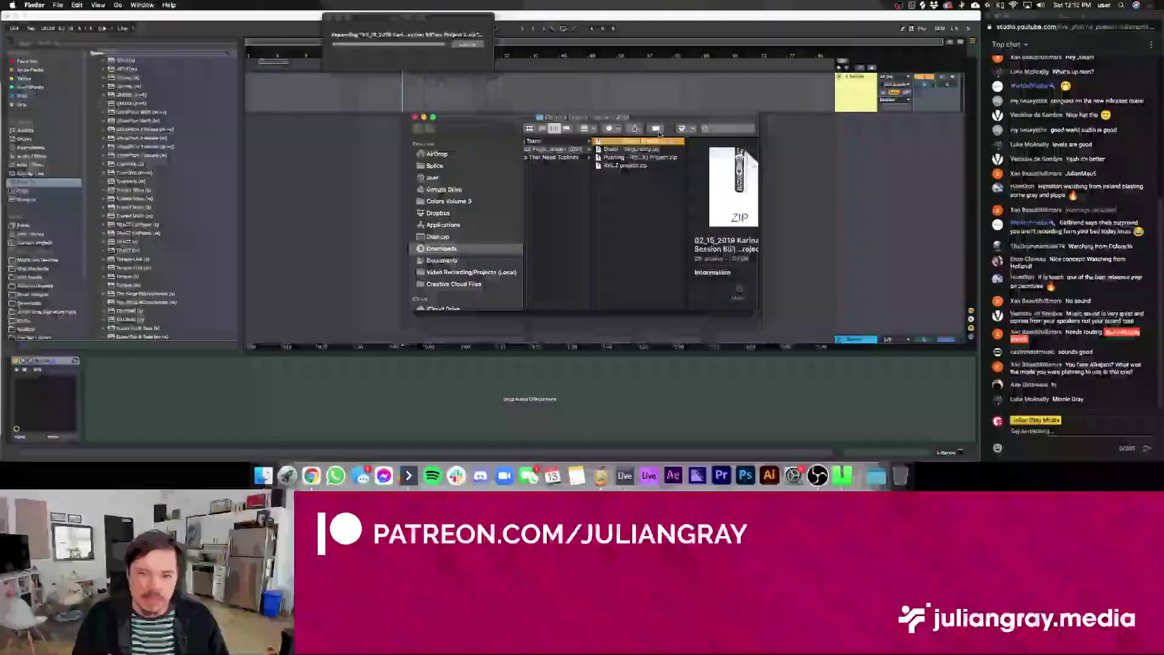
{"action": "right_click", "coordinate": [645, 148]}
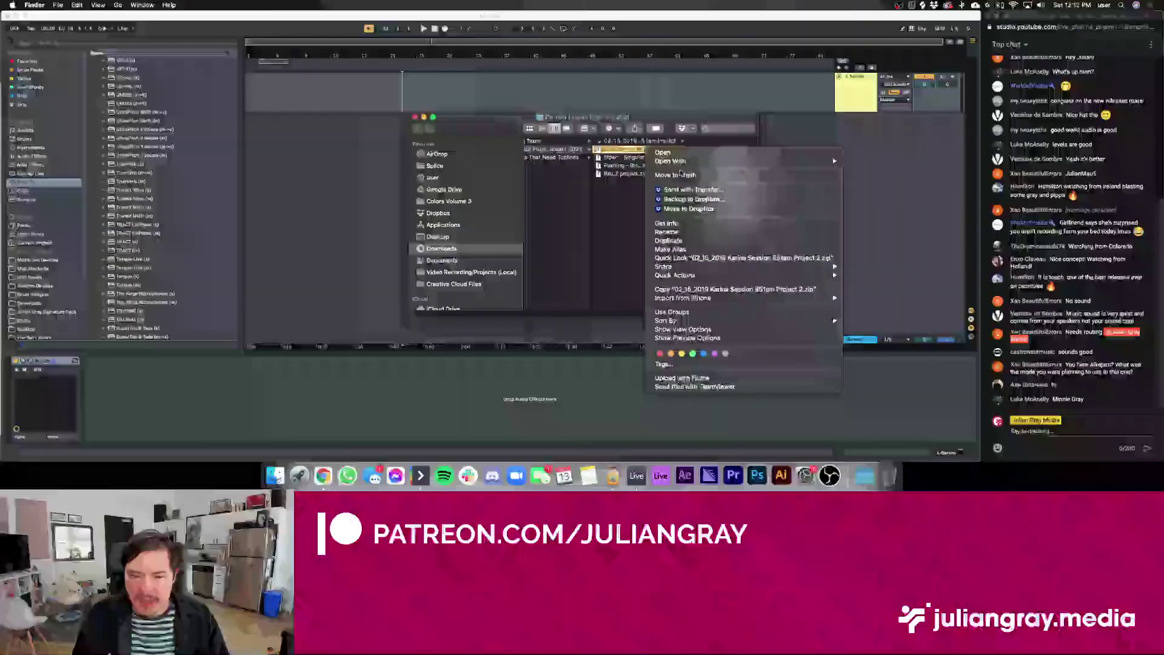
{"action": "left_click", "coordinate": [675, 175]}
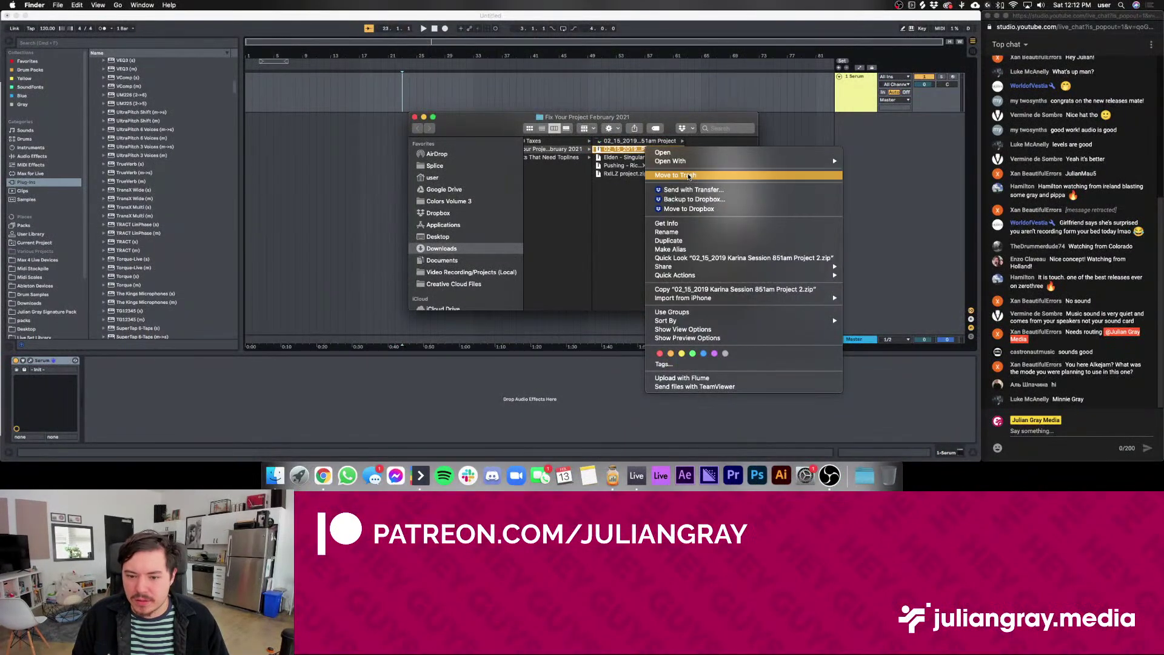
Open the extracted 02_15_2019 project folder and enlarge the window and file column to fit the full file names
{"action": "left_click", "coordinate": [643, 141]}
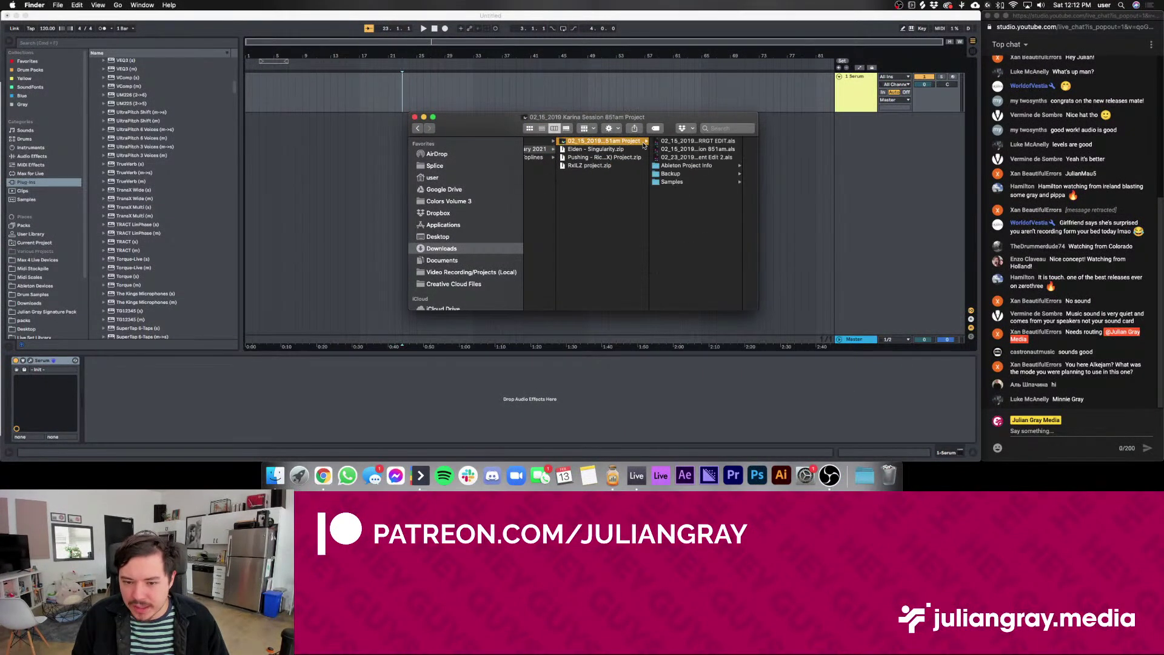
{"action": "double_click", "coordinate": [759, 154]}
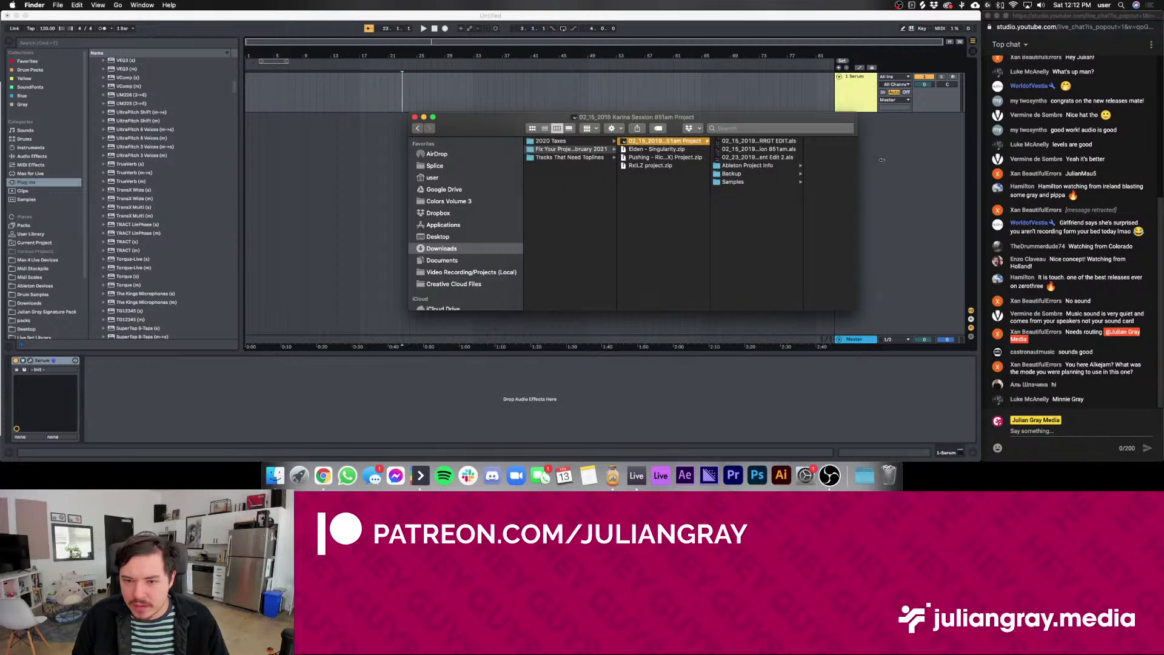
{"action": "double_click", "coordinate": [802, 176]}
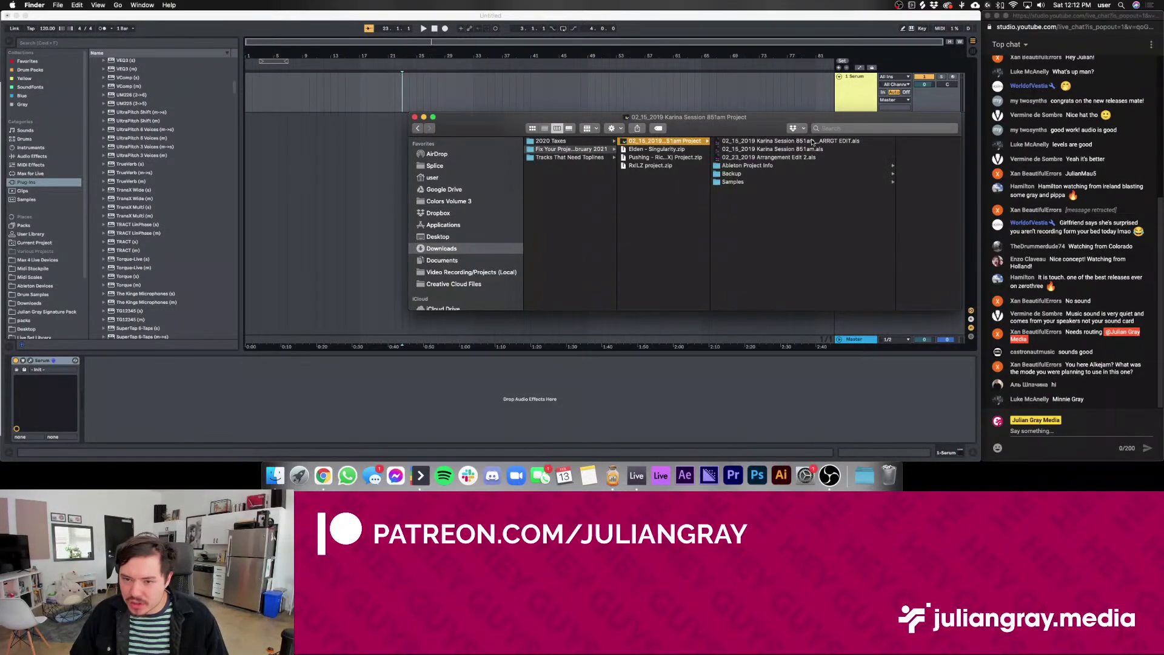
Compare the details of the three Live Set files and open 02_23_2019 Arrangement Edit 2.als
{"action": "left_click", "coordinate": [849, 142]}
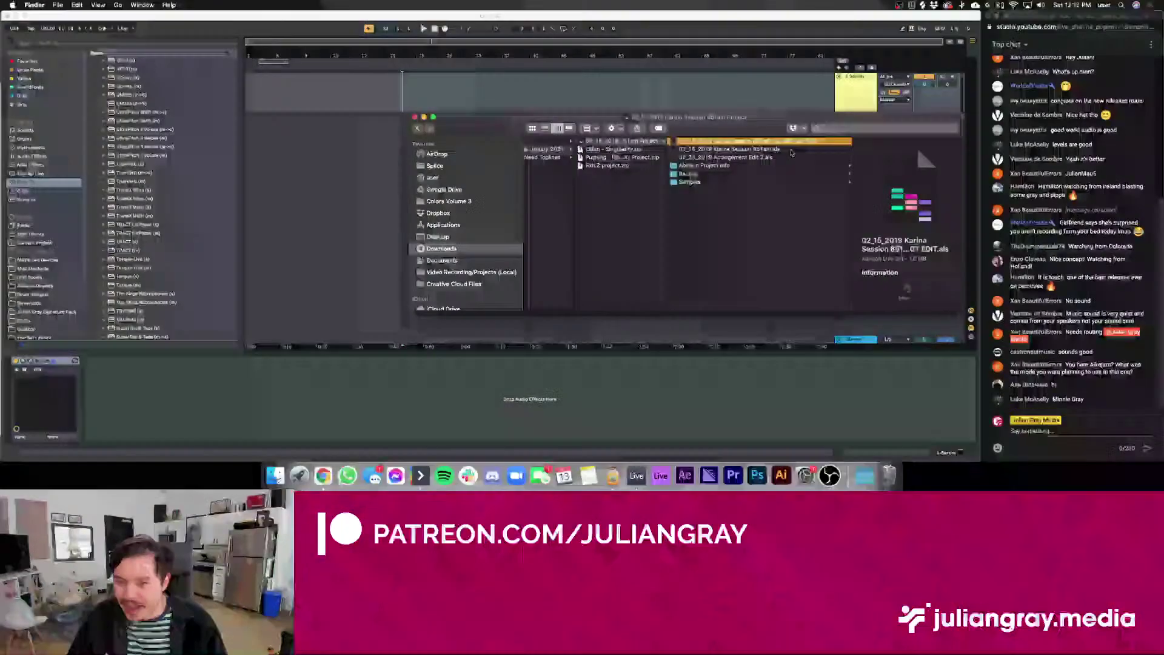
{"action": "left_click", "coordinate": [744, 152]}
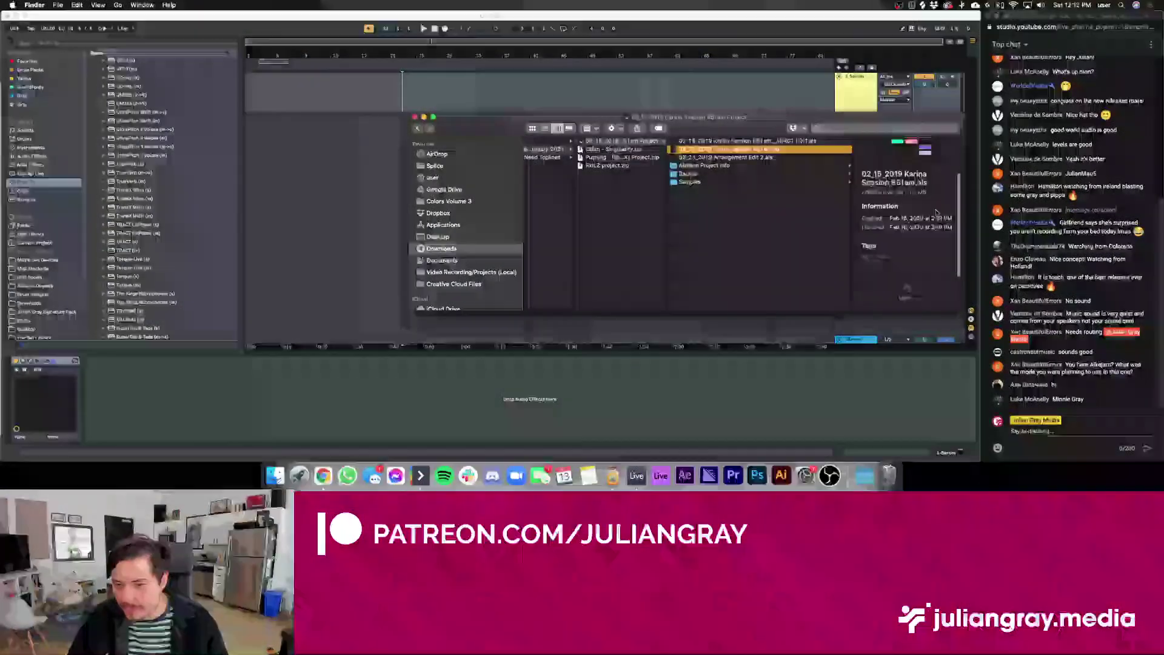
{"action": "left_click", "coordinate": [734, 157]}
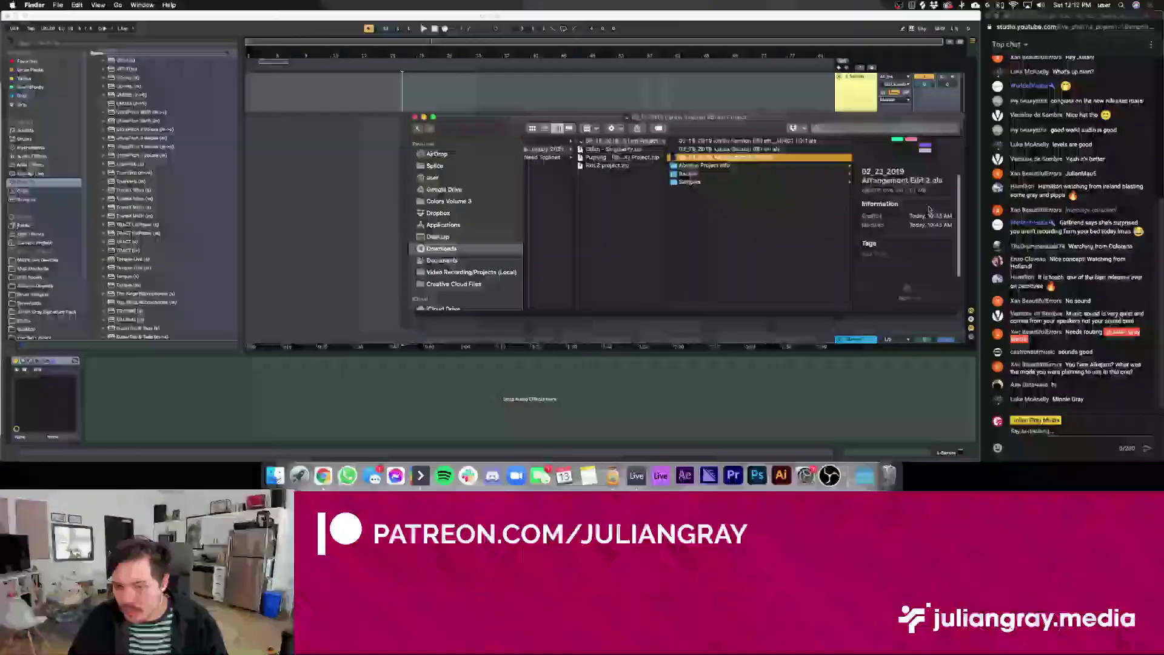
{"action": "double_click", "coordinate": [736, 157]}
{"action": "left_click", "coordinate": [417, 256]}
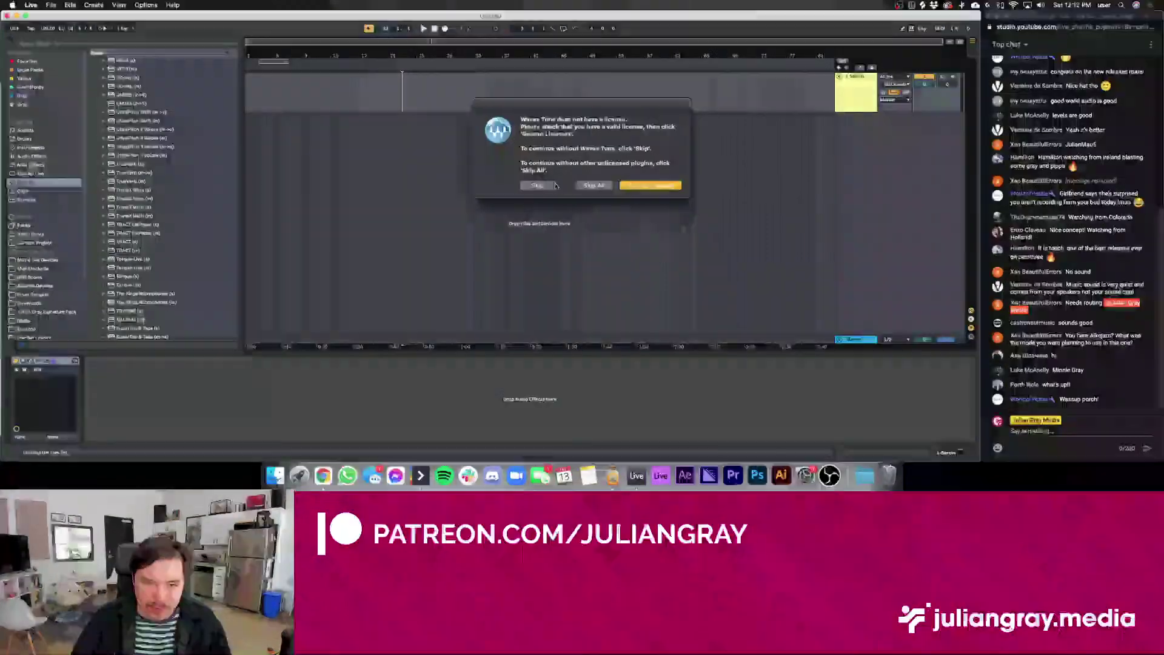
Continue loading the set without Waves Tune, keep the TEXTURE 1 and TEXTURE 2 tracks frozen, and dismiss the disabled plug-ins notice
{"action": "left_click", "coordinate": [537, 185]}
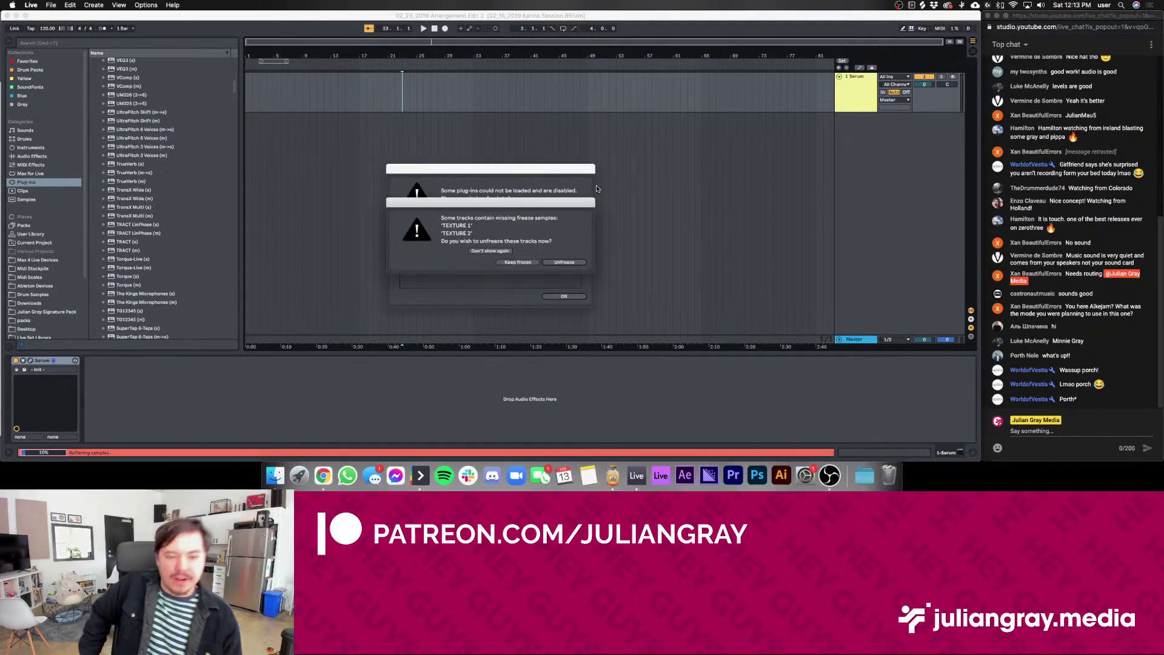
{"action": "left_click", "coordinate": [518, 262]}
{"action": "left_click", "coordinate": [564, 297]}
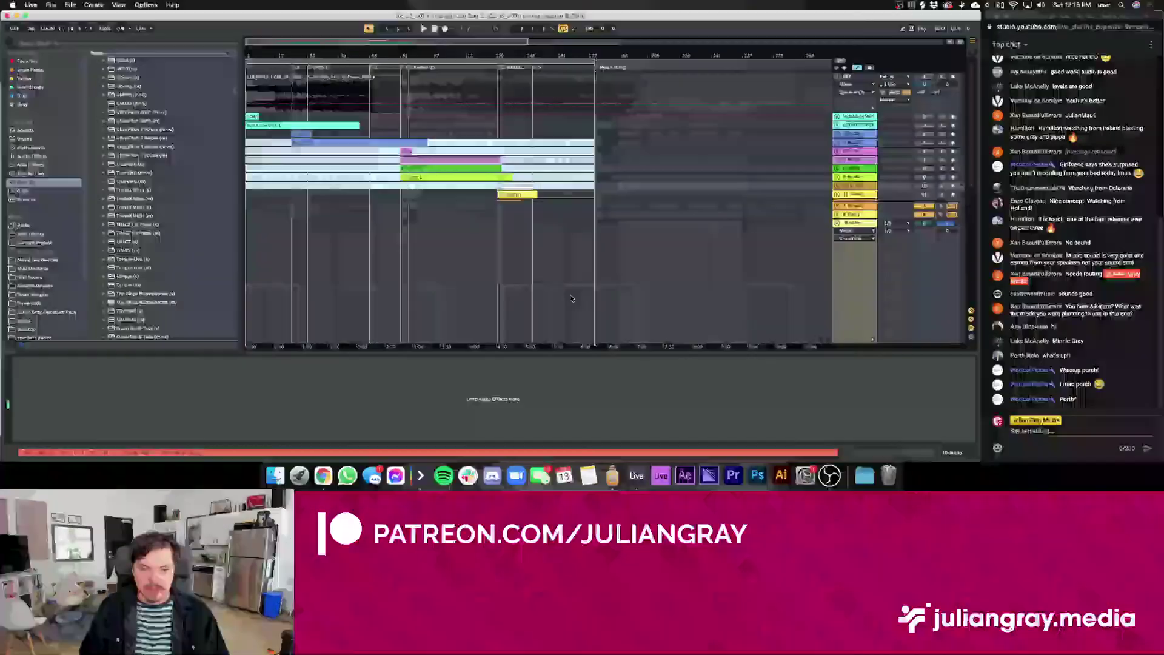
Survey the arrangement from the vocal tracks to the lowest tracks, and fit the song's full length across the timeline
{"action": "left_click", "coordinate": [525, 133]}
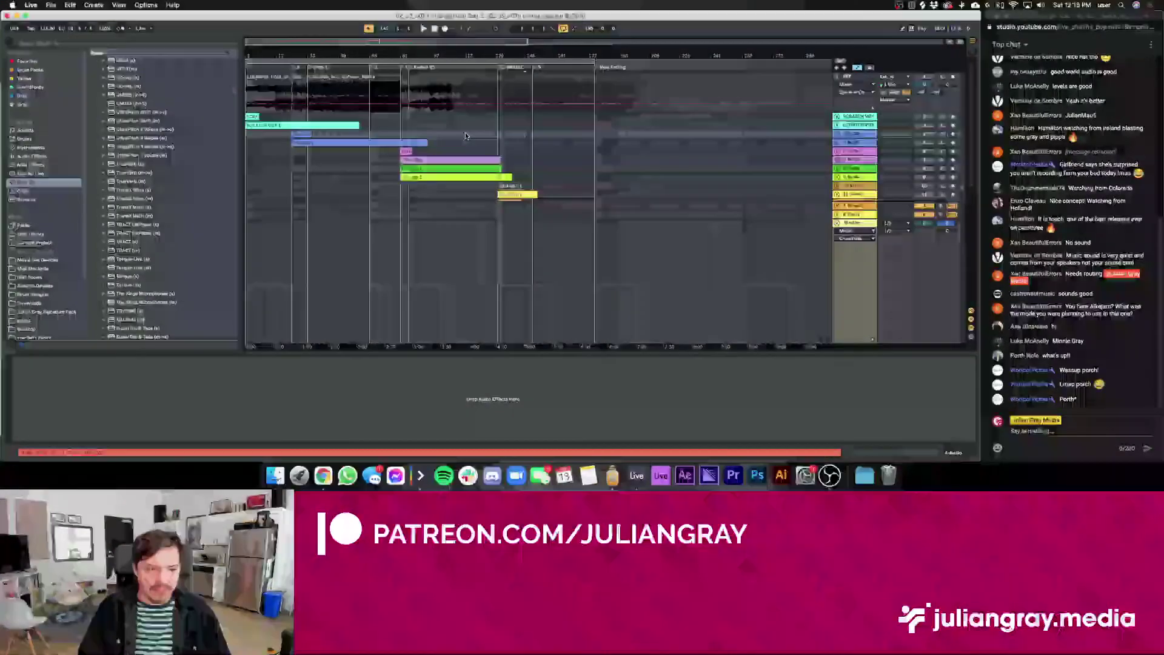
{"action": "scroll", "coordinate": [470, 133], "scroll_direction": "down", "scroll_amount": 10}
{"action": "scroll", "coordinate": [470, 132], "scroll_direction": "up", "scroll_amount": 10}
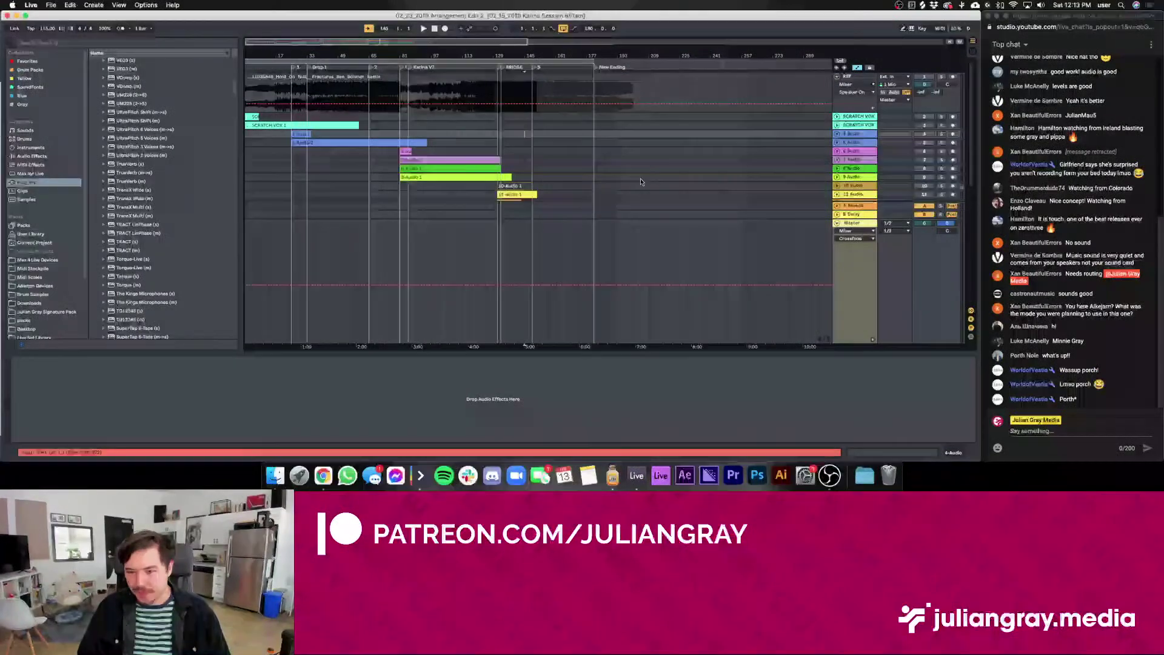
{"action": "scroll", "coordinate": [848, 223], "scroll_direction": "down", "scroll_amount": 5}
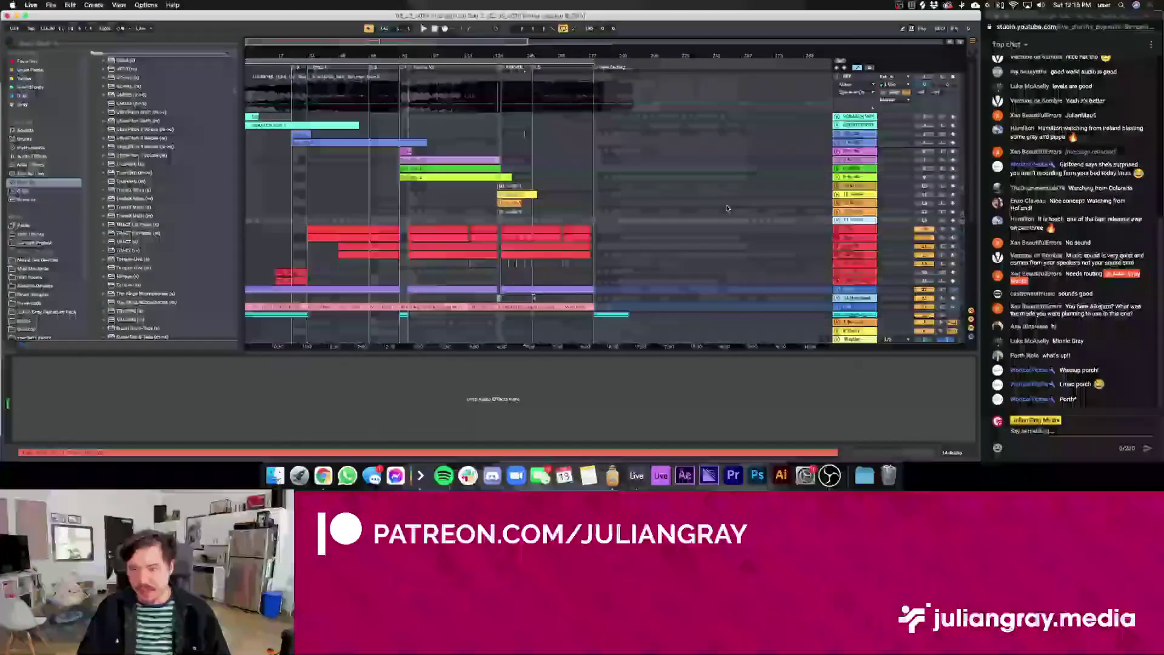
{"action": "left_click", "coordinate": [434, 29]}
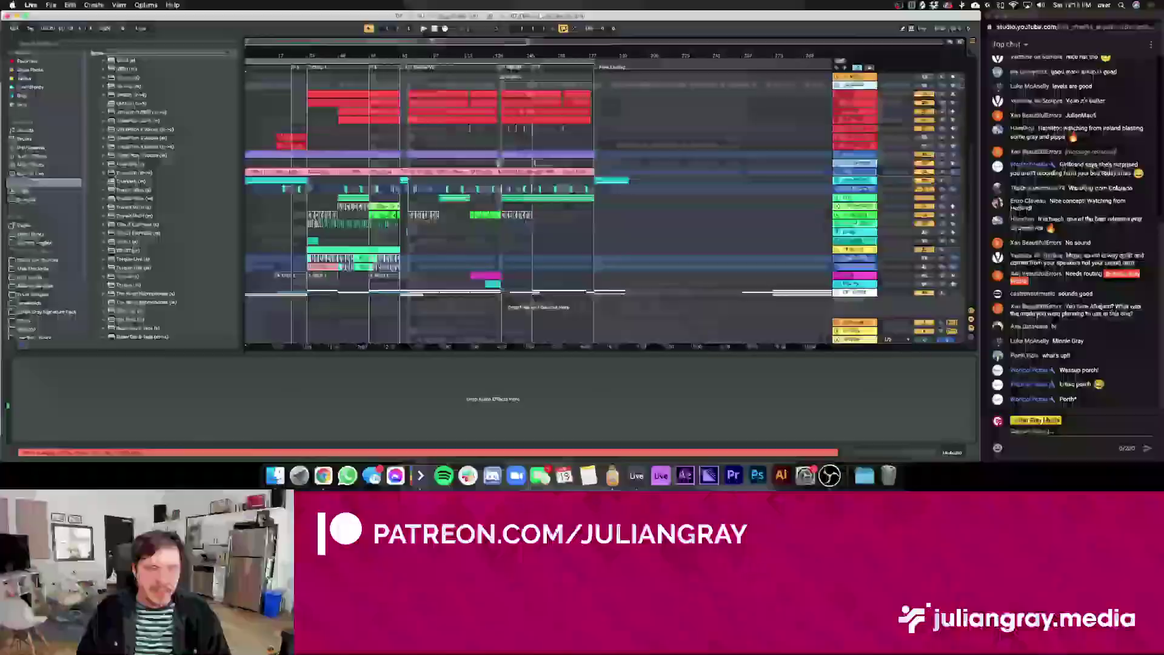
{"action": "left_click_drag", "start_coordinate": [422, 41], "coordinate": [351, 41]}
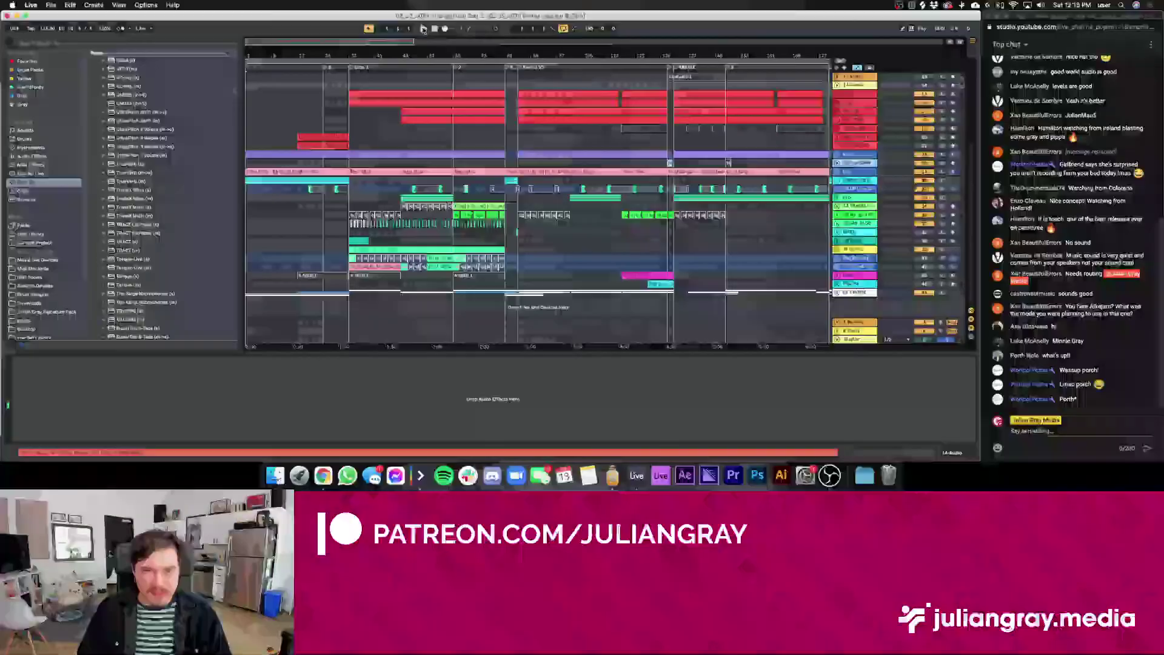
Start playback, check the audio levels in OBS, and place the insert marker at the start of Drop 1 in Live
{"action": "left_click", "coordinate": [423, 29]}
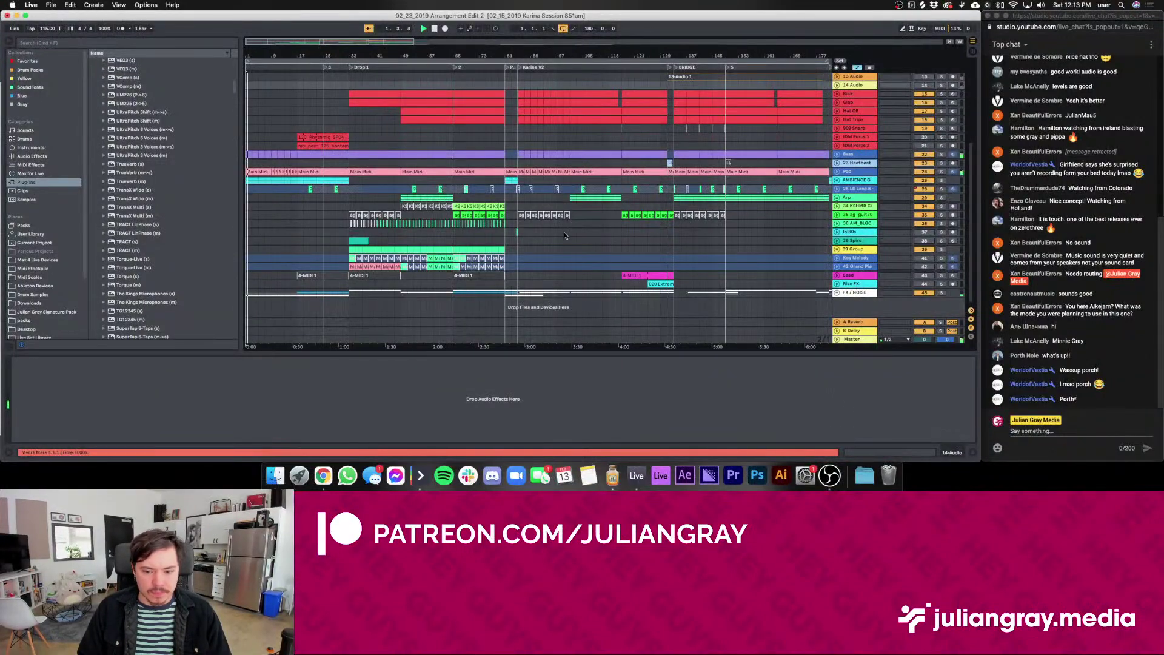
{"action": "left_click", "coordinate": [830, 475]}
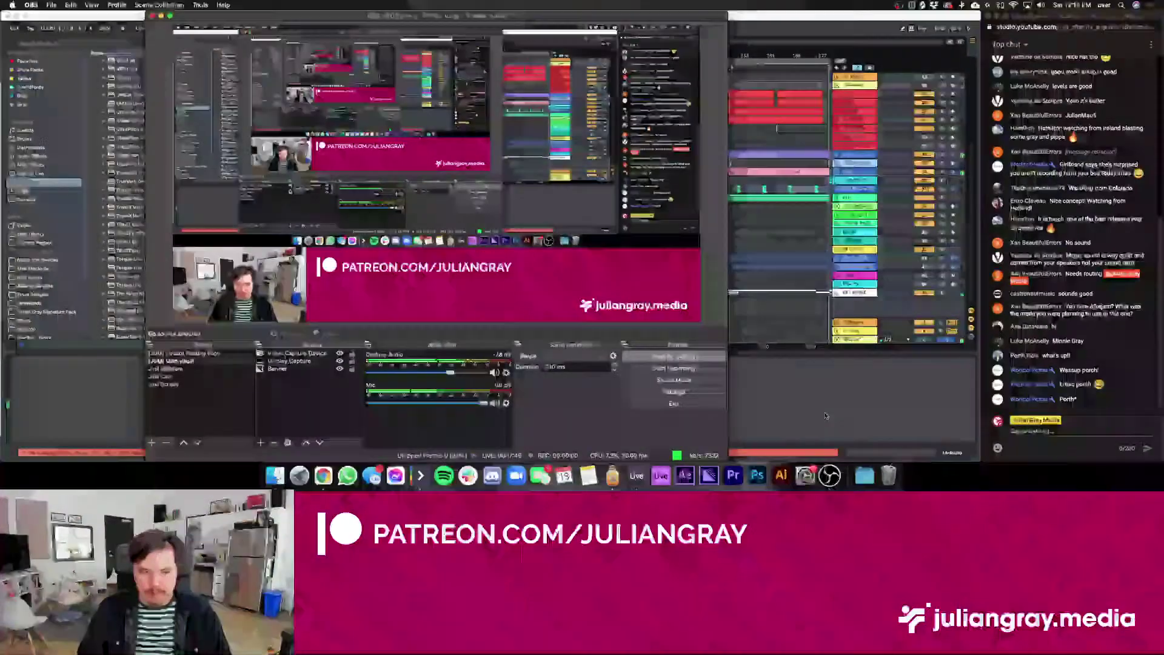
{"action": "left_click", "coordinate": [824, 416]}
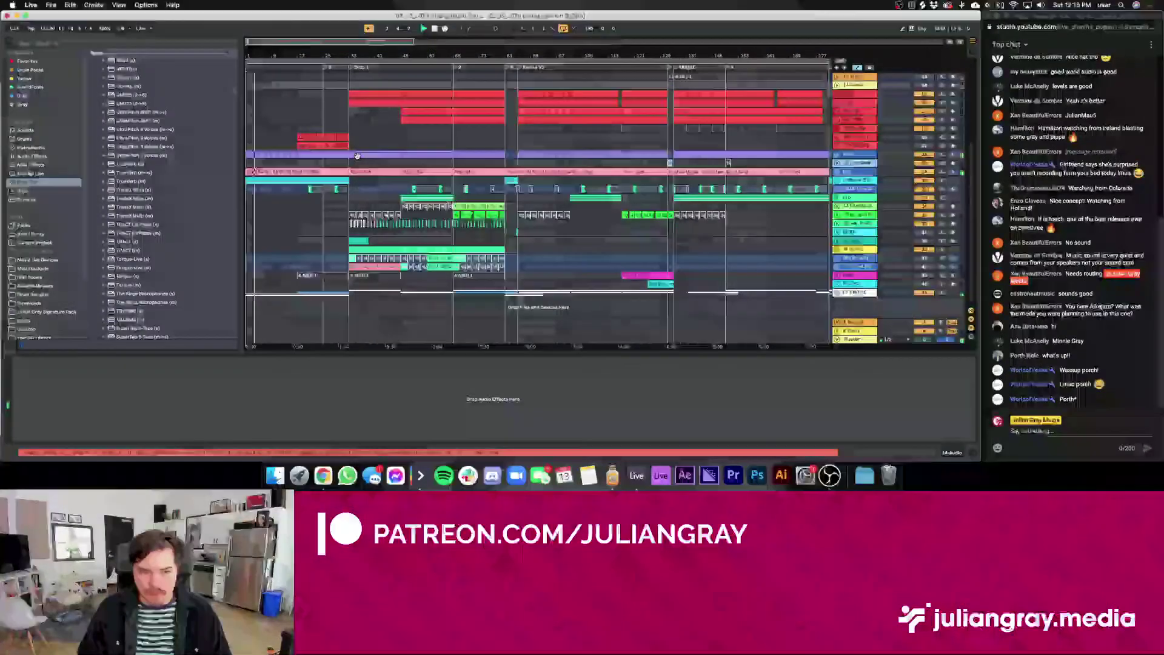
{"action": "left_click", "coordinate": [350, 163]}
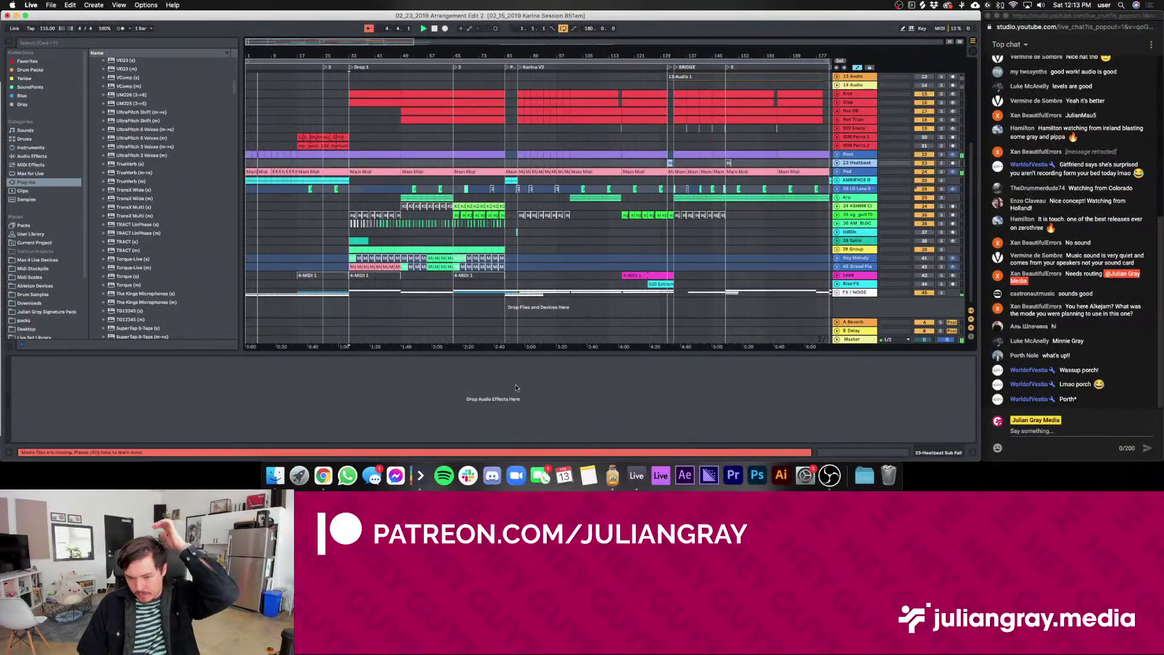
{"action": "left_click", "coordinate": [830, 475]}
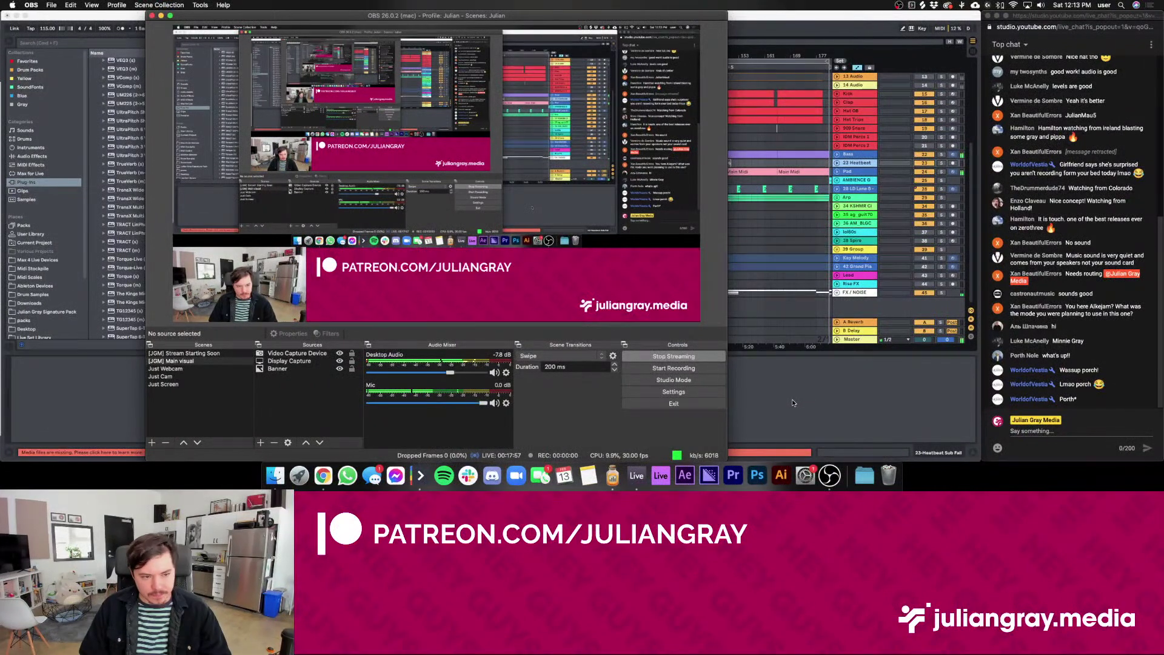
{"action": "left_click", "coordinate": [792, 402]}
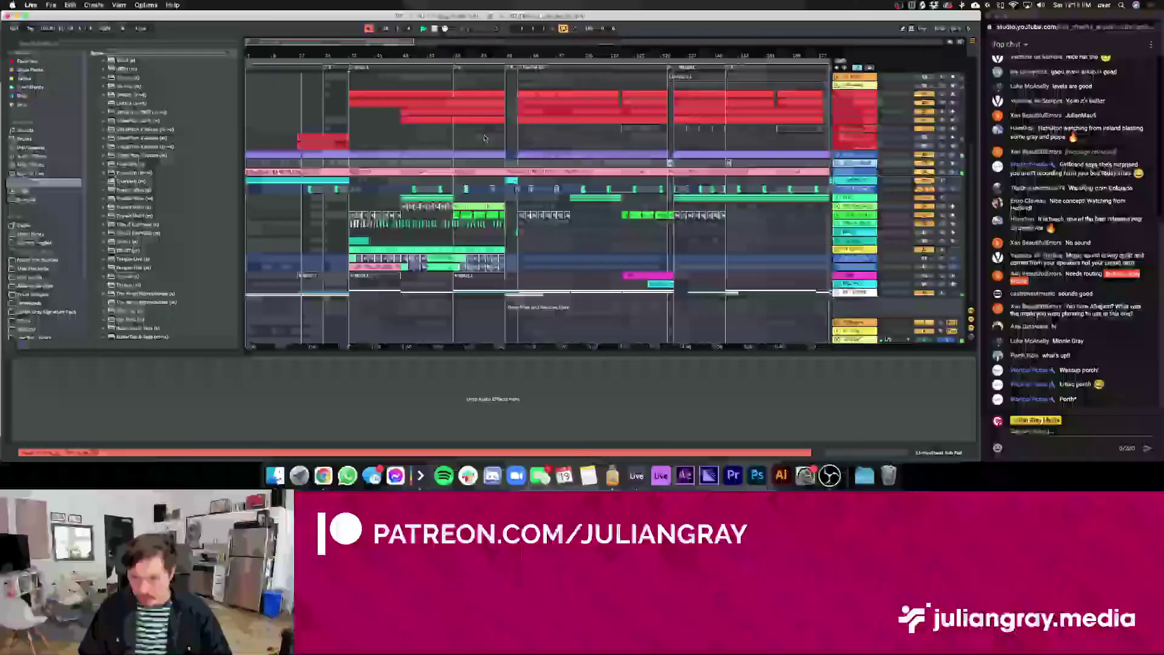
Examine the arrangement during playback, from the reference and scratch vocal tracks down to the FX / NOISE track
{"action": "scroll", "coordinate": [523, 135], "scroll_direction": "up", "scroll_amount": 1}
{"action": "scroll", "coordinate": [524, 135], "scroll_direction": "up", "scroll_amount": 3}
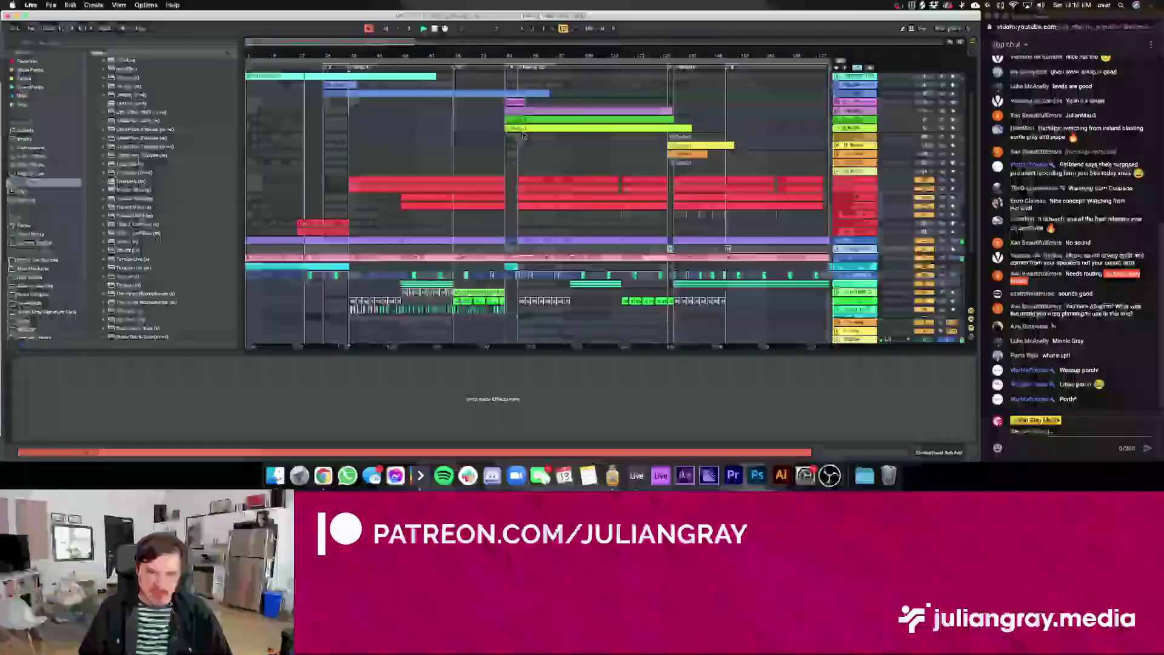
{"action": "scroll", "coordinate": [523, 135], "scroll_direction": "down", "scroll_amount": 1}
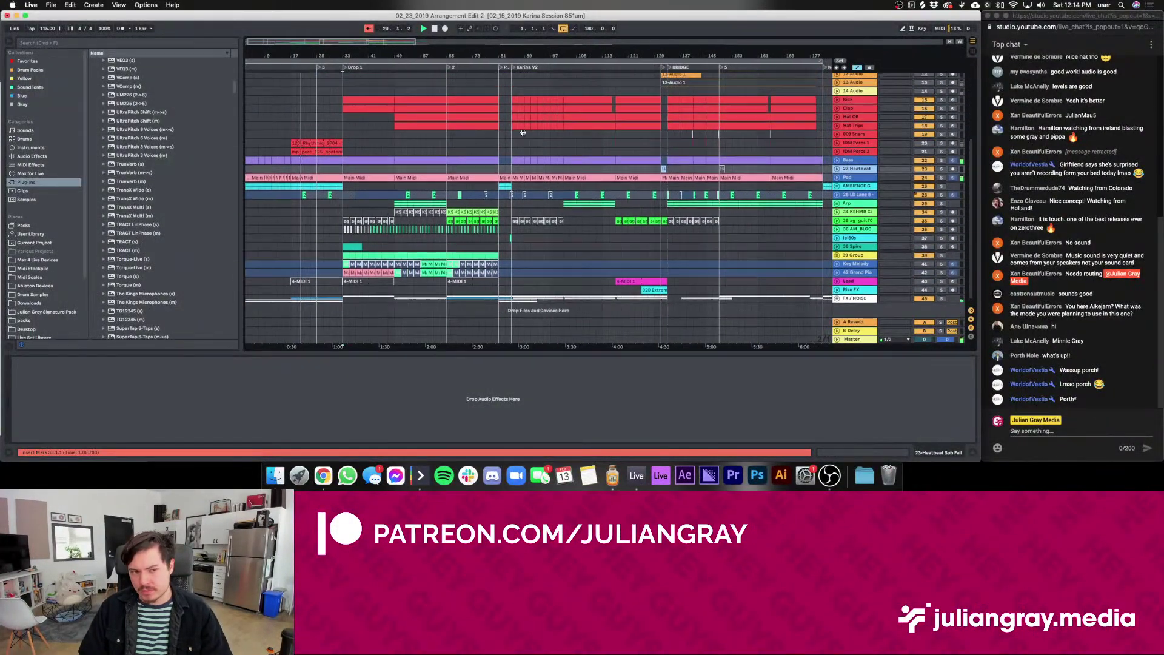
{"action": "scroll", "coordinate": [524, 135], "scroll_direction": "up", "scroll_amount": 4}
{"action": "scroll", "coordinate": [521, 133], "scroll_direction": "left", "scroll_amount": 1}
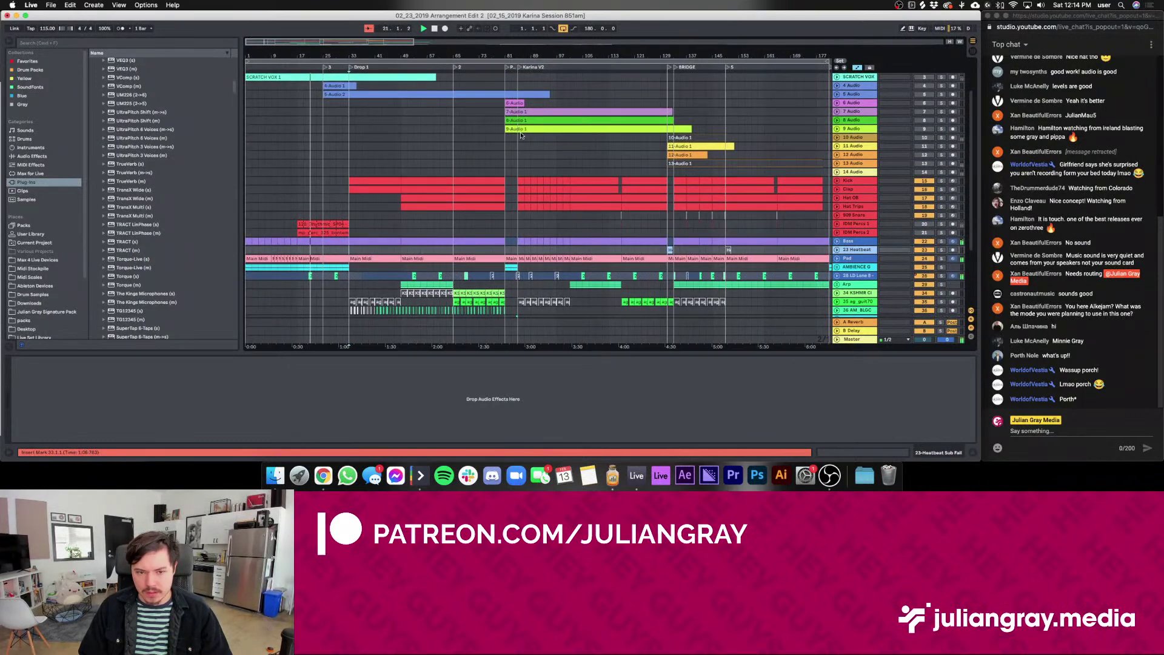
{"action": "scroll", "coordinate": [522, 135], "scroll_direction": "up", "scroll_amount": 2}
{"action": "scroll", "coordinate": [522, 135], "scroll_direction": "down", "scroll_amount": 5}
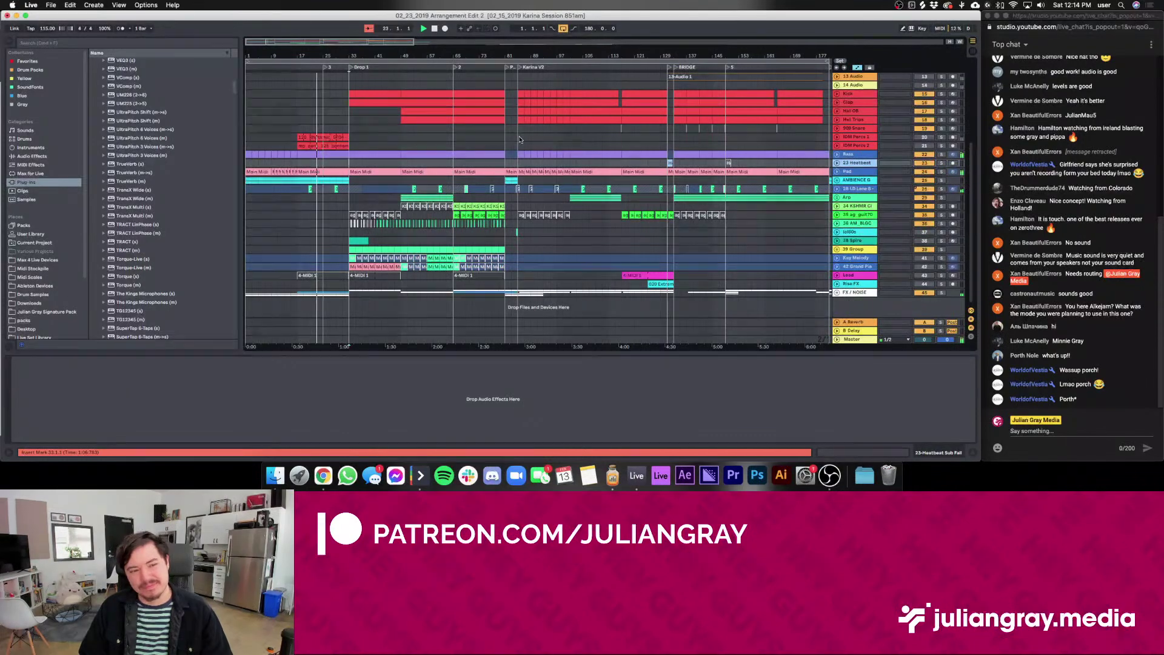
{"action": "scroll", "coordinate": [531, 149], "scroll_direction": "up", "scroll_amount": 6}
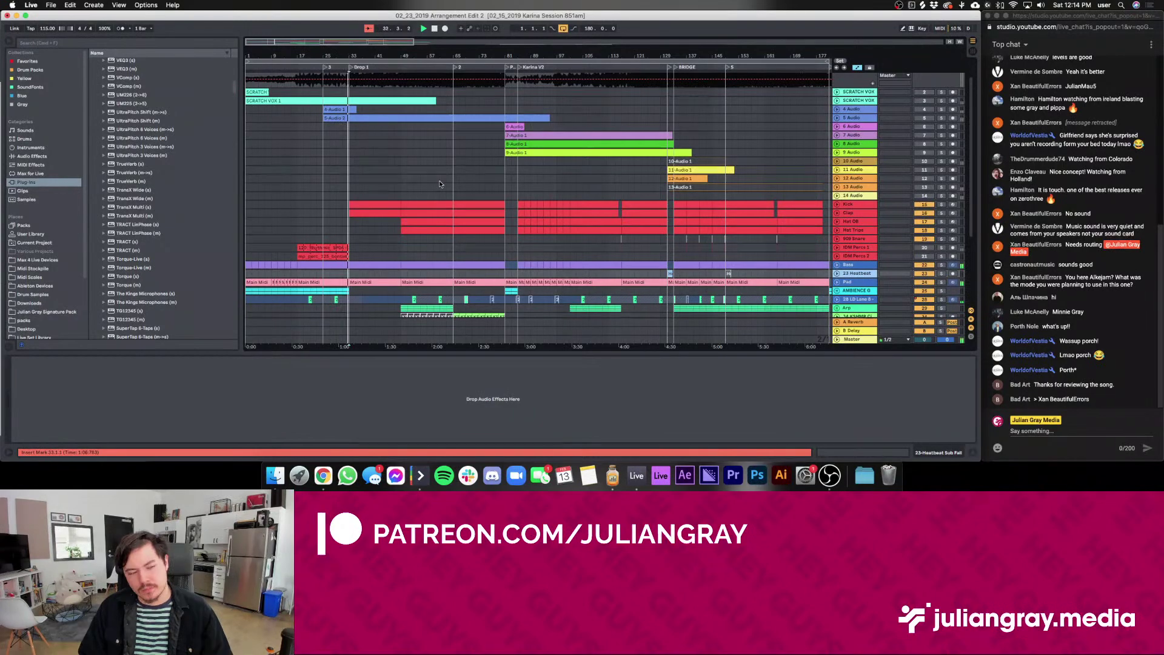
{"action": "scroll", "coordinate": [439, 180], "scroll_direction": "down", "scroll_amount": 5}
{"action": "scroll", "coordinate": [439, 180], "scroll_direction": "down", "scroll_amount": 3}
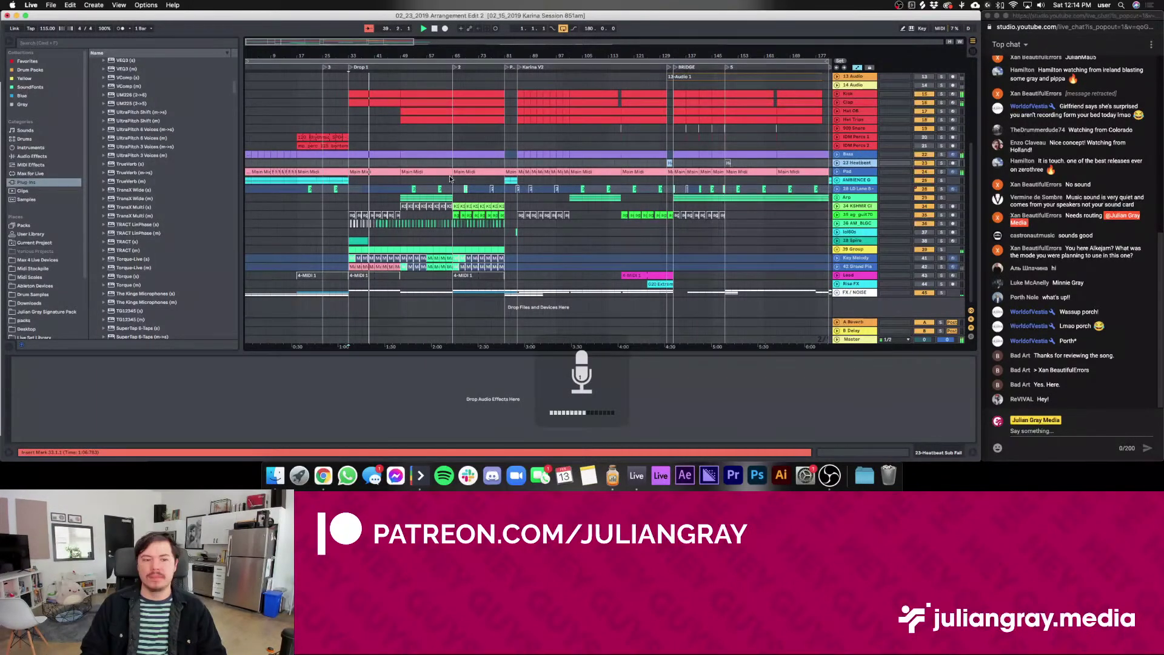
Examine the percussion in Drop 1, show the 808 Snare track's devices, and mark the start of section 2 on that track
{"action": "left_click", "coordinate": [400, 146]}
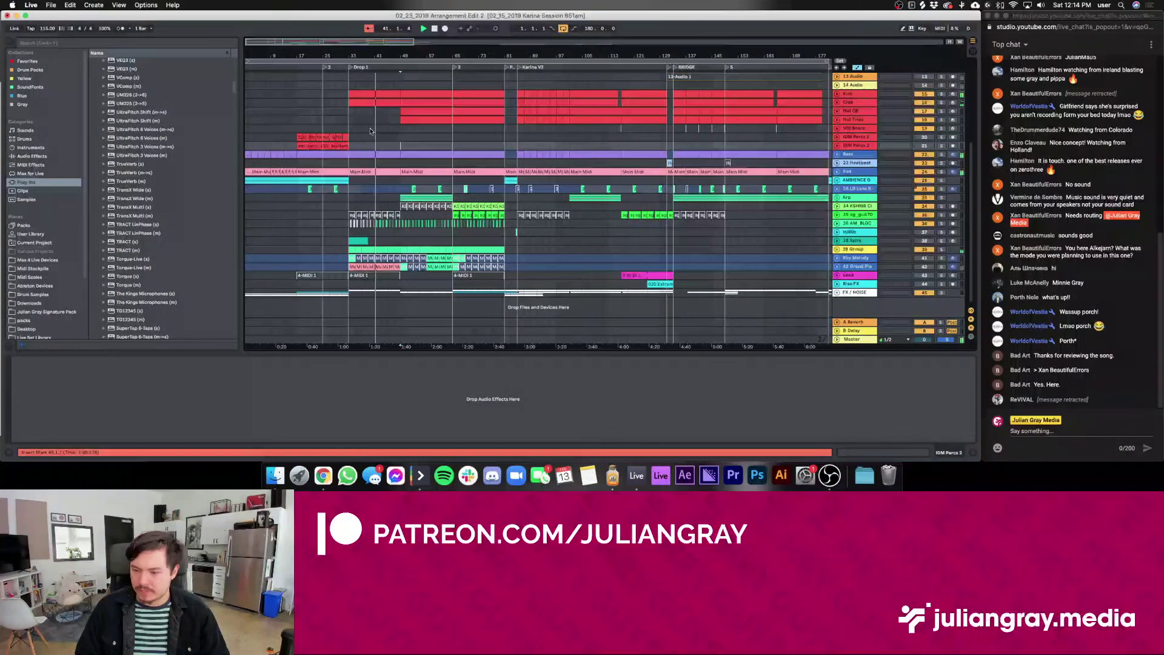
{"action": "left_click", "coordinate": [376, 132]}
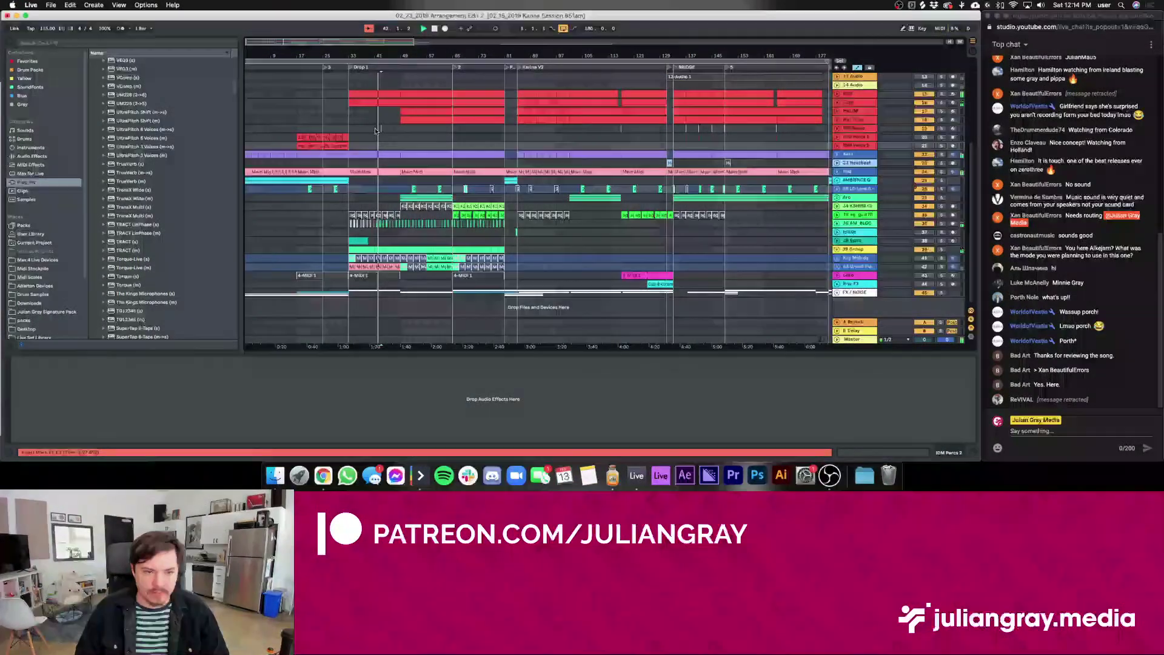
{"action": "left_click", "coordinate": [376, 130]}
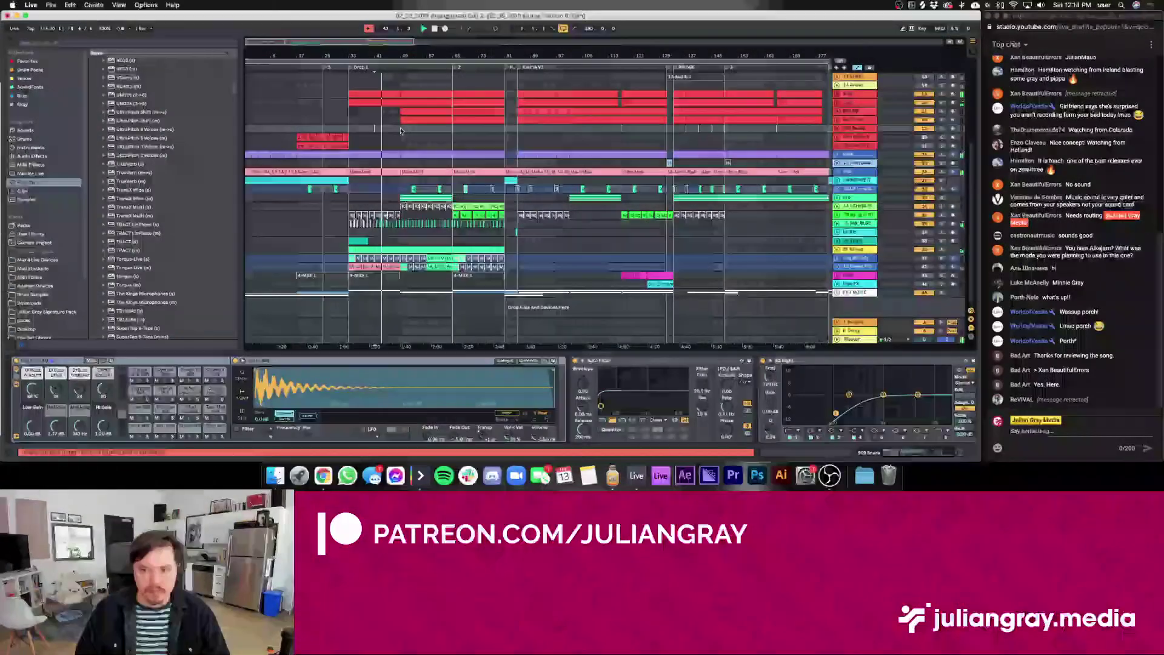
{"action": "scroll", "coordinate": [618, 241], "scroll_direction": "right", "scroll_amount": 1}
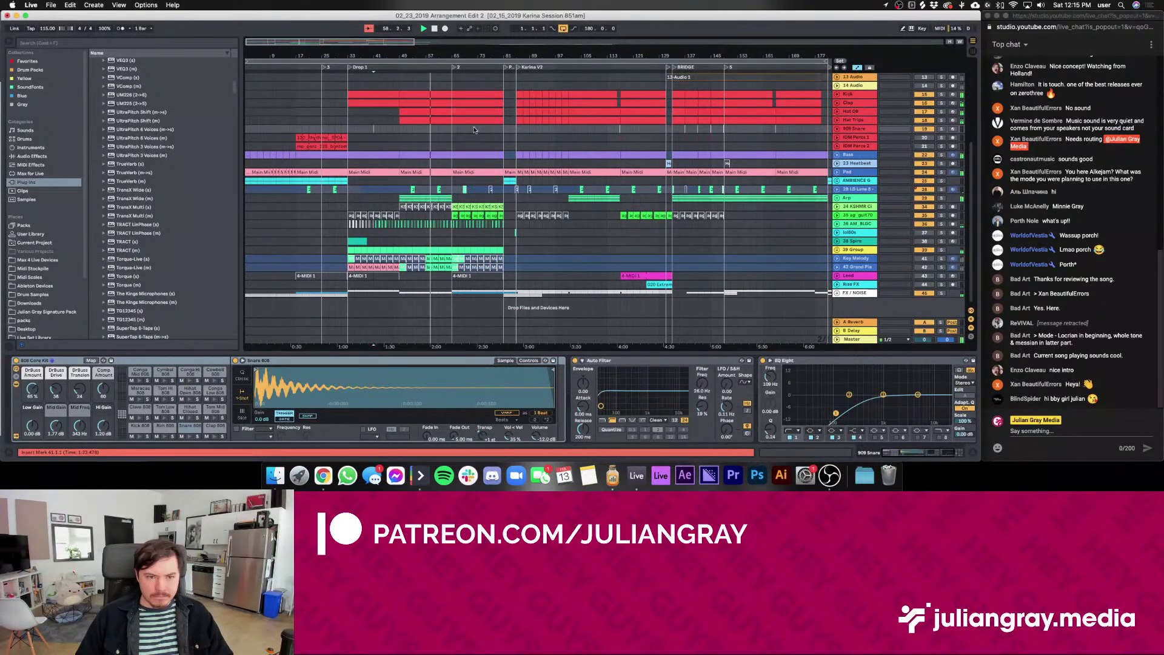
{"action": "left_click", "coordinate": [453, 133]}
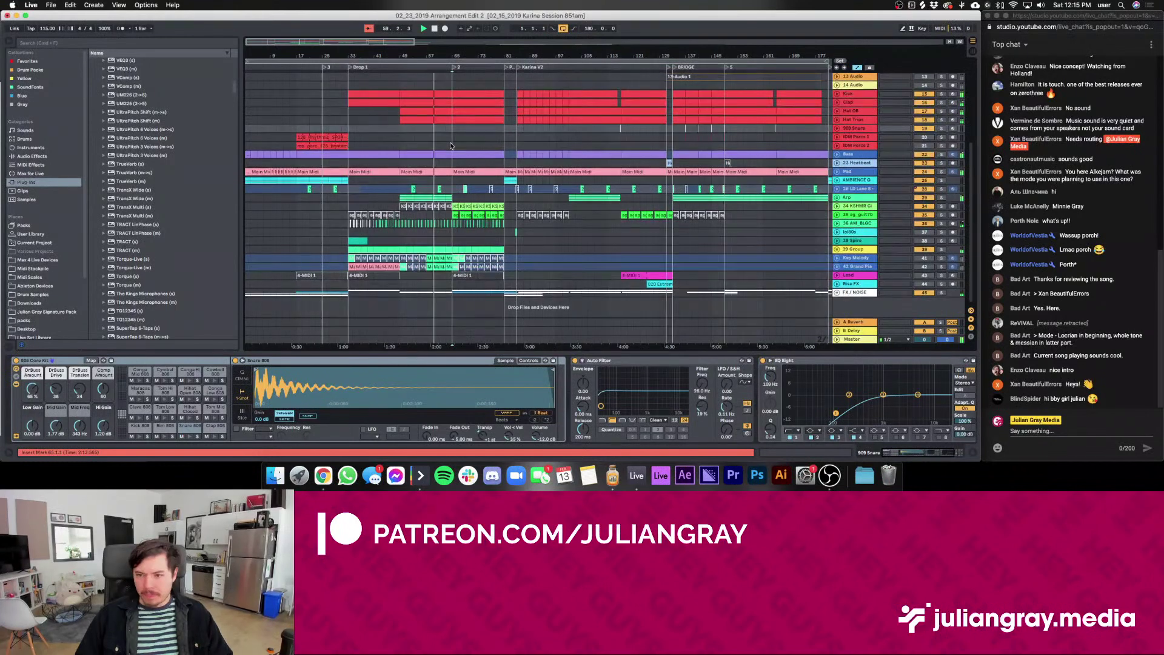
Select the Master track to show its device chain
{"action": "scroll", "coordinate": [453, 143], "scroll_direction": "up", "scroll_amount": 5}
{"action": "scroll", "coordinate": [454, 142], "scroll_direction": "up", "scroll_amount": 2}
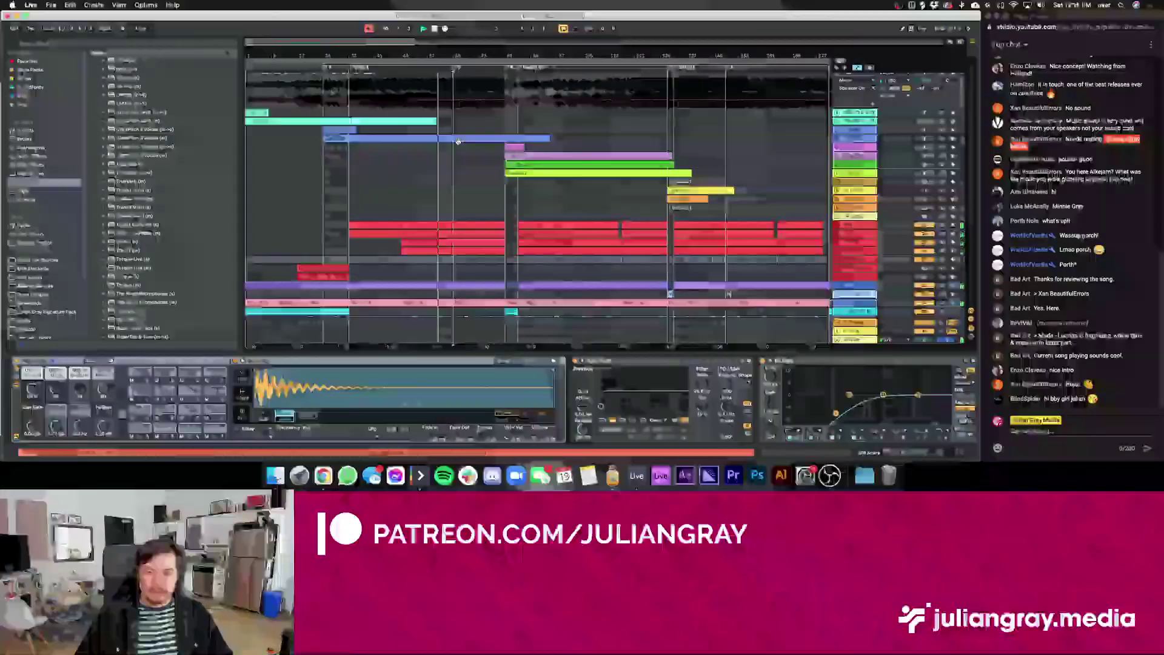
{"action": "left_click", "coordinate": [860, 337]}
{"action": "scroll", "coordinate": [722, 323], "scroll_direction": "up", "scroll_amount": 1}
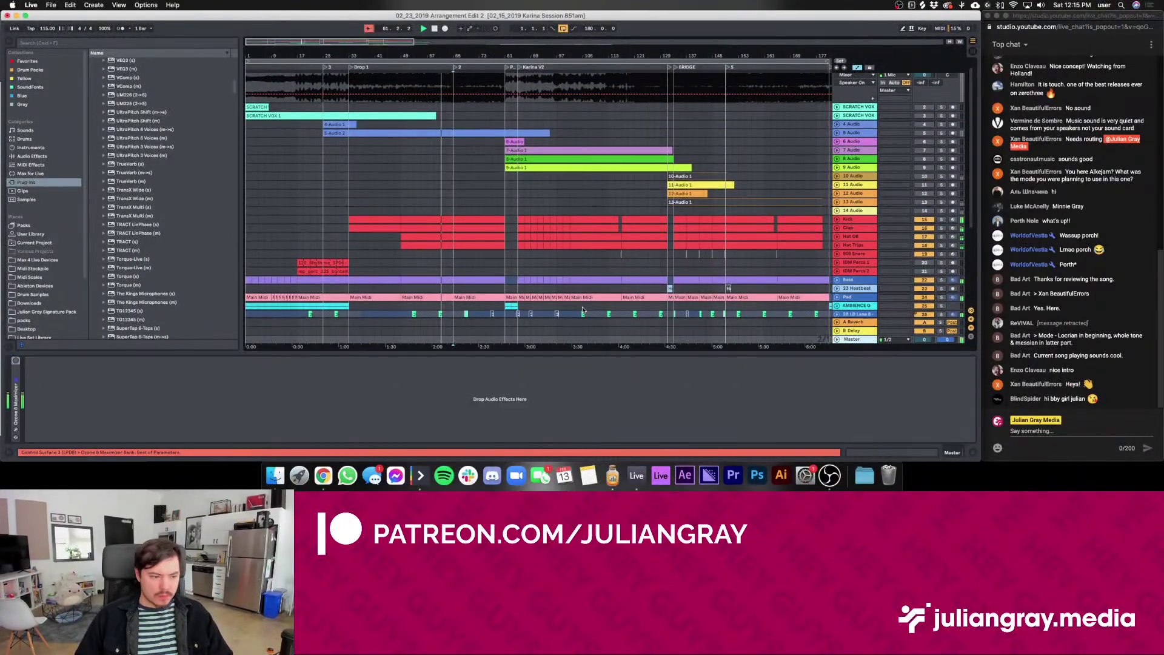
{"action": "scroll", "coordinate": [151, 233], "scroll_direction": "up", "scroll_amount": 1}
{"action": "scroll", "coordinate": [60, 157], "scroll_direction": "down", "scroll_amount": 1}
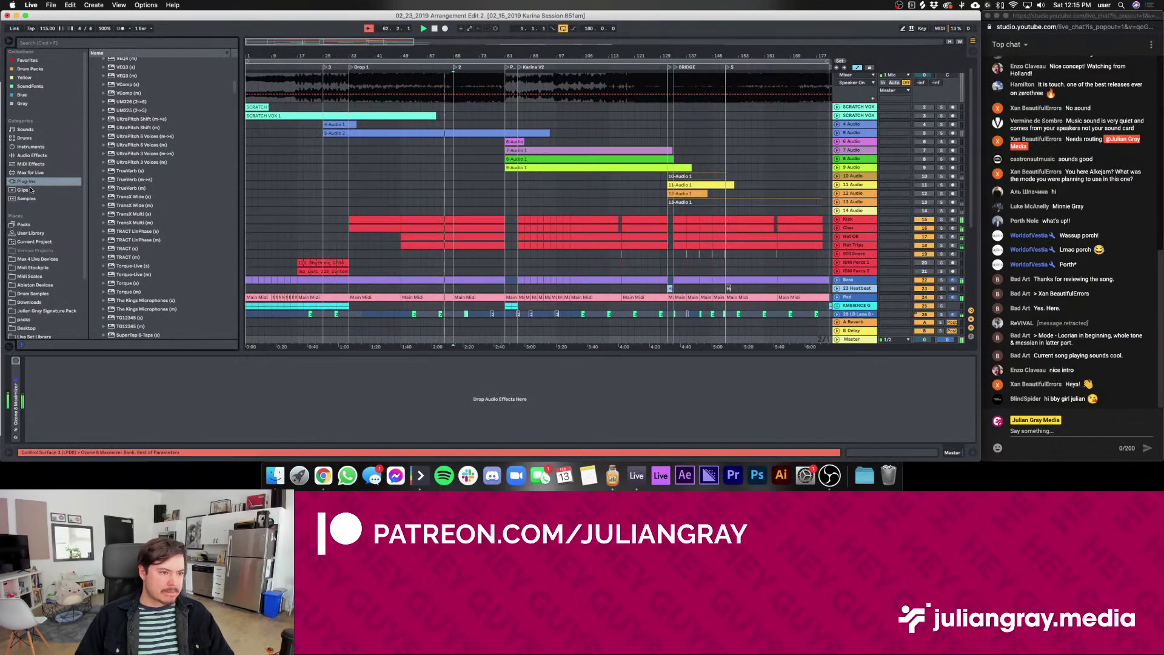
Look through the Custom VST plug-in folders, including Waves and Flux
{"action": "scroll", "coordinate": [166, 100], "scroll_direction": "up", "scroll_amount": 15}
{"action": "left_click", "coordinate": [98, 105]}
{"action": "left_click", "coordinate": [93, 61]}
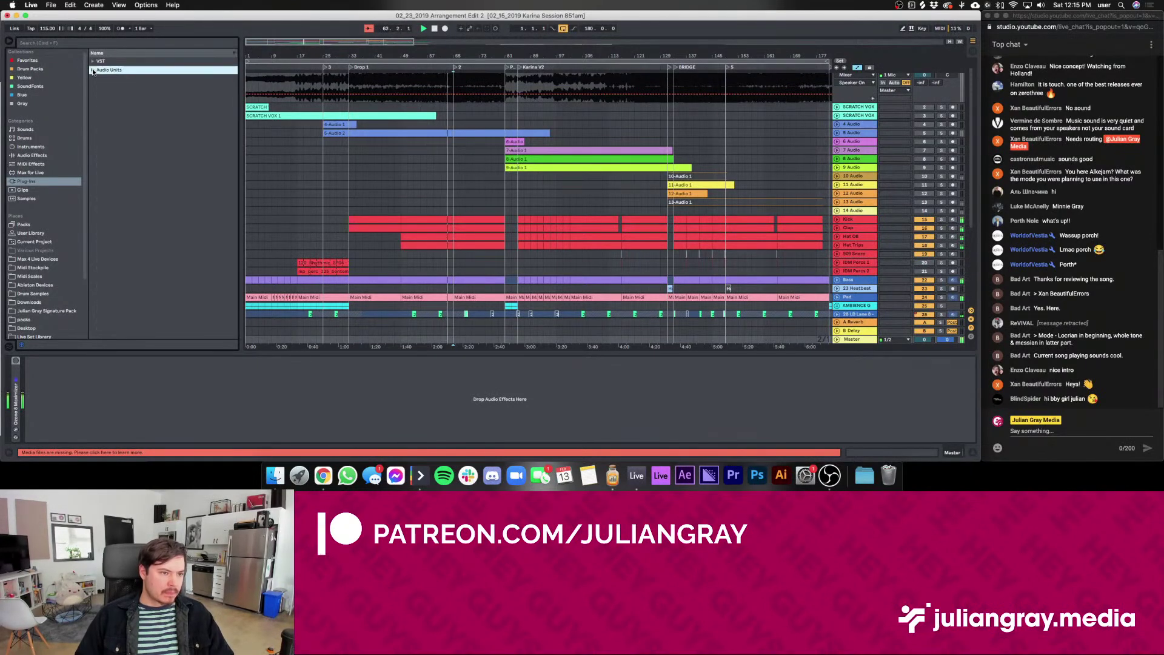
{"action": "left_click", "coordinate": [105, 122]}
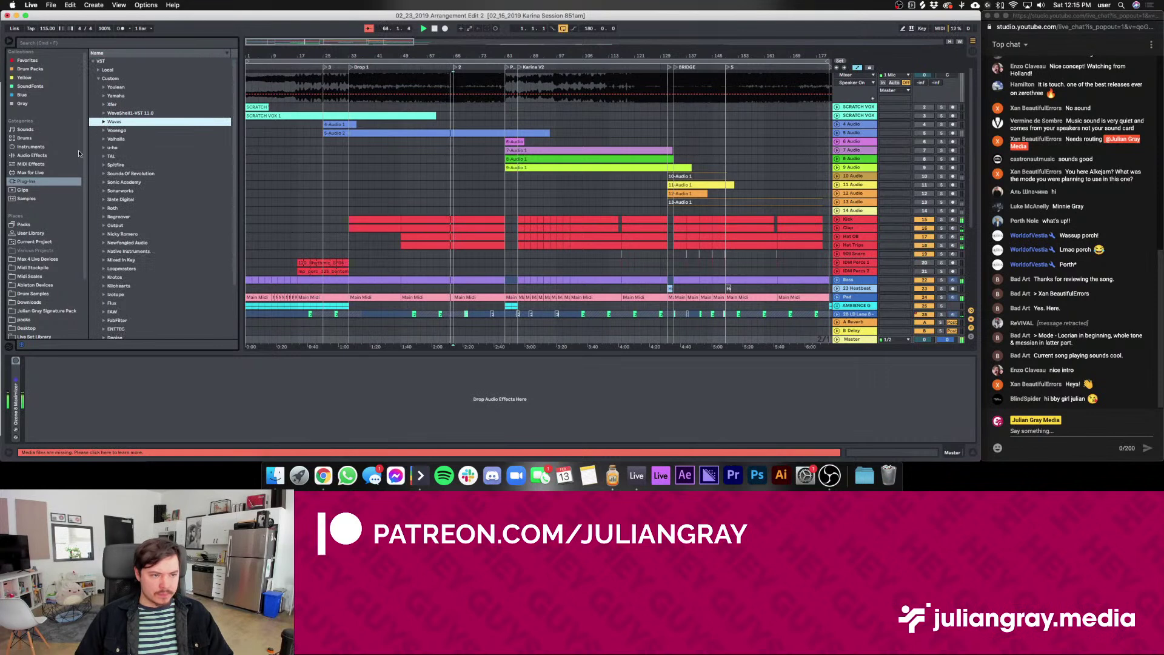
{"action": "scroll", "coordinate": [112, 231], "scroll_direction": "down", "scroll_amount": 3}
{"action": "left_click", "coordinate": [106, 254]}
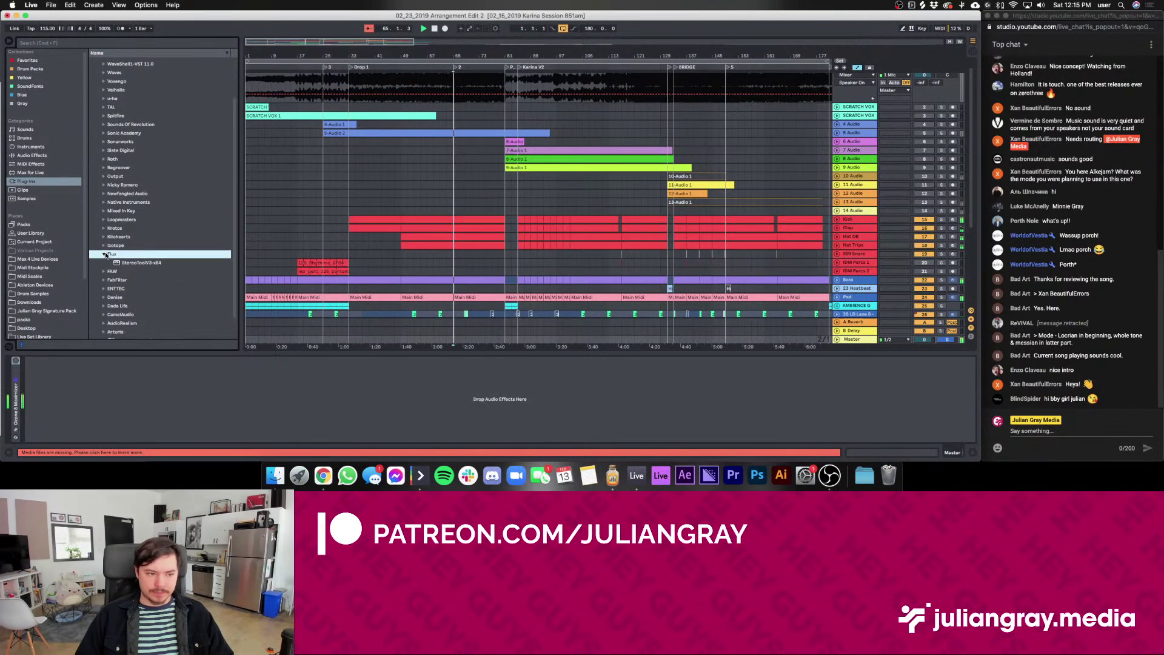
Search the plug-ins for "span", add Voxengo SPAN to the Master track, and close its window after checking the spectrum
{"action": "left_click", "coordinate": [91, 44]}
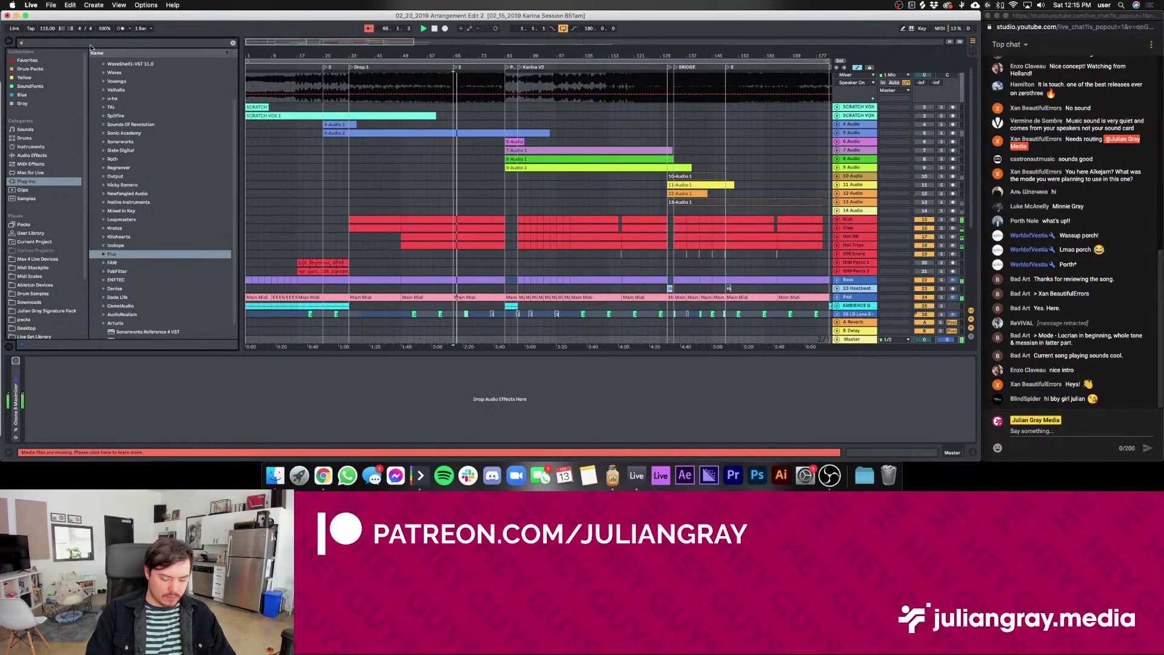
{"action": "type", "text": "spon"}
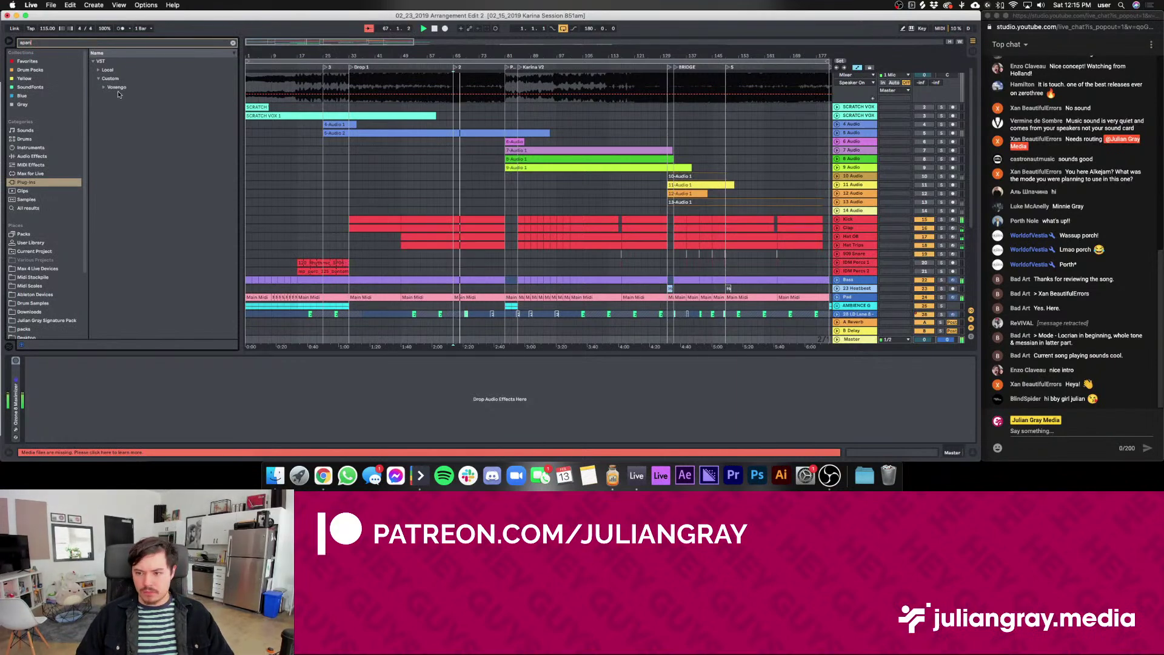
{"action": "left_click", "coordinate": [104, 89]}
{"action": "left_click", "coordinate": [132, 95]}
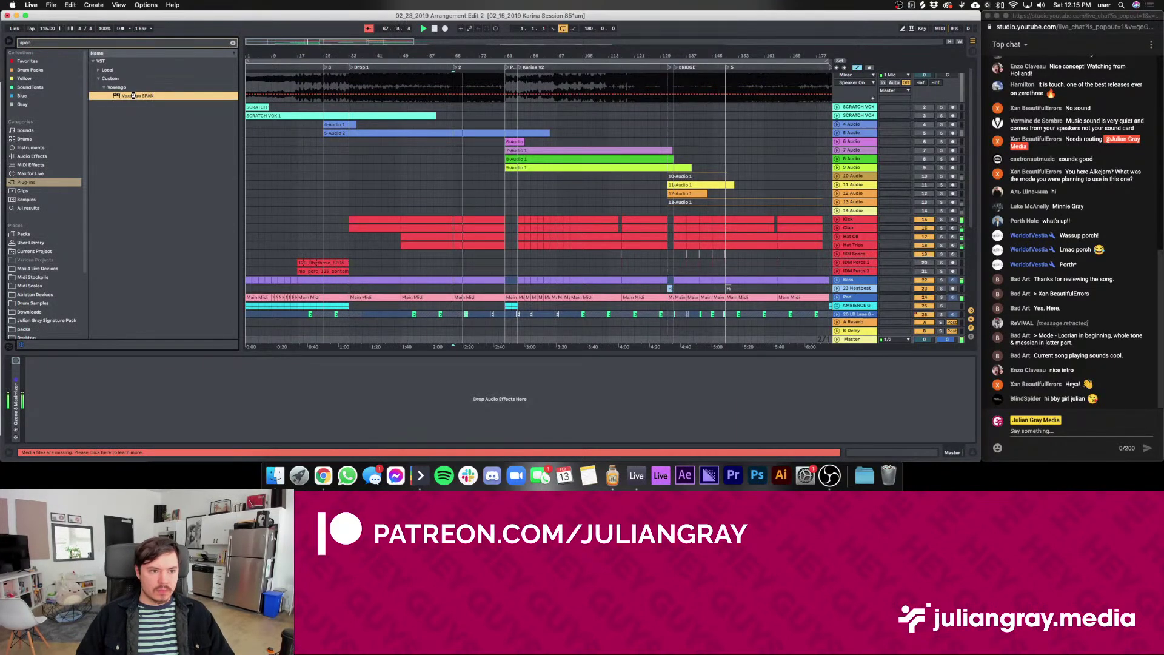
{"action": "scroll", "coordinate": [491, 191], "scroll_direction": "down", "scroll_amount": 4}
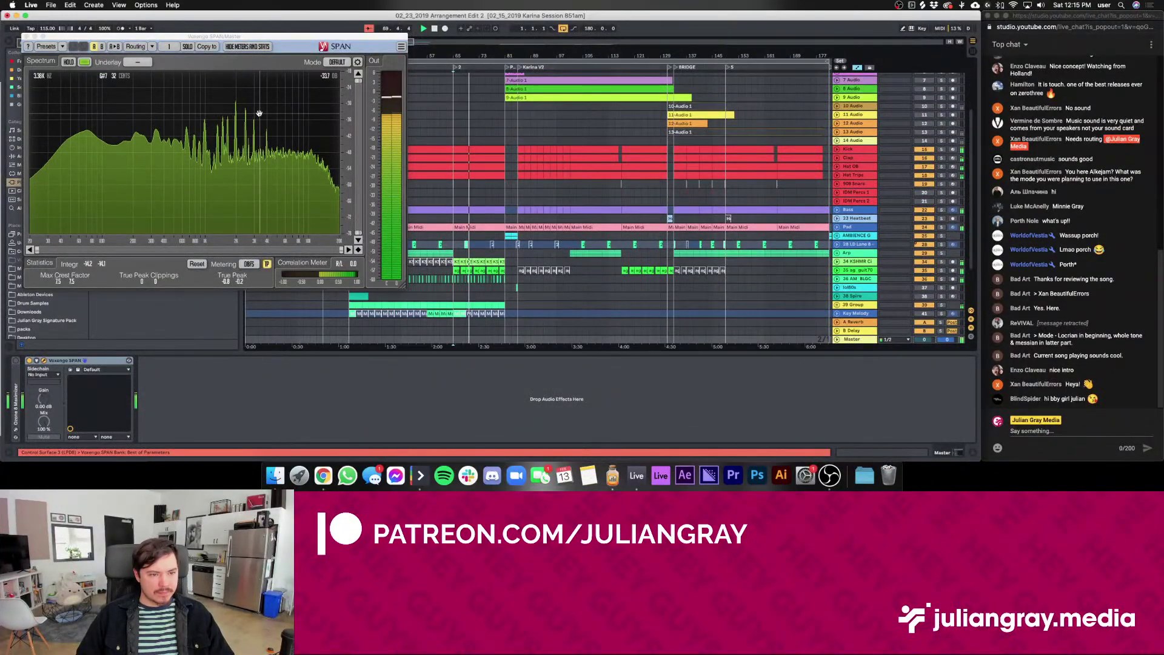
{"action": "left_click", "coordinate": [25, 37]}
Look over the tracks during playback and place the insert marker on the second SCRATCH VOX track, at the short section before Karina V2
{"action": "scroll", "coordinate": [382, 131], "scroll_direction": "up", "scroll_amount": 3}
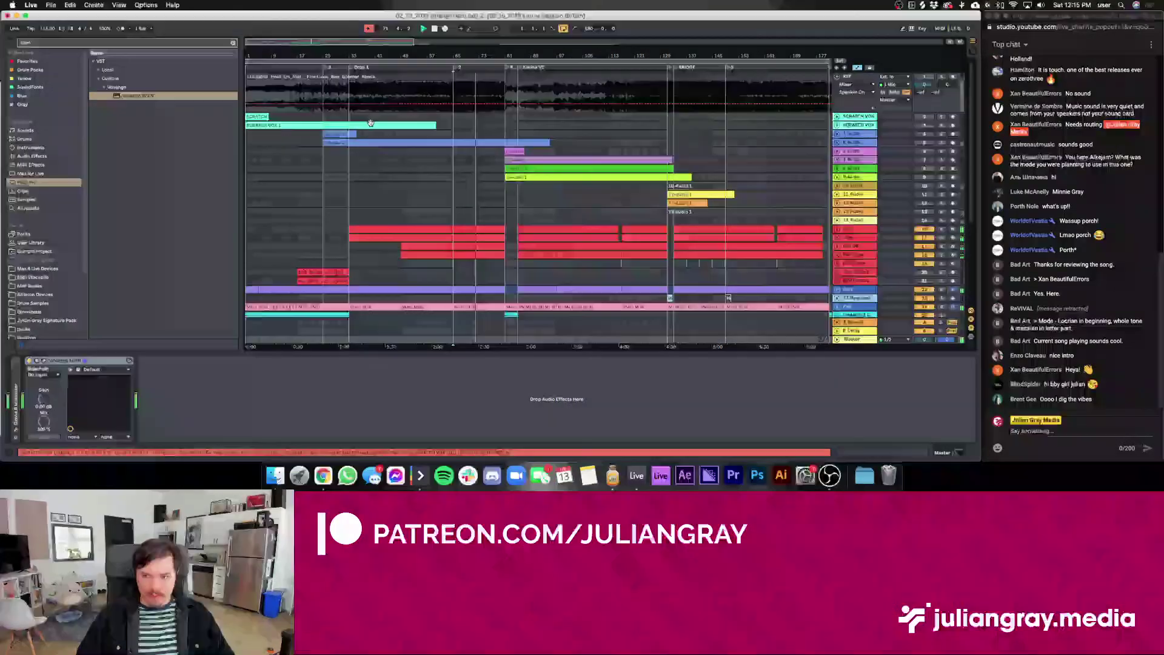
{"action": "scroll", "coordinate": [597, 223], "scroll_direction": "down", "scroll_amount": 5}
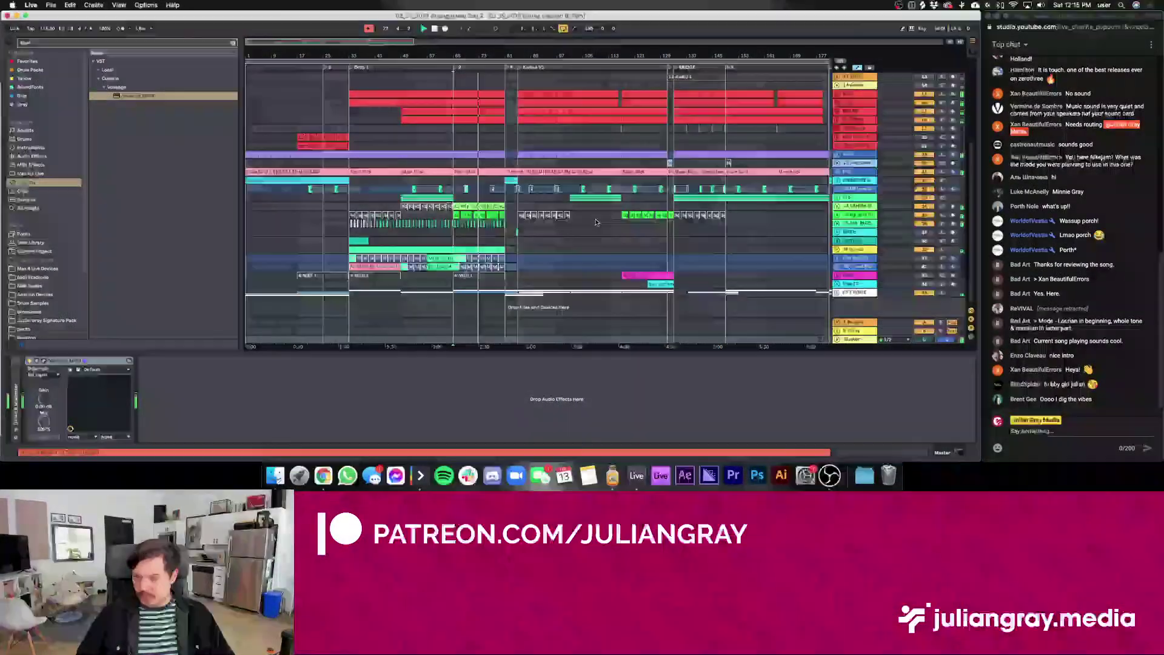
{"action": "scroll", "coordinate": [499, 164], "scroll_direction": "up", "scroll_amount": 5}
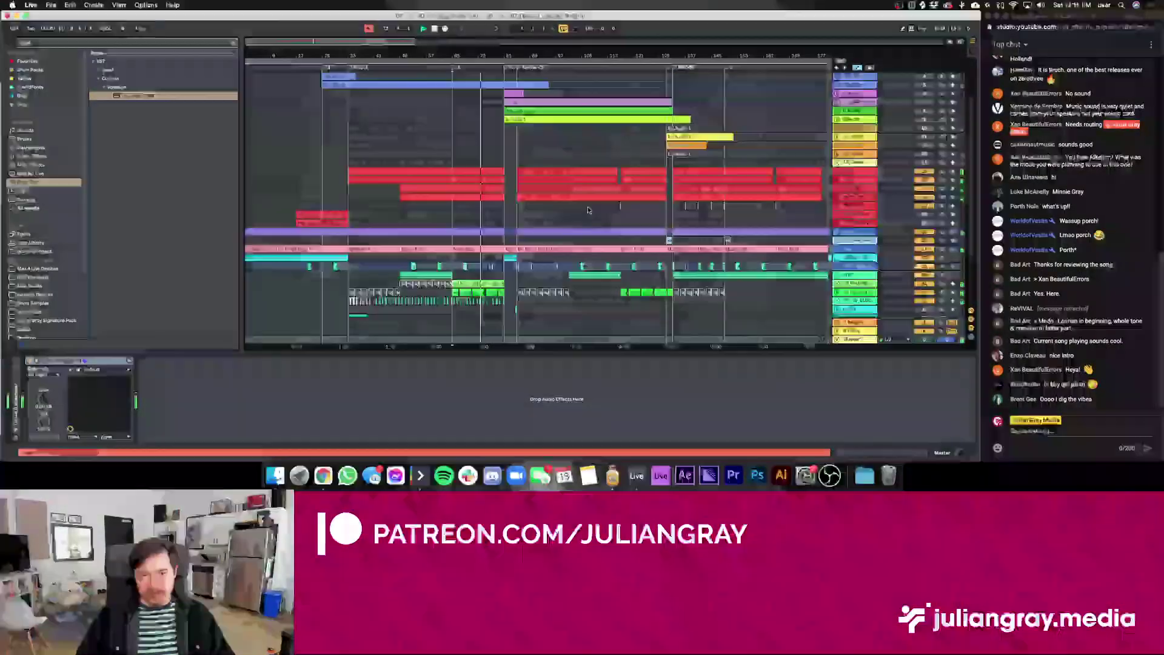
{"action": "left_click", "coordinate": [480, 154]}
{"action": "scroll", "coordinate": [473, 147], "scroll_direction": "up", "scroll_amount": 4}
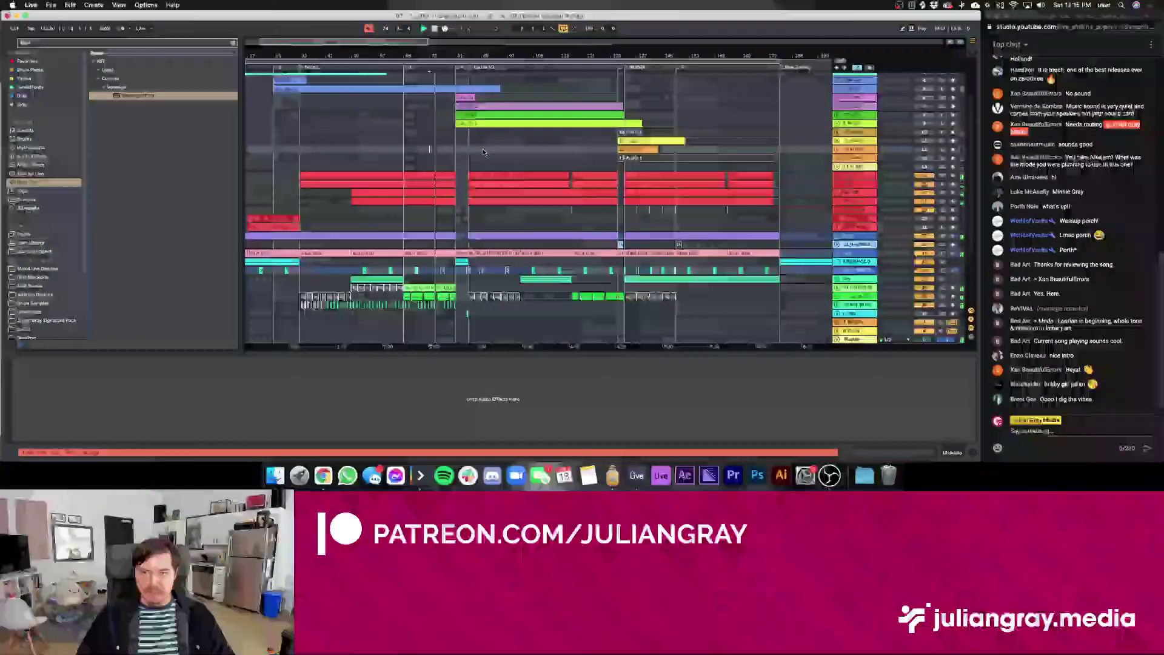
{"action": "left_click", "coordinate": [465, 140]}
{"action": "left_click", "coordinate": [451, 131]}
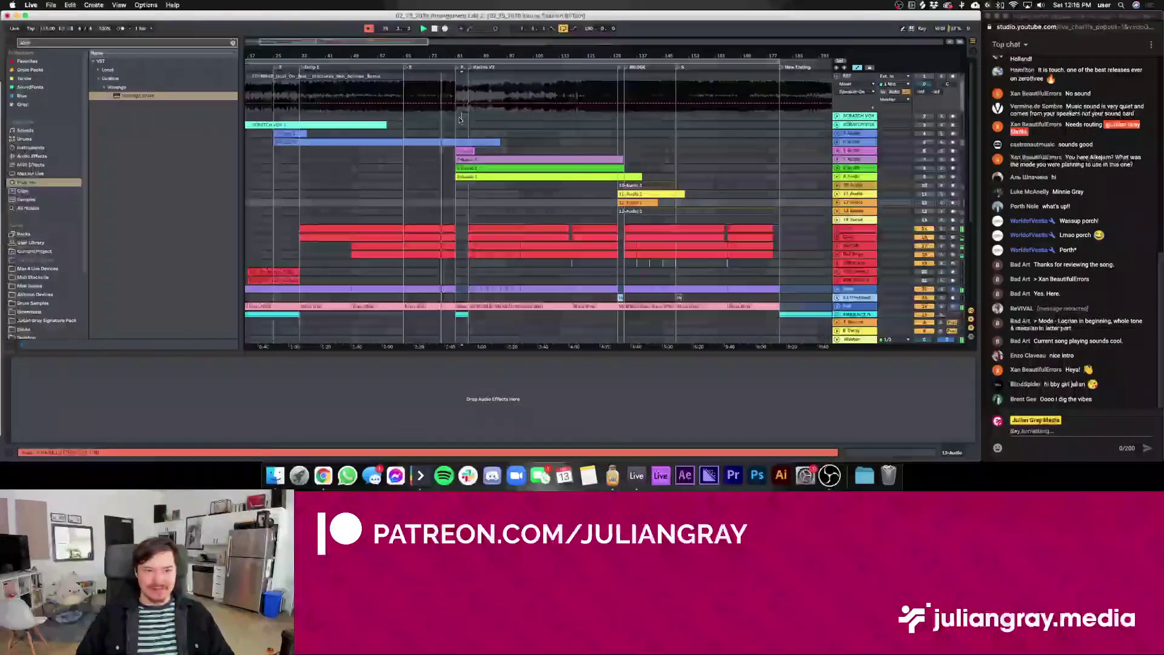
{"action": "left_click", "coordinate": [452, 128]}
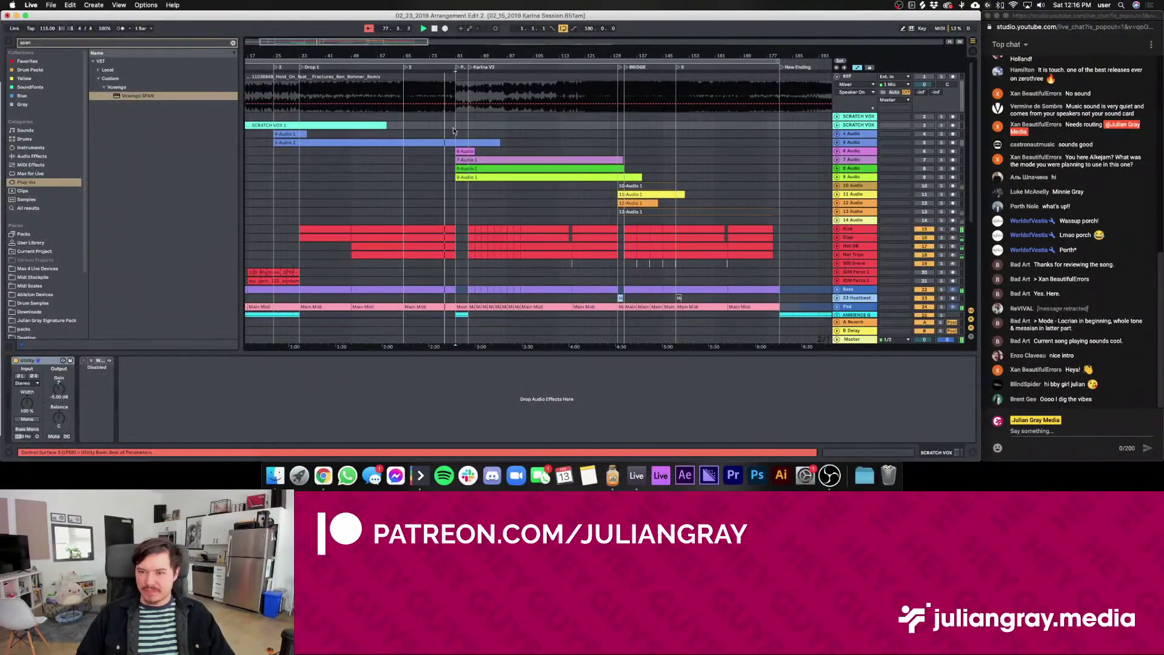
{"action": "left_click", "coordinate": [453, 120]}
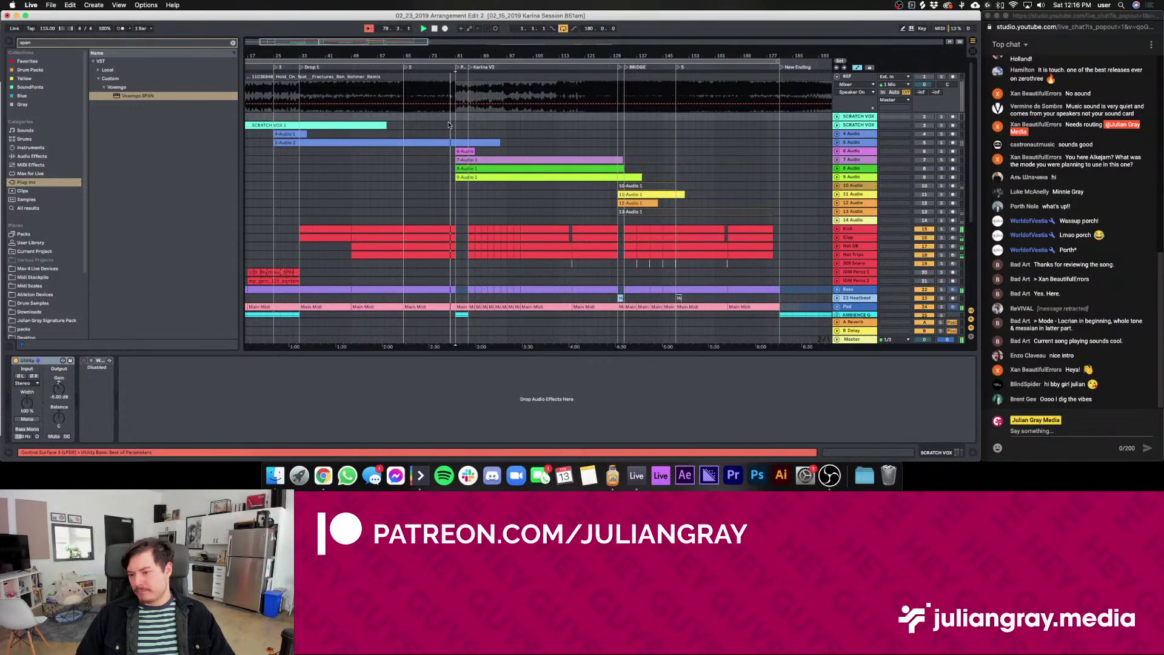
{"action": "left_click", "coordinate": [449, 124]}
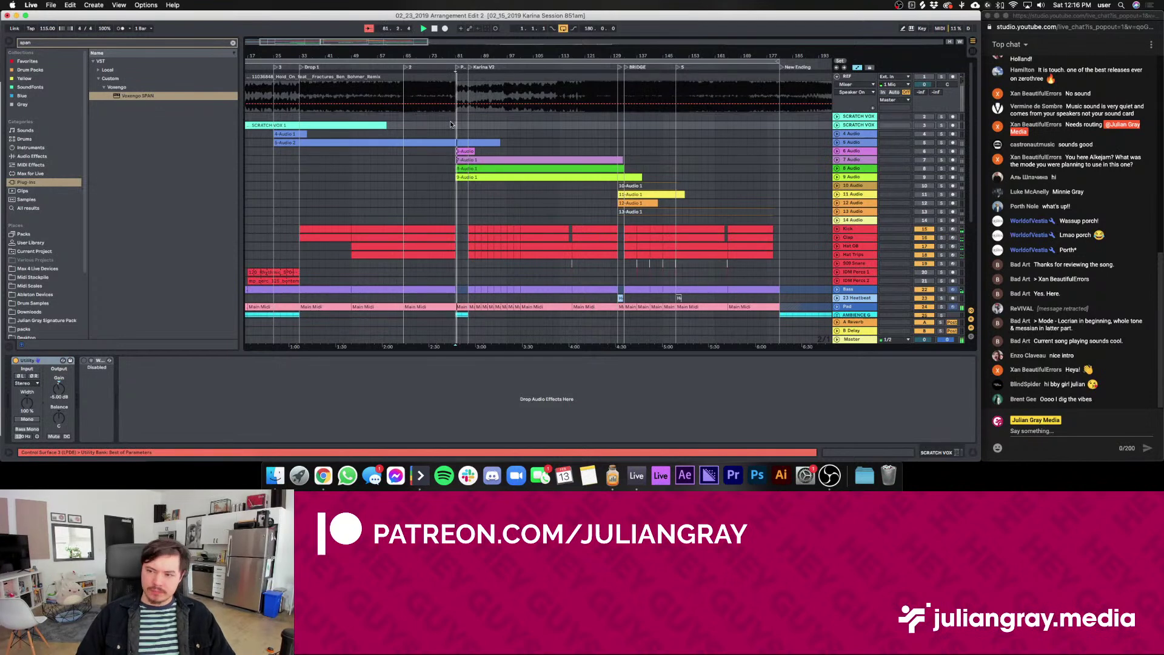
Return the insert marker to bar 81 on the second SCRATCH VOX track and set the system output volume to its lowest notch
{"action": "mouse_move", "coordinate": [452, 124]}
{"action": "left_mouse_down"}
{"action": "mouse_move", "coordinate": [475, 135]}
{"action": "mouse_move", "coordinate": [437, 130]}
{"action": "left_mouse_up"}
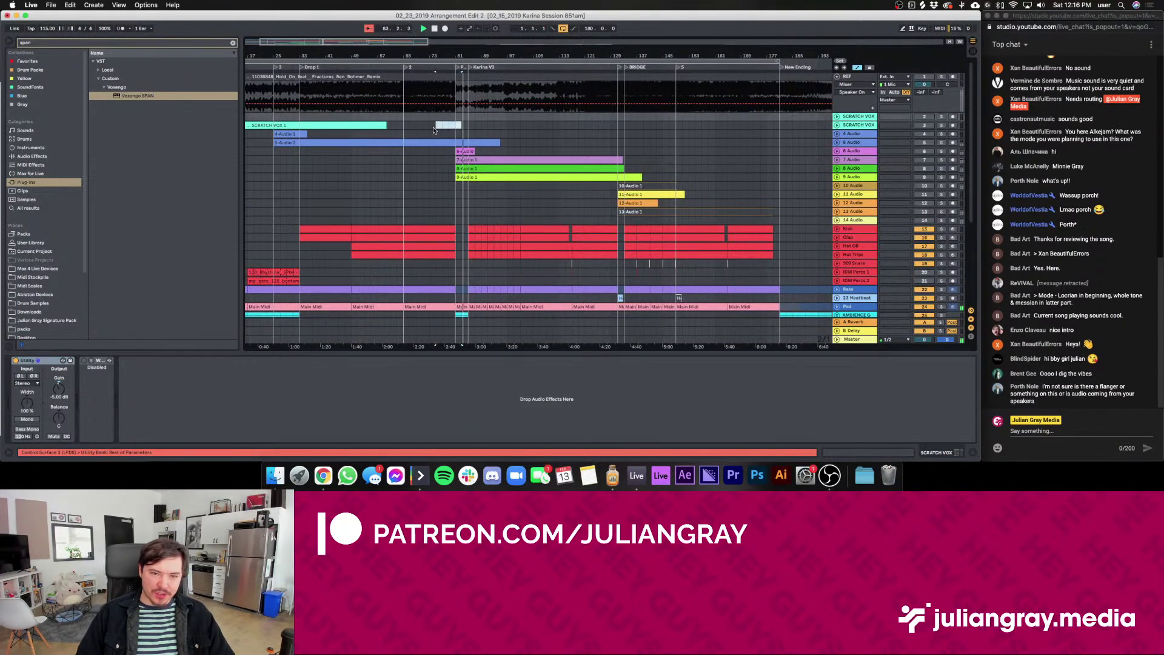
{"action": "left_click", "coordinate": [452, 124]}
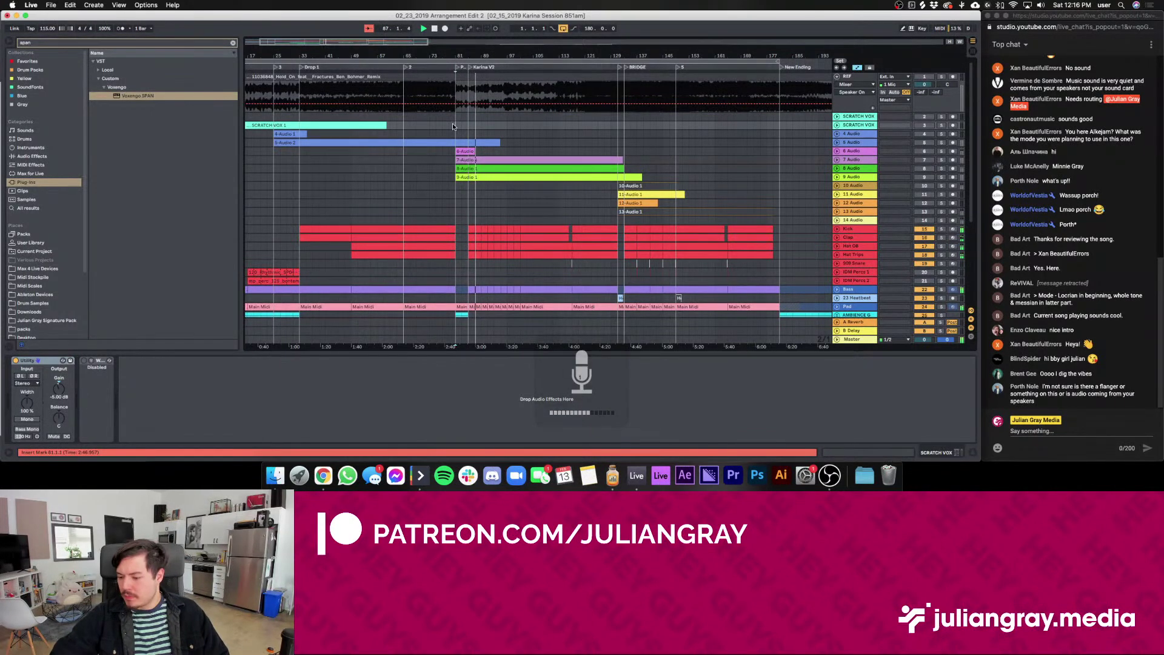
{"action": "key", "text": "XF86AudioRaiseVolume"}
{"action": "key", "text": "XF86AudioLowerVolume"}
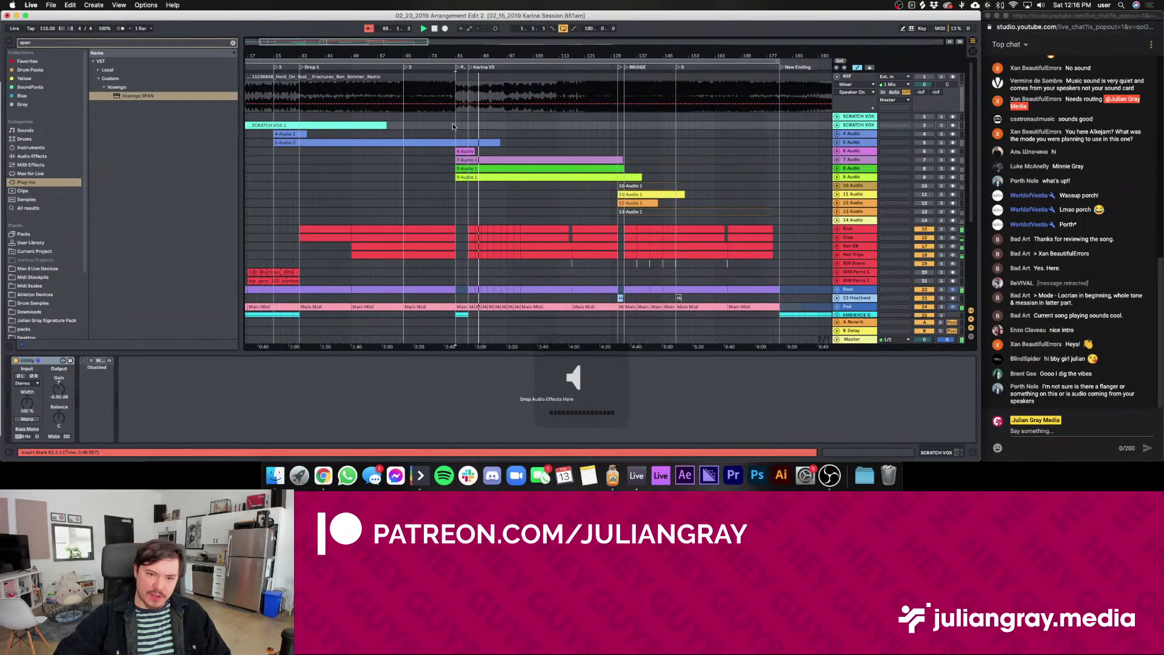
{"action": "key", "text": "XF86AudioRaiseVolume"}
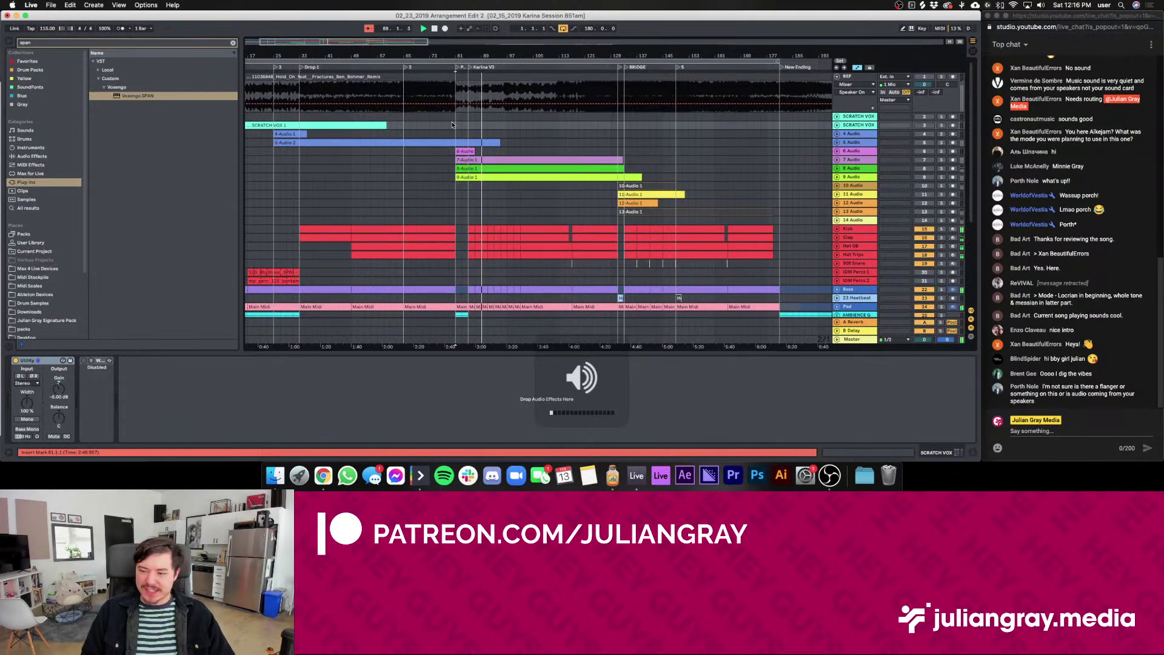
Check the Master track's device chain during playback and place the insert marker at bar 97 on the 4 Audio track
{"action": "left_click", "coordinate": [476, 125]}
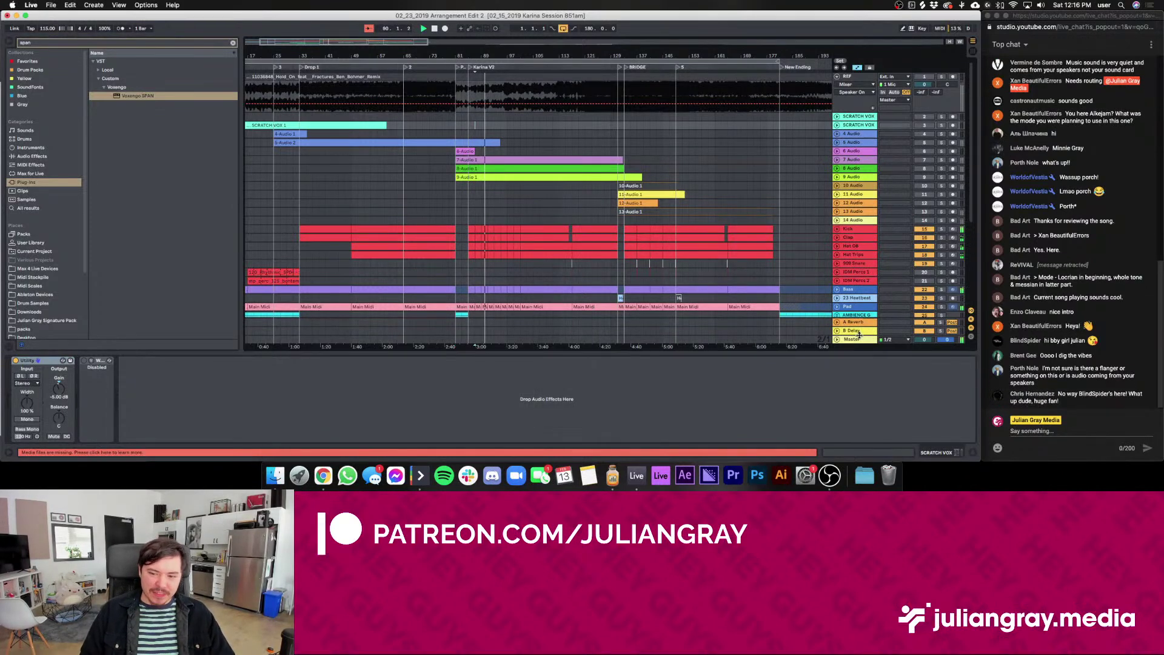
{"action": "left_click", "coordinate": [819, 339]}
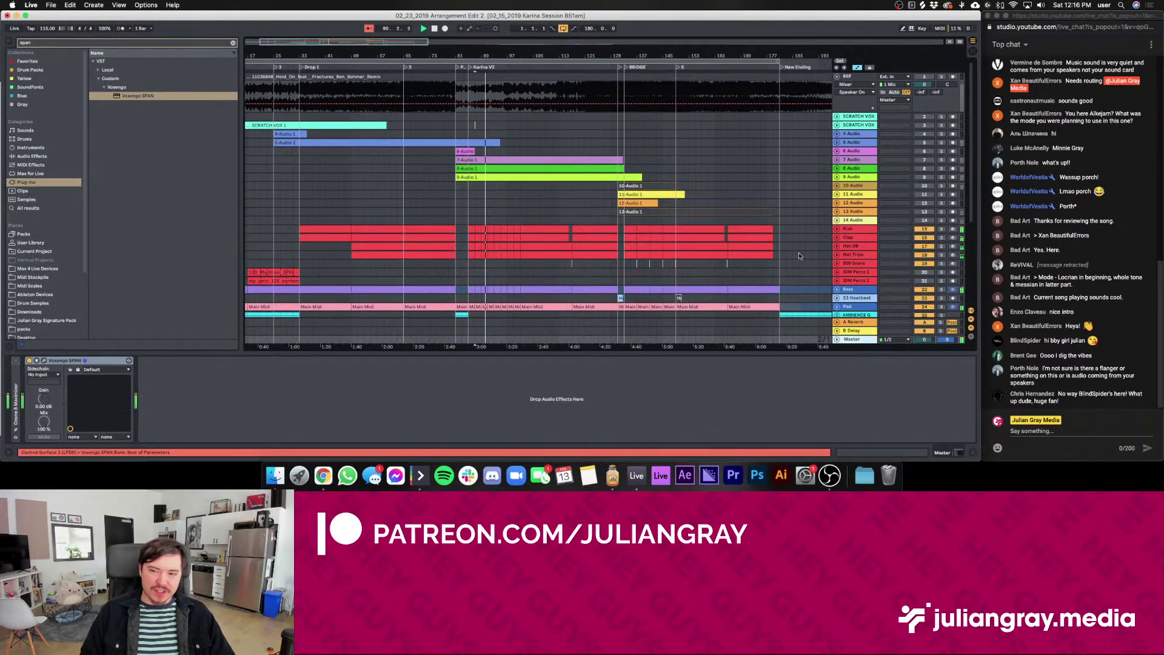
{"action": "left_click", "coordinate": [562, 133]}
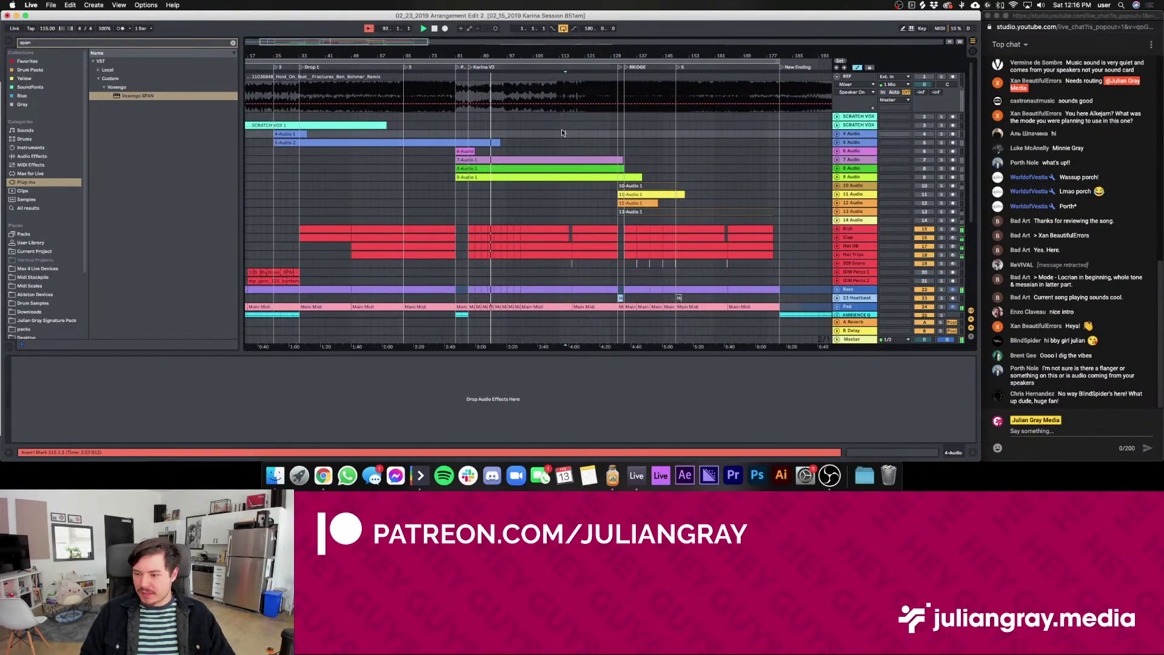
{"action": "left_click", "coordinate": [521, 133]}
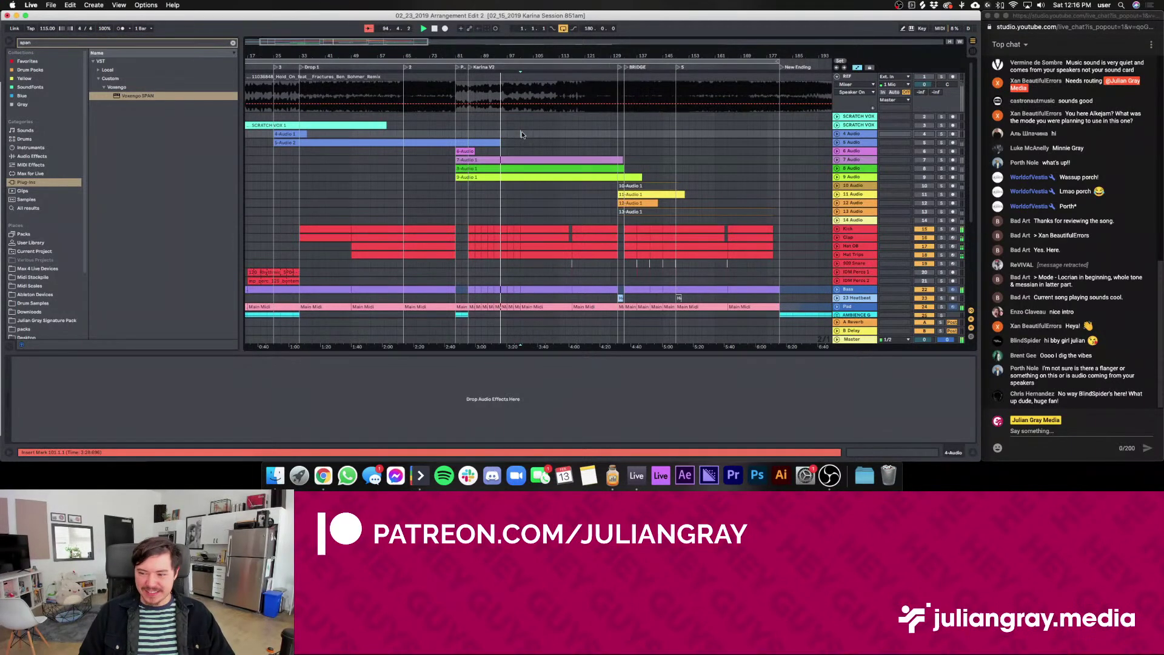
{"action": "left_click", "coordinate": [511, 136]}
{"action": "left_click", "coordinate": [508, 131]}
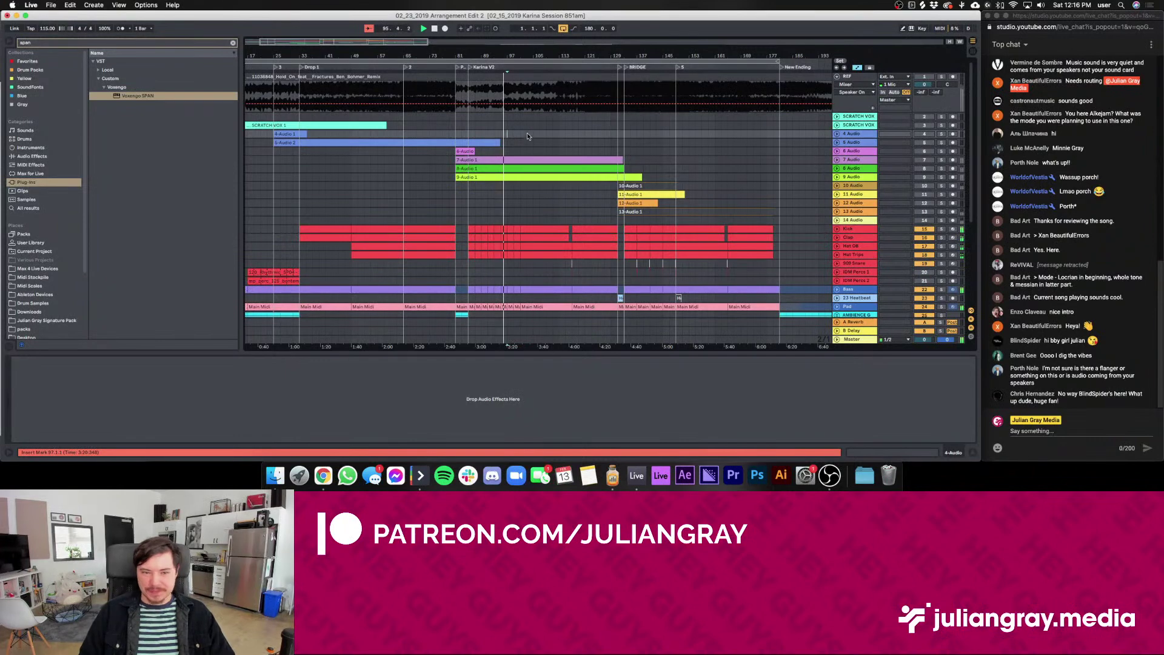
Look over the lower tracks and check the 808 Snare track's device chain
{"action": "scroll", "coordinate": [606, 143], "scroll_direction": "down", "scroll_amount": 2}
{"action": "scroll", "coordinate": [667, 148], "scroll_direction": "up", "scroll_amount": 2}
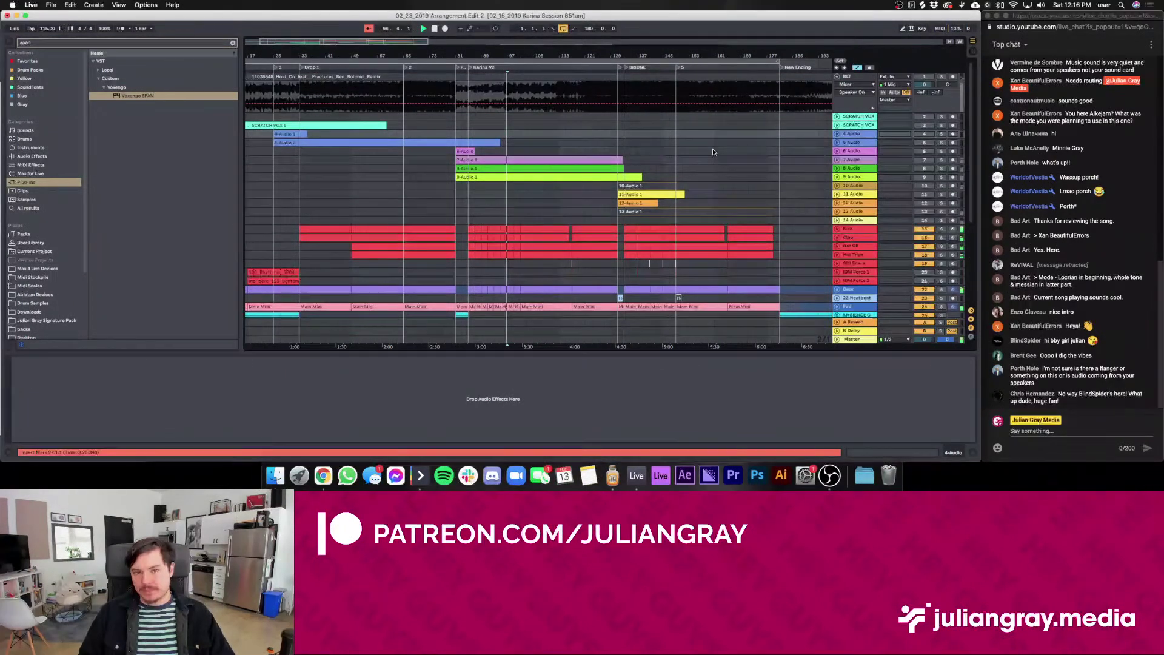
{"action": "scroll", "coordinate": [713, 152], "scroll_direction": "down", "scroll_amount": 10}
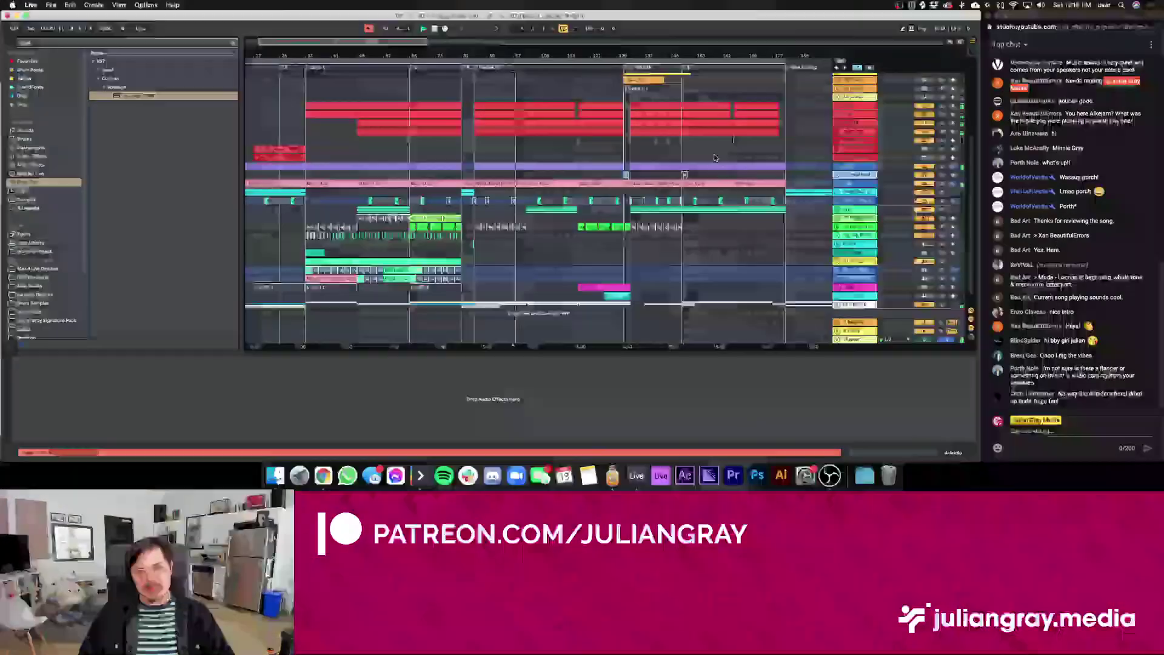
{"action": "left_click", "coordinate": [521, 139]}
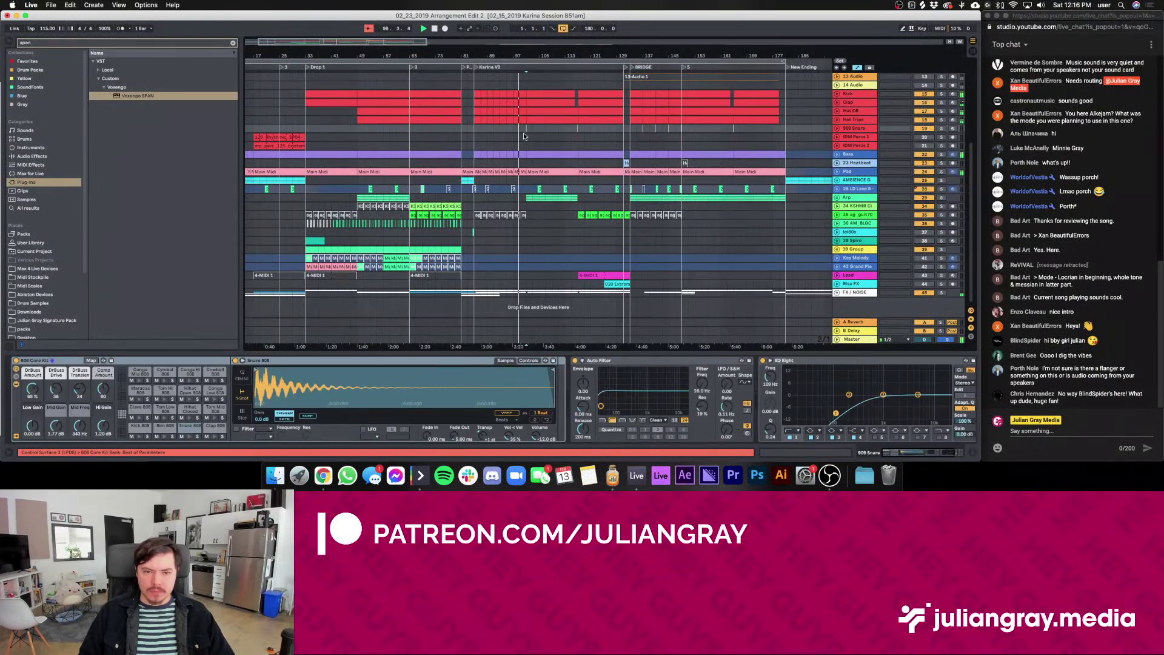
{"action": "left_click", "coordinate": [526, 127]}
{"action": "left_click", "coordinate": [527, 146]}
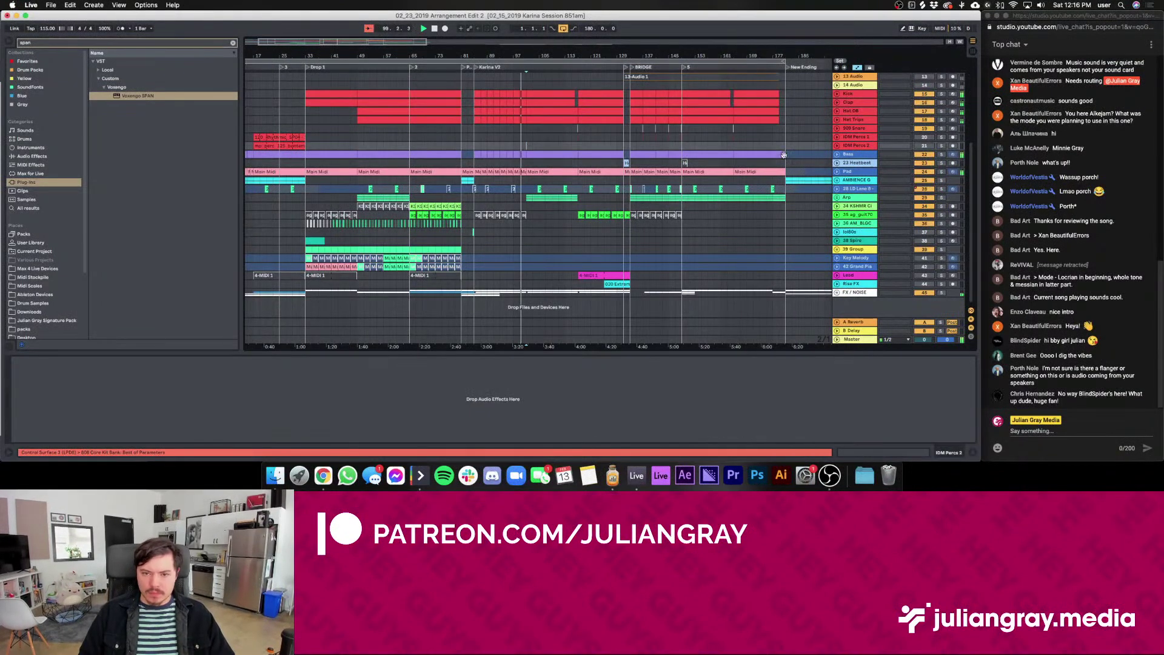
Examine the devices along the Bass track's chain
{"action": "left_click", "coordinate": [867, 156]}
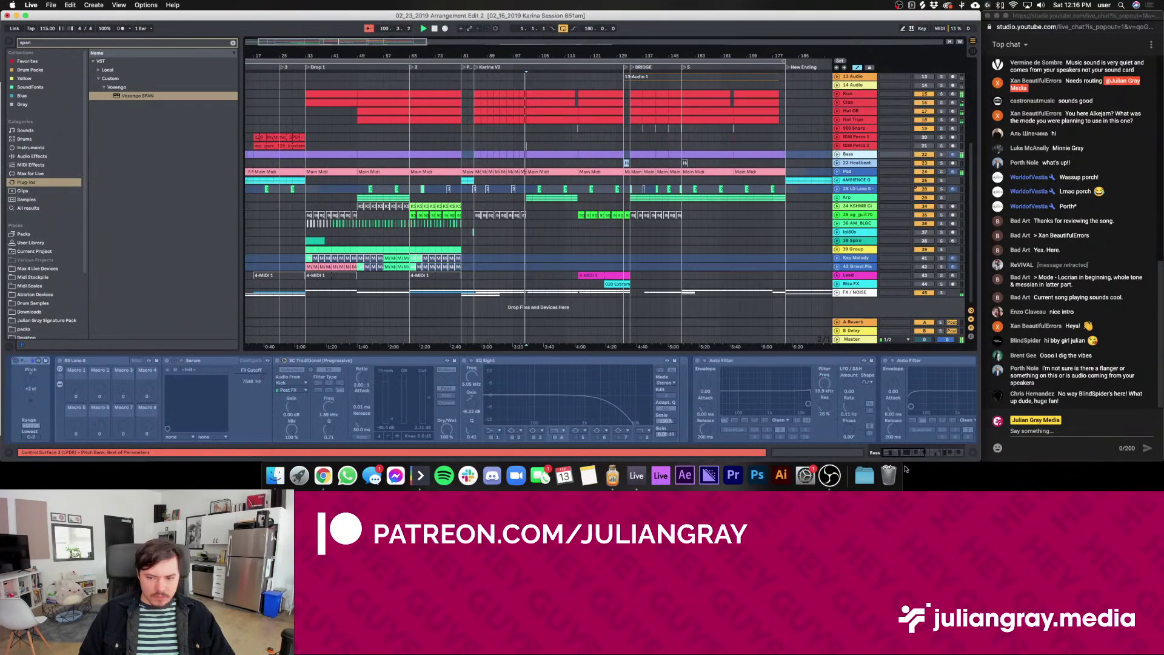
{"action": "left_click", "coordinate": [918, 453]}
{"action": "left_click", "coordinate": [936, 454]}
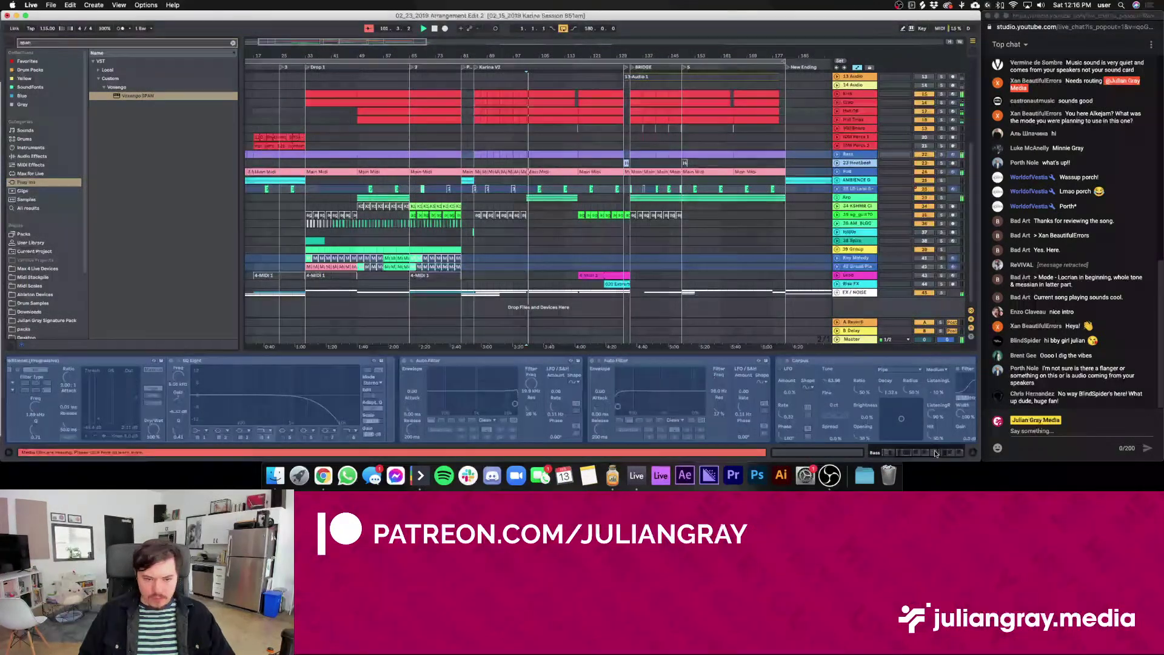
{"action": "left_click_drag", "start_coordinate": [936, 453], "coordinate": [888, 454]}
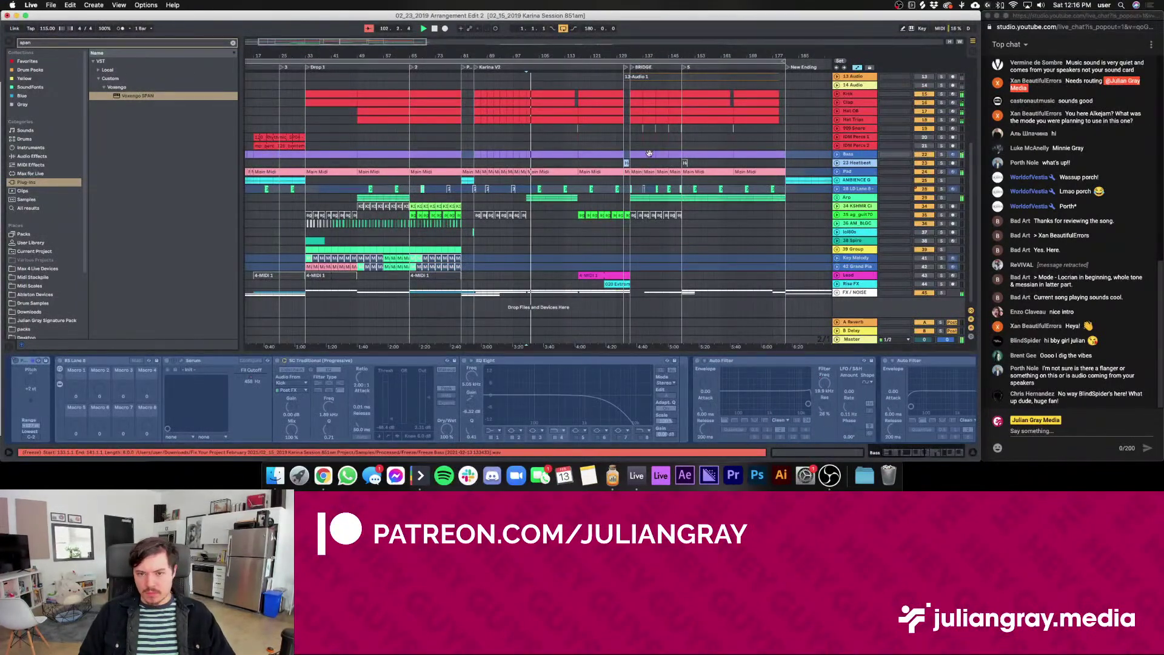
Examine the mix spectrum and levels in the Master track's SPAN analyser and close its window
{"action": "left_click", "coordinate": [848, 338]}
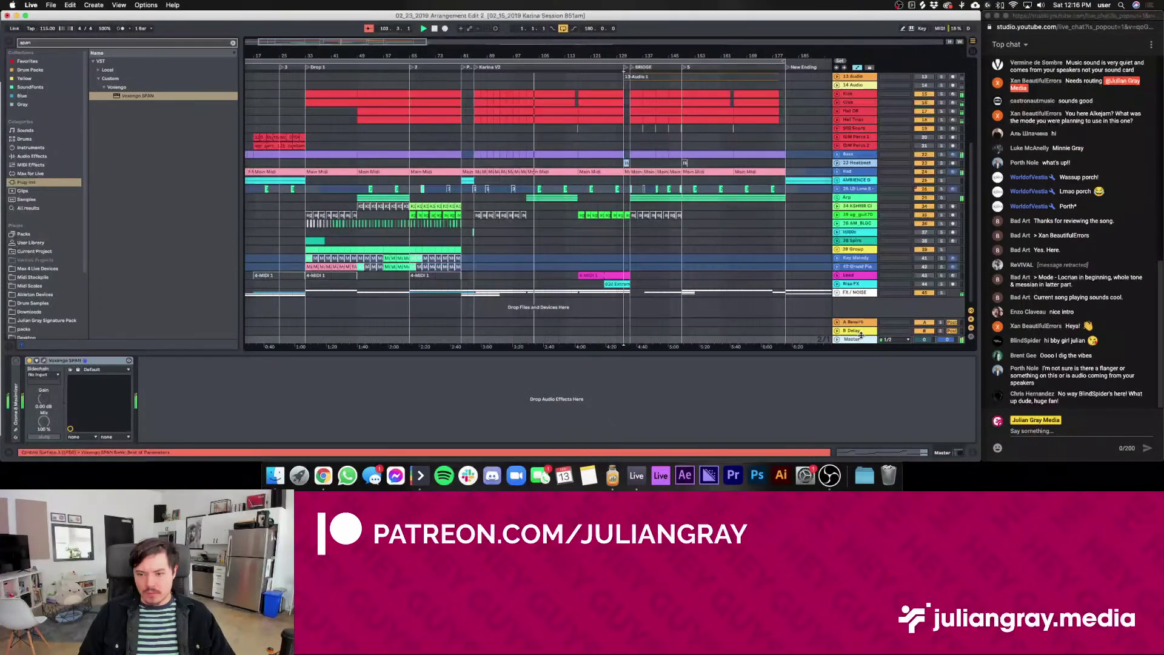
{"action": "left_click", "coordinate": [44, 360]}
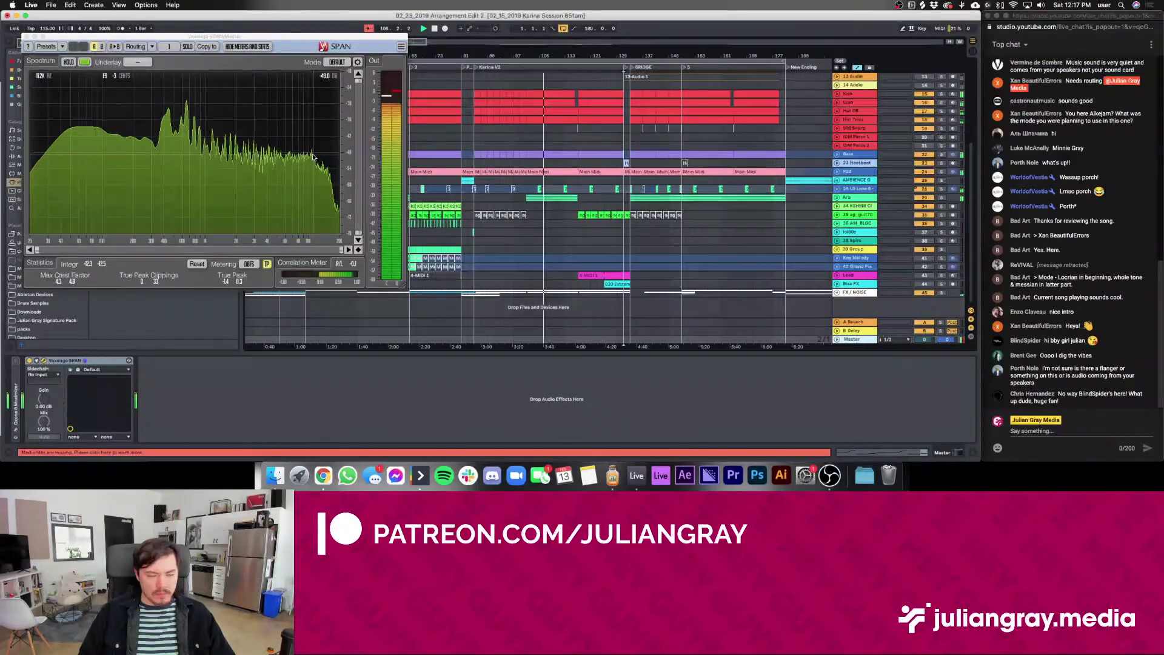
{"action": "left_click", "coordinate": [26, 37]}
Look over the vocal, drum and synth tracks around bar 113 during playback
{"action": "left_click", "coordinate": [569, 137]}
{"action": "scroll", "coordinate": [570, 138], "scroll_direction": "up", "scroll_amount": 5}
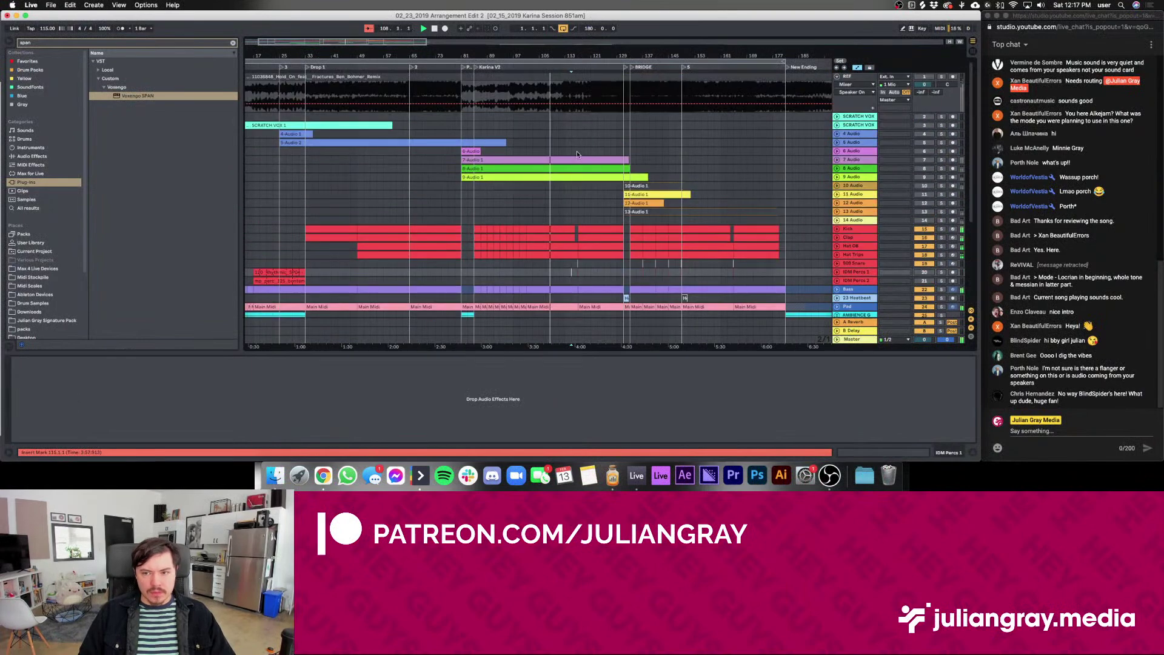
{"action": "scroll", "coordinate": [577, 151], "scroll_direction": "down", "scroll_amount": 5}
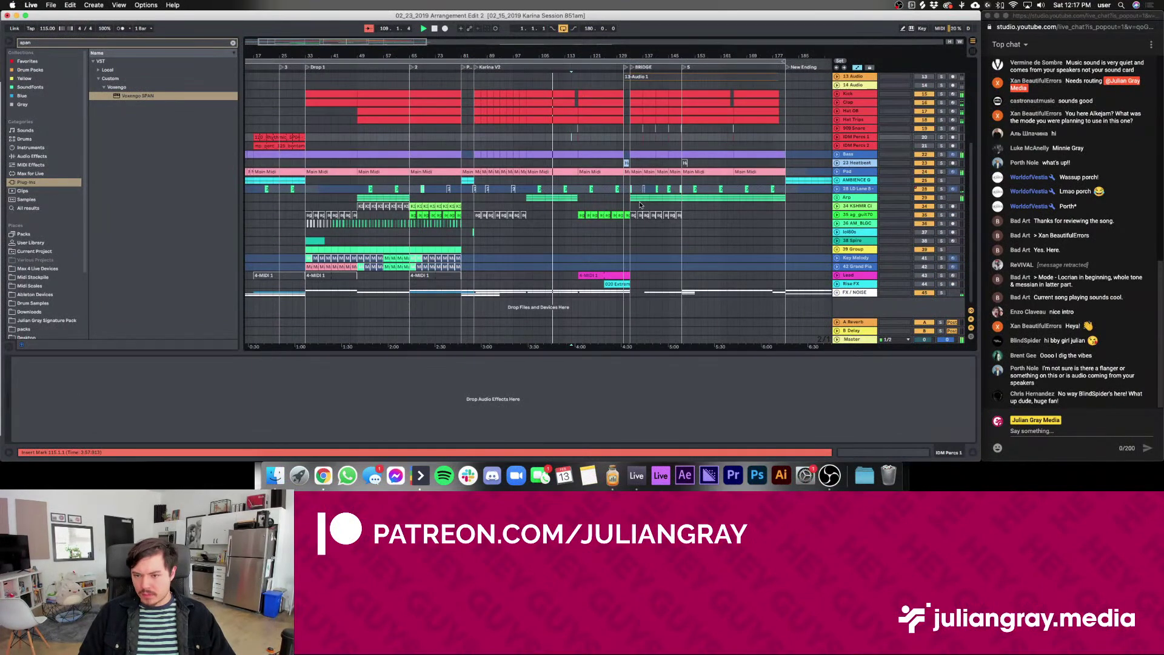
{"action": "scroll", "coordinate": [639, 205], "scroll_direction": "up", "scroll_amount": 5}
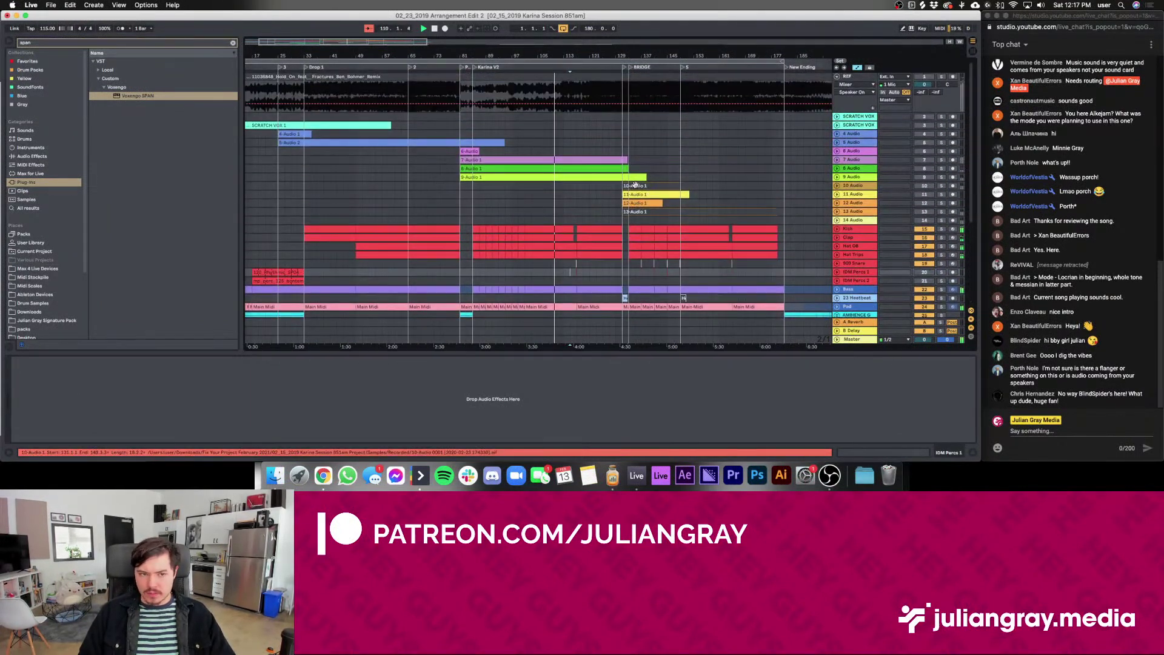
{"action": "left_click", "coordinate": [555, 125]}
{"action": "scroll", "coordinate": [555, 130], "scroll_direction": "left", "scroll_amount": 3}
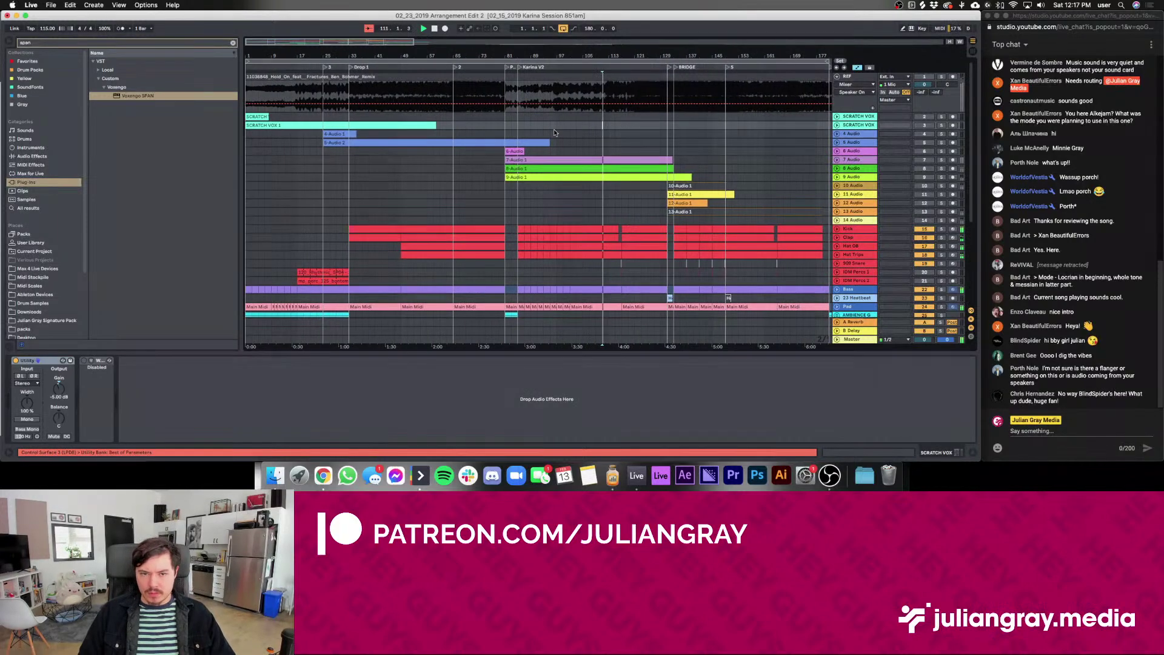
{"action": "scroll", "coordinate": [554, 132], "scroll_direction": "right", "scroll_amount": 2}
{"action": "scroll", "coordinate": [553, 132], "scroll_direction": "down", "scroll_amount": 4}
{"action": "scroll", "coordinate": [574, 125], "scroll_direction": "up", "scroll_amount": 4}
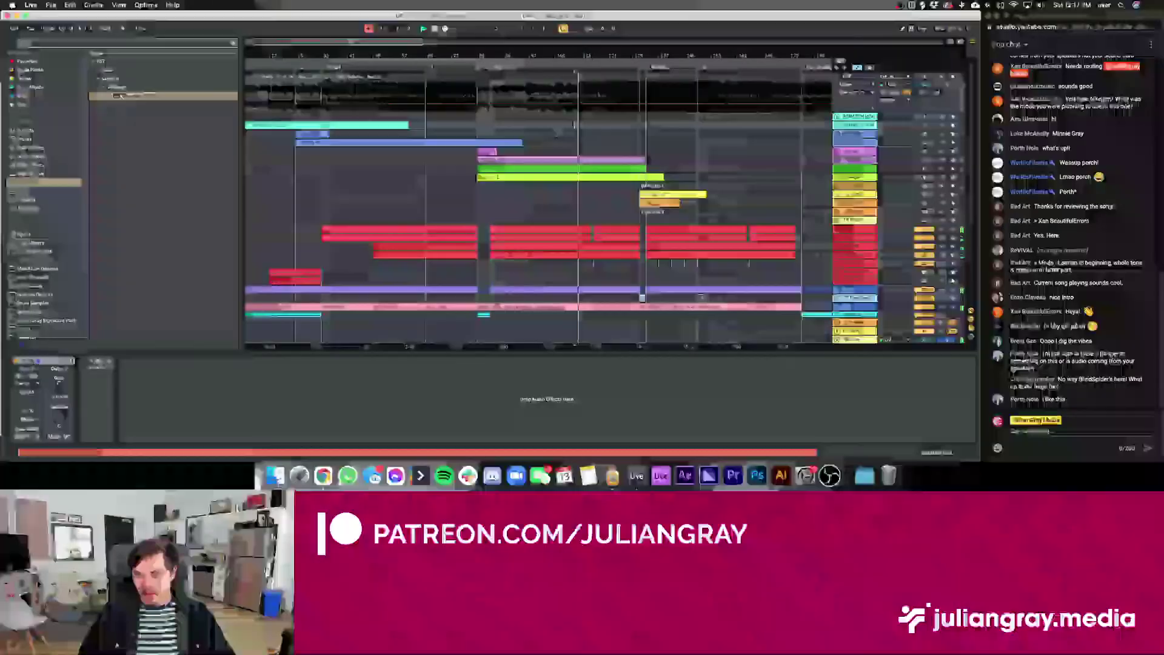
Move the IDM Percs 1 and IDM Percs 2 tracks above the Kick track
{"action": "left_click", "coordinate": [857, 221]}
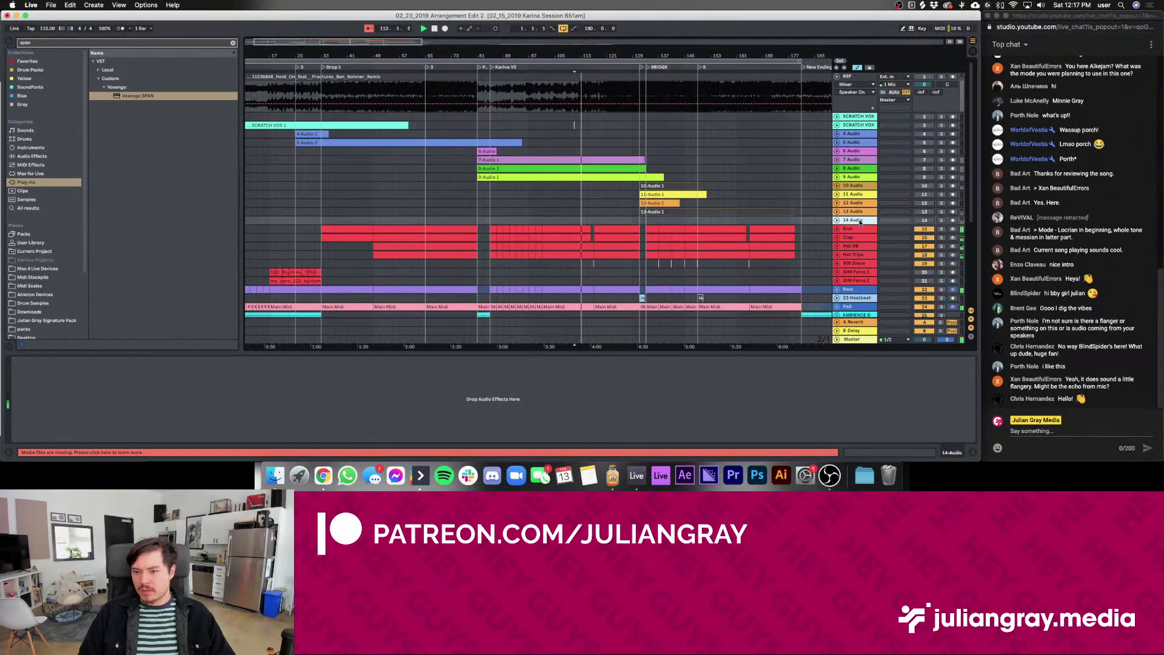
{"action": "left_click", "coordinate": [857, 273]}
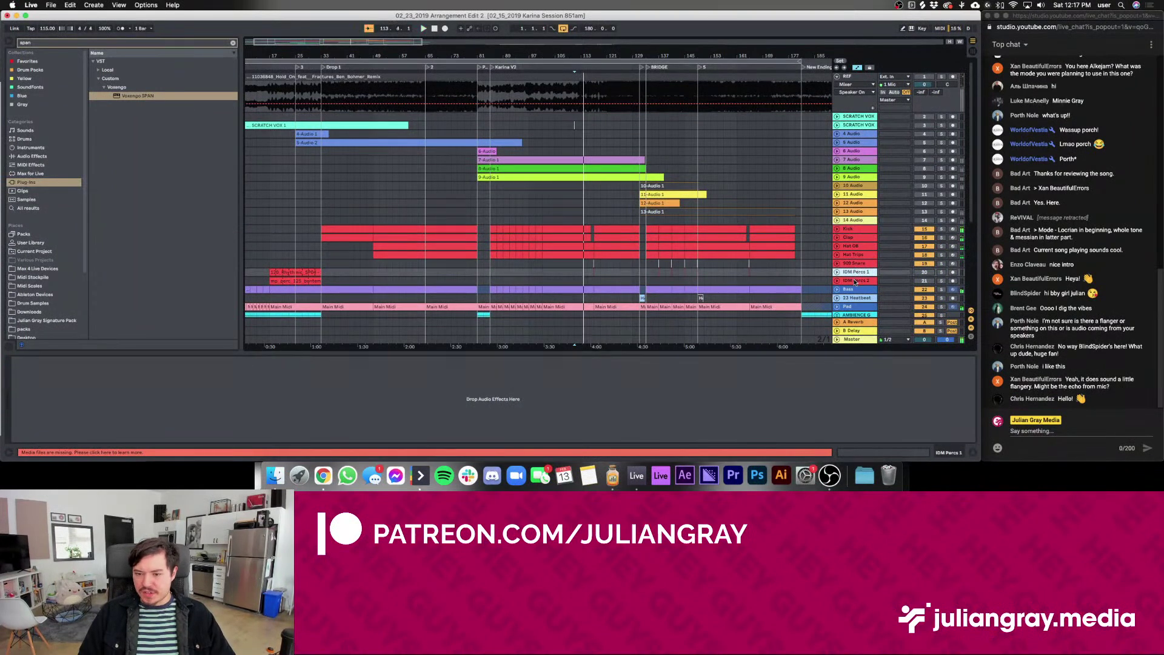
{"action": "left_click_drag", "start_coordinate": [855, 282], "coordinate": [851, 226]}
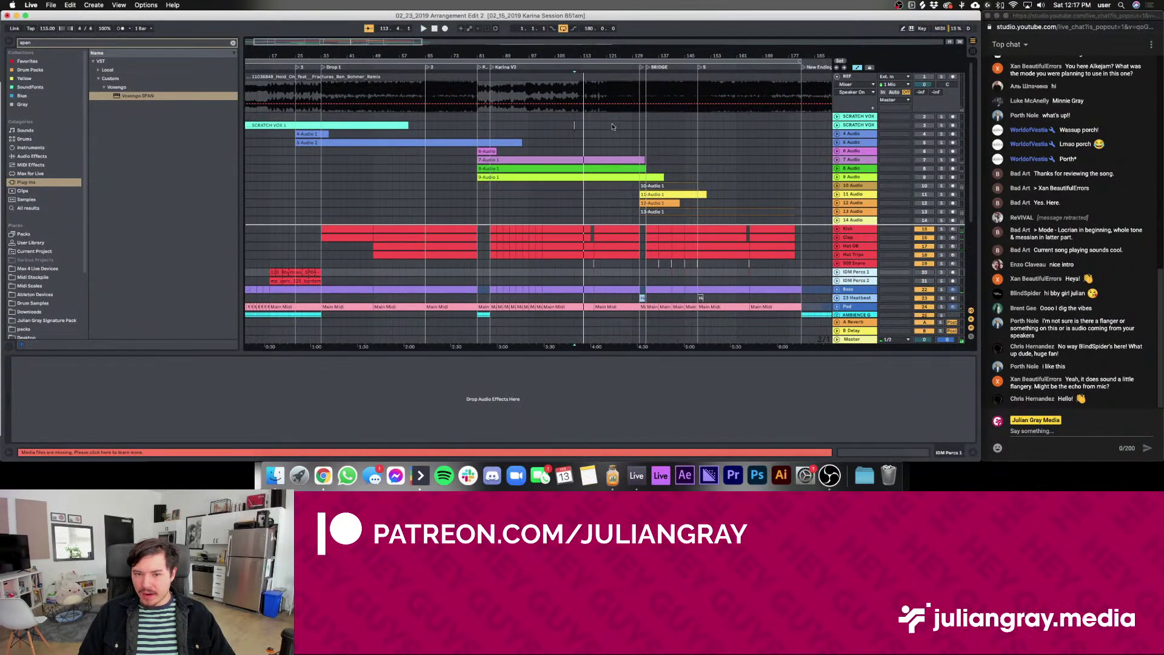
Play the arrangement from bar 117 and look over the lower tracks approaching the Bridge
{"action": "left_click_drag", "start_coordinate": [612, 127], "coordinate": [630, 145]}
{"action": "left_click", "coordinate": [609, 143]}
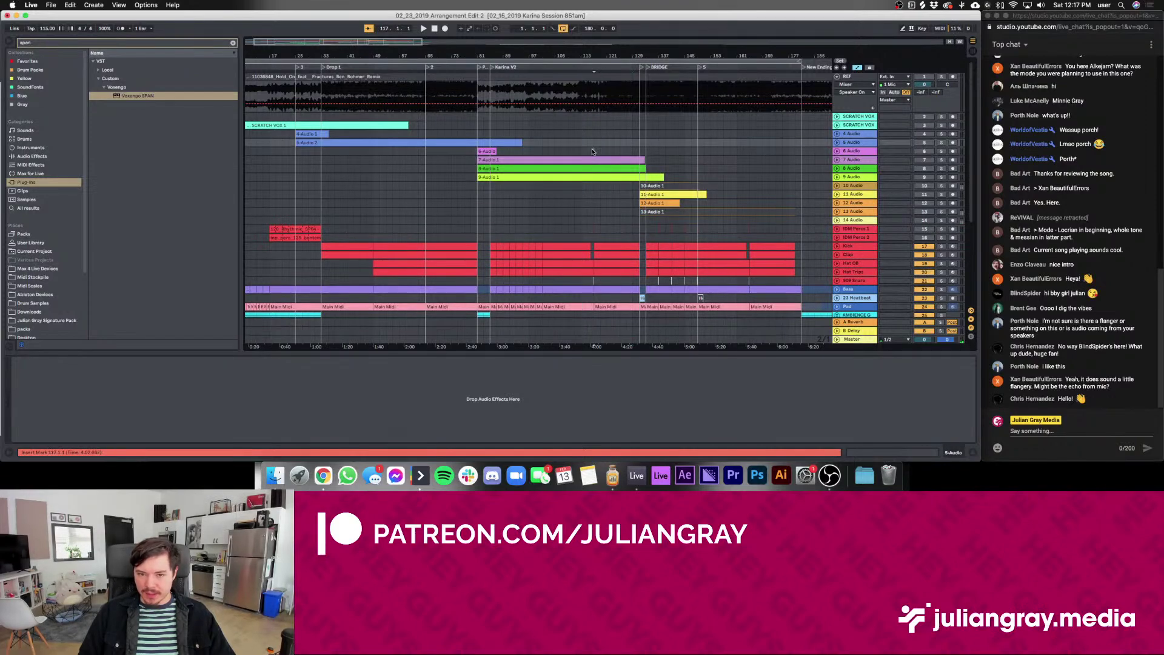
{"action": "key", "text": "space"}
{"action": "scroll", "coordinate": [594, 180], "scroll_direction": "down", "scroll_amount": 5}
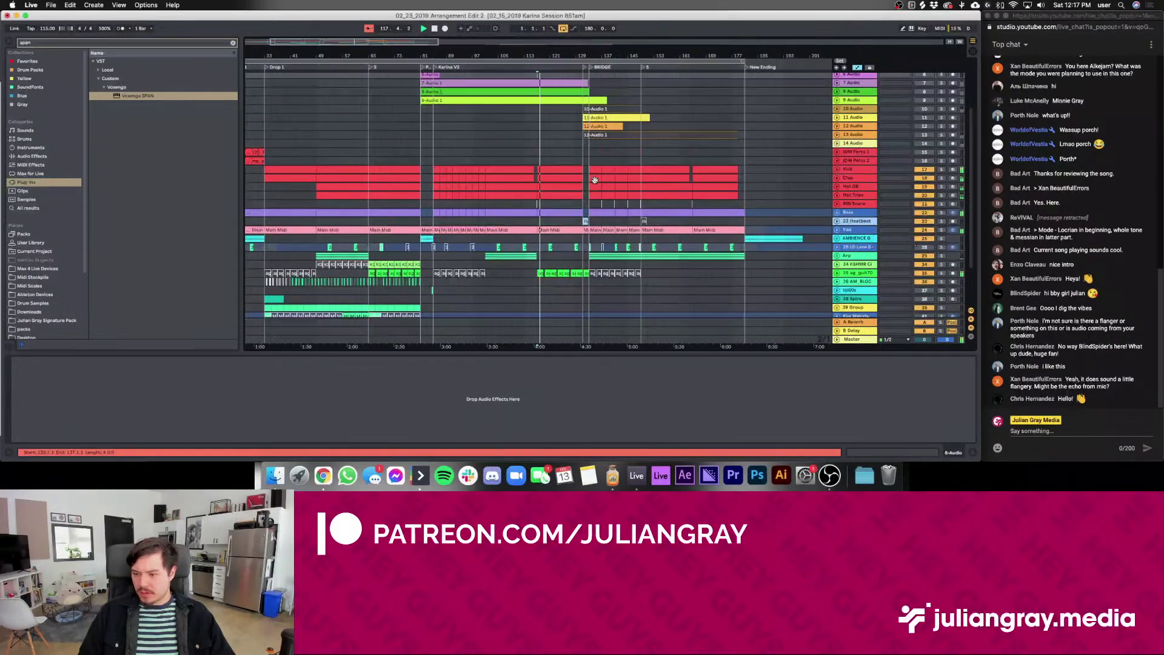
{"action": "scroll", "coordinate": [585, 187], "scroll_direction": "down", "scroll_amount": 2}
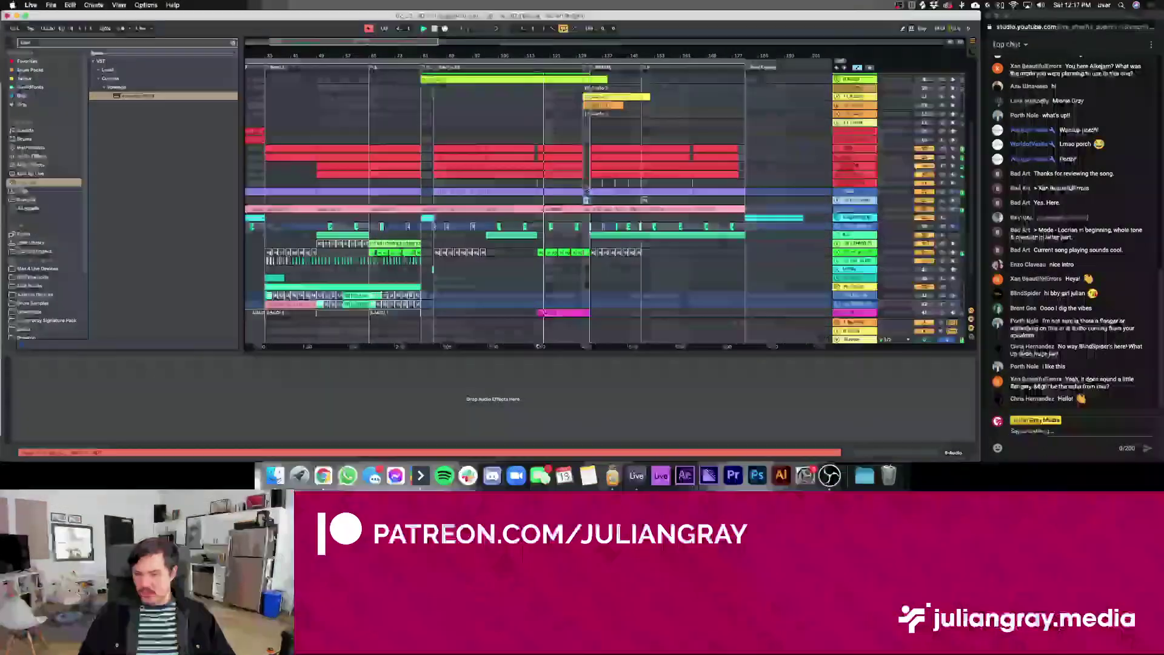
{"action": "left_click", "coordinate": [547, 122]}
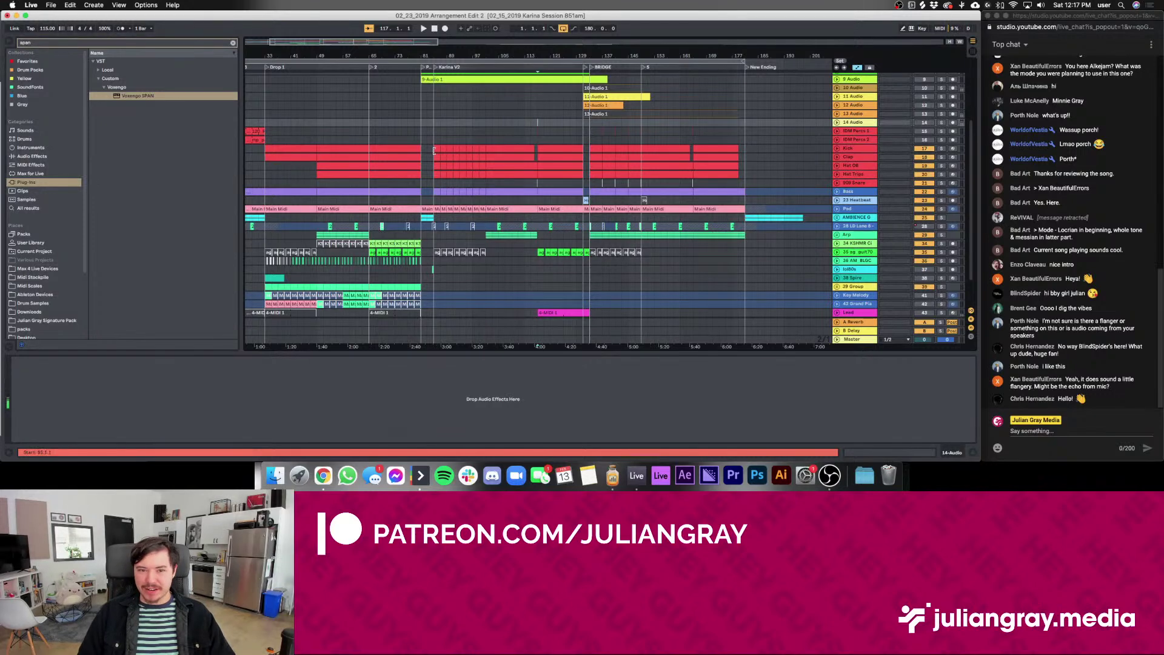
Check the audio preferences and the available audio output devices
{"action": "left_click", "coordinate": [30, 5]}
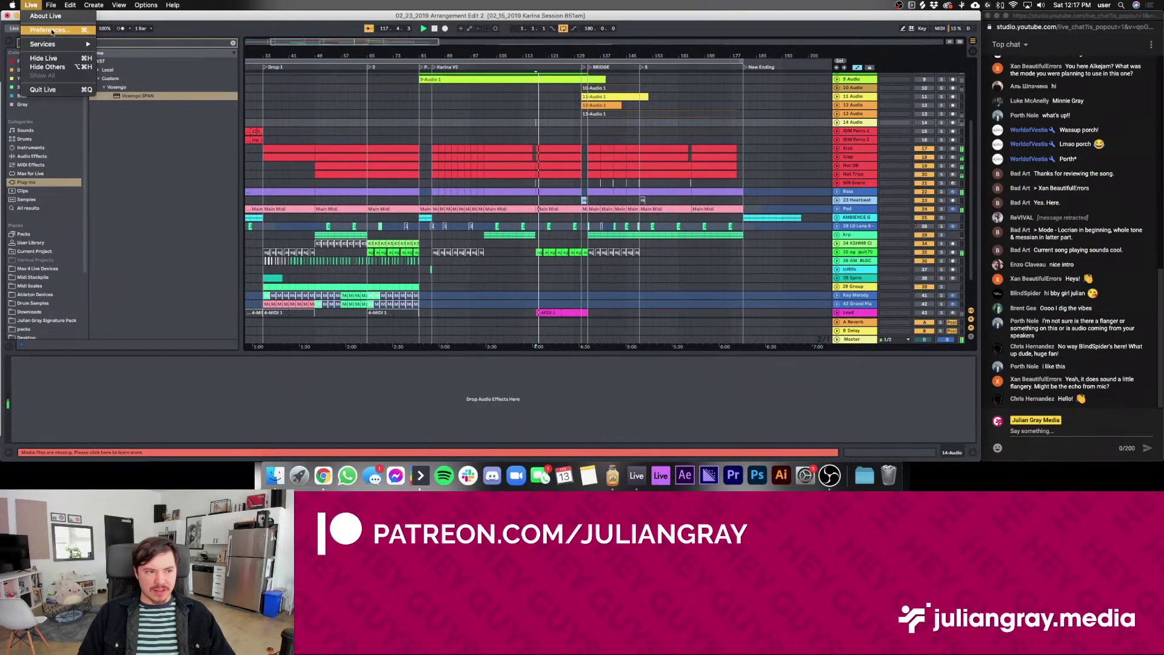
{"action": "left_click", "coordinate": [52, 30]}
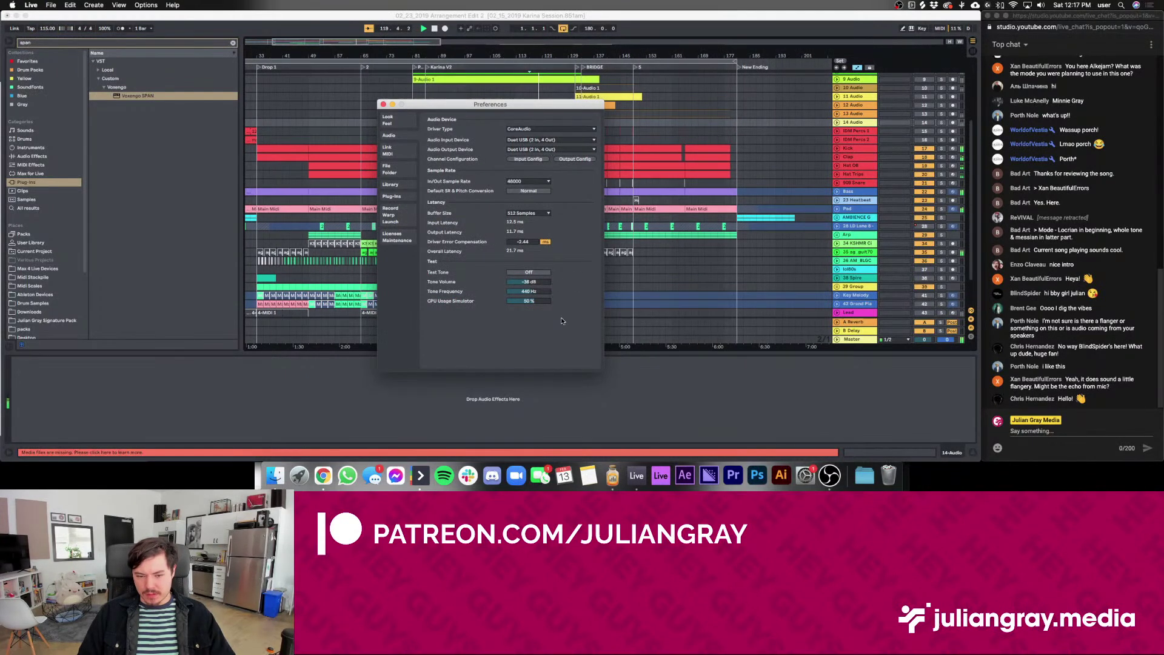
{"action": "left_click", "coordinate": [533, 150]}
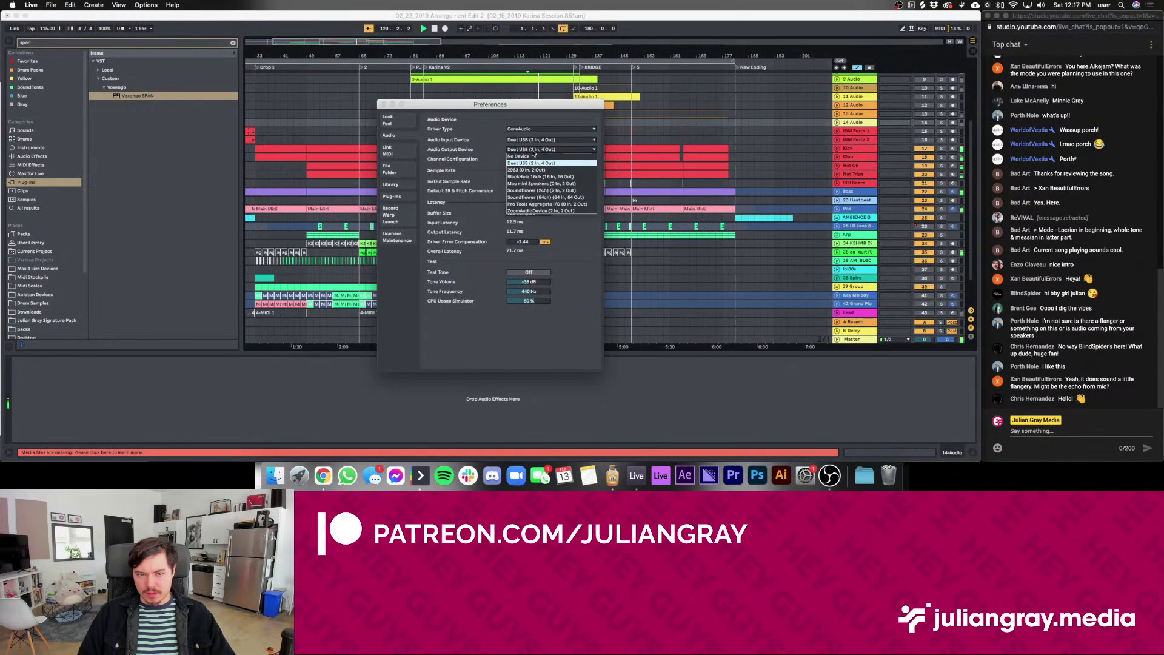
{"action": "left_click", "coordinate": [493, 153]}
Switch to Audio Hijack and turn the System Audio source's volume all the way down
{"action": "left_click", "coordinate": [613, 476]}
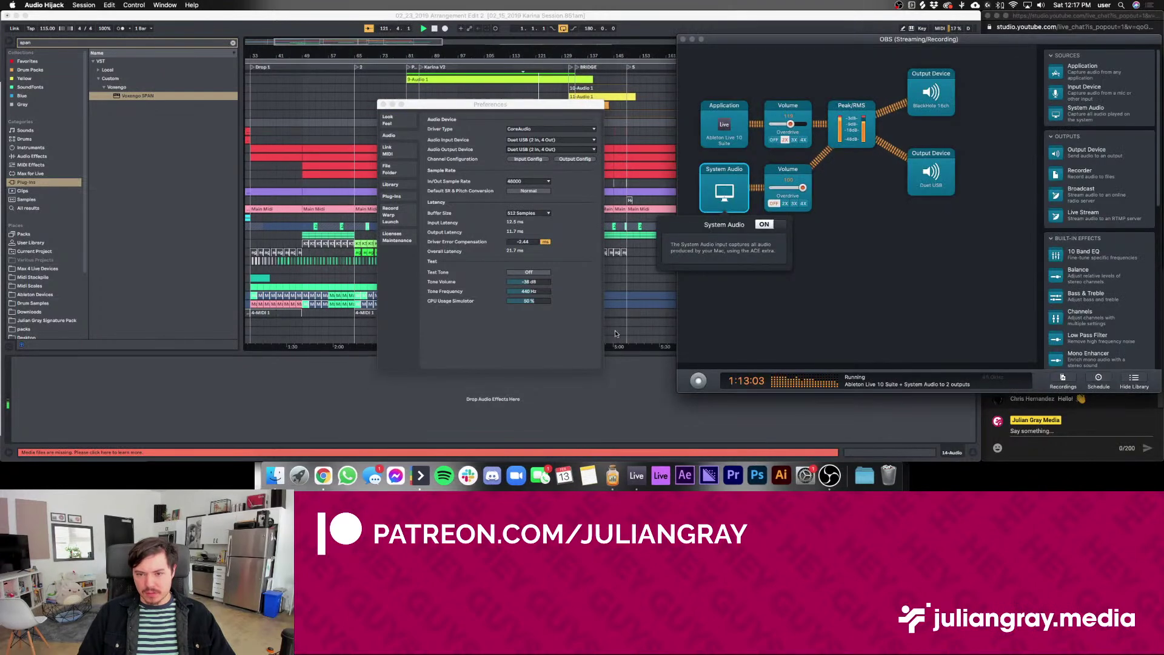
{"action": "left_click_drag", "start_coordinate": [802, 188], "coordinate": [700, 193]}
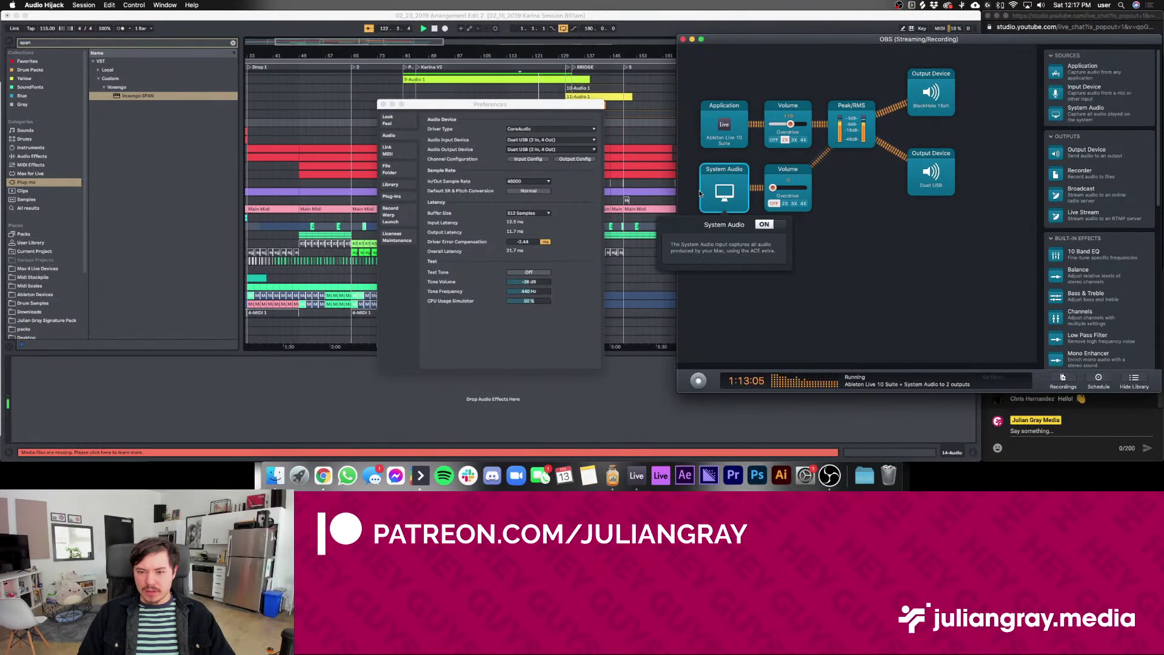
Close the audio preferences and minimize the Audio Hijack window to return to the arrangement
{"action": "left_click", "coordinate": [832, 192]}
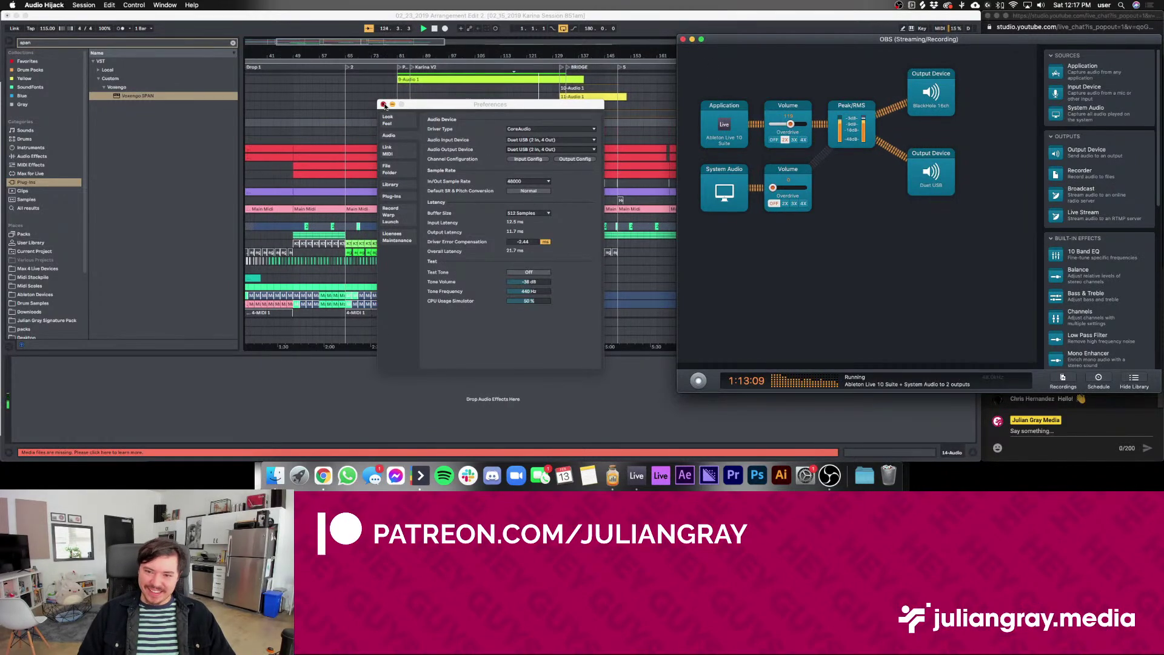
{"action": "left_click", "coordinate": [384, 105]}
{"action": "left_click", "coordinate": [692, 39]}
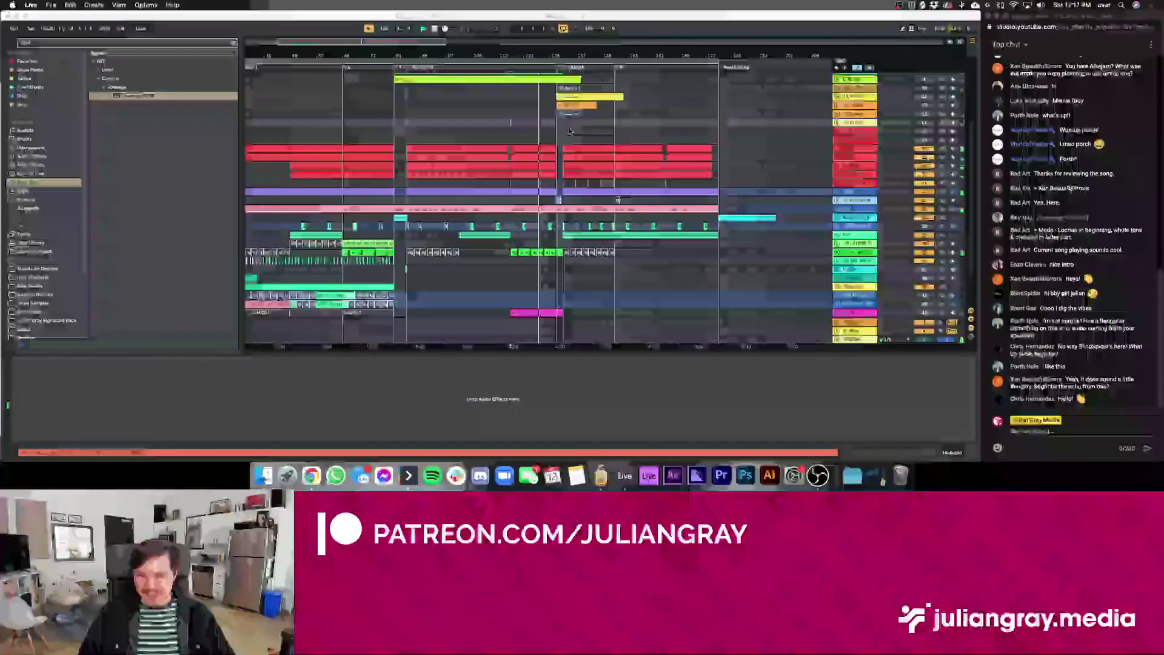
Bring up the Kick track's devices while the arrangement plays toward the Bridge
{"action": "left_click", "coordinate": [546, 148]}
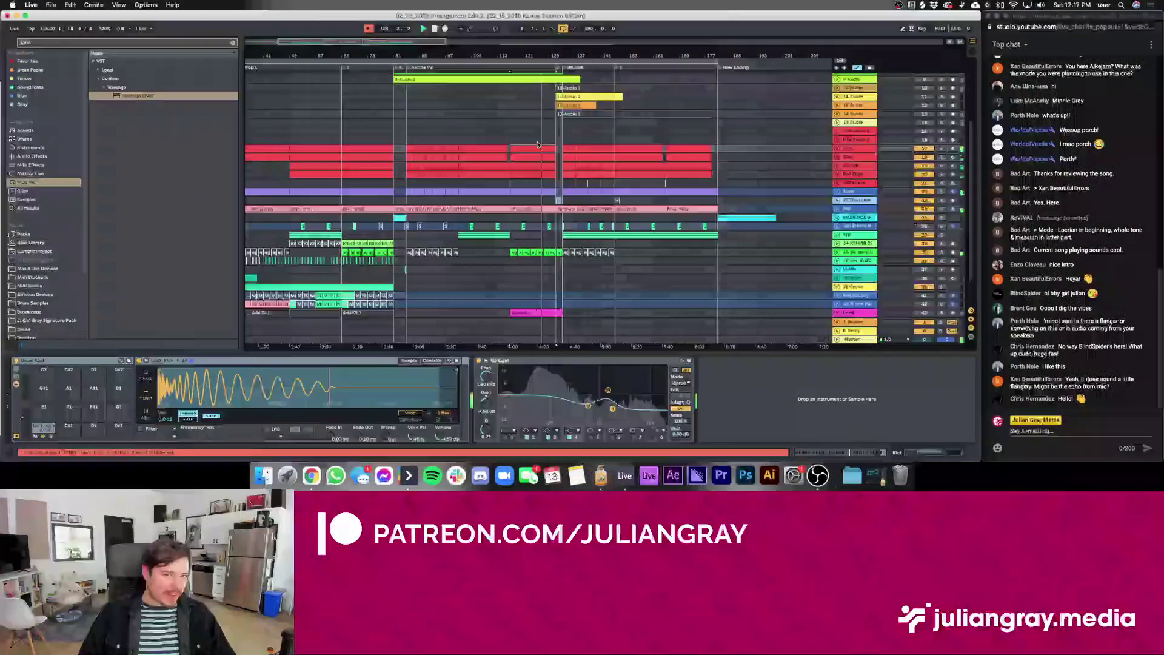
{"action": "left_click", "coordinate": [540, 132]}
{"action": "left_click", "coordinate": [540, 149]}
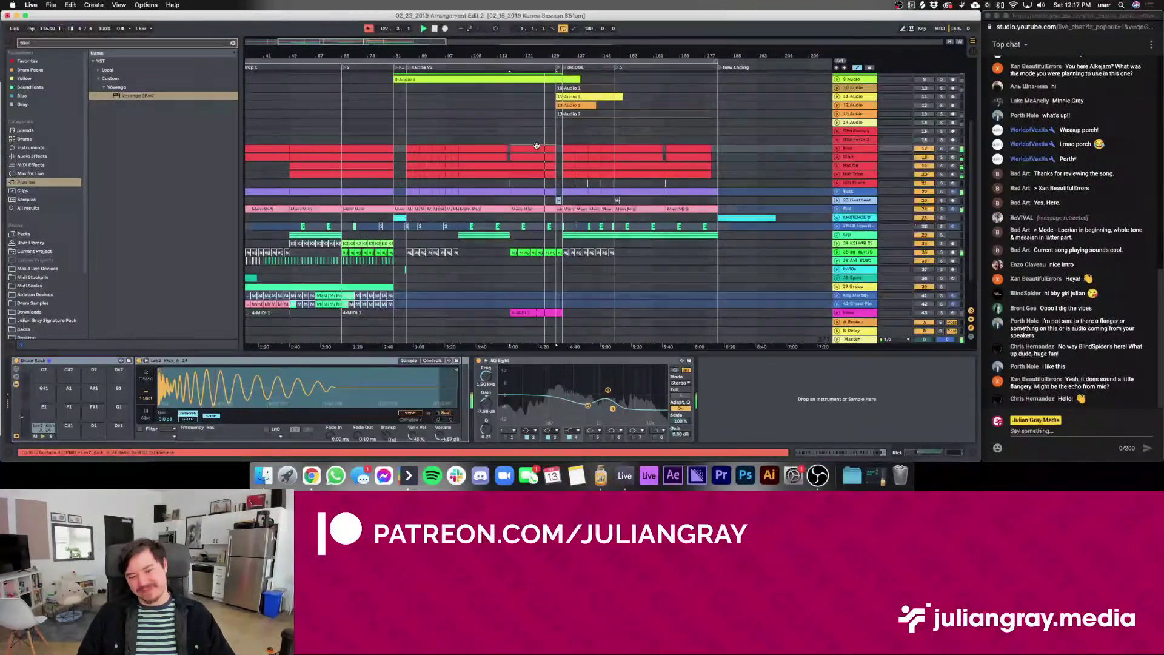
Switch back to Audio Hijack, raise the Ableton Live source's volume and minimize the window
{"action": "left_click", "coordinate": [600, 476]}
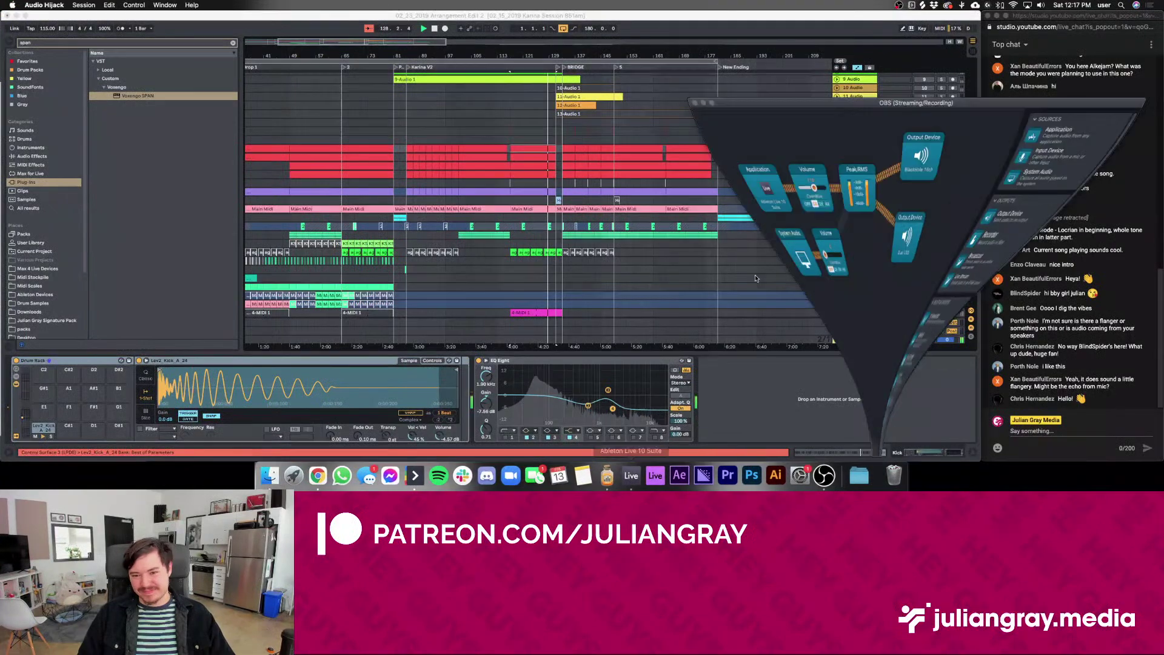
{"action": "left_click_drag", "start_coordinate": [788, 121], "coordinate": [798, 126]}
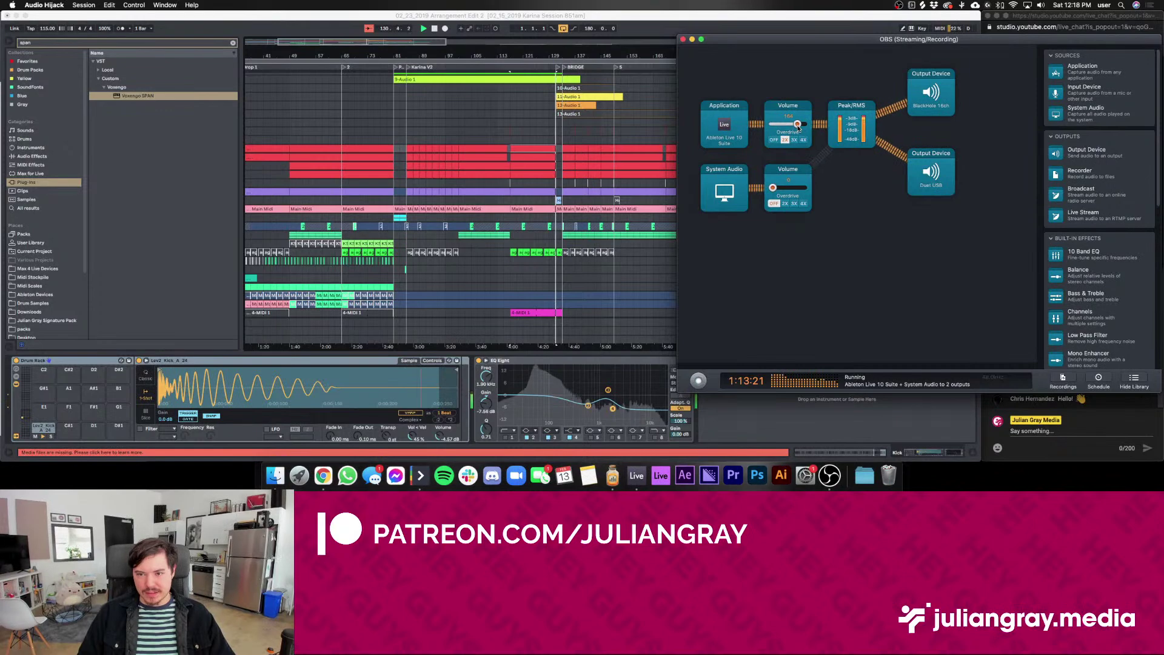
{"action": "left_click", "coordinate": [692, 40]}
Listen through the start of the Bridge and place the insert marker at bar 133
{"action": "left_click", "coordinate": [553, 132]}
{"action": "scroll", "coordinate": [555, 132], "scroll_direction": "up", "scroll_amount": 3}
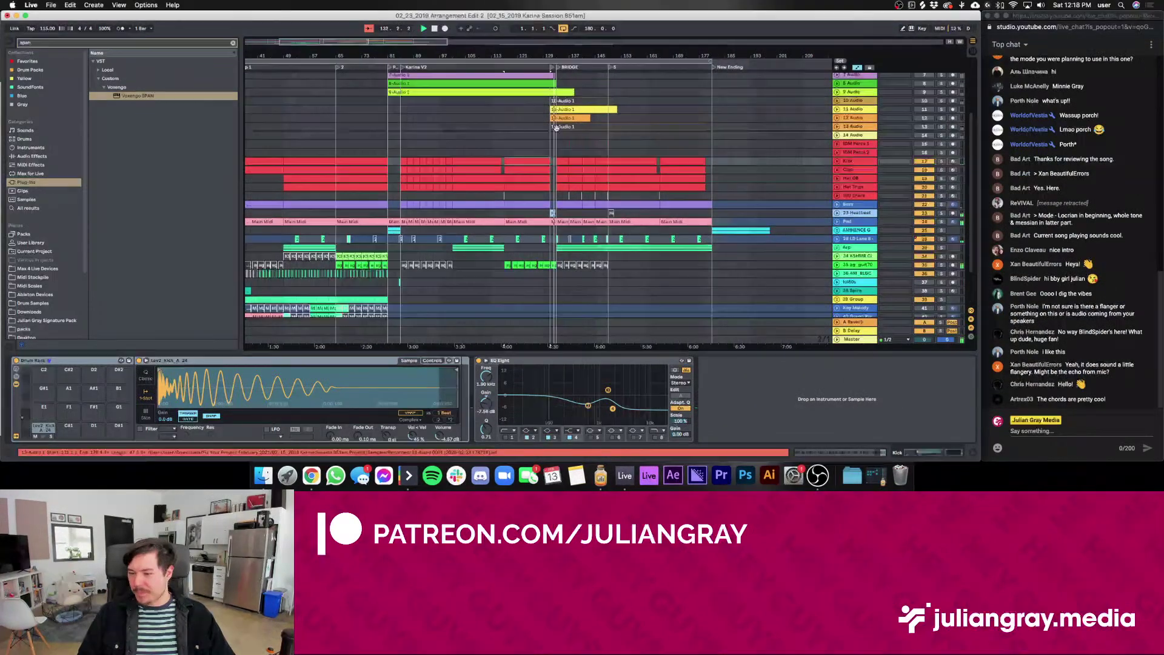
{"action": "left_click", "coordinate": [557, 148]}
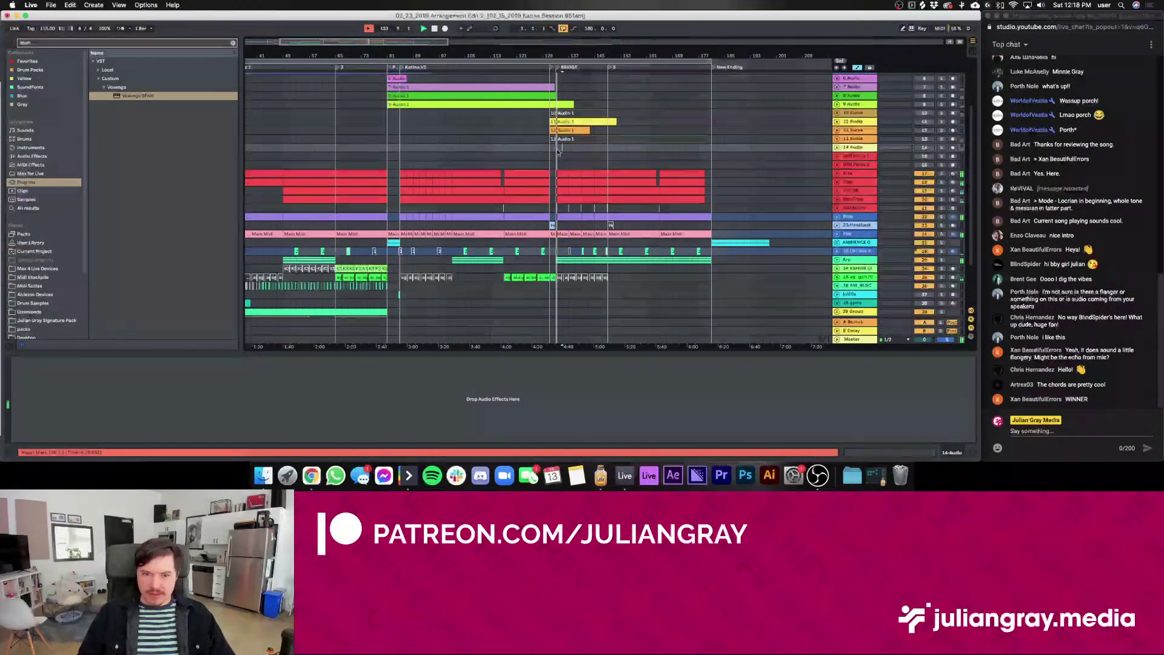
{"action": "scroll", "coordinate": [563, 166], "scroll_direction": "down", "scroll_amount": 3}
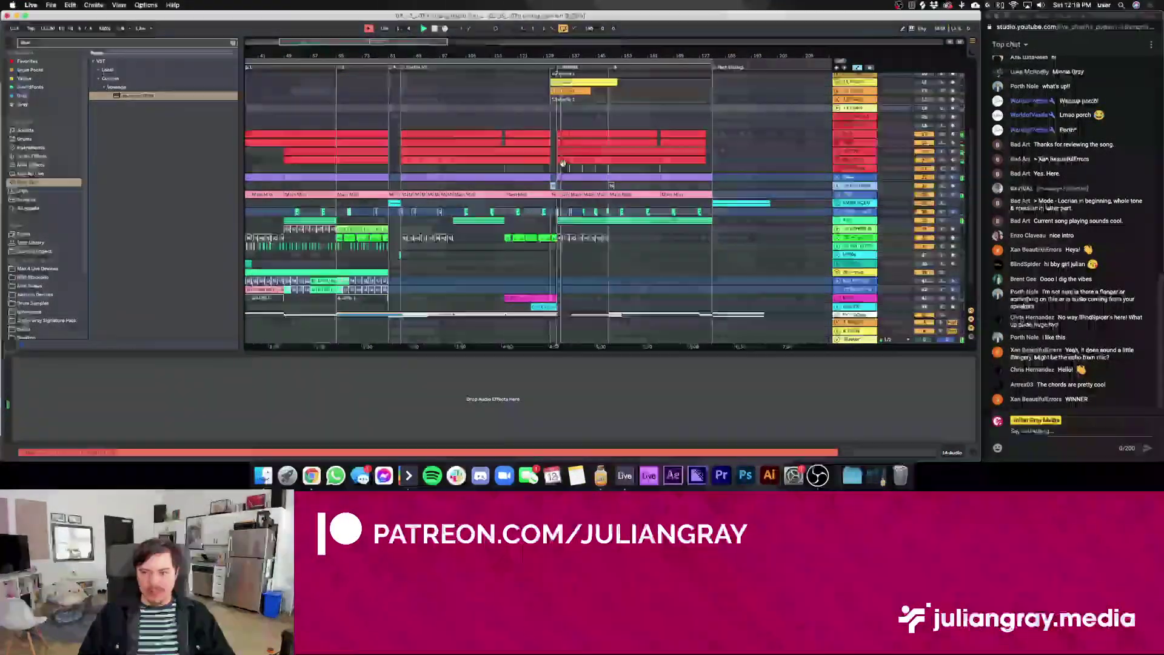
{"action": "scroll", "coordinate": [564, 166], "scroll_direction": "up", "scroll_amount": 4}
{"action": "left_click", "coordinate": [557, 166]}
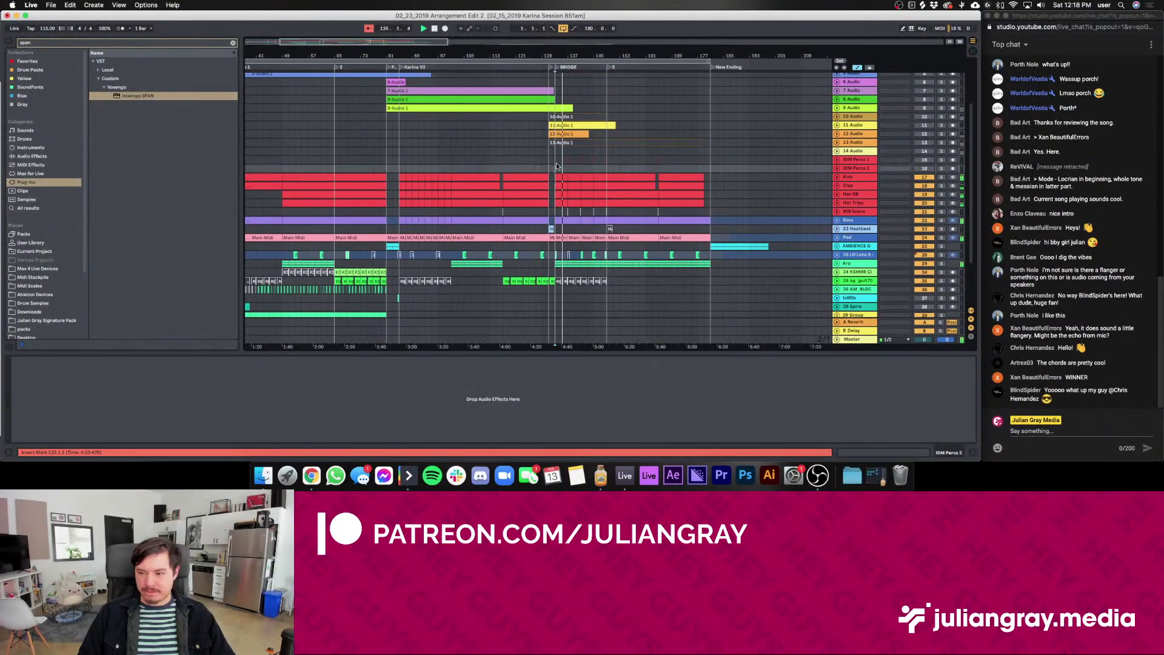
{"action": "left_click", "coordinate": [613, 161]}
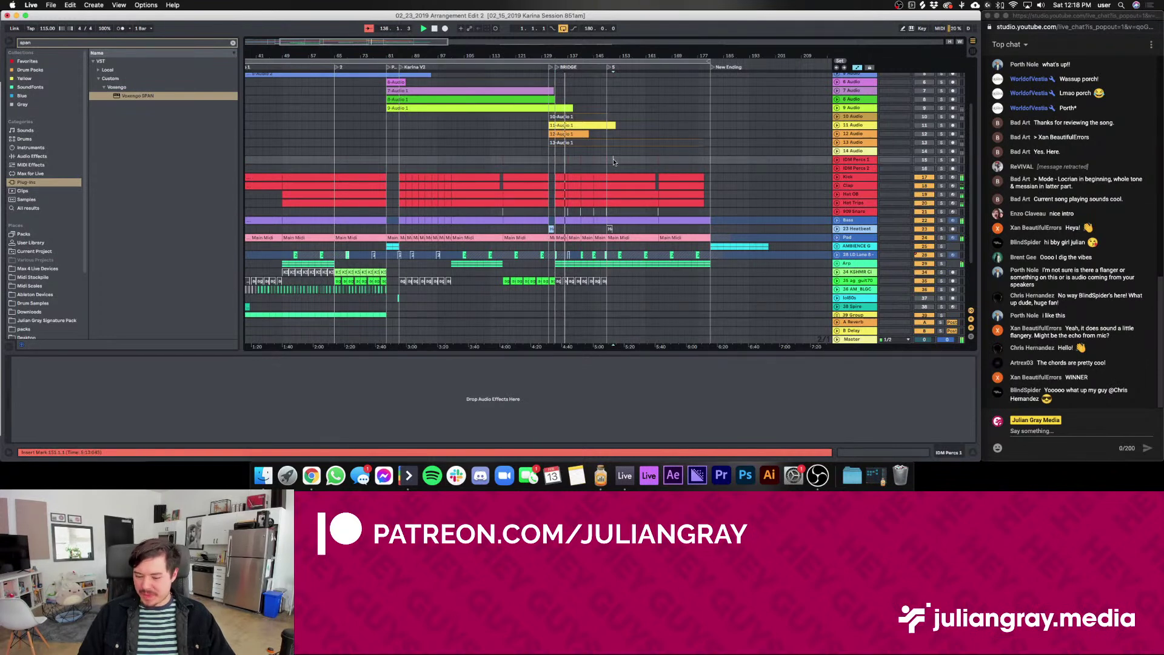
{"action": "left_click", "coordinate": [559, 161]}
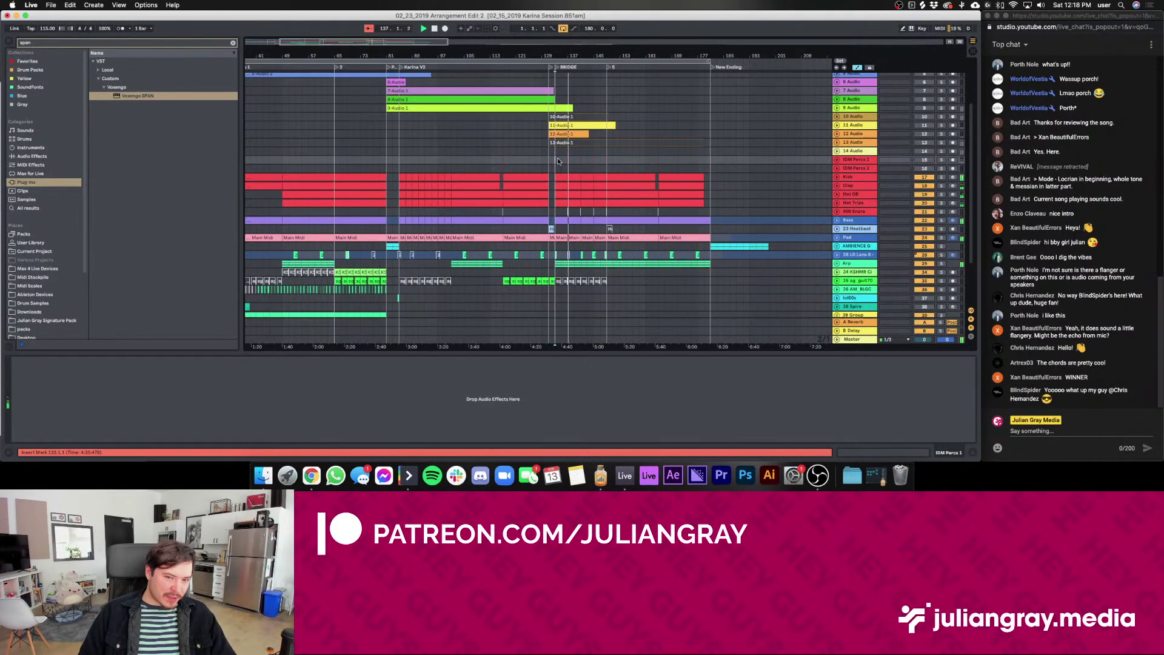
{"action": "left_click", "coordinate": [558, 152]}
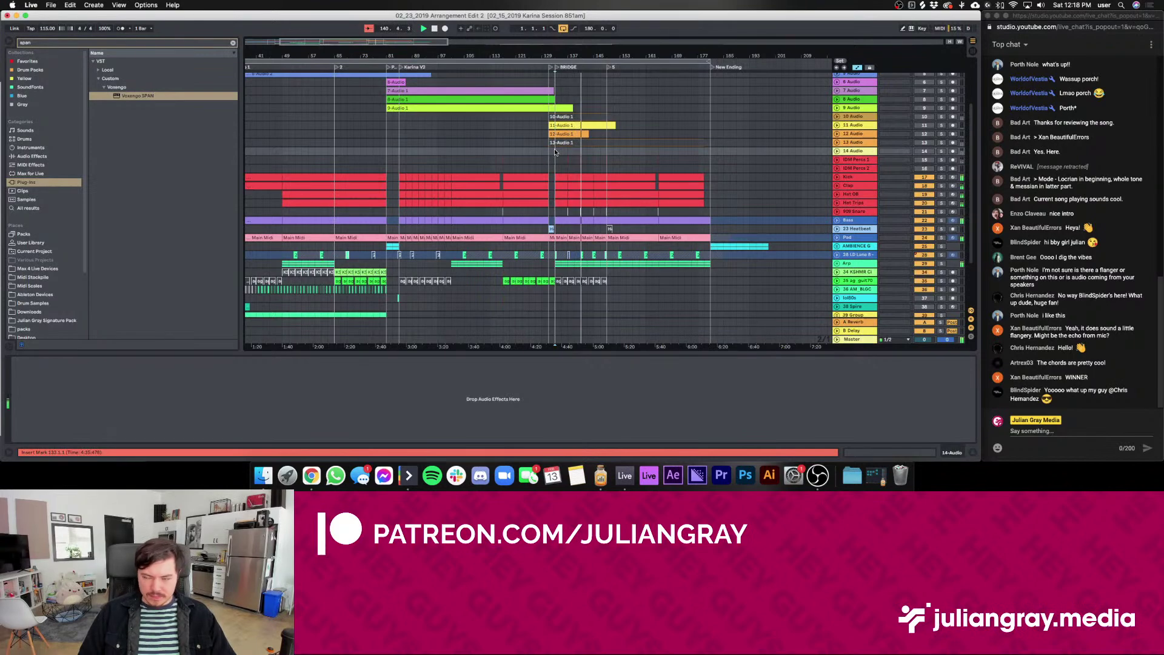
Look over the vocal, drum and synth tracks while the Bridge plays
{"action": "scroll", "coordinate": [558, 154], "scroll_direction": "down", "scroll_amount": 2}
{"action": "scroll", "coordinate": [561, 157], "scroll_direction": "up", "scroll_amount": 5}
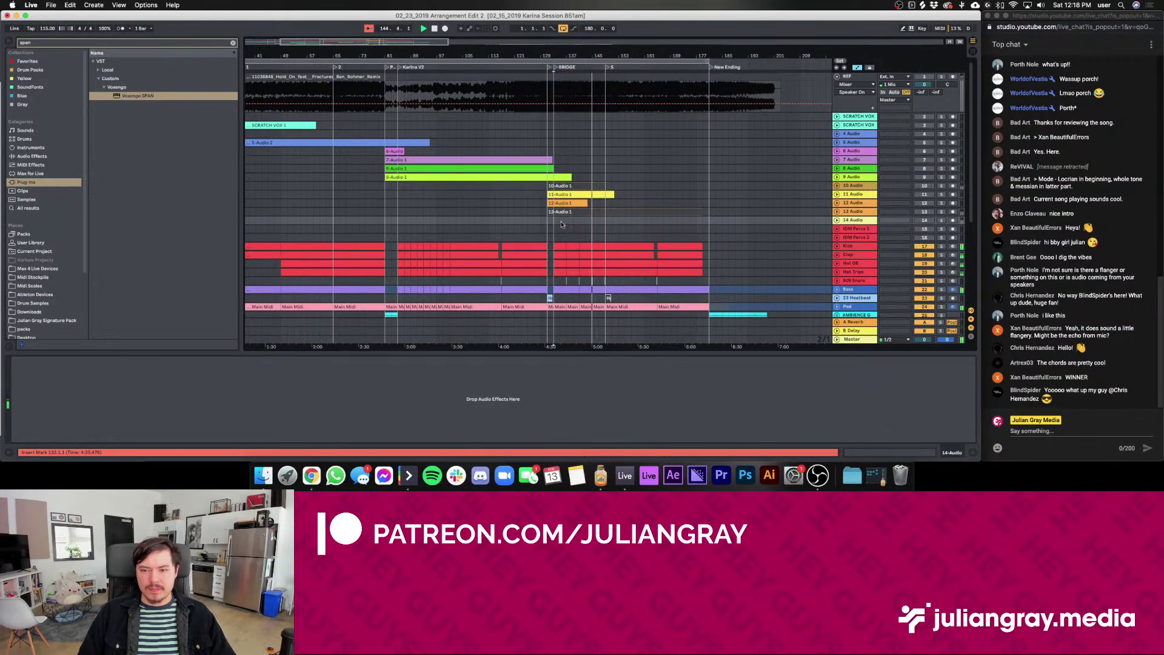
{"action": "scroll", "coordinate": [555, 225], "scroll_direction": "down", "scroll_amount": 5}
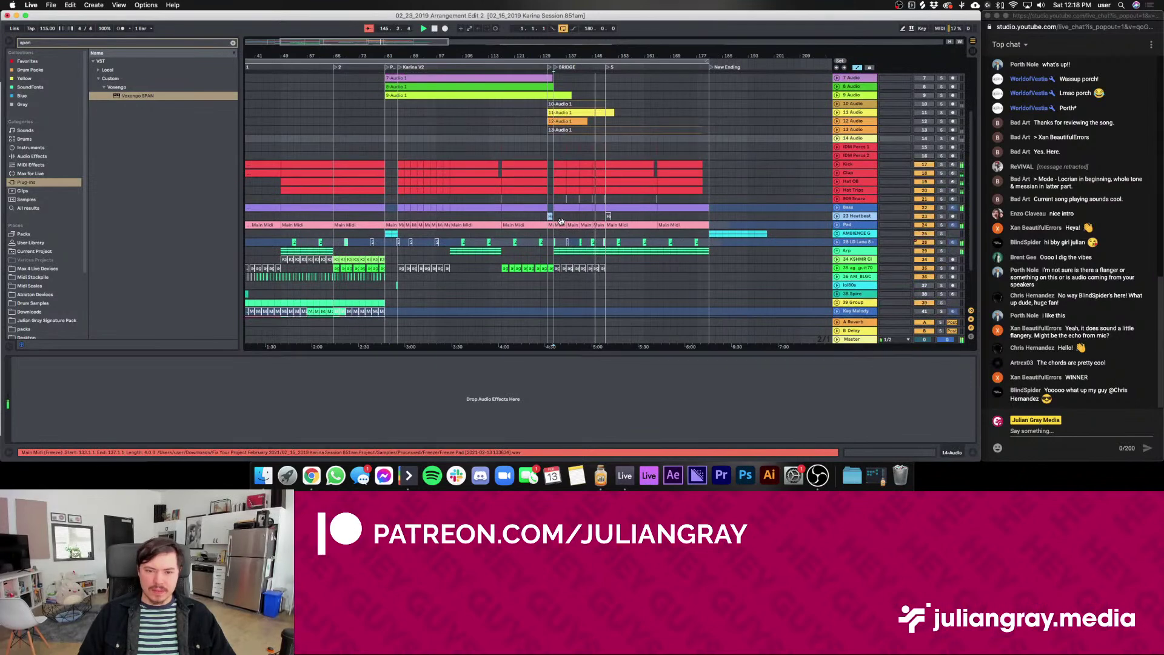
{"action": "left_click", "coordinate": [591, 141]}
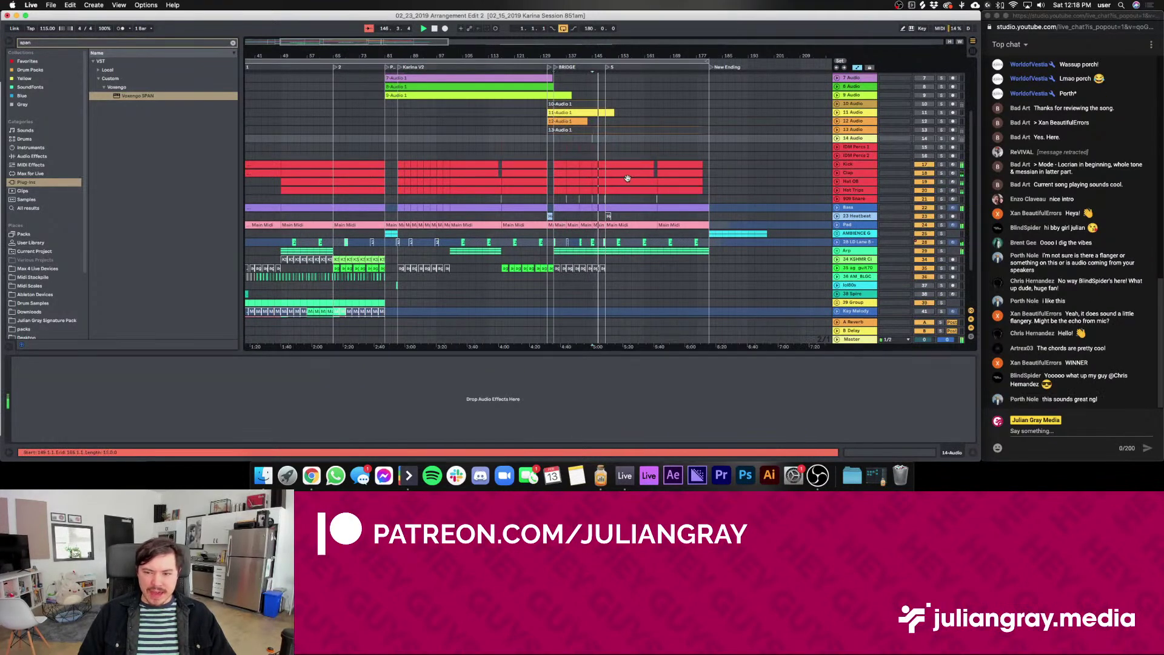
{"action": "scroll", "coordinate": [628, 178], "scroll_direction": "down", "scroll_amount": 2}
Unfold the Bass track, examine its notes across the Bridge, and stop playback with the insert marker at bar 133
{"action": "left_click", "coordinate": [837, 172]}
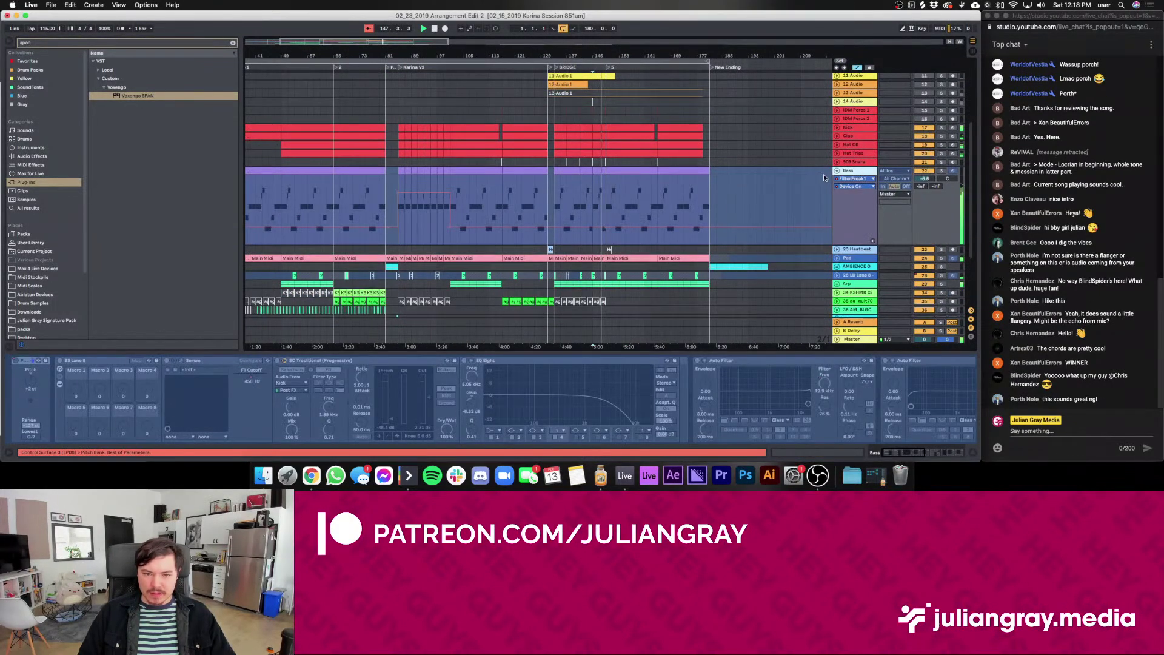
{"action": "left_click", "coordinate": [594, 206]}
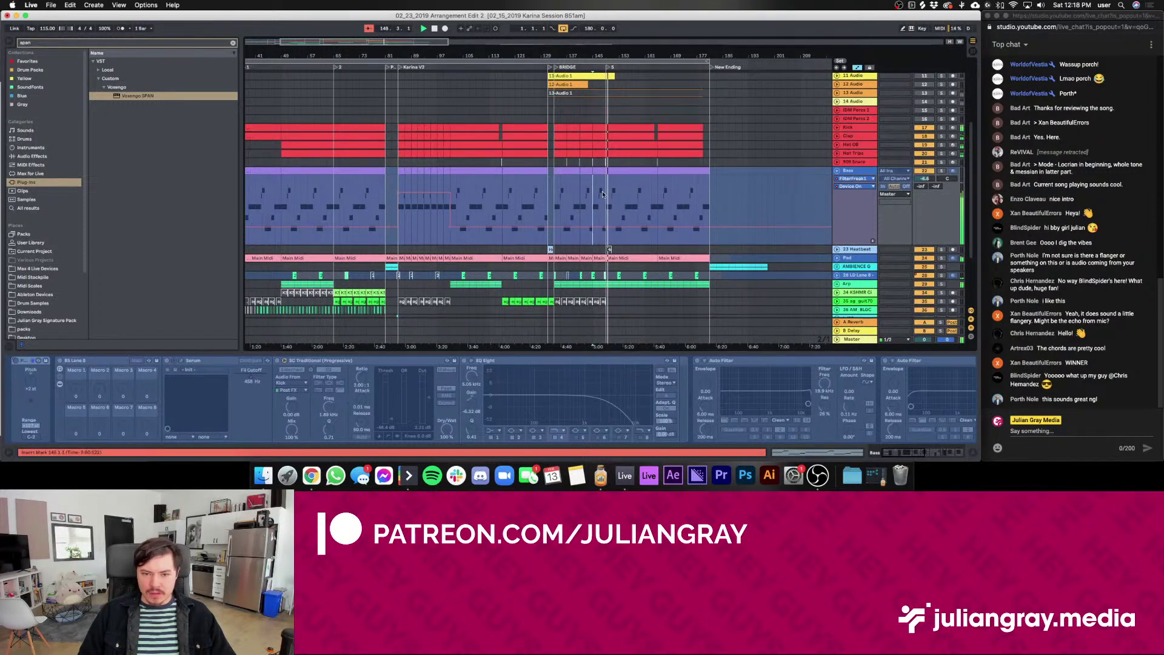
{"action": "left_click", "coordinate": [606, 188]}
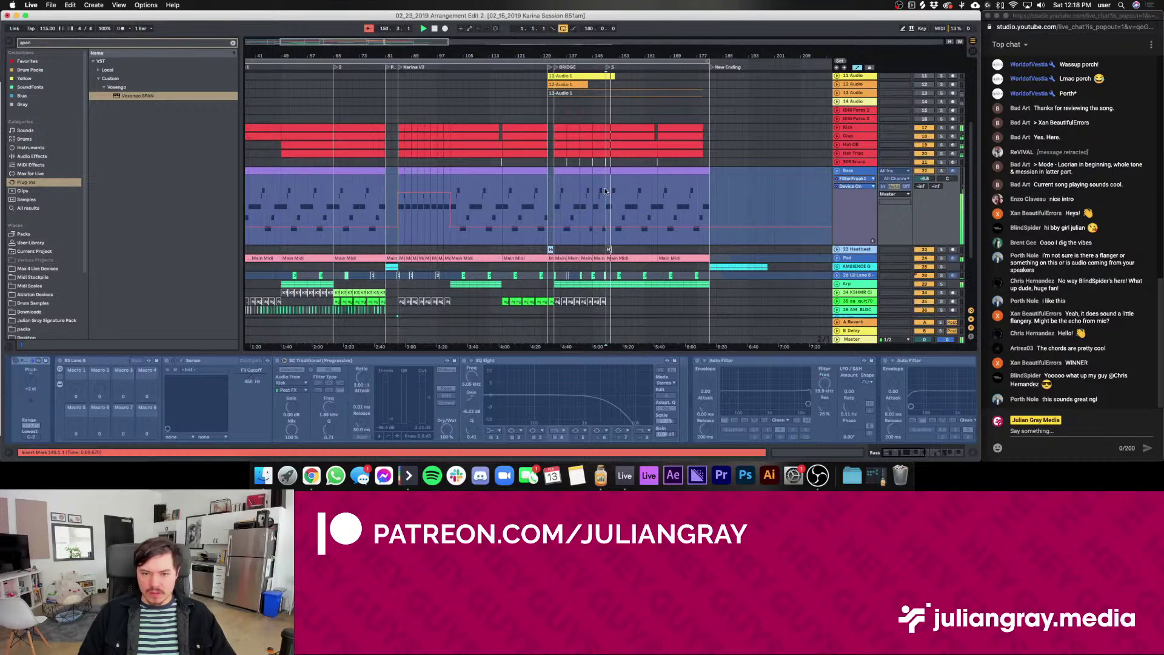
{"action": "left_click", "coordinate": [556, 207]}
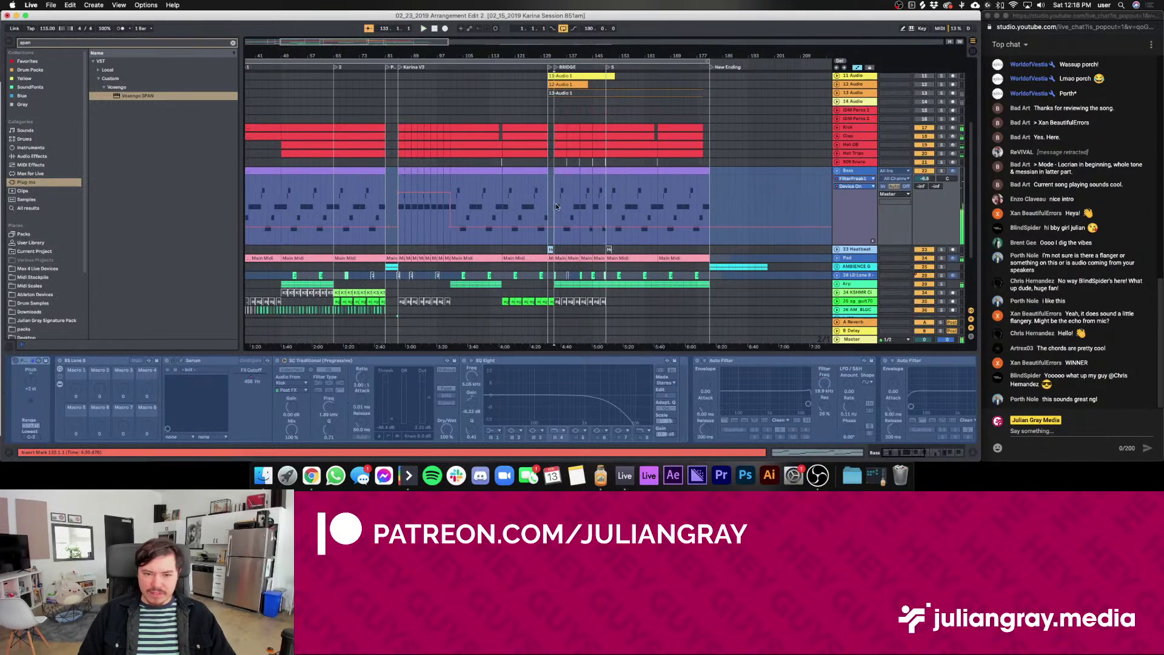
{"action": "left_click_drag", "start_coordinate": [604, 192], "coordinate": [596, 202]}
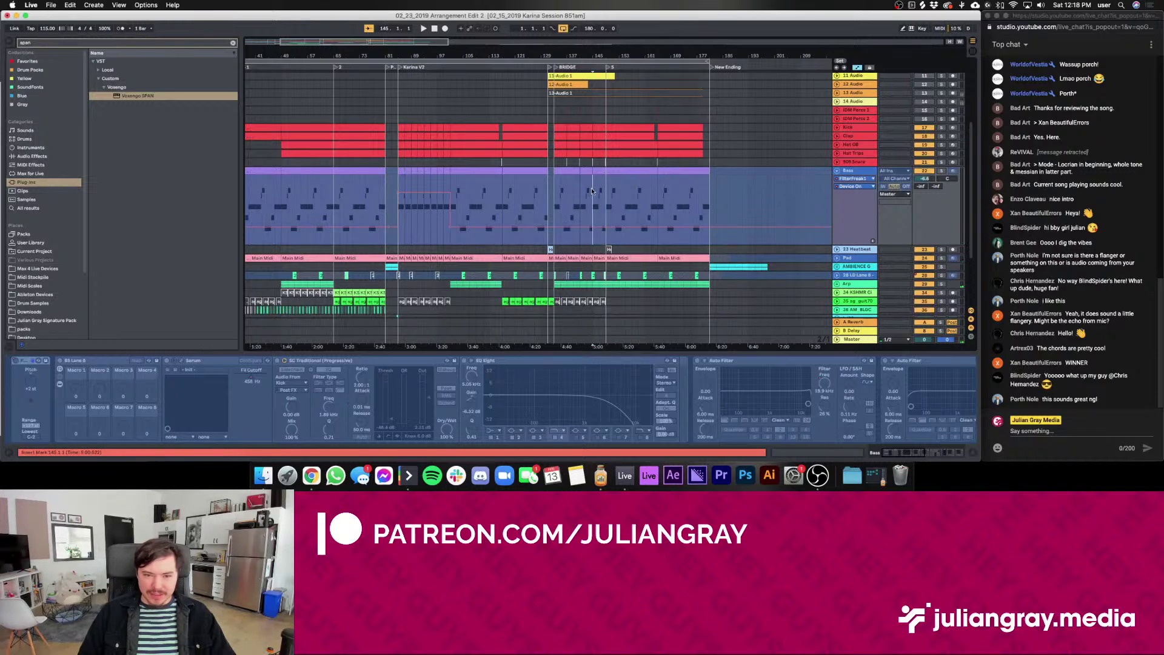
{"action": "left_click_drag", "start_coordinate": [596, 195], "coordinate": [554, 197]}
{"action": "left_click", "coordinate": [556, 199]}
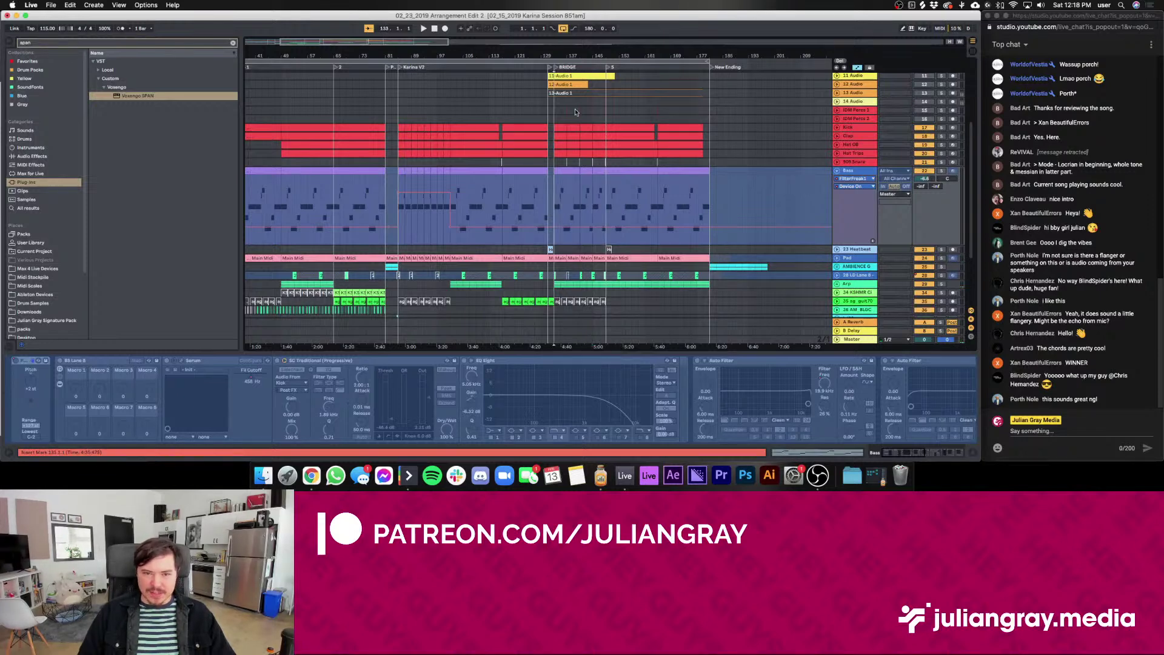
Play the Bridge from its start in a closer timeline view and look over the lower tracks
{"action": "left_click_drag", "start_coordinate": [558, 66], "coordinate": [473, 232]}
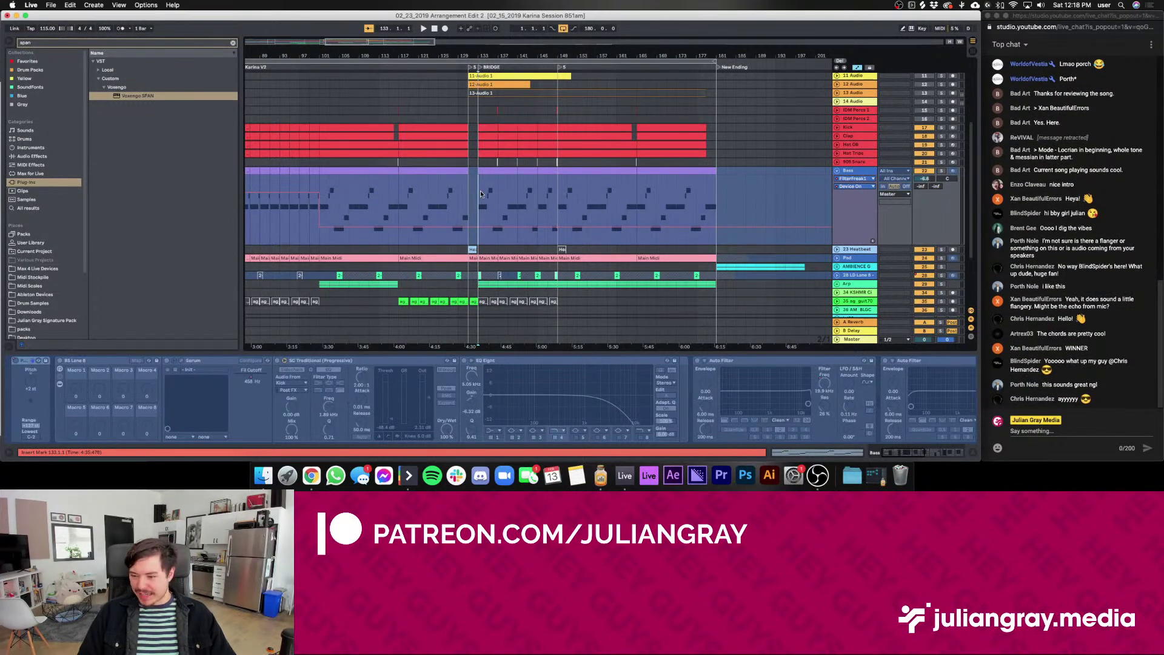
{"action": "scroll", "coordinate": [481, 194], "scroll_direction": "left", "scroll_amount": 3}
{"action": "key", "text": "space"}
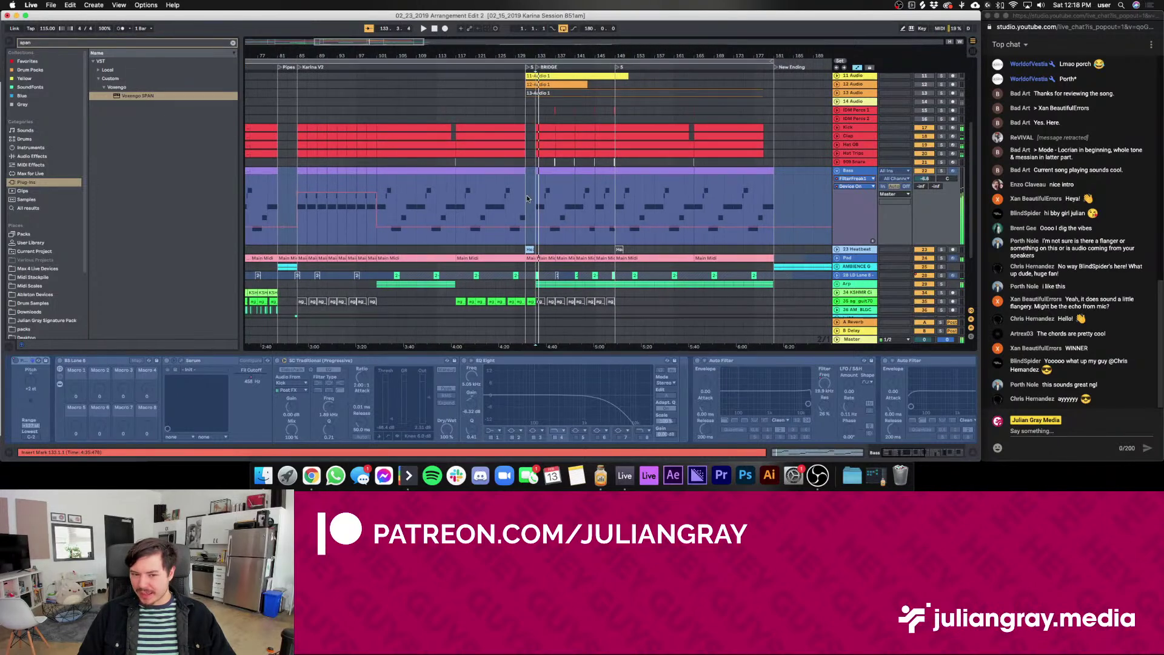
{"action": "scroll", "coordinate": [529, 203], "scroll_direction": "up", "scroll_amount": 2}
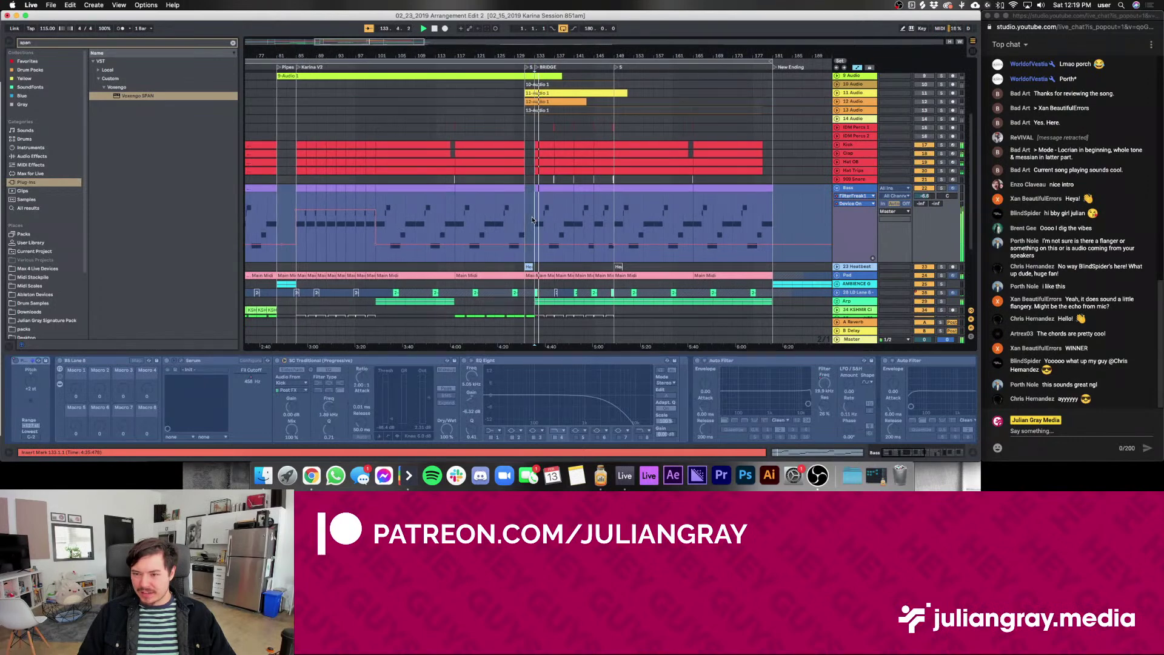
{"action": "scroll", "coordinate": [533, 219], "scroll_direction": "down", "scroll_amount": 4}
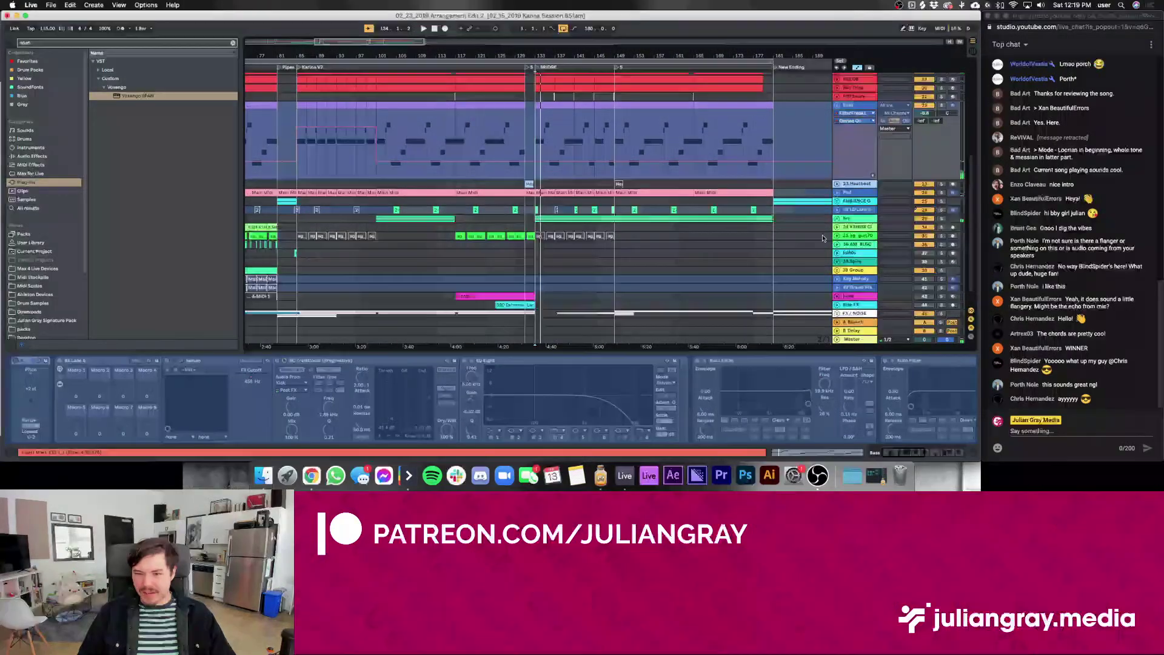
Unfold the Pad track and audition its notes from just before the Bridge up to bar 137
{"action": "left_click", "coordinate": [860, 193]}
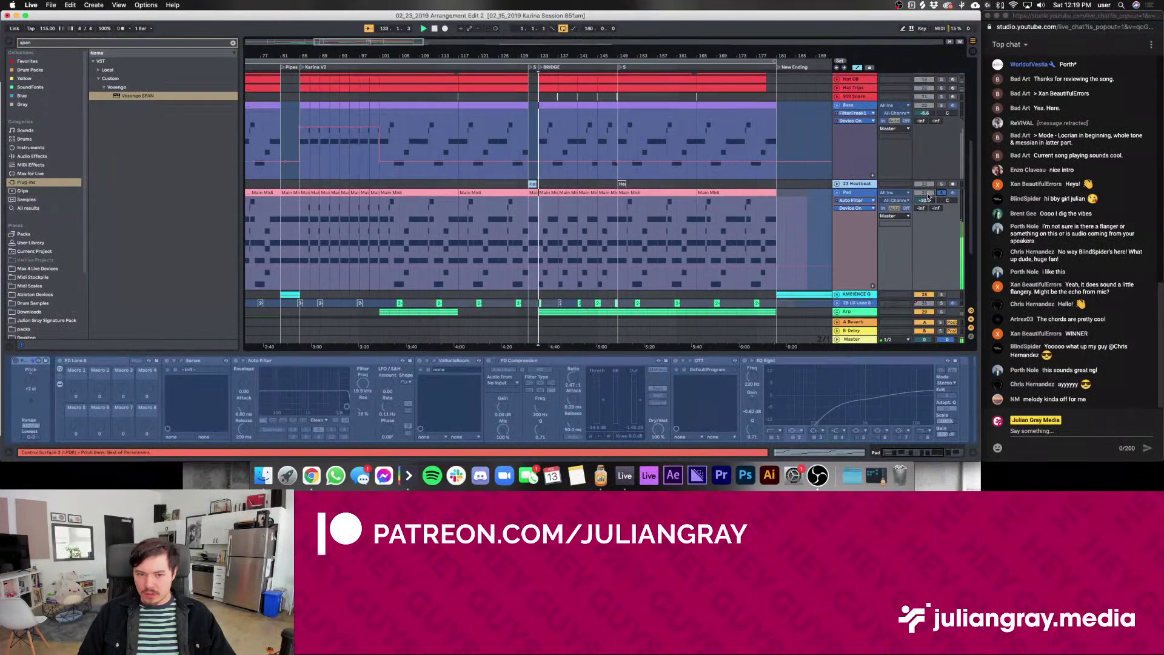
{"action": "left_click", "coordinate": [539, 200]}
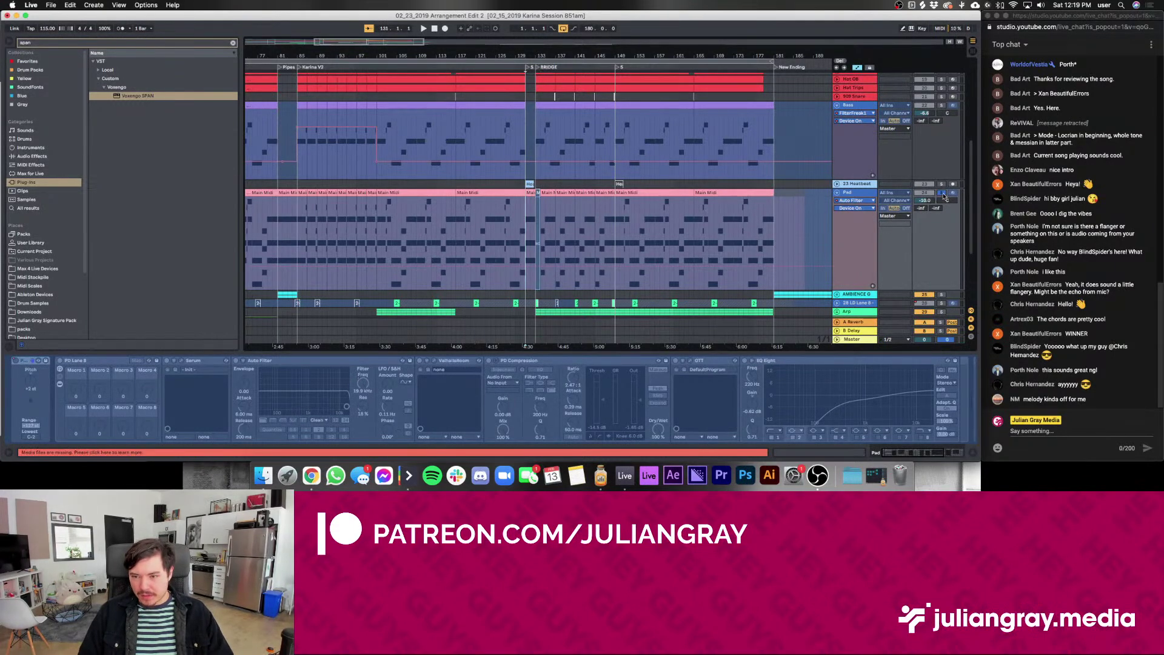
{"action": "key", "text": "space"}
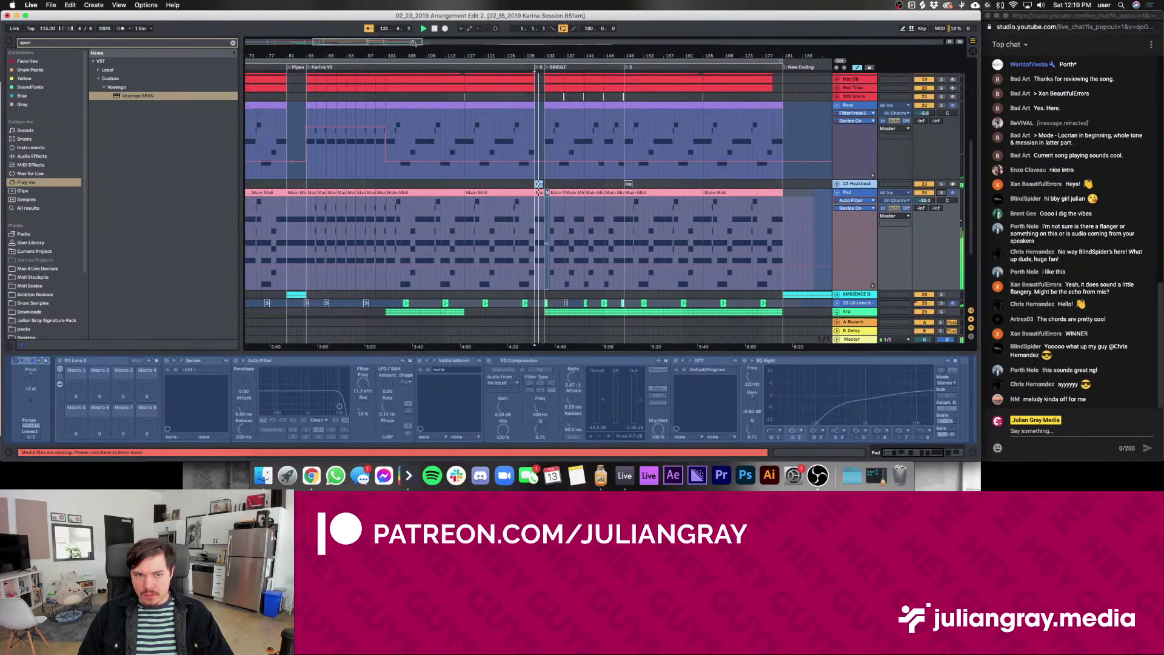
{"action": "left_click_drag", "start_coordinate": [413, 43], "coordinate": [425, 66]}
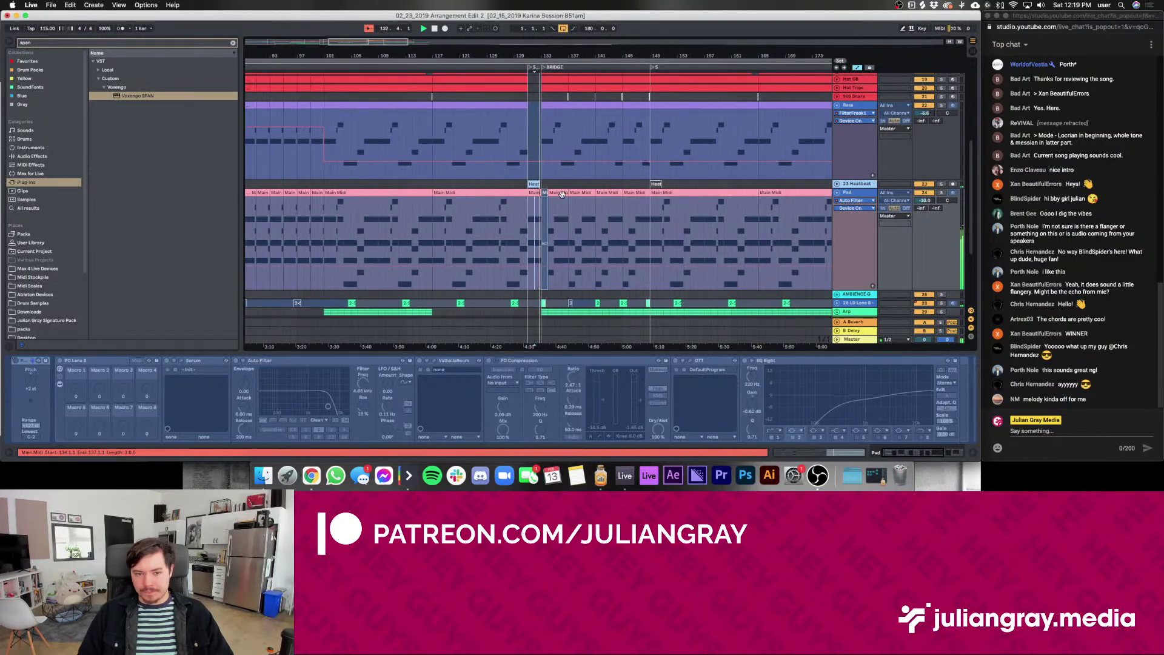
{"action": "left_click", "coordinate": [546, 207]}
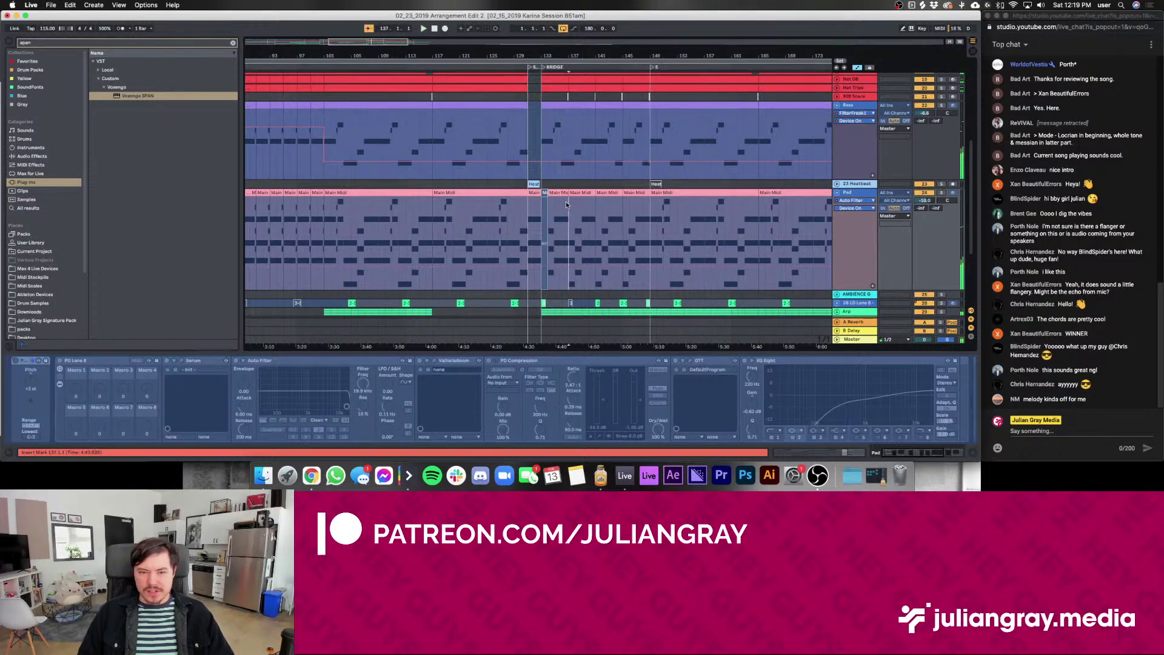
{"action": "left_click", "coordinate": [566, 204]}
Highlight short Bass and Pad passages early in the Bridge, plus the long Pad passage before it, to compare their notes
{"action": "left_click", "coordinate": [562, 147]}
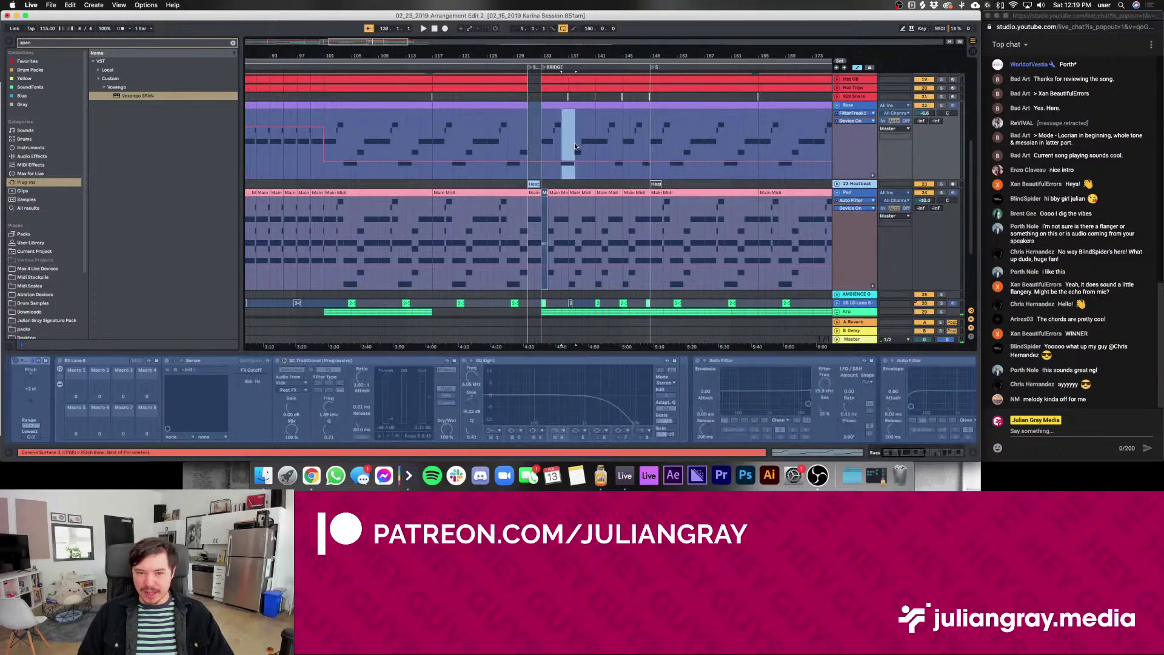
{"action": "left_click", "coordinate": [562, 157]}
{"action": "left_click", "coordinate": [556, 221]}
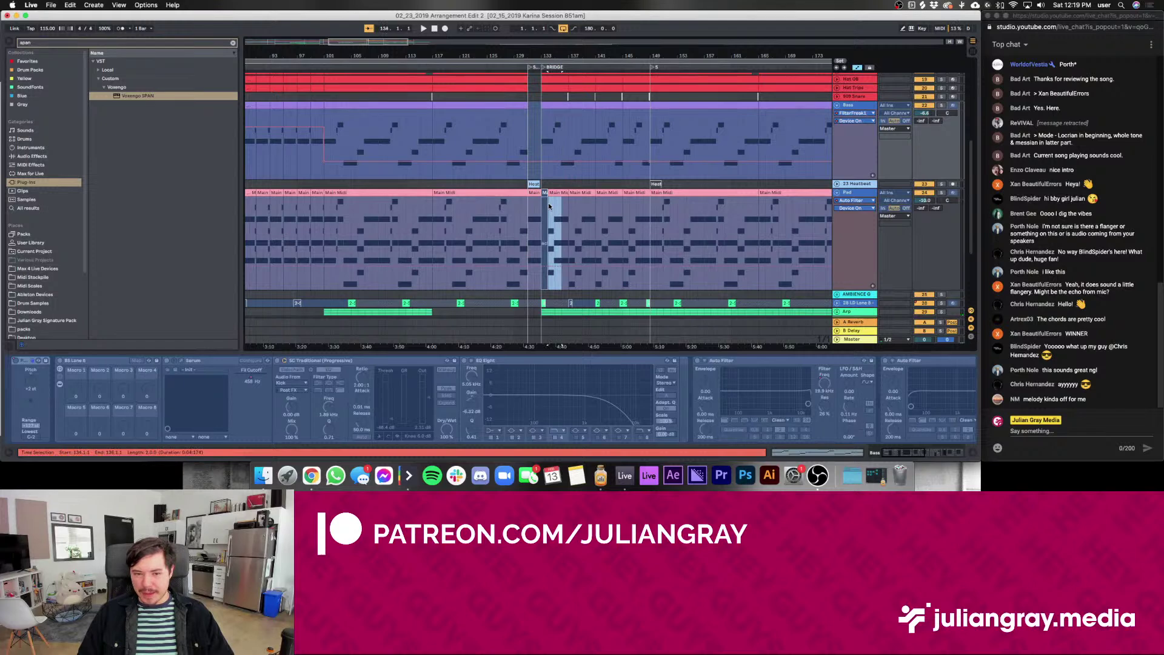
{"action": "left_click", "coordinate": [573, 138]}
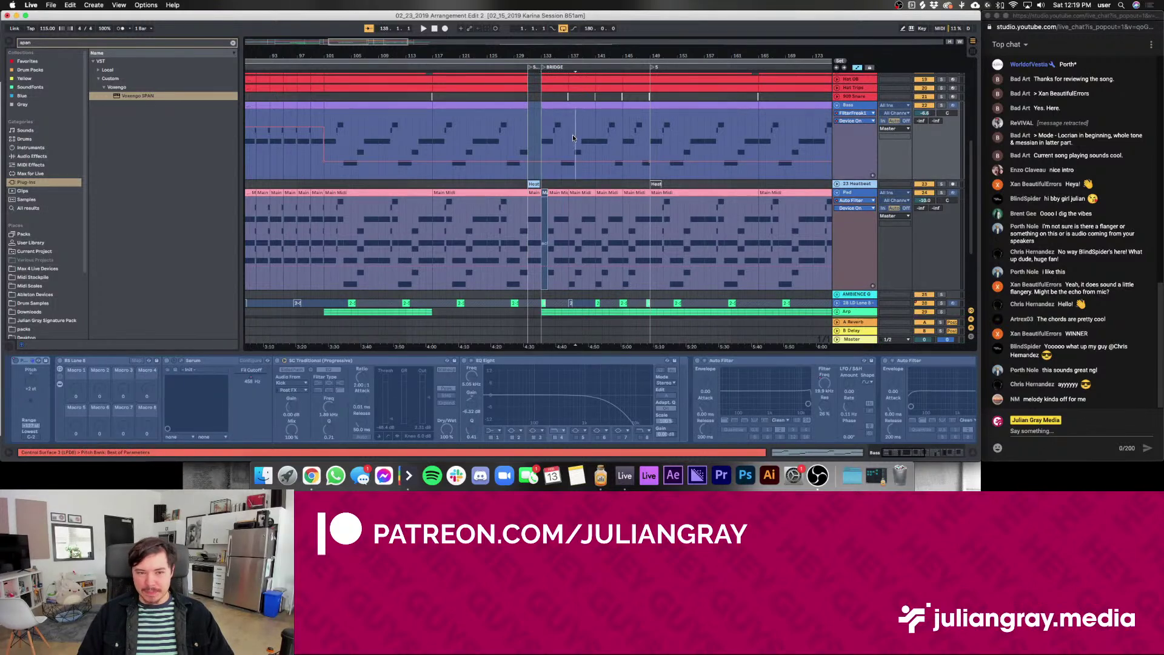
{"action": "left_click_drag", "start_coordinate": [428, 238], "coordinate": [520, 193]}
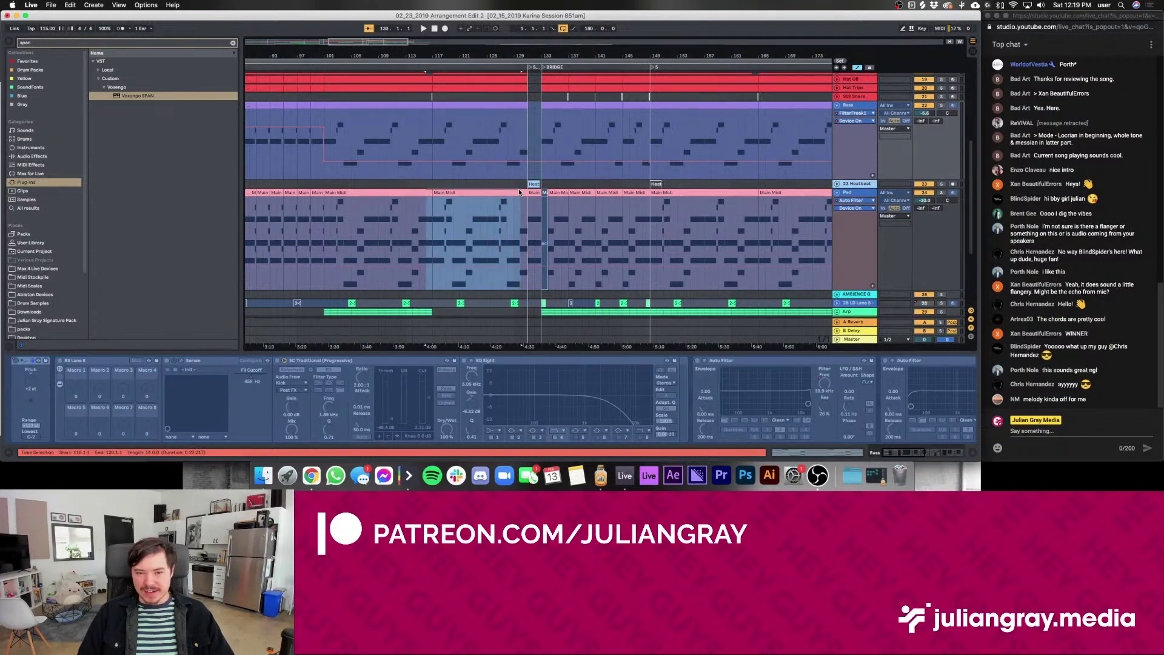
Try replacing the Bridge's Bass and Pad parts from bar 133 with a copy of the 16-bar passage at bar 149
{"action": "left_click_drag", "start_coordinate": [653, 222], "coordinate": [544, 192]}
{"action": "left_click", "coordinate": [550, 193]}
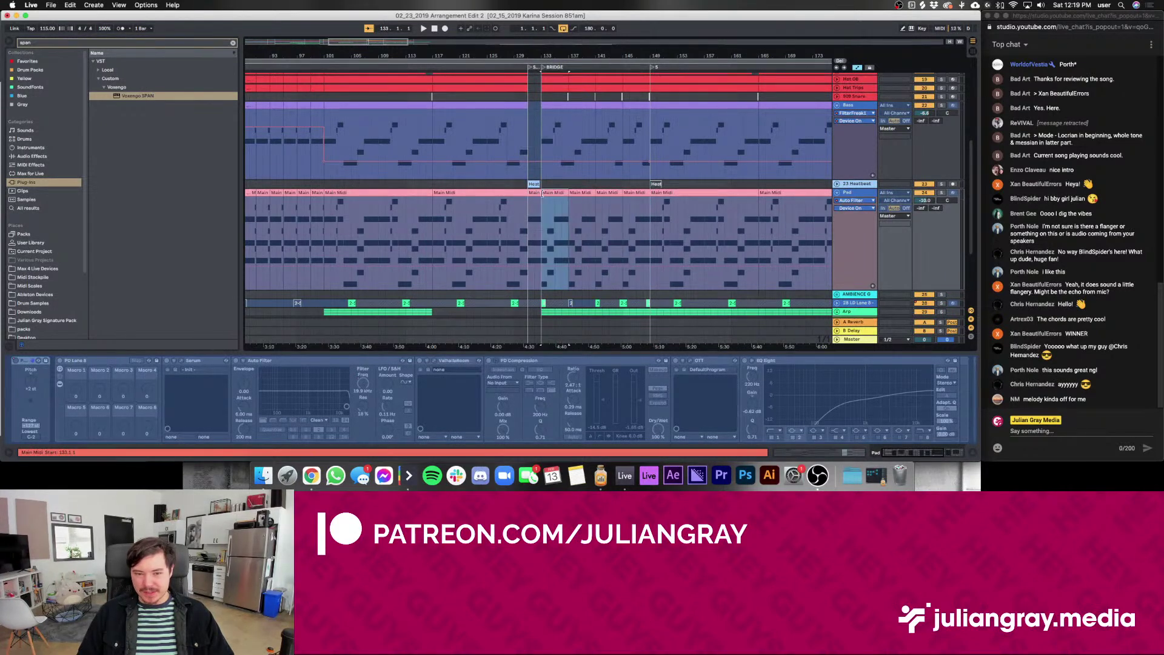
{"action": "left_click", "coordinate": [677, 189]}
{"action": "left_click_drag", "start_coordinate": [671, 107], "coordinate": [567, 114]}
{"action": "left_click", "coordinate": [535, 132]}
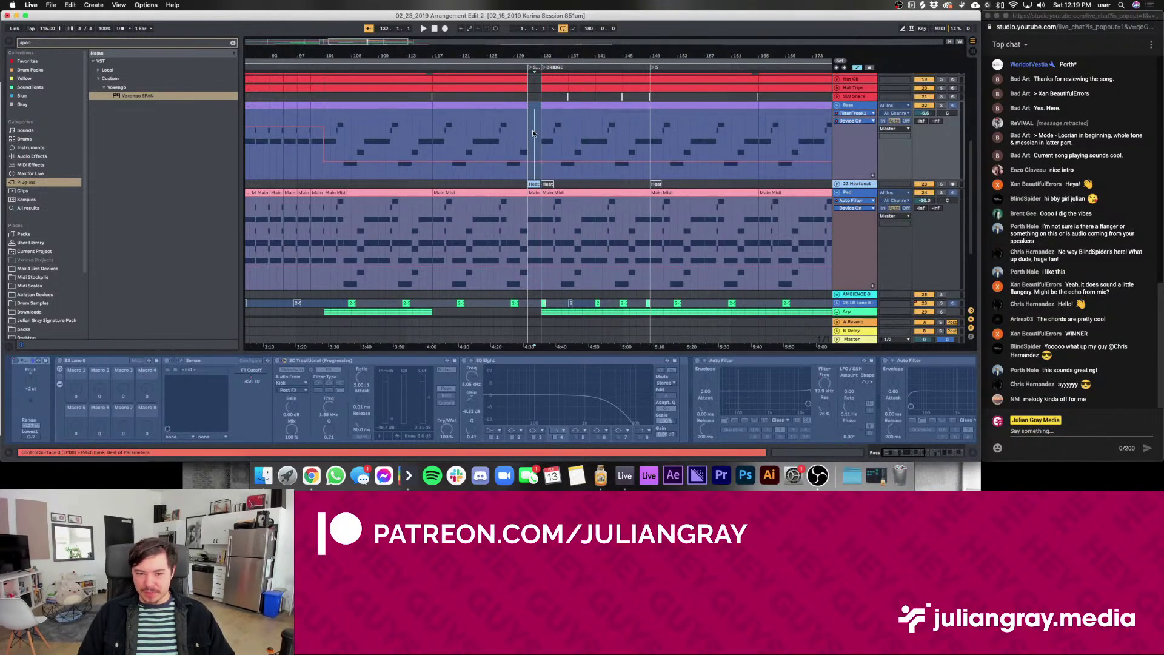
Play the Bridge from bar 133 with the copied Bass and Pad parts while viewing the surrounding tracks, and undo the copy
{"action": "left_click", "coordinate": [540, 139]}
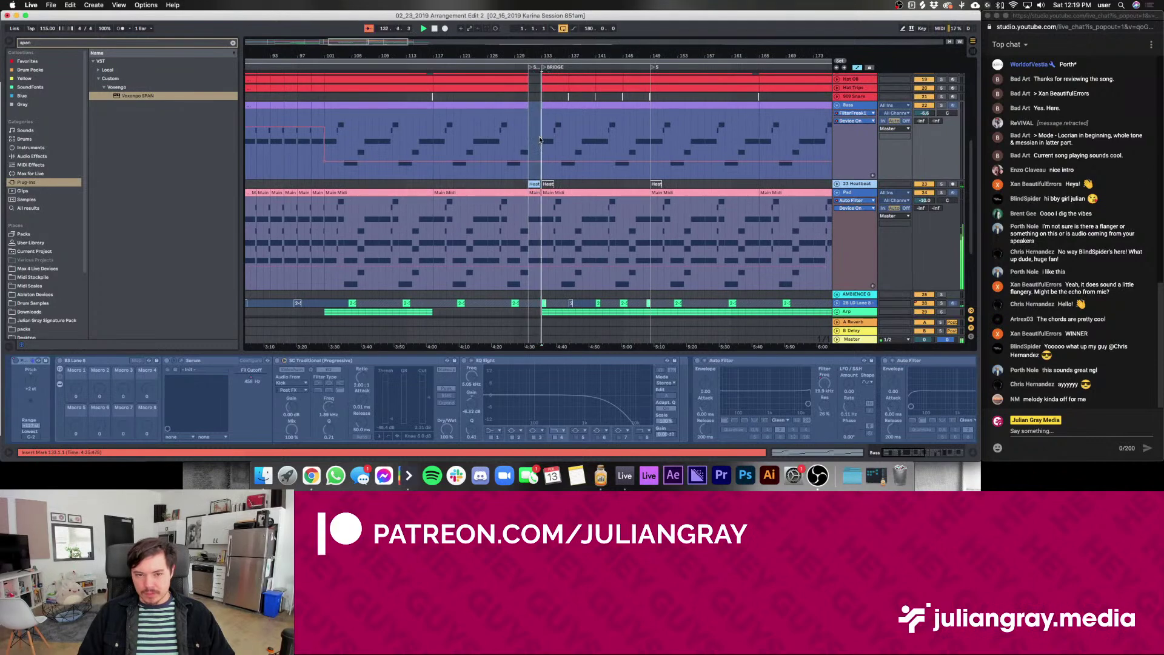
{"action": "left_click", "coordinate": [629, 223]}
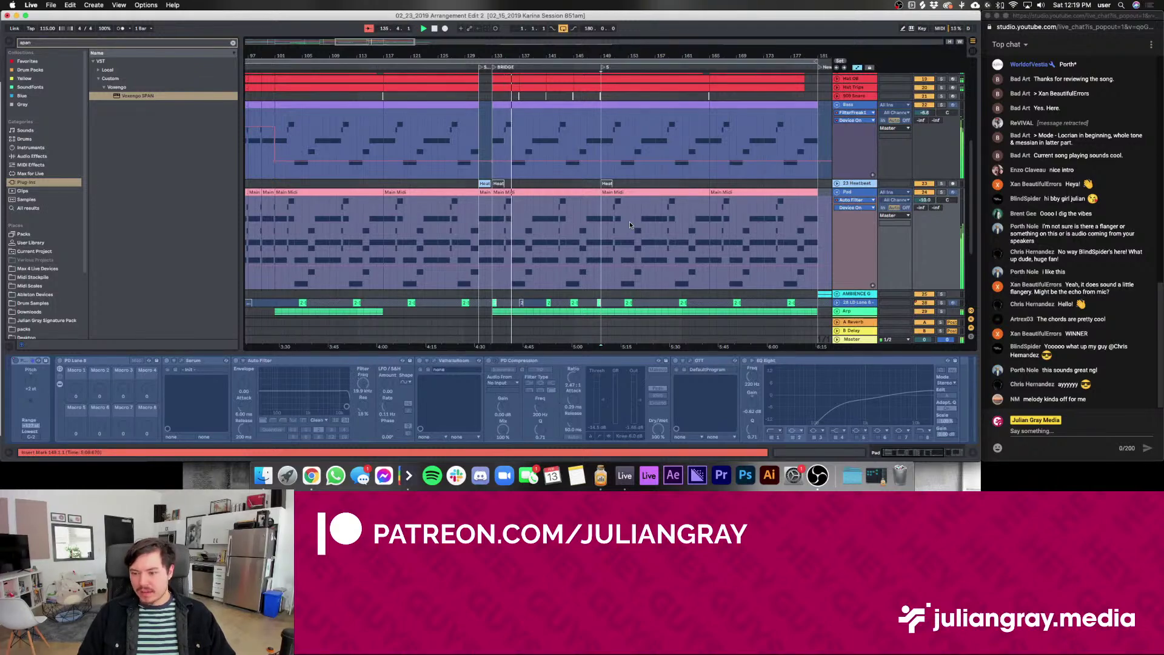
{"action": "scroll", "coordinate": [629, 224], "scroll_direction": "up", "scroll_amount": 4}
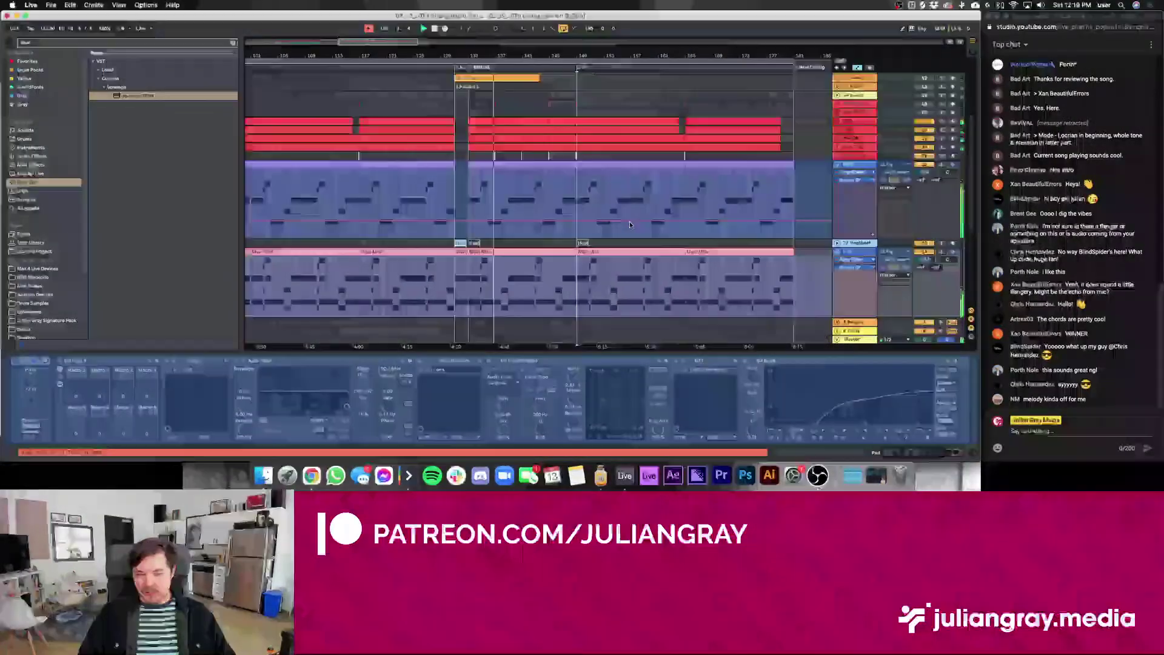
{"action": "scroll", "coordinate": [629, 225], "scroll_direction": "down", "scroll_amount": 3}
{"action": "scroll", "coordinate": [630, 224], "scroll_direction": "up", "scroll_amount": 4}
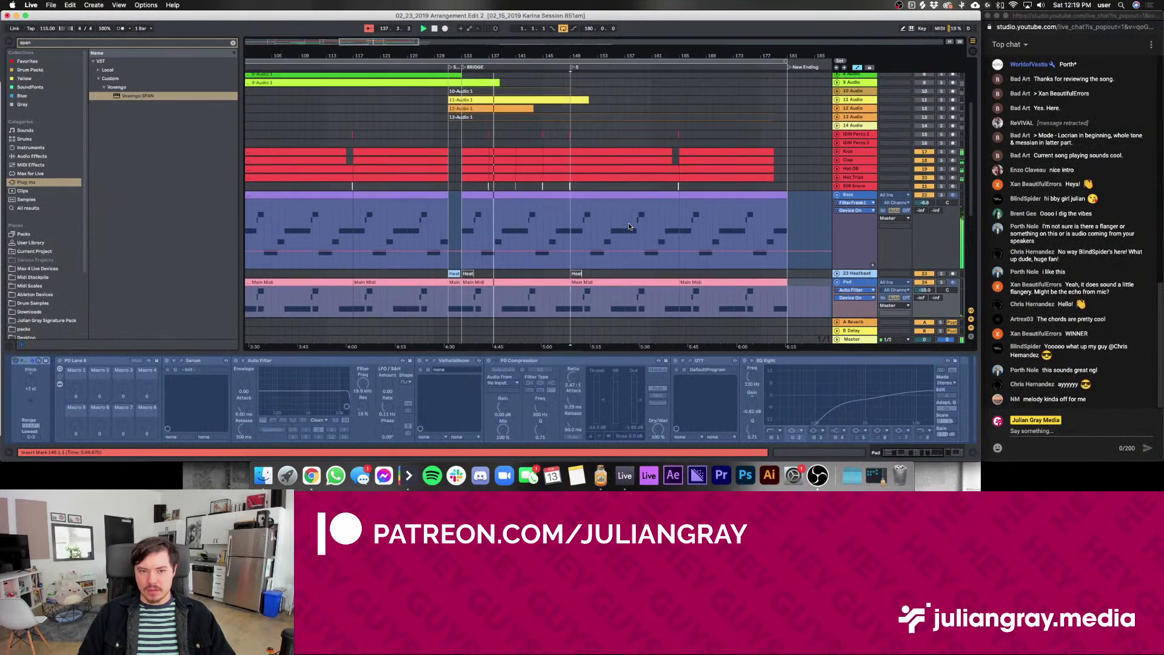
{"action": "scroll", "coordinate": [630, 225], "scroll_direction": "down", "scroll_amount": 4}
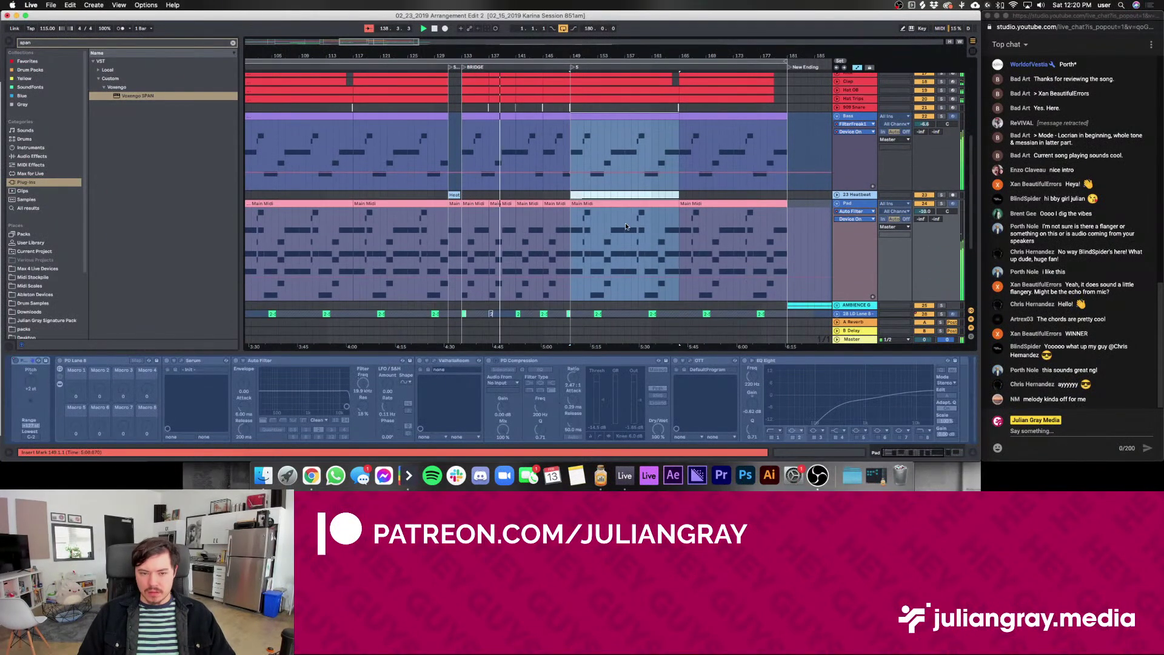
Stop playback and highlight the Bridge's repeated short Pad passages from bar 137 up to bar 149
{"action": "left_click", "coordinate": [479, 245]}
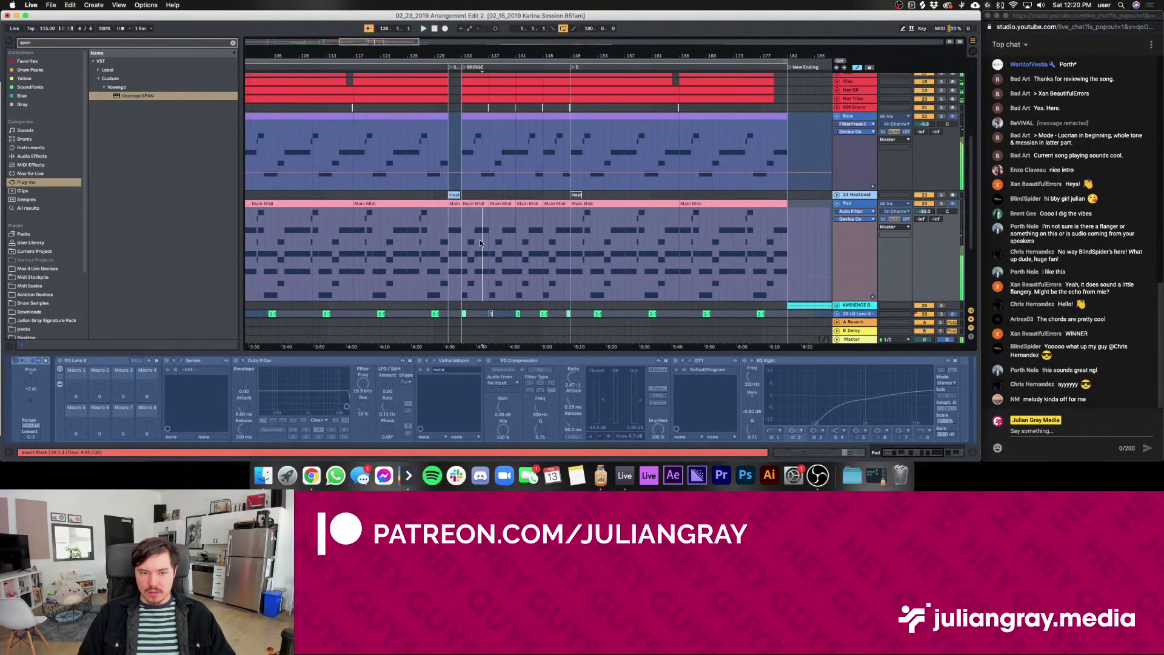
{"action": "key", "text": "space"}
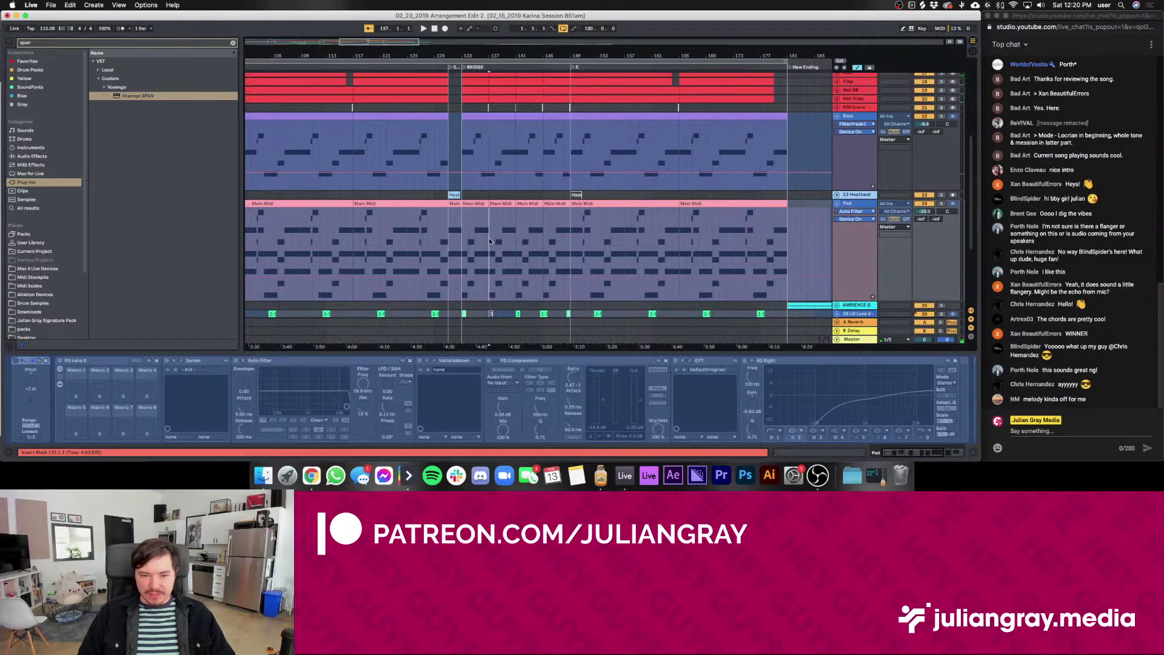
{"action": "left_click_drag", "start_coordinate": [490, 242], "coordinate": [577, 239]}
{"action": "left_click", "coordinate": [563, 239]}
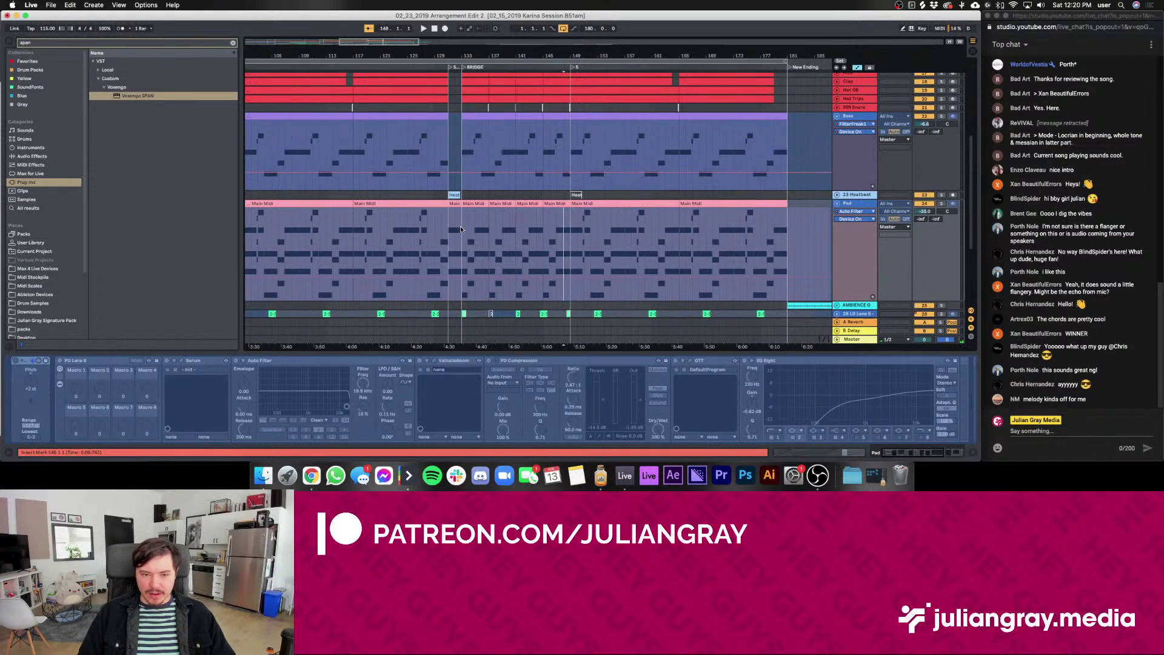
Solo the Pad track and audition it from the start of the Bridge at bar 133, comparing it with the Bass notes
{"action": "scroll", "coordinate": [515, 239], "scroll_direction": "left", "scroll_amount": 5}
{"action": "key", "text": "space"}
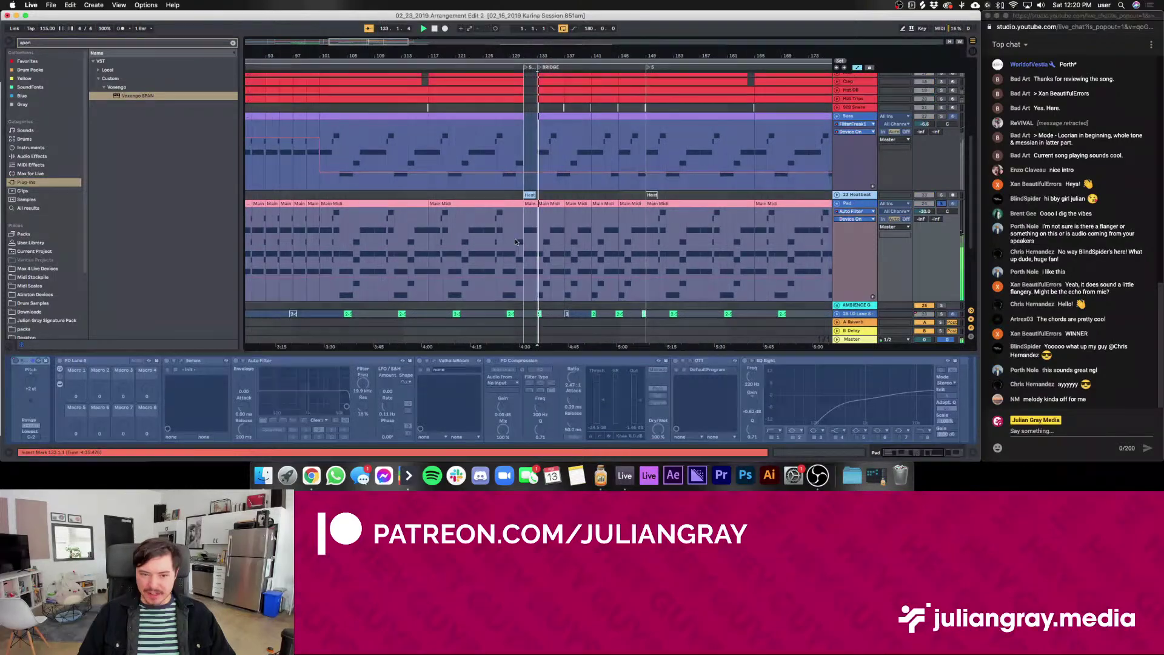
{"action": "scroll", "coordinate": [552, 230], "scroll_direction": "up", "scroll_amount": 2}
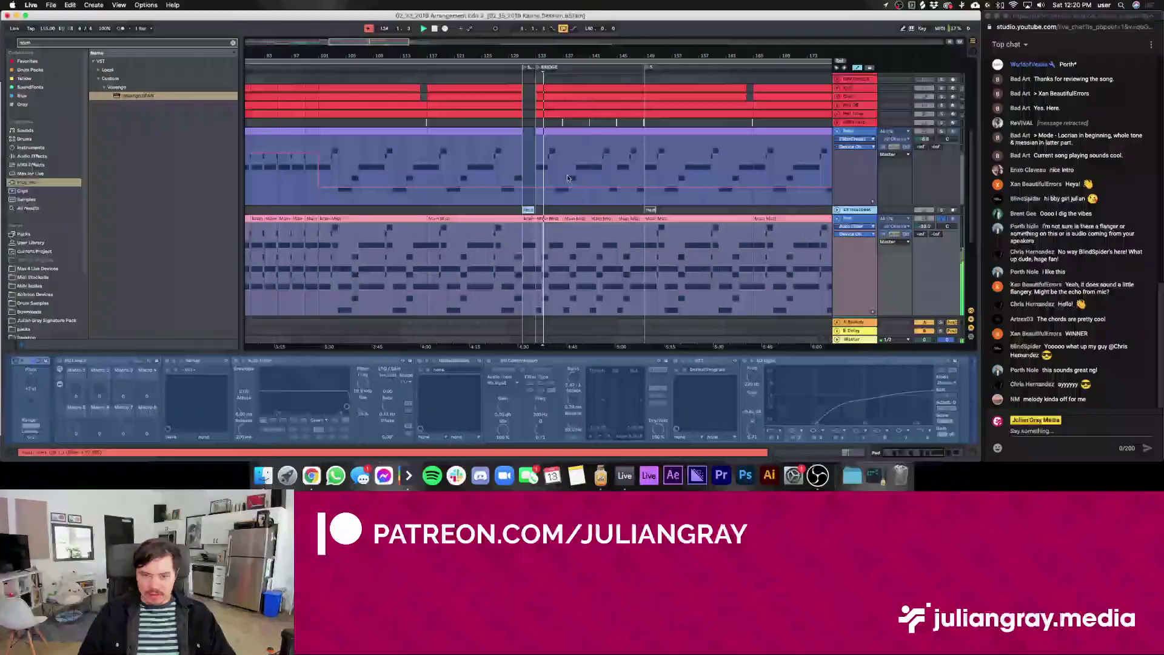
{"action": "left_click", "coordinate": [564, 167]}
{"action": "key", "text": "space"}
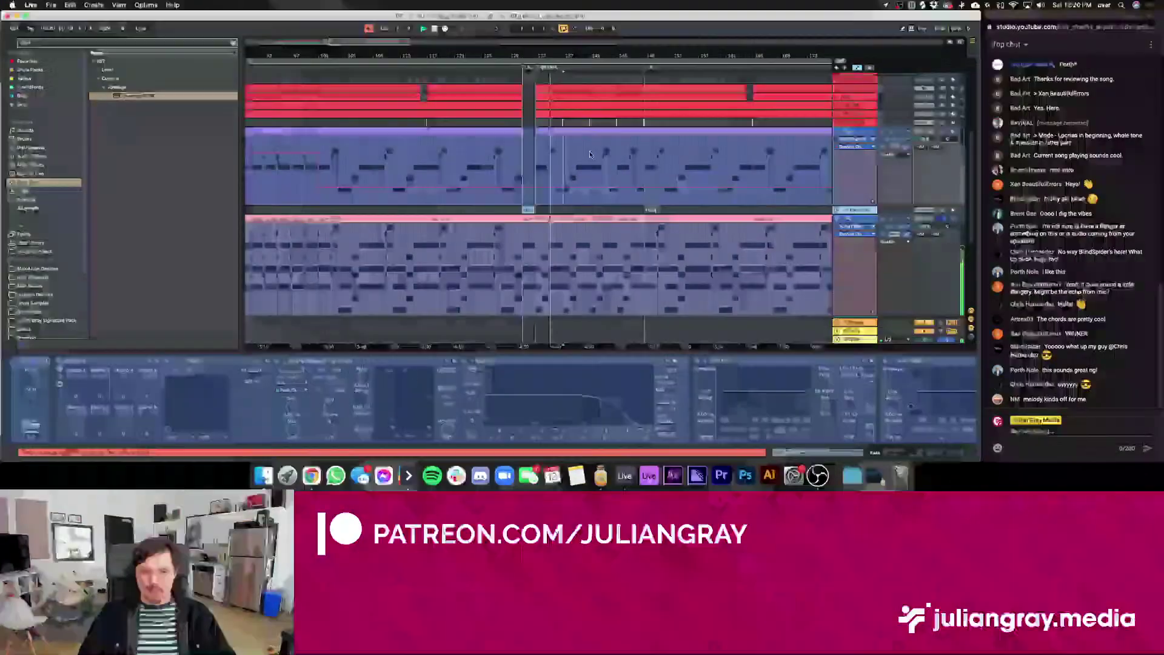
Highlight the Bass passage in bars 133 to 137 and shift the selection through each four-bar repeat up to bar 149
{"action": "left_click", "coordinate": [584, 145]}
{"action": "left_click_drag", "start_coordinate": [564, 132], "coordinate": [552, 142]}
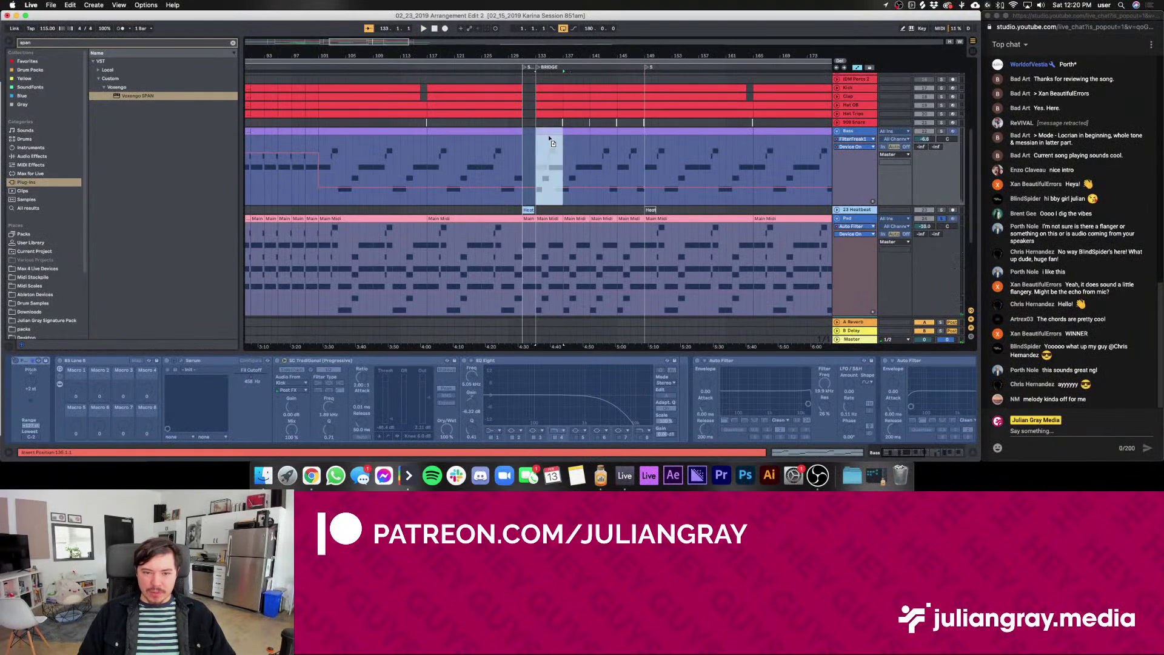
{"action": "key", "text": "Right"}
{"action": "key", "text": "Right"}
{"action": "key", "text": "Right"}
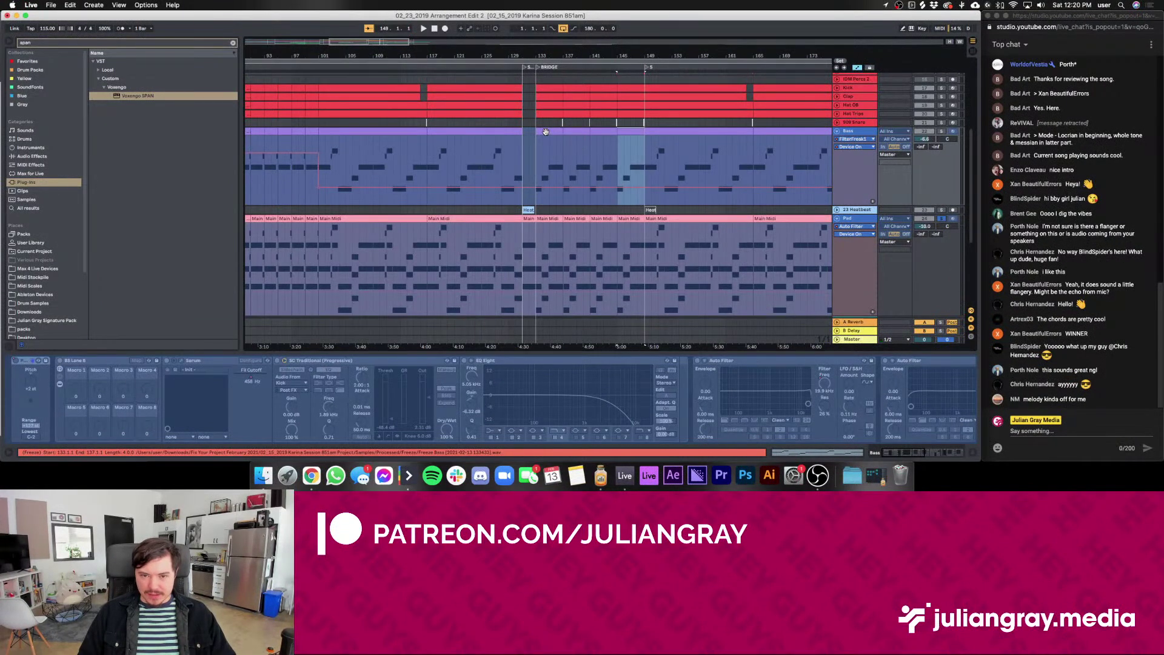
Turn off the Pad track's solo and play the full mix from bar 131, just before the Bridge
{"action": "left_click", "coordinate": [619, 249]}
{"action": "left_click", "coordinate": [542, 250]}
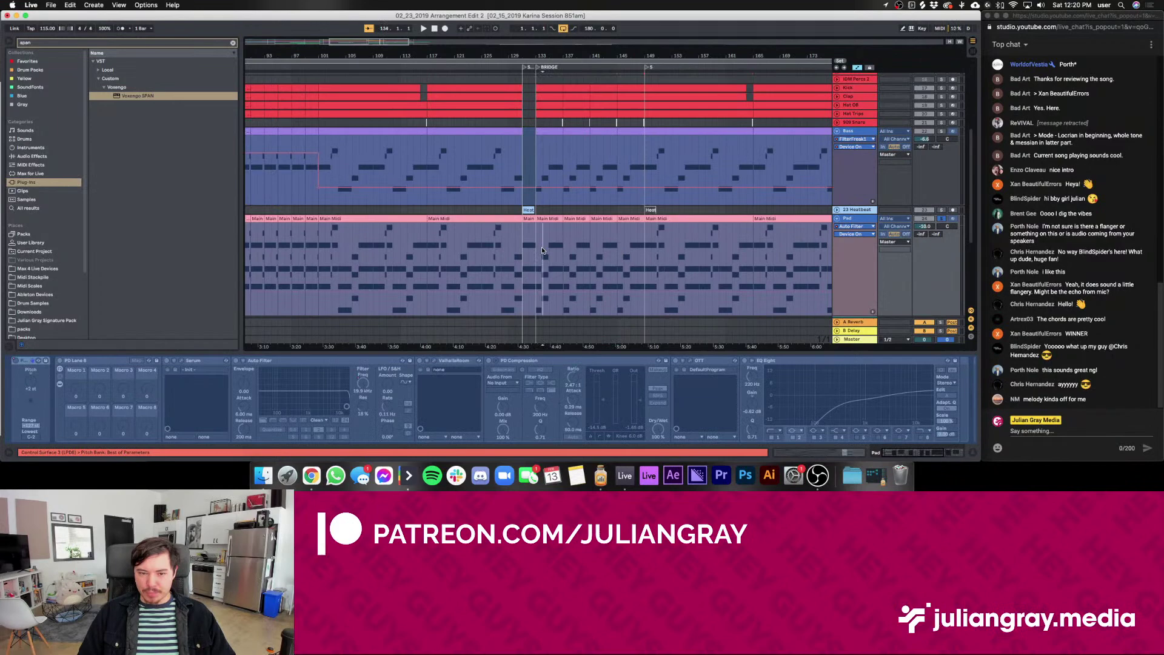
{"action": "left_click", "coordinate": [514, 189]}
{"action": "left_click", "coordinate": [942, 218]}
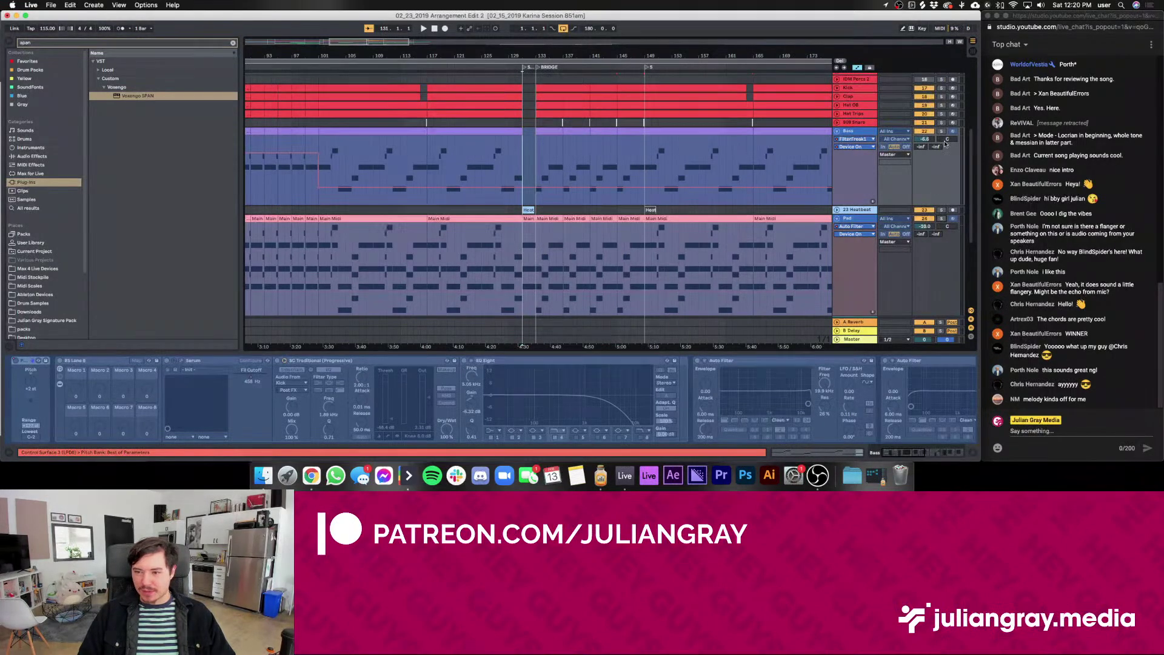
{"action": "key", "text": "space"}
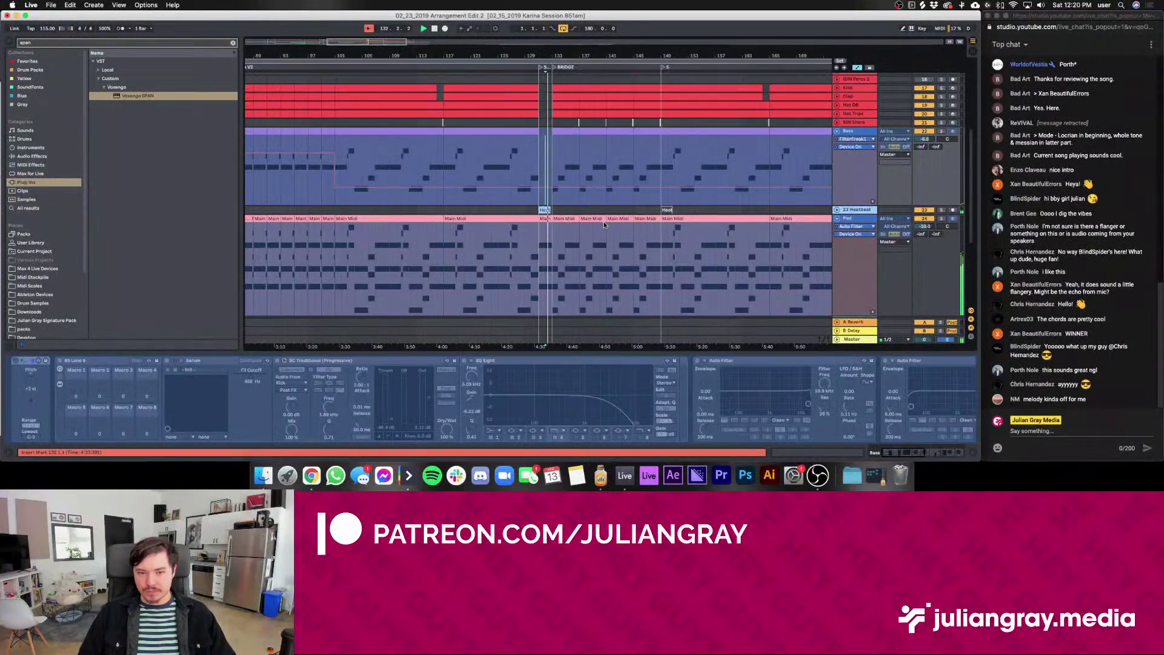
Follow the Bass and Pad notes through the Bridge during playback, marking the pattern restarts at bars 137 and 141
{"action": "scroll", "coordinate": [606, 230], "scroll_direction": "down", "scroll_amount": 2}
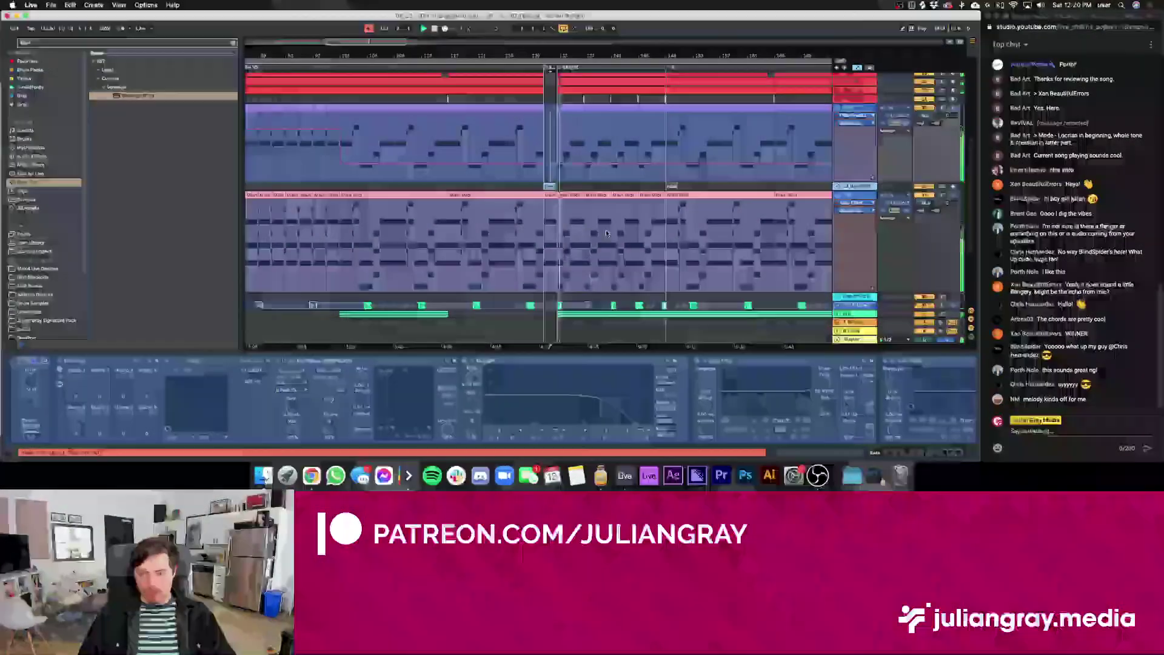
{"action": "scroll", "coordinate": [606, 233], "scroll_direction": "down", "scroll_amount": 1}
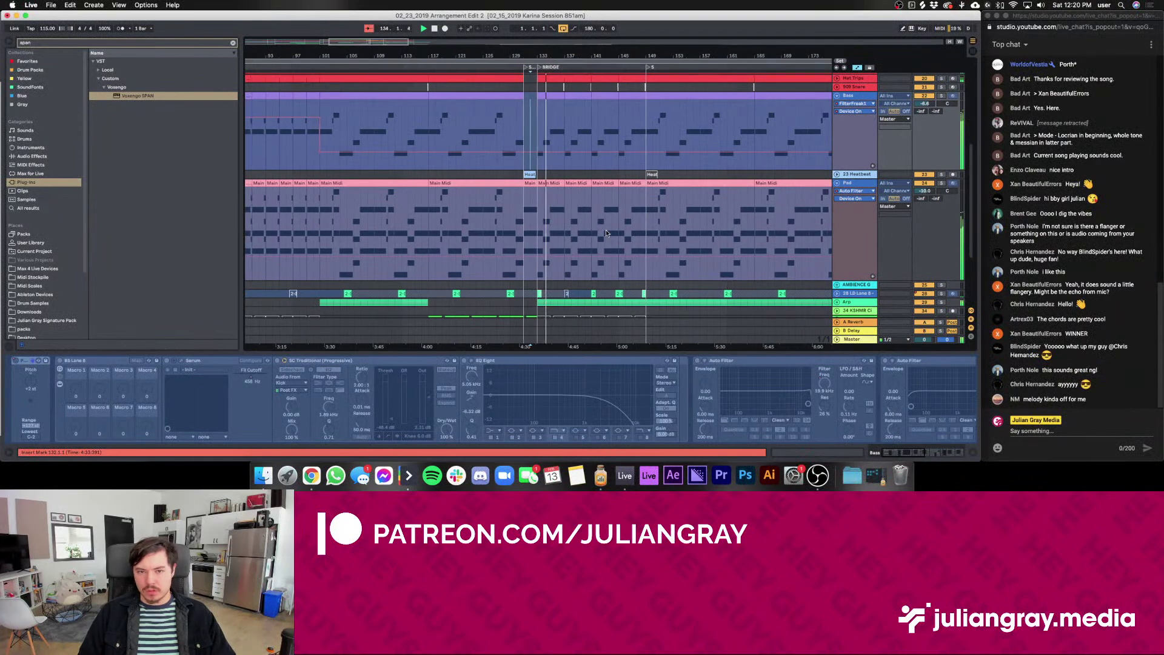
{"action": "scroll", "coordinate": [605, 233], "scroll_direction": "up", "scroll_amount": 3}
{"action": "scroll", "coordinate": [606, 233], "scroll_direction": "up", "scroll_amount": 1}
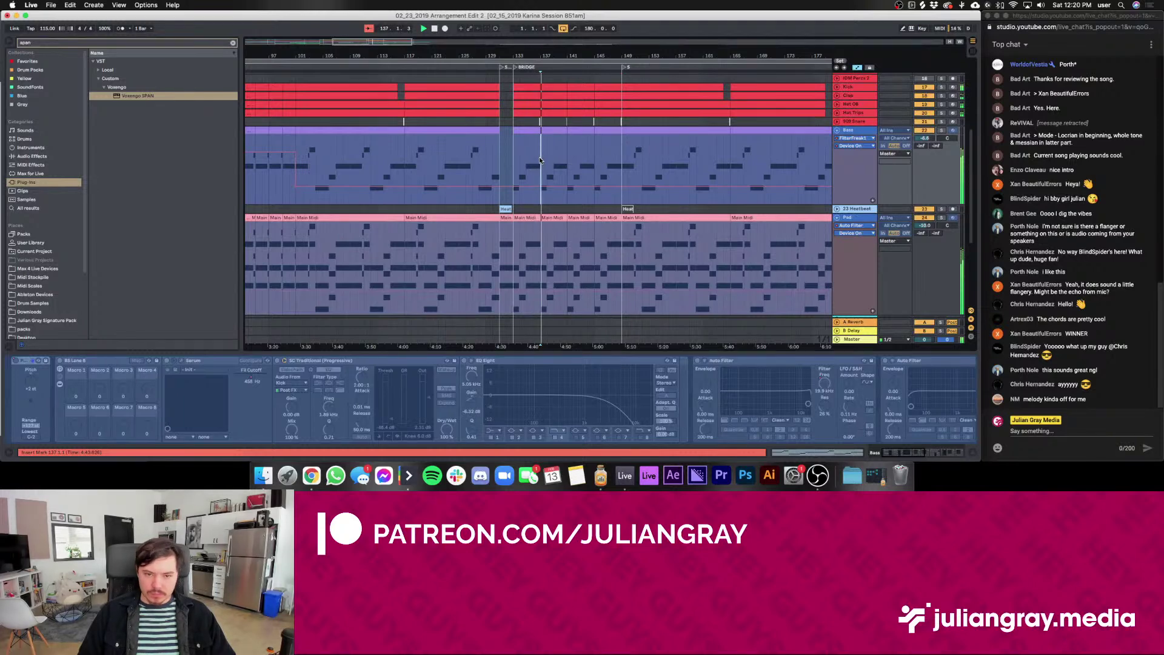
{"action": "scroll", "coordinate": [580, 211], "scroll_direction": "down", "scroll_amount": 1}
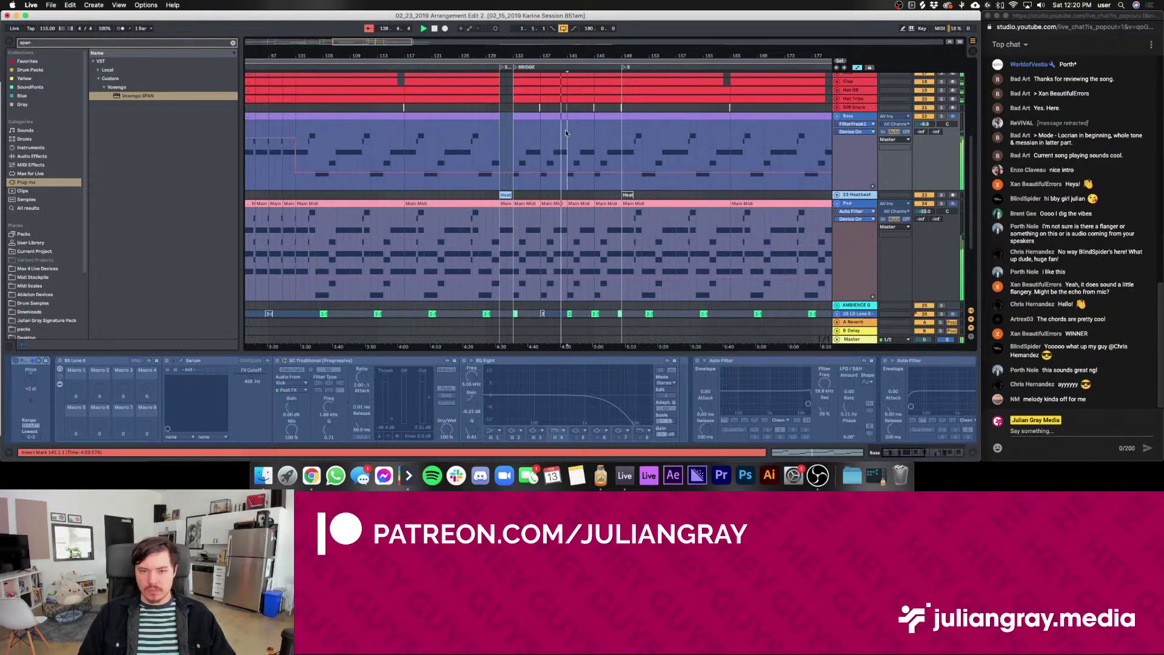
Look over the upper audio tracks and the lower instrument tracks around the Bridge, and stop playback
{"action": "scroll", "coordinate": [565, 132], "scroll_direction": "up", "scroll_amount": 10}
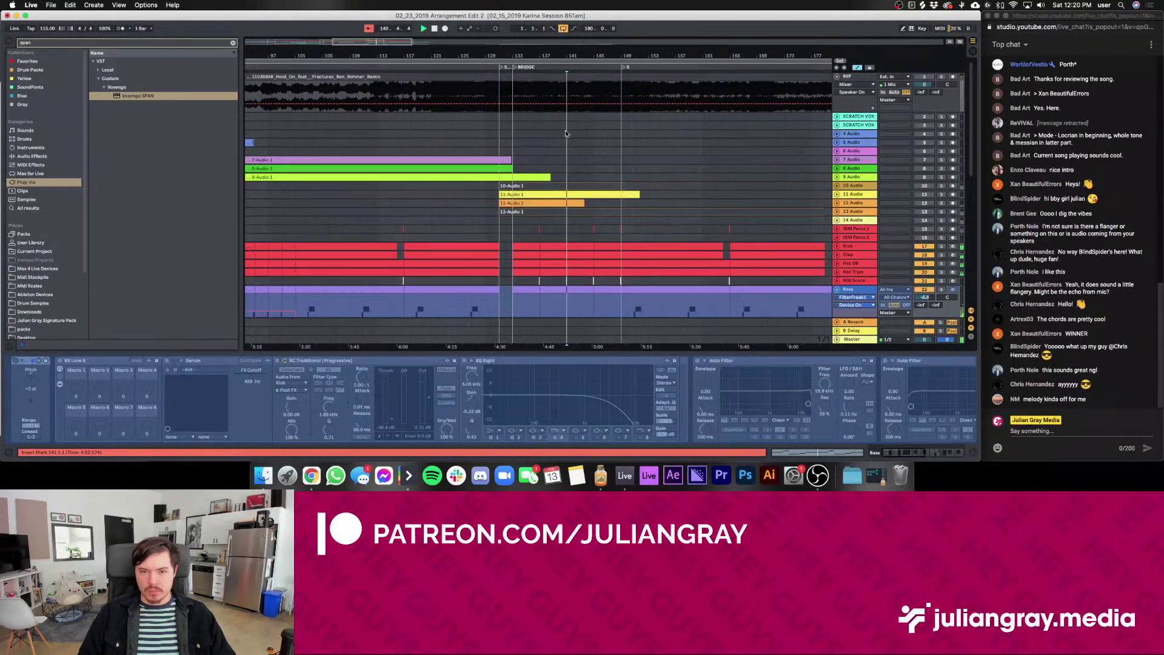
{"action": "scroll", "coordinate": [565, 133], "scroll_direction": "left", "scroll_amount": 5}
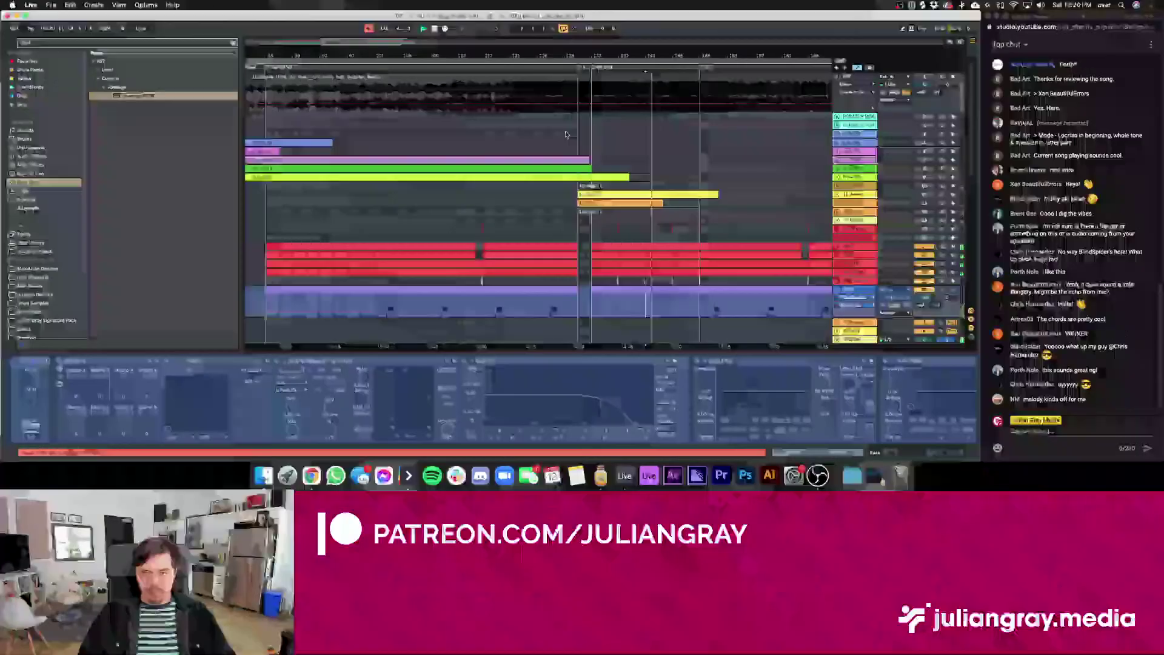
{"action": "scroll", "coordinate": [566, 133], "scroll_direction": "down", "scroll_amount": 10}
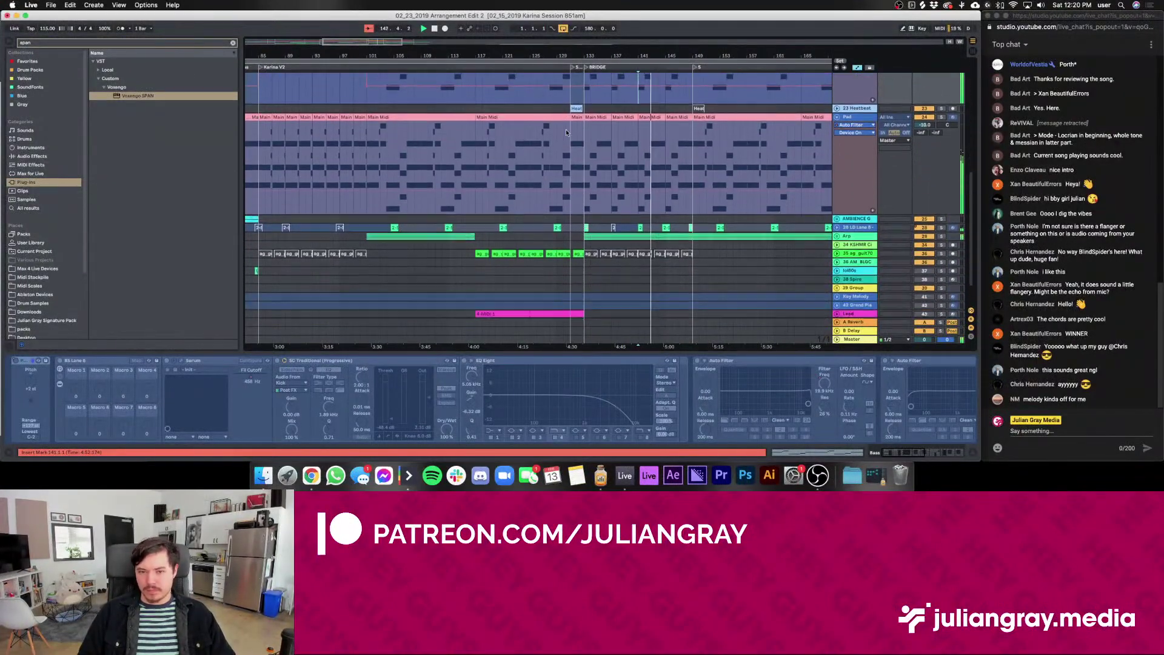
{"action": "left_click", "coordinate": [679, 155]}
Mark the end of the Bridge at bar 149 and highlight the empty upper audio lanes from bar 133 to 149
{"action": "scroll", "coordinate": [639, 167], "scroll_direction": "up", "scroll_amount": 3}
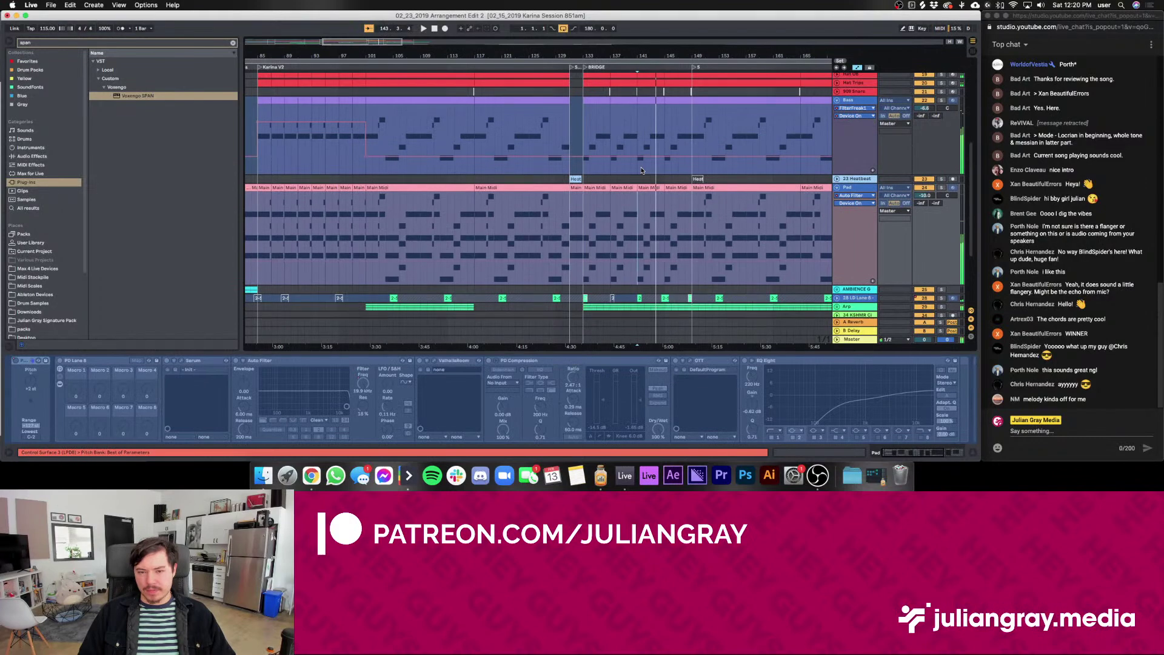
{"action": "left_click", "coordinate": [642, 146]}
{"action": "left_click", "coordinate": [693, 206]}
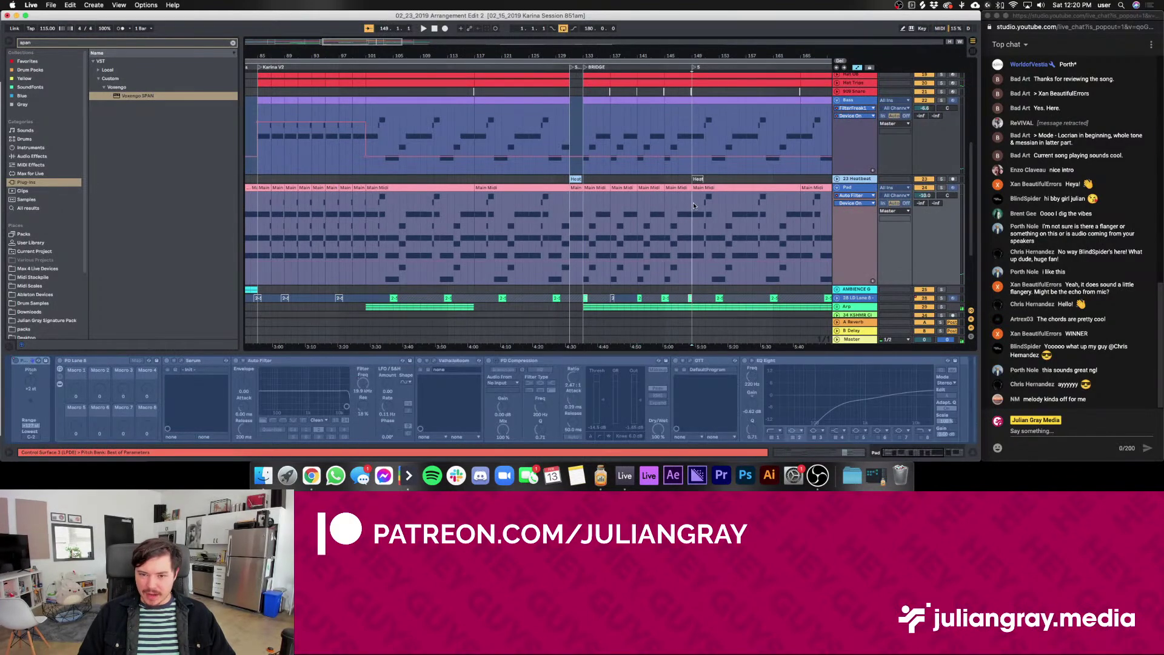
{"action": "mouse_move", "coordinate": [693, 206]}
{"action": "left_mouse_down"}
{"action": "mouse_move", "coordinate": [604, 121]}
{"action": "mouse_move", "coordinate": [667, 151]}
{"action": "mouse_move", "coordinate": [690, 141]}
{"action": "left_mouse_up"}
{"action": "left_click", "coordinate": [567, 120]}
{"action": "scroll", "coordinate": [578, 119], "scroll_direction": "up", "scroll_amount": 5}
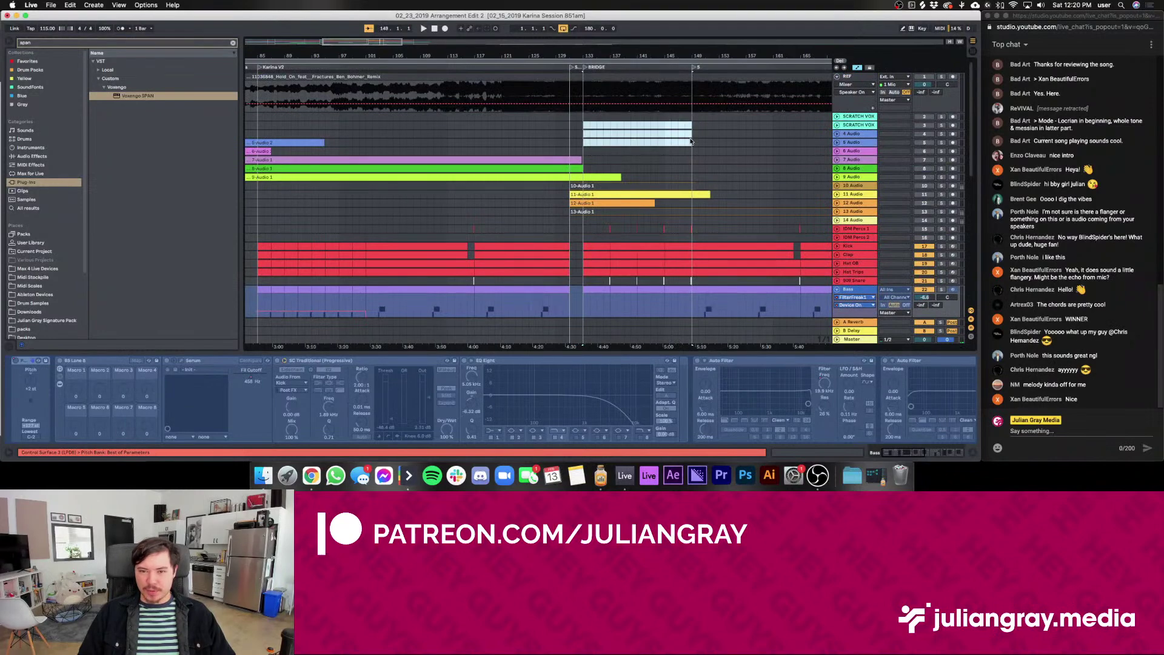
View the whole arrangement and start playback from bar 113 in the Karina V2 section
{"action": "left_click", "coordinate": [665, 146]}
{"action": "scroll", "coordinate": [664, 149], "scroll_direction": "left", "scroll_amount": 8}
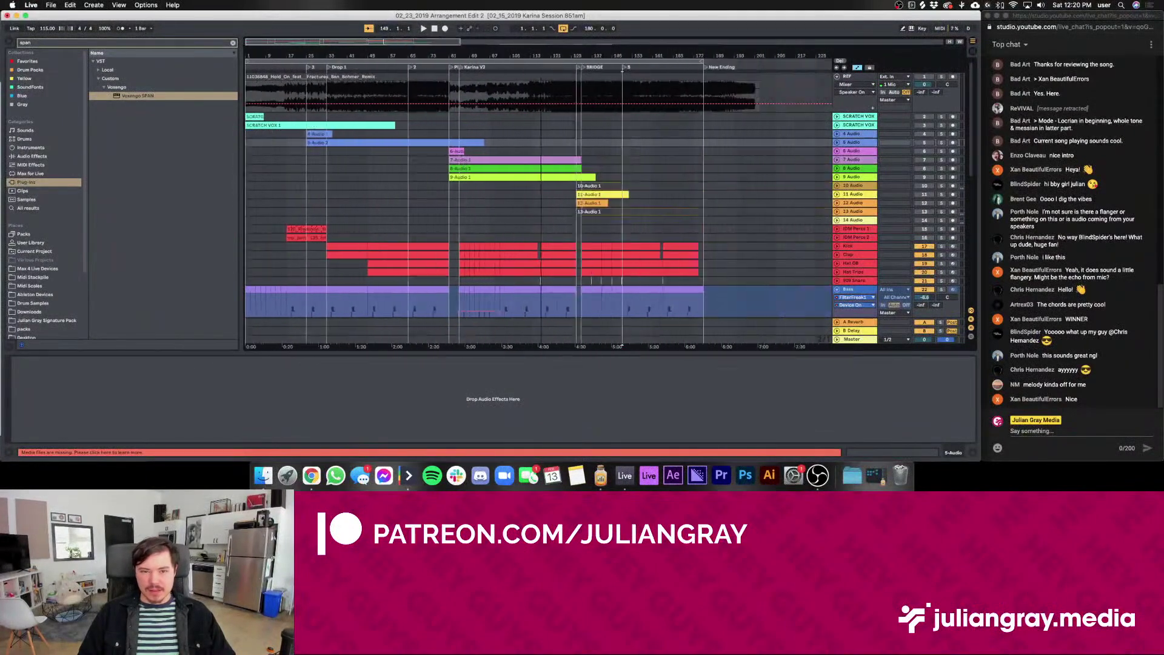
{"action": "key", "text": "minus"}
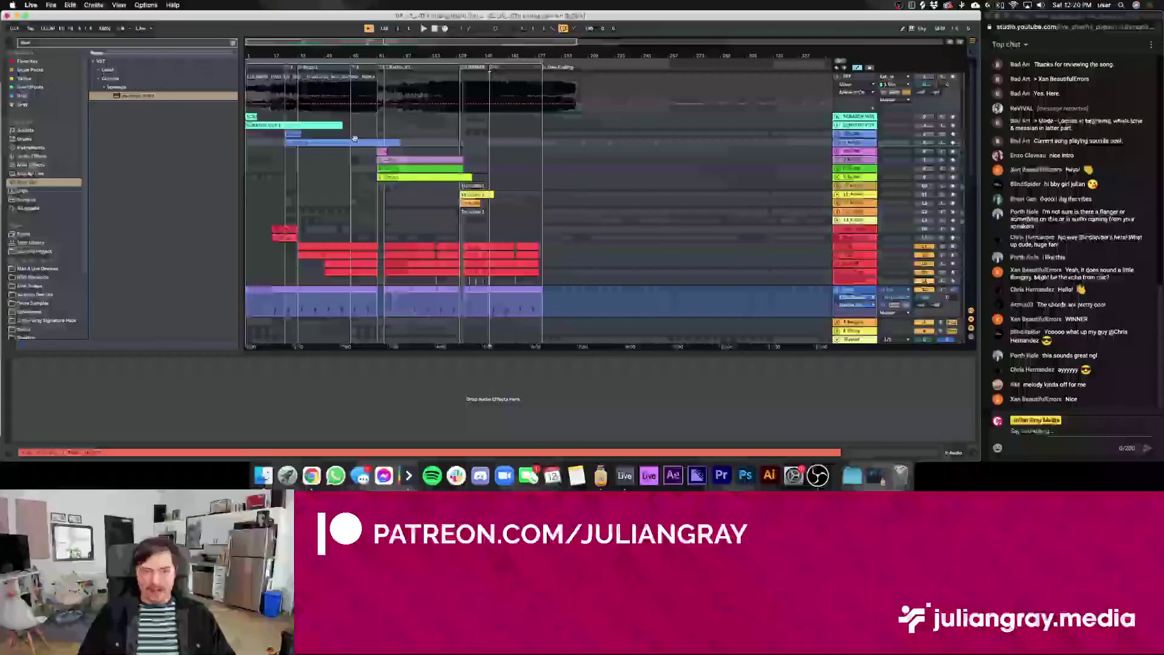
{"action": "left_click", "coordinate": [383, 129]}
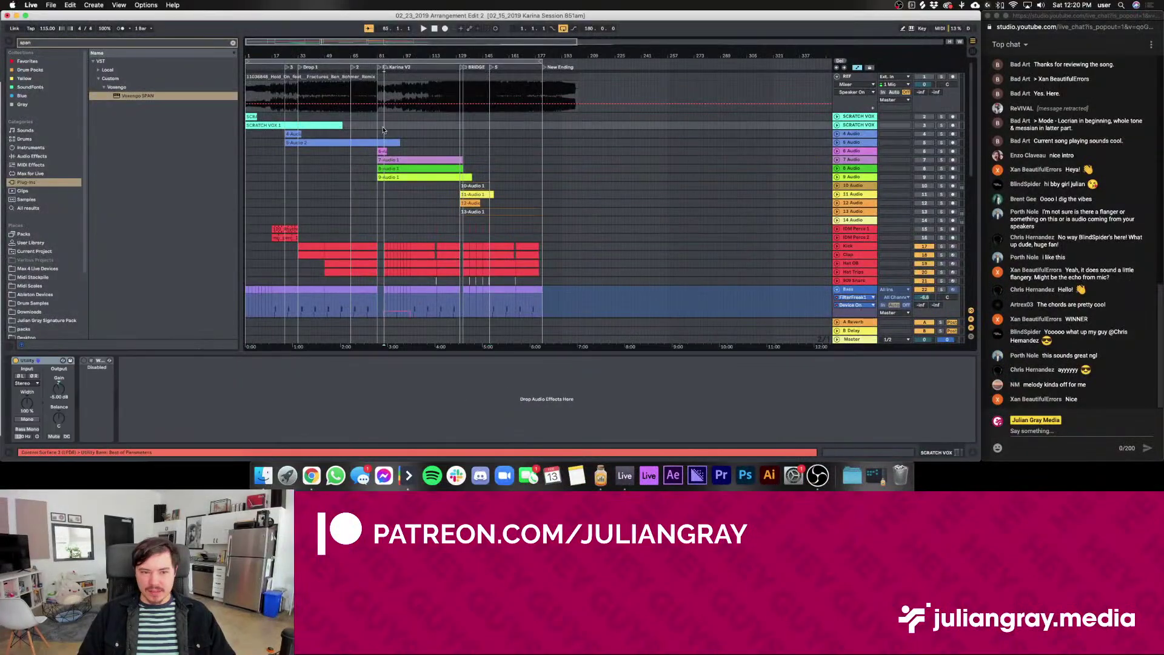
{"action": "left_click", "coordinate": [431, 128]}
{"action": "key", "text": "space"}
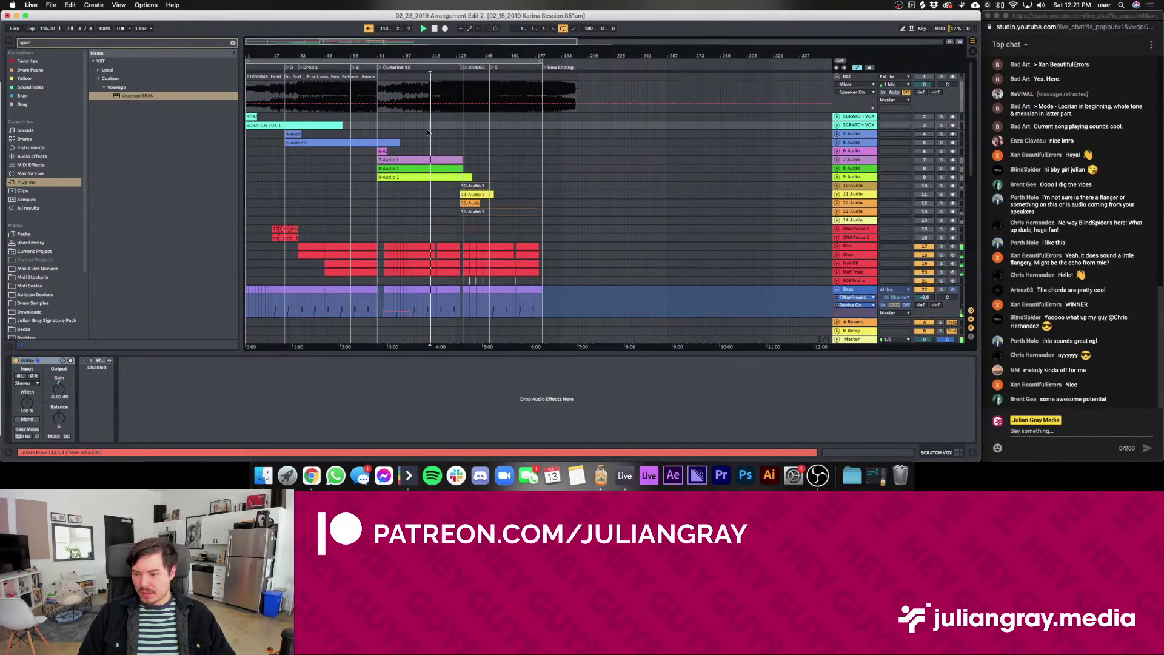
Zoom in on the Karina V2 section and place the insert marker at bar 117 to examine the Bass notes during playback
{"action": "key", "text": "plus"}
{"action": "key", "text": "plus"}
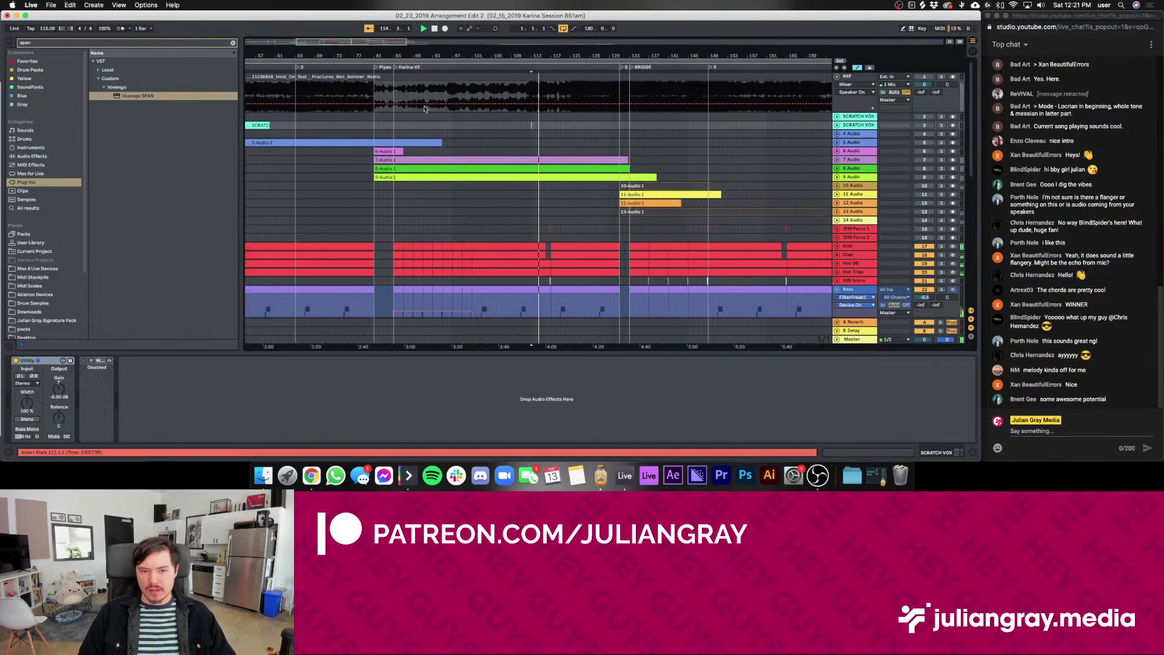
{"action": "left_click", "coordinate": [555, 129]}
{"action": "key", "text": "Left"}
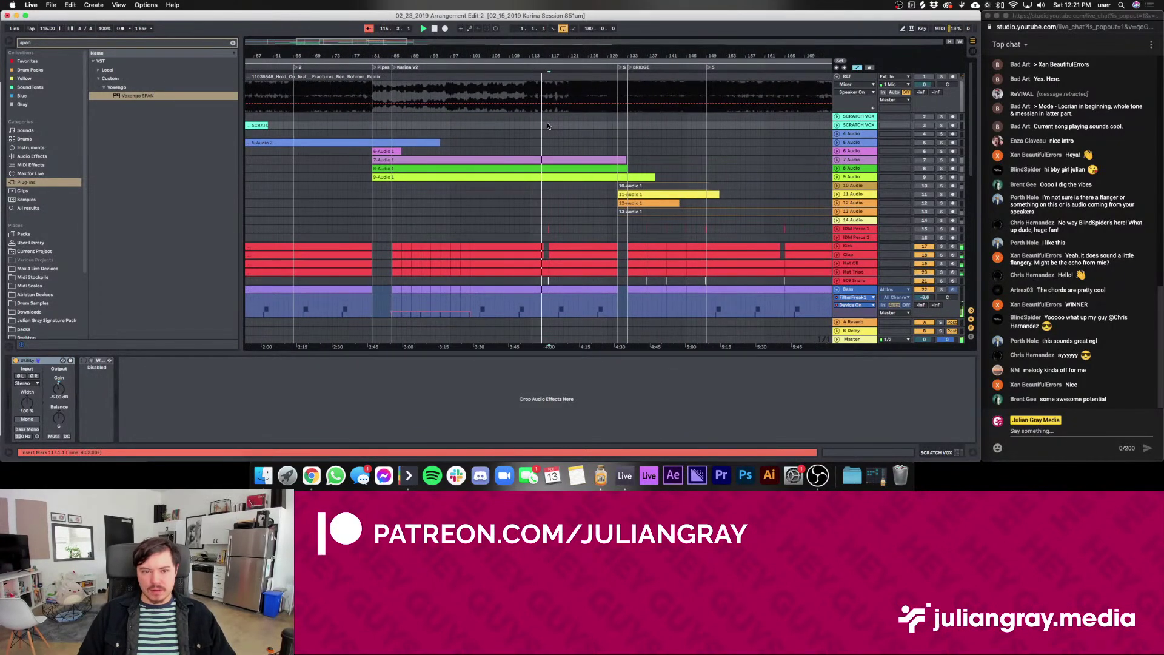
{"action": "scroll", "coordinate": [547, 123], "scroll_direction": "right", "scroll_amount": 2}
{"action": "scroll", "coordinate": [547, 124], "scroll_direction": "down", "scroll_amount": 3}
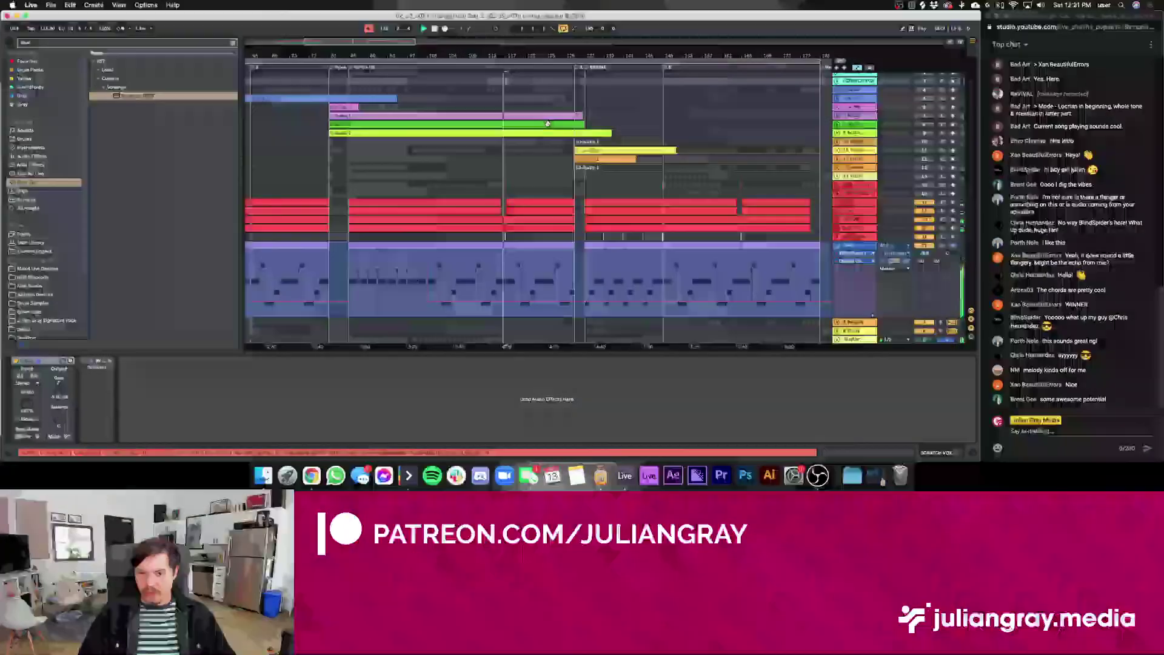
Insert a new MIDI track below the REF track and remove the default Serum instrument from it
{"action": "scroll", "coordinate": [547, 122], "scroll_direction": "up", "scroll_amount": 2}
{"action": "scroll", "coordinate": [554, 116], "scroll_direction": "down", "scroll_amount": 3}
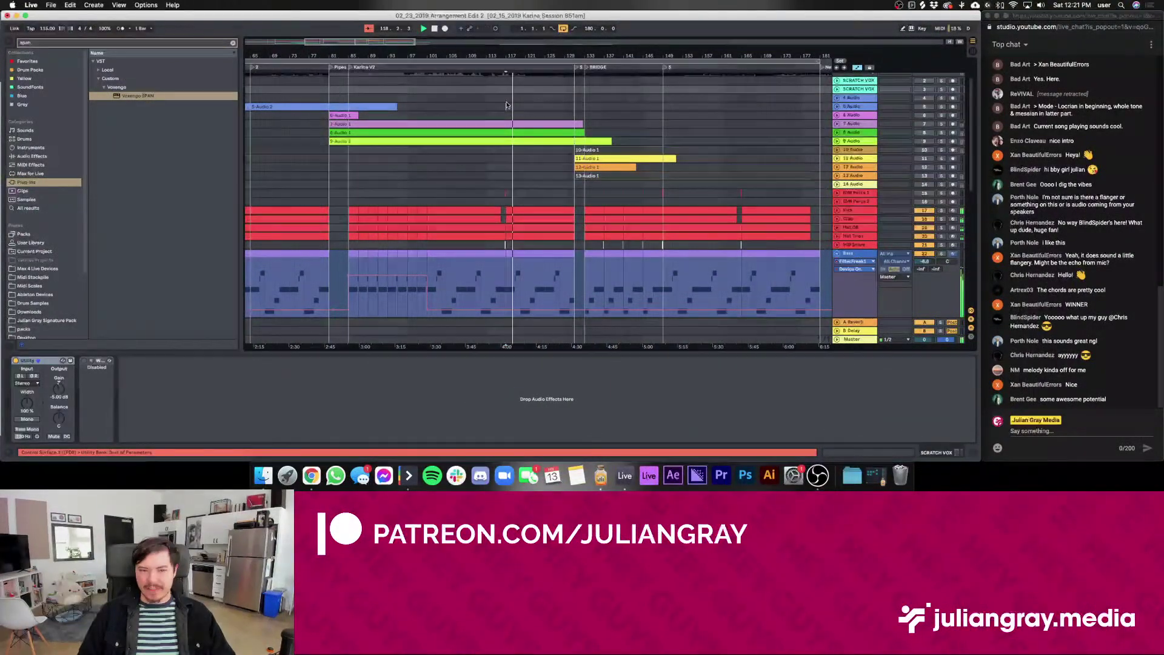
{"action": "scroll", "coordinate": [508, 91], "scroll_direction": "up", "scroll_amount": 2}
{"action": "scroll", "coordinate": [508, 90], "scroll_direction": "up", "scroll_amount": 3}
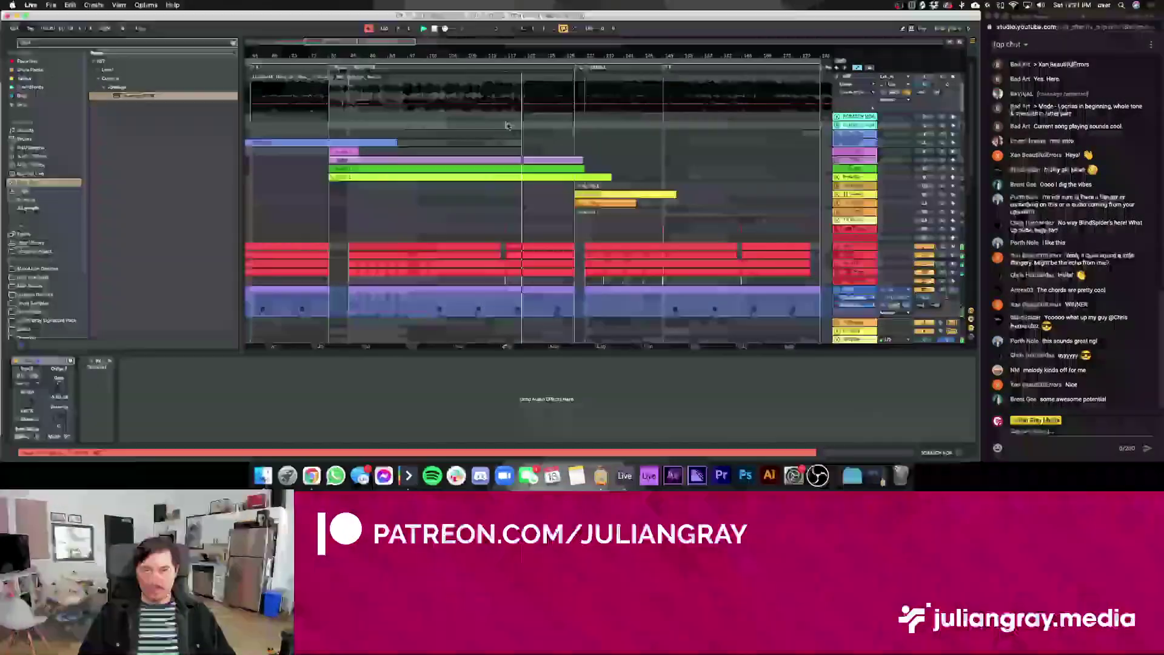
{"action": "left_click", "coordinate": [847, 80]}
{"action": "right_click", "coordinate": [846, 82]}
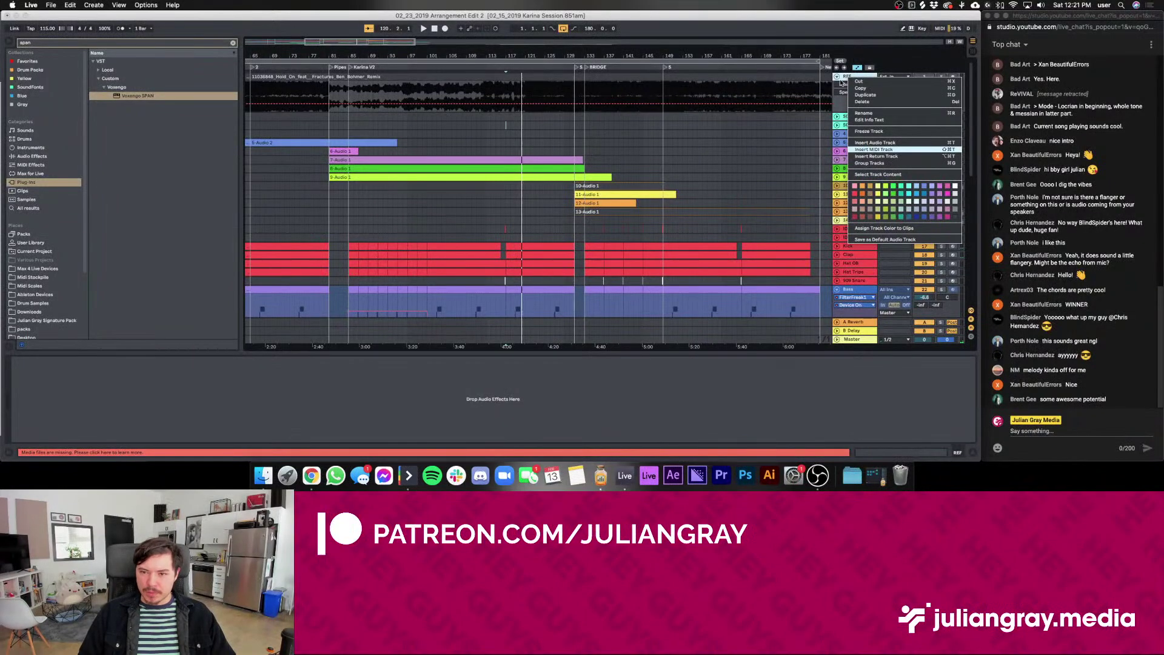
{"action": "key", "text": "super+shift+t"}
{"action": "right_click", "coordinate": [856, 118]}
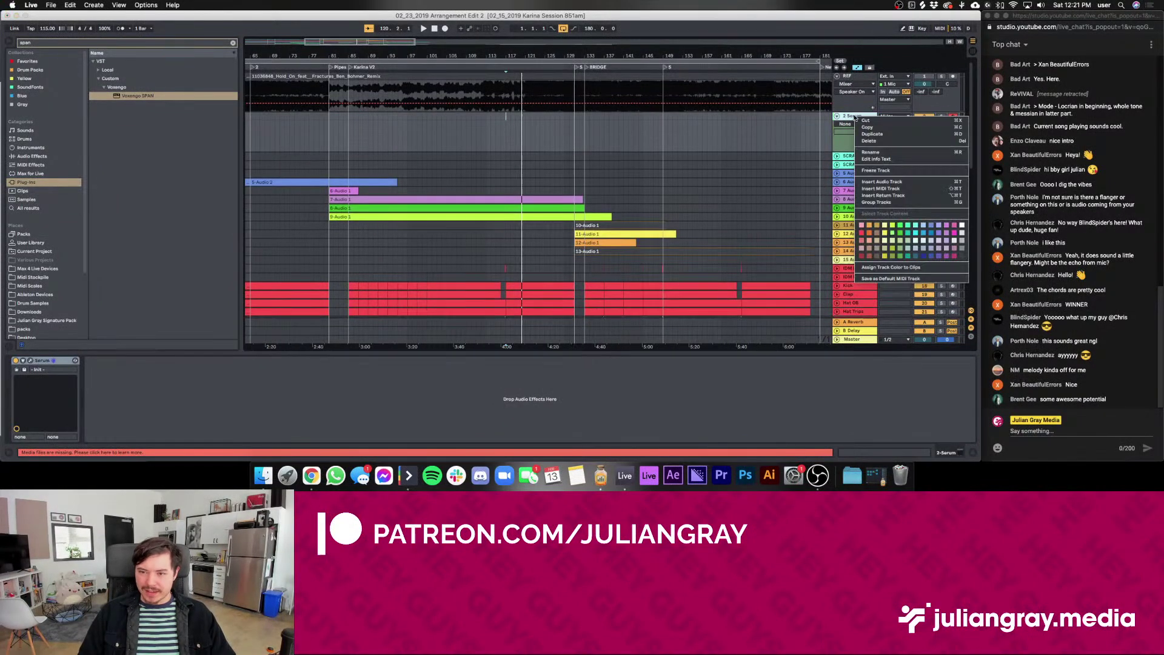
{"action": "left_click", "coordinate": [42, 362]}
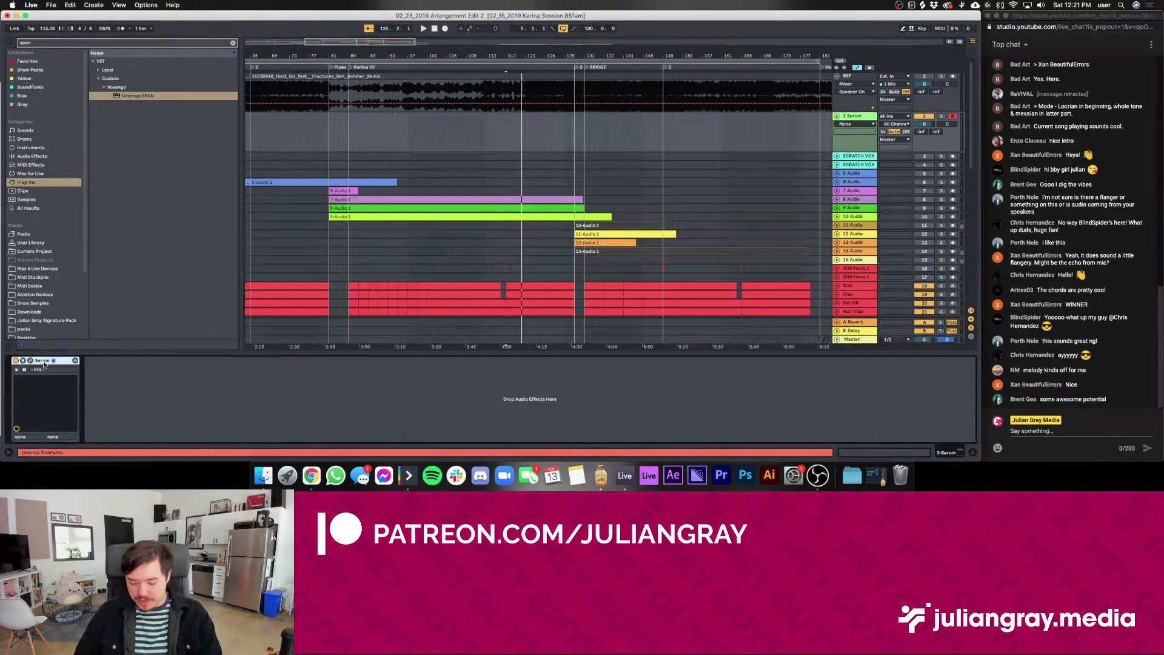
{"action": "key", "text": "Delete"}
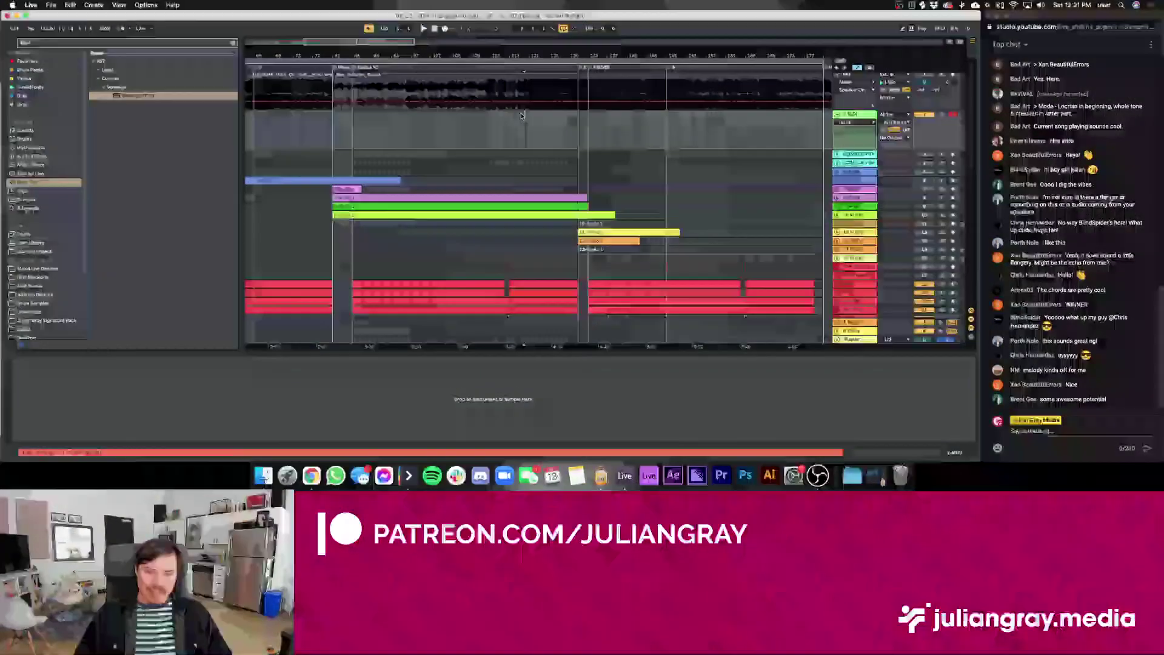
Create an empty clip on the new MIDI track from bar 1 to bar 25 and name it Intro
{"action": "left_click", "coordinate": [433, 117]}
{"action": "scroll", "coordinate": [434, 116], "scroll_direction": "left", "scroll_amount": 10}
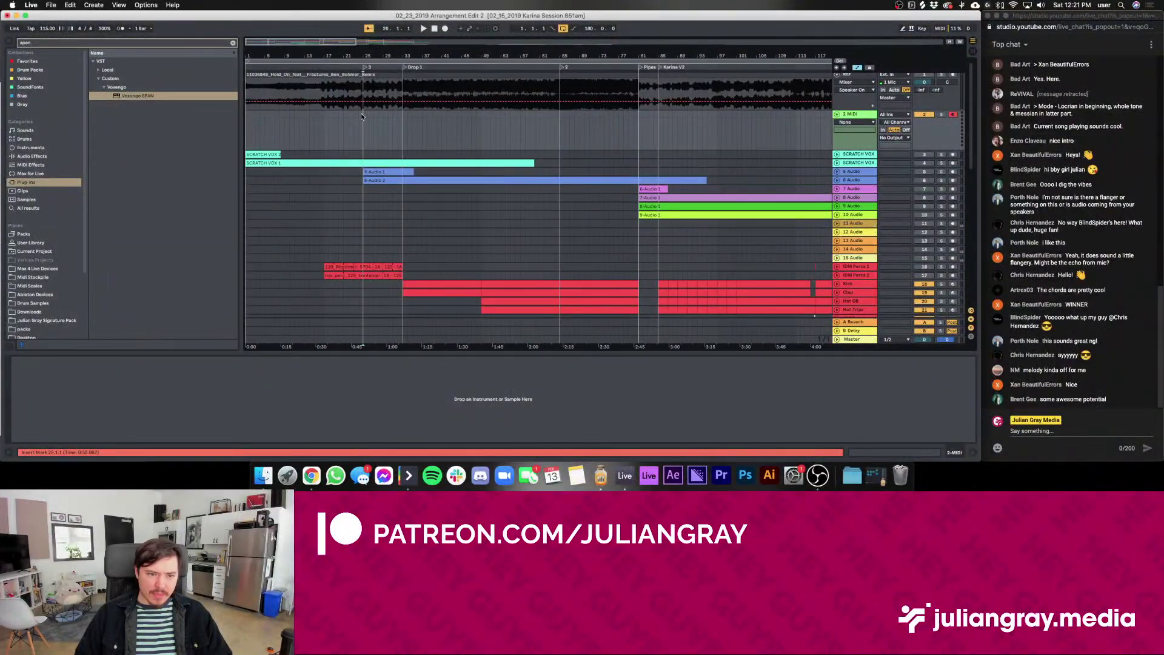
{"action": "left_click_drag", "start_coordinate": [362, 113], "coordinate": [224, 119]}
{"action": "key", "text": "super+shift+m"}
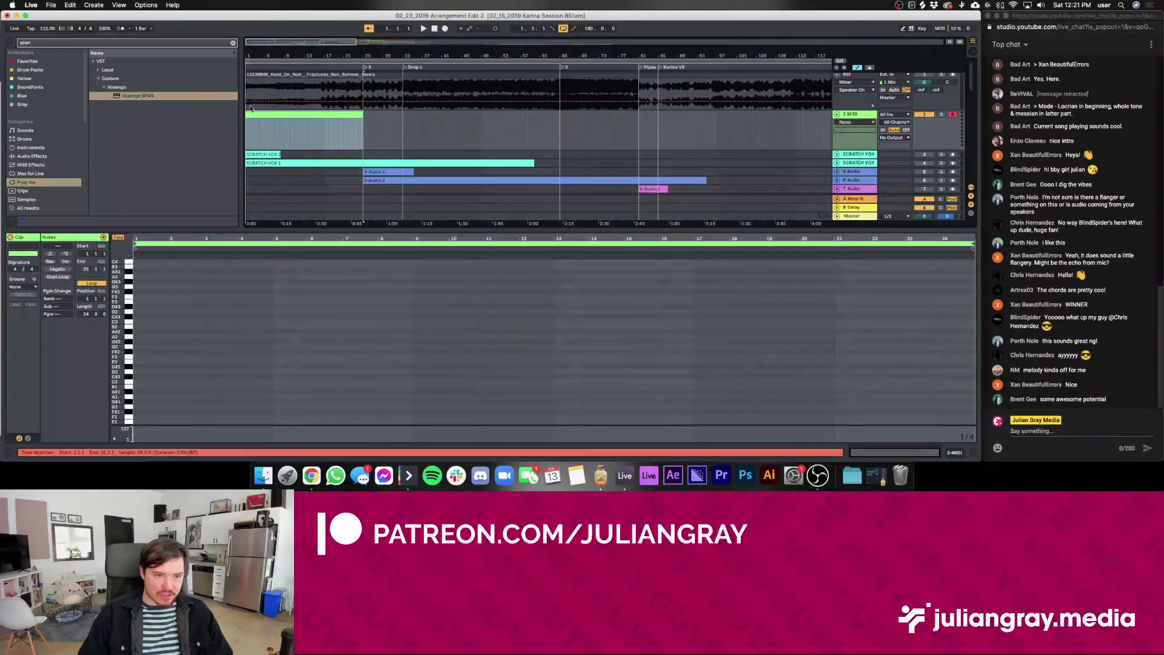
{"action": "key", "text": "space"}
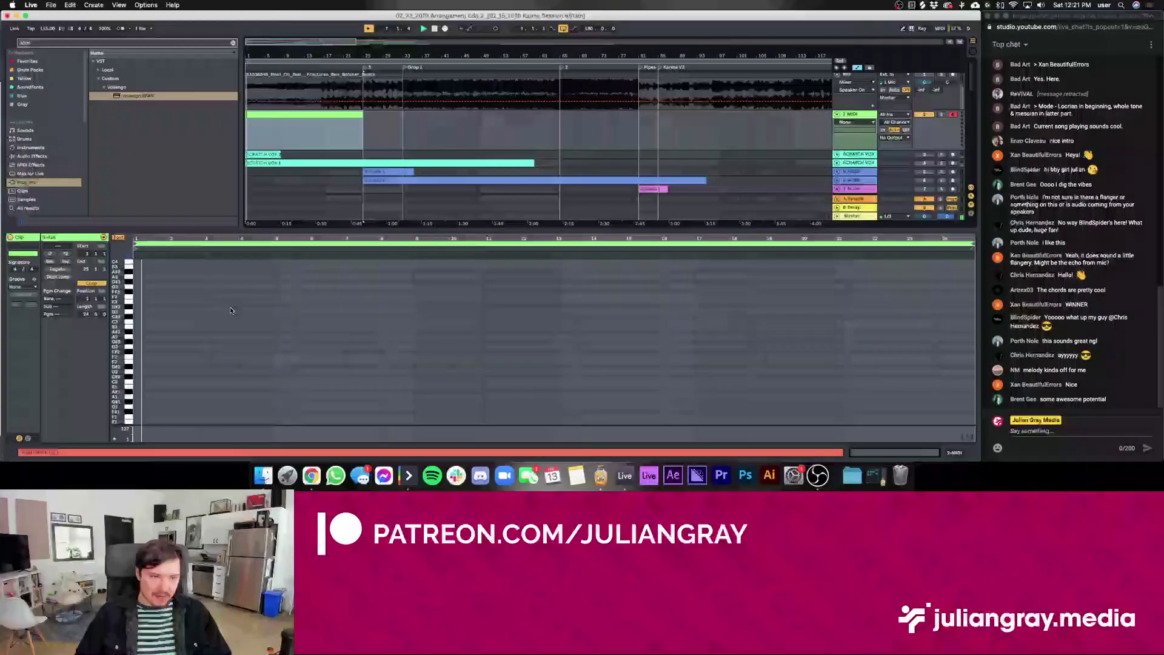
{"action": "type", "text": "Intro"}
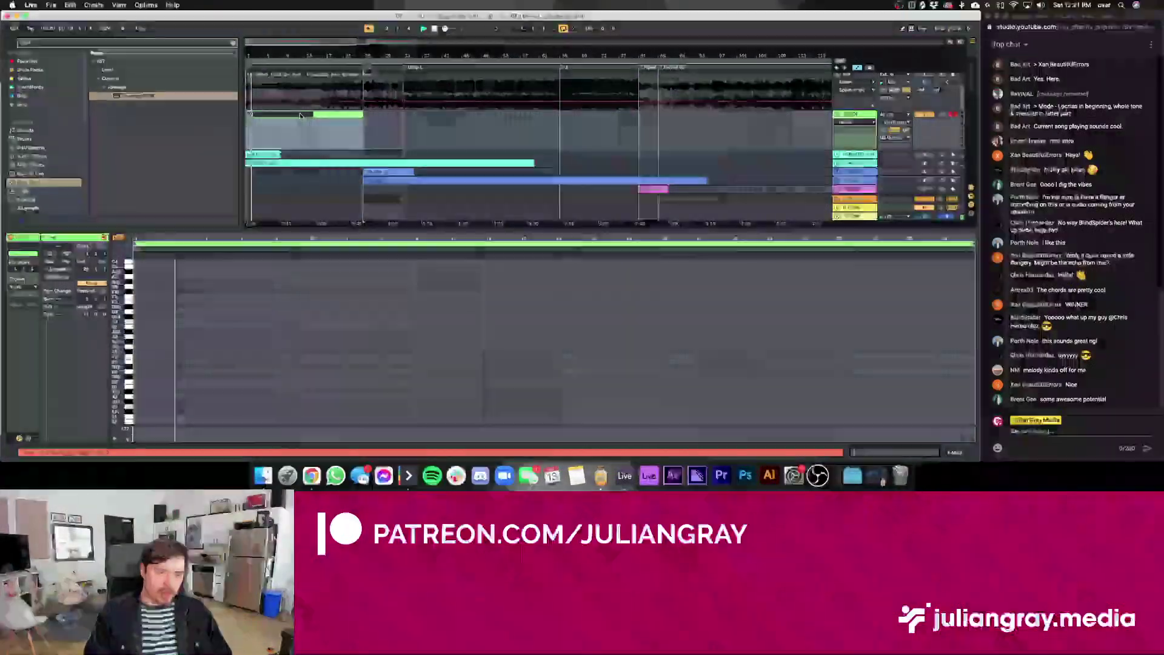
Extend the Intro clip to bar 33 so it ends at the Drop 1 marker
{"action": "left_click", "coordinate": [352, 139]}
{"action": "key", "text": "space"}
{"action": "key", "text": "space"}
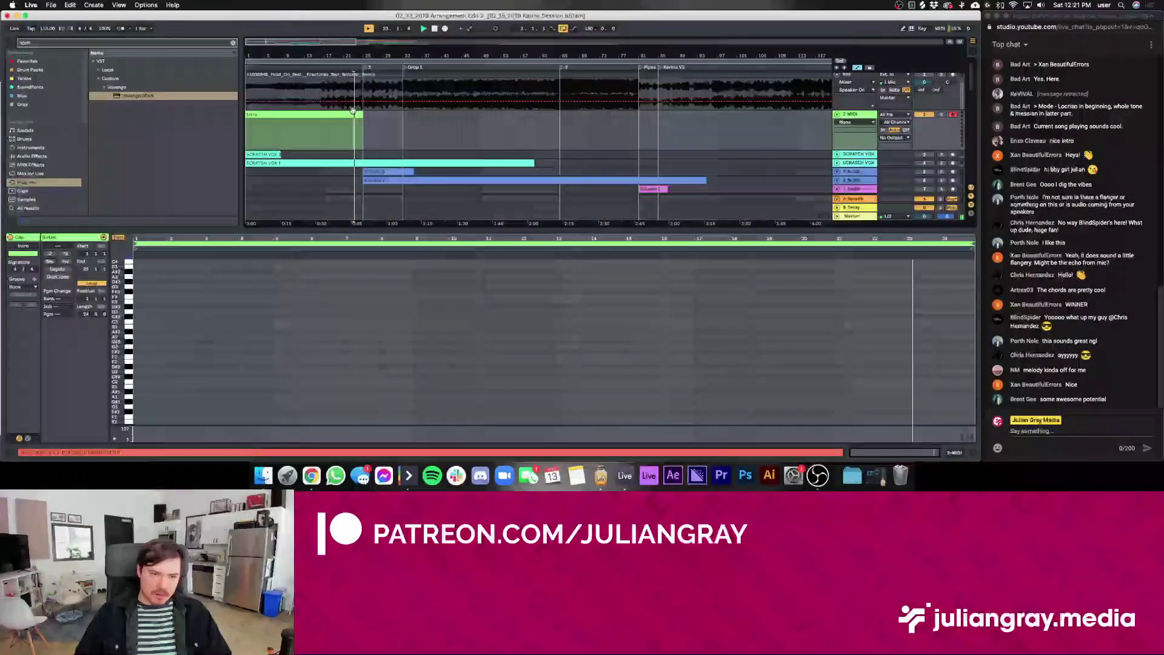
{"action": "left_click", "coordinate": [361, 114]}
{"action": "left_click", "coordinate": [363, 116]}
{"action": "left_click_drag", "start_coordinate": [360, 114], "coordinate": [403, 114]}
Add a second empty clip from bar 33 to bar 65 on the MIDI track and name it Drop
{"action": "key", "text": "super+d"}
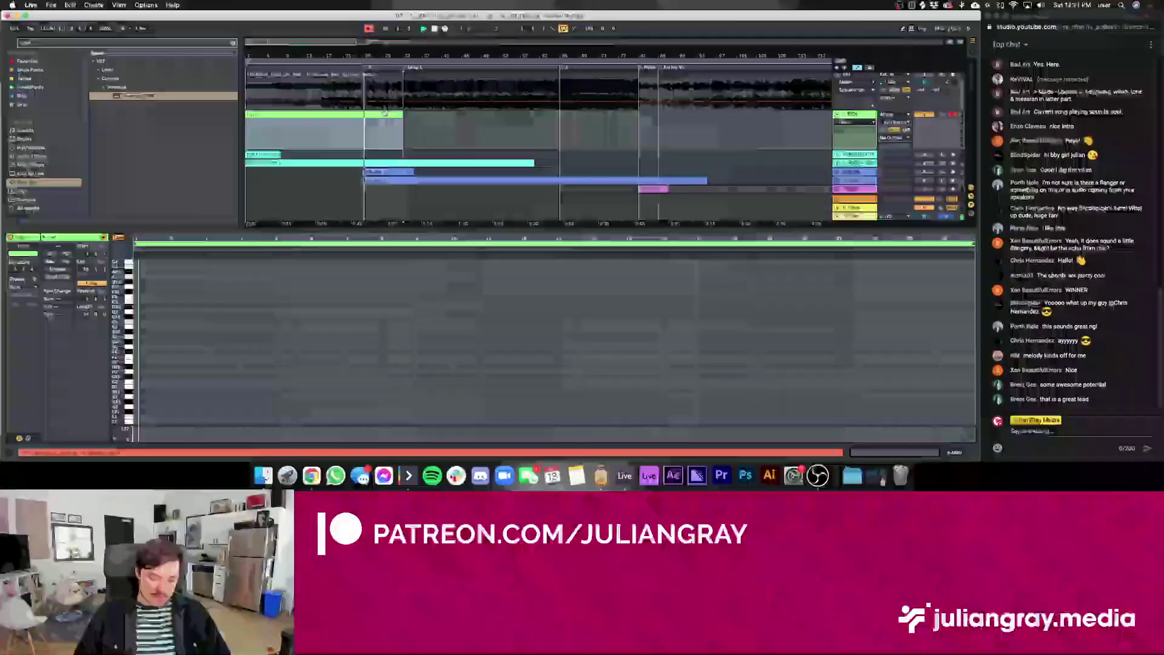
{"action": "right_click", "coordinate": [441, 114]}
{"action": "left_click", "coordinate": [465, 166]}
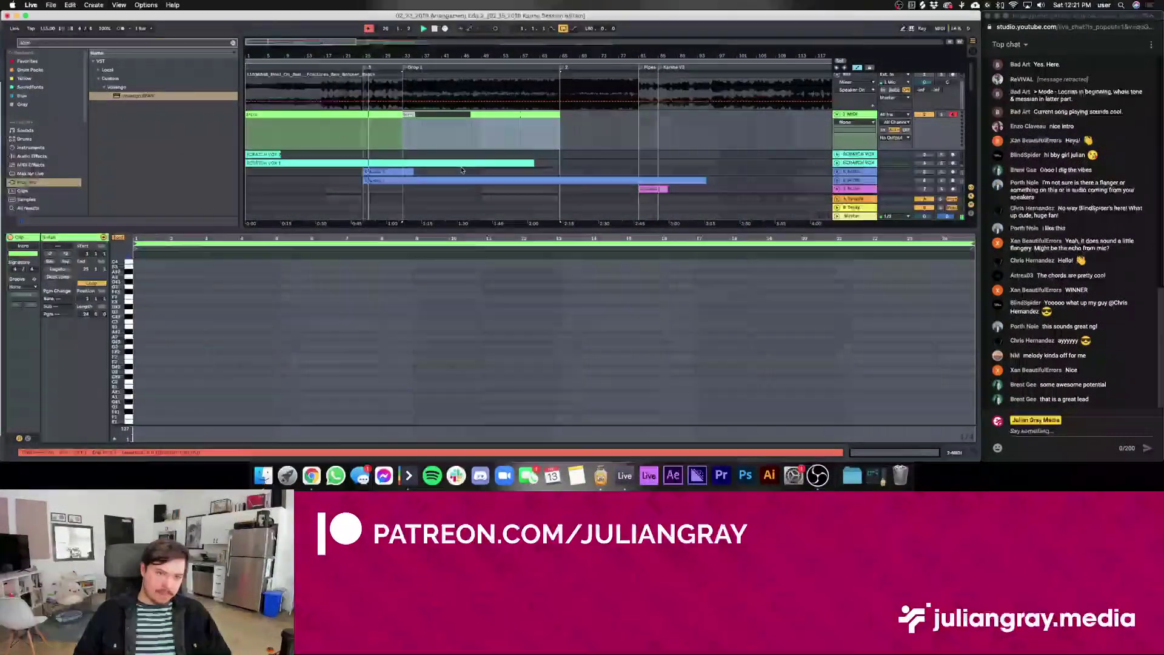
{"action": "type", "text": "Drop"}
{"action": "key", "text": "Return"}
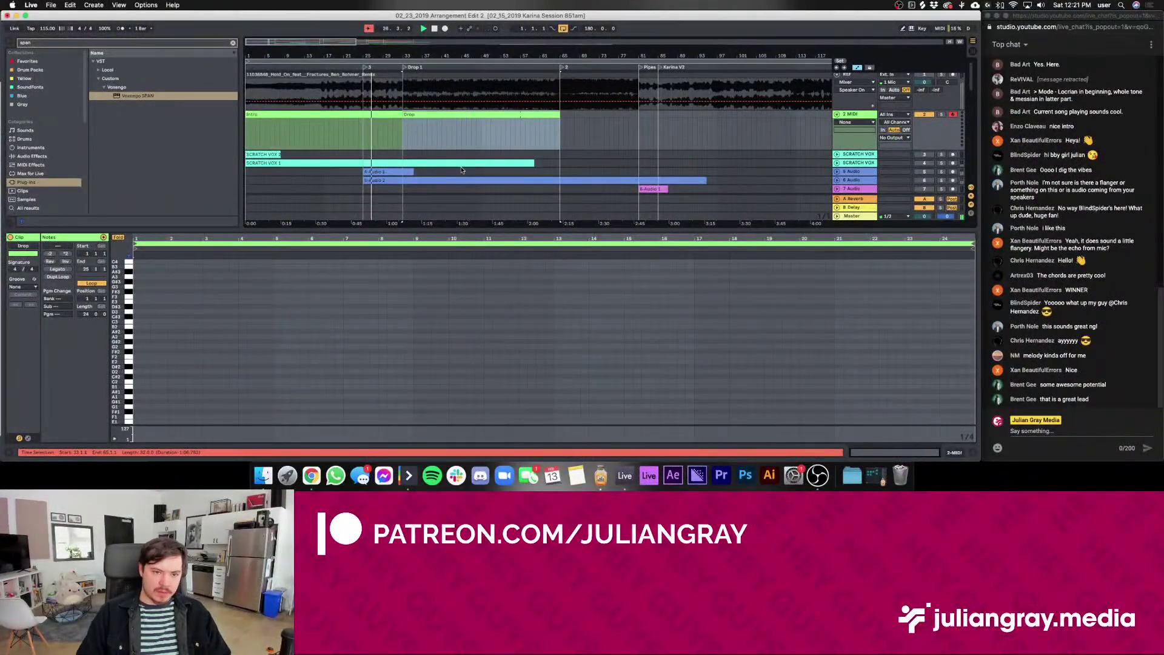
Recolour the Drop clip orange to set it apart from the Intro clip
{"action": "right_click", "coordinate": [504, 117]}
{"action": "left_click", "coordinate": [517, 264]}
{"action": "left_click", "coordinate": [514, 112]}
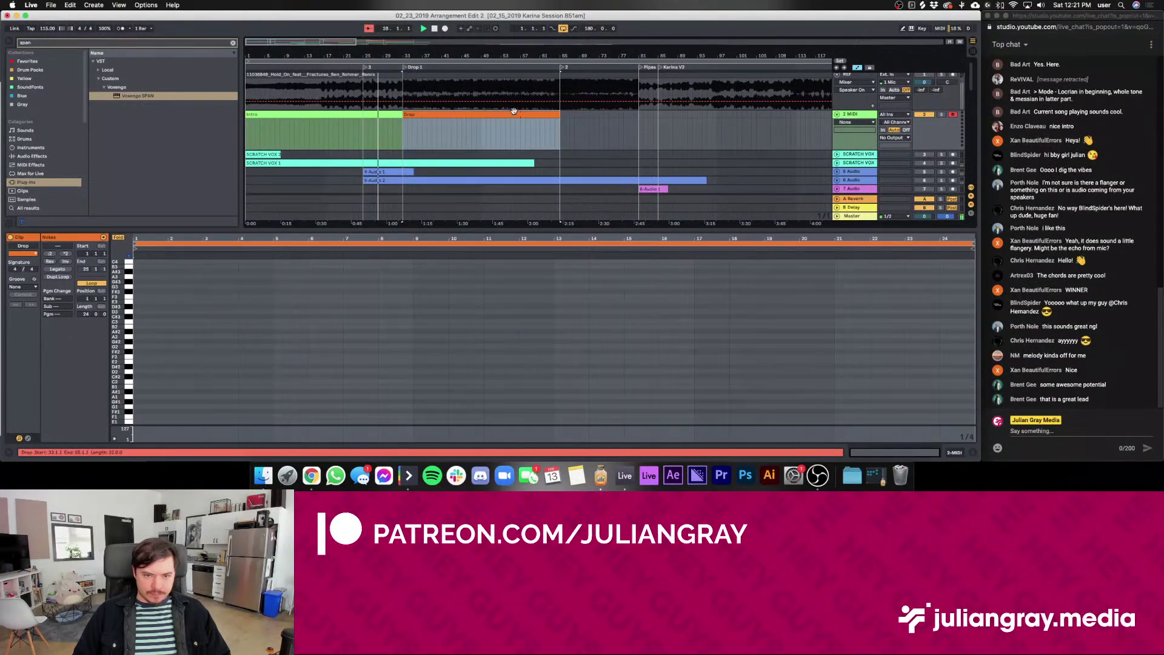
{"action": "left_click", "coordinate": [512, 134]}
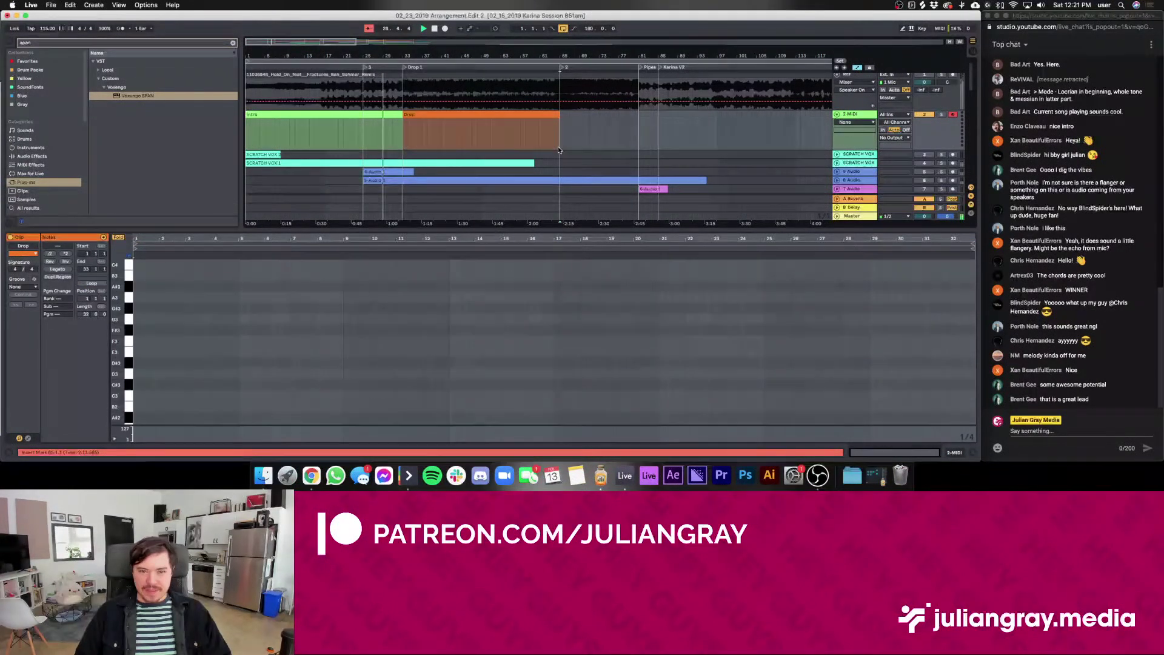
Play the end of the Drop section from bar 63 and check the Bass and drum tracks across the bar 65 transition
{"action": "scroll", "coordinate": [514, 135], "scroll_direction": "down", "scroll_amount": 2}
{"action": "scroll", "coordinate": [514, 136], "scroll_direction": "up", "scroll_amount": 3}
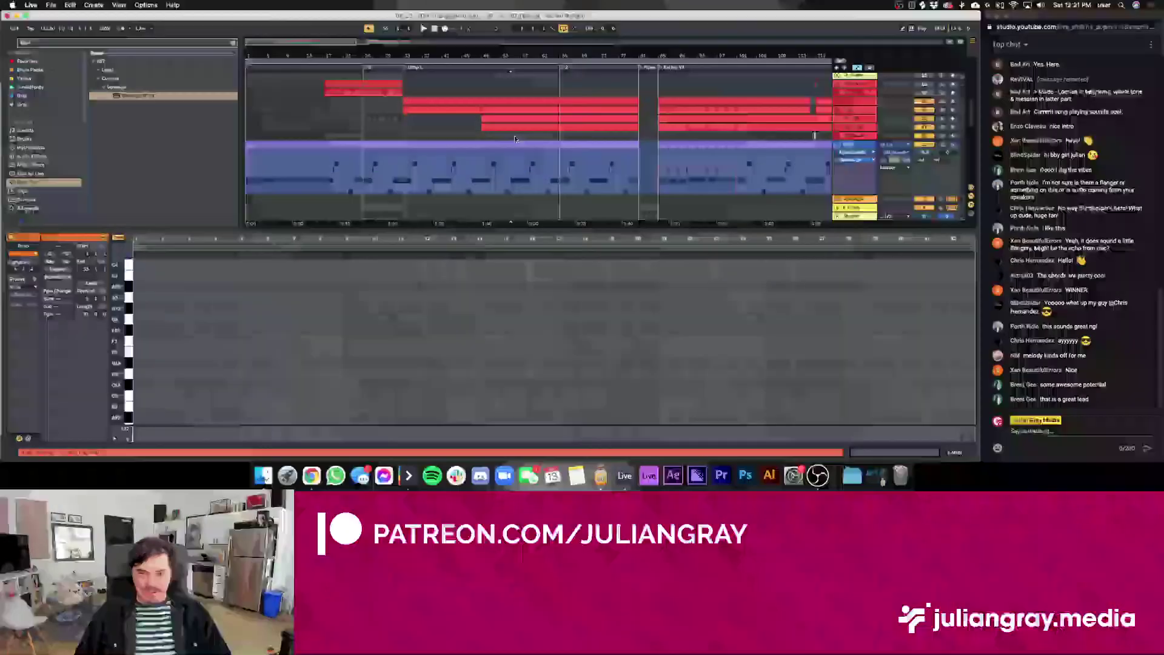
{"action": "key", "text": "space"}
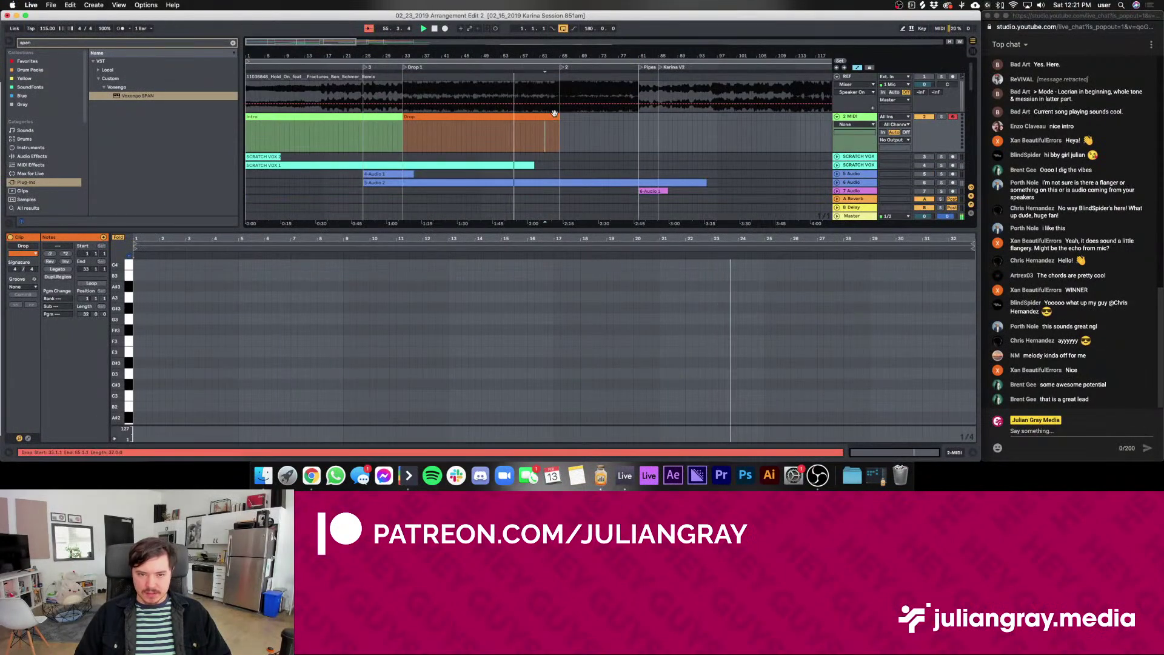
{"action": "left_click", "coordinate": [554, 114]}
{"action": "left_click", "coordinate": [553, 127]}
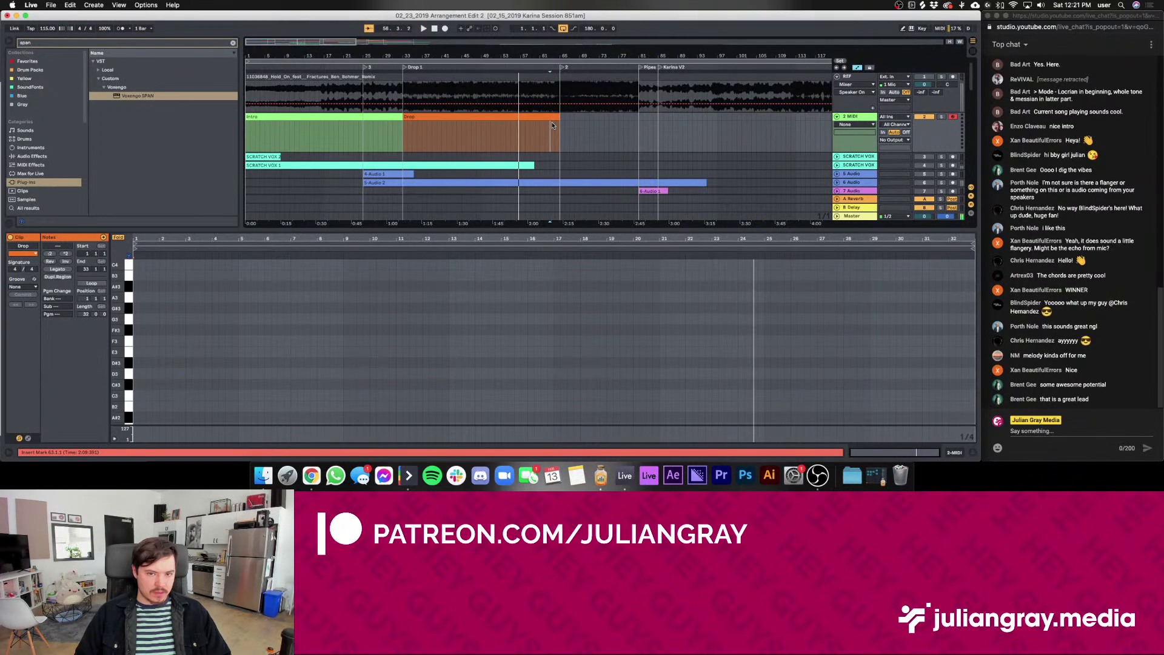
{"action": "scroll", "coordinate": [546, 134], "scroll_direction": "down", "scroll_amount": 5}
{"action": "scroll", "coordinate": [546, 134], "scroll_direction": "down", "scroll_amount": 5}
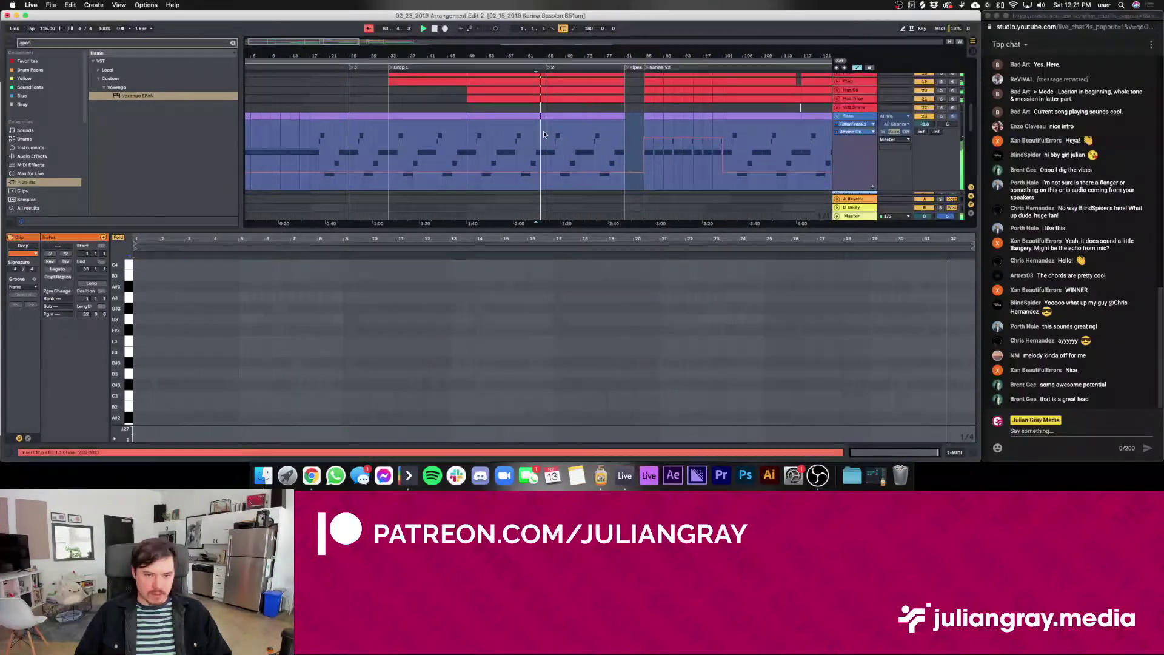
{"action": "scroll", "coordinate": [545, 131], "scroll_direction": "up", "scroll_amount": 10}
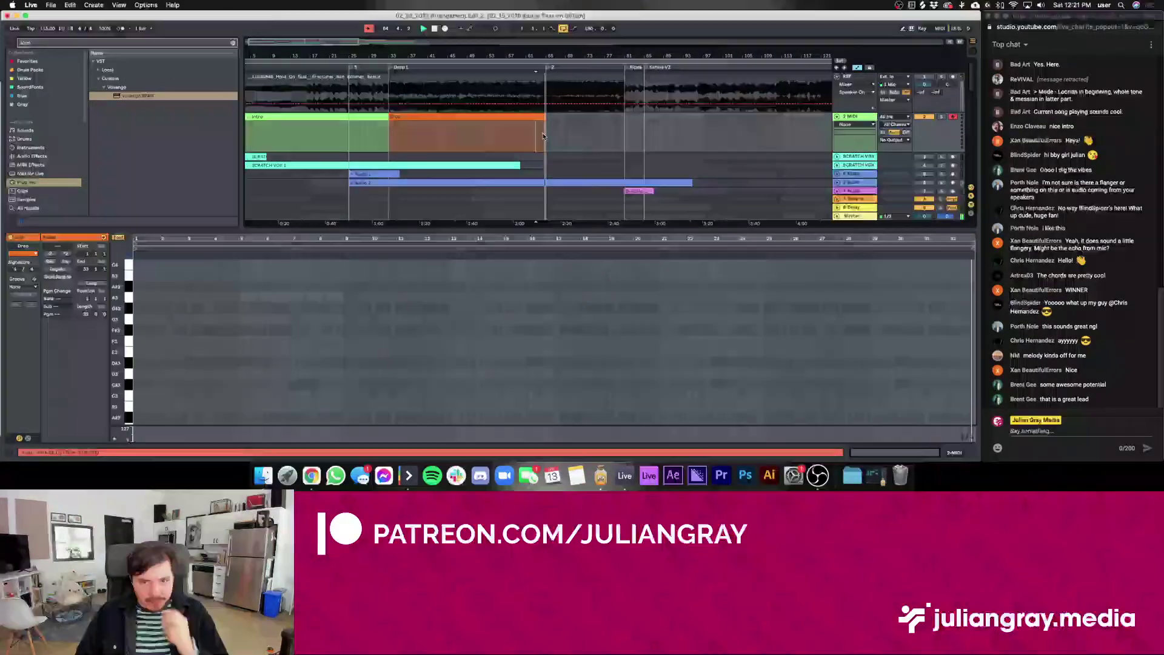
Duplicate the Drop clip directly after itself and shorten the copy to end at bar 81, at the Pipes marker
{"action": "left_click", "coordinate": [546, 117]}
{"action": "key", "text": "super+d"}
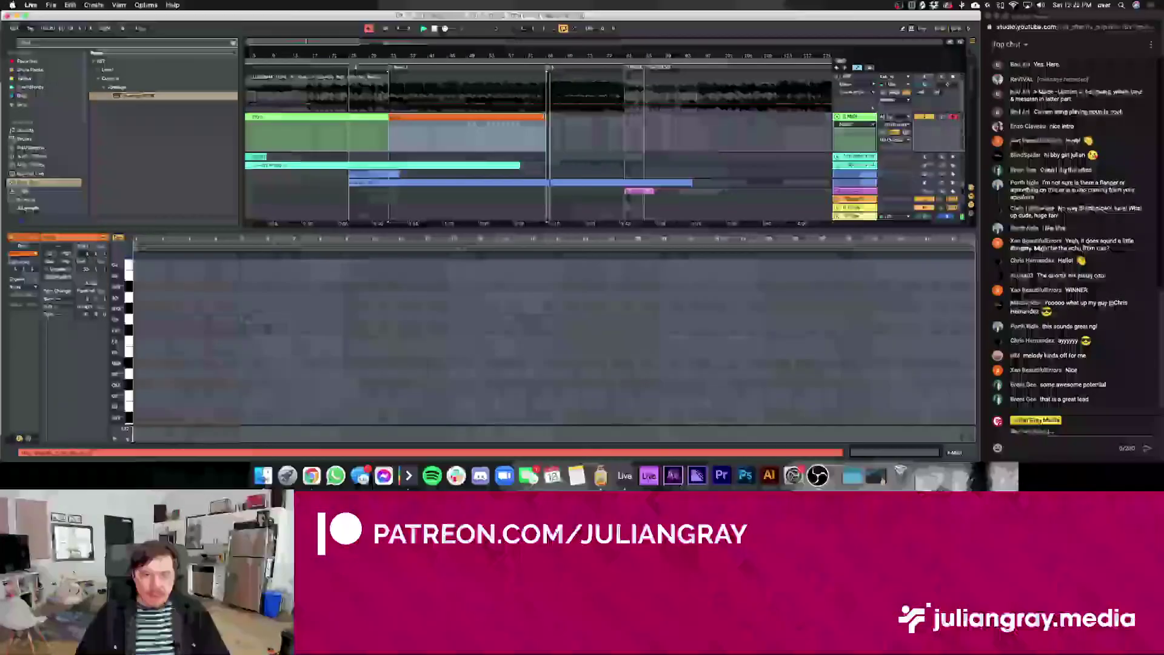
{"action": "left_click", "coordinate": [546, 125]}
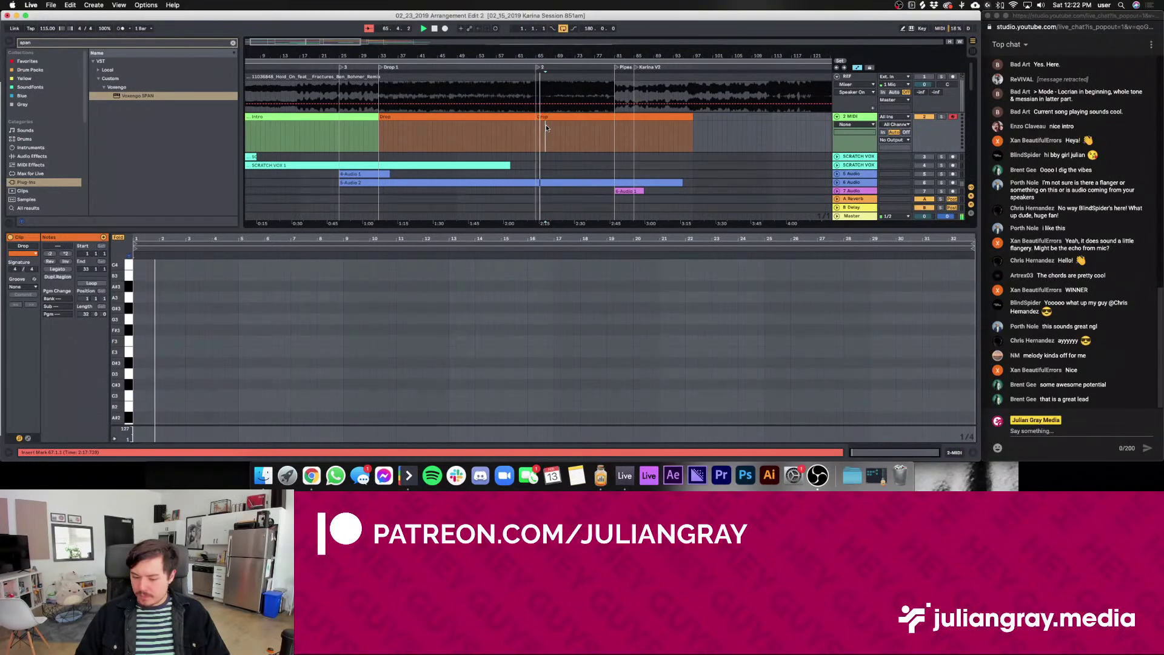
{"action": "left_click", "coordinate": [546, 124]}
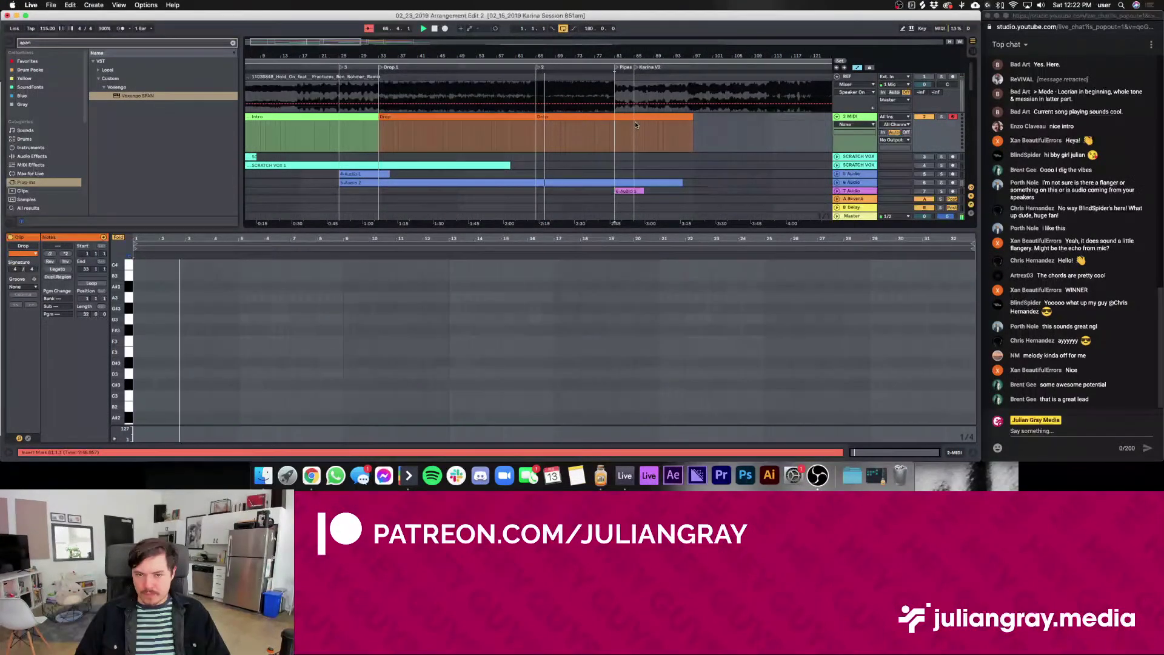
{"action": "left_click_drag", "start_coordinate": [690, 114], "coordinate": [616, 115]}
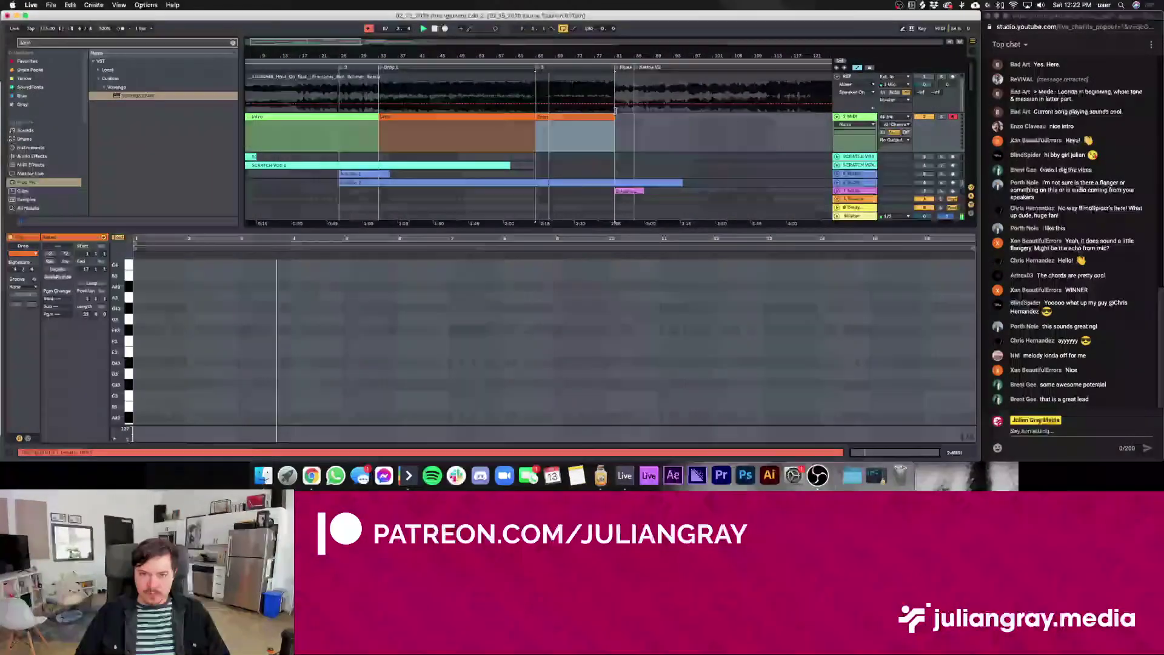
Unfold the KSHMR Cinematic Drums track among the lower tracks, solo it and play it from bar 65
{"action": "scroll", "coordinate": [616, 139], "scroll_direction": "down", "scroll_amount": 6}
{"action": "scroll", "coordinate": [616, 139], "scroll_direction": "down", "scroll_amount": 8}
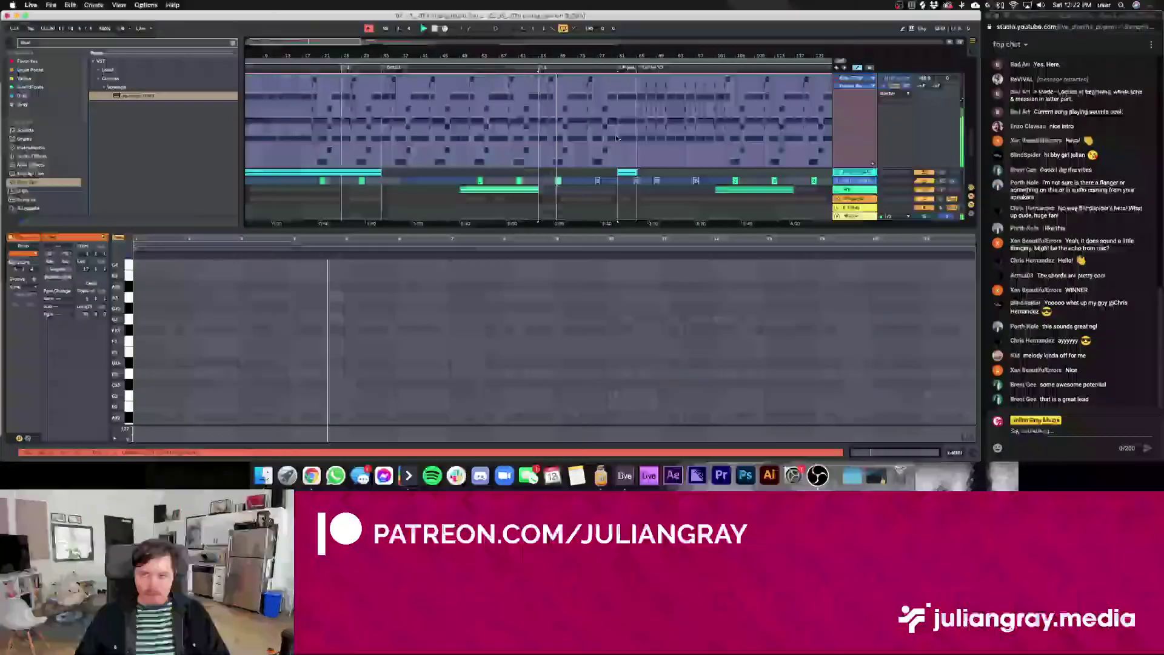
{"action": "scroll", "coordinate": [618, 134], "scroll_direction": "up", "scroll_amount": 4}
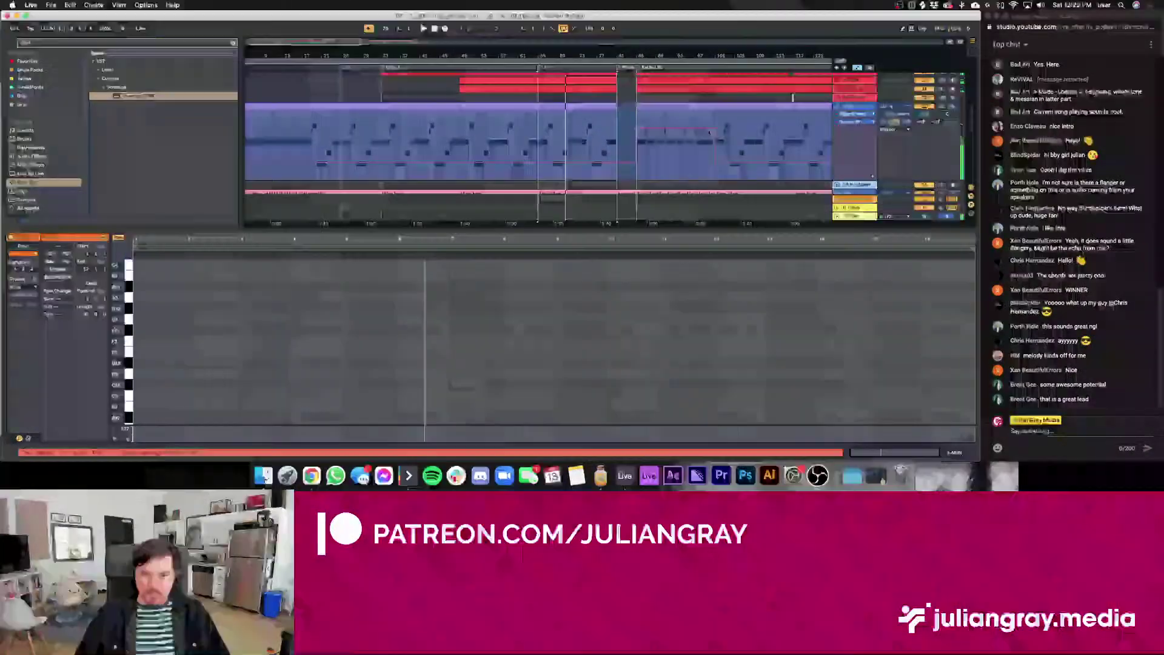
{"action": "scroll", "coordinate": [678, 132], "scroll_direction": "up", "scroll_amount": 6}
{"action": "scroll", "coordinate": [678, 133], "scroll_direction": "down", "scroll_amount": 10}
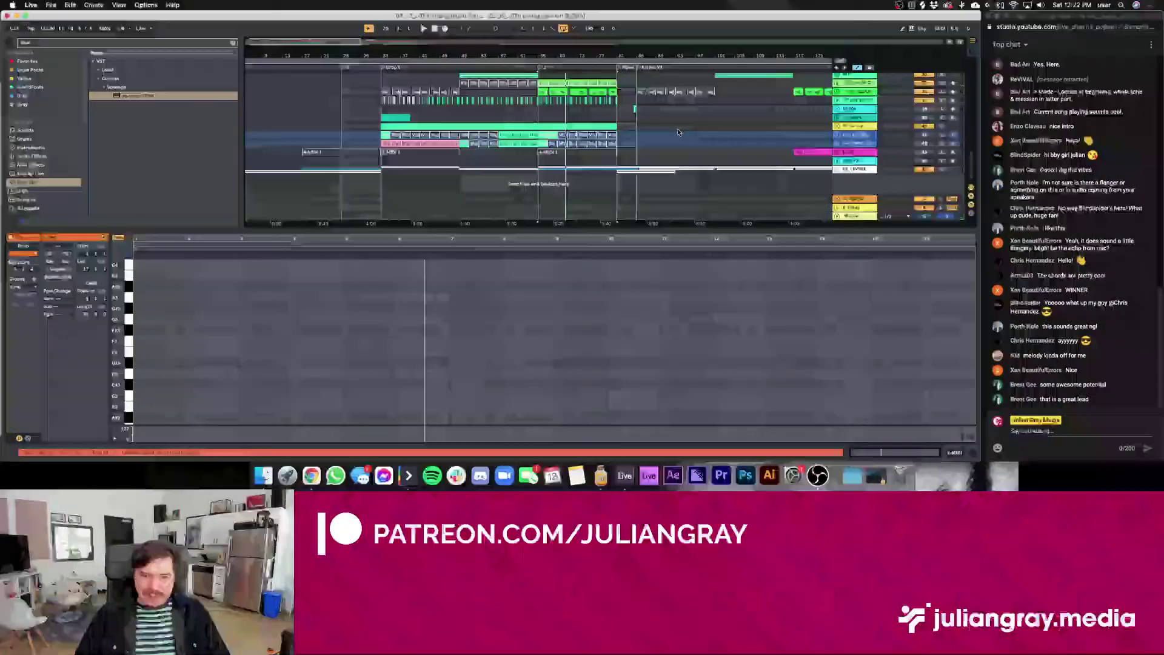
{"action": "left_click", "coordinate": [837, 113]}
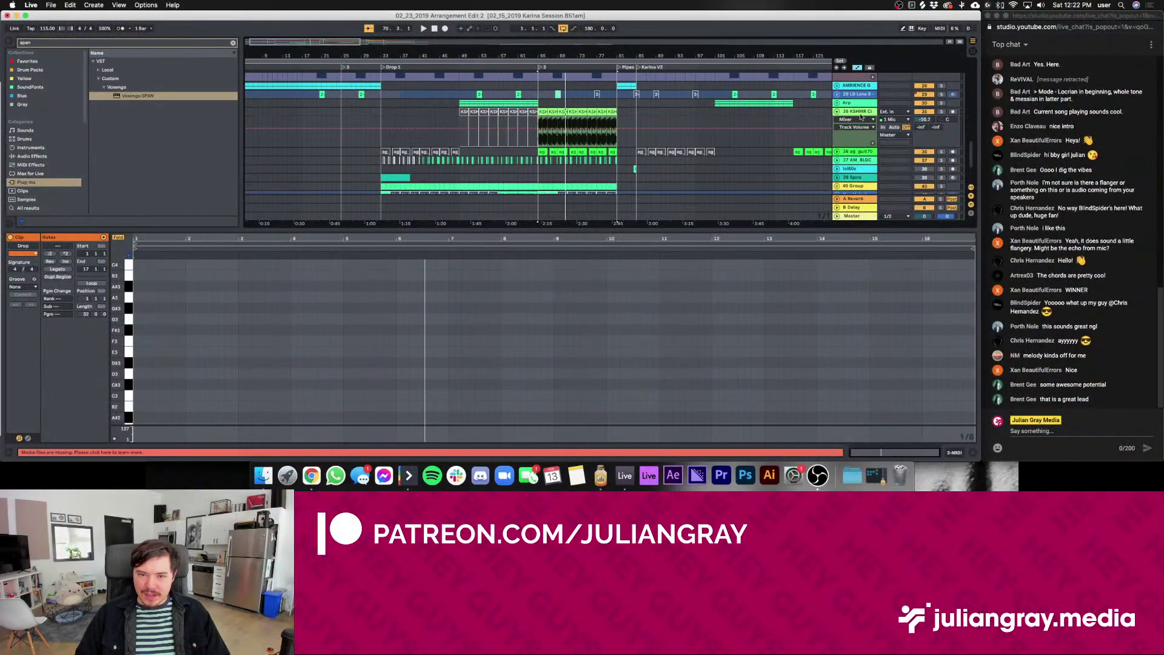
{"action": "left_click", "coordinate": [574, 124]}
{"action": "left_click", "coordinate": [972, 111]}
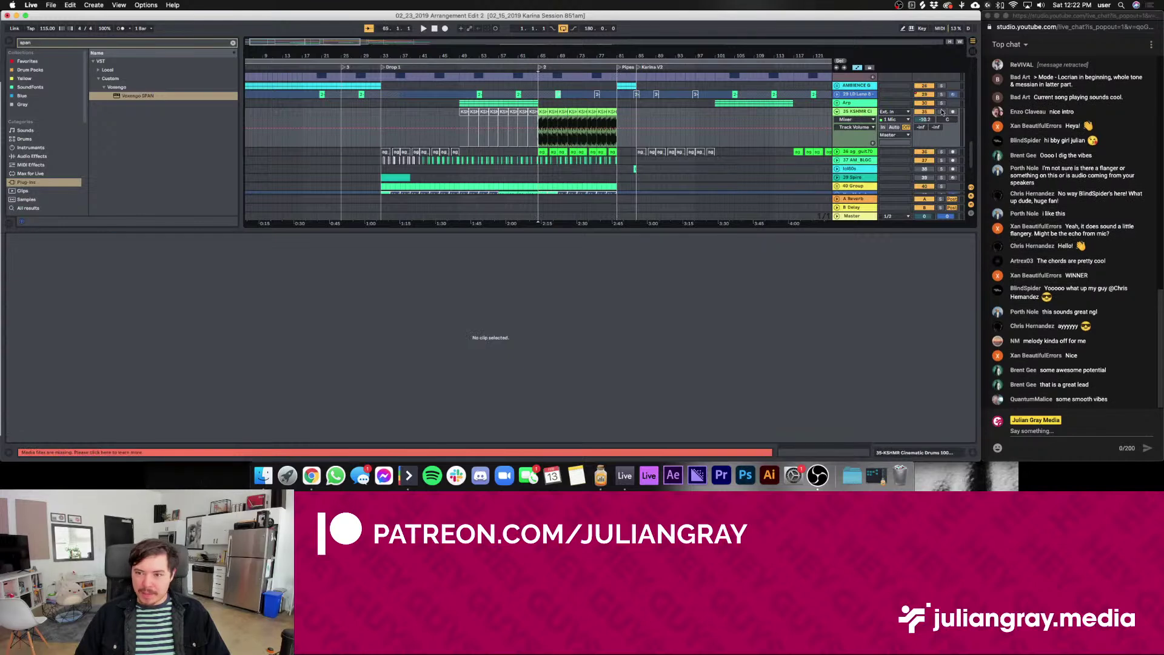
{"action": "left_click", "coordinate": [941, 113]}
{"action": "key", "text": "space"}
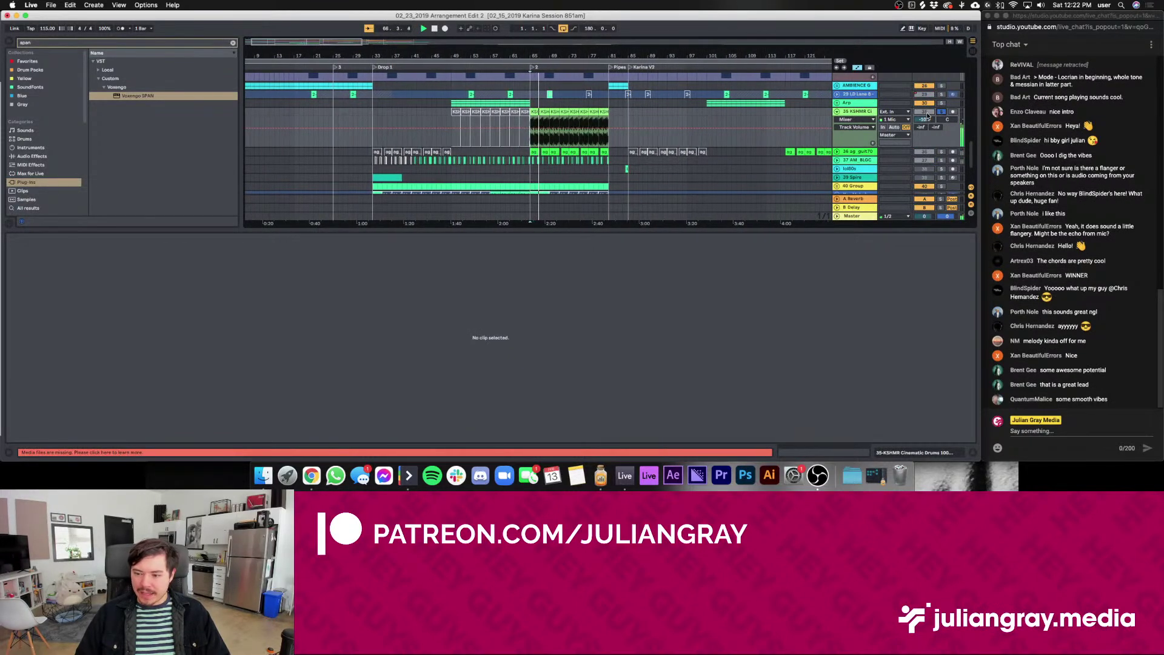
Compare the KSHMR drums in the full mix and soloed, and unfold the soloed AM_BLDC_BEAT track
{"action": "left_click", "coordinate": [924, 113]}
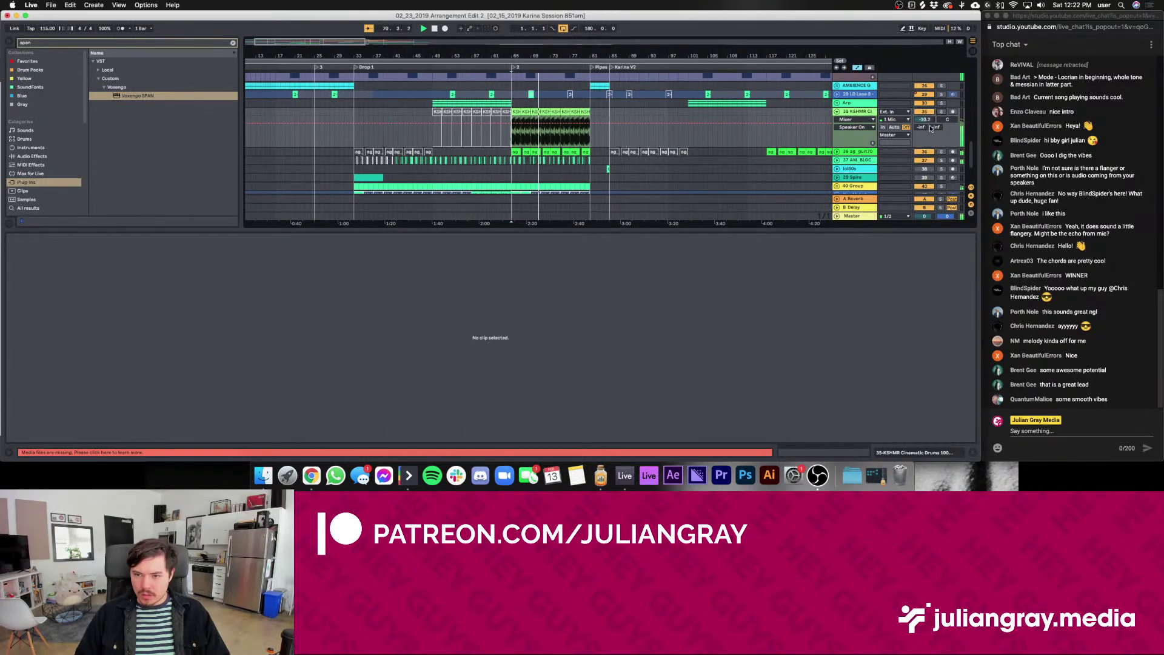
{"action": "left_click", "coordinate": [943, 111]}
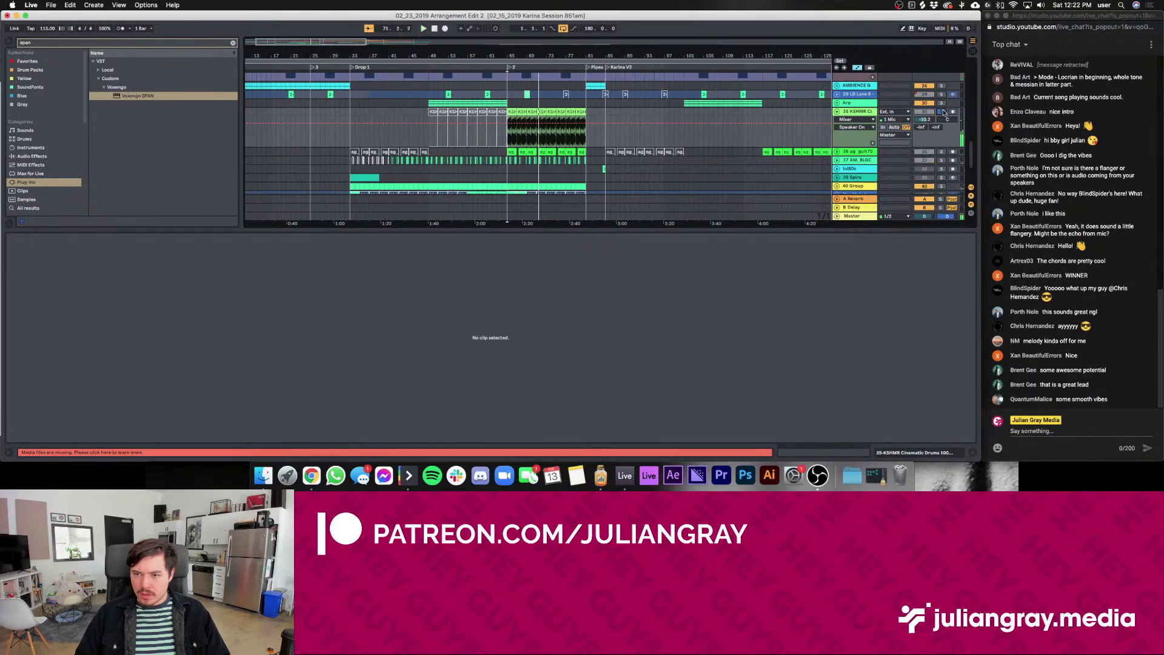
{"action": "scroll", "coordinate": [910, 108], "scroll_direction": "down", "scroll_amount": 3}
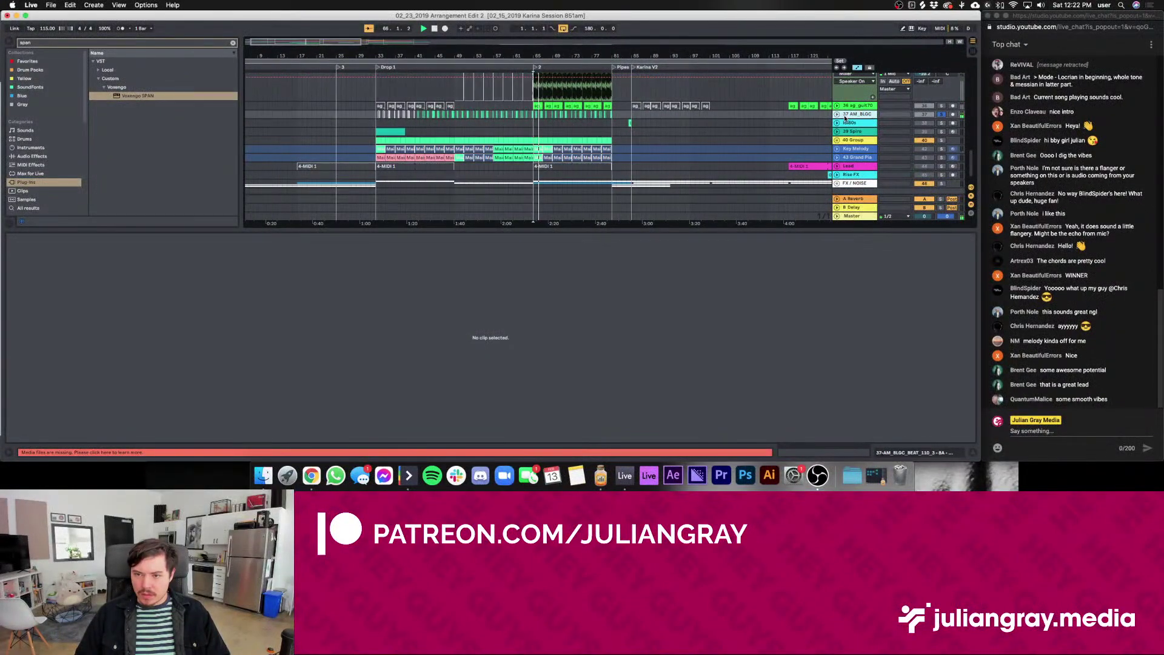
{"action": "left_click", "coordinate": [852, 115]}
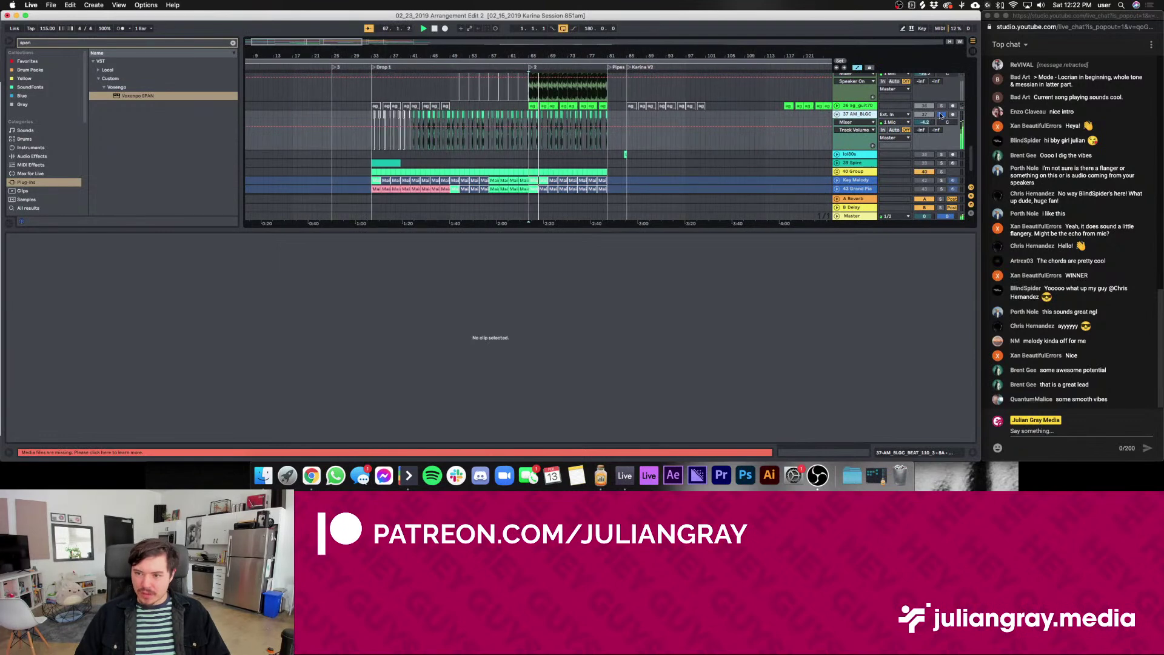
Unsolo the AM_BLDC_BEAT track and play the KSHMR Cinematic Drums in the full mix from bar 65
{"action": "left_click", "coordinate": [942, 115]}
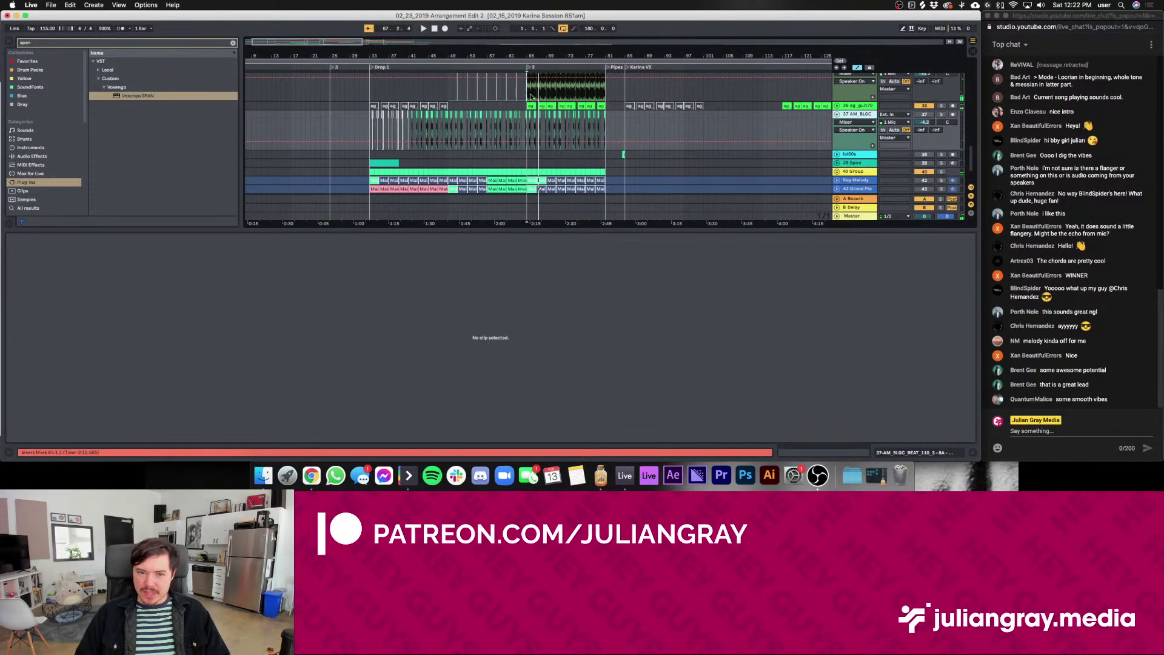
{"action": "left_click", "coordinate": [531, 95]}
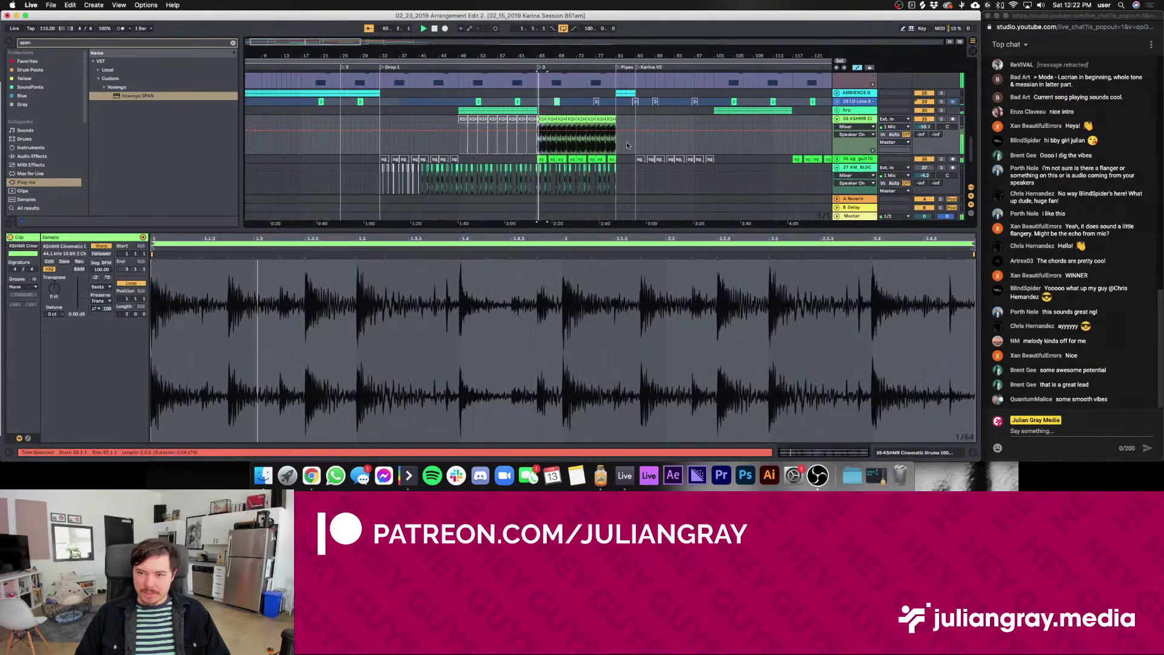
{"action": "scroll", "coordinate": [670, 145], "scroll_direction": "down", "scroll_amount": 2}
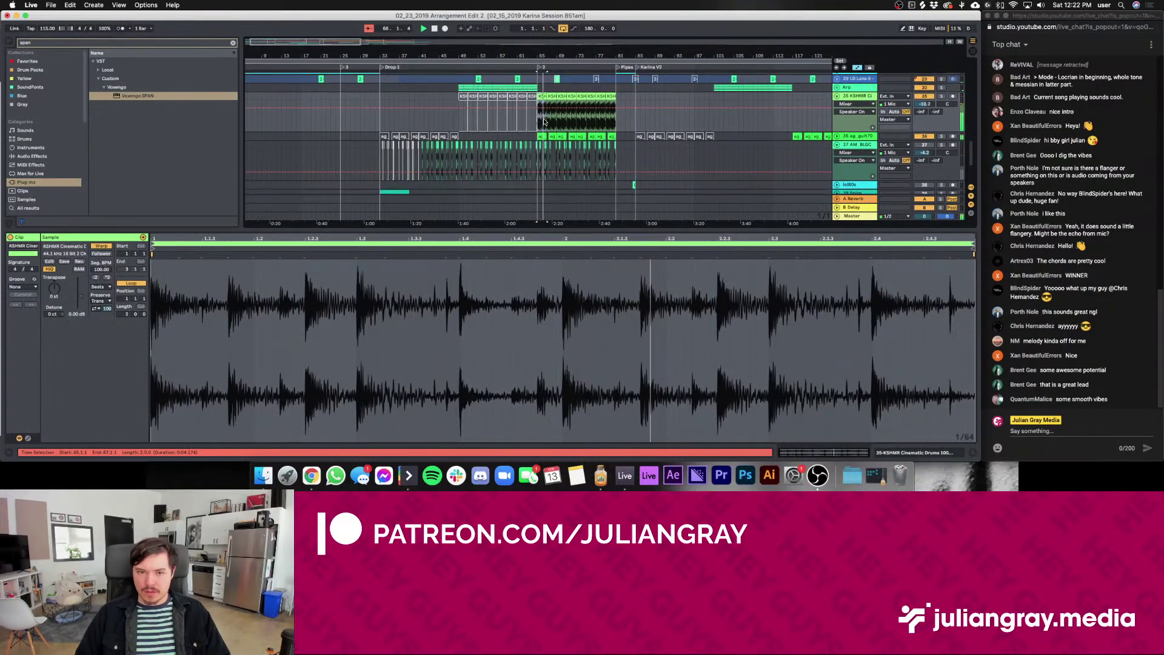
{"action": "scroll", "coordinate": [540, 129], "scroll_direction": "down", "scroll_amount": 2}
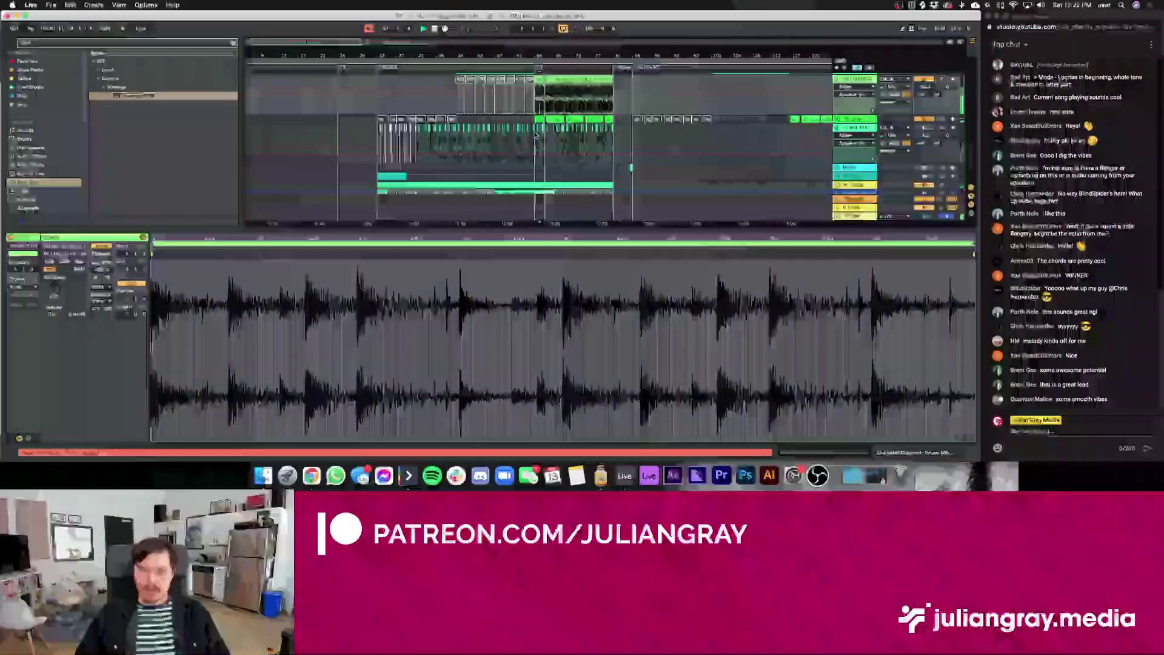
Audition the AM_BLDC_BEAT track soloed from bar 65 and from bar 53, and return to the full mix
{"action": "left_click", "coordinate": [535, 138]}
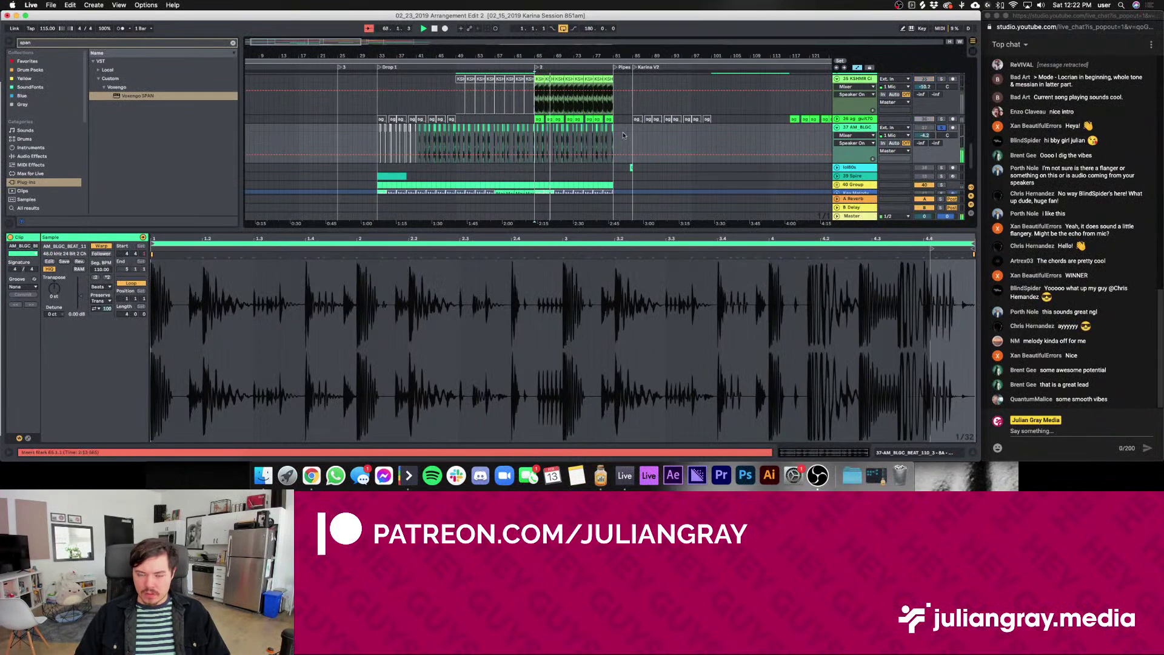
{"action": "left_click", "coordinate": [476, 135]}
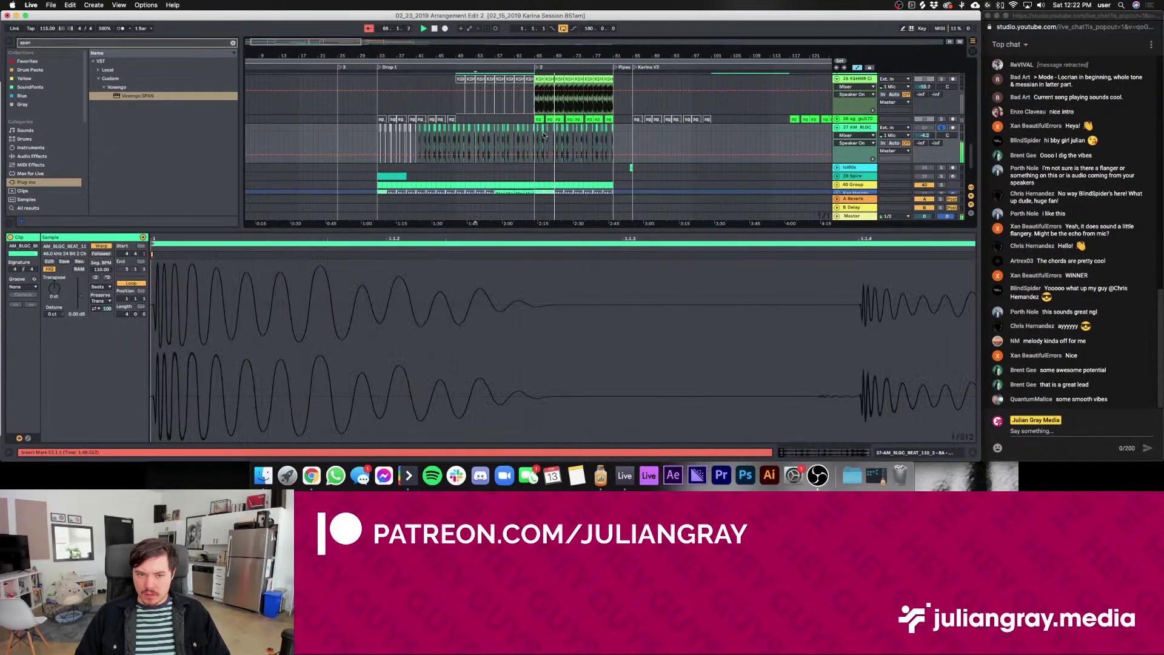
{"action": "key", "text": "space"}
{"action": "key", "text": "space"}
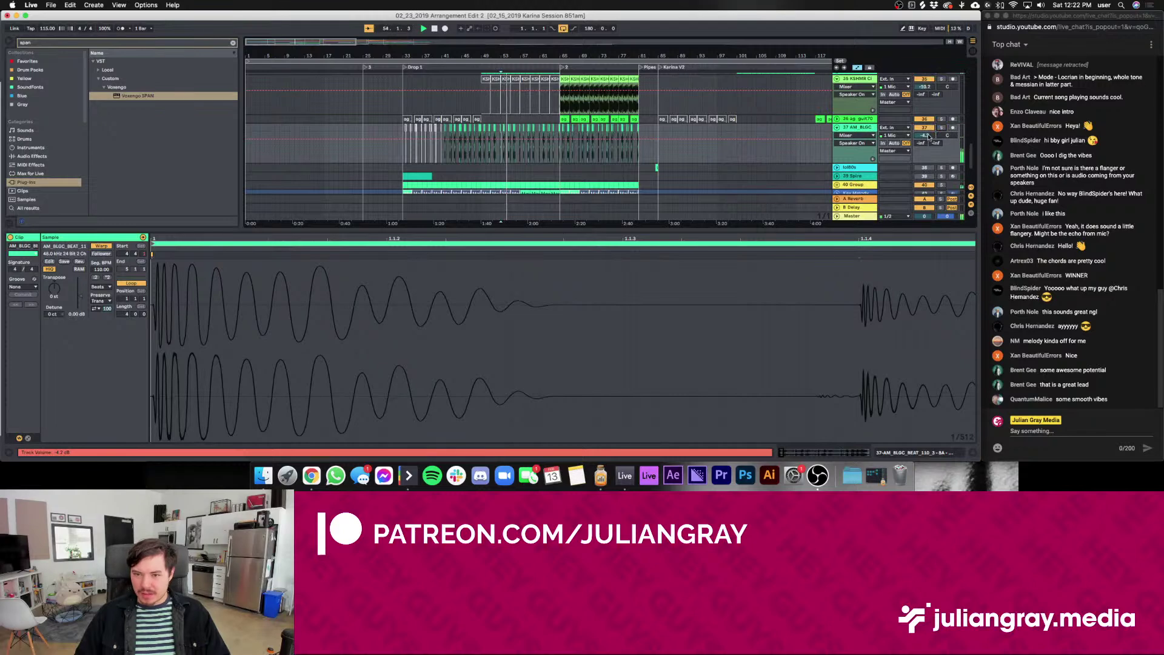
Display the AM_BLDC_BEAT track's device chain and restart playback of the section from bar 65
{"action": "left_click", "coordinate": [930, 452]}
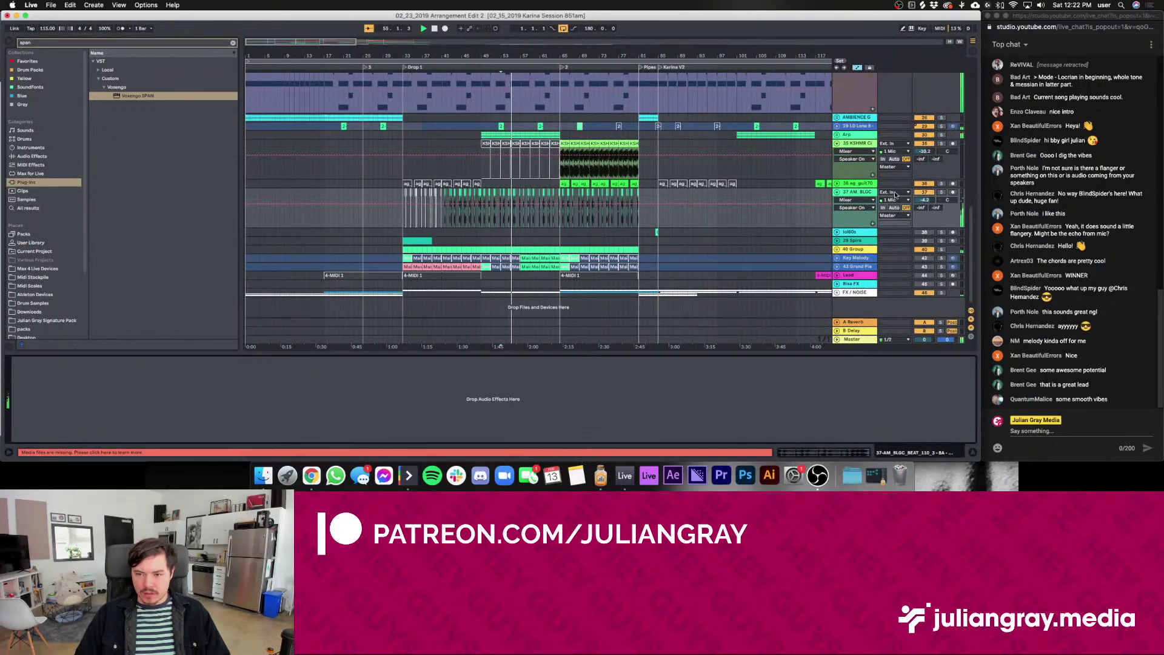
{"action": "left_click", "coordinate": [854, 184]}
{"action": "left_click", "coordinate": [858, 194]}
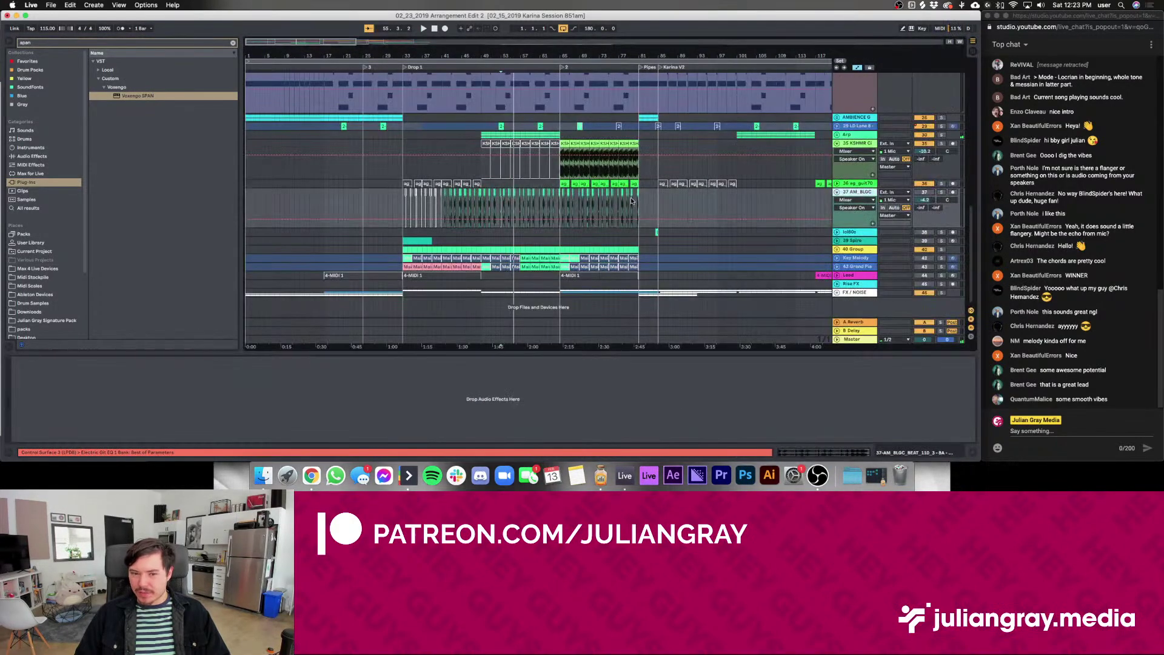
{"action": "key", "text": "space"}
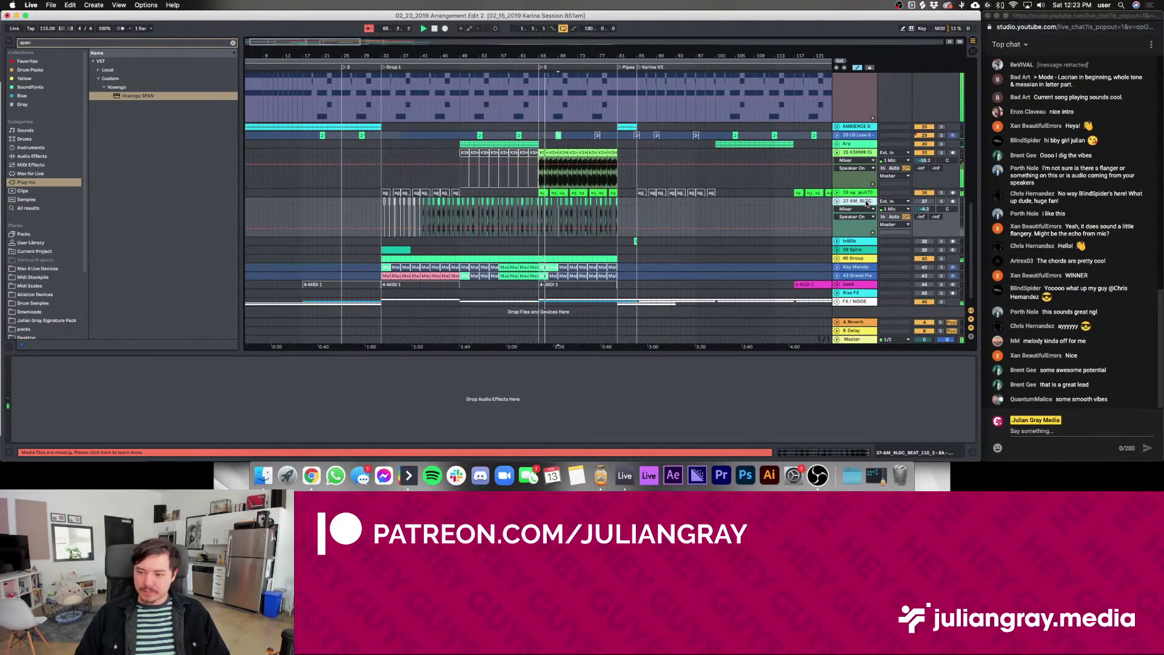
Check the Bass, Pad and lower tracks during playback and unfold the eg_guit70 guitar track
{"action": "scroll", "coordinate": [638, 170], "scroll_direction": "up", "scroll_amount": 7}
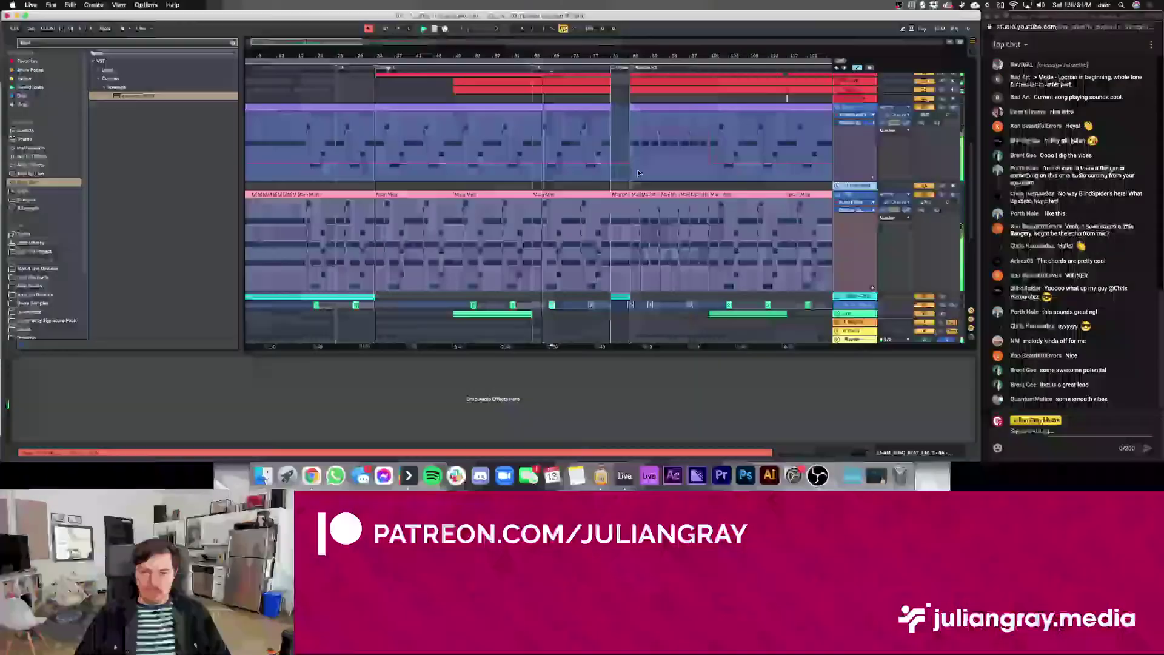
{"action": "scroll", "coordinate": [636, 176], "scroll_direction": "down", "scroll_amount": 5}
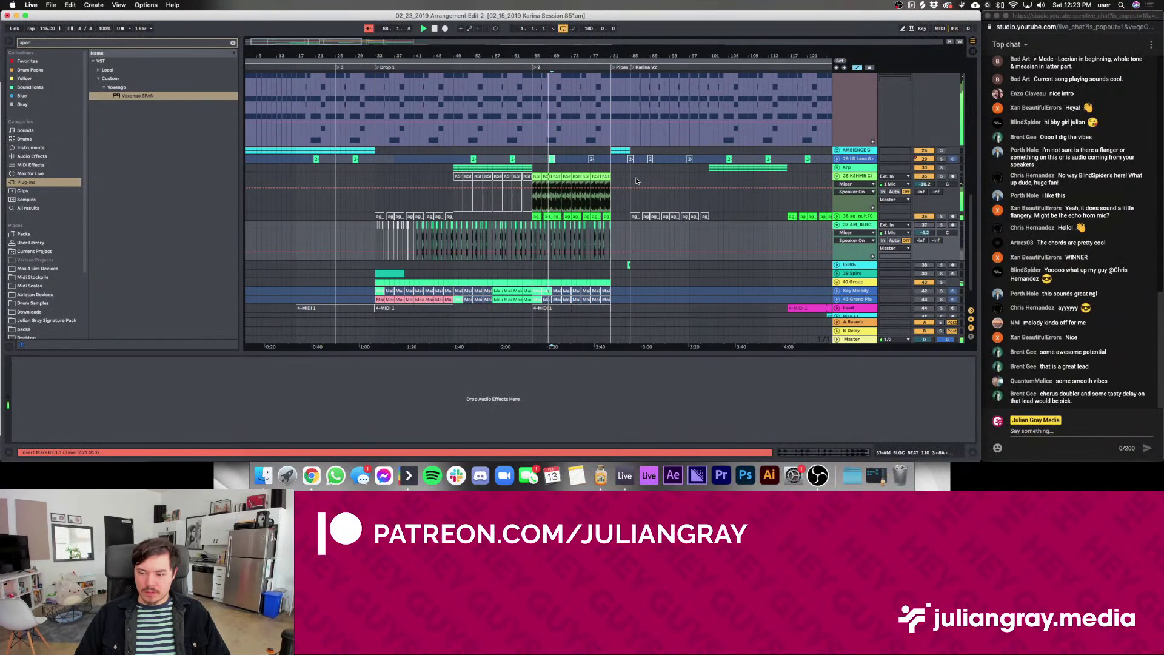
{"action": "scroll", "coordinate": [637, 180], "scroll_direction": "down", "scroll_amount": 2}
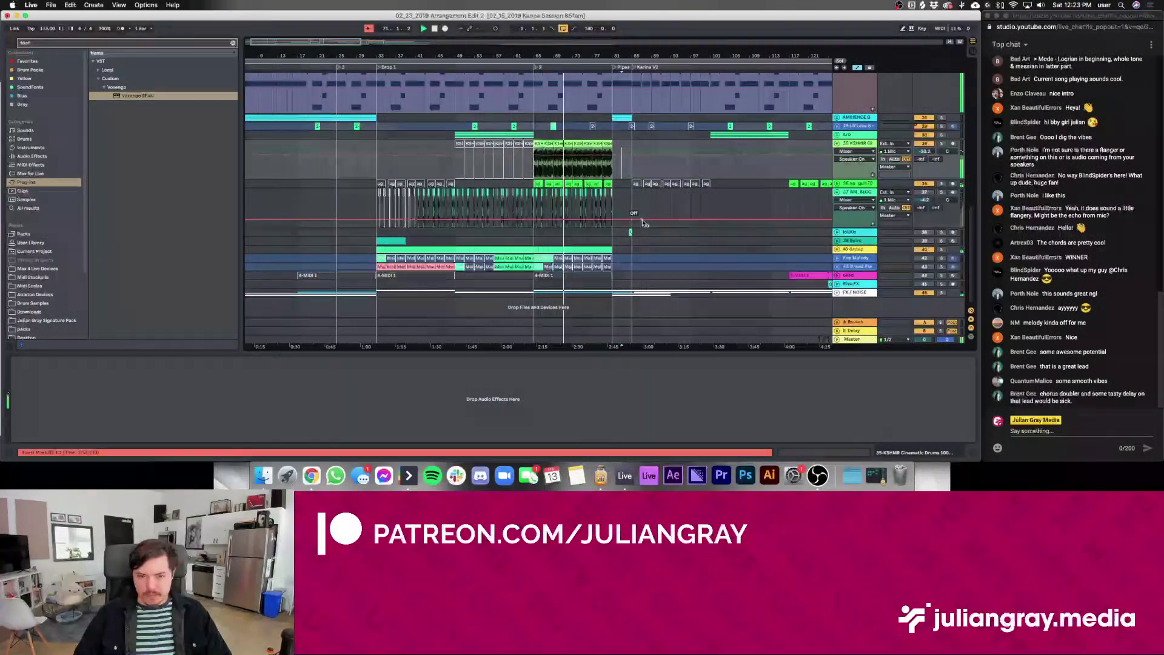
{"action": "scroll", "coordinate": [868, 202], "scroll_direction": "up", "scroll_amount": 2}
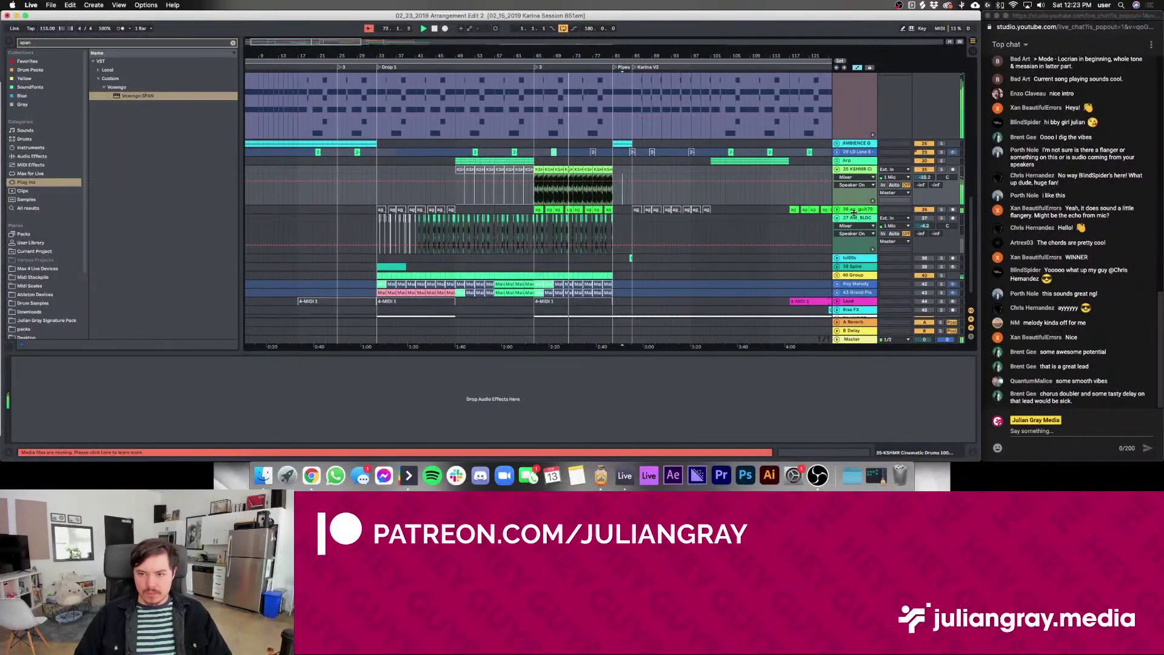
{"action": "left_click", "coordinate": [852, 211]}
{"action": "left_click", "coordinate": [850, 211]}
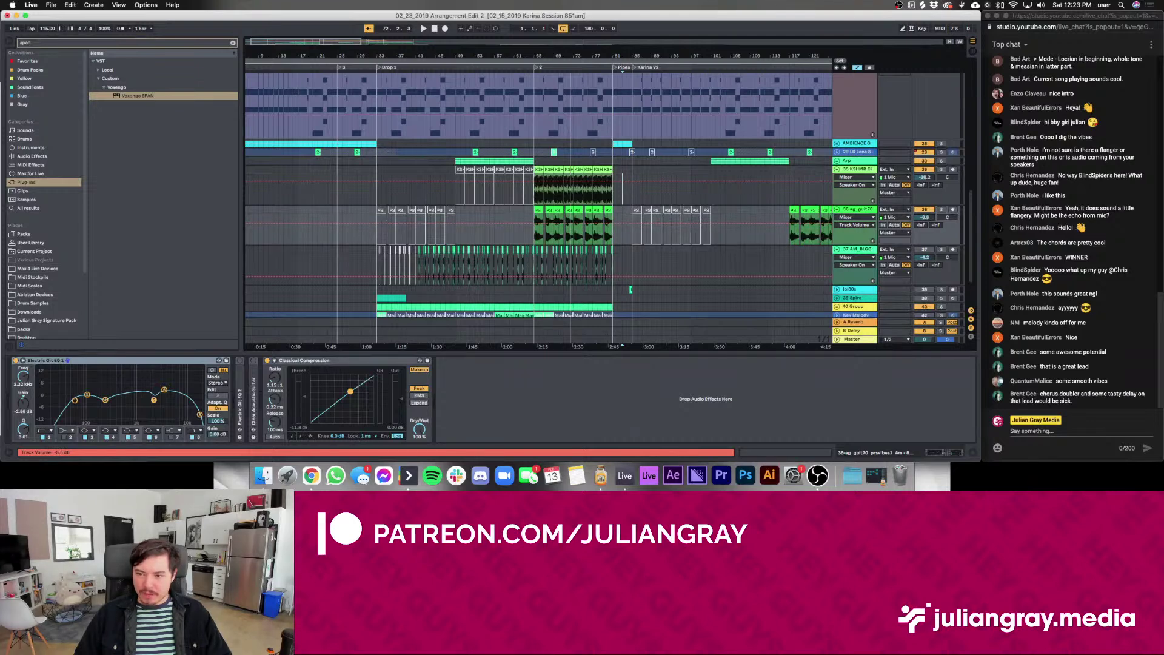
Replay the second Drop section from bar 65 and compare its Bass, guitar, drum and section-clip tracks
{"action": "scroll", "coordinate": [591, 177], "scroll_direction": "up", "scroll_amount": 10}
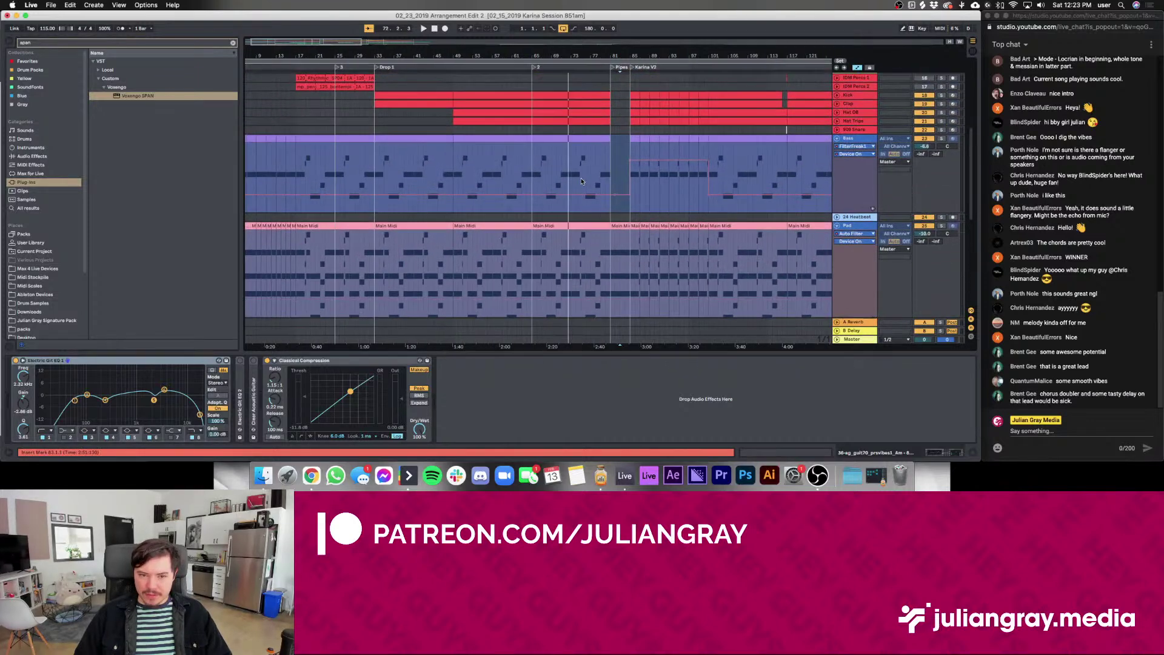
{"action": "left_click", "coordinate": [524, 162]}
{"action": "scroll", "coordinate": [533, 159], "scroll_direction": "up", "scroll_amount": 8}
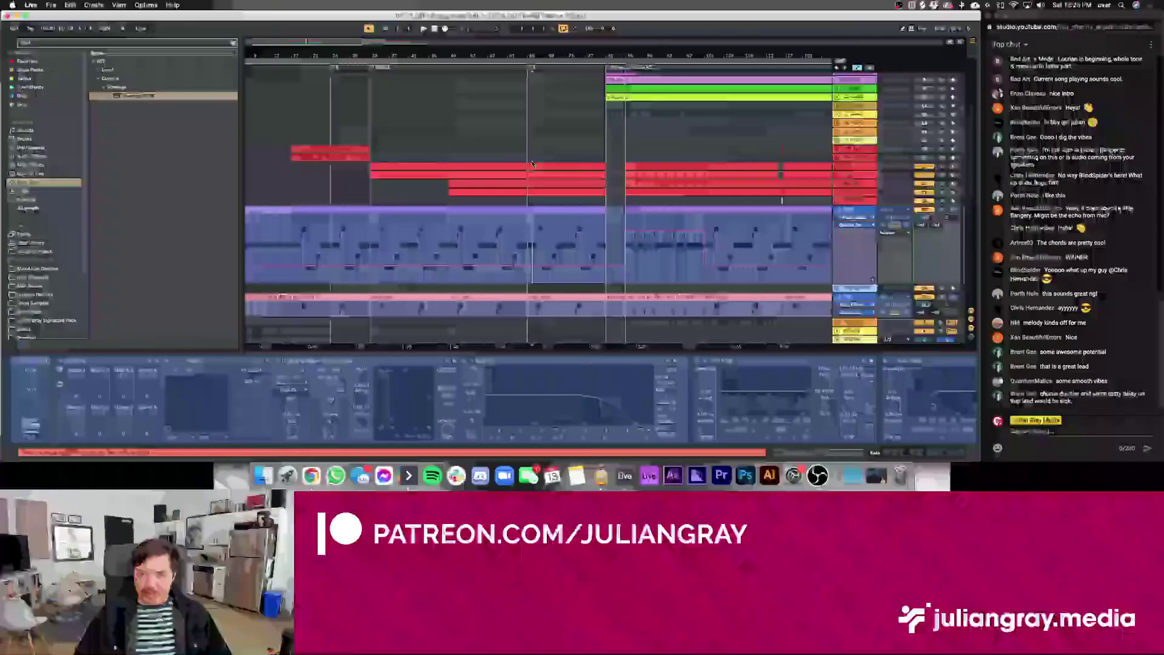
{"action": "scroll", "coordinate": [533, 161], "scroll_direction": "down", "scroll_amount": 10}
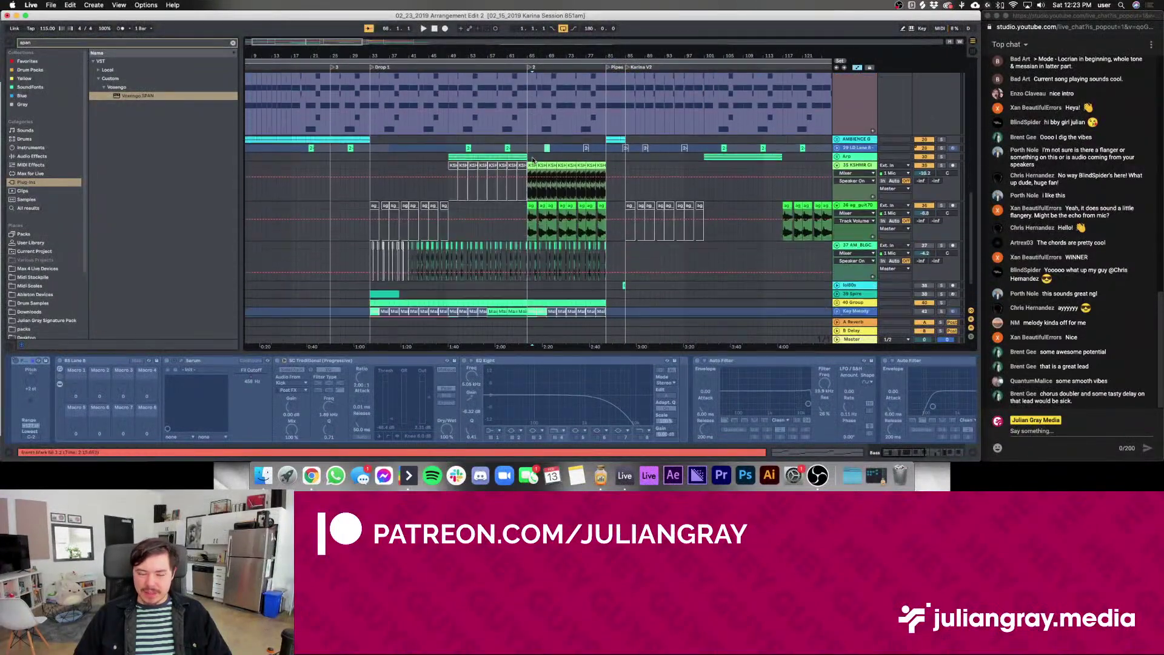
{"action": "left_click", "coordinate": [532, 161]}
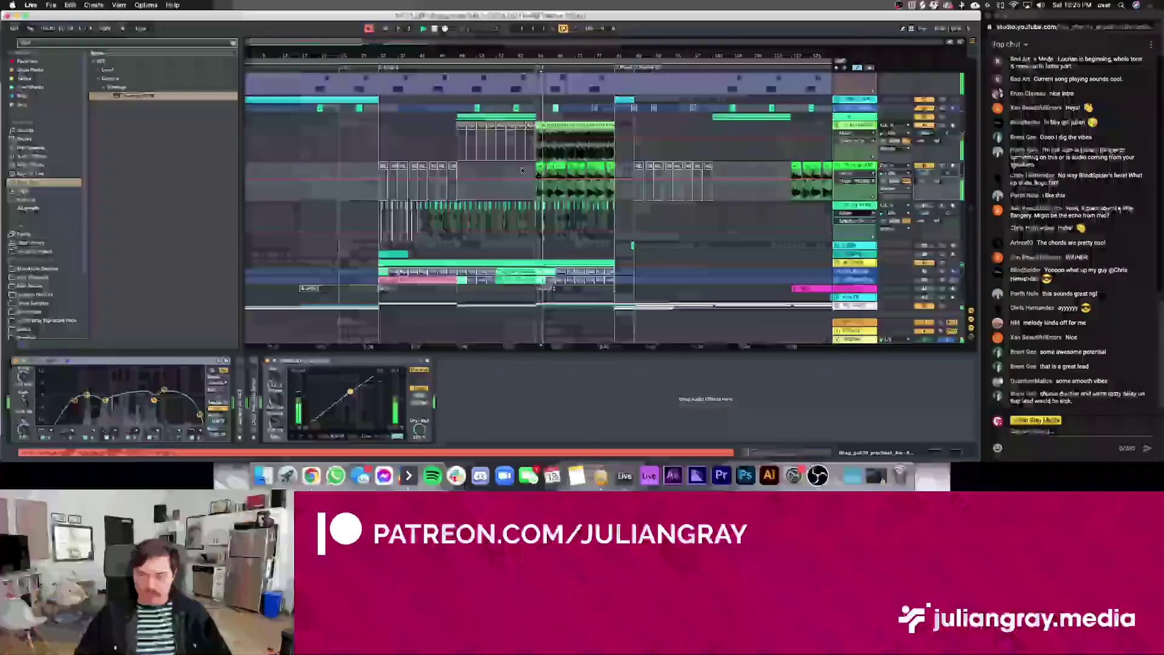
{"action": "scroll", "coordinate": [733, 252], "scroll_direction": "up", "scroll_amount": 10}
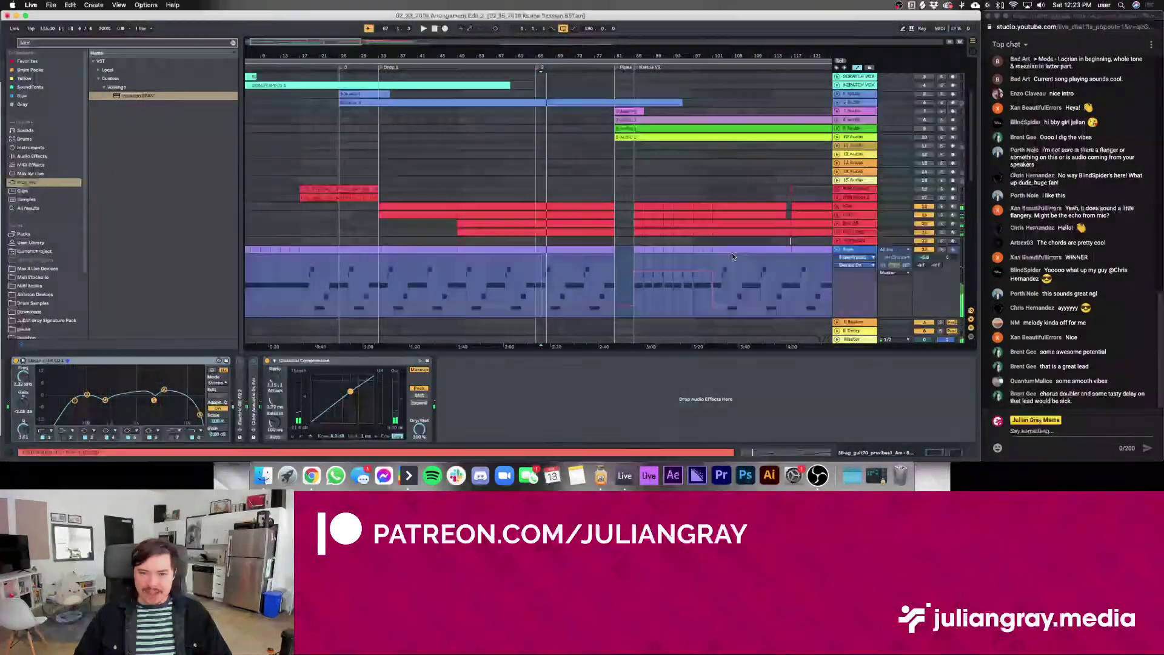
{"action": "scroll", "coordinate": [733, 257], "scroll_direction": "up", "scroll_amount": 1}
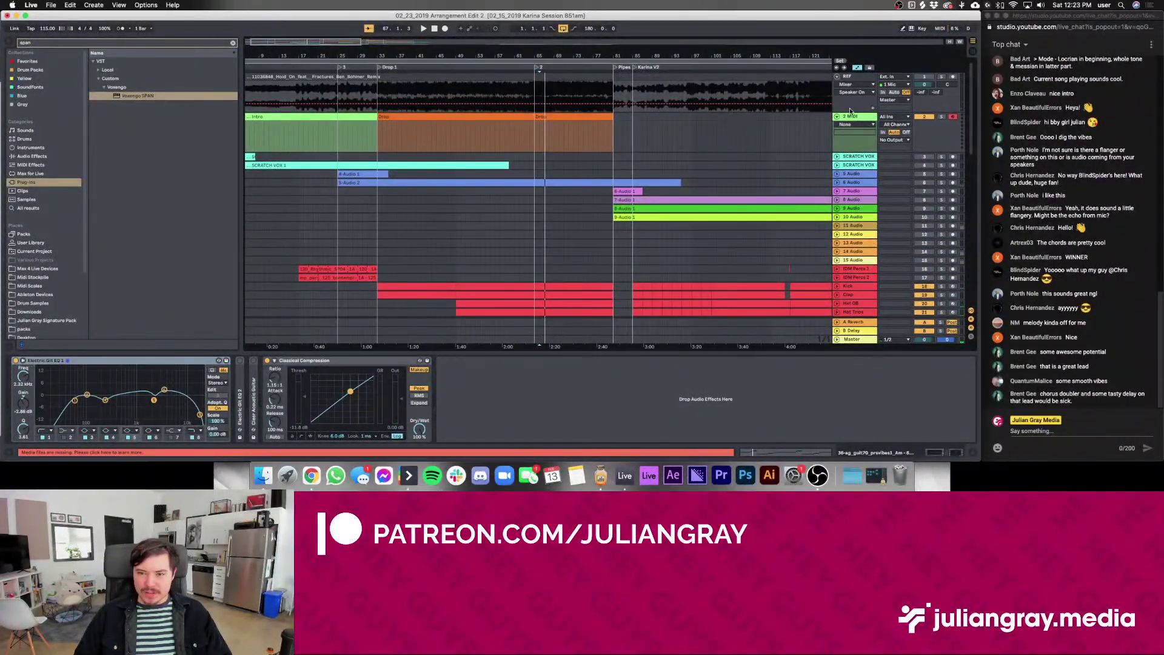
Play Drop 1 from about bar 38 and examine its drum, guitar and beat tracks
{"action": "scroll", "coordinate": [697, 157], "scroll_direction": "down", "scroll_amount": 14}
{"action": "left_click", "coordinate": [399, 118]}
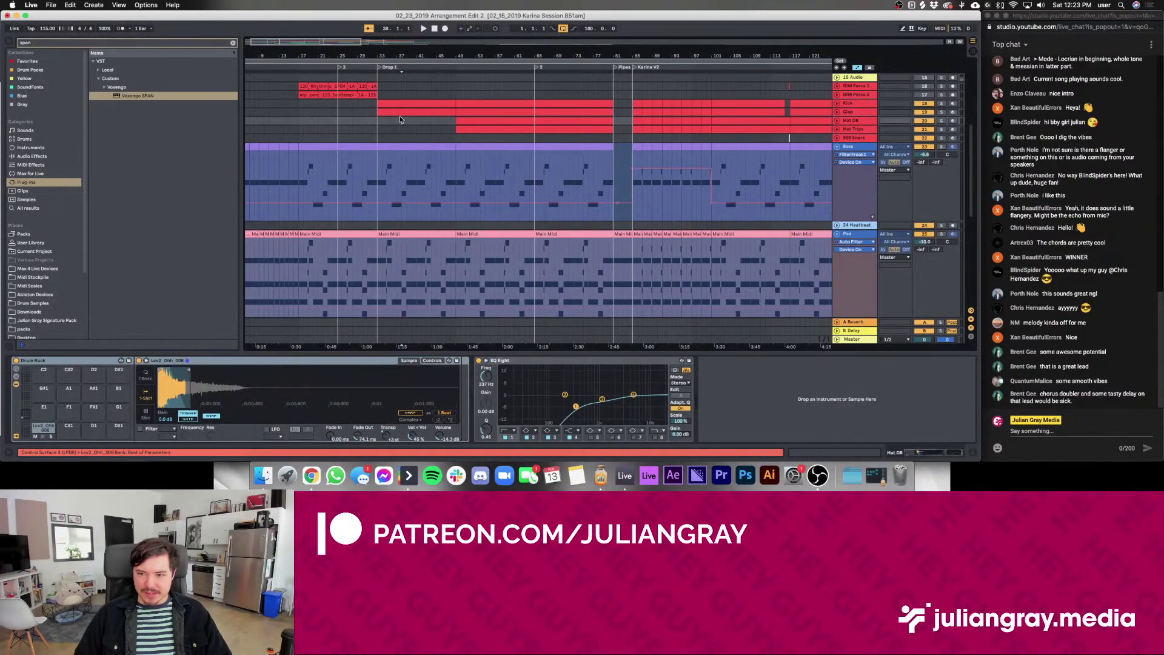
{"action": "left_click", "coordinate": [397, 135]}
{"action": "scroll", "coordinate": [397, 136], "scroll_direction": "down", "scroll_amount": 10}
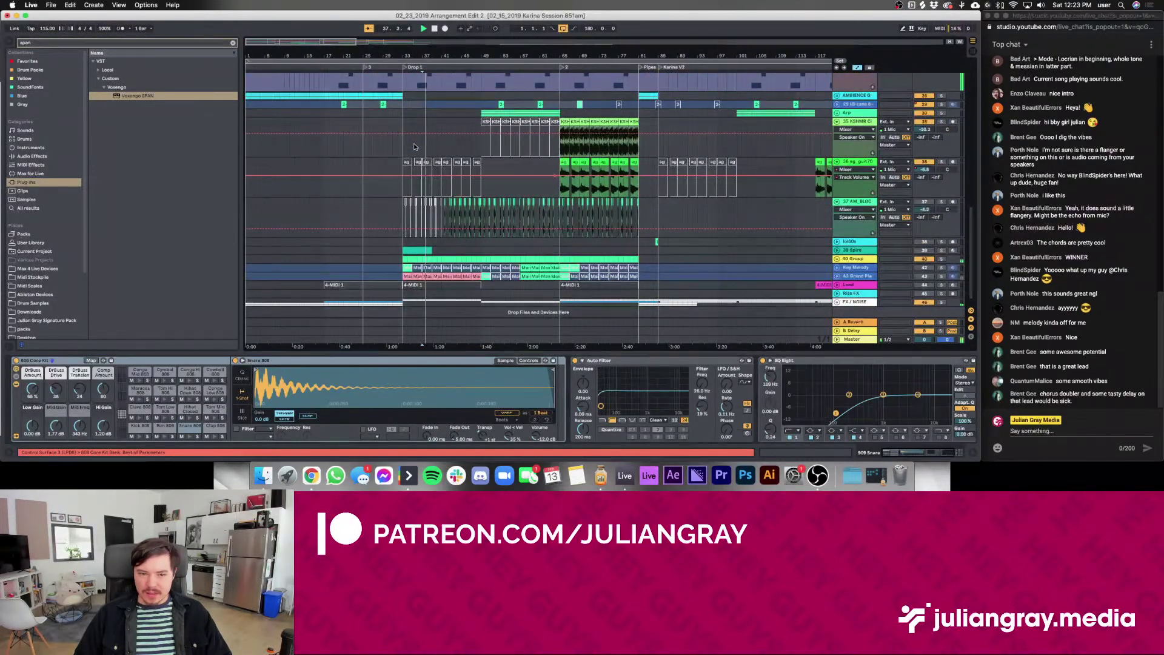
{"action": "scroll", "coordinate": [461, 170], "scroll_direction": "down", "scroll_amount": 1}
{"action": "left_click", "coordinate": [476, 186]}
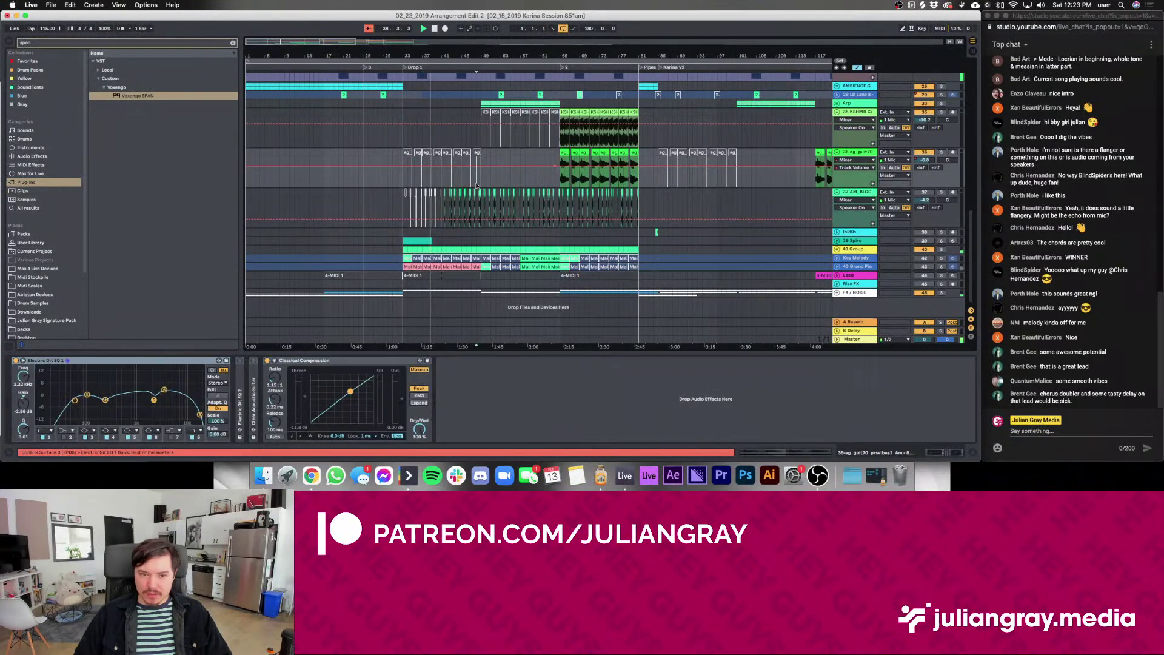
Play the arrangement from bar 97, and unfold and solo the Arp group with its track volume automation shown
{"action": "left_click", "coordinate": [715, 188]}
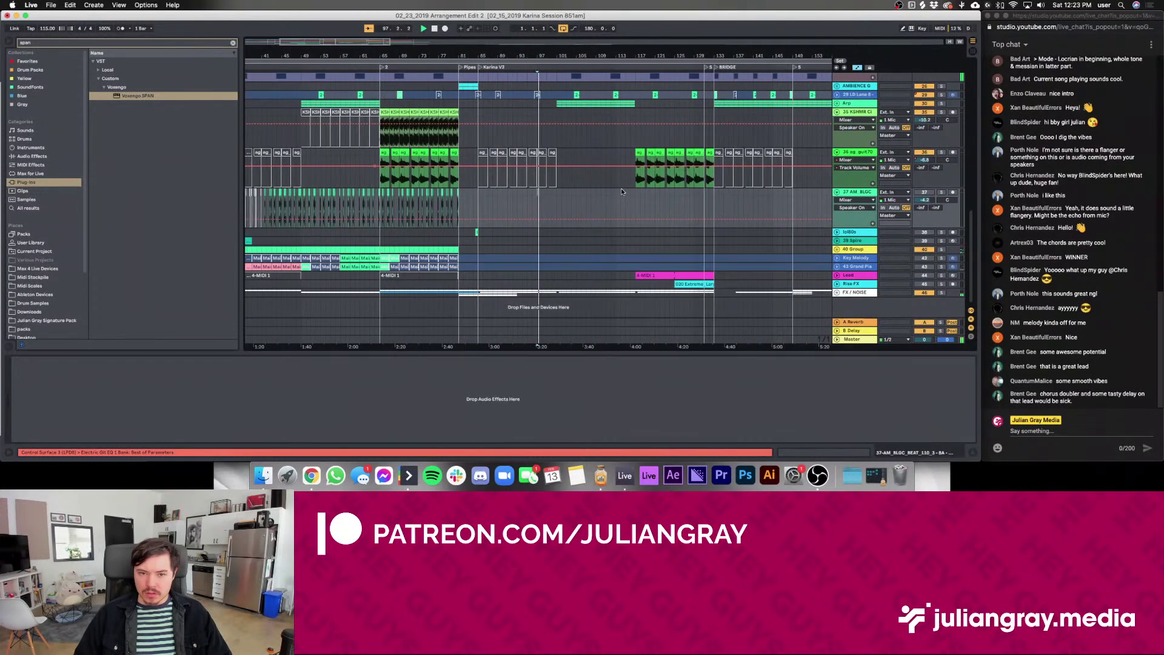
{"action": "scroll", "coordinate": [617, 189], "scroll_direction": "up", "scroll_amount": 5}
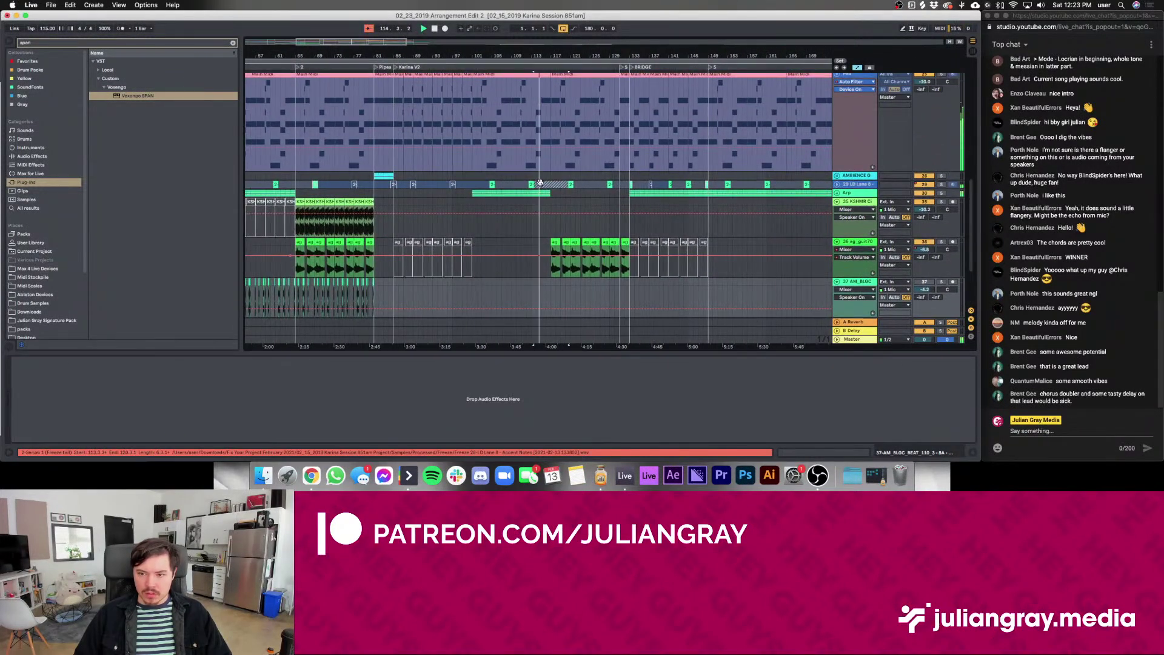
{"action": "left_click", "coordinate": [806, 185]}
{"action": "left_click", "coordinate": [806, 190]}
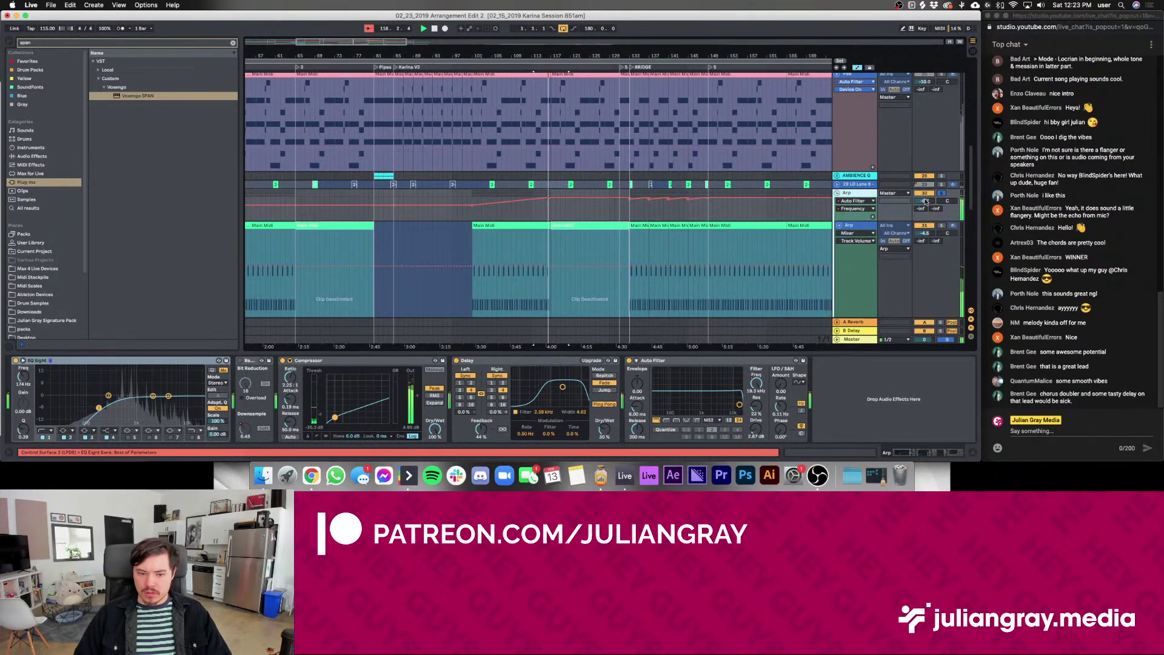
{"action": "left_click", "coordinate": [926, 202]}
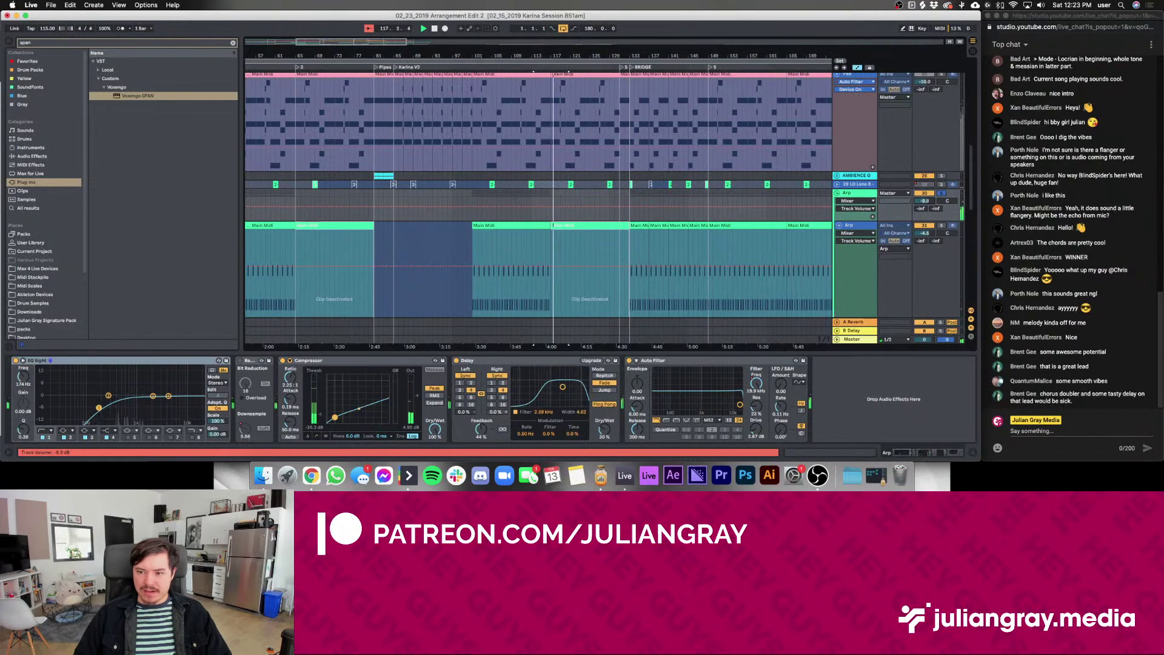
Sweep the Delay's band-pass filter on the Arp group through different frequencies and widths, ending at about 1 kHz
{"action": "left_click", "coordinate": [564, 386]}
{"action": "left_click_drag", "start_coordinate": [558, 389], "coordinate": [548, 395]}
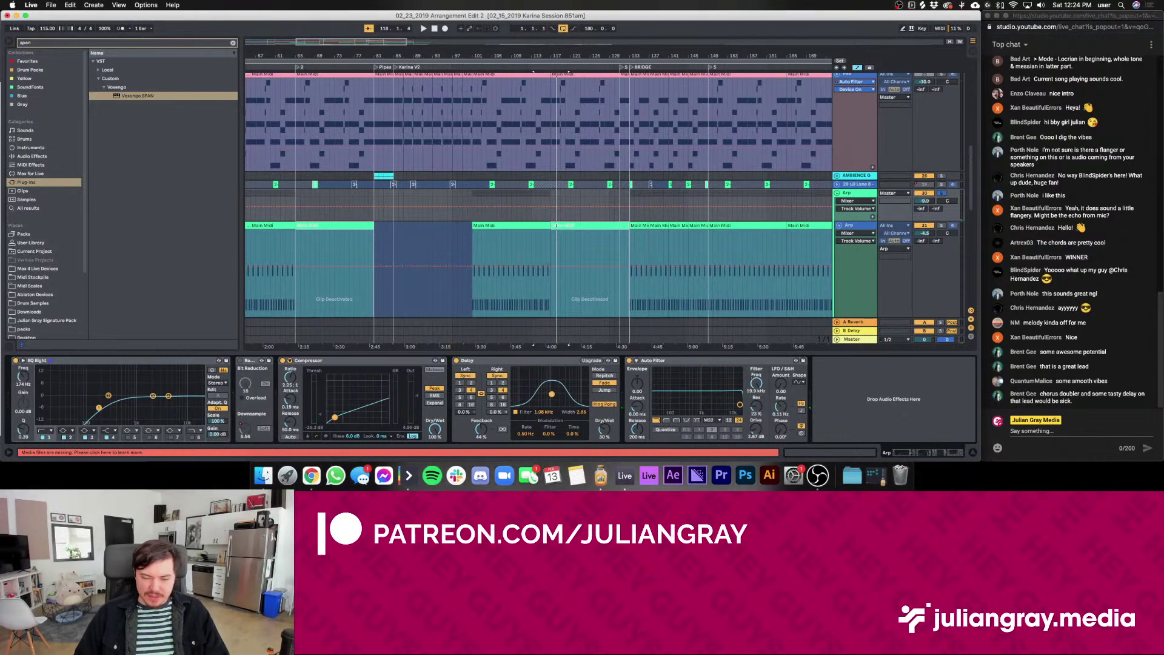
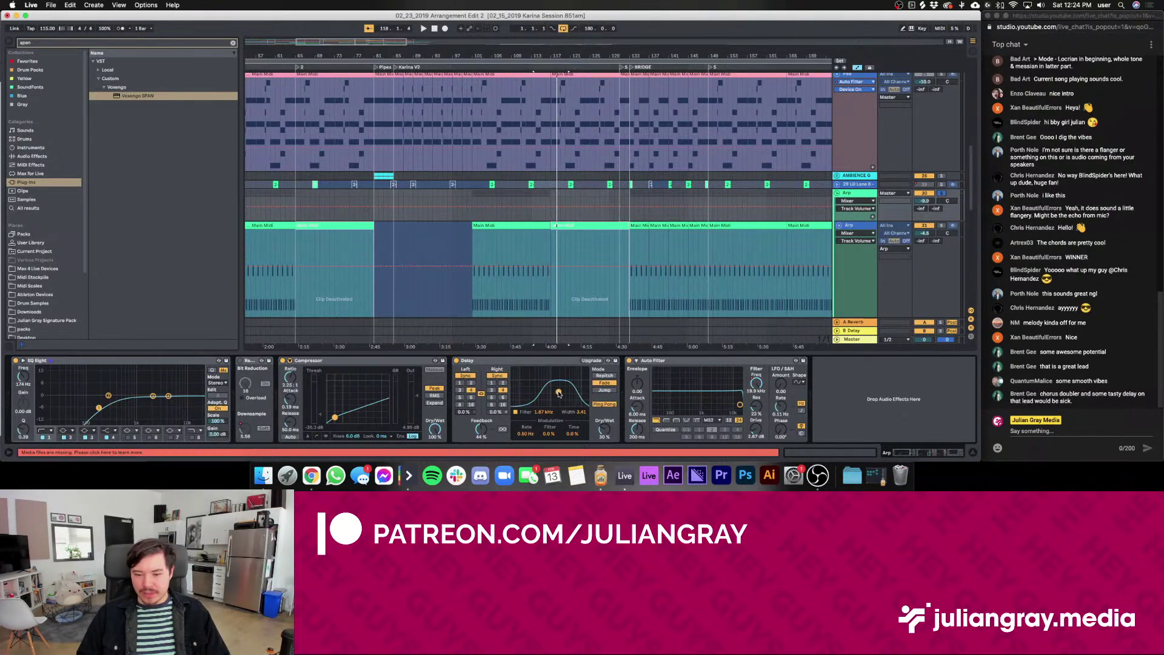
{"action": "left_click_drag", "start_coordinate": [558, 388], "coordinate": [557, 395]}
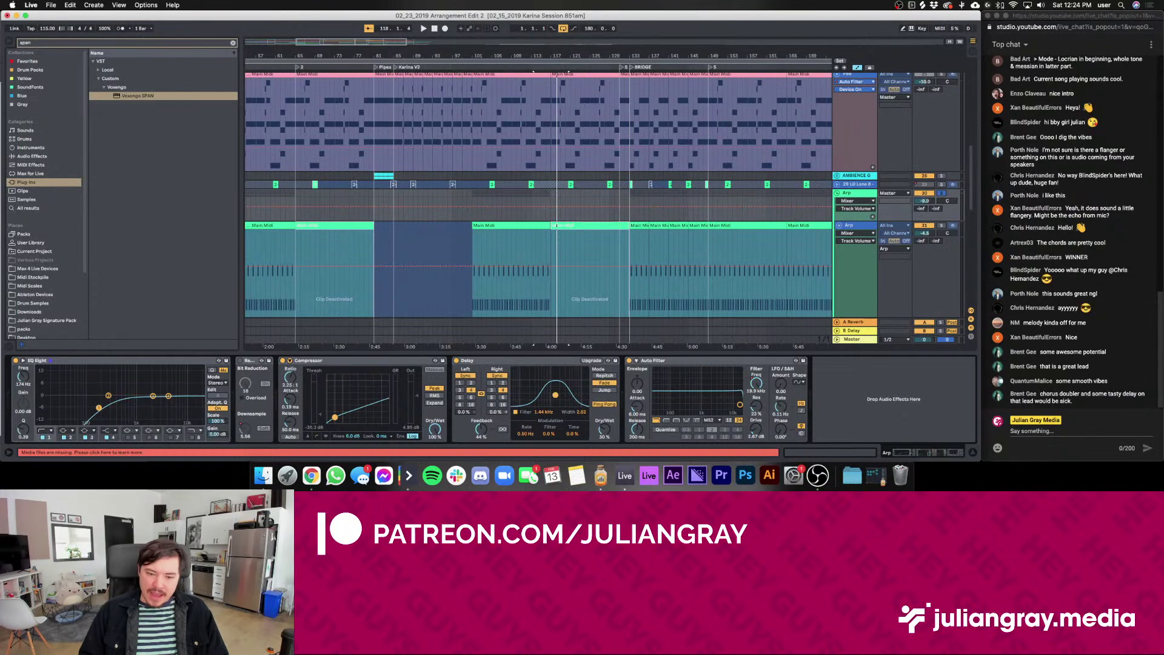
{"action": "mouse_move", "coordinate": [555, 395]}
{"action": "left_mouse_down"}
{"action": "mouse_move", "coordinate": [578, 383]}
{"action": "mouse_move", "coordinate": [567, 385]}
{"action": "left_mouse_up"}
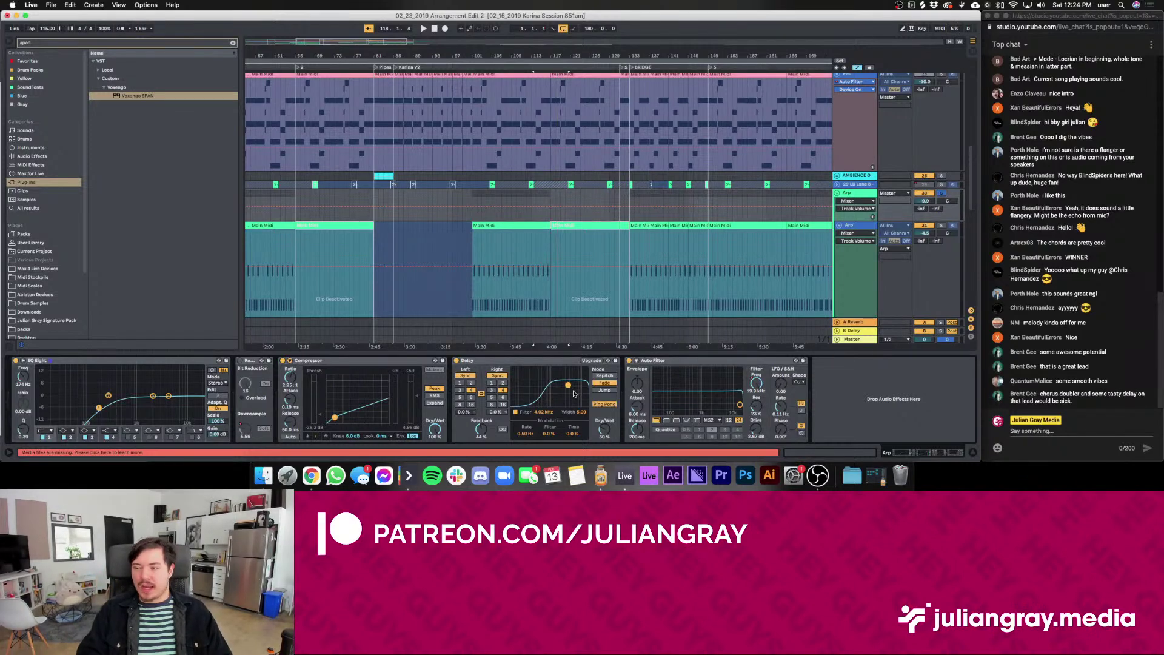
{"action": "mouse_move", "coordinate": [570, 391]}
{"action": "left_mouse_down"}
{"action": "mouse_move", "coordinate": [537, 393]}
{"action": "mouse_move", "coordinate": [559, 389]}
{"action": "left_mouse_up"}
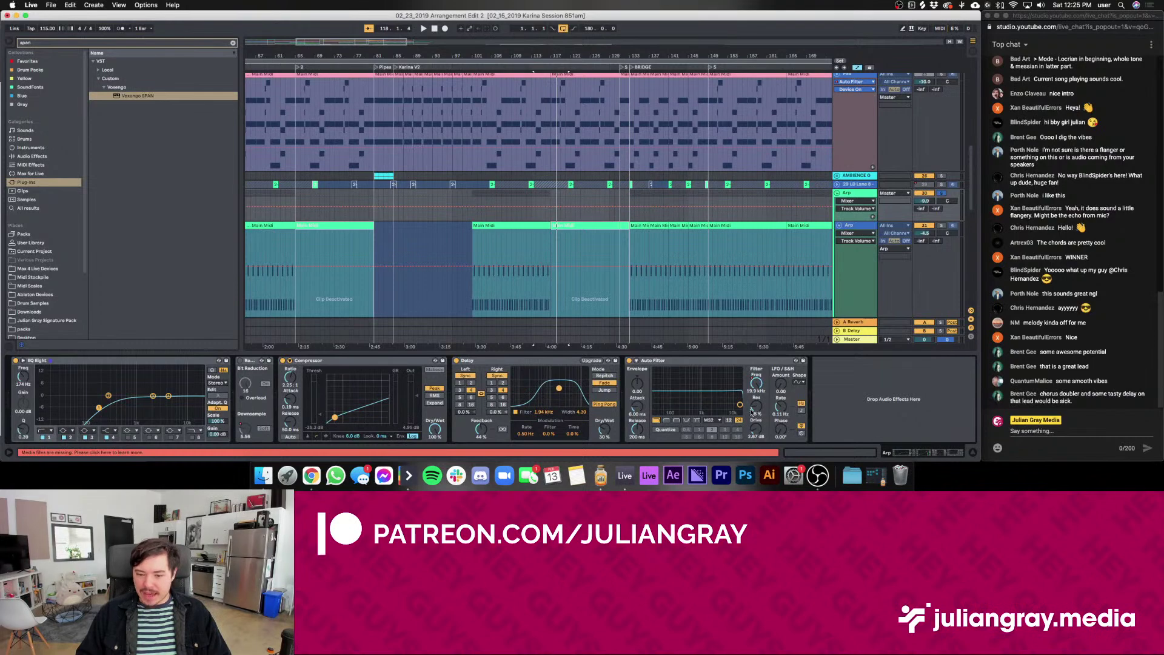
{"action": "left_click_drag", "start_coordinate": [752, 411], "coordinate": [752, 417]}
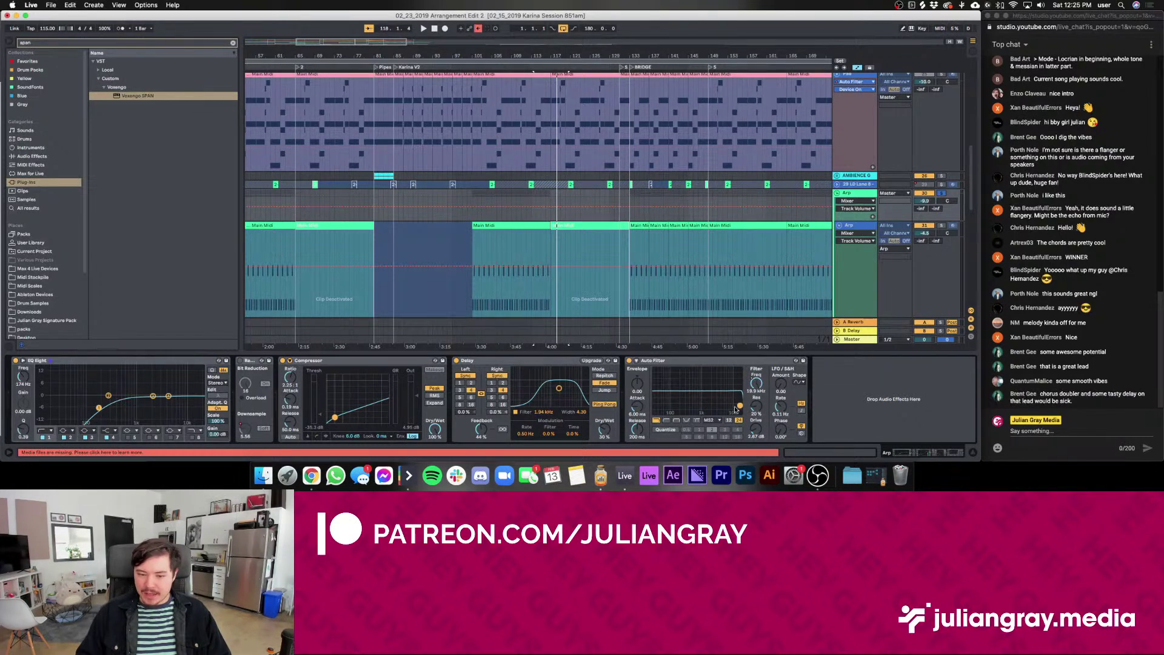
{"action": "left_click_drag", "start_coordinate": [558, 391], "coordinate": [555, 390]}
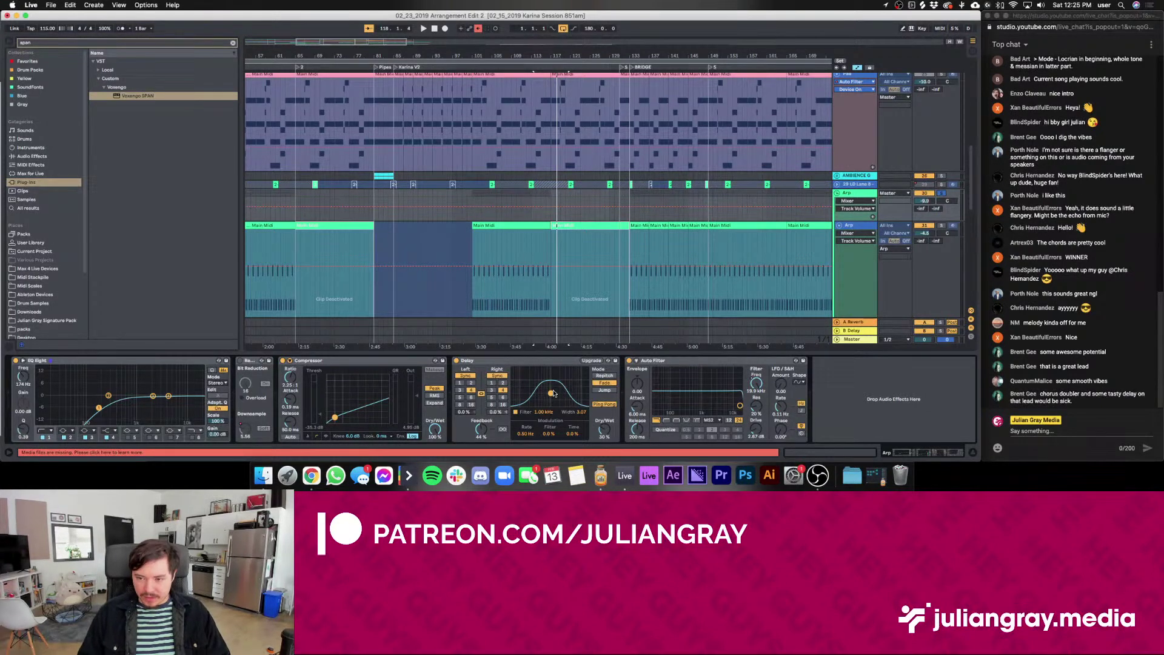
Set the Arp group's Delay filter to about 870 Hz with a width of about 2.46, and change the delay mode
{"action": "key", "text": "space"}
{"action": "left_click_drag", "start_coordinate": [551, 393], "coordinate": [581, 379]}
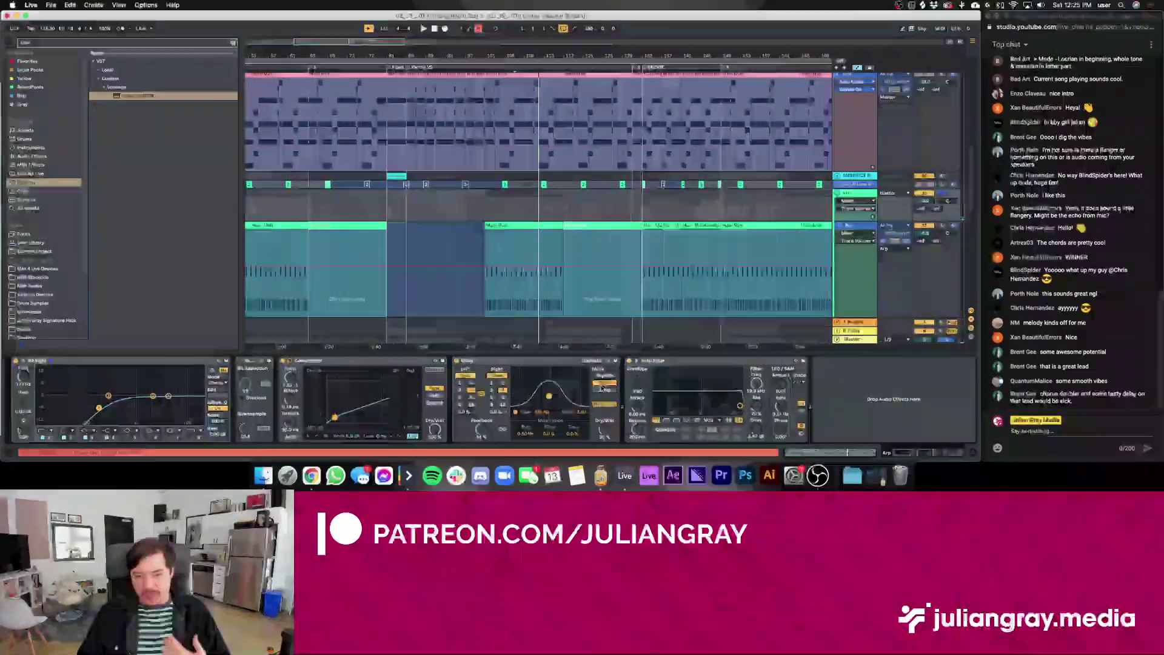
{"action": "left_click", "coordinate": [604, 390]}
Play the Arp group from bar 101 to audition the adjusted delay
{"action": "left_click", "coordinate": [478, 249]}
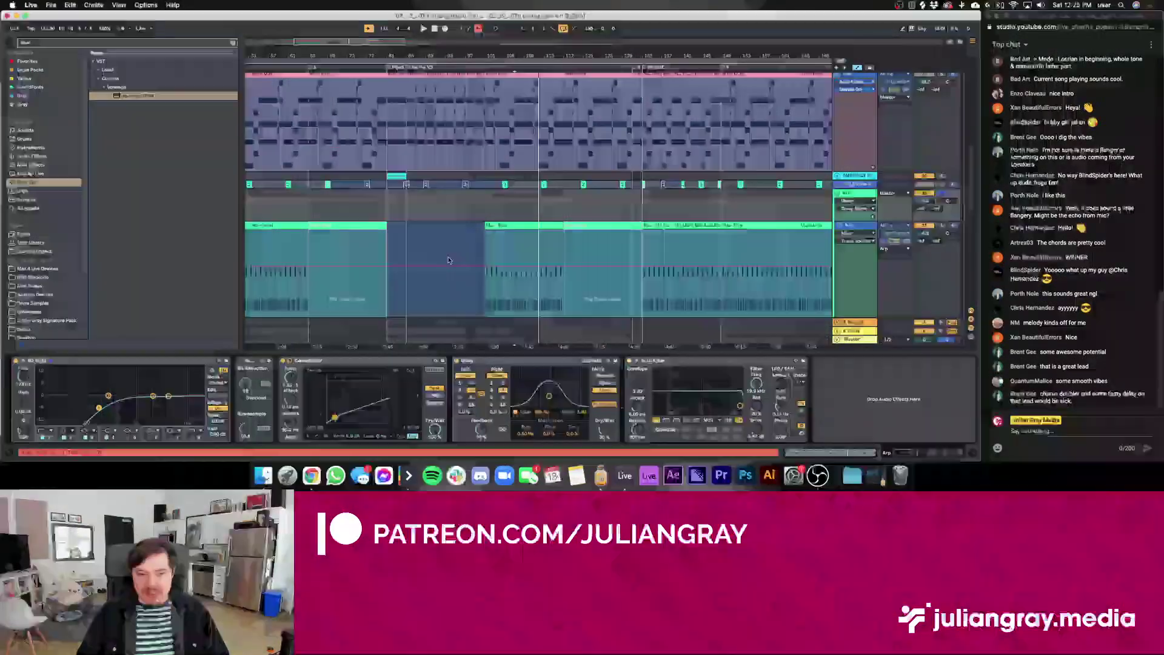
{"action": "left_click", "coordinate": [487, 247]}
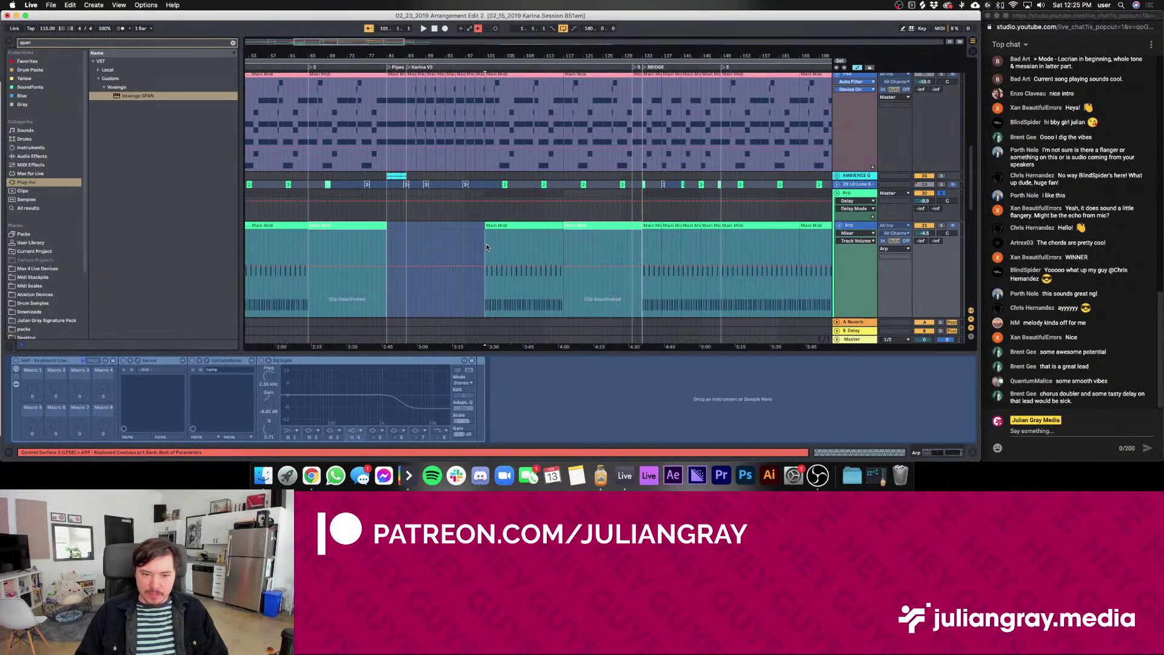
{"action": "key", "text": "space"}
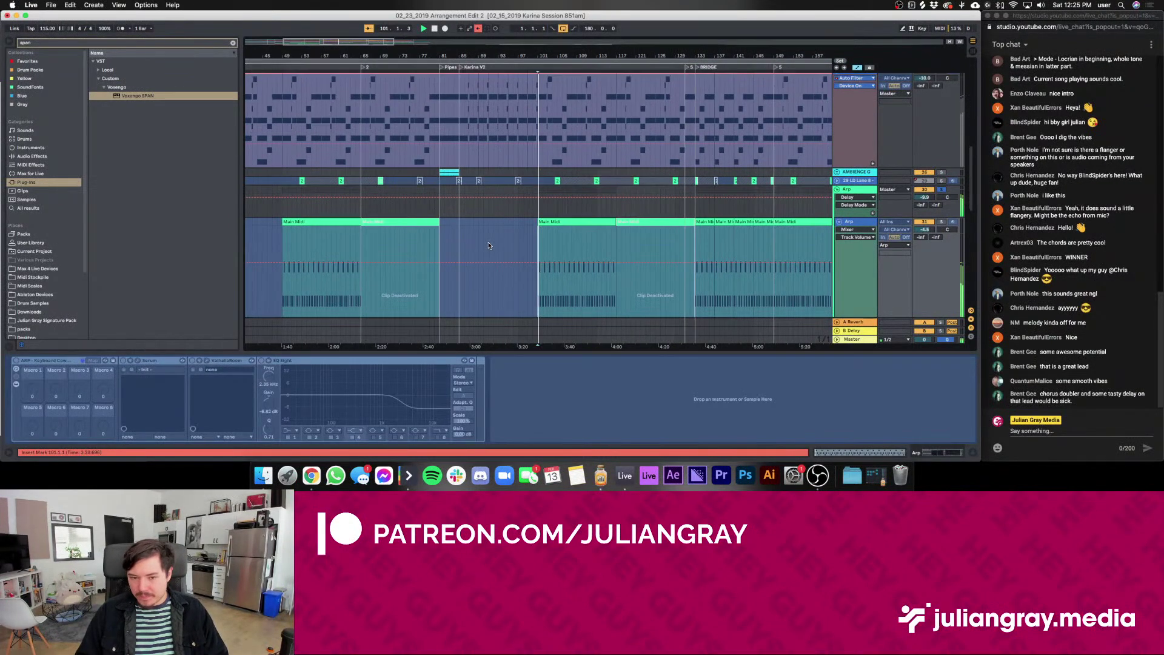
{"action": "scroll", "coordinate": [667, 200], "scroll_direction": "down", "scroll_amount": 3}
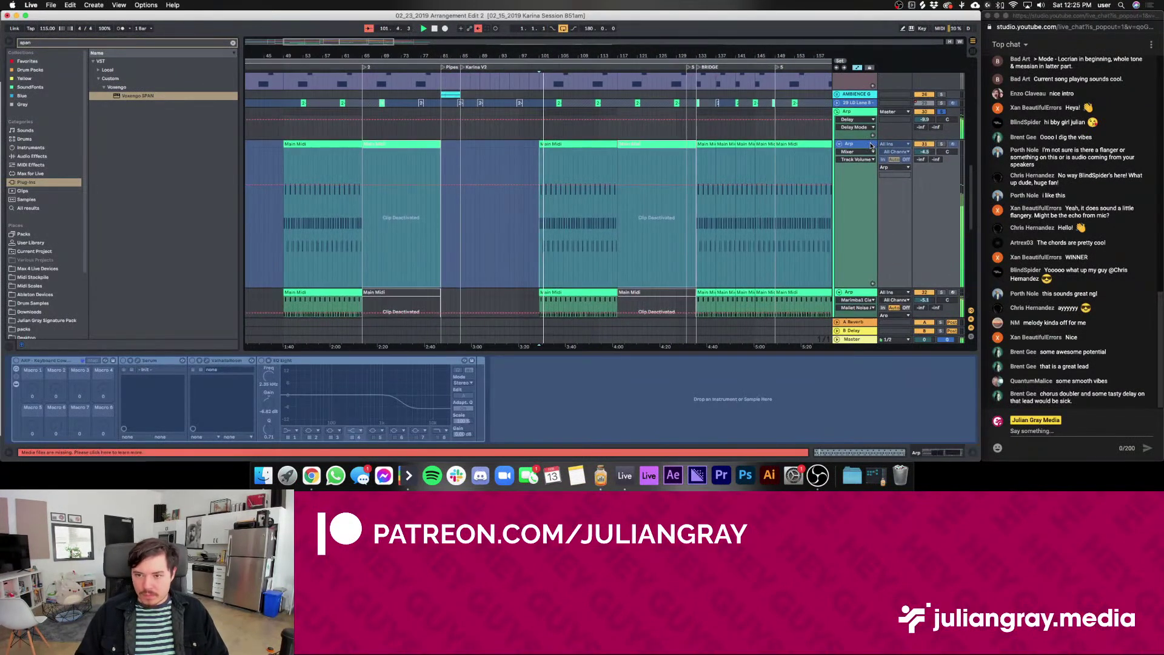
Find ValhallaRoom among the Valhalla plug-ins and add it to the end of the Arp group's effect chain
{"action": "left_click", "coordinate": [849, 111]}
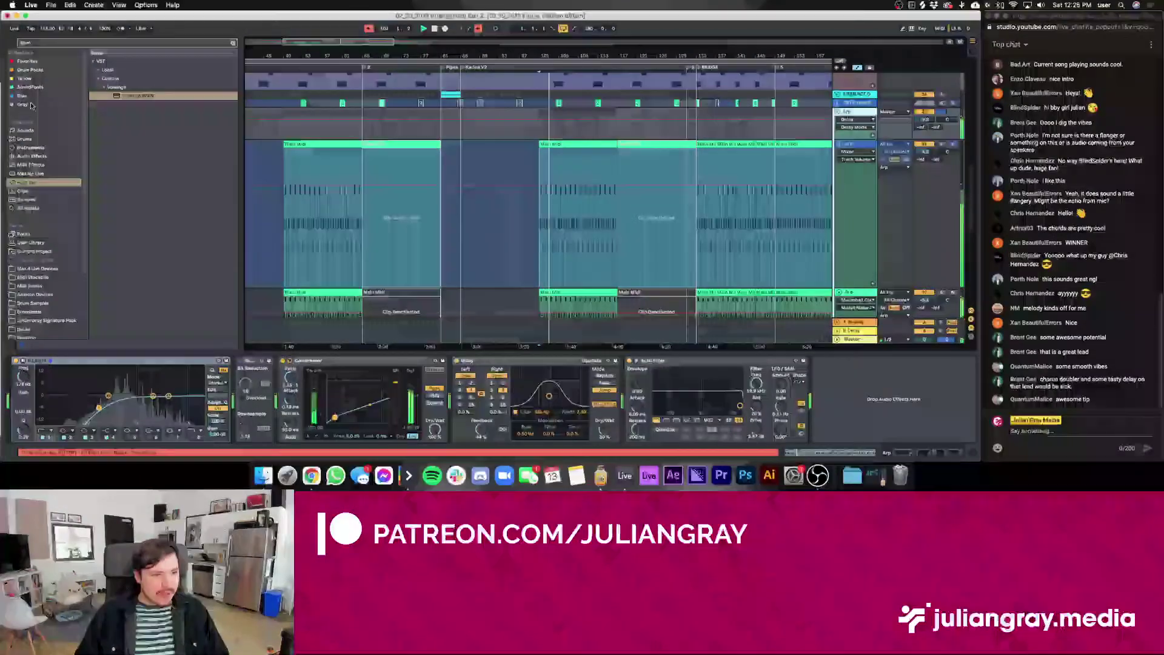
{"action": "key", "text": "super+f"}
{"action": "key", "text": "BackSpace"}
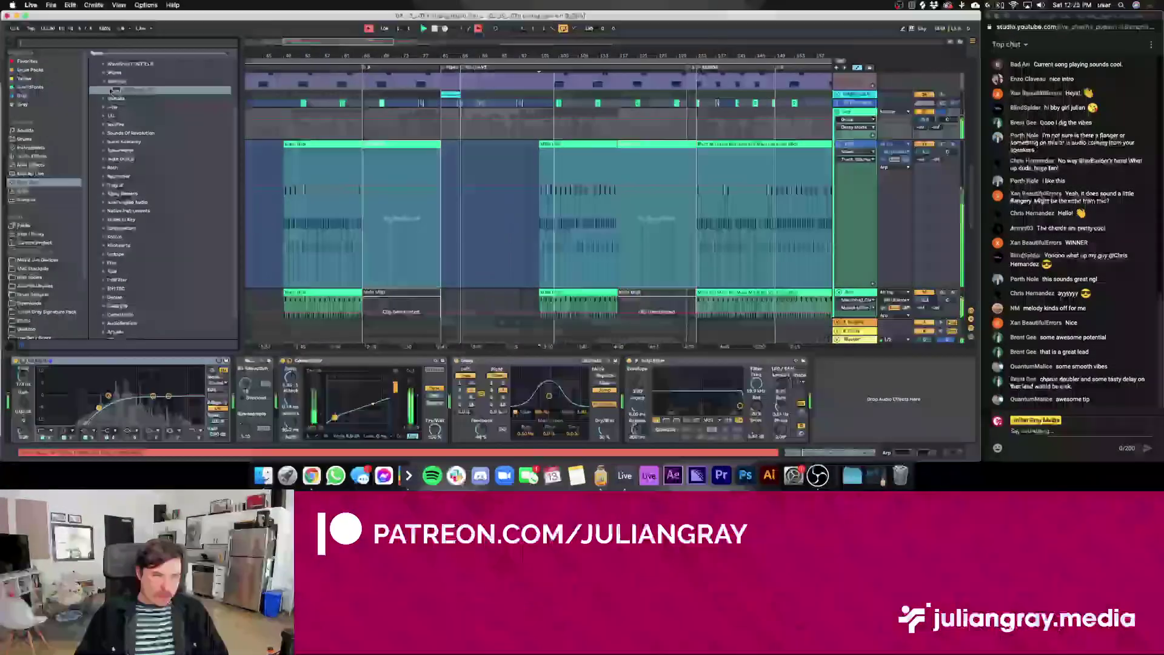
{"action": "scroll", "coordinate": [104, 86], "scroll_direction": "up", "scroll_amount": 3}
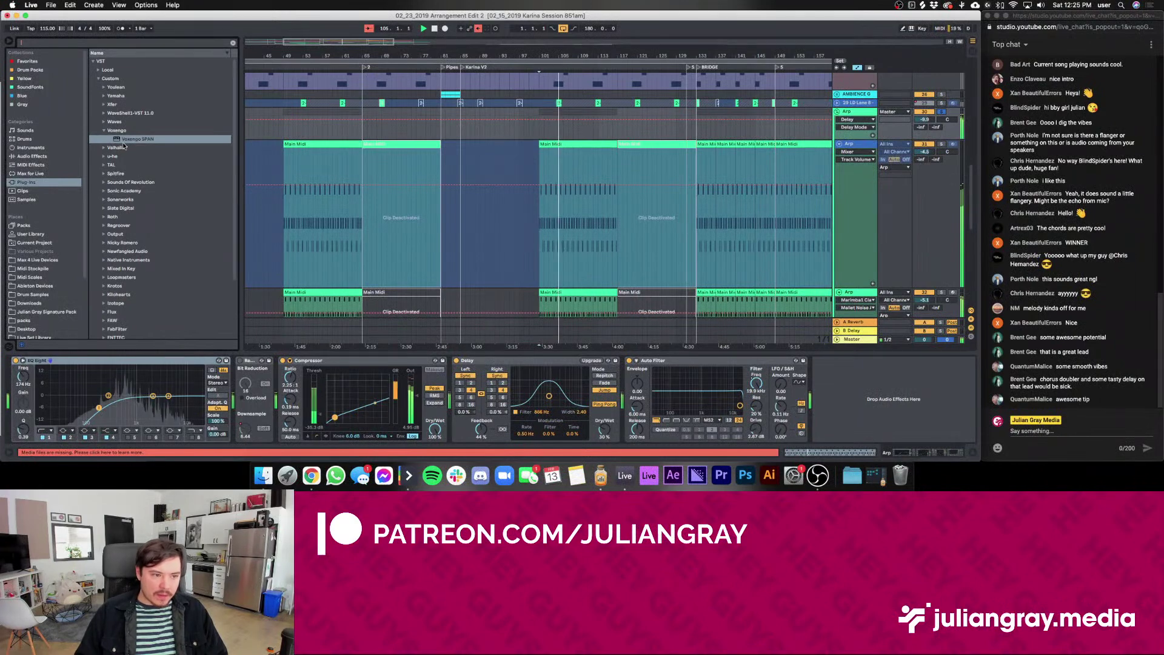
{"action": "scroll", "coordinate": [133, 291], "scroll_direction": "down", "scroll_amount": 3}
{"action": "scroll", "coordinate": [133, 291], "scroll_direction": "up", "scroll_amount": 3}
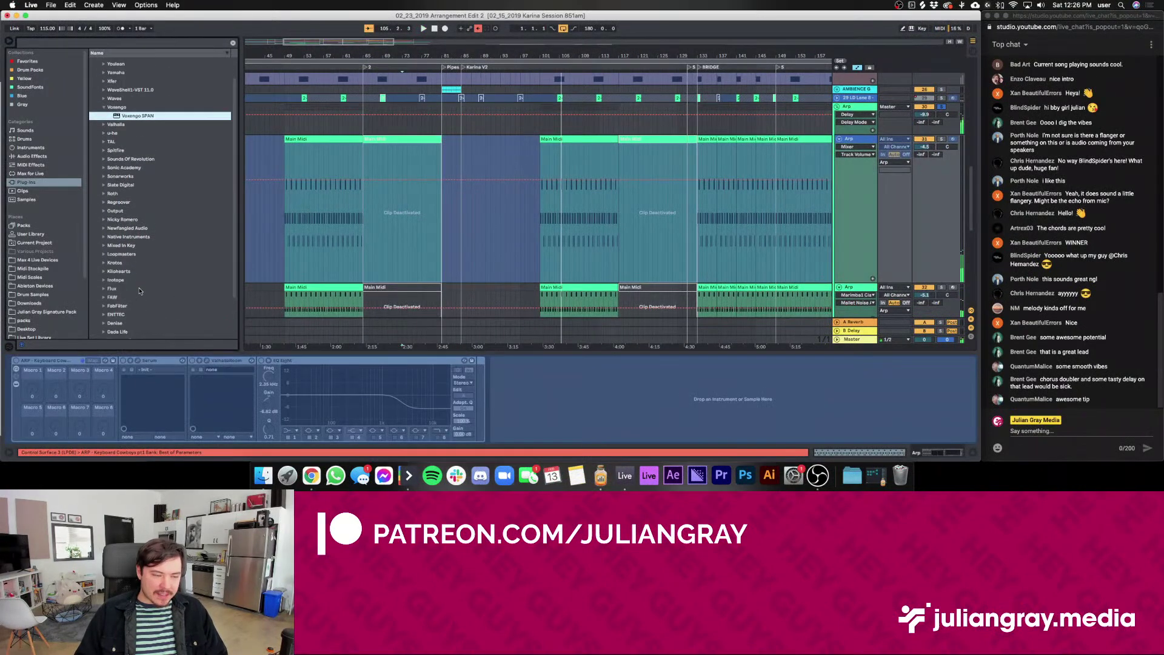
{"action": "left_click", "coordinate": [104, 130]}
{"action": "left_click", "coordinate": [104, 139]}
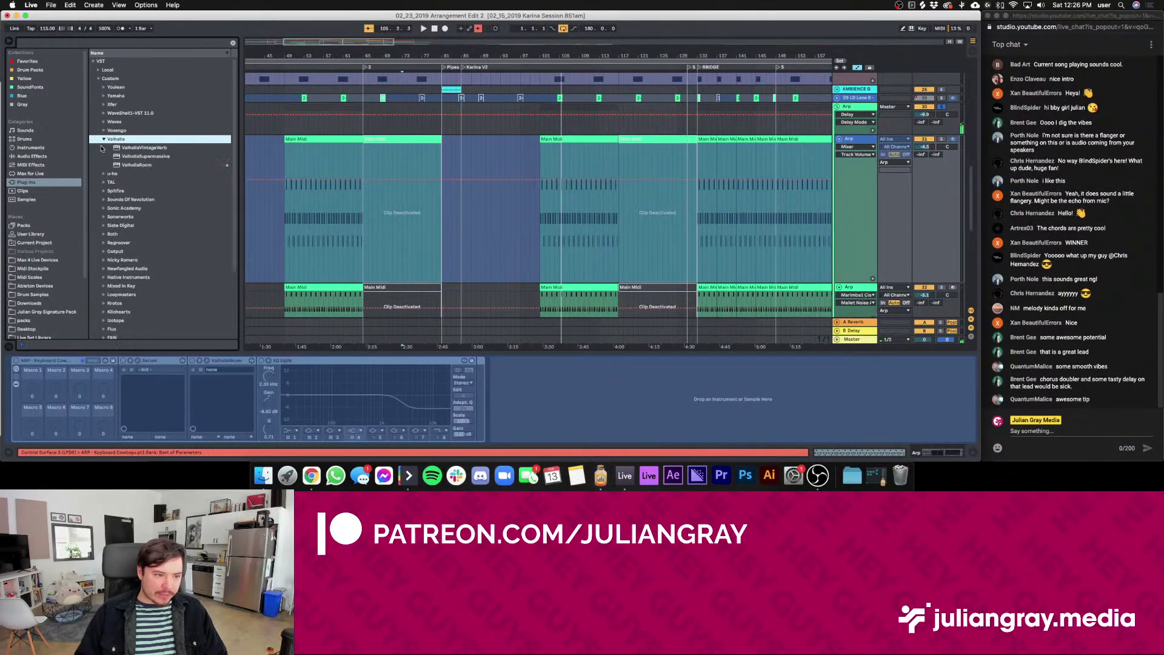
{"action": "left_click", "coordinate": [145, 165]}
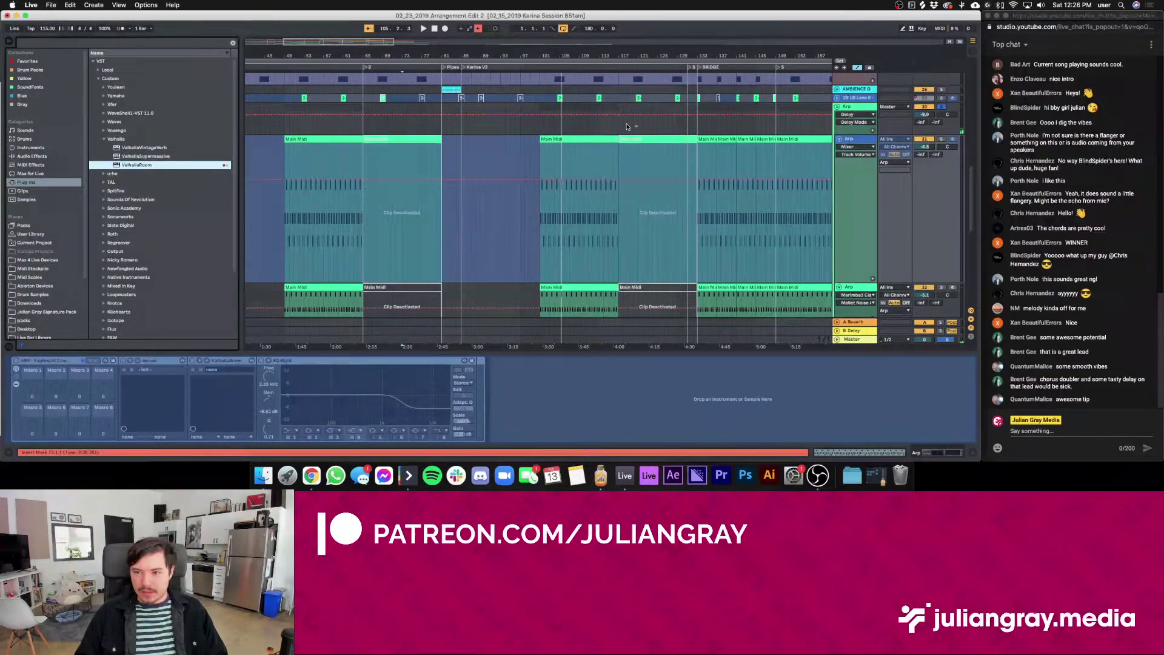
{"action": "left_click_drag", "start_coordinate": [627, 126], "coordinate": [628, 125]}
Set ValhallaRoom's mix to 18.4 %, predelay to 0.1 ms and high cut to about 10190 Hz
{"action": "left_click_drag", "start_coordinate": [54, 145], "coordinate": [51, 182]}
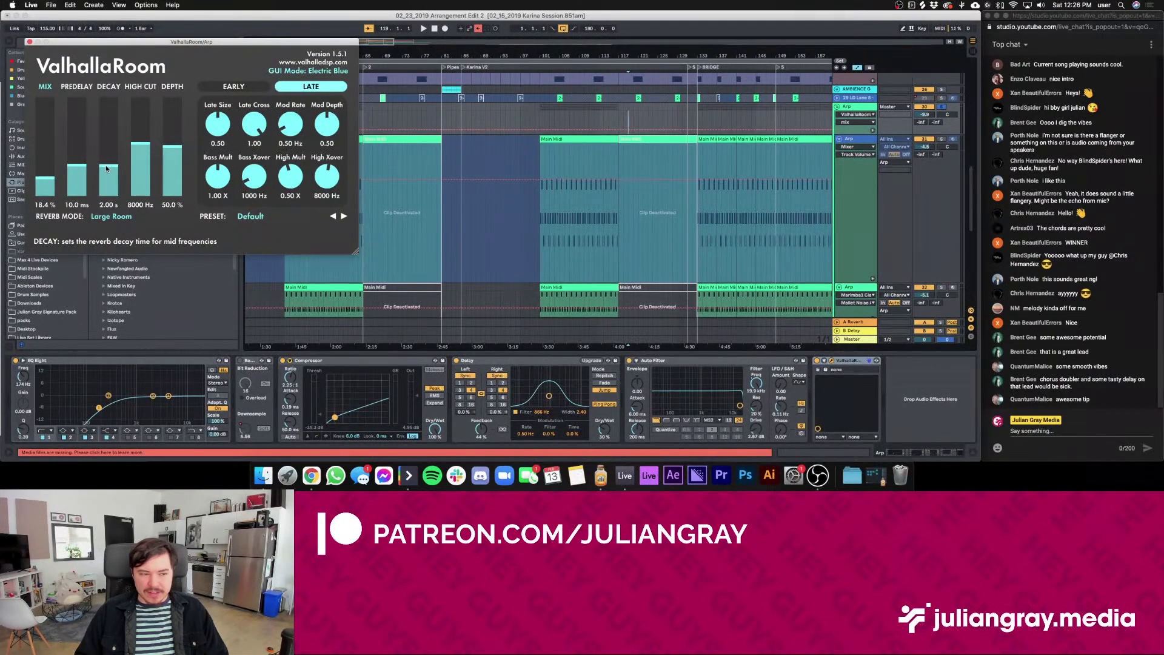
{"action": "left_click_drag", "start_coordinate": [77, 166], "coordinate": [77, 209]}
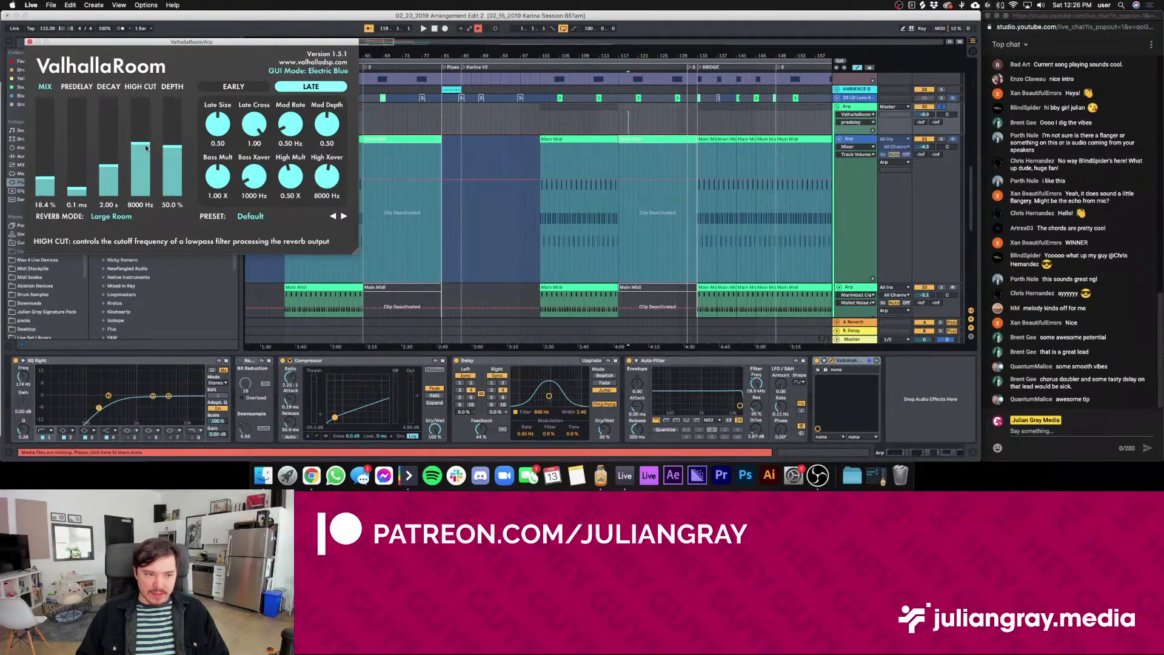
{"action": "left_click_drag", "start_coordinate": [145, 148], "coordinate": [140, 128]}
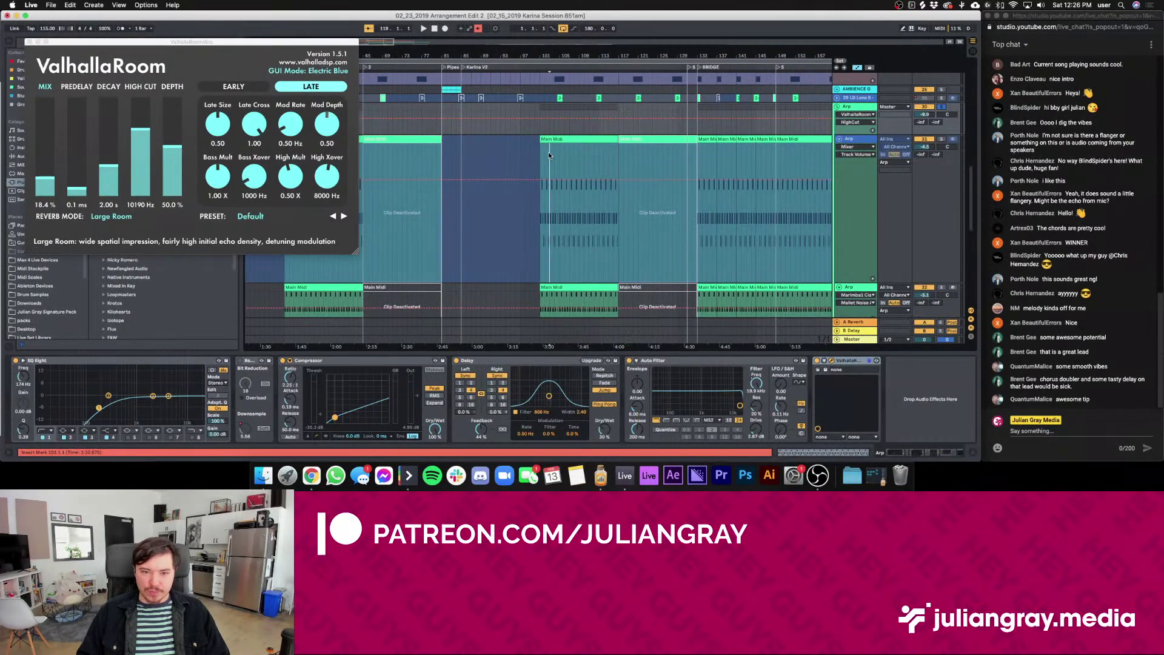
Play the Arp group from bar 101 with the new reverb and look over its tracks and device chains
{"action": "left_click", "coordinate": [536, 162]}
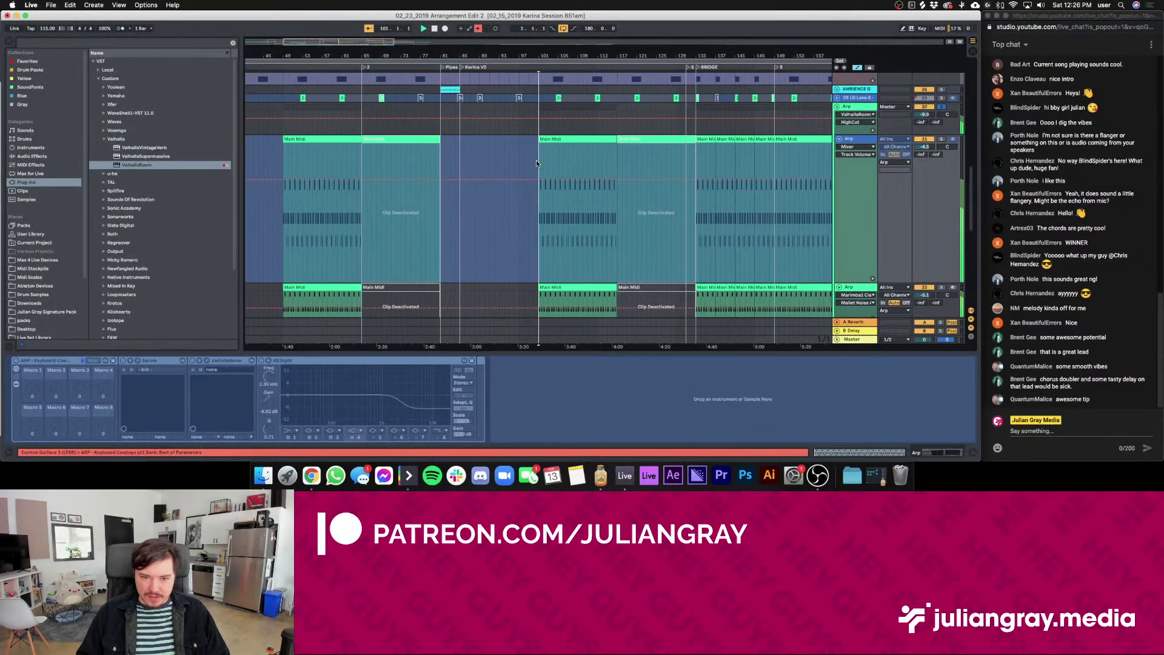
{"action": "left_click", "coordinate": [854, 106]}
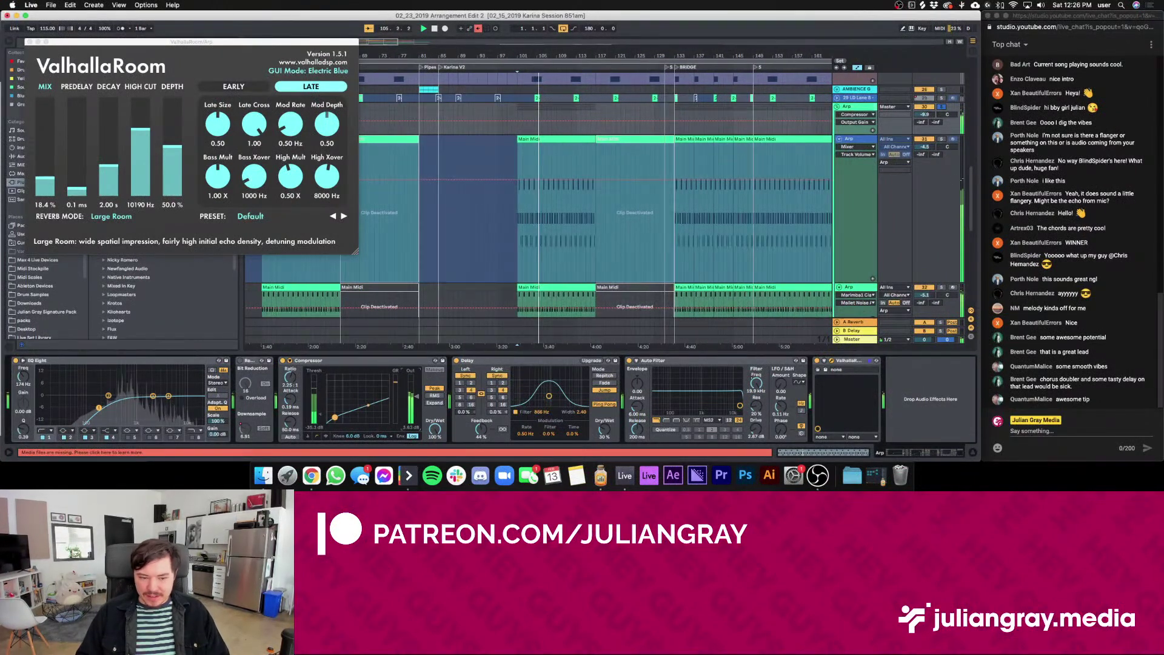
{"action": "left_click", "coordinate": [842, 162]}
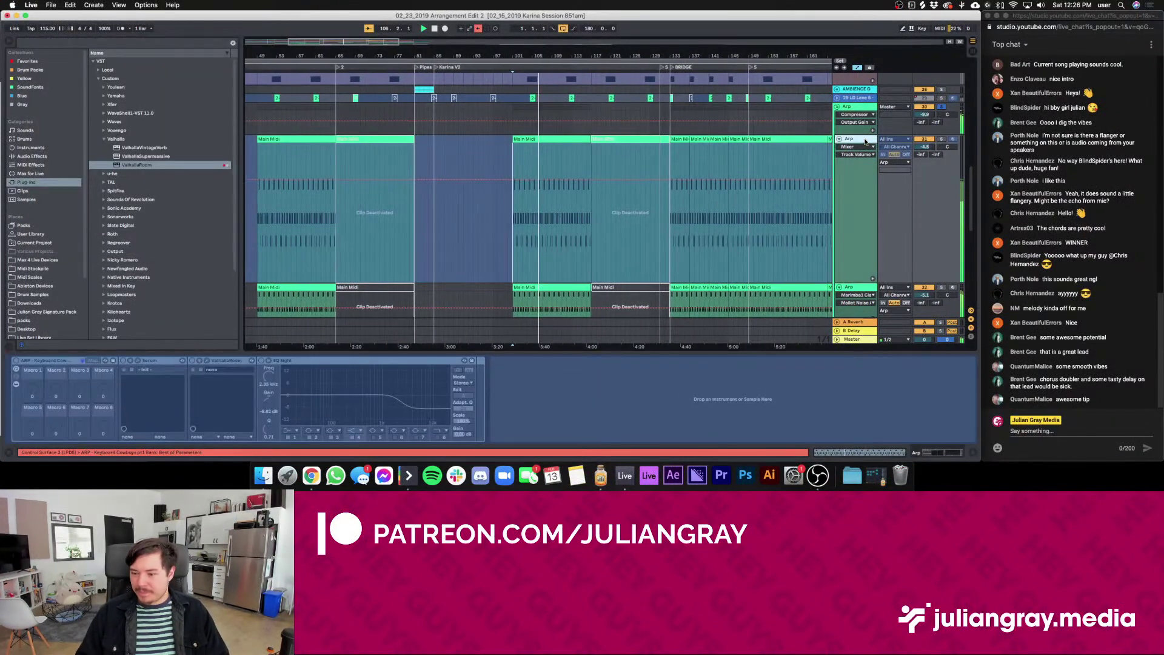
{"action": "scroll", "coordinate": [842, 162], "scroll_direction": "down", "scroll_amount": 1}
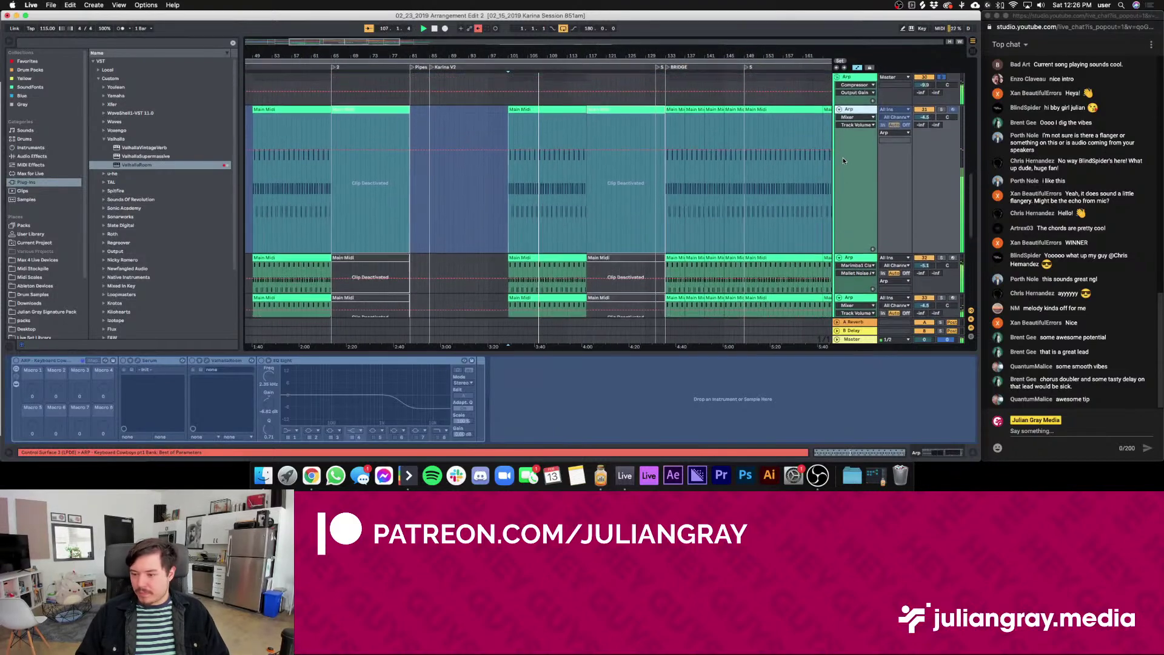
{"action": "scroll", "coordinate": [843, 161], "scroll_direction": "up", "scroll_amount": 3}
{"action": "scroll", "coordinate": [846, 159], "scroll_direction": "down", "scroll_amount": 5}
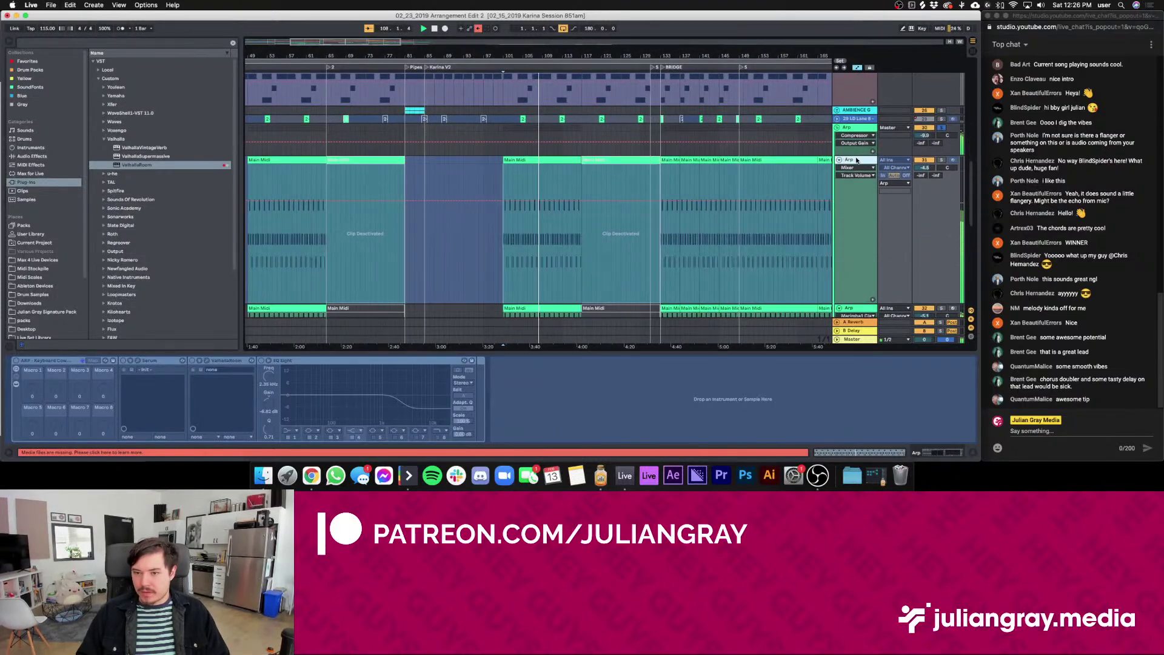
{"action": "scroll", "coordinate": [856, 155], "scroll_direction": "up", "scroll_amount": 8}
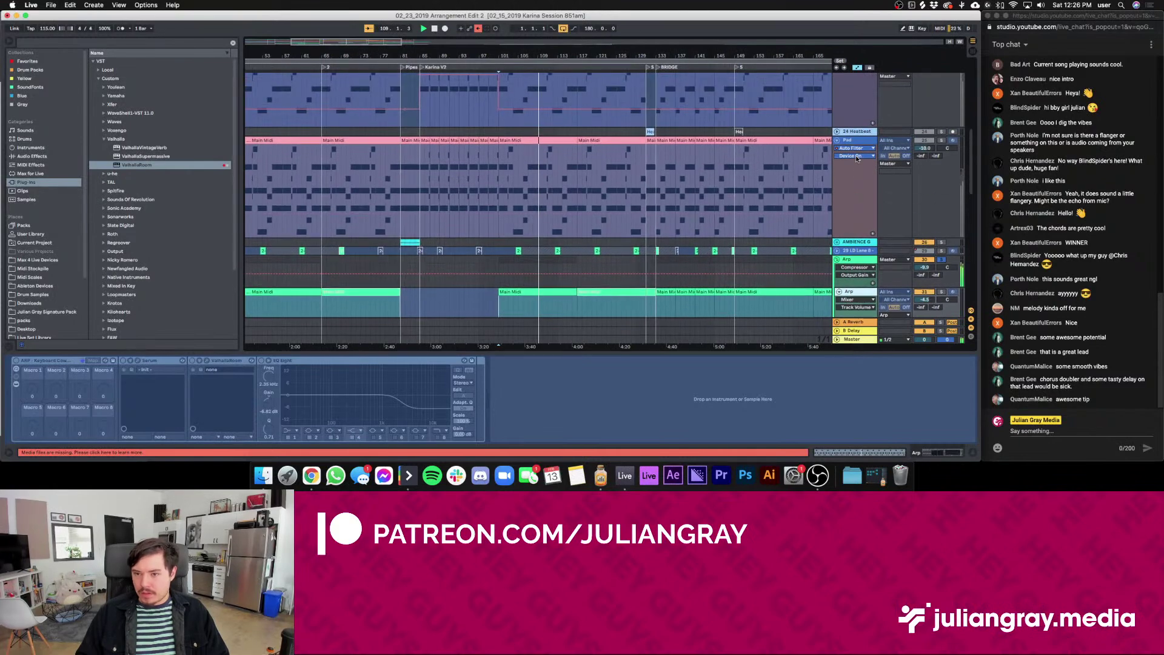
{"action": "scroll", "coordinate": [856, 159], "scroll_direction": "up", "scroll_amount": 1}
Select the Bass track and audition it from about bar 98, and again from bar 101
{"action": "left_click", "coordinate": [865, 178]}
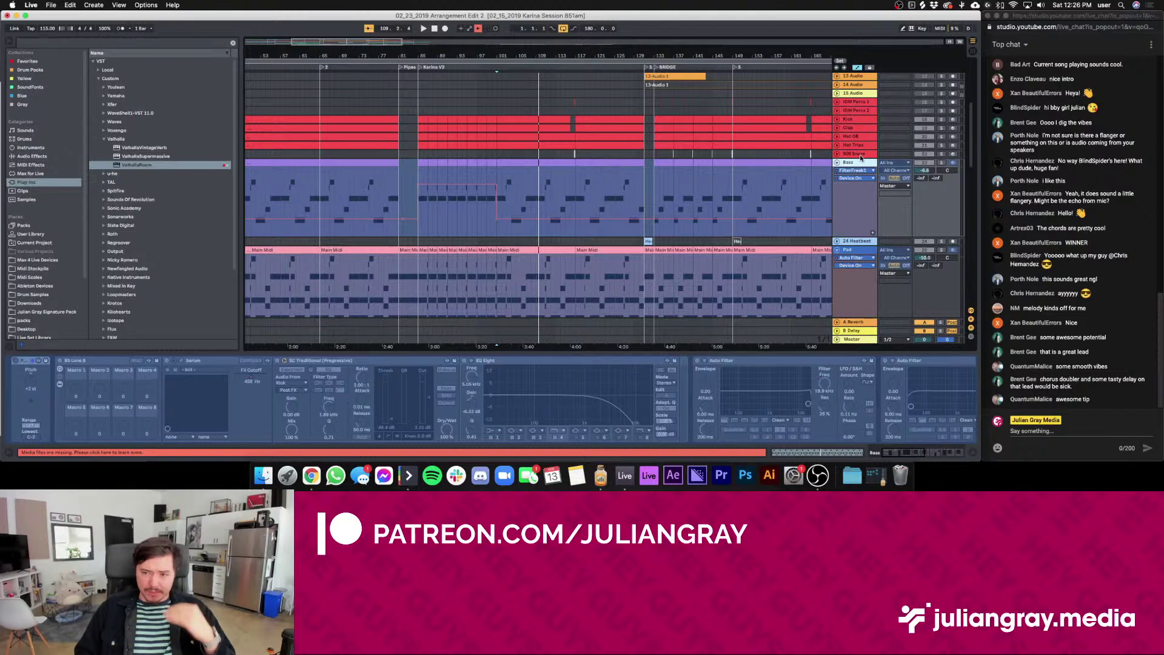
{"action": "scroll", "coordinate": [874, 200], "scroll_direction": "down", "scroll_amount": 3}
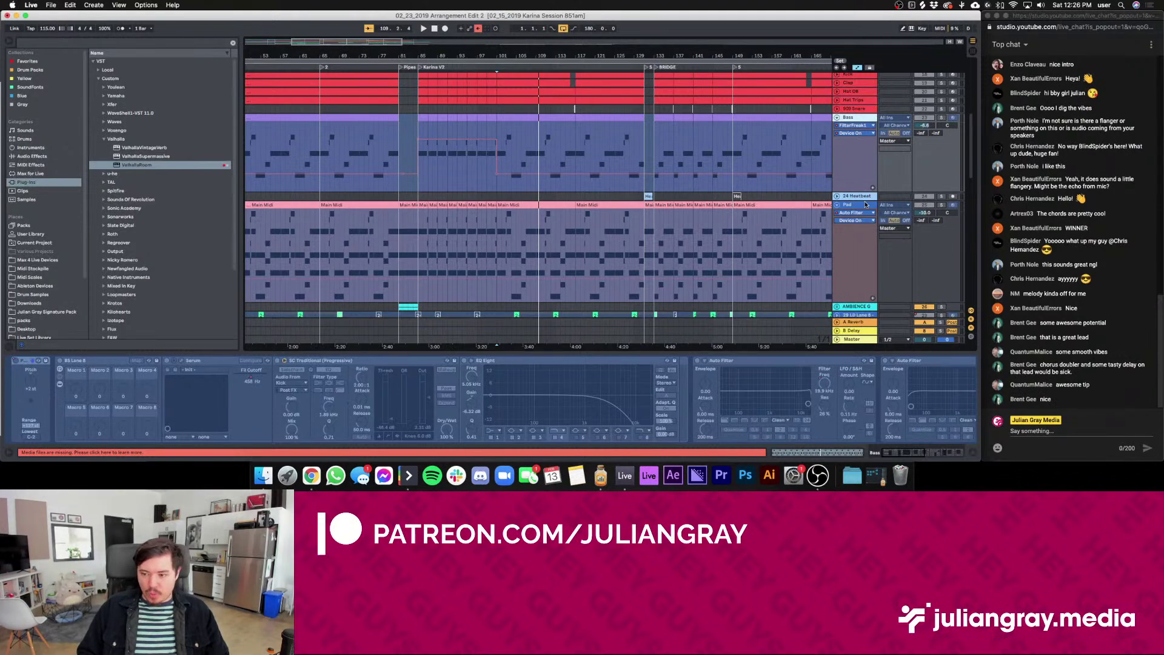
{"action": "scroll", "coordinate": [877, 251], "scroll_direction": "down", "scroll_amount": 5}
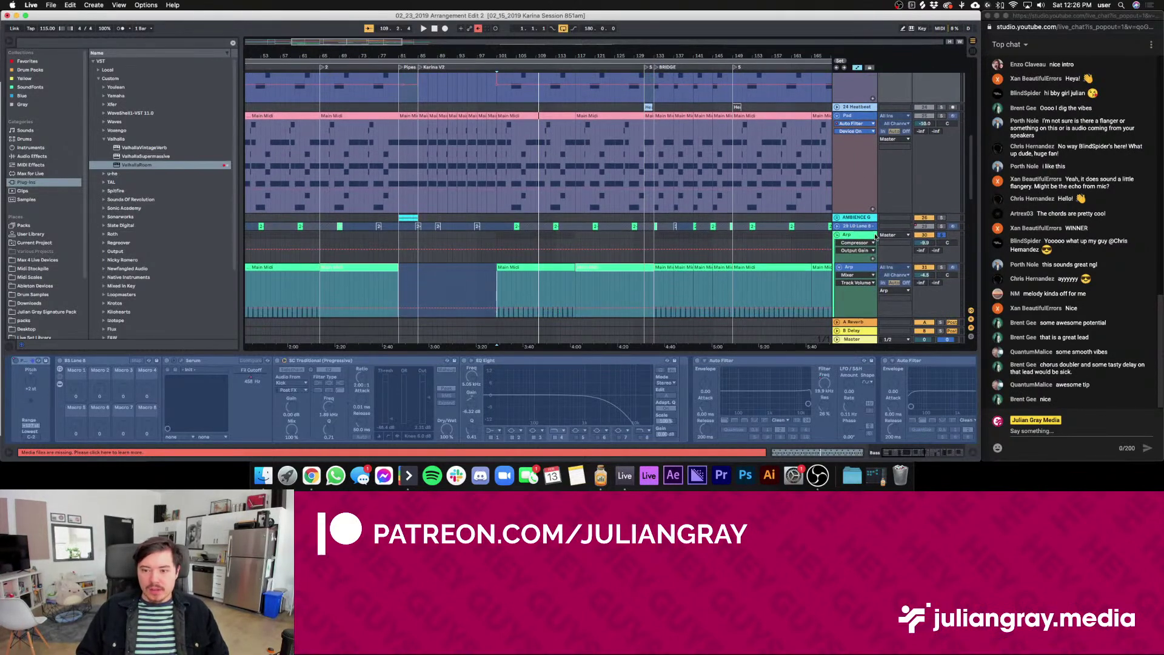
{"action": "scroll", "coordinate": [864, 200], "scroll_direction": "up", "scroll_amount": 5}
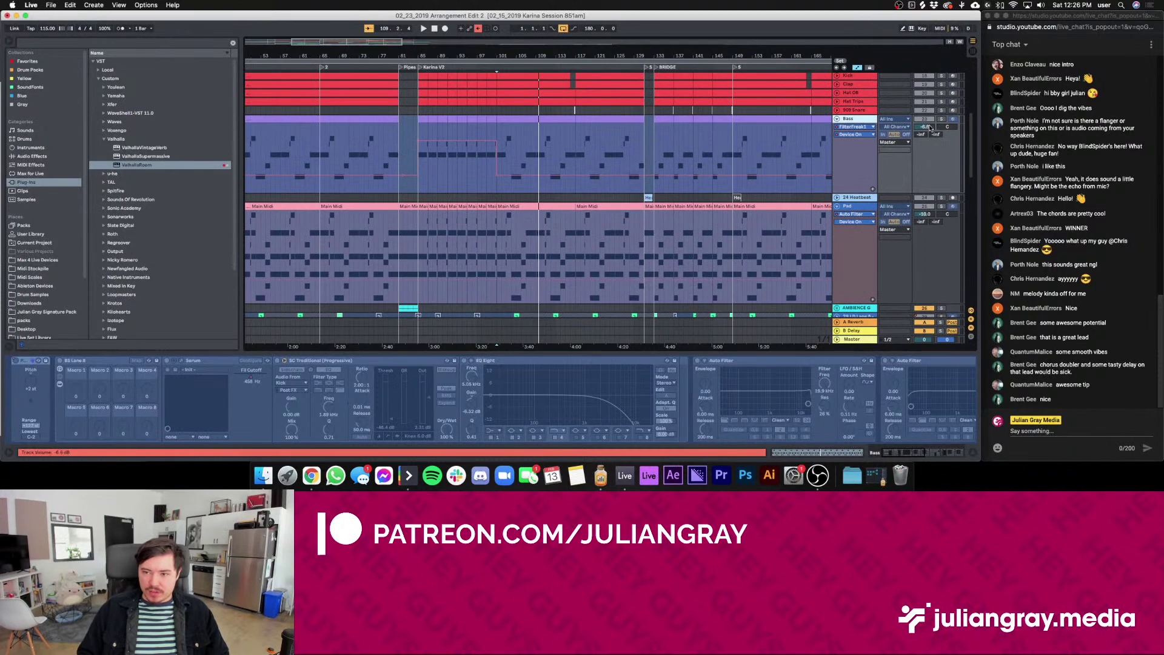
{"action": "left_click", "coordinate": [503, 131]}
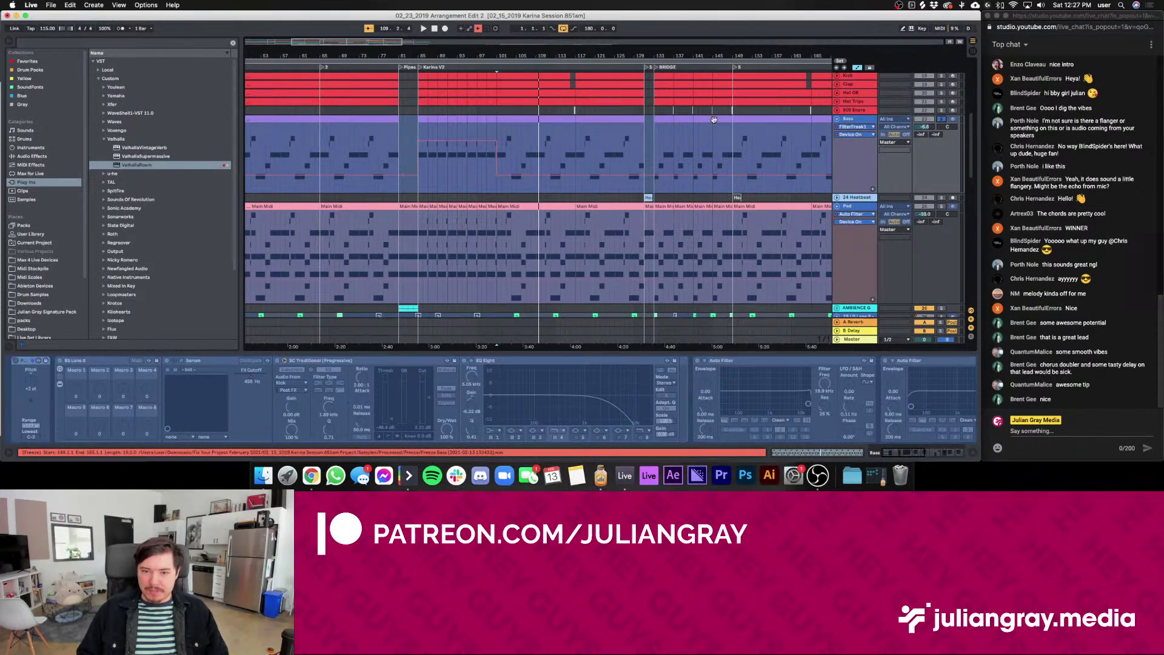
{"action": "left_click", "coordinate": [481, 130]}
{"action": "key", "text": "space"}
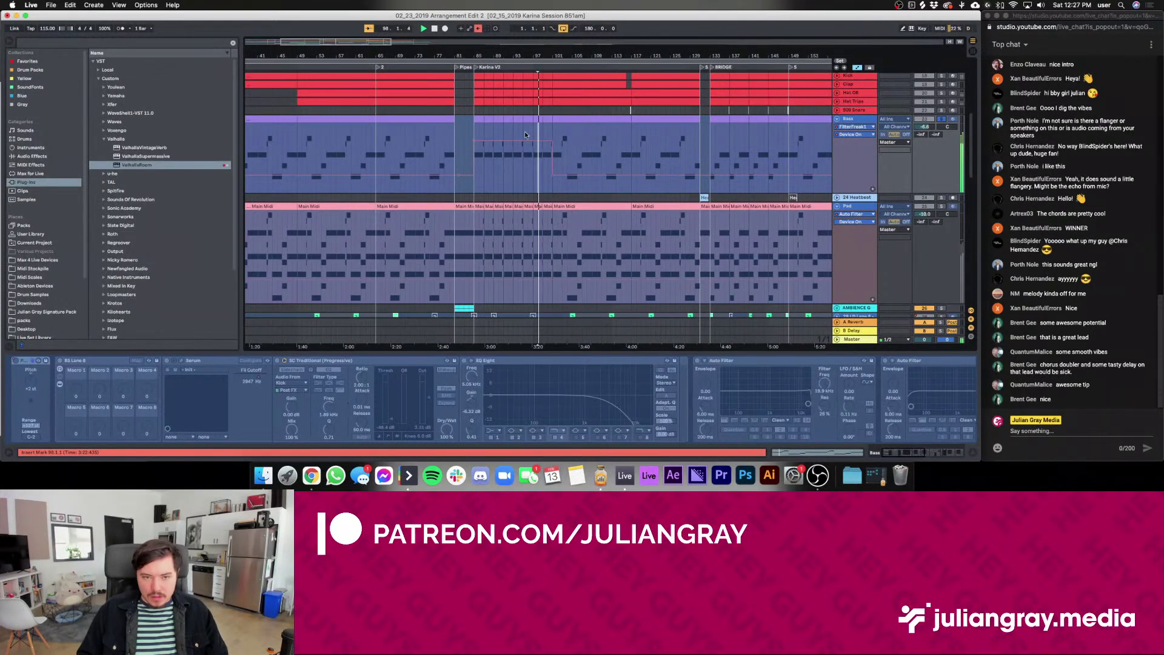
{"action": "left_click", "coordinate": [552, 130]}
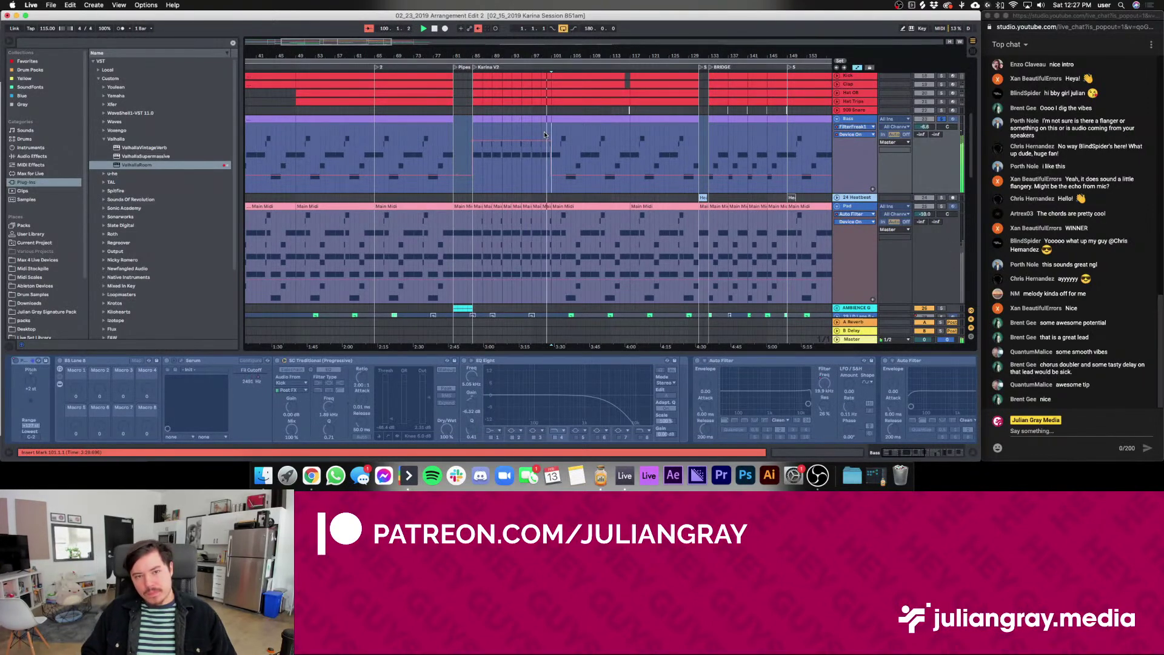
{"action": "scroll", "coordinate": [544, 135], "scroll_direction": "down", "scroll_amount": 5}
{"action": "scroll", "coordinate": [543, 132], "scroll_direction": "up", "scroll_amount": 4}
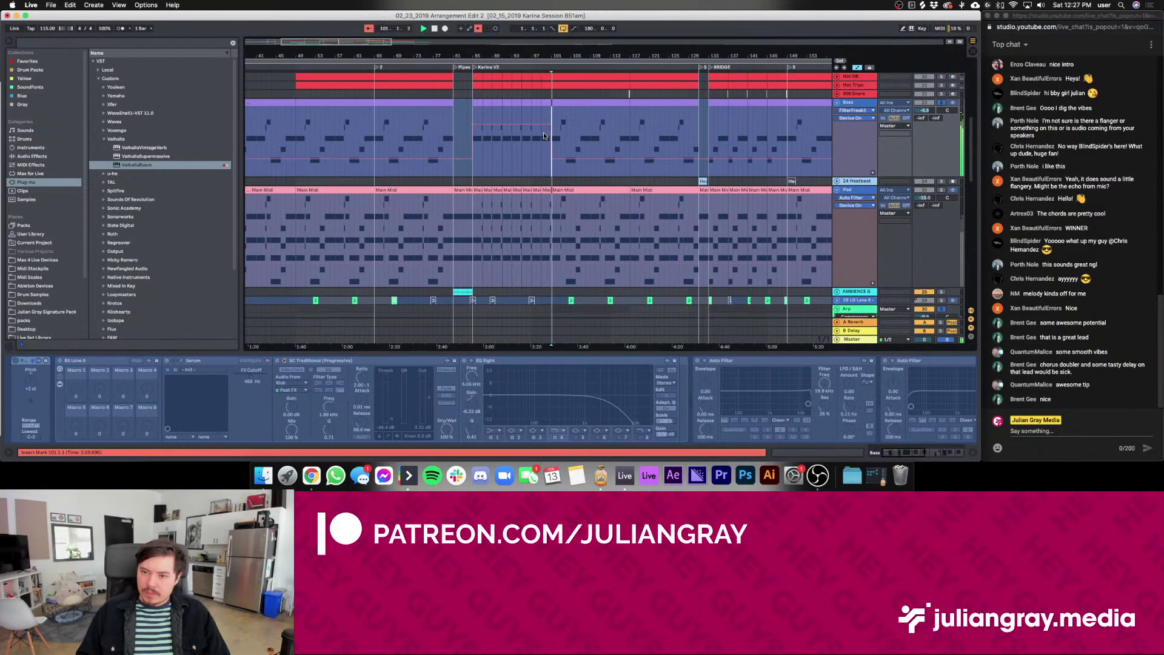
Unfreeze the Bass track and select the EQ Eight in its device chain
{"action": "left_click", "coordinate": [875, 106]}
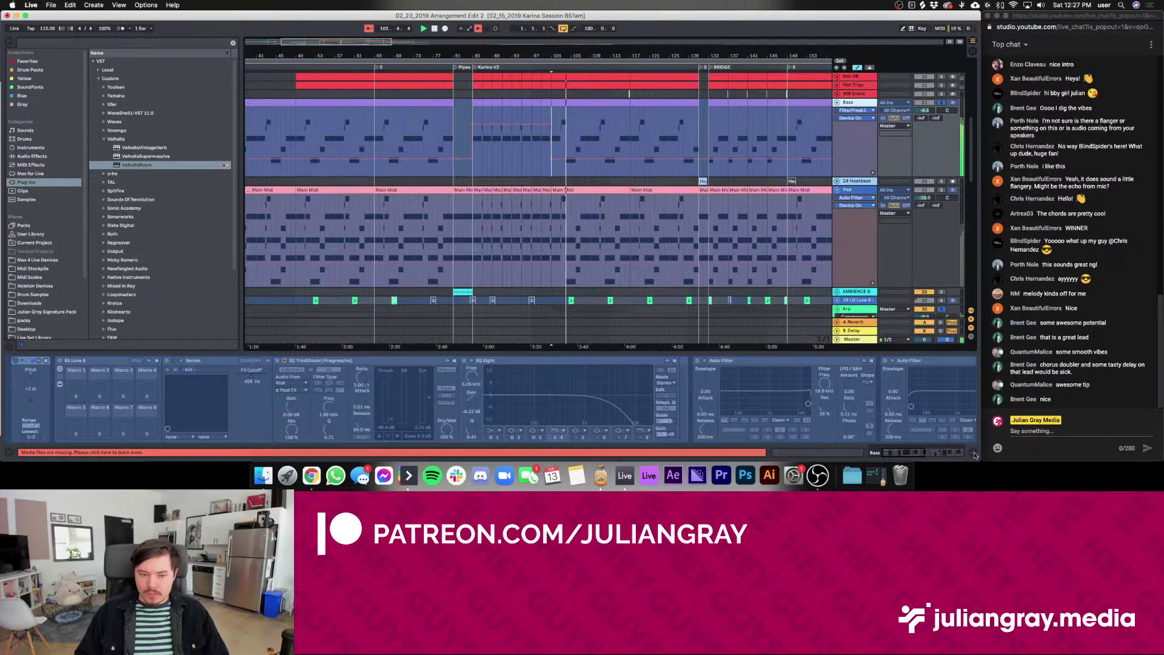
{"action": "mouse_move", "coordinate": [906, 456]}
{"action": "left_mouse_down"}
{"action": "mouse_move", "coordinate": [945, 455]}
{"action": "mouse_move", "coordinate": [903, 453]}
{"action": "left_mouse_up"}
{"action": "right_click", "coordinate": [860, 105]}
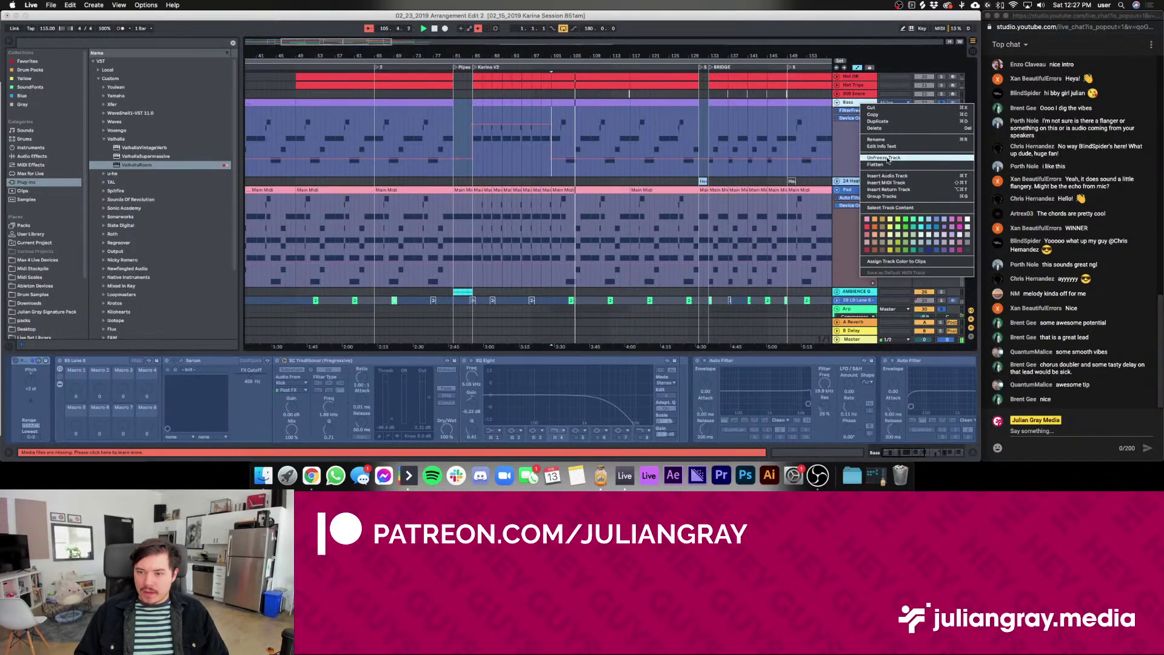
{"action": "left_click", "coordinate": [541, 368]}
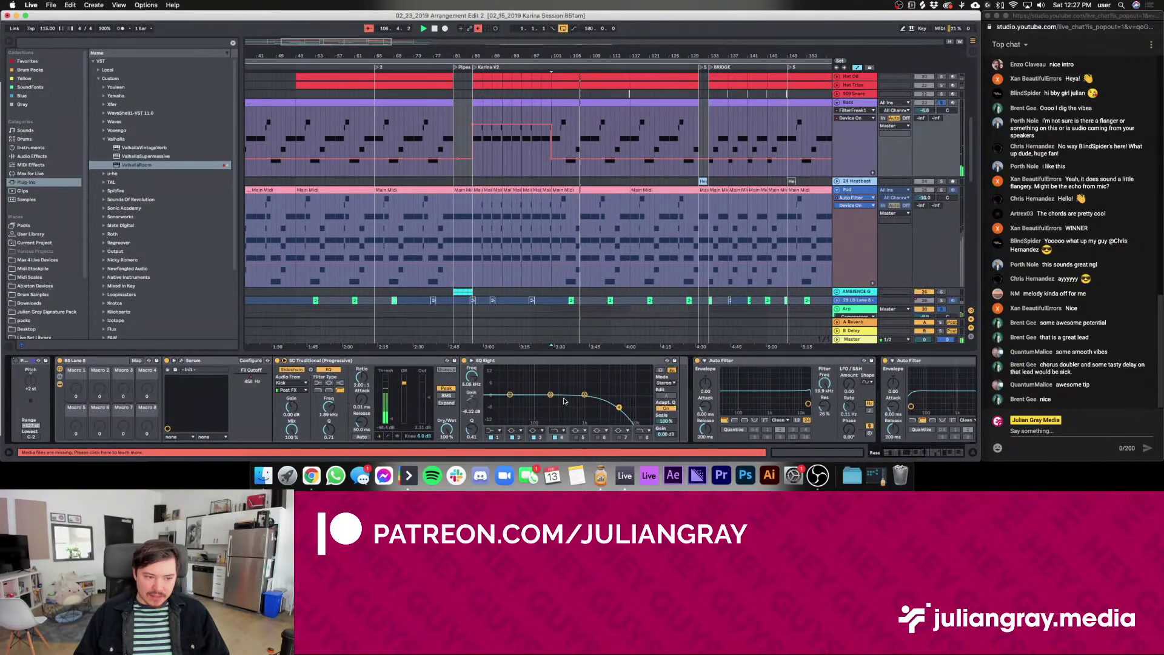
{"action": "left_click", "coordinate": [495, 367]}
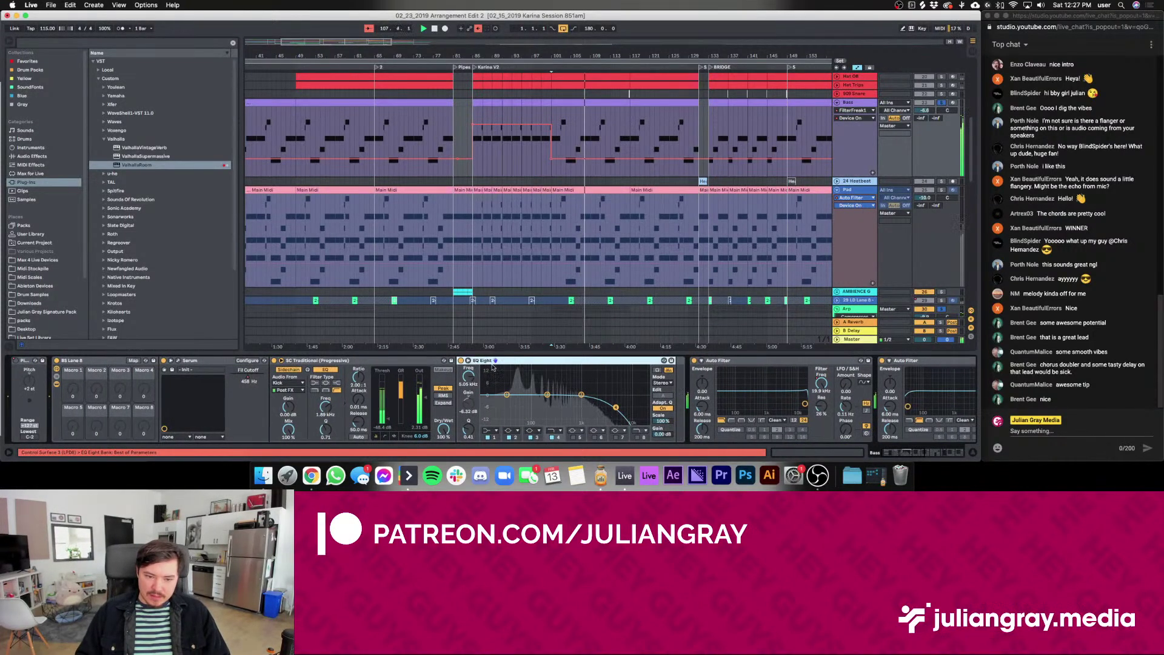
Open the Bass track's Serum and tweak the LFO 2 and Envelope 2 modulation of the filter cutoff
{"action": "left_click", "coordinate": [177, 361]}
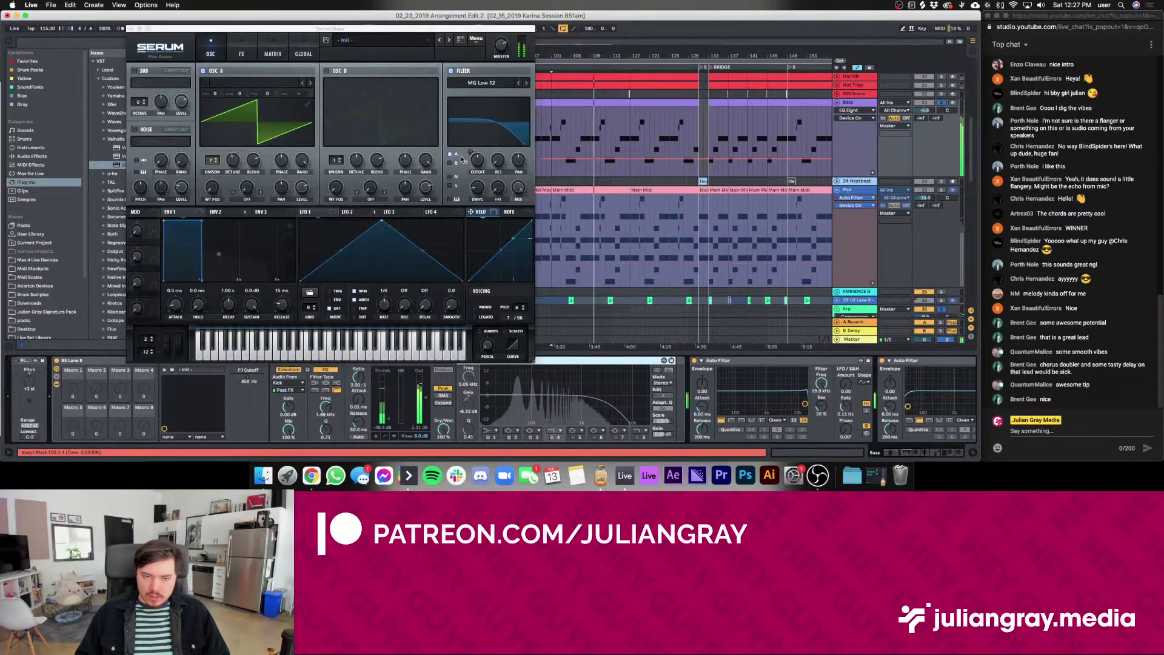
{"action": "left_click_drag", "start_coordinate": [344, 211], "coordinate": [469, 149]}
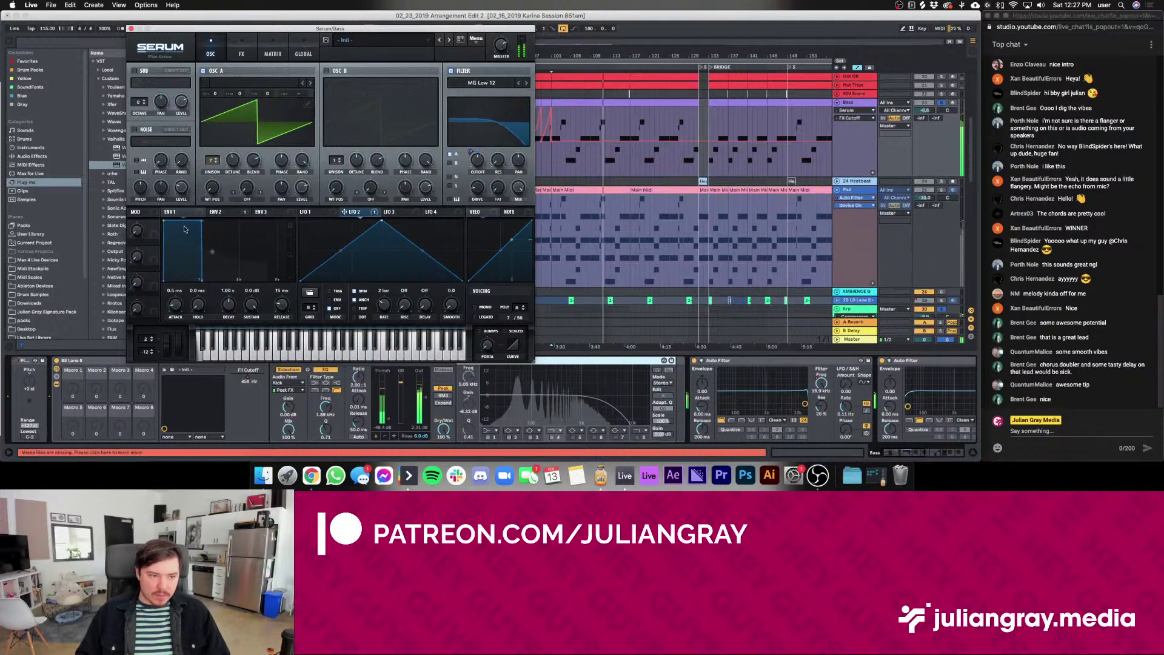
{"action": "left_click", "coordinate": [244, 213]}
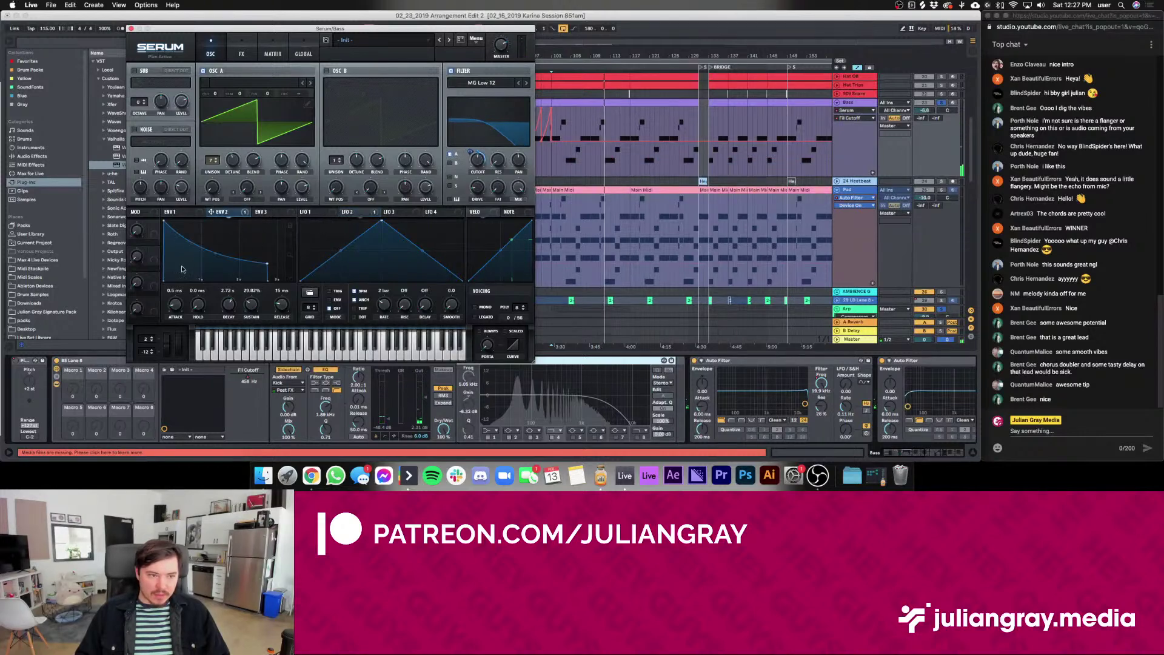
{"action": "left_click_drag", "start_coordinate": [480, 158], "coordinate": [471, 150]}
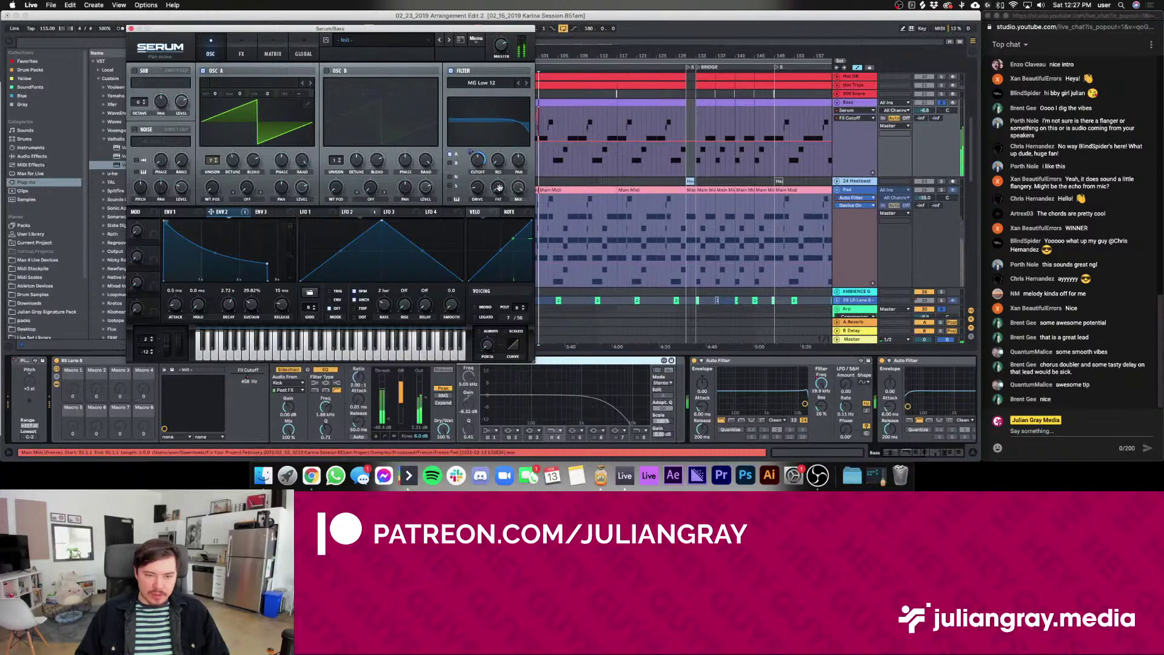
{"action": "left_click", "coordinate": [131, 28]}
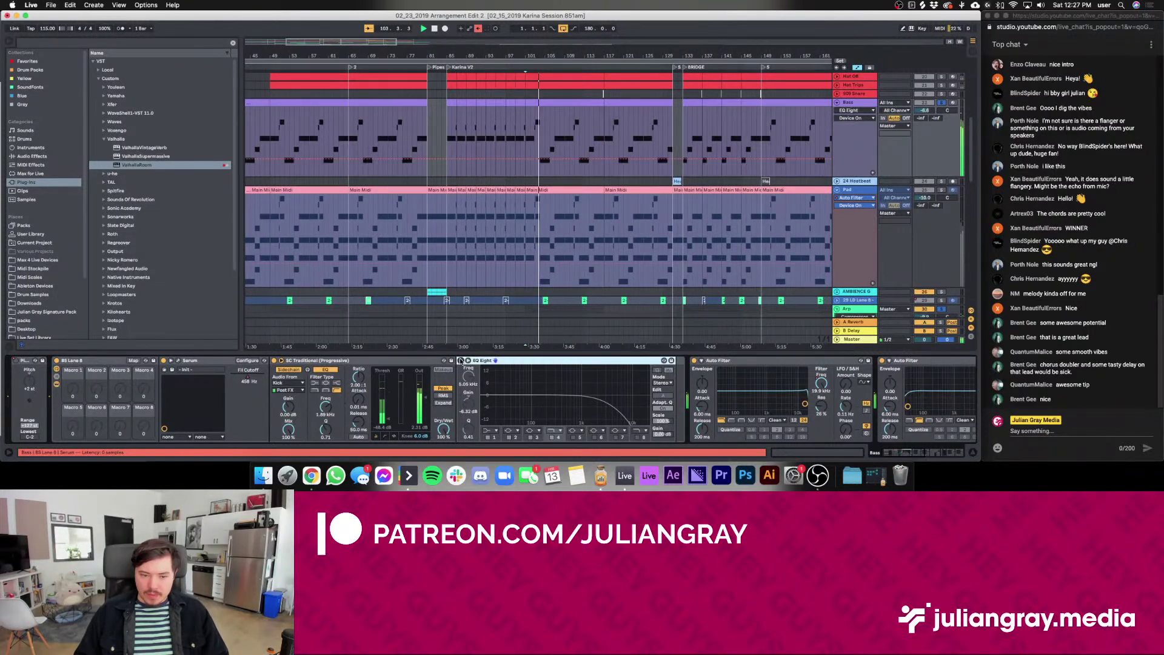
Shift the high-cut band of the Bass track's EQ Eight to a higher frequency
{"action": "left_click", "coordinate": [587, 384]}
{"action": "left_click_drag", "start_coordinate": [616, 408], "coordinate": [627, 407]}
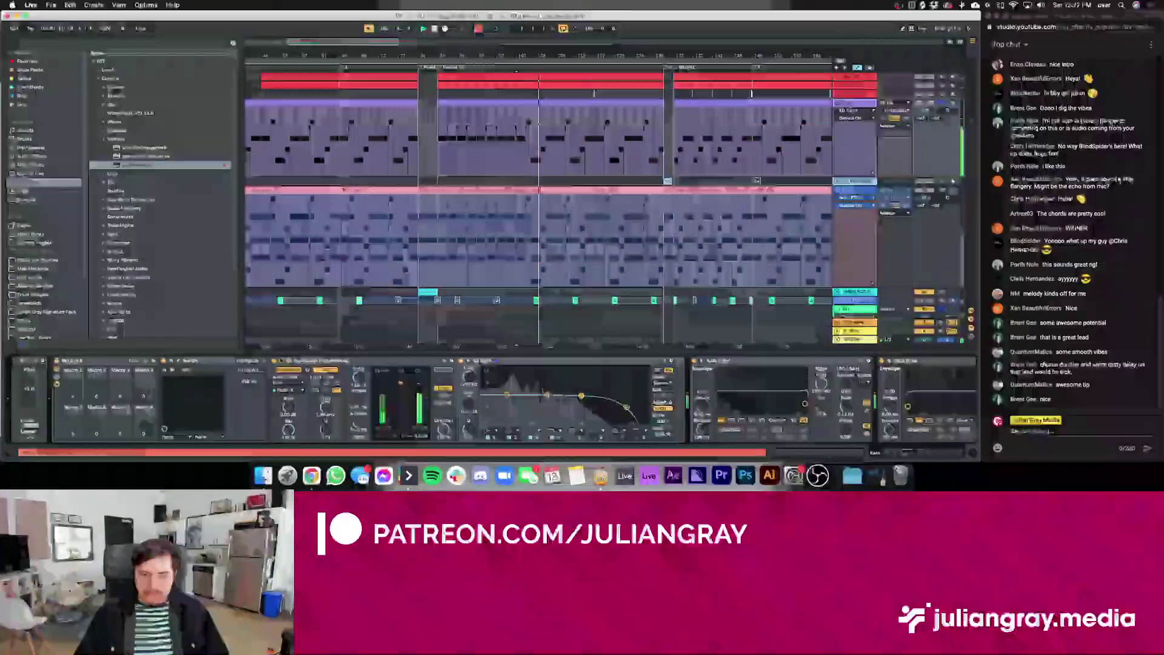
{"action": "left_click", "coordinate": [569, 75]}
{"action": "scroll", "coordinate": [584, 161], "scroll_direction": "down", "scroll_amount": 2}
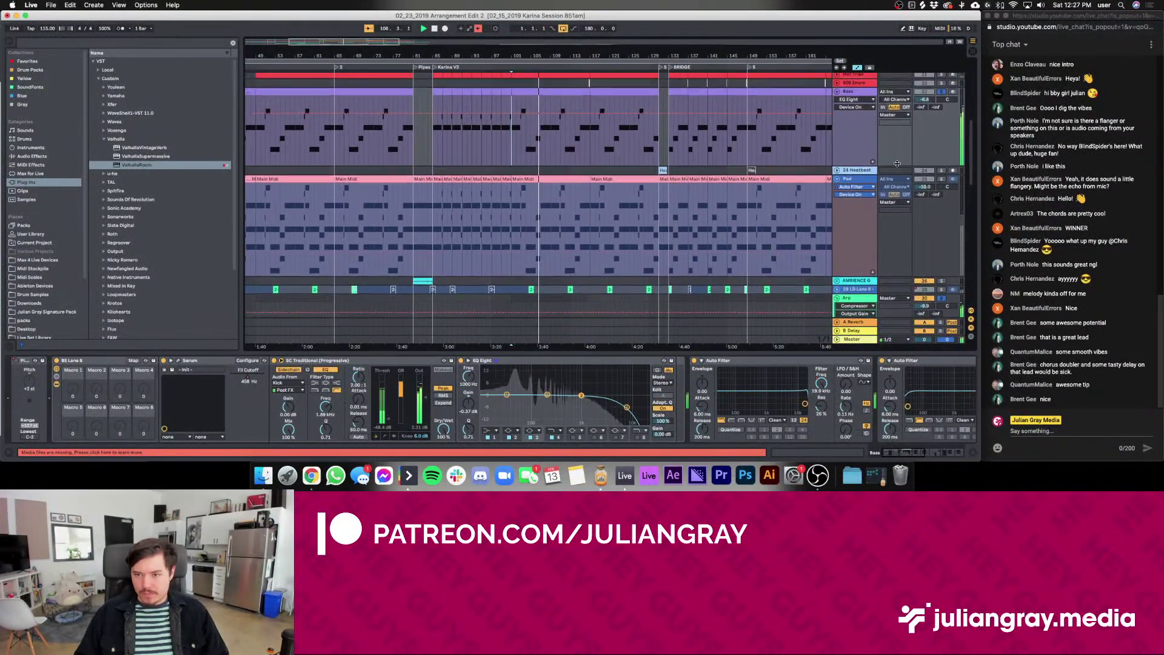
Check the Pad and Bass device chains, folding and unfolding the disabled FilterFreak on the Bass
{"action": "left_click", "coordinate": [852, 179]}
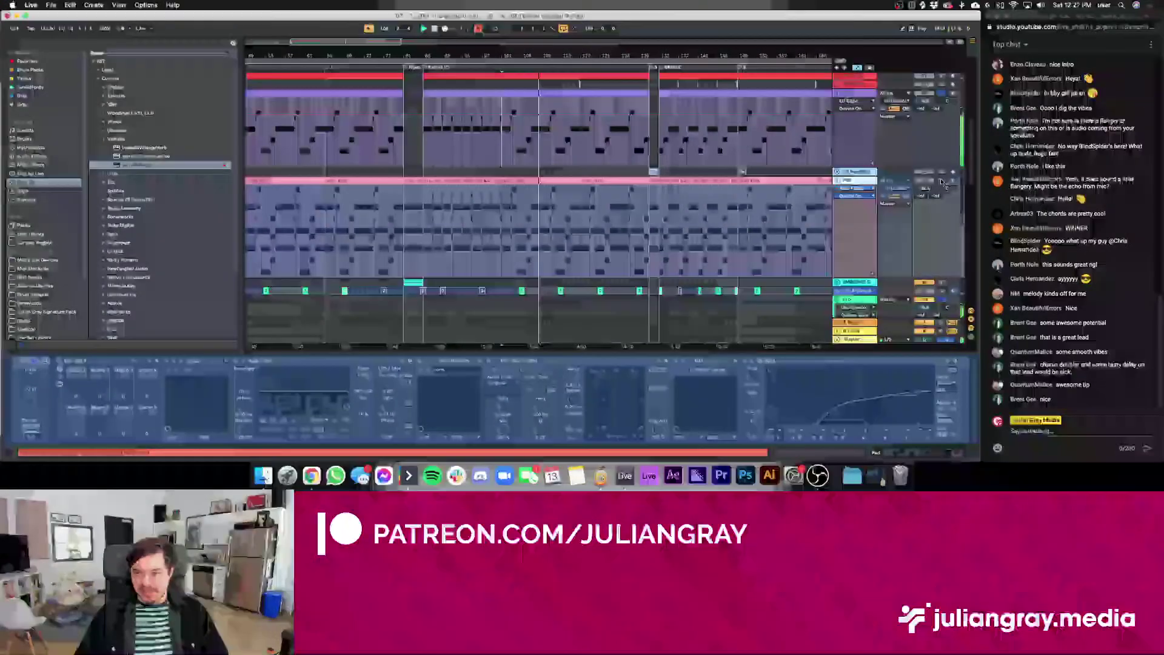
{"action": "left_click", "coordinate": [849, 94]}
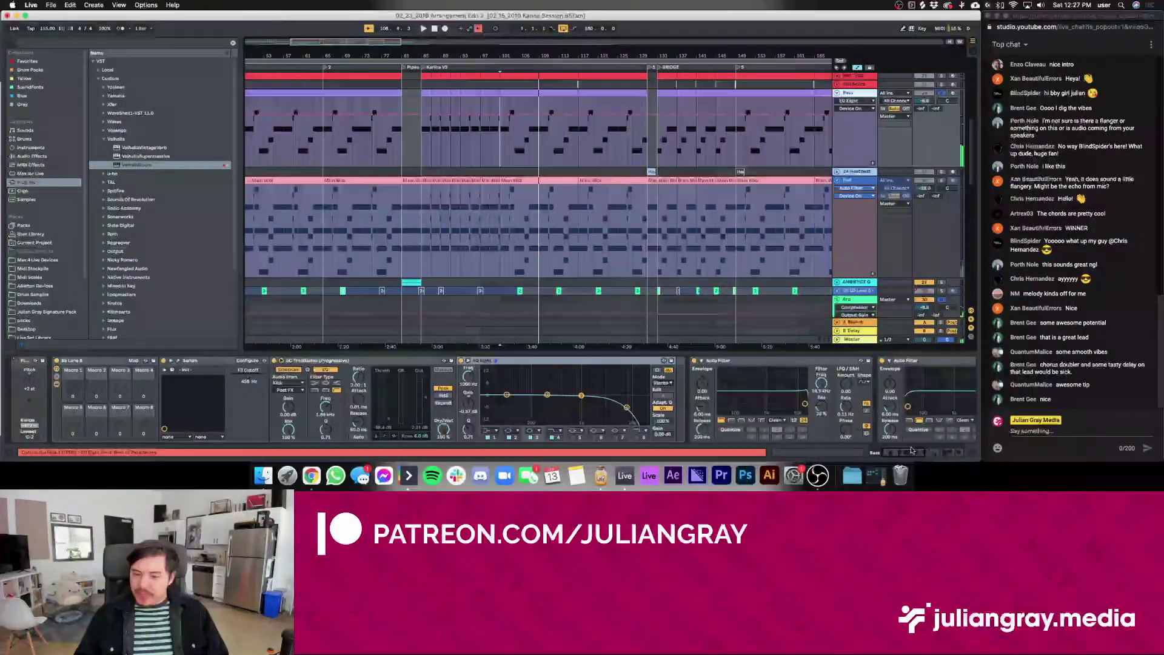
{"action": "scroll", "coordinate": [934, 444], "scroll_direction": "right", "scroll_amount": 10}
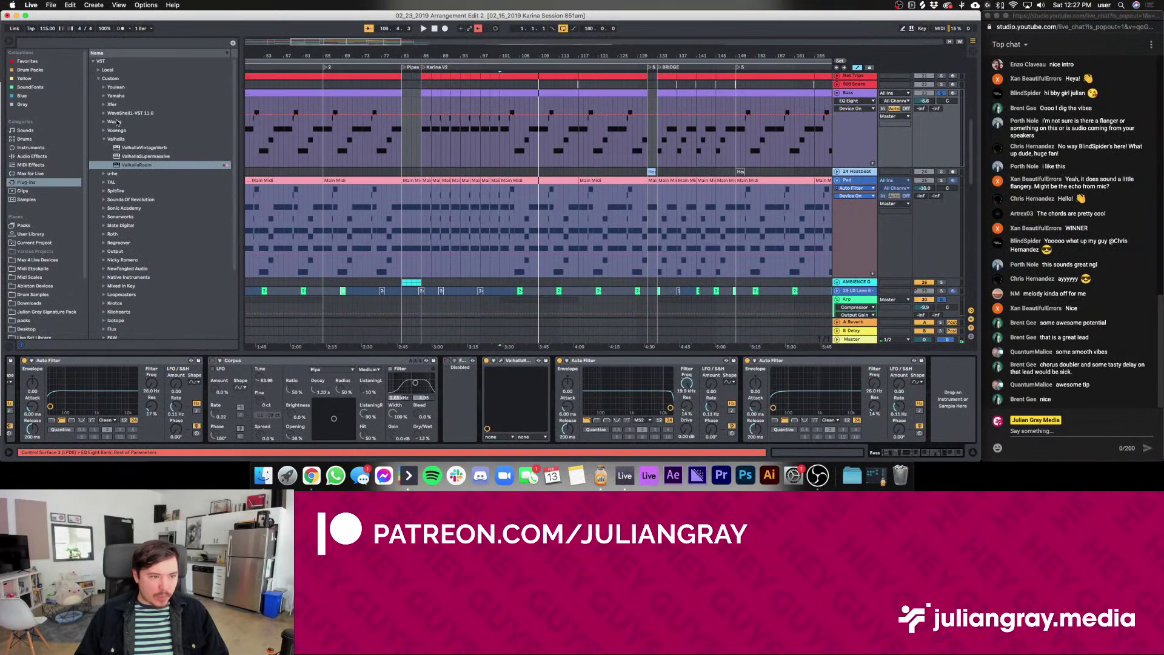
{"action": "double_click", "coordinate": [455, 361]}
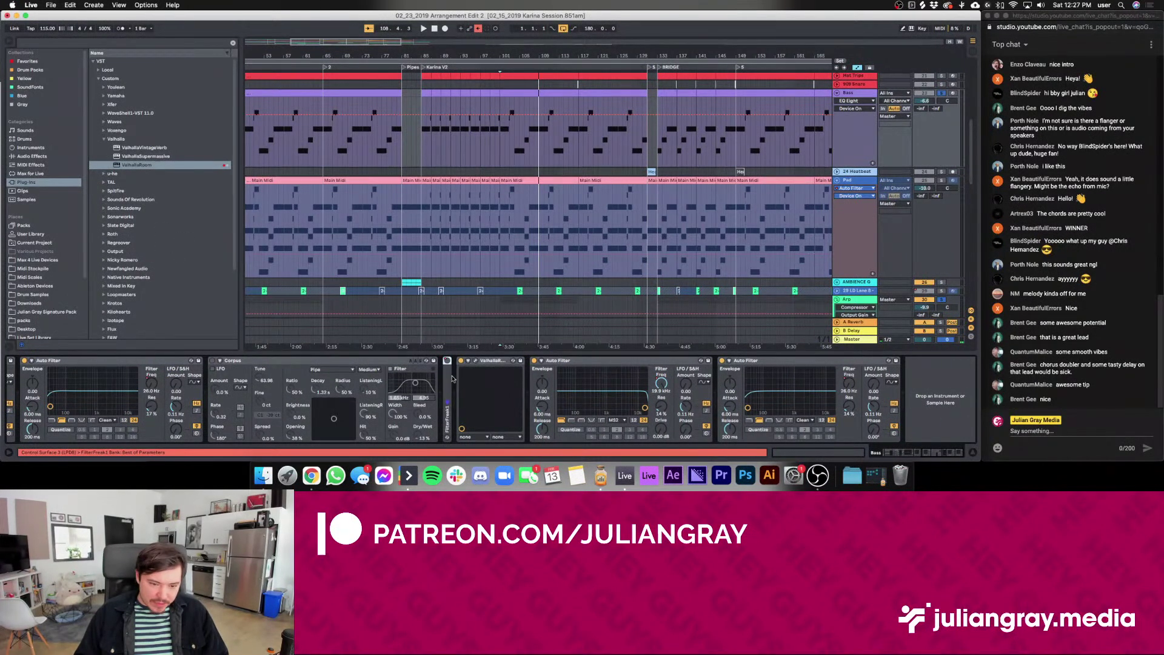
{"action": "double_click", "coordinate": [446, 378]}
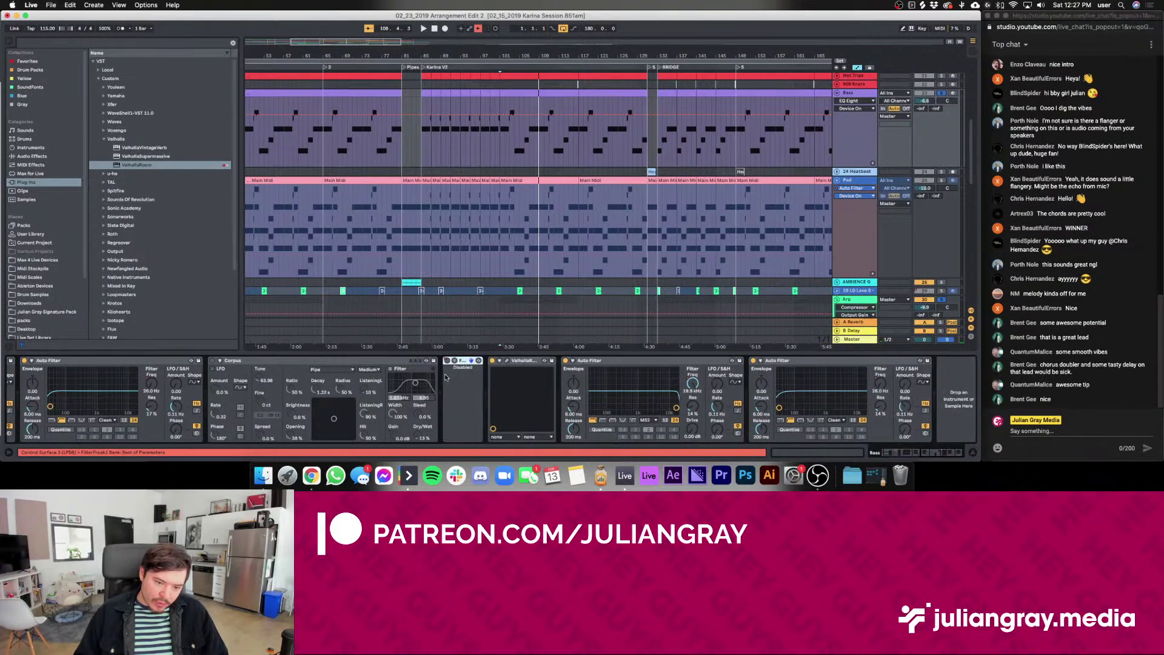
Search the plug-ins for "span" and add Voxengo SPAN to the end of the Bass device chain
{"action": "left_click", "coordinate": [124, 165]}
{"action": "scroll", "coordinate": [115, 200], "scroll_direction": "down", "scroll_amount": 5}
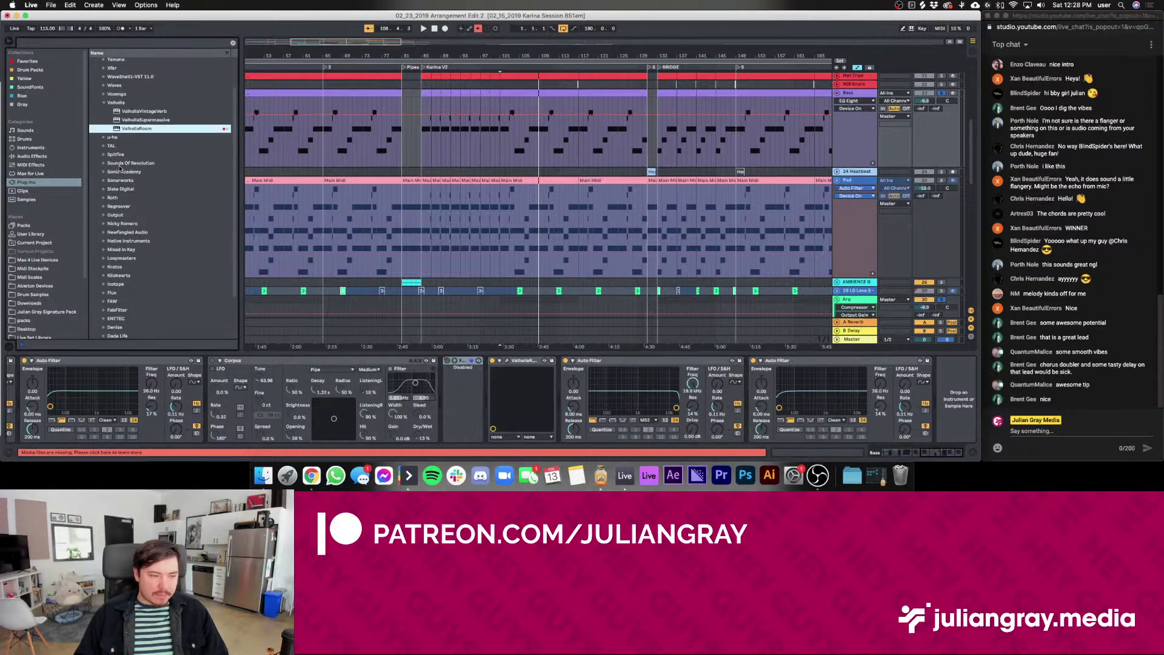
{"action": "scroll", "coordinate": [109, 133], "scroll_direction": "up", "scroll_amount": 5}
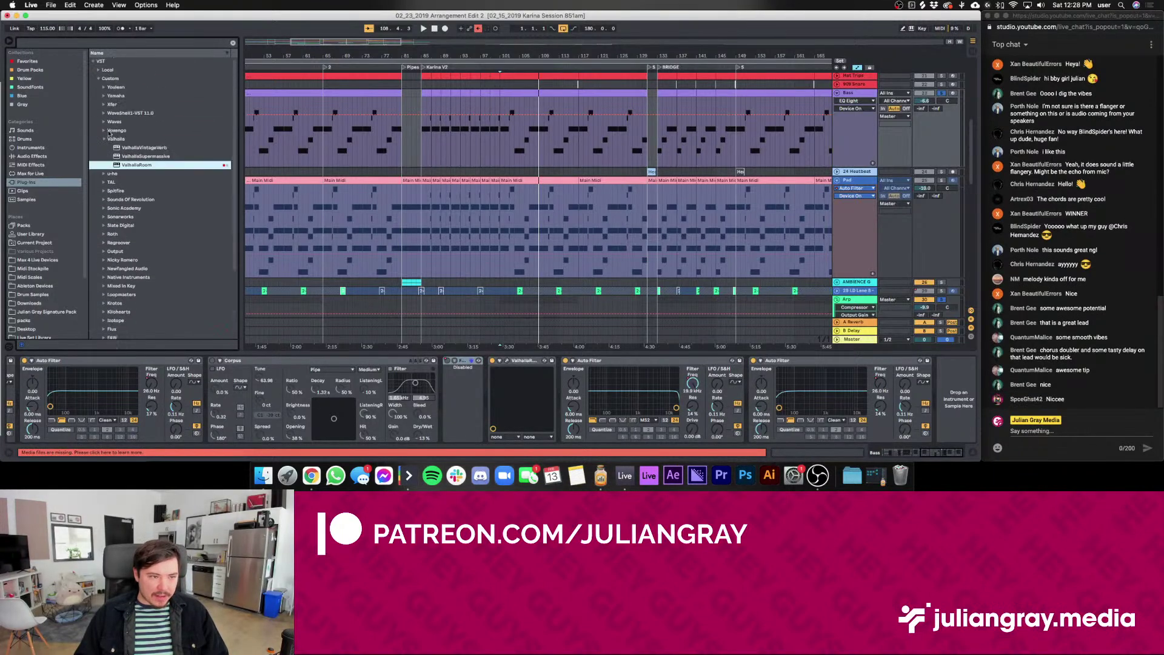
{"action": "left_click", "coordinate": [101, 42]}
{"action": "type", "text": "span"}
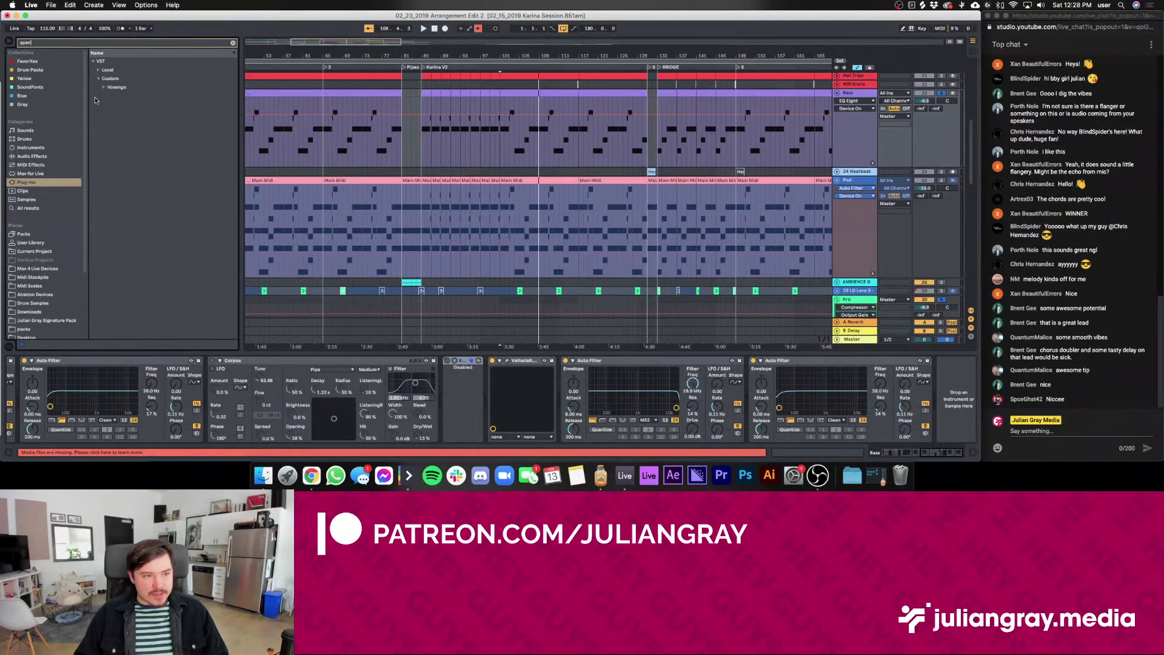
{"action": "left_click", "coordinate": [104, 87]}
{"action": "left_click", "coordinate": [122, 96]}
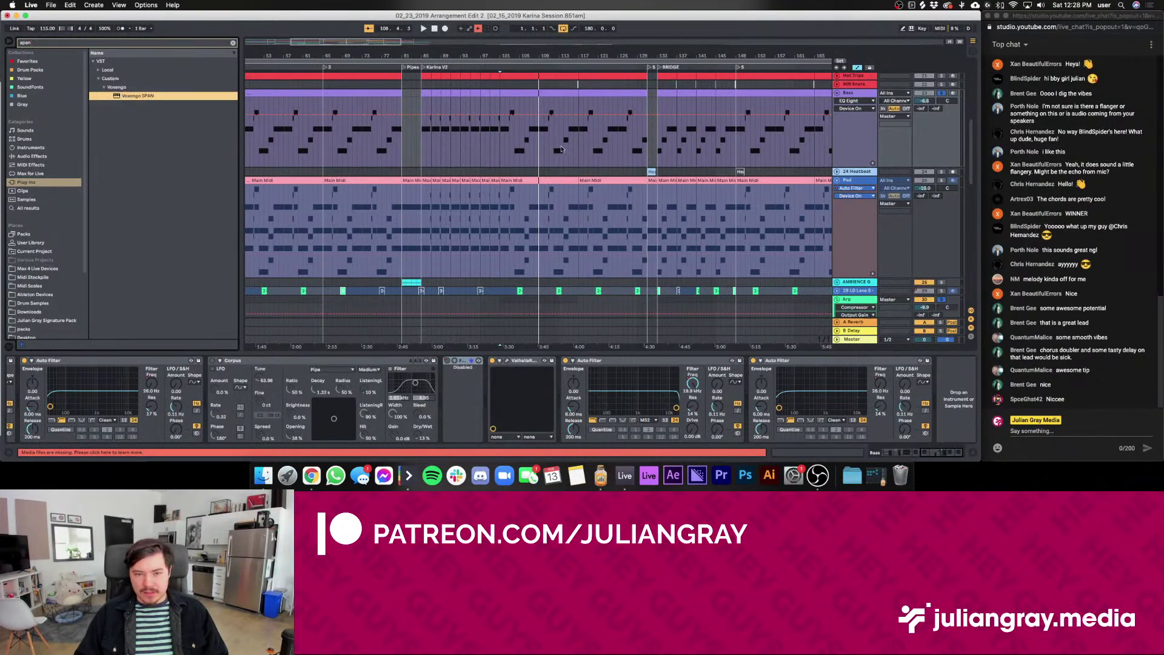
{"action": "left_click_drag", "start_coordinate": [560, 149], "coordinate": [554, 148]}
{"action": "scroll", "coordinate": [520, 144], "scroll_direction": "left", "scroll_amount": 10}
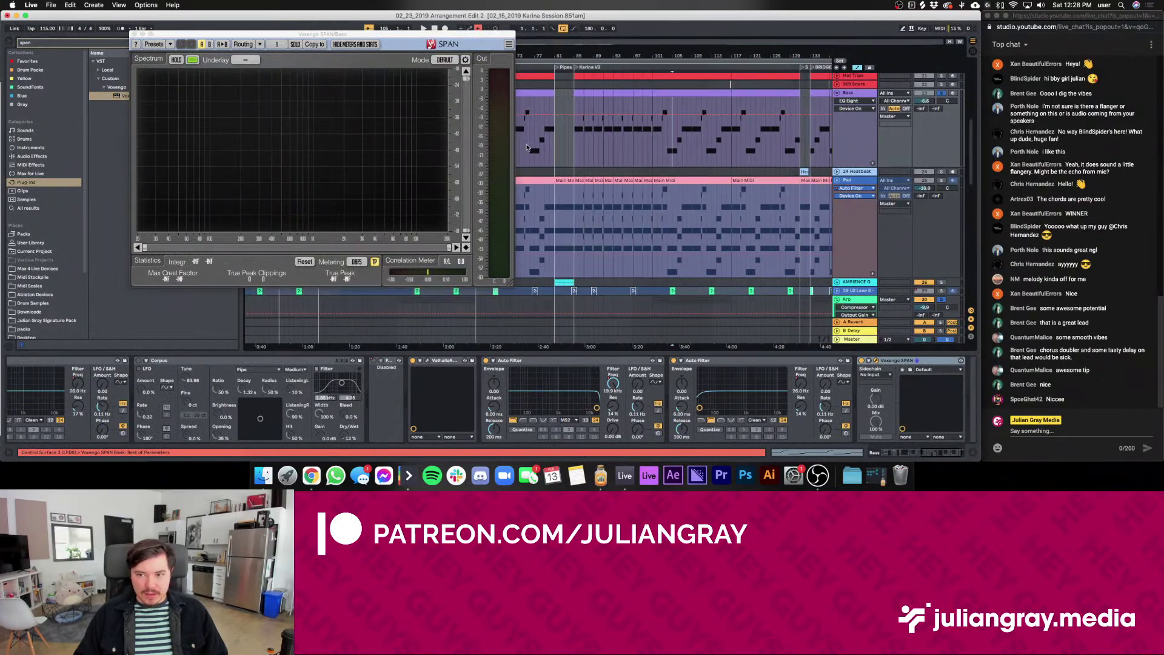
Play the Bass and examine its frequency spectrum in SPAN
{"action": "left_click", "coordinate": [561, 146]}
{"action": "key", "text": "space"}
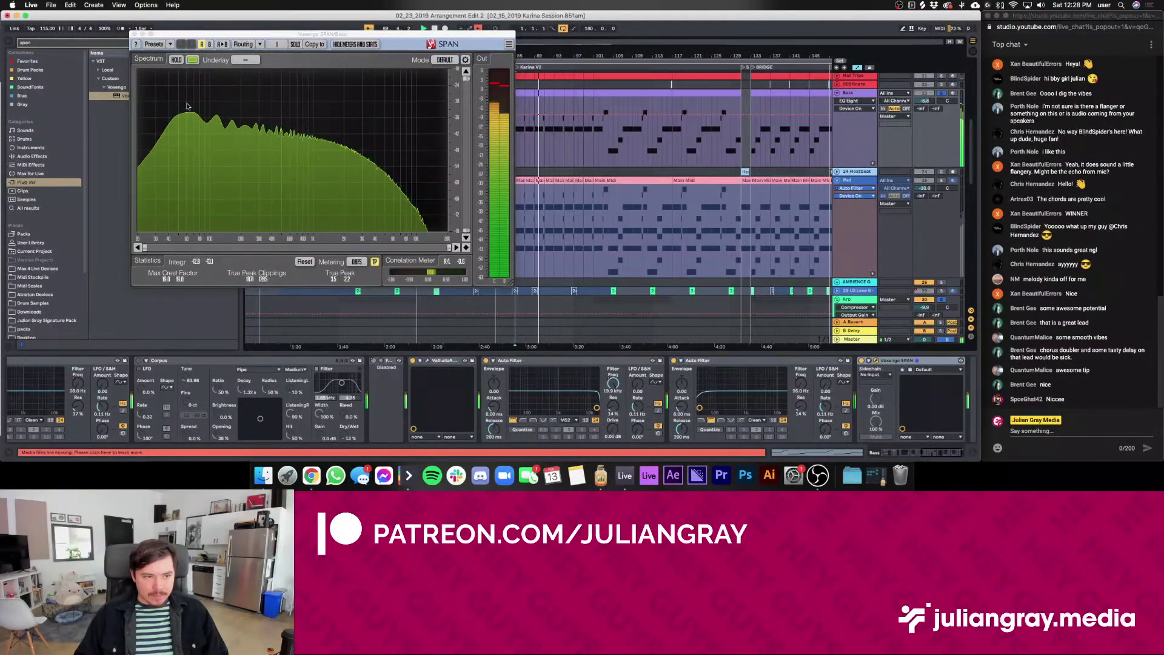
{"action": "left_click", "coordinate": [134, 34]}
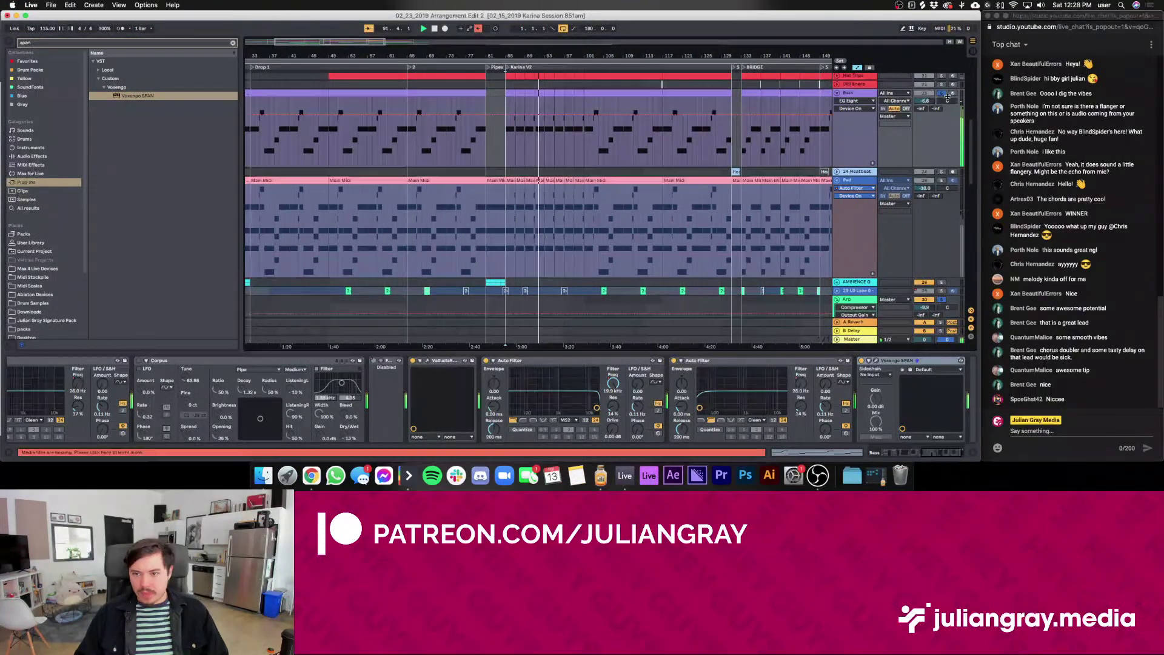
Audition the Pad track from the Pipes section and raise its track volume
{"action": "left_click", "coordinate": [857, 180]}
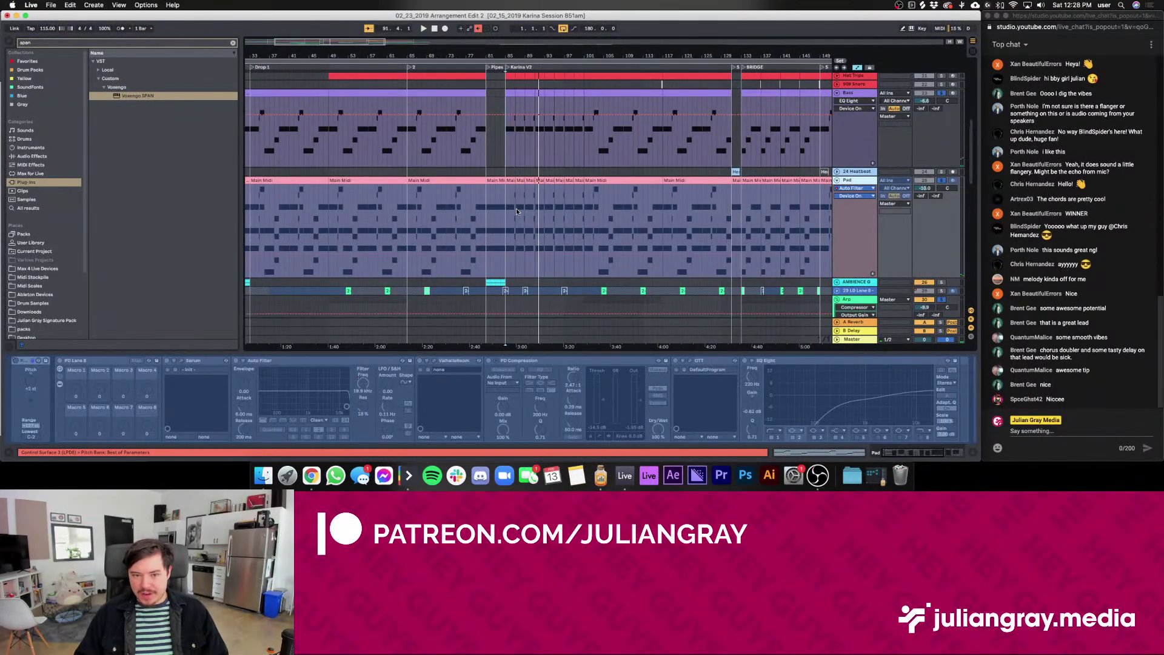
{"action": "left_click", "coordinate": [499, 214]}
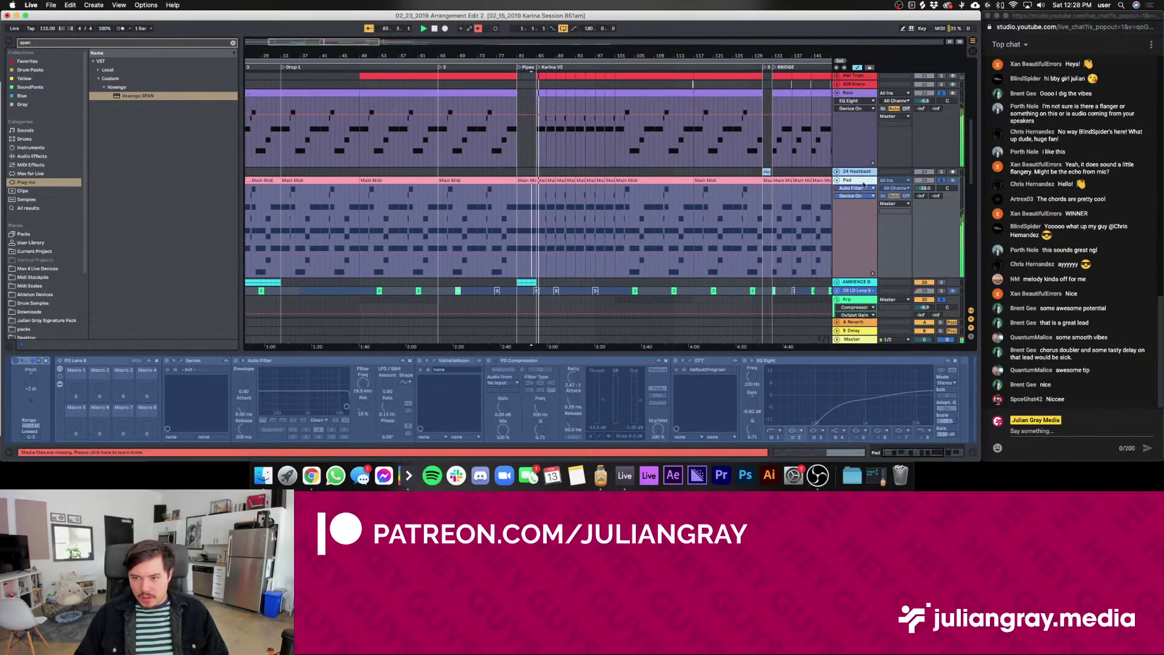
{"action": "mouse_move", "coordinate": [925, 188]}
{"action": "left_mouse_down"}
{"action": "mouse_move", "coordinate": [924, 176]}
{"action": "mouse_move", "coordinate": [924, 186]}
{"action": "left_mouse_up"}
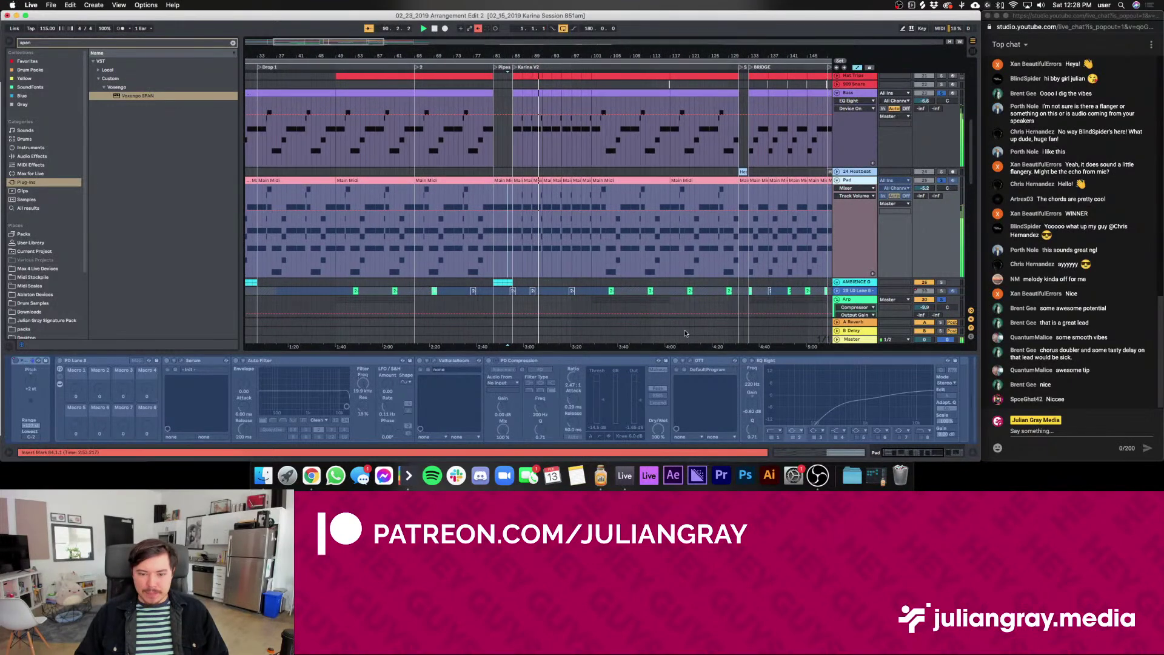
Unfreeze the Pad track and bring the start of its device chain into view
{"action": "scroll", "coordinate": [820, 402], "scroll_direction": "right", "scroll_amount": 10}
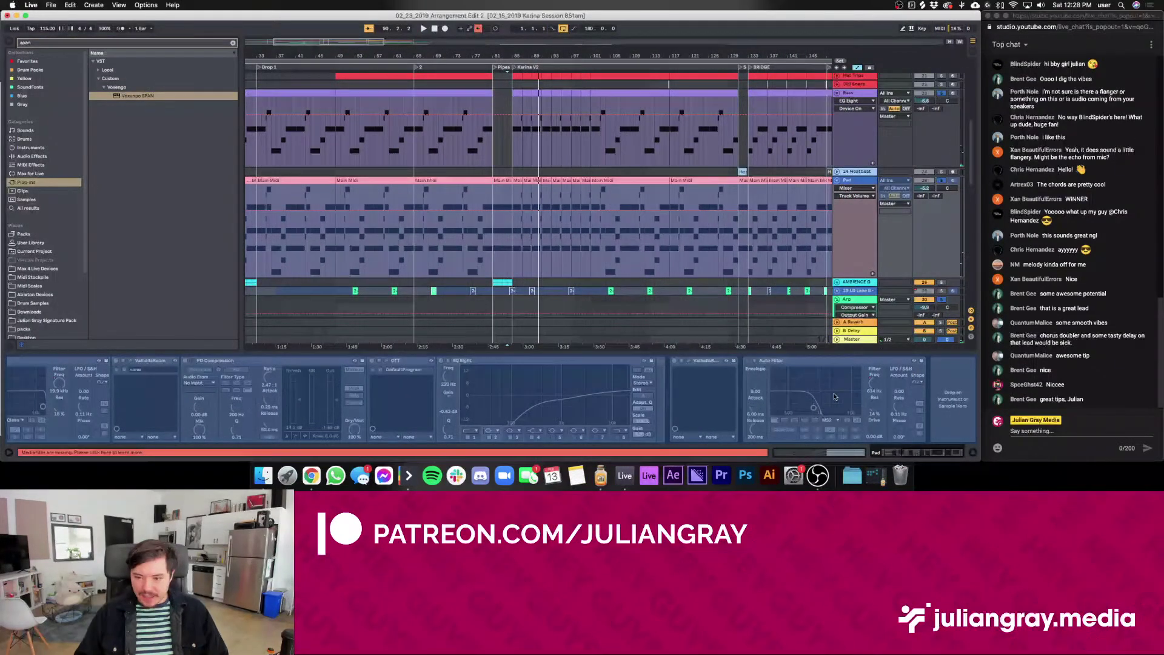
{"action": "right_click", "coordinate": [862, 185]}
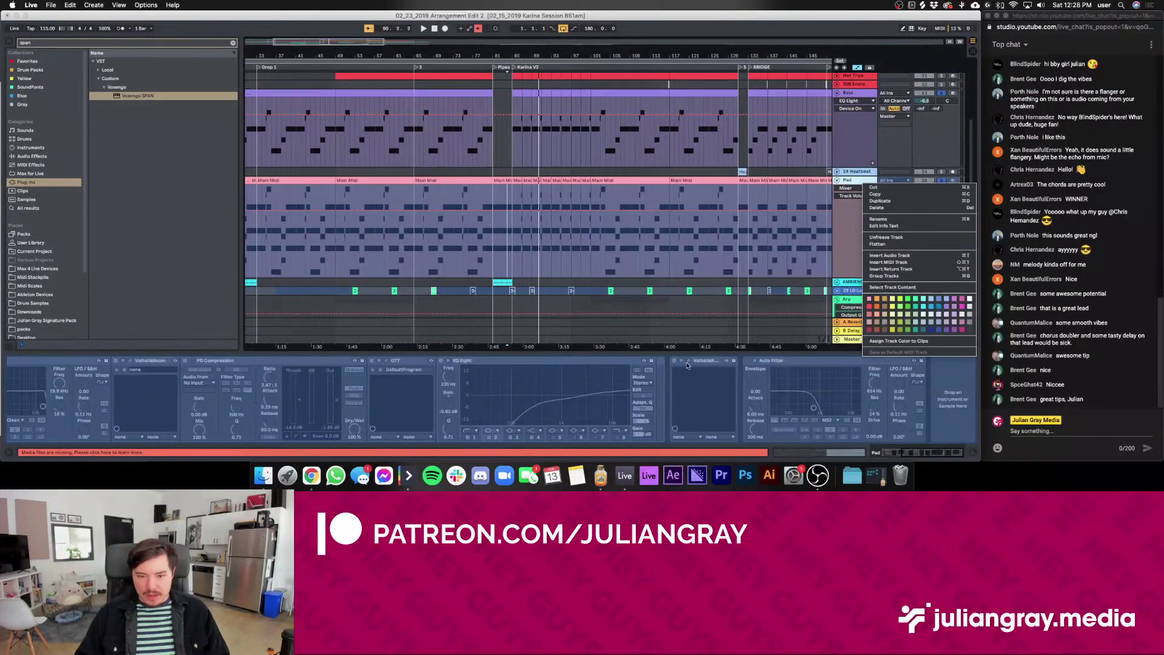
{"action": "key", "text": "Escape"}
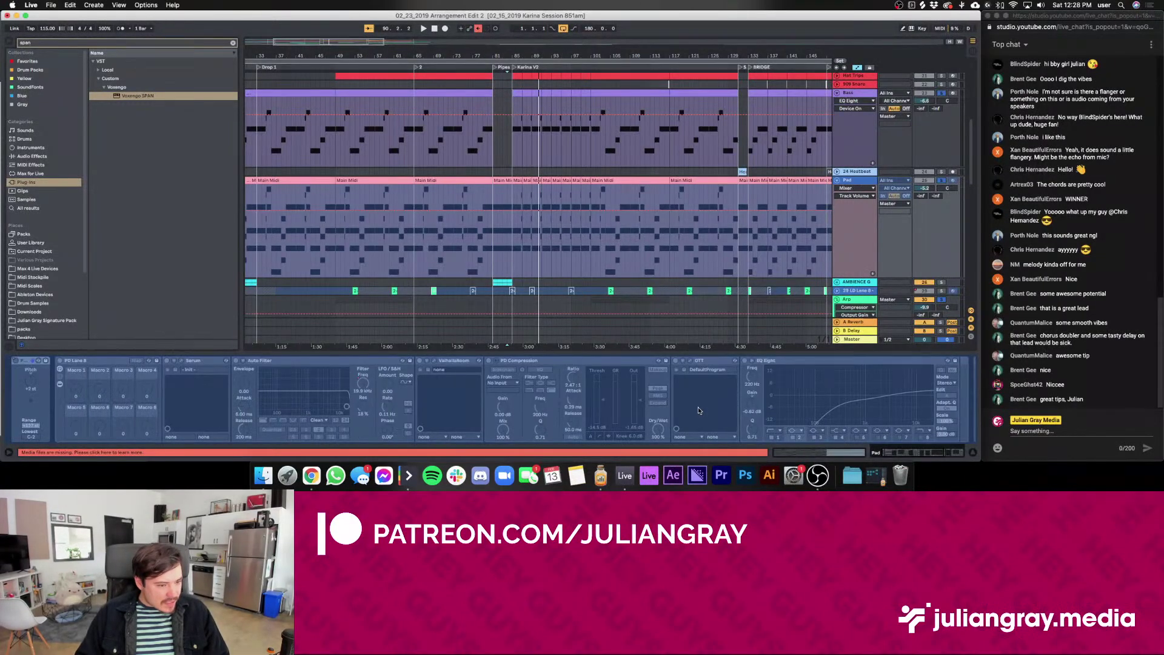
{"action": "scroll", "coordinate": [698, 410], "scroll_direction": "right", "scroll_amount": 10}
{"action": "scroll", "coordinate": [824, 213], "scroll_direction": "right", "scroll_amount": 2}
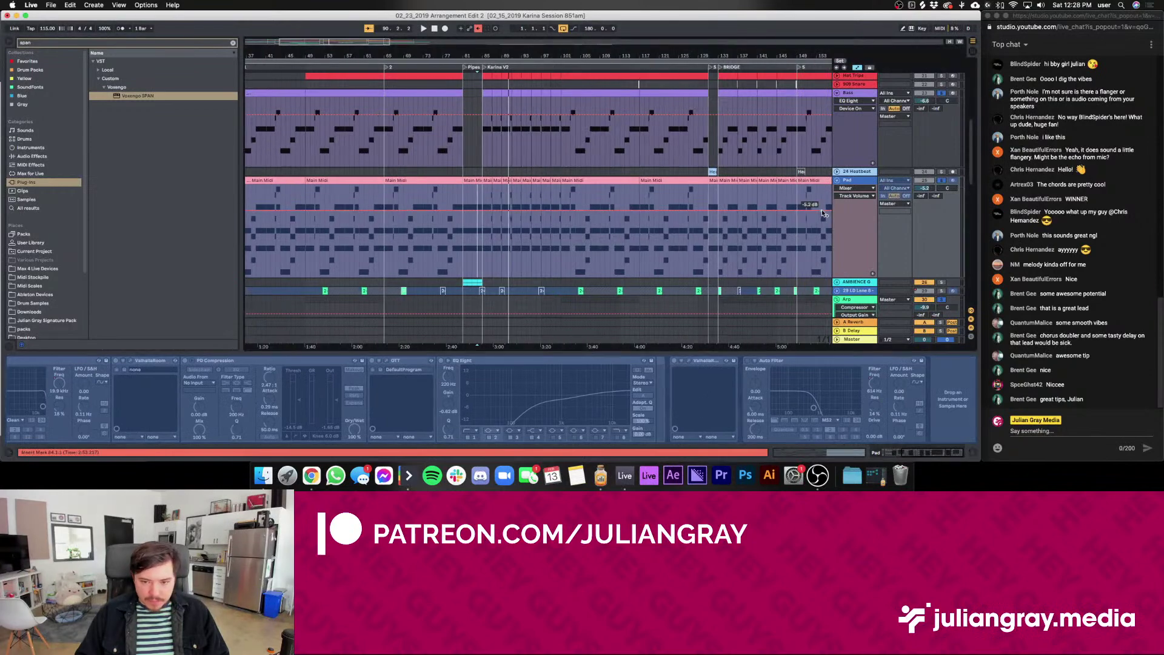
{"action": "right_click", "coordinate": [873, 177]}
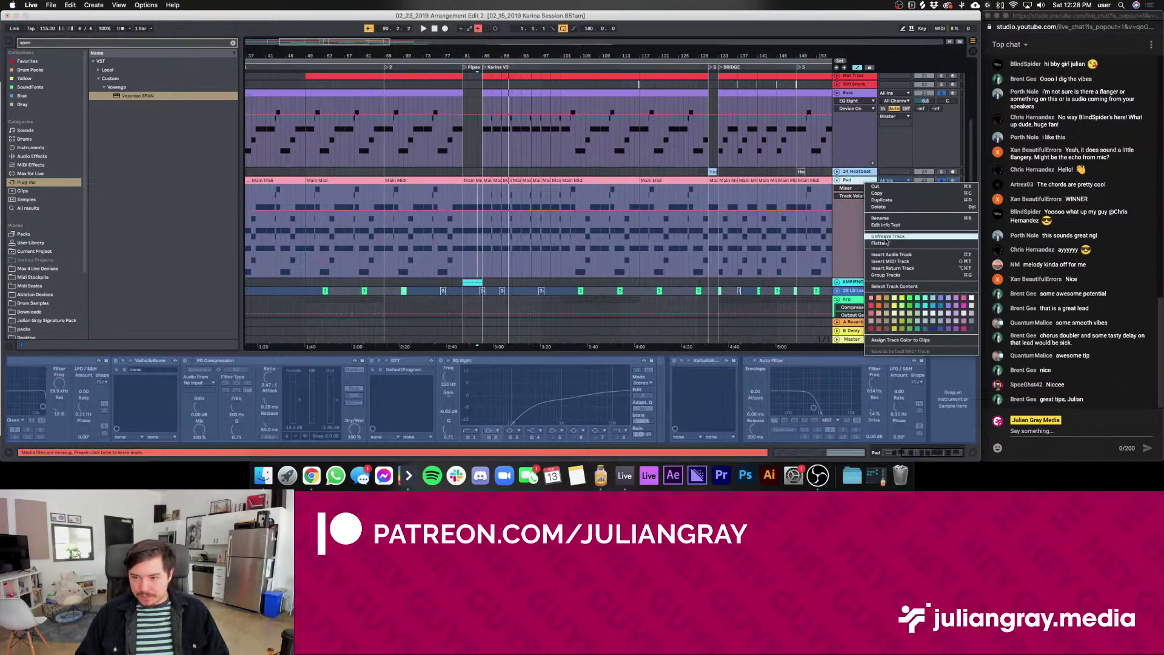
{"action": "key", "text": "Escape"}
{"action": "scroll", "coordinate": [637, 378], "scroll_direction": "left", "scroll_amount": 5}
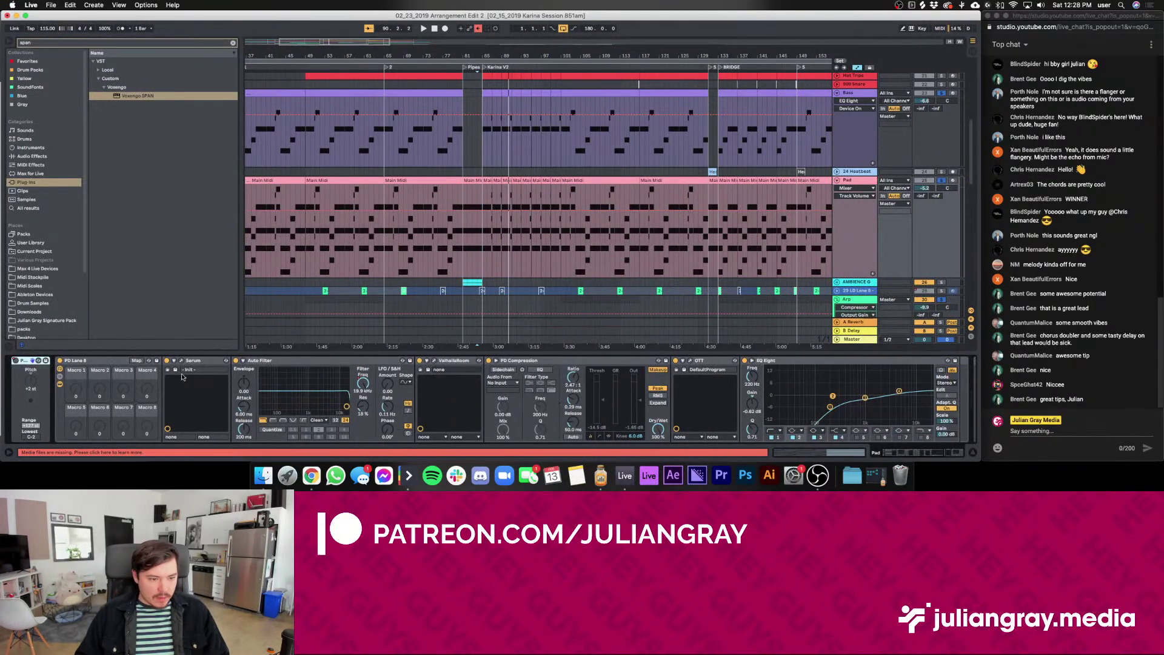
Open the Pad track's Serum and adjust Envelope 2's modulation of the filter cutoff
{"action": "key", "text": "super+alt+p"}
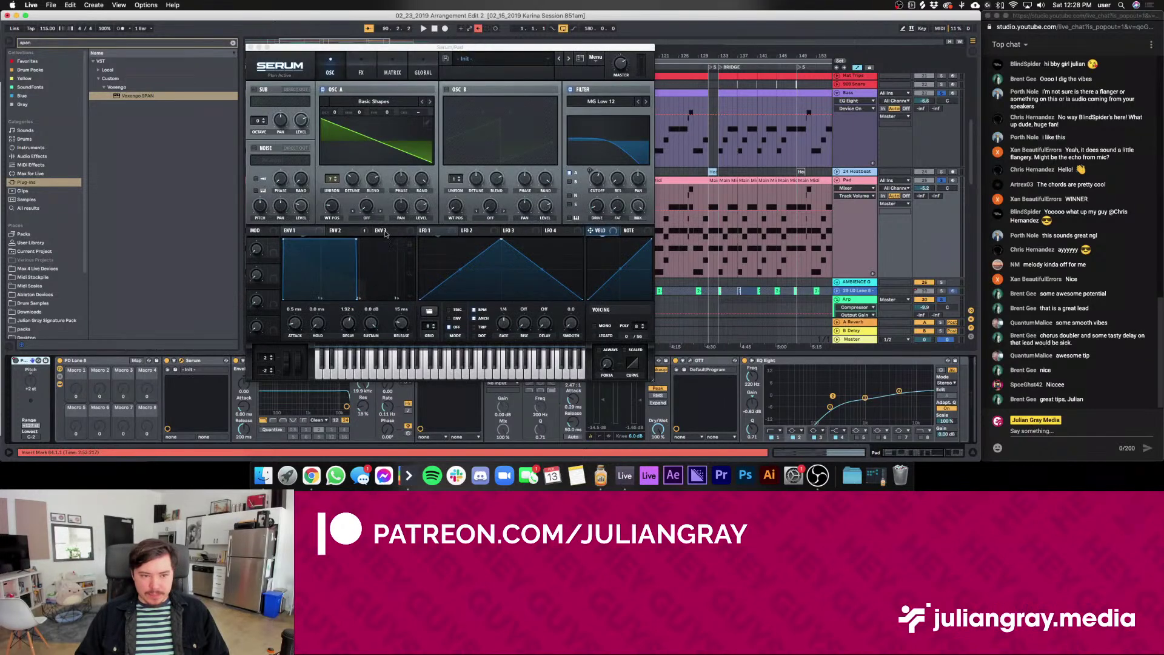
{"action": "left_click", "coordinate": [336, 231]}
{"action": "left_click_drag", "start_coordinate": [592, 170], "coordinate": [594, 170]}
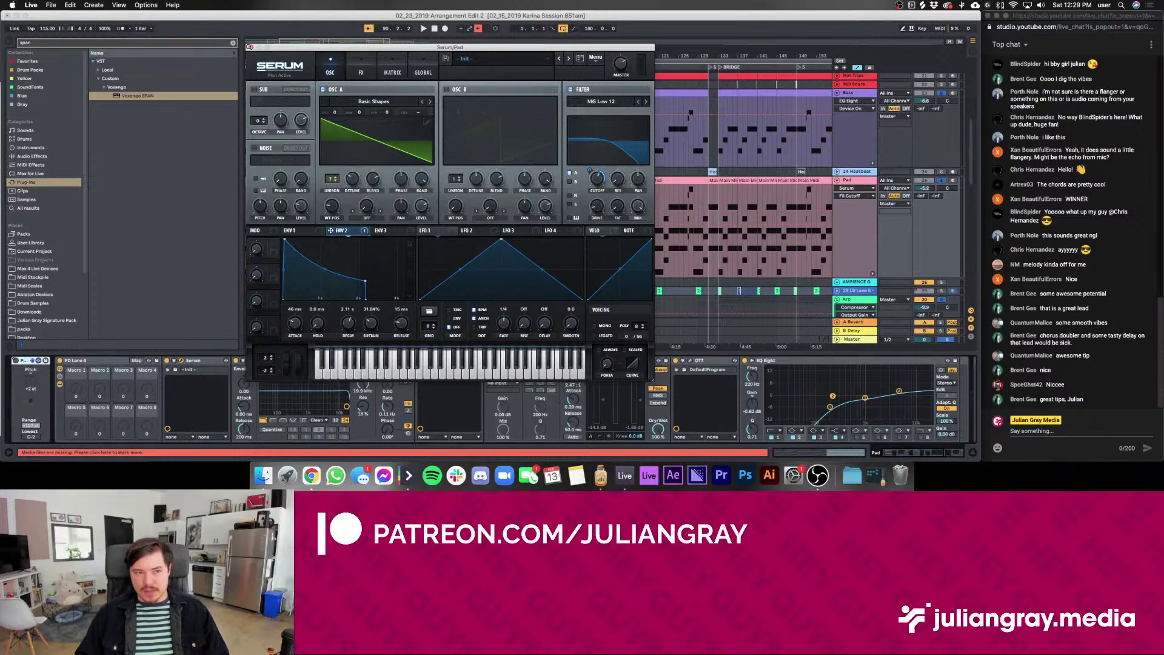
{"action": "left_click", "coordinate": [250, 46]}
Close the Pad's Serum window and play the arrangement from the Pipes section
{"action": "left_click", "coordinate": [484, 203]}
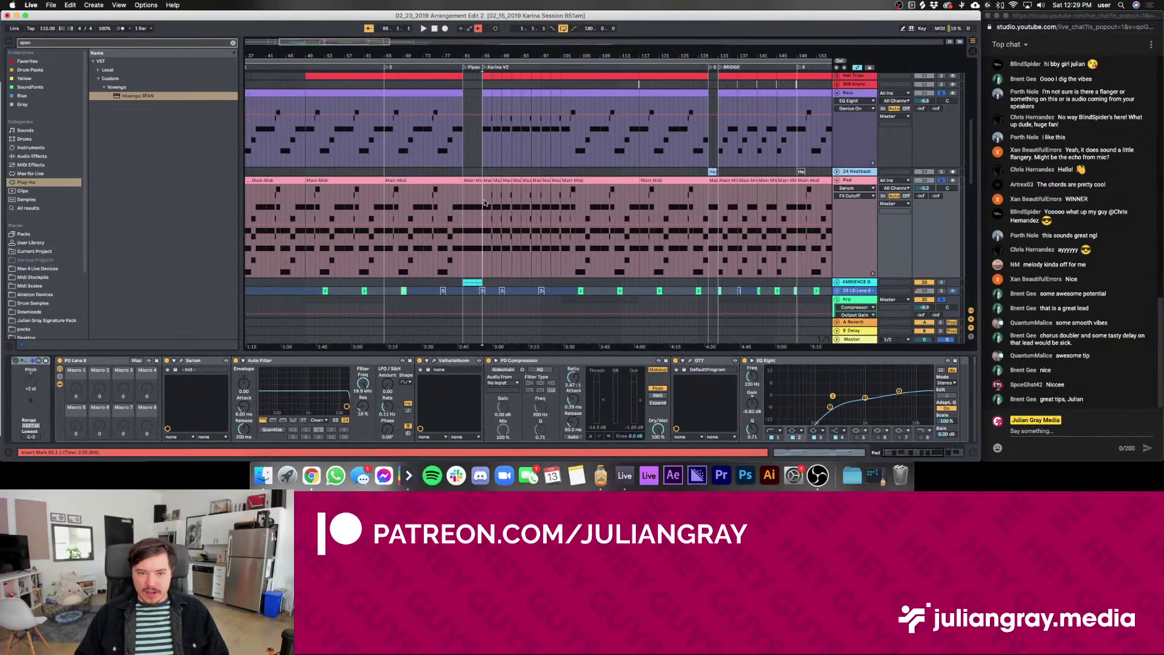
{"action": "left_click", "coordinate": [476, 207]}
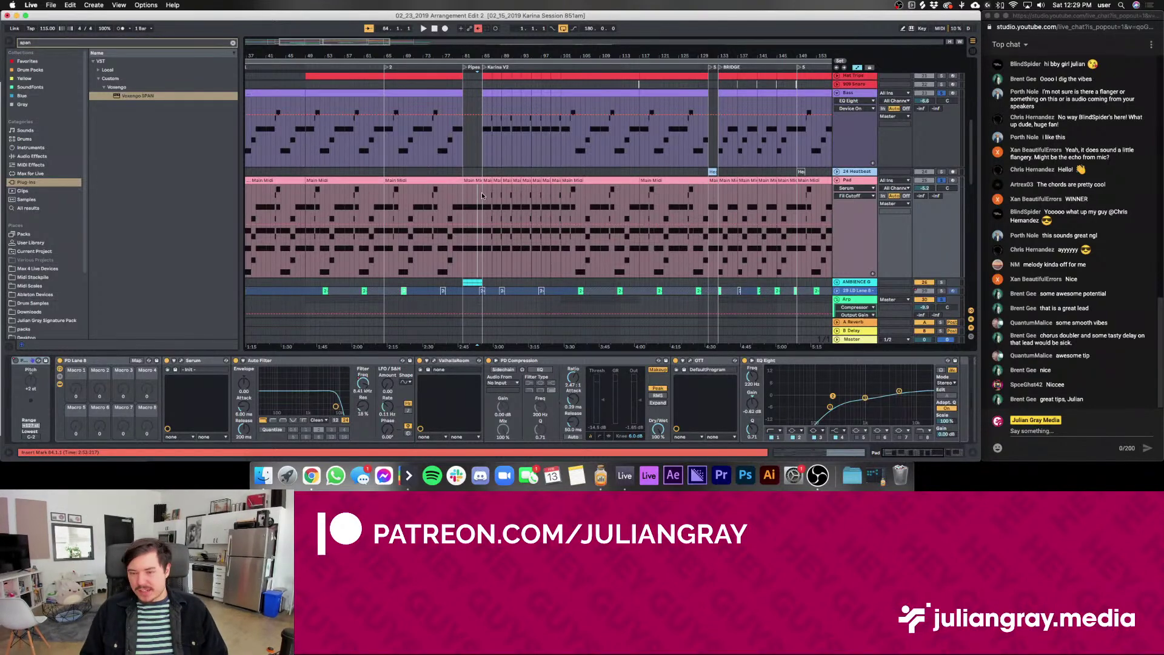
{"action": "key", "text": "space"}
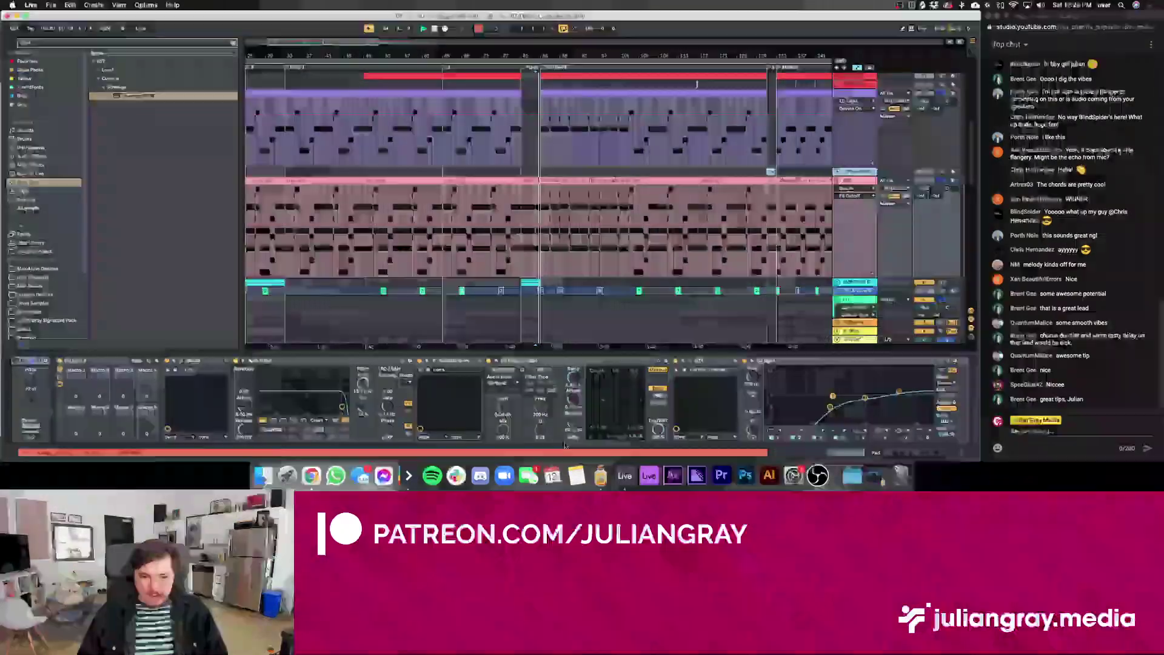
Adjust Envelope 2's cutoff modulation and the filter cutoff in the Pad's Serum during playback, and close the synth
{"action": "left_click", "coordinate": [180, 361]}
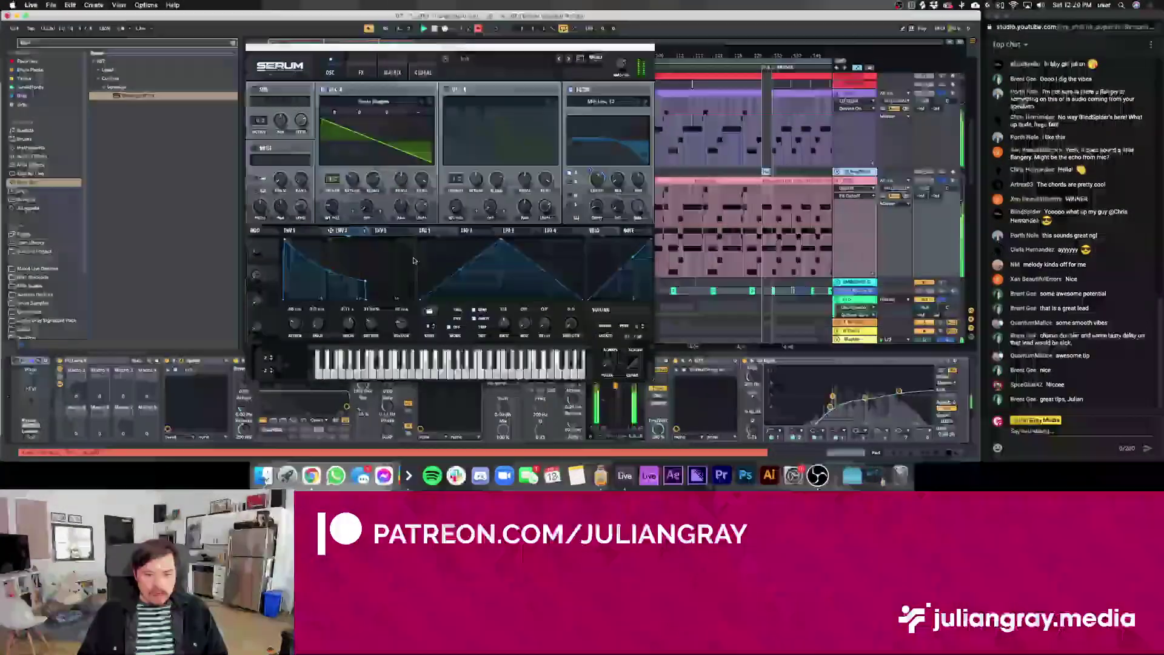
{"action": "left_click", "coordinate": [588, 168]}
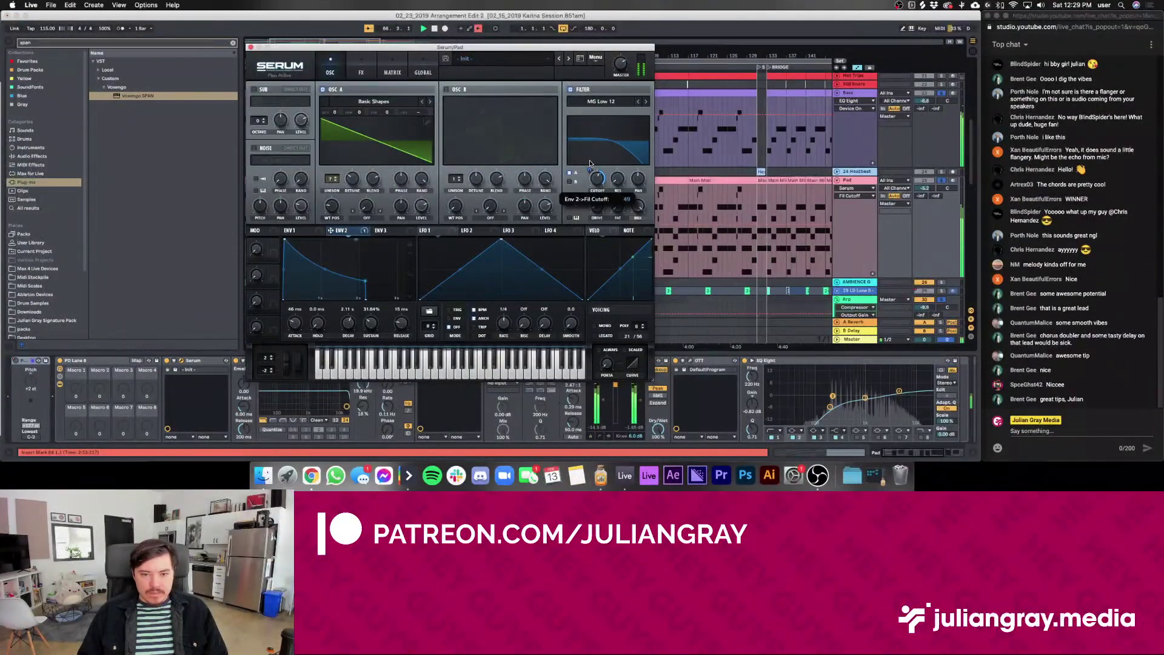
{"action": "left_click_drag", "start_coordinate": [590, 163], "coordinate": [588, 166]}
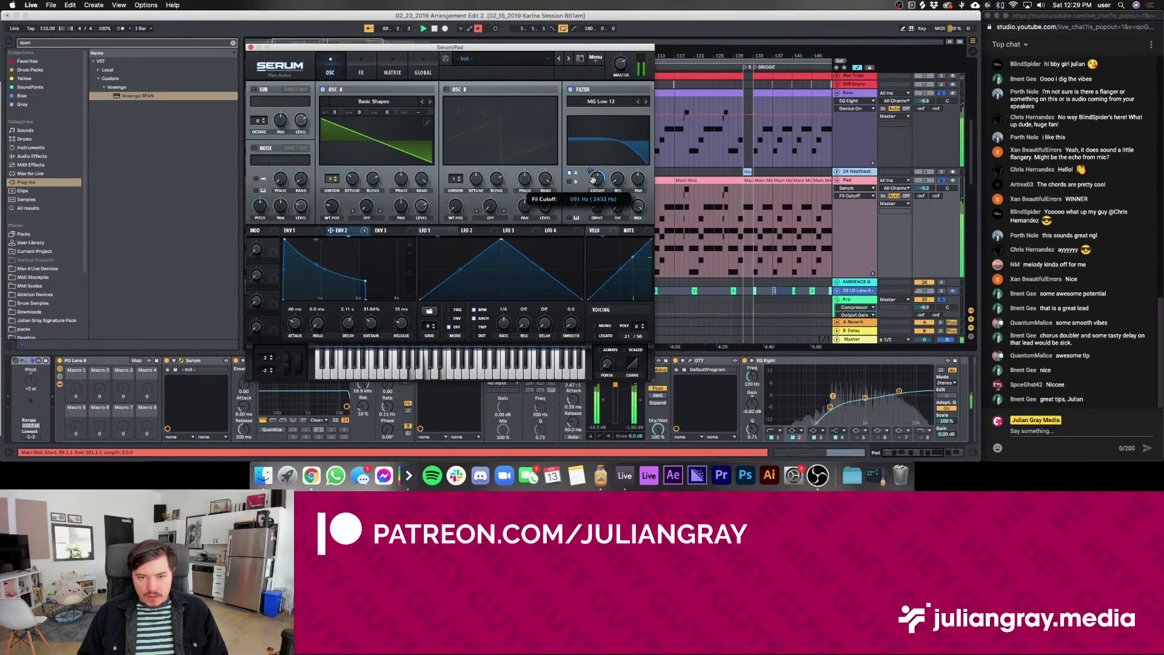
{"action": "left_click", "coordinate": [249, 47]}
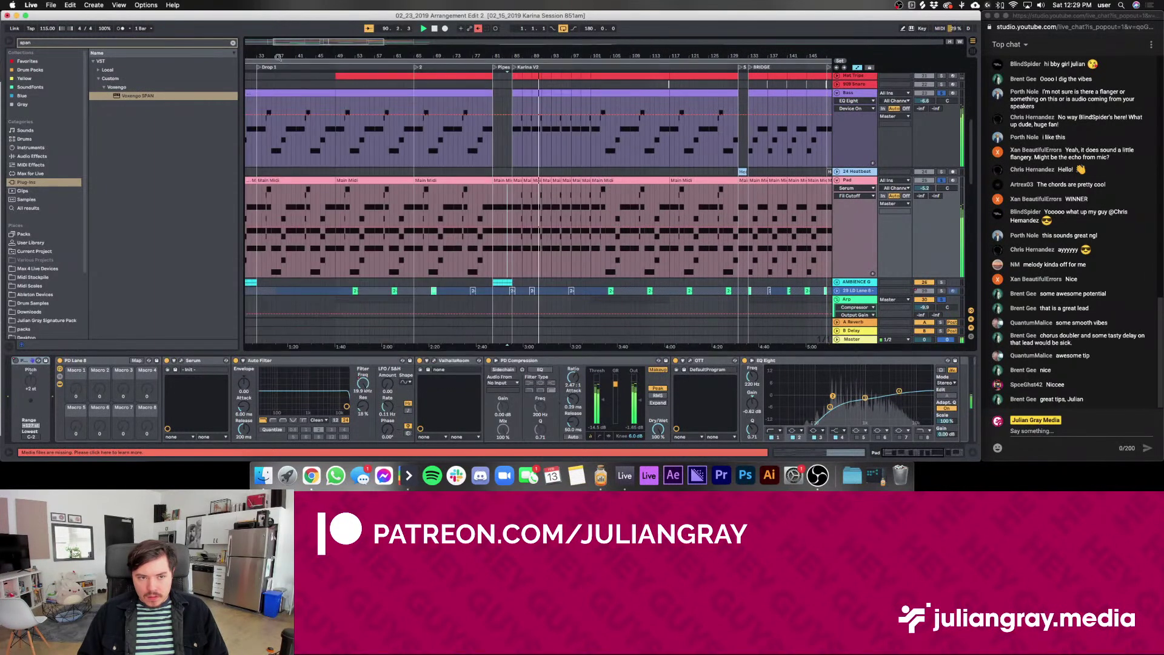
Display the device chains of the Arp group and the Arp track inside it while the song plays
{"action": "scroll", "coordinate": [620, 199], "scroll_direction": "down", "scroll_amount": 3}
{"action": "scroll", "coordinate": [620, 199], "scroll_direction": "down", "scroll_amount": 4}
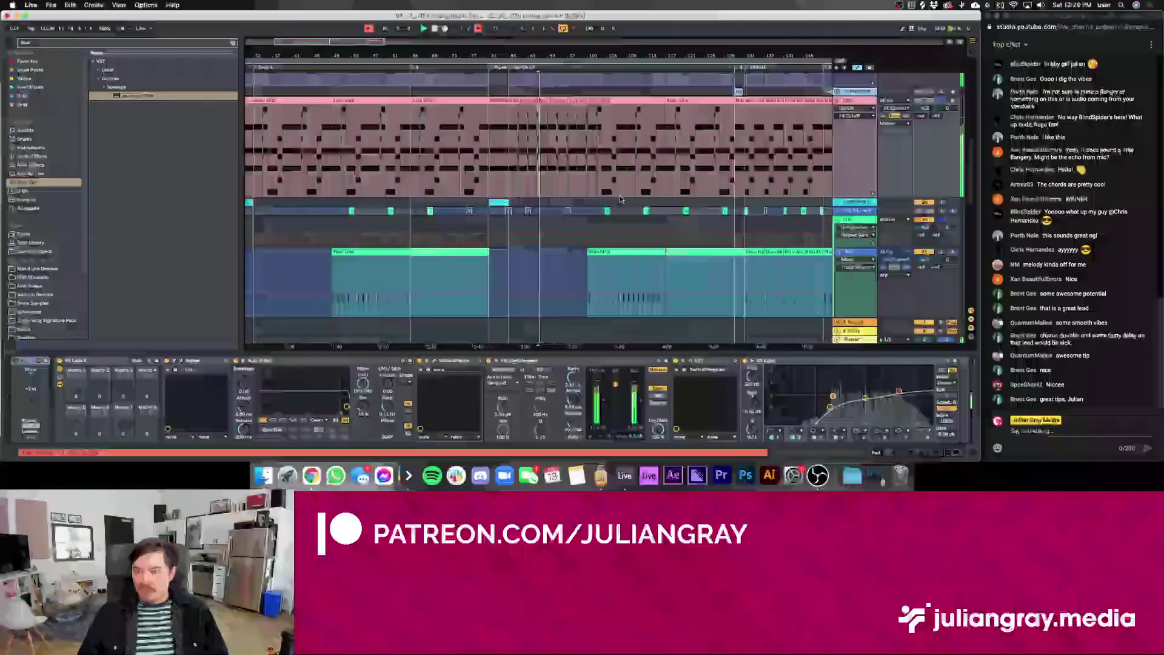
{"action": "left_click", "coordinate": [875, 173]}
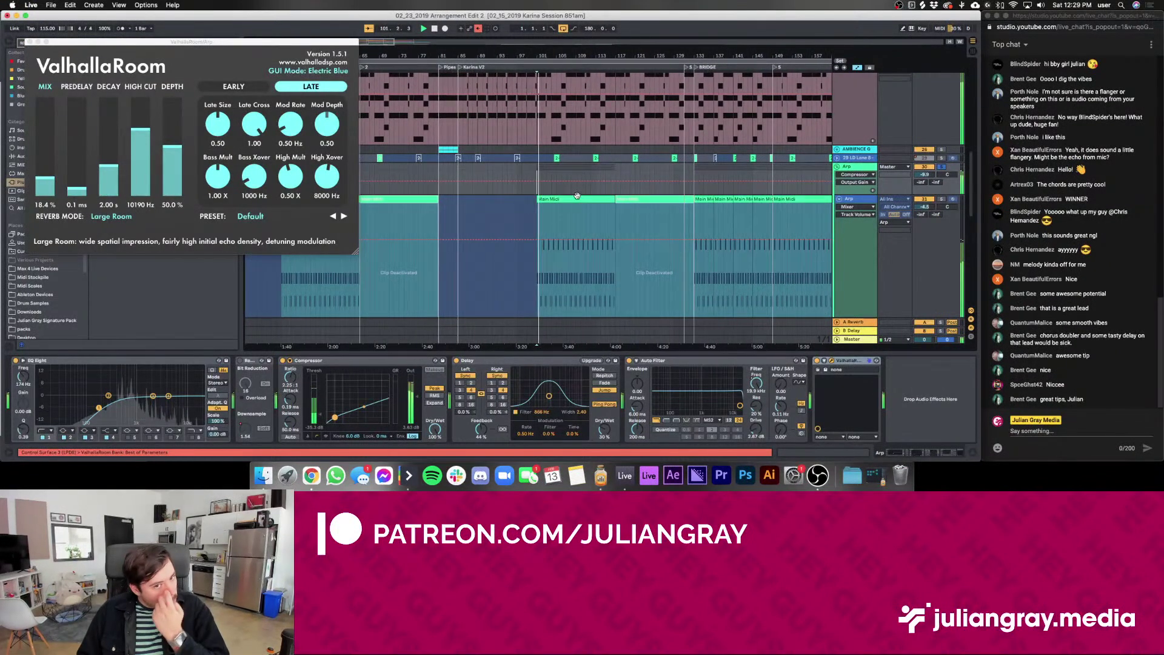
{"action": "left_click", "coordinate": [571, 213]}
{"action": "scroll", "coordinate": [542, 213], "scroll_direction": "up", "scroll_amount": 2}
{"action": "scroll", "coordinate": [542, 212], "scroll_direction": "up", "scroll_amount": 2}
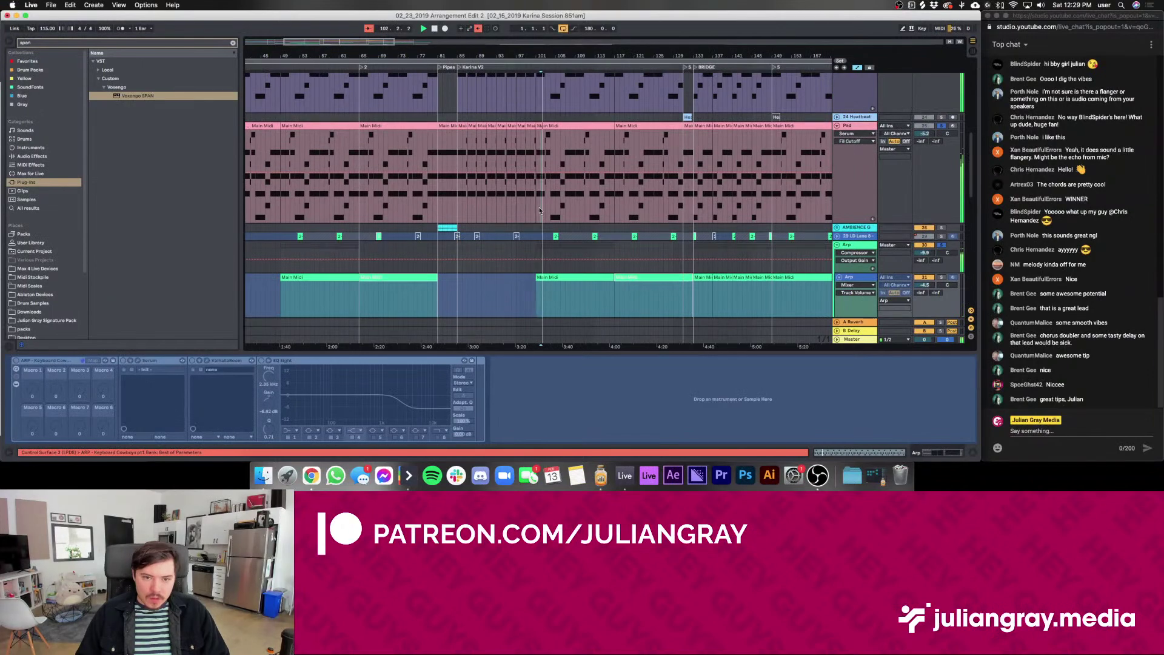
Set the filter cutoff in the Pad's Serum to 450 Hz, adjust the Pad's track volume and hide the plug-in window
{"action": "left_click", "coordinate": [541, 212]}
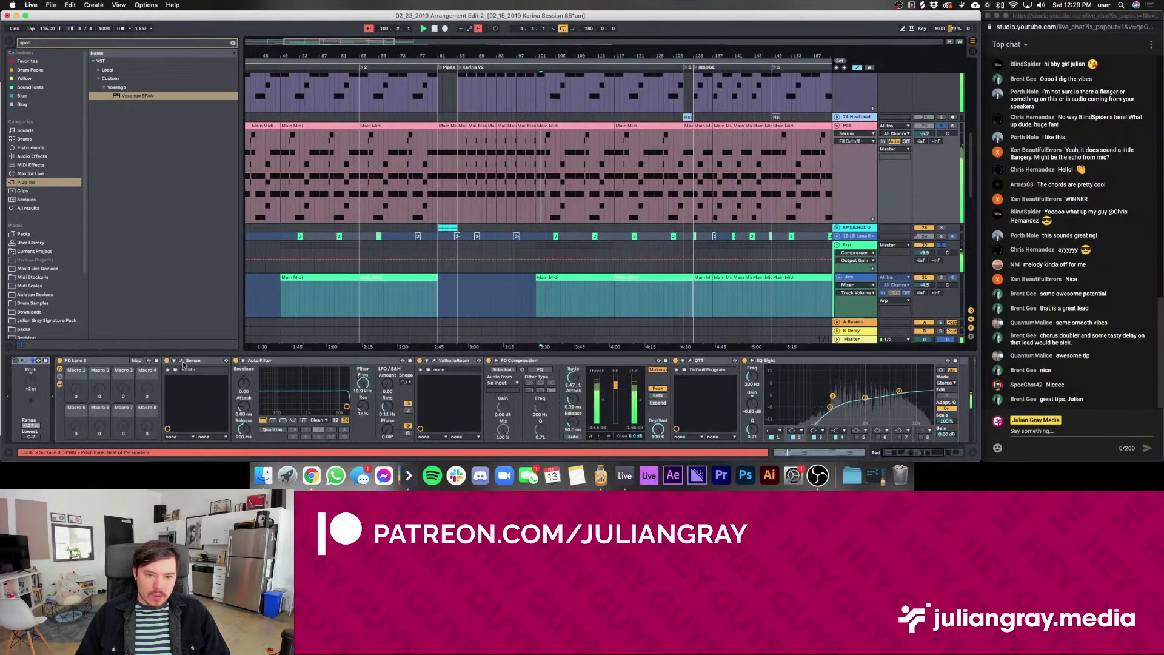
{"action": "left_click", "coordinate": [182, 362]}
{"action": "left_click_drag", "start_coordinate": [598, 177], "coordinate": [598, 180]}
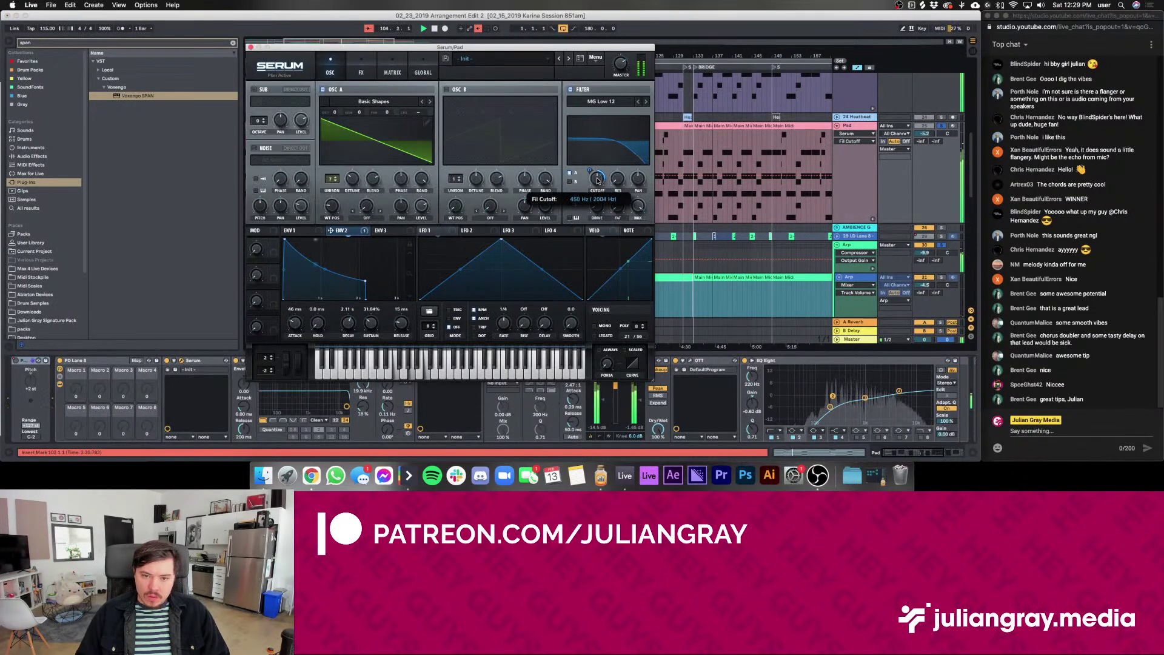
{"action": "left_click_drag", "start_coordinate": [934, 136], "coordinate": [934, 137]}
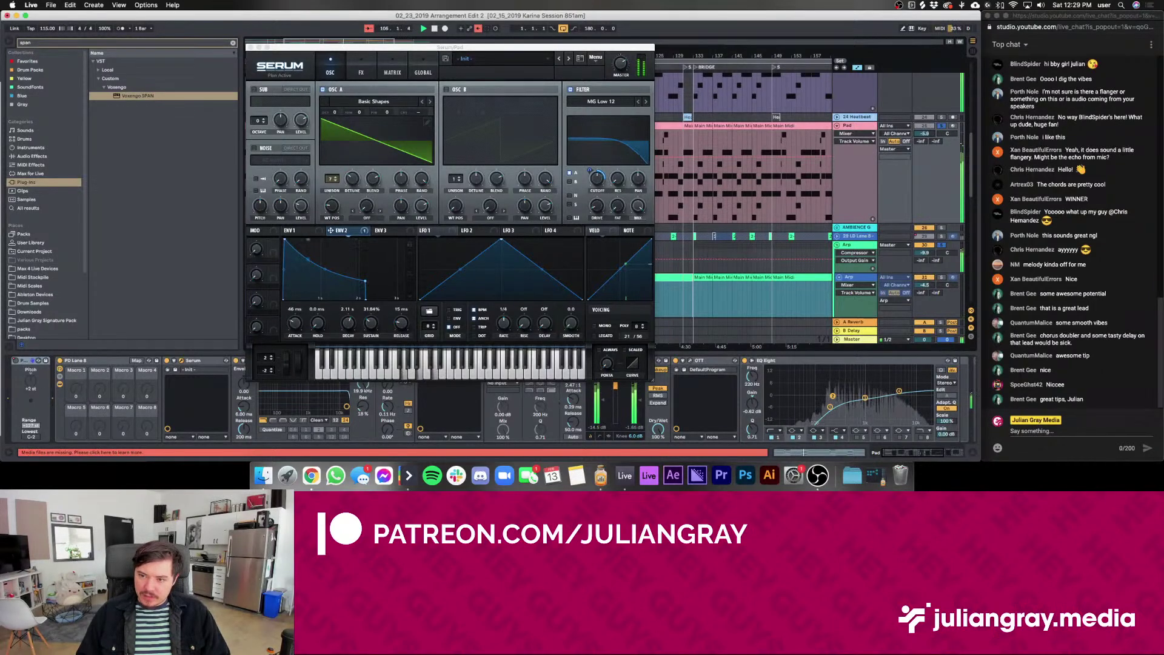
{"action": "key", "text": "super+alt+p"}
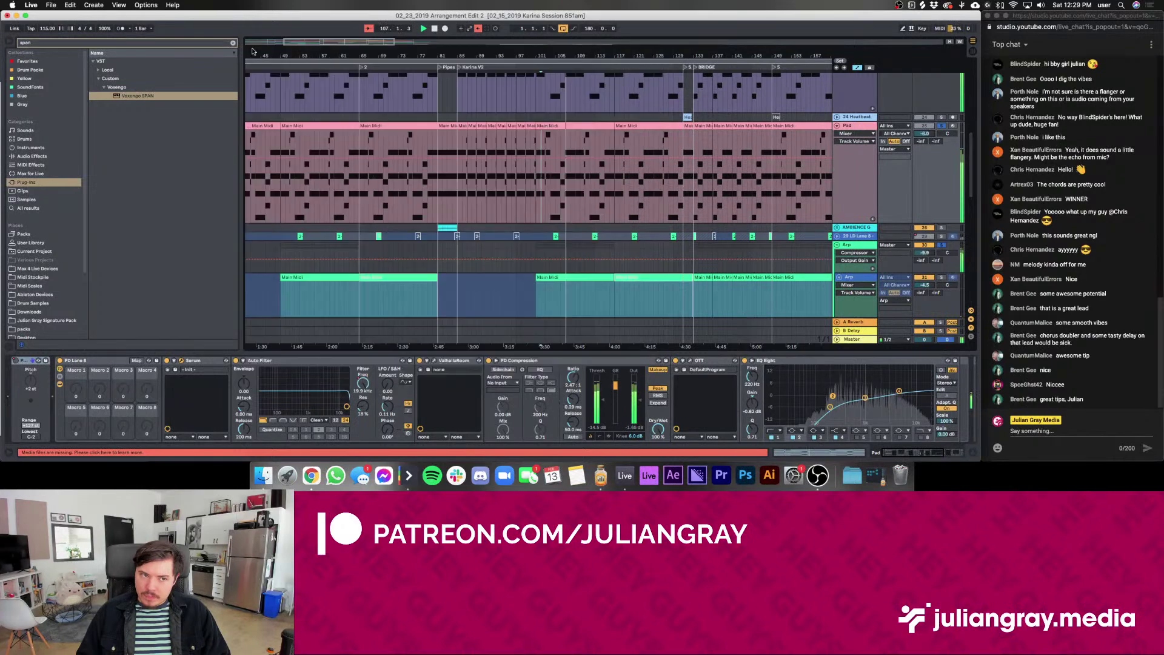
Audition the Arp with the Pad and bring up the Arp group's device chain and Track Volume automation
{"action": "scroll", "coordinate": [655, 194], "scroll_direction": "down", "scroll_amount": 4}
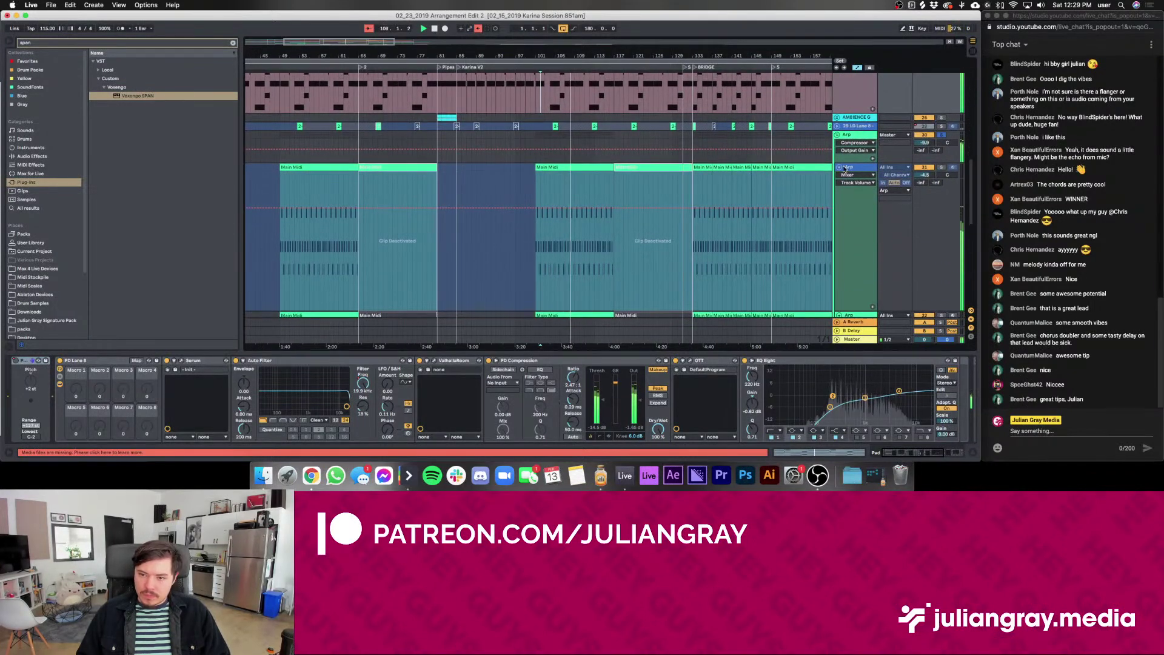
{"action": "left_click", "coordinate": [839, 167]}
{"action": "left_click", "coordinate": [840, 168]}
{"action": "scroll", "coordinate": [847, 165], "scroll_direction": "up", "scroll_amount": 2}
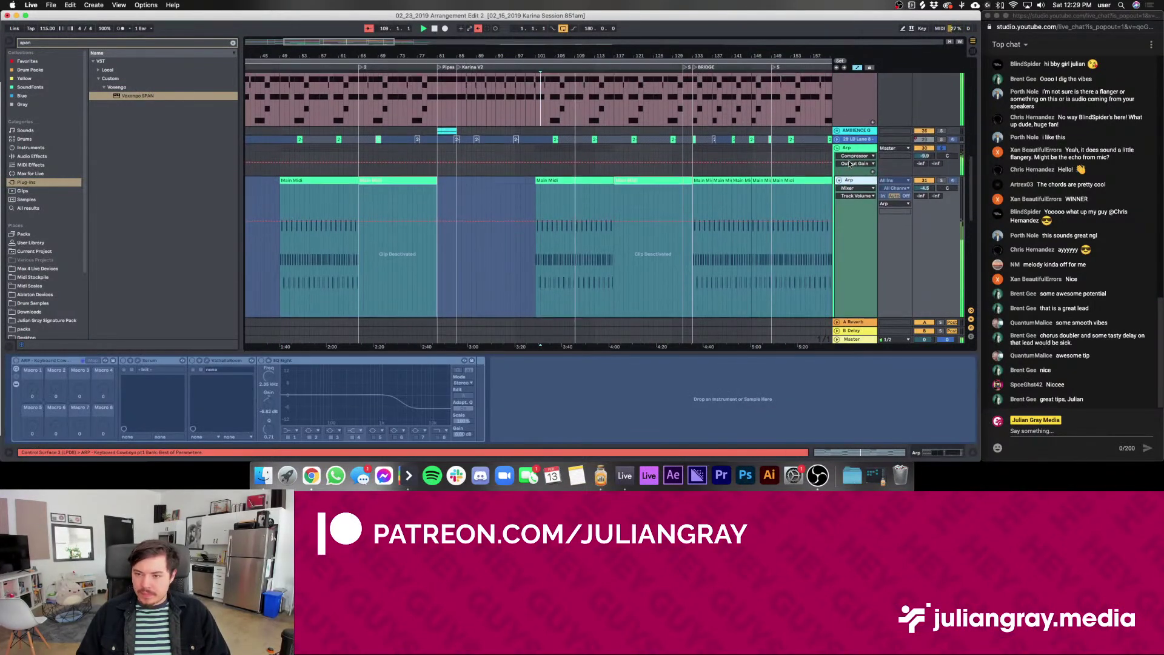
{"action": "left_click", "coordinate": [854, 159]}
{"action": "left_click", "coordinate": [853, 159]}
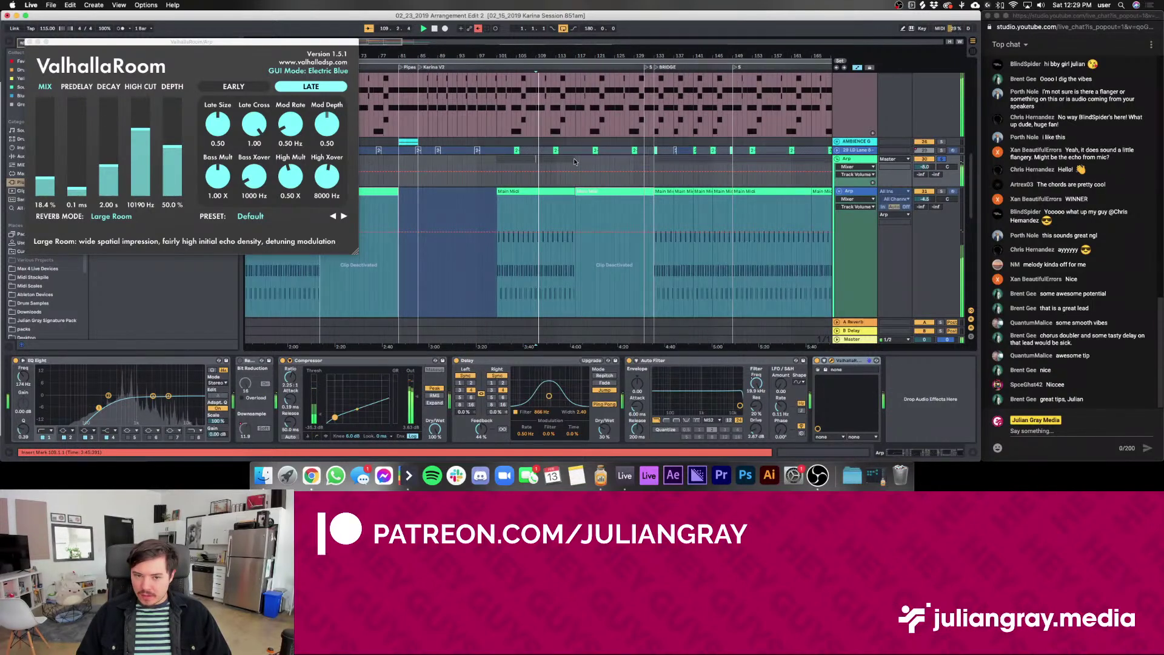
{"action": "scroll", "coordinate": [573, 158], "scroll_direction": "up", "scroll_amount": 2}
{"action": "key", "text": "super+alt+p"}
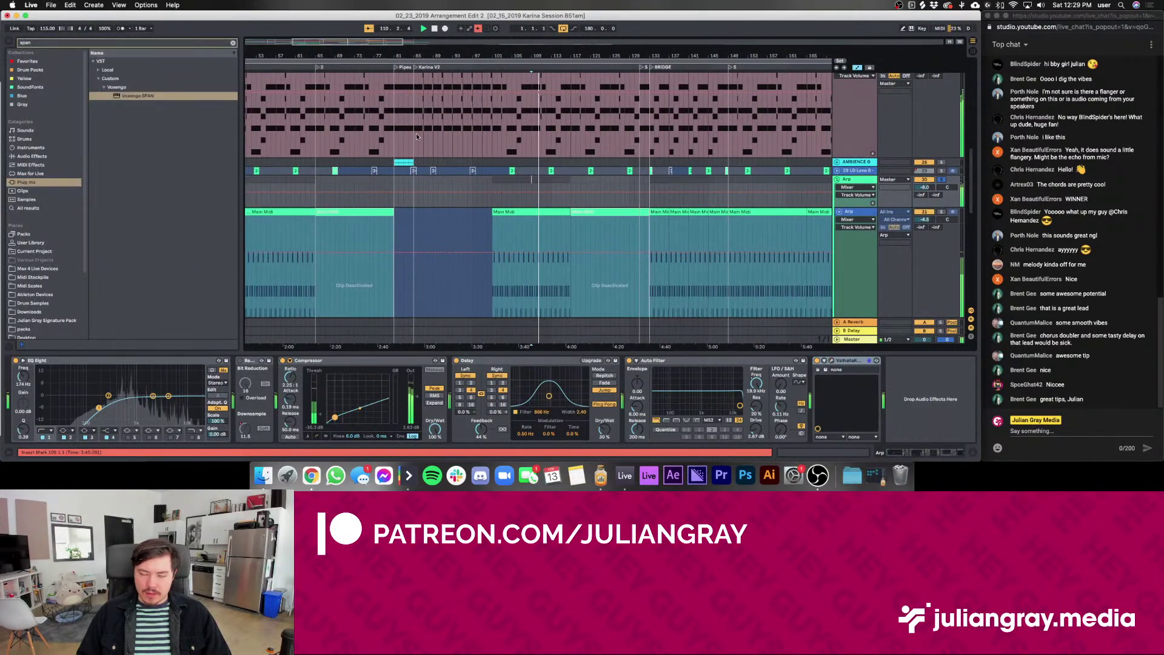
Select the Kick track to show its device chain and arm the track for recording
{"action": "scroll", "coordinate": [416, 136], "scroll_direction": "up", "scroll_amount": 10}
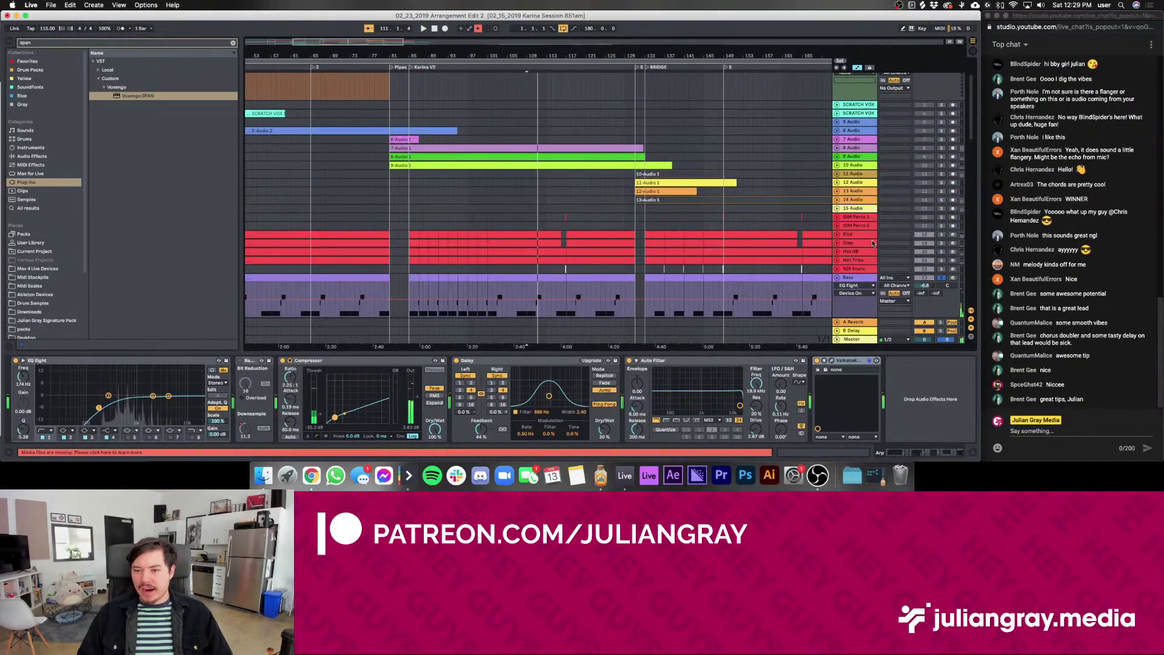
{"action": "left_click", "coordinate": [866, 235]}
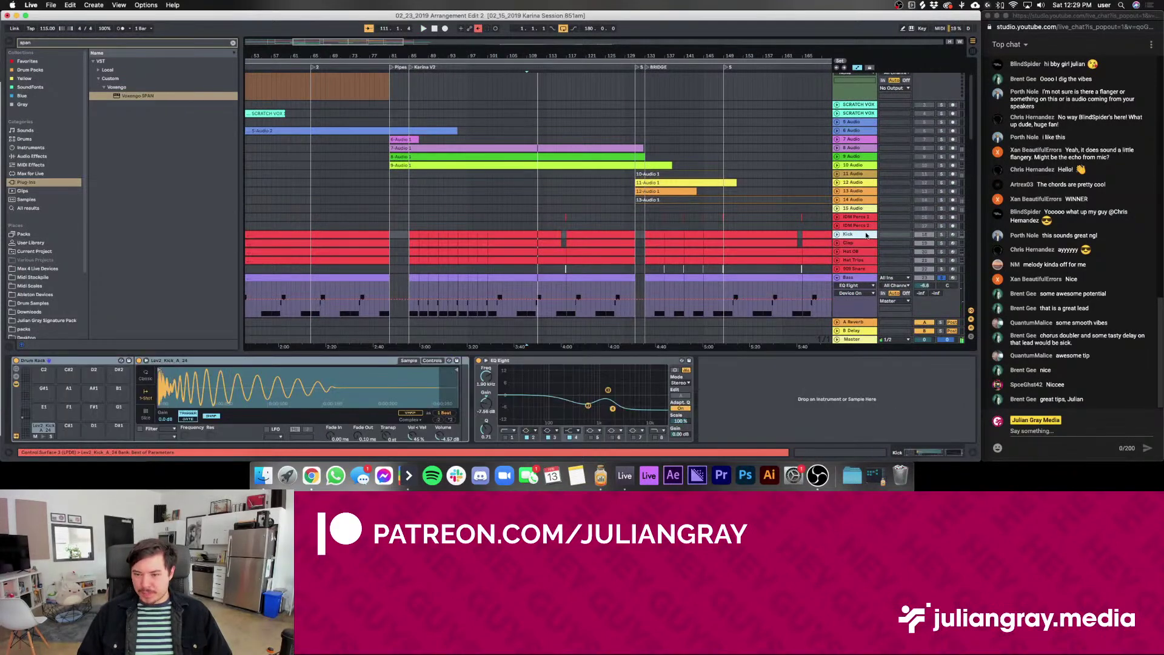
{"action": "left_click", "coordinate": [953, 235]}
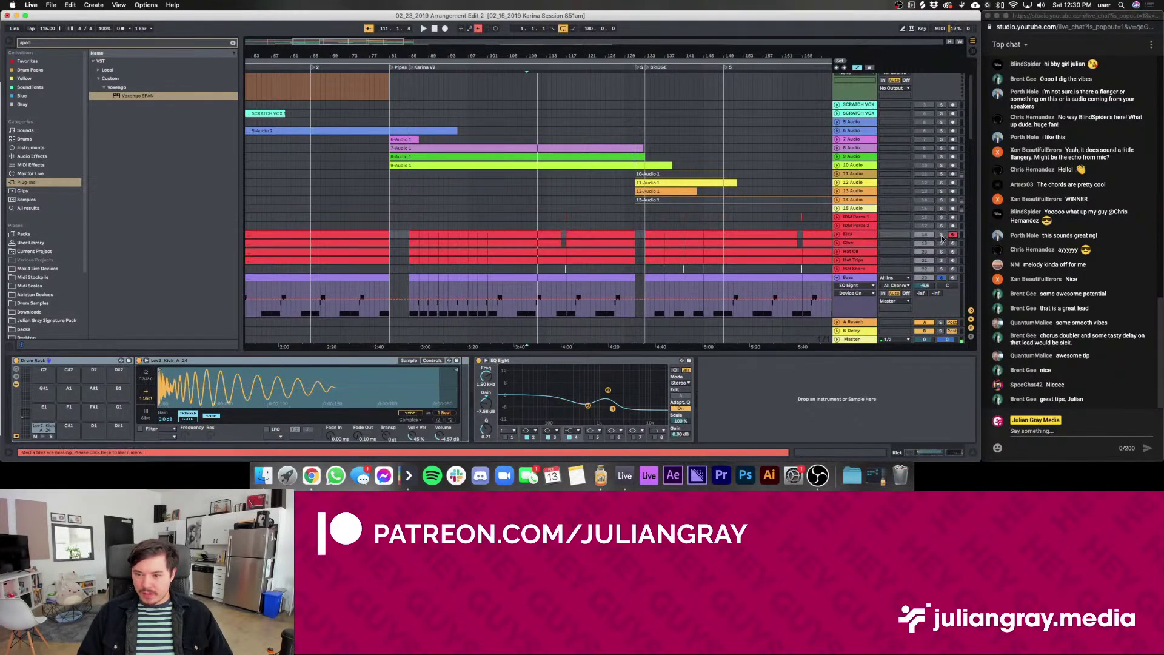
Play the arrangement, unfold the Kick track and lower its track volume to about -1.0 dB
{"action": "key", "text": "space"}
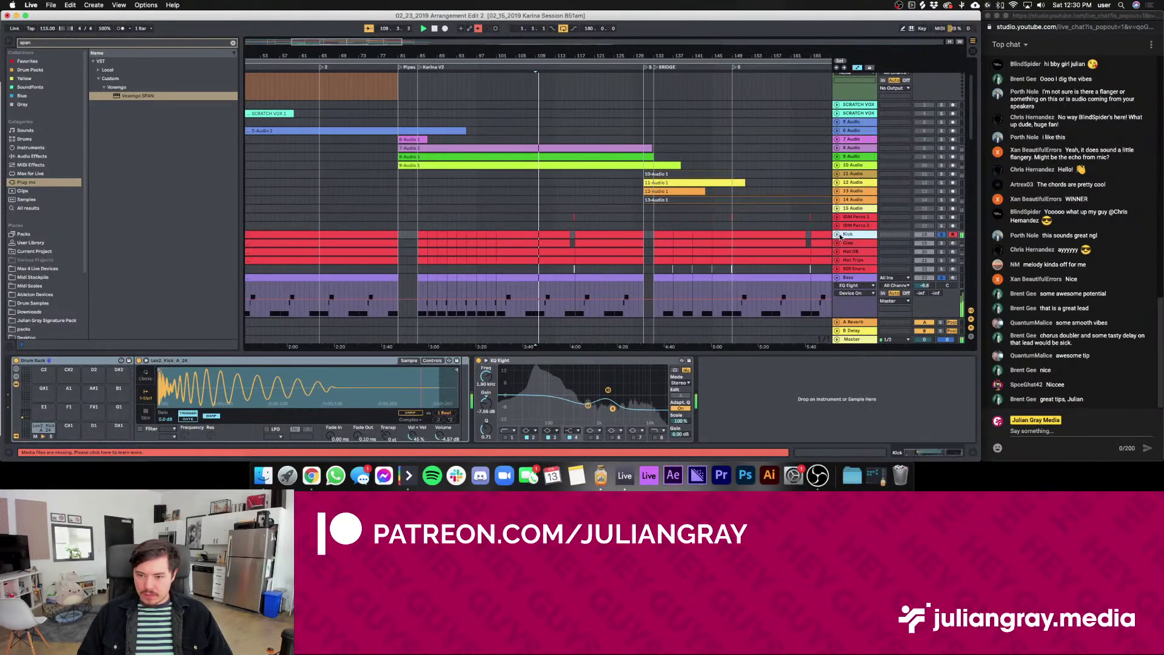
{"action": "double_click", "coordinate": [849, 235]}
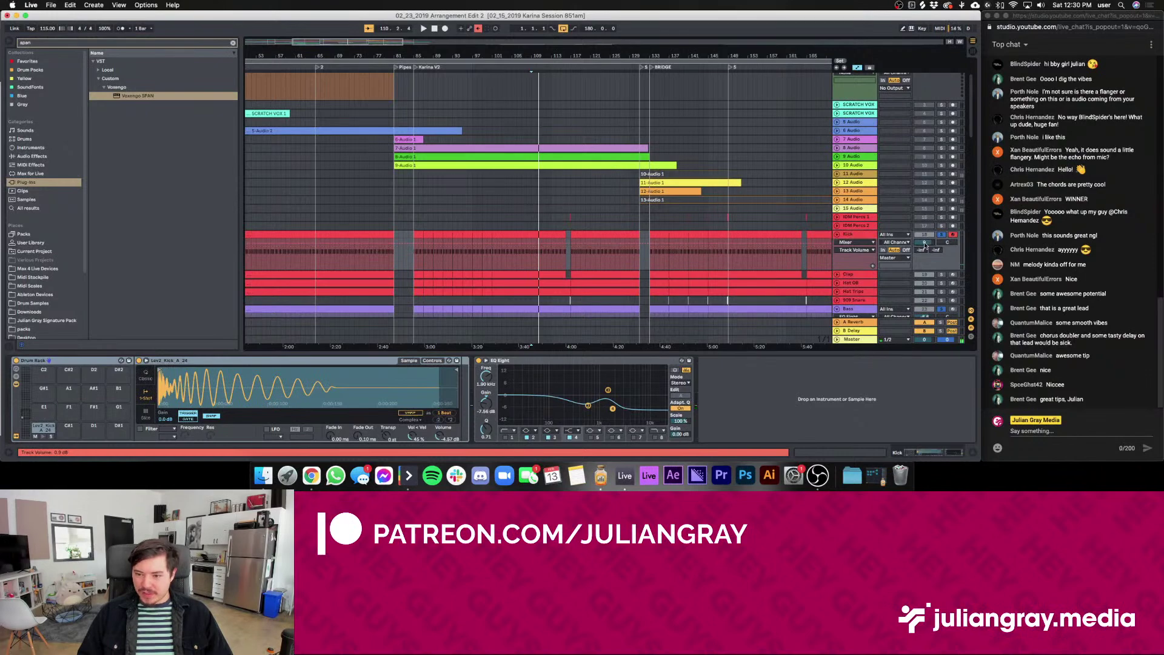
{"action": "key", "text": "space"}
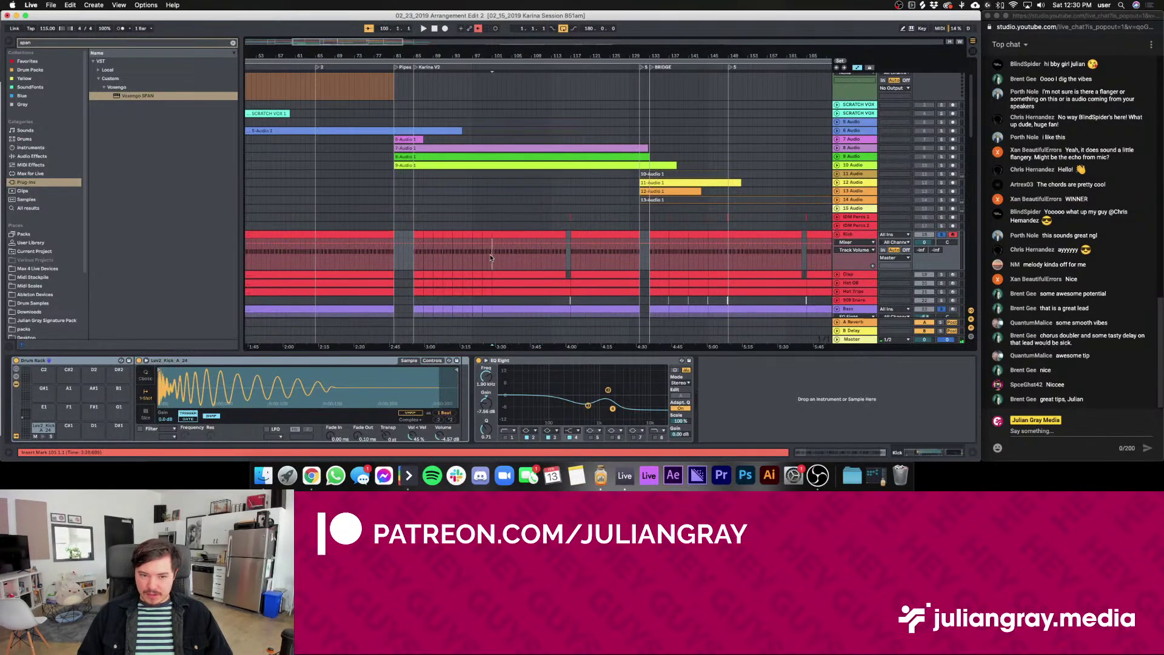
{"action": "key", "text": "space"}
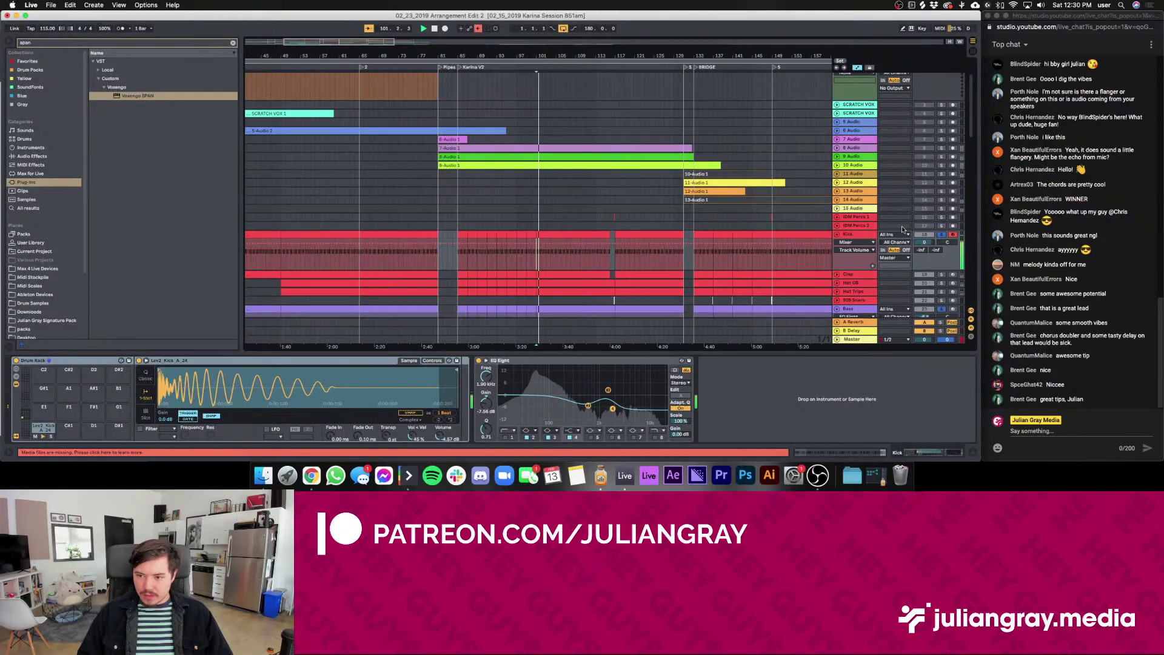
{"action": "left_click_drag", "start_coordinate": [922, 244], "coordinate": [924, 244]}
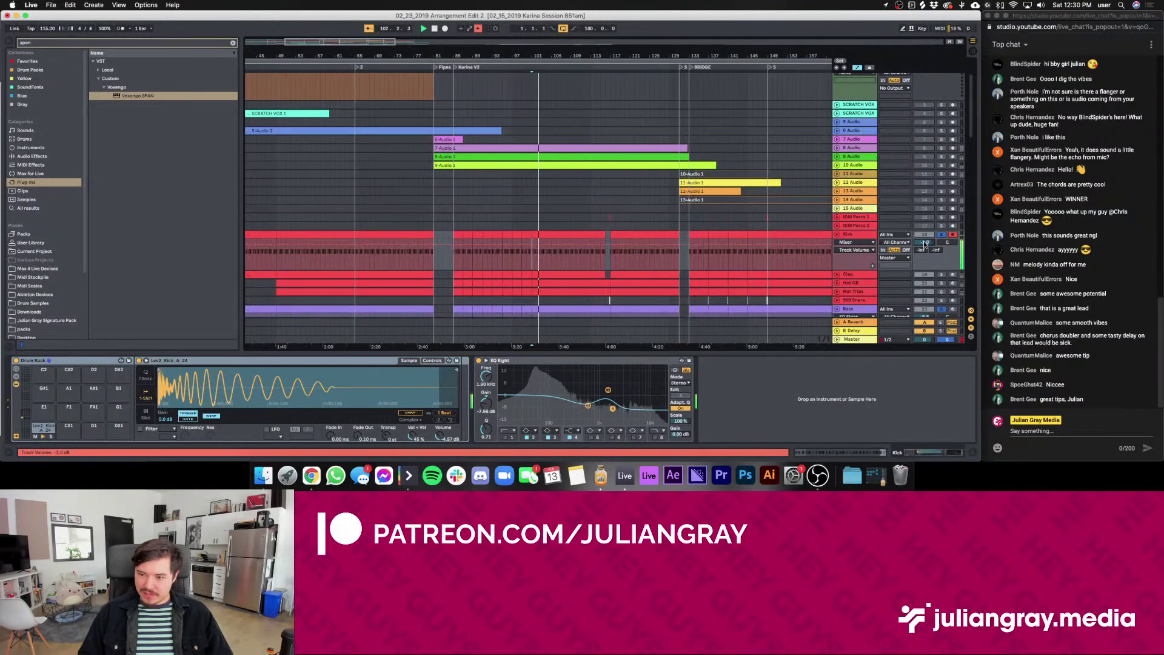
Unfold the Ozone 8 Maximizer on the Master track and clear the browser search to list the audio effects
{"action": "left_click", "coordinate": [384, 335]}
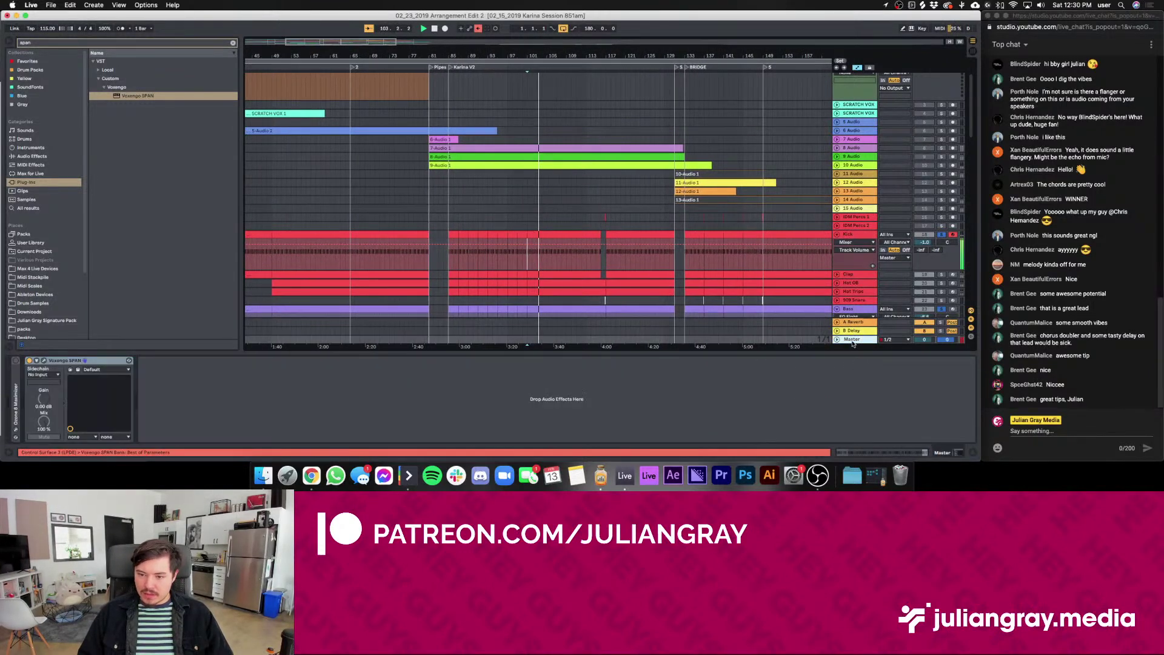
{"action": "double_click", "coordinate": [15, 406]}
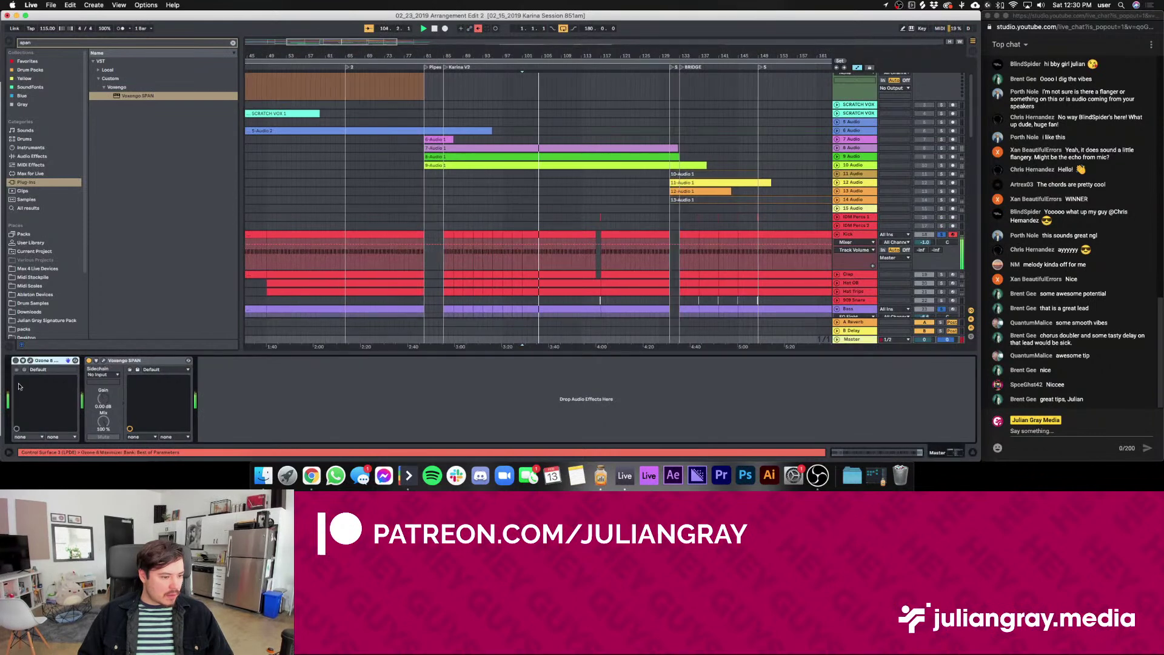
{"action": "left_click", "coordinate": [232, 44]}
{"action": "left_click", "coordinate": [24, 157]}
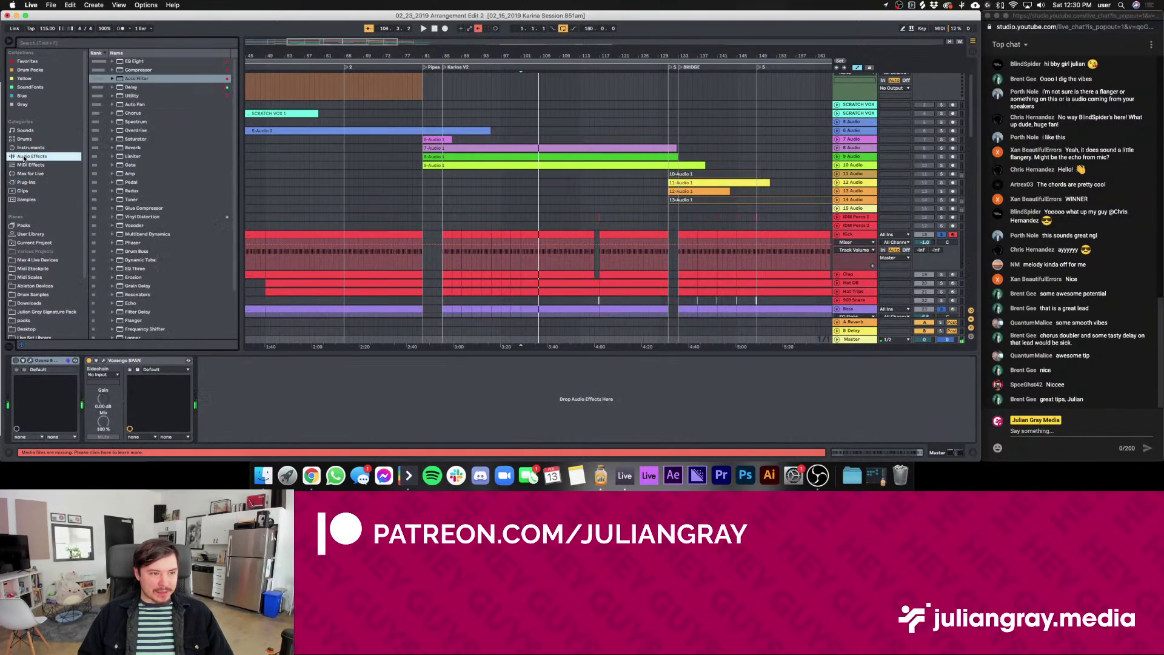
Add a Utility in front of the Ozone maximizer on the Master track and reduce its output gain
{"action": "left_click", "coordinate": [869, 236]}
{"action": "scroll", "coordinate": [868, 235], "scroll_direction": "down", "scroll_amount": 10}
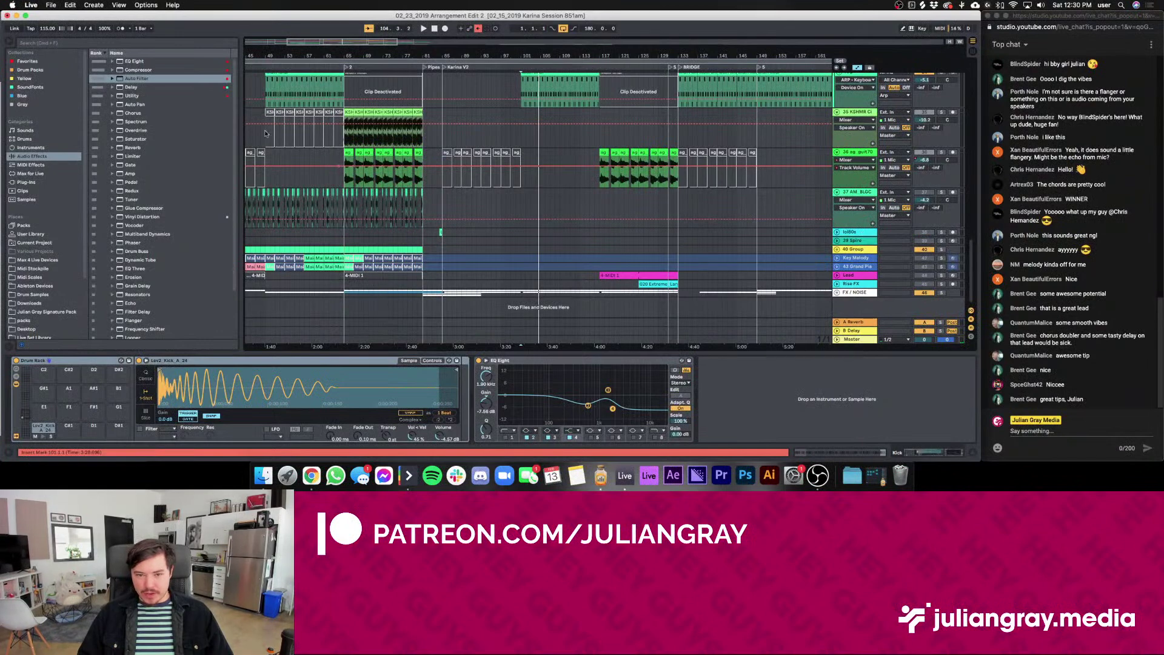
{"action": "scroll", "coordinate": [906, 131], "scroll_direction": "up", "scroll_amount": 10}
{"action": "scroll", "coordinate": [906, 131], "scroll_direction": "down", "scroll_amount": 2}
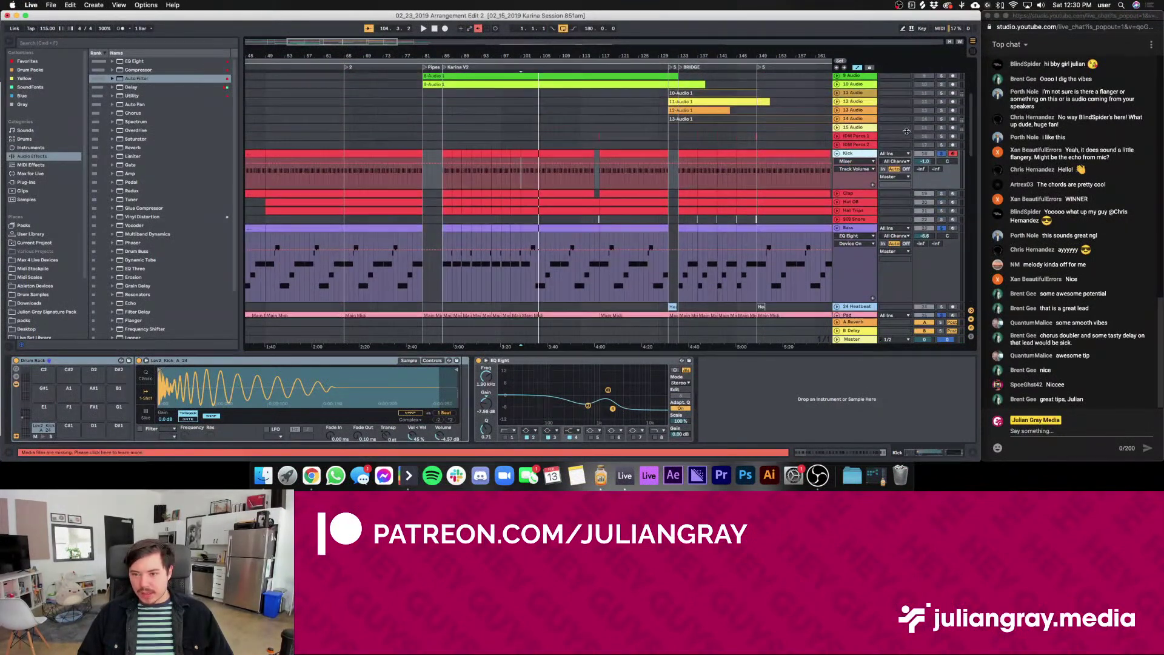
{"action": "left_click", "coordinate": [852, 340]}
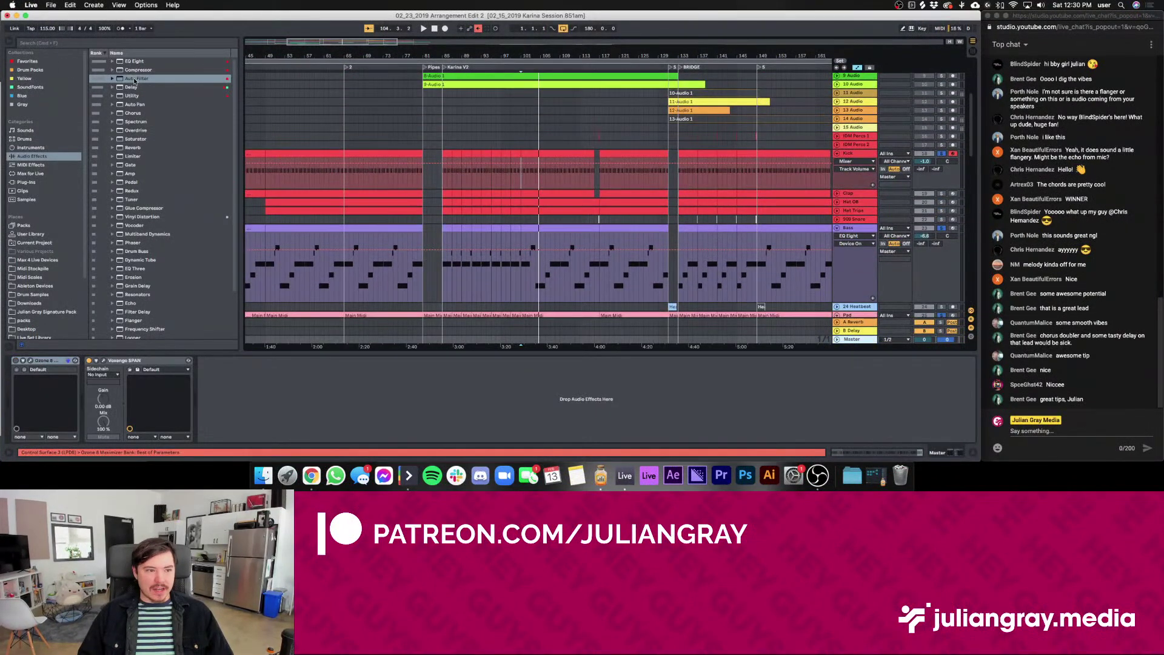
{"action": "left_click_drag", "start_coordinate": [134, 95], "coordinate": [26, 381]}
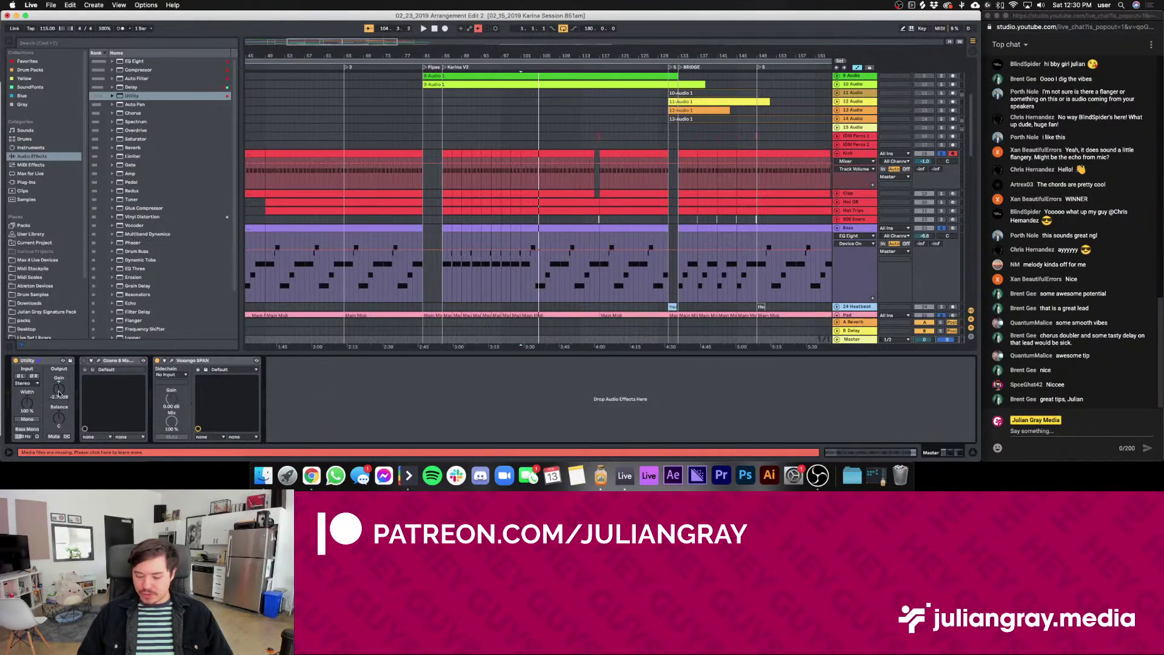
Play from the Pipes marker and reshape the Kick track's EQ Eight with a low boost at about 141 Hz
{"action": "left_click", "coordinate": [421, 183]}
{"action": "scroll", "coordinate": [420, 194], "scroll_direction": "up", "scroll_amount": 2}
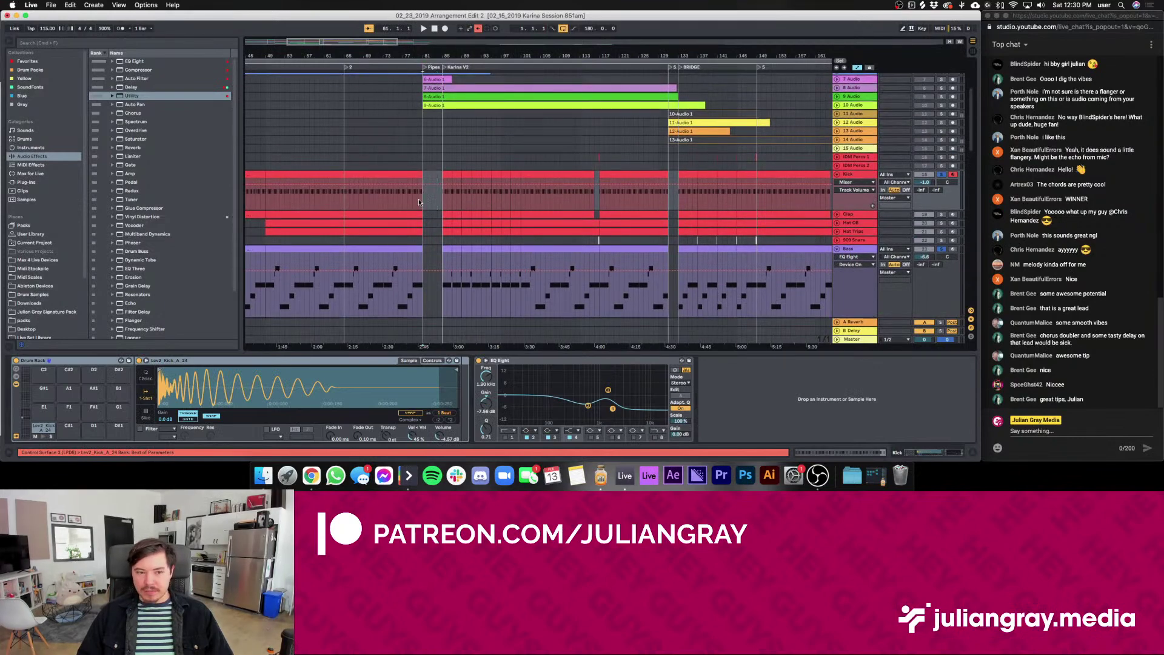
{"action": "key", "text": "space"}
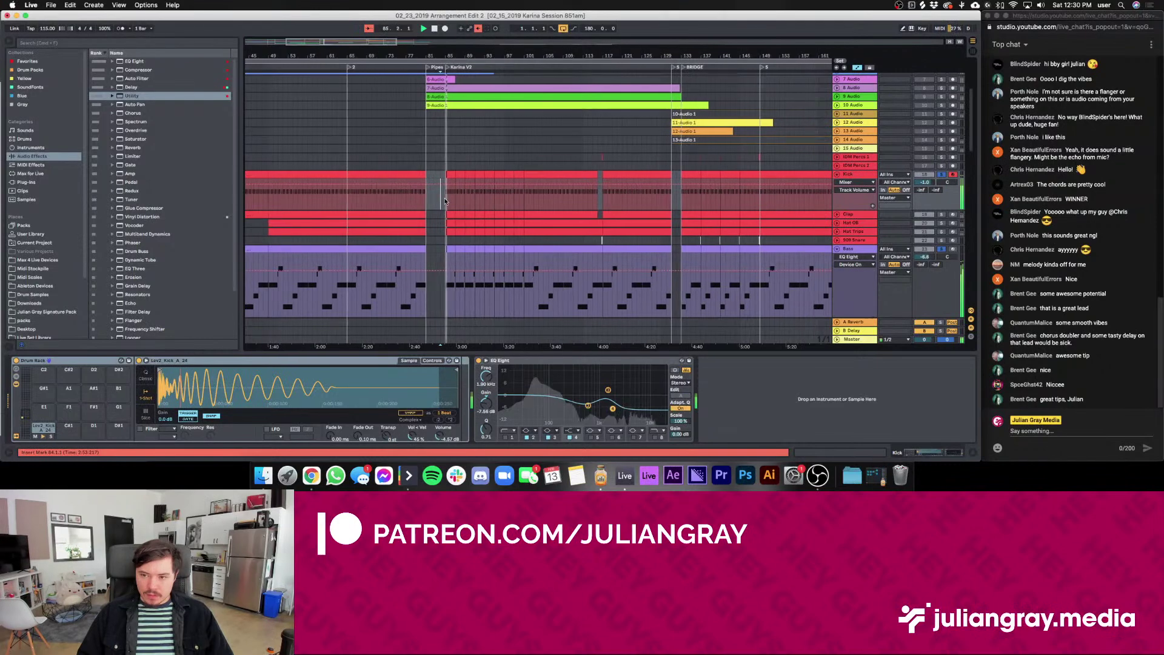
{"action": "scroll", "coordinate": [808, 167], "scroll_direction": "down", "scroll_amount": 2}
{"action": "left_click", "coordinate": [851, 180]}
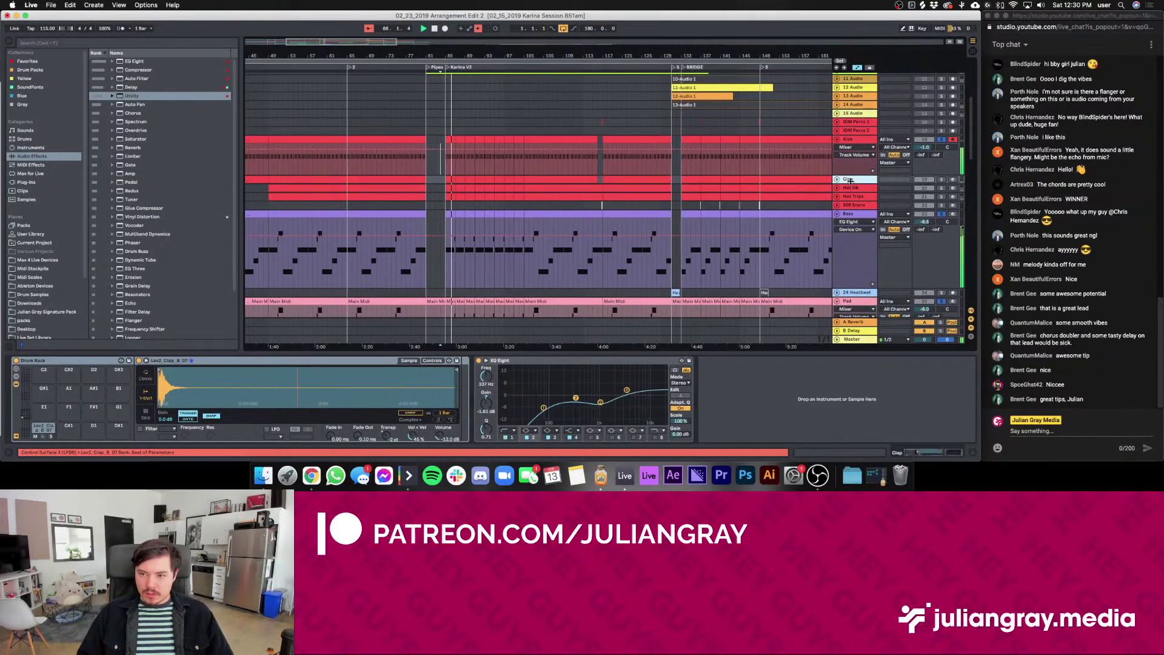
{"action": "left_click", "coordinate": [874, 140]}
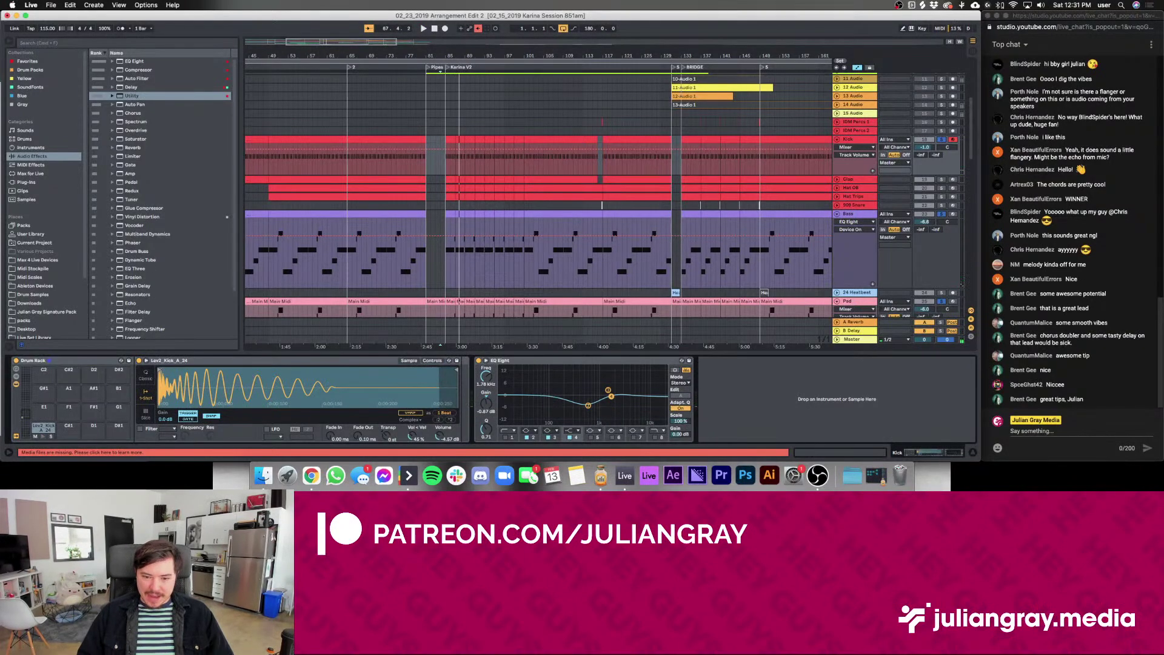
{"action": "left_click_drag", "start_coordinate": [612, 395], "coordinate": [556, 391]}
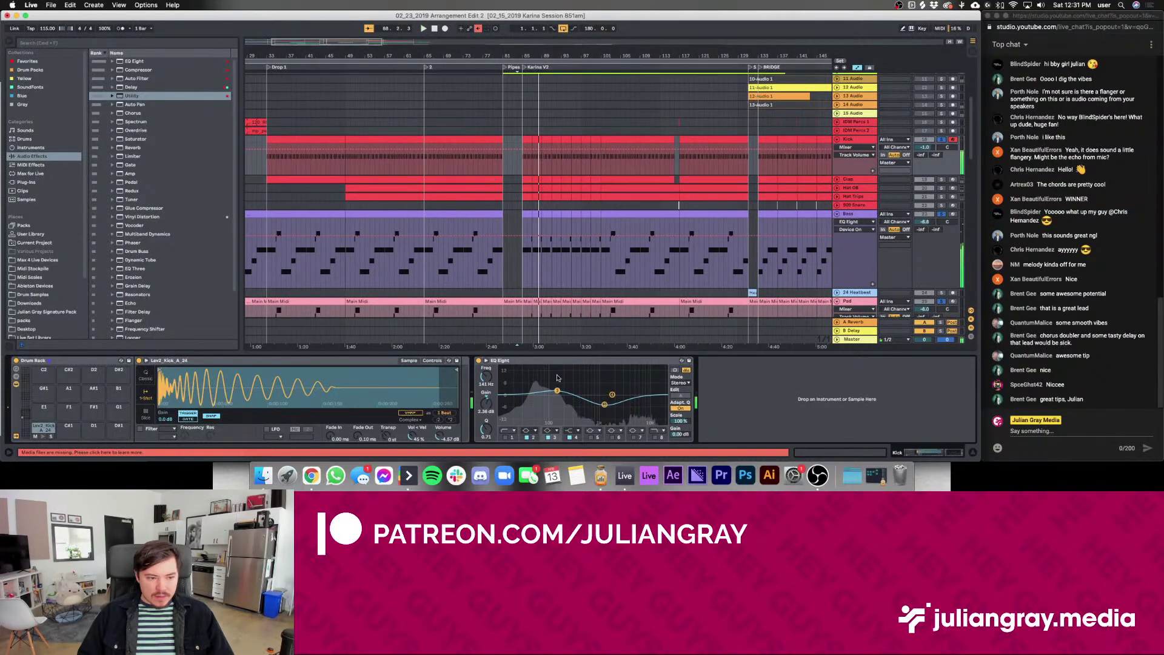
Open the Bass clip at Karina V2 and check the Bass track's device chain
{"action": "double_click", "coordinate": [529, 209]}
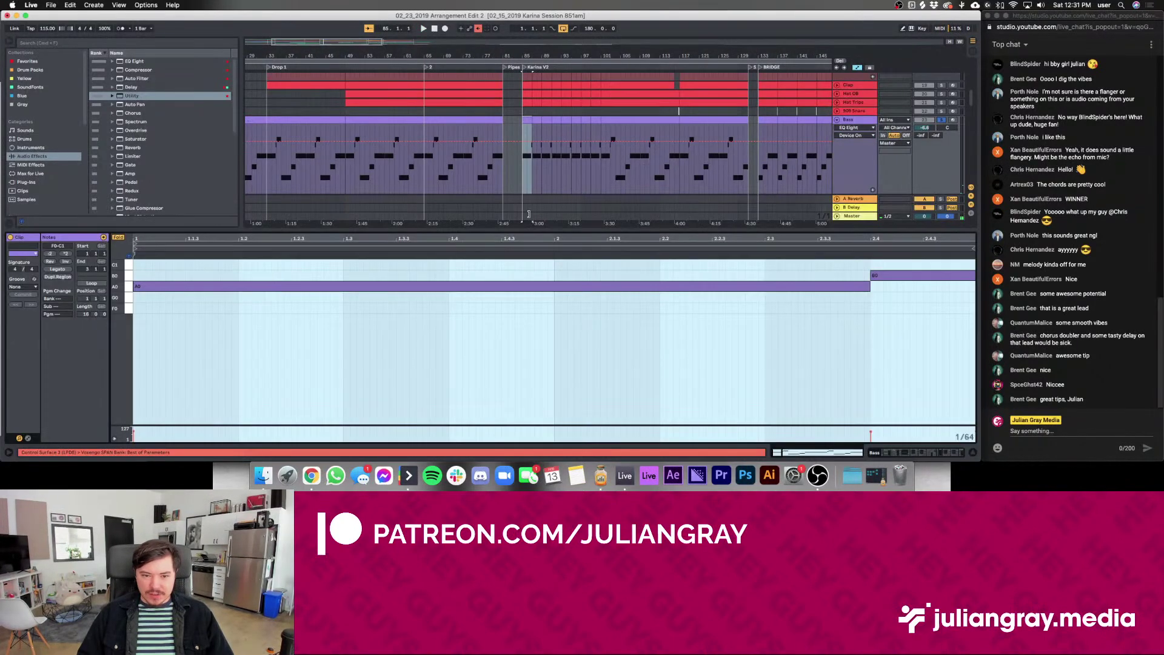
{"action": "left_click", "coordinate": [961, 453]}
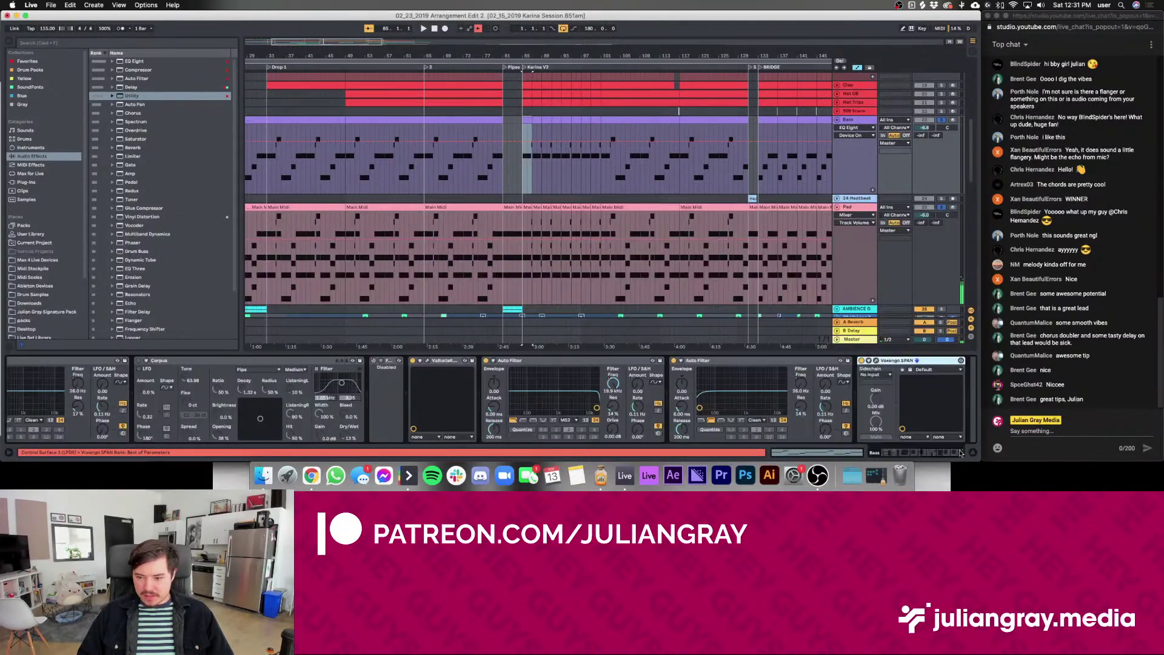
{"action": "scroll", "coordinate": [645, 206], "scroll_direction": "up", "scroll_amount": 5}
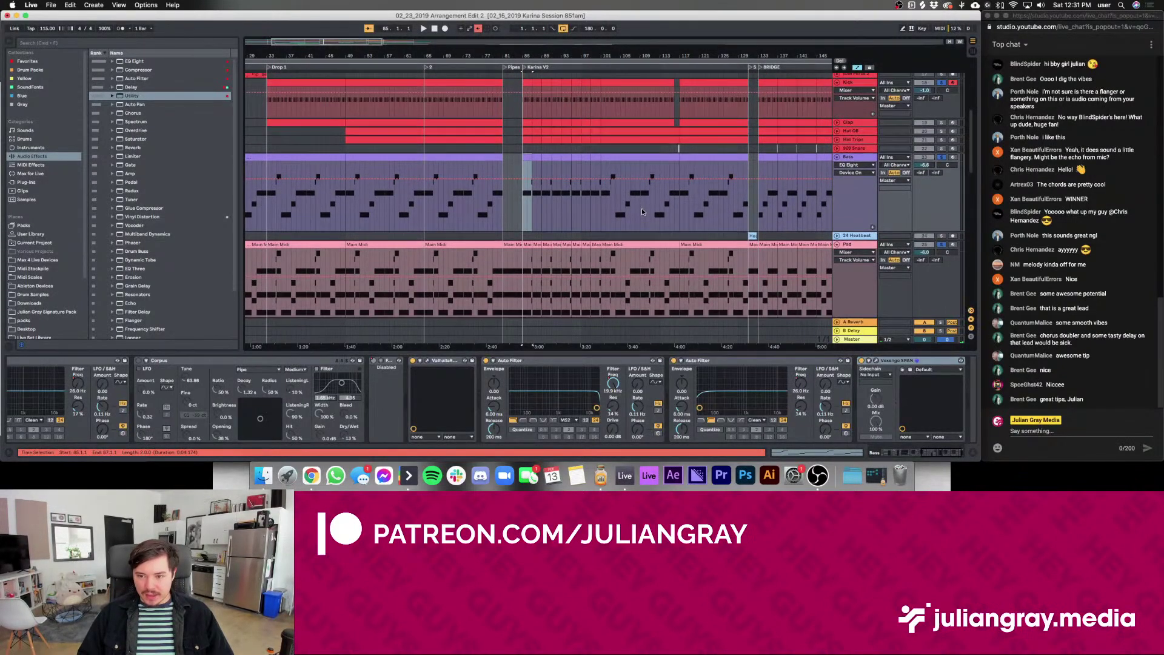
Audition the Kick drum rack's sample and lower the gain of the low boost in its EQ Eight
{"action": "left_click", "coordinate": [537, 140]}
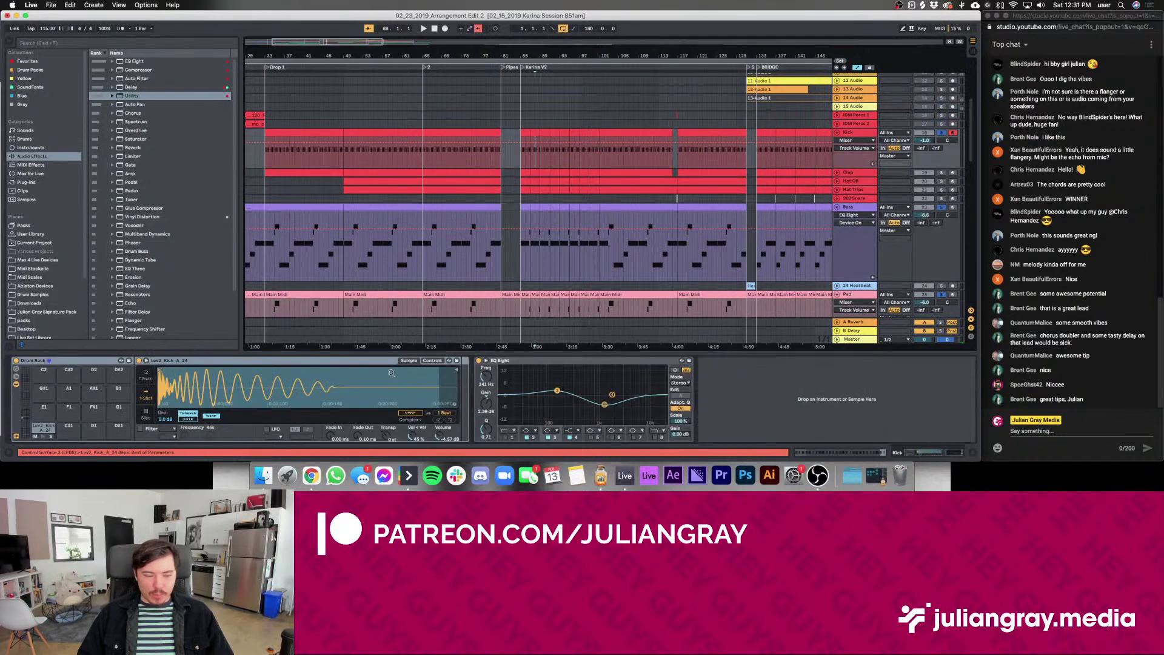
{"action": "left_click", "coordinate": [40, 436]}
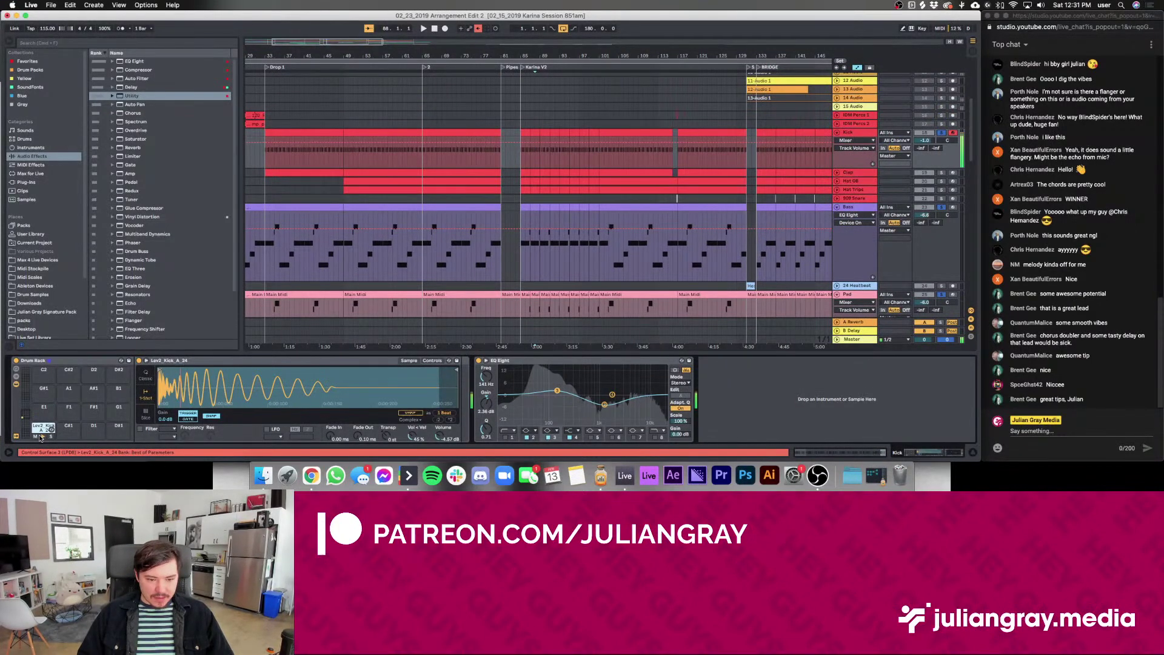
{"action": "left_click_drag", "start_coordinate": [483, 395], "coordinate": [483, 400]}
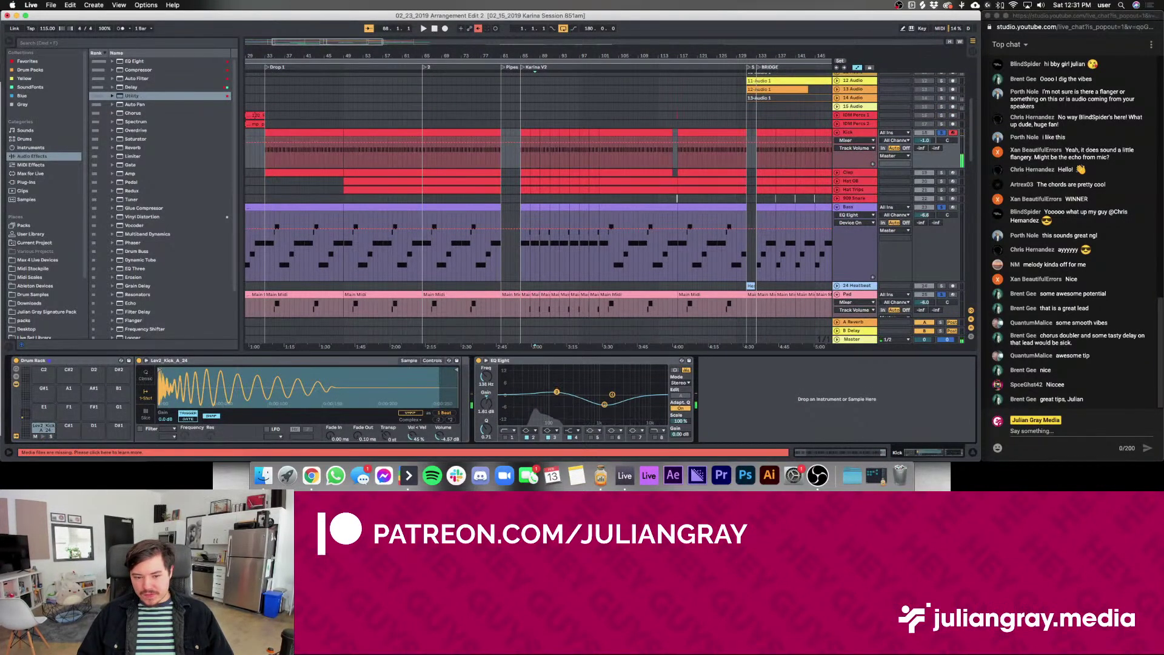
{"action": "left_click", "coordinate": [486, 361]}
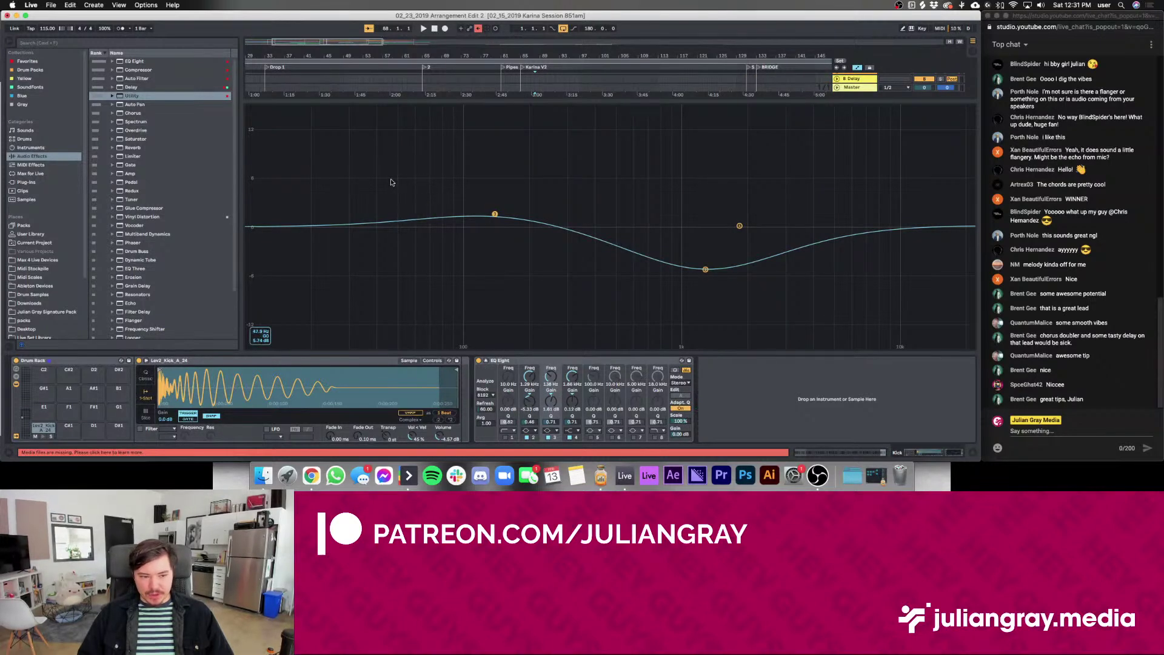
{"action": "left_click", "coordinate": [486, 360]}
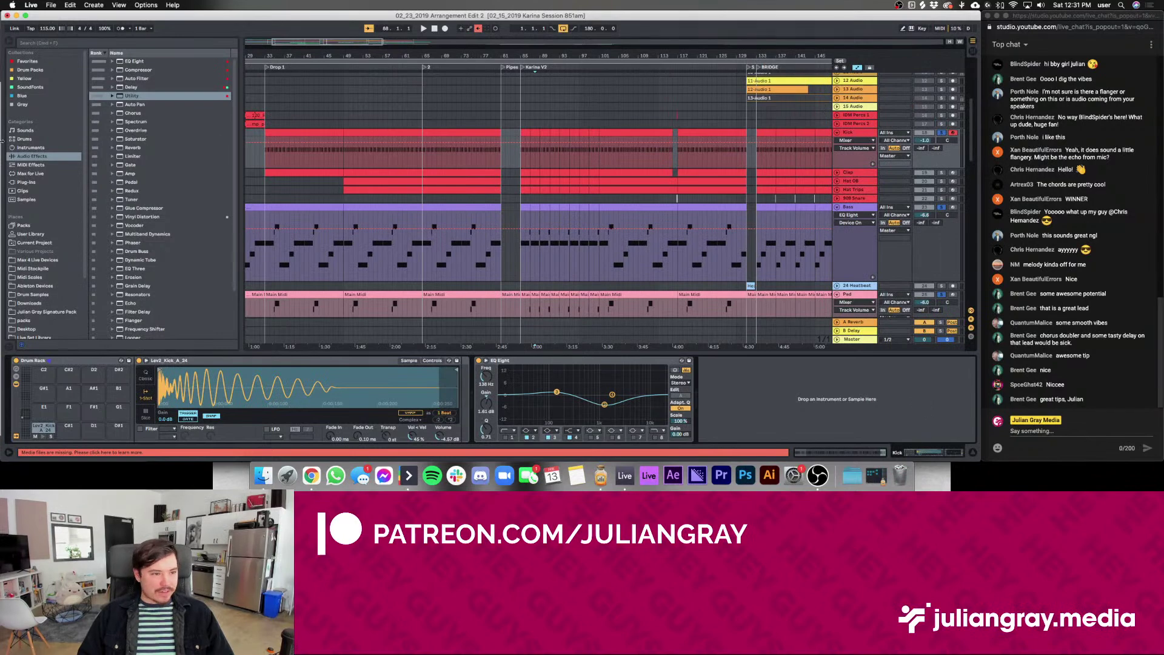
Browse the drum samples to the Drums - Kicks folder of Black Octopus Sound - Leviathan 2
{"action": "left_click", "coordinate": [32, 294]}
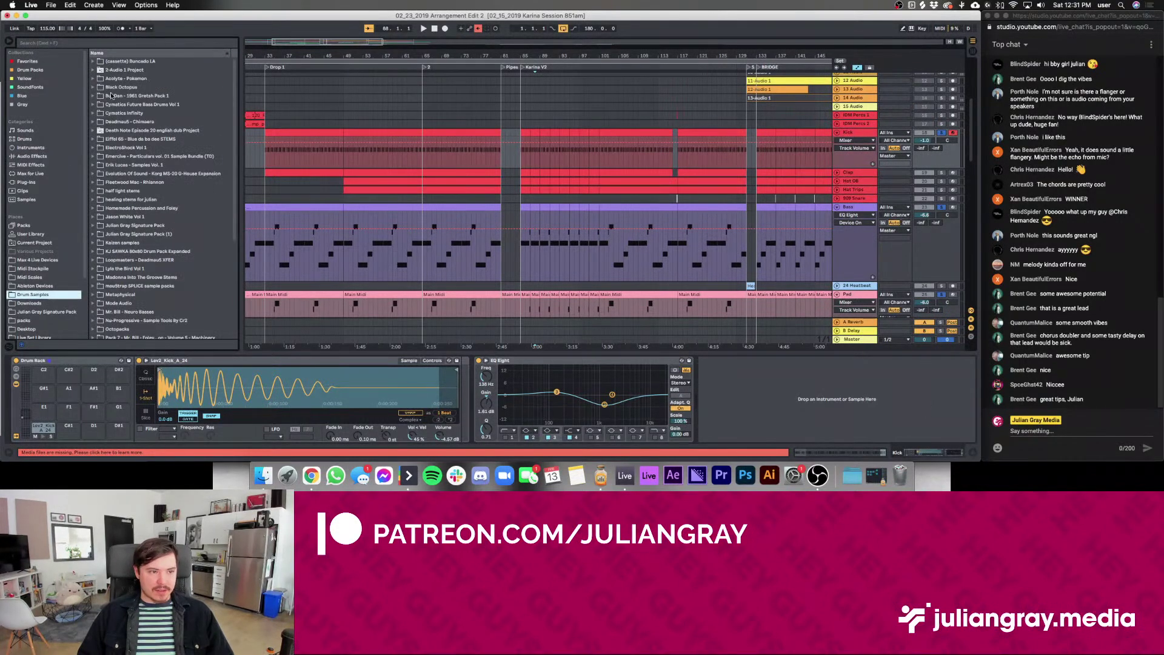
{"action": "left_click", "coordinate": [93, 87]}
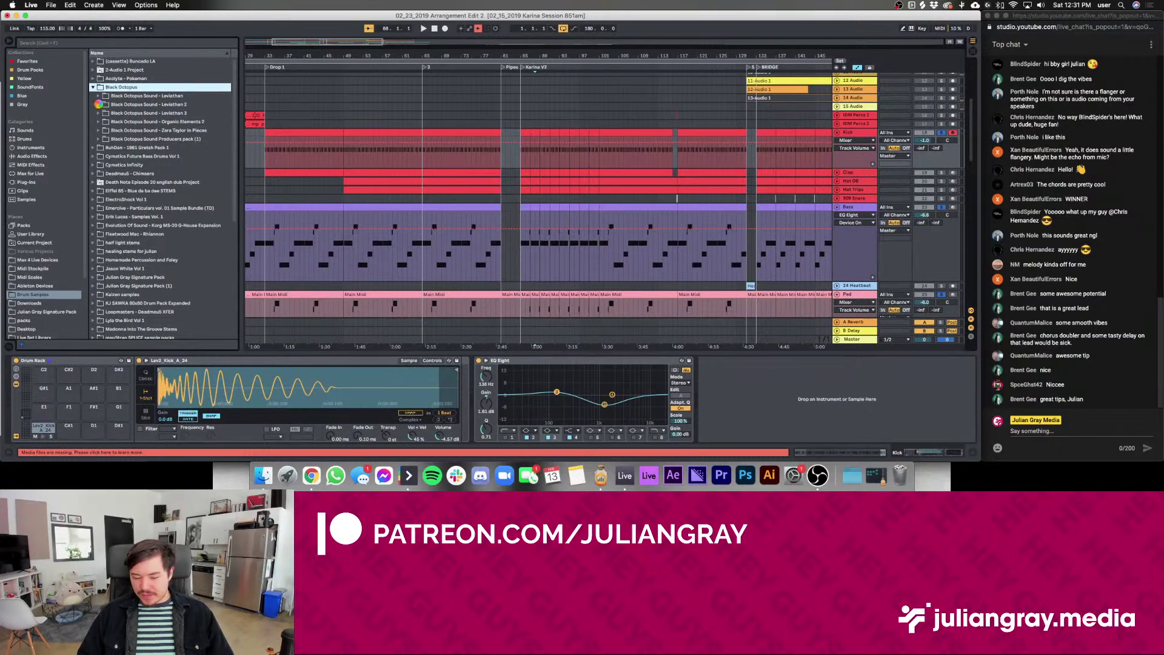
{"action": "left_click", "coordinate": [99, 105]}
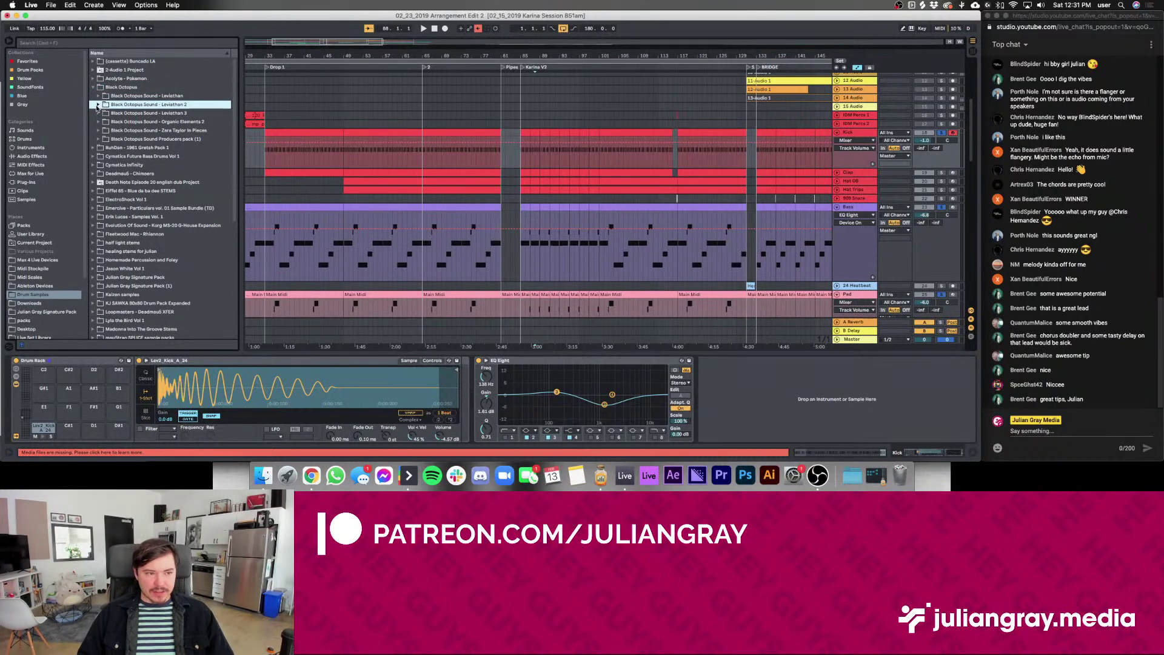
{"action": "left_click", "coordinate": [98, 105]}
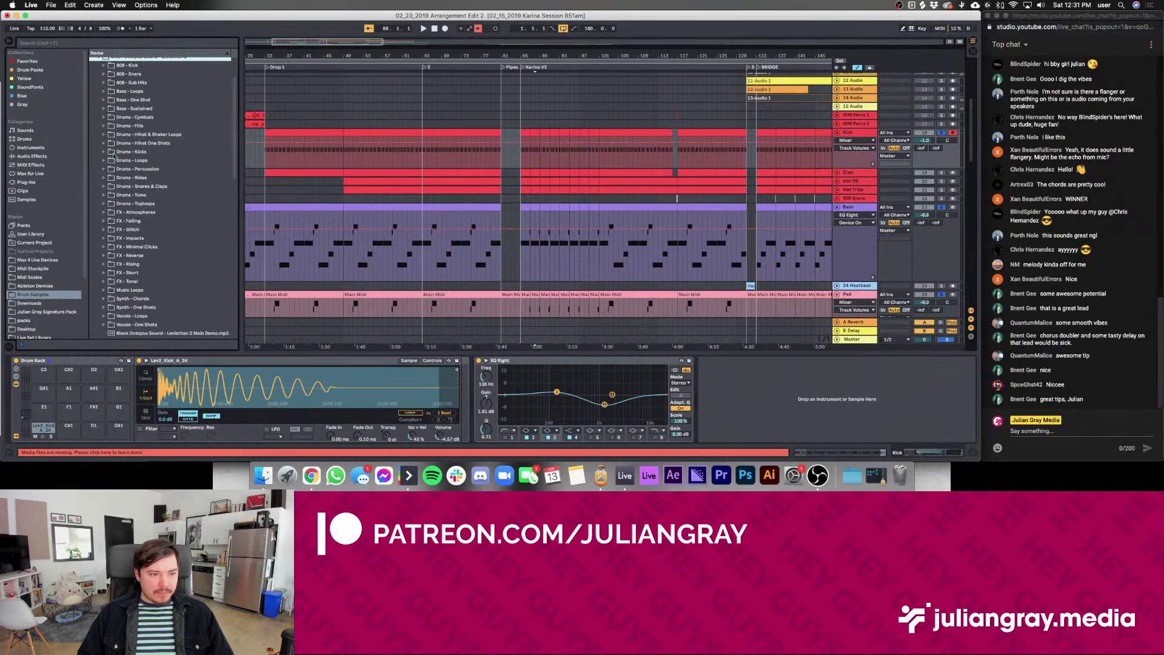
{"action": "left_click", "coordinate": [113, 152]}
{"action": "scroll", "coordinate": [152, 147], "scroll_direction": "down", "scroll_amount": 10}
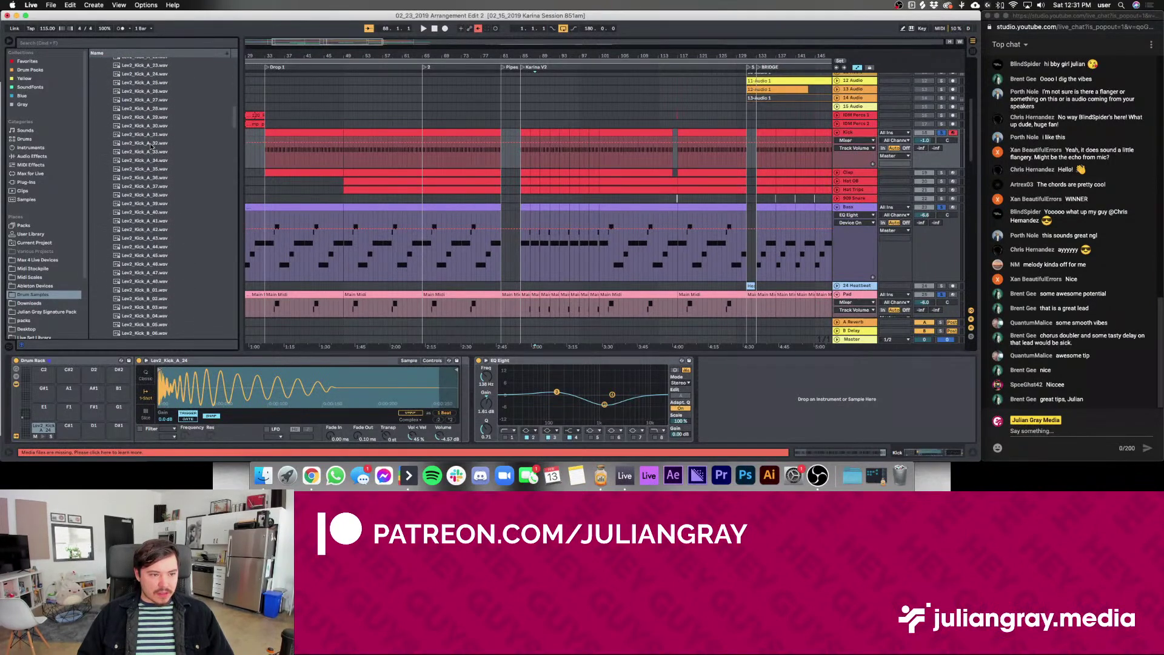
Preview the kick samples between Lev2_Kick_A_33 and Lev2_Kick_A_38
{"action": "left_click", "coordinate": [155, 151]}
{"action": "left_click", "coordinate": [155, 162]}
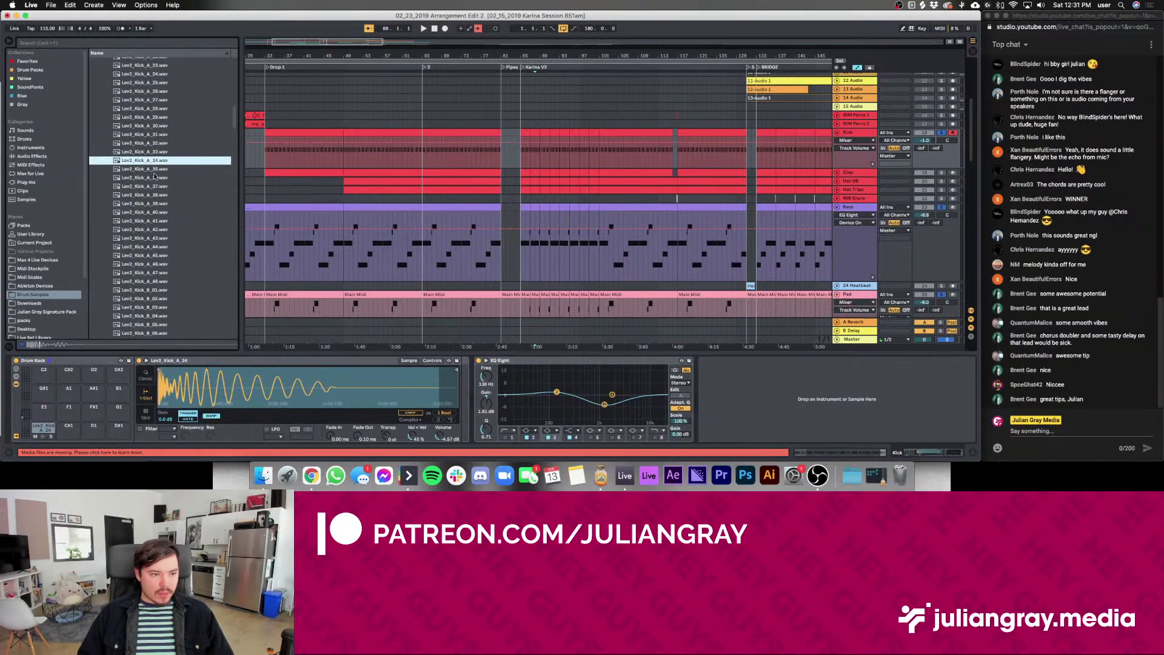
{"action": "left_click", "coordinate": [155, 177]}
{"action": "left_click", "coordinate": [155, 186]}
{"action": "left_click", "coordinate": [155, 195]}
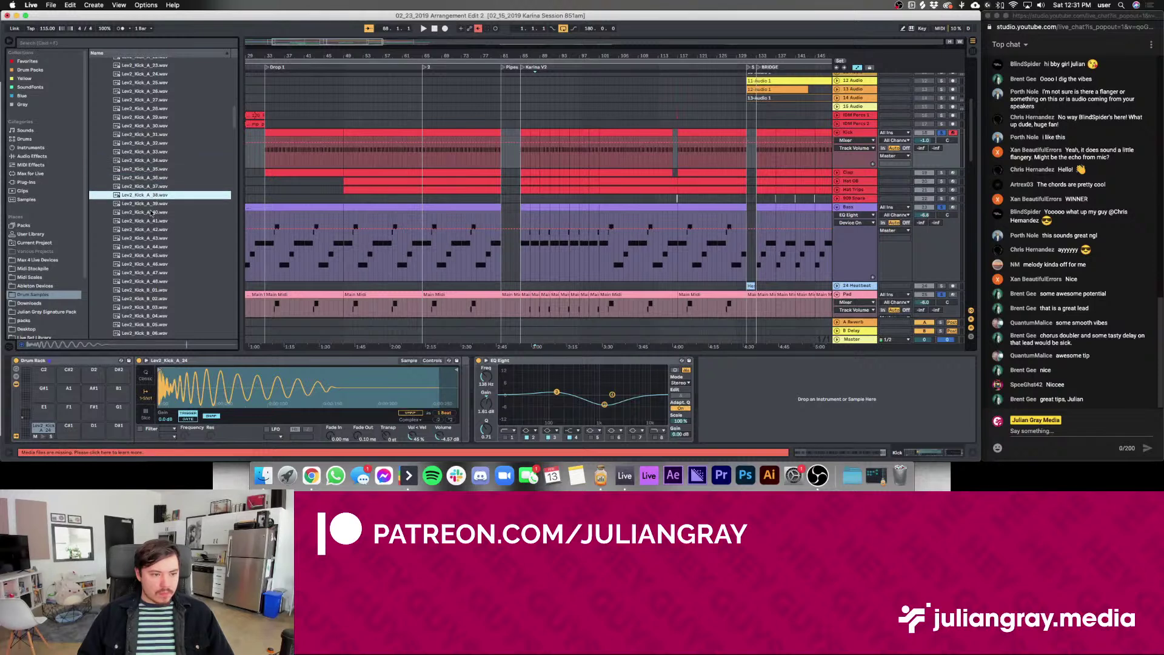
{"action": "scroll", "coordinate": [151, 209], "scroll_direction": "down", "scroll_amount": 1}
Load Lev2_Kick_A_38 onto the C#1 pad of the Kick drum rack, audition it and enlarge the EQ Eight display
{"action": "left_click", "coordinate": [139, 192]}
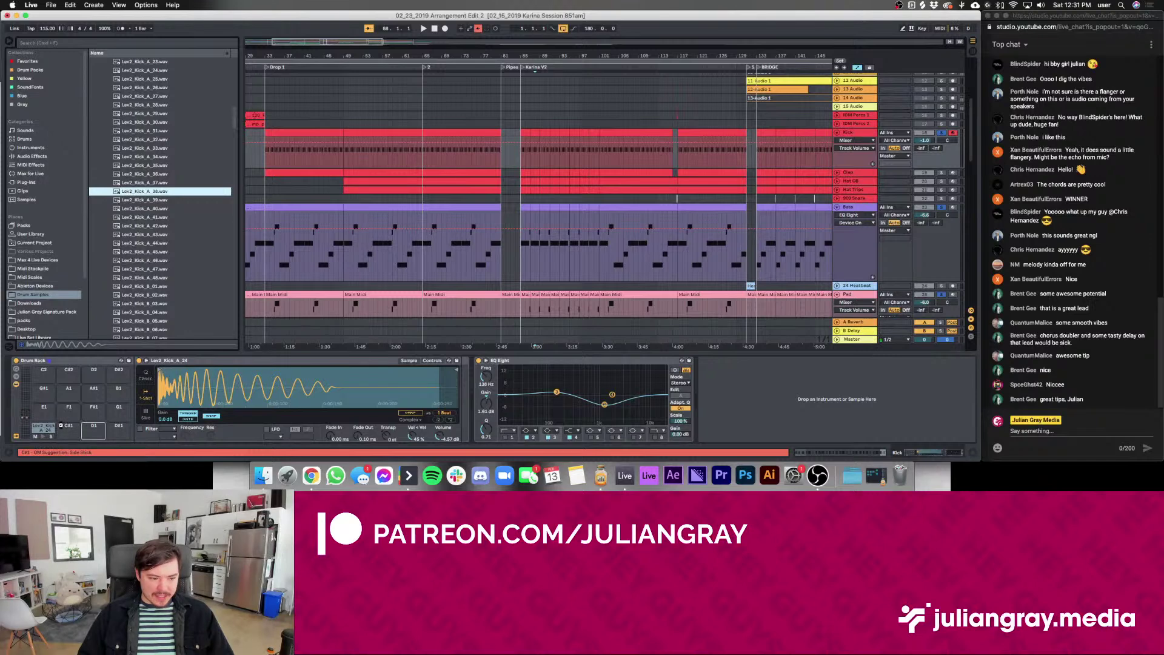
{"action": "left_click_drag", "start_coordinate": [61, 426], "coordinate": [62, 428]}
{"action": "left_click", "coordinate": [67, 437]}
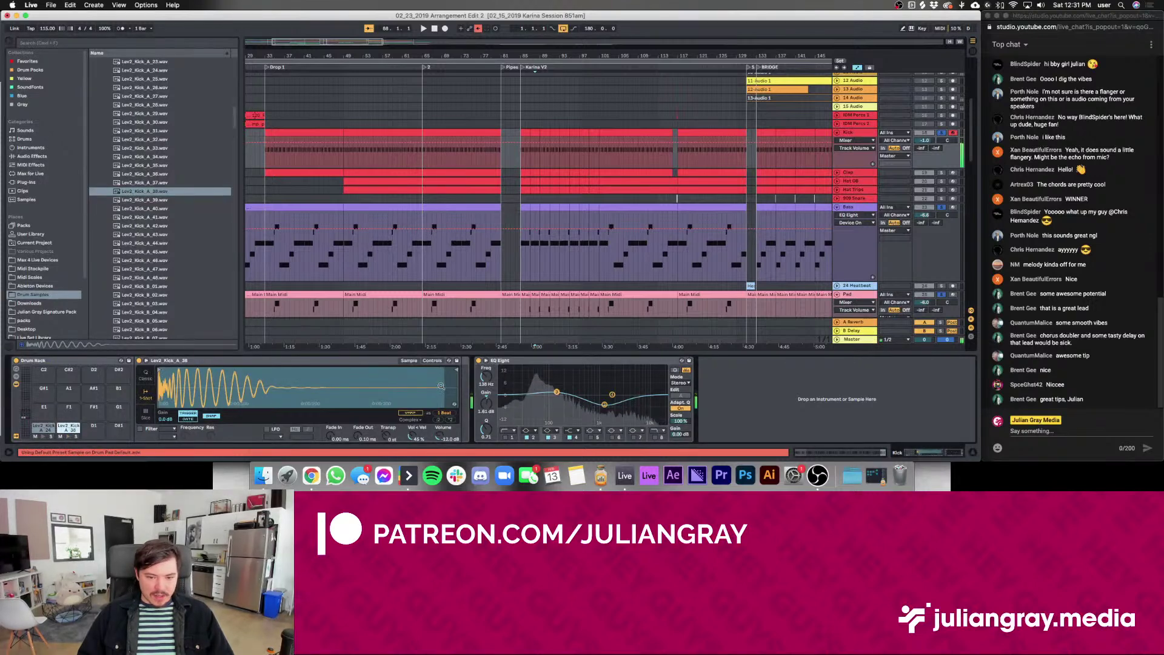
{"action": "double_click", "coordinate": [536, 380]}
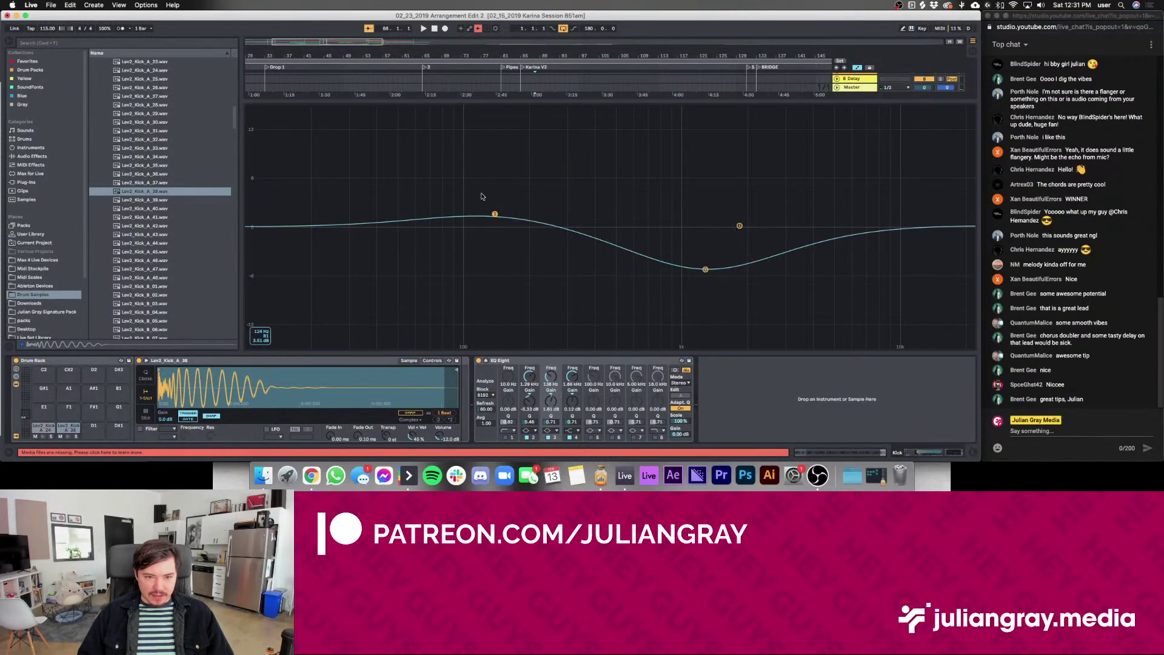
Compare the two kick samples in the Kick drum rack and soften the EQ Eight mid cut to about -2.77 dB at 1.21 kHz
{"action": "key", "text": "space"}
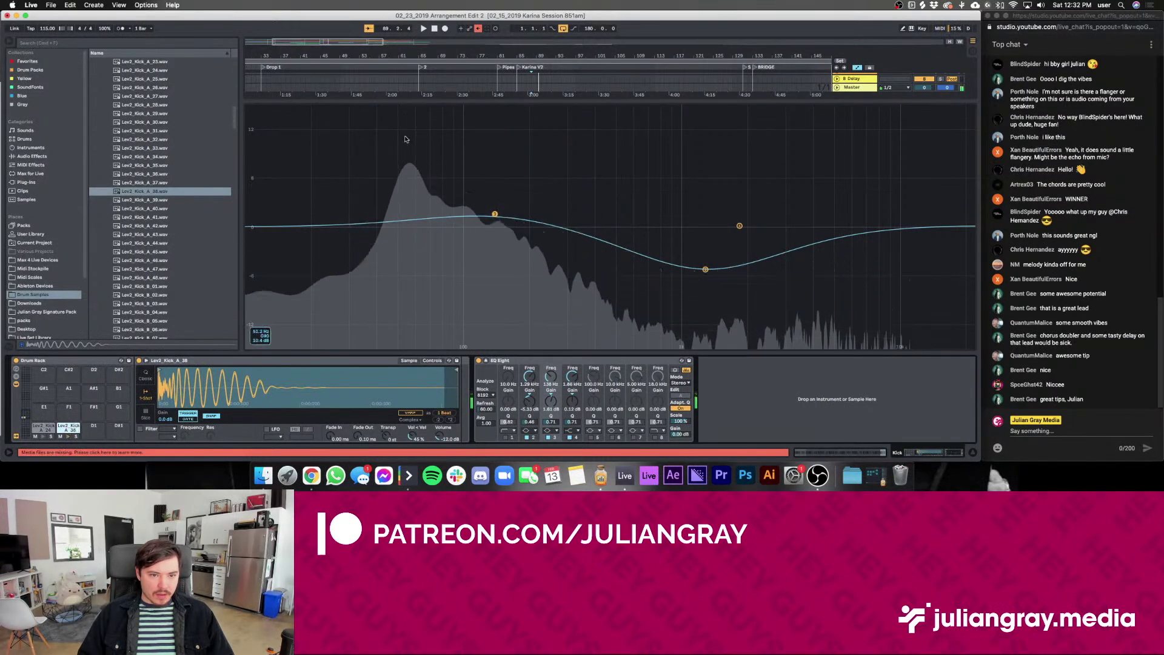
{"action": "left_click", "coordinate": [68, 438]}
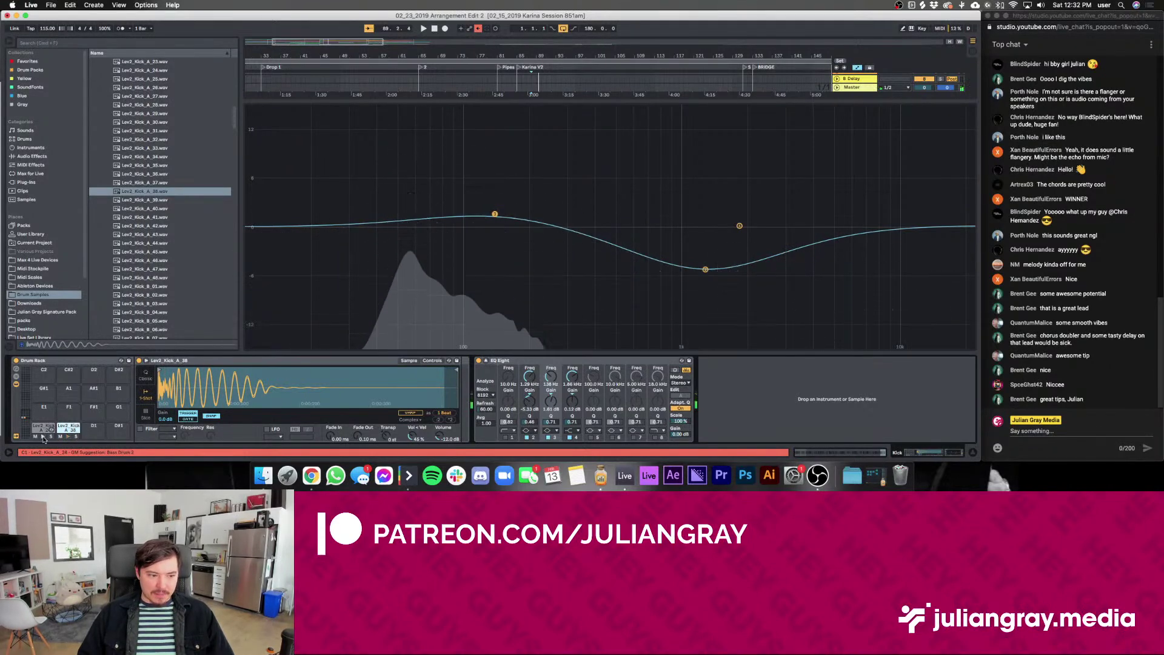
{"action": "left_click", "coordinate": [43, 438]}
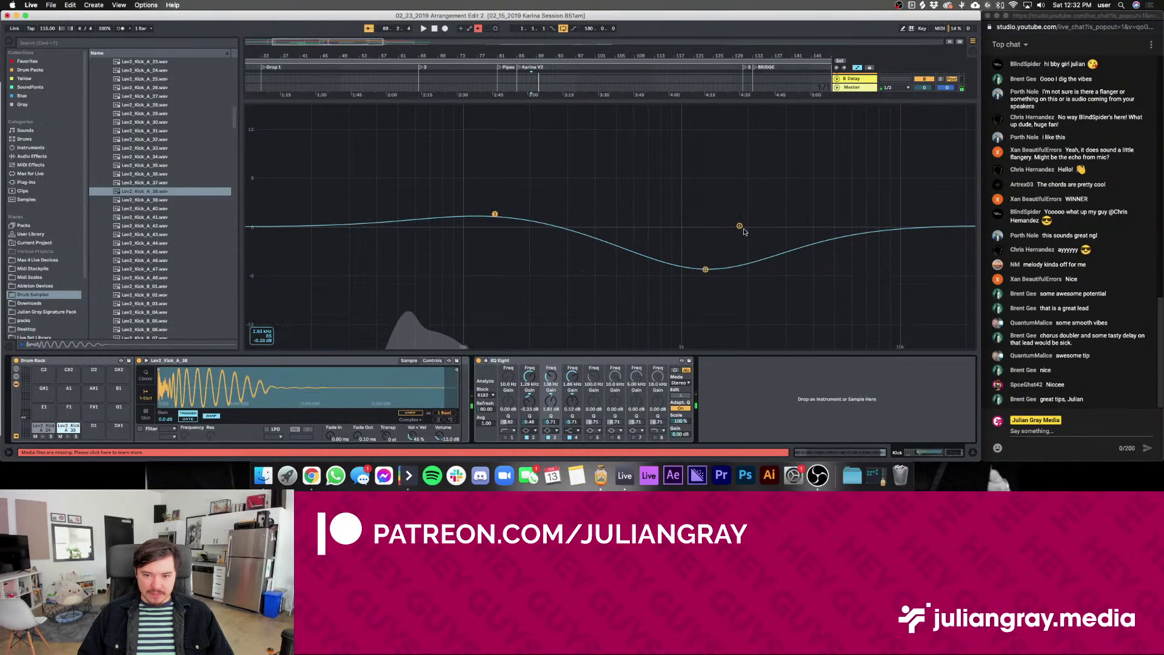
{"action": "left_click_drag", "start_coordinate": [705, 269], "coordinate": [699, 248]}
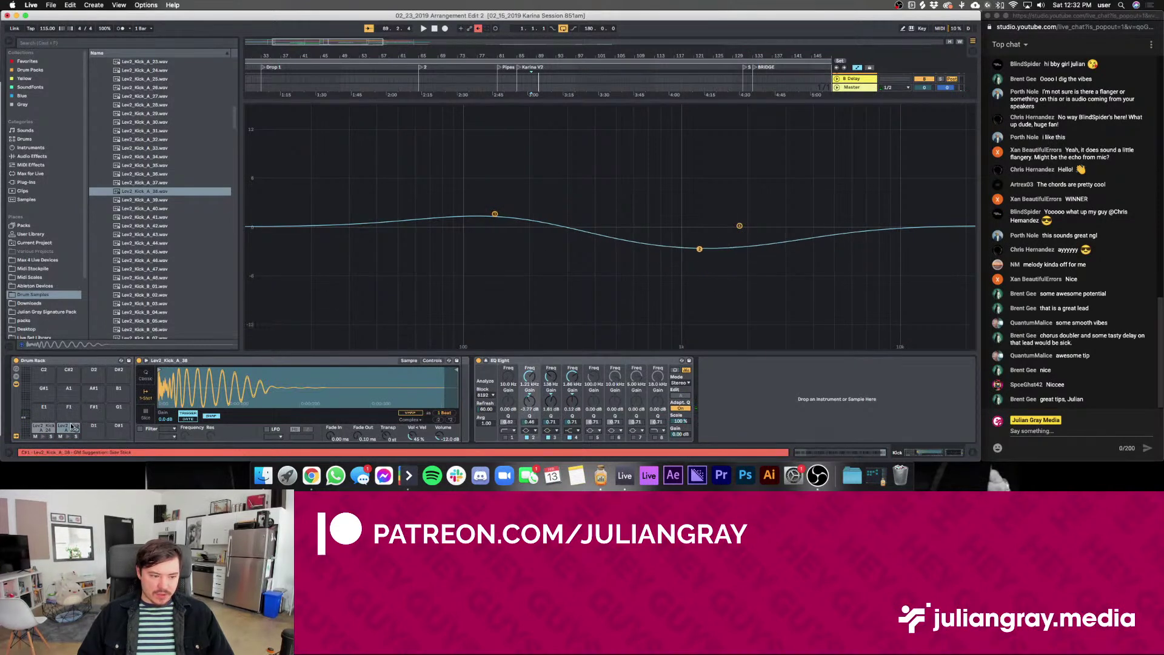
{"action": "key", "text": "space"}
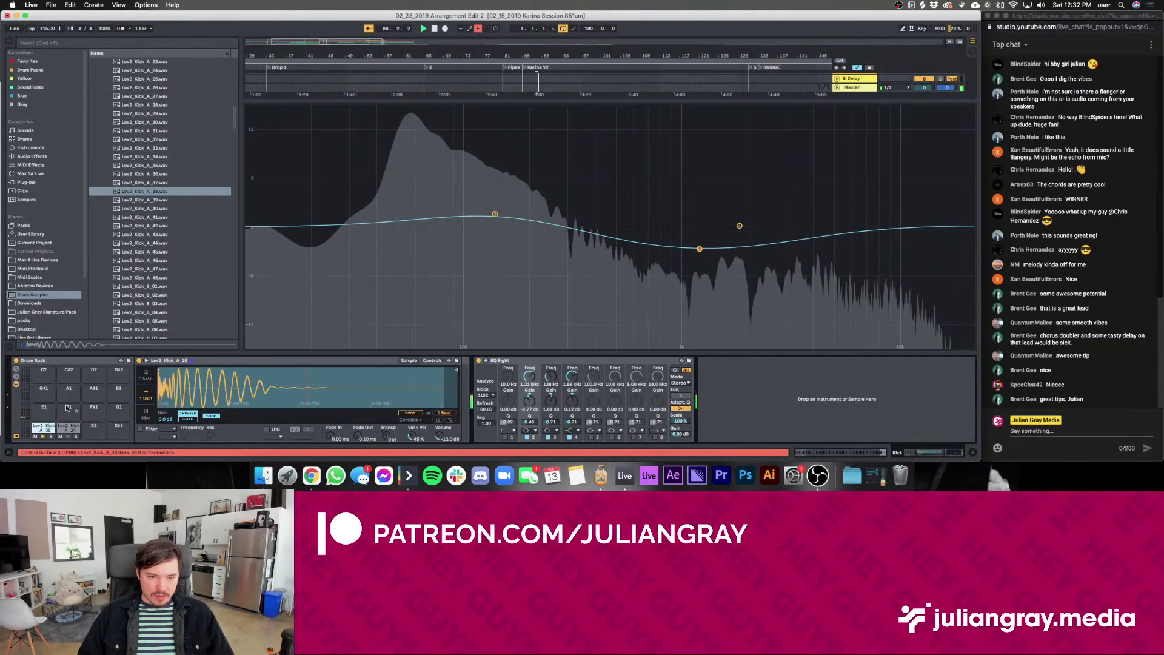
Collapse the enlarged EQ Eight display and raise the volume of the Lev2_Kick_A_38 sample on the Kick track
{"action": "left_click", "coordinate": [485, 360]}
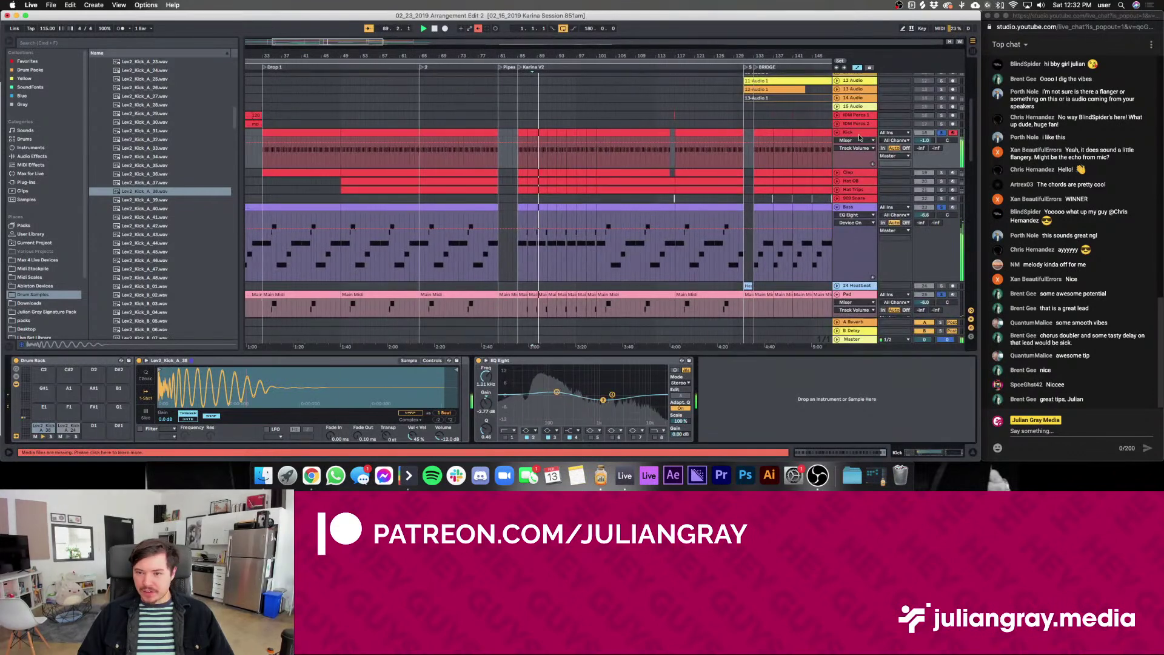
{"action": "left_click", "coordinate": [854, 132]}
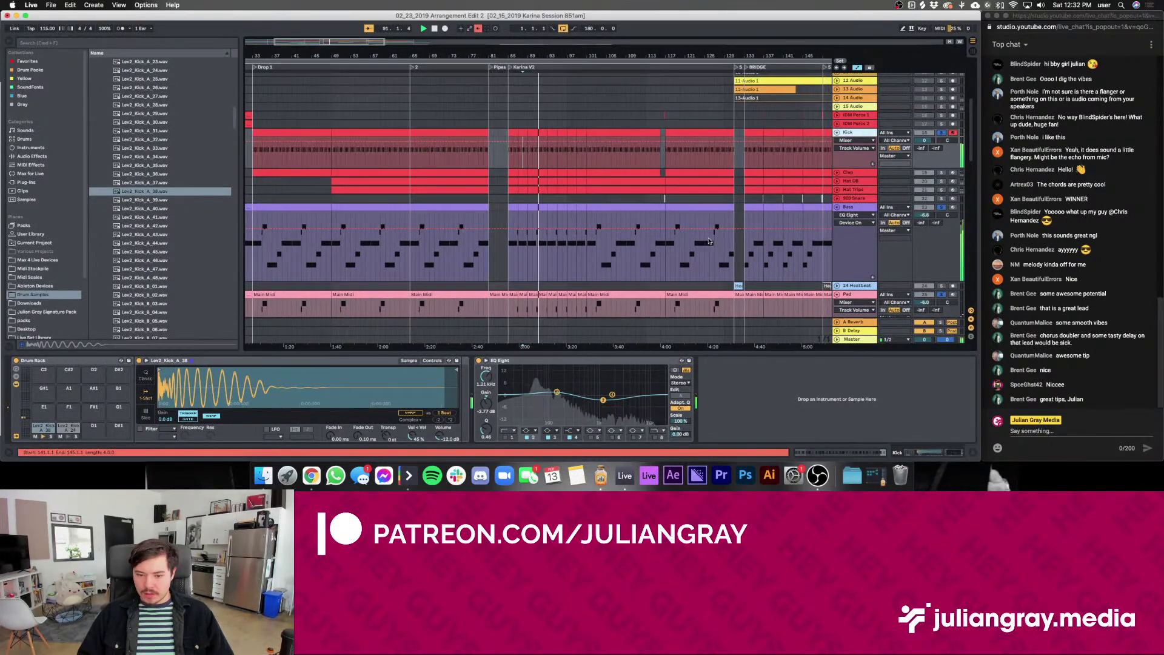
{"action": "left_click_drag", "start_coordinate": [439, 433], "coordinate": [439, 426]}
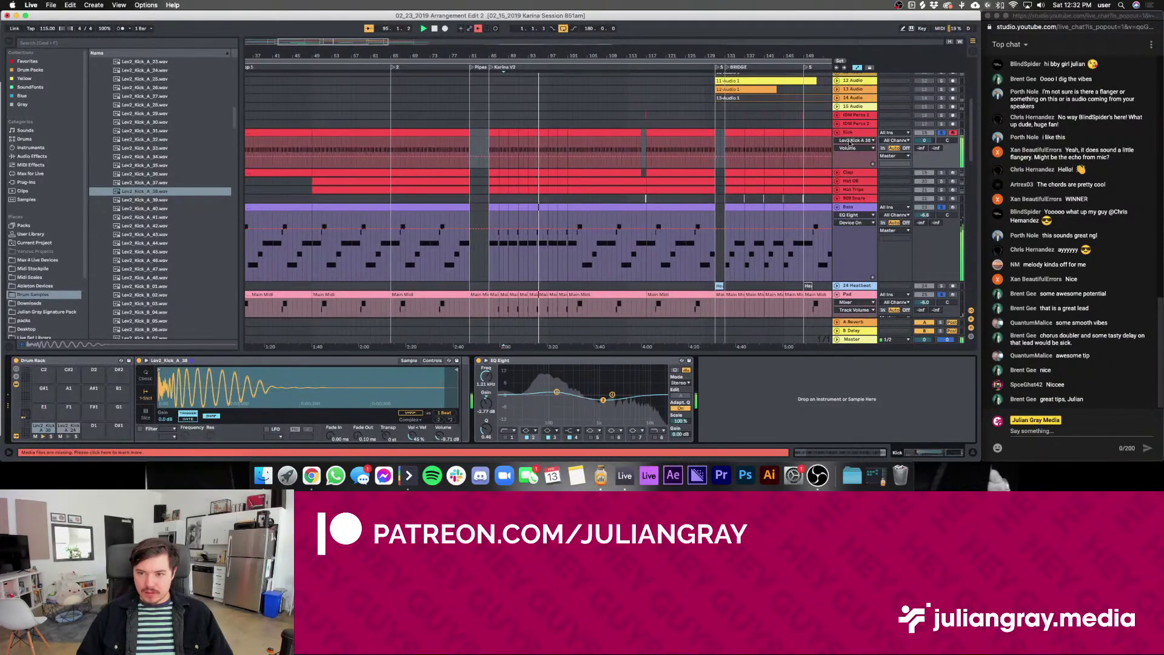
Unfold the Clap and open hat tracks during playback and adjust the open hat's track volume
{"action": "left_click", "coordinate": [852, 172]}
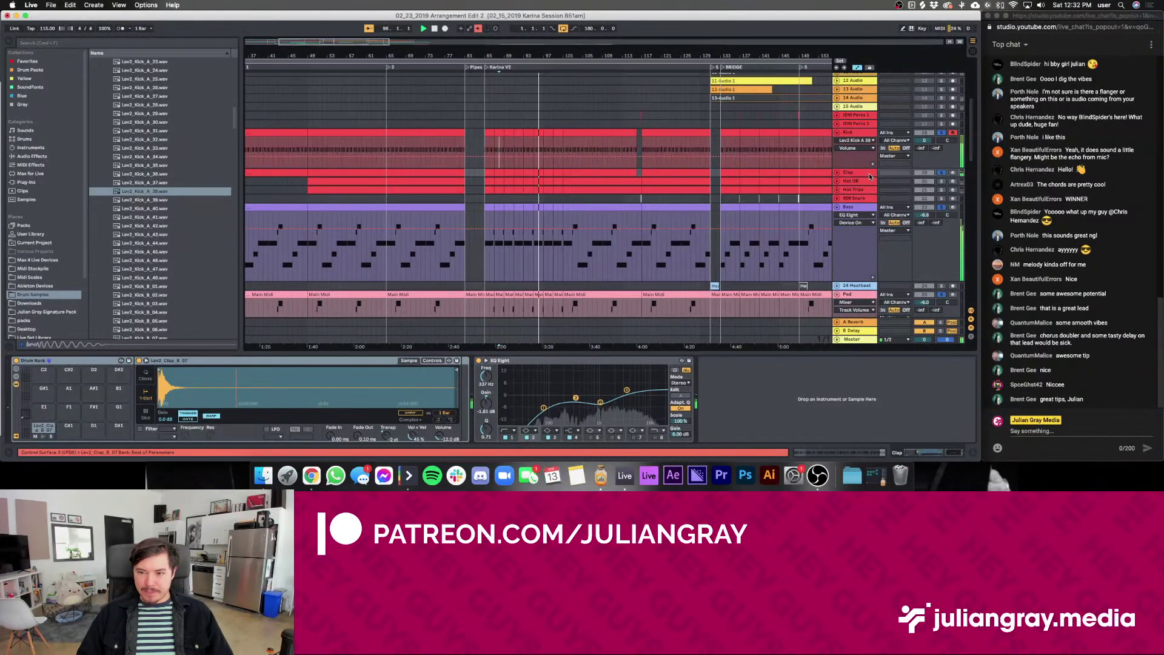
{"action": "key", "text": "Right"}
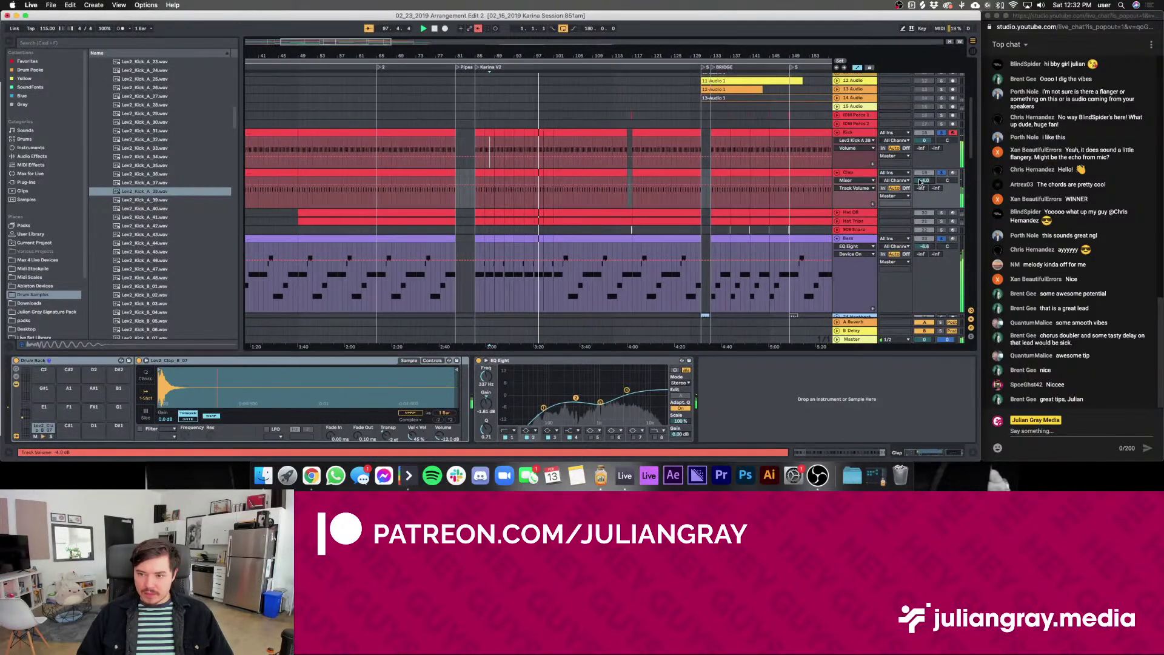
{"action": "left_click", "coordinate": [836, 213]}
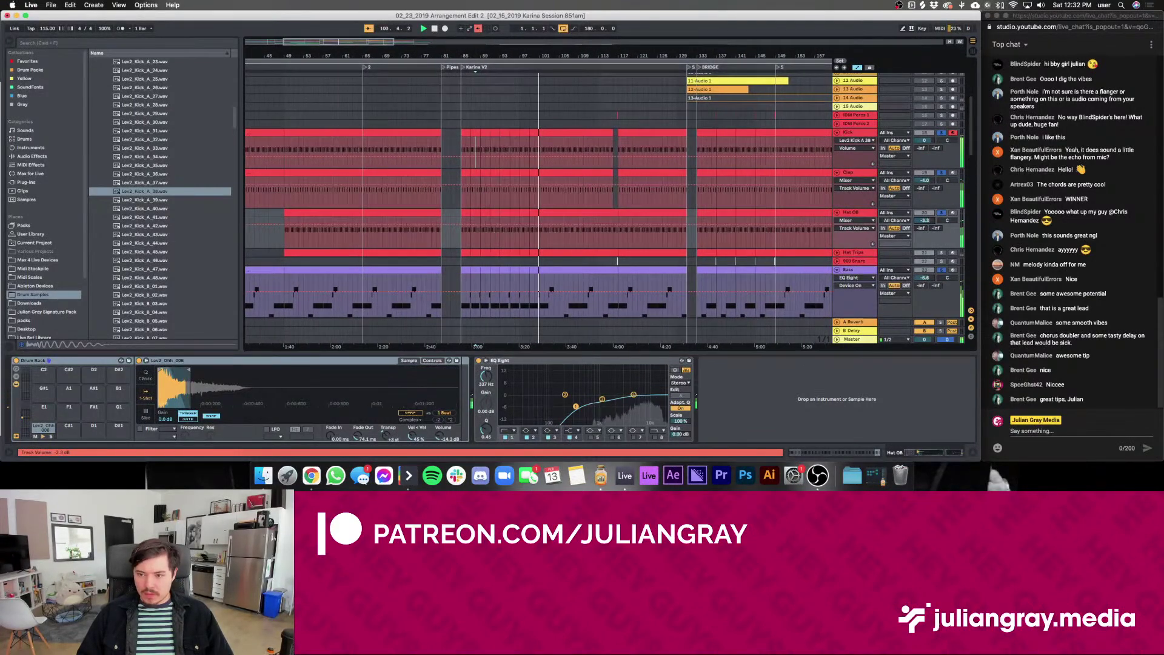
{"action": "left_click_drag", "start_coordinate": [922, 223], "coordinate": [921, 219]}
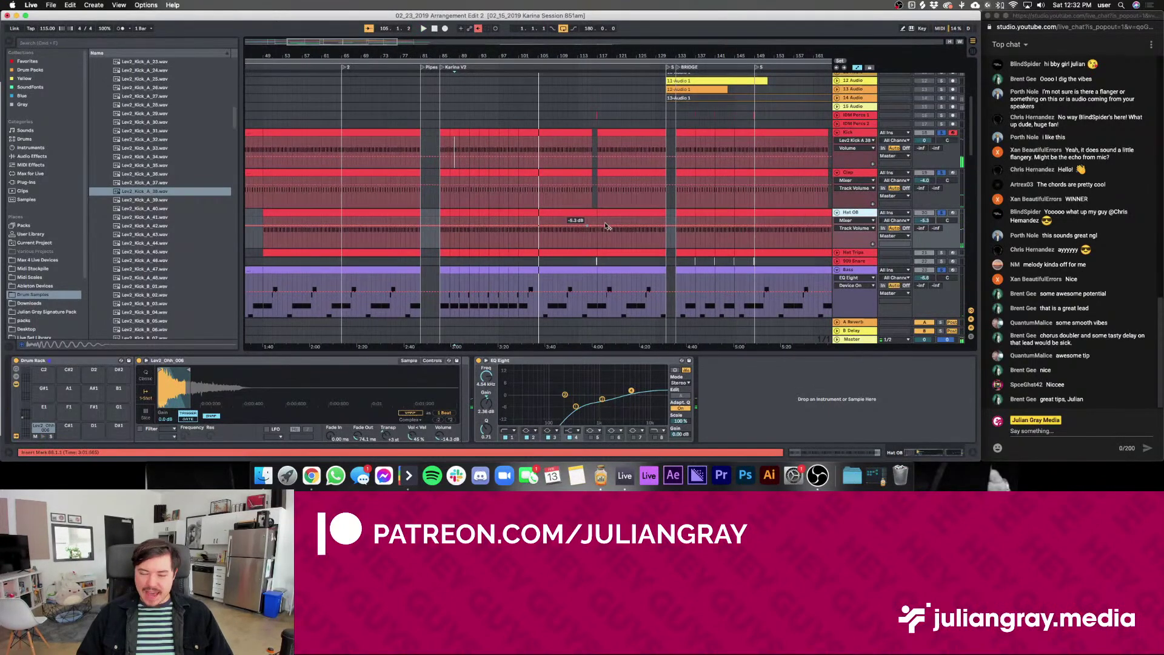
Unfold the Hat Trips track and raise its track volume while the Karina V2 section plays
{"action": "left_click", "coordinate": [852, 253]}
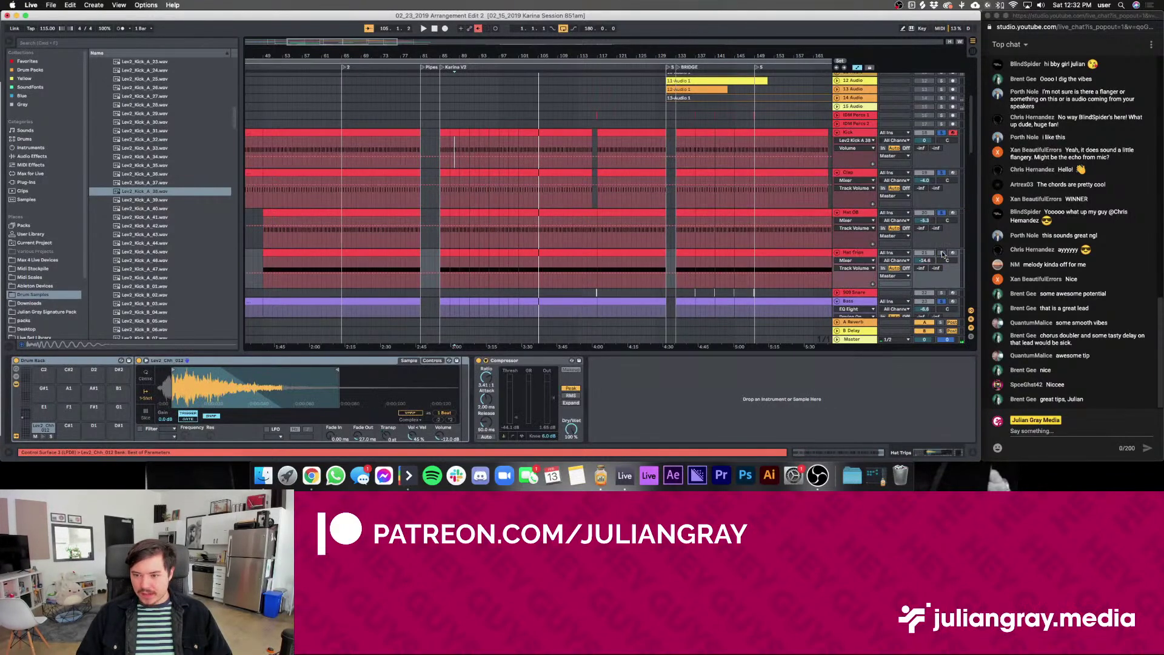
{"action": "left_click", "coordinate": [538, 263]}
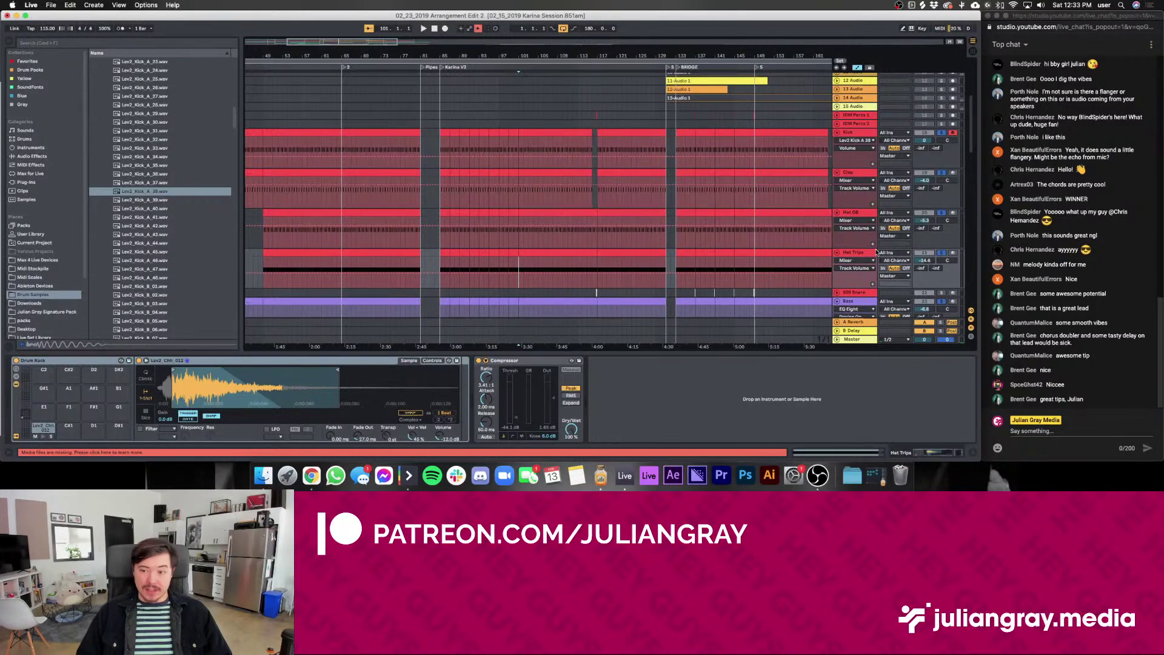
{"action": "key", "text": "space"}
{"action": "left_click_drag", "start_coordinate": [925, 260], "coordinate": [924, 252]}
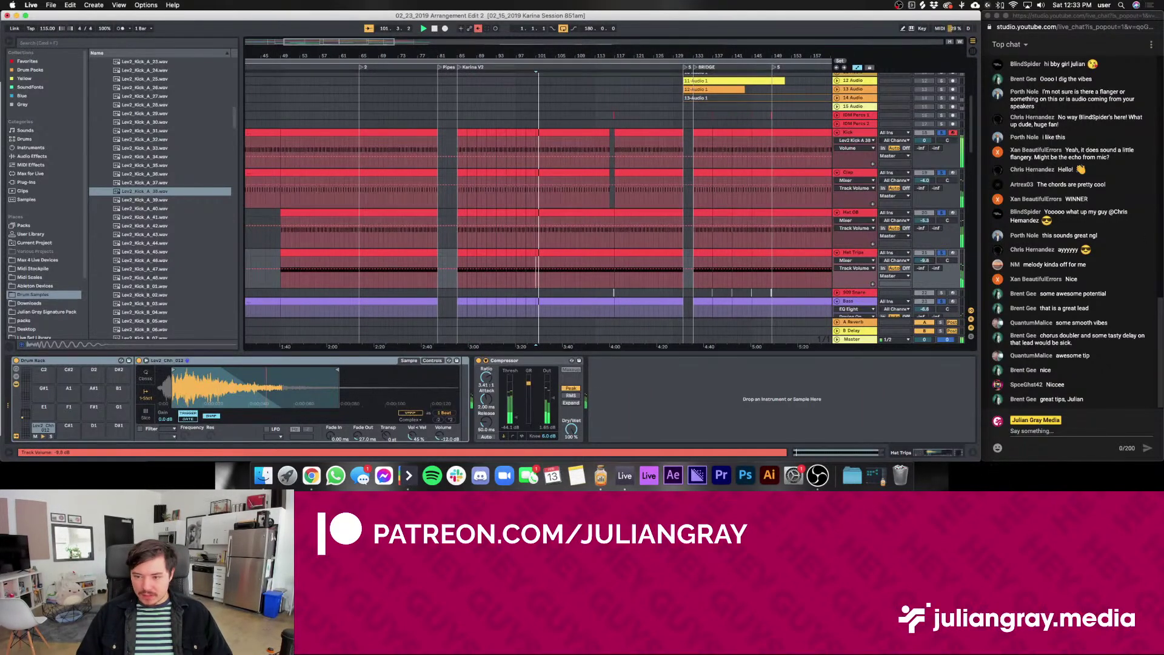
{"action": "left_click", "coordinate": [860, 254]}
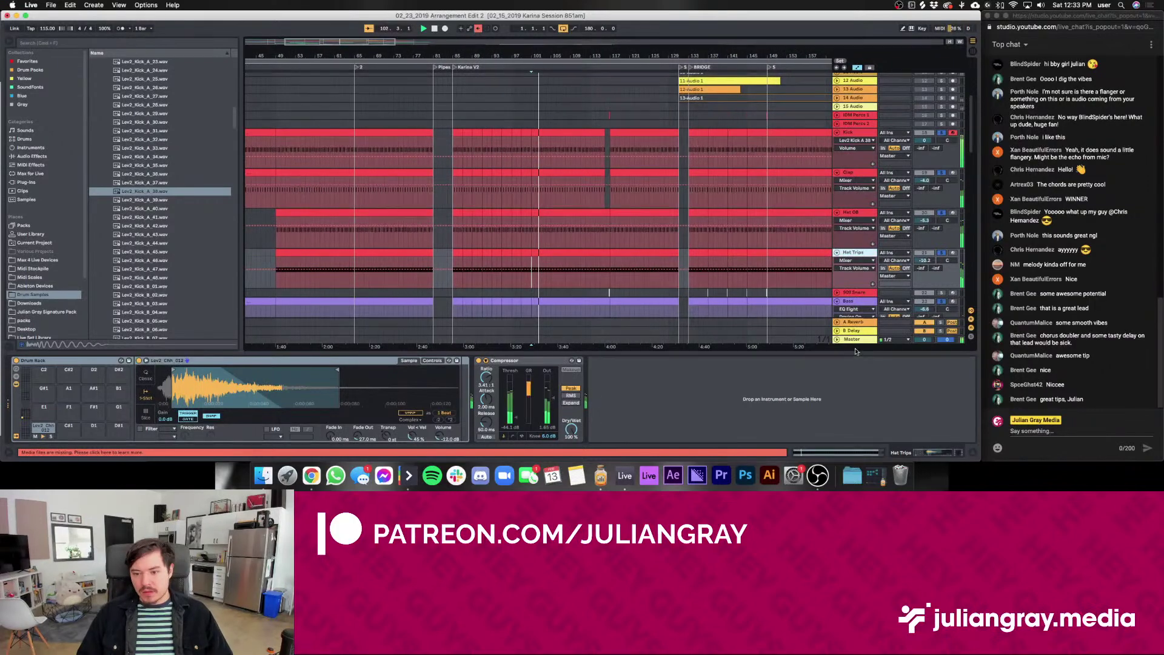
Check the Pad and Master device chains, open the Master's Ozone 8 Maximizer and decline reopening the Updater's windows
{"action": "left_click", "coordinate": [852, 331]}
{"action": "left_click", "coordinate": [852, 339]}
{"action": "scroll", "coordinate": [842, 236], "scroll_direction": "down", "scroll_amount": 5}
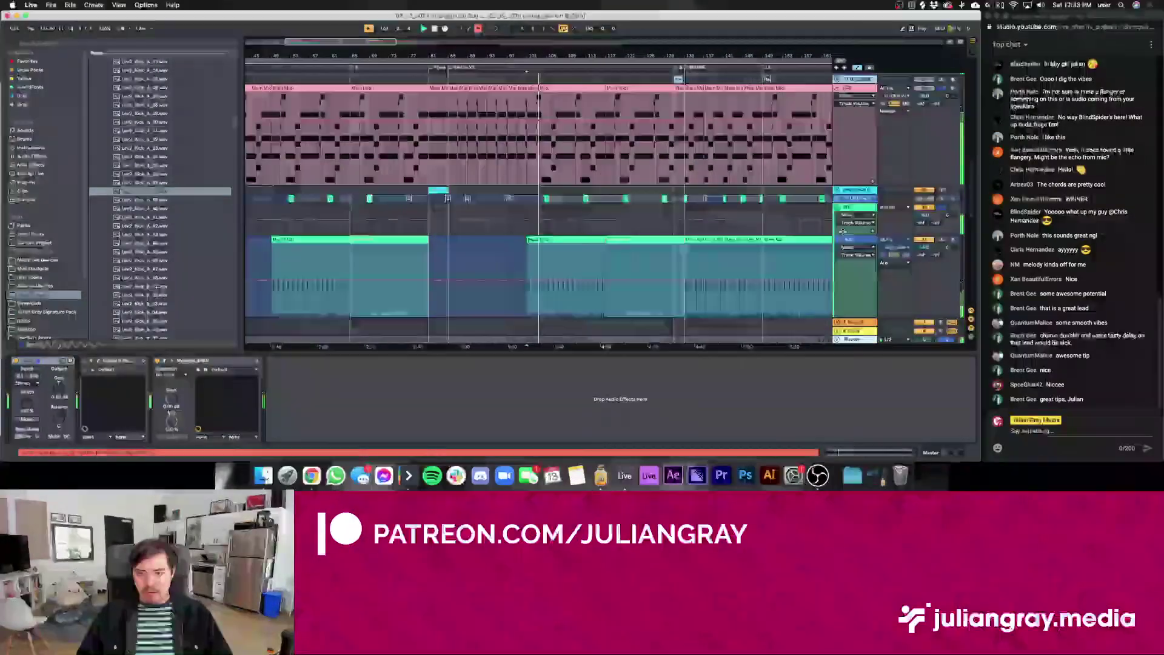
{"action": "left_click", "coordinate": [884, 176]}
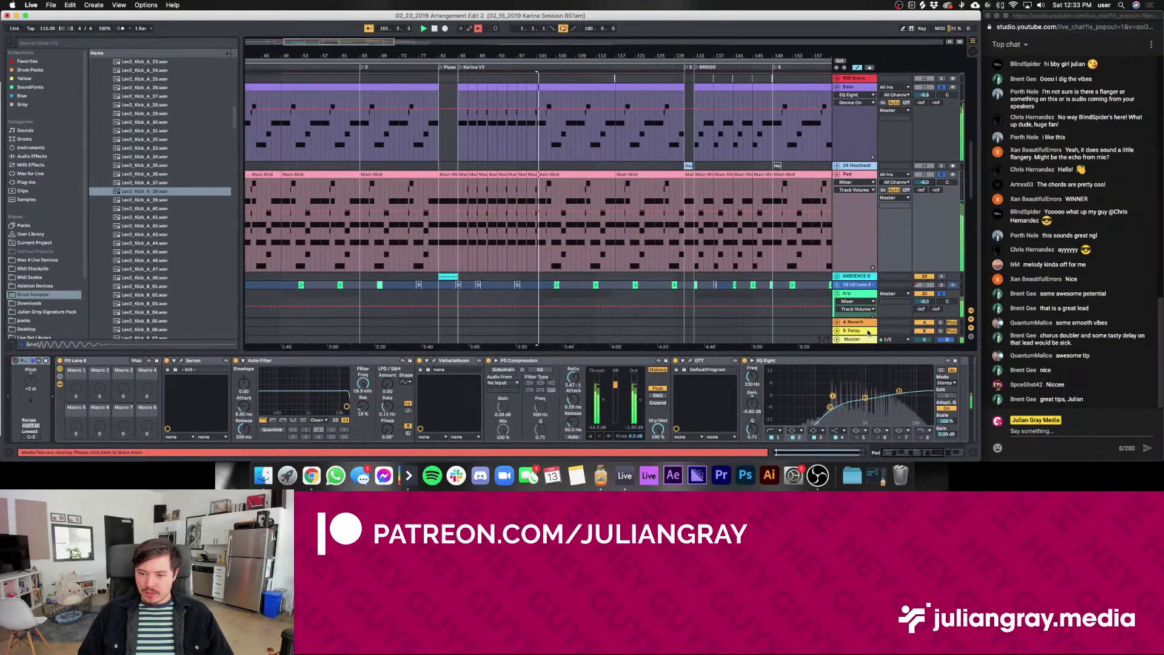
{"action": "left_click", "coordinate": [656, 232]}
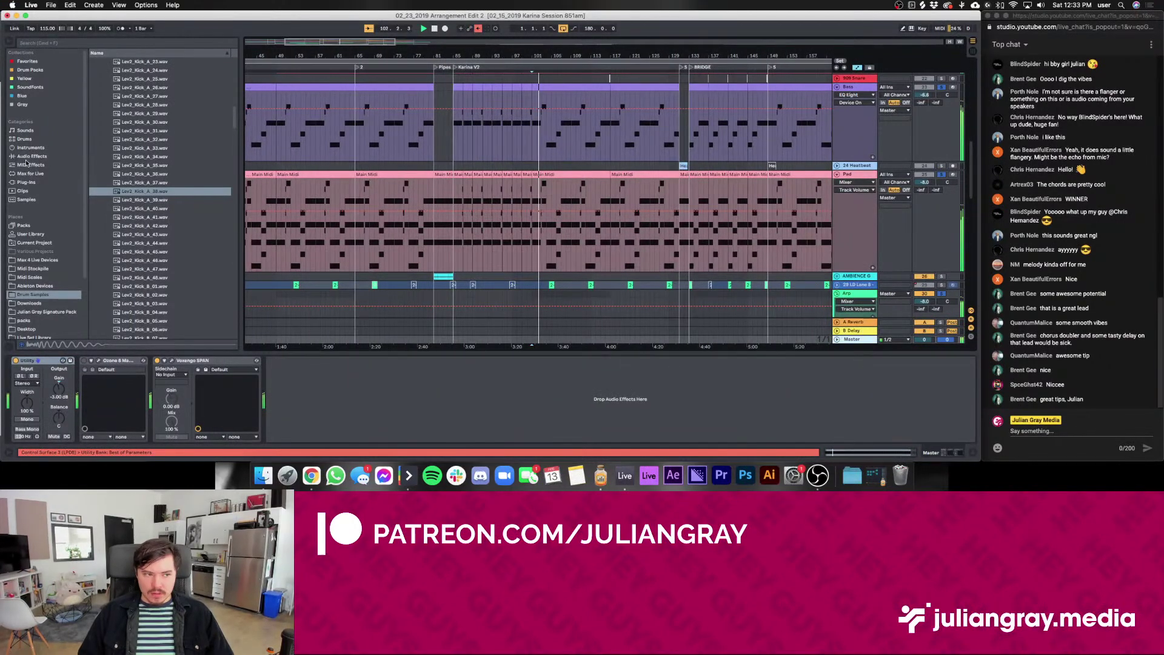
{"action": "left_click", "coordinate": [116, 360]}
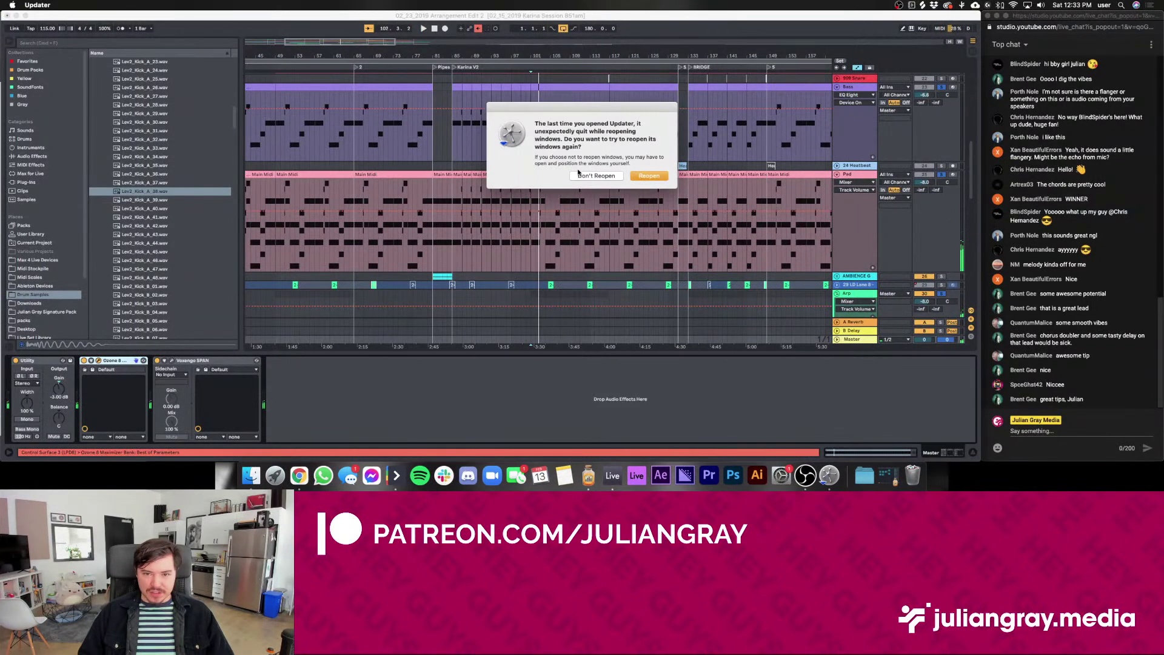
{"action": "left_click", "coordinate": [613, 177]}
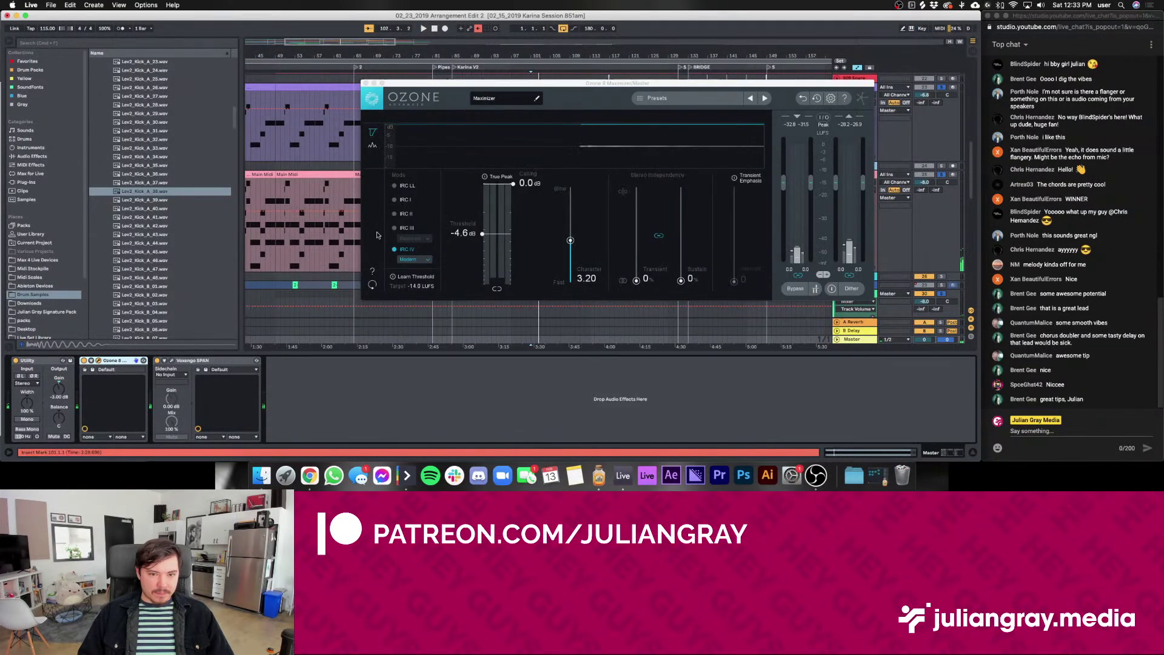
Reposition the Ozone window, set the Maximizer threshold to -3.1 dB during playback and dismiss the Updater problem report
{"action": "left_click_drag", "start_coordinate": [503, 83], "coordinate": [417, 106]}
{"action": "key", "text": "space"}
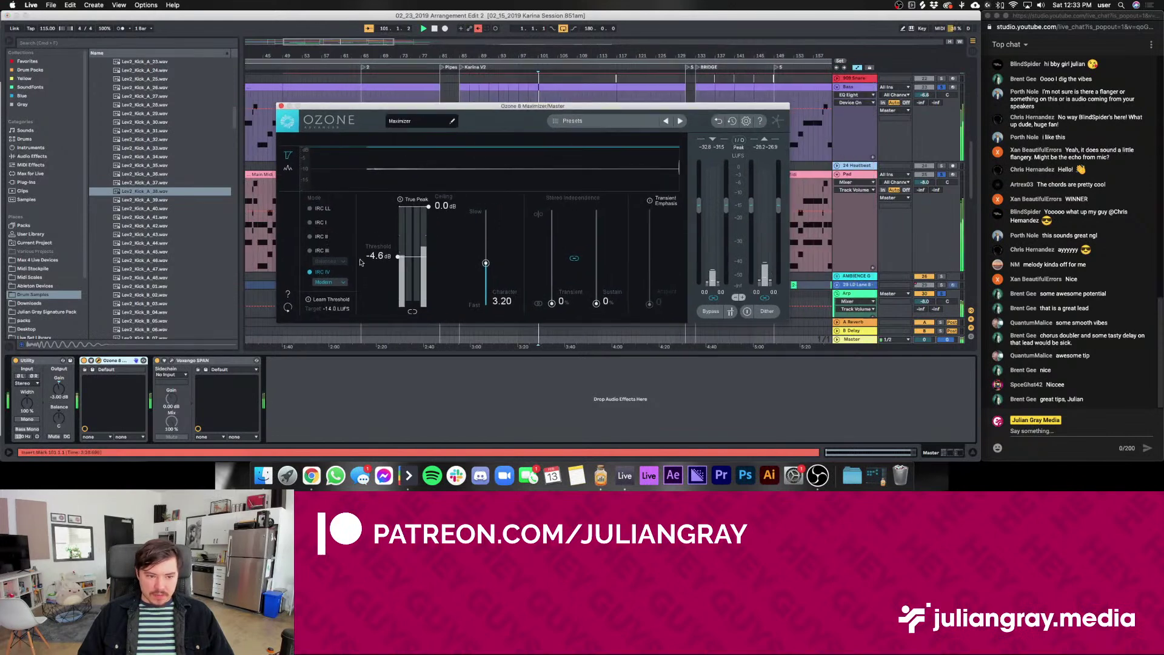
{"action": "left_click_drag", "start_coordinate": [416, 258], "coordinate": [416, 244]}
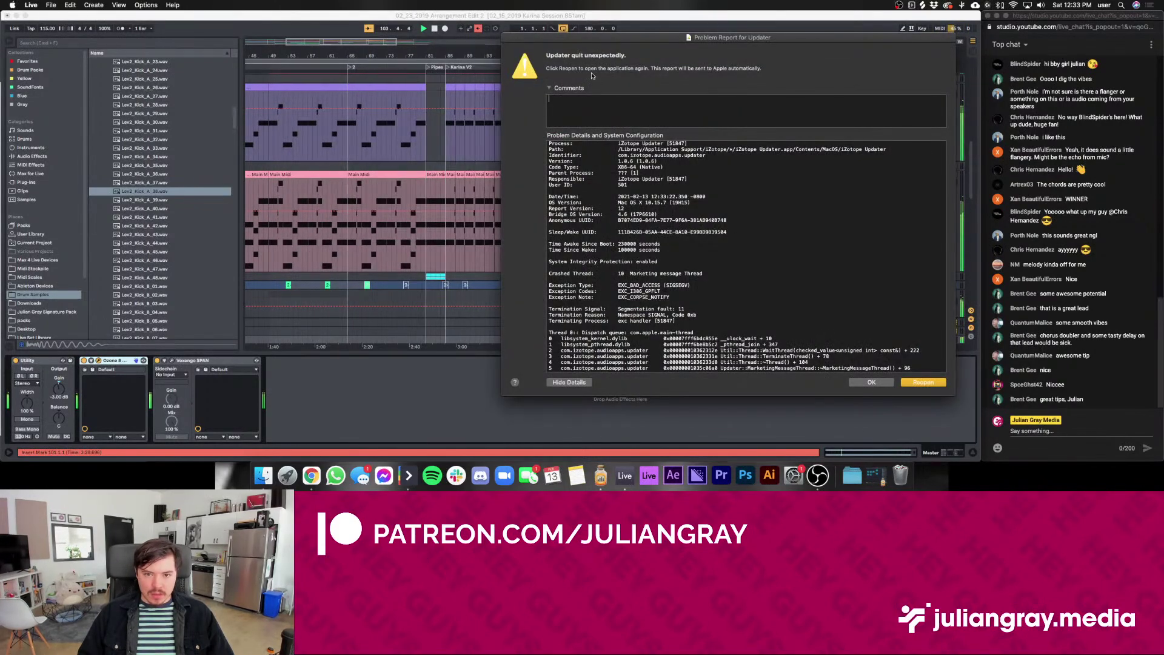
{"action": "left_click", "coordinate": [887, 382]}
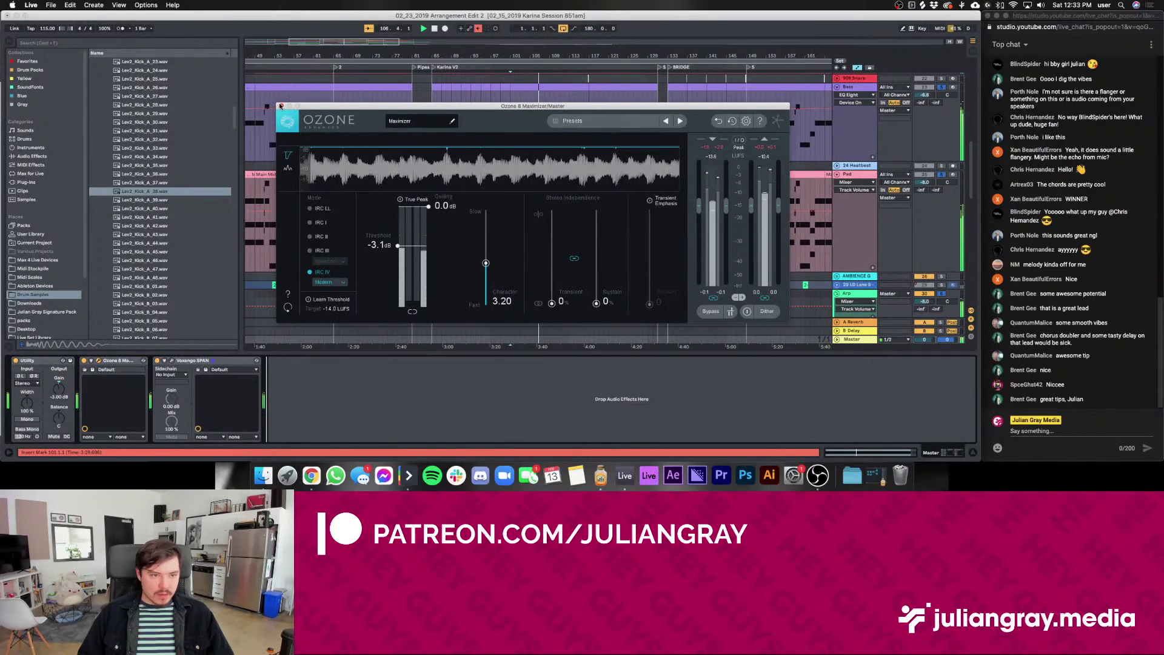
Hide the plug-in window, switch to Audio Hijack to set Overdrive off on the Ableton Live volume block, and return to Live
{"action": "key", "text": "super+alt+p"}
{"action": "scroll", "coordinate": [661, 187], "scroll_direction": "down", "scroll_amount": 5}
{"action": "scroll", "coordinate": [661, 184], "scroll_direction": "down", "scroll_amount": 10}
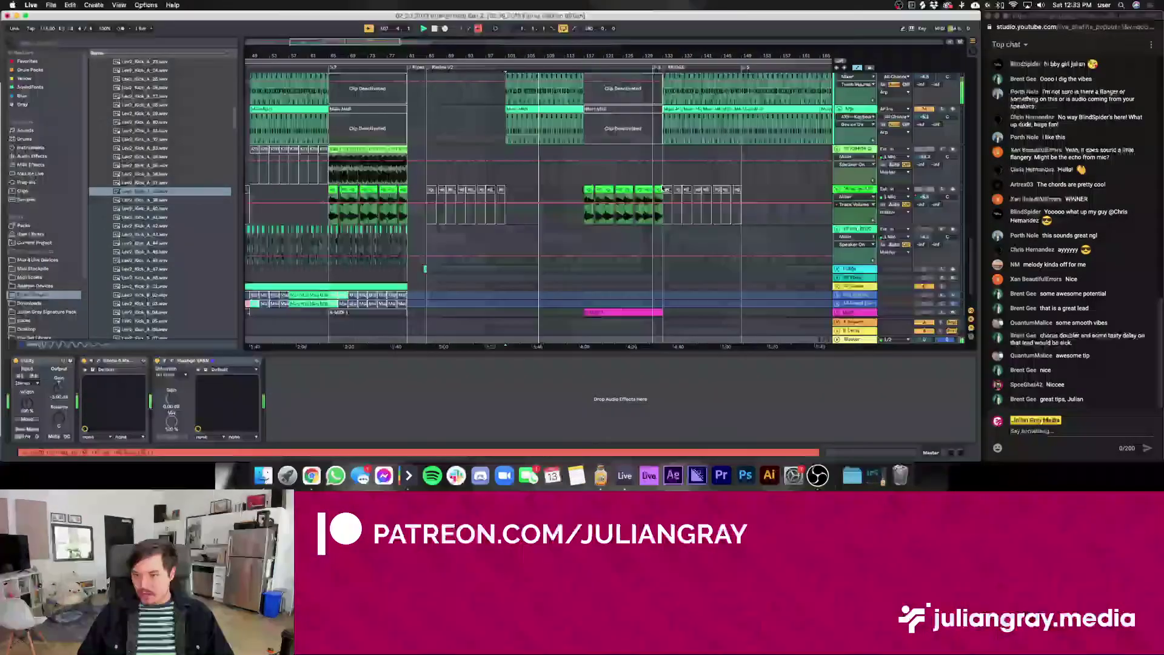
{"action": "left_click", "coordinate": [877, 476]}
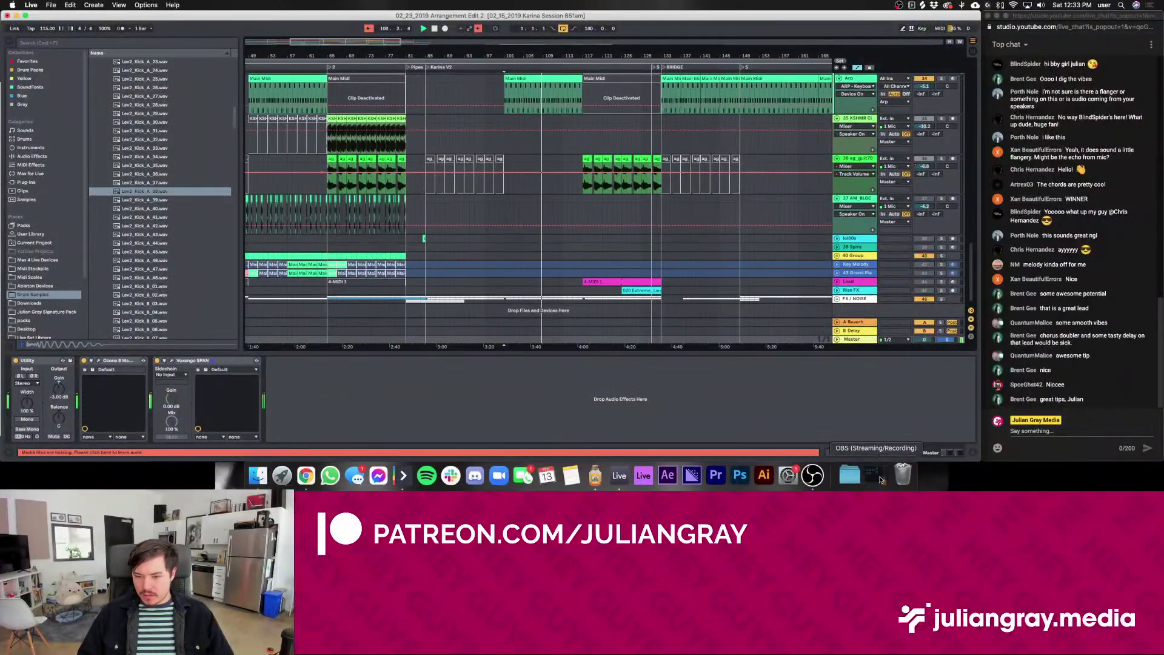
{"action": "left_click", "coordinate": [777, 140]}
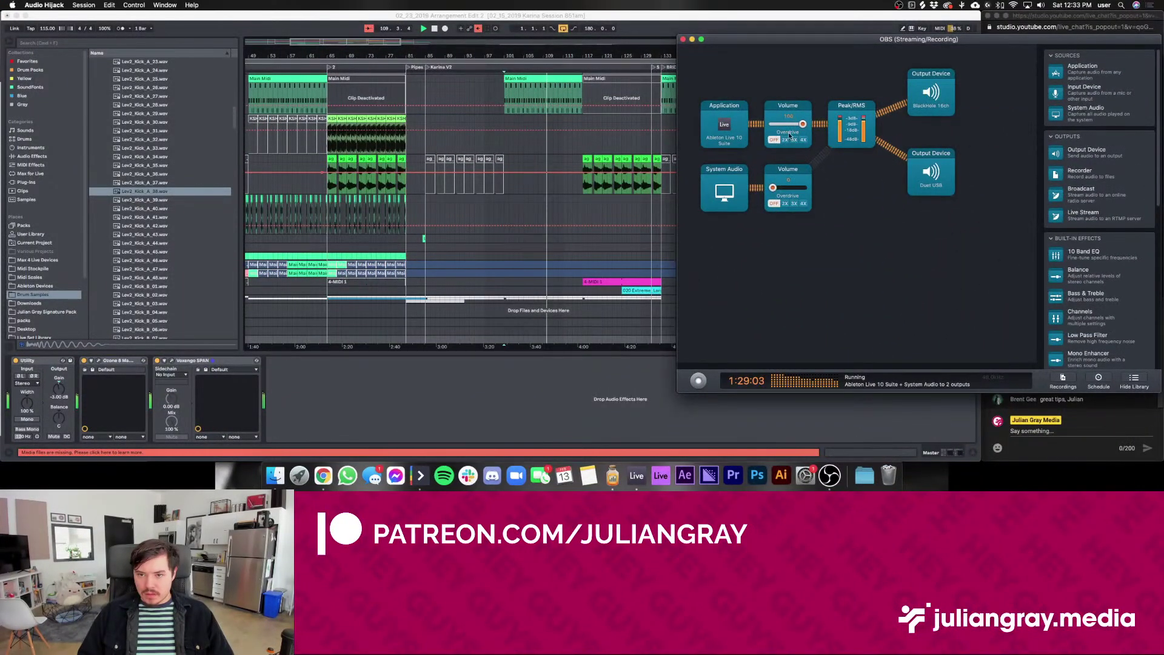
{"action": "left_click", "coordinate": [529, 243]}
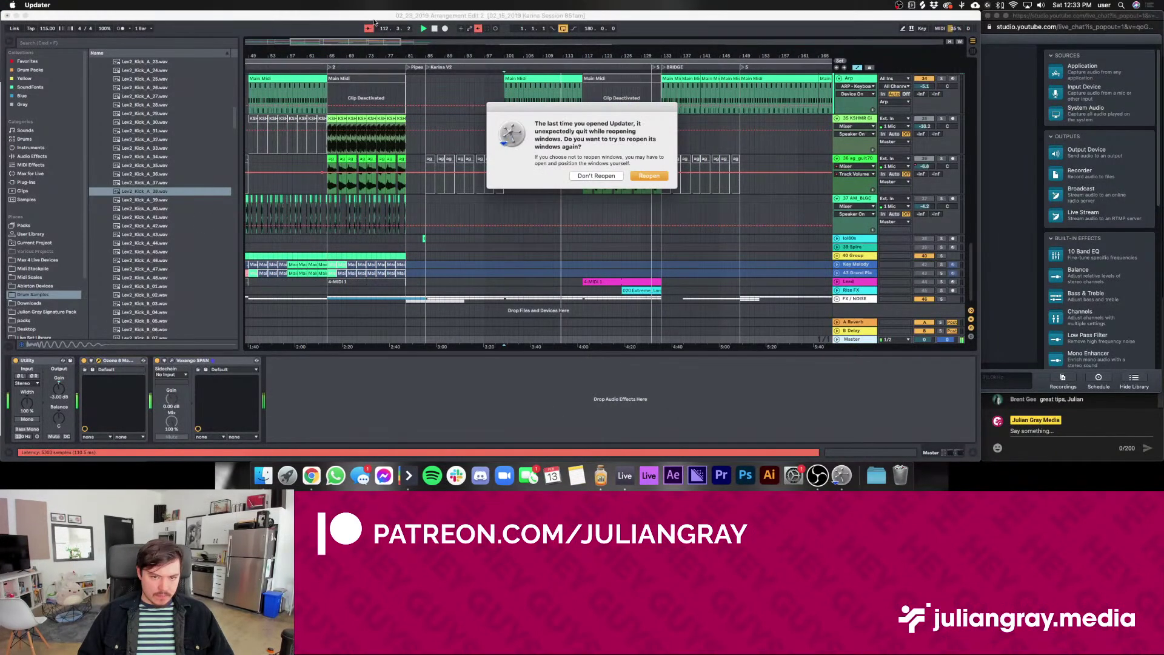
Dismiss the Updater's reopen prompt and problem report, and set the Maximizer threshold to -5.3 dB while auditioning the song
{"action": "left_click", "coordinate": [597, 175]}
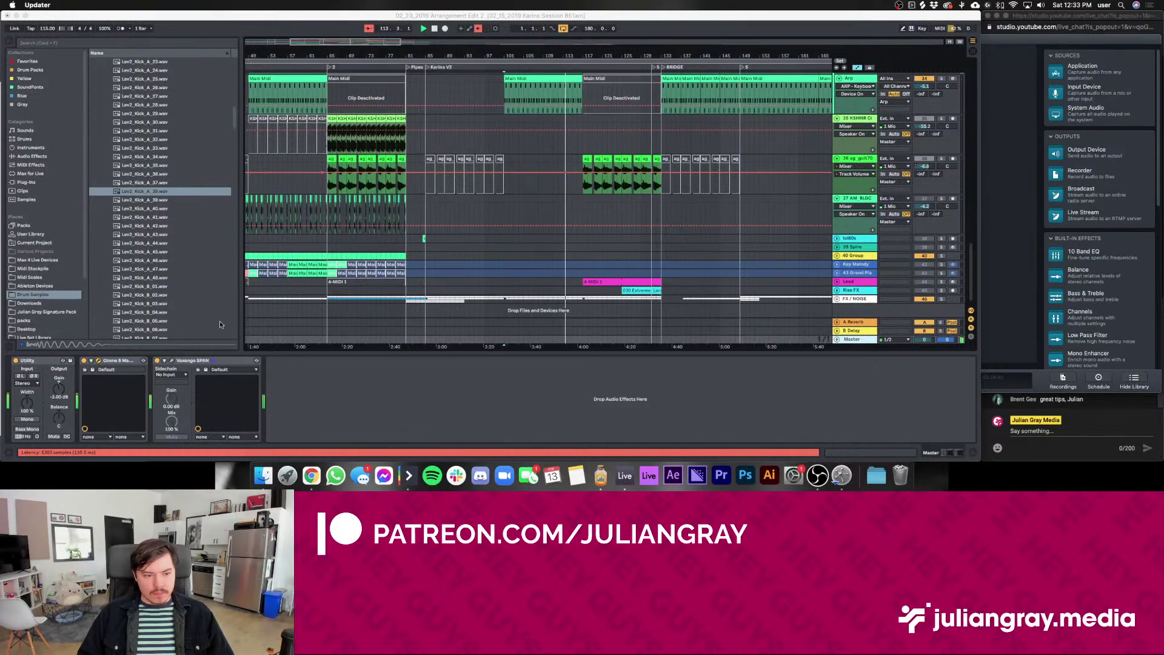
{"action": "left_click_drag", "start_coordinate": [425, 245], "coordinate": [432, 262]}
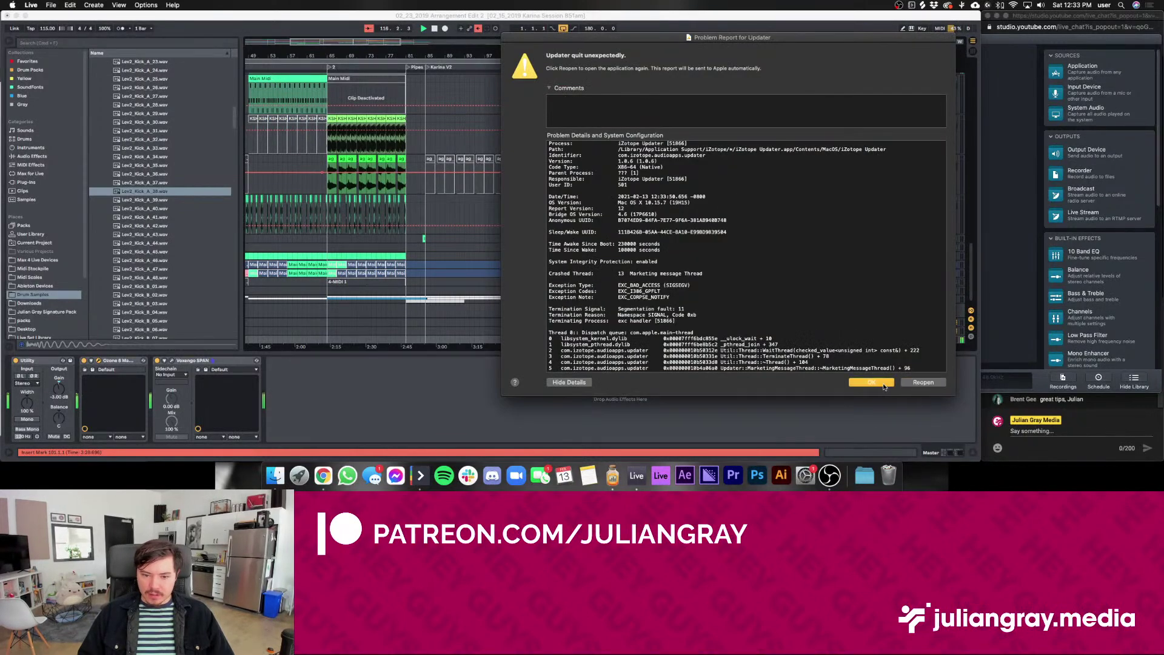
{"action": "left_click", "coordinate": [883, 383]}
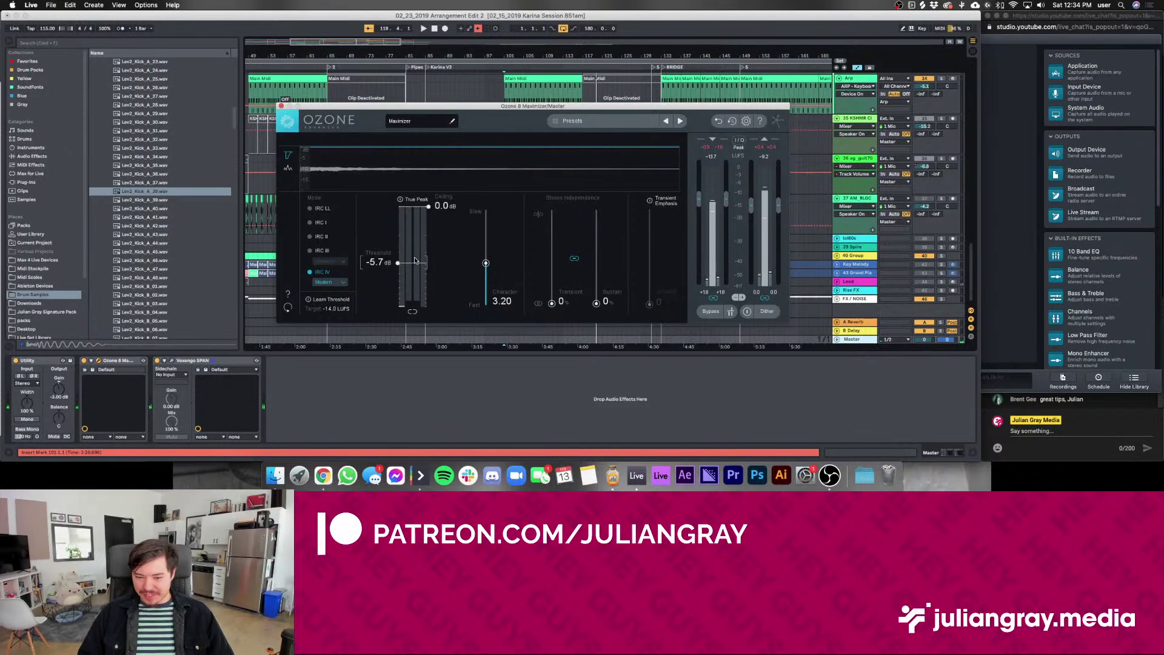
{"action": "key", "text": "space"}
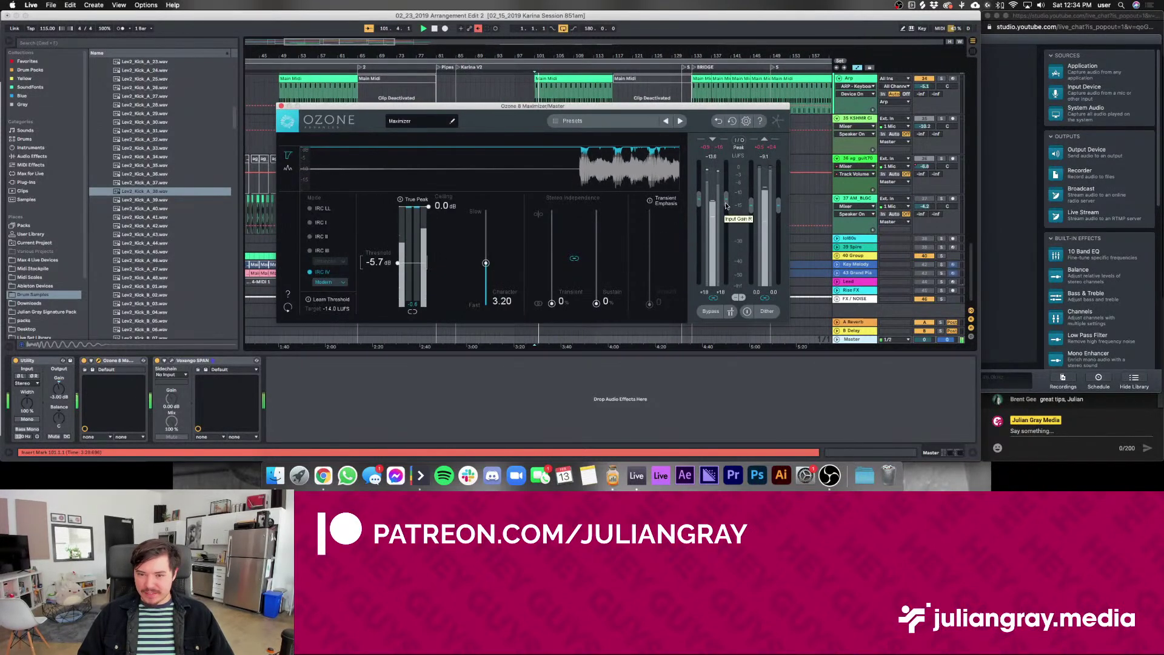
{"action": "left_click_drag", "start_coordinate": [414, 267], "coordinate": [413, 263]}
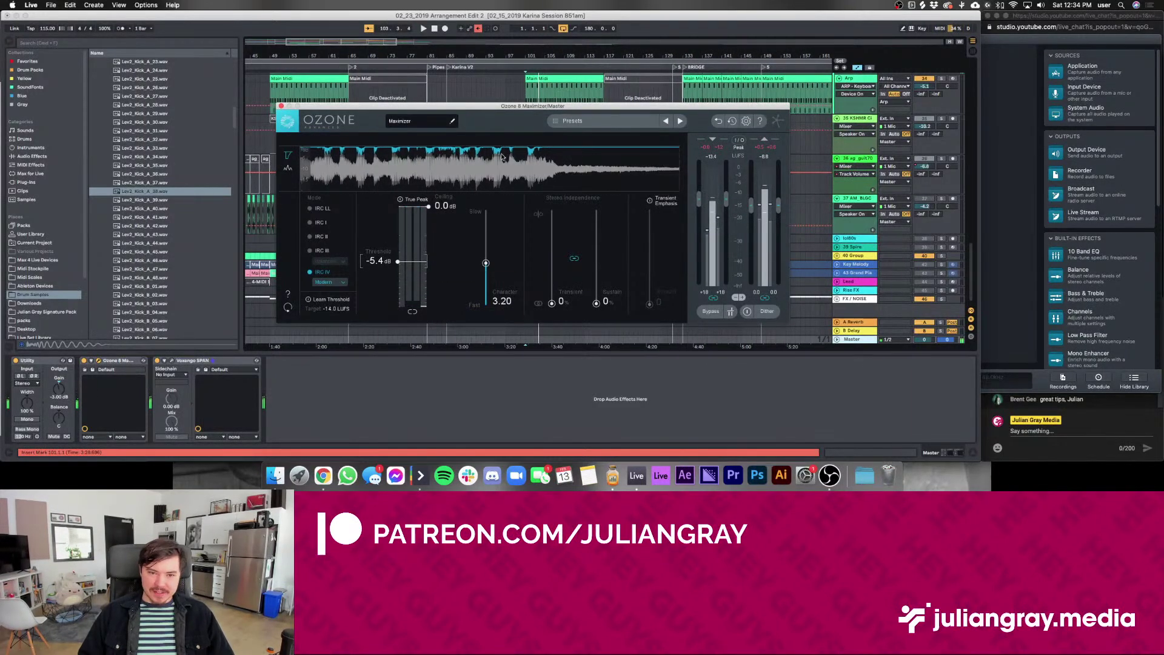
{"action": "left_click_drag", "start_coordinate": [422, 264], "coordinate": [422, 262]}
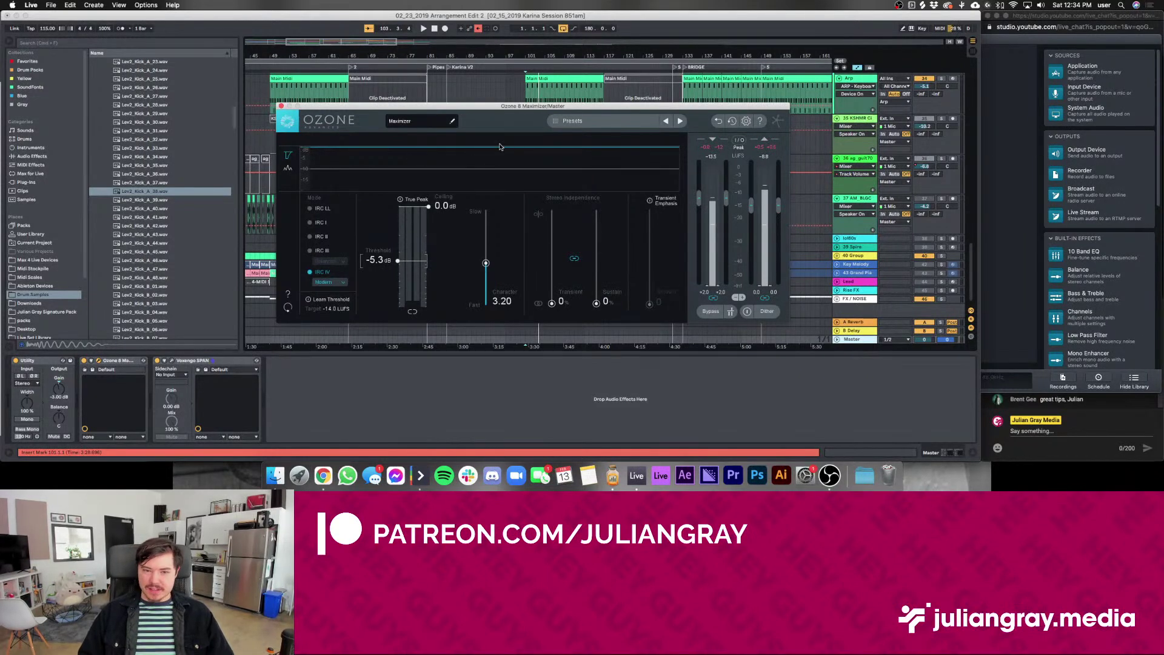
{"action": "key", "text": "space"}
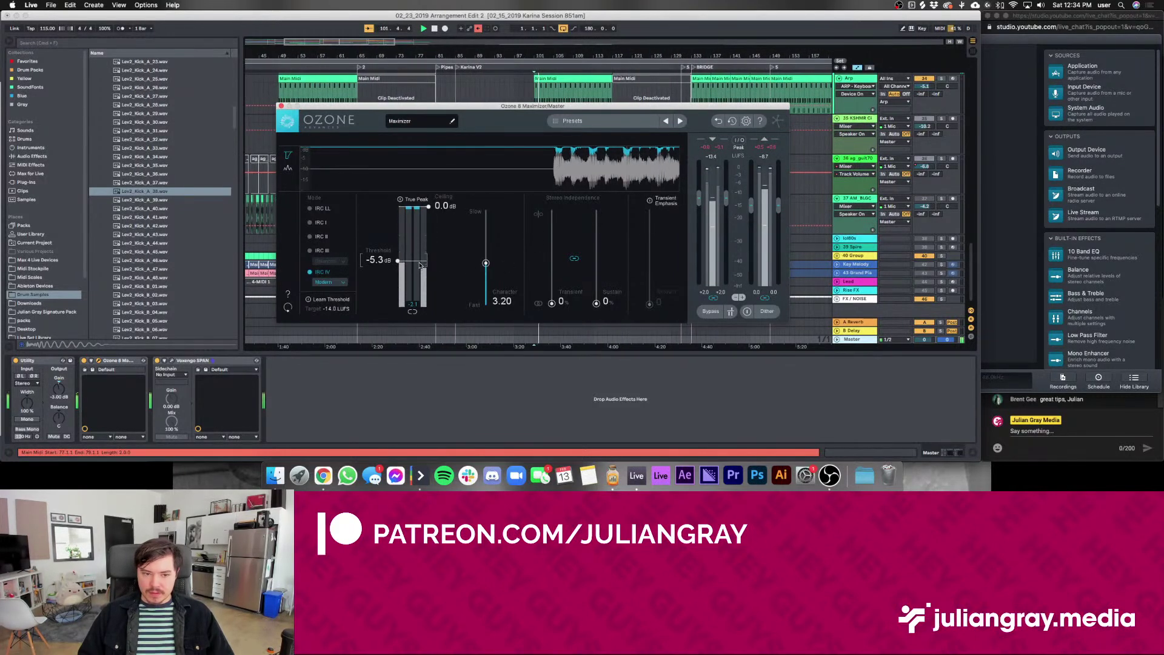
Set the Ozone 8 Maximizer threshold on the Master to -4.5 dB and close the plug-in window
{"action": "left_click_drag", "start_coordinate": [398, 260], "coordinate": [397, 257]}
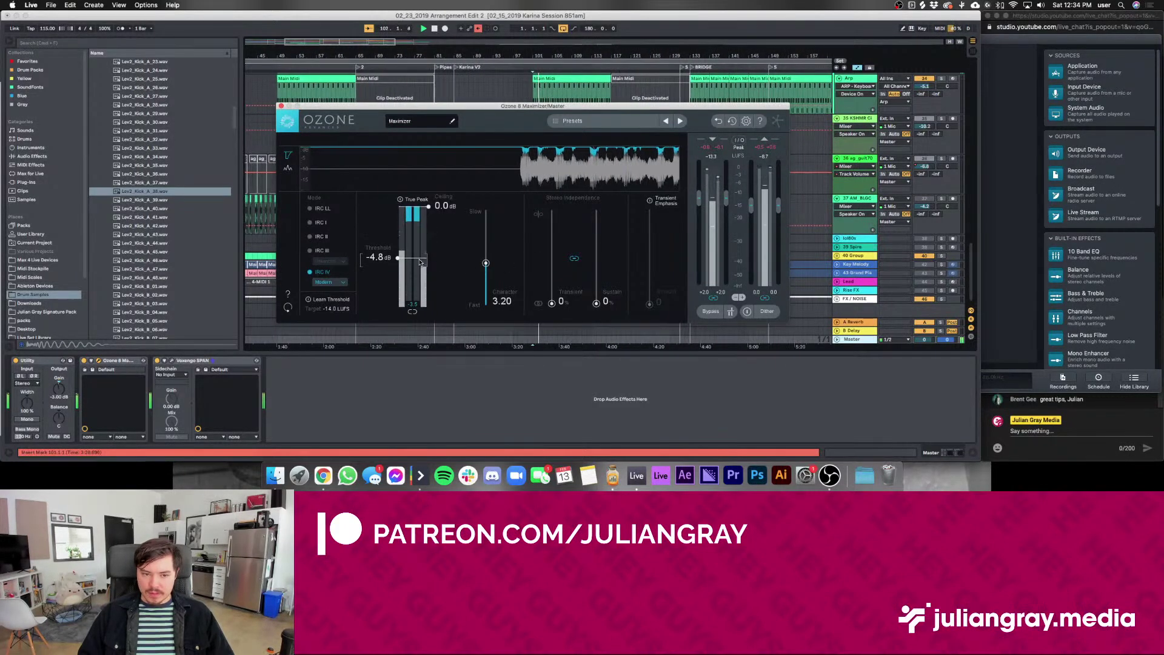
{"action": "left_click", "coordinate": [281, 106]}
Examine the Arp track's device chain and its grouped layers in the arrangement during playback
{"action": "scroll", "coordinate": [913, 160], "scroll_direction": "up", "scroll_amount": 5}
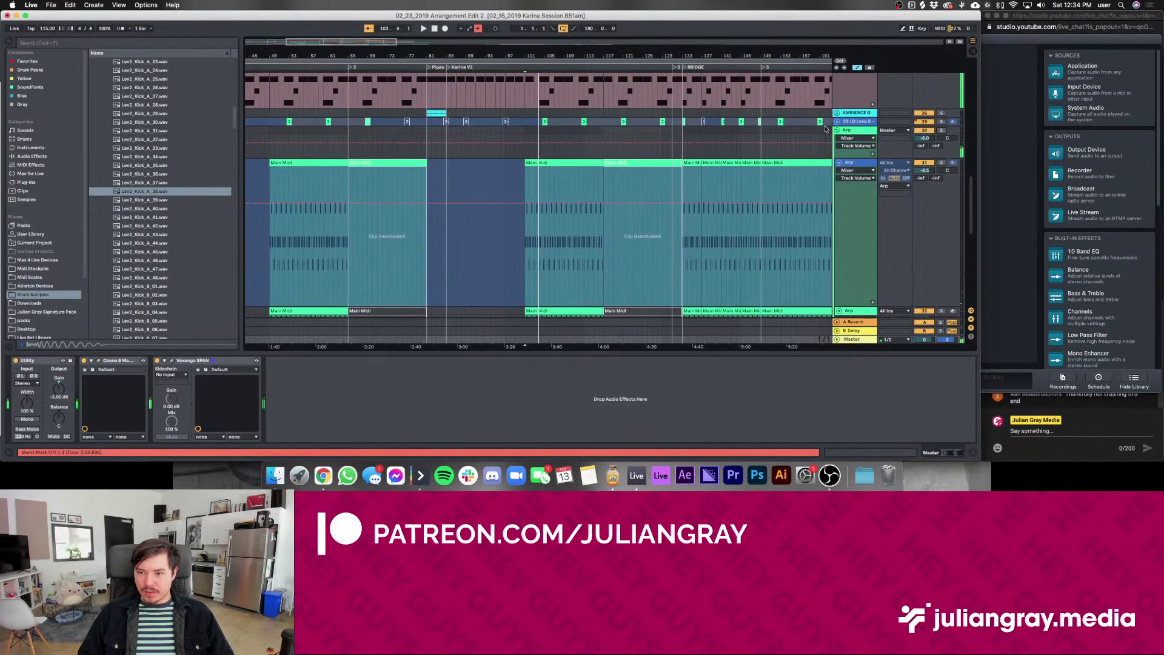
{"action": "left_click", "coordinate": [718, 129]}
{"action": "left_click", "coordinate": [525, 188]}
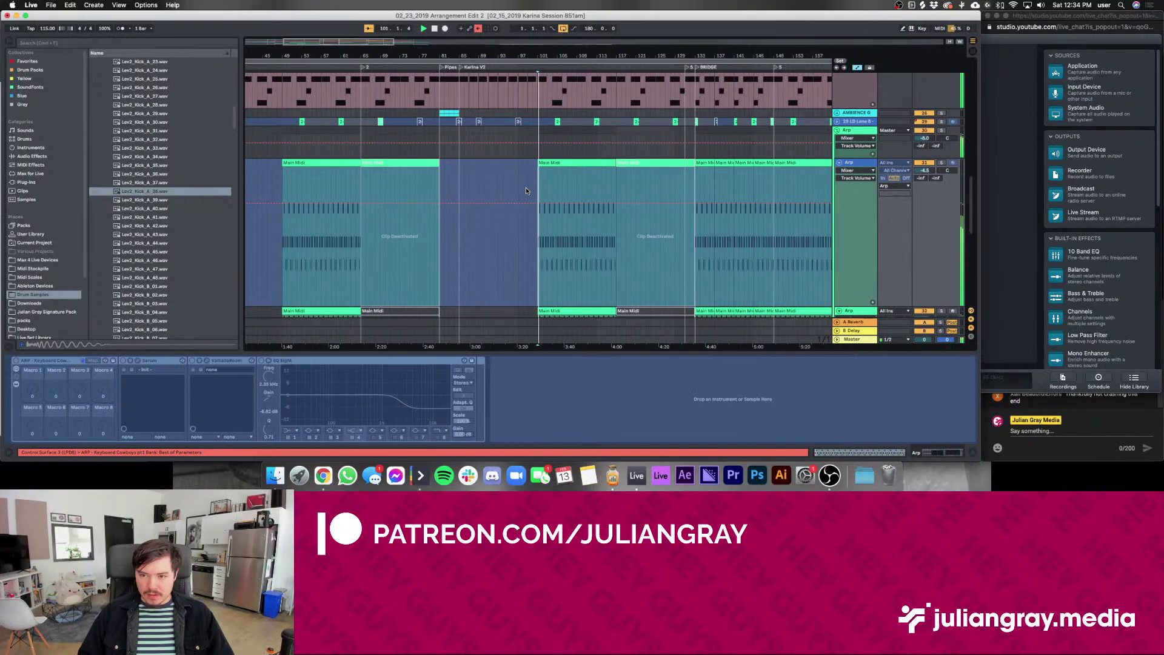
{"action": "scroll", "coordinate": [526, 188], "scroll_direction": "down", "scroll_amount": 3}
{"action": "scroll", "coordinate": [526, 191], "scroll_direction": "up", "scroll_amount": 2}
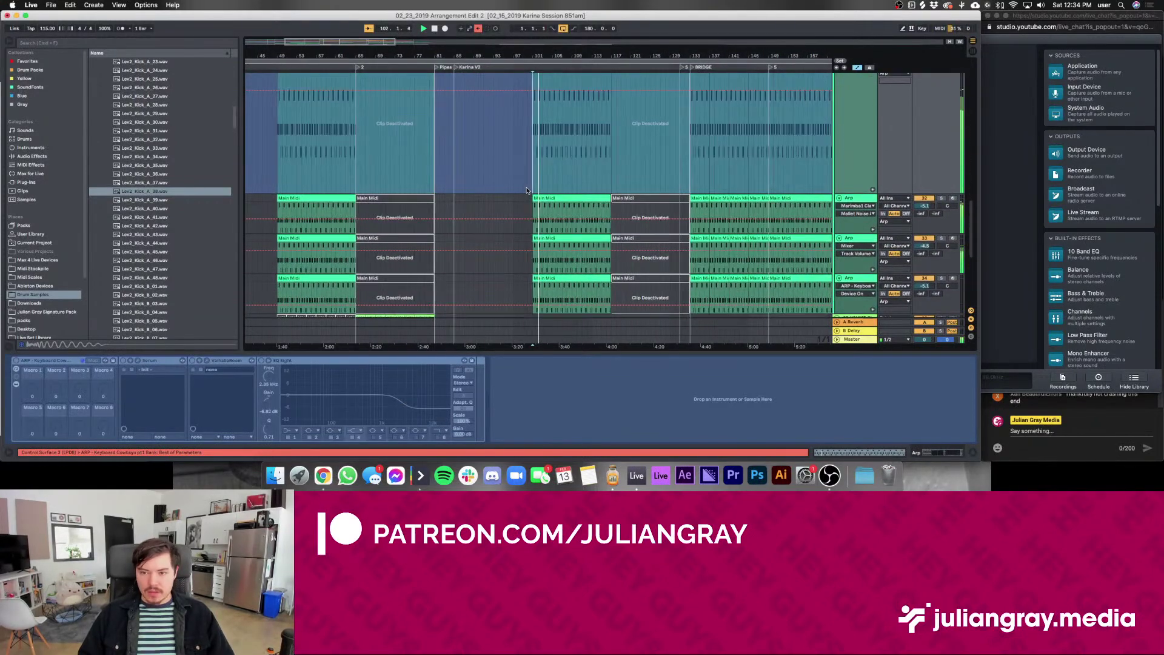
{"action": "scroll", "coordinate": [527, 190], "scroll_direction": "up", "scroll_amount": 2}
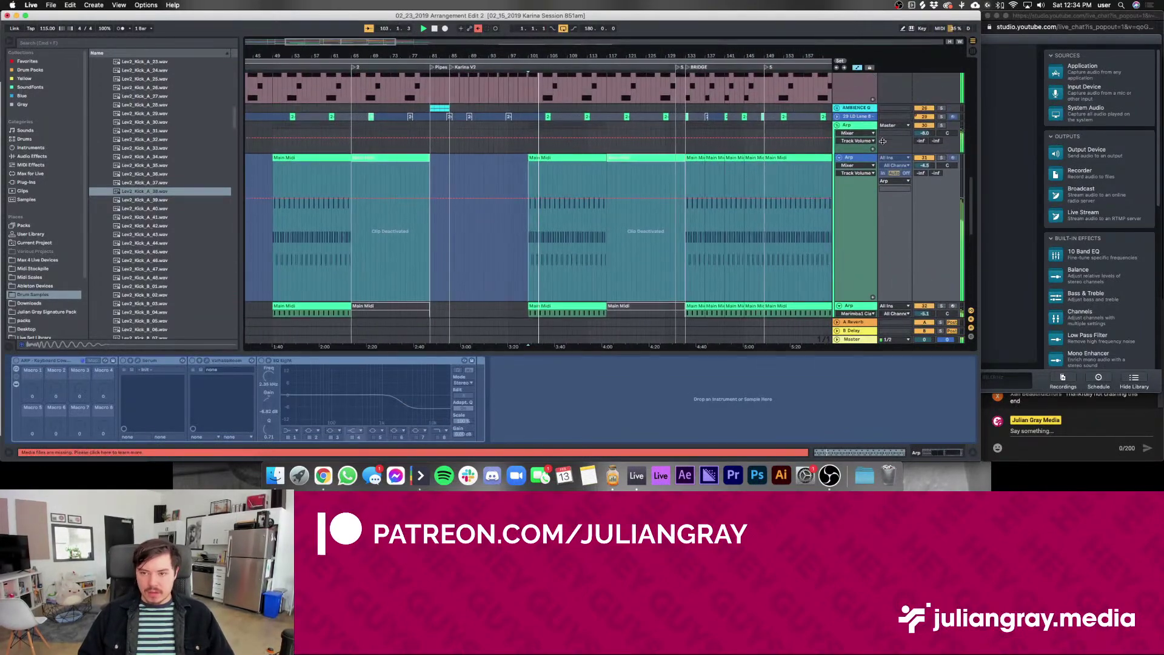
Check the Master's Ozone 8 Maximizer again, declining the Updater's window reopening and dismissing its problem report
{"action": "left_click", "coordinate": [853, 339]}
{"action": "left_click", "coordinate": [854, 340]}
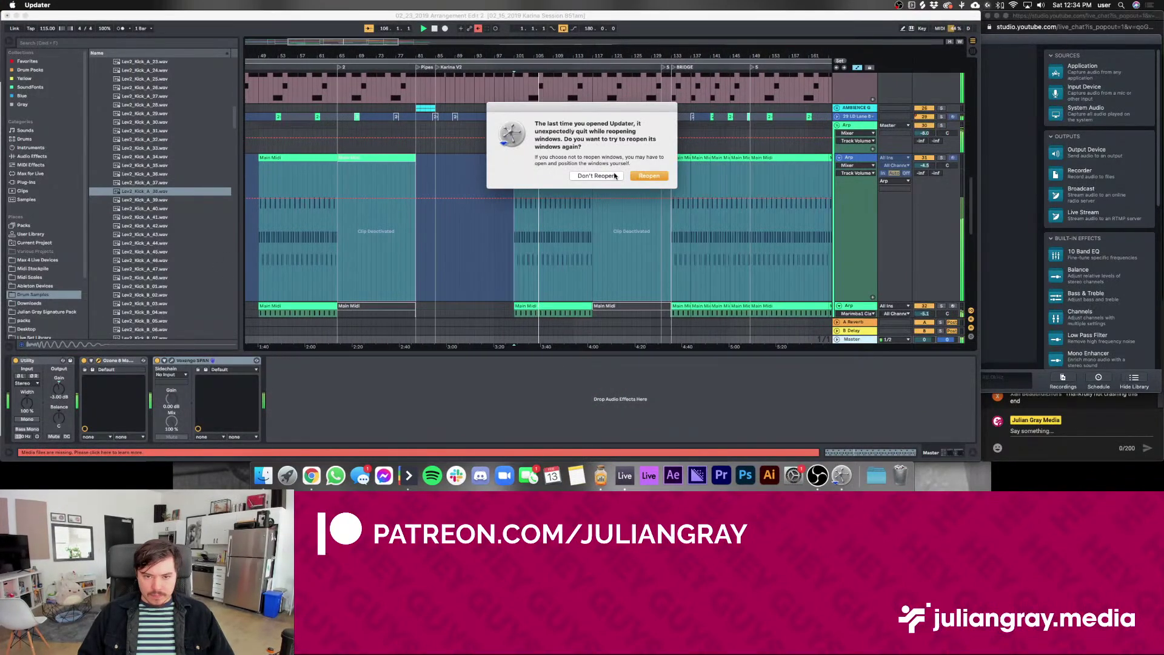
{"action": "left_click", "coordinate": [614, 178]}
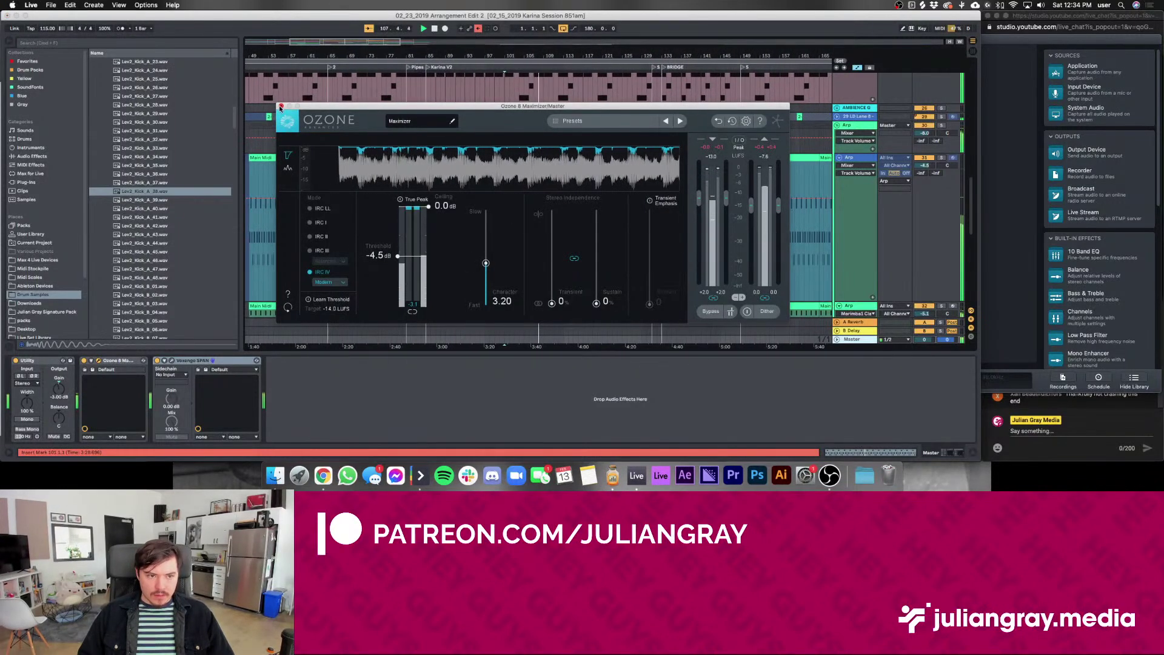
{"action": "key", "text": "super+alt+p"}
{"action": "scroll", "coordinate": [604, 173], "scroll_direction": "up", "scroll_amount": 5}
{"action": "scroll", "coordinate": [604, 172], "scroll_direction": "down", "scroll_amount": 10}
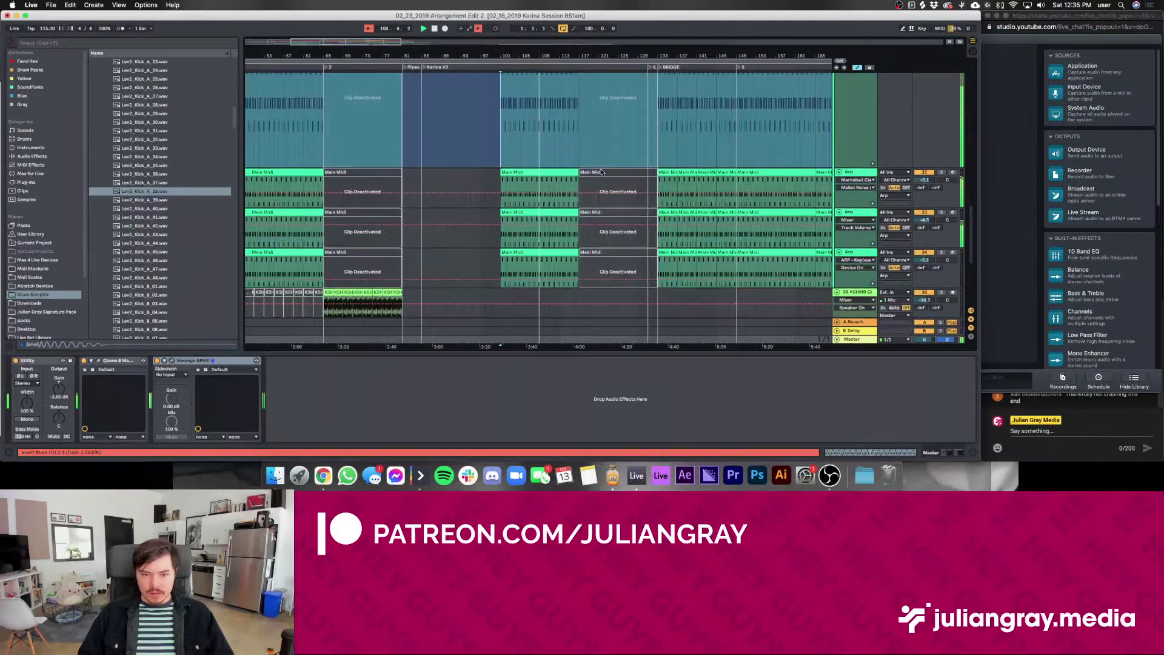
{"action": "scroll", "coordinate": [601, 172], "scroll_direction": "down", "scroll_amount": 3}
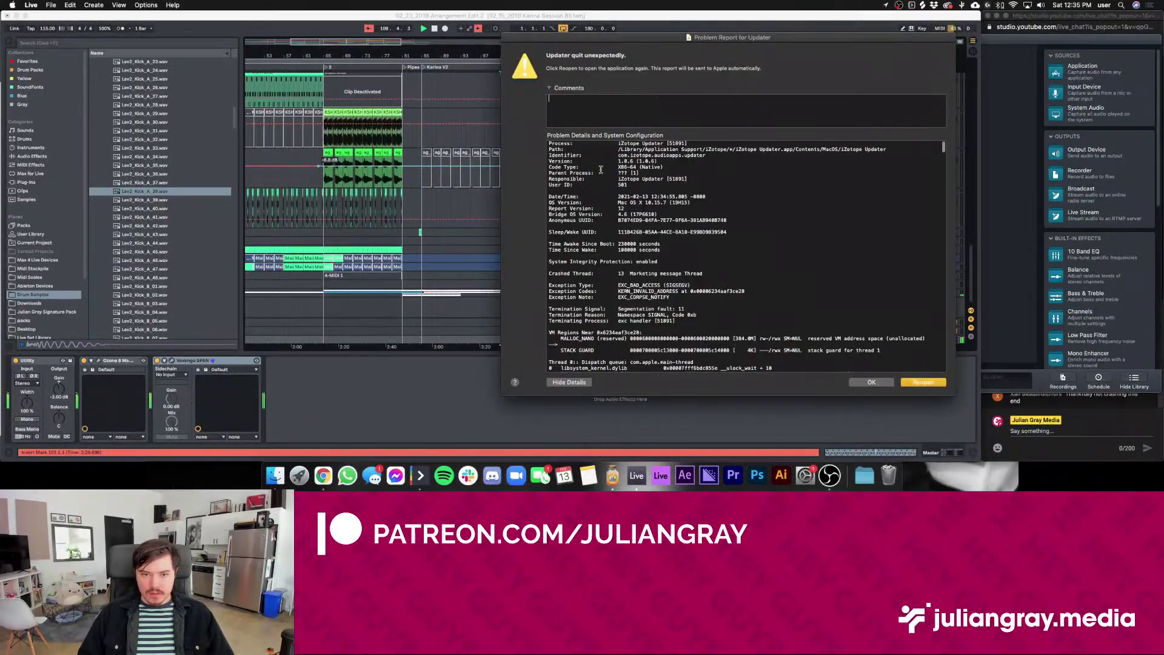
{"action": "left_click", "coordinate": [871, 382]}
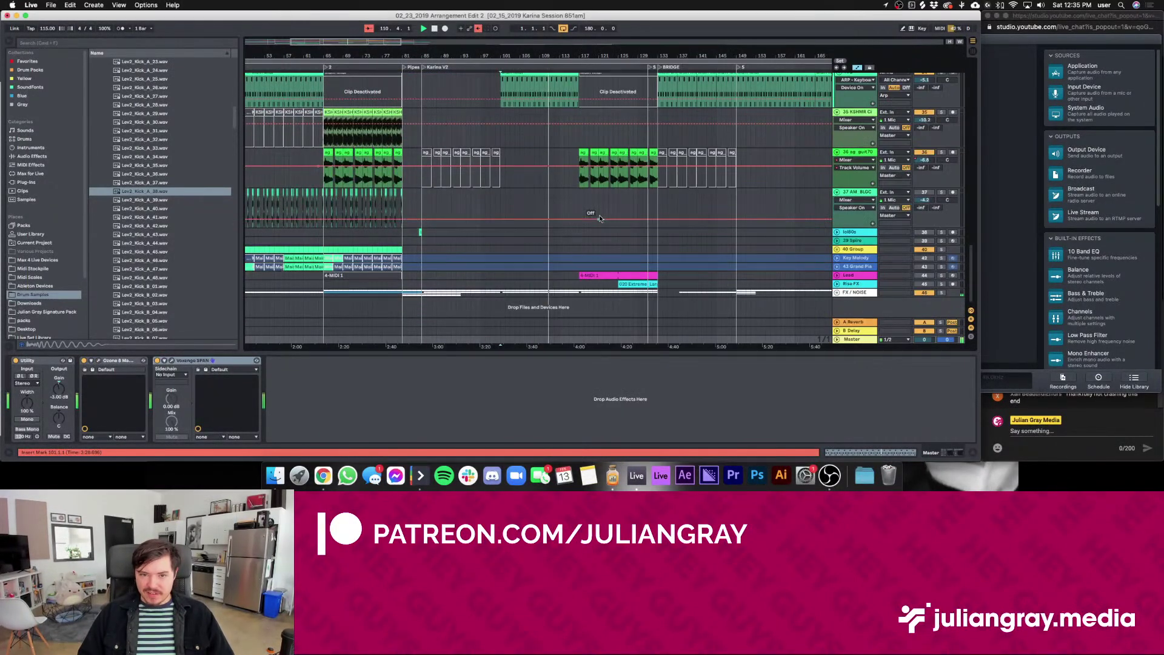
Unfold the 29-LD Lane 8 - Accent Notes track below the Pad and unfreeze it
{"action": "scroll", "coordinate": [600, 219], "scroll_direction": "up", "scroll_amount": 10}
{"action": "scroll", "coordinate": [600, 219], "scroll_direction": "up", "scroll_amount": 4}
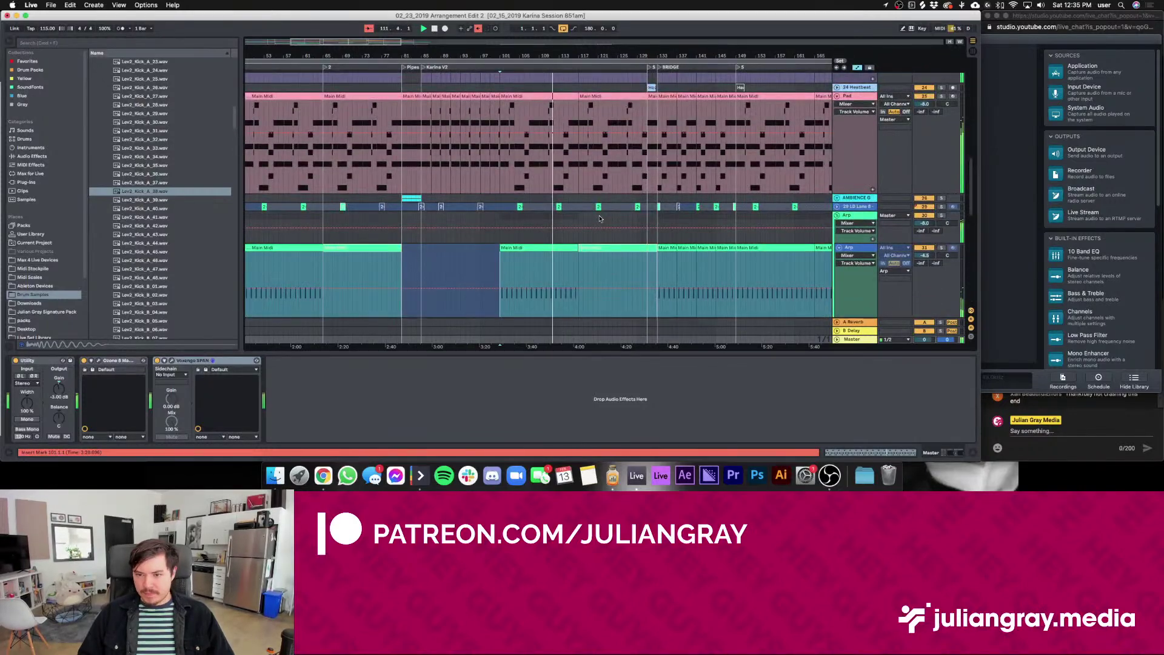
{"action": "left_click", "coordinate": [837, 207]}
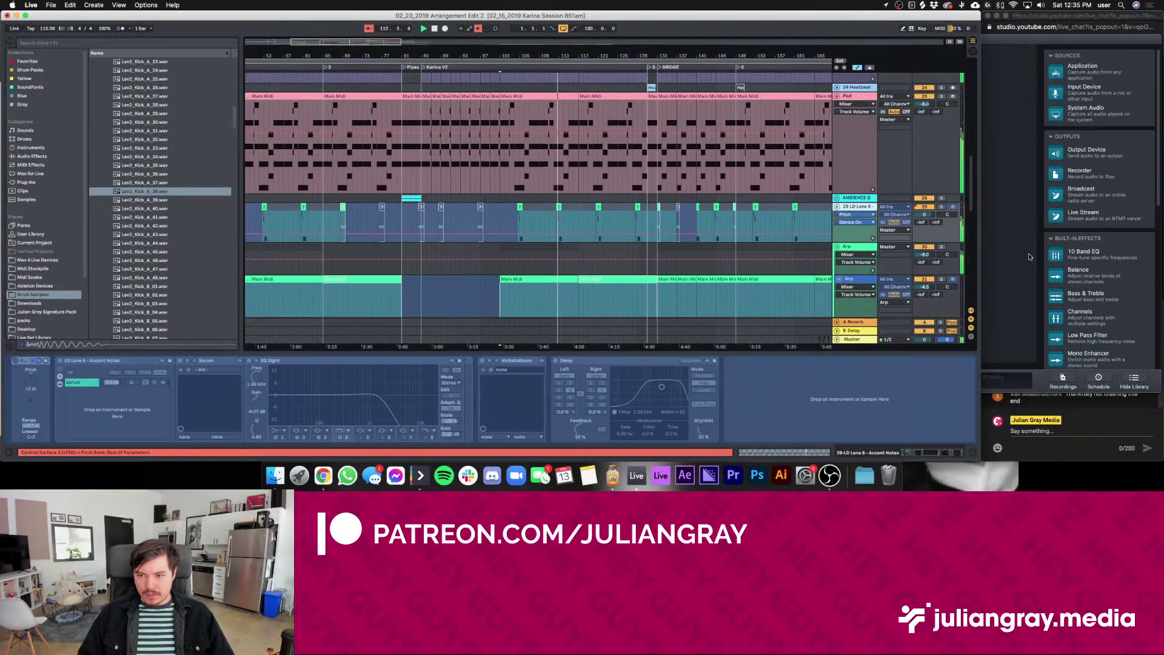
{"action": "left_click", "coordinate": [866, 209]}
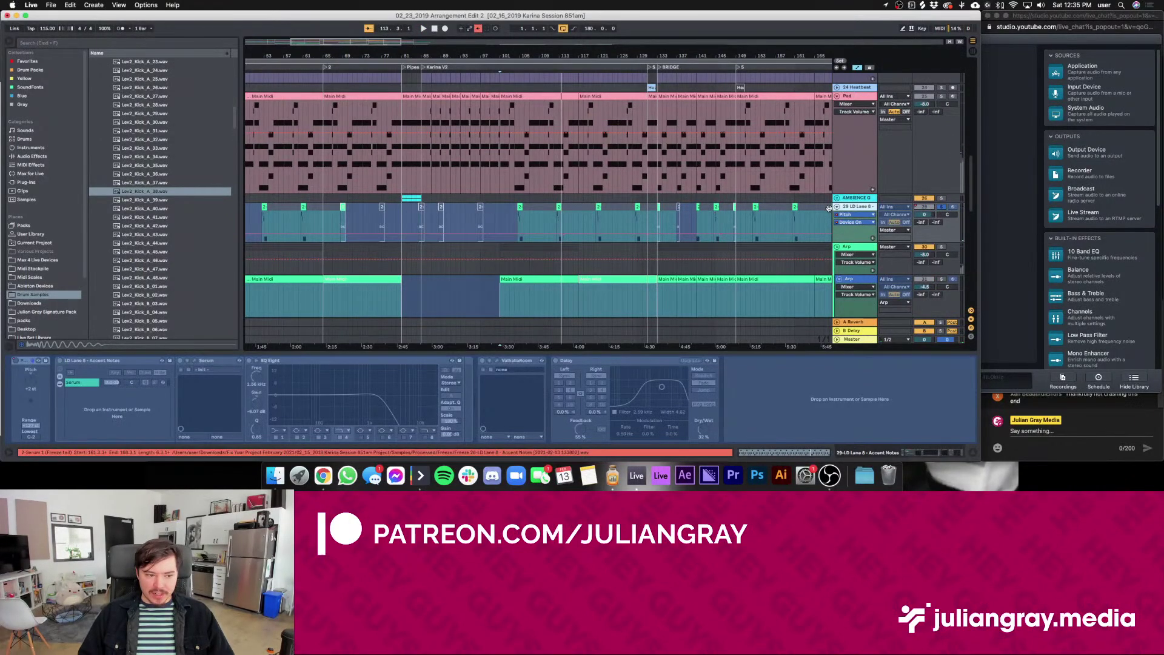
{"action": "right_click", "coordinate": [866, 210]}
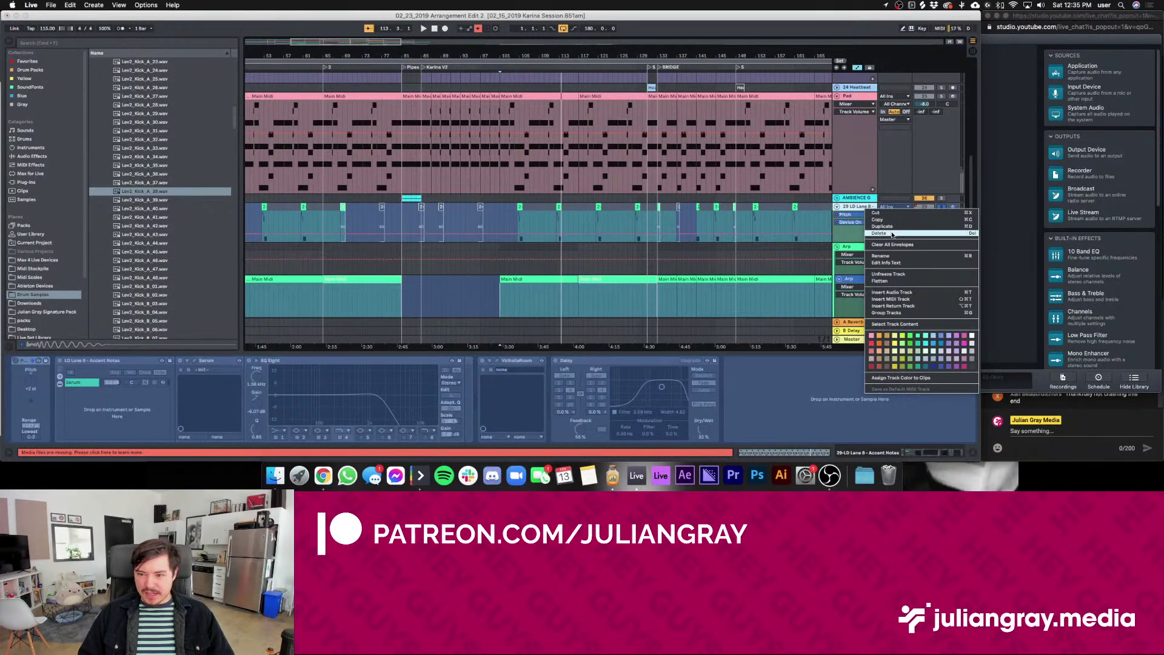
{"action": "left_click", "coordinate": [889, 276]}
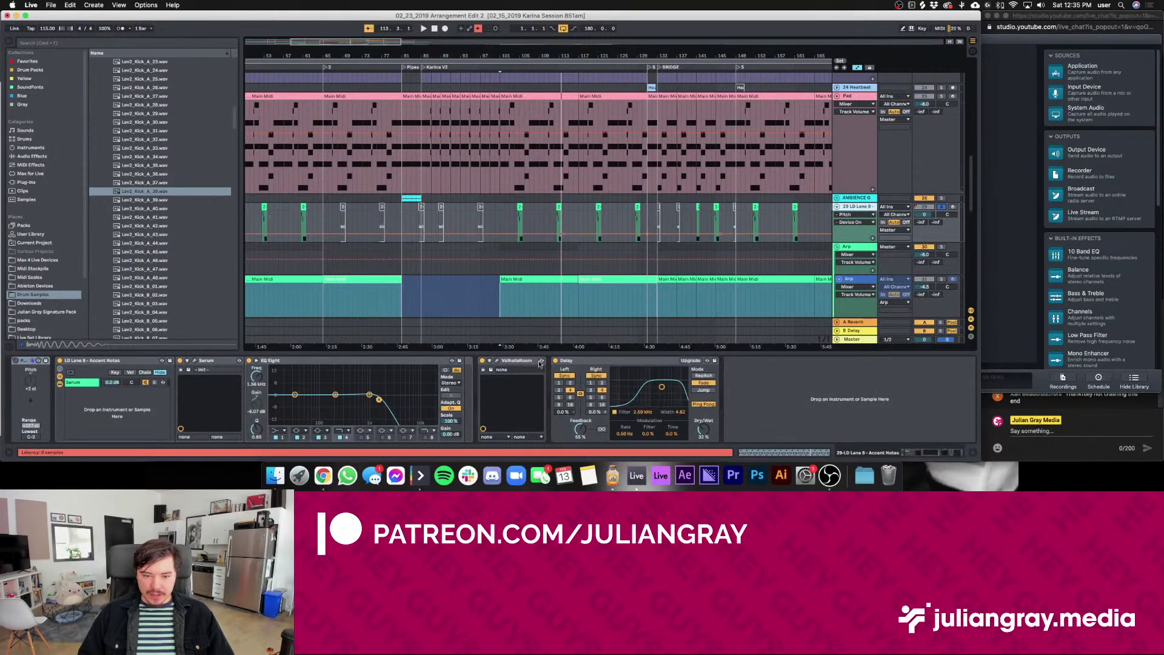
Audition the accent notes from the start of their second section and move ValhallaRoom after Delay in the track's chain
{"action": "left_click", "coordinate": [537, 361]}
{"action": "left_click", "coordinate": [514, 218]}
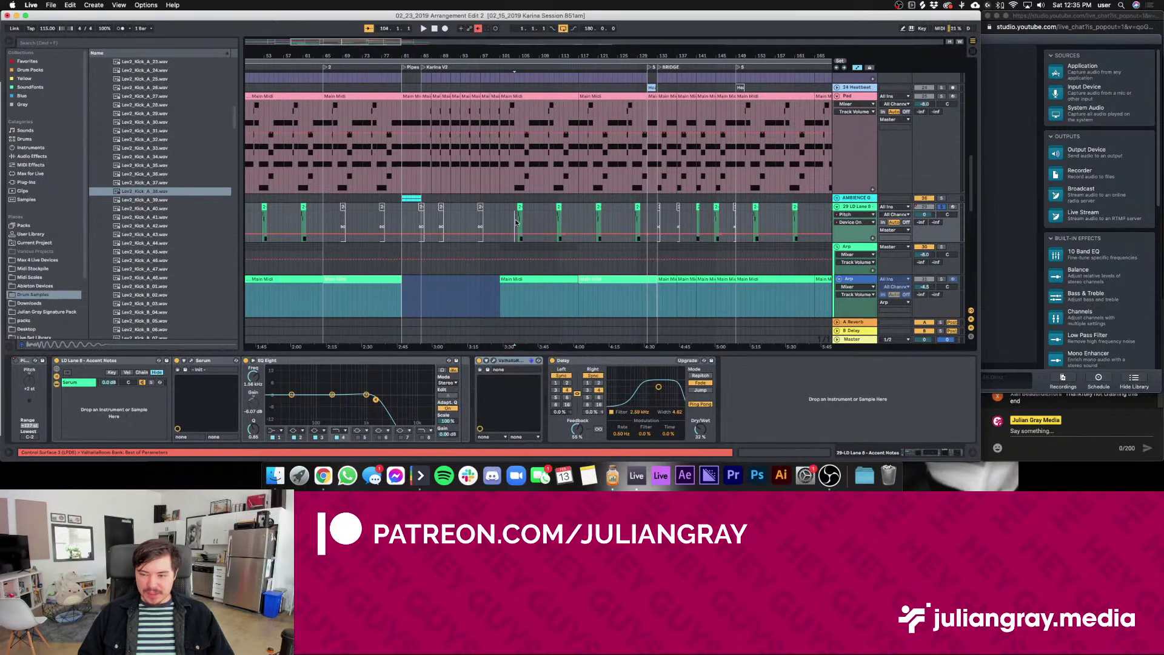
{"action": "key", "text": "space"}
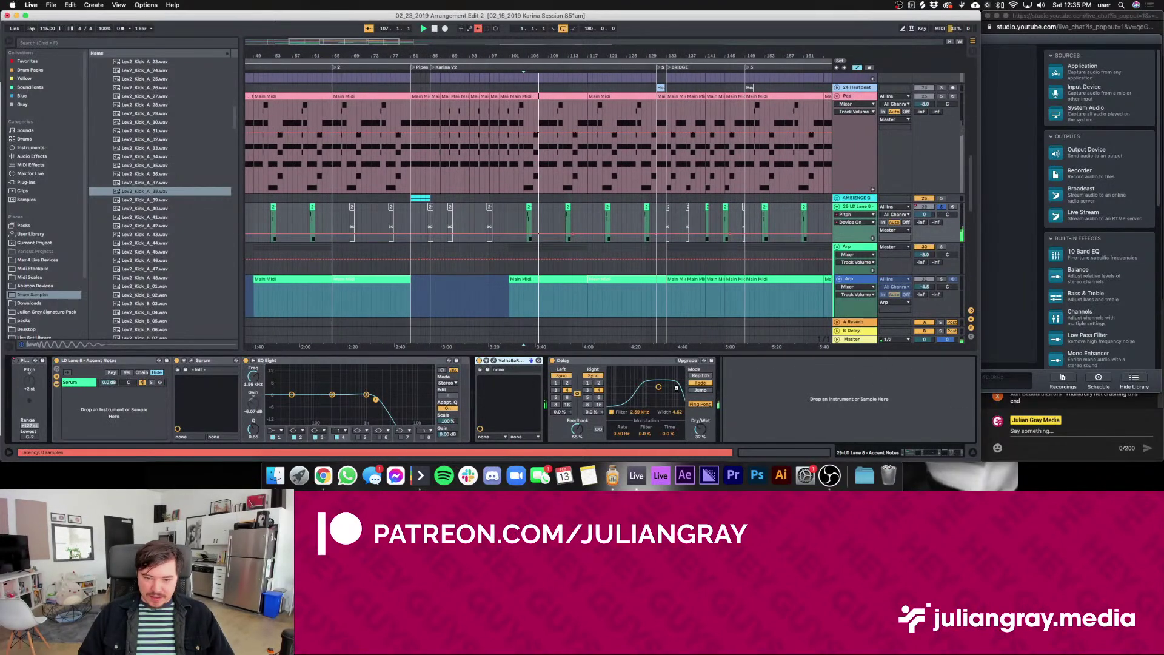
{"action": "left_click_drag", "start_coordinate": [660, 383], "coordinate": [661, 382]}
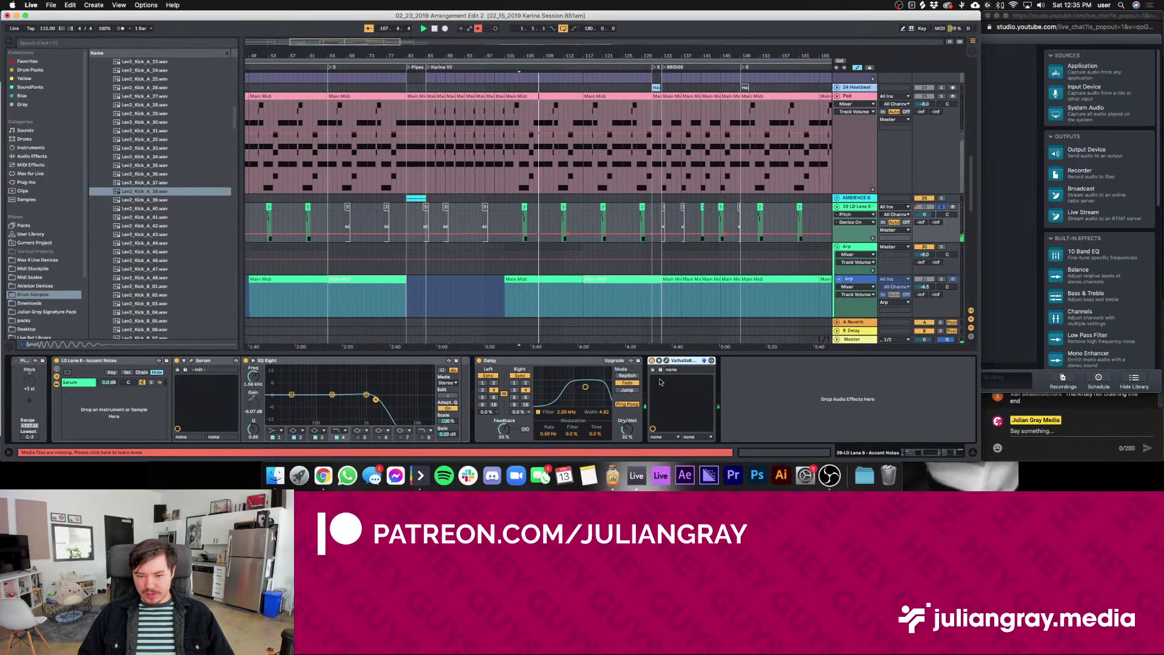
Set the accent notes' EQ Eight high-cut frequency to 2.97 kHz and the Delay's filter to 2.32 kHz with 27% dry/wet
{"action": "left_click", "coordinate": [530, 361]}
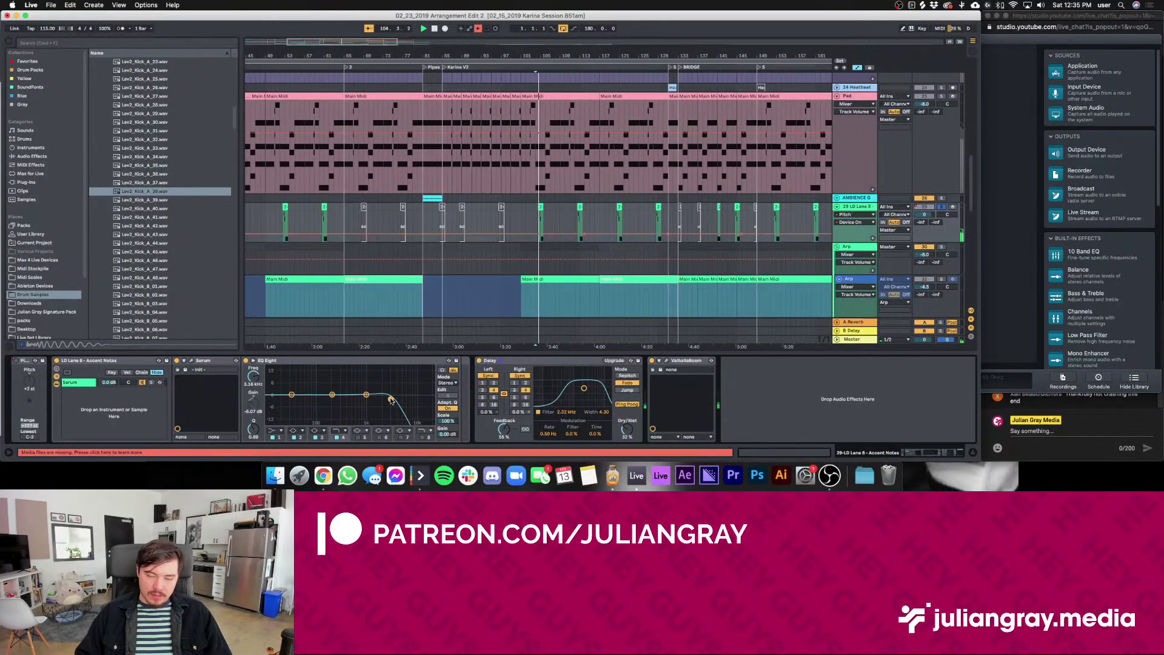
{"action": "left_click_drag", "start_coordinate": [391, 400], "coordinate": [389, 399]}
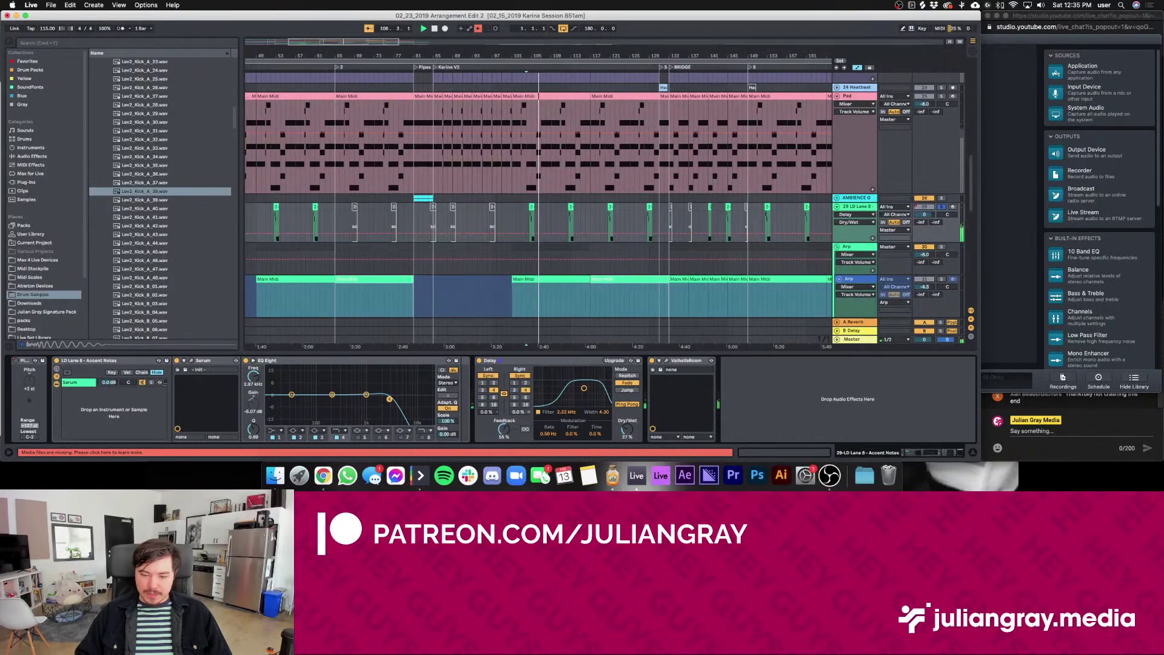
Set the accent notes' ValhallaRoom mix to 28.6%, high cut to 11640 Hz and predelay to 6.5 ms, and close its window
{"action": "left_click", "coordinate": [665, 361]}
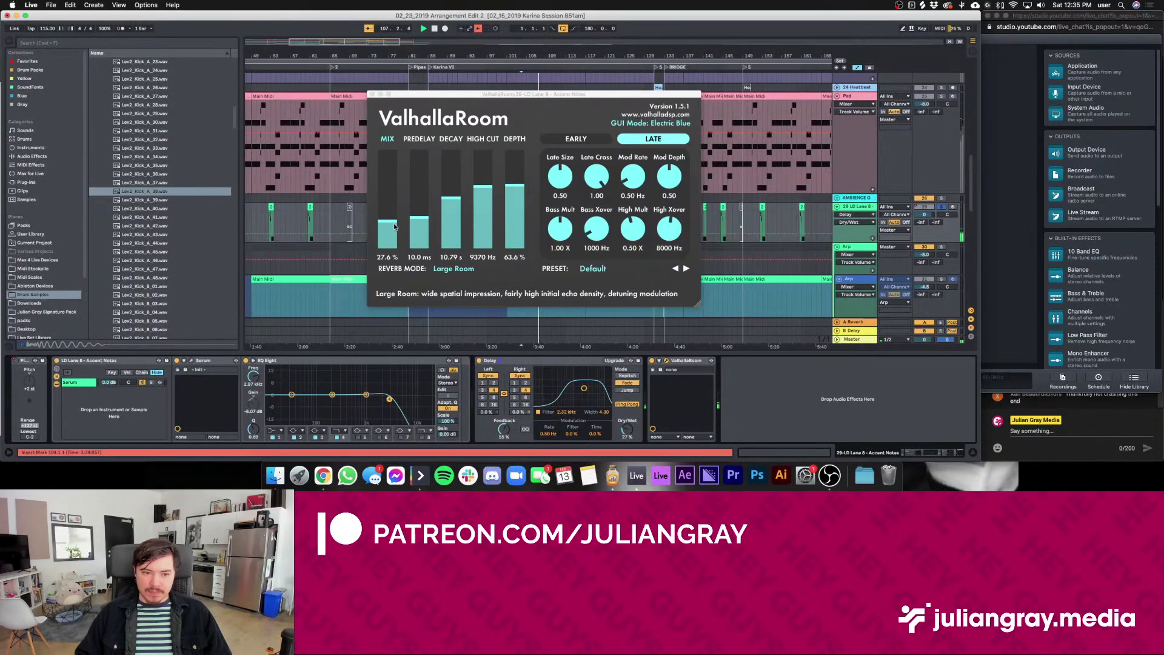
{"action": "left_click_drag", "start_coordinate": [394, 226], "coordinate": [393, 228]}
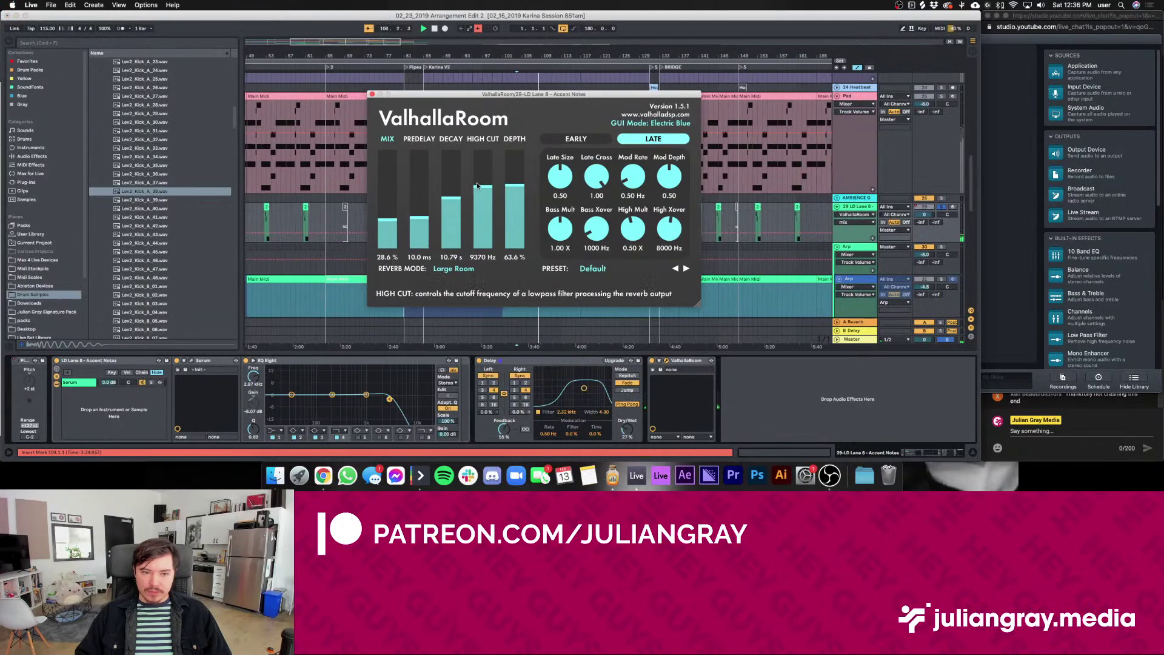
{"action": "left_click_drag", "start_coordinate": [482, 185], "coordinate": [482, 173]}
{"action": "left_click_drag", "start_coordinate": [436, 220], "coordinate": [434, 229]}
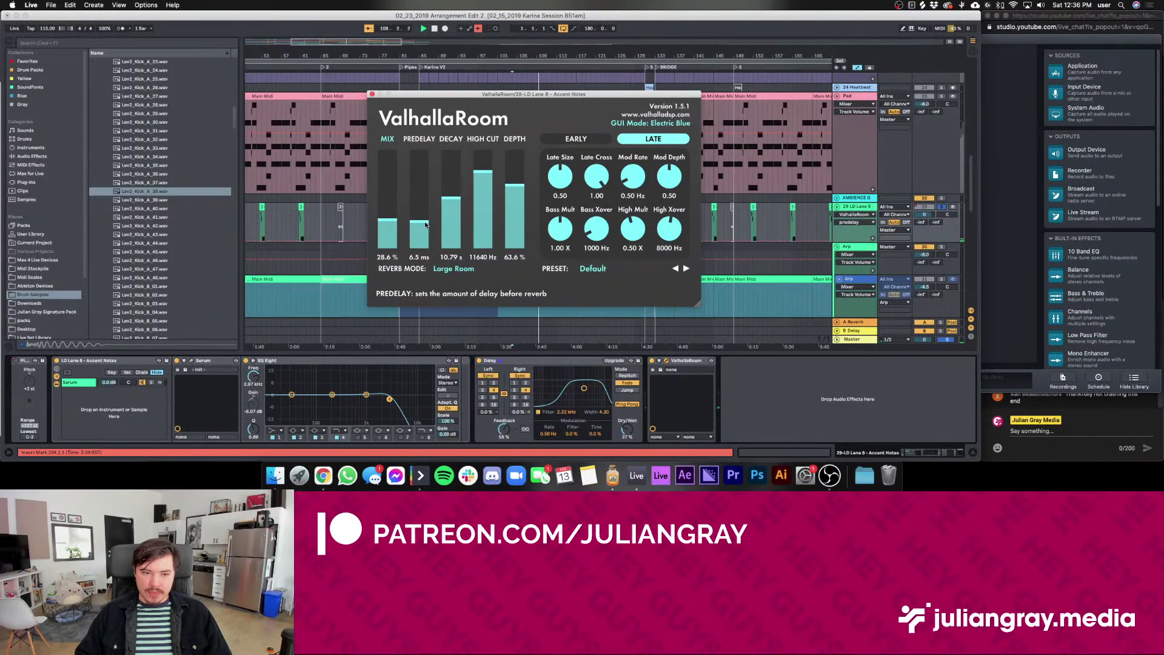
{"action": "left_click", "coordinate": [372, 94]}
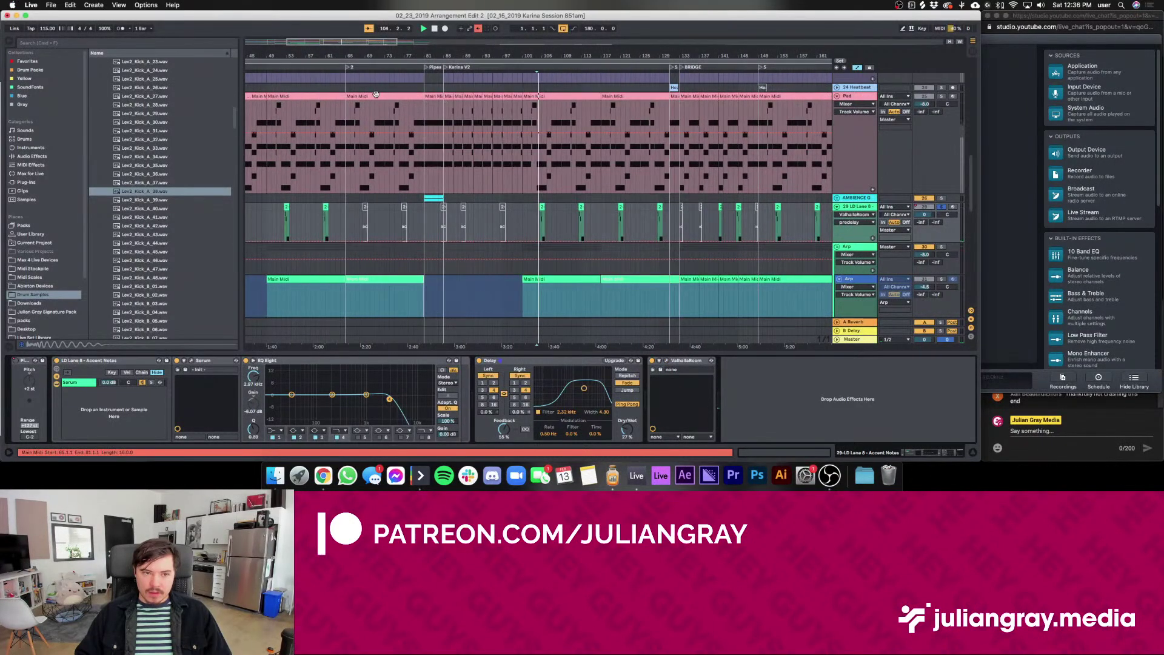
Add a Compressor after ValhallaRoom on the accent notes track, set its threshold to -18.7 dB and adjust its output gain during playback
{"action": "left_click", "coordinate": [33, 157]}
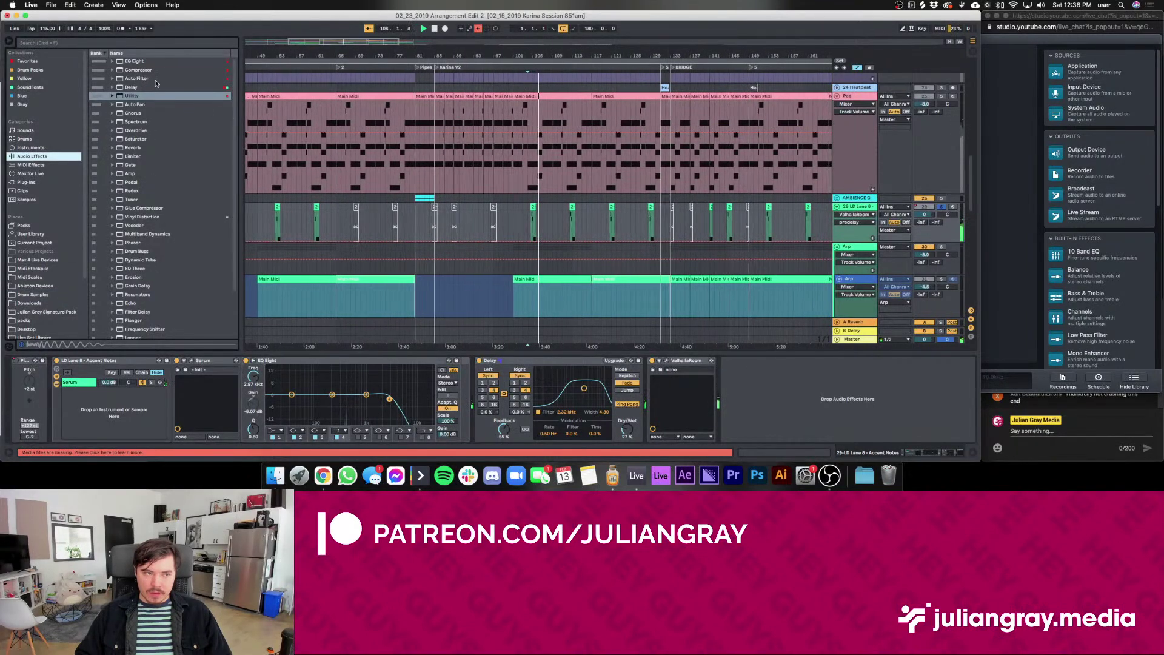
{"action": "left_click_drag", "start_coordinate": [138, 69], "coordinate": [764, 409]}
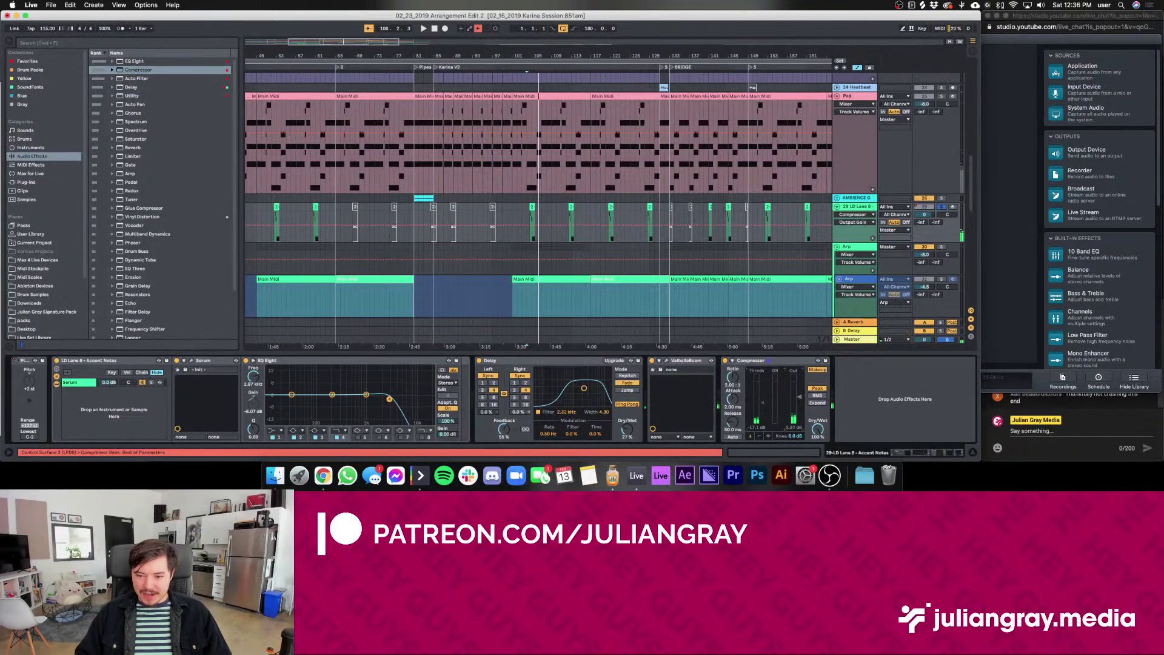
{"action": "key", "text": "space"}
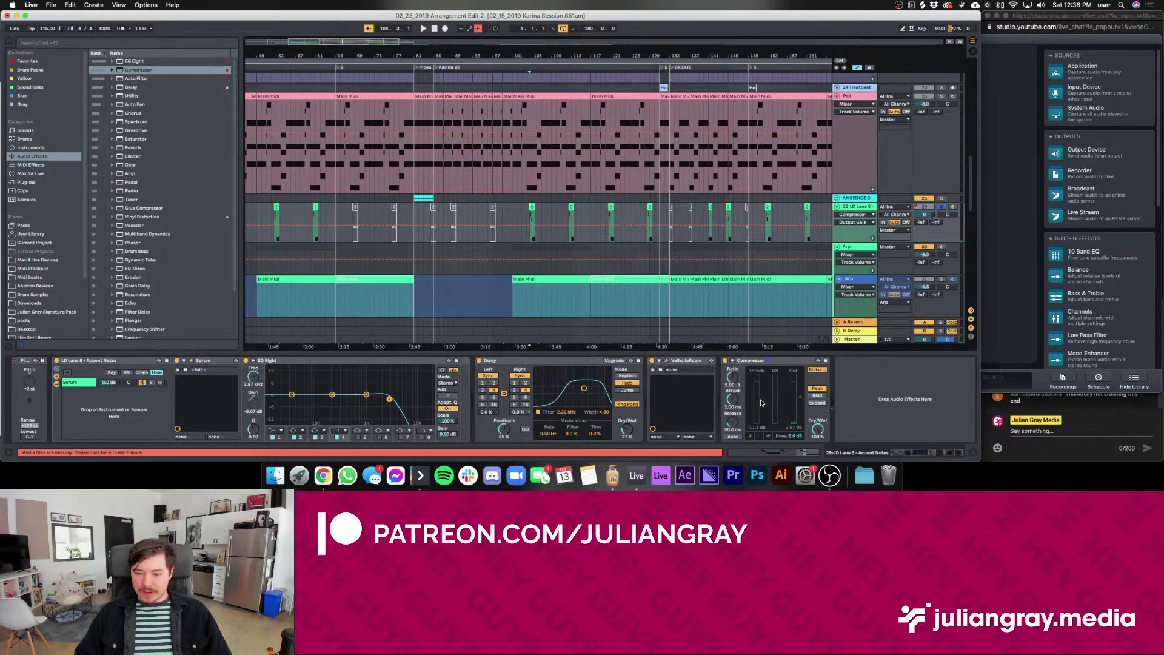
{"action": "left_click_drag", "start_coordinate": [761, 404], "coordinate": [761, 406]}
{"action": "key", "text": "space"}
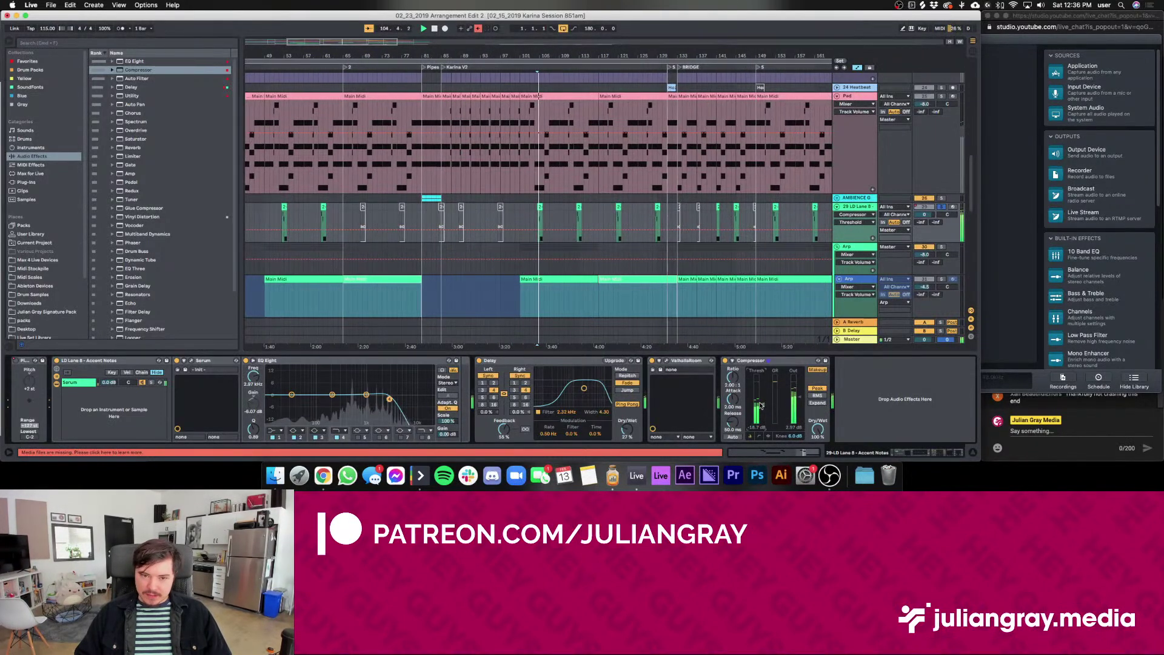
{"action": "left_click_drag", "start_coordinate": [800, 399], "coordinate": [799, 405]}
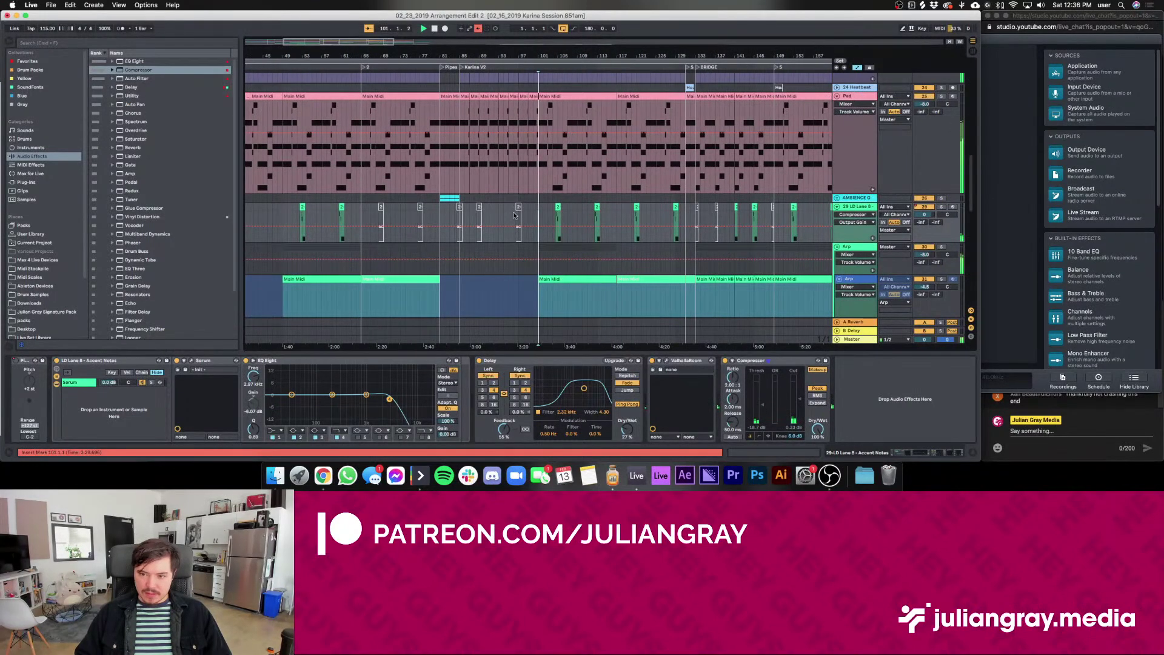
Inspect the Bass track's device chain and its SC Traditional (Progressive) sidechain compressor, and return to the accent notes track's devices
{"action": "scroll", "coordinate": [512, 219], "scroll_direction": "up", "scroll_amount": 3}
{"action": "scroll", "coordinate": [514, 216], "scroll_direction": "up", "scroll_amount": 5}
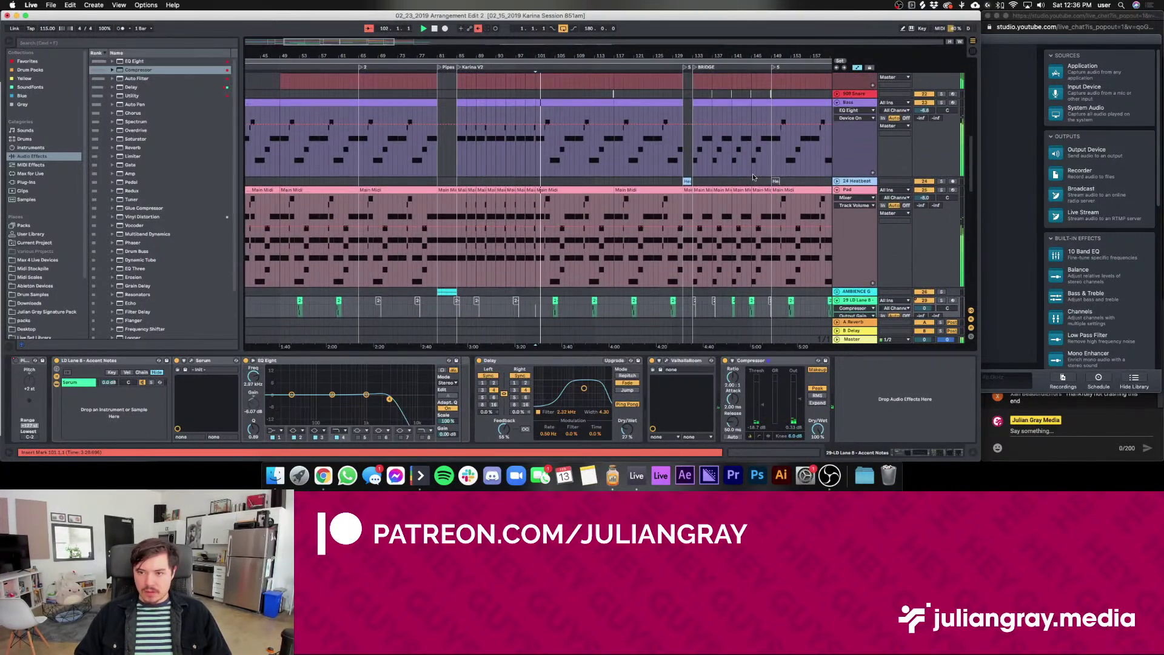
{"action": "left_click", "coordinate": [864, 154]}
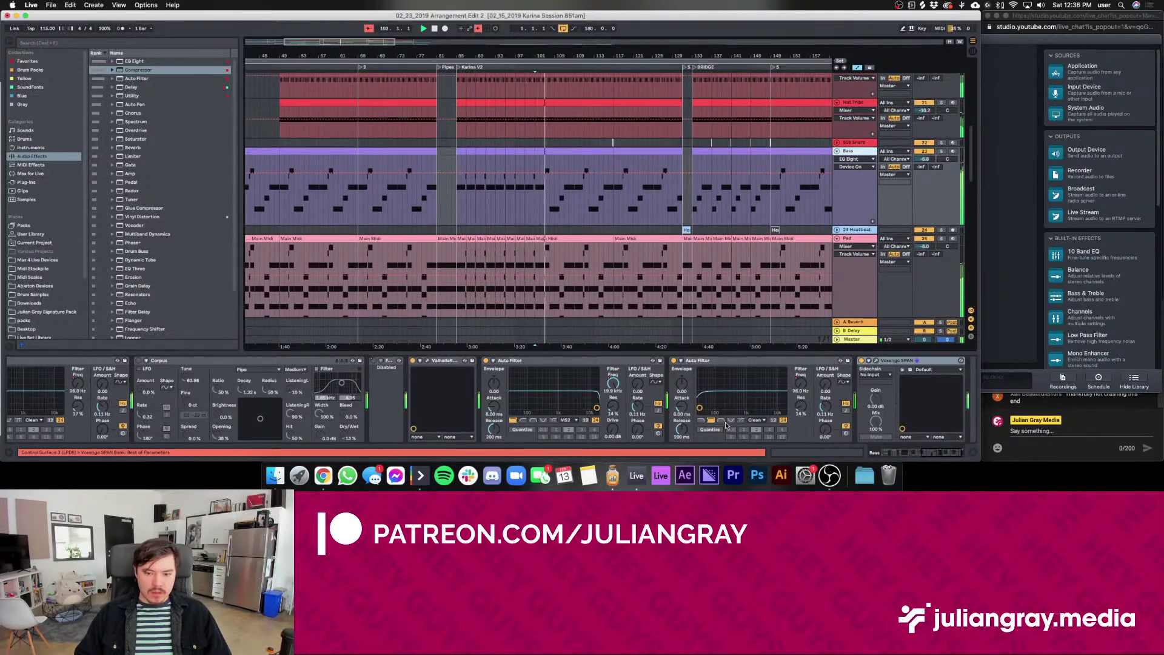
{"action": "scroll", "coordinate": [726, 424], "scroll_direction": "left", "scroll_amount": 5}
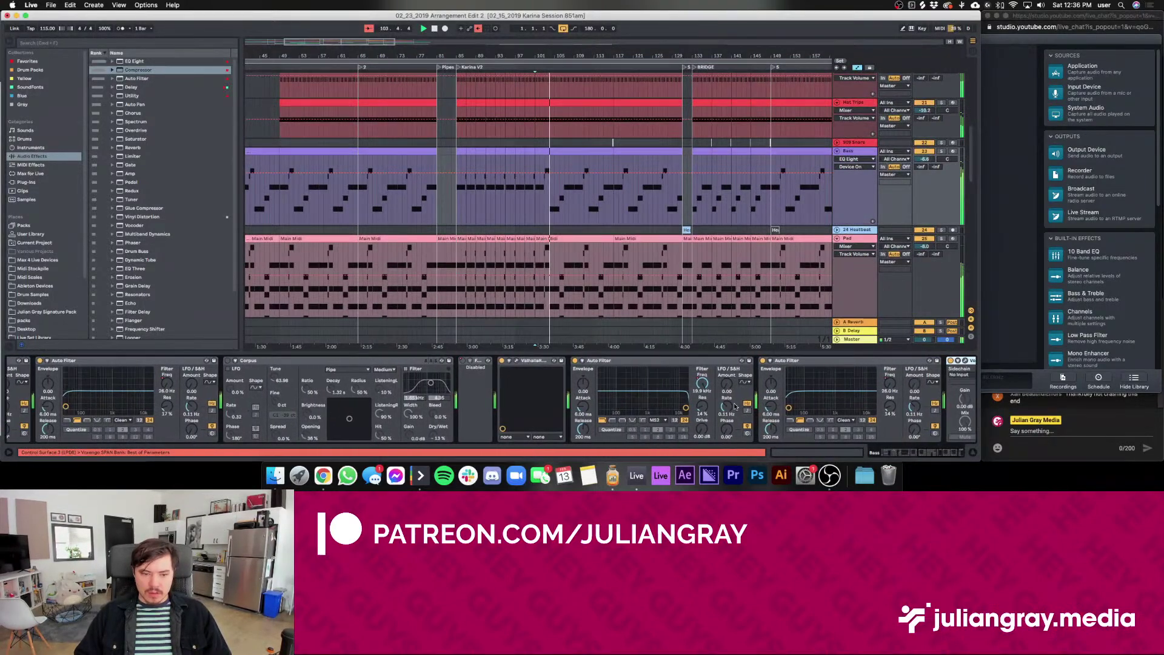
{"action": "scroll", "coordinate": [735, 406], "scroll_direction": "left", "scroll_amount": 10}
{"action": "left_click", "coordinate": [373, 361]}
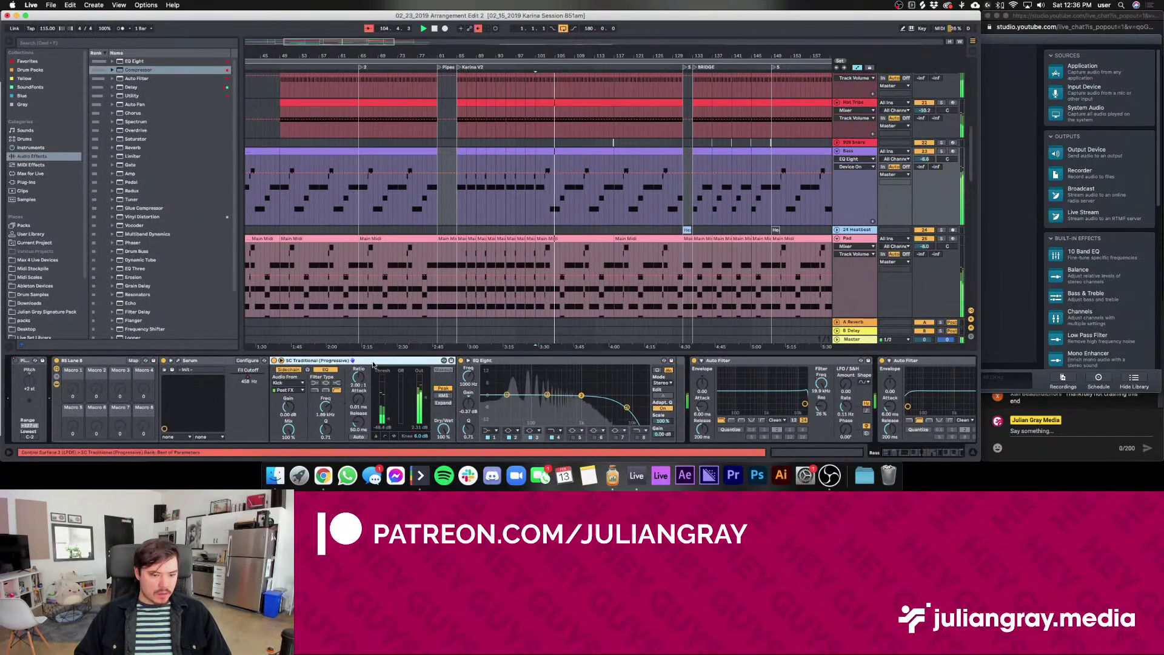
{"action": "scroll", "coordinate": [667, 230], "scroll_direction": "down", "scroll_amount": 5}
{"action": "left_click", "coordinate": [860, 231]}
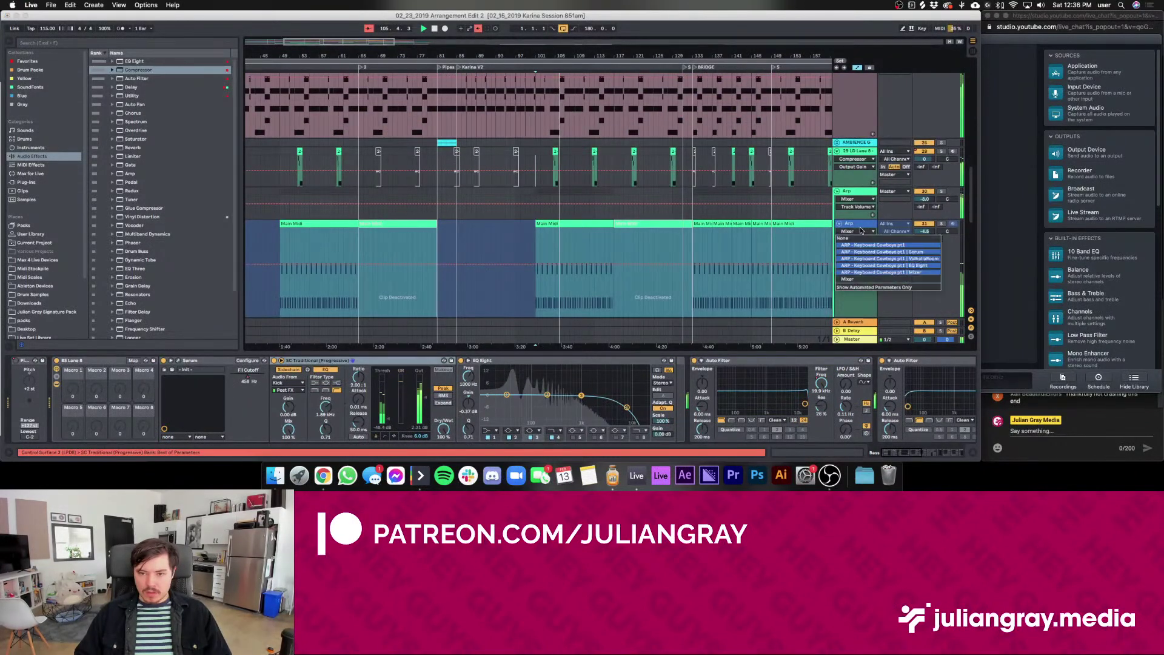
{"action": "left_click", "coordinate": [859, 152]}
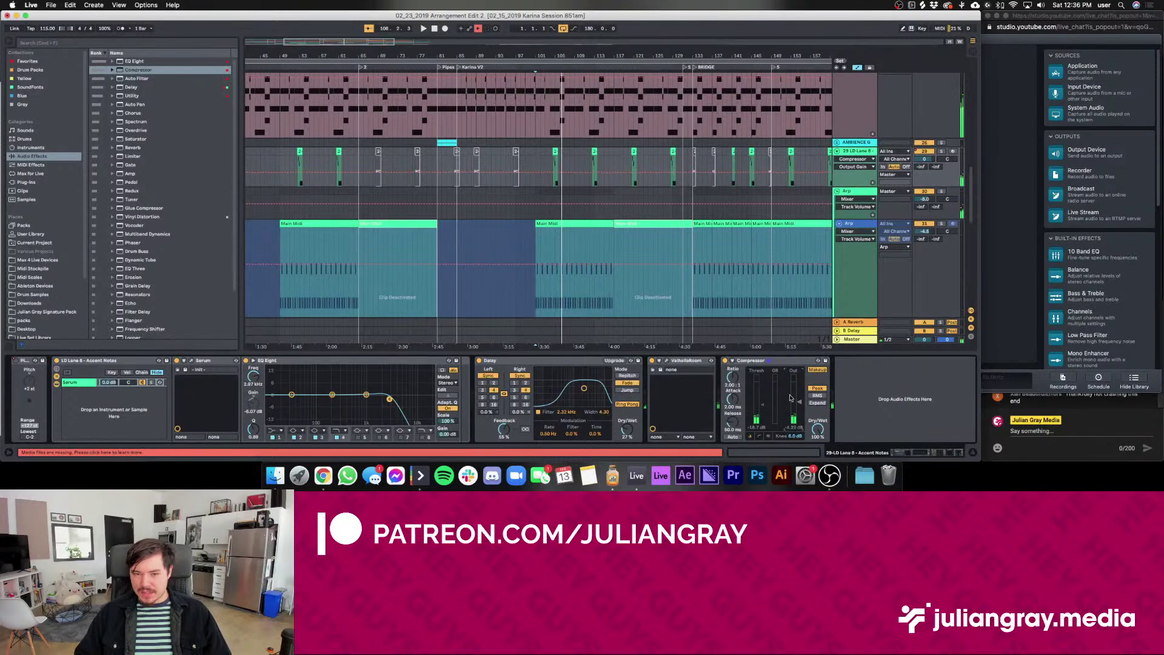
Move the Bass track's SC Traditional (Progressive) sidechain compressor to the end of its device chain, after Voxengo SPAN
{"action": "scroll", "coordinate": [547, 164], "scroll_direction": "up", "scroll_amount": 3}
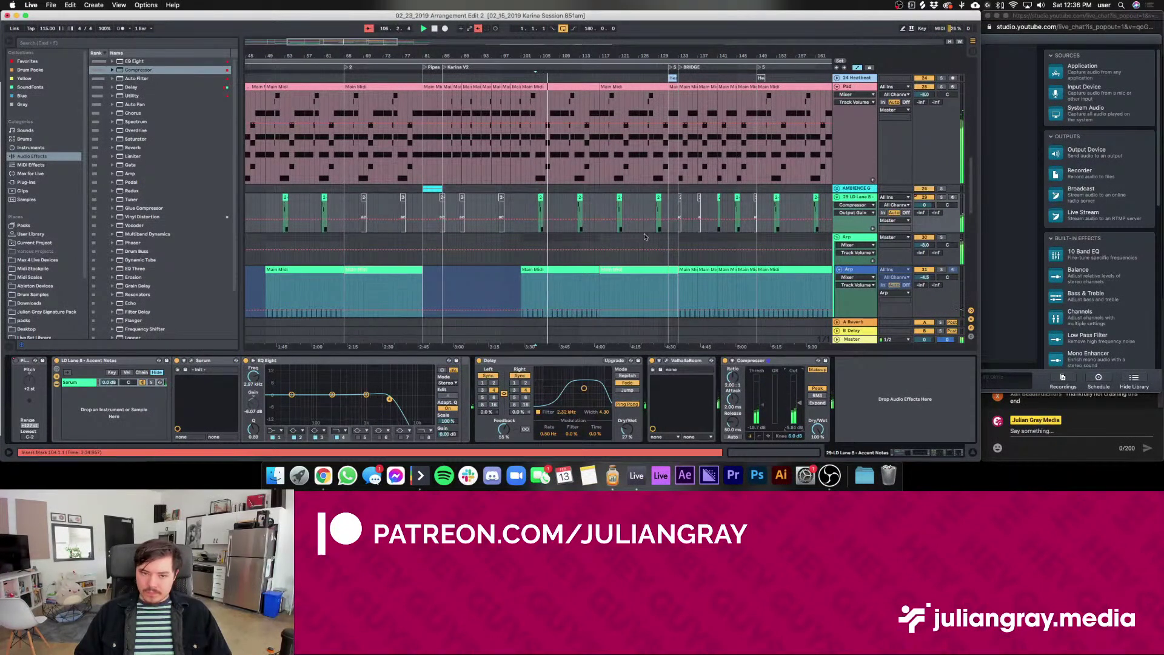
{"action": "scroll", "coordinate": [638, 224], "scroll_direction": "up", "scroll_amount": 4}
{"action": "scroll", "coordinate": [638, 224], "scroll_direction": "up", "scroll_amount": 6}
{"action": "left_click", "coordinate": [553, 212]}
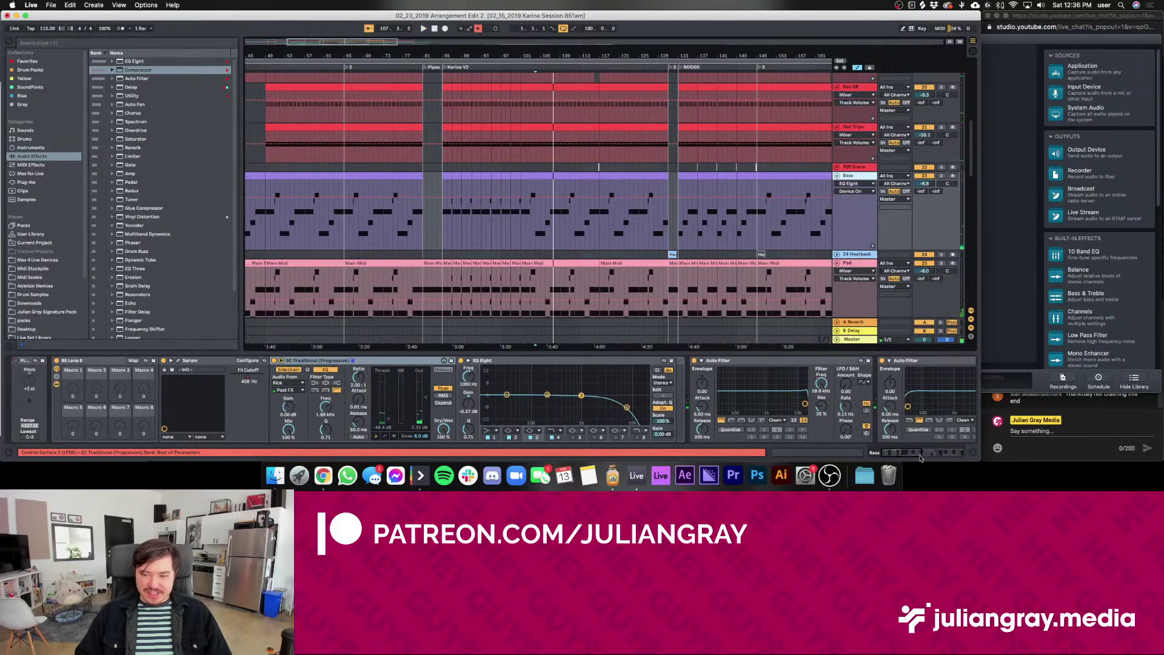
{"action": "scroll", "coordinate": [892, 448], "scroll_direction": "right", "scroll_amount": 5}
{"action": "scroll", "coordinate": [882, 449], "scroll_direction": "left", "scroll_amount": 5}
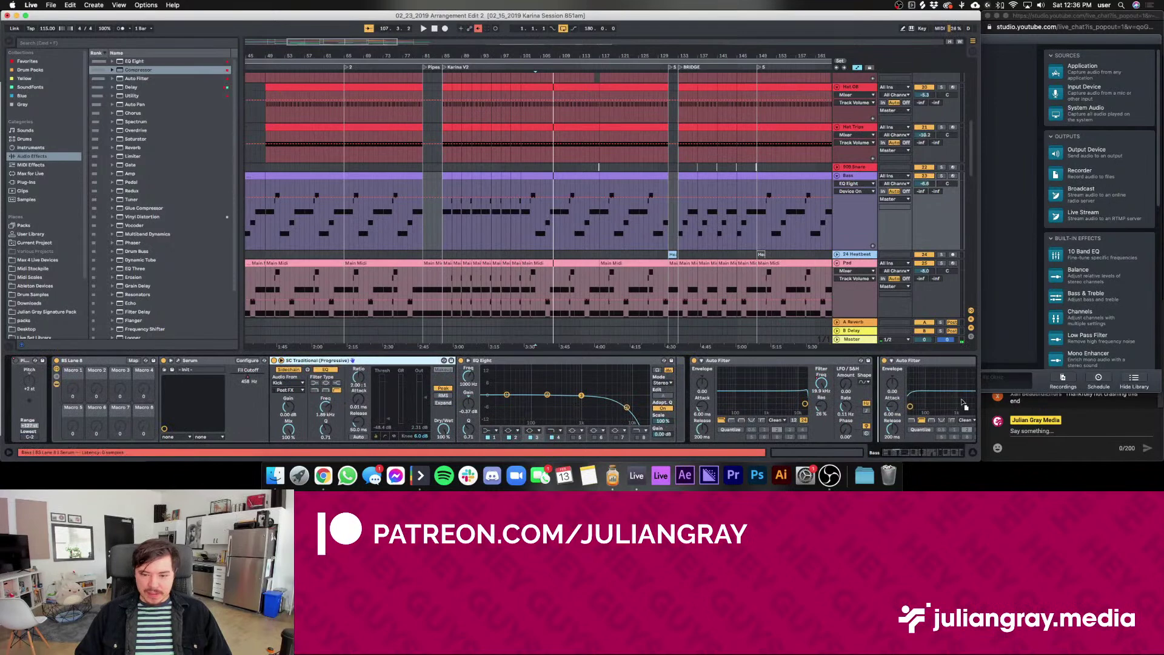
{"action": "scroll", "coordinate": [969, 402], "scroll_direction": "right", "scroll_amount": 8}
{"action": "scroll", "coordinate": [969, 403], "scroll_direction": "right", "scroll_amount": 8}
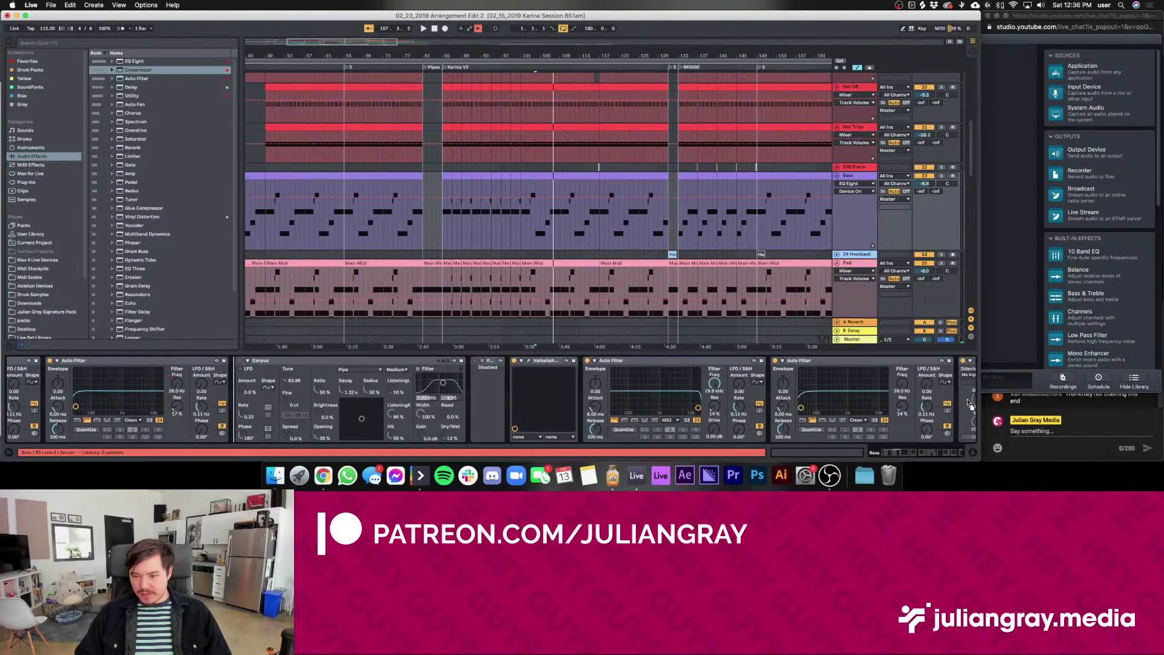
{"action": "left_click_drag", "start_coordinate": [949, 396], "coordinate": [949, 396]}
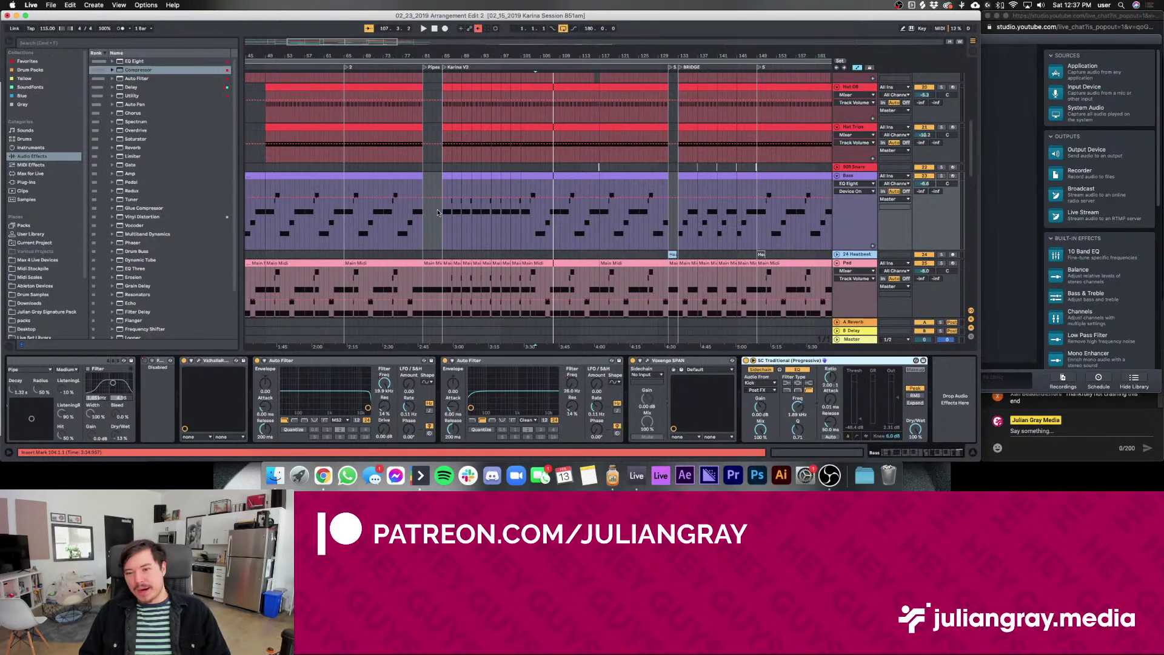
Raise the ratio and adjust the output gain of the Bass track's sidechain compressor during playback, and lower the track's volume
{"action": "left_click", "coordinate": [440, 225]}
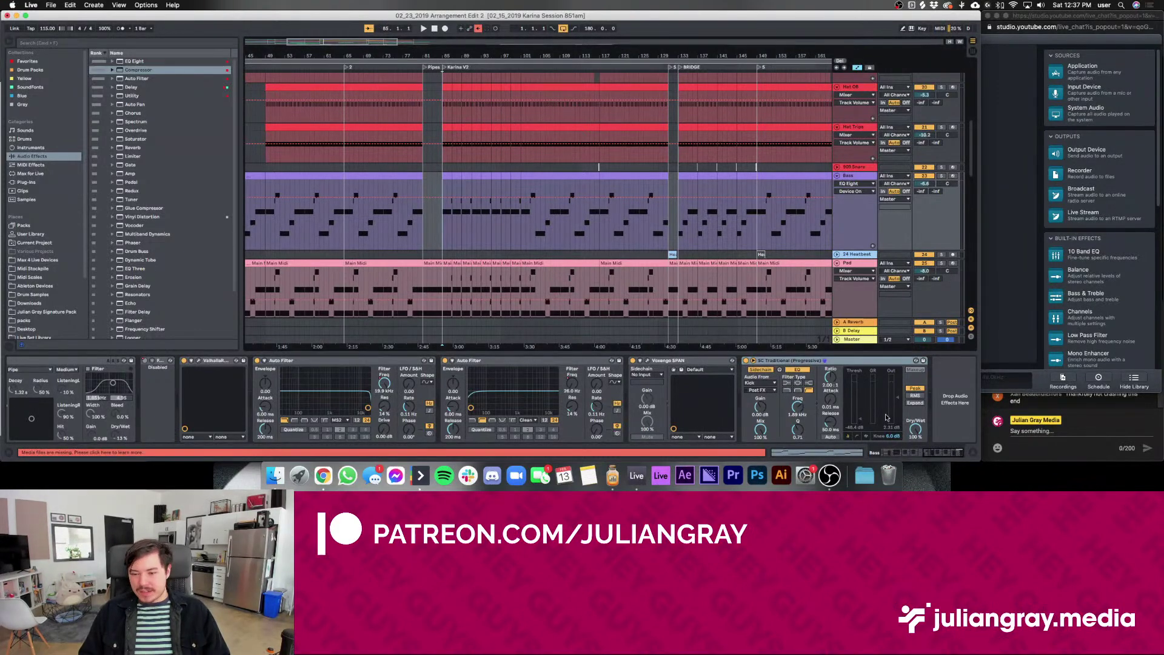
{"action": "left_click_drag", "start_coordinate": [832, 379], "coordinate": [832, 371]}
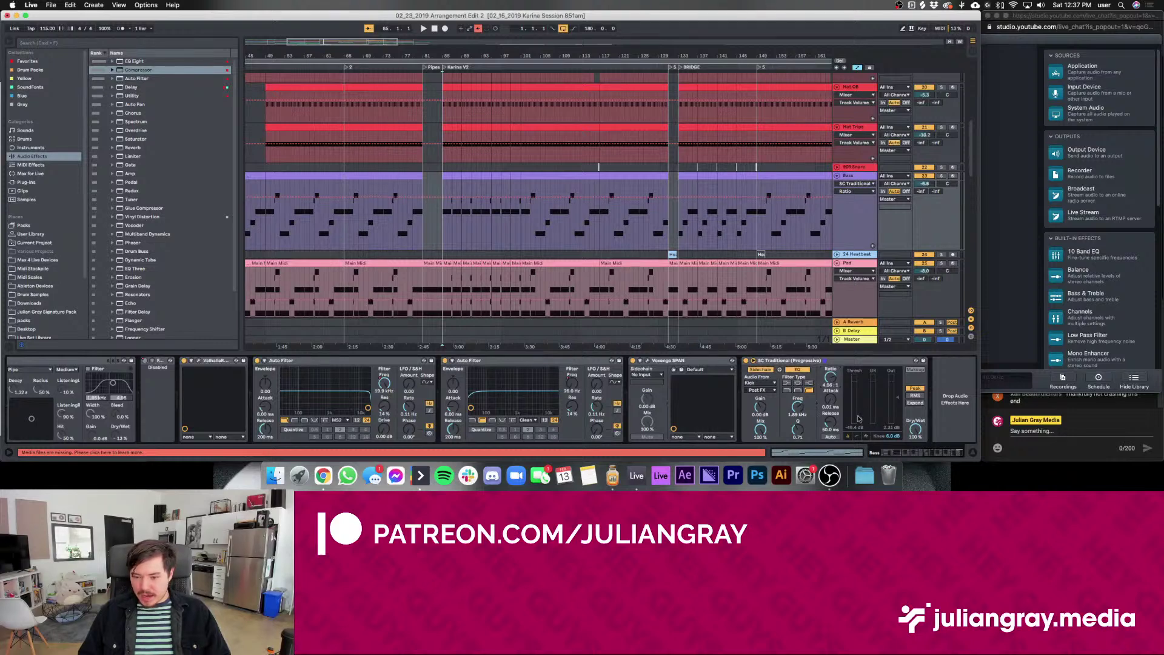
{"action": "left_click", "coordinate": [439, 186]}
{"action": "key", "text": "space"}
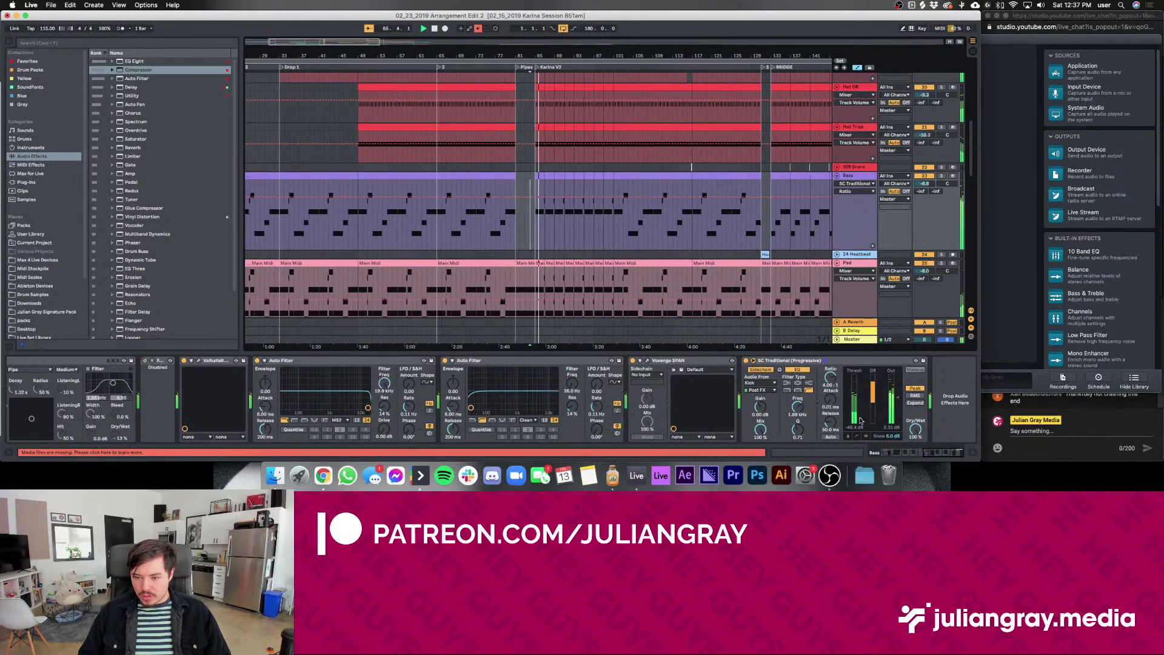
{"action": "left_click", "coordinate": [896, 400]}
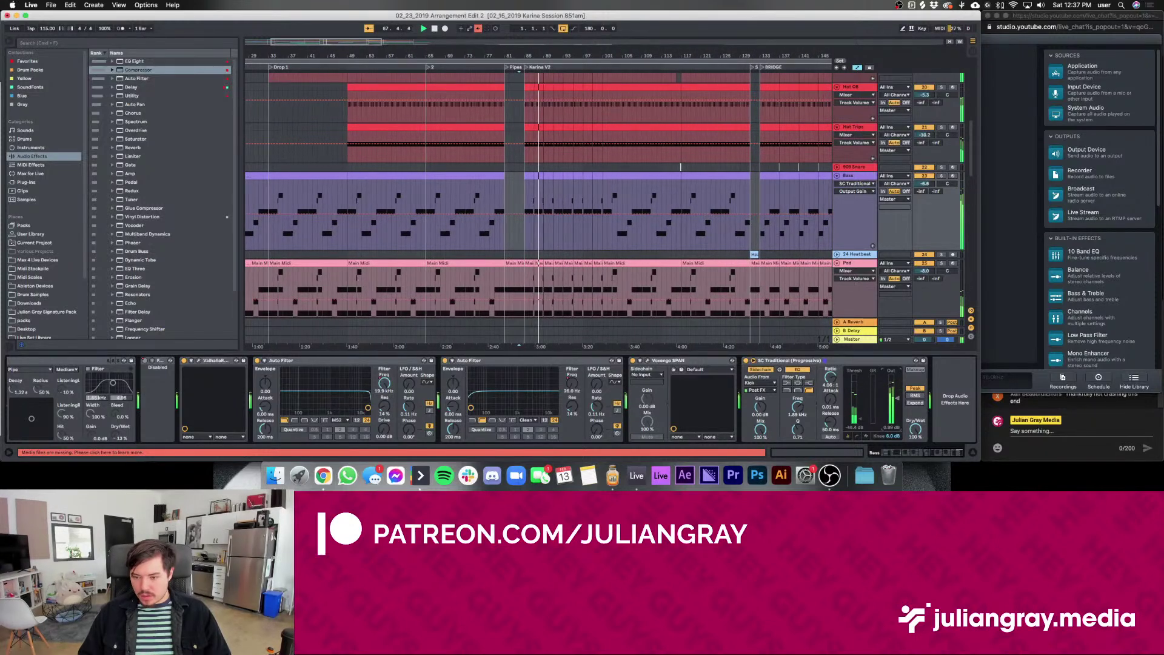
{"action": "left_click", "coordinate": [840, 360]}
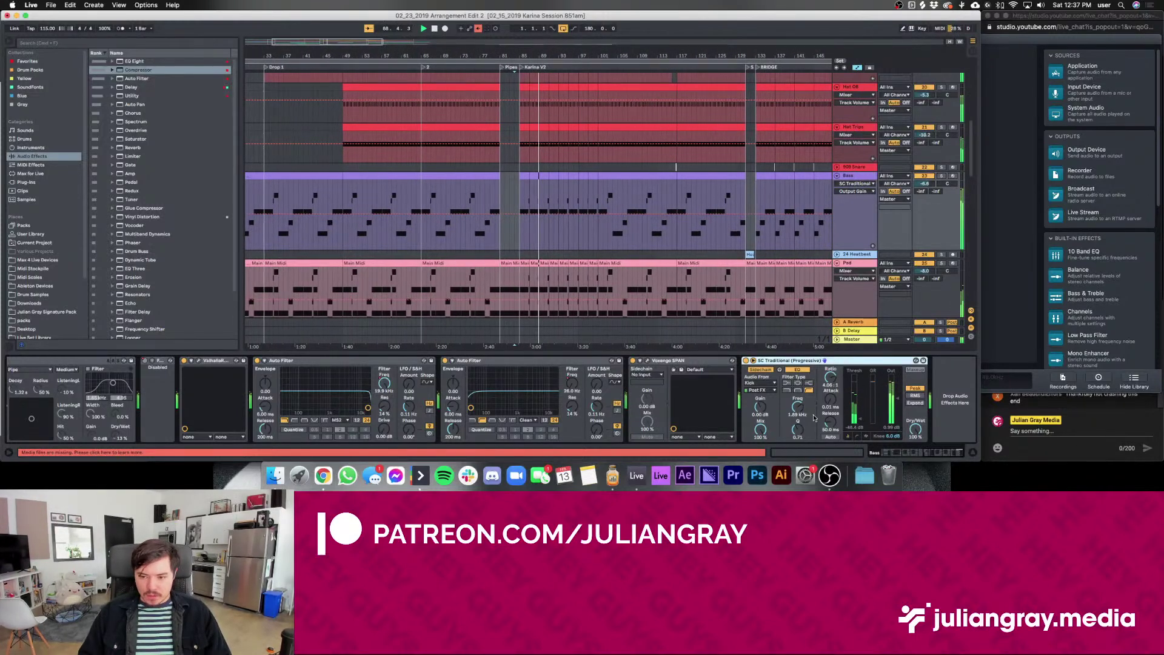
{"action": "left_click_drag", "start_coordinate": [924, 183], "coordinate": [924, 188]}
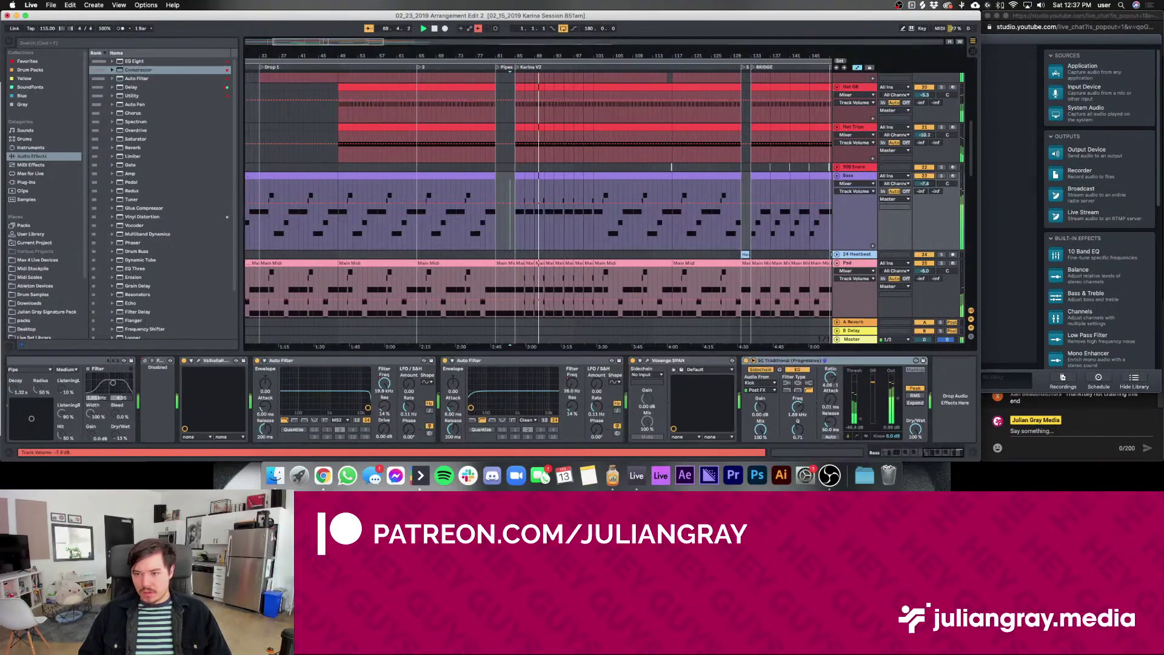
Copy the SC Traditional (Progressive) compressor to the end of the Pad track's device chain and adjust its threshold during playback
{"action": "scroll", "coordinate": [728, 218], "scroll_direction": "down", "scroll_amount": 3}
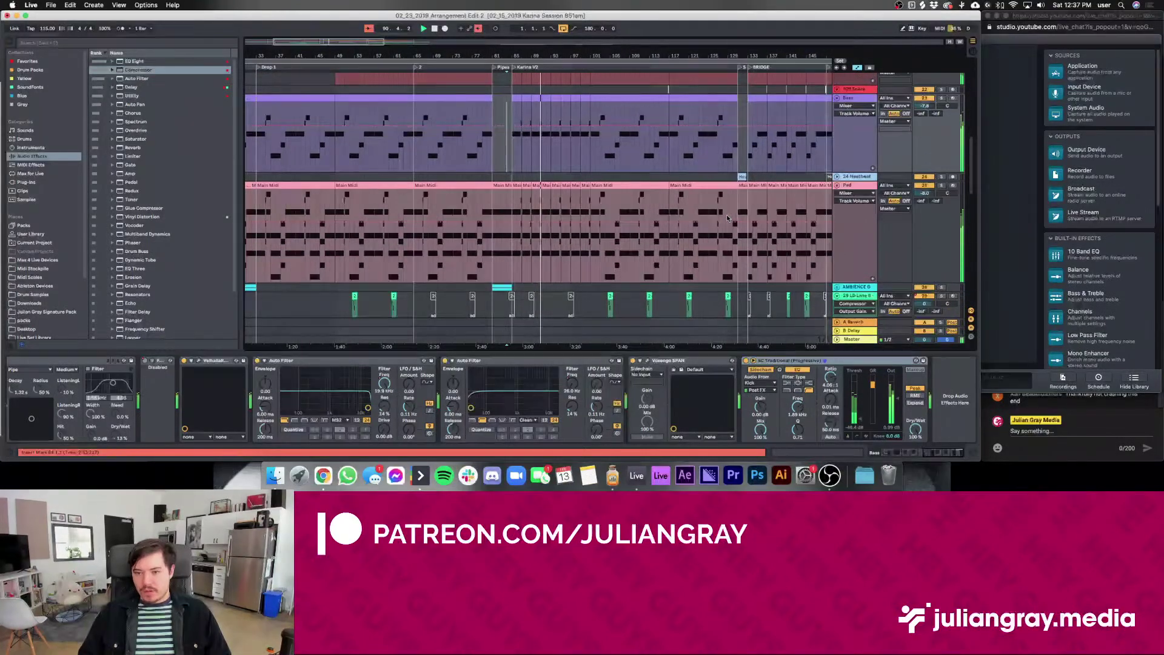
{"action": "left_click", "coordinate": [861, 192]}
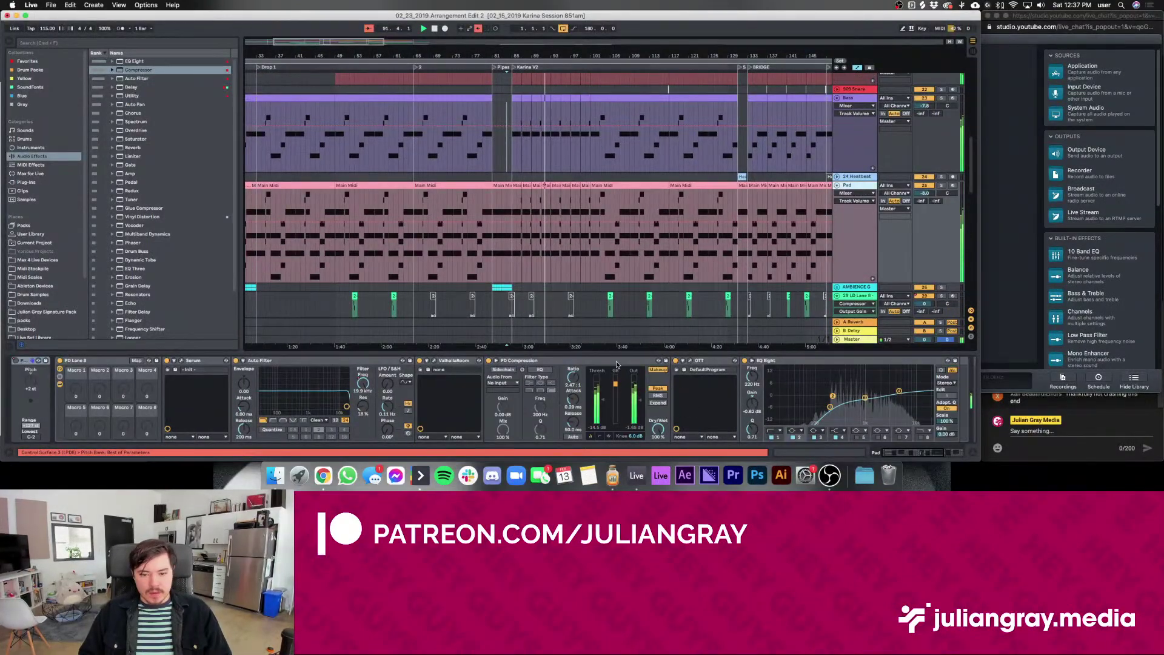
{"action": "scroll", "coordinate": [617, 394], "scroll_direction": "right", "scroll_amount": 10}
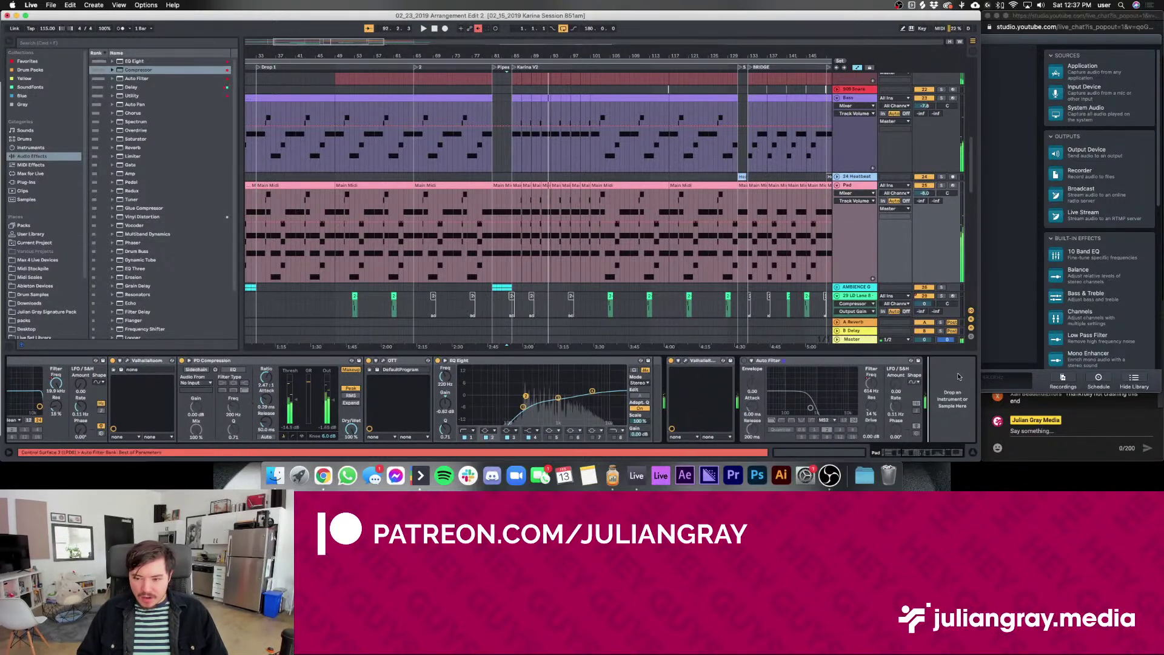
{"action": "left_click_drag", "start_coordinate": [944, 375], "coordinate": [944, 375]}
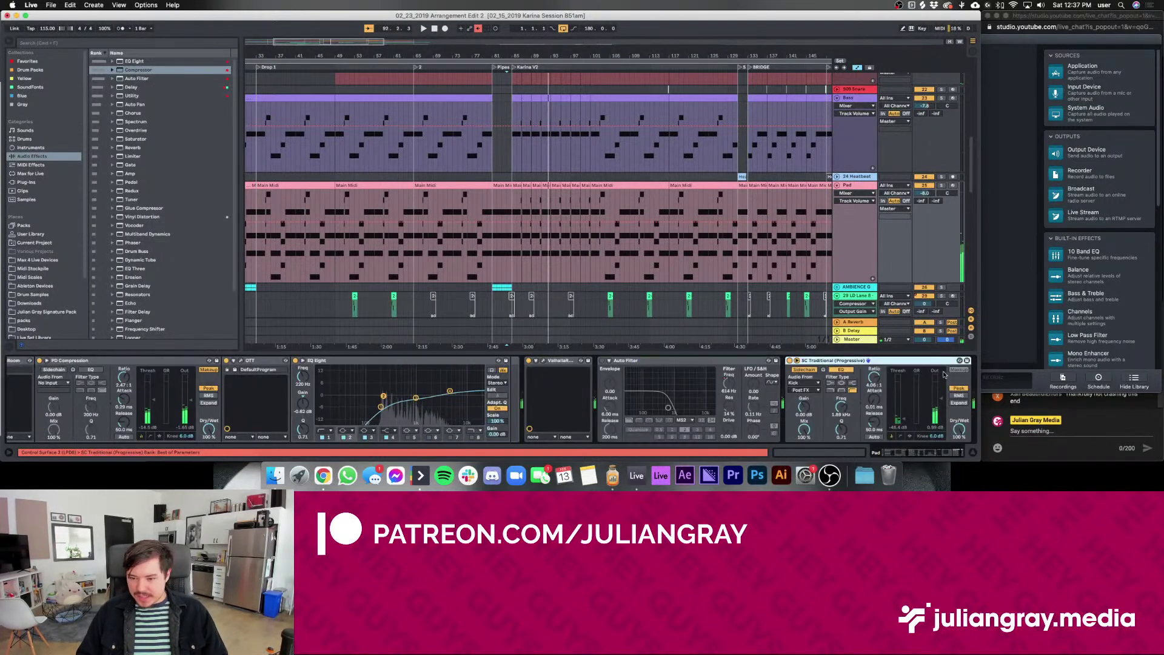
{"action": "key", "text": "space"}
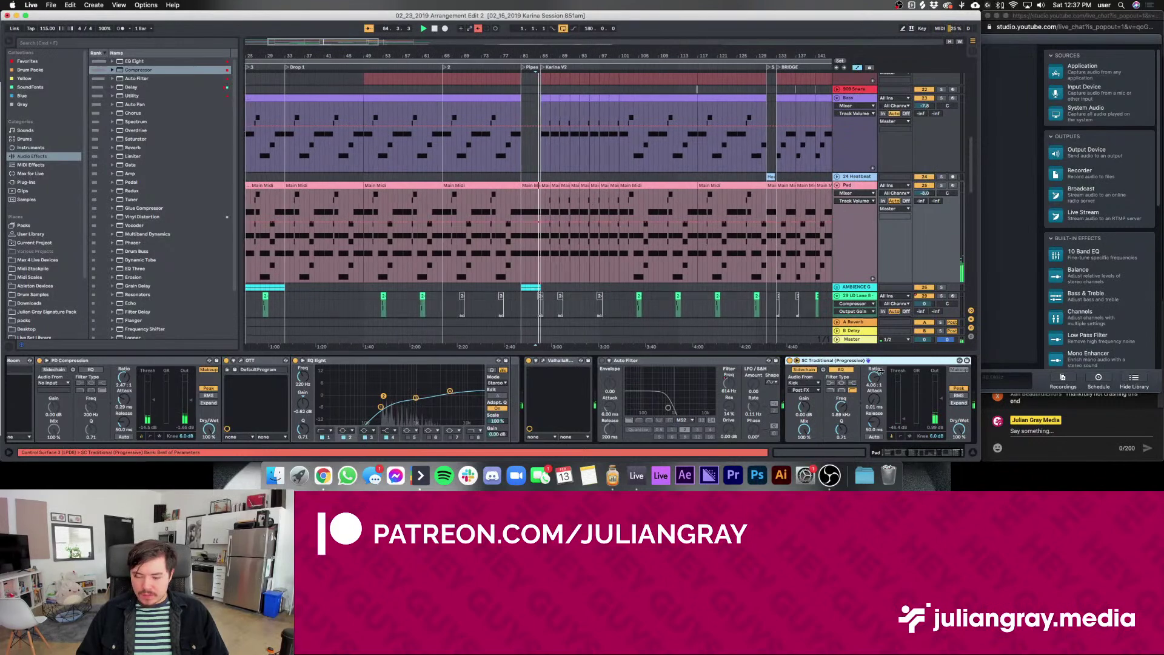
{"action": "left_click_drag", "start_coordinate": [904, 390], "coordinate": [903, 382]}
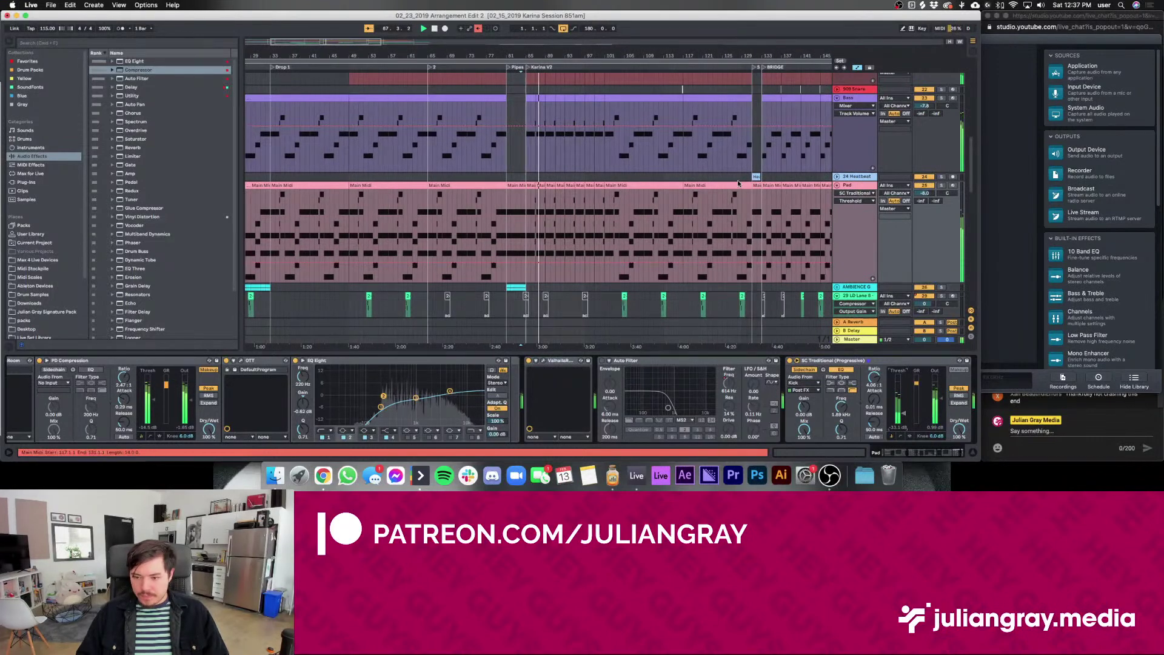
Play the song from the arp clips after Karina V2 and paste the SC Traditional (Progressive) compressor after ValhallaRoom on the Arp group
{"action": "scroll", "coordinate": [740, 189], "scroll_direction": "down", "scroll_amount": 1}
{"action": "scroll", "coordinate": [740, 190], "scroll_direction": "down", "scroll_amount": 10}
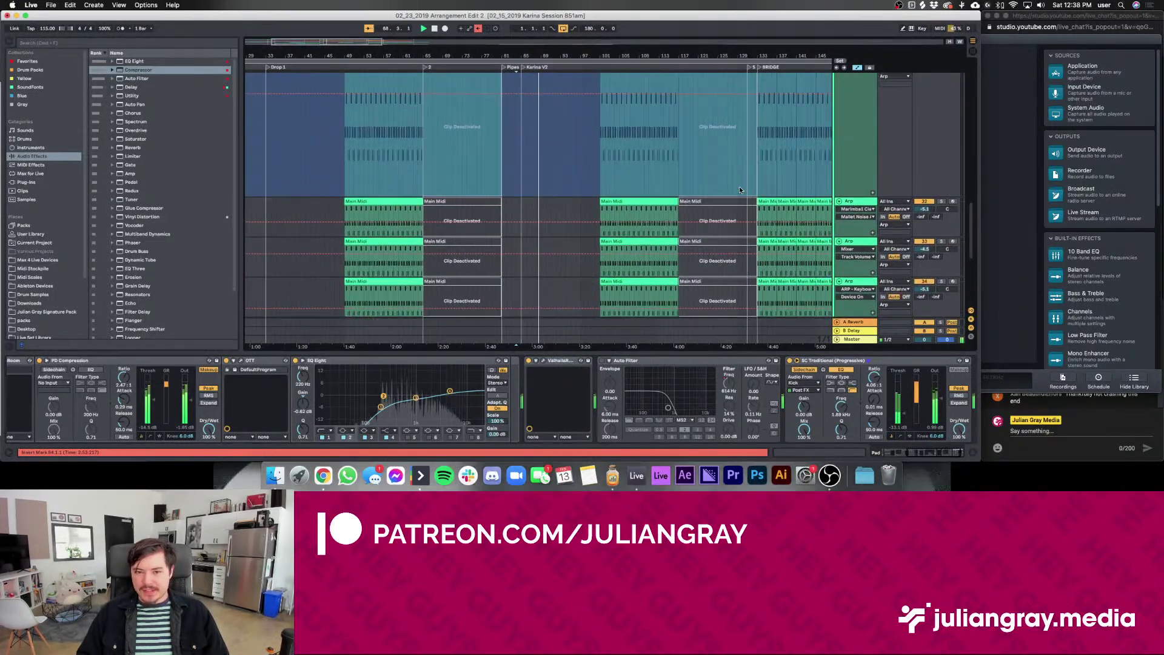
{"action": "left_click", "coordinate": [591, 176]}
{"action": "scroll", "coordinate": [592, 176], "scroll_direction": "up", "scroll_amount": 8}
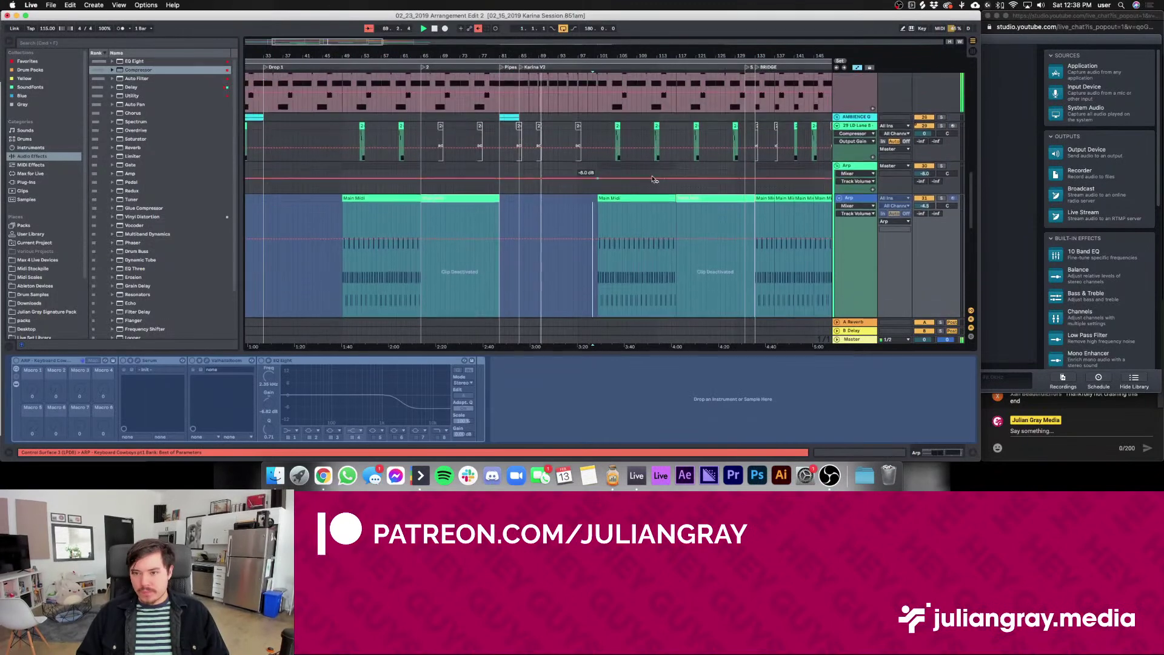
{"action": "left_click", "coordinate": [862, 172]}
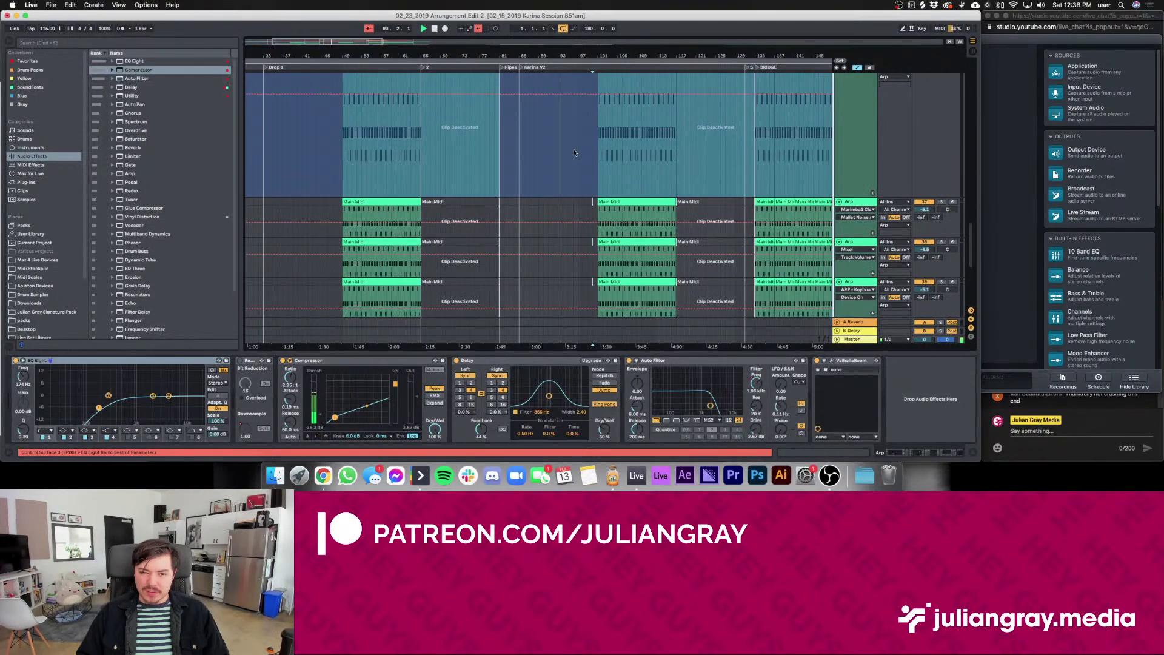
{"action": "left_click", "coordinate": [595, 146]}
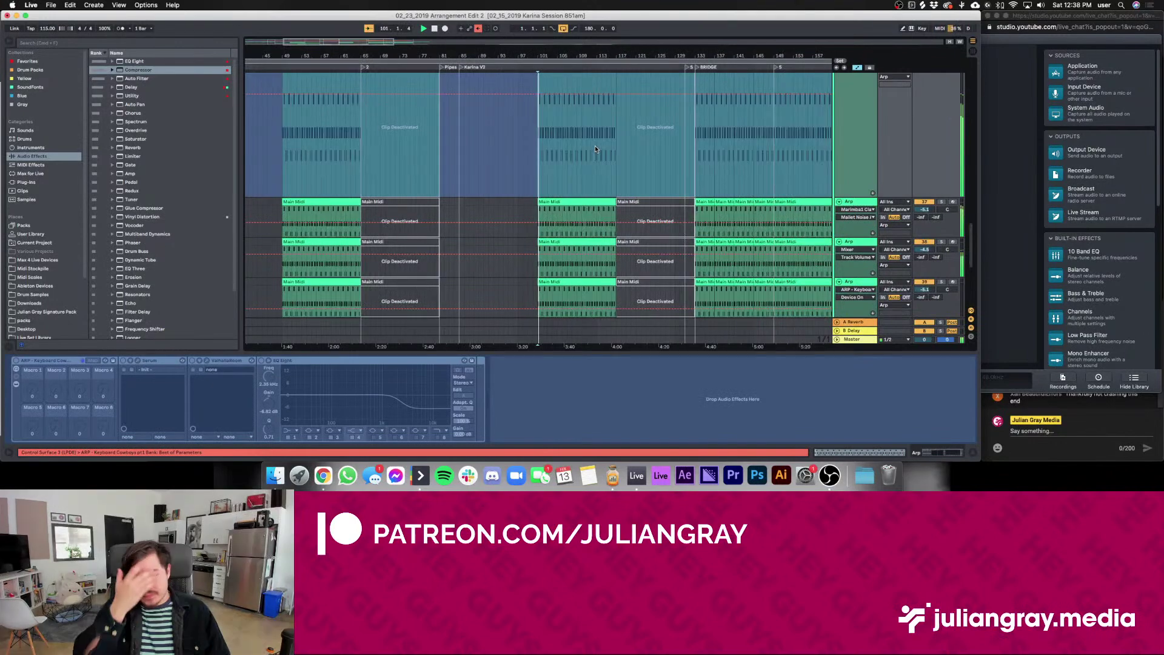
{"action": "scroll", "coordinate": [631, 136], "scroll_direction": "up", "scroll_amount": 4}
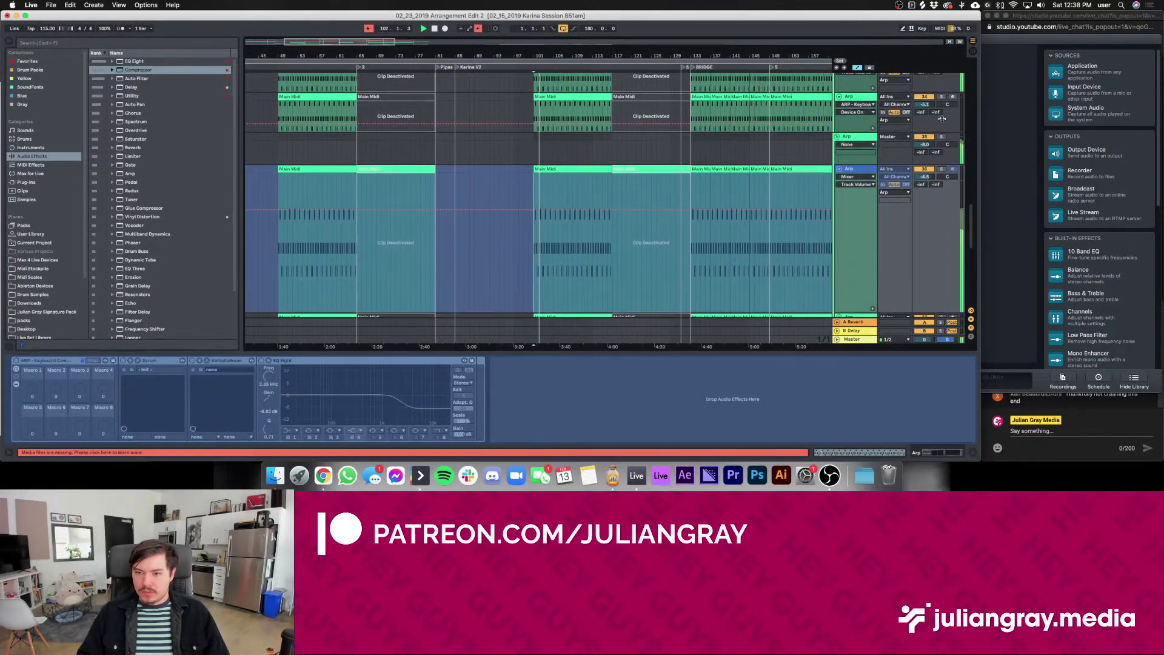
{"action": "left_click", "coordinate": [861, 151]}
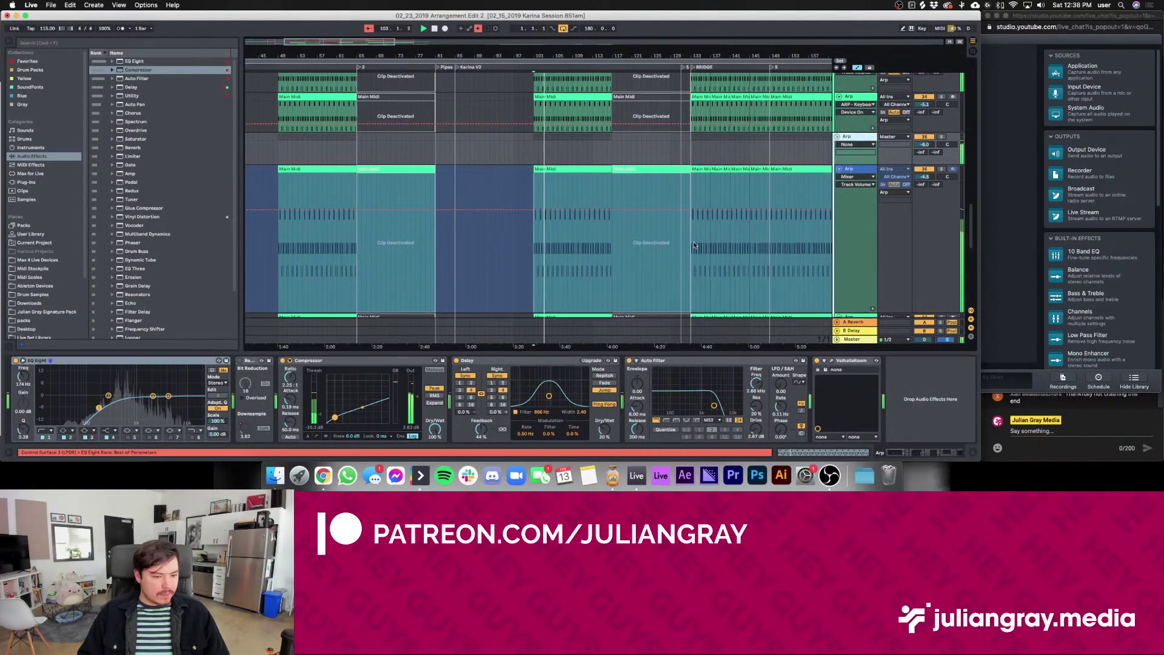
{"action": "left_click", "coordinate": [864, 160]}
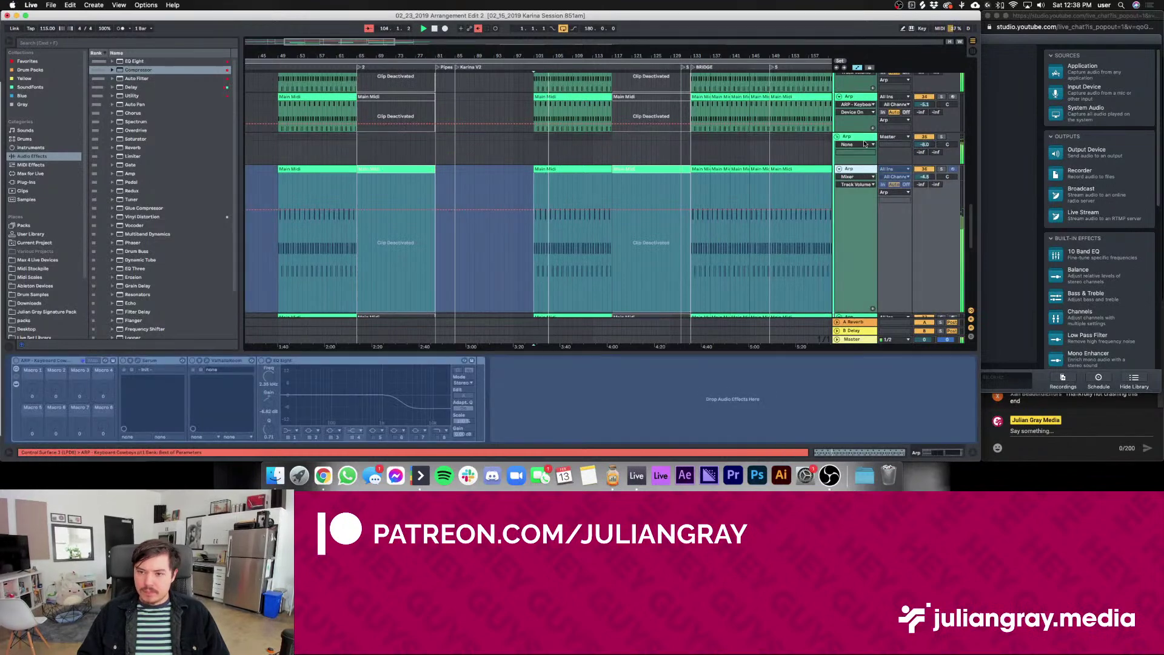
{"action": "left_click", "coordinate": [865, 145]}
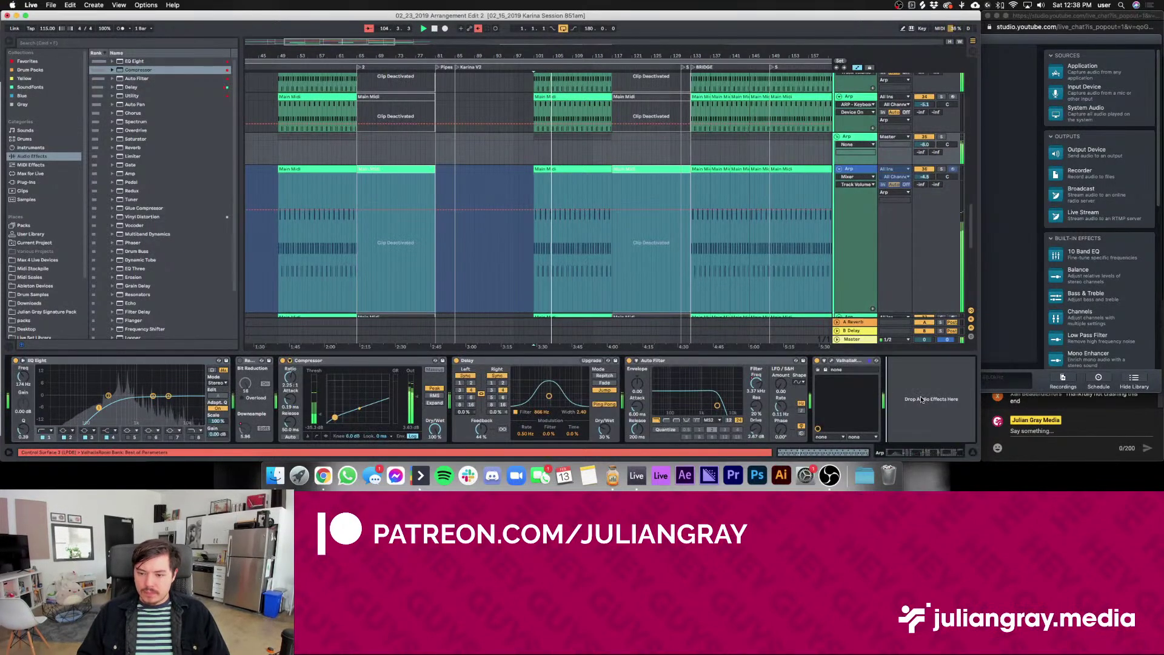
{"action": "key", "text": "super+v"}
Adjust the output gain and threshold of the Arp group's sidechain compressor during playback
{"action": "left_click", "coordinate": [936, 427]}
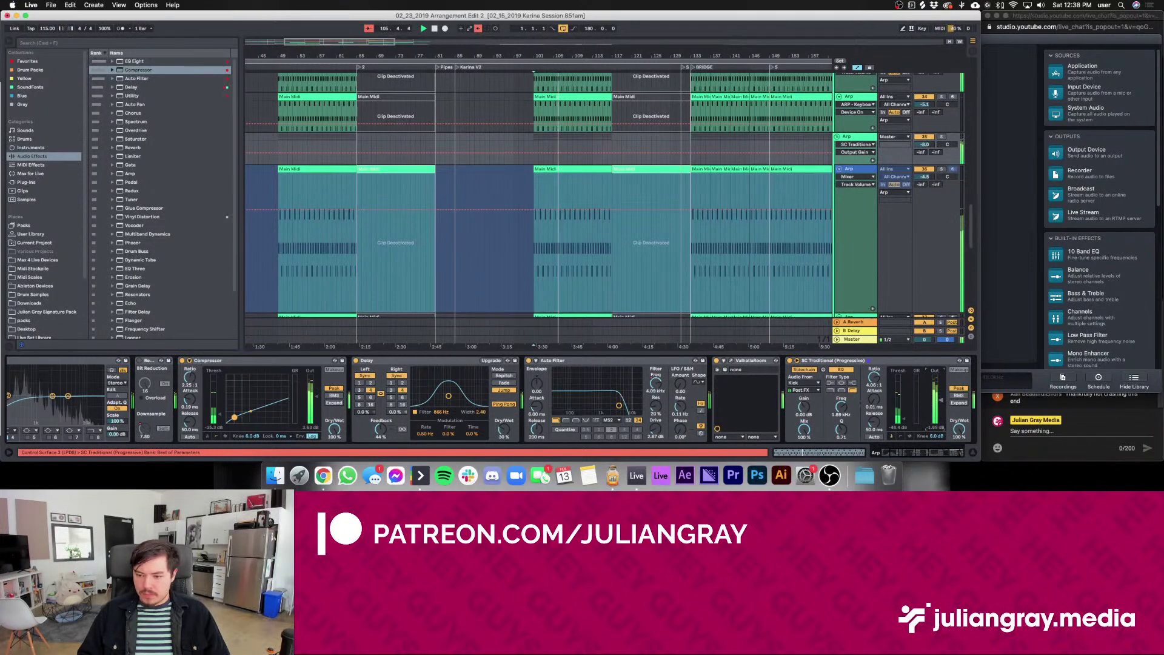
{"action": "left_click_drag", "start_coordinate": [899, 421], "coordinate": [903, 416]}
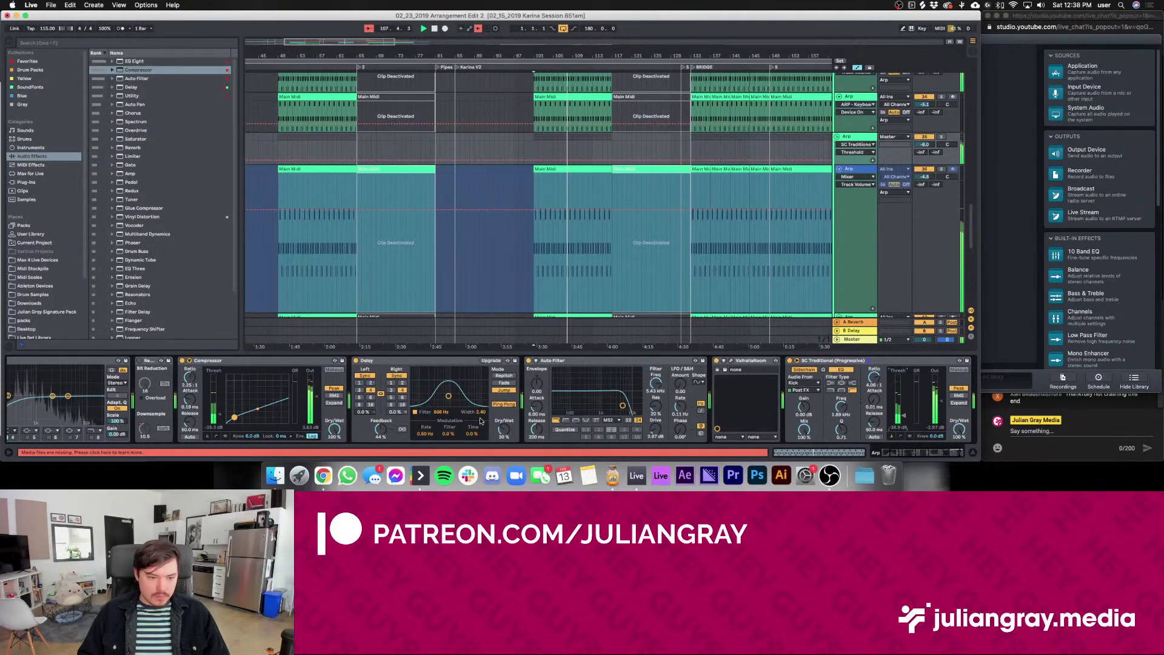
{"action": "scroll", "coordinate": [481, 420], "scroll_direction": "left", "scroll_amount": 5}
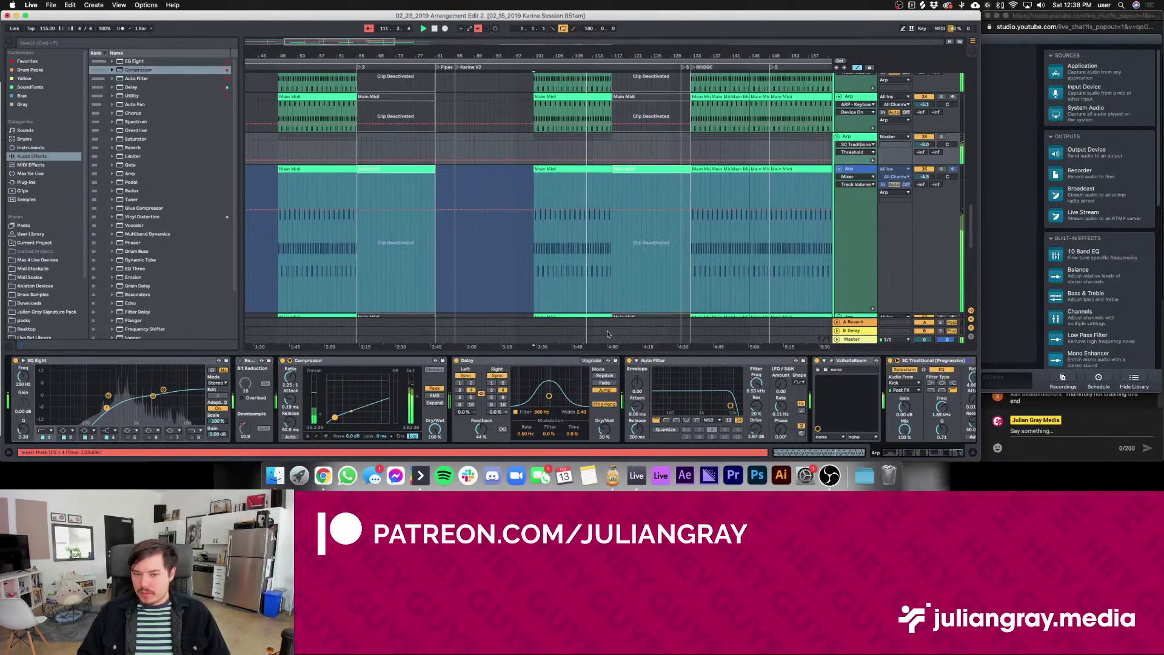
Lower the volume of the Arp group above the enlarged arp track to -10.3 dB and bring back the group's device chain
{"action": "left_click", "coordinate": [587, 180]}
{"action": "scroll", "coordinate": [589, 180], "scroll_direction": "up", "scroll_amount": 2}
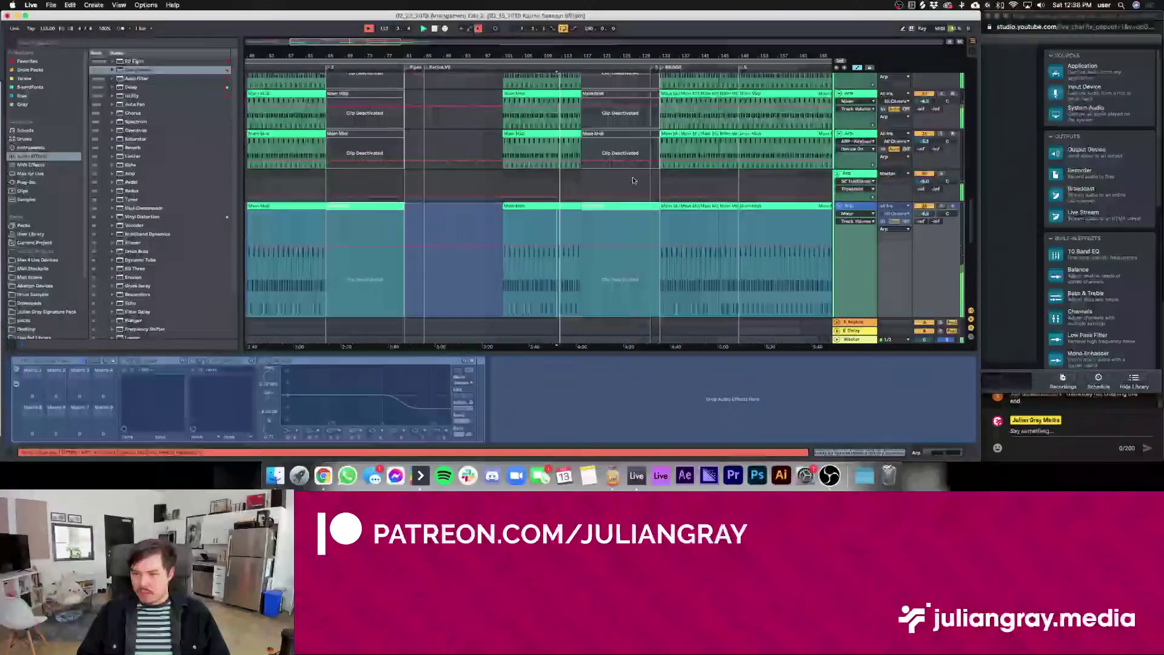
{"action": "left_click_drag", "start_coordinate": [924, 181], "coordinate": [925, 195]}
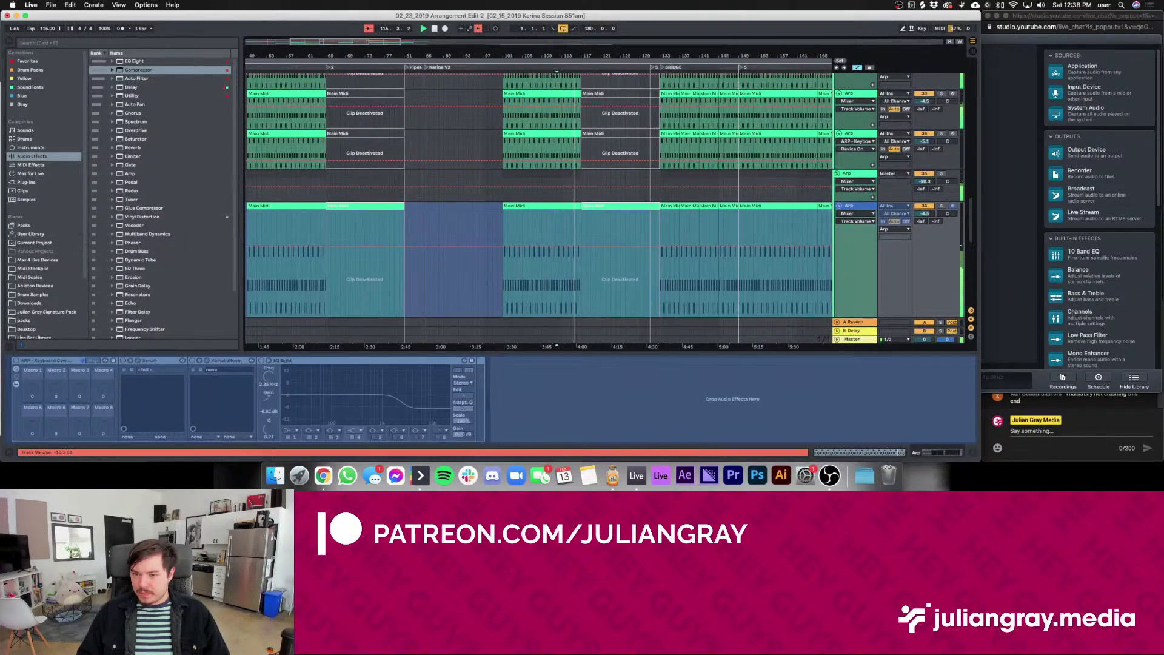
{"action": "left_click", "coordinate": [861, 180]}
{"action": "left_click", "coordinate": [871, 177]}
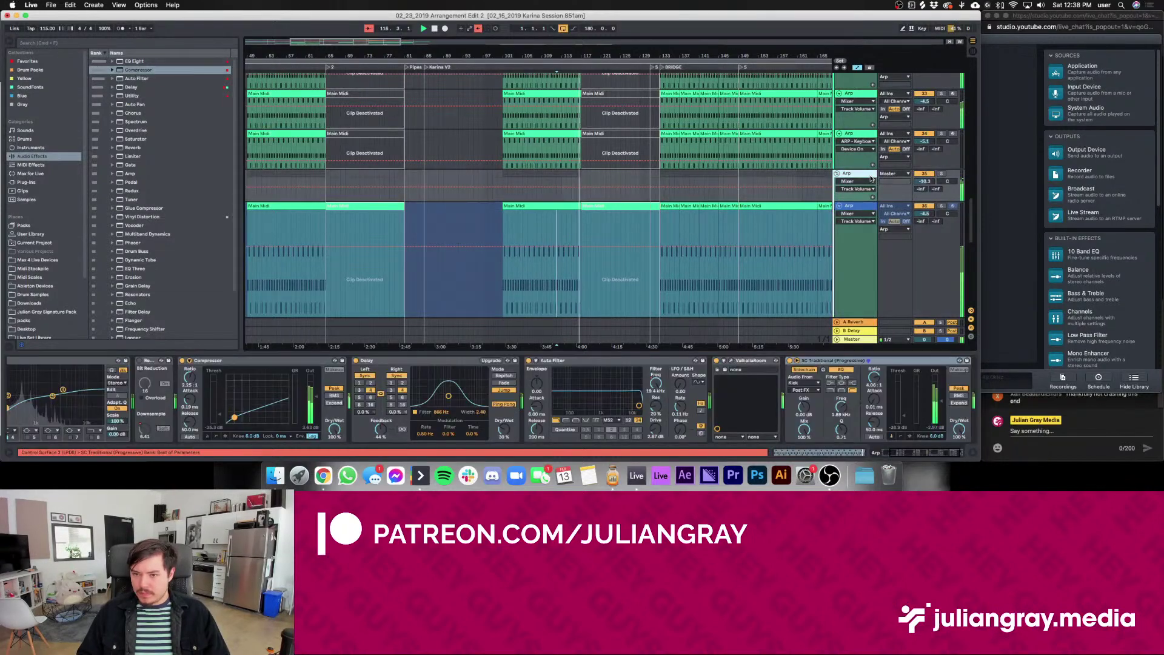
Add ValhallaRoom after Classical Compression on the ag_guit70 guitar track, with a 21.7% mix and a decay of about 5 s
{"action": "scroll", "coordinate": [871, 177], "scroll_direction": "up", "scroll_amount": 8}
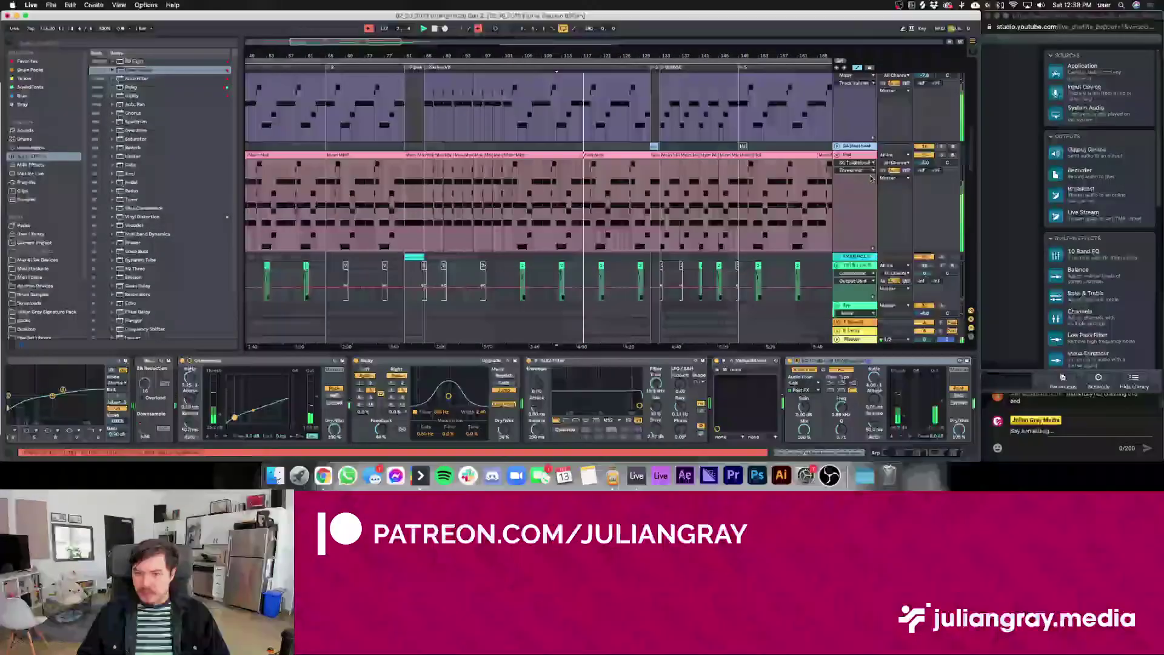
{"action": "scroll", "coordinate": [872, 178], "scroll_direction": "up", "scroll_amount": 6}
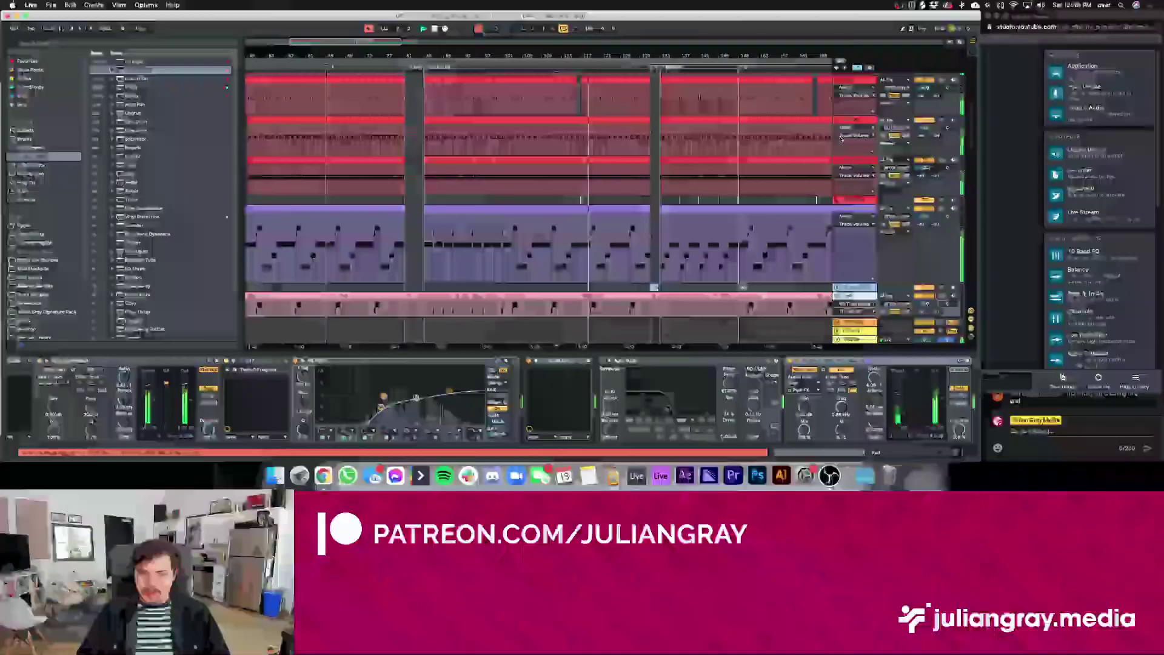
{"action": "scroll", "coordinate": [841, 139], "scroll_direction": "up", "scroll_amount": 5}
{"action": "left_click", "coordinate": [921, 159]}
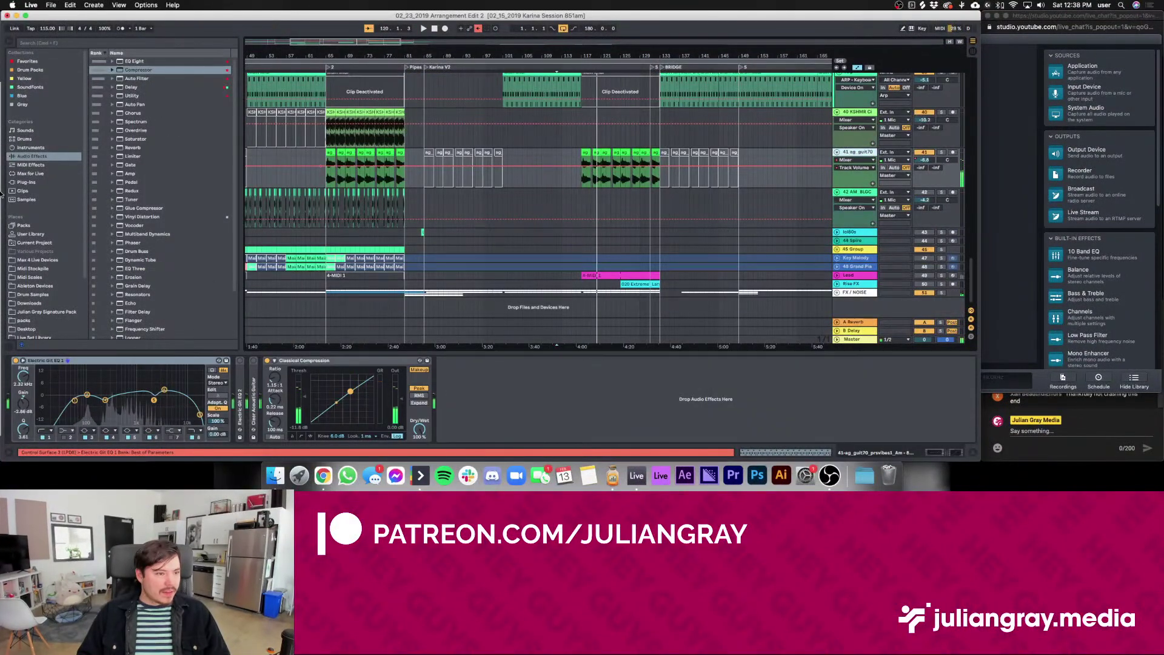
{"action": "left_click", "coordinate": [27, 182]}
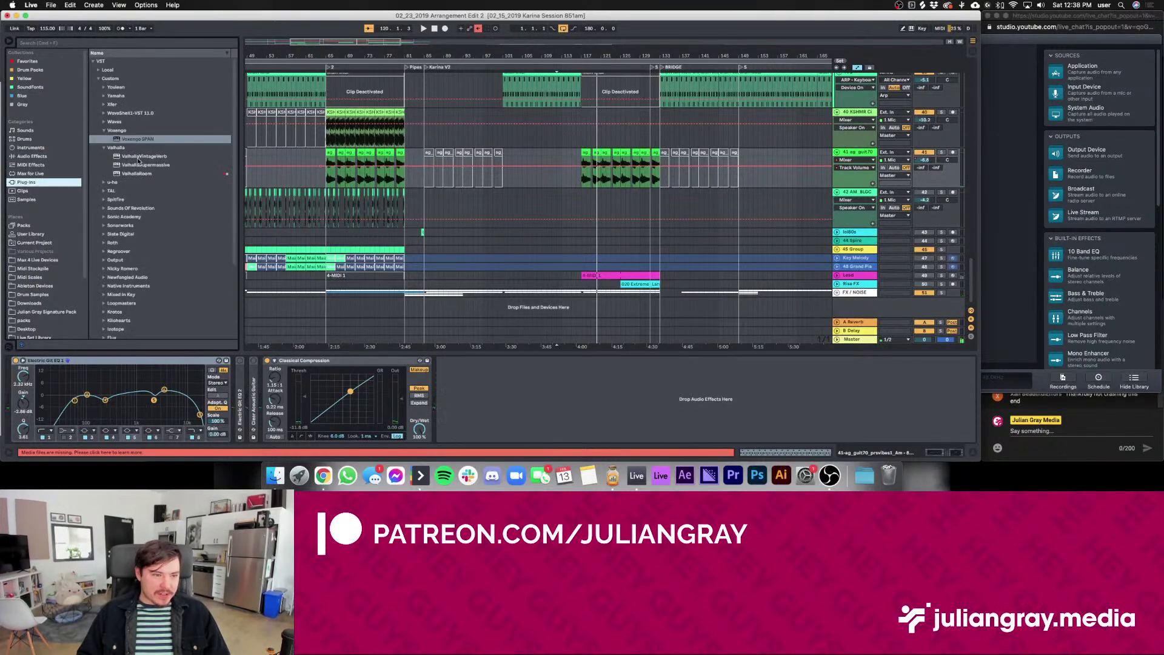
{"action": "left_click_drag", "start_coordinate": [144, 177], "coordinate": [376, 381]}
{"action": "left_click_drag", "start_coordinate": [585, 376], "coordinate": [585, 377]}
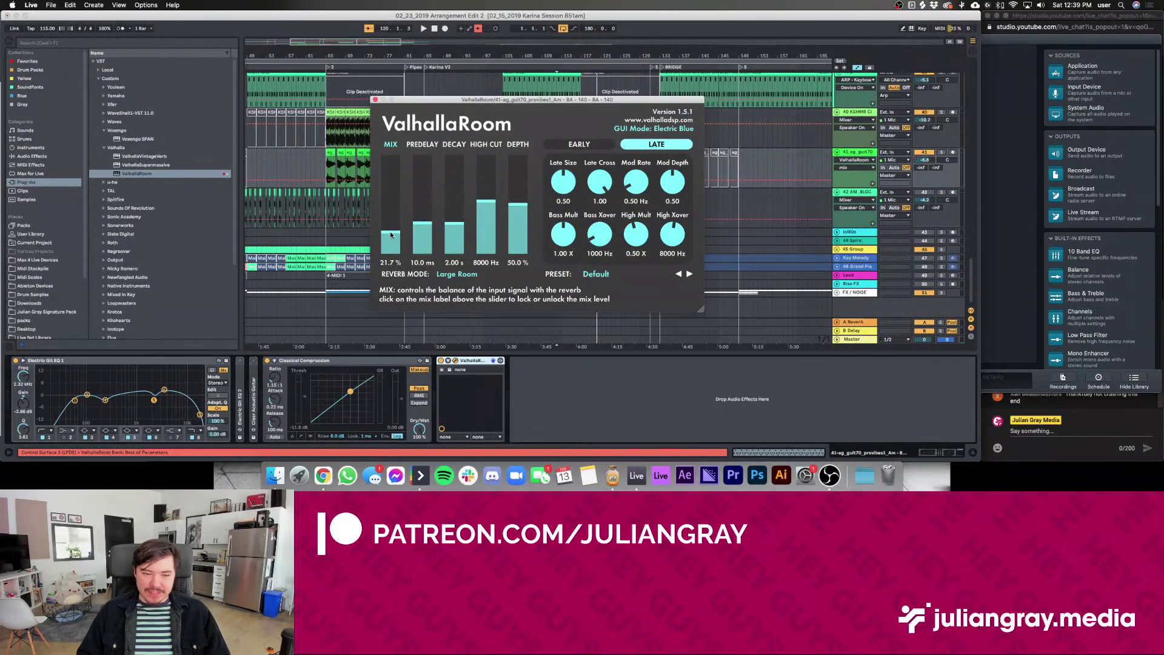
{"action": "left_click_drag", "start_coordinate": [454, 225], "coordinate": [454, 214]}
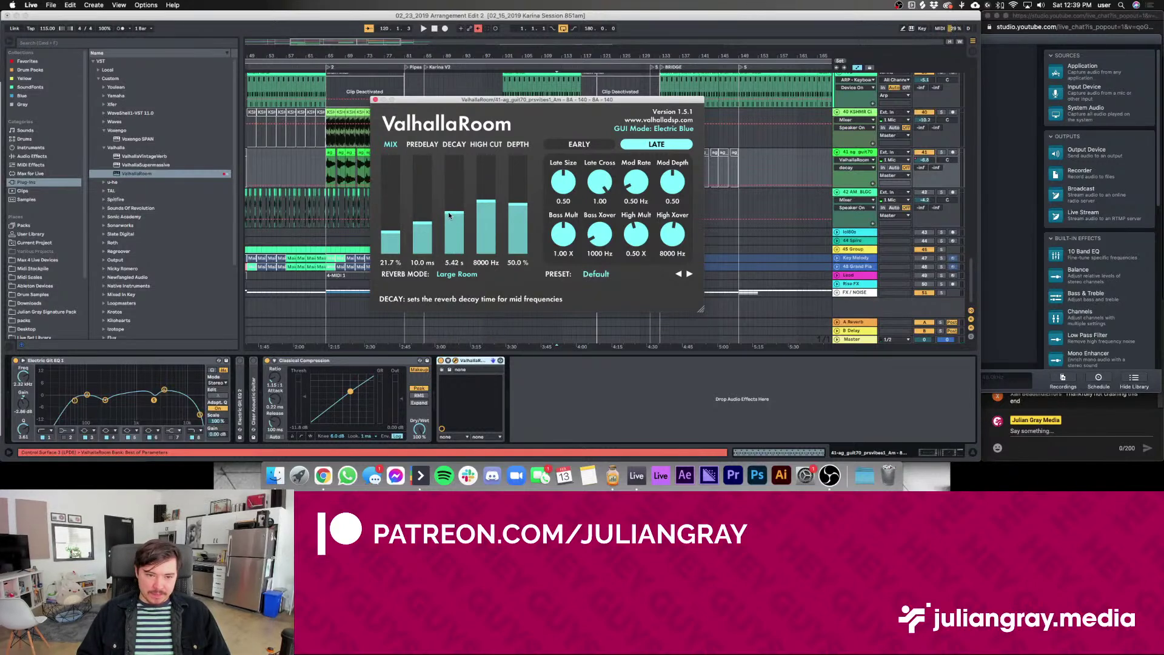
{"action": "left_click", "coordinate": [376, 102]}
Play the song from the second group of guitar clips and raise the guitar's ValhallaRoom mix to 24.4%
{"action": "key", "text": "space"}
{"action": "left_click", "coordinate": [559, 163]}
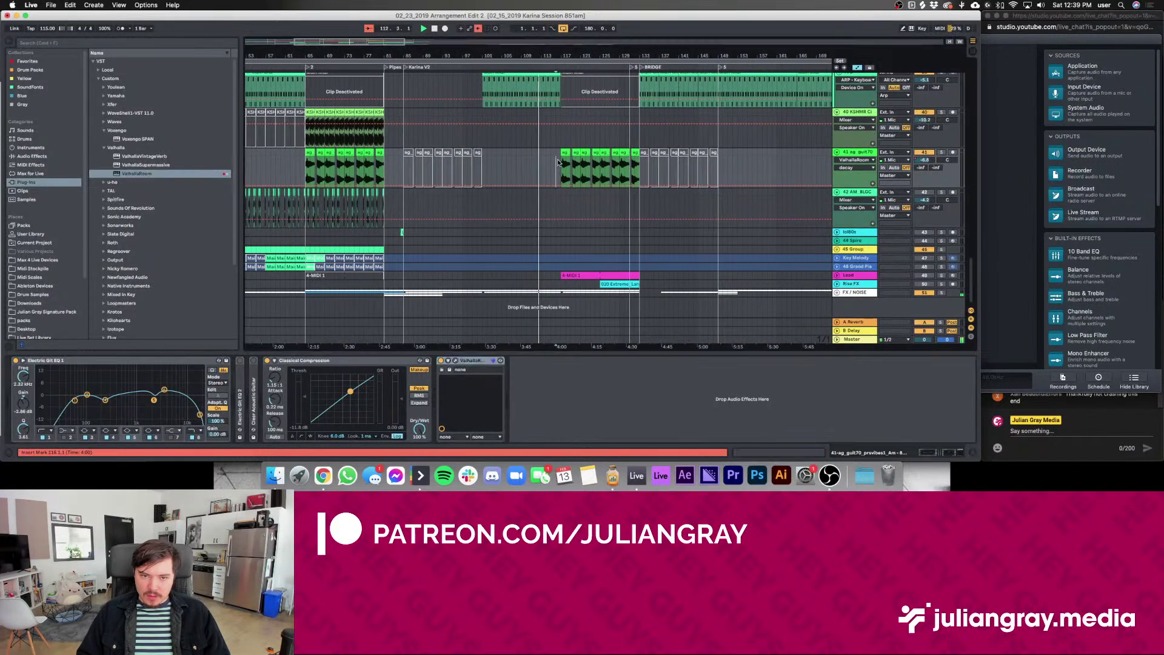
{"action": "left_click", "coordinate": [456, 360]}
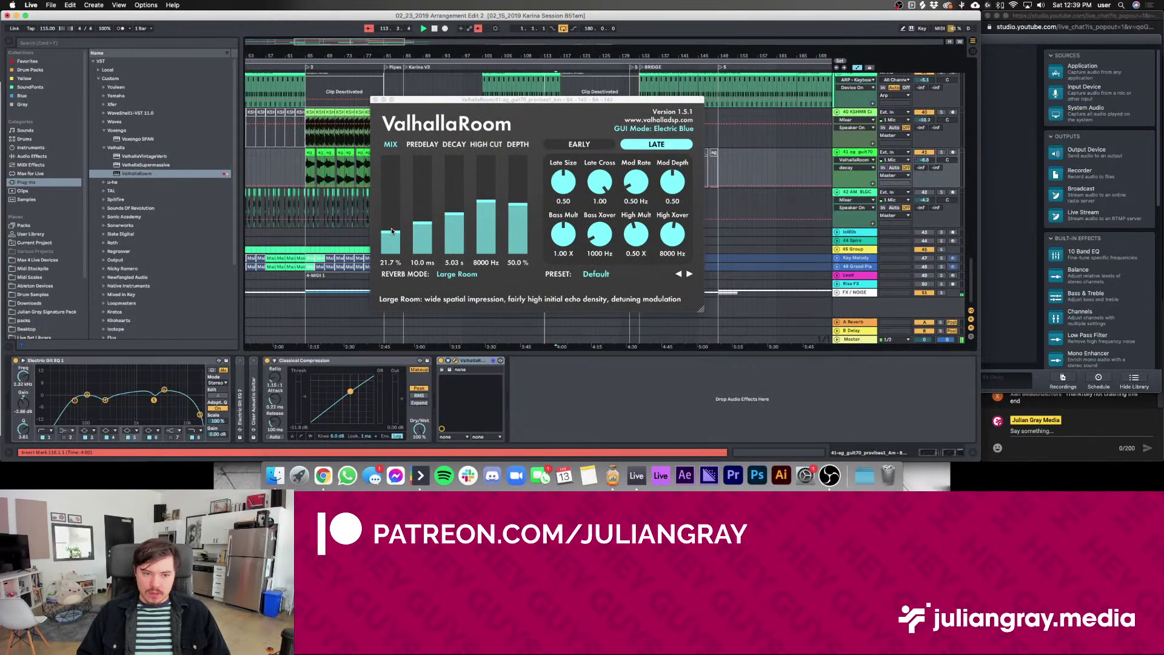
{"action": "left_click_drag", "start_coordinate": [392, 231], "coordinate": [393, 231]}
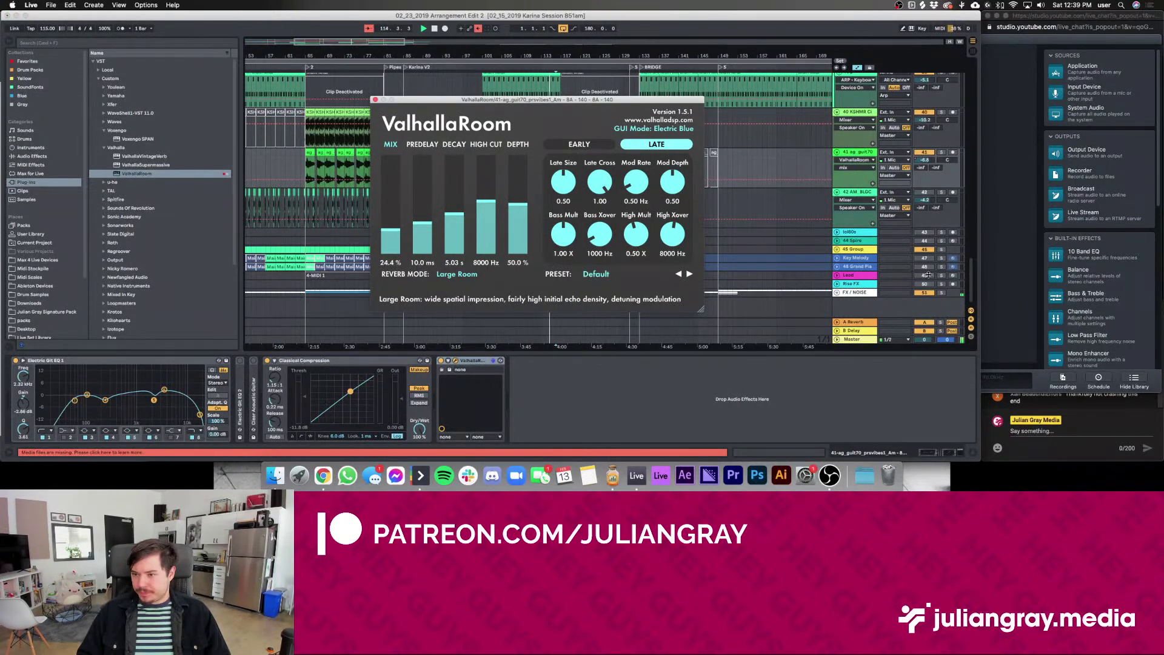
Switch to Audio Hijack, clear its window from in front of the live chat, and return to Ableton Live
{"action": "key", "text": "super+Tab"}
{"action": "left_click", "coordinate": [693, 39]}
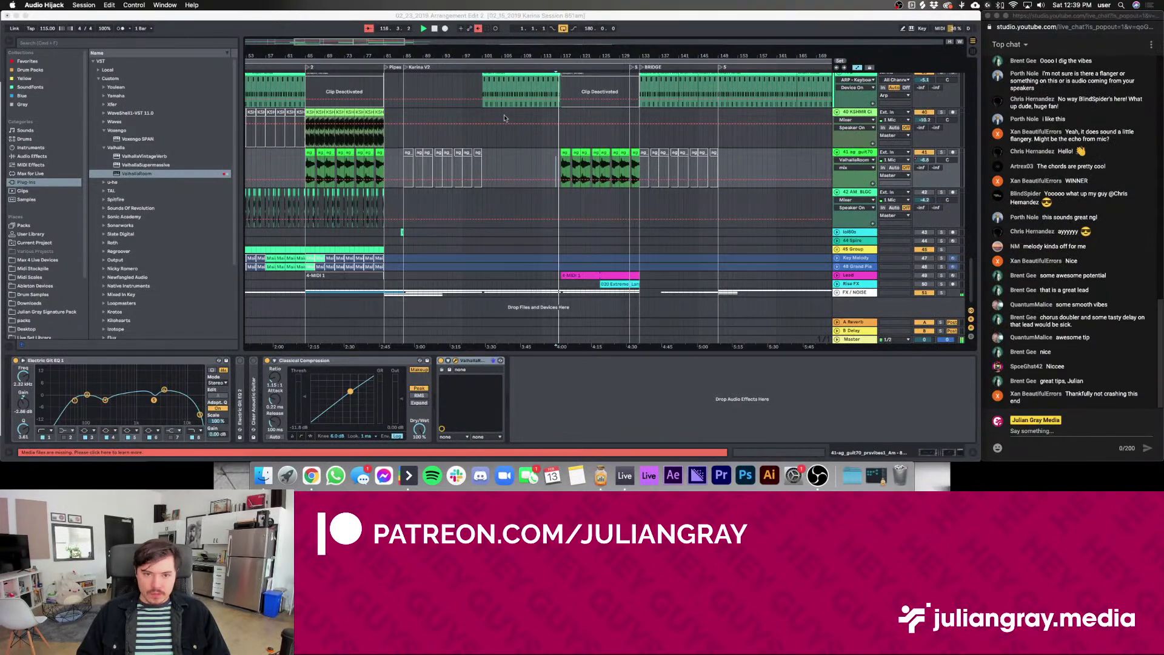
{"action": "left_click", "coordinate": [553, 149]}
Set the guitar's ValhallaRoom to a 9.27 s decay, 8890 Hz high cut and 40.1% mix during playback
{"action": "left_click_drag", "start_coordinate": [546, 99], "coordinate": [591, 96]}
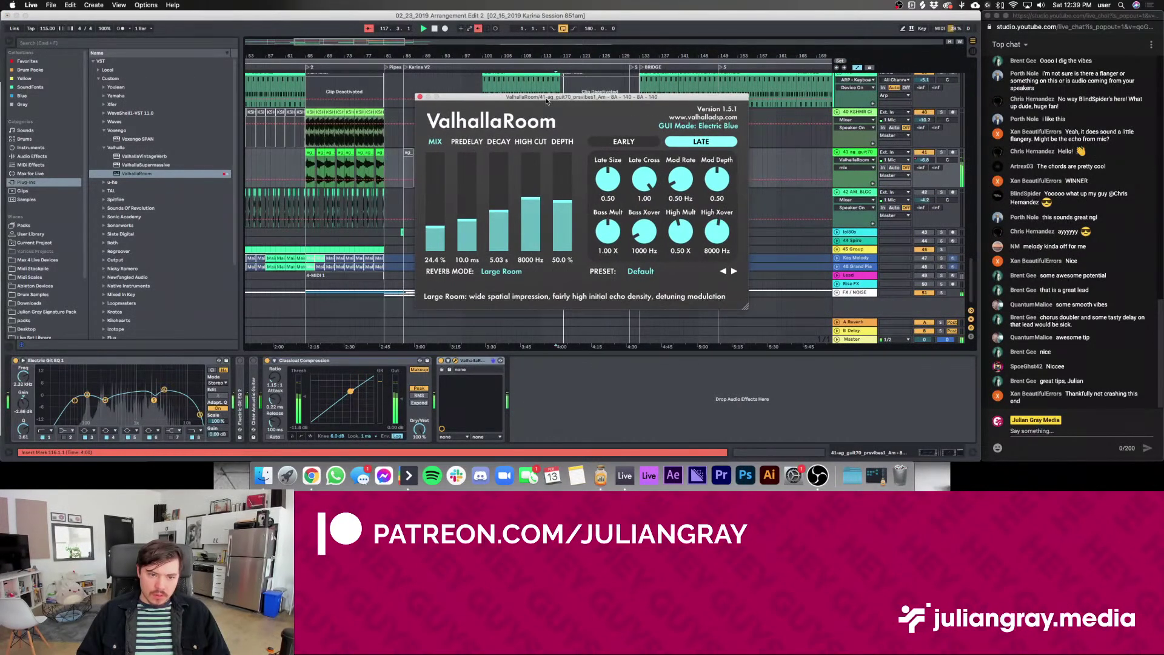
{"action": "left_click_drag", "start_coordinate": [436, 228], "coordinate": [525, 194]}
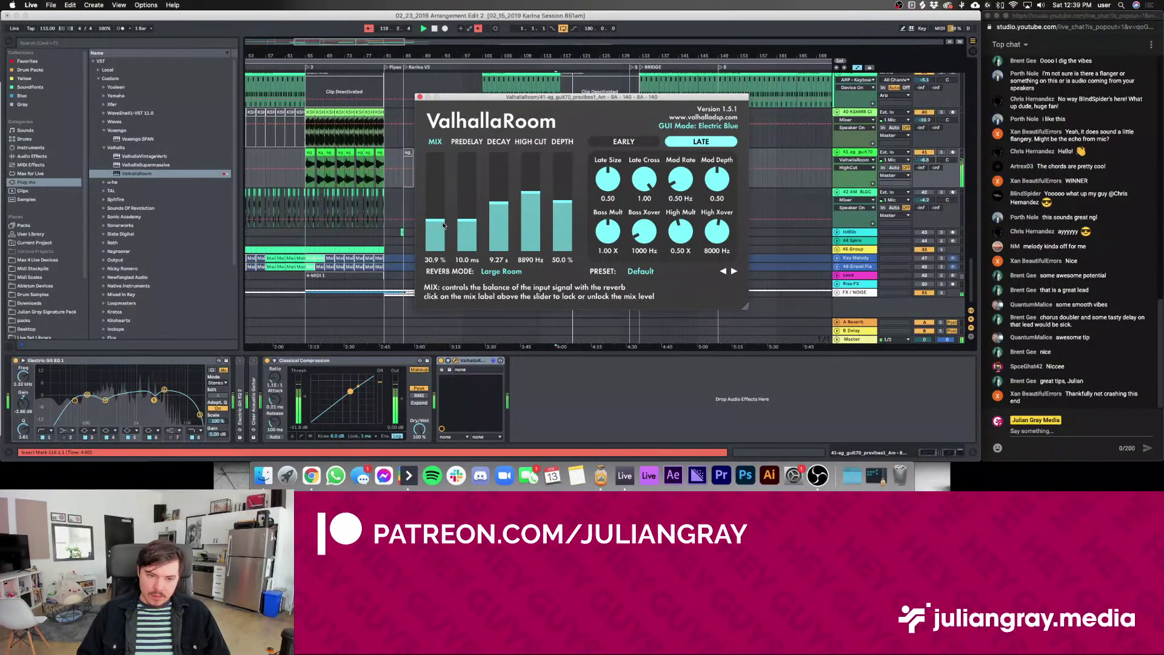
{"action": "left_click_drag", "start_coordinate": [442, 220], "coordinate": [444, 214]}
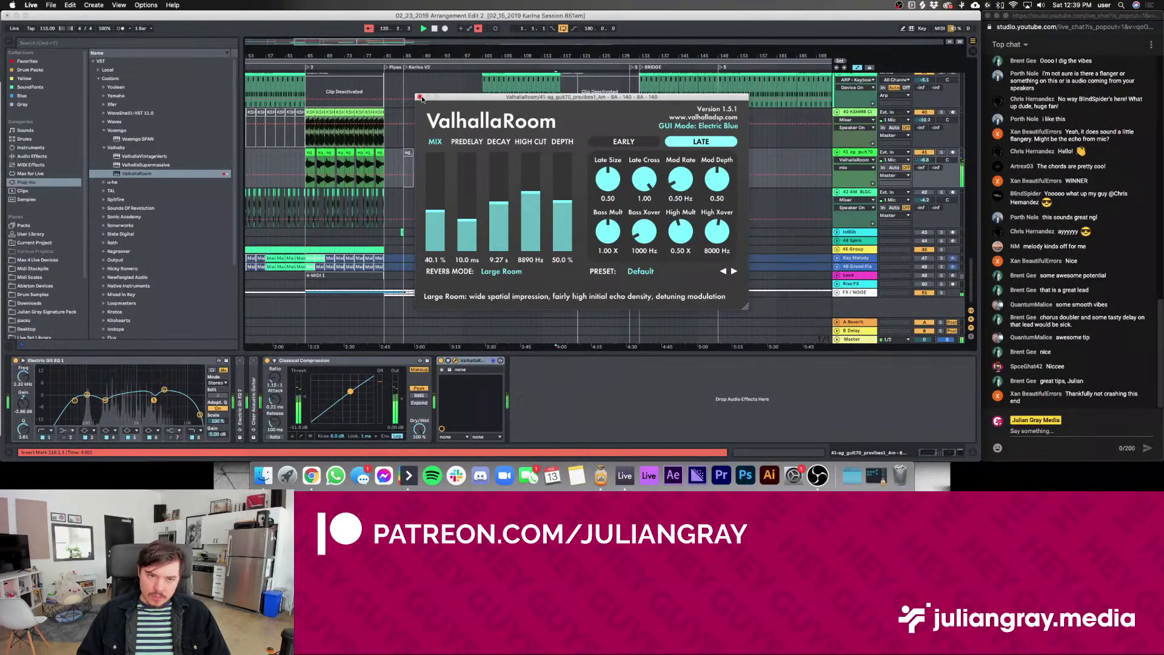
{"action": "left_click", "coordinate": [419, 99]}
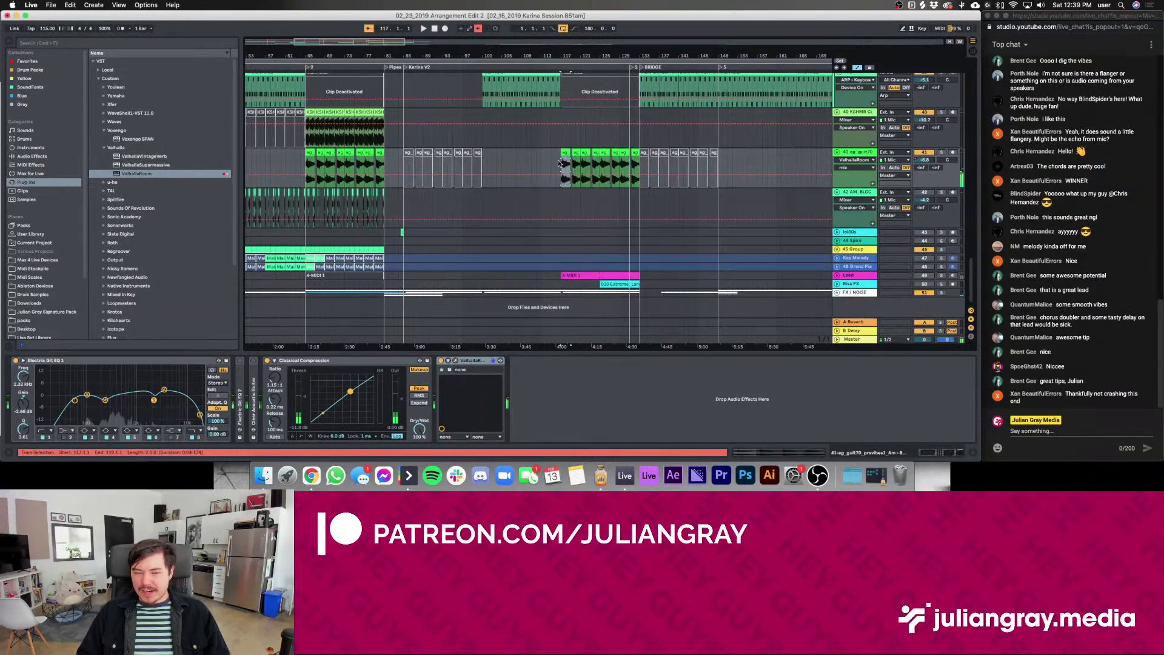
Audition the guitar track soloed from the start of its clips and raise its ValhallaRoom mix to 47.0%
{"action": "left_click", "coordinate": [455, 361]}
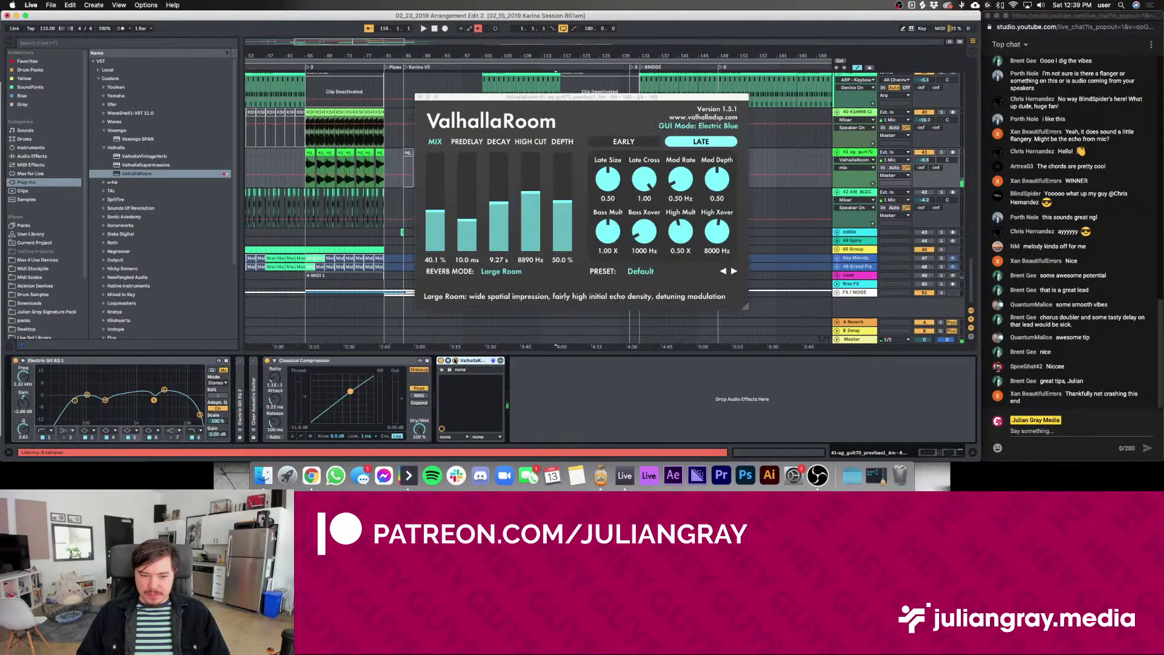
{"action": "left_click", "coordinate": [419, 97]}
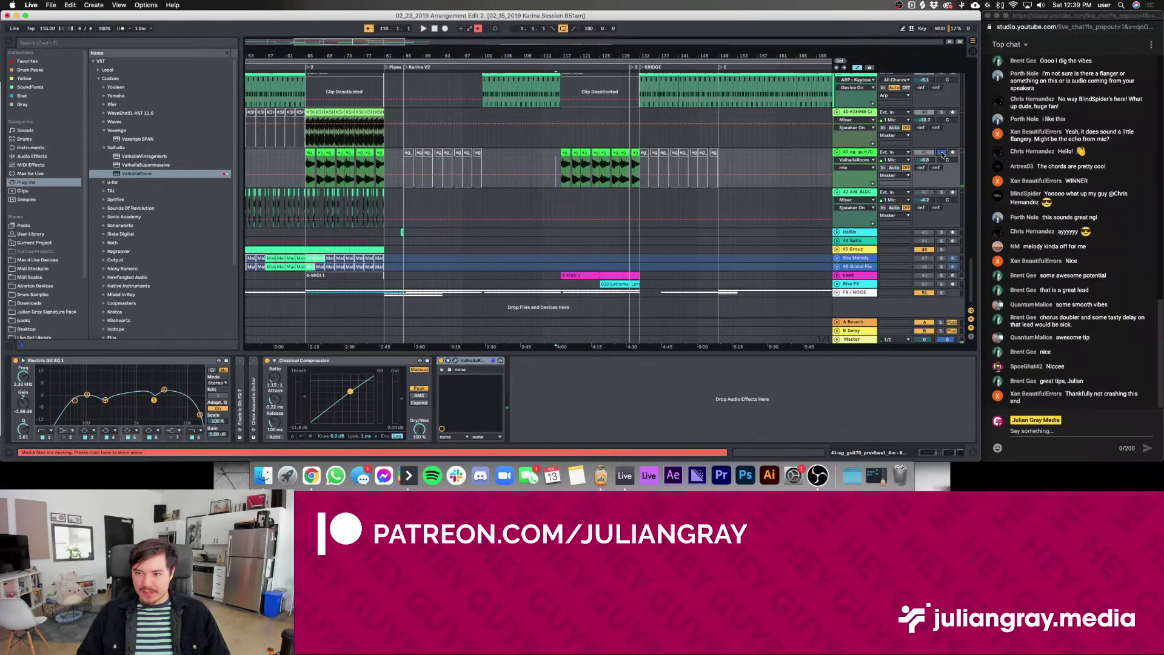
{"action": "key", "text": "space"}
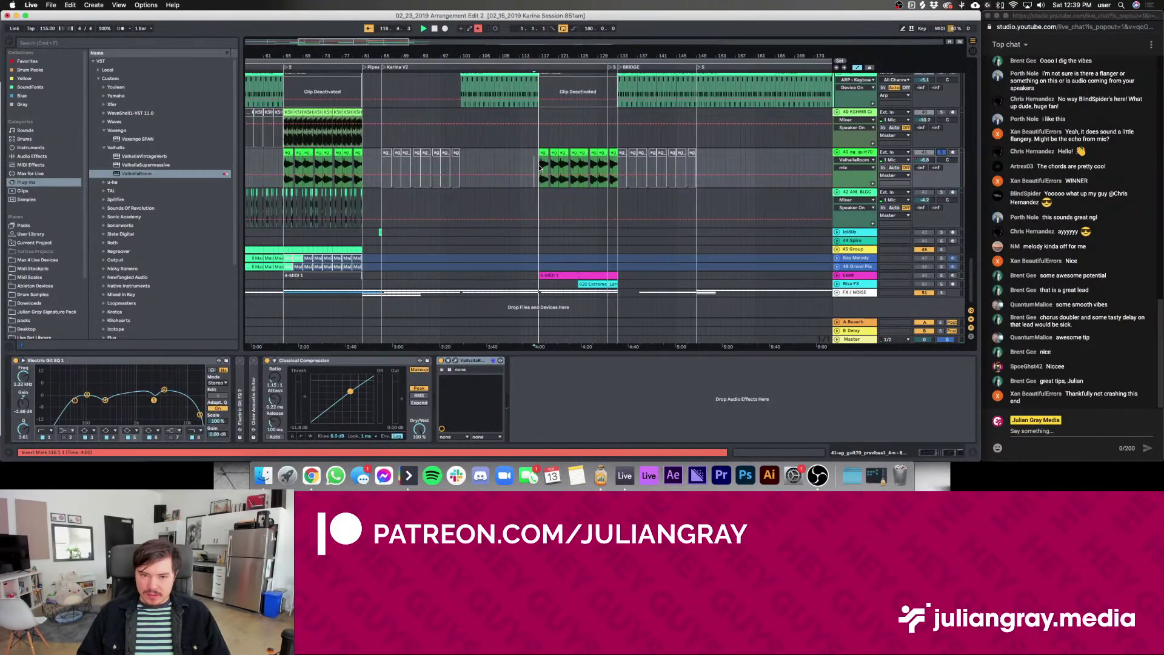
{"action": "left_click", "coordinate": [447, 365]}
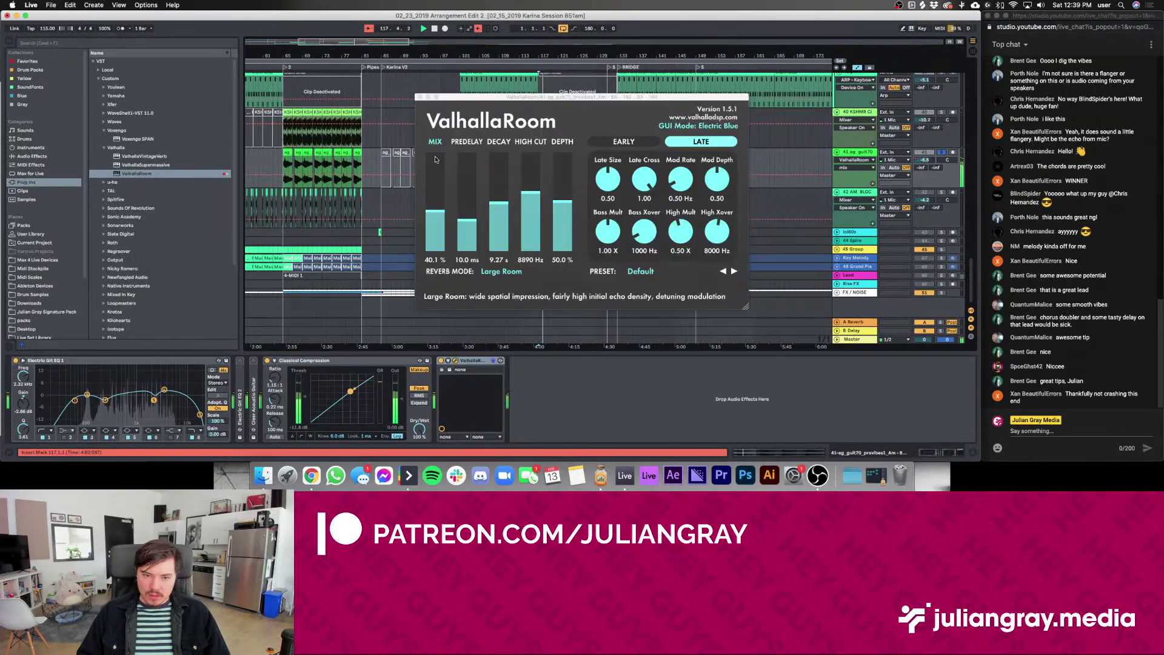
{"action": "left_click_drag", "start_coordinate": [429, 206], "coordinate": [441, 204]}
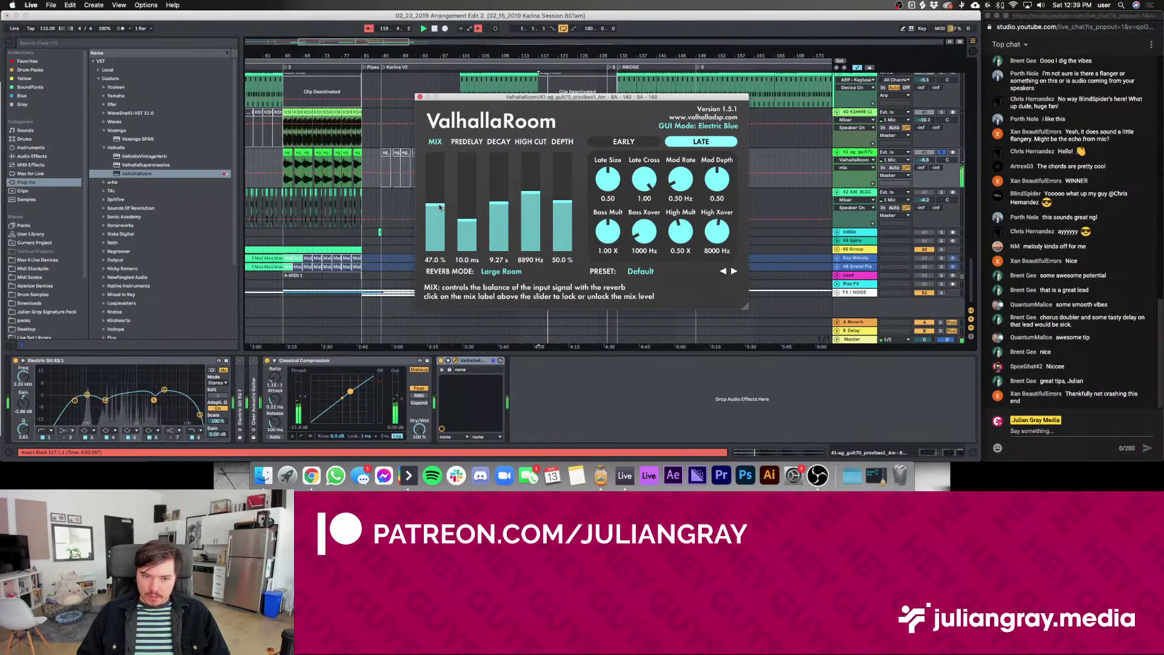
{"action": "left_click", "coordinate": [419, 98]}
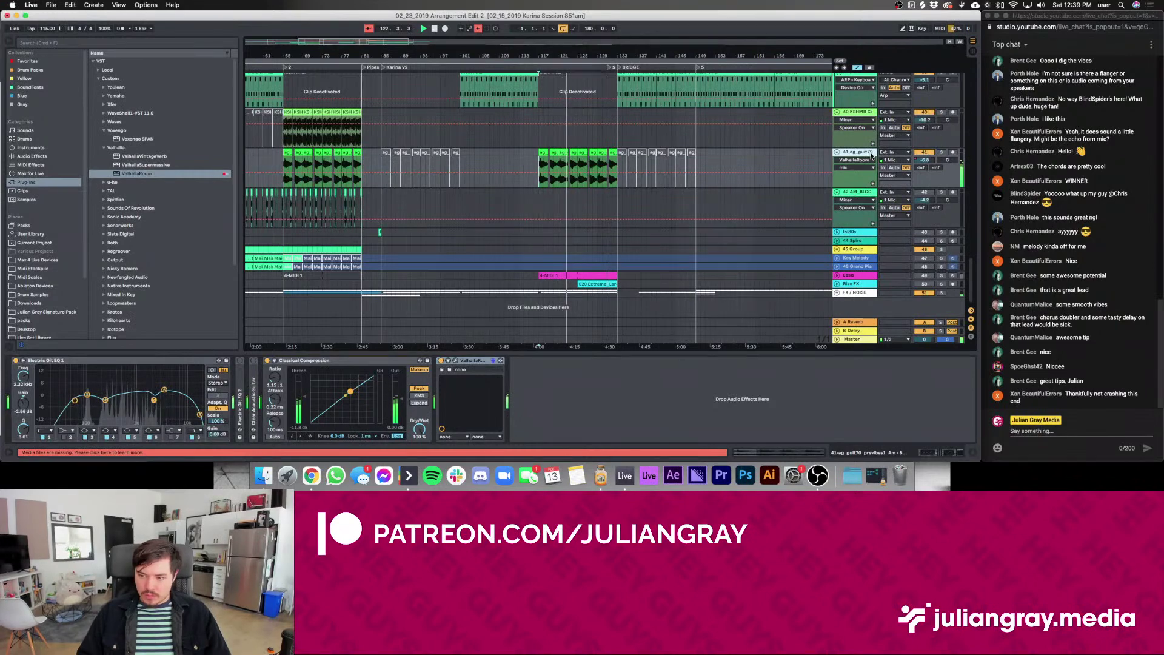
Lower the high-cut frequency in the guitar track's Electric Git EQ and switch off its upper bell bands during playback
{"action": "left_click_drag", "start_coordinate": [200, 414], "coordinate": [178, 414]}
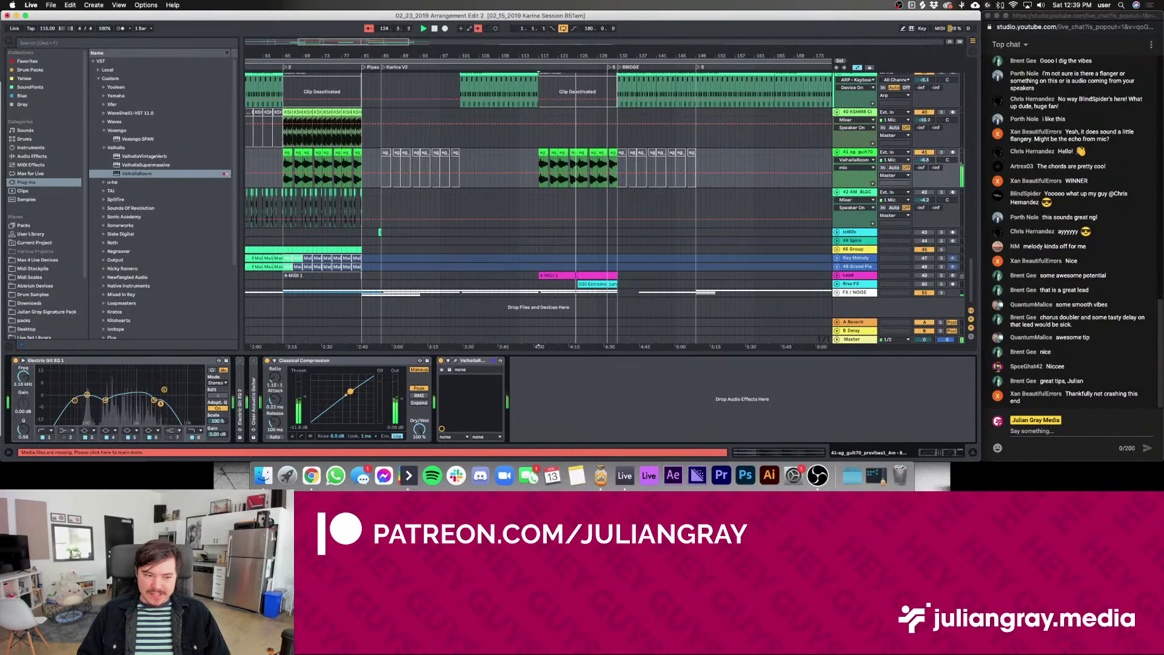
{"action": "left_click", "coordinate": [536, 162]}
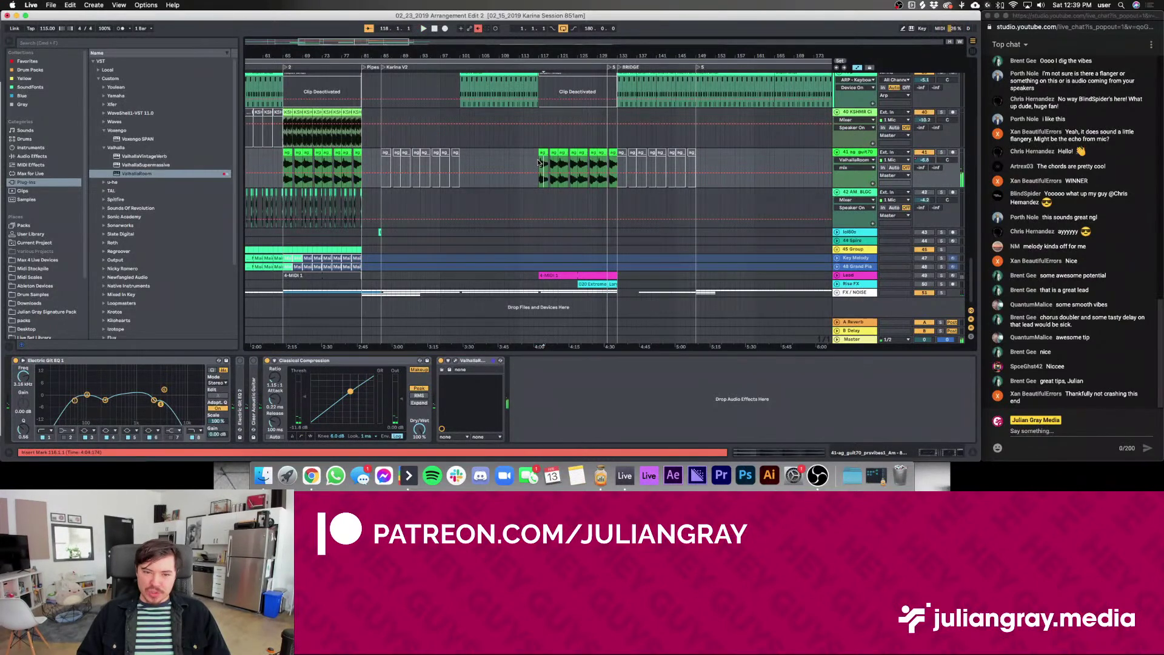
{"action": "key", "text": "space"}
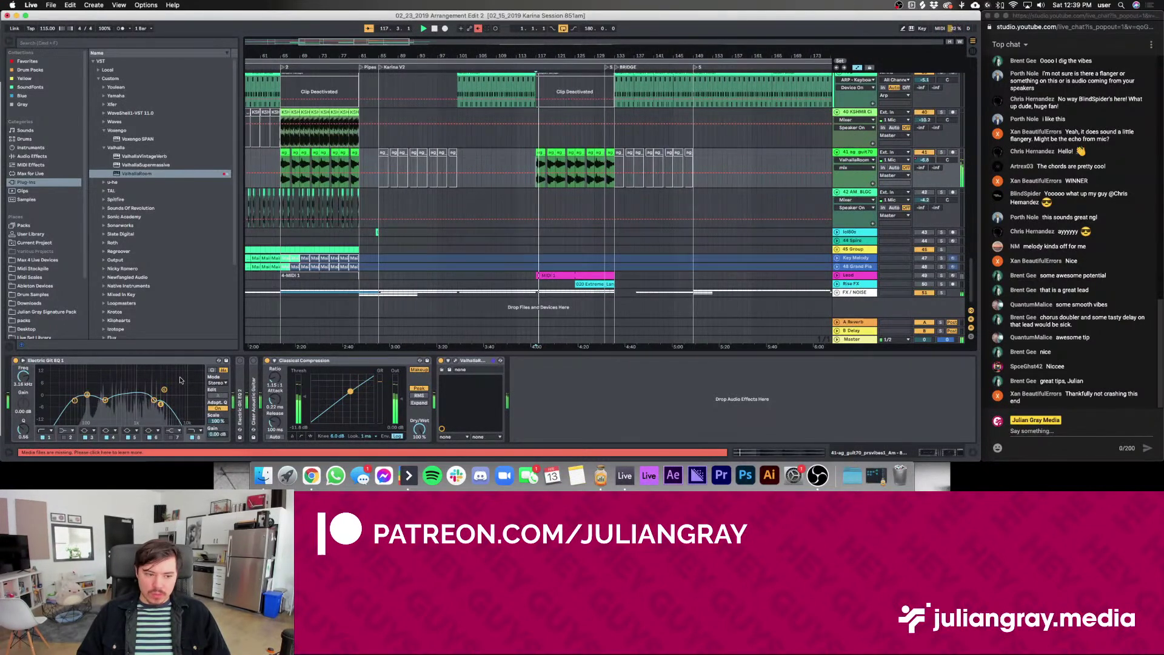
{"action": "left_click_drag", "start_coordinate": [164, 405], "coordinate": [140, 404]}
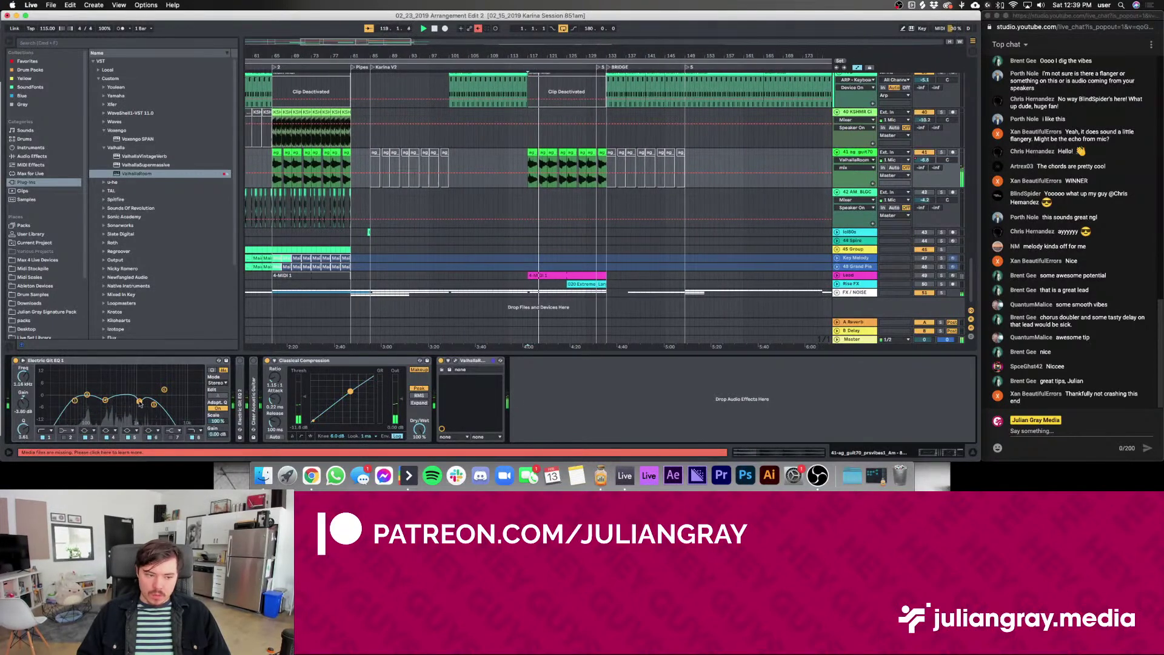
{"action": "left_click", "coordinate": [127, 438]}
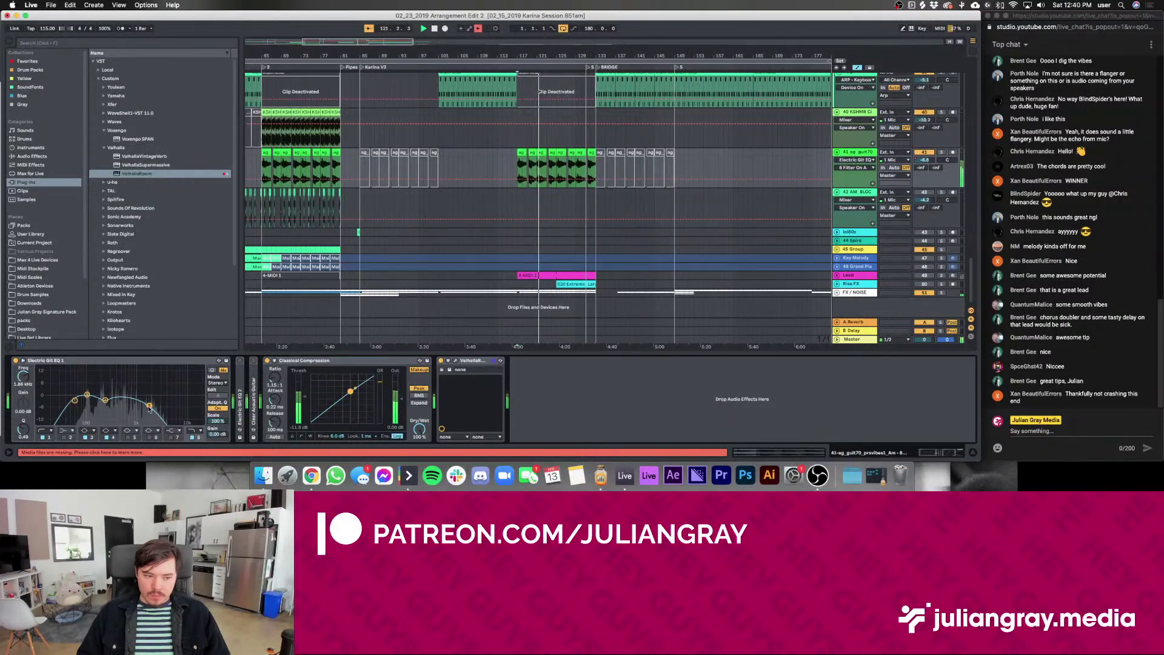
{"action": "left_click_drag", "start_coordinate": [155, 403], "coordinate": [156, 403]}
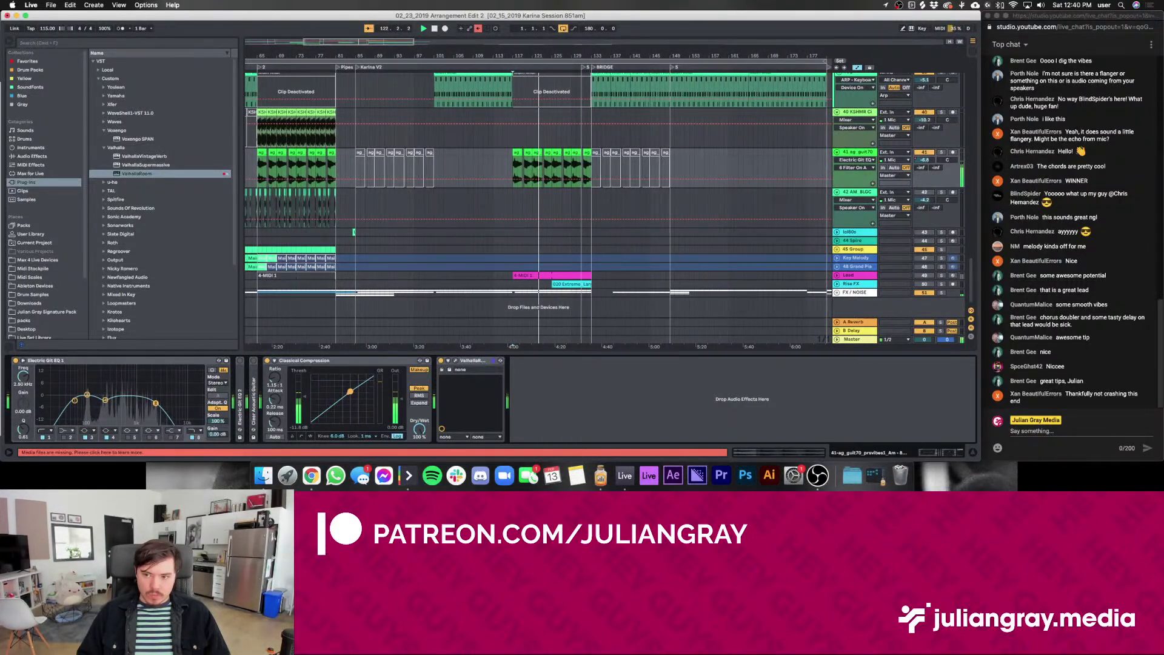
Pan the ag_guit70 guitar track slightly to the right while the song plays
{"action": "left_click_drag", "start_coordinate": [947, 160], "coordinate": [947, 158]}
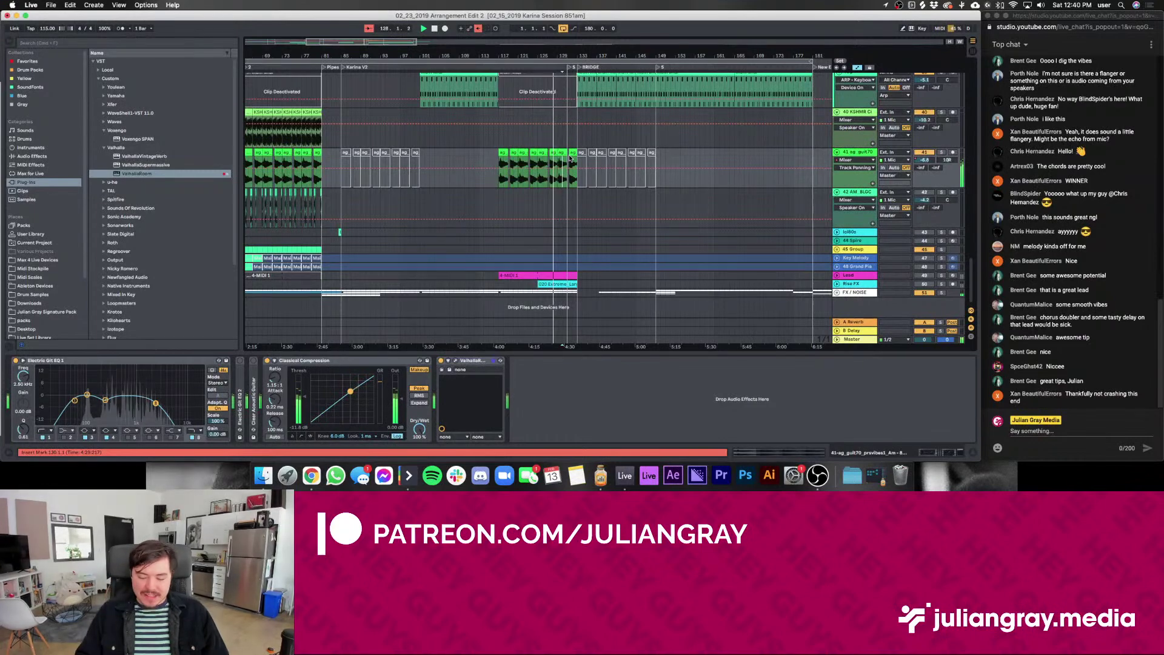
{"action": "scroll", "coordinate": [577, 162], "scroll_direction": "up", "scroll_amount": 10}
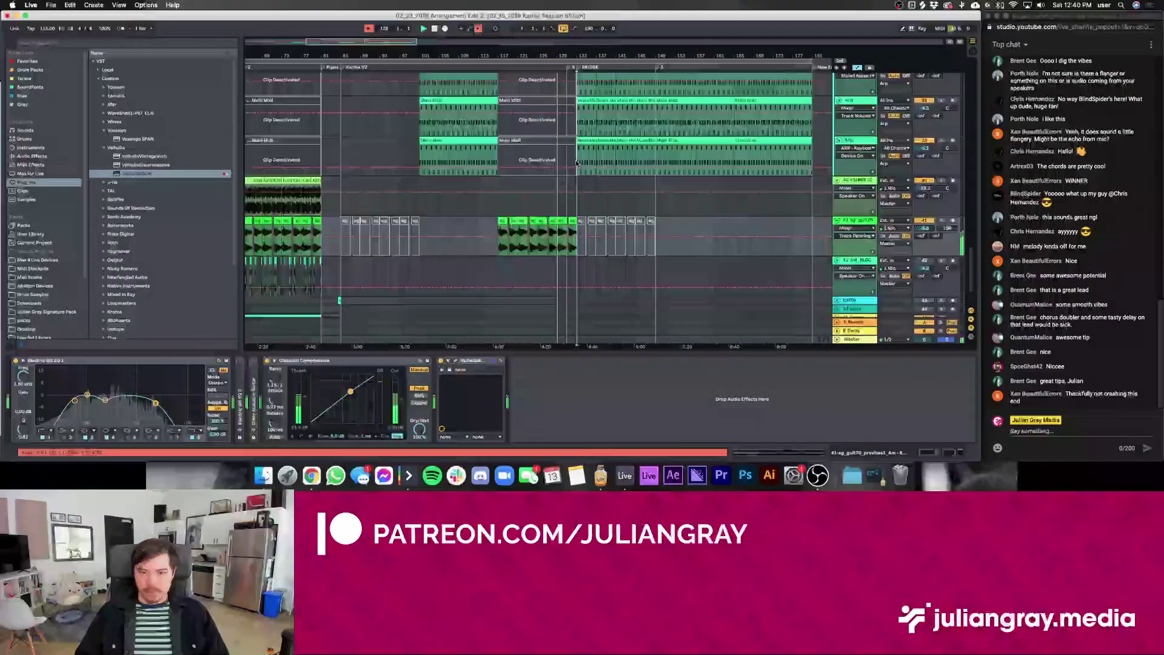
{"action": "scroll", "coordinate": [576, 163], "scroll_direction": "down", "scroll_amount": 8}
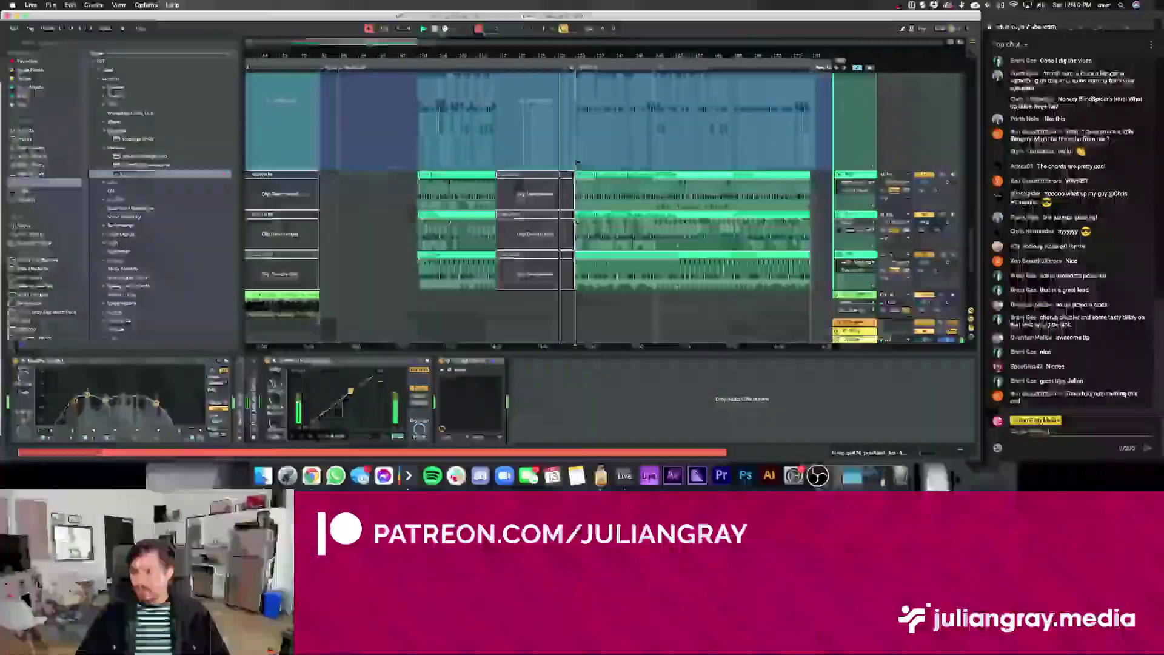
{"action": "scroll", "coordinate": [577, 163], "scroll_direction": "down", "scroll_amount": 5}
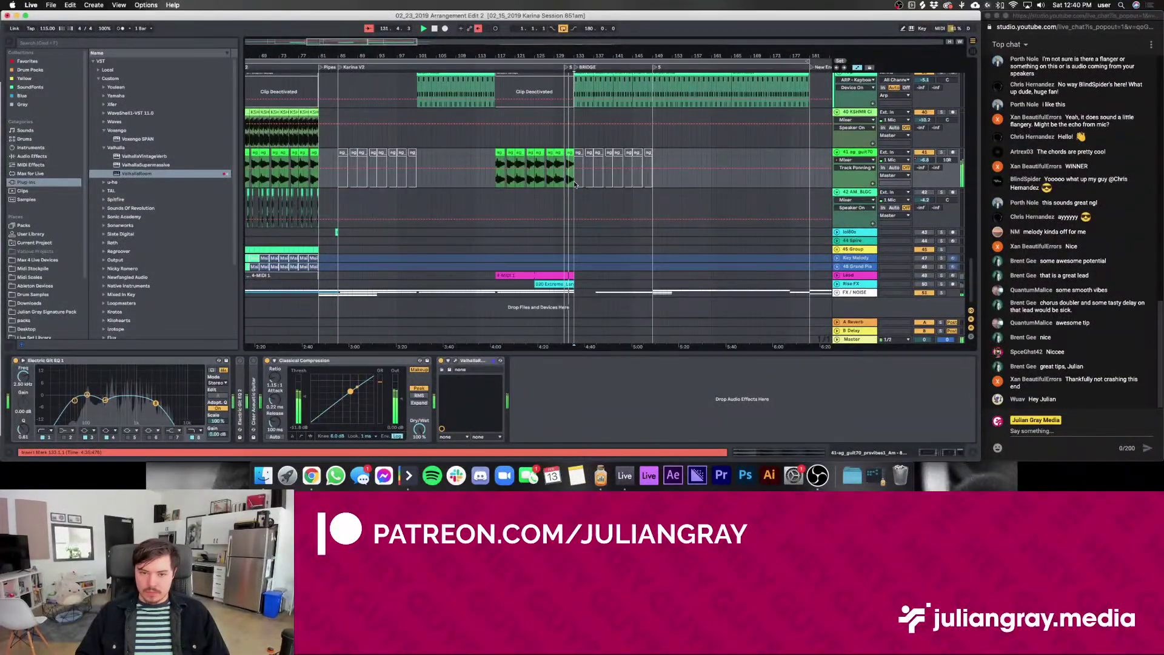
Examine the Bass and Pad tracks and their device chains while the bridge plays
{"action": "scroll", "coordinate": [574, 181], "scroll_direction": "up", "scroll_amount": 10}
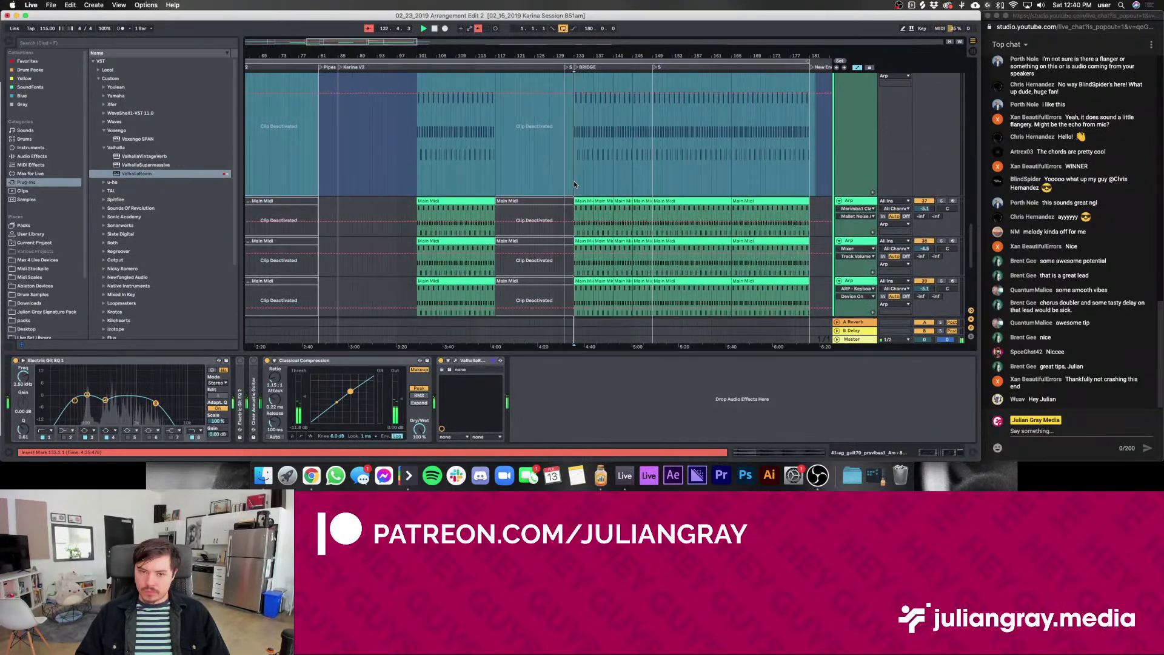
{"action": "scroll", "coordinate": [575, 185], "scroll_direction": "up", "scroll_amount": 10}
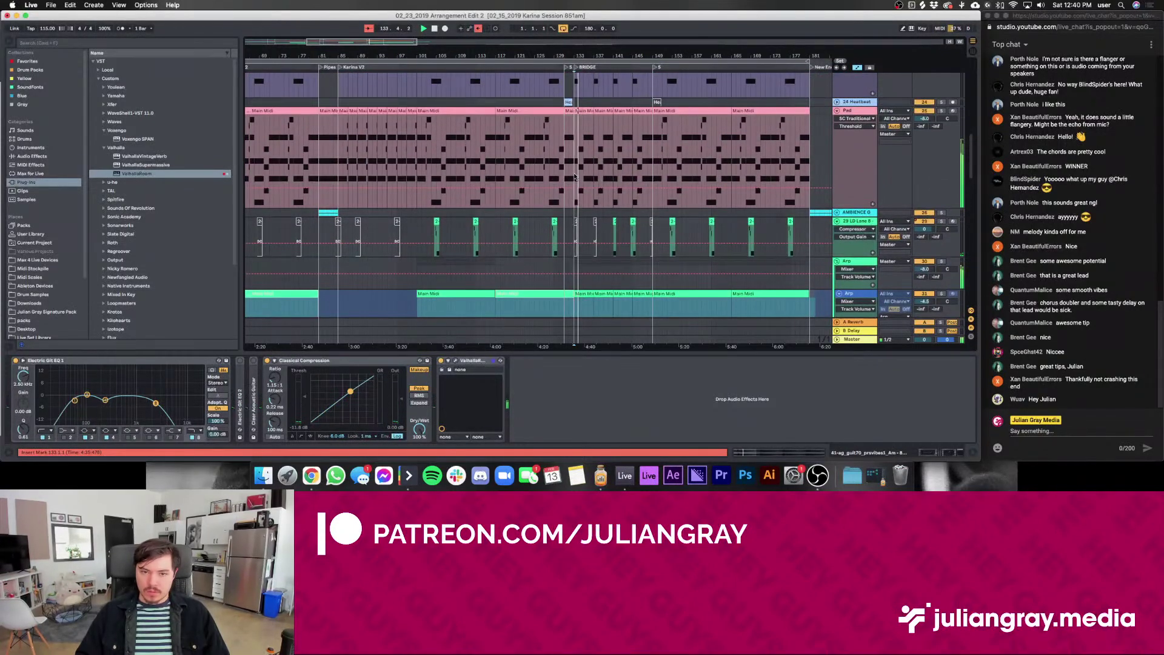
{"action": "key", "text": "Up"}
{"action": "key", "text": "Up"}
{"action": "key", "text": "Up"}
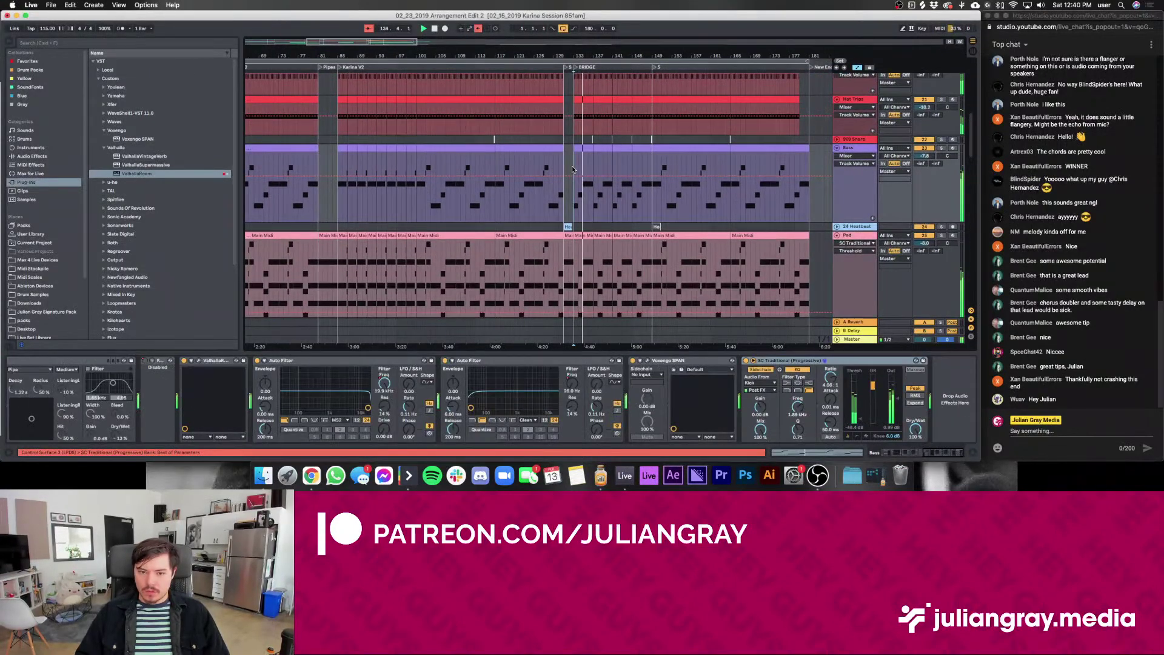
{"action": "scroll", "coordinate": [573, 169], "scroll_direction": "down", "scroll_amount": 5}
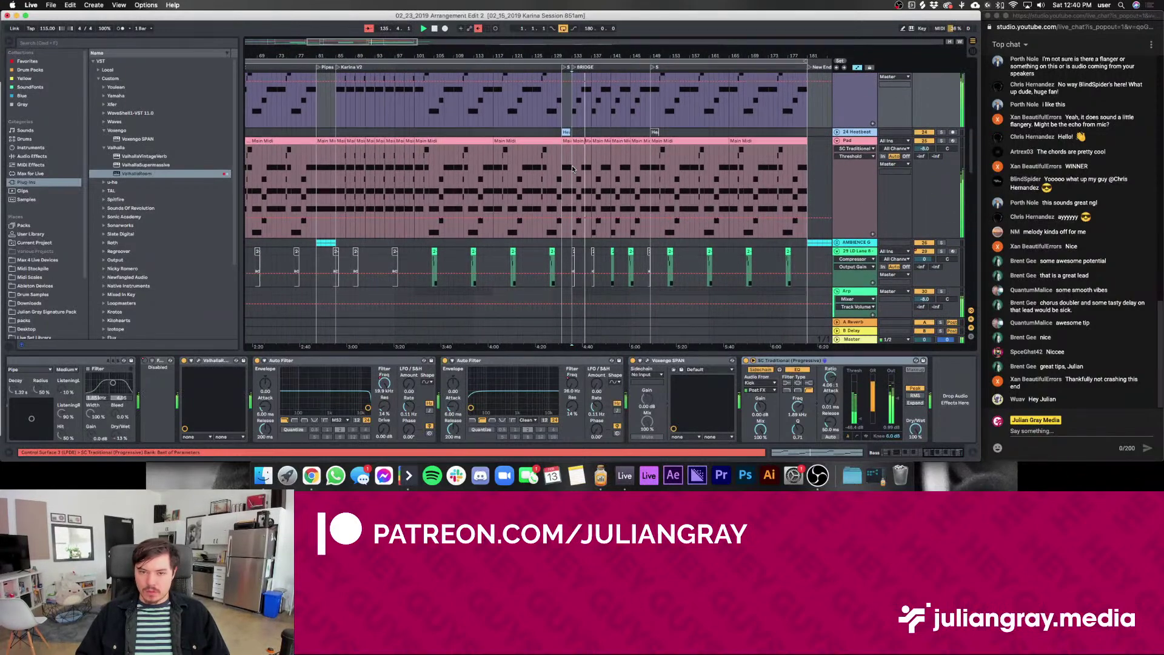
{"action": "key", "text": "Up"}
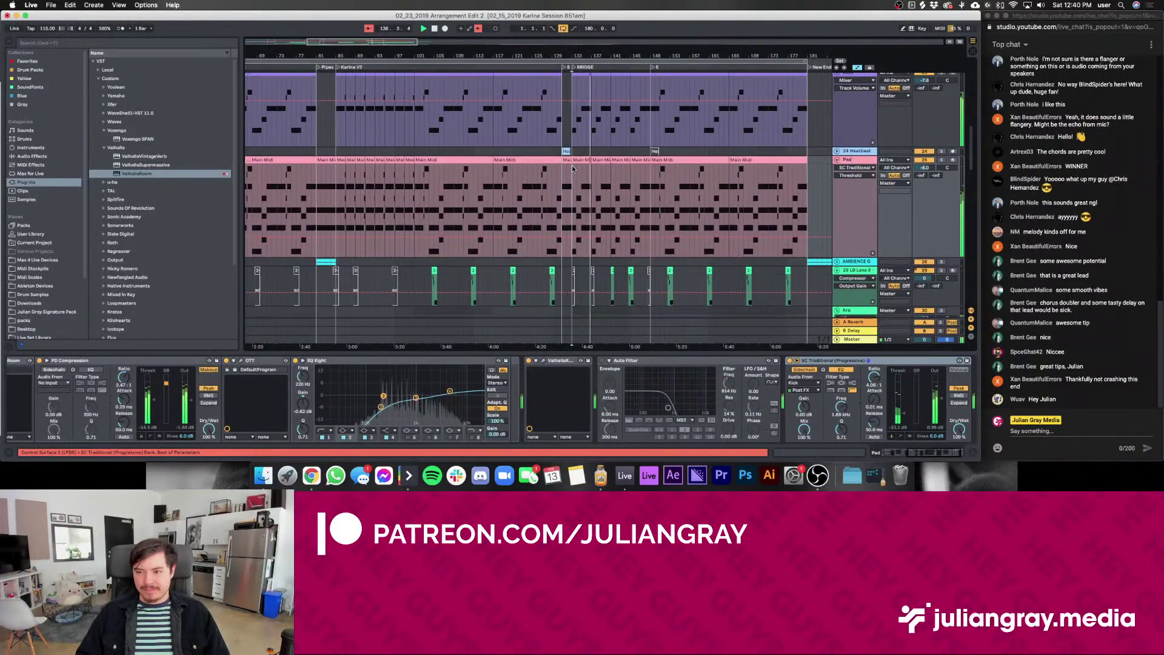
Examine the Arp and Pad tracks around the bridge and inspect the chord notes in the Pad's bridge clip
{"action": "scroll", "coordinate": [573, 168], "scroll_direction": "down", "scroll_amount": 6}
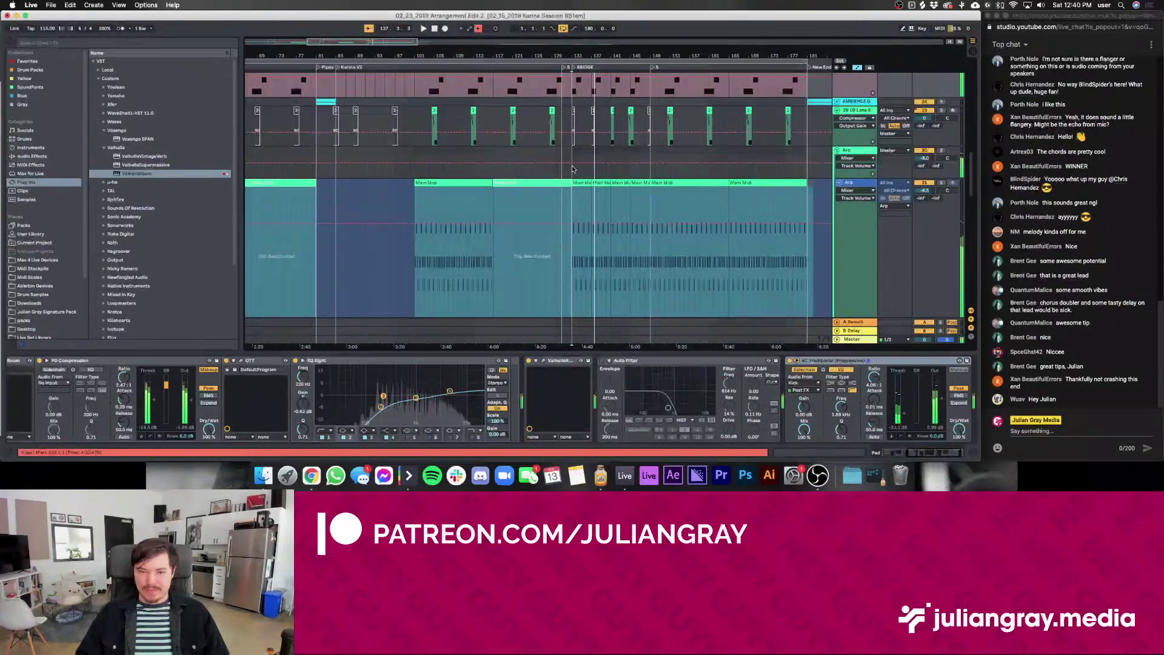
{"action": "scroll", "coordinate": [572, 168], "scroll_direction": "up", "scroll_amount": 4}
{"action": "left_click_drag", "start_coordinate": [592, 103], "coordinate": [610, 101]}
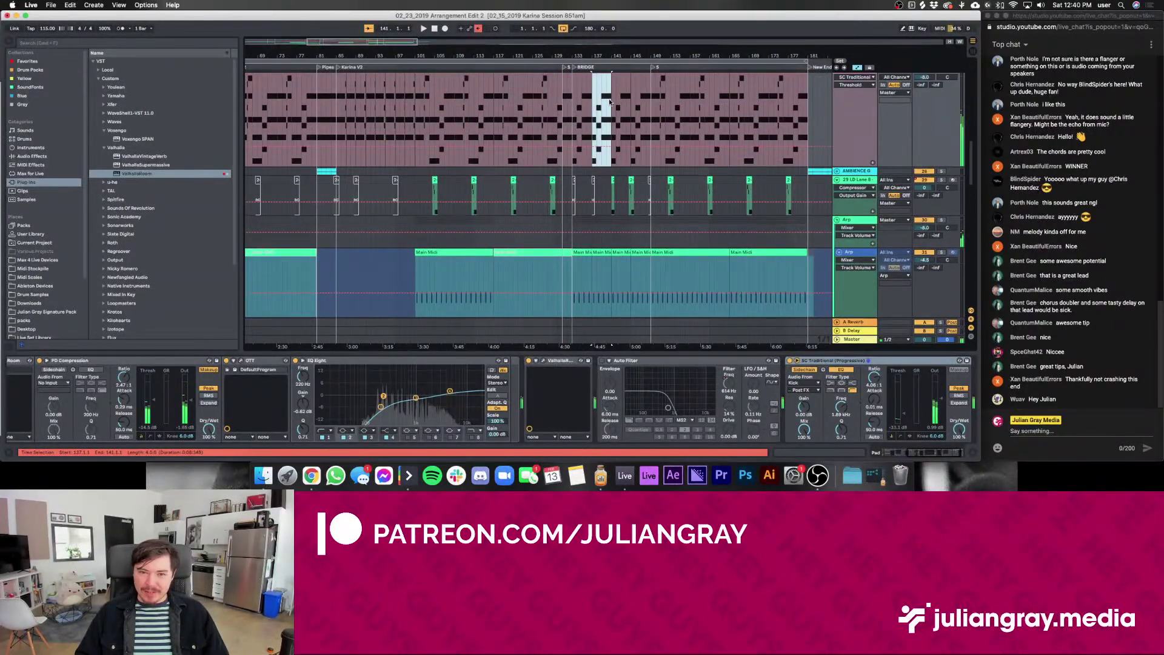
{"action": "scroll", "coordinate": [610, 102], "scroll_direction": "up", "scroll_amount": 2}
{"action": "double_click", "coordinate": [596, 101]}
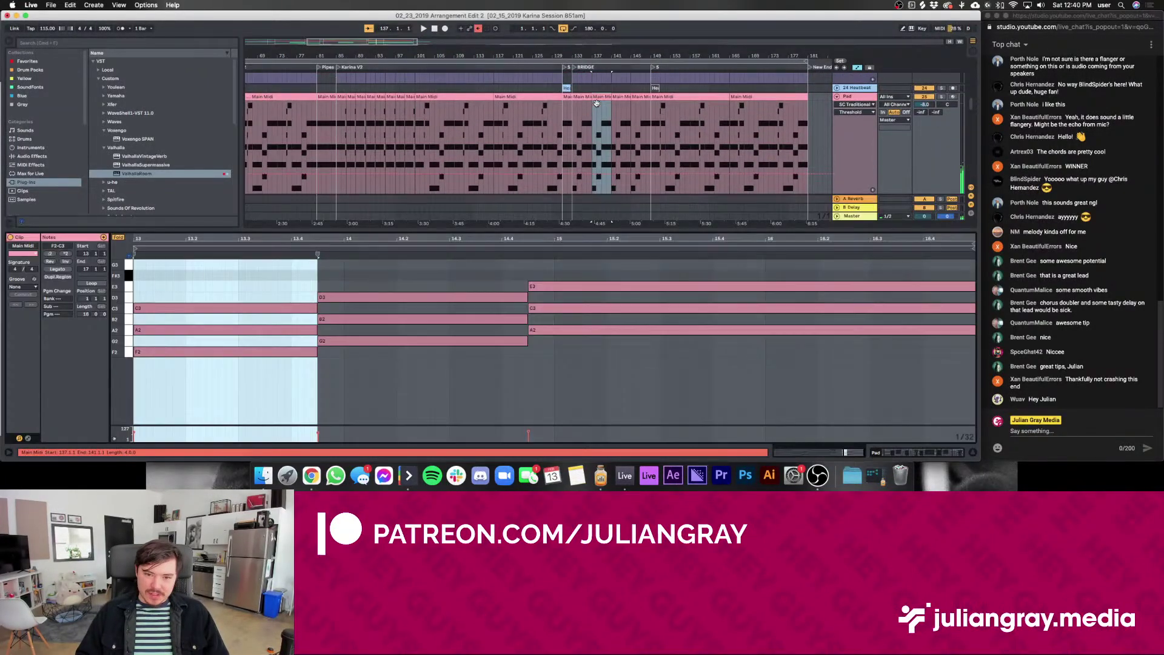
{"action": "scroll", "coordinate": [162, 331], "scroll_direction": "left", "scroll_amount": 5}
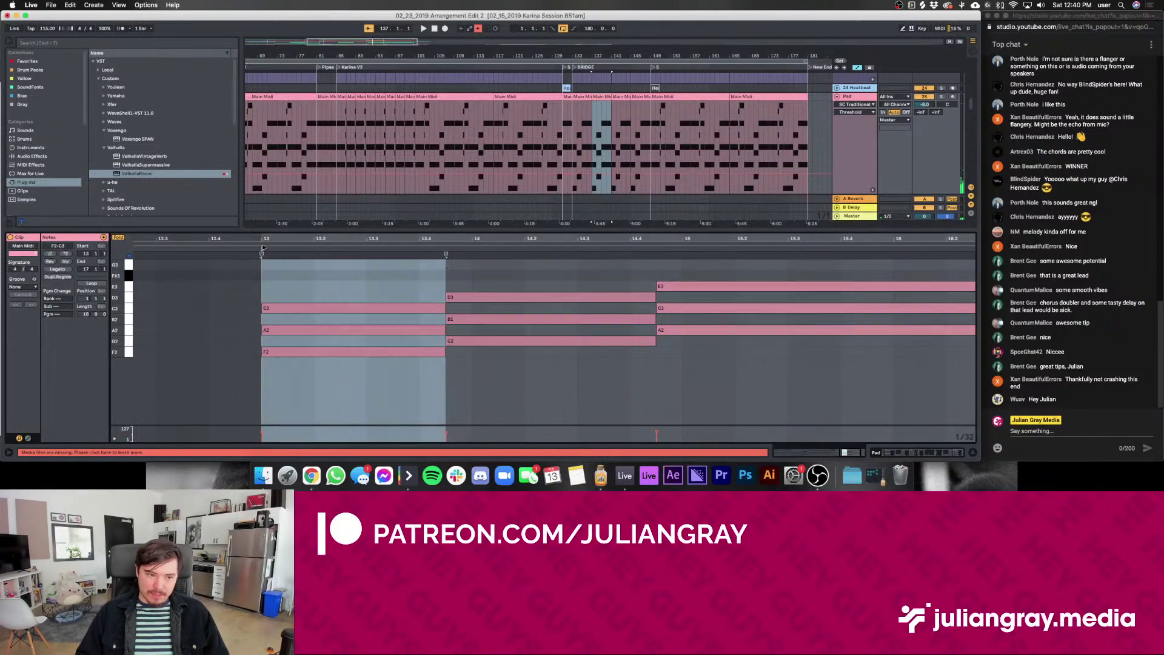
{"action": "left_click", "coordinate": [274, 276]}
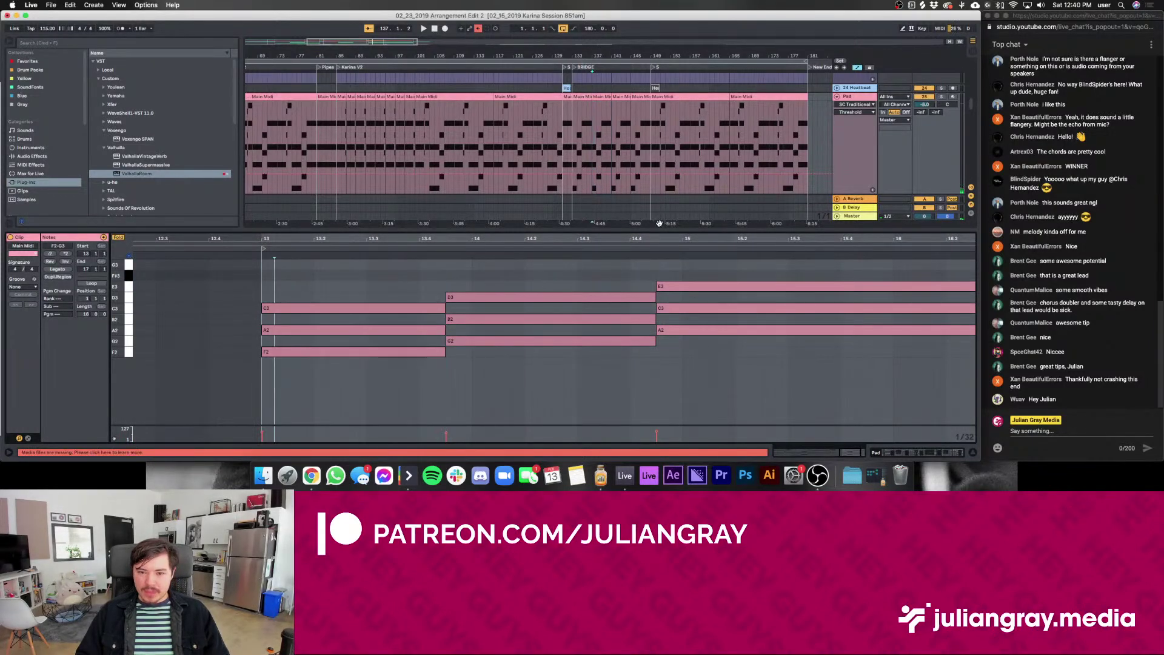
{"action": "left_click_drag", "start_coordinate": [656, 229], "coordinate": [641, 352]}
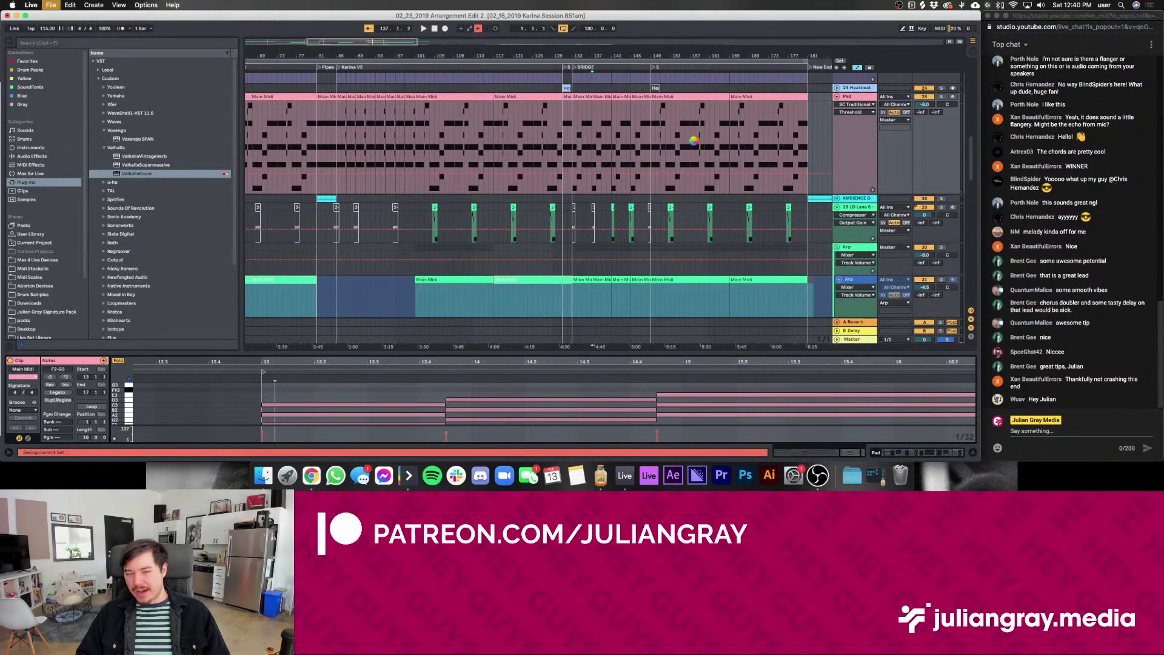
{"action": "scroll", "coordinate": [695, 143], "scroll_direction": "up", "scroll_amount": 5}
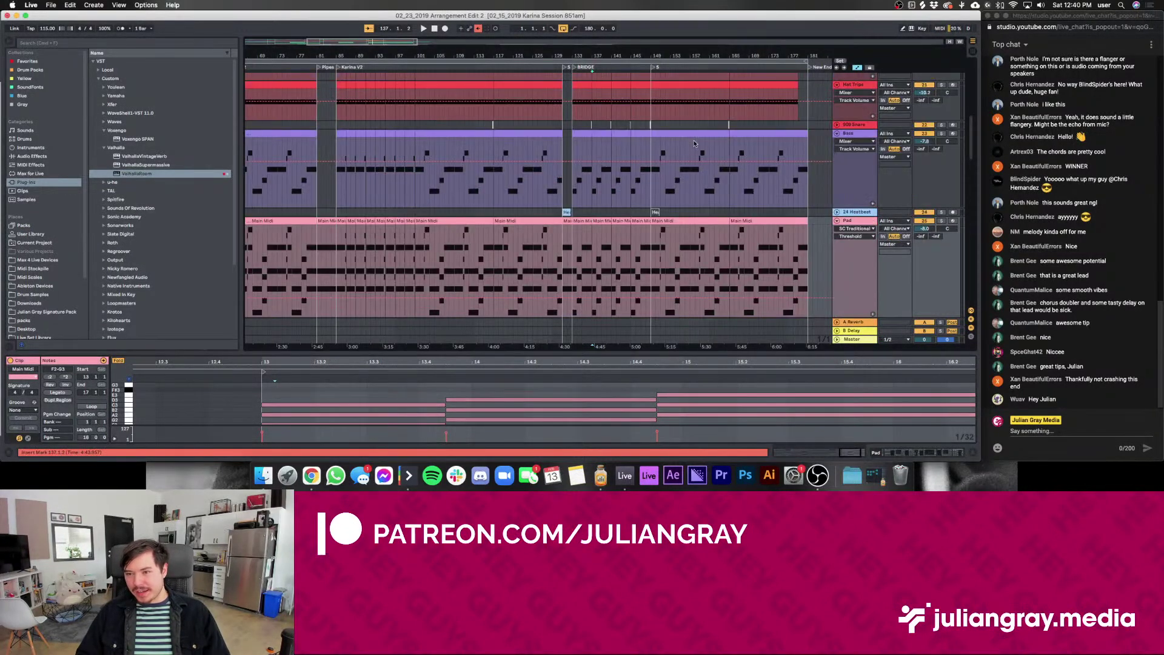
Collect all and save the Karina session, copying in files from elsewhere, other projects and the User Library
{"action": "left_click", "coordinate": [53, 5]}
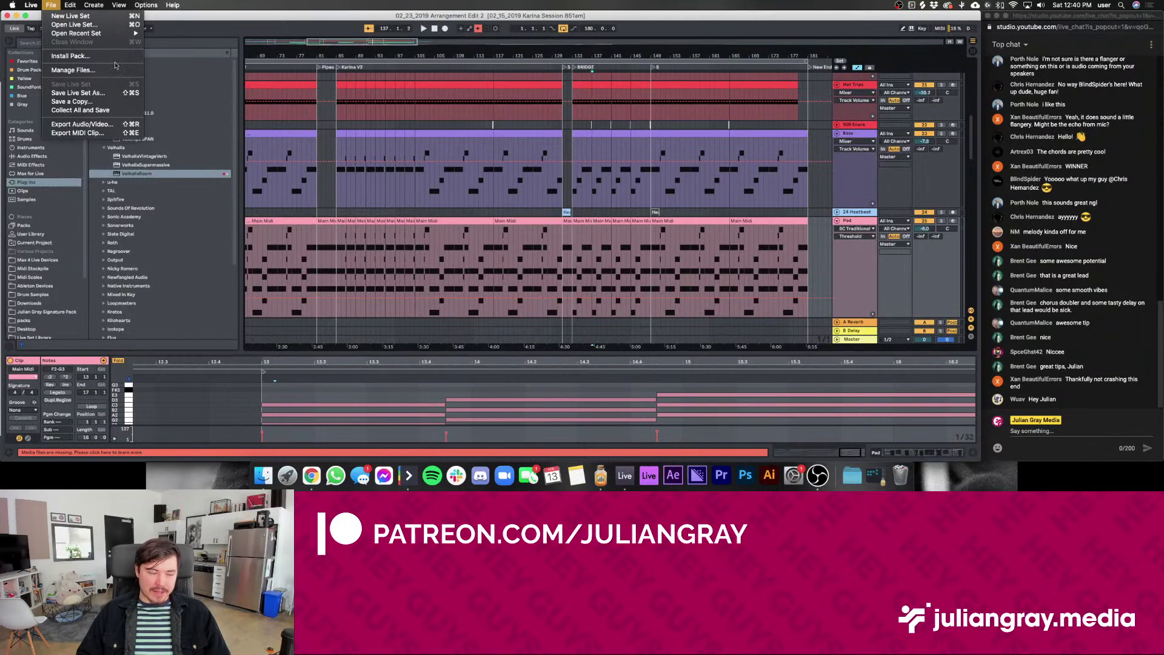
{"action": "left_click", "coordinate": [80, 110]}
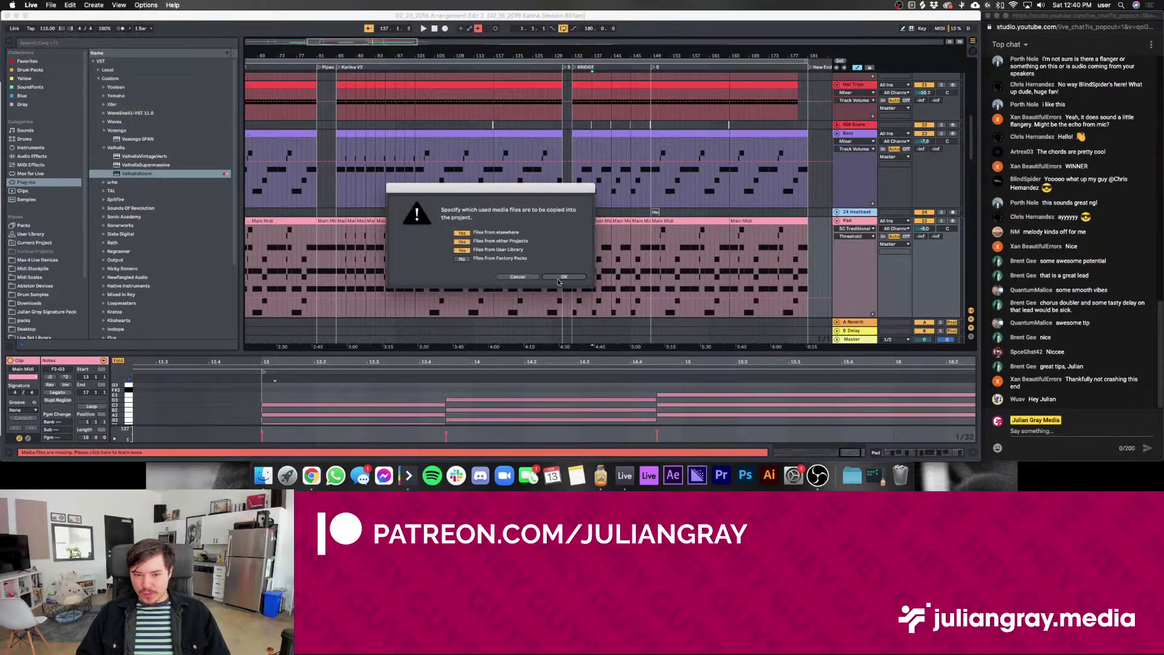
{"action": "left_click", "coordinate": [559, 277]}
Switch to Finder, extract Elden - Singularity.zip in the Fix Your Project February 2021 folder and close the Karina session project window
{"action": "left_click", "coordinate": [852, 476]}
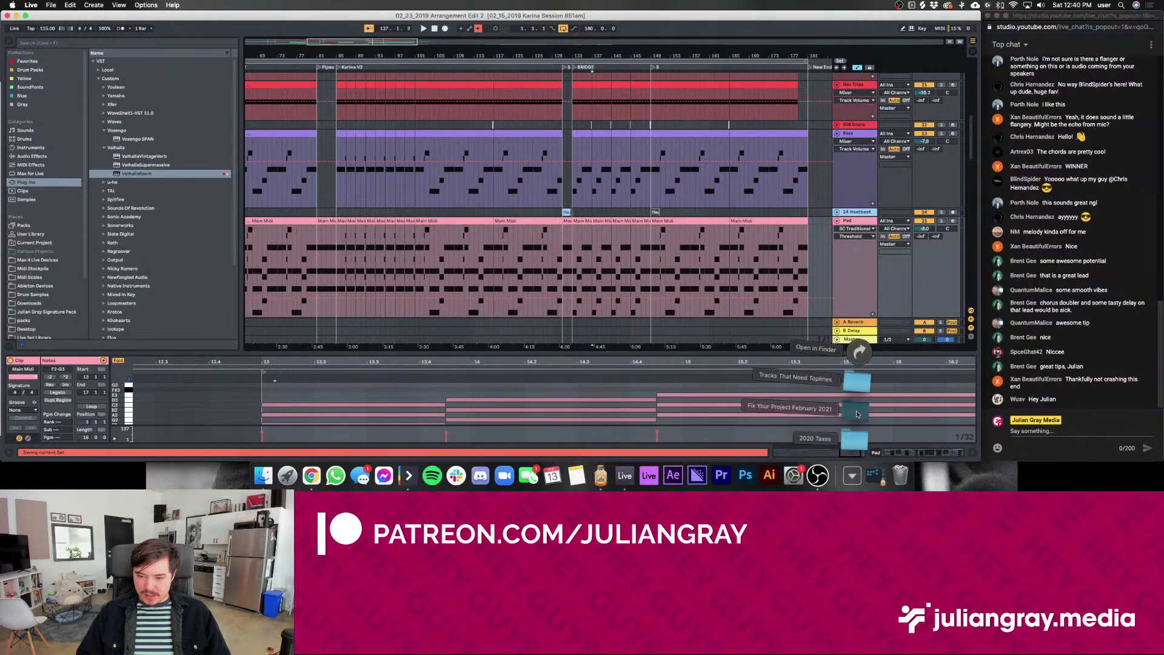
{"action": "left_click", "coordinate": [856, 410]}
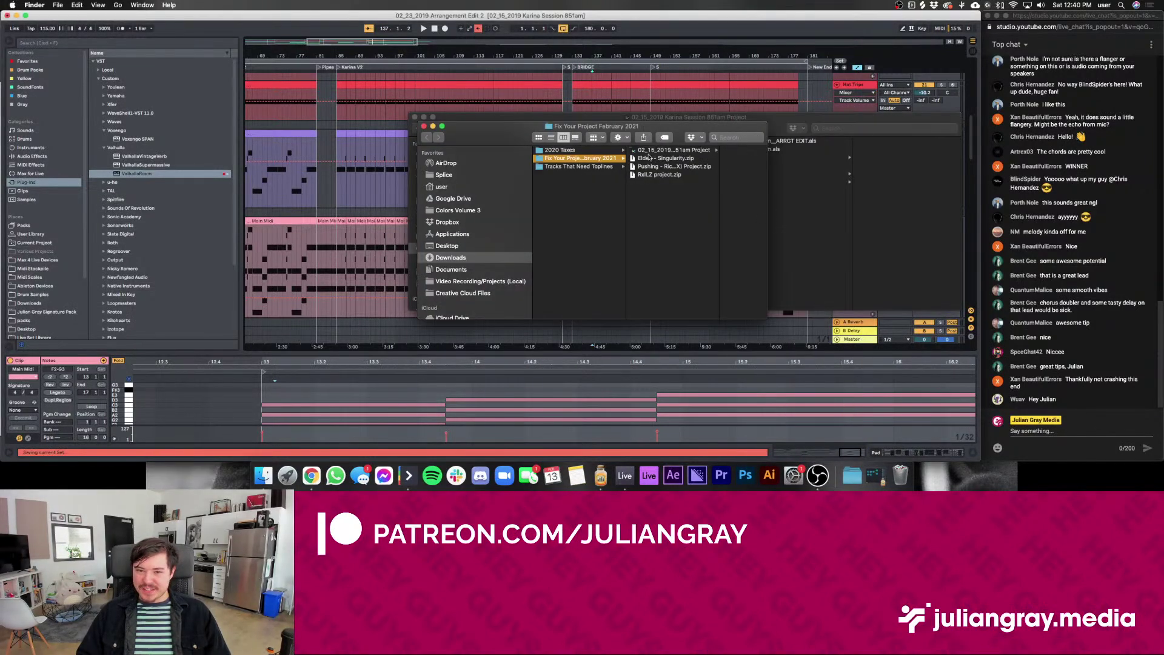
{"action": "left_click", "coordinate": [650, 166]}
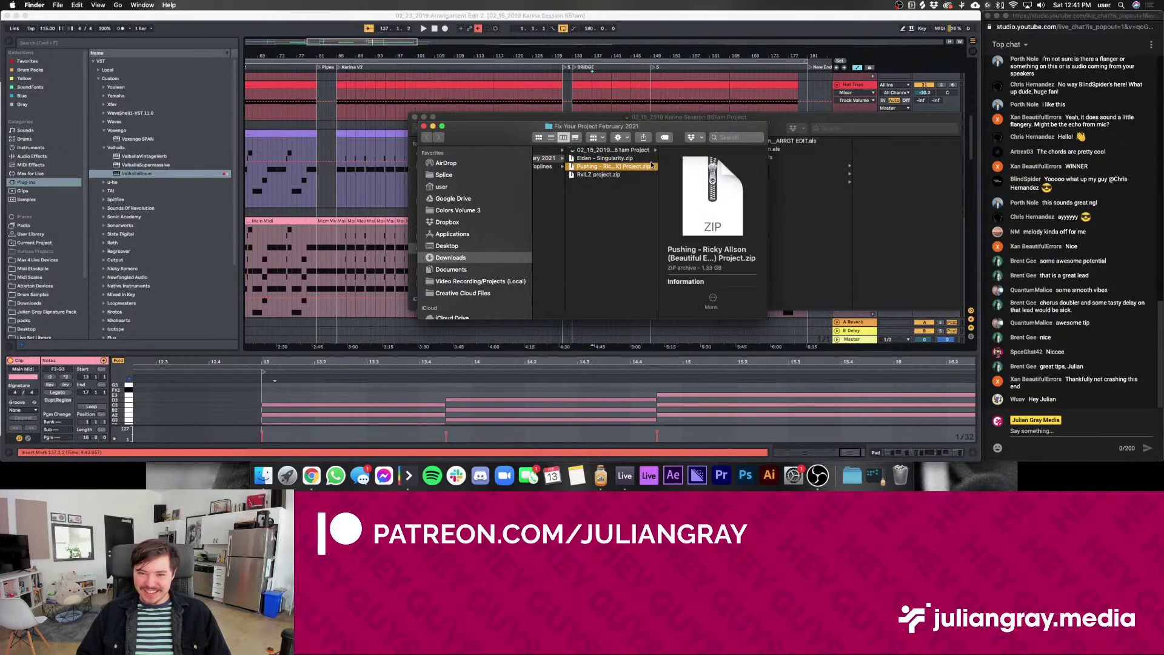
{"action": "left_click", "coordinate": [600, 158]}
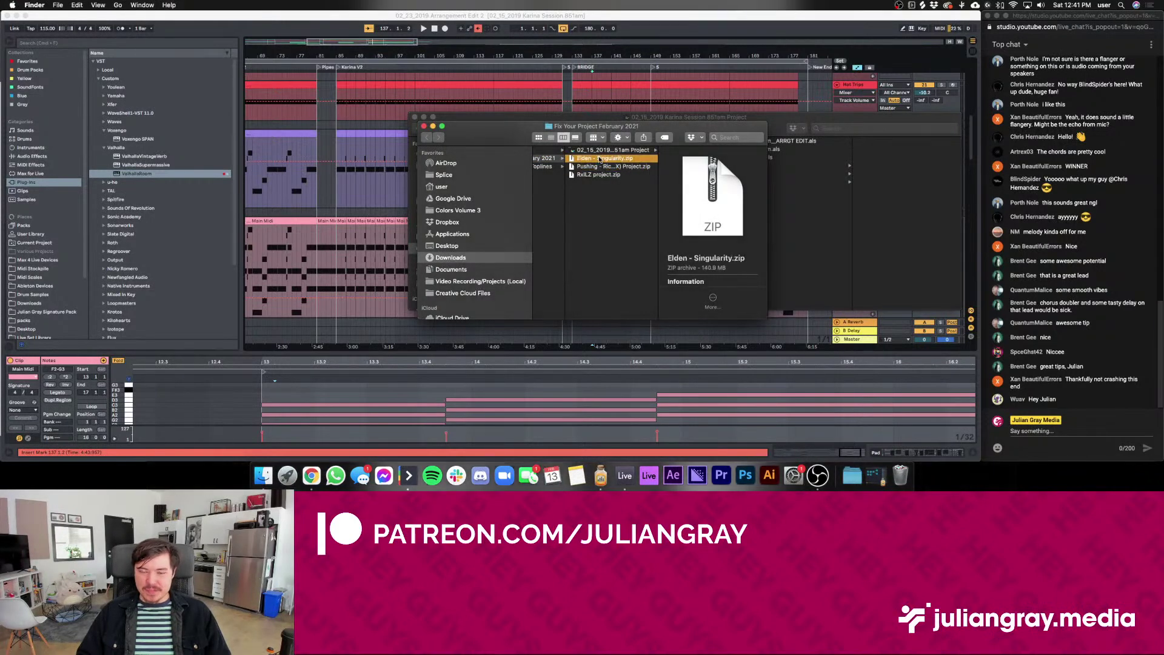
{"action": "double_click", "coordinate": [600, 158]}
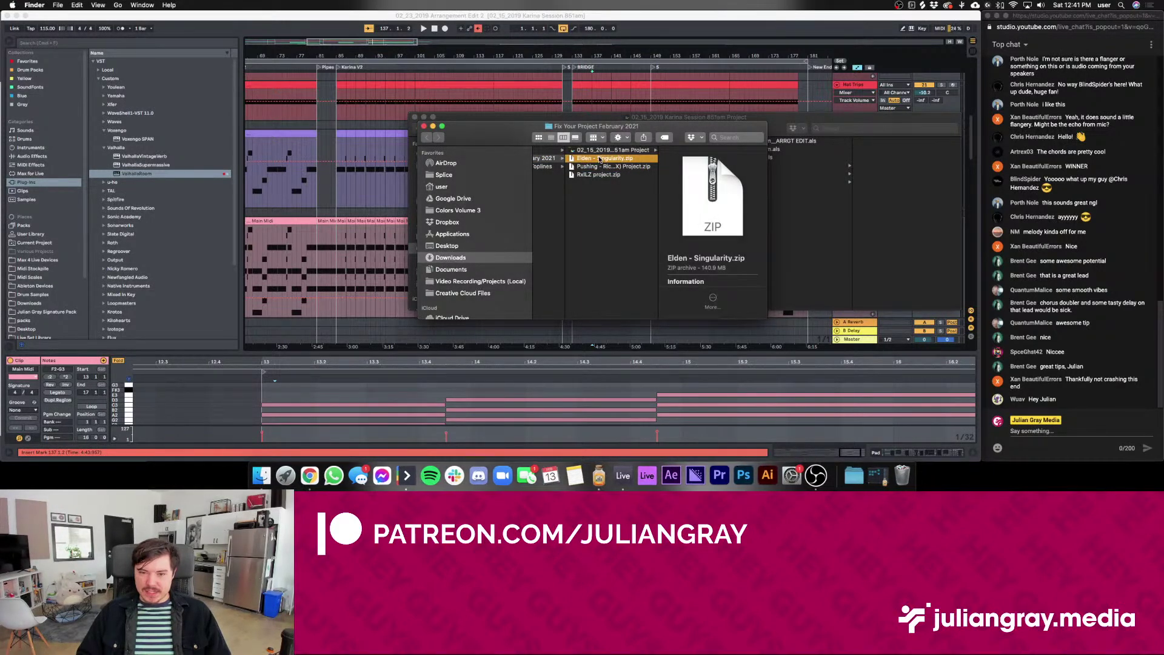
{"action": "left_click", "coordinate": [873, 127]}
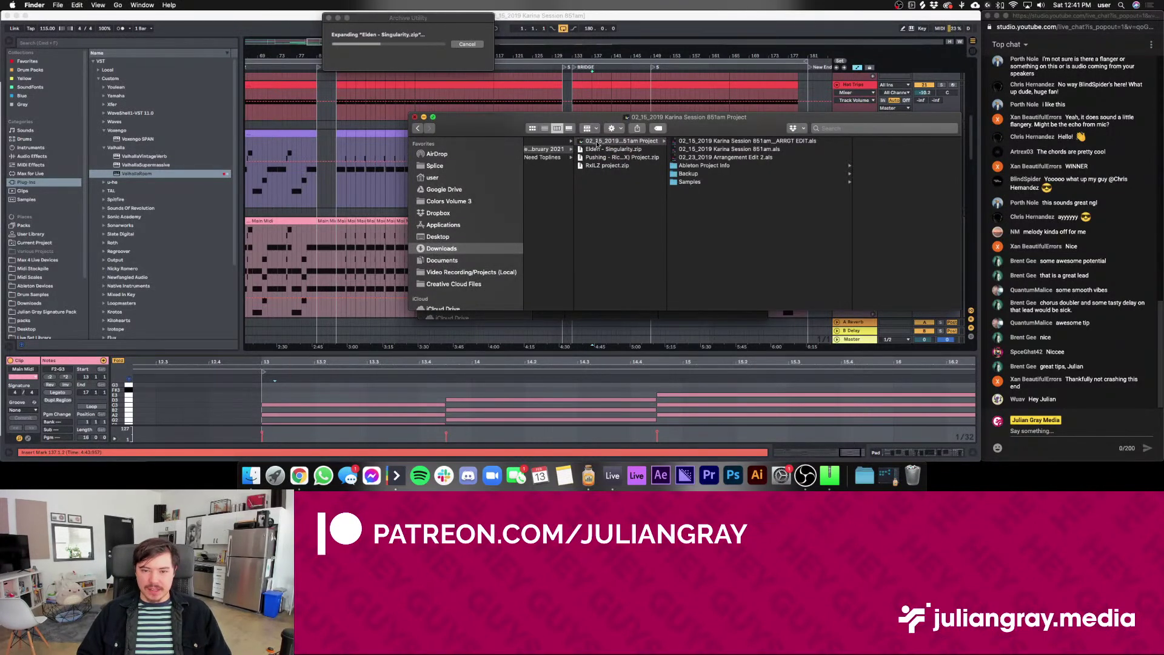
{"action": "key", "text": "super+w"}
{"action": "left_click_drag", "start_coordinate": [598, 121], "coordinate": [598, 111]}
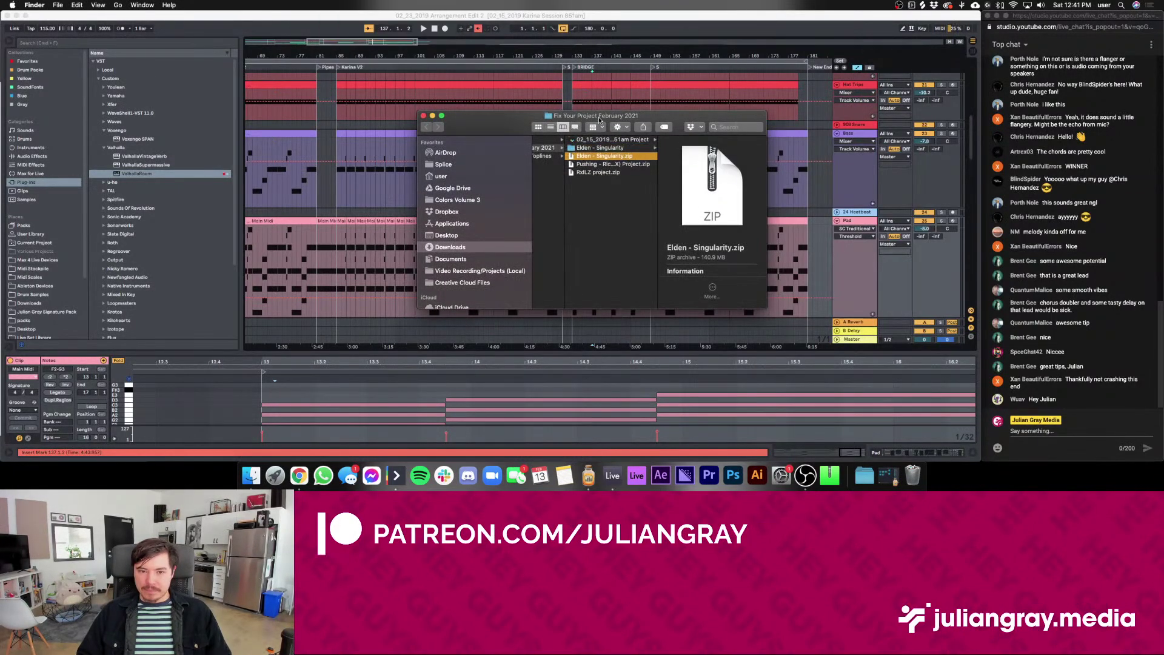
Open Elden - Singularity.als from the extracted project folder in Live and dismiss the missing plug-ins notice
{"action": "left_click", "coordinate": [613, 149]}
{"action": "left_click", "coordinate": [713, 140]}
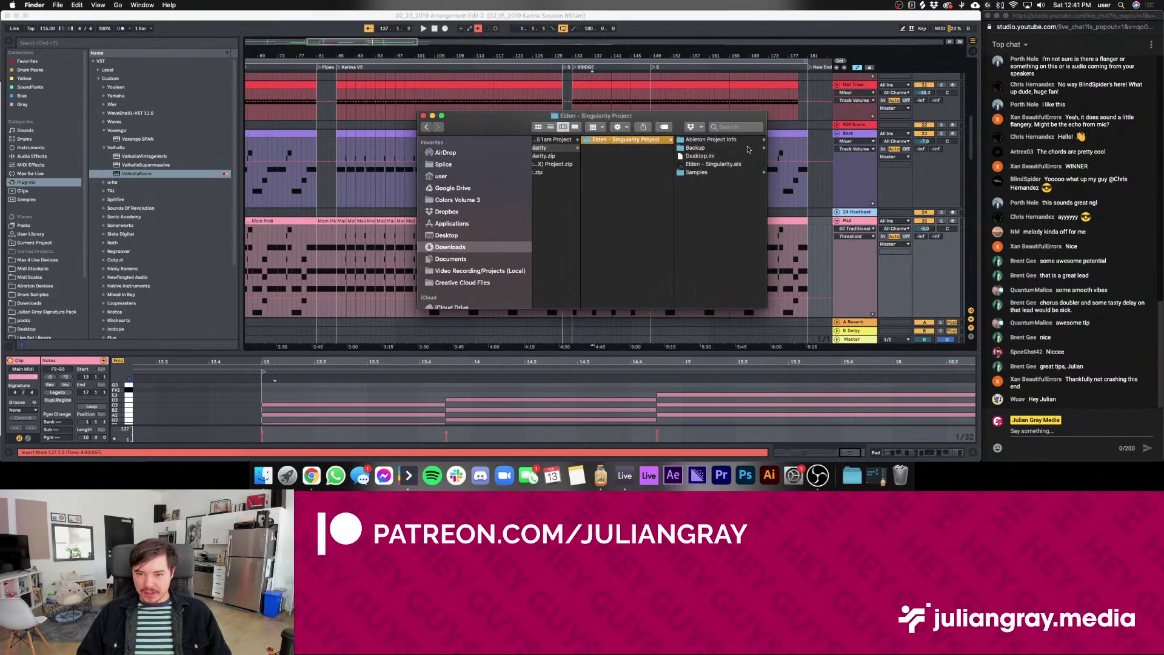
{"action": "left_click", "coordinate": [696, 165]}
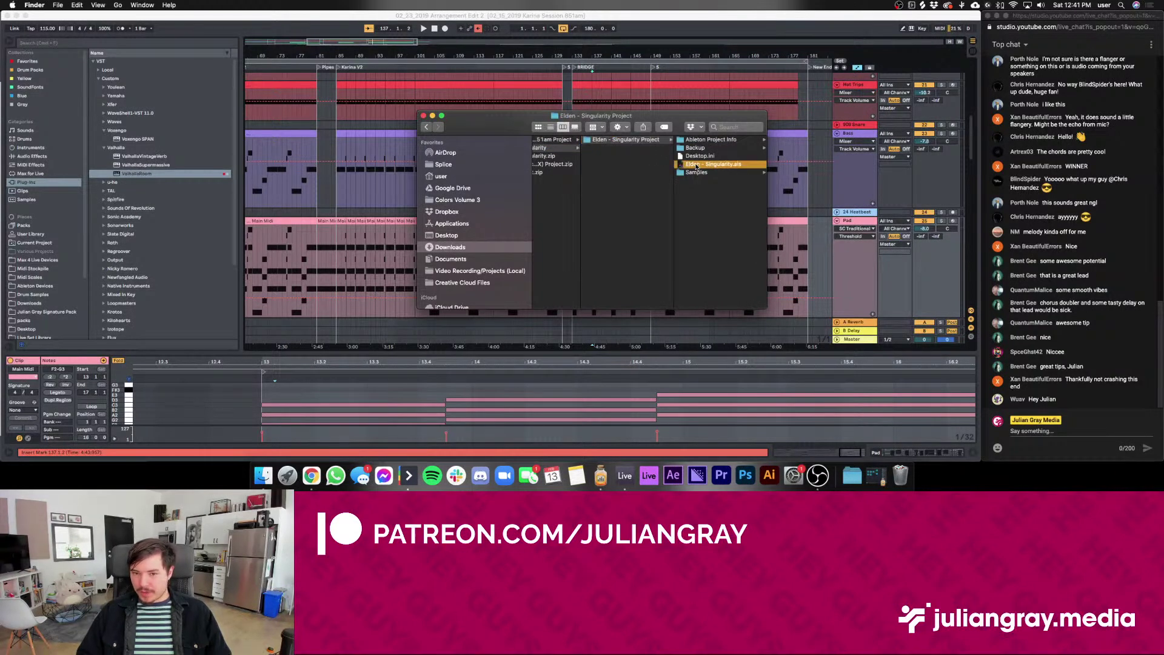
{"action": "double_click", "coordinate": [647, 167]}
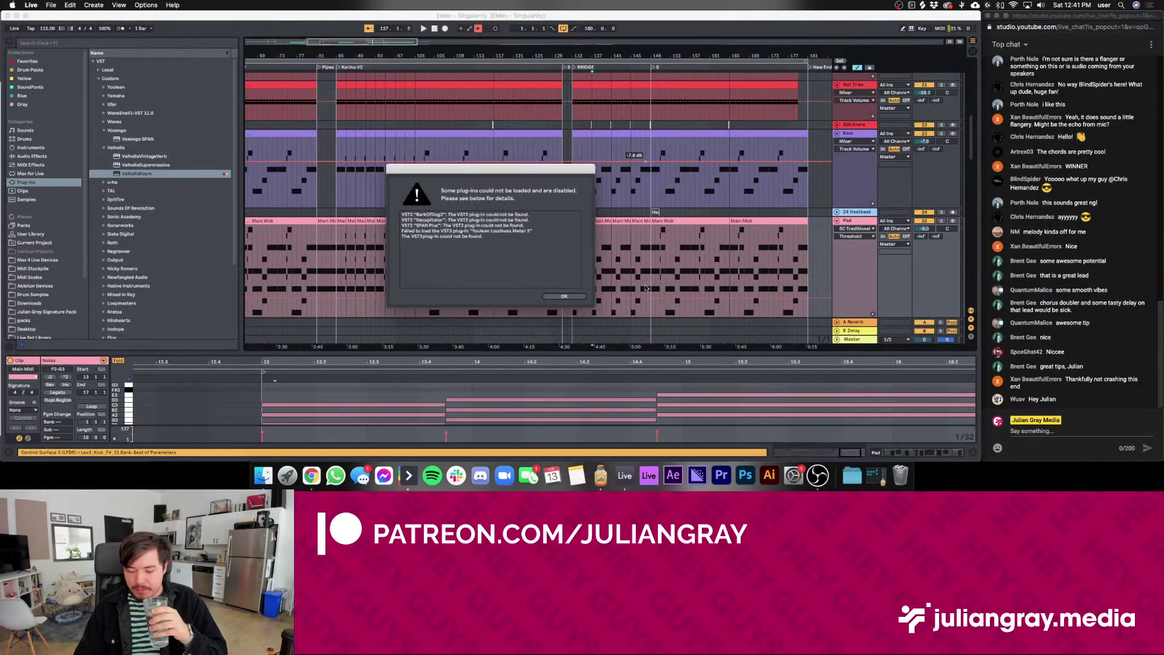
{"action": "left_click", "coordinate": [553, 296]}
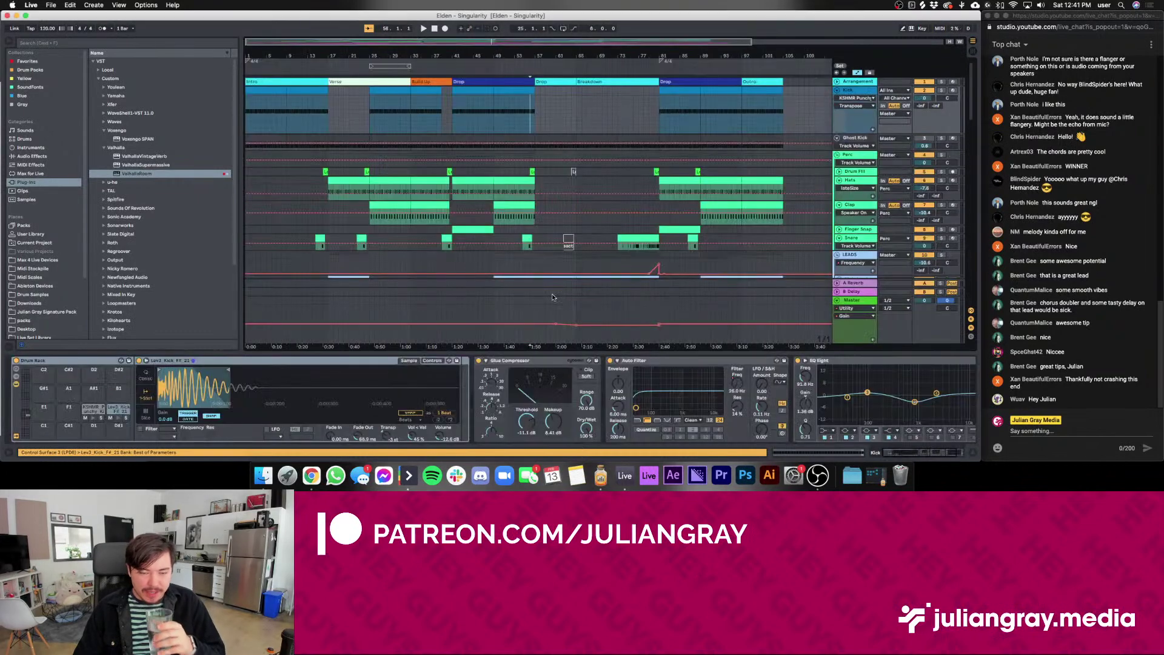
Play the song from the beginning and view the device chain on the Master track
{"action": "left_click", "coordinate": [434, 28]}
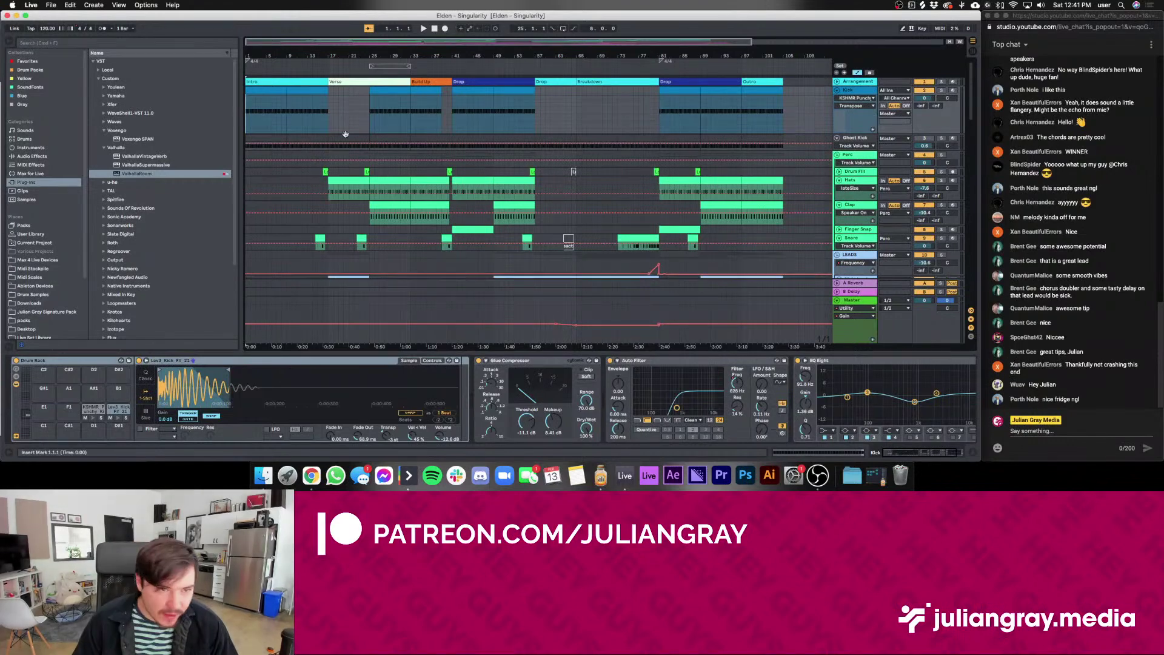
{"action": "key", "text": "space"}
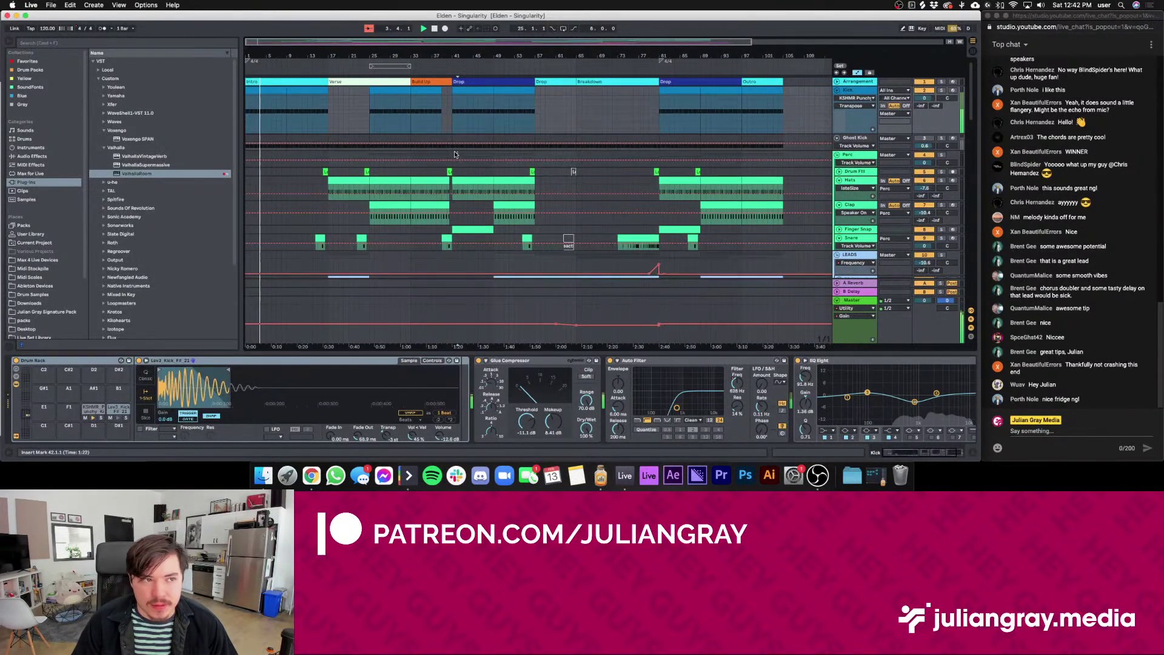
{"action": "left_click", "coordinate": [458, 153]}
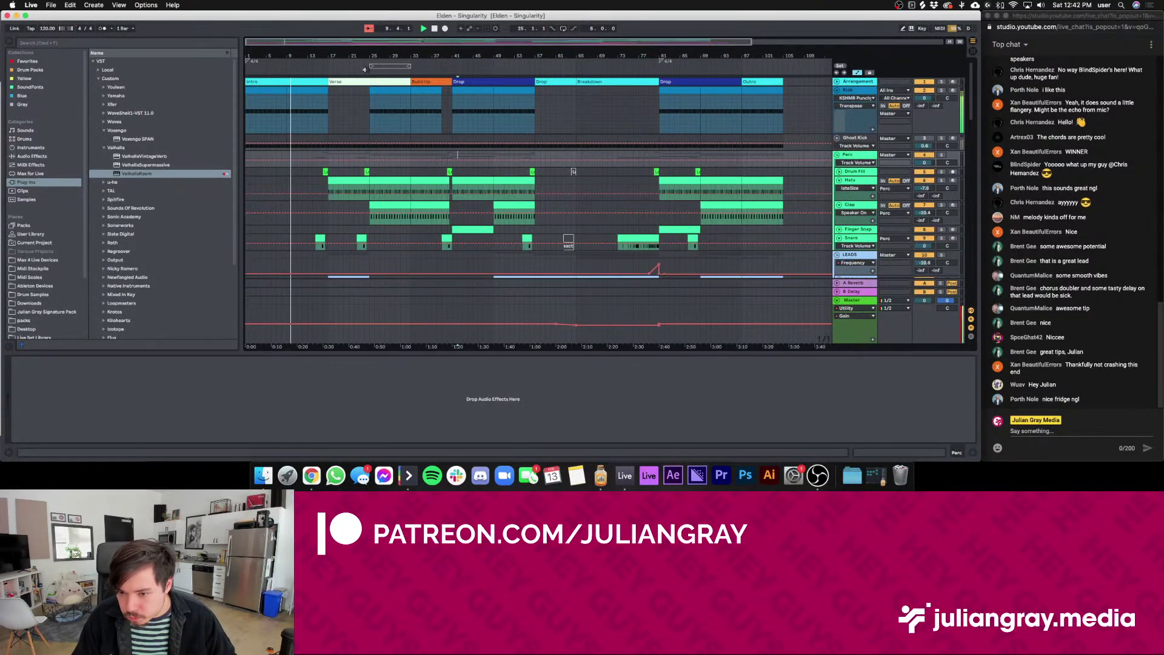
{"action": "left_click", "coordinate": [851, 300]}
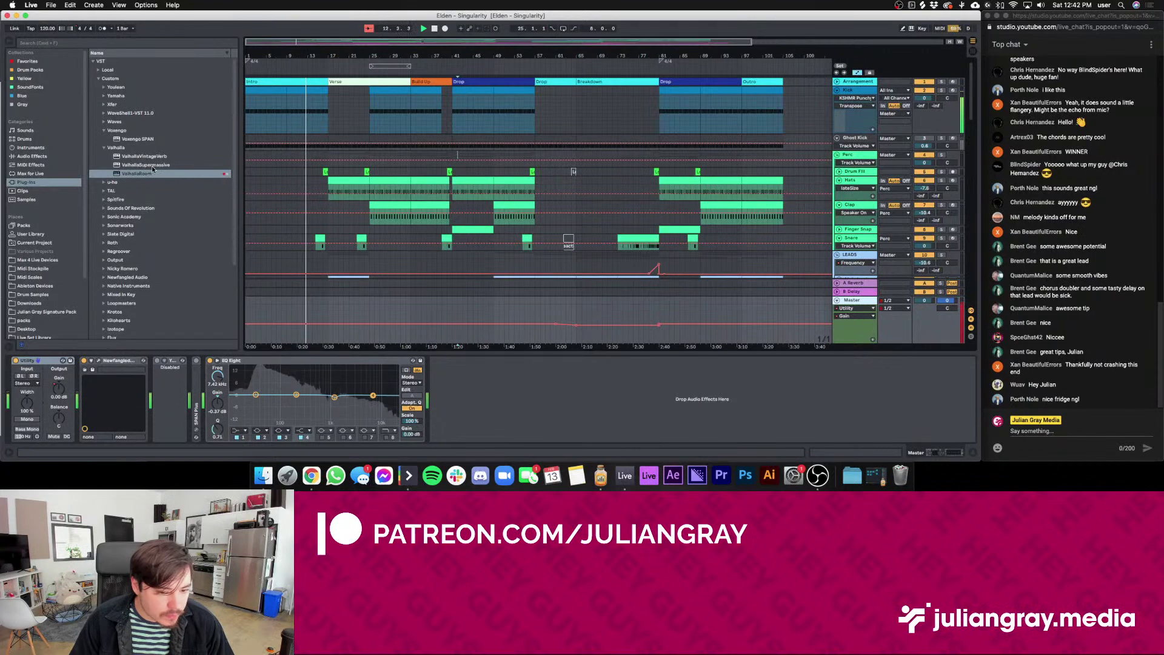
Check the sample rate in Live's audio preferences and bring up the Audio Hijack session window
{"action": "left_click", "coordinate": [31, 5]}
{"action": "left_click", "coordinate": [46, 29]}
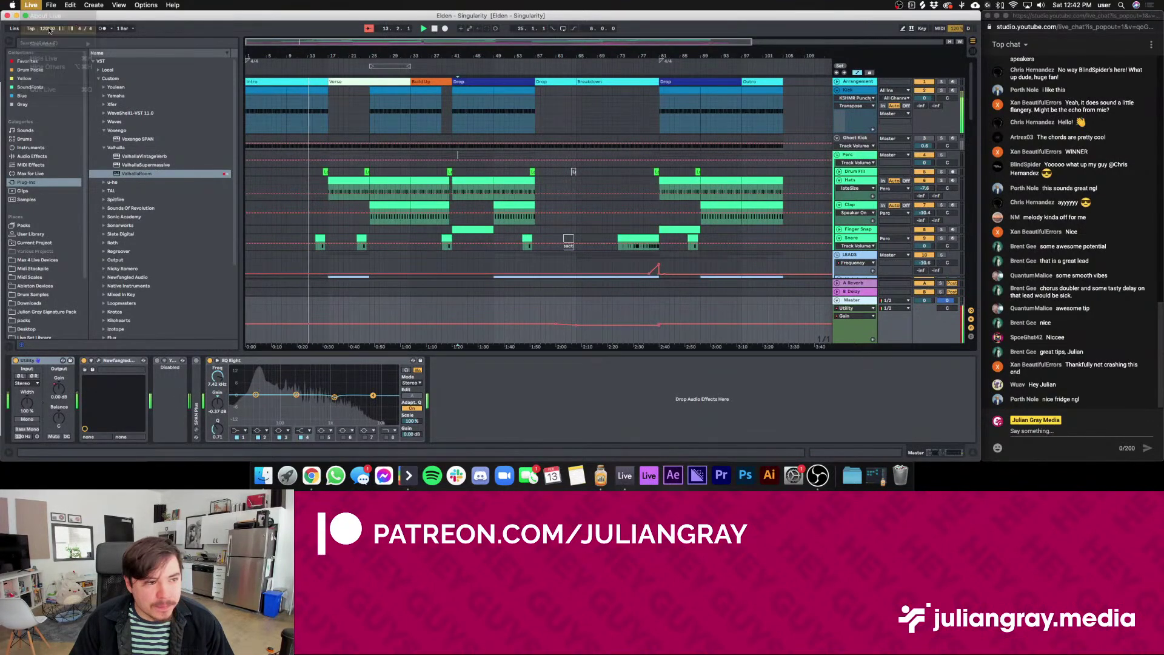
{"action": "left_click", "coordinate": [524, 180]}
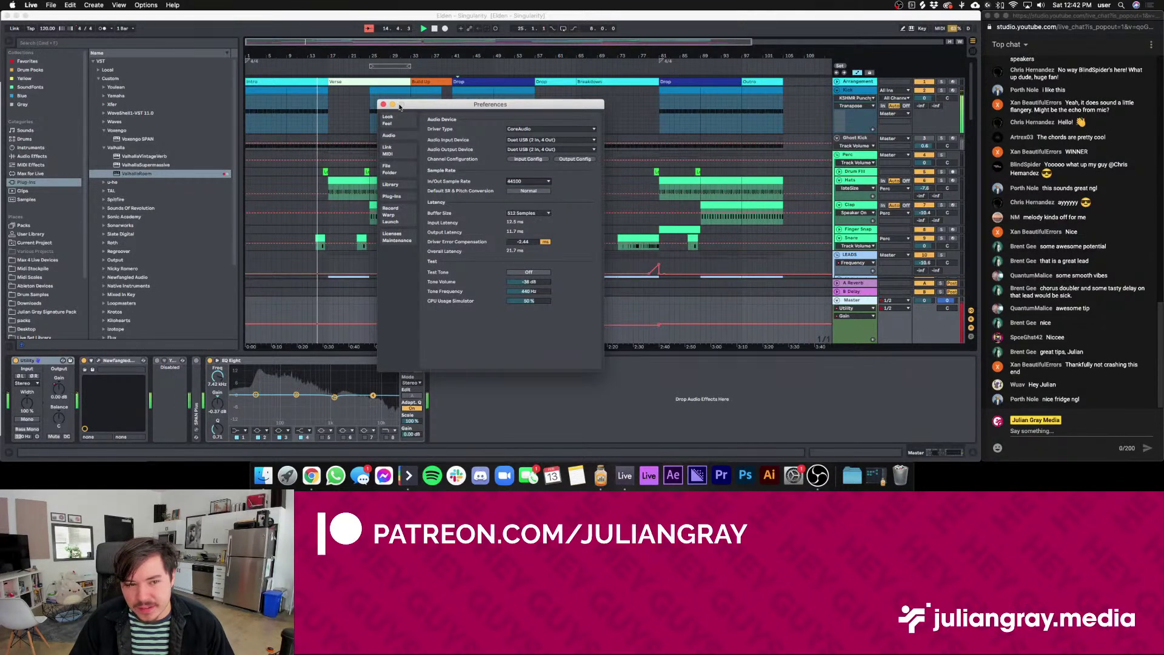
{"action": "left_click", "coordinate": [604, 479]}
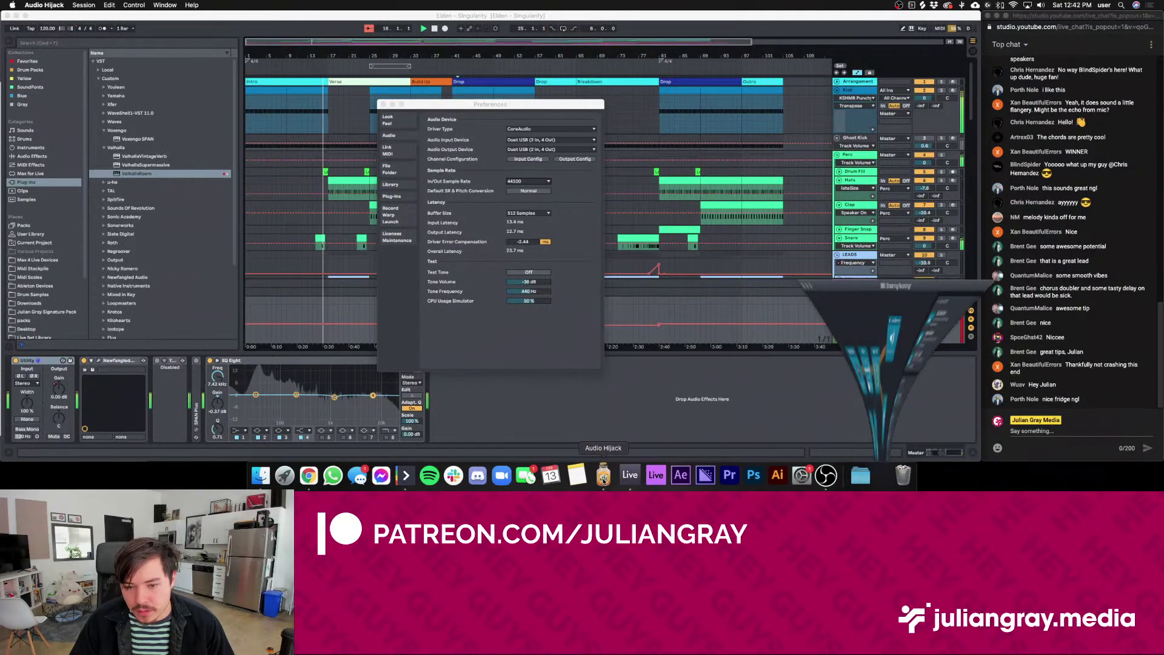
{"action": "left_click", "coordinate": [625, 387]}
Switch back to Live and set the audio buffer size to 2048 samples in the preferences
{"action": "left_click", "coordinate": [31, 5]}
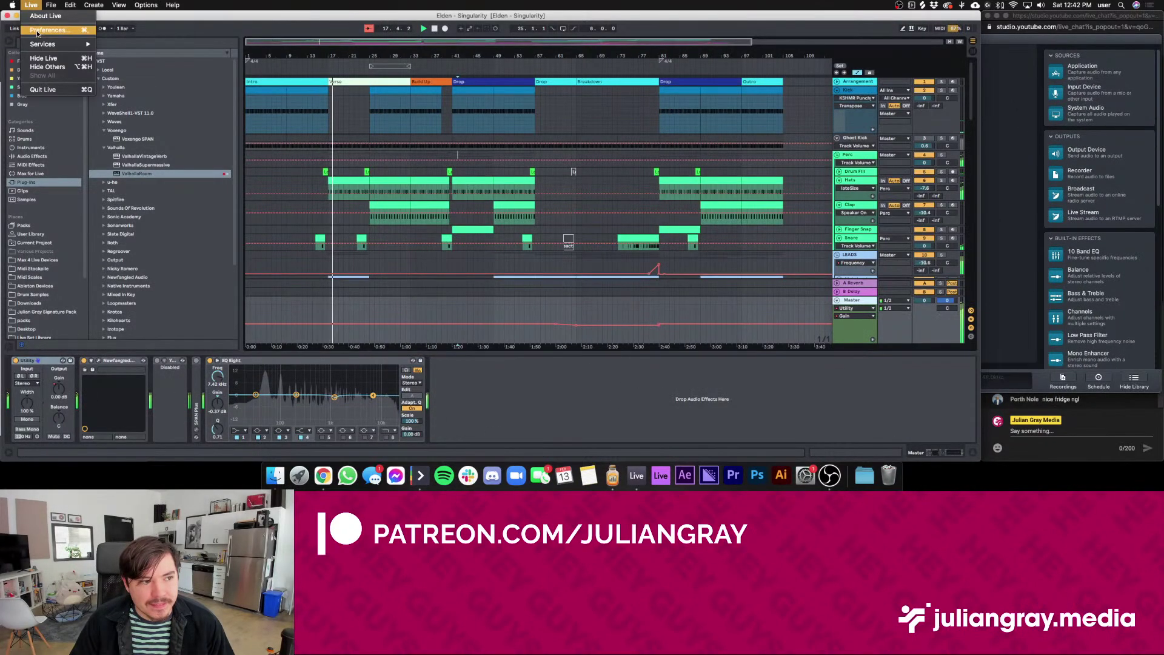
{"action": "left_click", "coordinate": [37, 30]}
{"action": "left_click", "coordinate": [529, 212]}
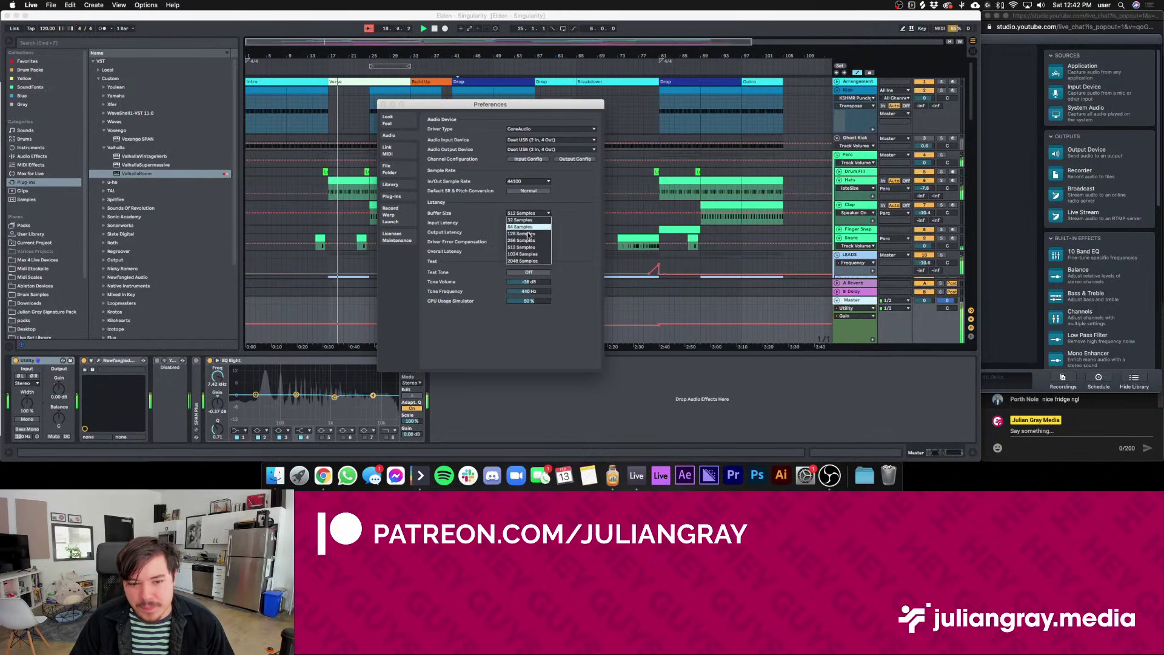
{"action": "left_click", "coordinate": [522, 261]}
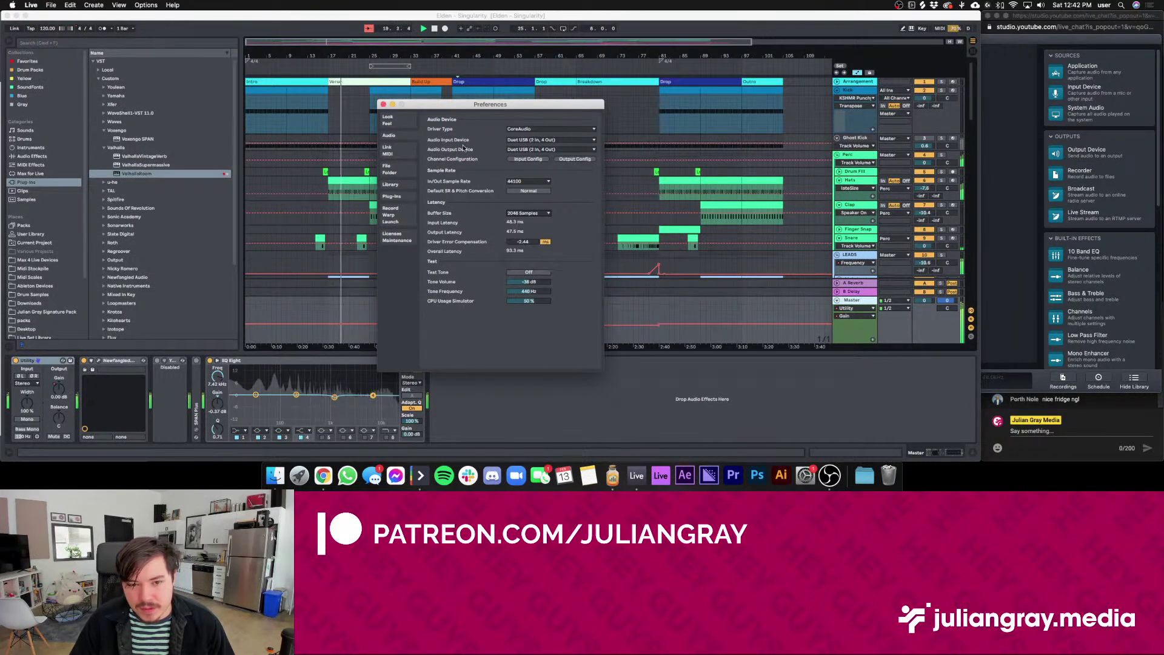
{"action": "left_click", "coordinate": [384, 104]}
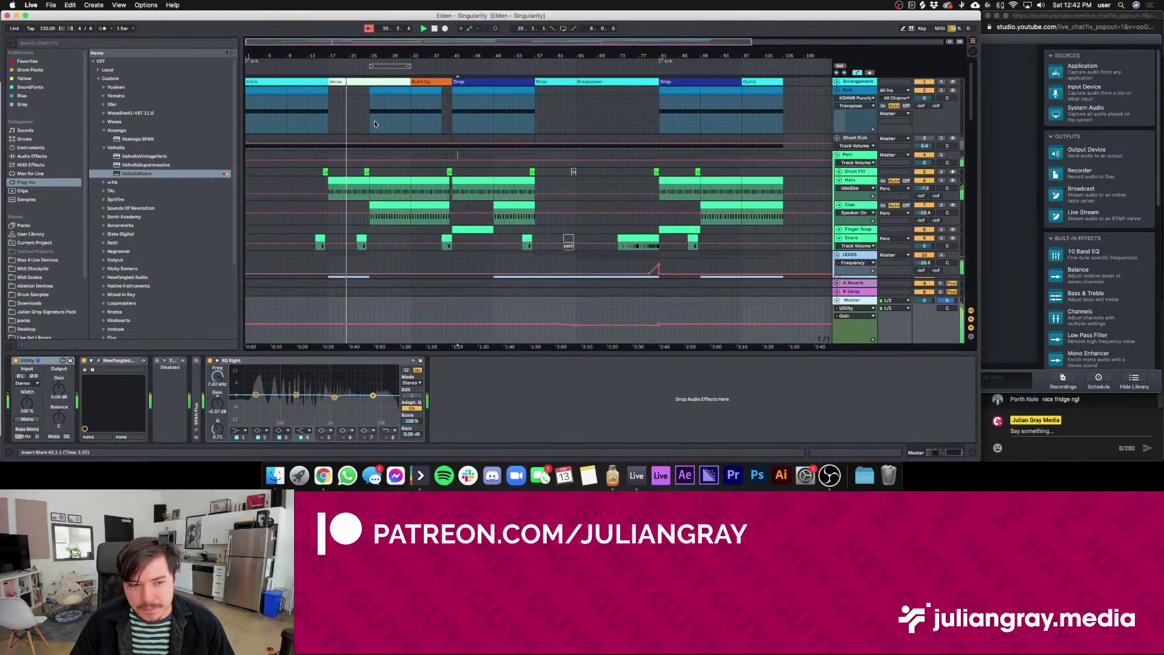
Minimize the Audio Hijack session window and return to Live with the insert marker on the Kick track at bar 25
{"action": "left_click", "coordinate": [367, 123]}
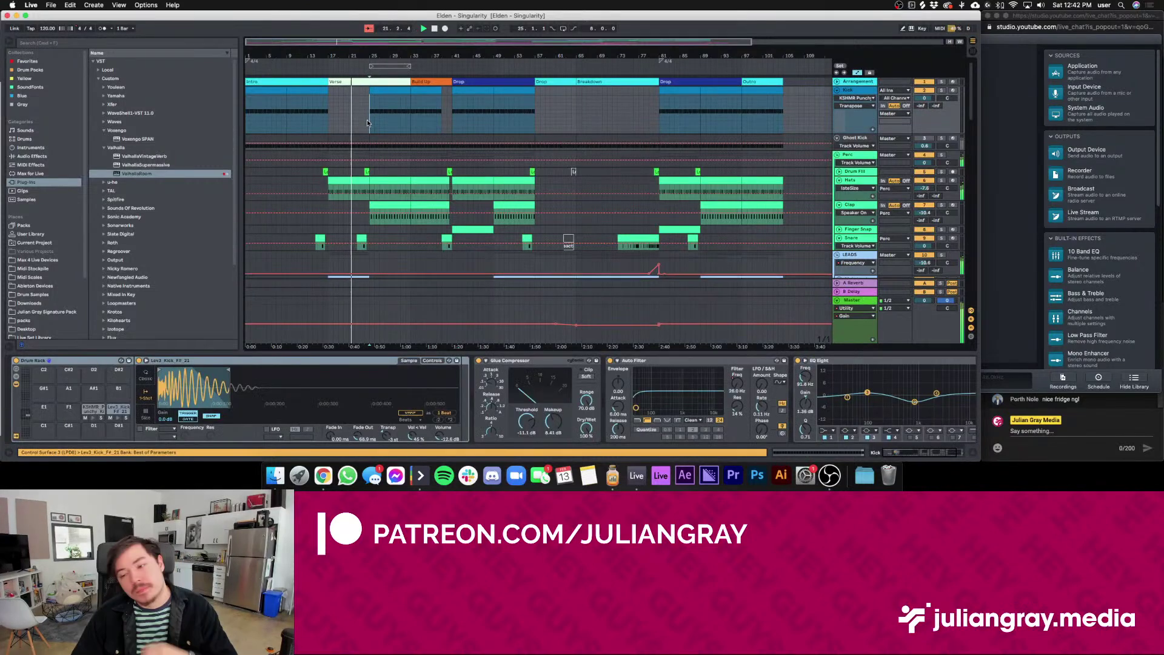
{"action": "left_click", "coordinate": [1019, 315]}
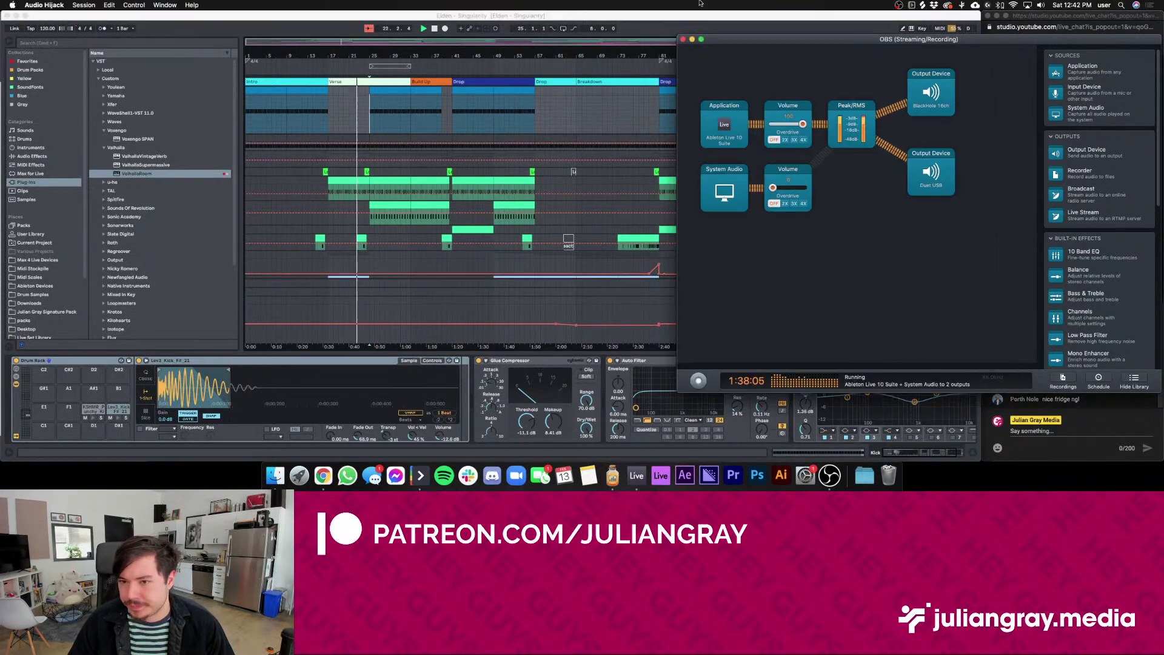
{"action": "left_click", "coordinate": [692, 40]}
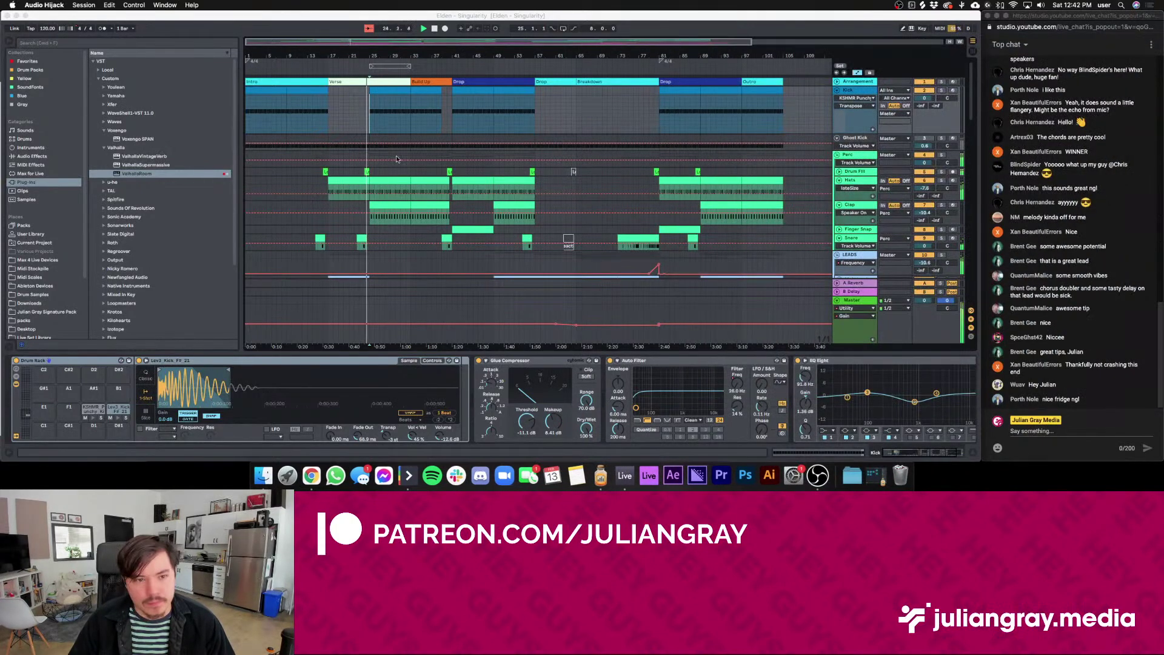
{"action": "left_click", "coordinate": [372, 126]}
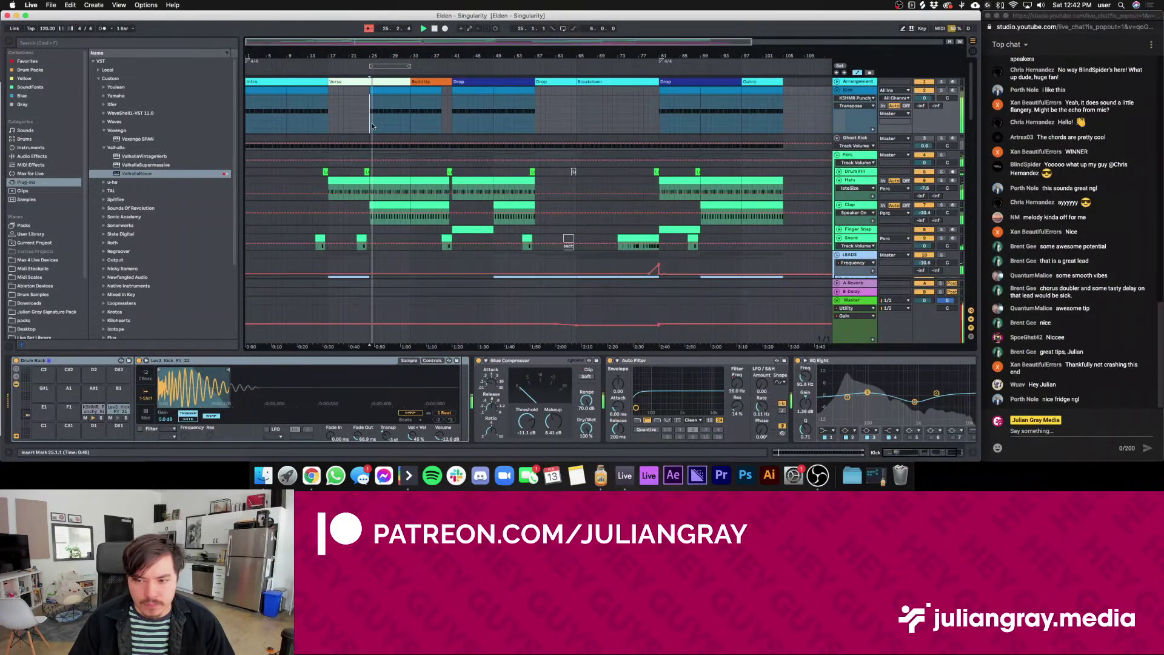
Compare the device chains on the Kick and Master tracks while the verse plays
{"action": "left_click", "coordinate": [315, 137]}
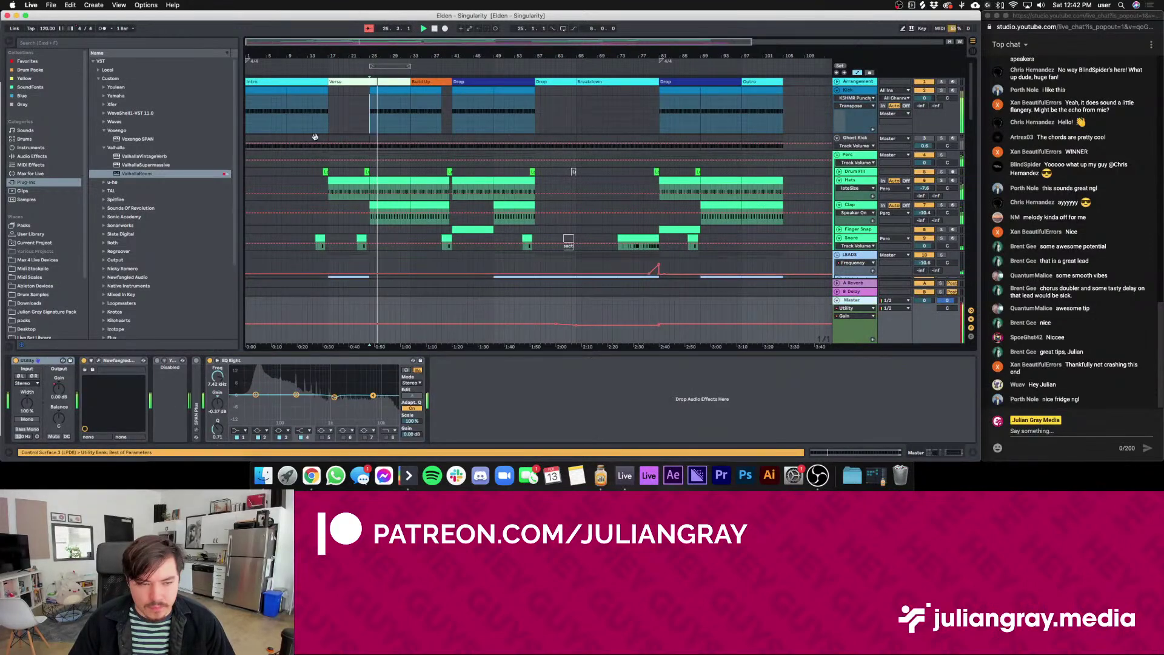
{"action": "left_click", "coordinate": [360, 116]}
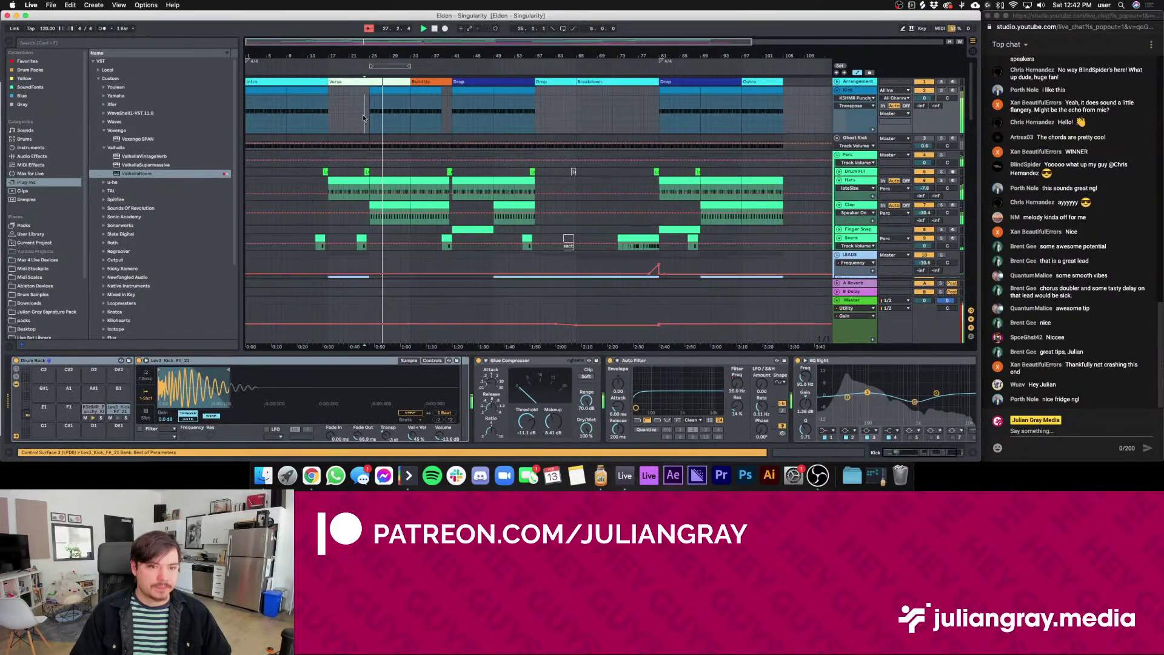
{"action": "left_click", "coordinate": [861, 302]}
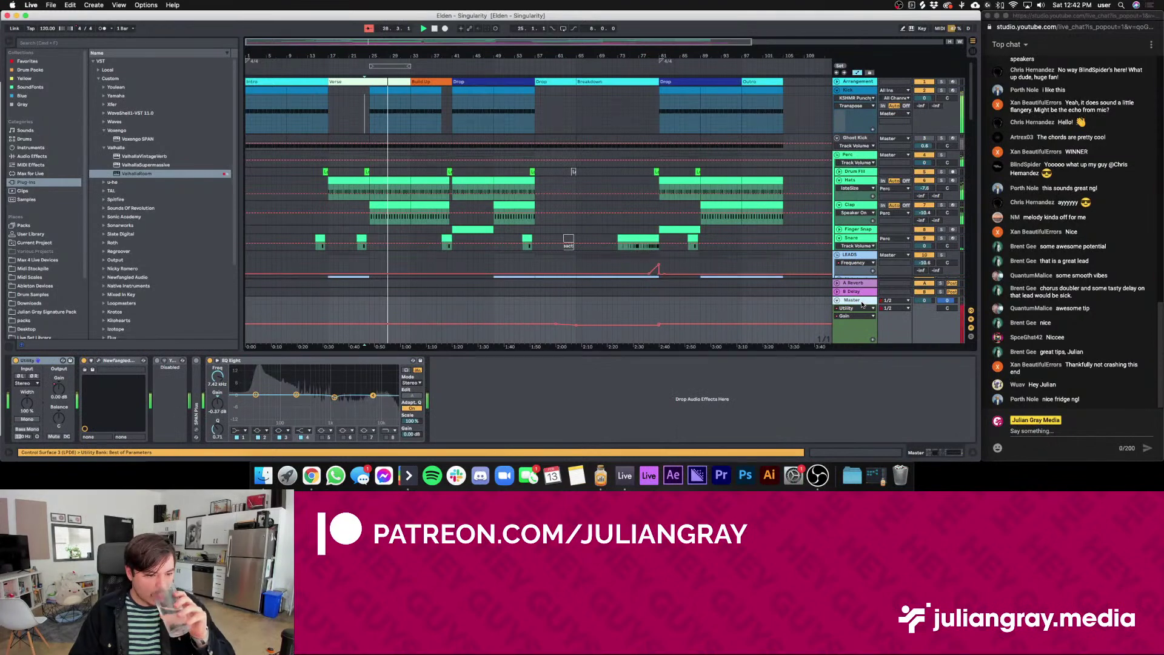
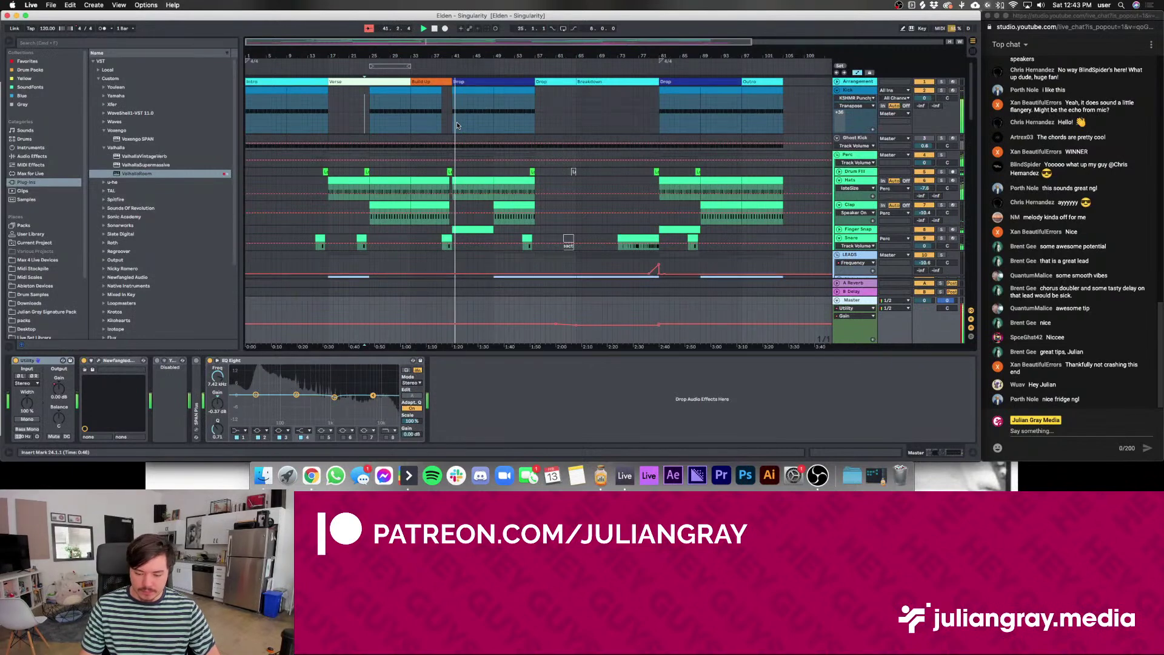
Mark bars 41 and 53 of the first drop on the Kick track and view the Master track's device chain
{"action": "left_click", "coordinate": [457, 126]}
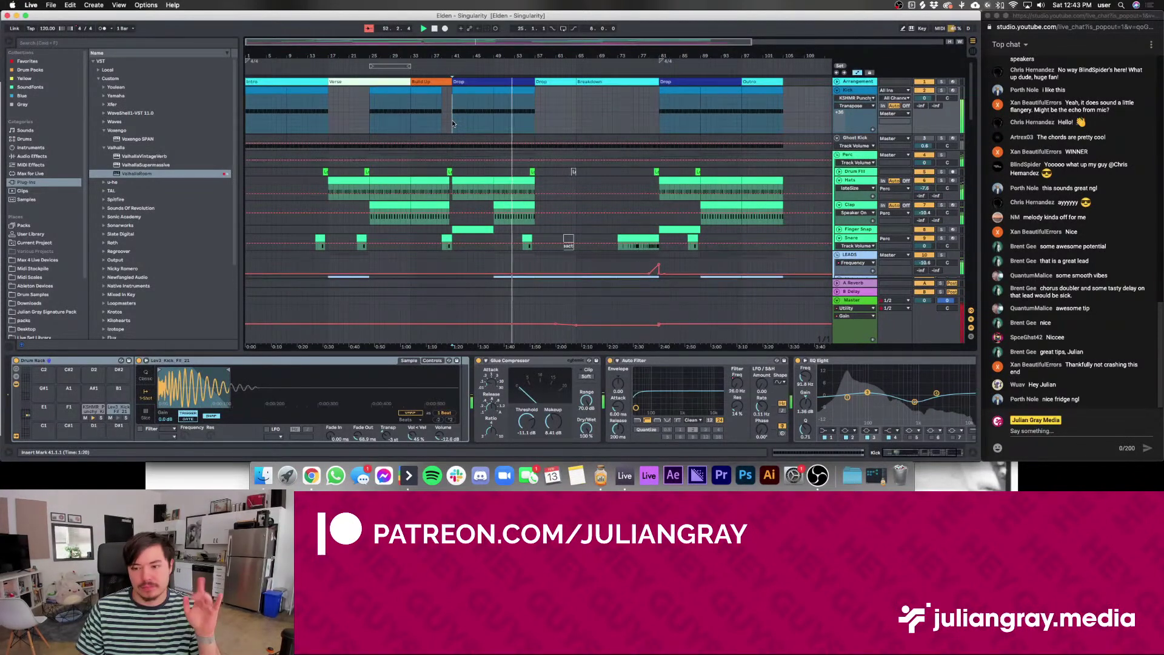
{"action": "left_click", "coordinate": [528, 123]}
{"action": "left_click", "coordinate": [524, 124]}
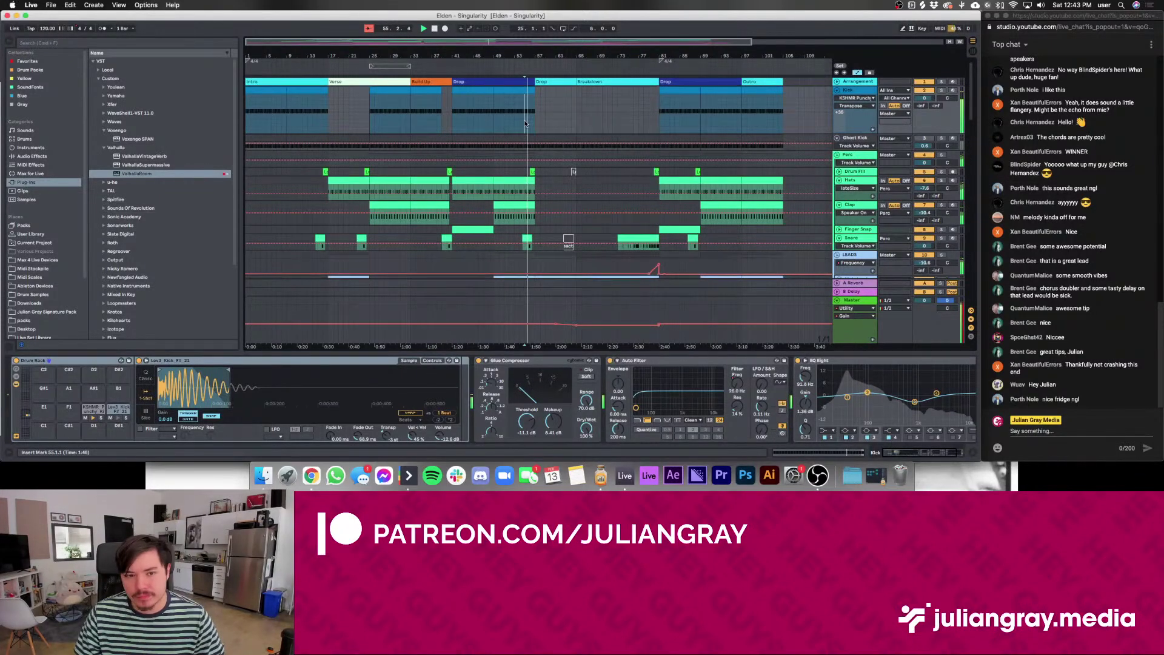
{"action": "left_click", "coordinate": [868, 300]}
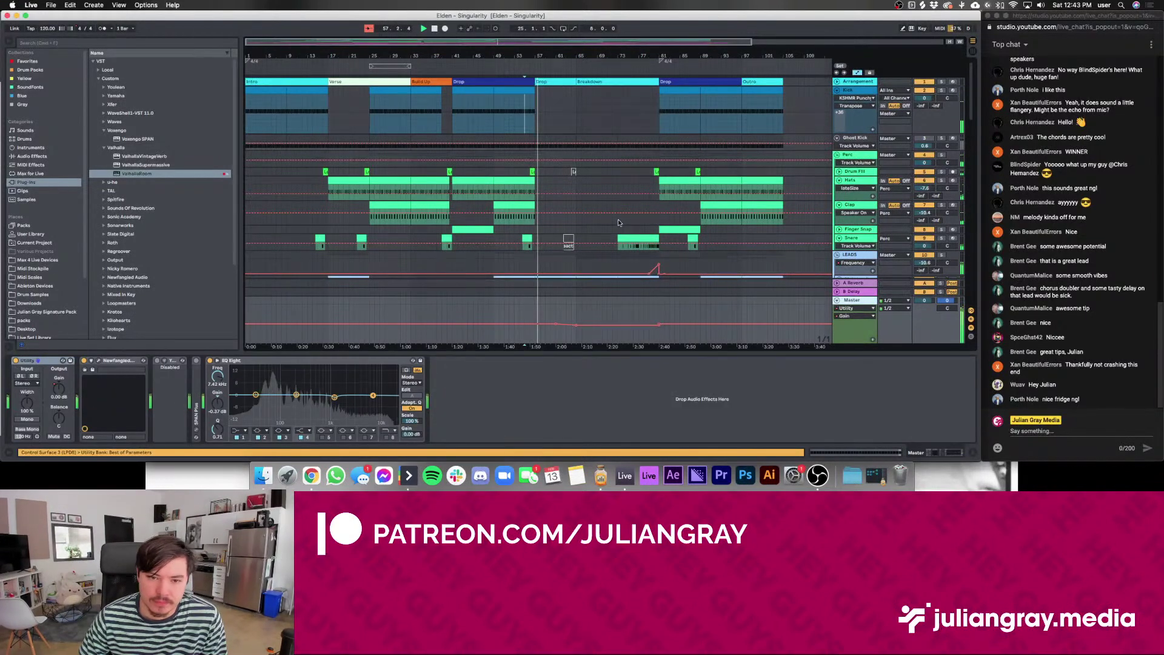
Inspect the Hats and Clap device chains at bar 57 and look over the lead tracks during playback
{"action": "left_click", "coordinate": [536, 184]}
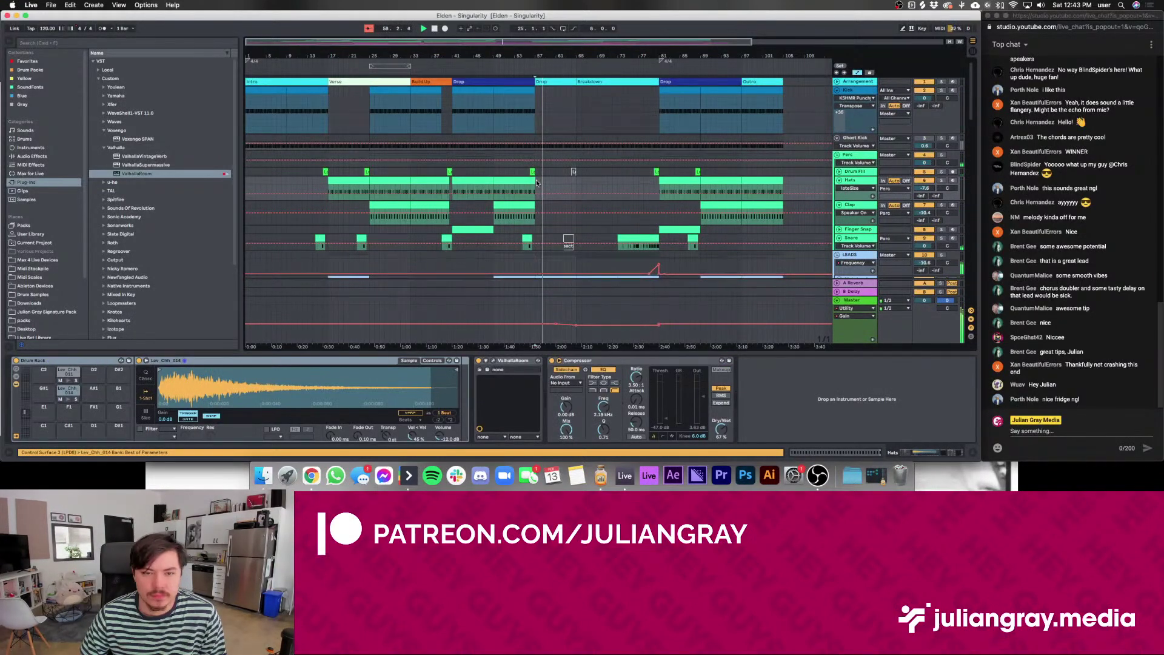
{"action": "scroll", "coordinate": [537, 183], "scroll_direction": "down", "scroll_amount": 3}
{"action": "left_click", "coordinate": [536, 176]}
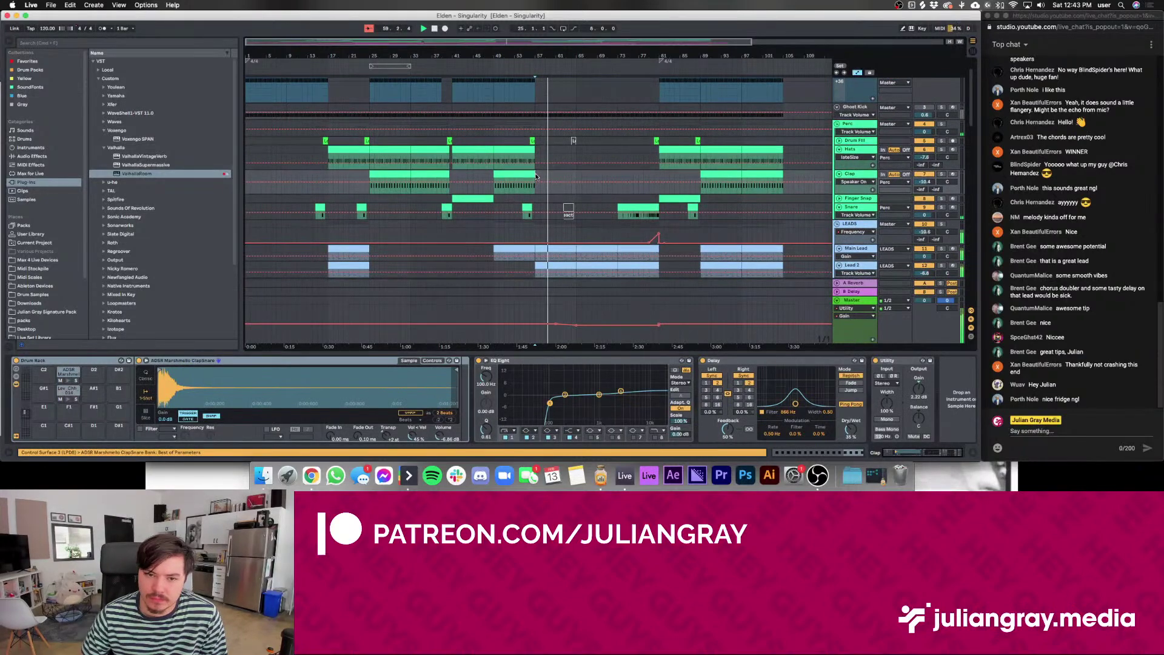
{"action": "left_click", "coordinate": [536, 157]}
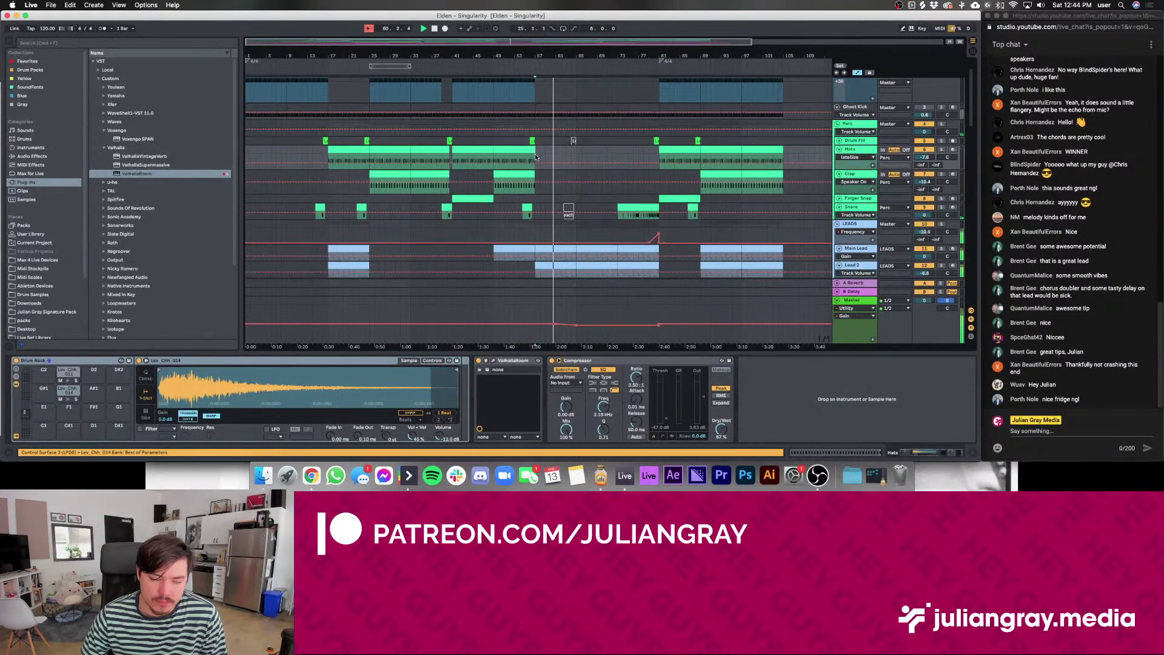
{"action": "scroll", "coordinate": [536, 158], "scroll_direction": "down", "scroll_amount": 3}
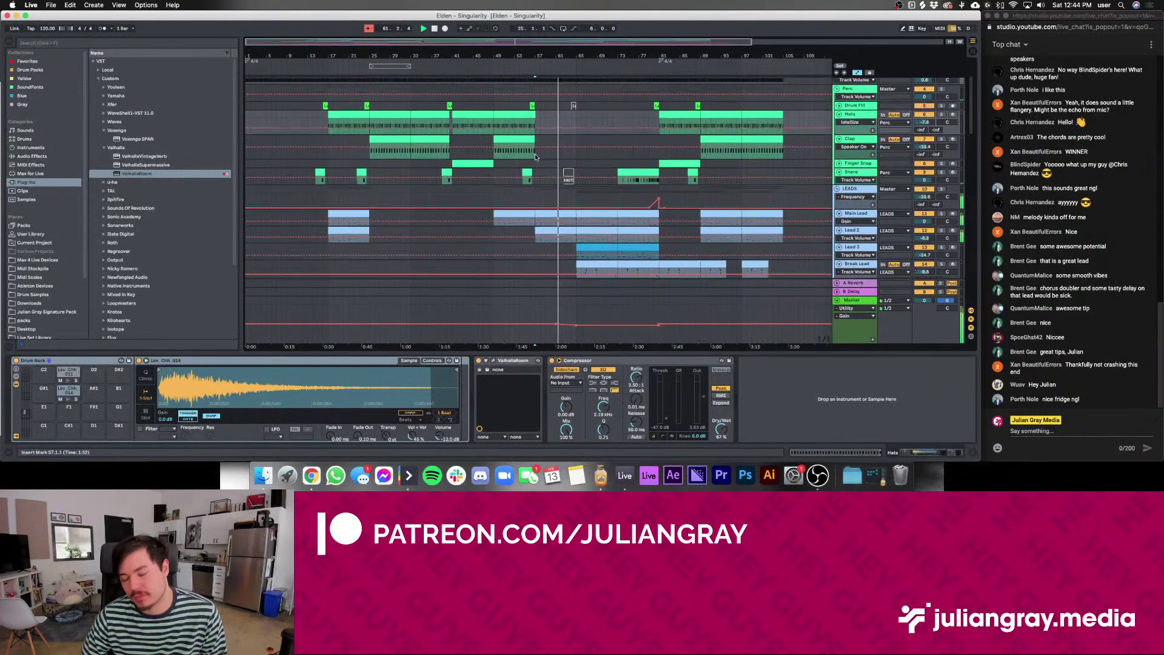
{"action": "scroll", "coordinate": [536, 157], "scroll_direction": "down", "scroll_amount": 1}
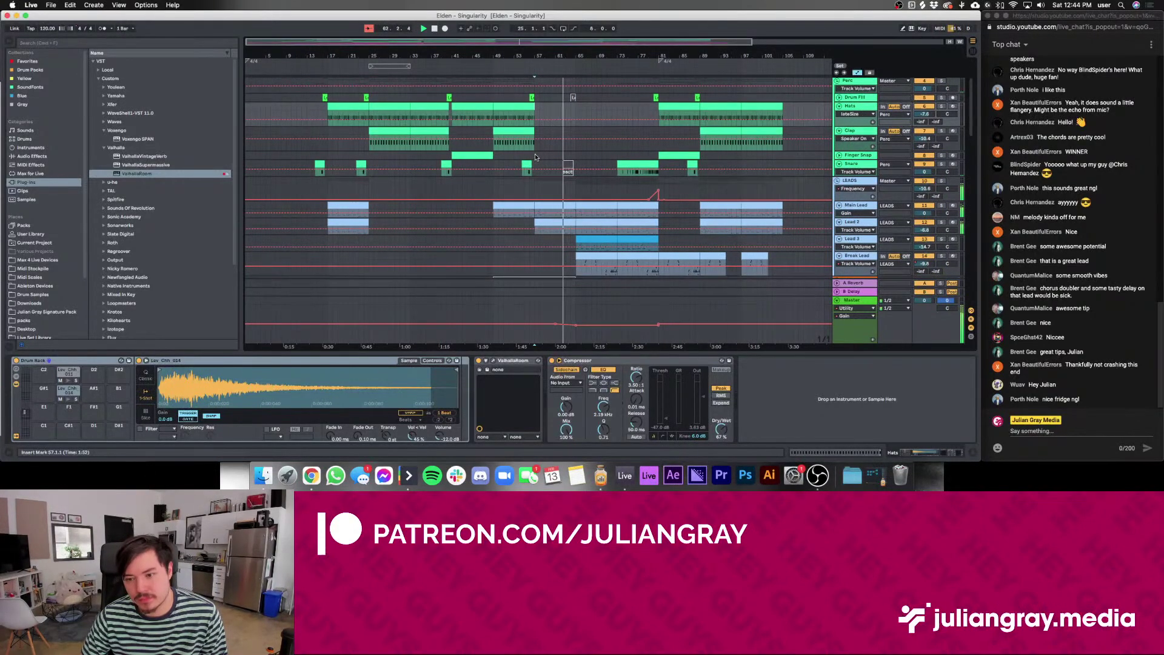
{"action": "scroll", "coordinate": [535, 157], "scroll_direction": "down", "scroll_amount": 1}
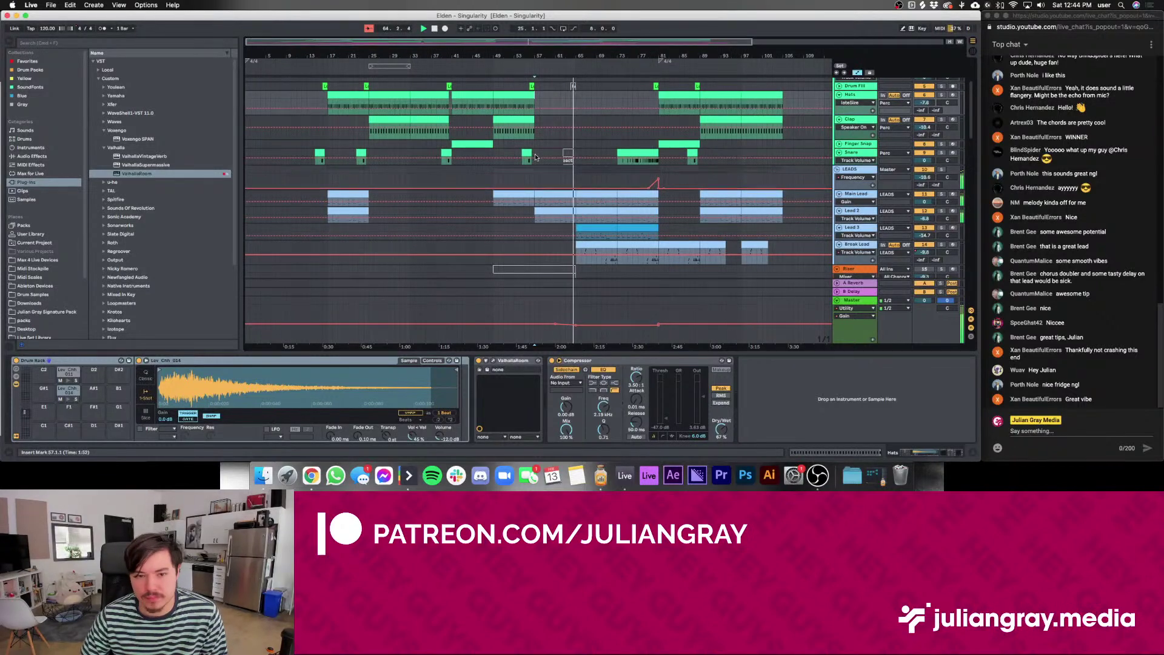
Examine the LEADS, Hats, Perc and Chords 2 tracks around the start of the breakdown
{"action": "left_click", "coordinate": [577, 173]}
{"action": "scroll", "coordinate": [577, 170], "scroll_direction": "up", "scroll_amount": 5}
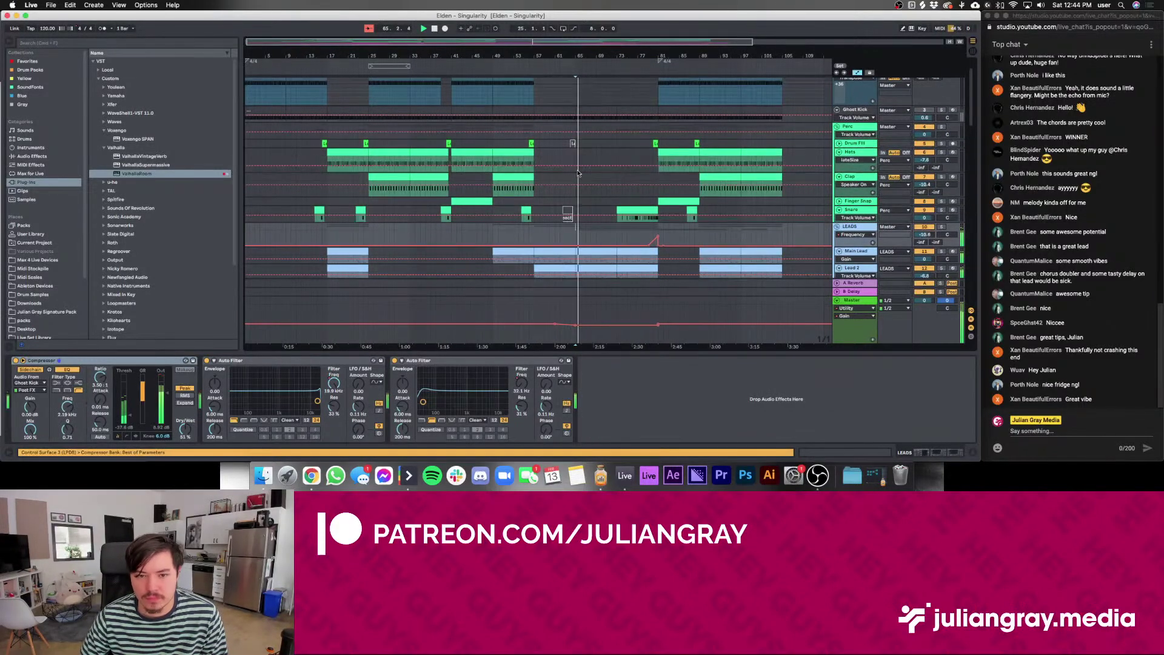
{"action": "left_click", "coordinate": [577, 159]}
{"action": "scroll", "coordinate": [577, 159], "scroll_direction": "up", "scroll_amount": 2}
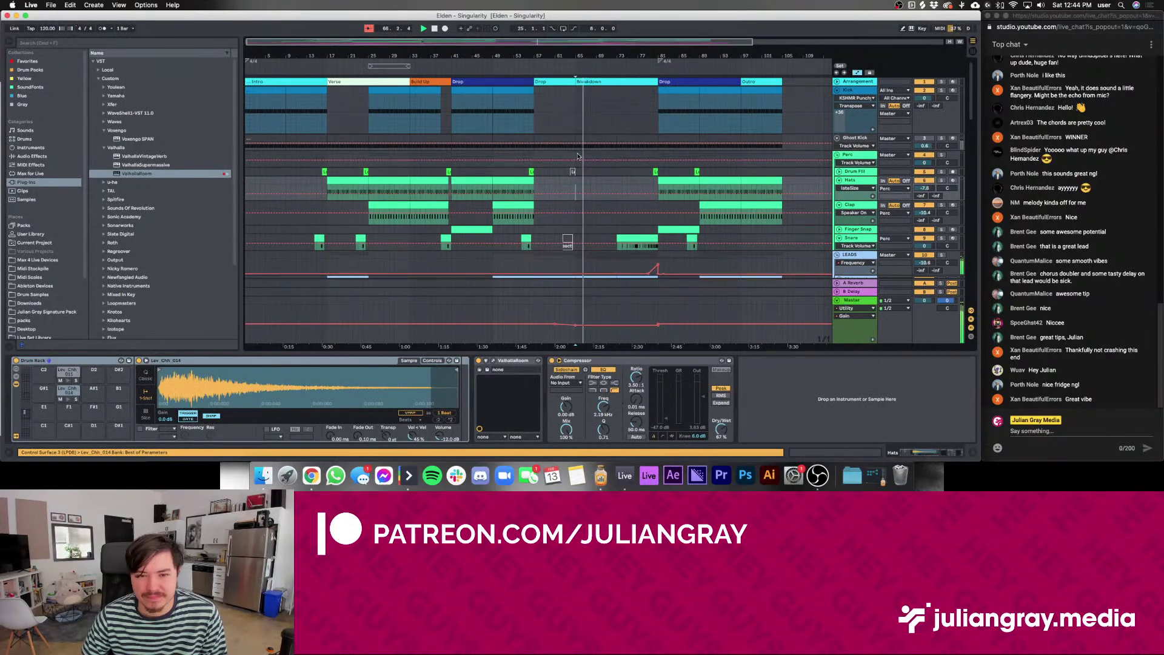
{"action": "left_click", "coordinate": [579, 162]}
{"action": "scroll", "coordinate": [579, 168], "scroll_direction": "up", "scroll_amount": 5}
{"action": "scroll", "coordinate": [580, 168], "scroll_direction": "down", "scroll_amount": 5}
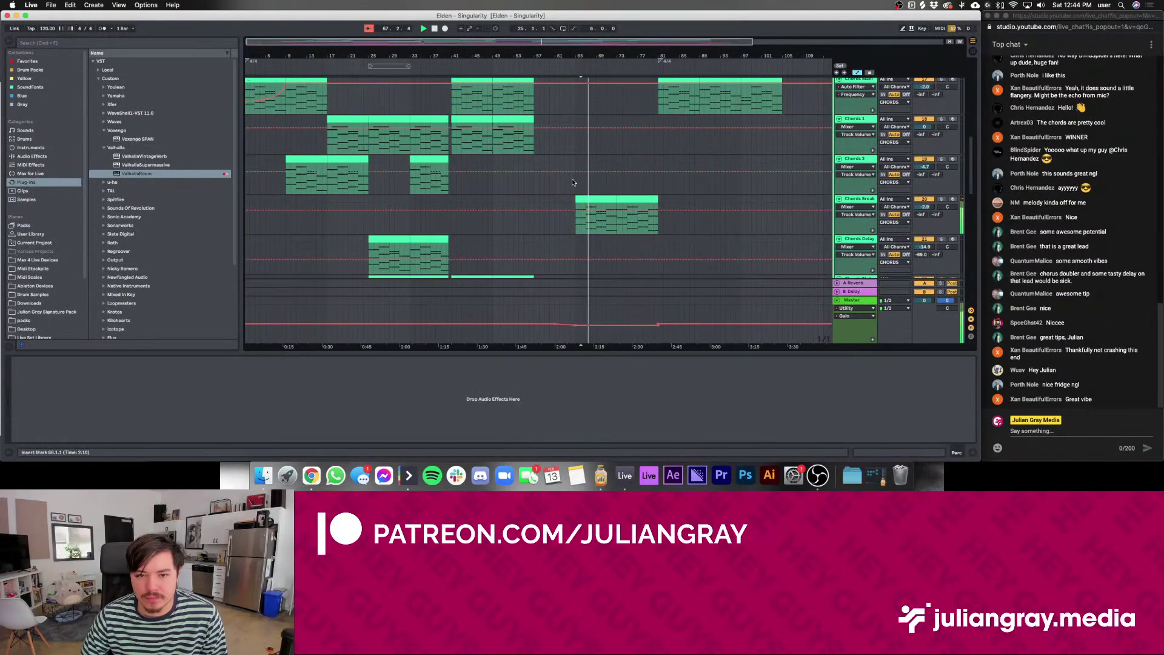
{"action": "left_click", "coordinate": [577, 165]}
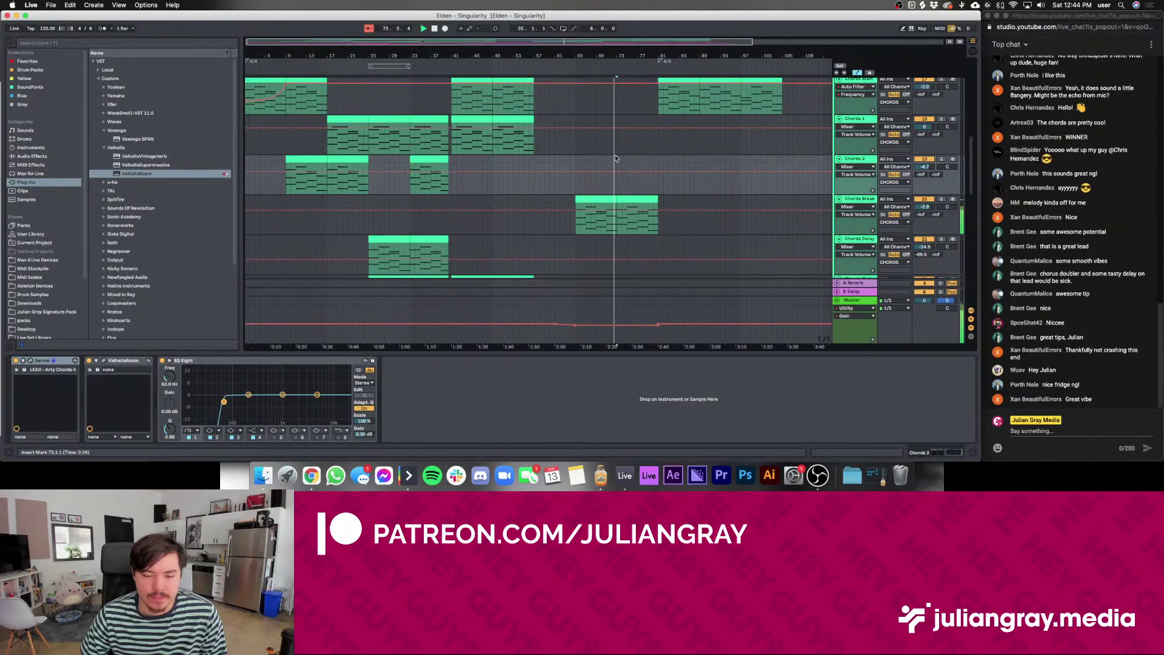
View the Master track's device chain, then return to Chords 2 in the breakdown's second half
{"action": "left_click", "coordinate": [824, 296]}
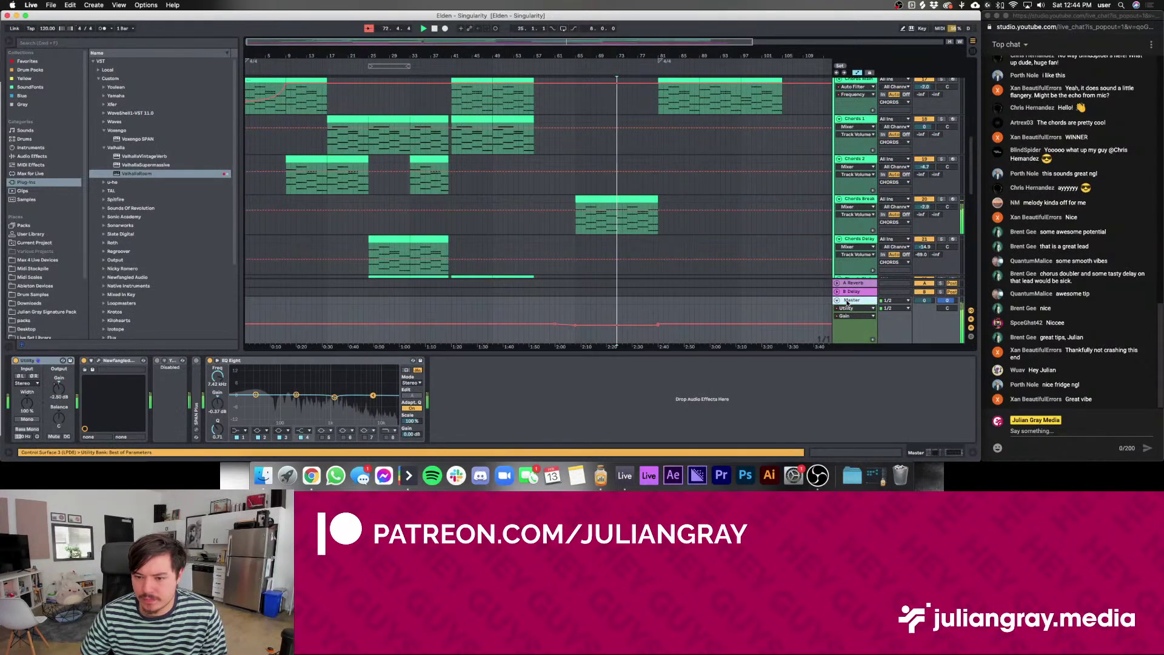
{"action": "left_click", "coordinate": [616, 161]}
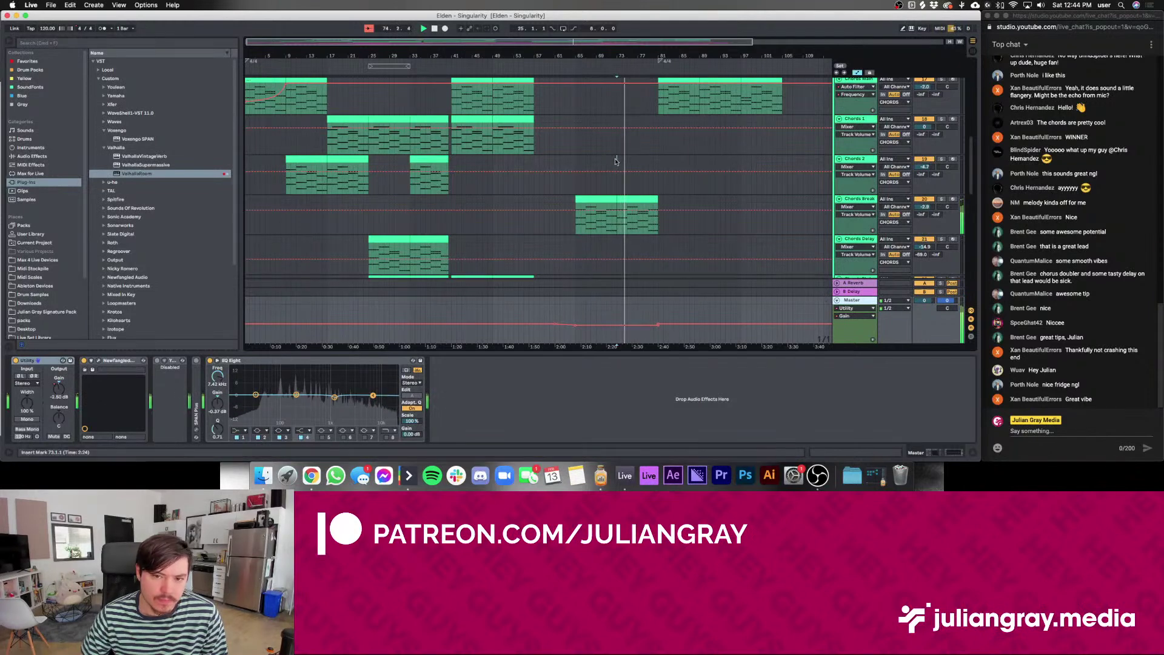
{"action": "left_click", "coordinate": [617, 160]}
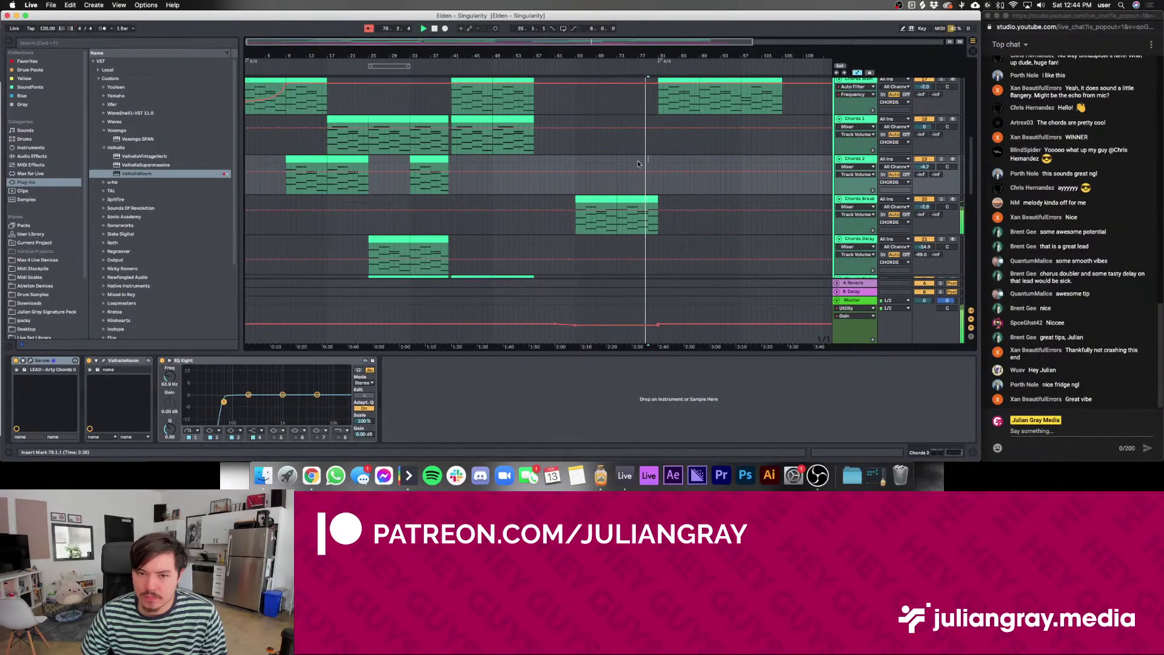
Survey the drum, lead and chord tracks going into the second drop and view the Chords Break device chain
{"action": "scroll", "coordinate": [638, 160], "scroll_direction": "up", "scroll_amount": 10}
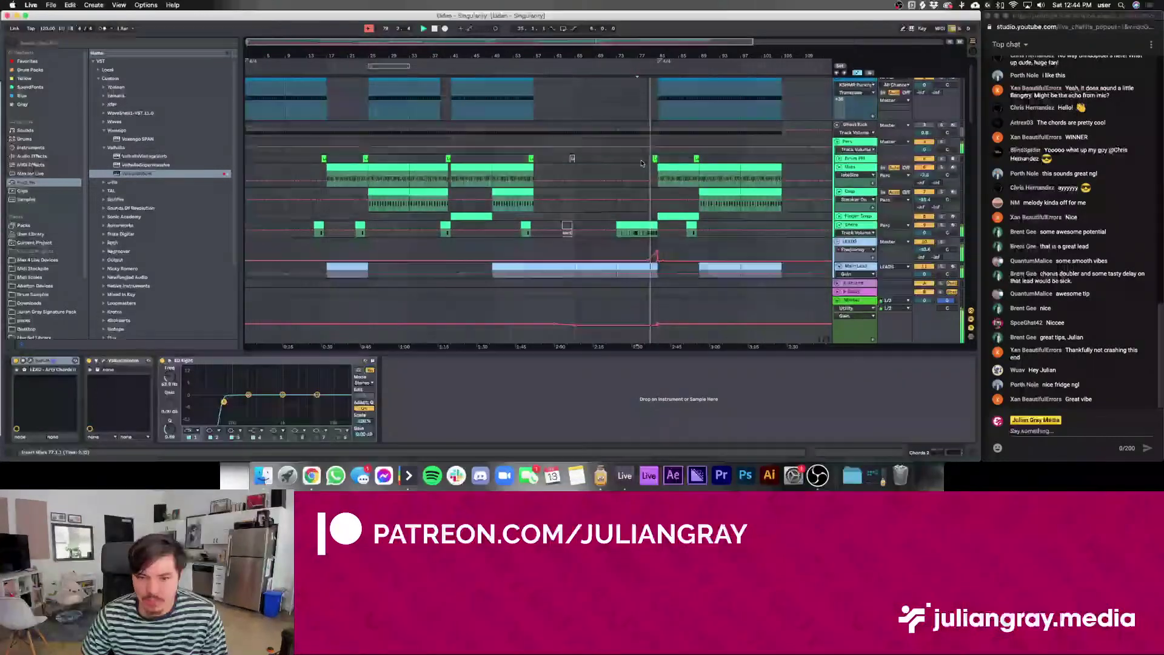
{"action": "scroll", "coordinate": [641, 163], "scroll_direction": "down", "scroll_amount": 5}
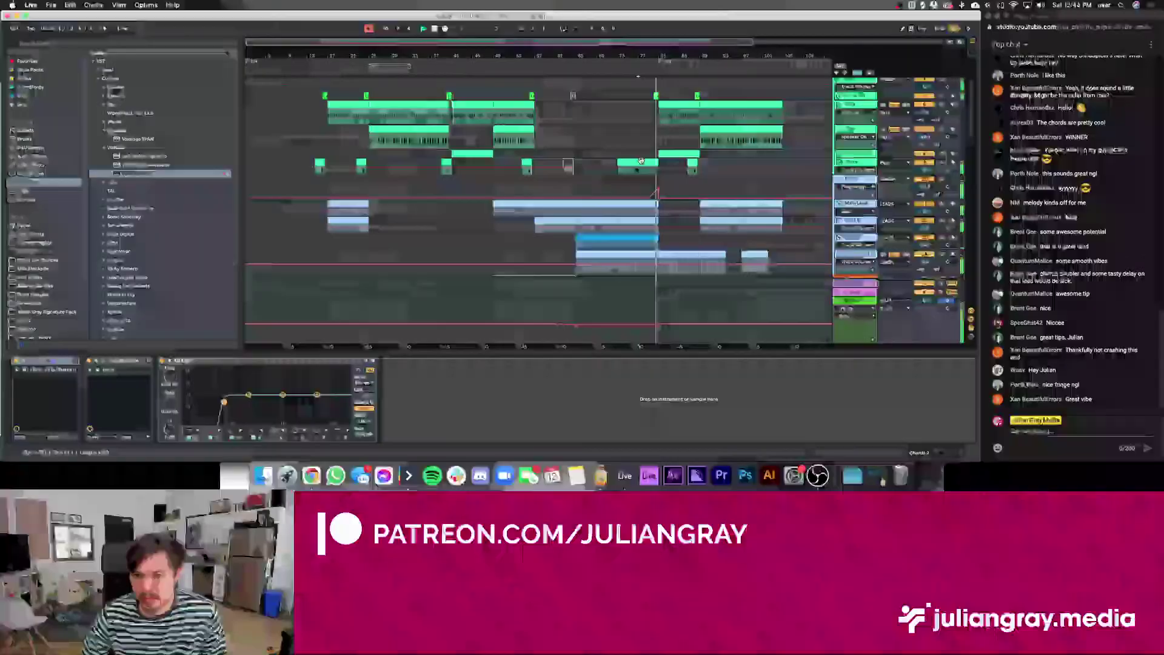
{"action": "scroll", "coordinate": [642, 163], "scroll_direction": "down", "scroll_amount": 10}
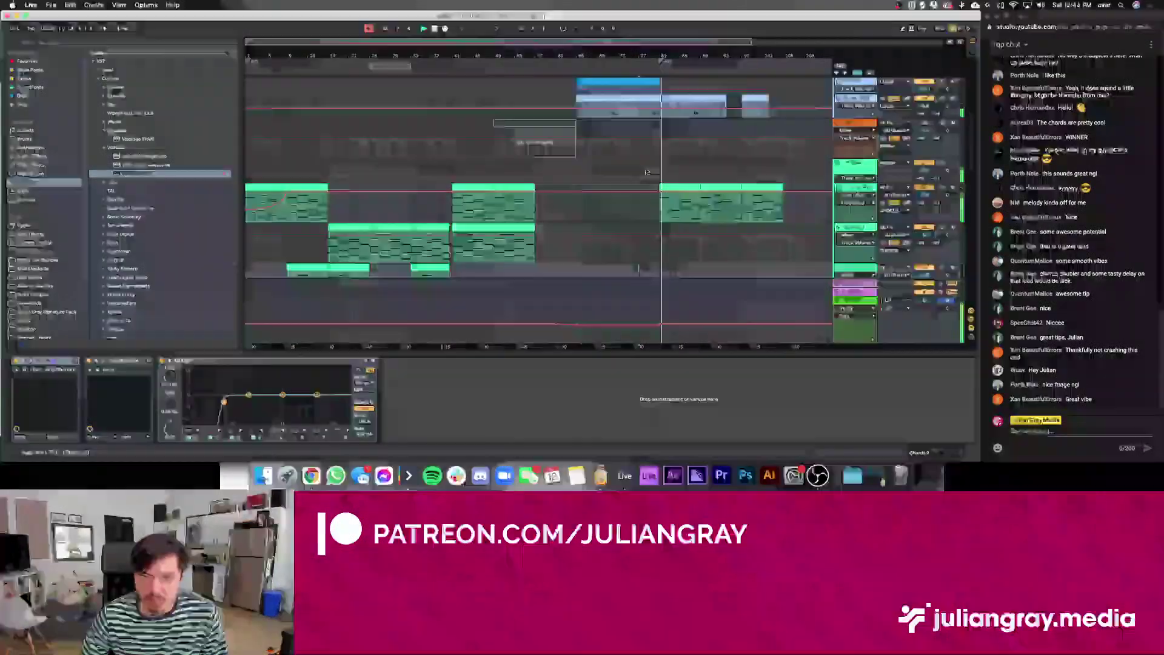
{"action": "scroll", "coordinate": [648, 172], "scroll_direction": "down", "scroll_amount": 8}
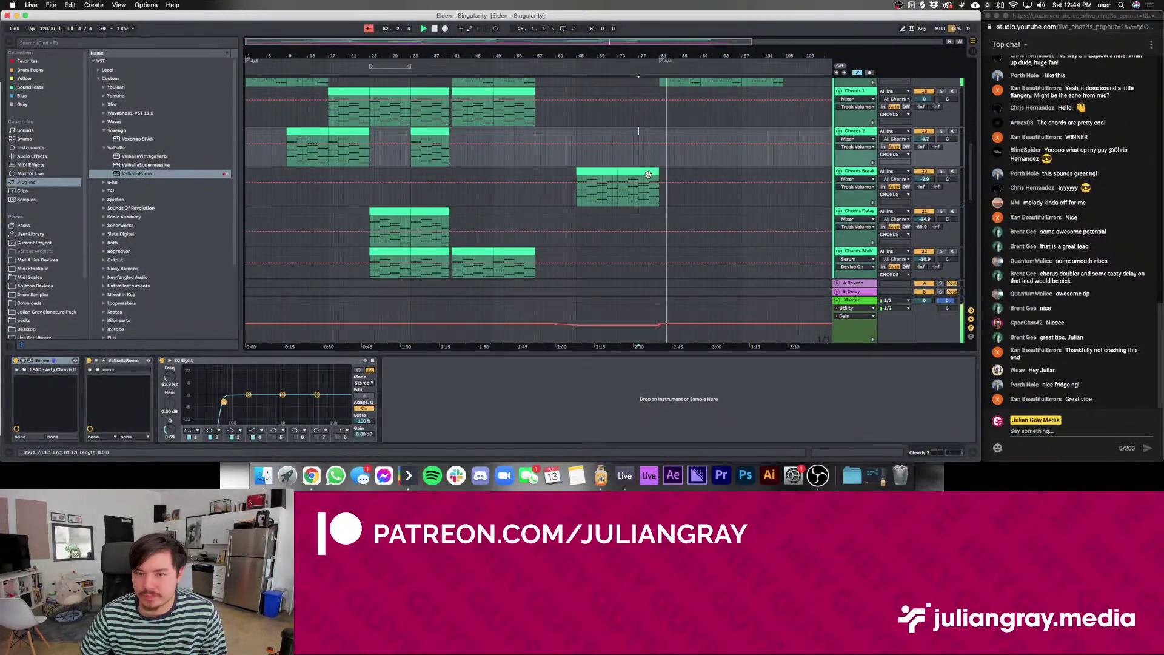
{"action": "left_click", "coordinate": [649, 175]}
{"action": "scroll", "coordinate": [647, 178], "scroll_direction": "up", "scroll_amount": 8}
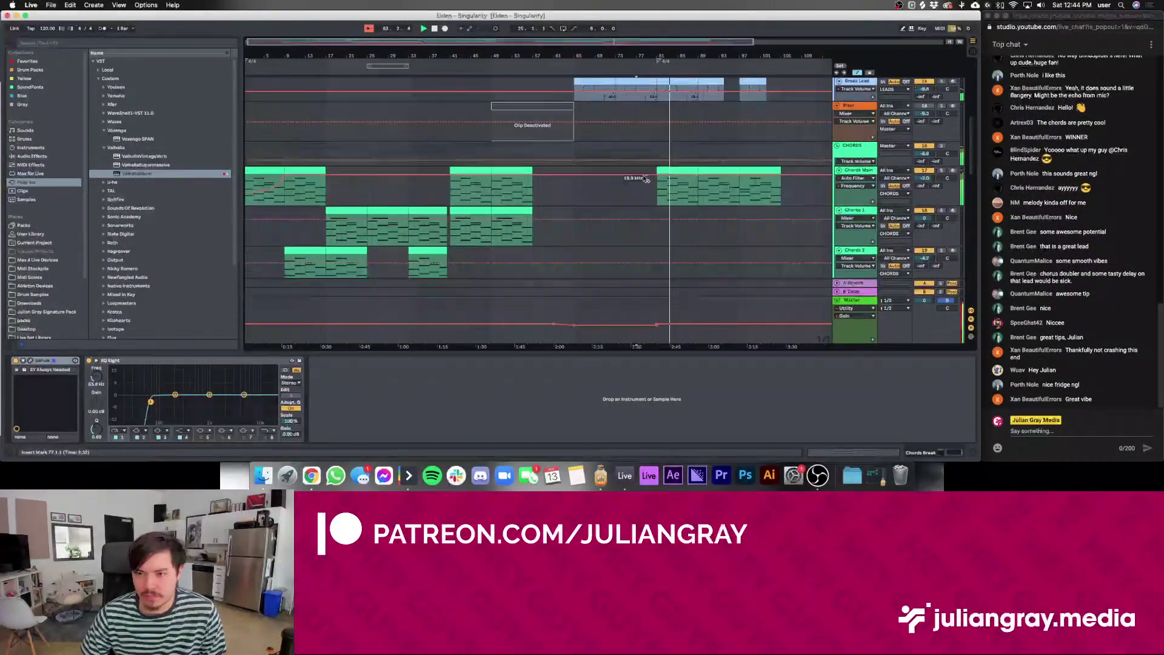
{"action": "scroll", "coordinate": [646, 179], "scroll_direction": "up", "scroll_amount": 10}
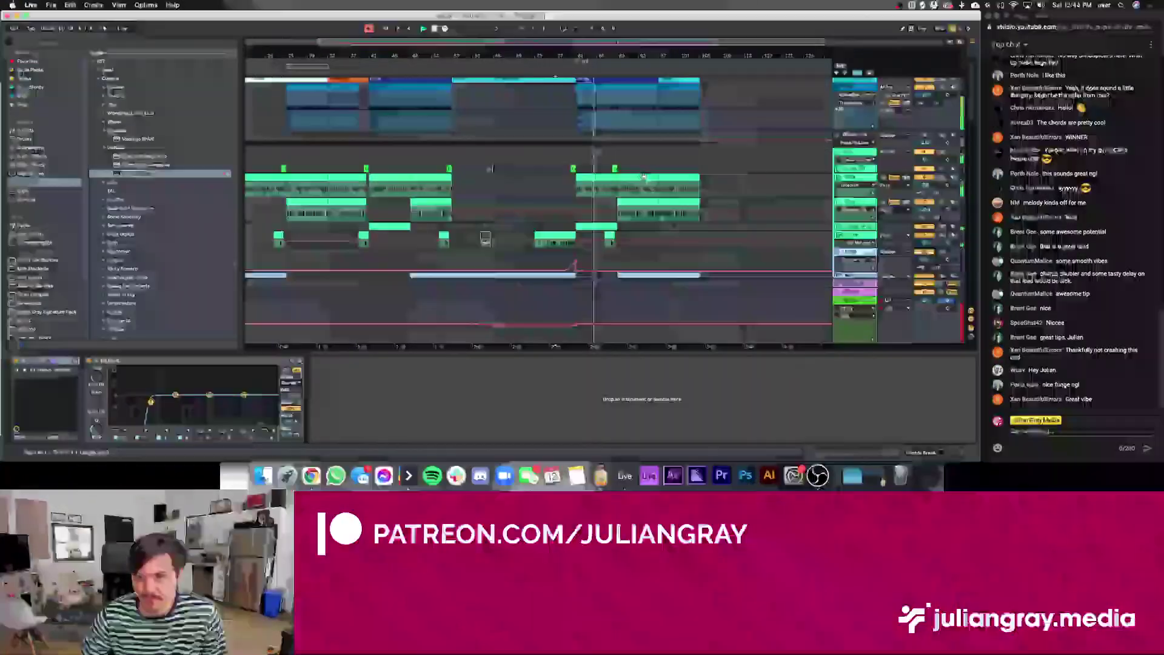
Check the second drop's Kick at bar 89, the Riser track's devices and the Break Lead chain at bar 94
{"action": "left_click", "coordinate": [617, 121]}
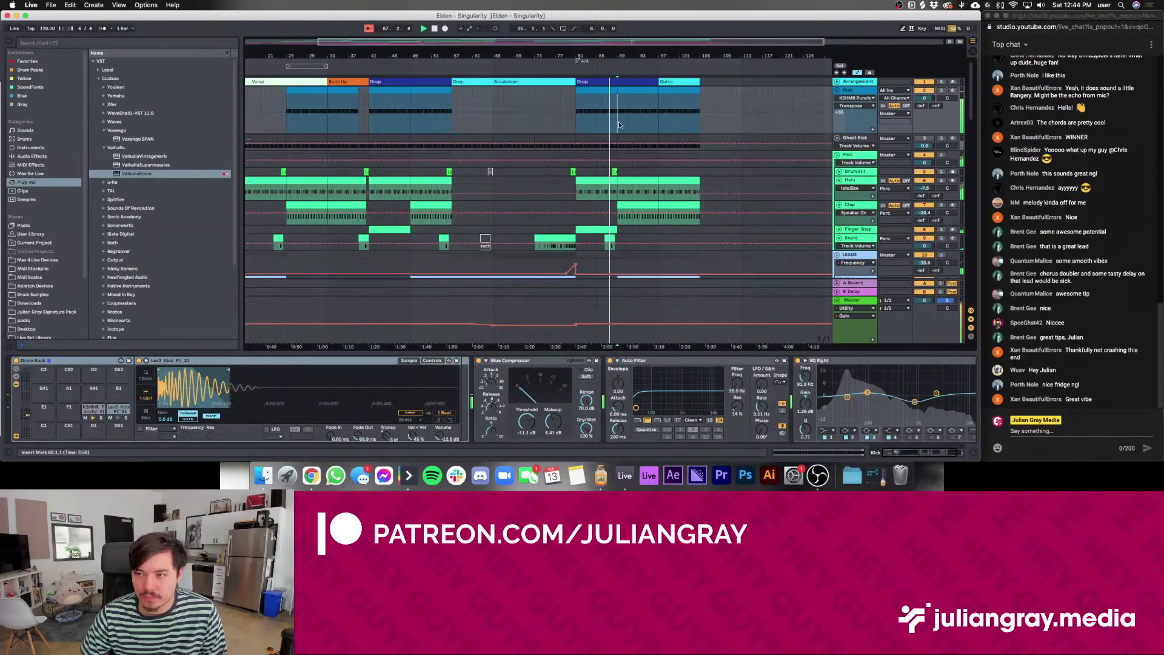
{"action": "scroll", "coordinate": [566, 185], "scroll_direction": "down", "scroll_amount": 1}
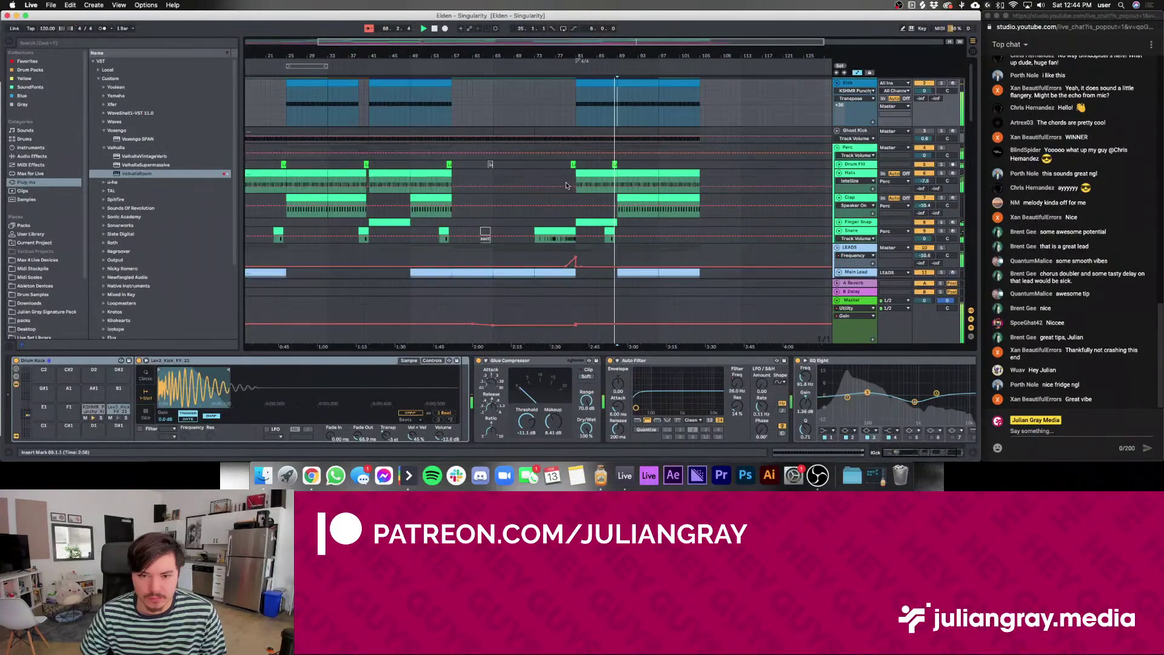
{"action": "scroll", "coordinate": [566, 185], "scroll_direction": "down", "scroll_amount": 4}
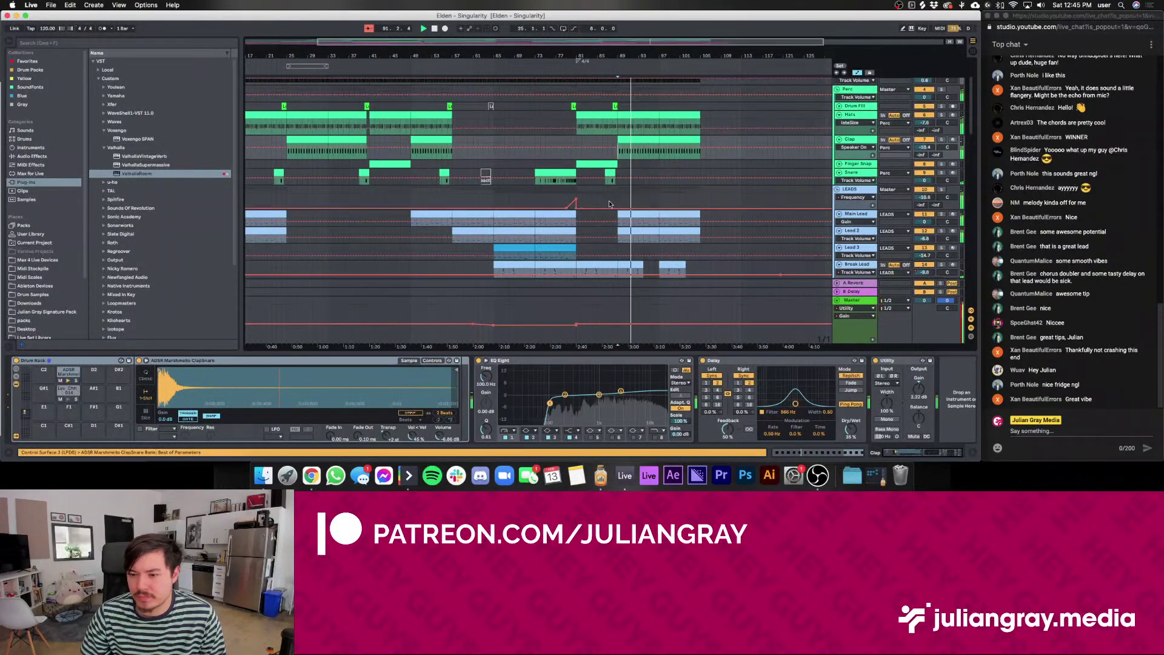
{"action": "scroll", "coordinate": [610, 204], "scroll_direction": "down", "scroll_amount": 4}
{"action": "left_click", "coordinate": [618, 233]}
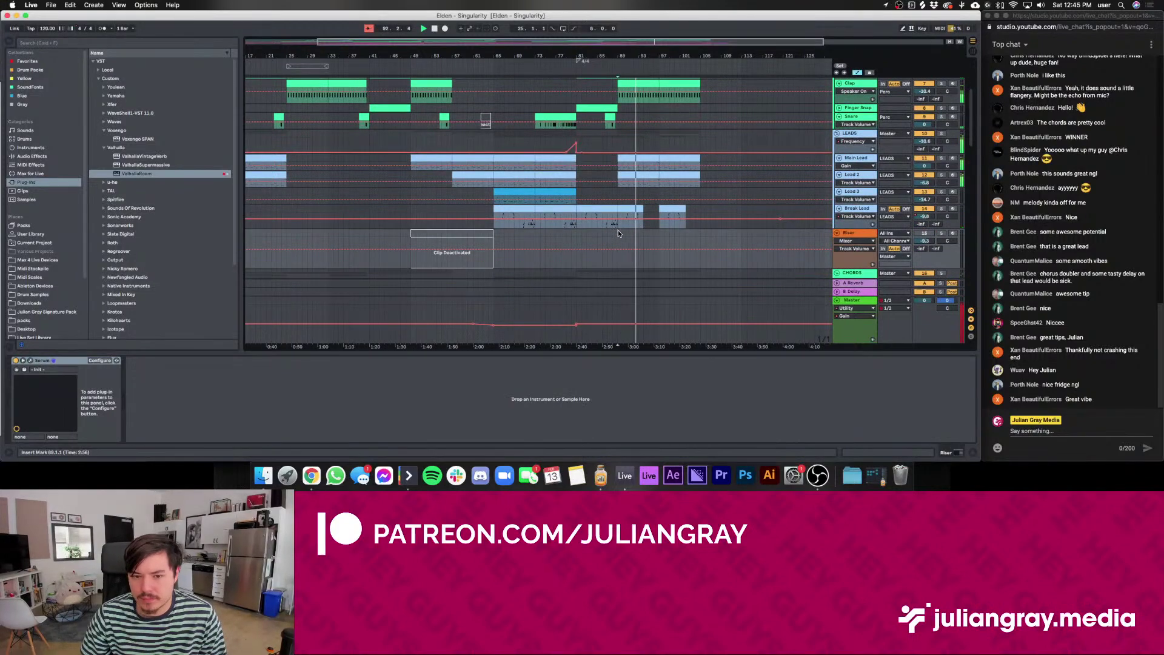
{"action": "scroll", "coordinate": [618, 232], "scroll_direction": "down", "scroll_amount": 2}
{"action": "left_click", "coordinate": [646, 191]}
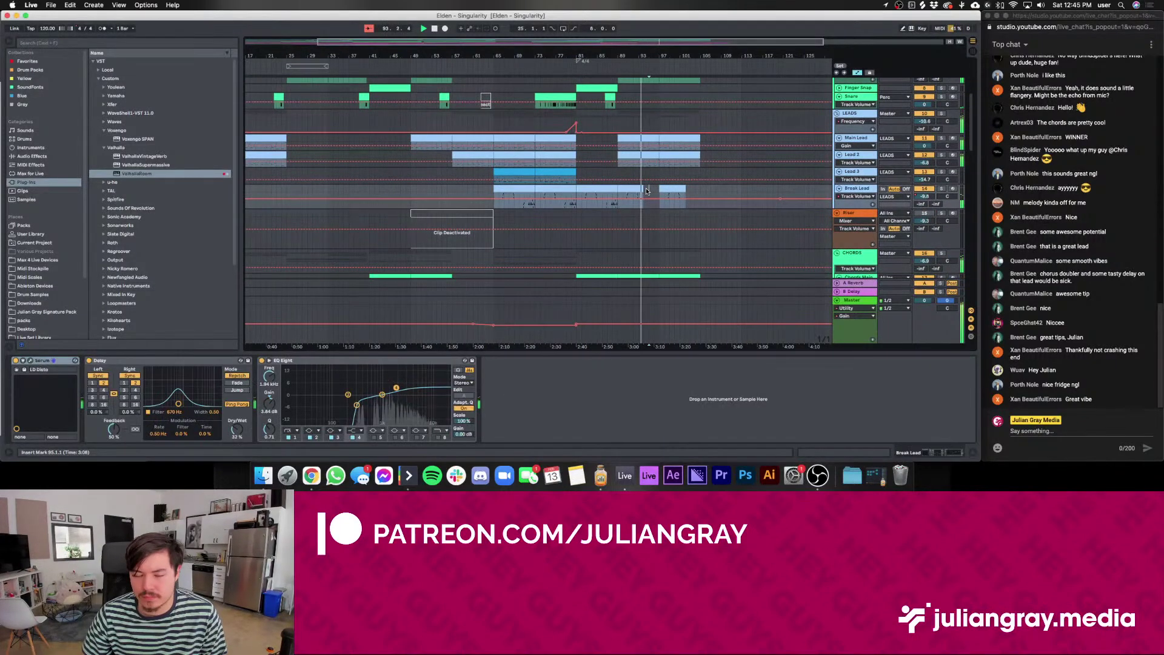
{"action": "left_click", "coordinate": [645, 192]}
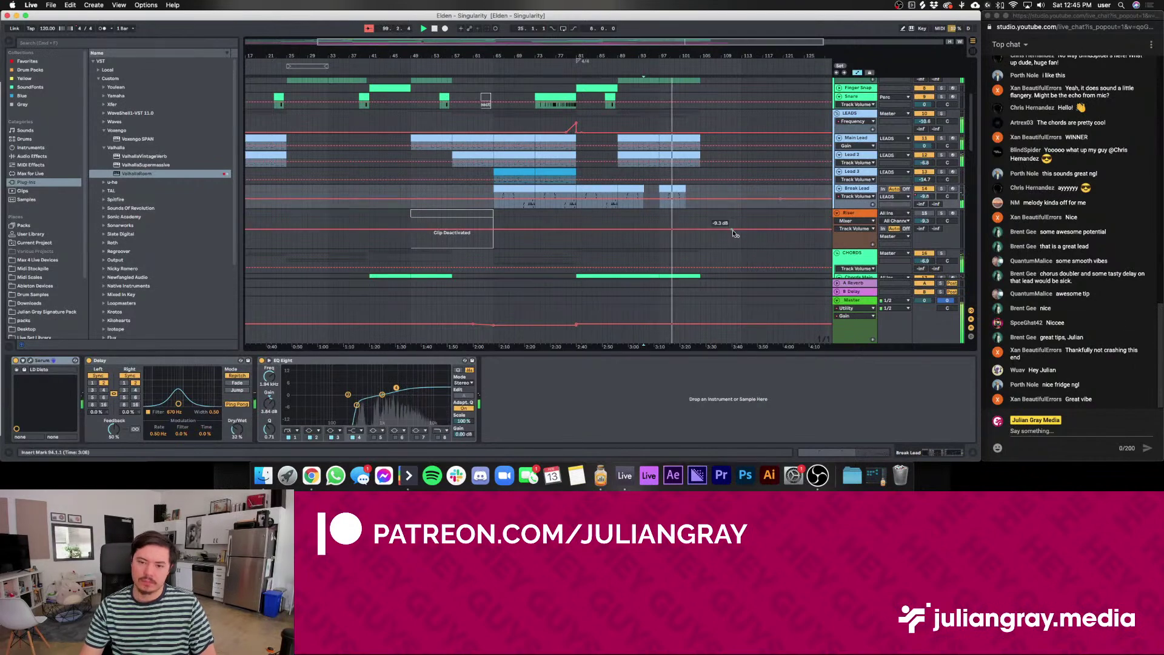
Look over the bass and FX tracks in the outro and view the device chain of the Synth FX track
{"action": "scroll", "coordinate": [731, 224], "scroll_direction": "down", "scroll_amount": 10}
{"action": "scroll", "coordinate": [729, 217], "scroll_direction": "down", "scroll_amount": 10}
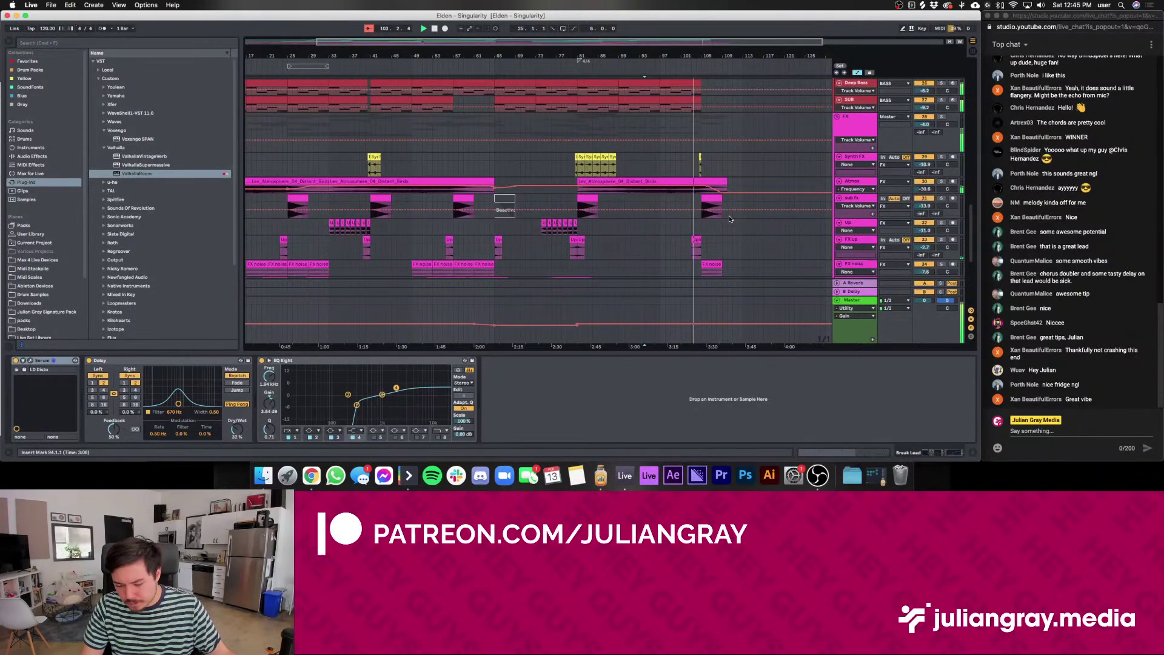
{"action": "left_click", "coordinate": [701, 156]}
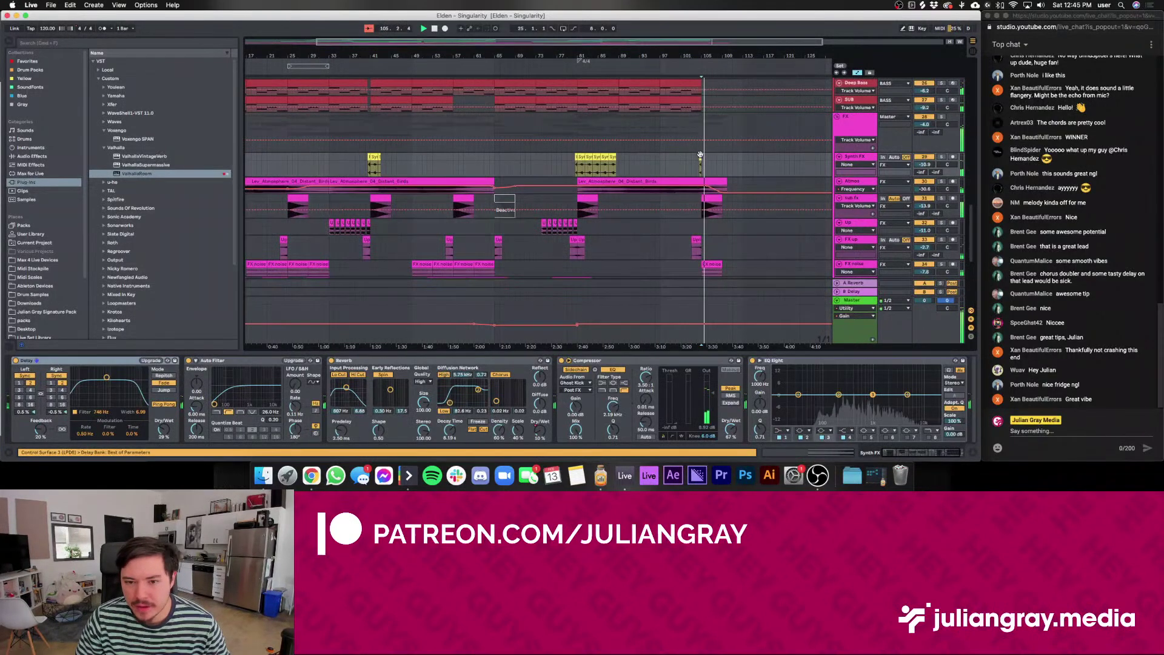
{"action": "scroll", "coordinate": [701, 156], "scroll_direction": "up", "scroll_amount": 8}
{"action": "scroll", "coordinate": [701, 156], "scroll_direction": "up", "scroll_amount": 6}
{"action": "scroll", "coordinate": [701, 156], "scroll_direction": "left", "scroll_amount": 3}
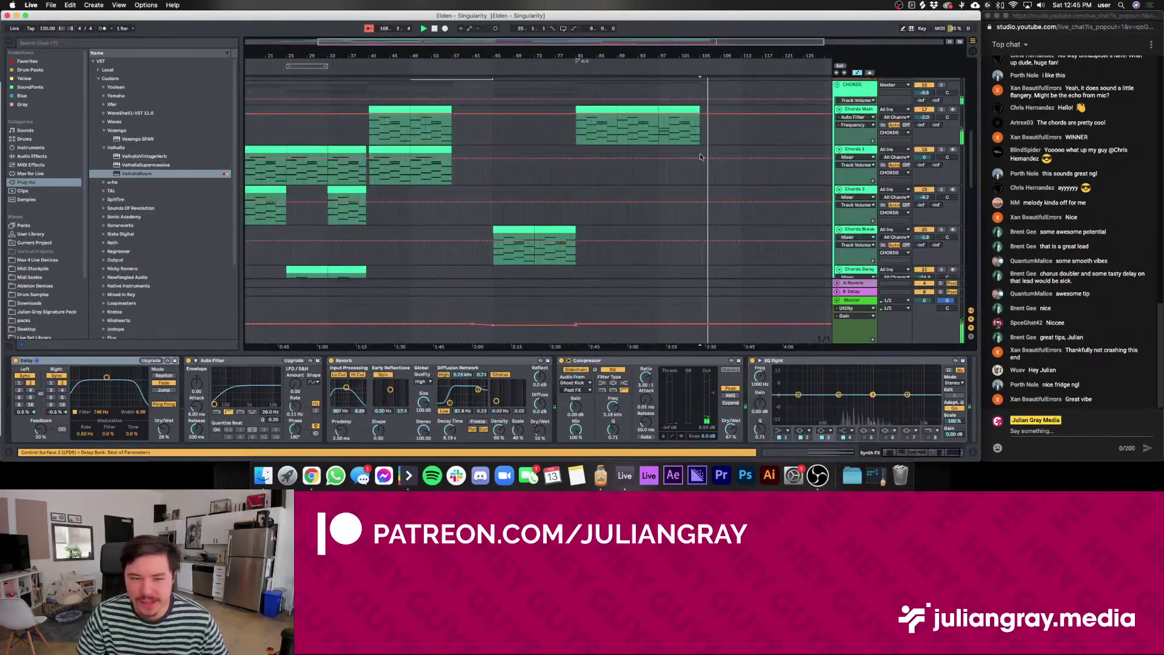
Survey the chord and drum tracks at the second drop and view the Chords Main and Perc device chains
{"action": "left_click", "coordinate": [659, 129]}
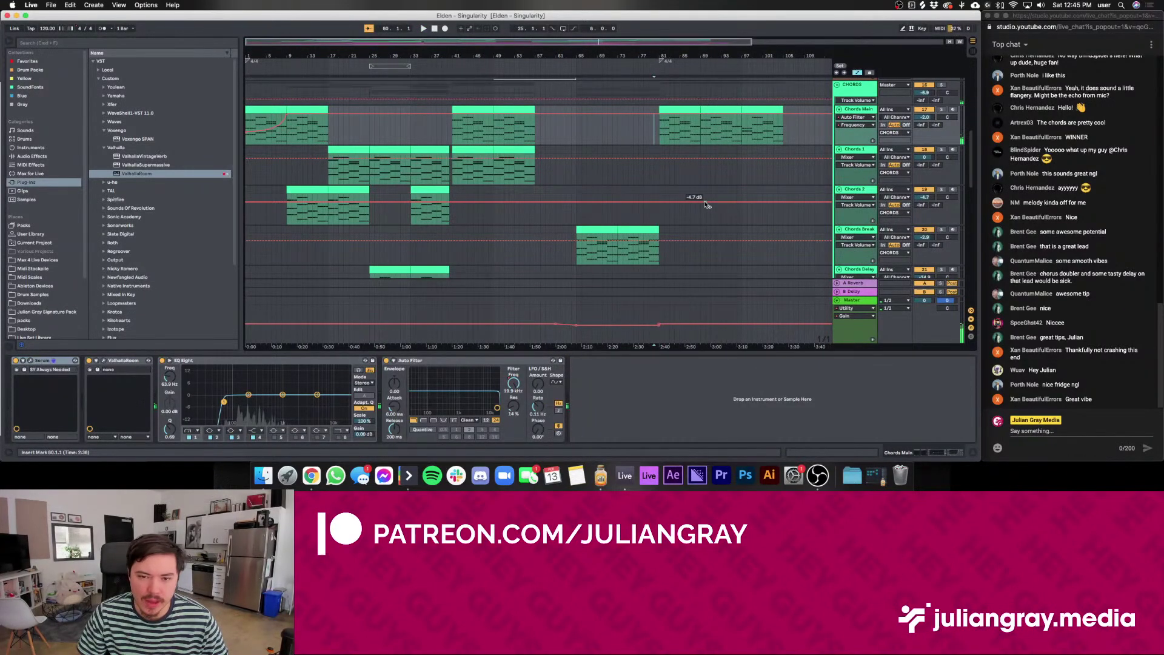
{"action": "scroll", "coordinate": [673, 208], "scroll_direction": "down", "scroll_amount": 5}
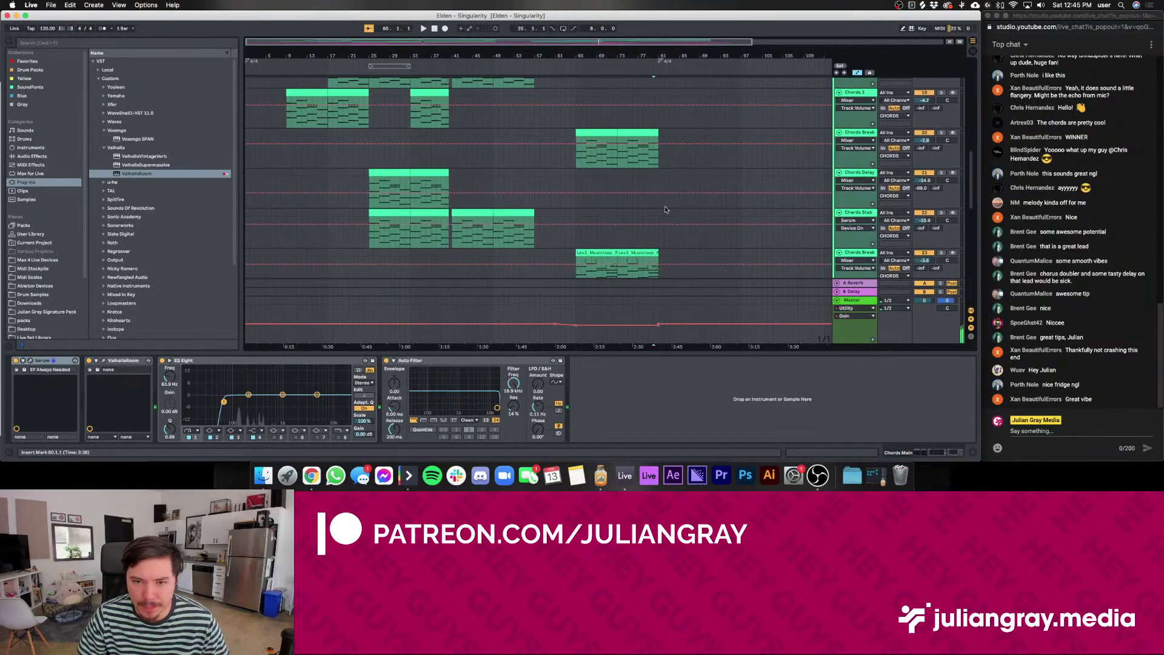
{"action": "scroll", "coordinate": [665, 209], "scroll_direction": "up", "scroll_amount": 10}
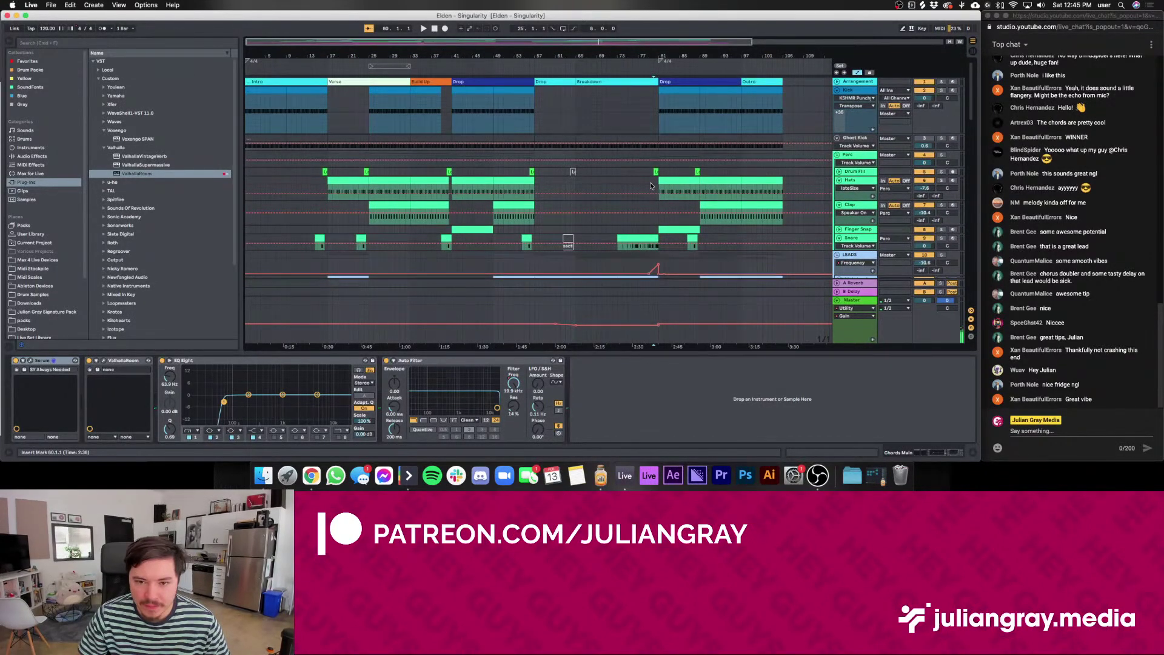
{"action": "left_click", "coordinate": [650, 186]}
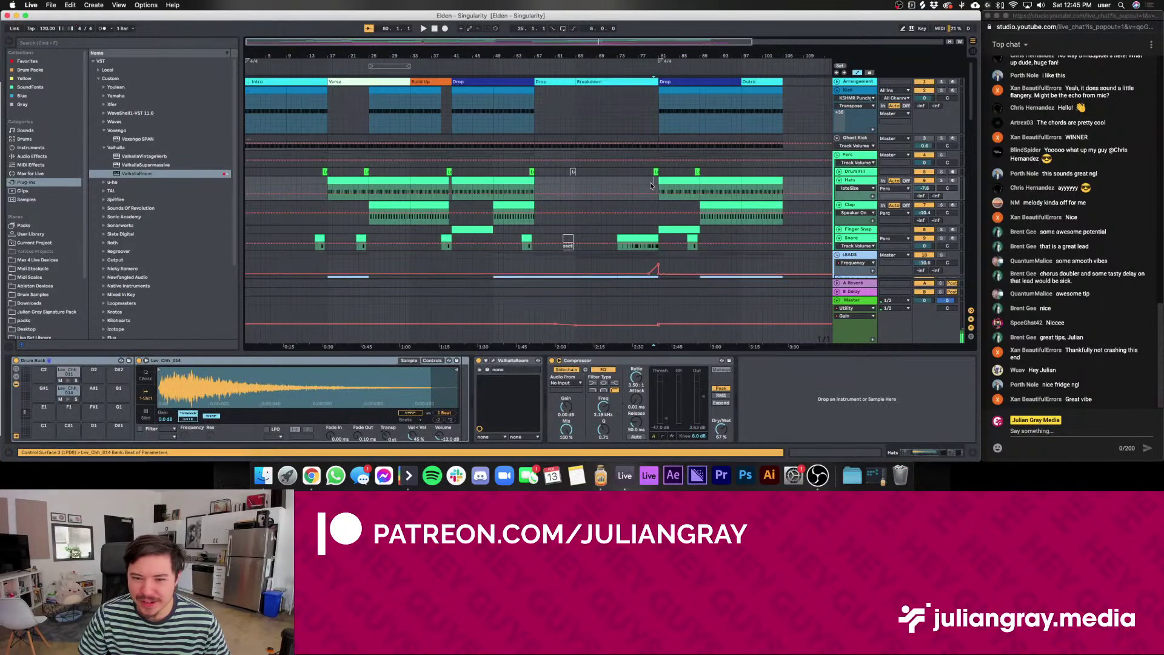
{"action": "scroll", "coordinate": [651, 189], "scroll_direction": "down", "scroll_amount": 20}
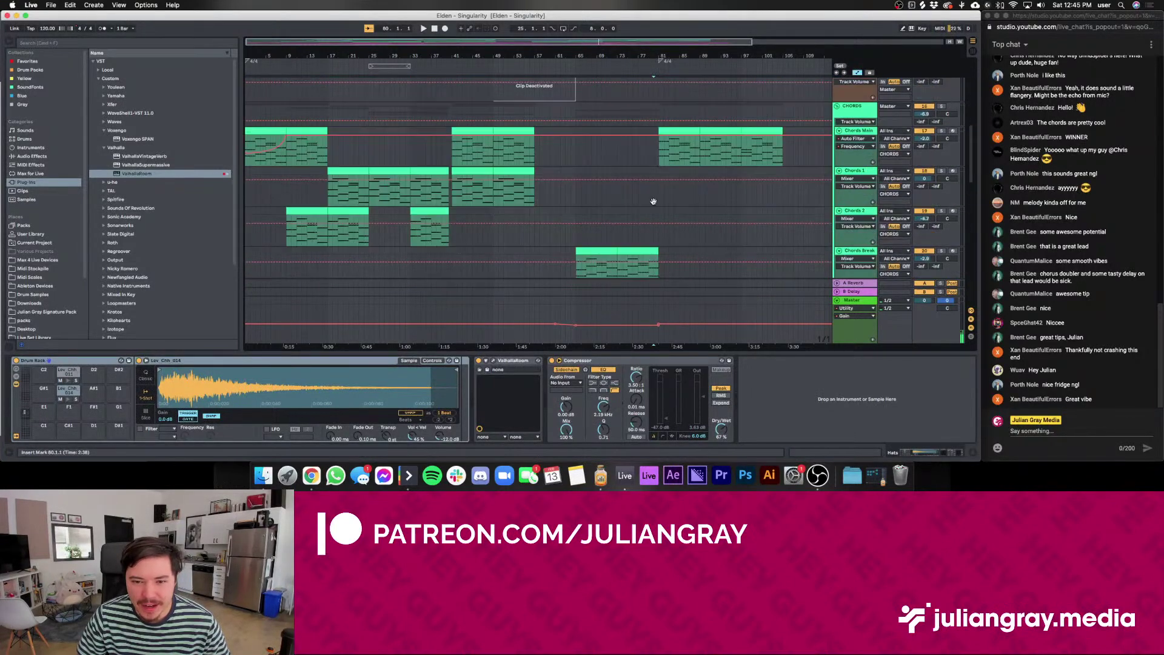
{"action": "scroll", "coordinate": [607, 194], "scroll_direction": "up", "scroll_amount": 20}
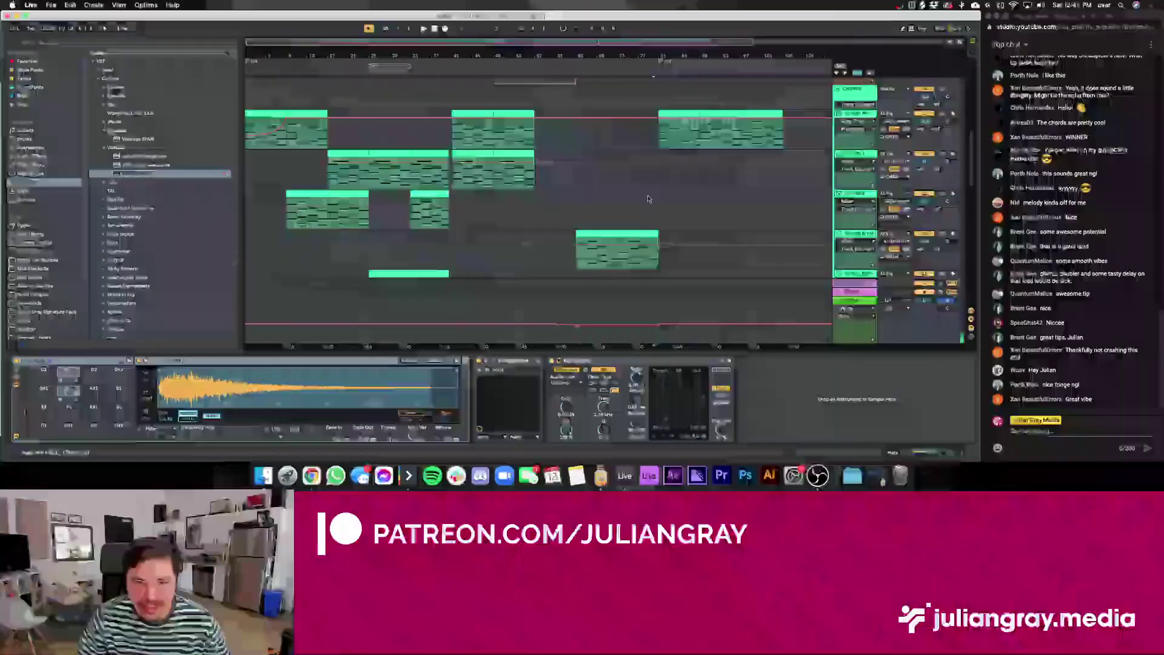
Check the lead tracks after the first drop, view the Master's EQ Eight, and play the first drop from bar 45
{"action": "left_click", "coordinate": [538, 183]}
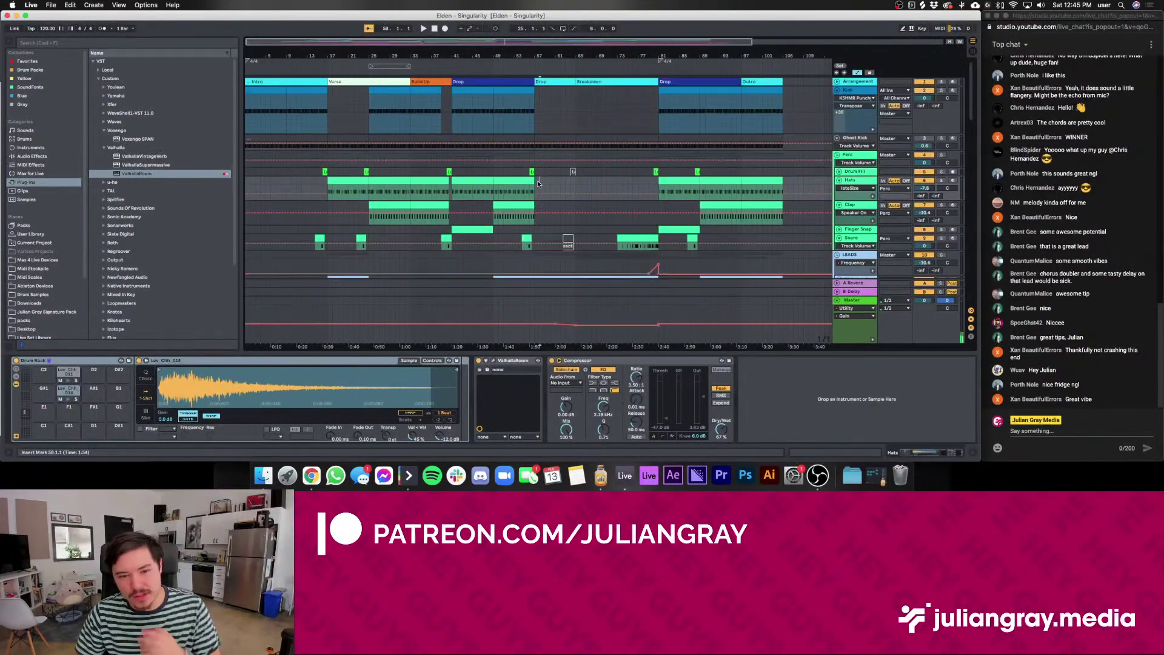
{"action": "scroll", "coordinate": [703, 219], "scroll_direction": "down", "scroll_amount": 4}
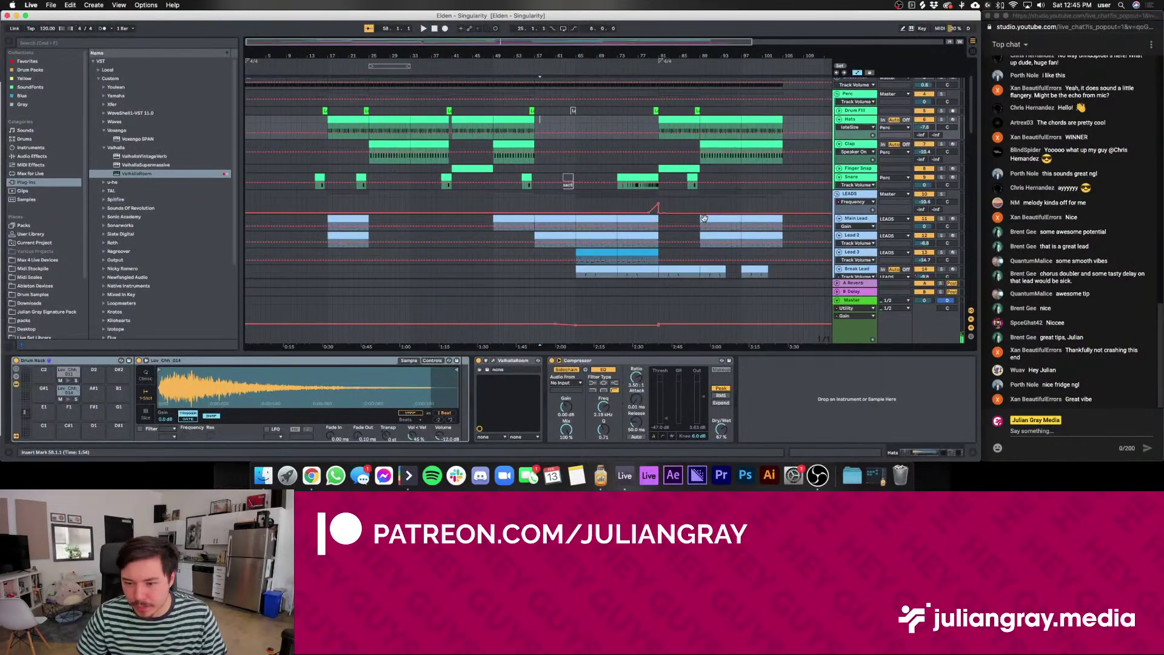
{"action": "left_click", "coordinate": [855, 300]}
{"action": "left_click", "coordinate": [287, 360]}
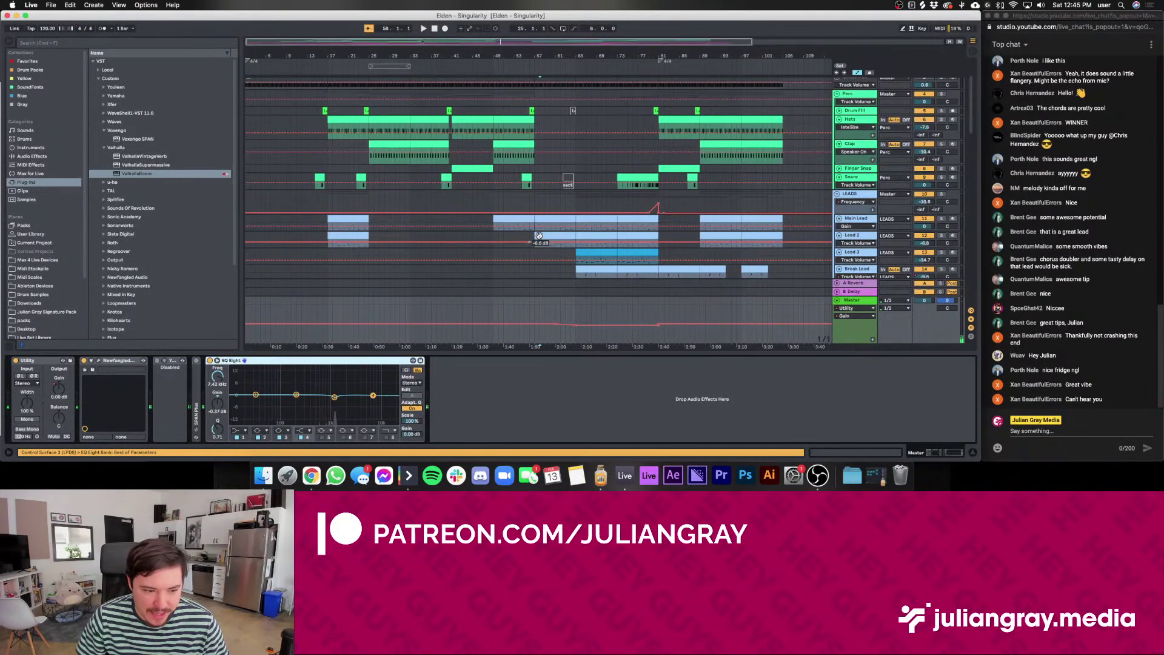
{"action": "left_click", "coordinate": [471, 207]}
{"action": "key", "text": "space"}
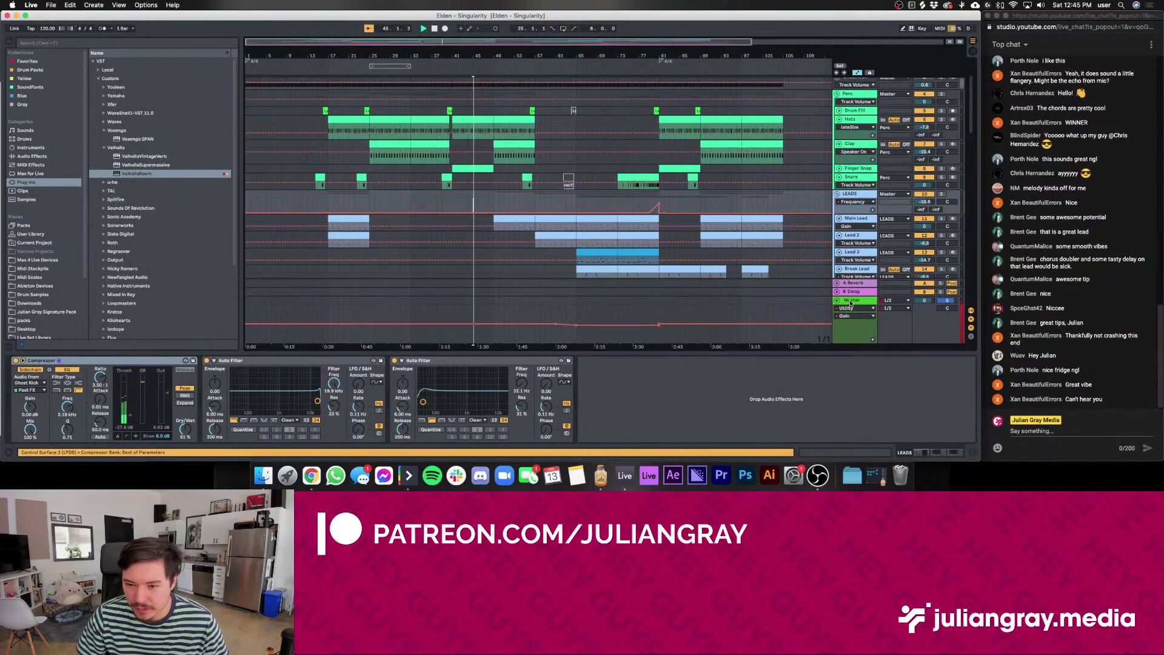
Move EQ Eight directly after Utility on the Master track, ahead of the Newfangled plug-in
{"action": "left_click", "coordinate": [851, 301]}
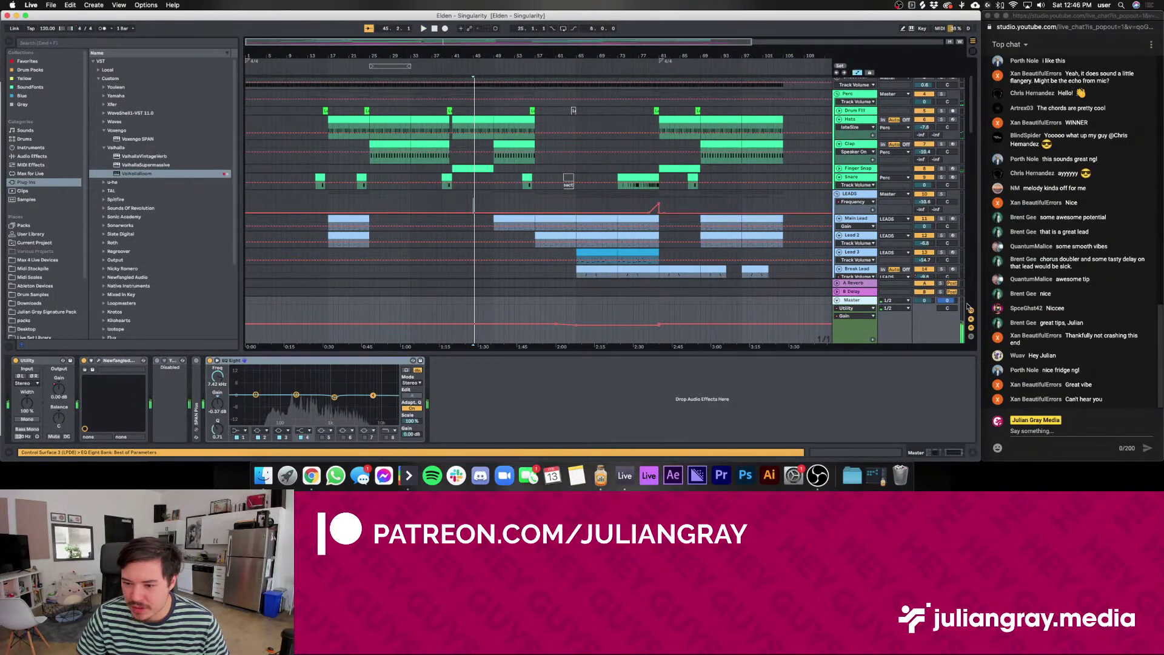
{"action": "left_click", "coordinate": [110, 362]}
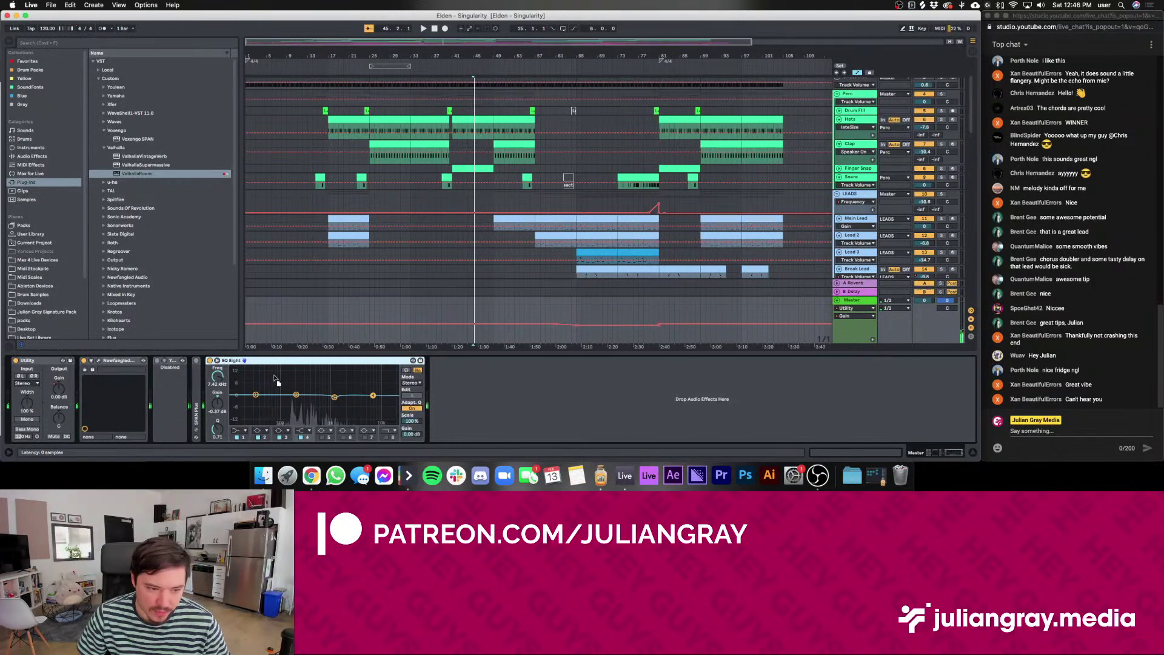
{"action": "left_click_drag", "start_coordinate": [276, 398], "coordinate": [140, 364]}
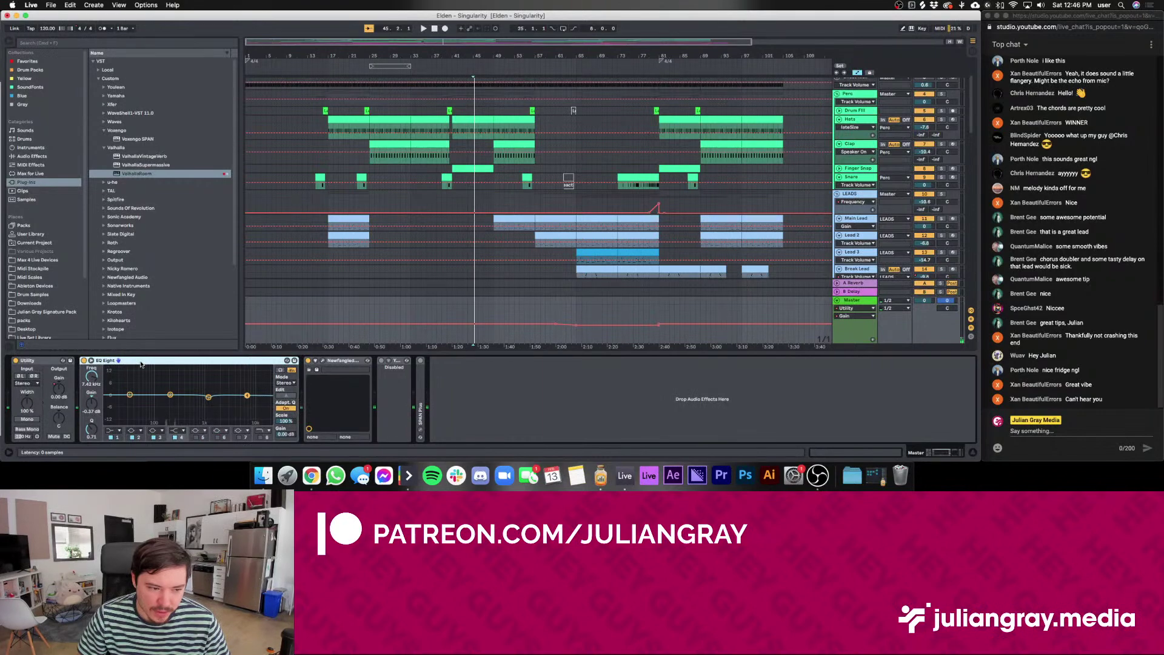
{"action": "left_click", "coordinate": [344, 361]}
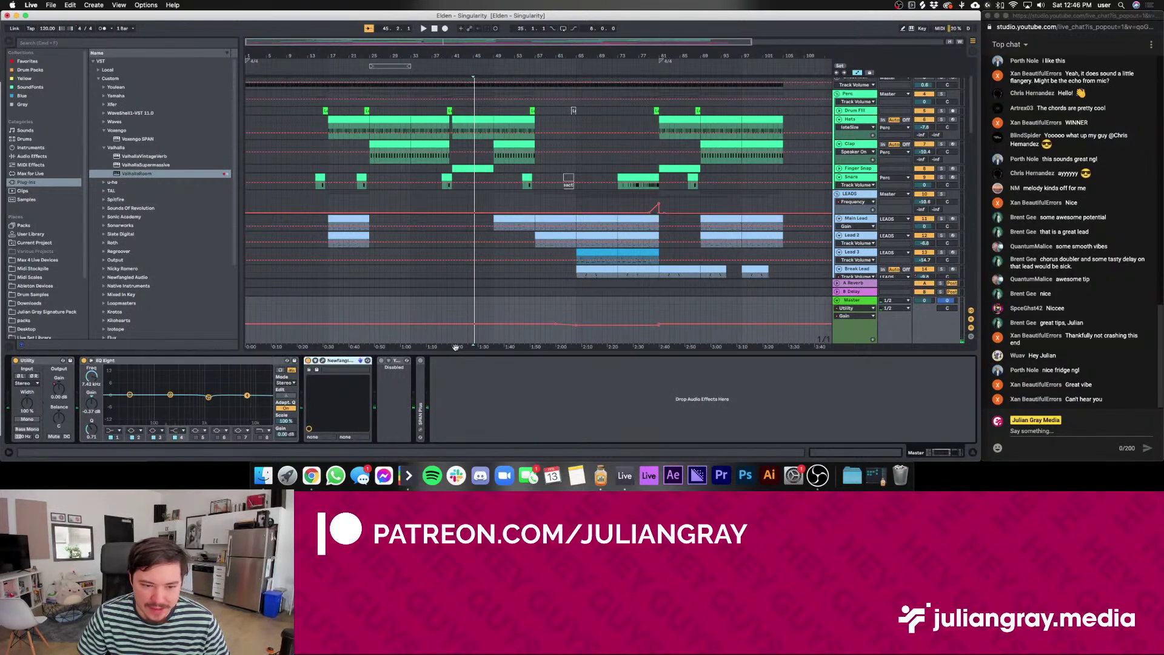
Fold the Youlean Loudness Meter and unfold SPAN Plus in the Master device chain
{"action": "left_click", "coordinate": [407, 361]}
{"action": "left_click", "coordinate": [399, 375]}
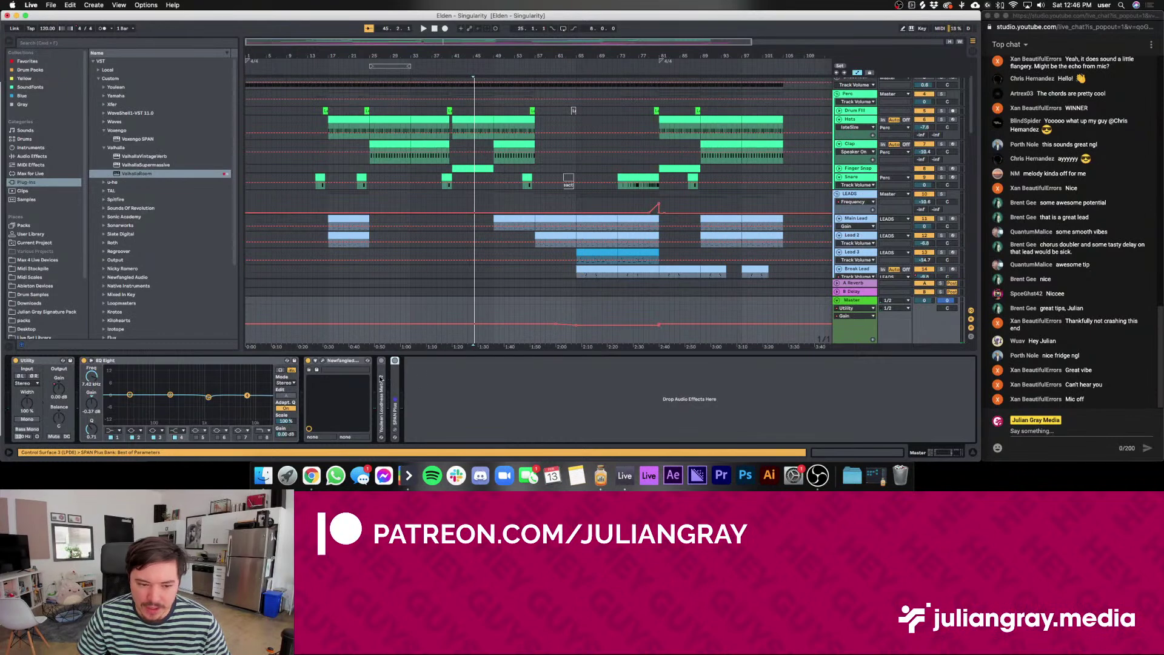
{"action": "double_click", "coordinate": [399, 377]}
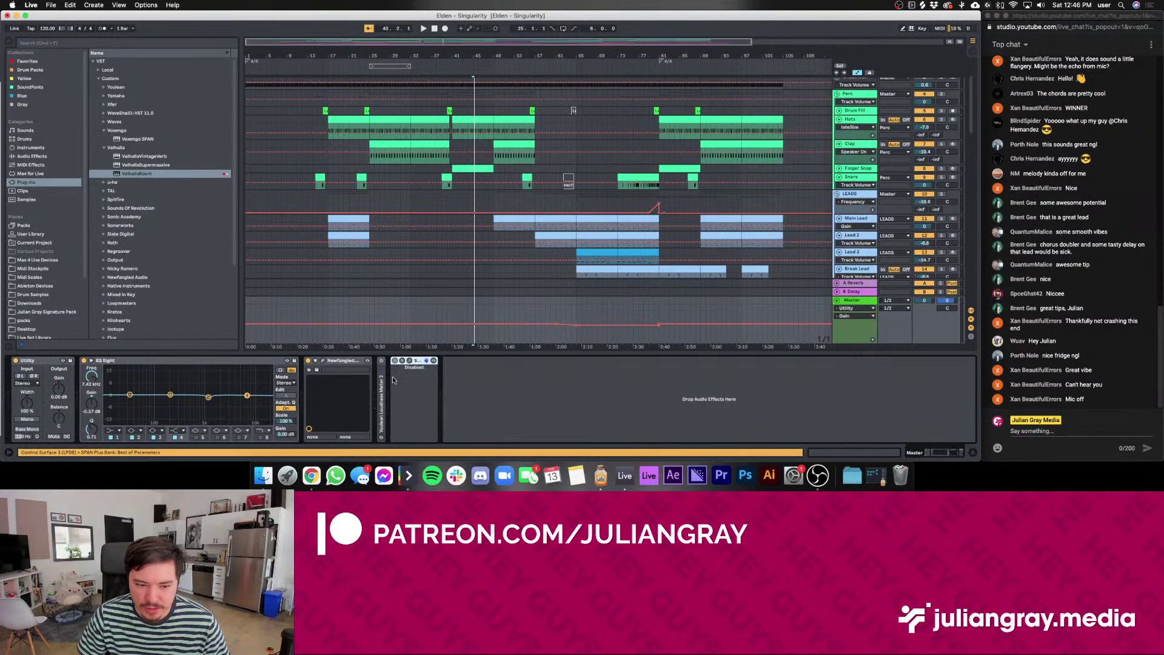
Play the end of the first drop and put the insert marker at the start of the breakdown
{"action": "left_click", "coordinate": [522, 301]}
{"action": "key", "text": "space"}
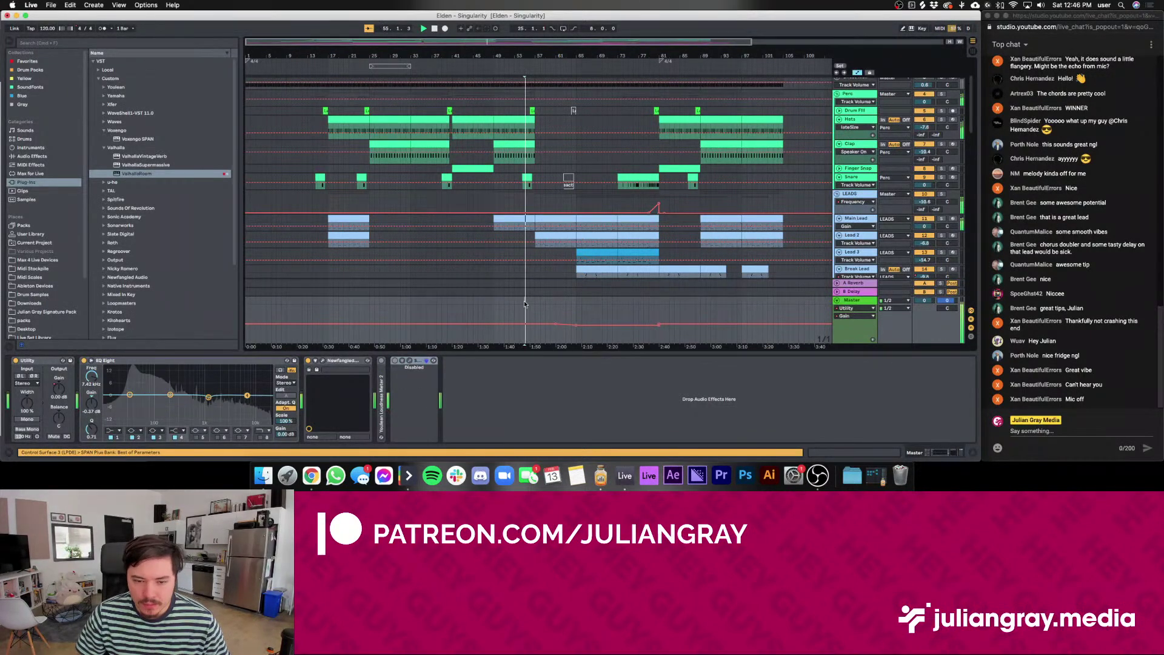
{"action": "left_click", "coordinate": [578, 297]}
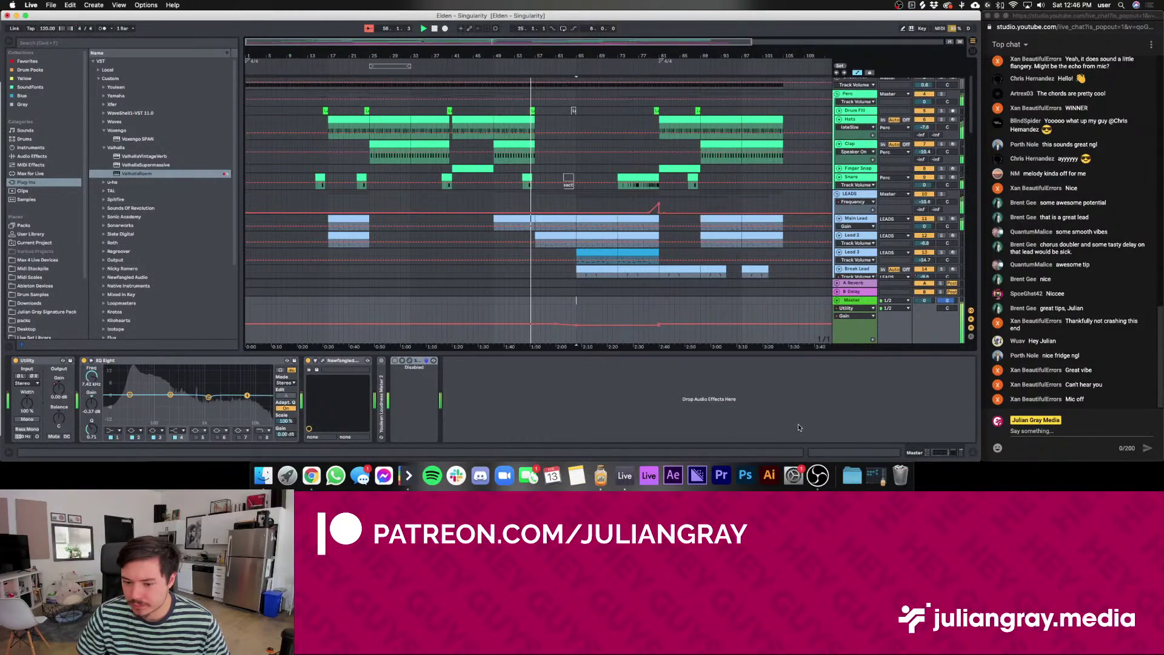
Switch to Audio Hijack and OBS to check the mic's audio options and the System Audio block in the streaming session
{"action": "left_click", "coordinate": [876, 476]}
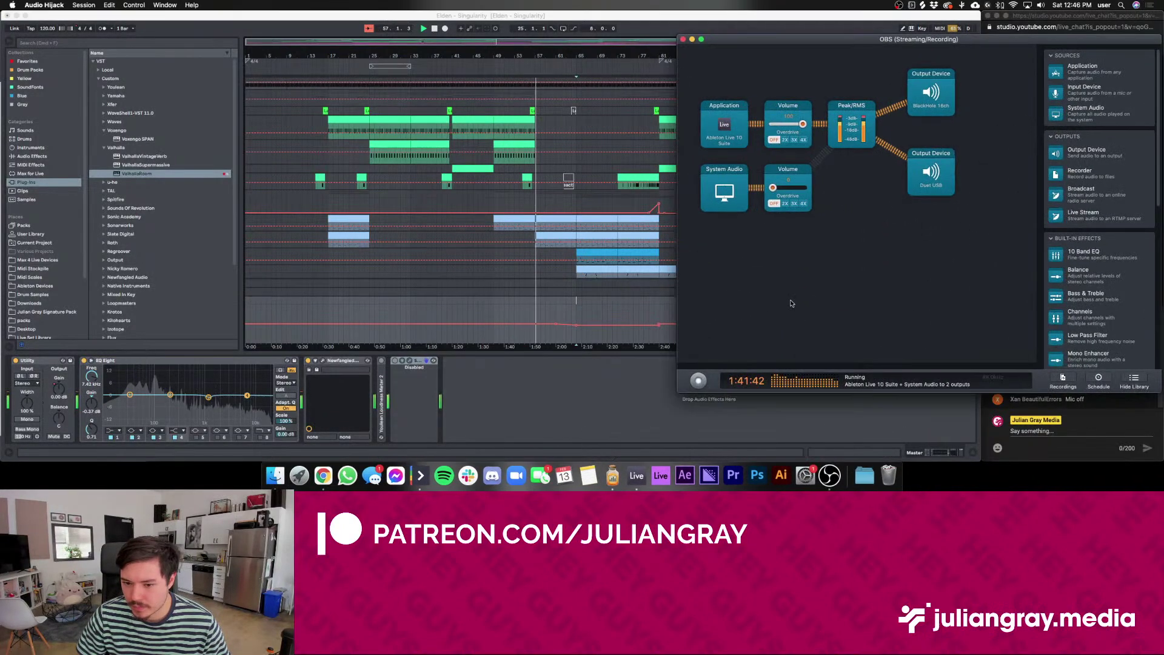
{"action": "left_click", "coordinate": [830, 476]}
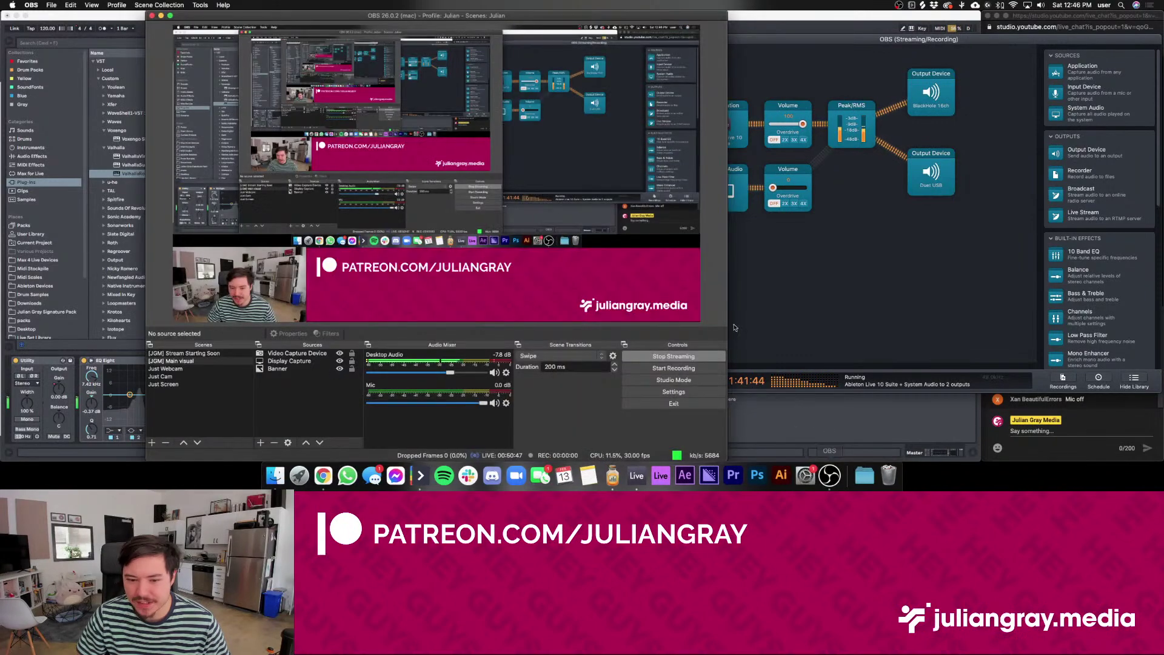
{"action": "left_click", "coordinate": [507, 403]}
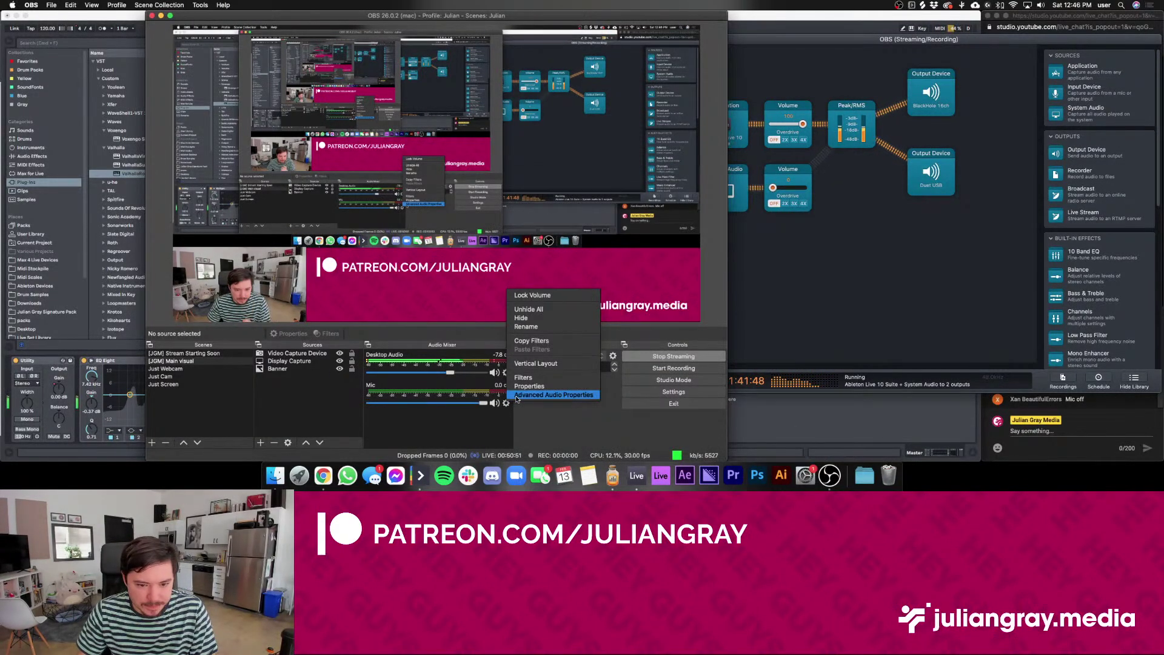
{"action": "left_click", "coordinate": [791, 277]}
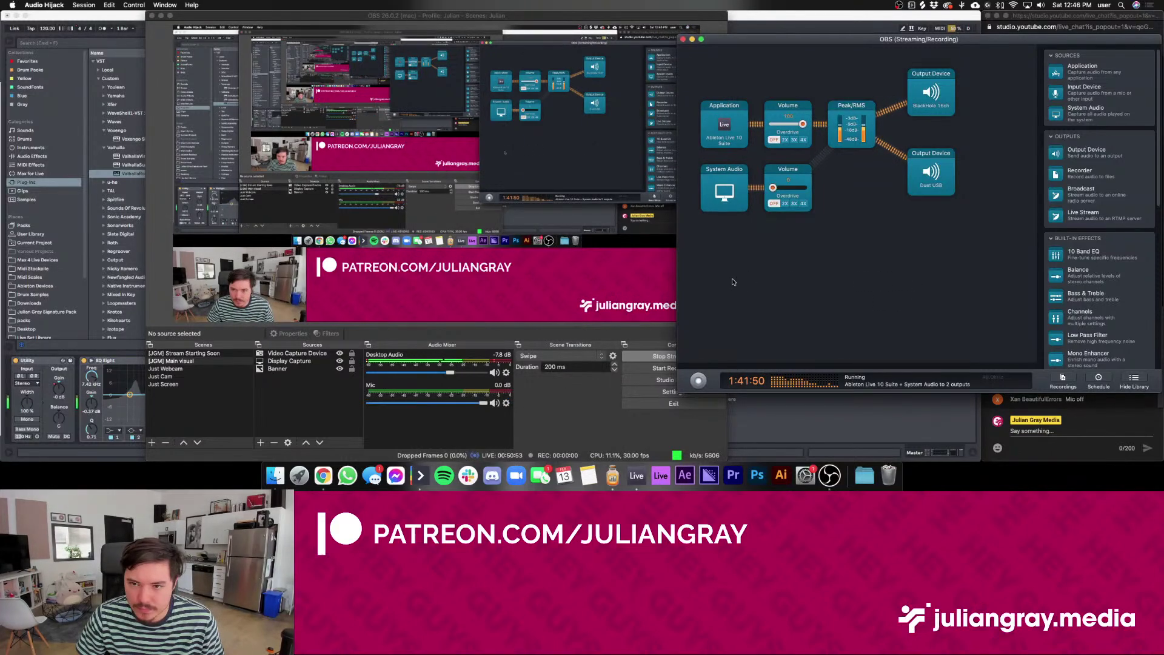
{"action": "left_click", "coordinate": [730, 193]}
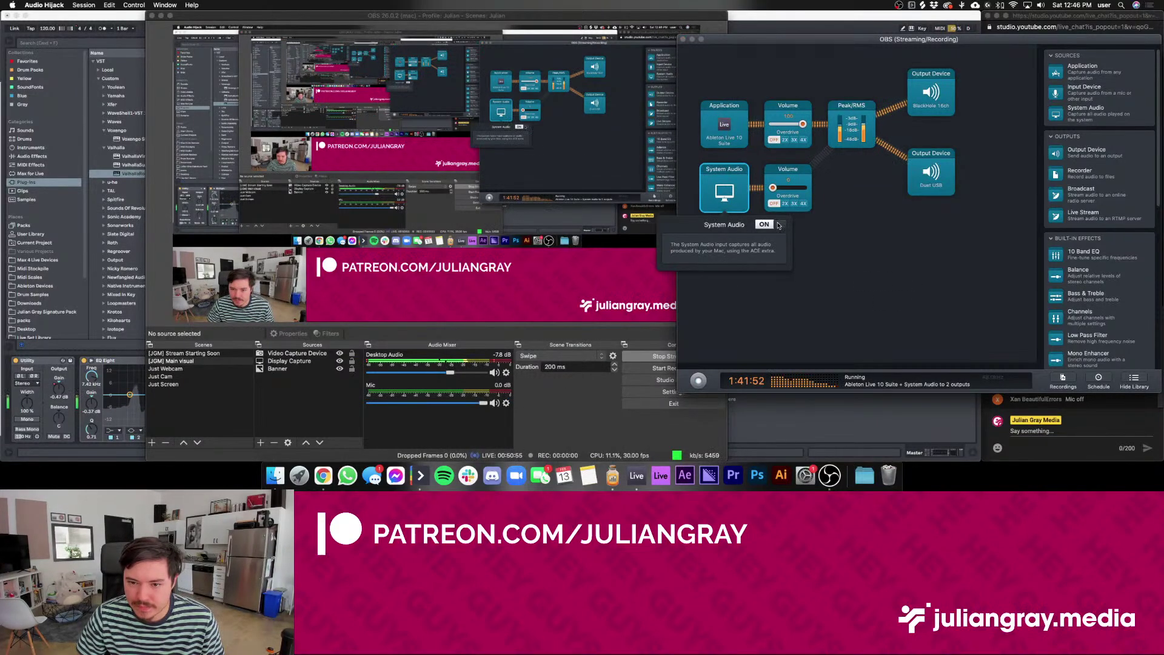
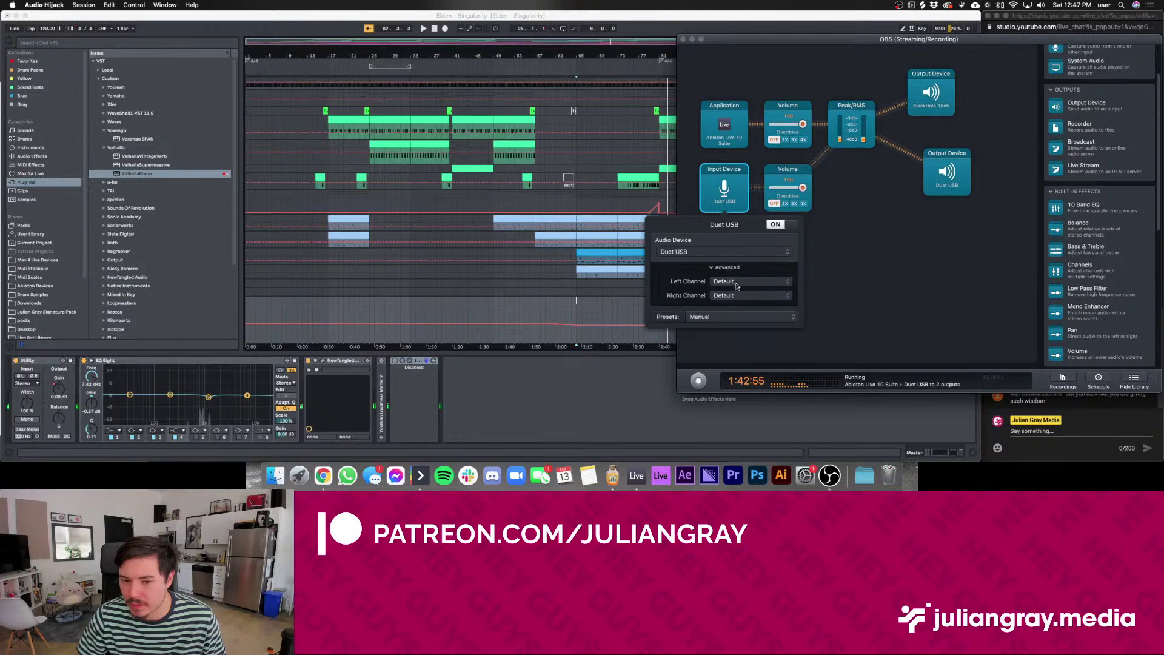
Set the Duet USB input's left channel to 1 and right channel to 2, and minimize the Audio Hijack session window
{"action": "left_click", "coordinate": [751, 295]}
{"action": "left_click", "coordinate": [751, 315]}
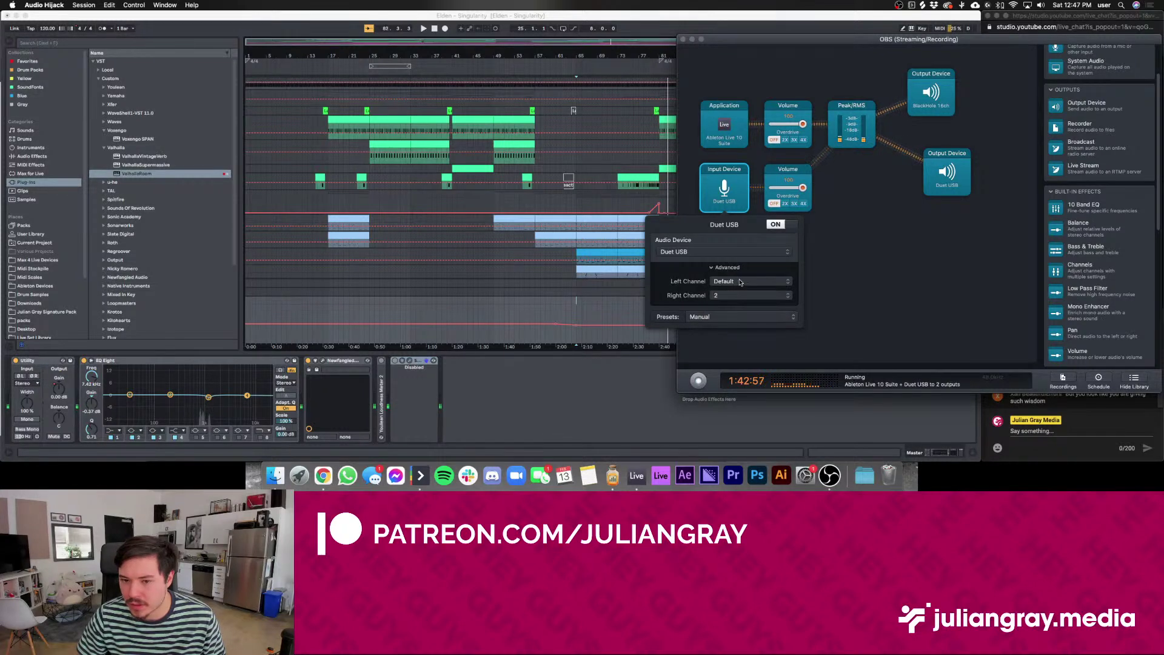
{"action": "left_click", "coordinate": [738, 296]}
{"action": "left_click", "coordinate": [735, 296]}
{"action": "left_click", "coordinate": [730, 281]}
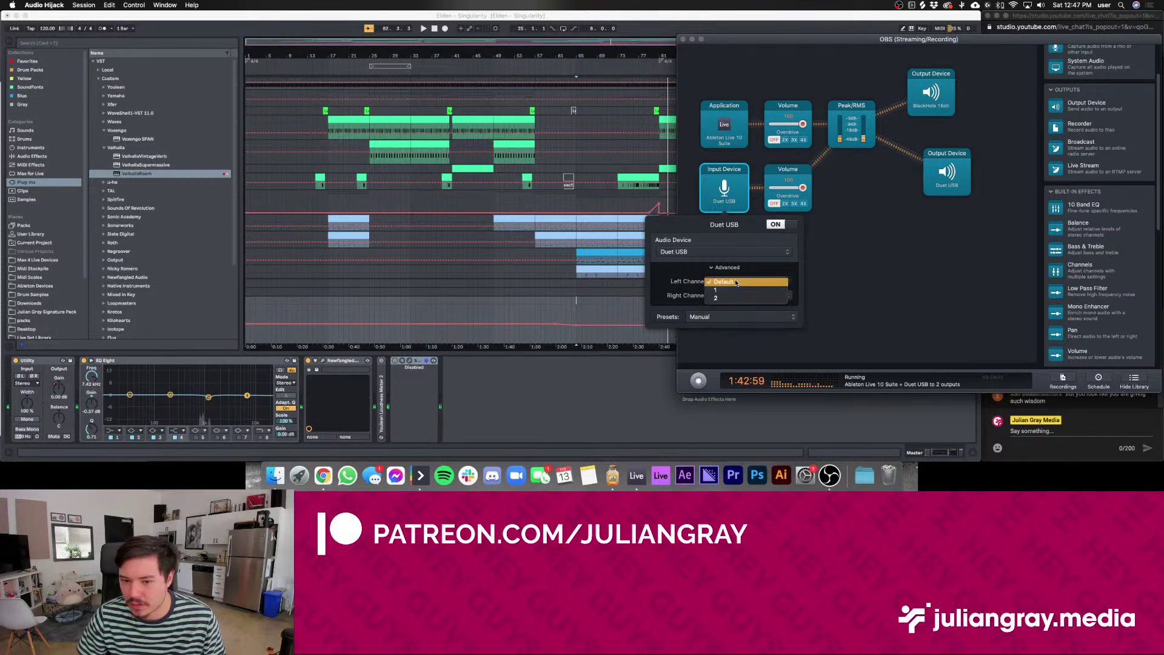
{"action": "left_click", "coordinate": [730, 290]}
{"action": "left_click", "coordinate": [871, 255]}
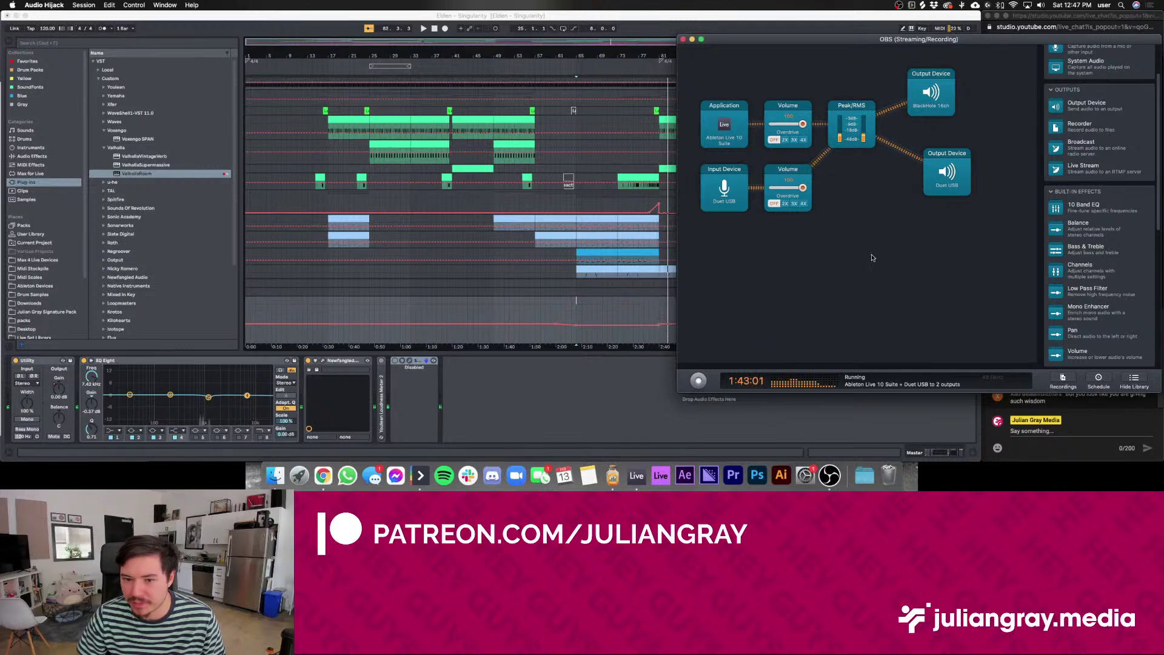
{"action": "left_click", "coordinate": [692, 39]}
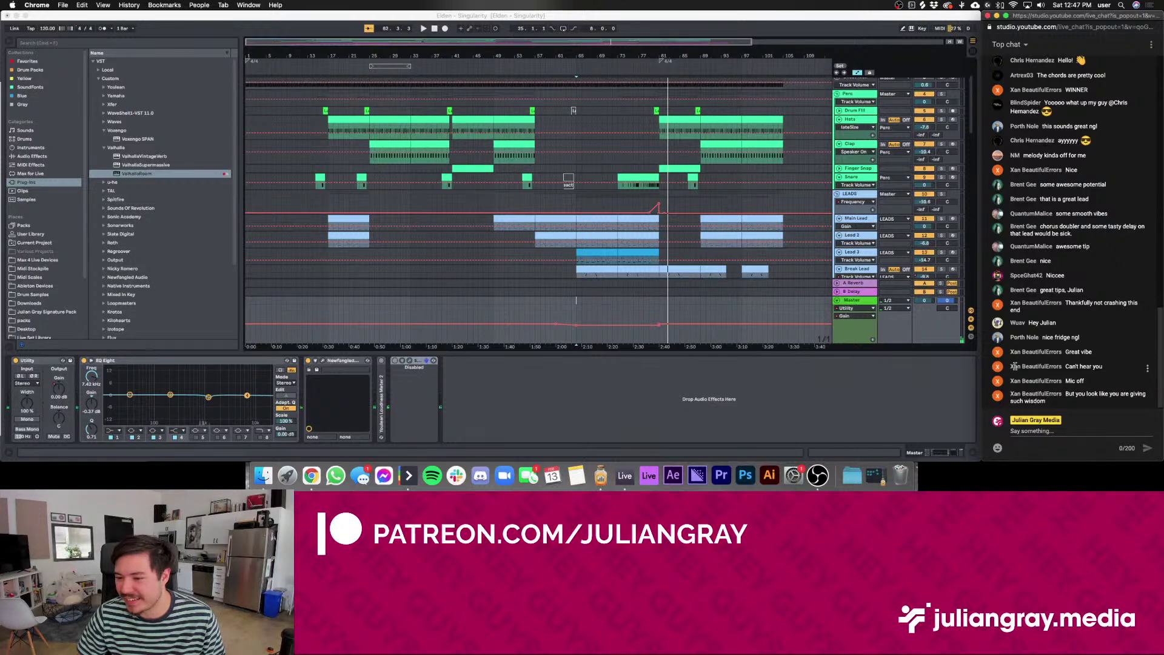
Back in Ableton Live, view the devices on the Delay and Reverb return tracks and look over the drum and lead tracks
{"action": "left_click", "coordinate": [546, 300]}
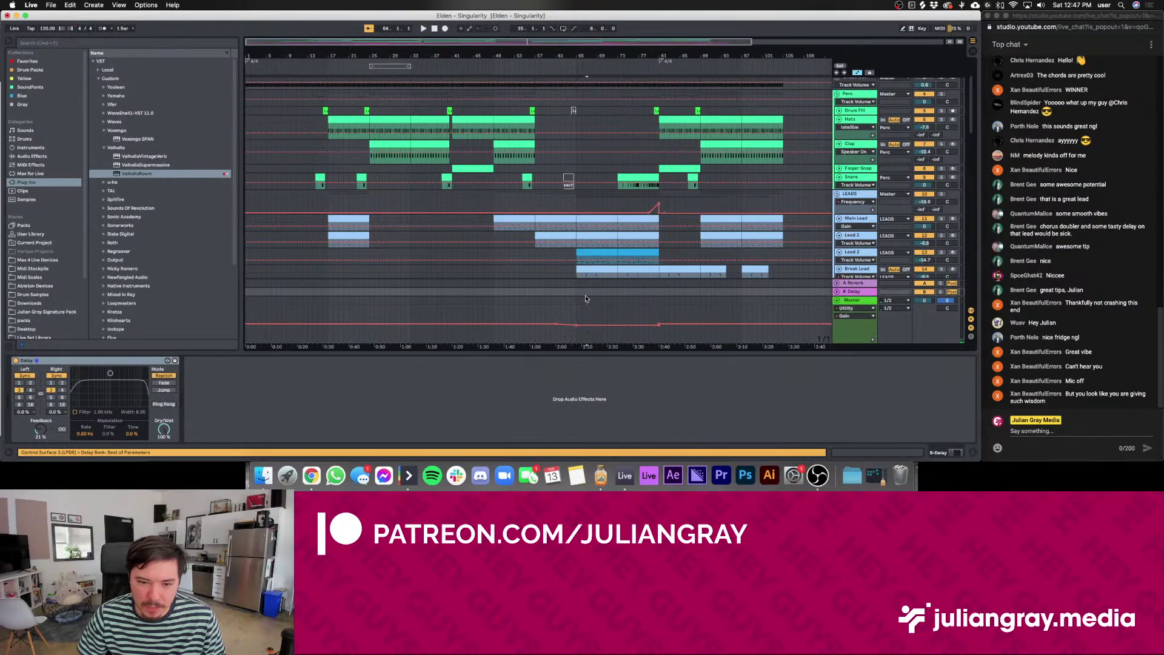
{"action": "left_click", "coordinate": [293, 283]}
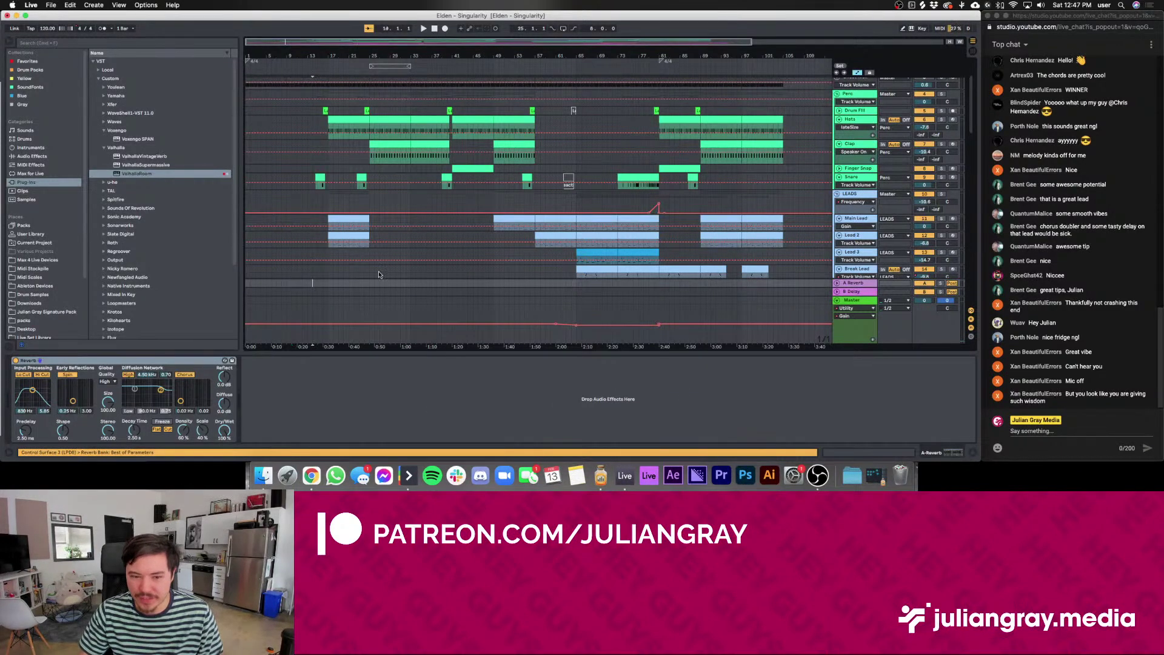
{"action": "scroll", "coordinate": [552, 291], "scroll_direction": "down", "scroll_amount": 5}
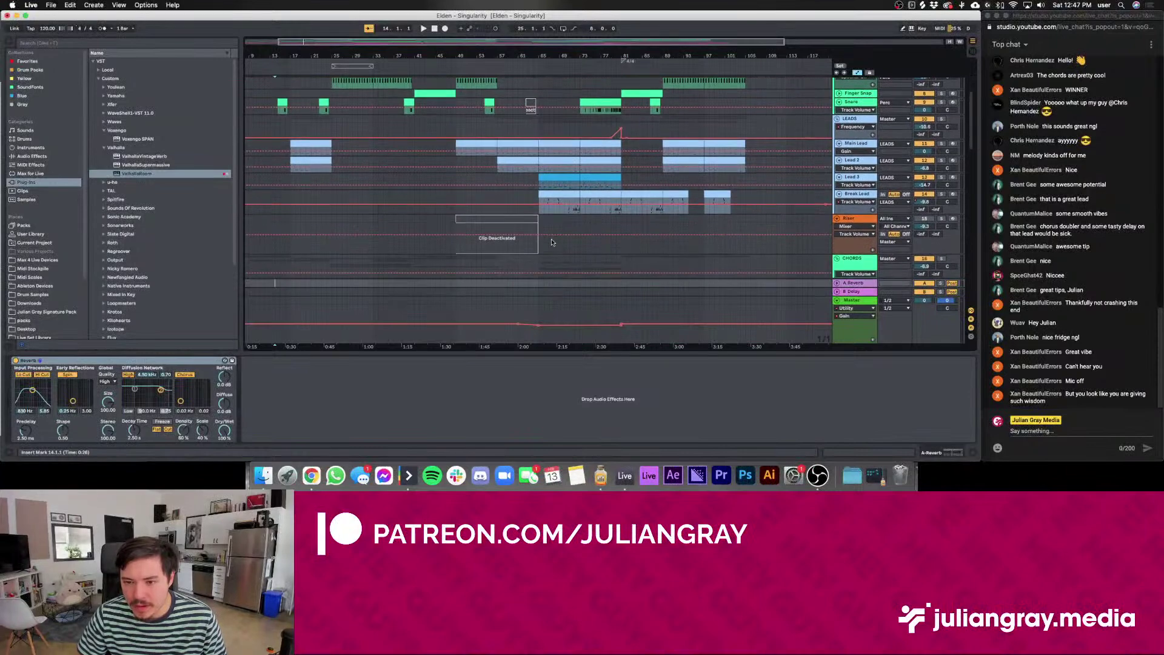
{"action": "scroll", "coordinate": [552, 243], "scroll_direction": "up", "scroll_amount": 6}
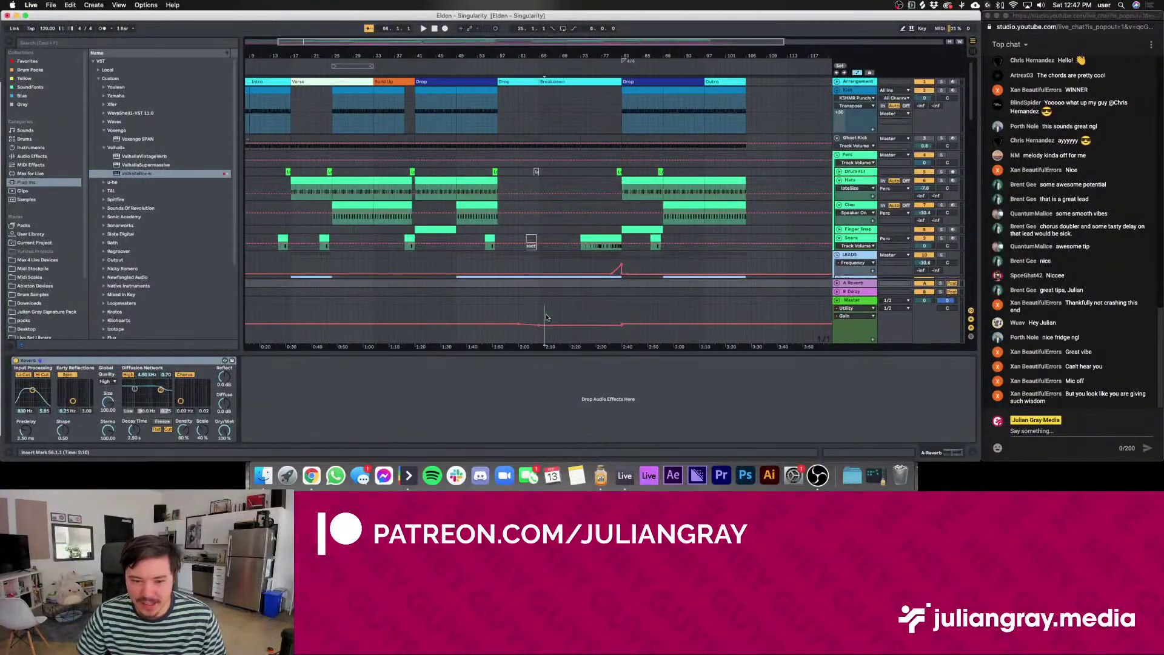
Move EQ Eight to the end of the Master device chain, after SPAN Plus
{"action": "left_click", "coordinate": [544, 320]}
{"action": "left_click", "coordinate": [554, 382]}
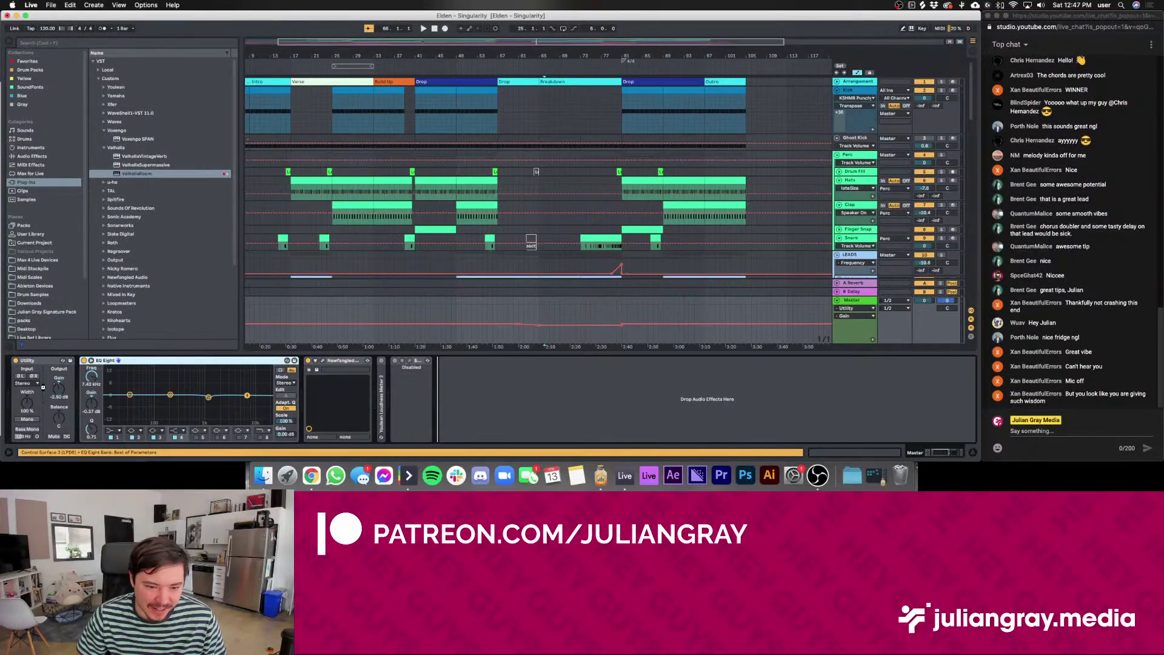
{"action": "left_click_drag", "start_coordinate": [458, 367], "coordinate": [461, 367]}
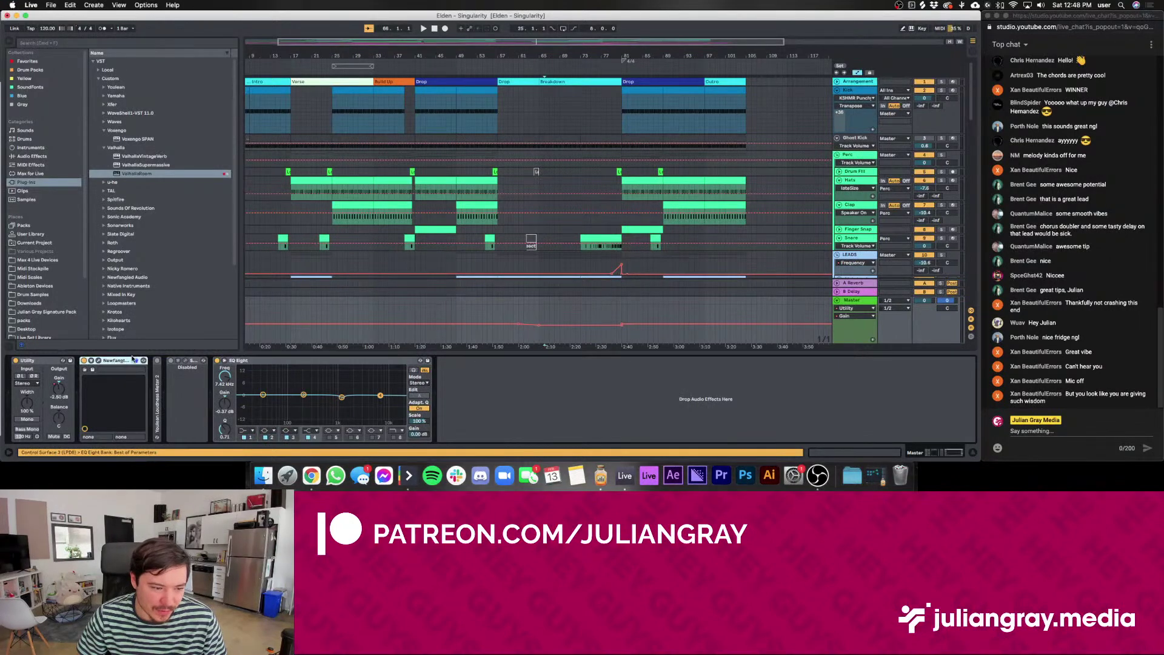
{"action": "left_click", "coordinate": [283, 362]}
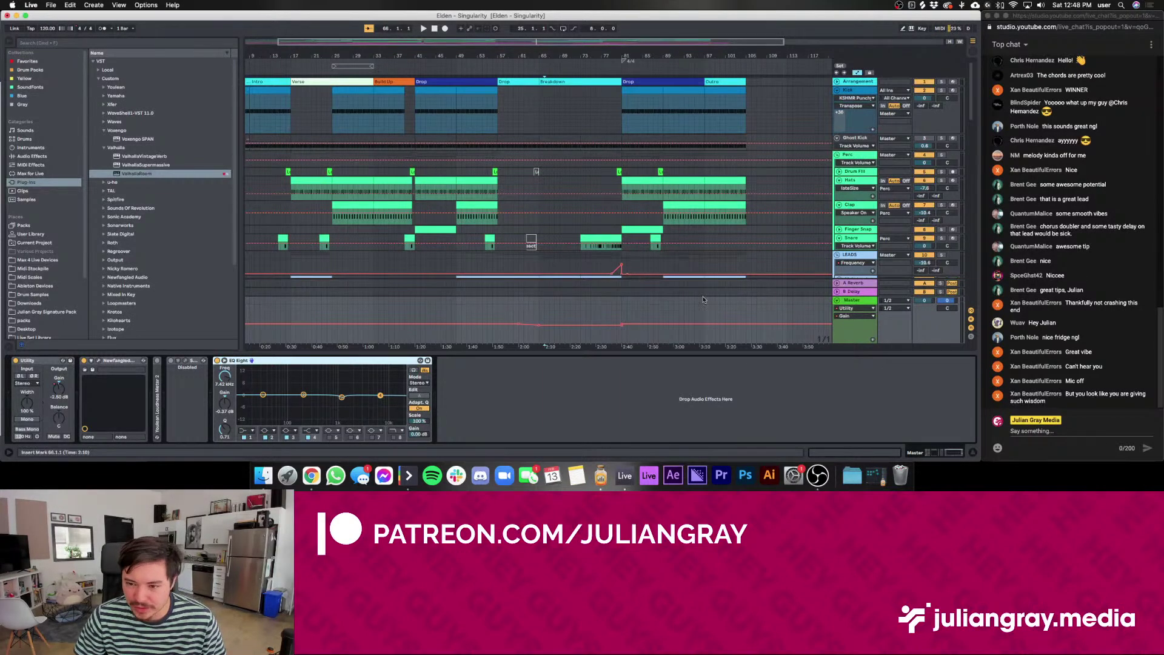
Audition the start of the second drop and move EQ Eight directly after Utility in the Master chain
{"action": "left_click", "coordinate": [602, 316]}
{"action": "left_click", "coordinate": [628, 316]}
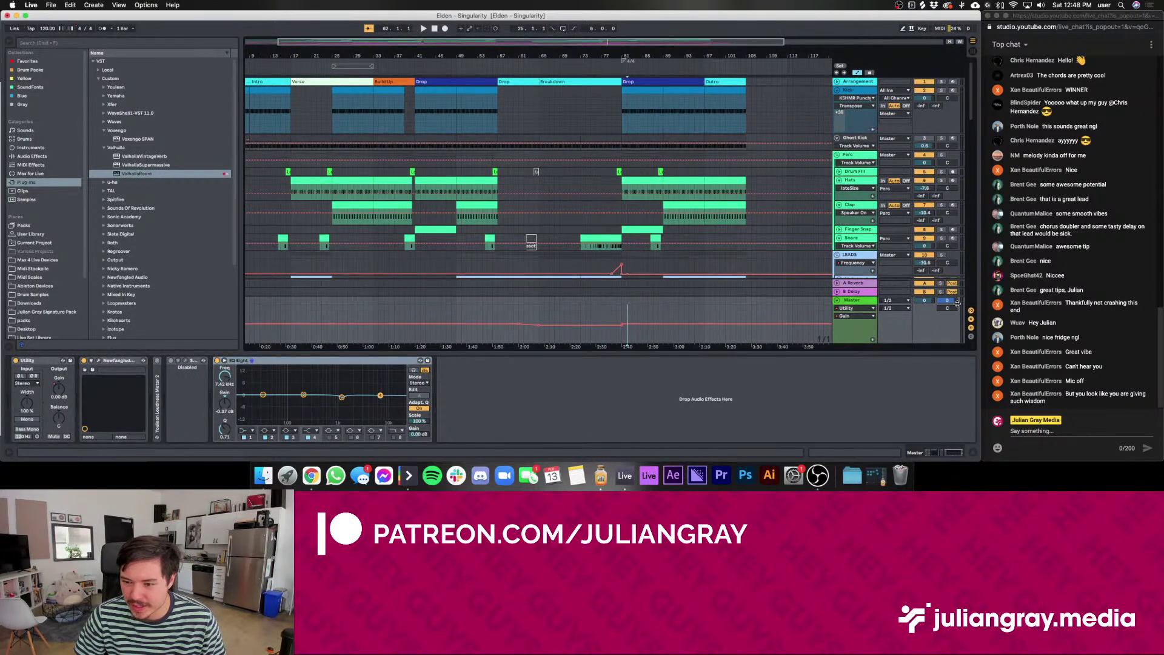
{"action": "key", "text": "space"}
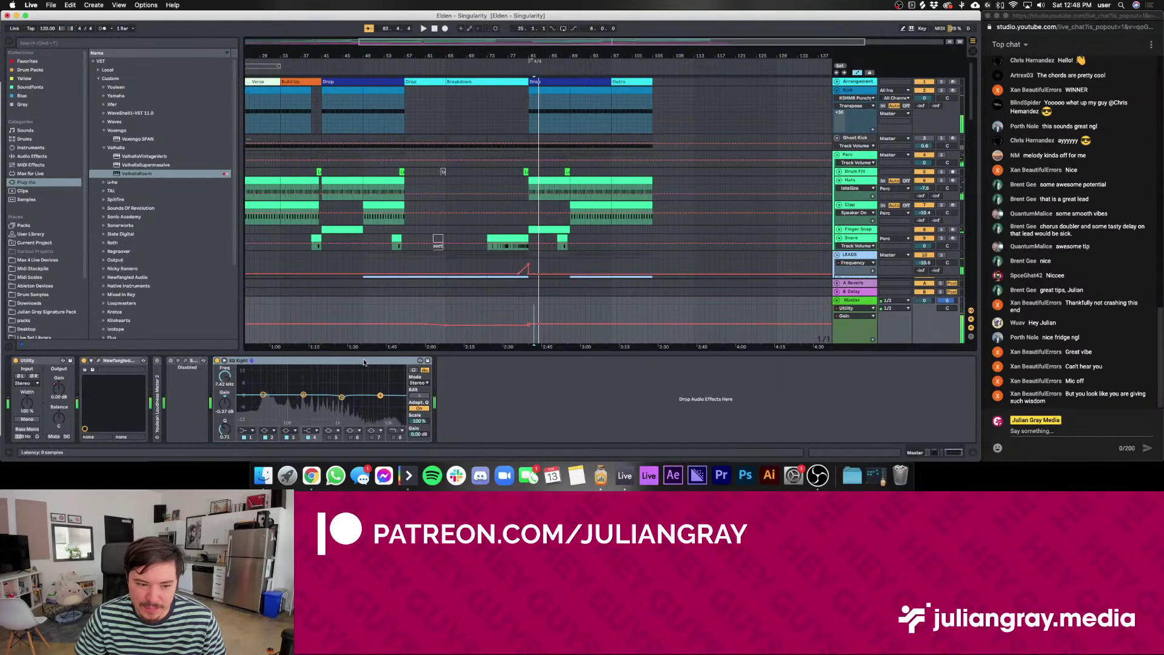
{"action": "key", "text": "space"}
View the devices on the Clap, Hats and Chords Main tracks and on the Perc group
{"action": "left_click", "coordinate": [404, 204]}
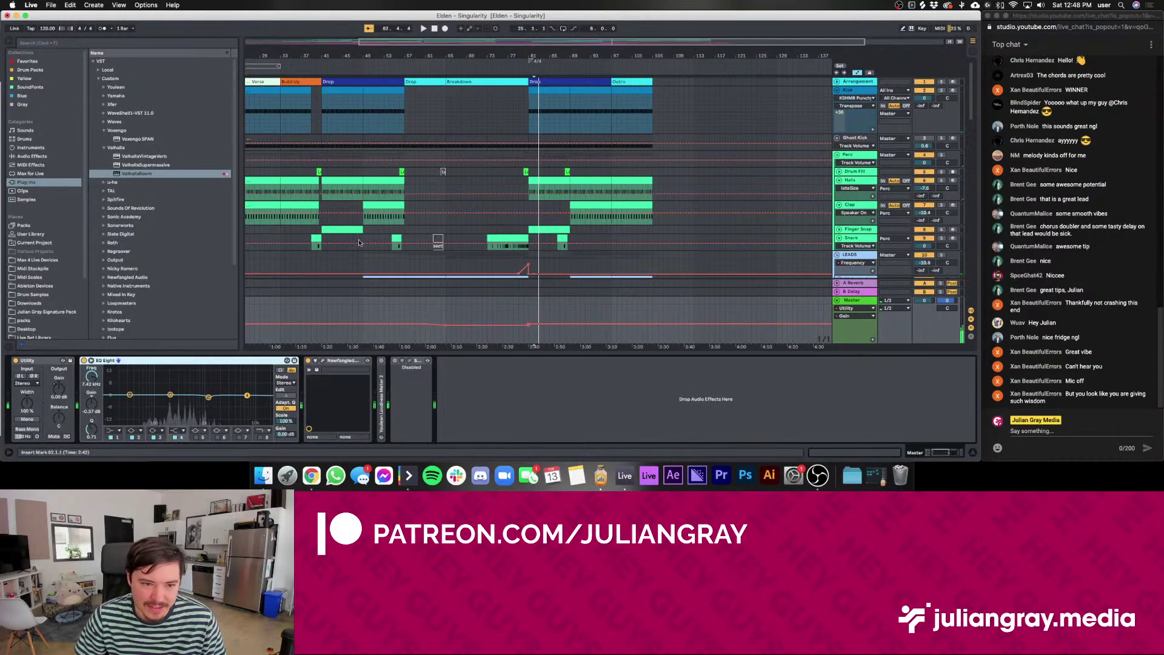
{"action": "left_click", "coordinate": [394, 221]}
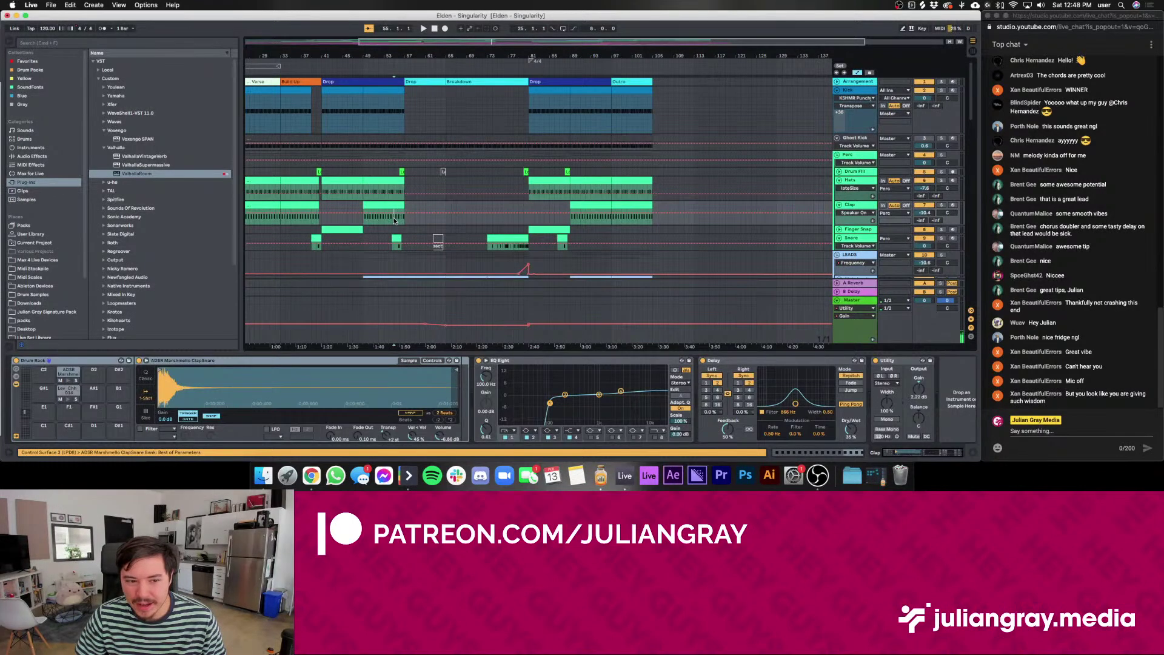
{"action": "left_click", "coordinate": [394, 190]}
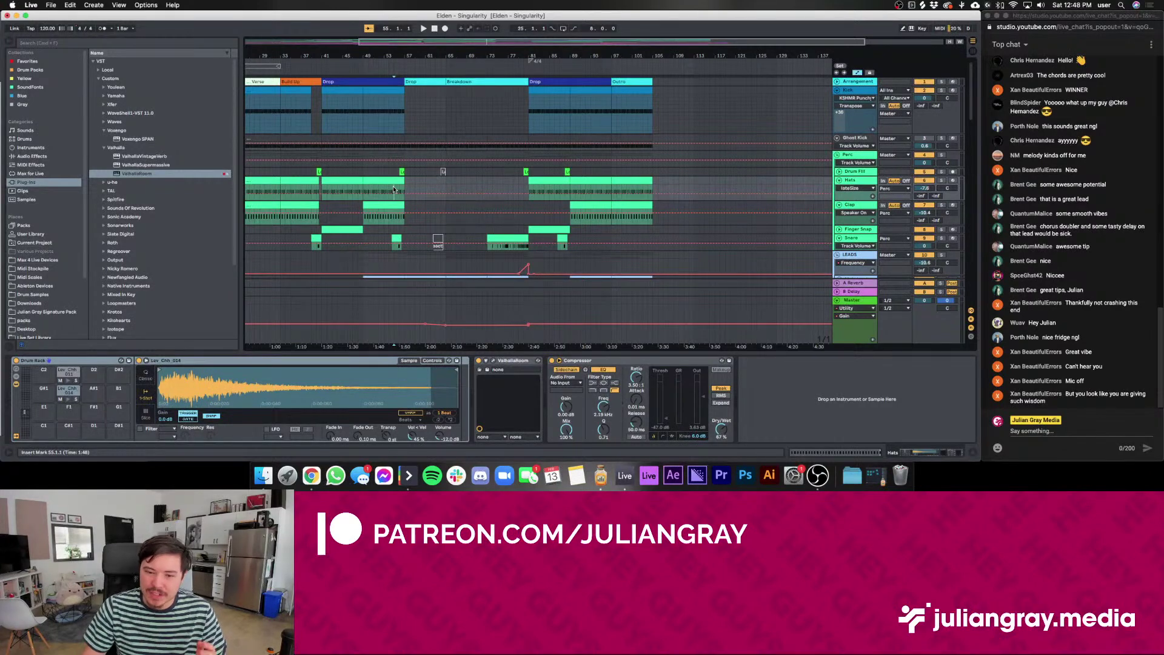
{"action": "scroll", "coordinate": [469, 205], "scroll_direction": "down", "scroll_amount": 5}
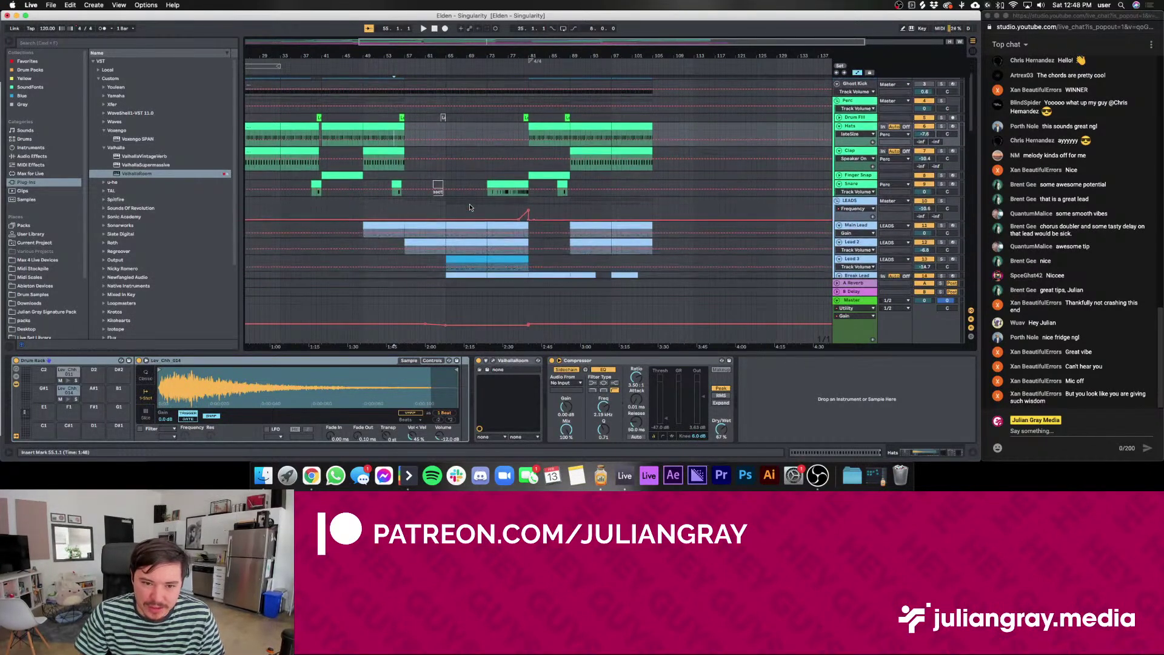
{"action": "scroll", "coordinate": [469, 205], "scroll_direction": "down", "scroll_amount": 10}
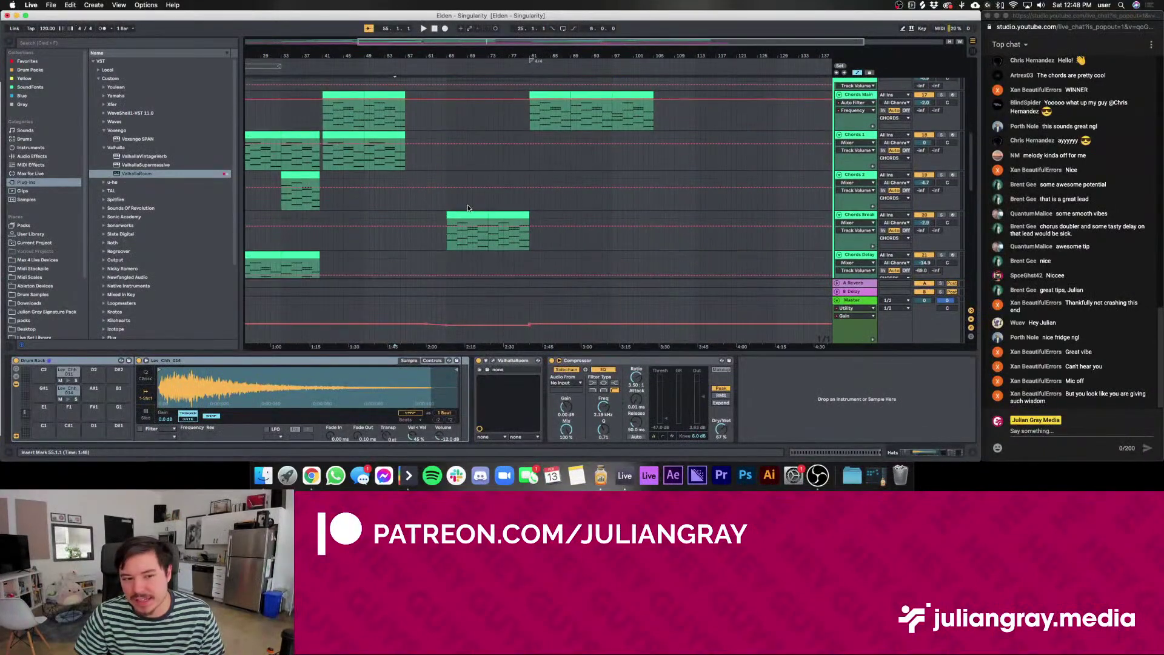
{"action": "left_click", "coordinate": [394, 124]}
{"action": "scroll", "coordinate": [394, 125], "scroll_direction": "up", "scroll_amount": 15}
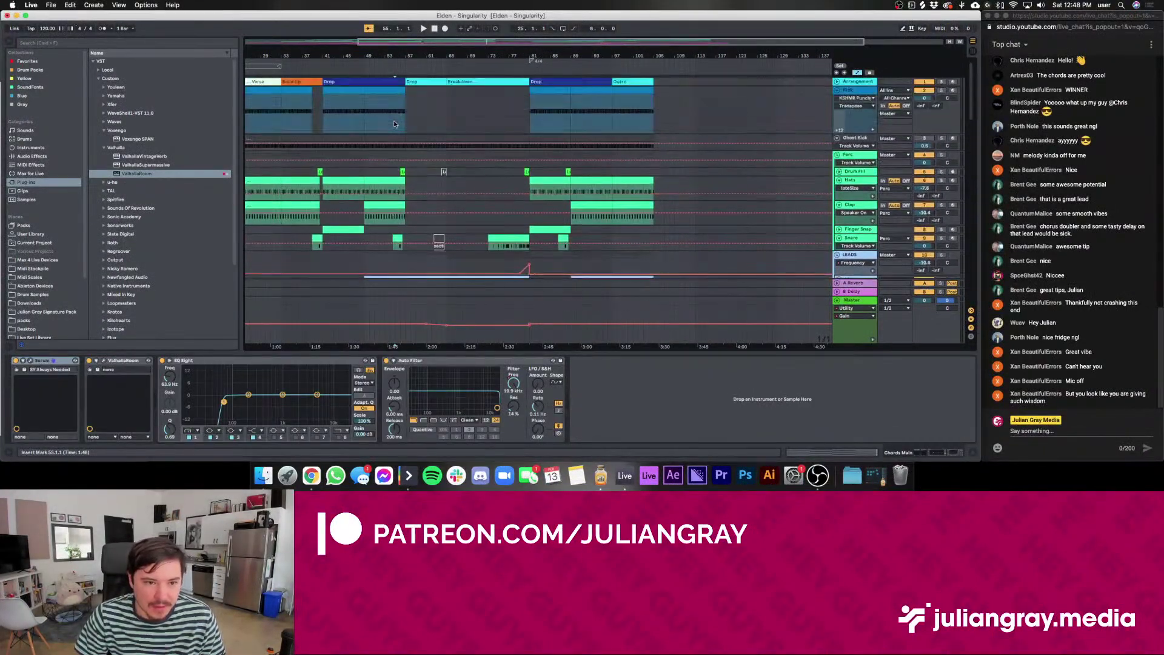
{"action": "left_click", "coordinate": [396, 156]}
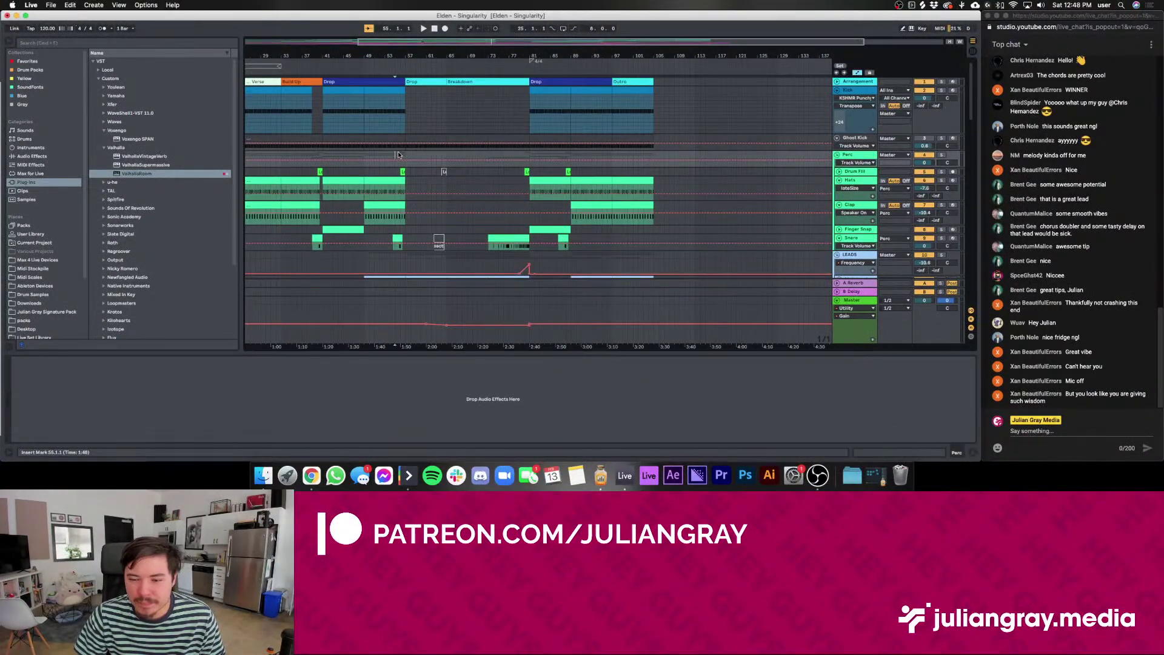
Play the end of the first drop from bar 55 and examine the drum, lead, chord, bass and FX tracks across the transition
{"action": "scroll", "coordinate": [398, 155], "scroll_direction": "down", "scroll_amount": 2}
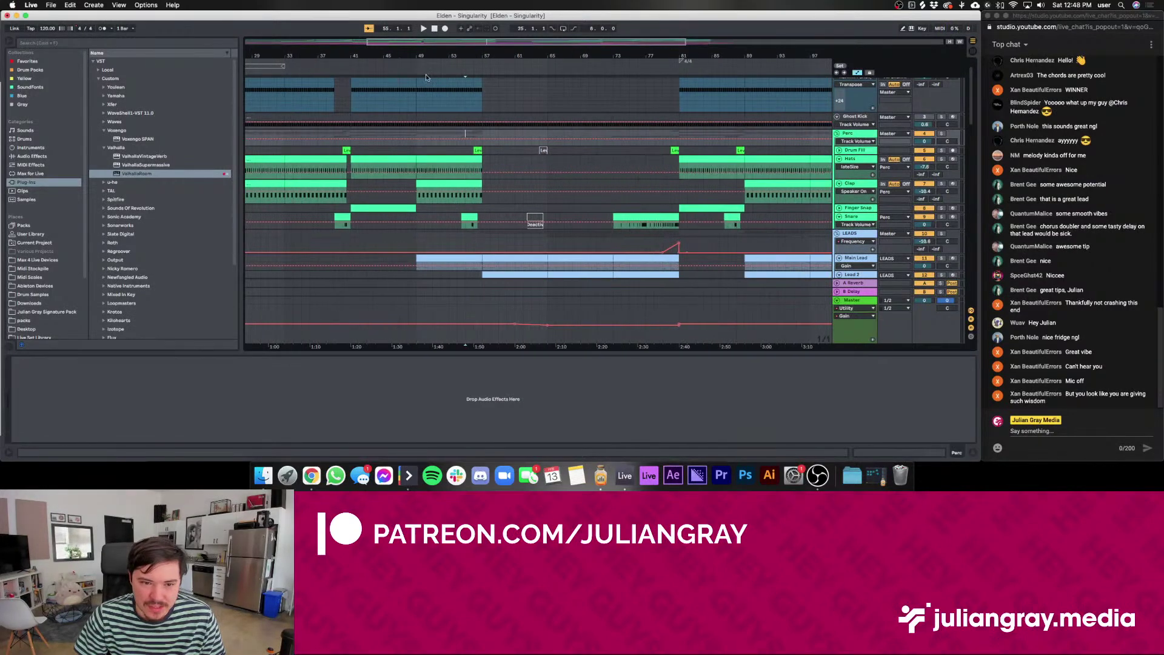
{"action": "left_click", "coordinate": [478, 151]}
{"action": "left_click", "coordinate": [471, 154]}
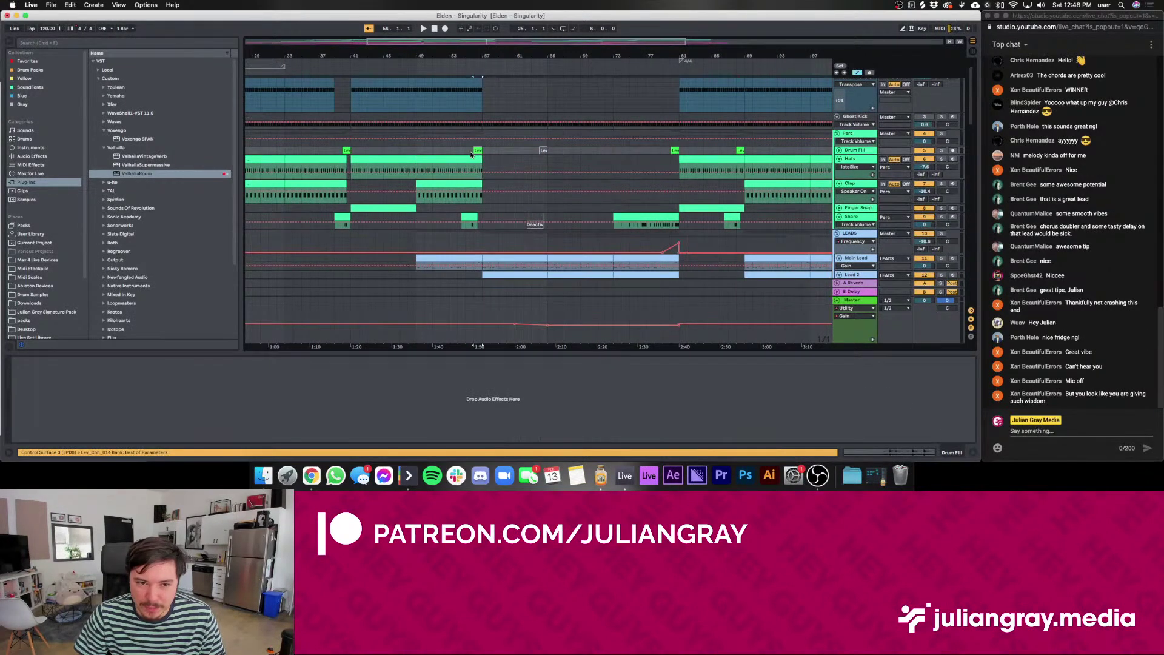
{"action": "left_click", "coordinate": [465, 151]}
{"action": "key", "text": "space"}
{"action": "scroll", "coordinate": [464, 151], "scroll_direction": "down", "scroll_amount": 3}
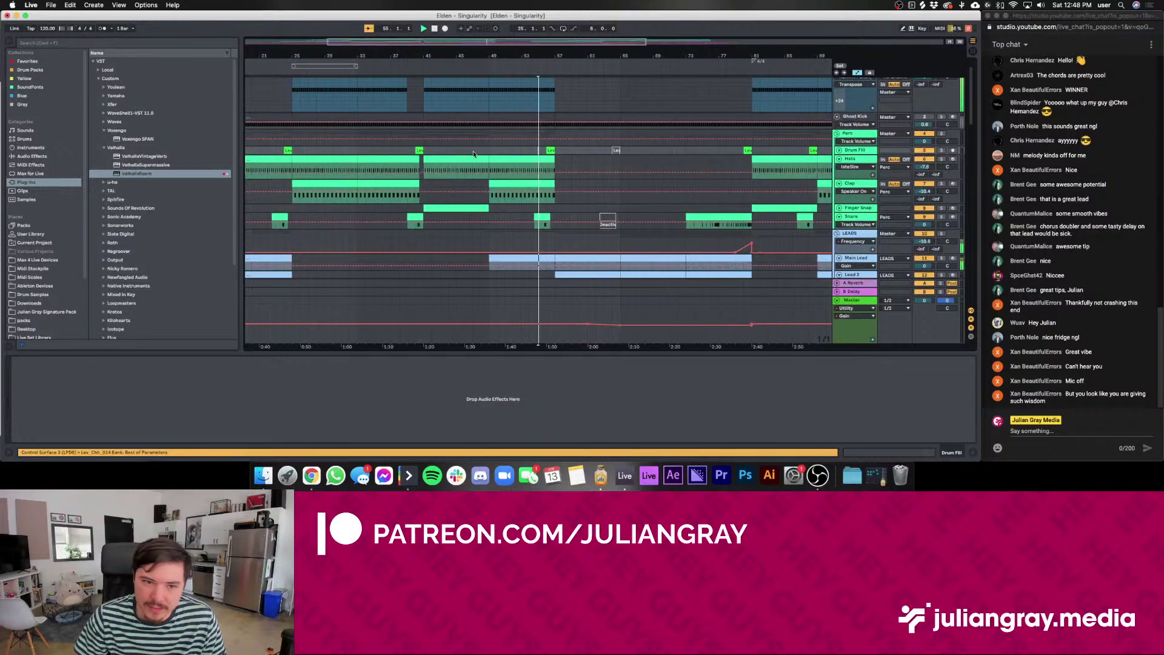
{"action": "scroll", "coordinate": [464, 152], "scroll_direction": "left", "scroll_amount": 3}
{"action": "left_click_drag", "start_coordinate": [375, 41], "coordinate": [388, 67]}
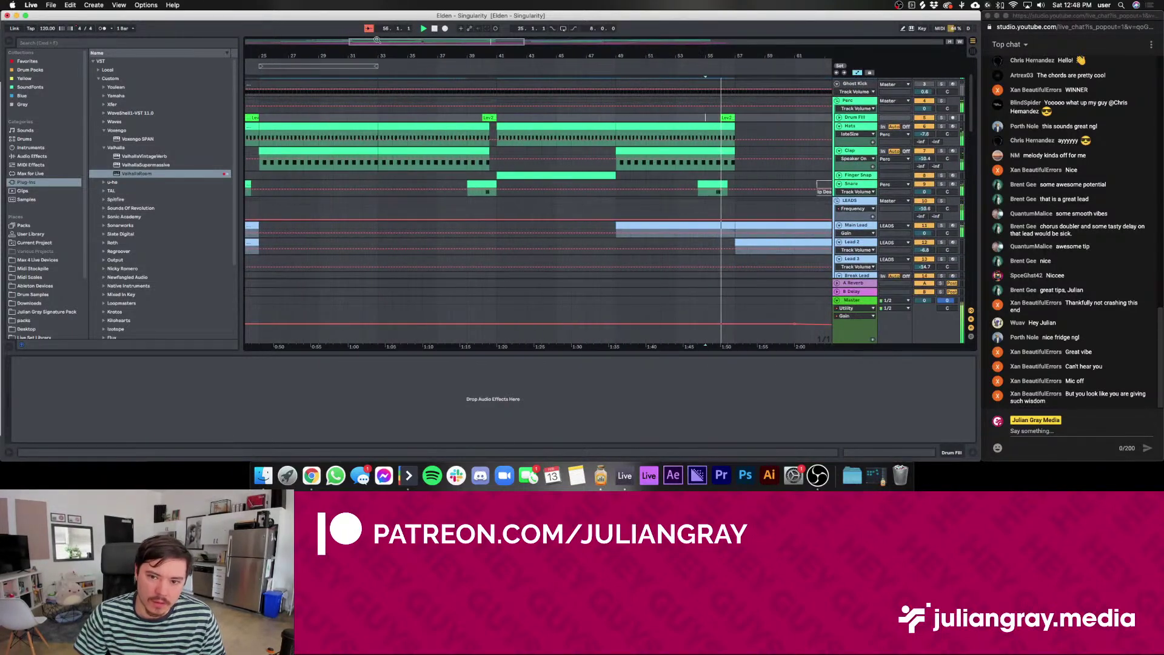
{"action": "scroll", "coordinate": [795, 153], "scroll_direction": "down", "scroll_amount": 3}
{"action": "scroll", "coordinate": [795, 154], "scroll_direction": "down", "scroll_amount": 10}
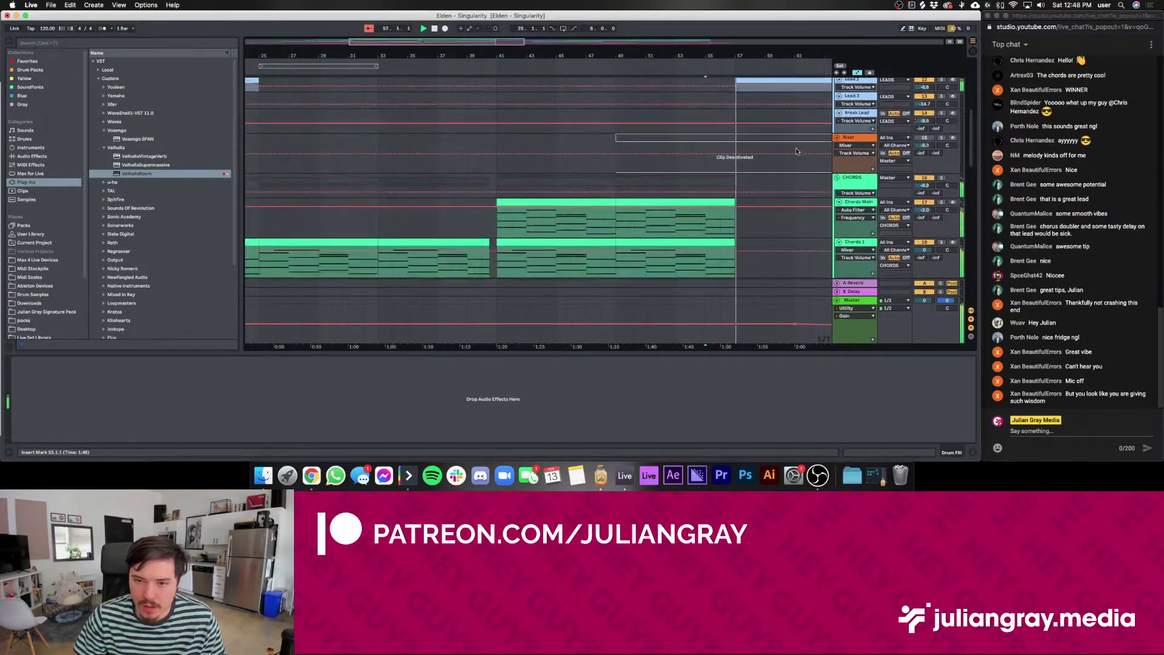
{"action": "scroll", "coordinate": [796, 151], "scroll_direction": "down", "scroll_amount": 5}
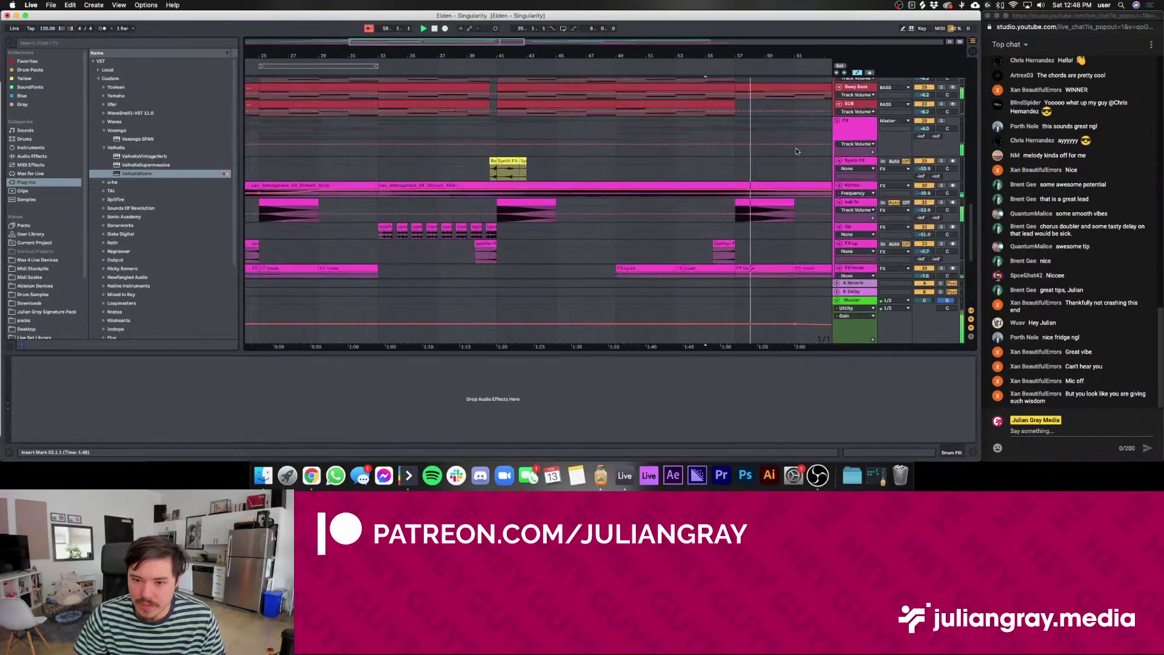
{"action": "scroll", "coordinate": [795, 151], "scroll_direction": "up", "scroll_amount": 10}
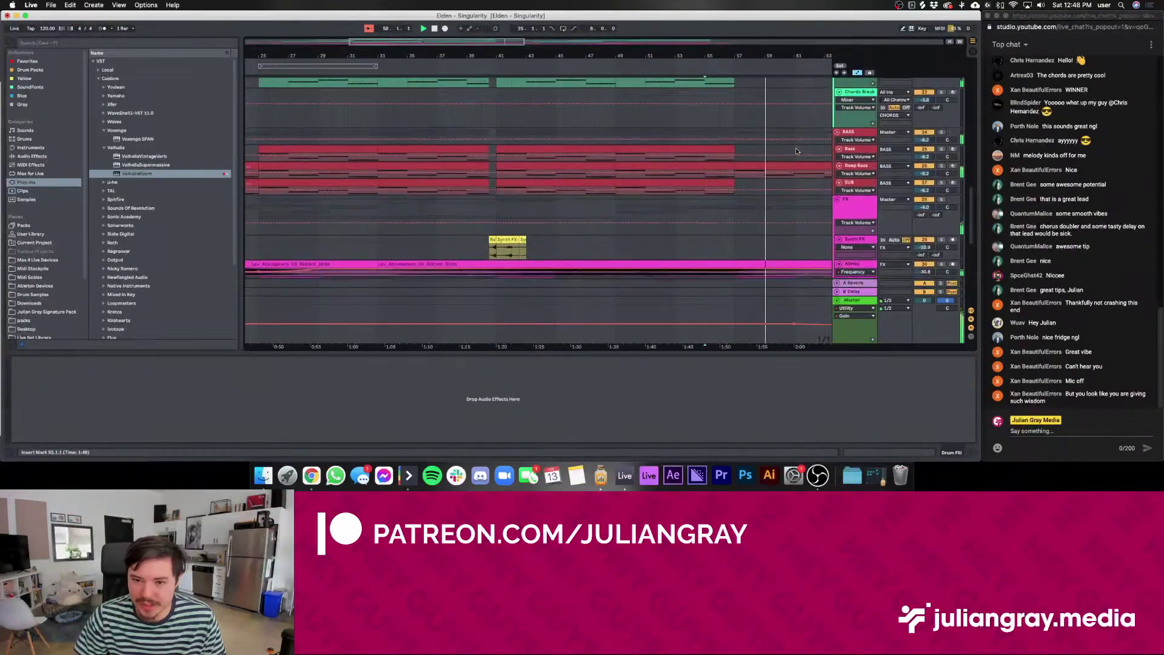
{"action": "scroll", "coordinate": [797, 151], "scroll_direction": "up", "scroll_amount": 10}
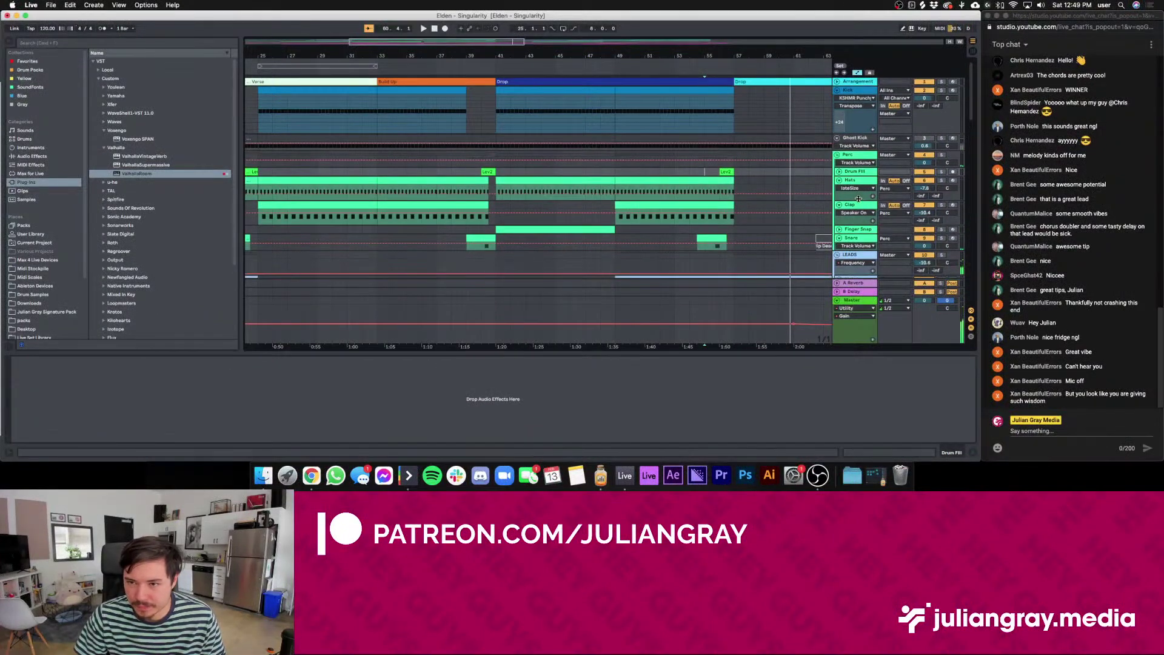
Solo the Main Lead track, enlarge its lane and audition it from around bar 56
{"action": "scroll", "coordinate": [859, 201], "scroll_direction": "down", "scroll_amount": 5}
{"action": "scroll", "coordinate": [860, 200], "scroll_direction": "up", "scroll_amount": 1}
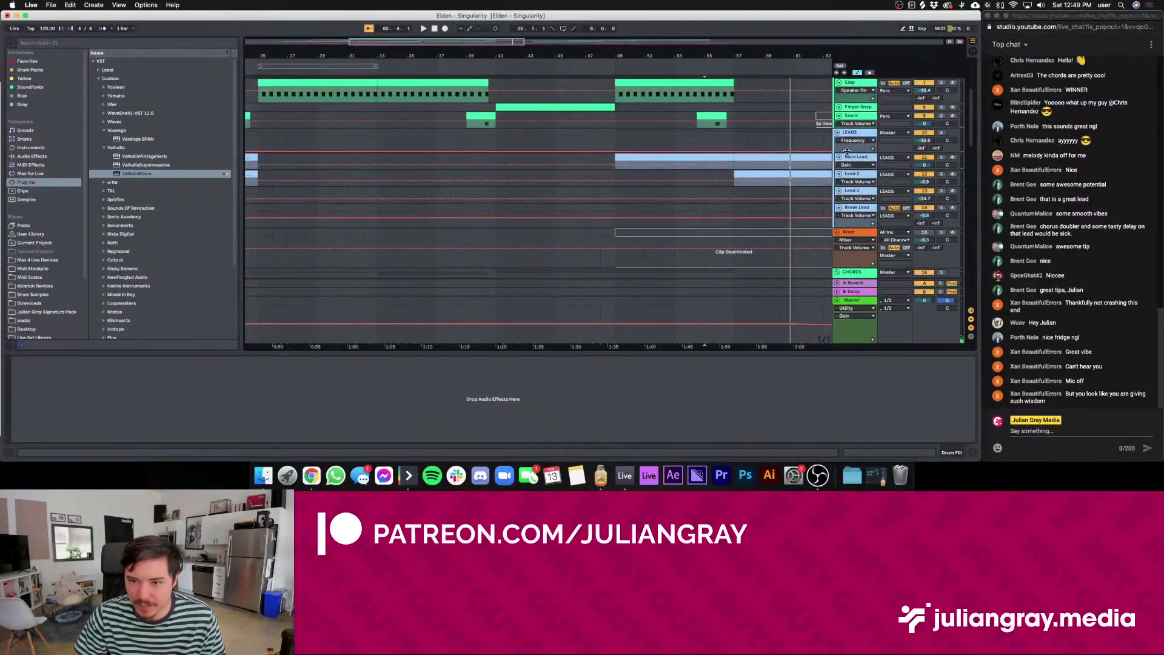
{"action": "left_click", "coordinate": [852, 157]}
{"action": "left_click", "coordinate": [942, 157]}
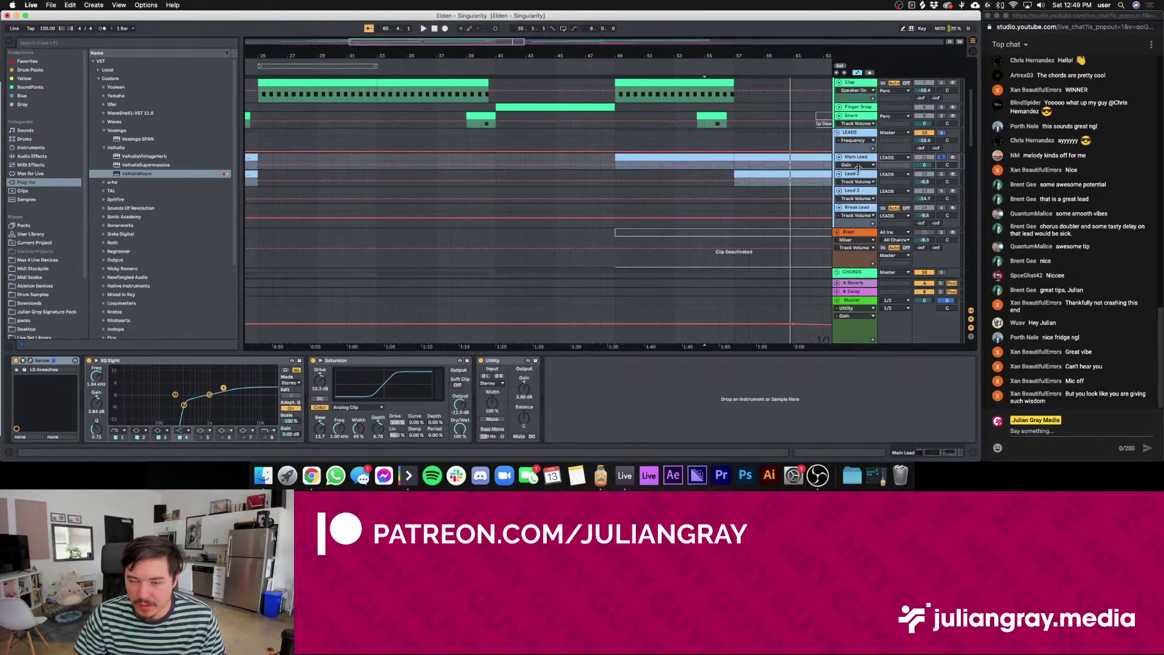
{"action": "left_click_drag", "start_coordinate": [859, 167], "coordinate": [858, 198]}
{"action": "left_click", "coordinate": [713, 168]}
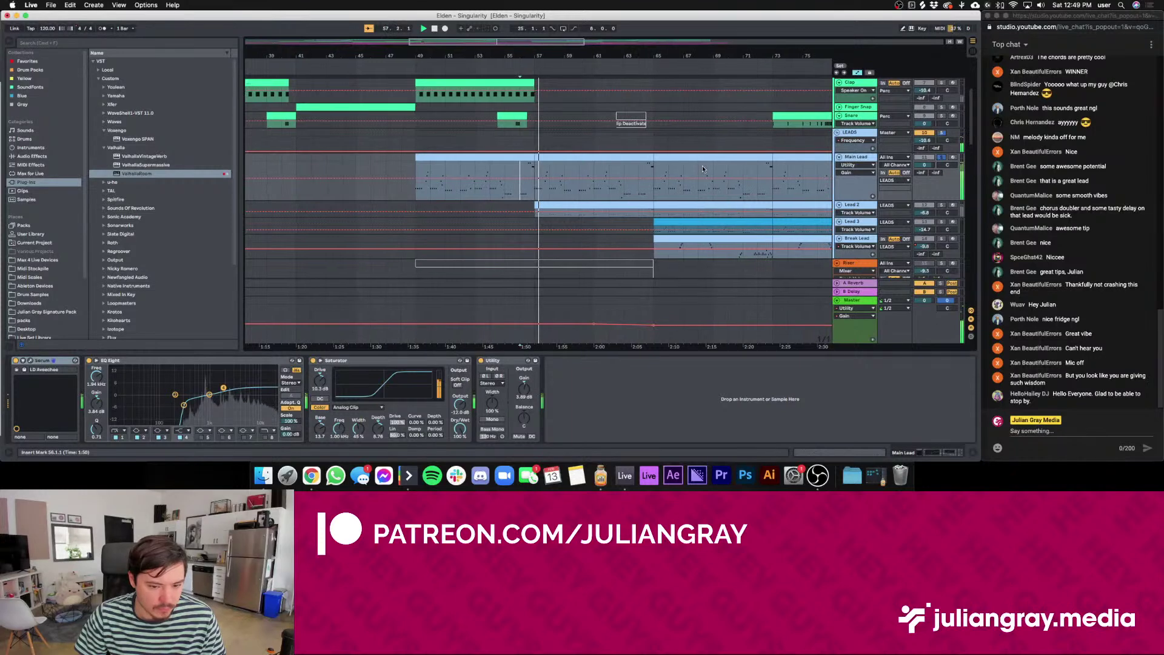
{"action": "key", "text": "space"}
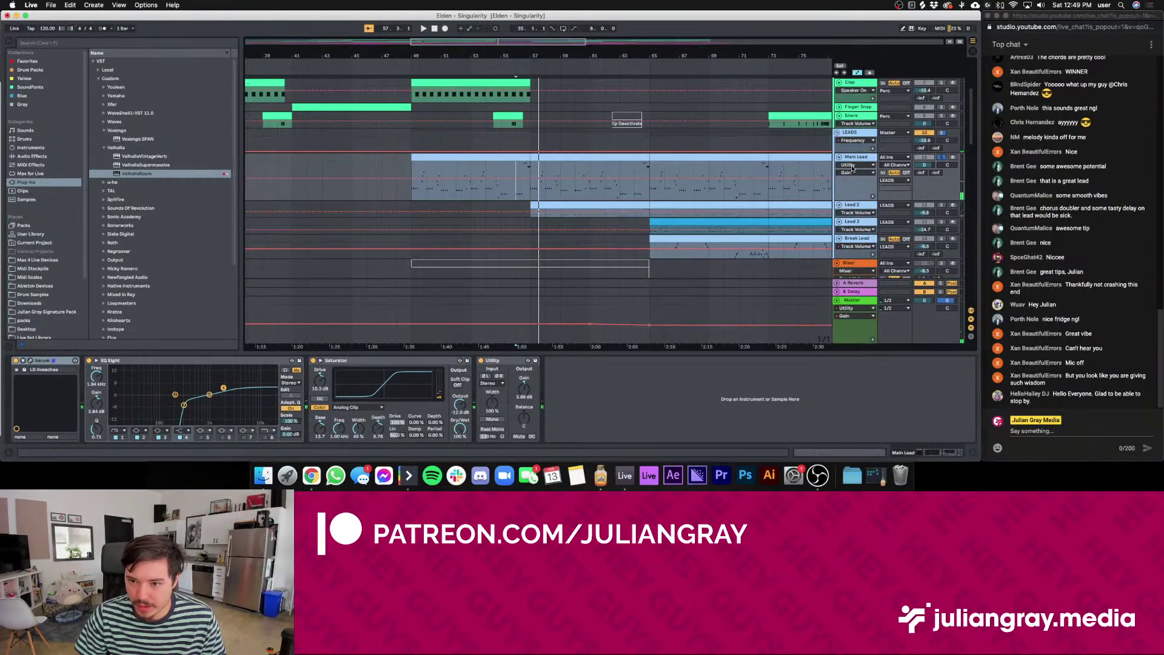
Show Serum's Device On automation on the Main Lead track and open its Serum synth while auditioning the lead
{"action": "left_click", "coordinate": [852, 166]}
{"action": "left_click", "coordinate": [854, 179]}
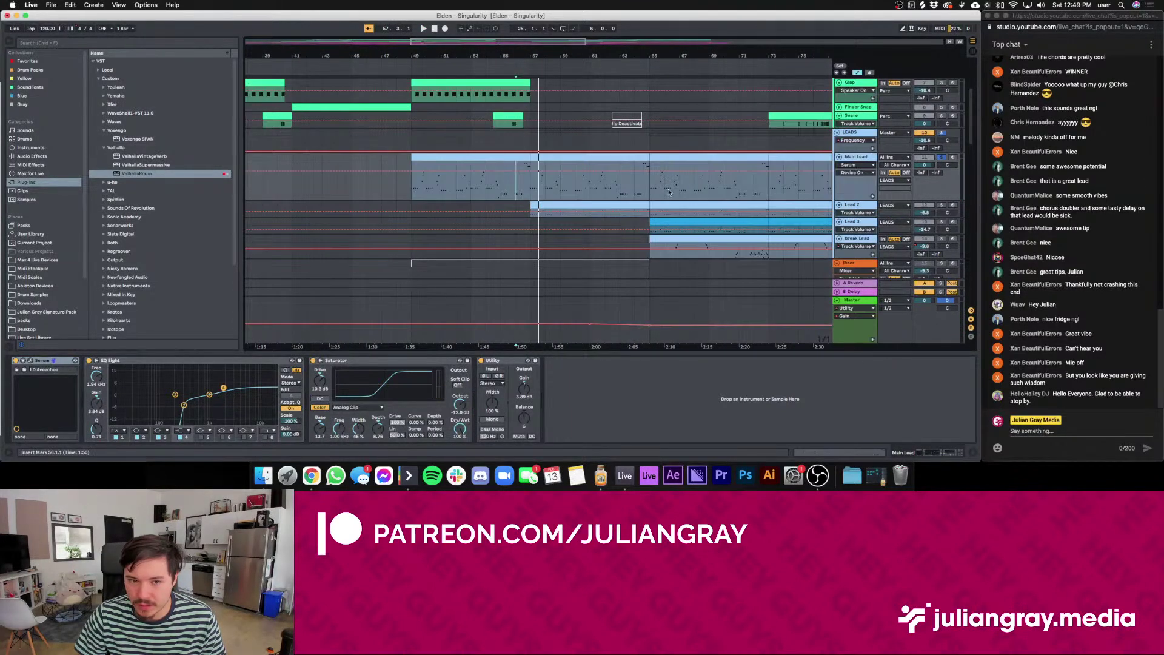
{"action": "key", "text": "space"}
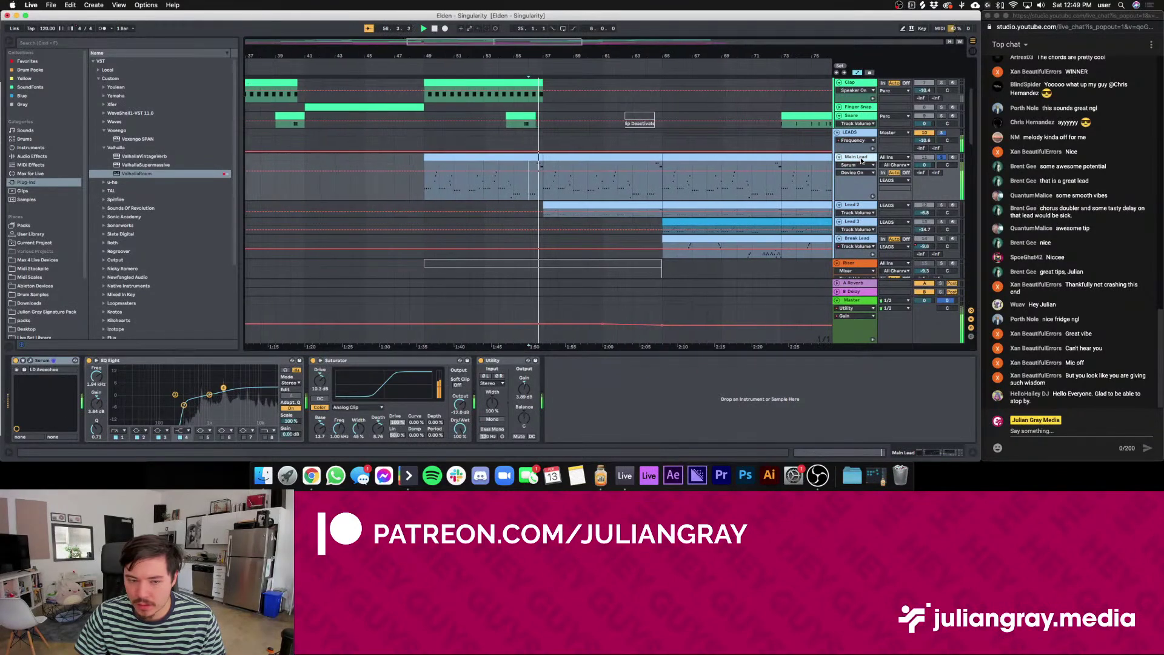
{"action": "left_click", "coordinate": [31, 360]}
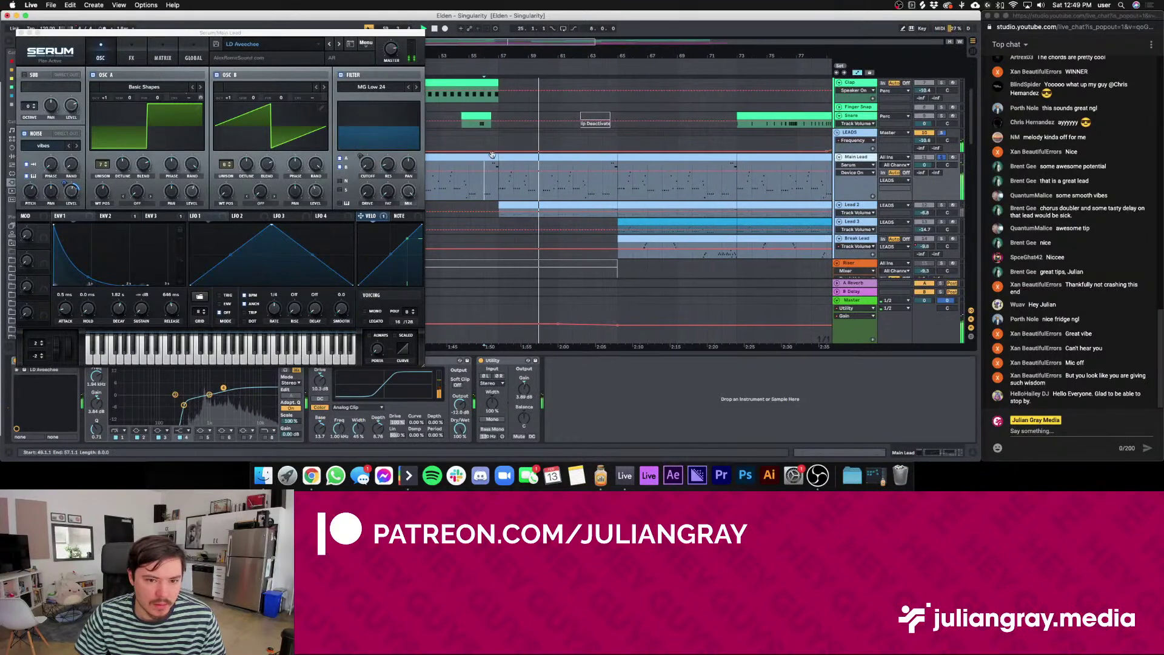
{"action": "left_click", "coordinate": [476, 187]}
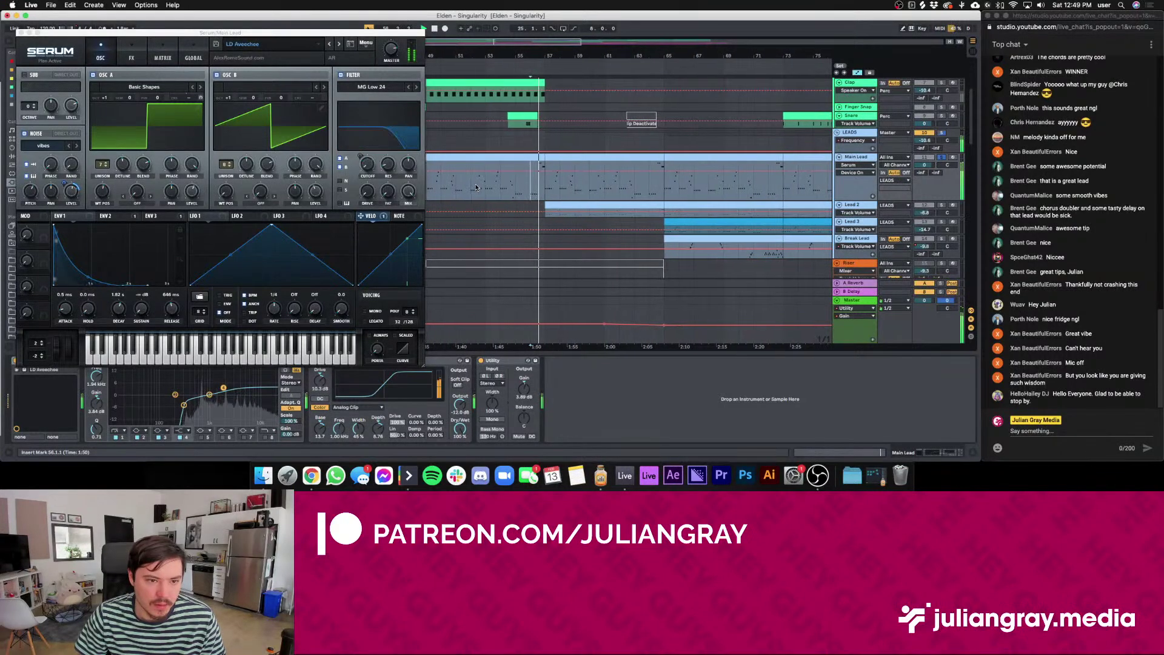
Inspect the LEADS group's effects and its filter frequency automation around bar 57
{"action": "left_click", "coordinate": [872, 135]}
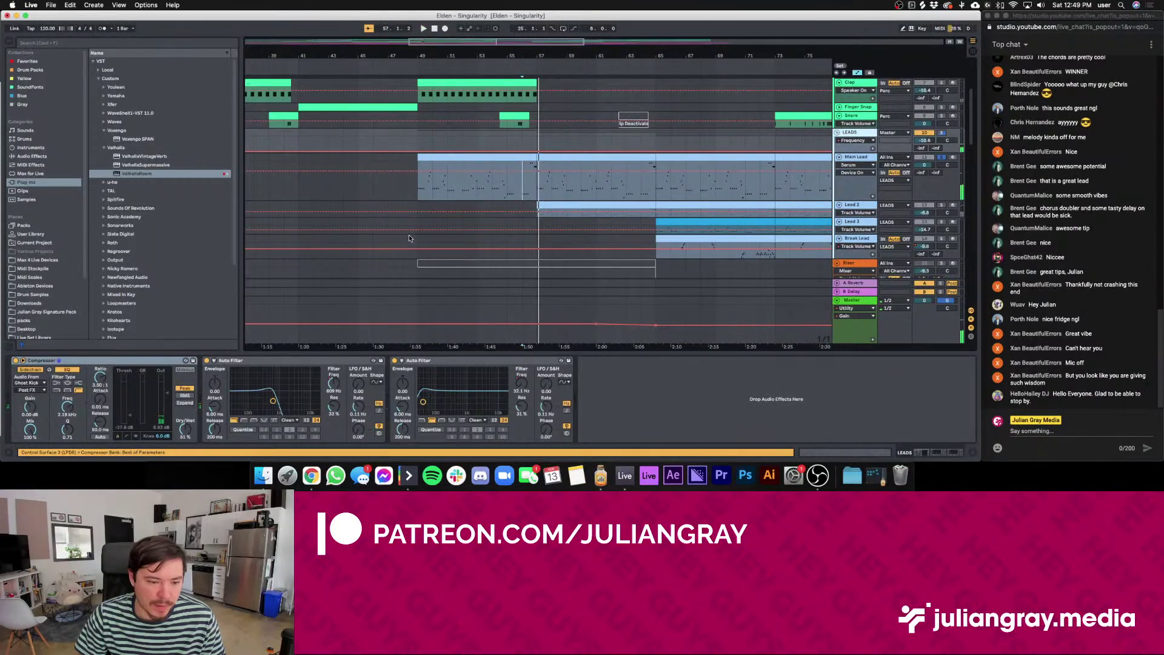
{"action": "left_click", "coordinate": [563, 152]}
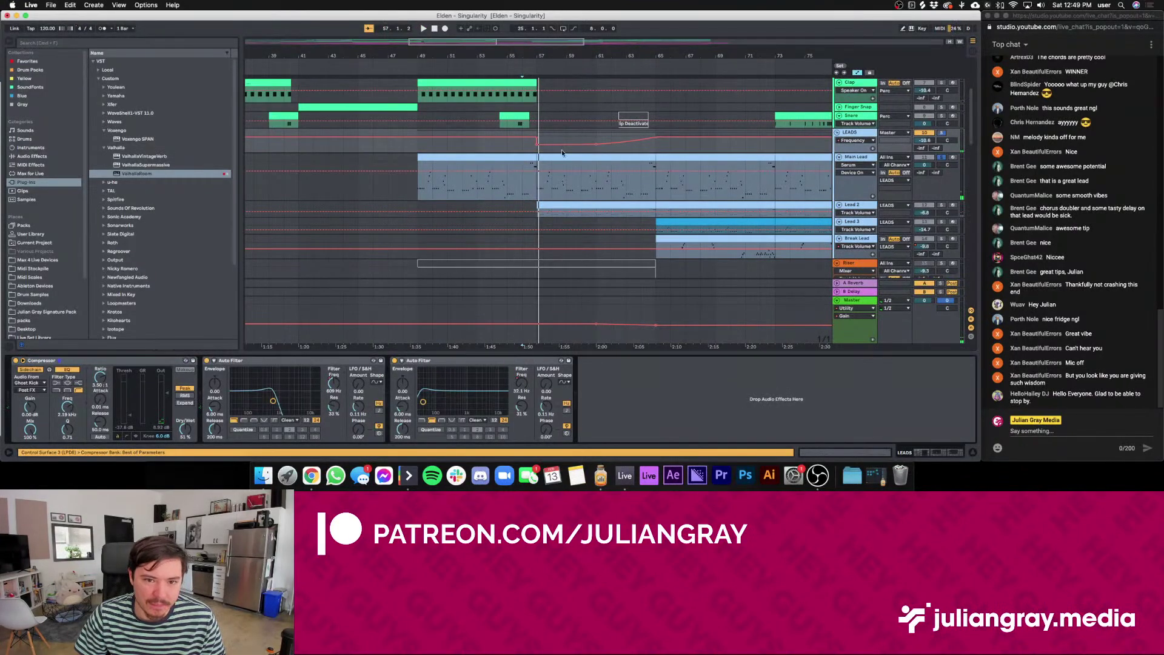
{"action": "left_click", "coordinate": [521, 149]}
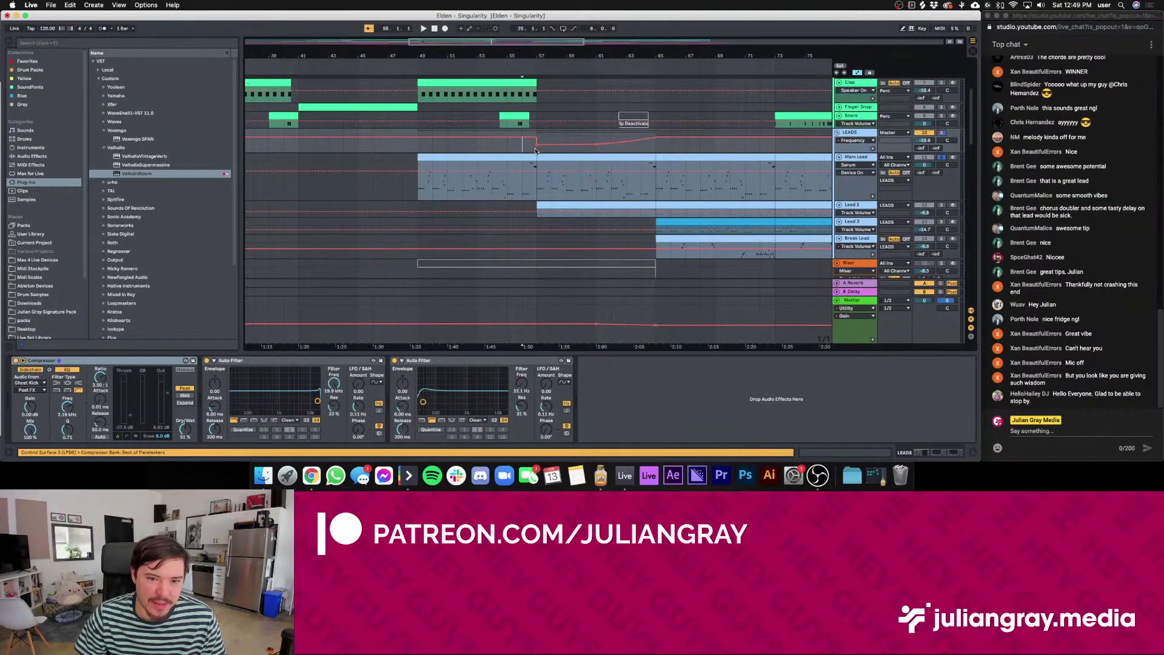
{"action": "left_click", "coordinate": [535, 151]}
Delete the Delay return track and replace the Reverb on return A with ValhallaRoom
{"action": "left_click", "coordinate": [861, 284]}
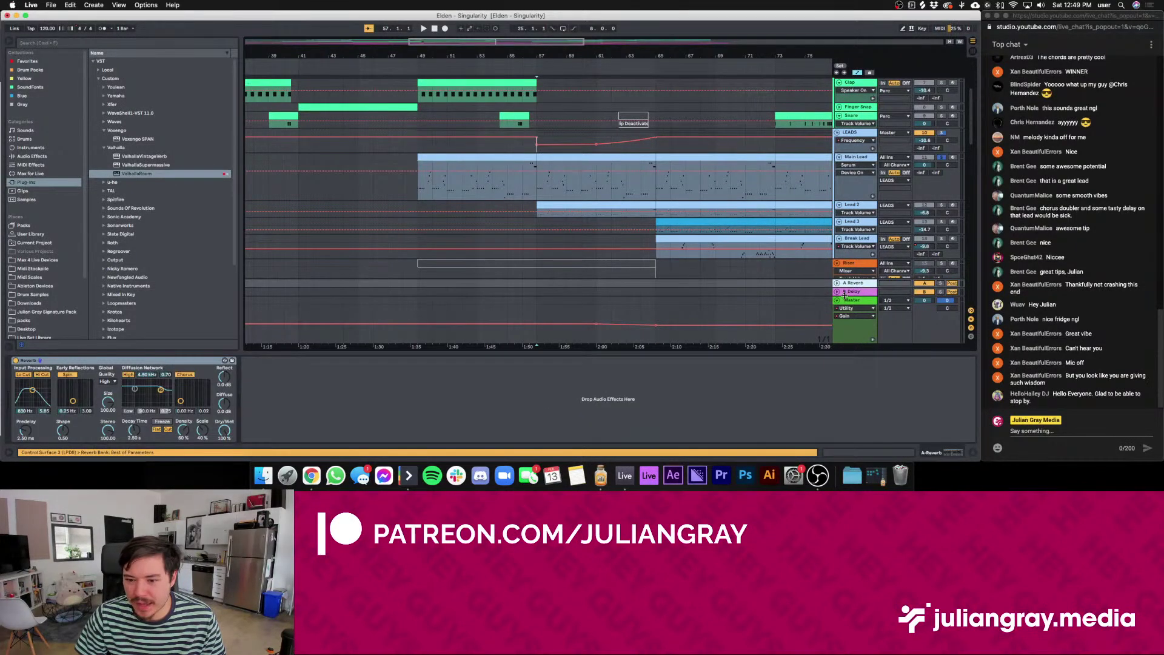
{"action": "left_click", "coordinate": [852, 292]}
{"action": "left_click", "coordinate": [855, 284]}
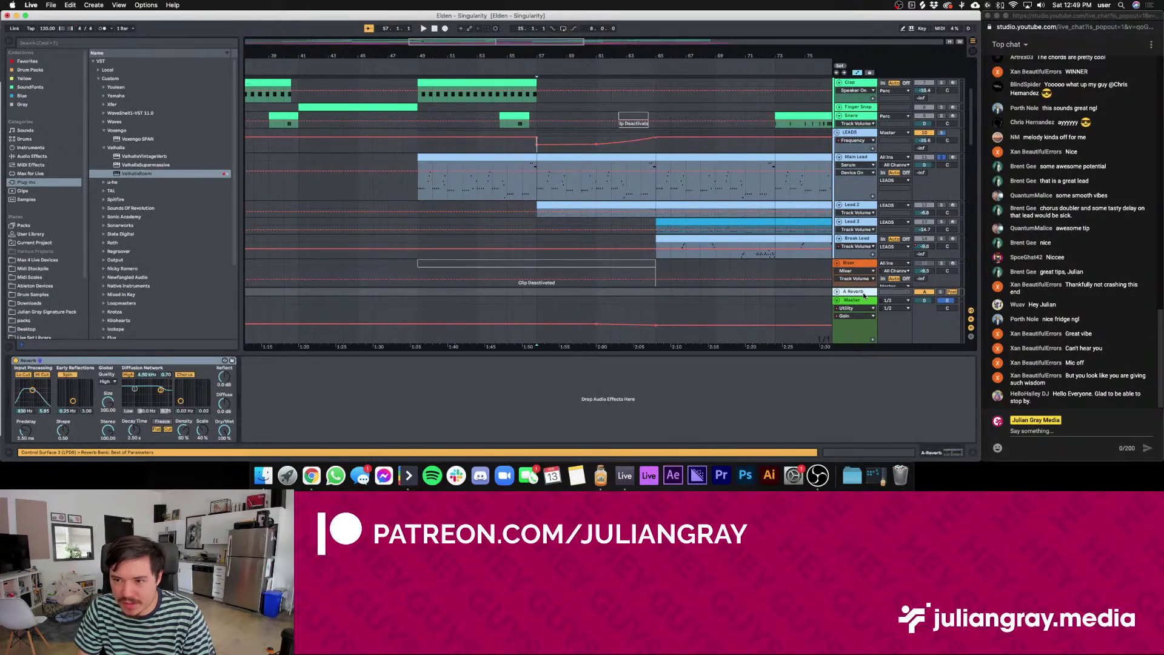
{"action": "key", "text": "Delete"}
{"action": "left_click", "coordinate": [144, 175]}
{"action": "key", "text": "Return"}
Compare the LEADS group's filter effects and automation before bar 57 with the Main Lead track's Serum and device chain
{"action": "left_click", "coordinate": [507, 144]}
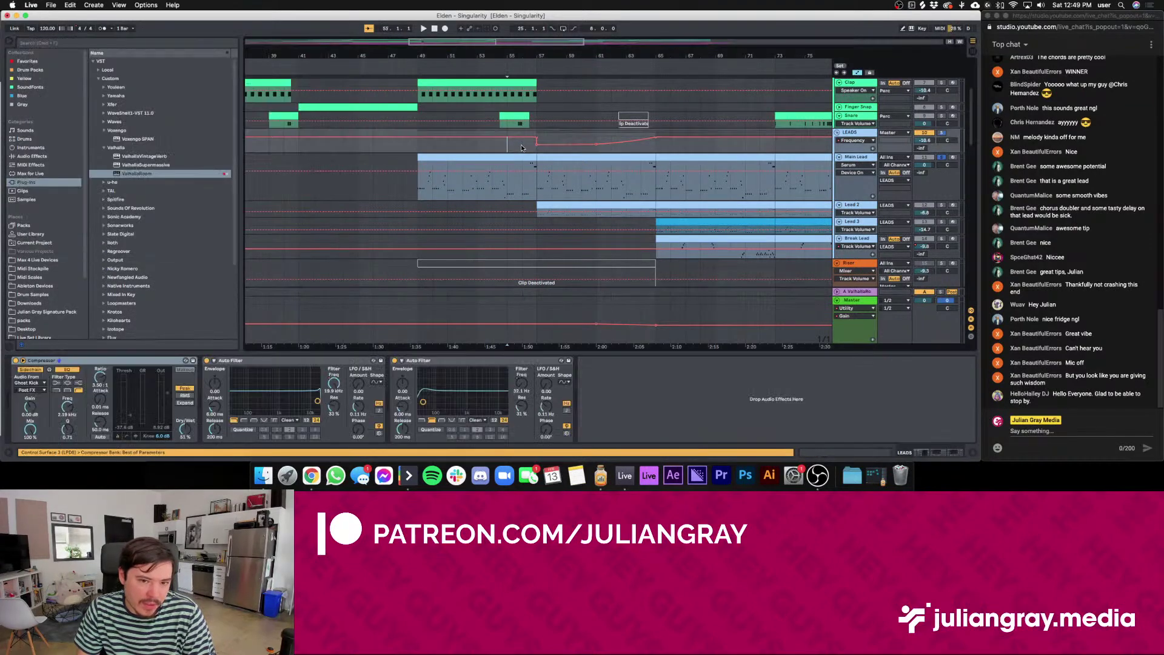
{"action": "mouse_move", "coordinate": [536, 141]}
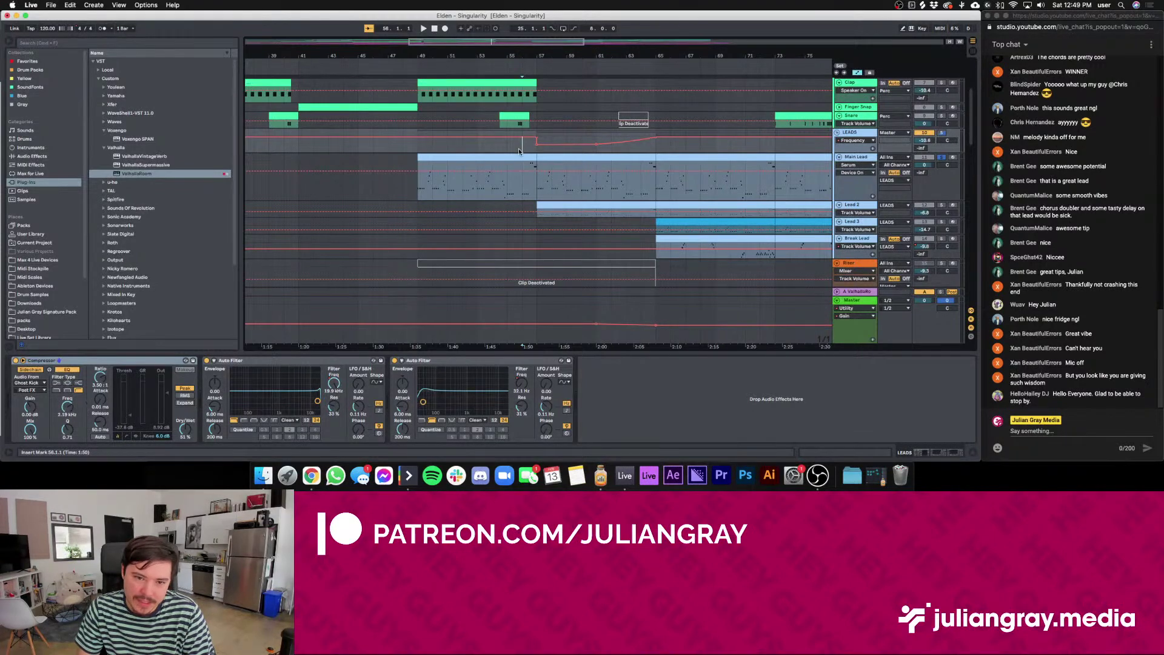
{"action": "left_click", "coordinate": [529, 191]}
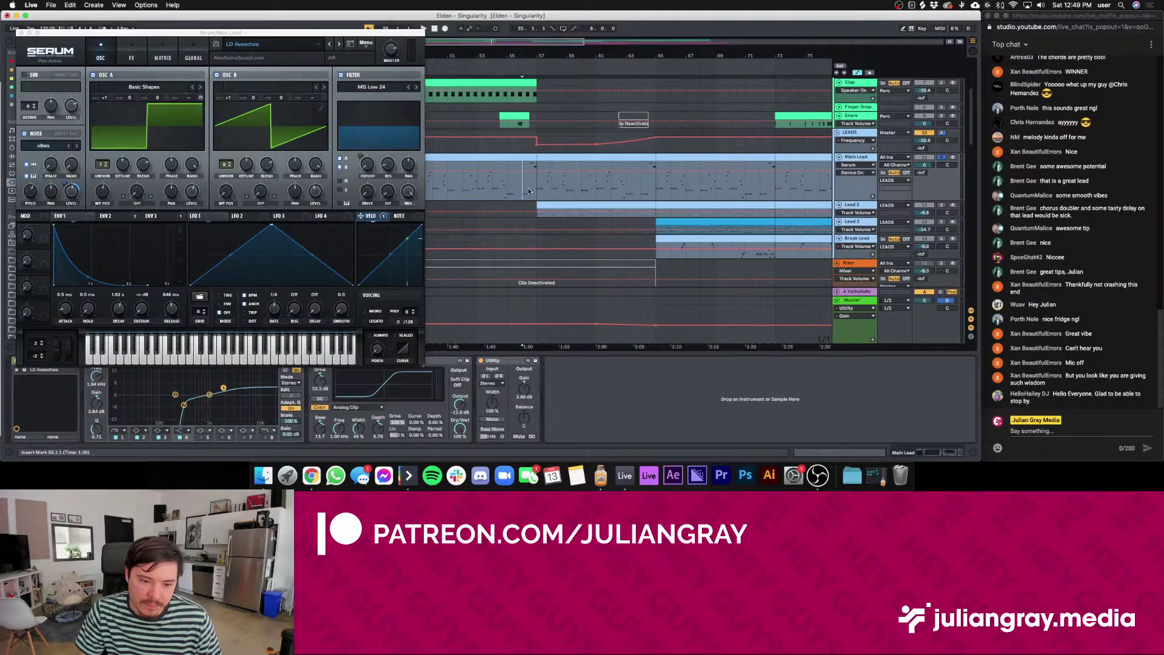
{"action": "left_click", "coordinate": [533, 144]}
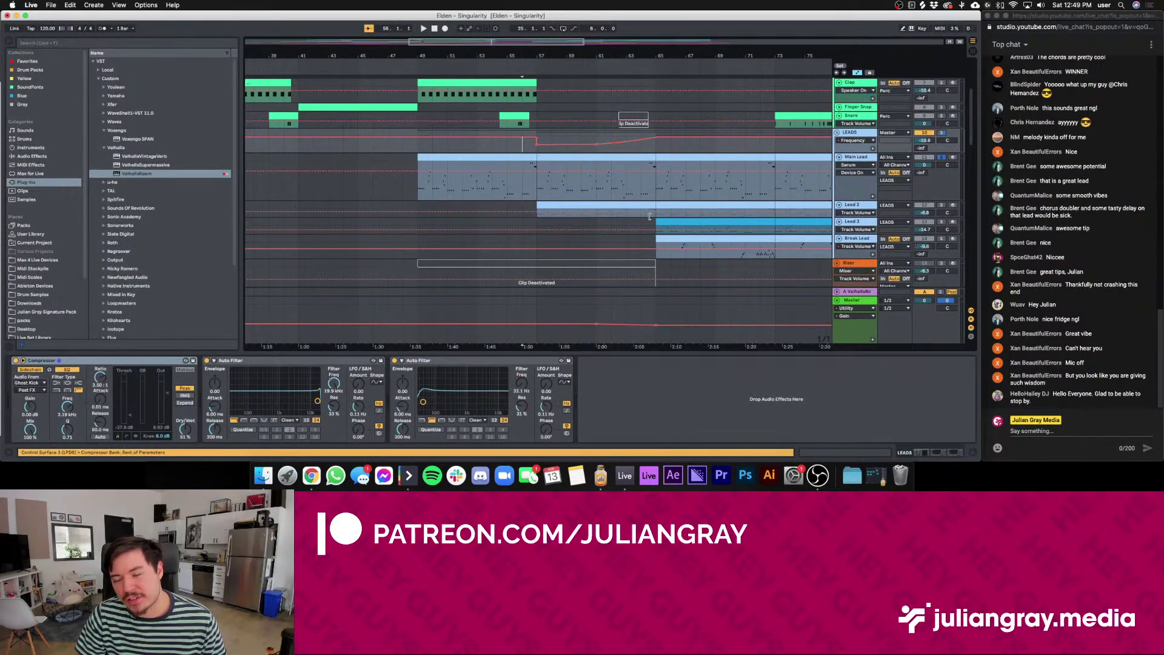
{"action": "left_click", "coordinate": [866, 162]}
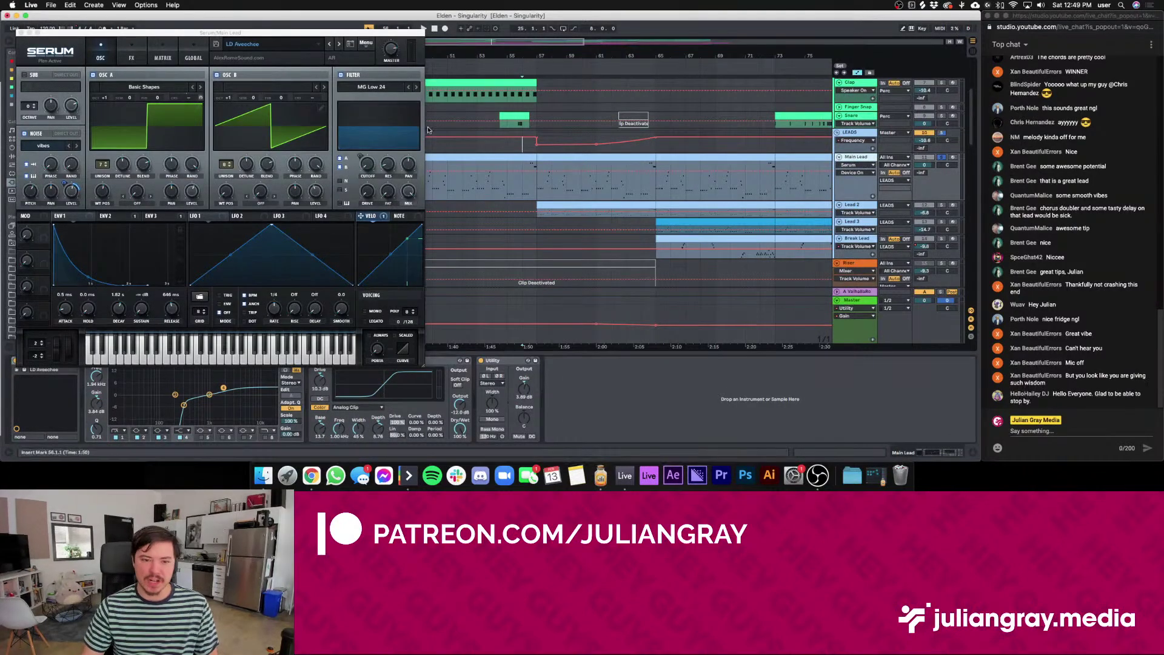
Audition the Main Lead and LEADS group transition into bar 57, comparing the eight-bar sections on either side of it
{"action": "left_click", "coordinate": [540, 182]}
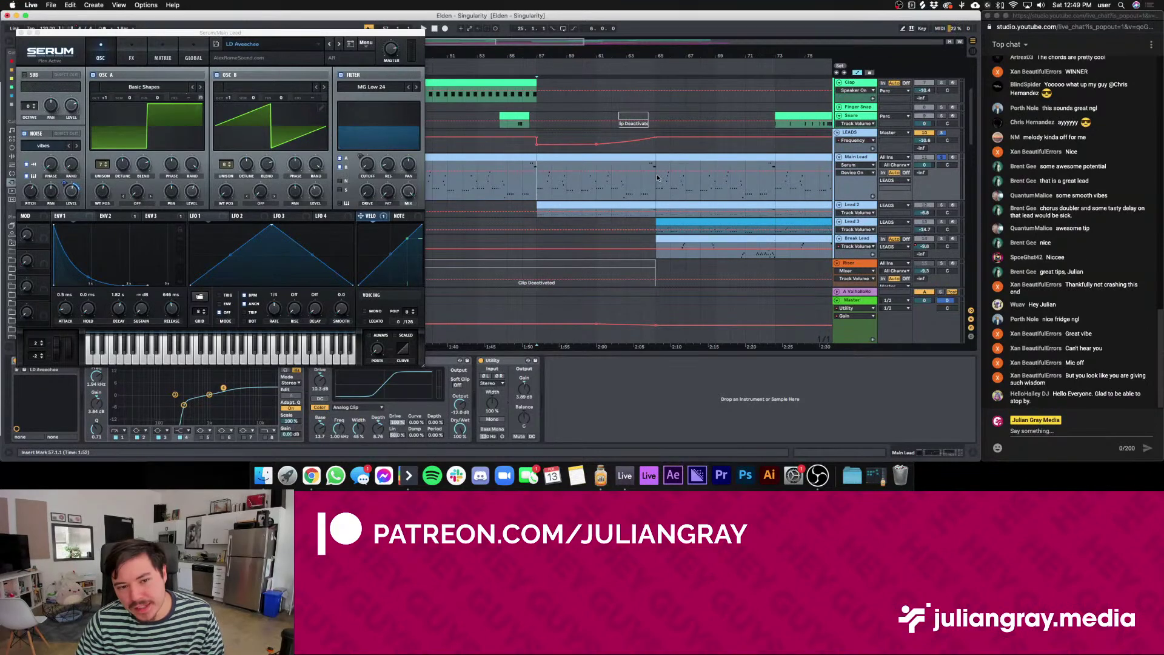
{"action": "left_click", "coordinate": [525, 150]}
{"action": "key", "text": "space"}
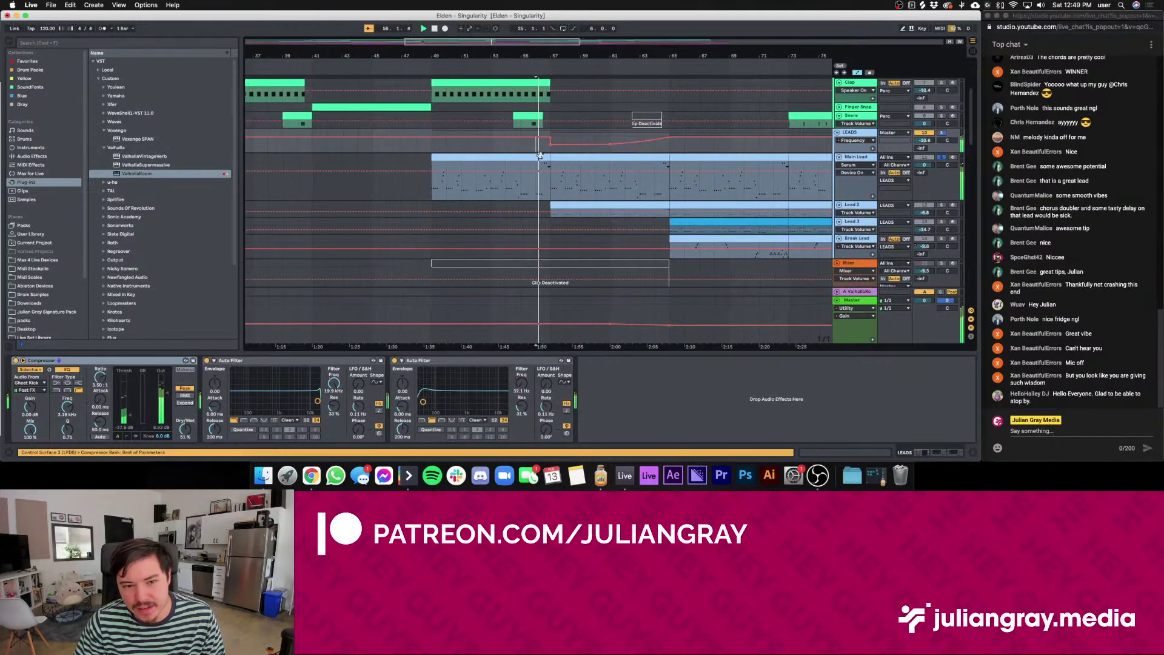
{"action": "left_click", "coordinate": [545, 156]}
{"action": "key", "text": "space"}
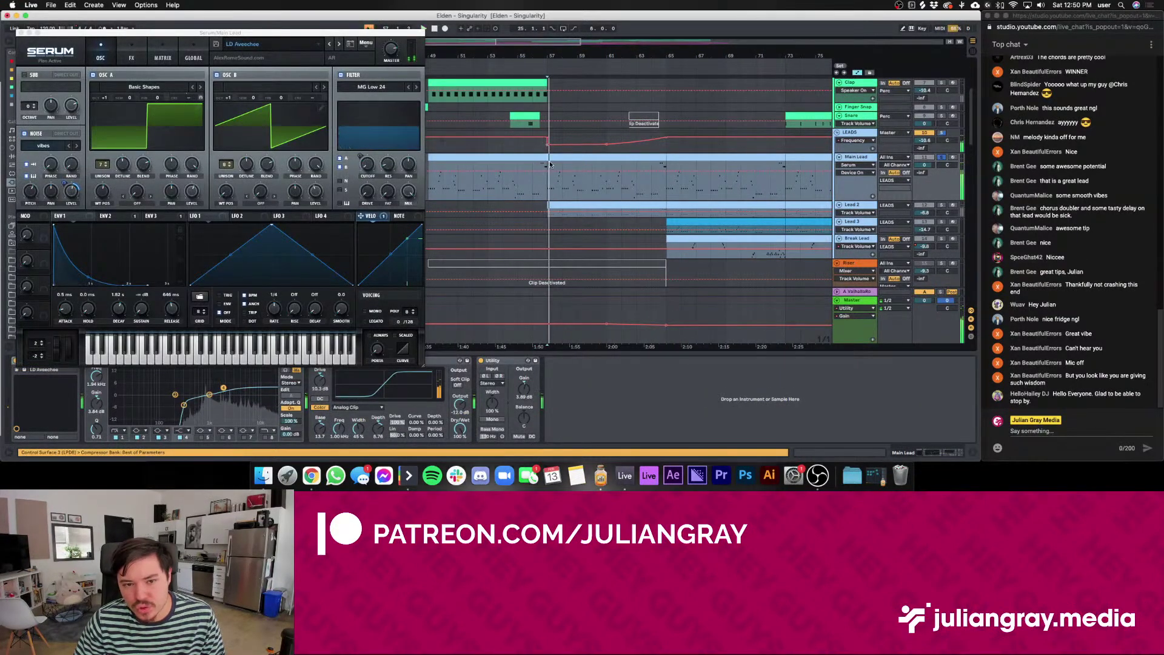
{"action": "left_click", "coordinate": [536, 158]}
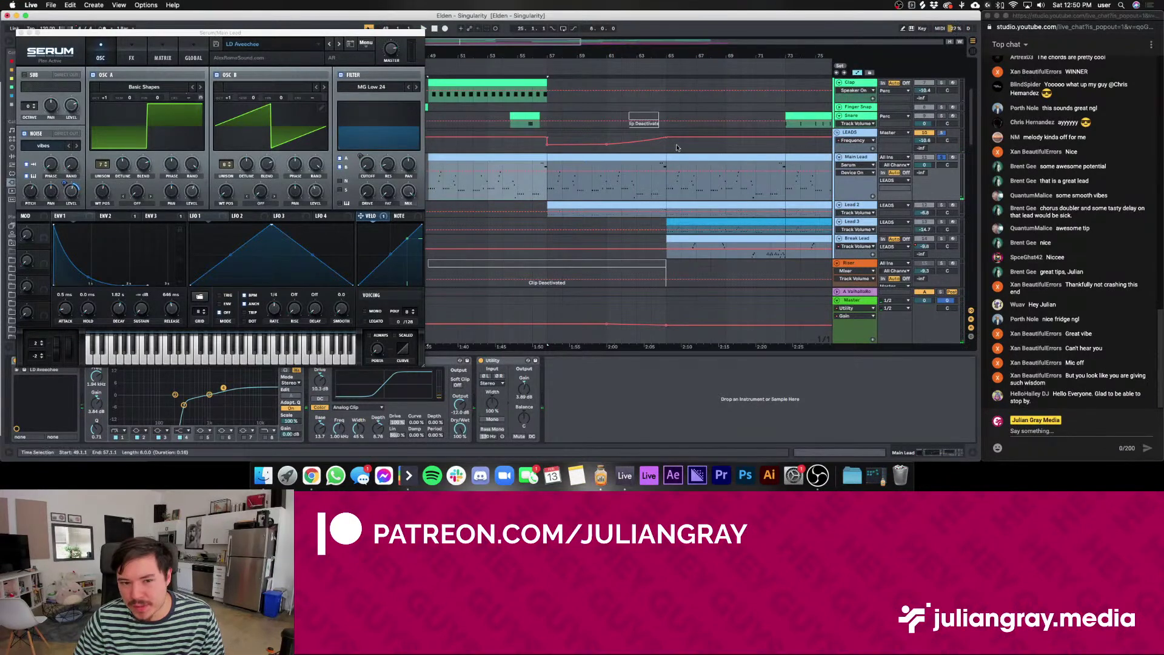
{"action": "left_click", "coordinate": [550, 189]}
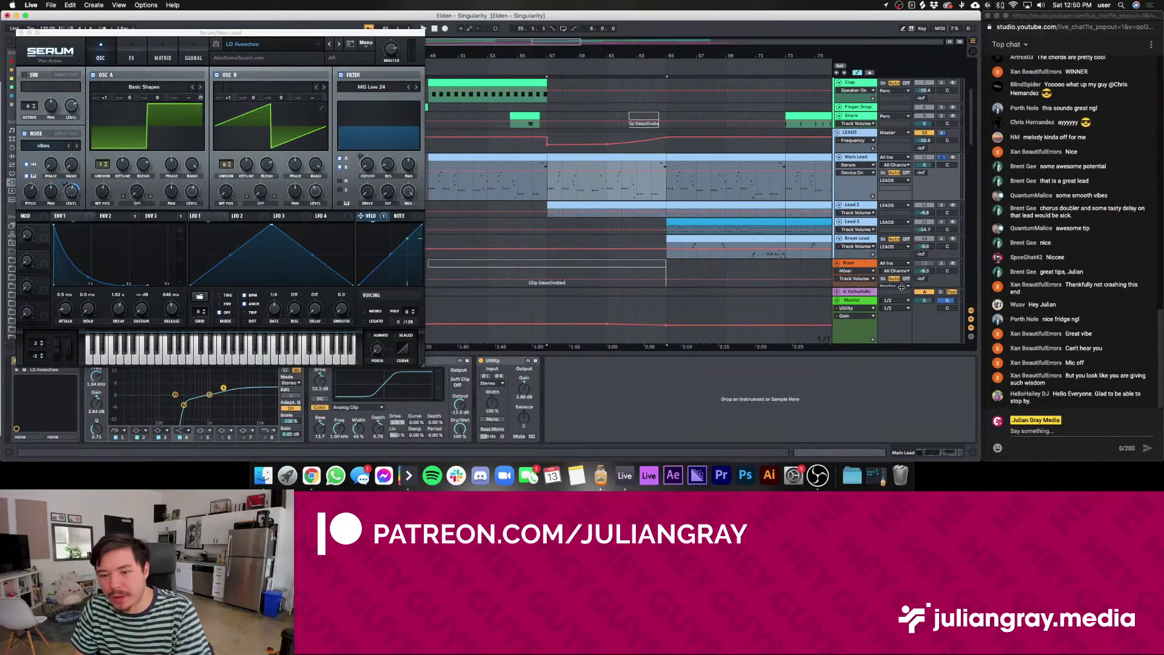
Show the Main Lead track's send automation to the ValhallaRoom return and raise the send at bar 57
{"action": "left_click", "coordinate": [862, 292]}
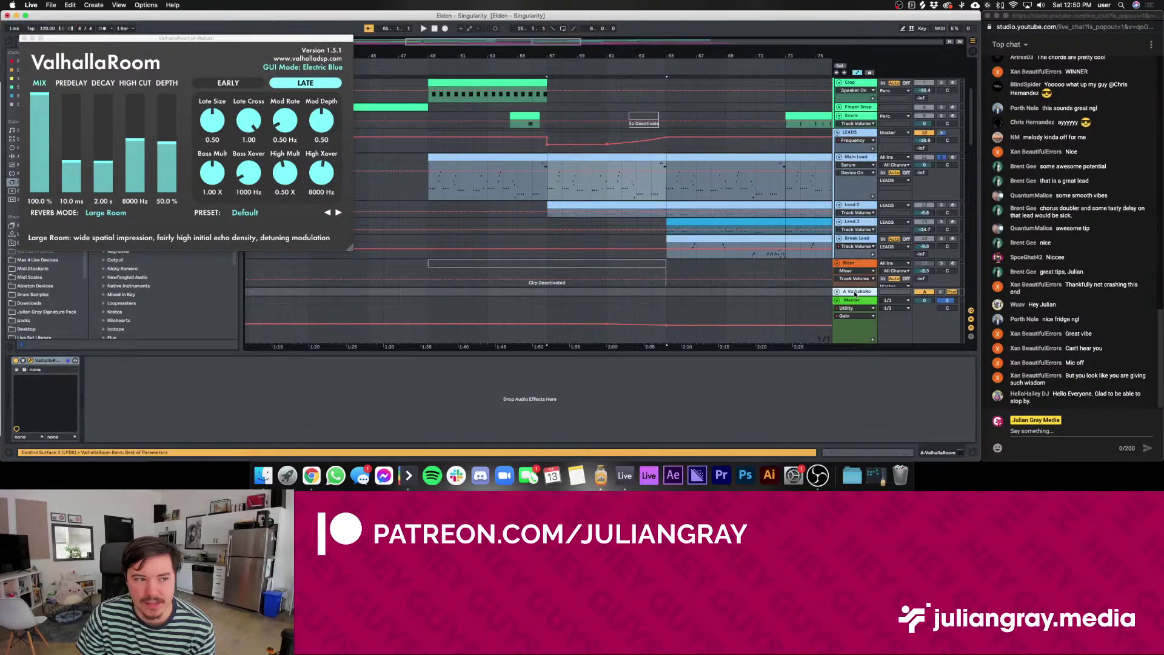
{"action": "left_click", "coordinate": [540, 188]}
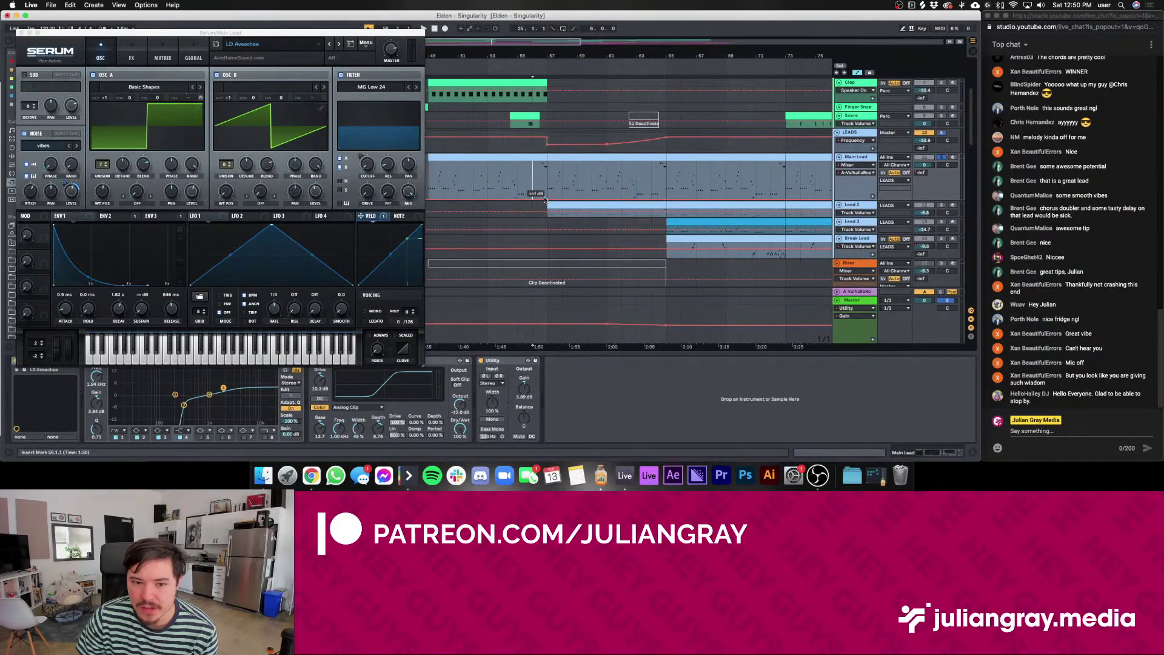
{"action": "left_click_drag", "start_coordinate": [543, 202], "coordinate": [544, 172]}
{"action": "left_click", "coordinate": [542, 170]}
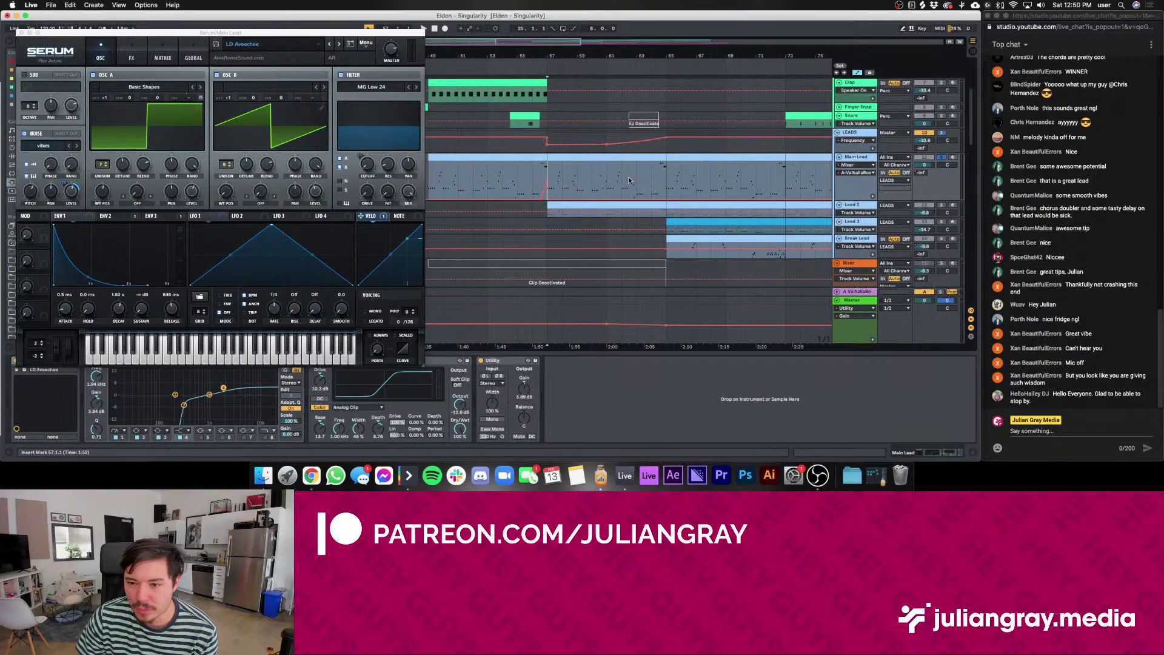
{"action": "left_click", "coordinate": [854, 292]}
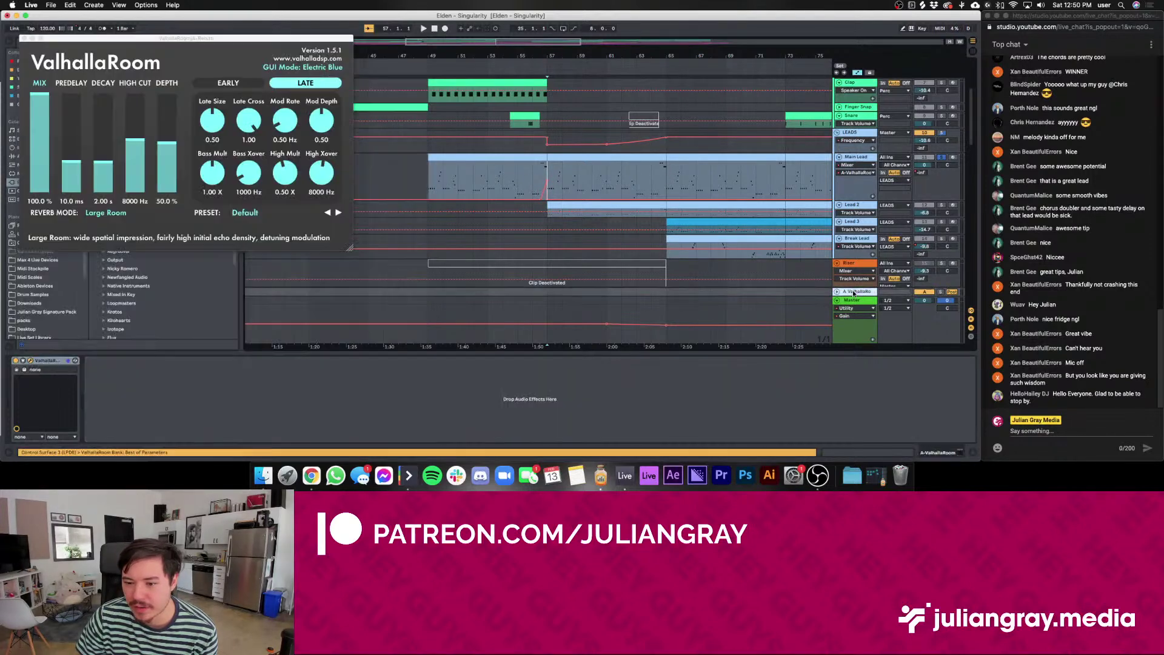
{"action": "left_click_drag", "start_coordinate": [543, 170], "coordinate": [533, 164]}
{"action": "left_click", "coordinate": [535, 173]}
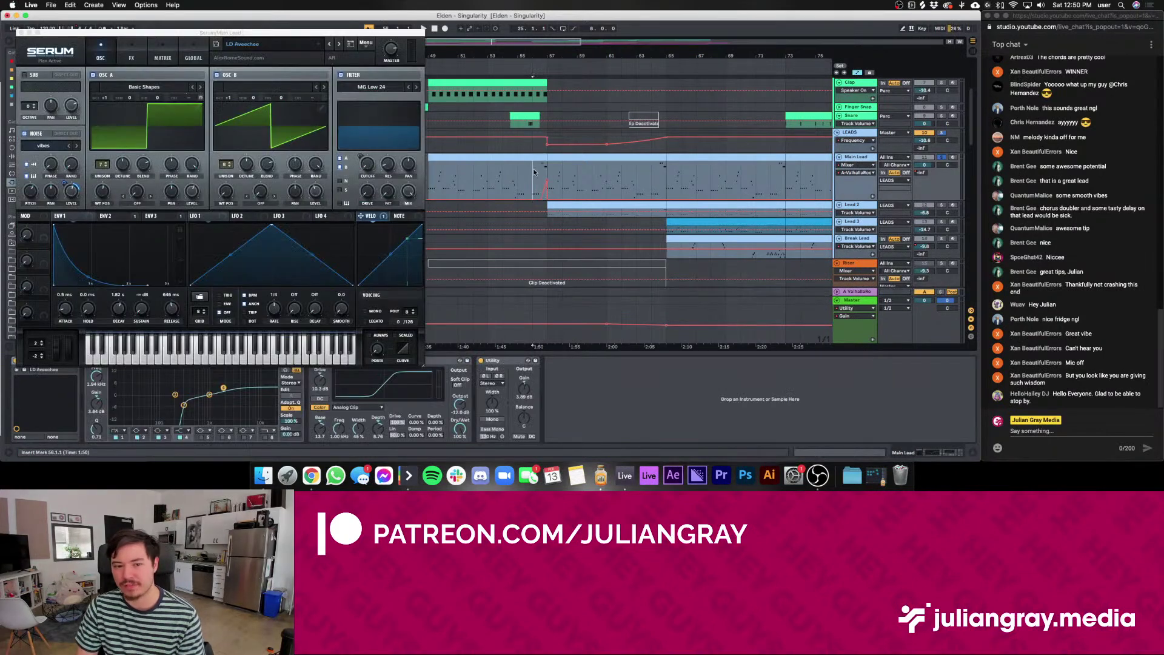
Audition the Main Lead's reverb send and shape it into a ramp from bar 56 up to about -14 dB at bar 57
{"action": "left_click", "coordinate": [517, 174]}
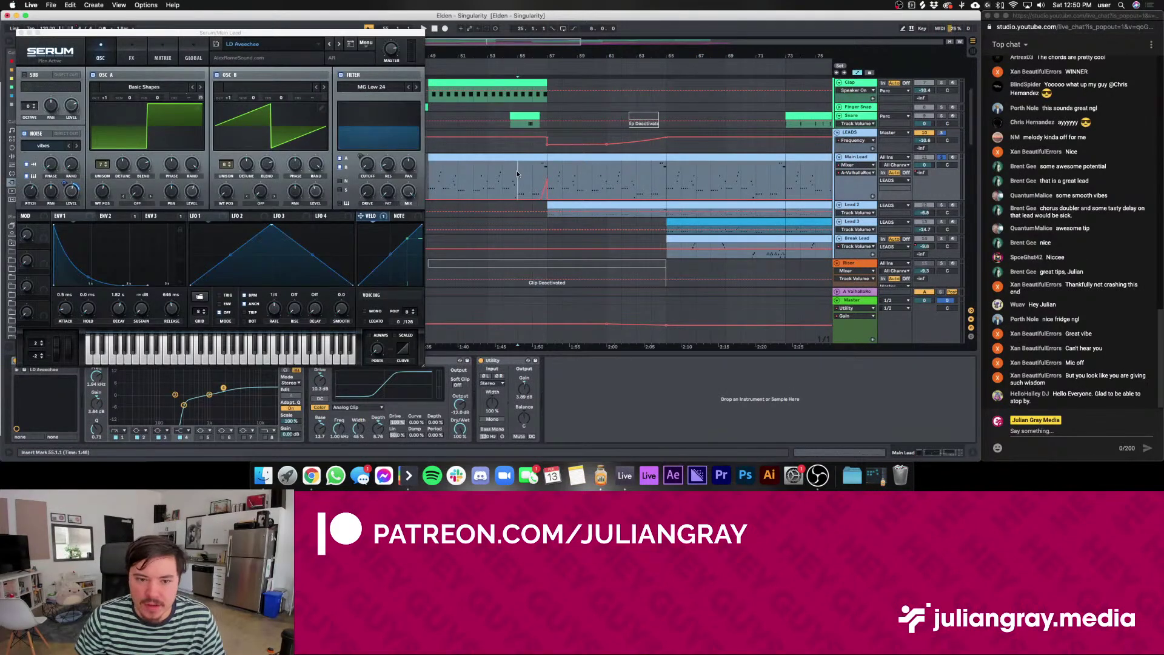
{"action": "key", "text": "space"}
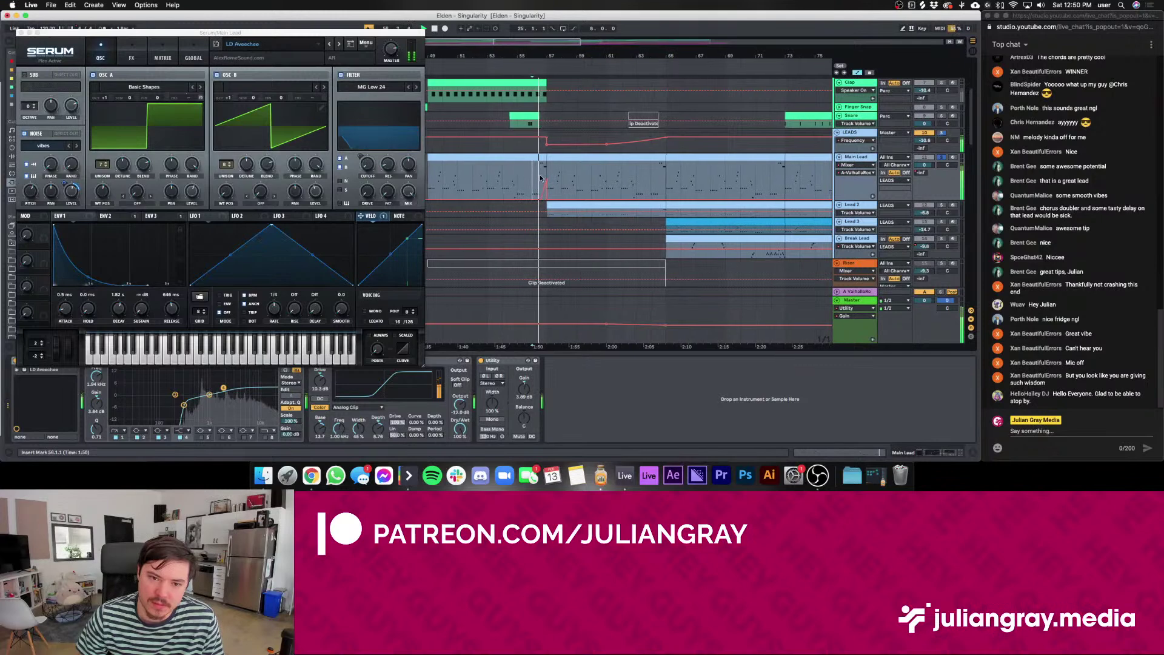
{"action": "left_click", "coordinate": [545, 177]}
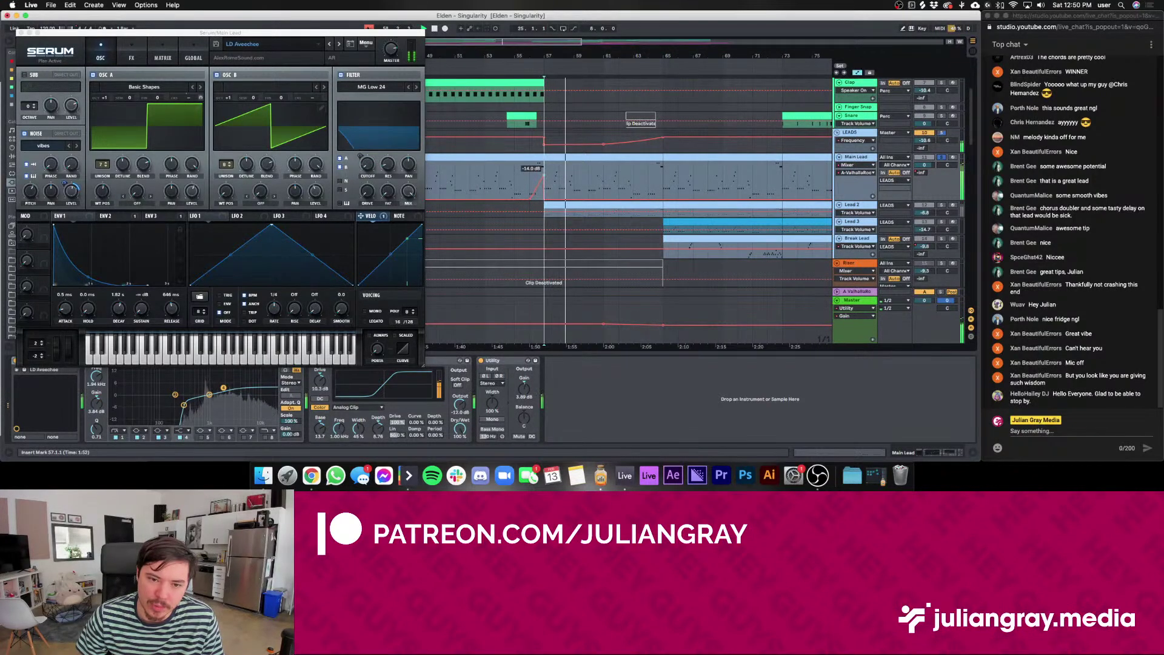
{"action": "left_click", "coordinate": [541, 183]}
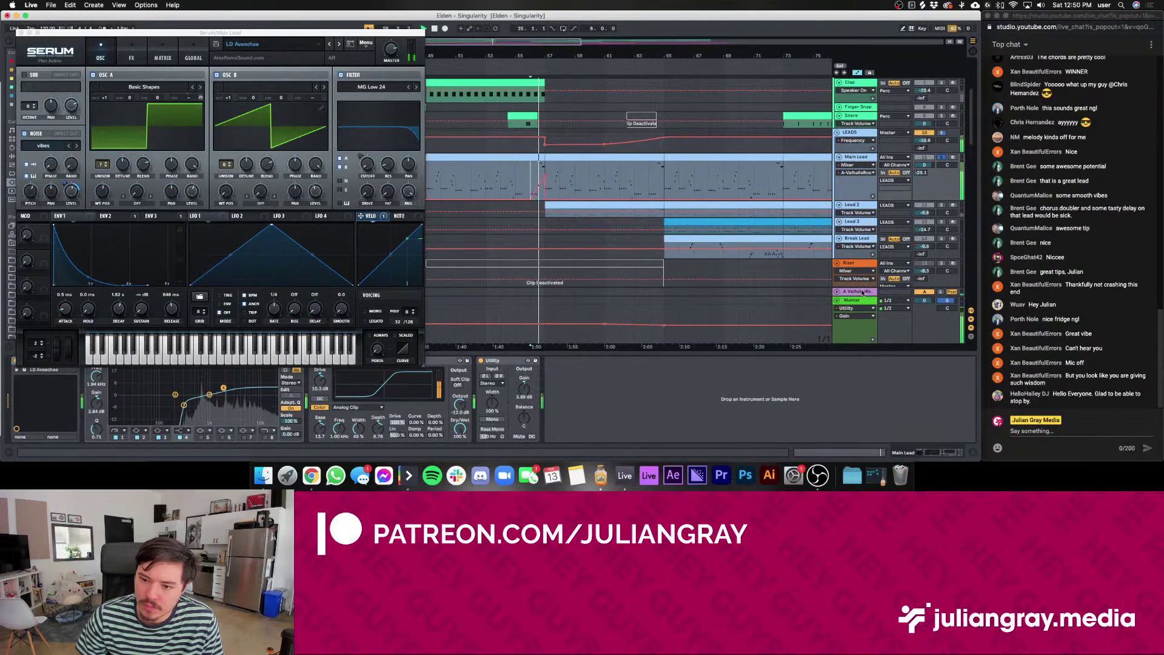
Set return A's ValhallaRoom decay to 16.85 s and high cut to 10060 Hz, audition the reverb and unfold the return track
{"action": "left_click", "coordinate": [776, 293]}
{"action": "left_click_drag", "start_coordinate": [104, 161], "coordinate": [127, 127]}
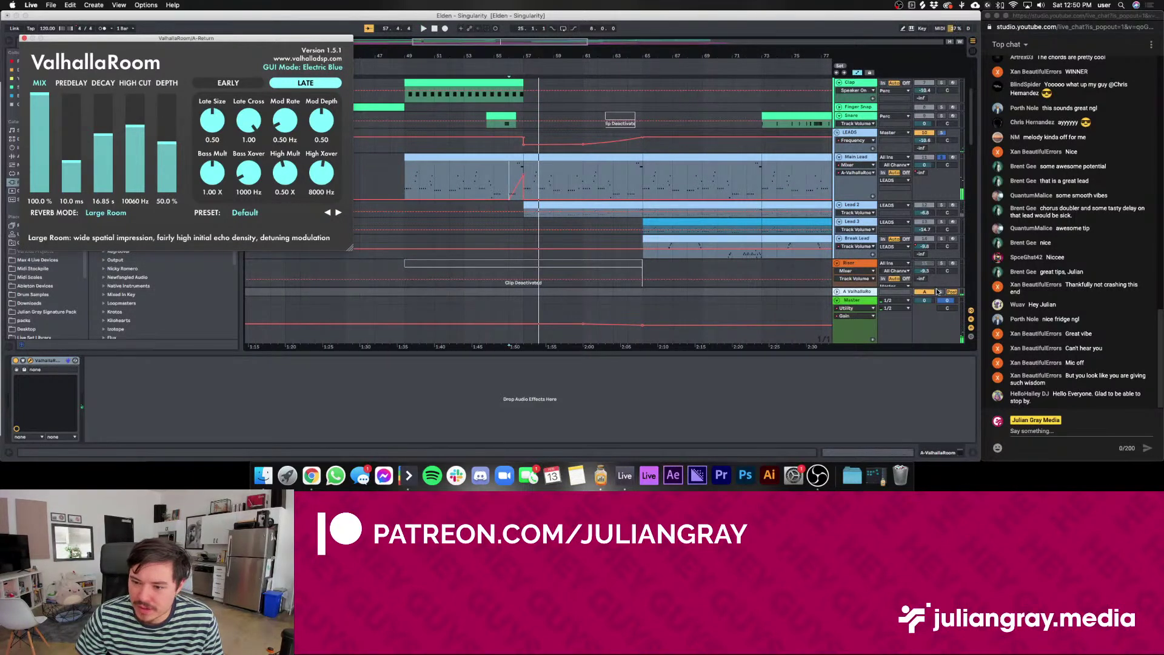
{"action": "left_click", "coordinate": [513, 171]}
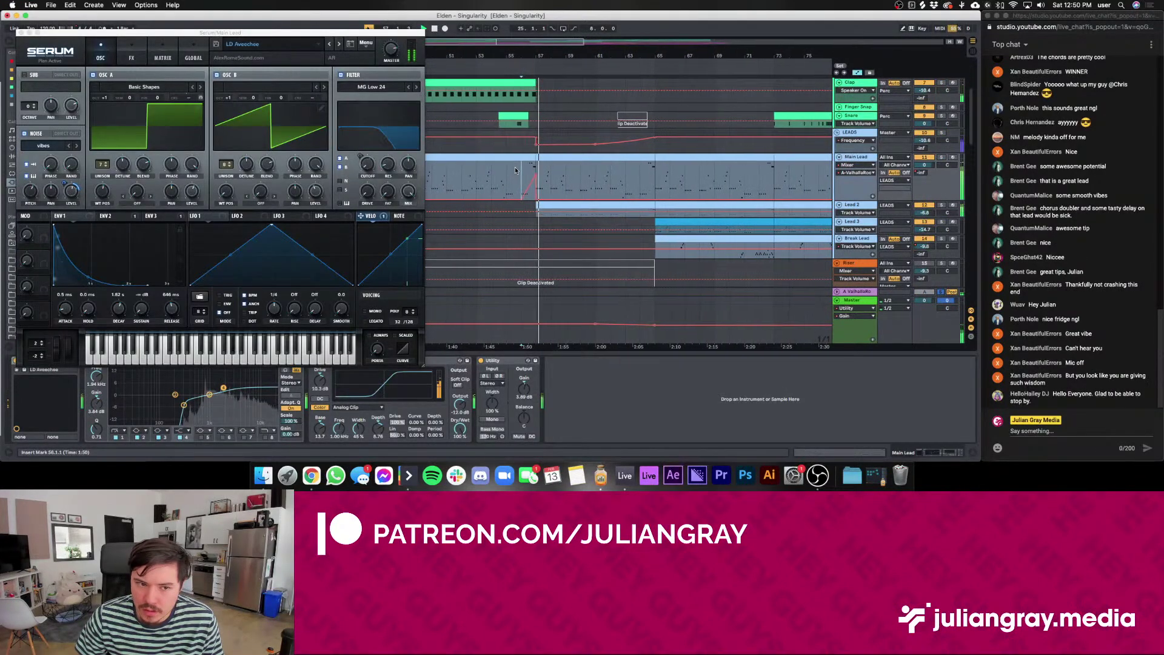
{"action": "left_click", "coordinate": [843, 291]}
{"action": "left_click", "coordinate": [840, 292]}
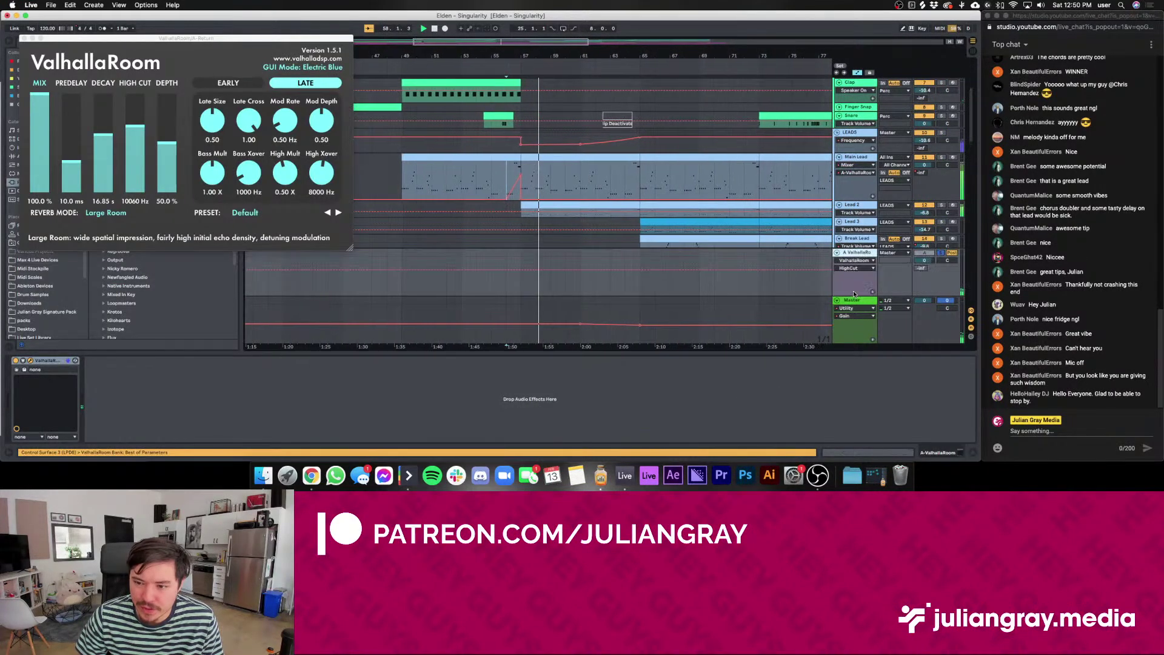
Play the Main Lead's transition and try lowering the return track's ValhallaRoom Mix to about 45%
{"action": "left_click", "coordinate": [867, 161]}
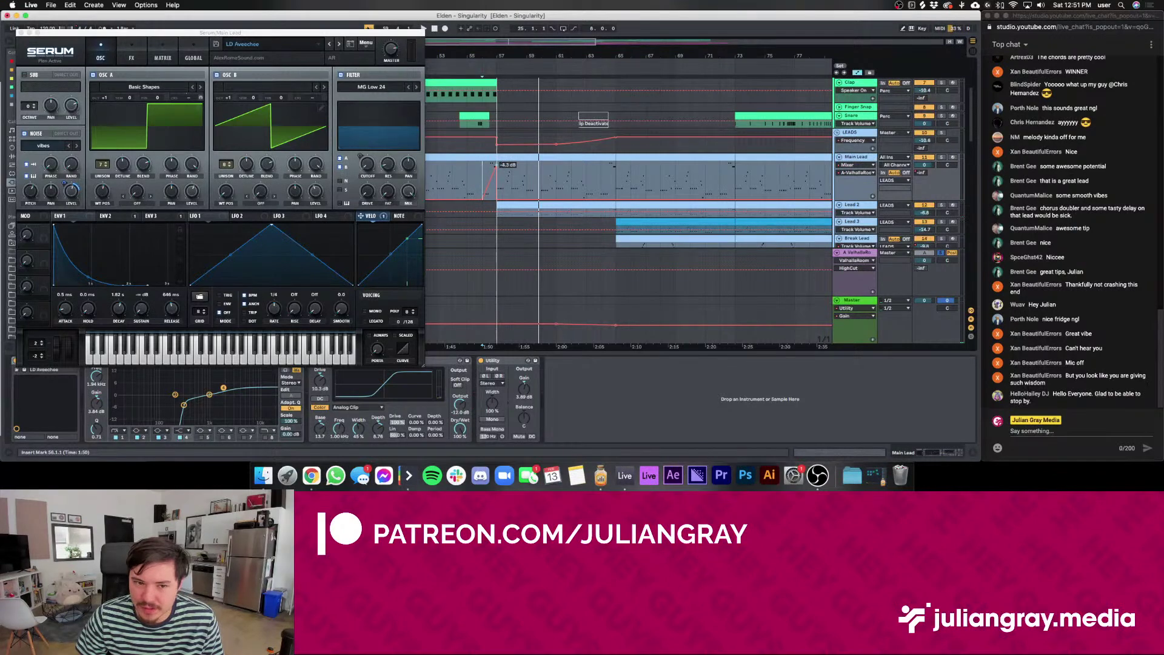
{"action": "key", "text": "space"}
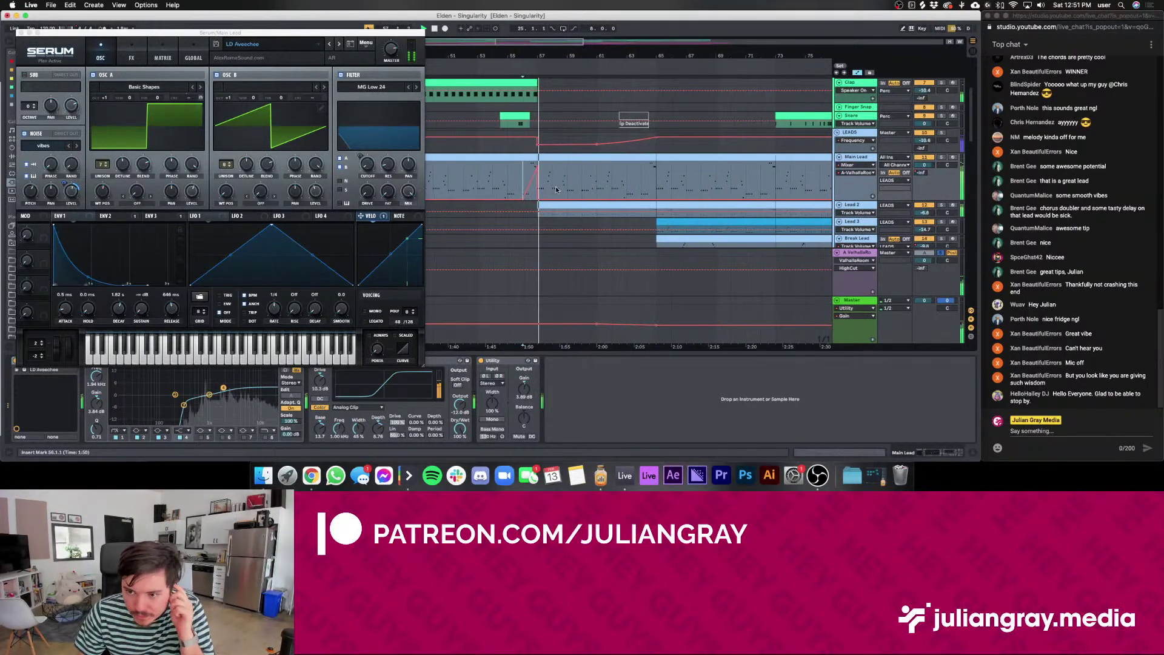
{"action": "left_click", "coordinate": [867, 253]}
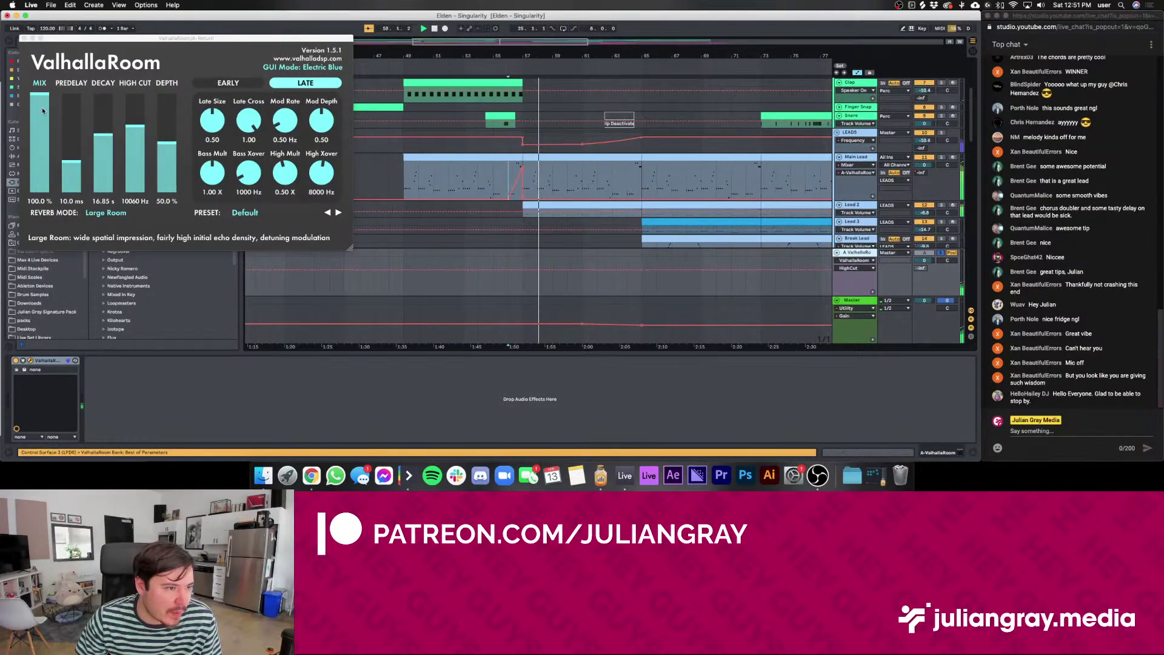
{"action": "left_click_drag", "start_coordinate": [42, 110], "coordinate": [47, 150]}
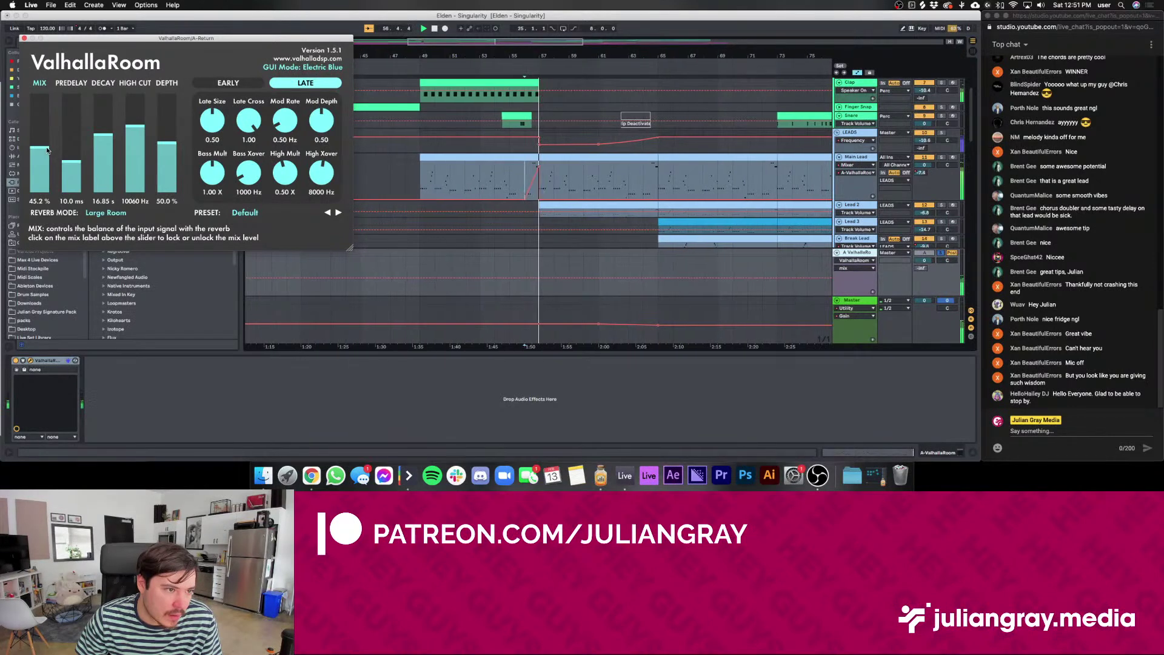
{"action": "left_click_drag", "start_coordinate": [47, 150], "coordinate": [47, 56]}
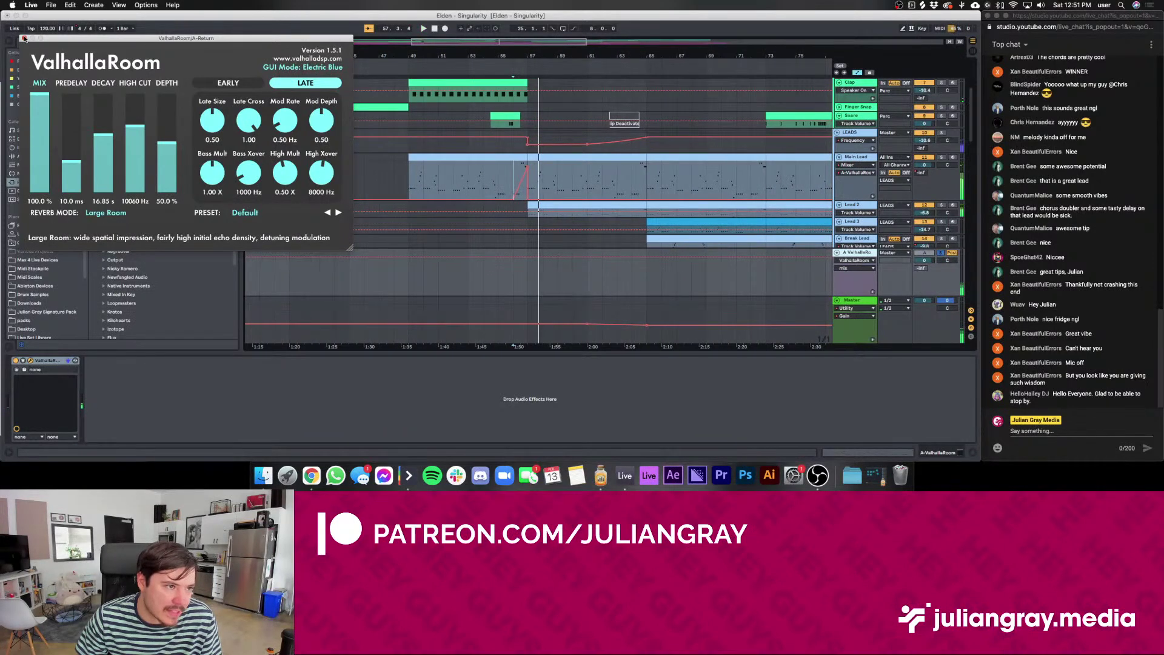
Close the ValhallaRoom window and add a Utility audio effect after the reverb on the return track
{"action": "left_click", "coordinate": [24, 38]}
{"action": "left_click", "coordinate": [32, 156]}
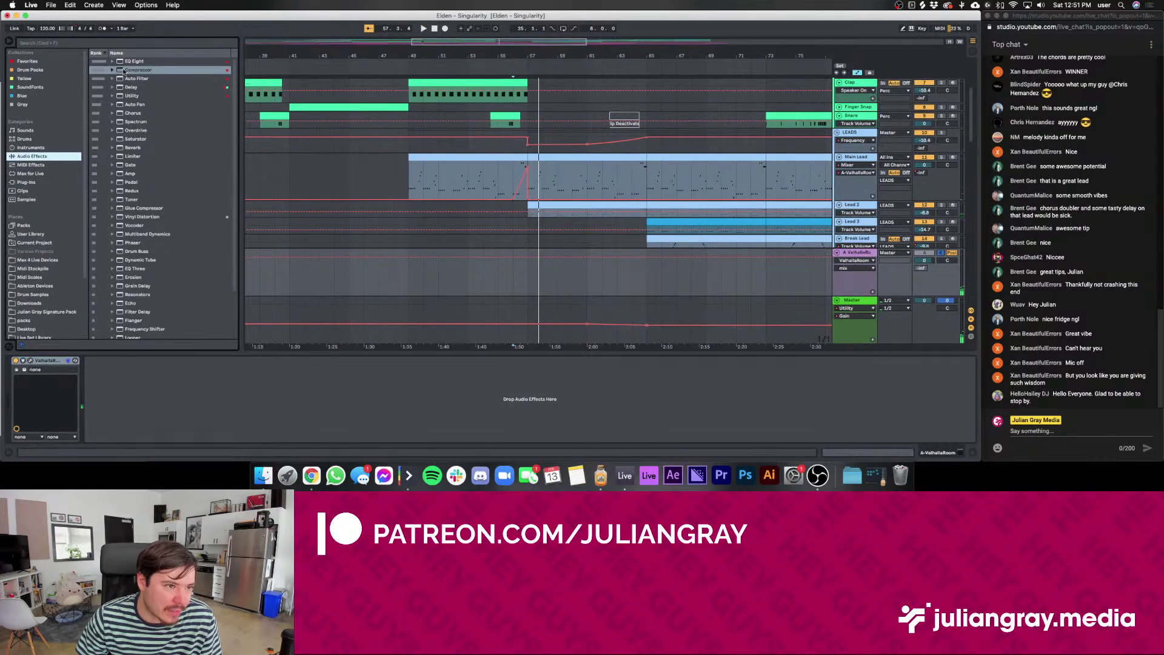
{"action": "left_click", "coordinate": [134, 96]}
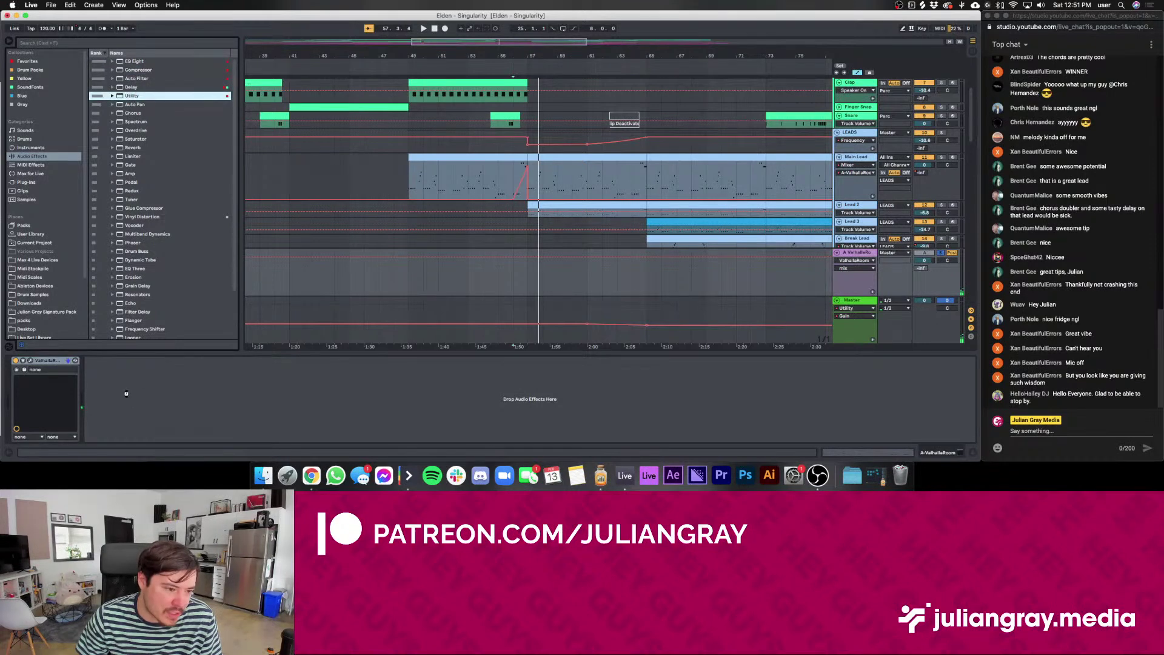
{"action": "left_click_drag", "start_coordinate": [126, 393], "coordinate": [129, 393]}
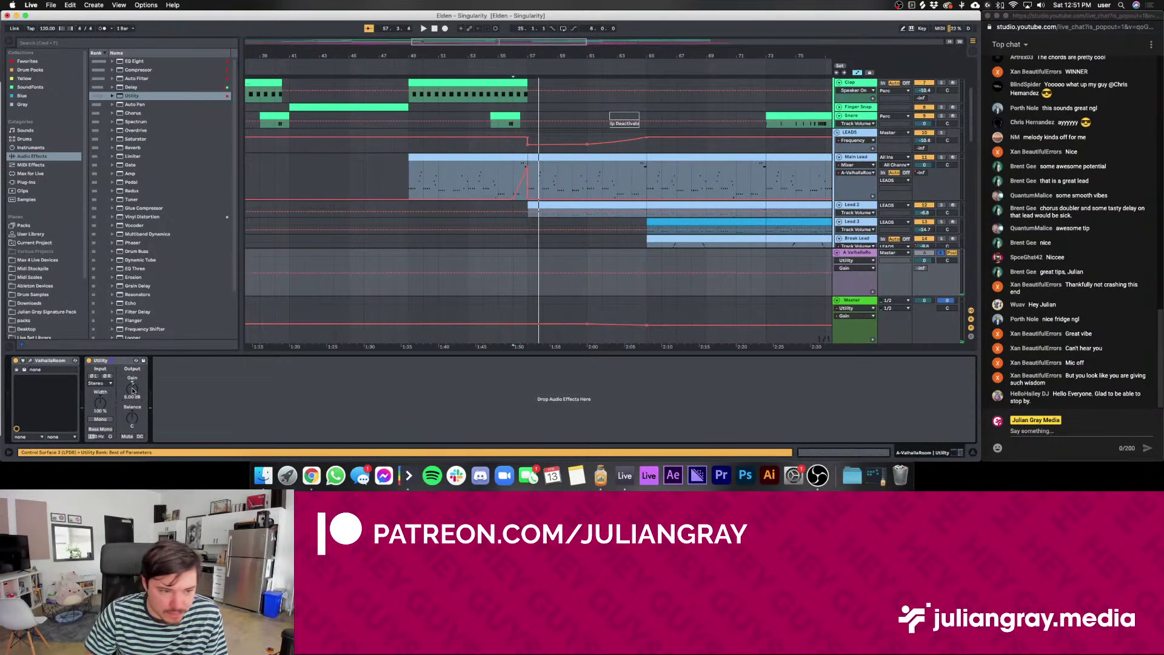
Play the Main Lead's transition into bar 57 and adjust the Utility gain on the reverb return
{"action": "left_click", "coordinate": [514, 183]}
{"action": "key", "text": "space"}
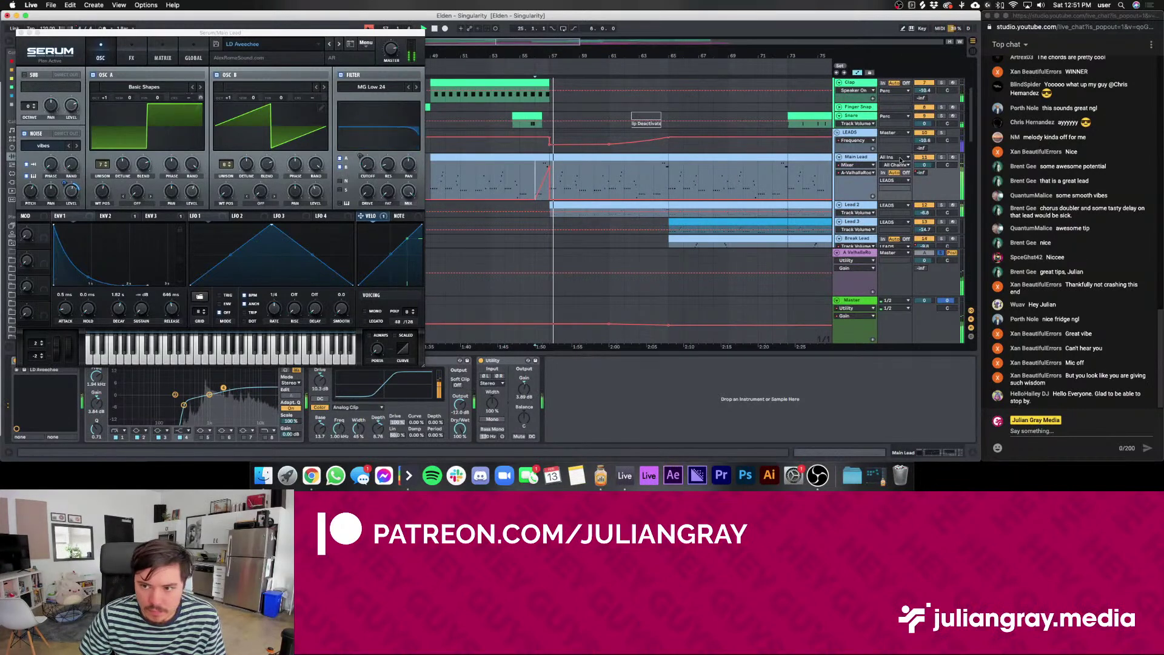
{"action": "left_click", "coordinate": [862, 252]}
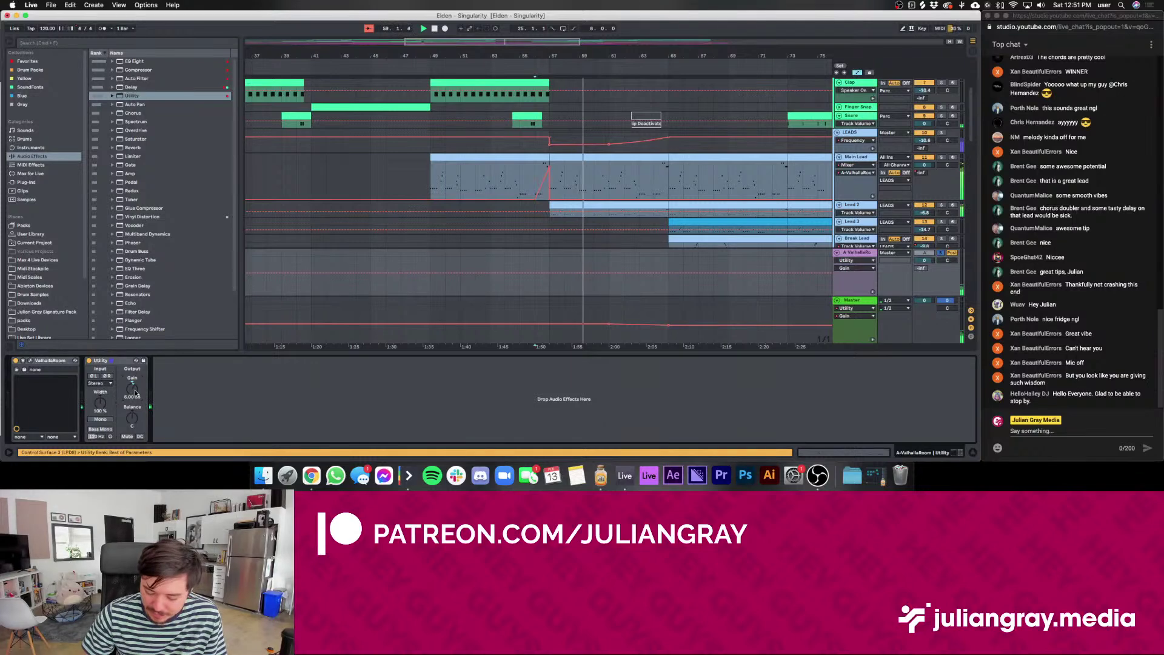
Audition the Main Lead's reverb send swell from several points around bars 55 to 59
{"action": "left_click", "coordinate": [527, 176]}
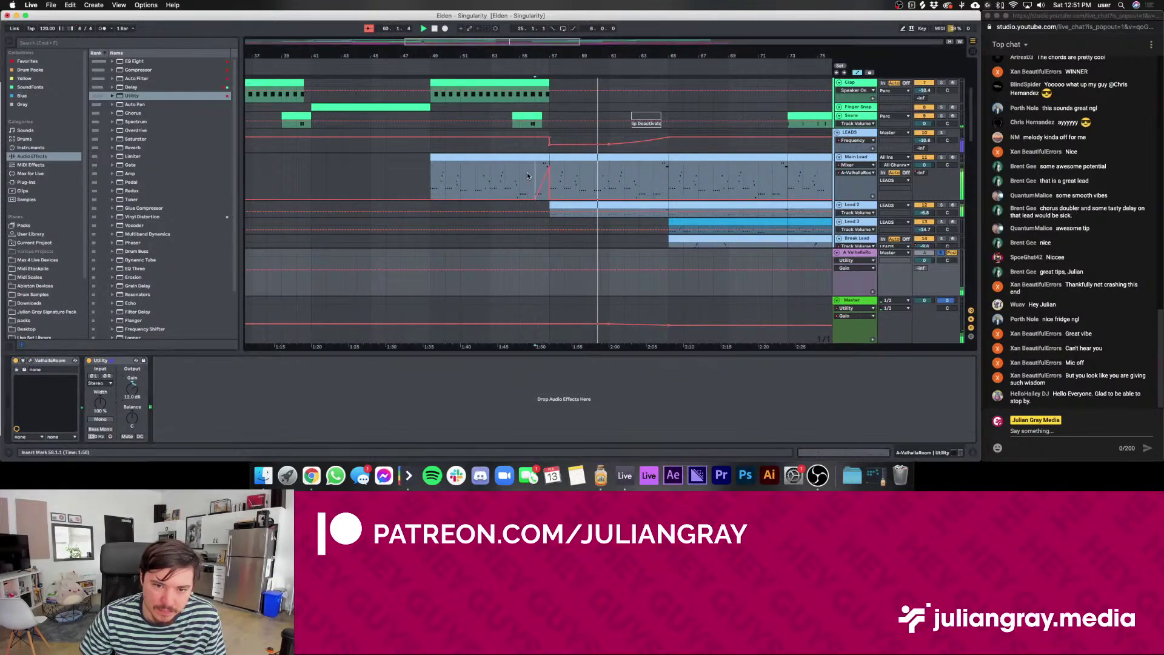
{"action": "key", "text": "space"}
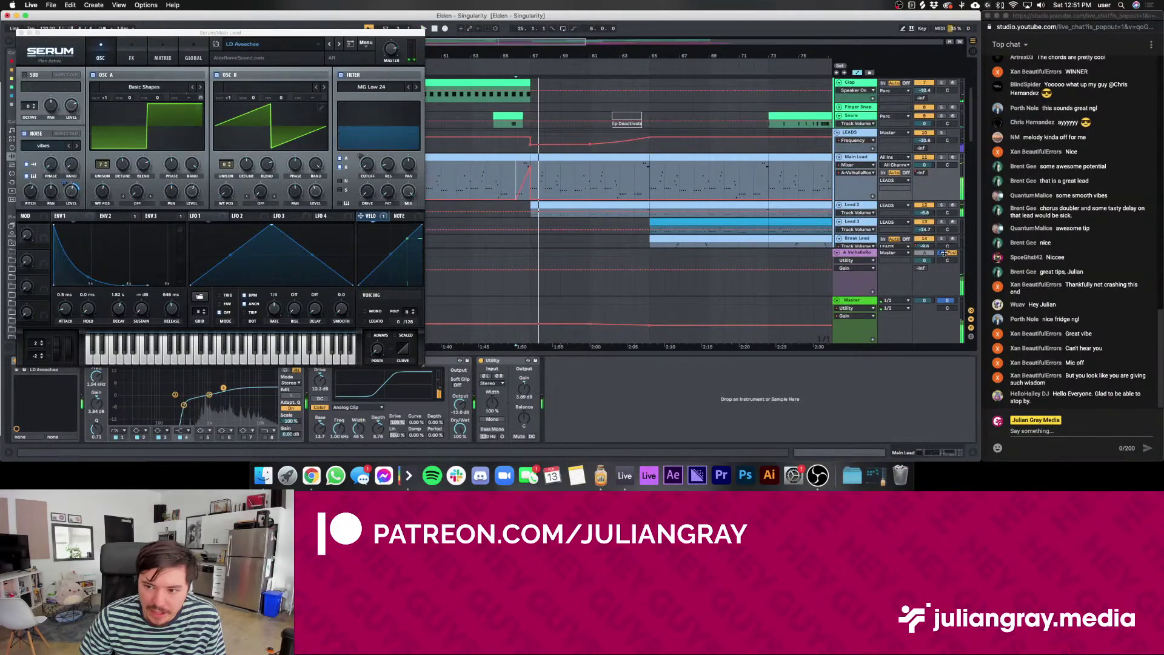
{"action": "left_click", "coordinate": [502, 177]}
{"action": "key", "text": "space"}
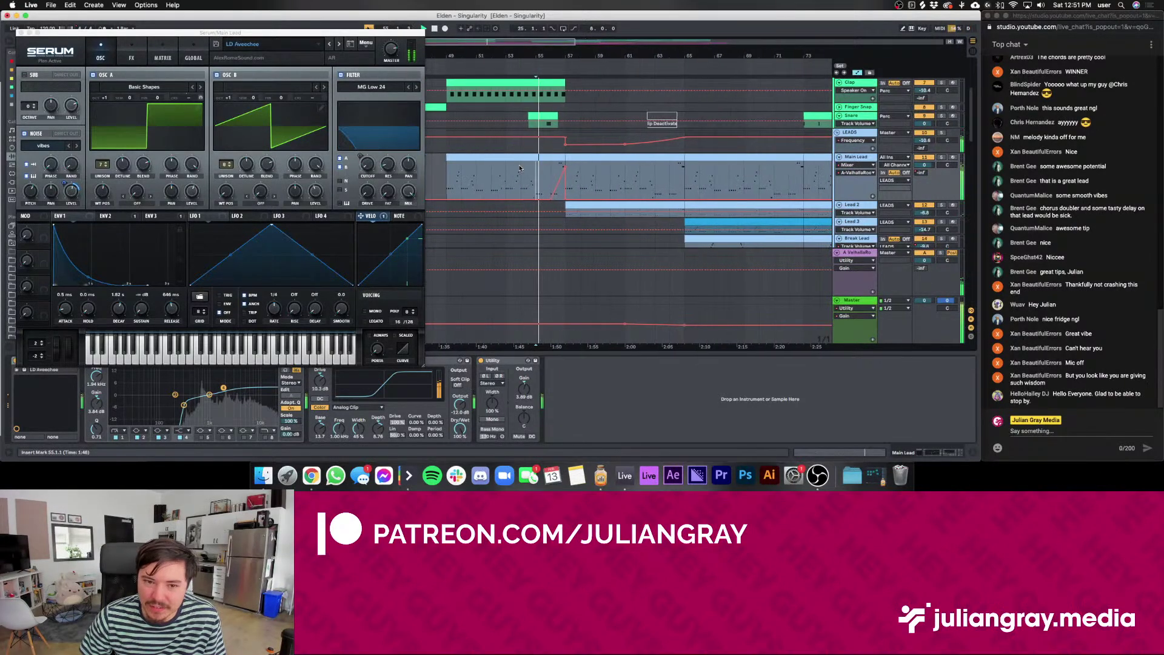
{"action": "left_click", "coordinate": [546, 170]}
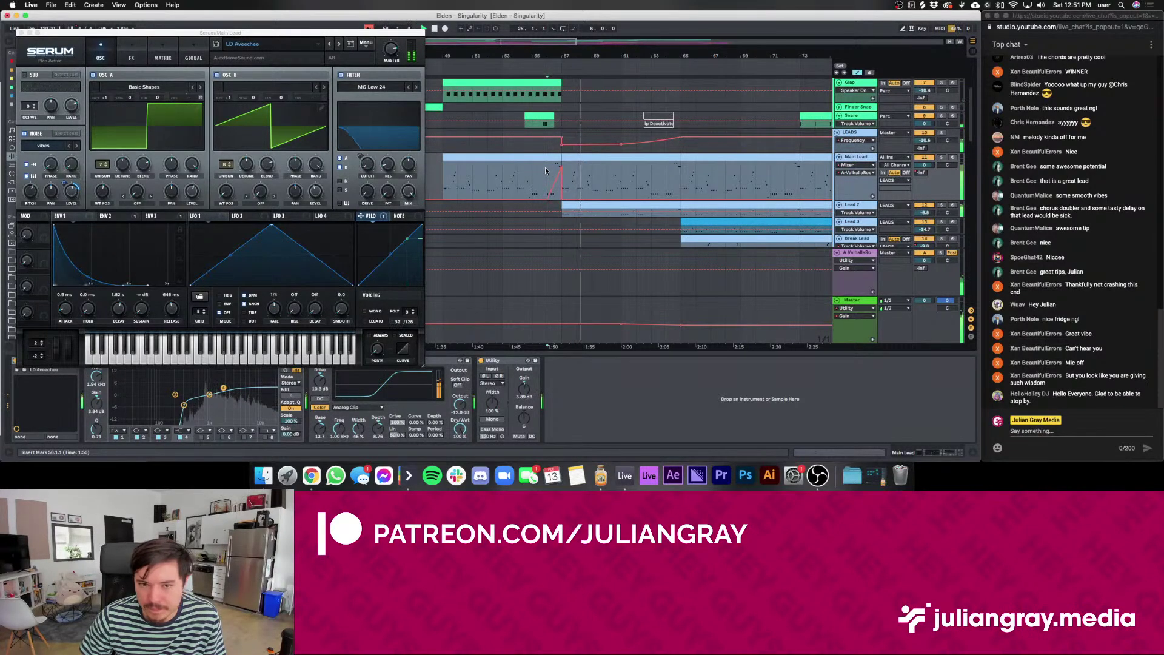
{"action": "left_click", "coordinate": [594, 170]}
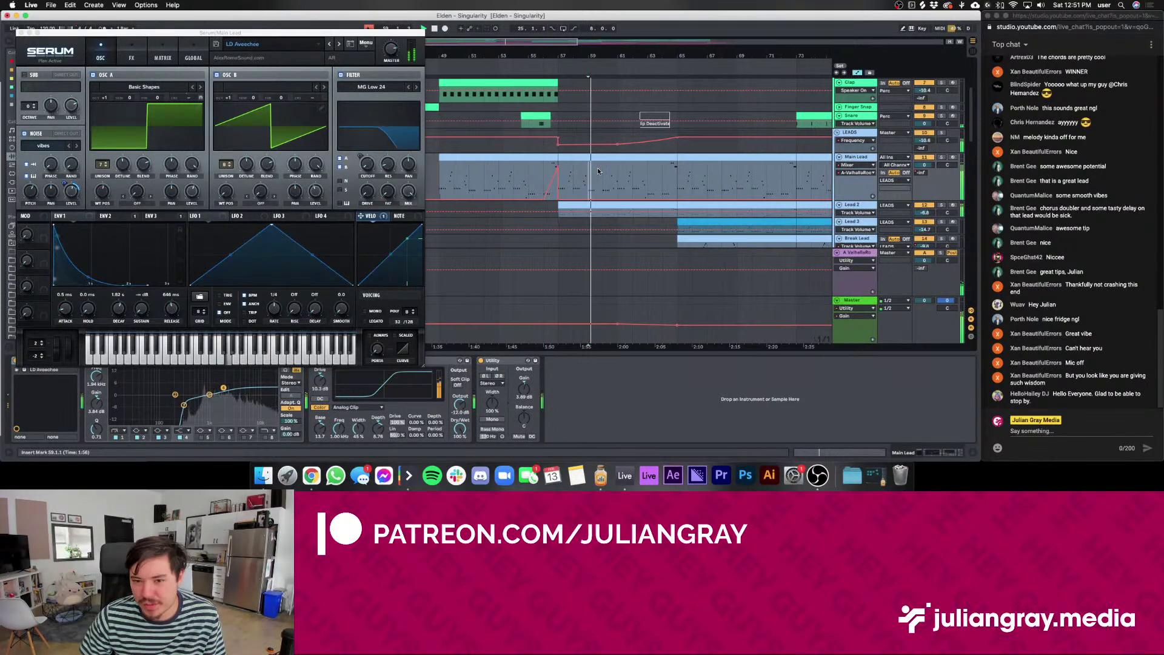
{"action": "left_click", "coordinate": [647, 180]}
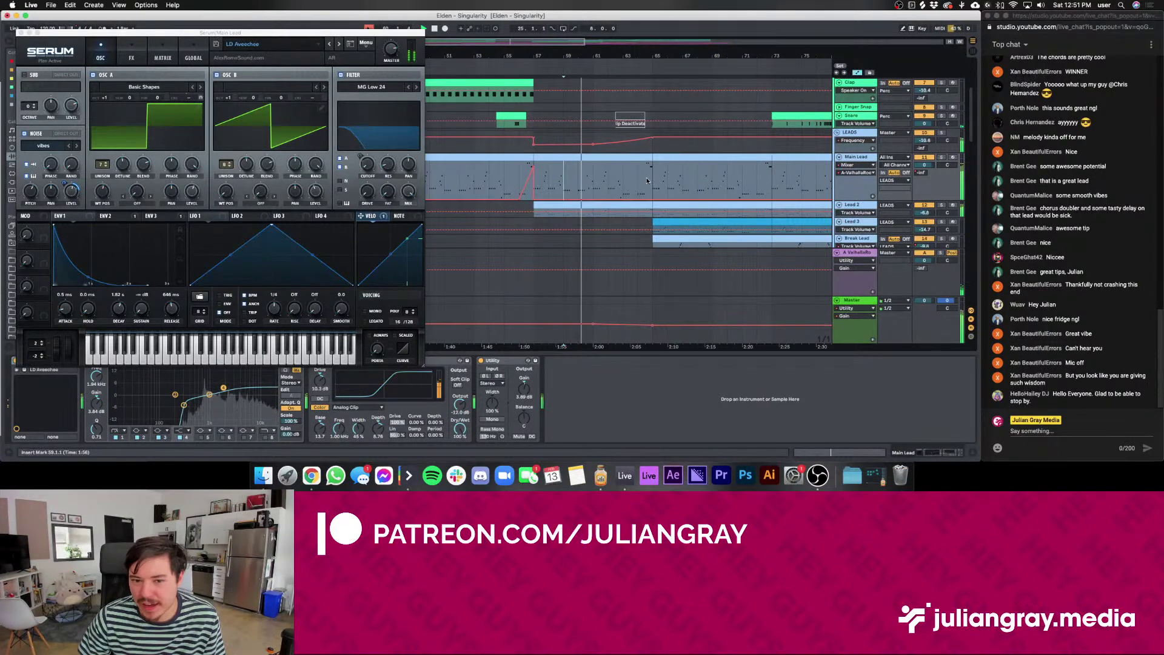
{"action": "scroll", "coordinate": [647, 180], "scroll_direction": "right", "scroll_amount": 2}
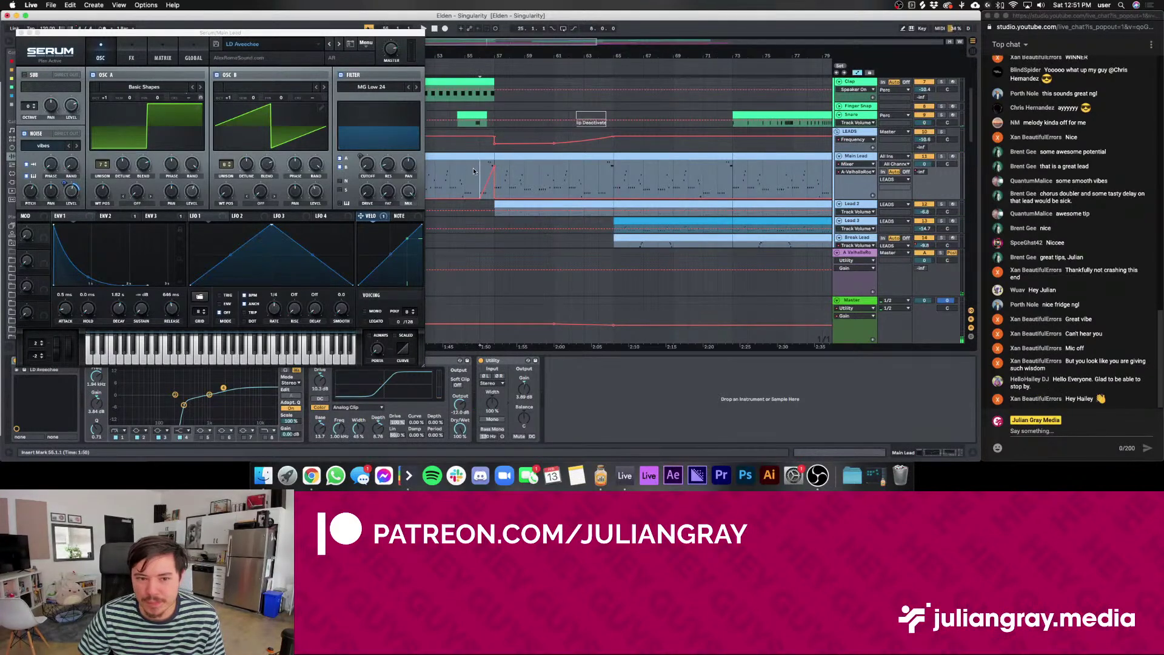
Select the one-bar send automation ramp on the Main Lead from bar 56 to bar 57
{"action": "left_click_drag", "start_coordinate": [483, 162], "coordinate": [494, 159]}
{"action": "left_click", "coordinate": [539, 170]}
{"action": "scroll", "coordinate": [538, 169], "scroll_direction": "left", "scroll_amount": 3}
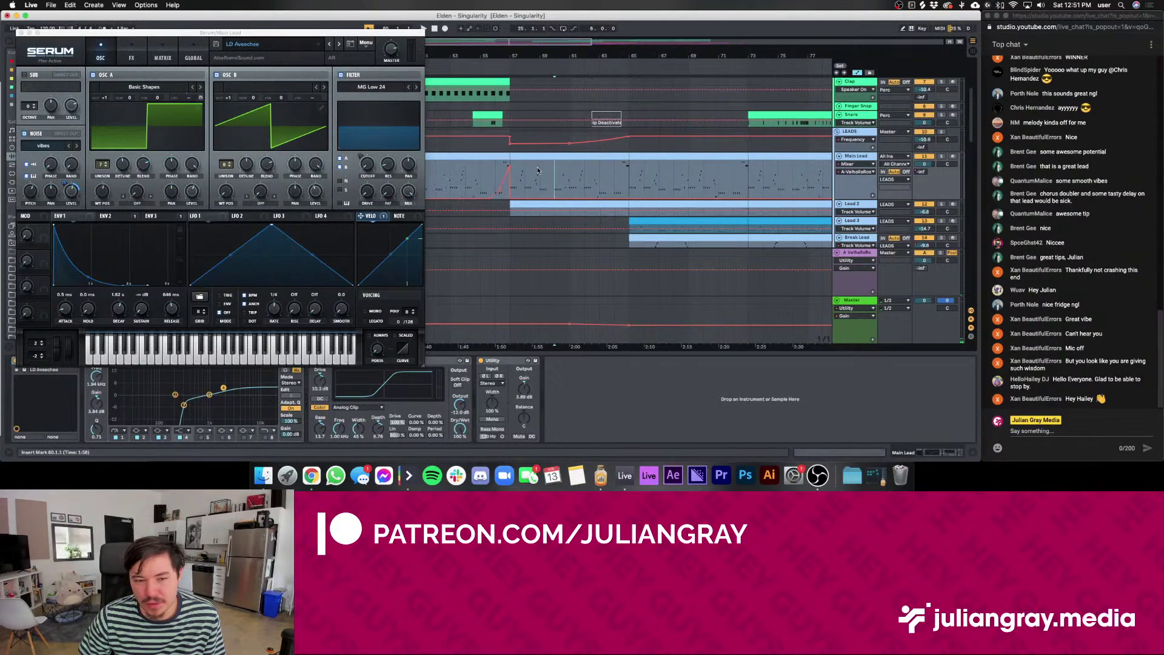
{"action": "left_click_drag", "start_coordinate": [488, 41], "coordinate": [505, 60]}
{"action": "left_click", "coordinate": [515, 165]}
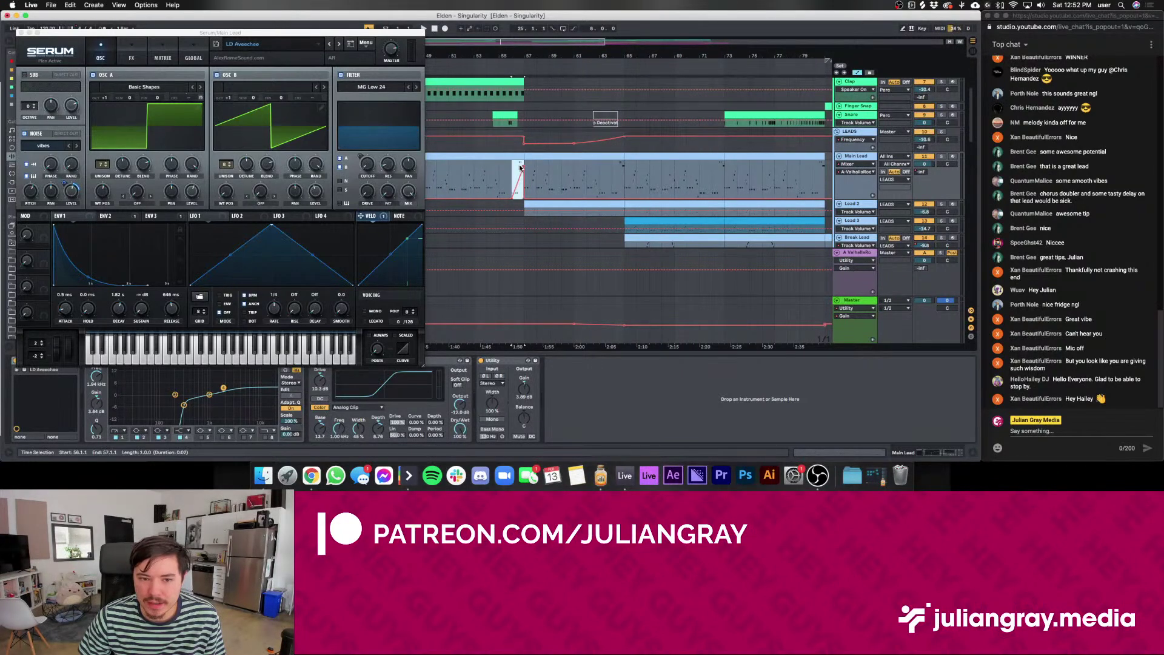
{"action": "left_click", "coordinate": [514, 147]}
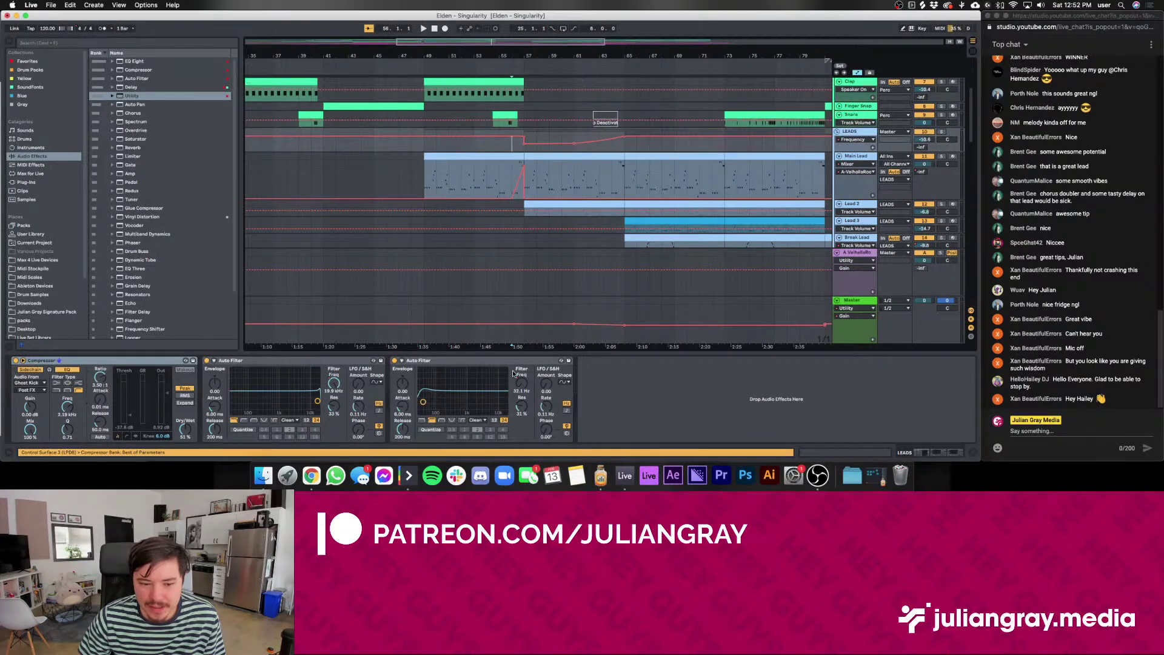
{"action": "left_click", "coordinate": [339, 374]}
{"action": "left_click", "coordinate": [501, 179]}
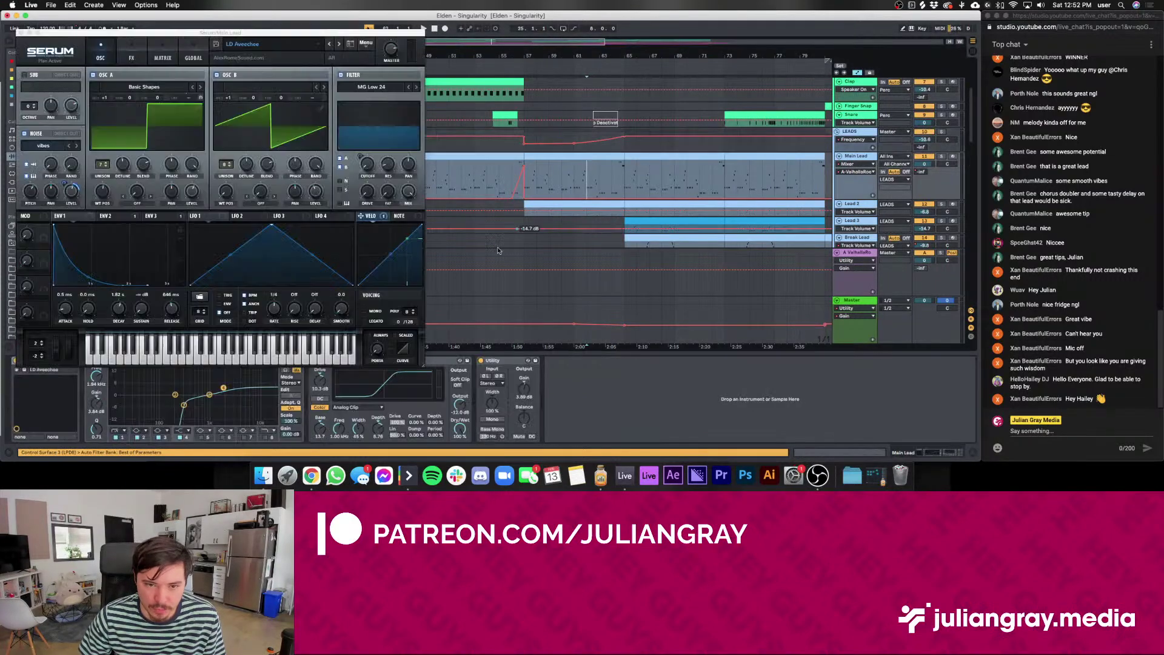
{"action": "left_click", "coordinate": [612, 406]}
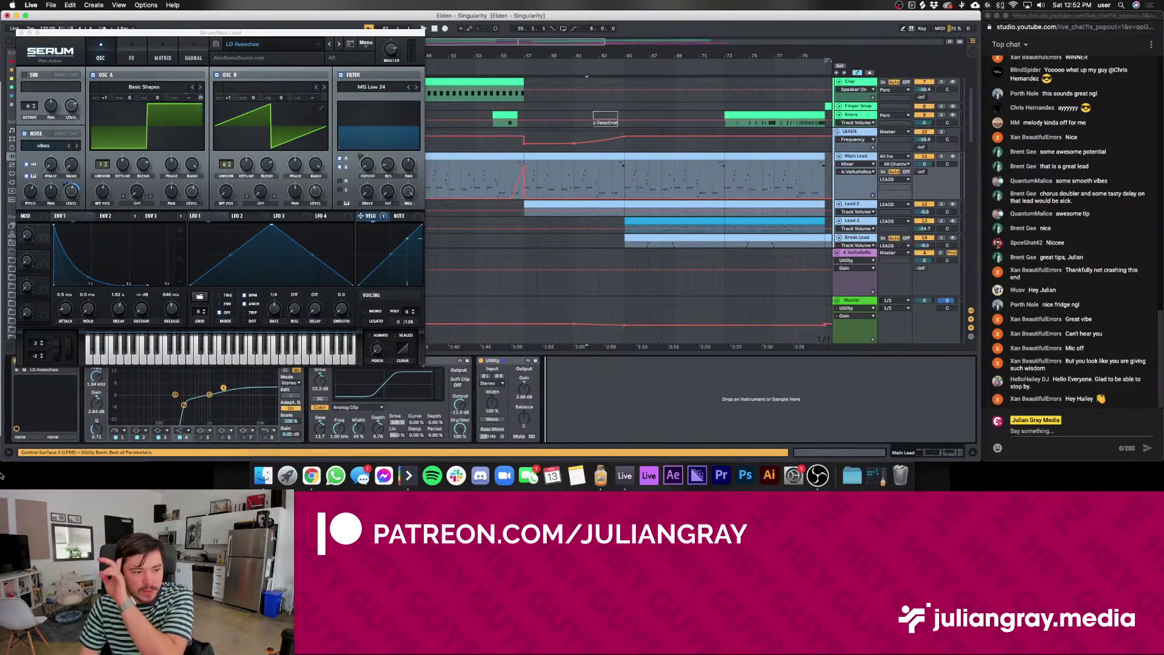
Play the arrangement through the Main Lead's transition at bar 57 to check the reverb swell
{"action": "left_click", "coordinate": [561, 182]}
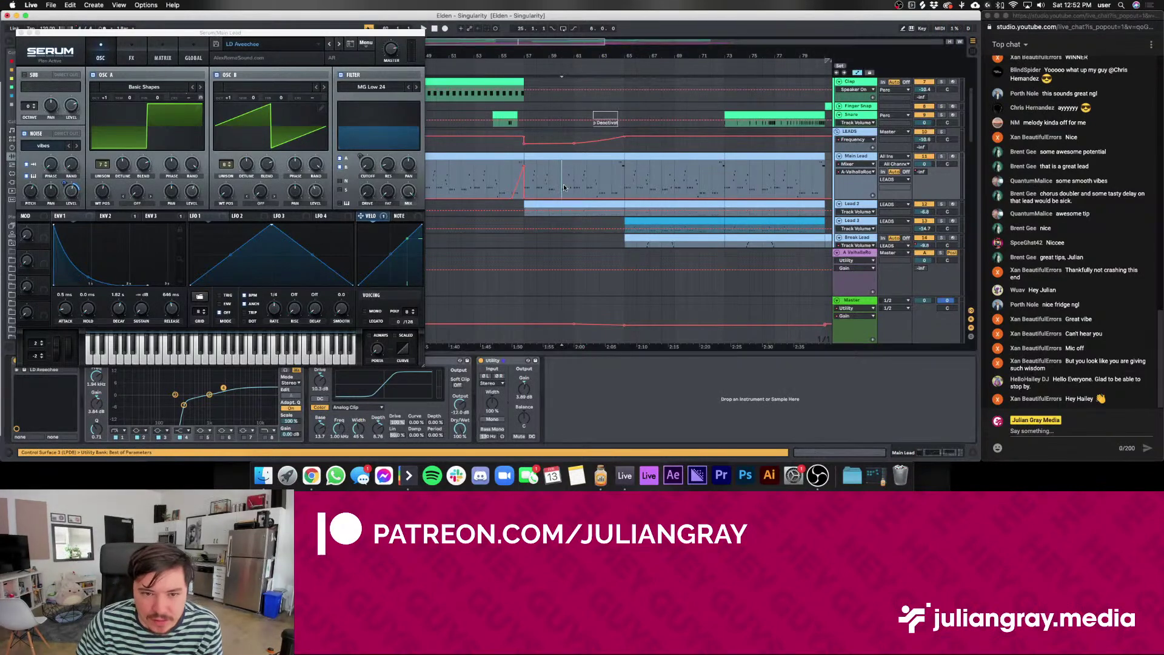
{"action": "left_click", "coordinate": [509, 64]}
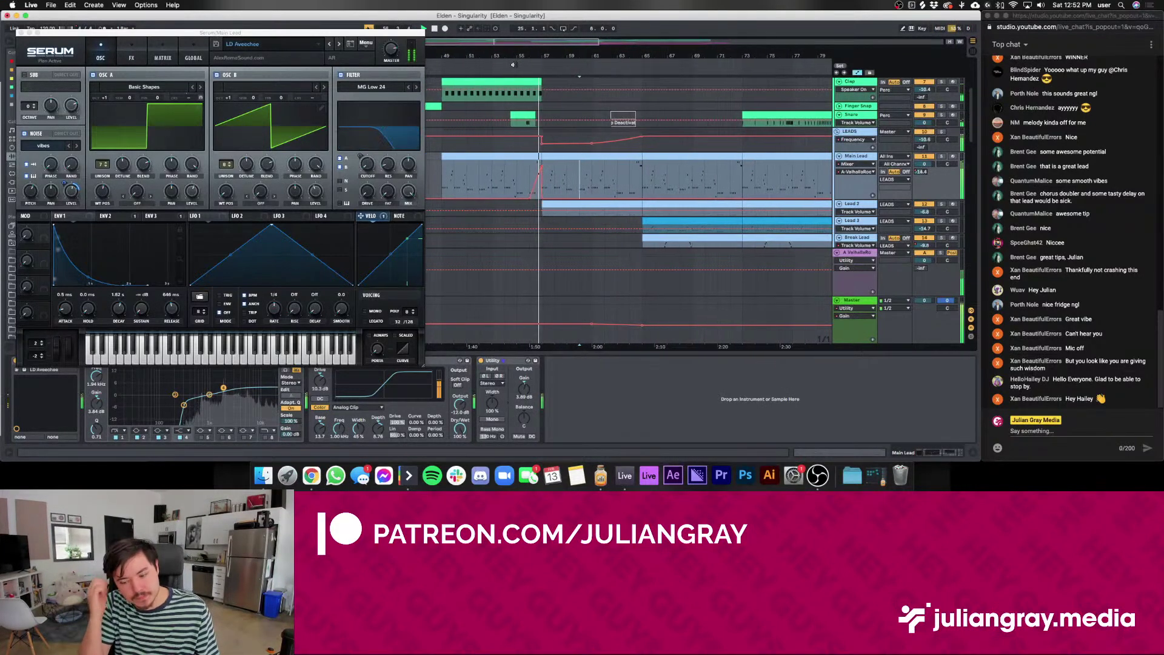
{"action": "left_click", "coordinate": [614, 204]}
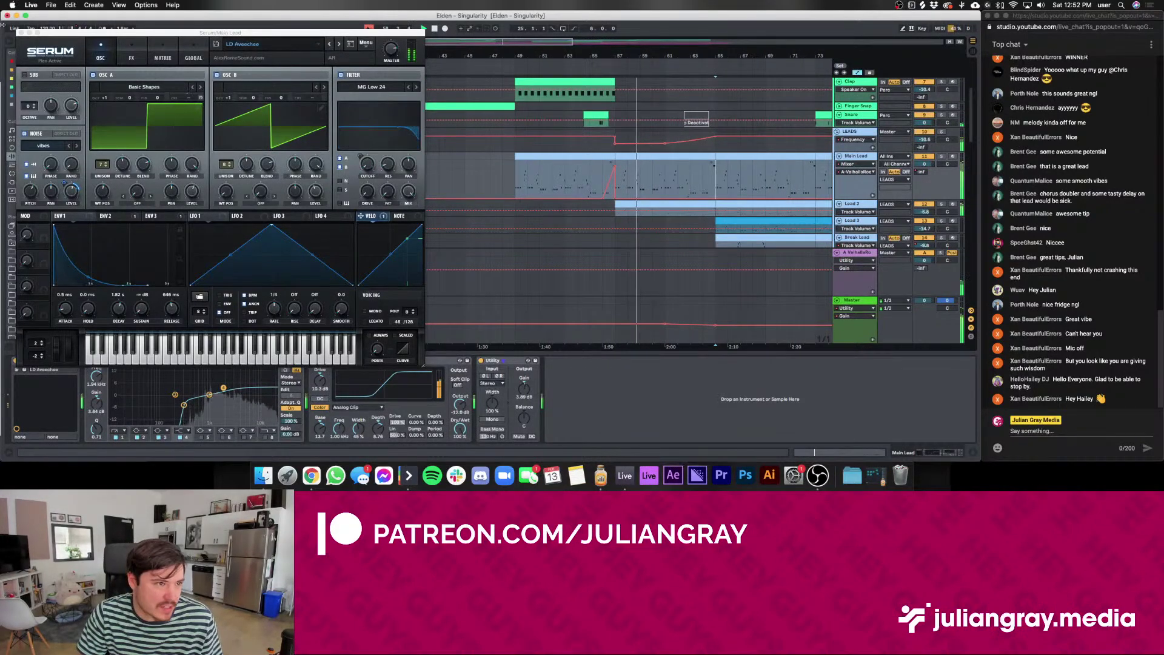
Close the Serum window and play the end of the first Main Lead section from around bar 23
{"action": "left_click", "coordinate": [7, 15]}
{"action": "left_click", "coordinate": [398, 44]}
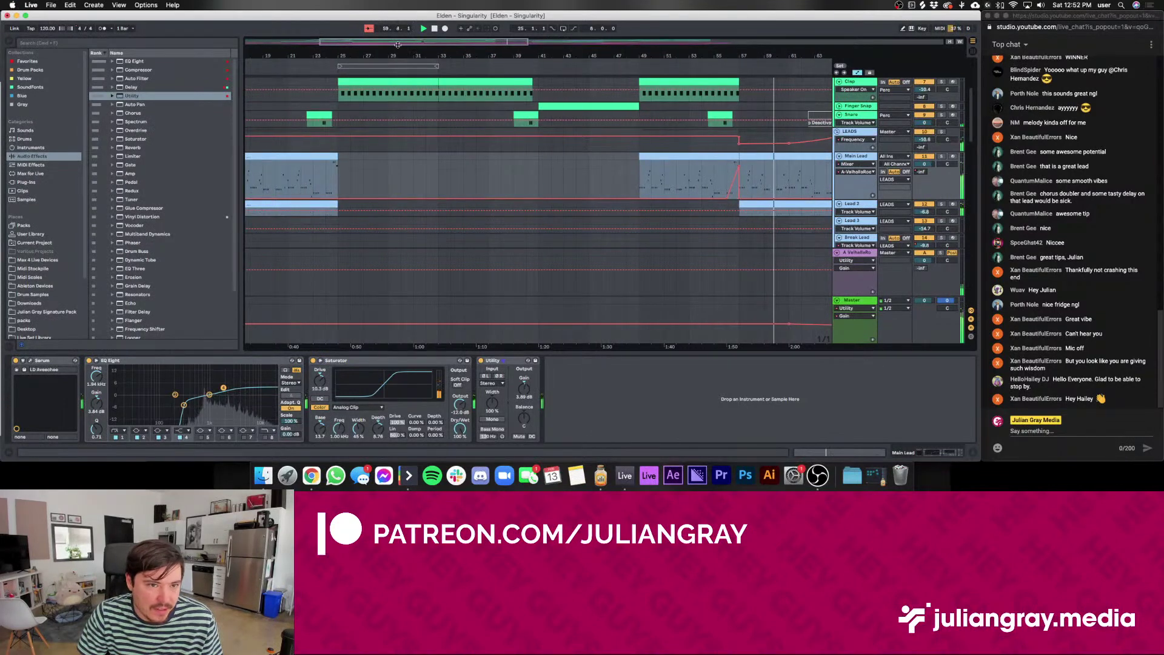
{"action": "left_click_drag", "start_coordinate": [398, 45], "coordinate": [398, 29]}
{"action": "left_click", "coordinate": [361, 181]}
{"action": "key", "text": "space"}
{"action": "key", "text": "space"}
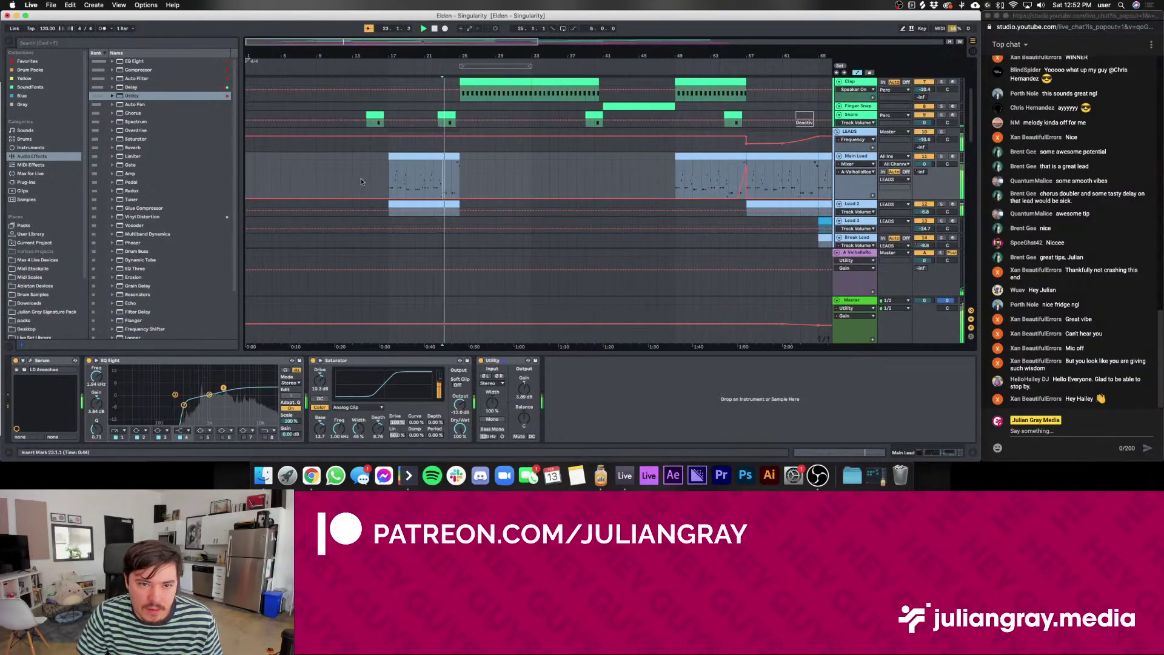
Compare the Main Lead sections across the arrangement and look through the drum and chord tracks
{"action": "left_click", "coordinate": [738, 169]}
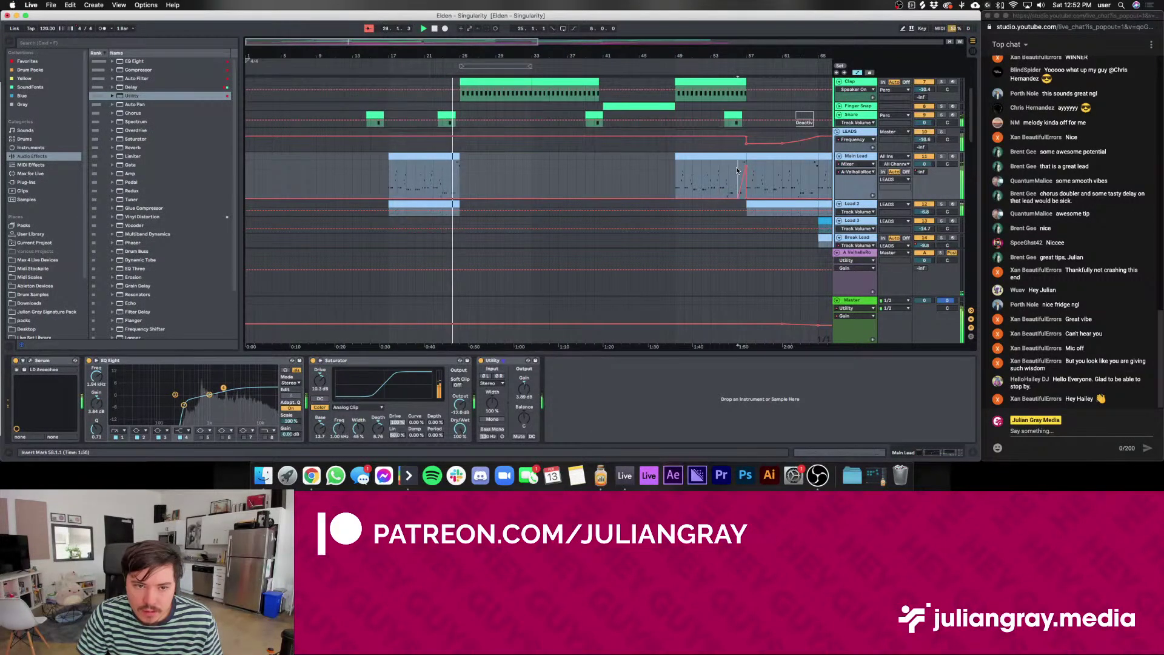
{"action": "scroll", "coordinate": [737, 170], "scroll_direction": "right", "scroll_amount": 10}
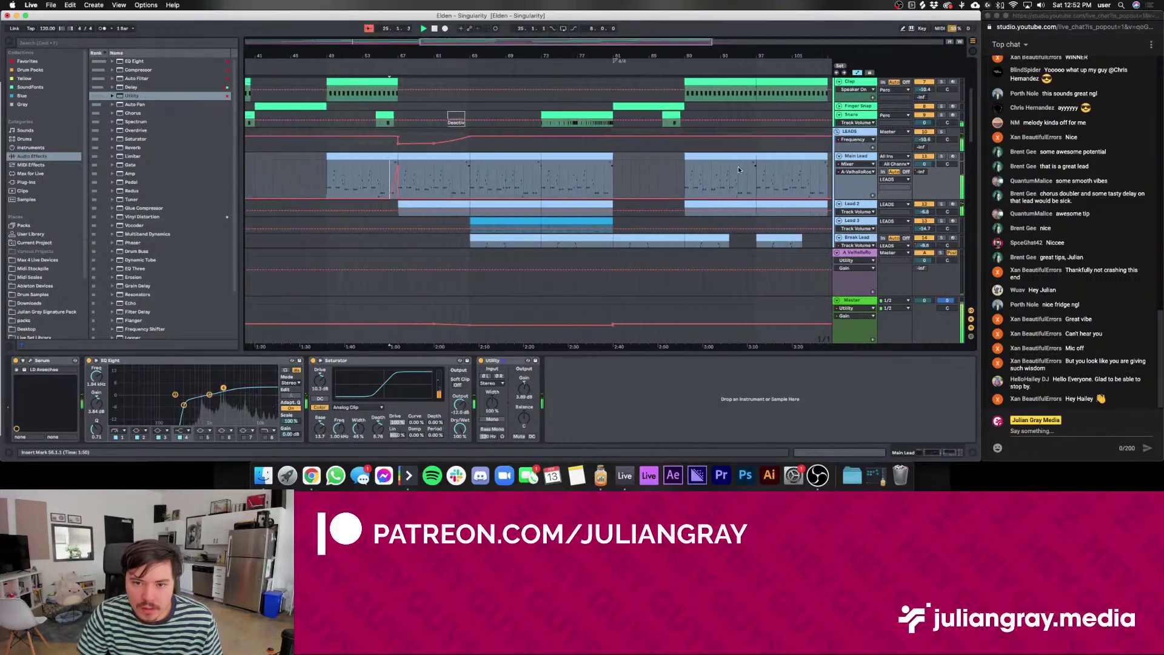
{"action": "scroll", "coordinate": [737, 169], "scroll_direction": "left", "scroll_amount": 10}
{"action": "left_click", "coordinate": [584, 187]}
{"action": "scroll", "coordinate": [582, 187], "scroll_direction": "up", "scroll_amount": 3}
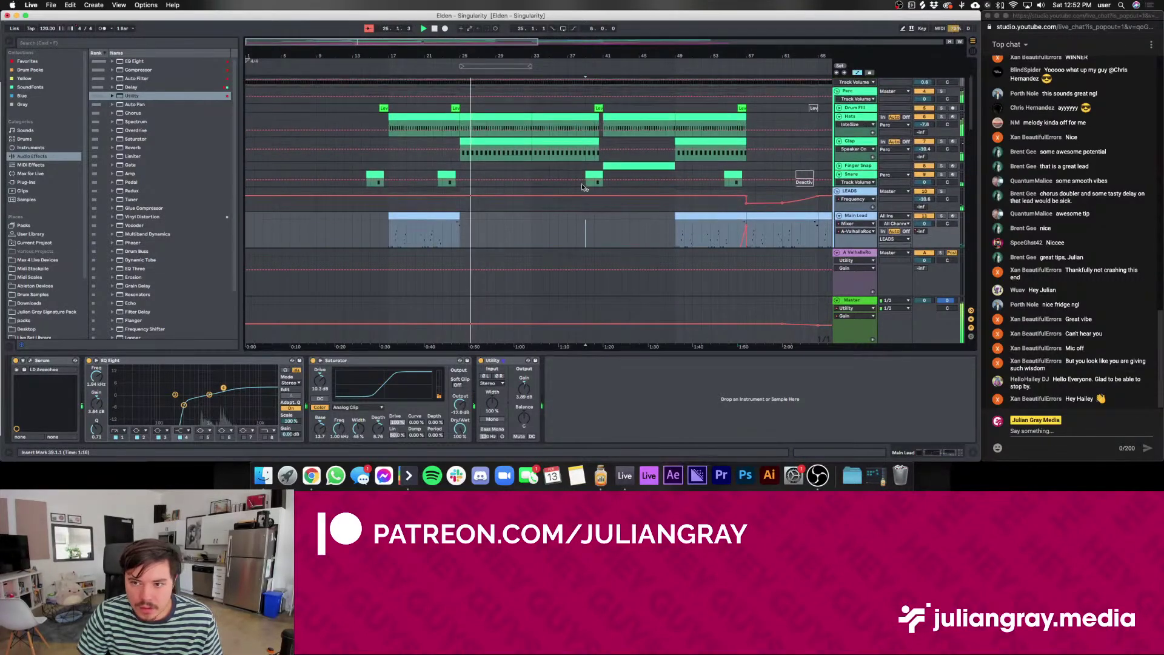
{"action": "scroll", "coordinate": [584, 187], "scroll_direction": "up", "scroll_amount": 5}
Play the Chords Delay entrance from around bar 24, and review the neighbouring chord and FX tracks
{"action": "left_click", "coordinate": [474, 145]}
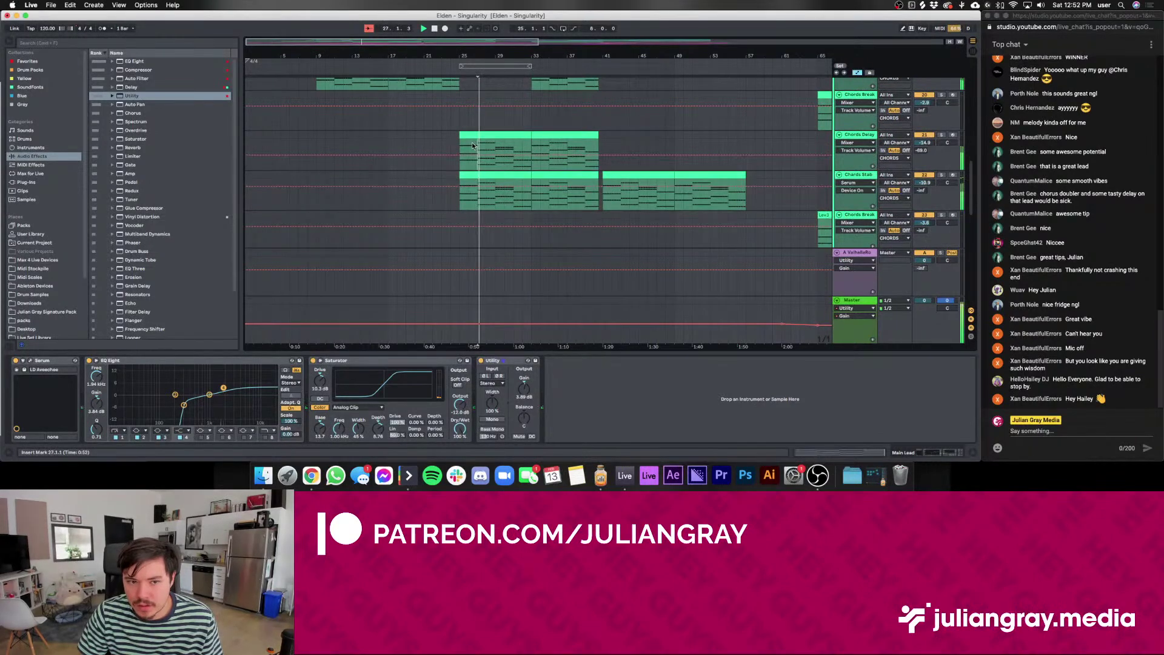
{"action": "left_click", "coordinate": [474, 145]}
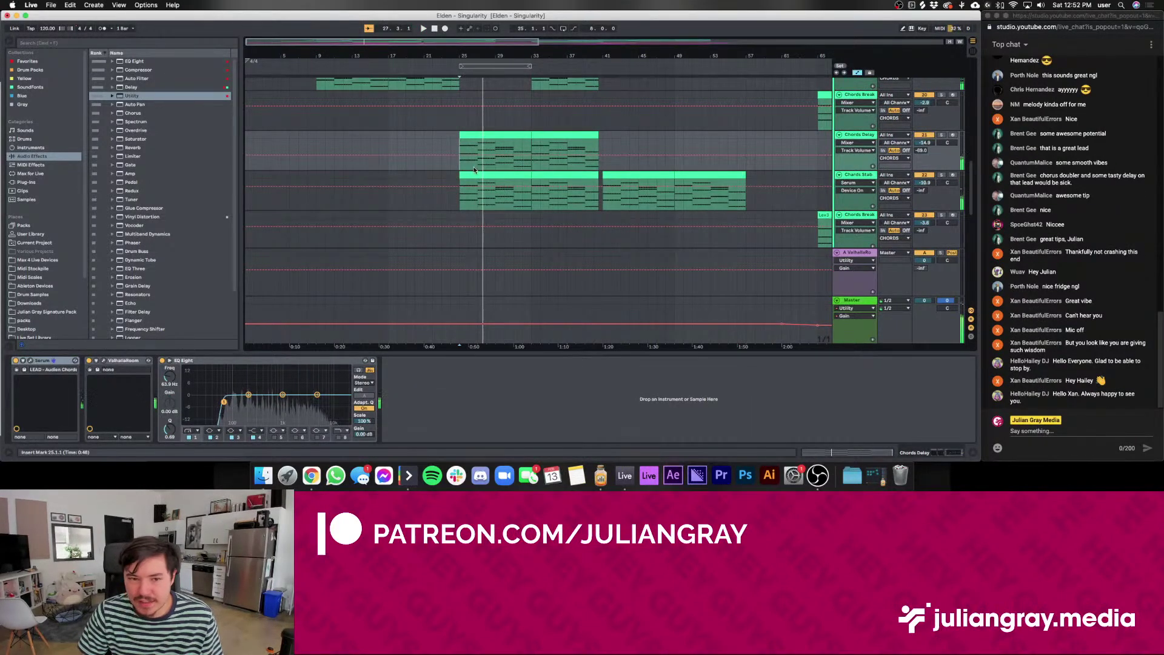
{"action": "left_click", "coordinate": [451, 169]}
{"action": "key", "text": "space"}
{"action": "scroll", "coordinate": [449, 168], "scroll_direction": "up", "scroll_amount": 4}
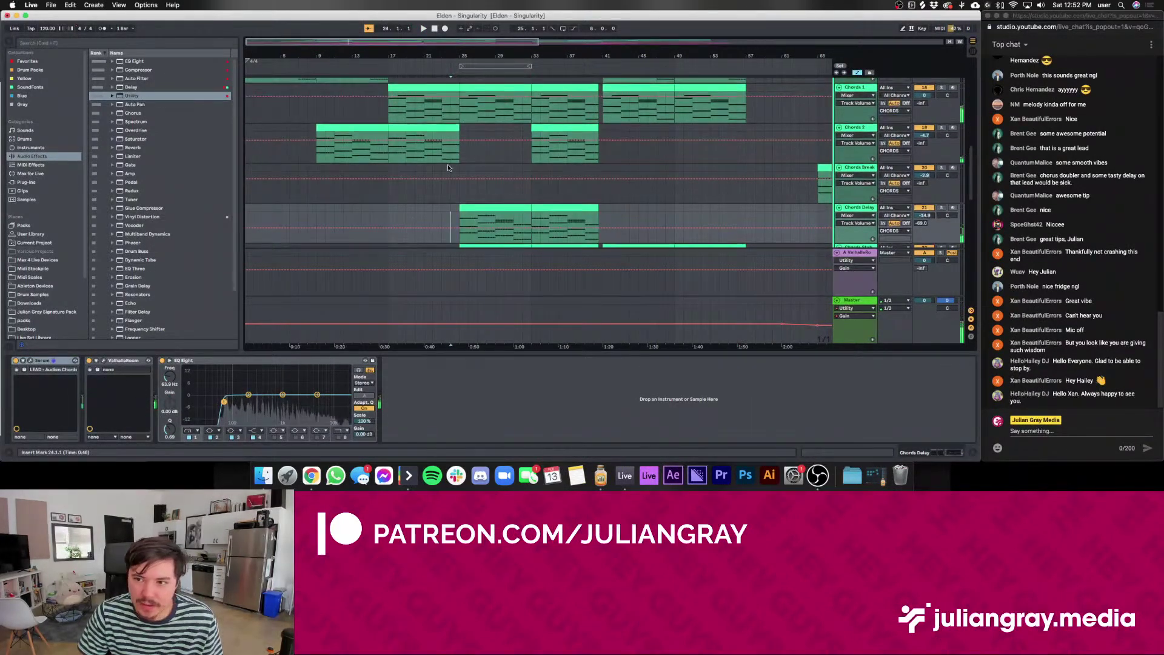
{"action": "scroll", "coordinate": [449, 168], "scroll_direction": "down", "scroll_amount": 3}
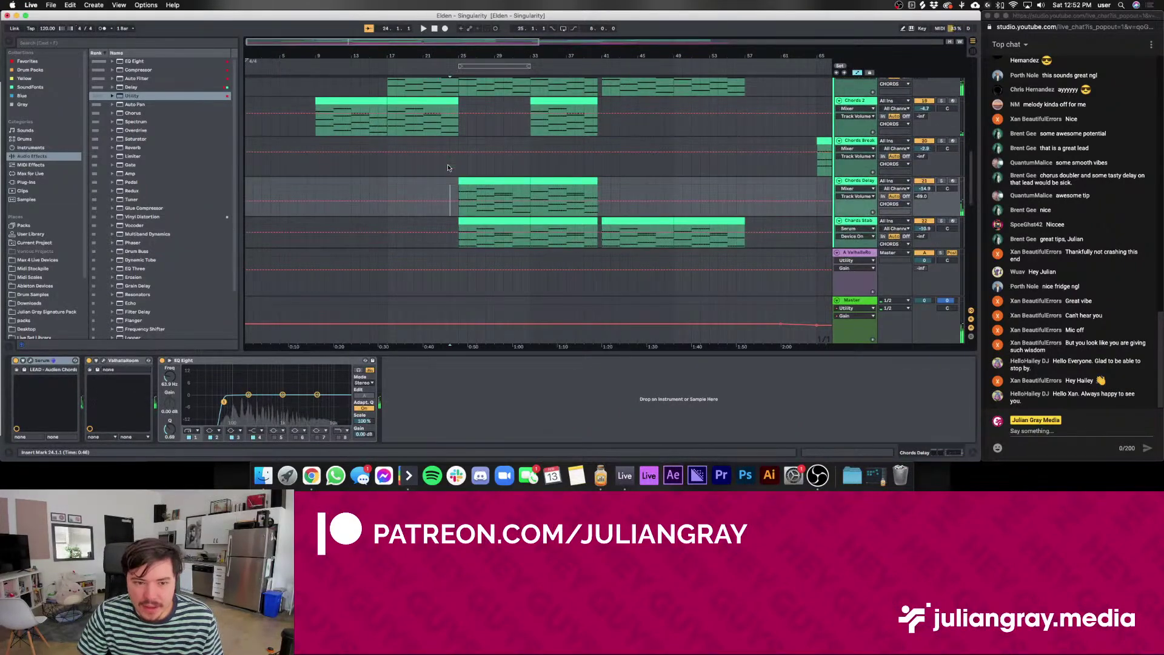
{"action": "scroll", "coordinate": [447, 168], "scroll_direction": "down", "scroll_amount": 10}
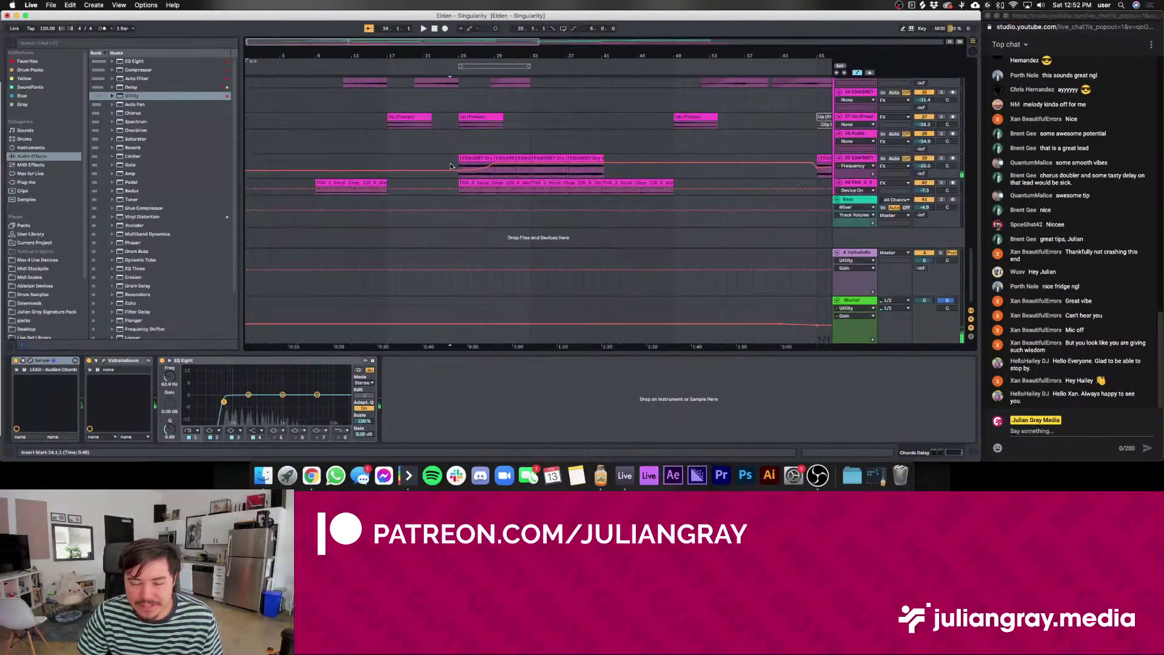
Solo the CHORDS group and play the arrangement from around bar 24
{"action": "scroll", "coordinate": [449, 163], "scroll_direction": "up", "scroll_amount": 10}
{"action": "left_click", "coordinate": [444, 171]}
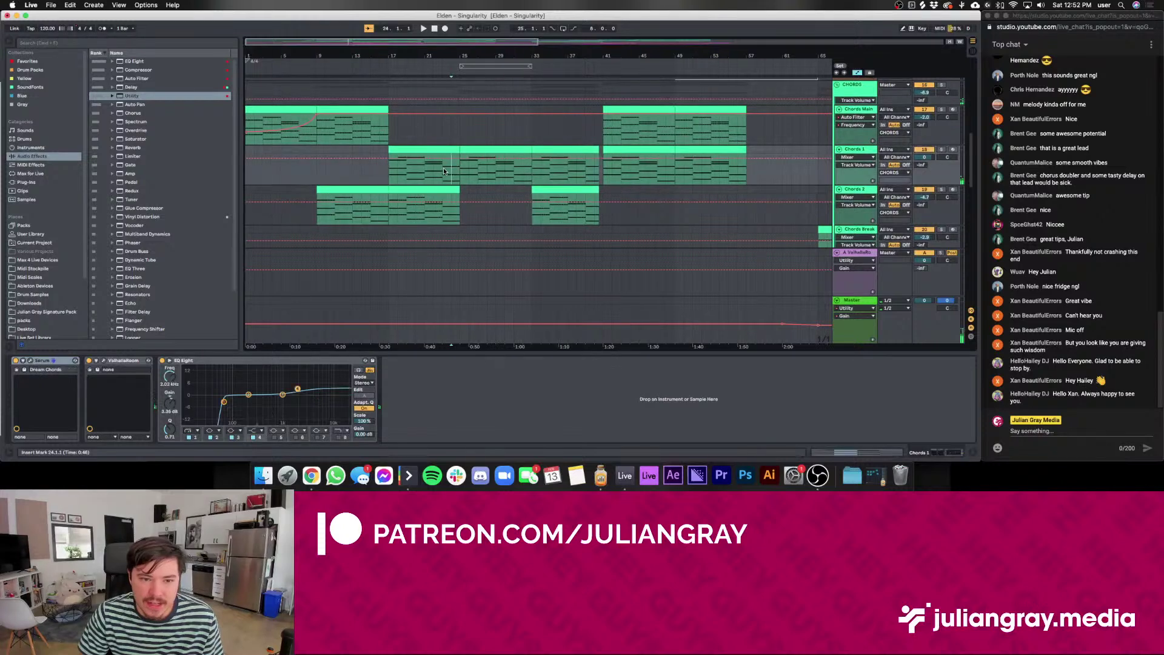
{"action": "left_click", "coordinate": [443, 171]}
{"action": "scroll", "coordinate": [448, 166], "scroll_direction": "up", "scroll_amount": 6}
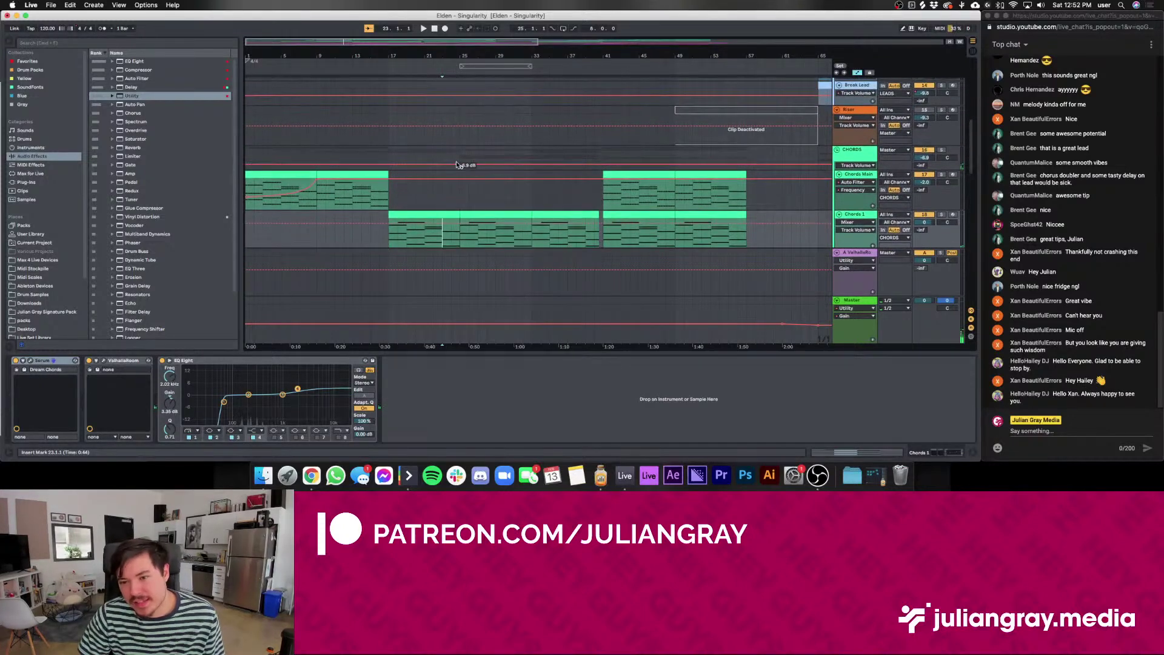
{"action": "scroll", "coordinate": [453, 161], "scroll_direction": "down", "scroll_amount": 2}
{"action": "left_click", "coordinate": [869, 135]}
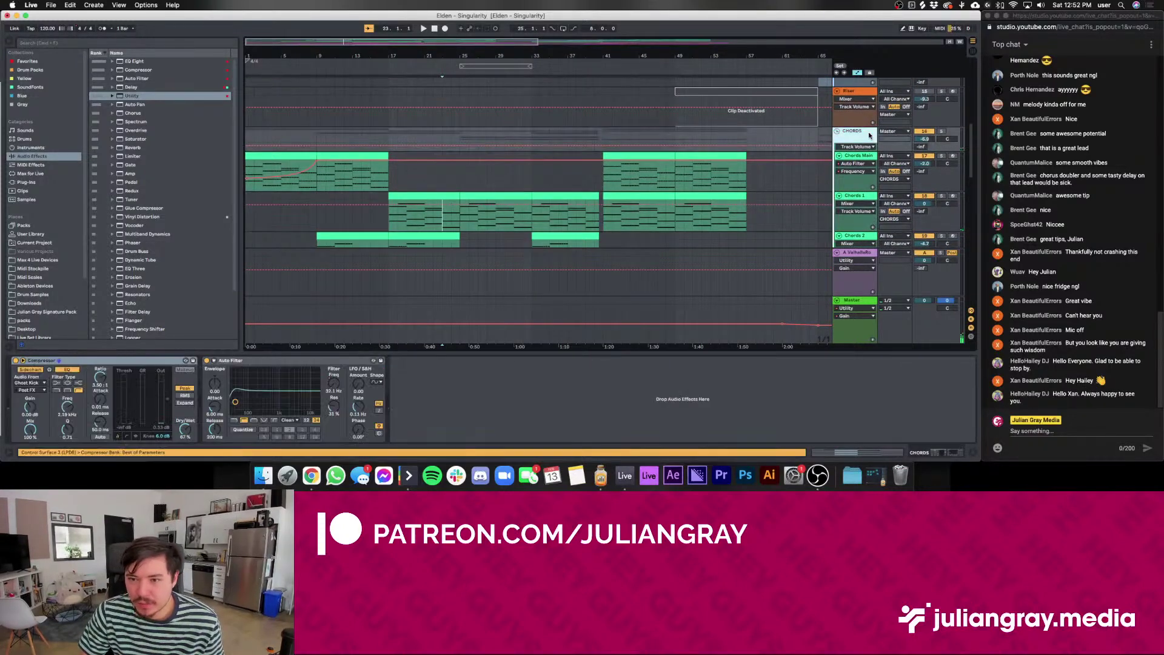
{"action": "left_click", "coordinate": [940, 131]}
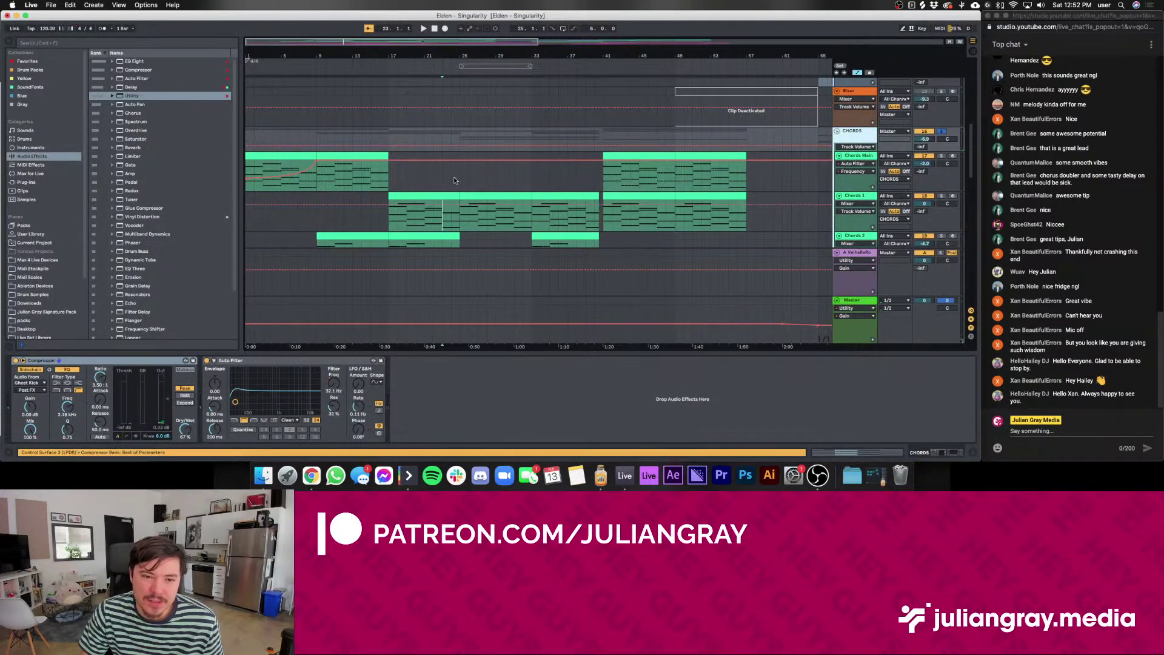
{"action": "left_click", "coordinate": [457, 135]}
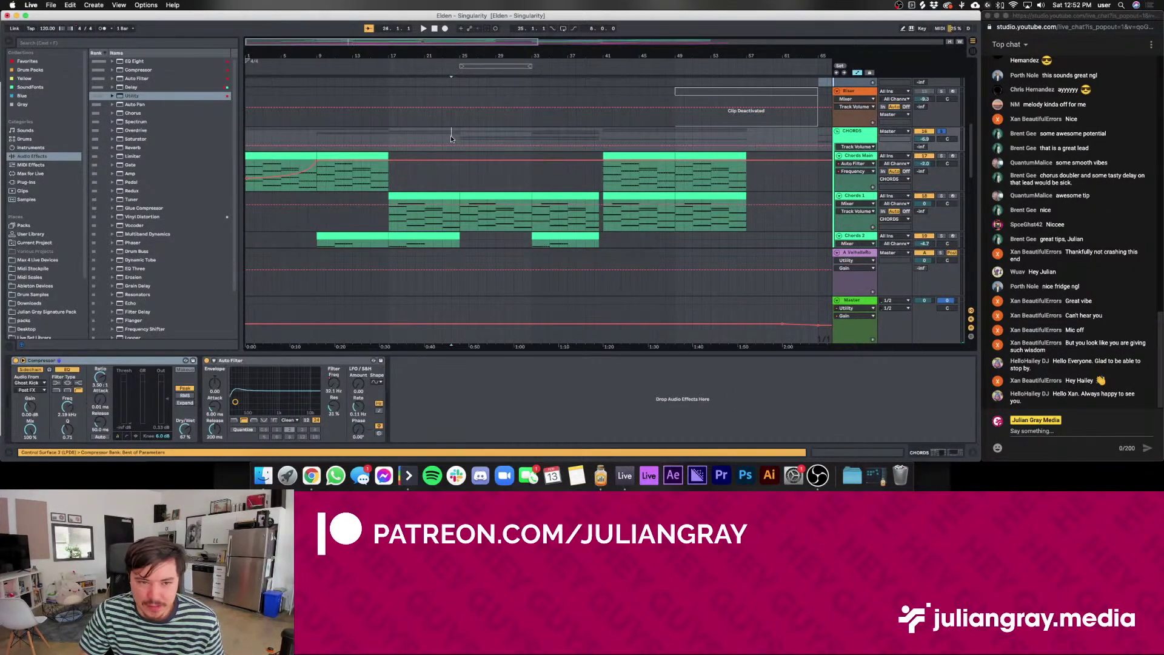
{"action": "key", "text": "space"}
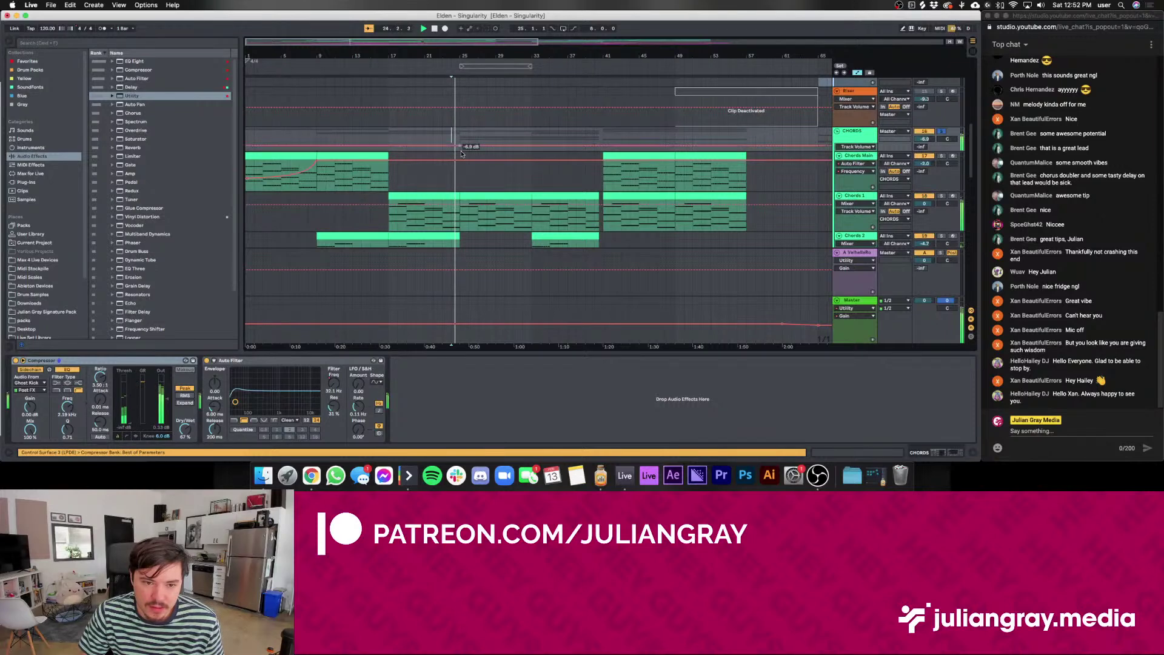
Solo the Chords 1 track, switch the solo to Chords Stab, and raise the Chords Stab volume to about -7 dB
{"action": "scroll", "coordinate": [461, 158], "scroll_direction": "down", "scroll_amount": 4}
{"action": "scroll", "coordinate": [463, 165], "scroll_direction": "down", "scroll_amount": 3}
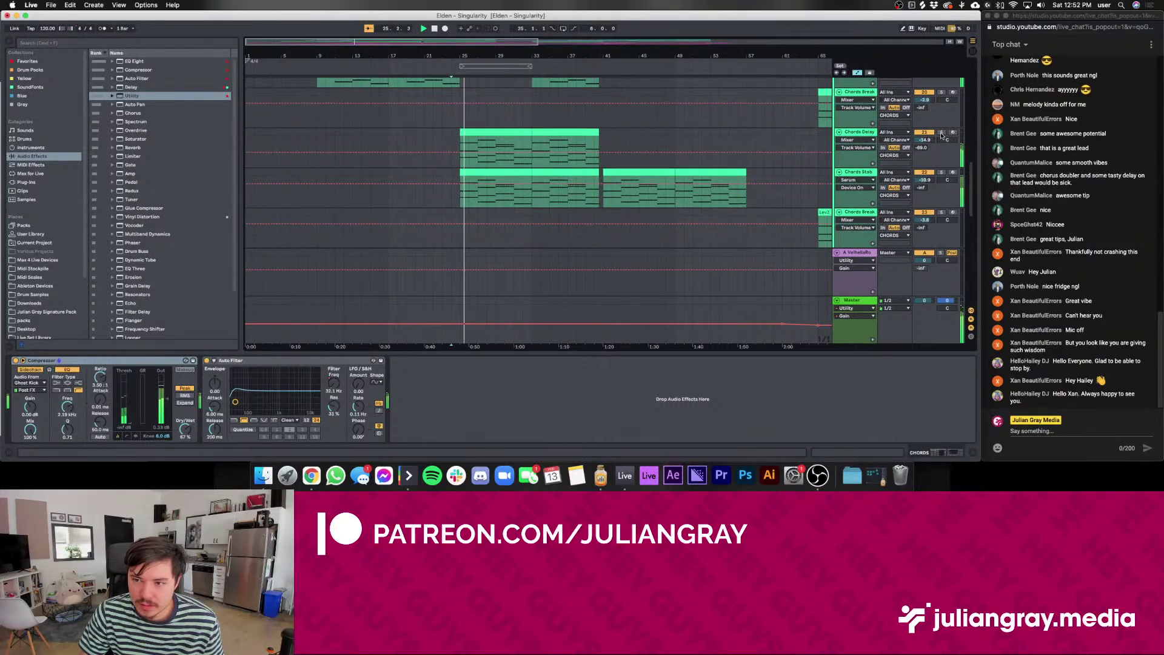
{"action": "scroll", "coordinate": [909, 140], "scroll_direction": "up", "scroll_amount": 4}
{"action": "left_click", "coordinate": [940, 191]}
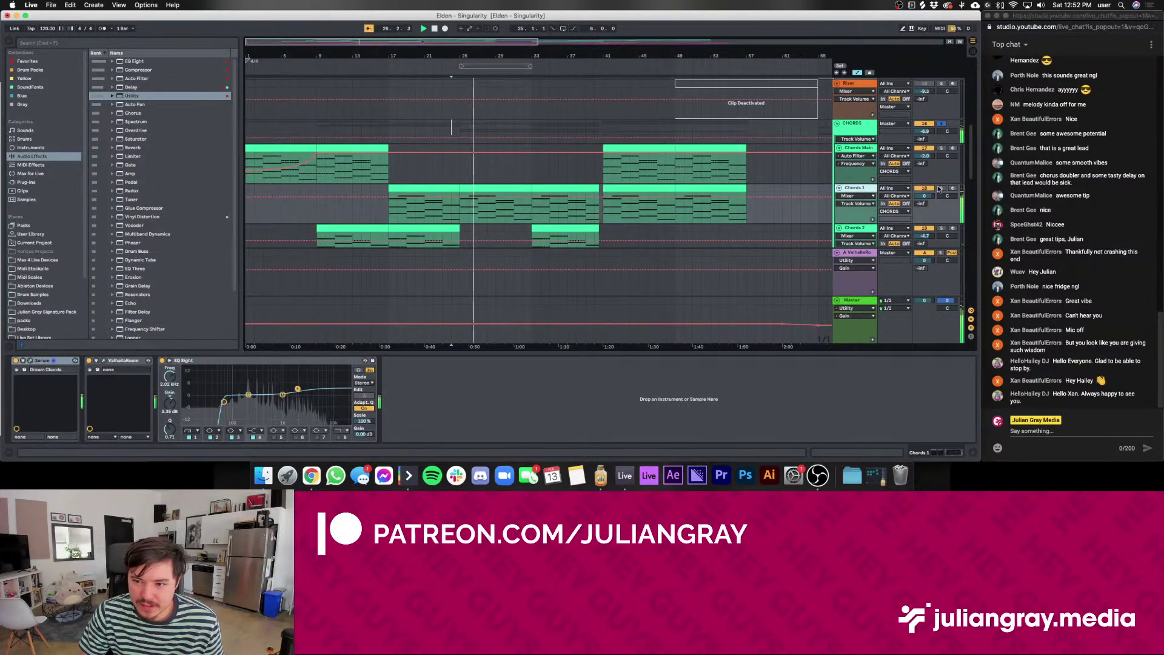
{"action": "scroll", "coordinate": [928, 182], "scroll_direction": "down", "scroll_amount": 5}
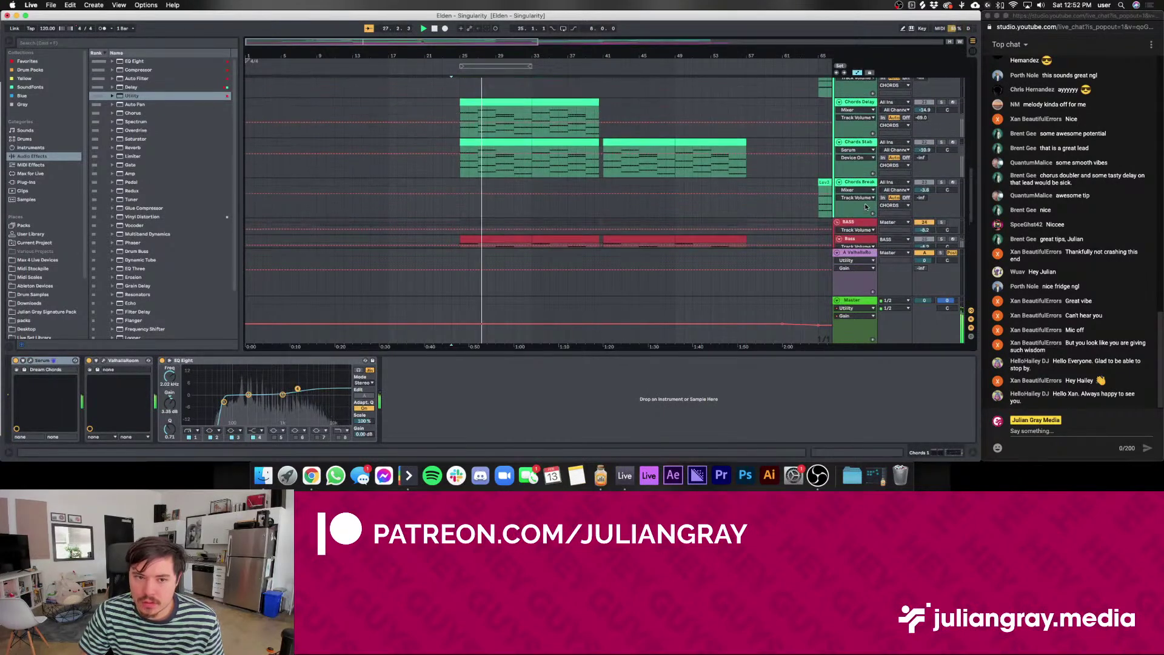
{"action": "left_click", "coordinate": [922, 177]}
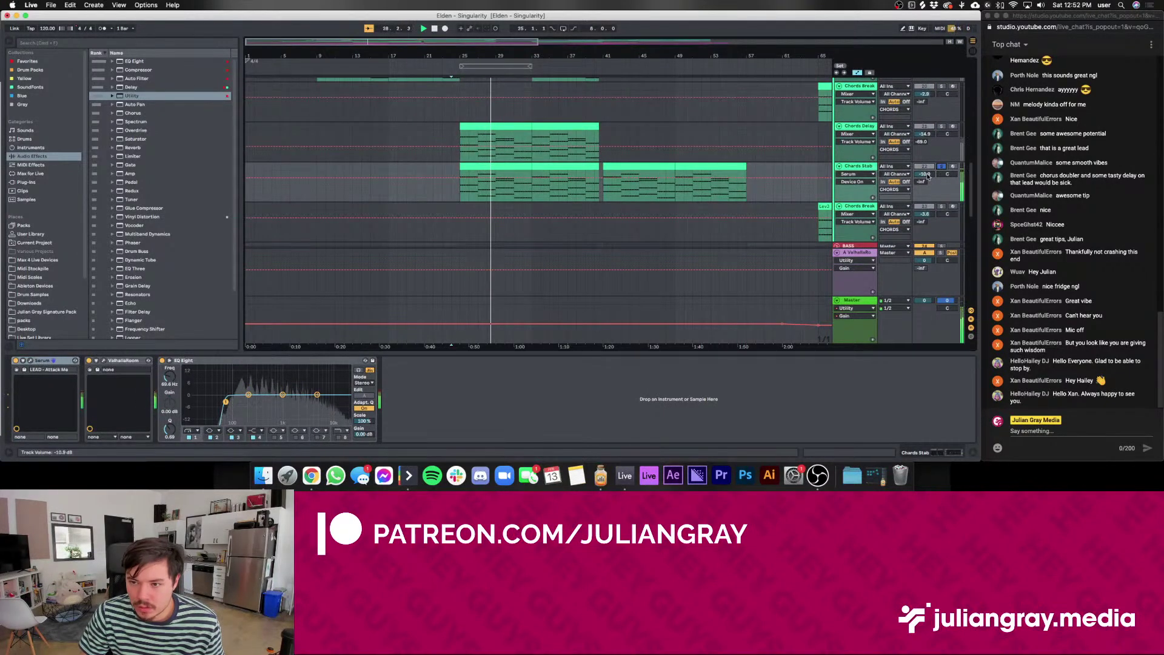
{"action": "left_click_drag", "start_coordinate": [930, 175], "coordinate": [930, 163]}
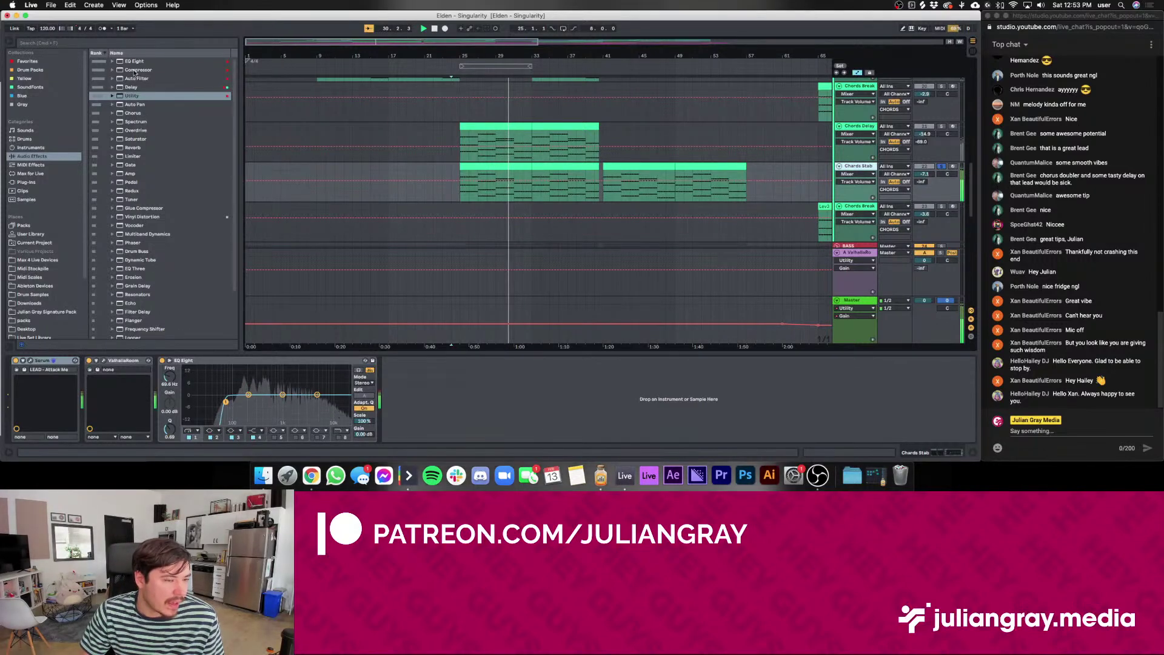
Add the Xfer OTT plug-in to the end of the Chords Stab device chain and reduce its depth to about 22%
{"action": "left_click", "coordinate": [33, 182]}
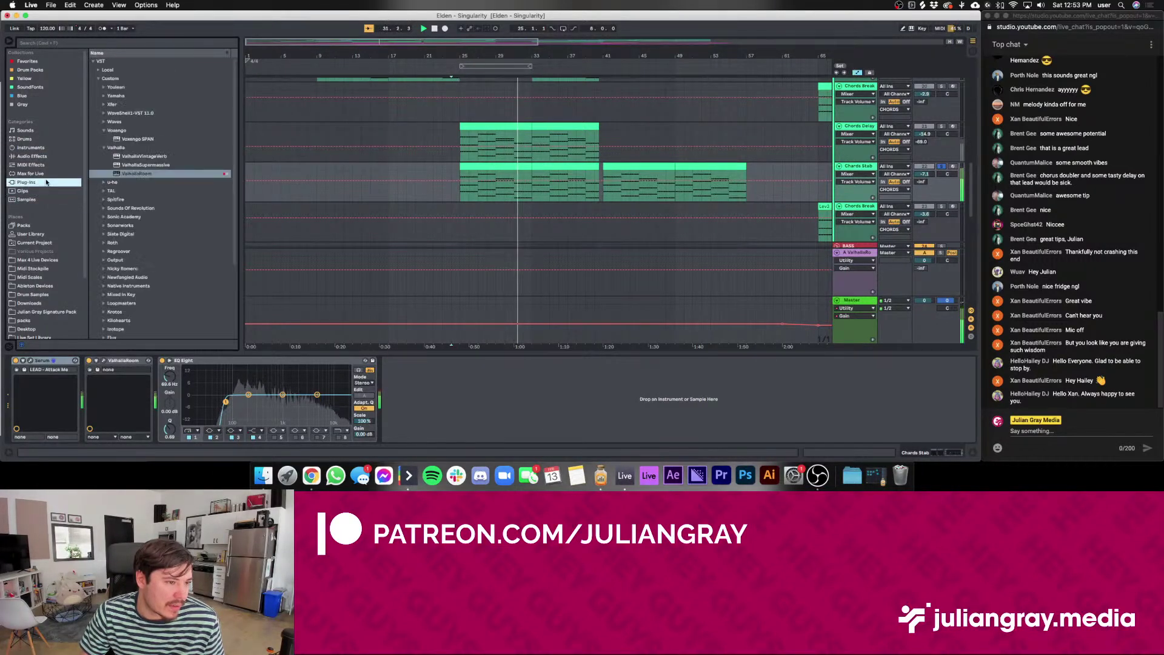
{"action": "scroll", "coordinate": [129, 169], "scroll_direction": "down", "scroll_amount": 3}
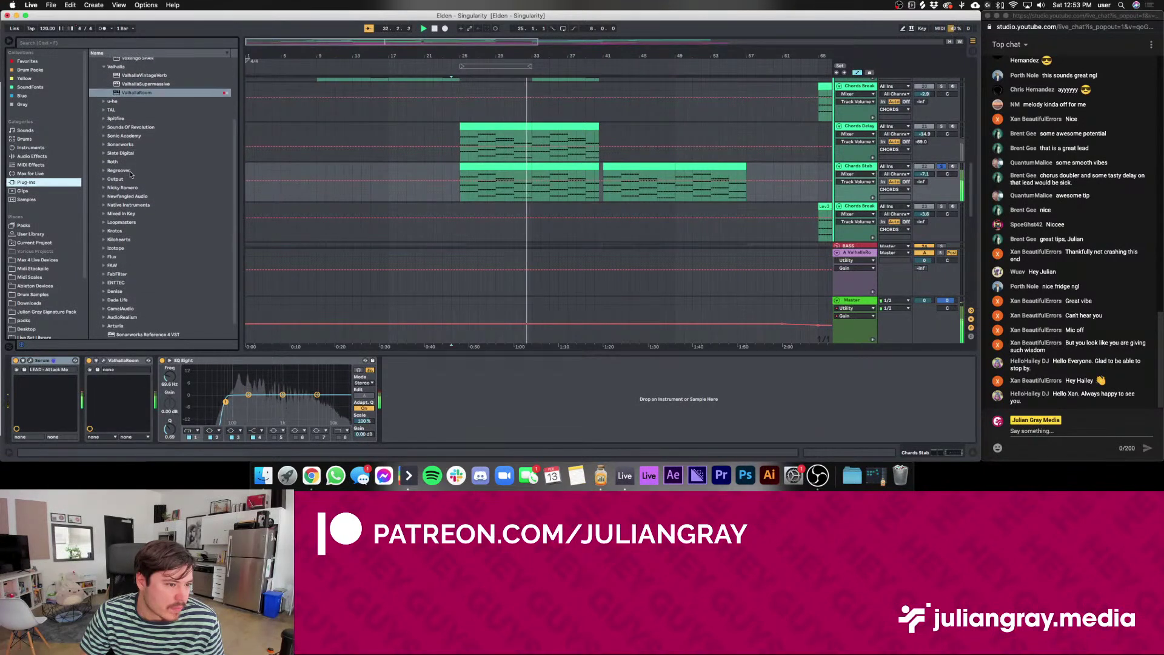
{"action": "scroll", "coordinate": [130, 173], "scroll_direction": "up", "scroll_amount": 3}
{"action": "left_click", "coordinate": [105, 104]}
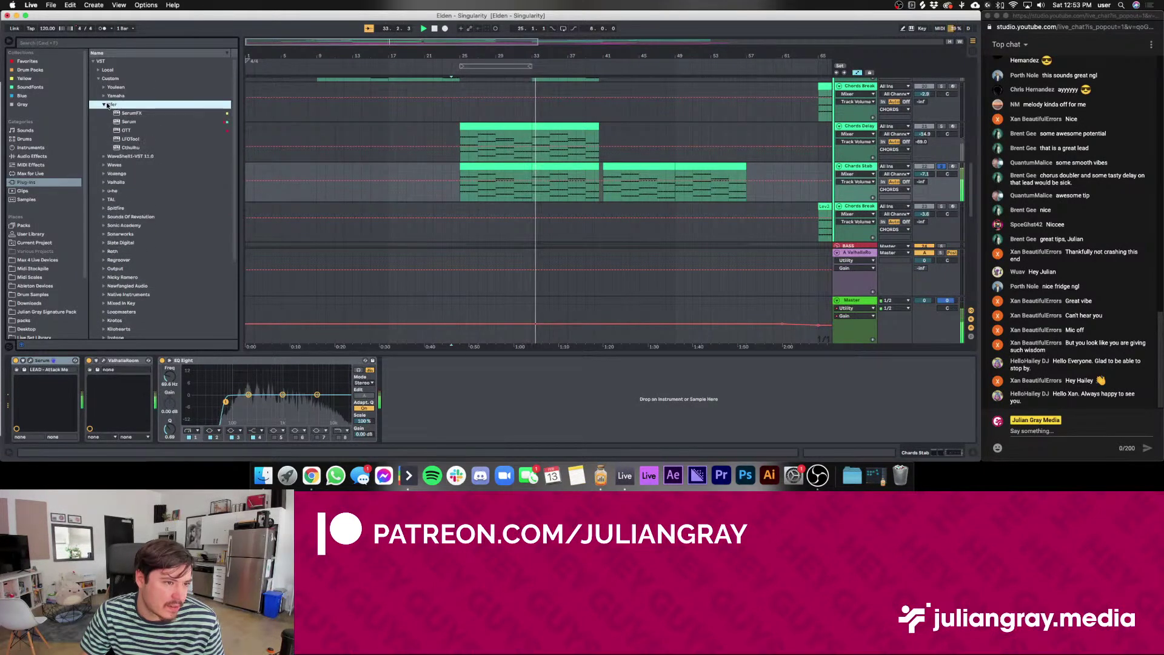
{"action": "left_click", "coordinate": [132, 130]}
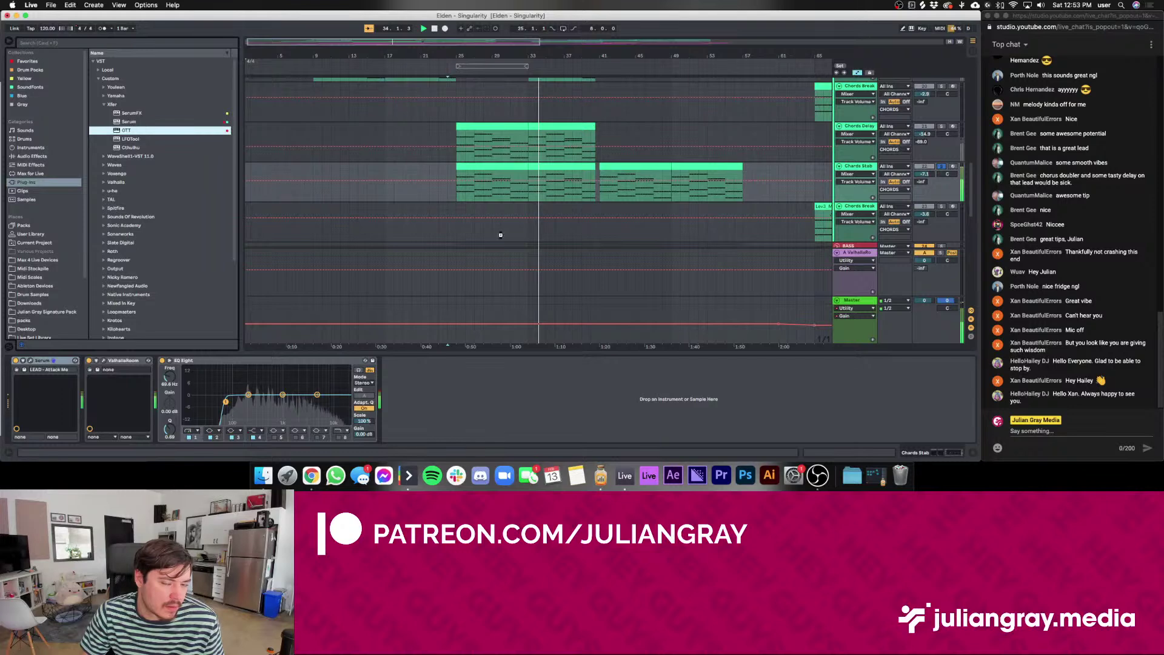
{"action": "key", "text": "Return"}
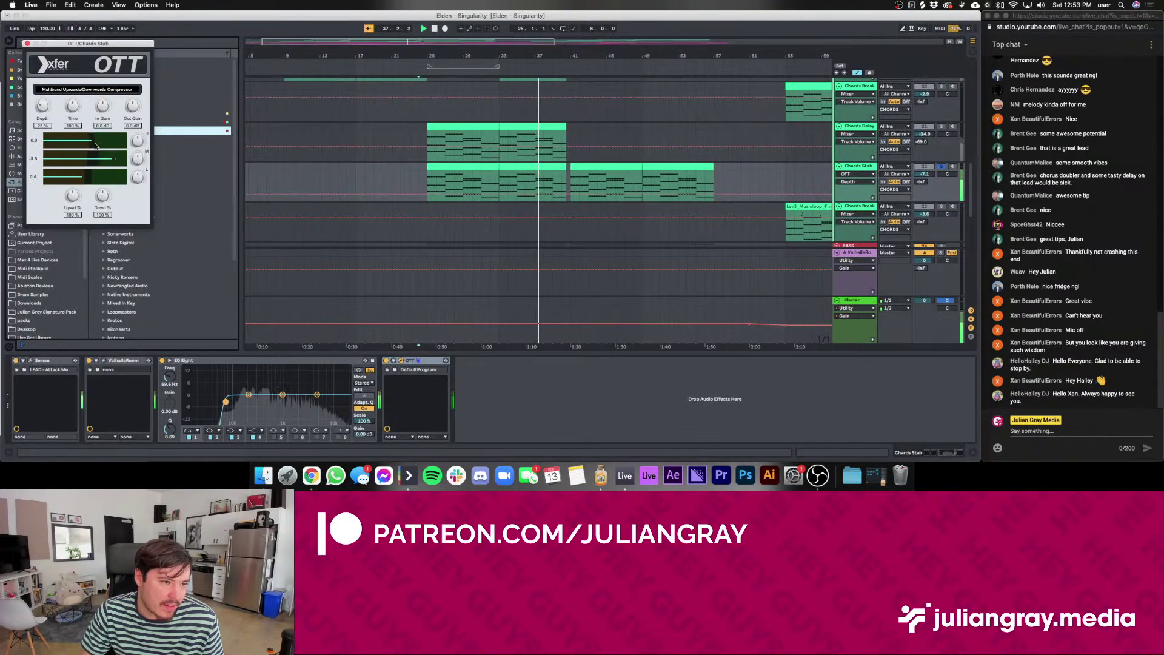
{"action": "left_click", "coordinate": [27, 44]}
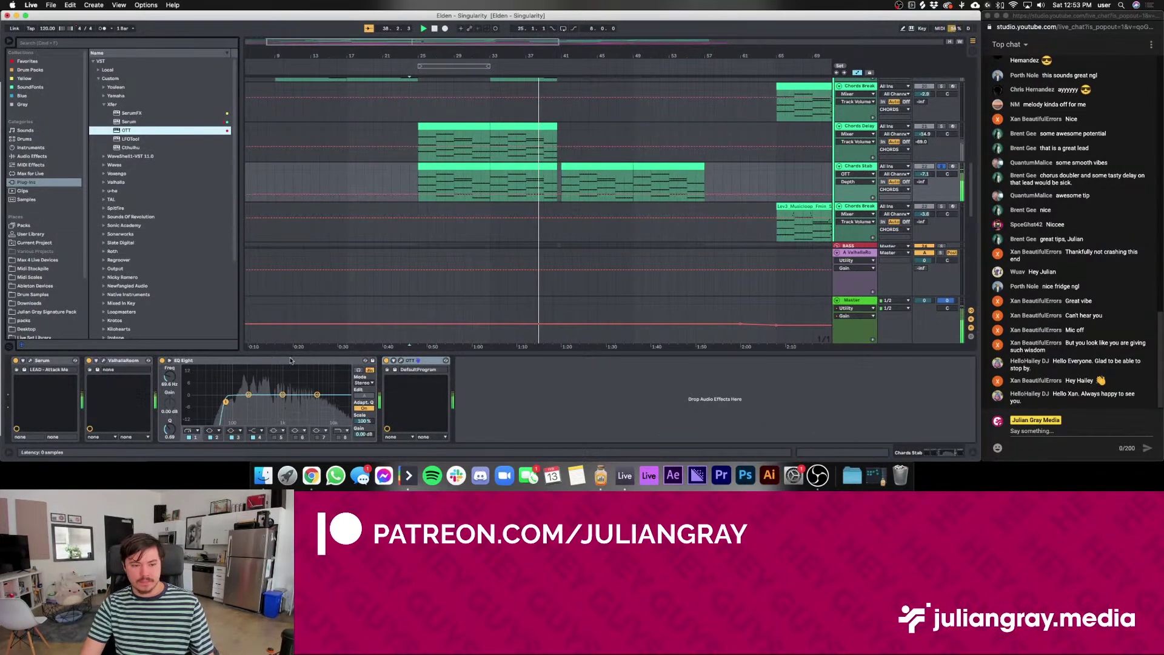
Lengthen the Env 1 decay of the Chords Stab's Serum patch to 236 ms
{"action": "key", "text": "super+alt+p"}
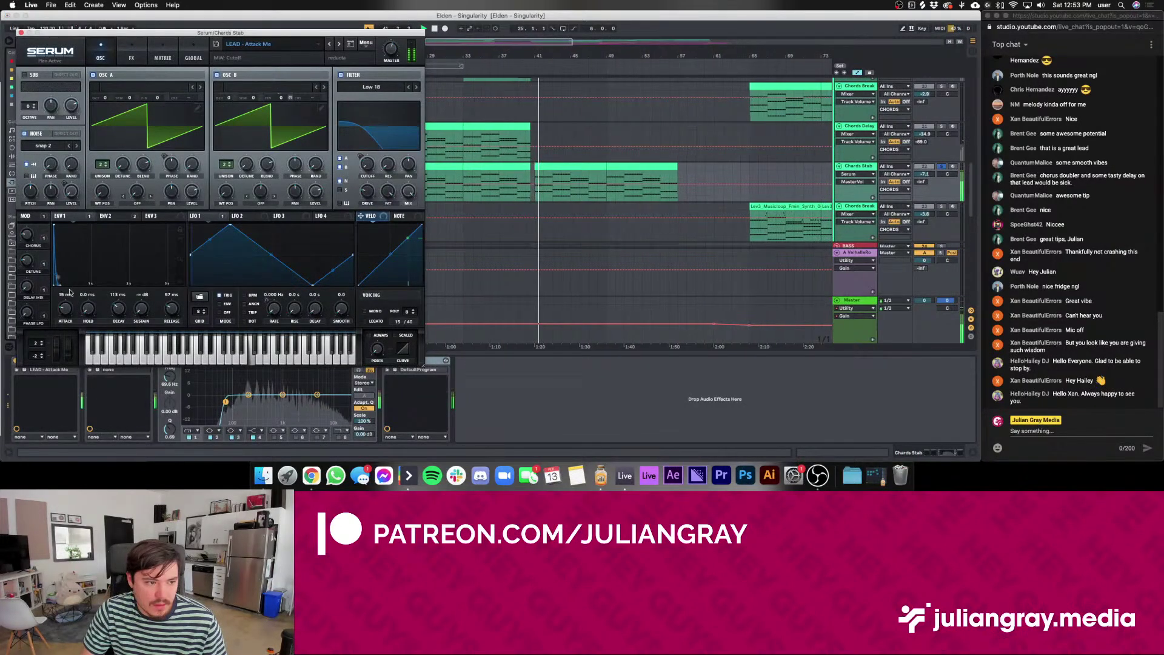
{"action": "left_click_drag", "start_coordinate": [118, 320], "coordinate": [119, 305]}
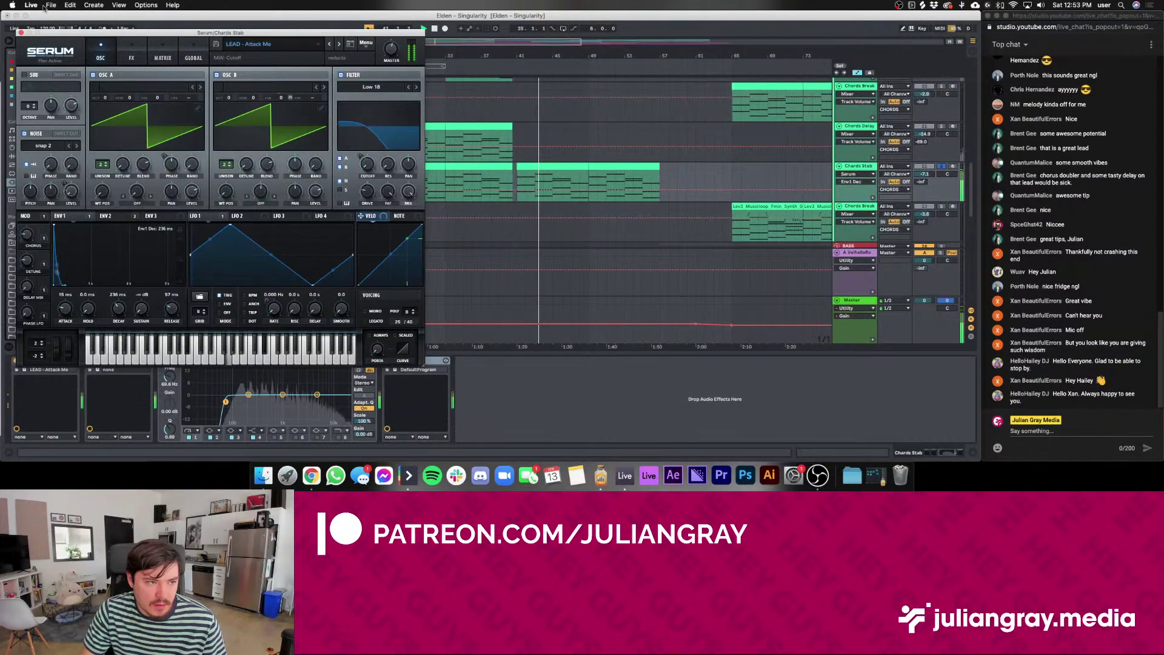
{"action": "left_click", "coordinate": [21, 33]}
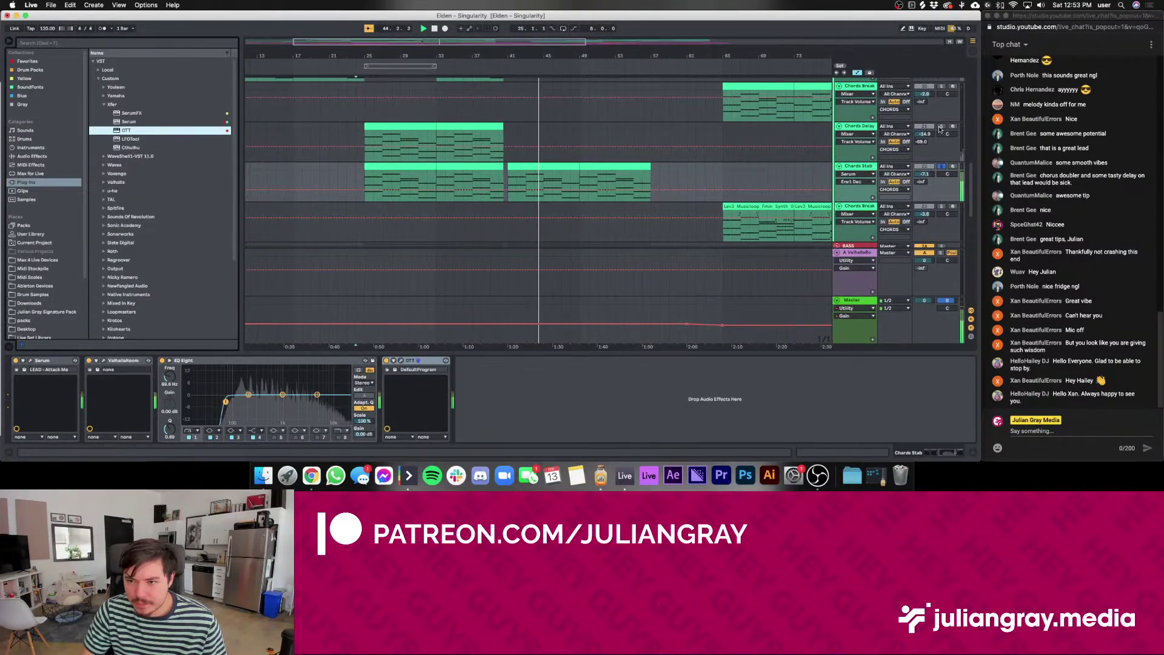
Move ValhallaRoom after OTT on Chords Stab, play from bar 41, and set the reverb mix to 25.3%
{"action": "left_click", "coordinate": [507, 182]}
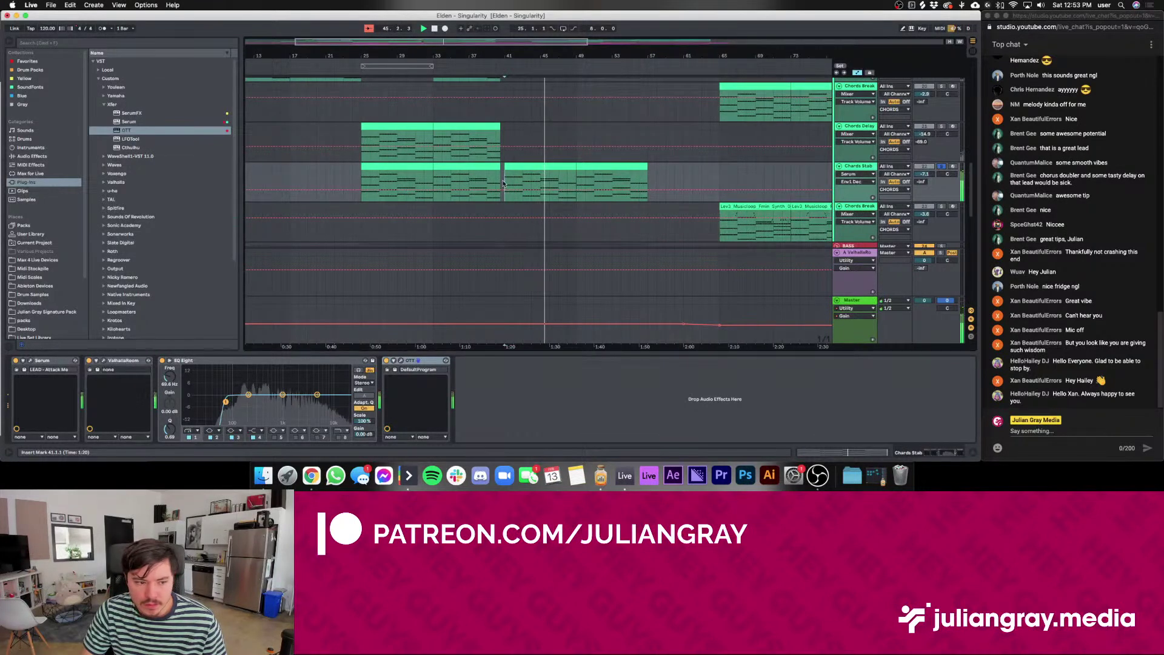
{"action": "left_click", "coordinate": [134, 362]}
{"action": "left_click_drag", "start_coordinate": [534, 407], "coordinate": [533, 407]}
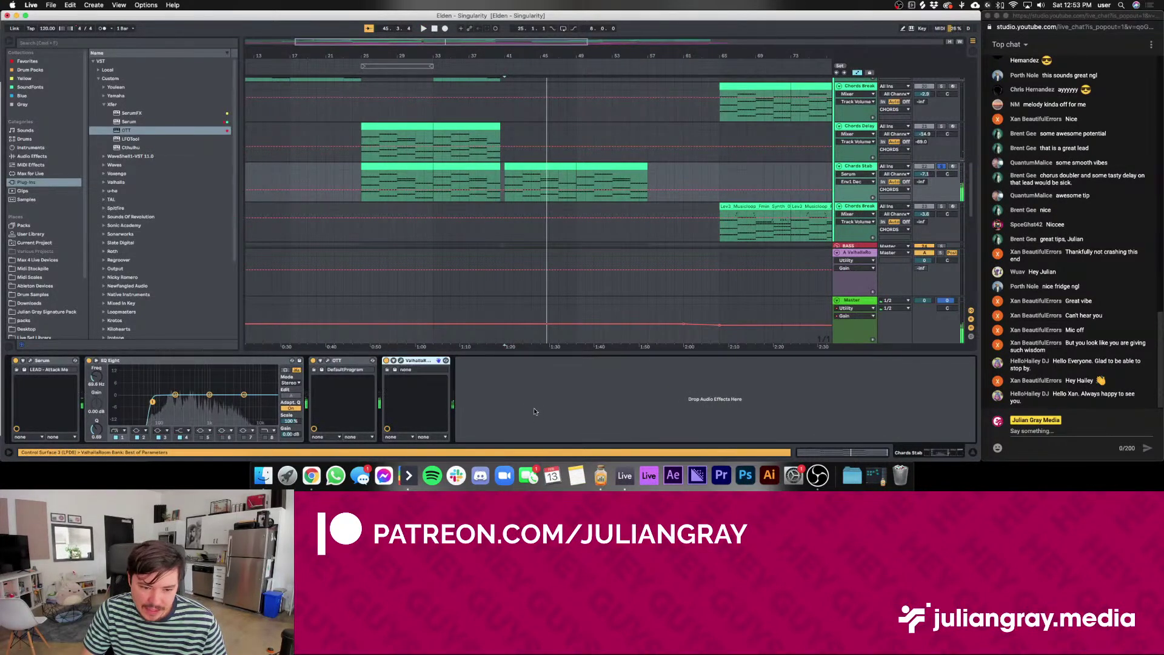
{"action": "key", "text": "space"}
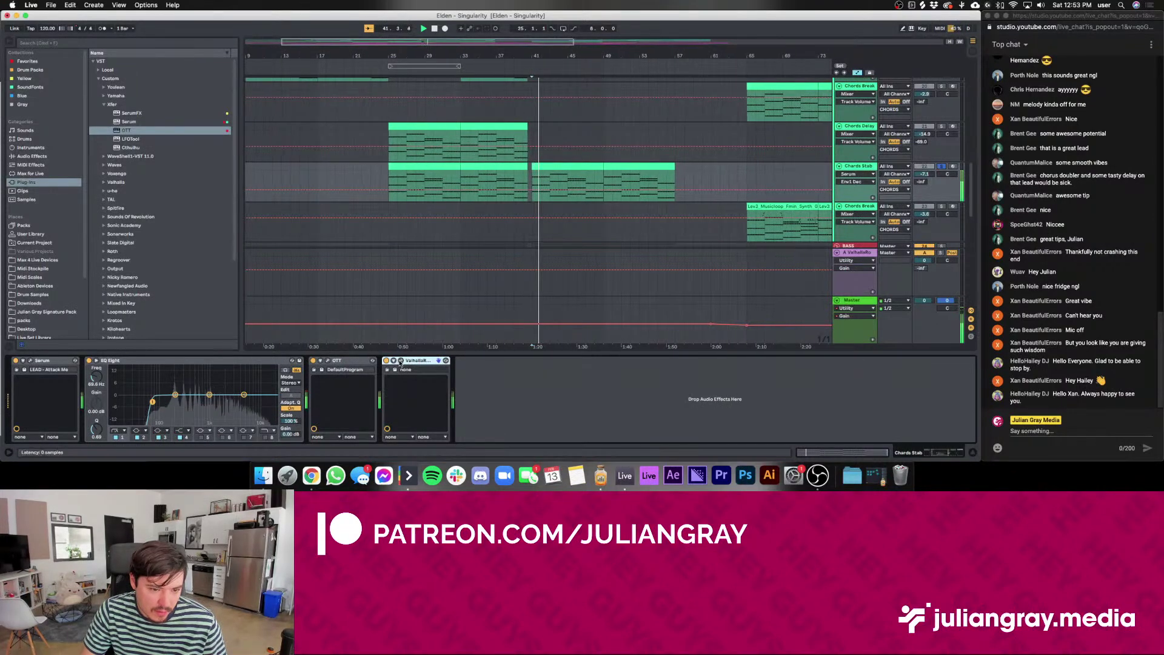
{"action": "left_click", "coordinate": [399, 360]}
{"action": "left_click_drag", "start_coordinate": [315, 350], "coordinate": [315, 347]}
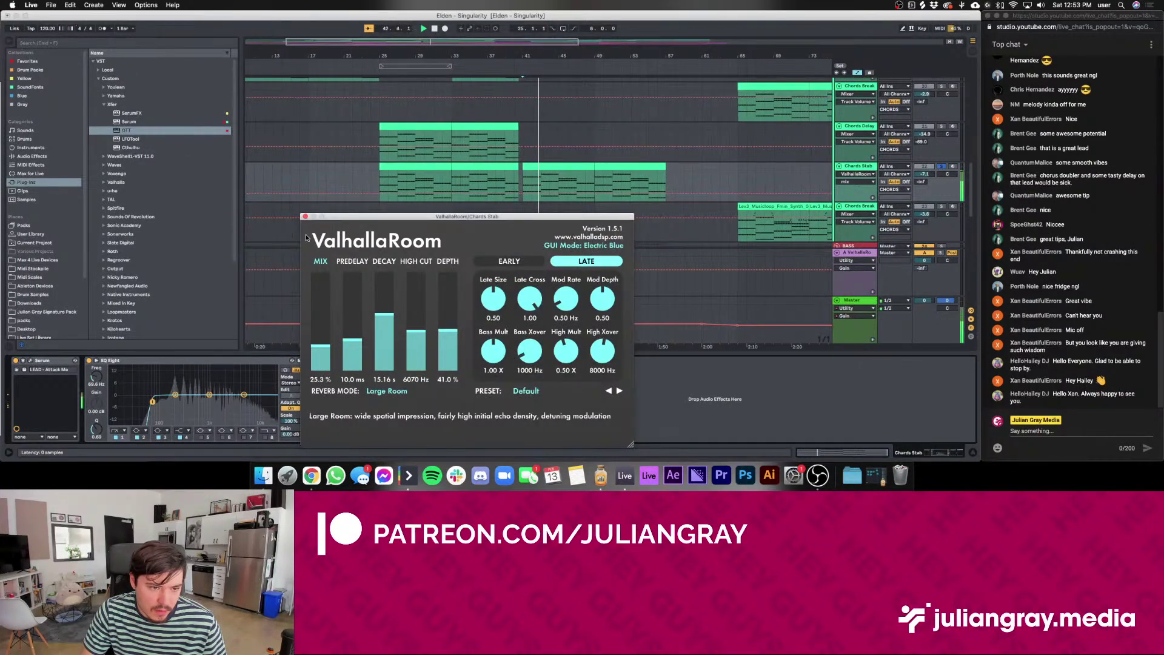
{"action": "left_click", "coordinate": [305, 218]}
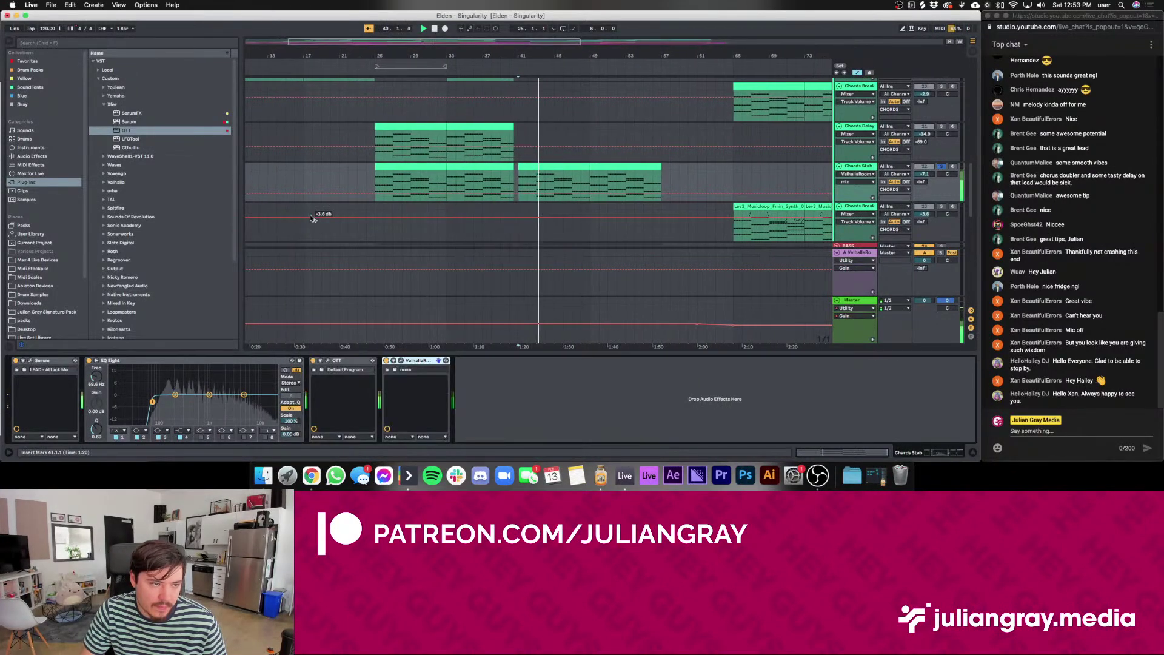
In the Chords Stab's Serum patch, set Env 1 decay to about 396 ms, Env 2 decay to 415 ms and master volume to 61%
{"action": "left_click", "coordinate": [29, 360]}
{"action": "left_click_drag", "start_coordinate": [117, 308], "coordinate": [119, 306]}
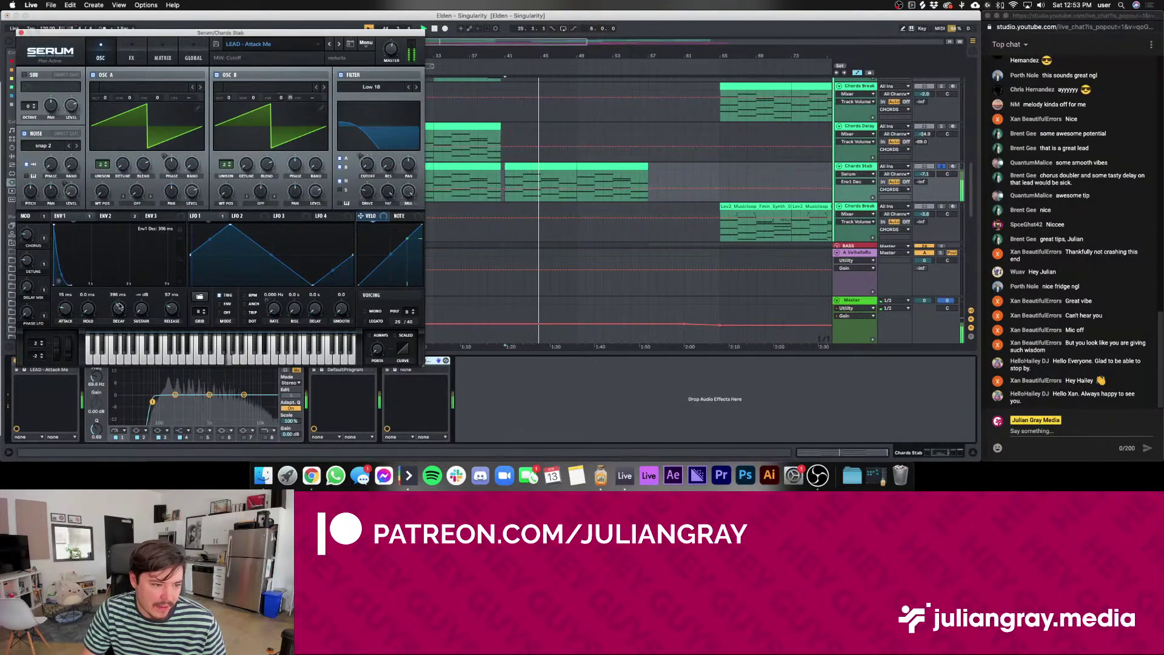
{"action": "left_click", "coordinate": [109, 218]}
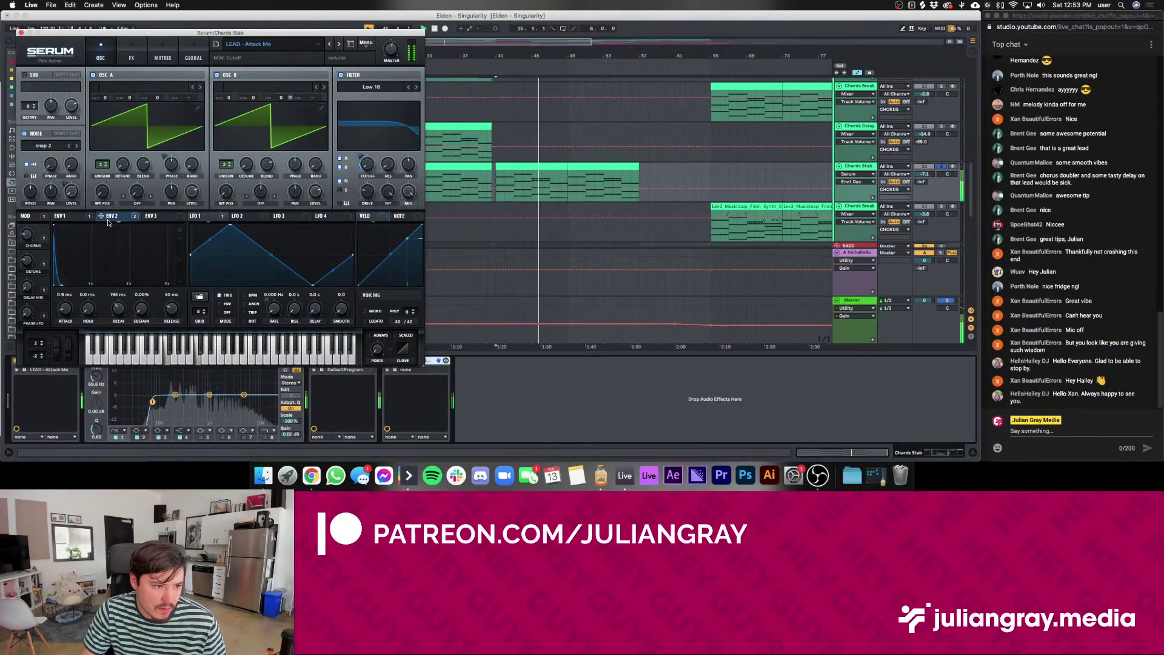
{"action": "left_click_drag", "start_coordinate": [123, 313], "coordinate": [124, 310]}
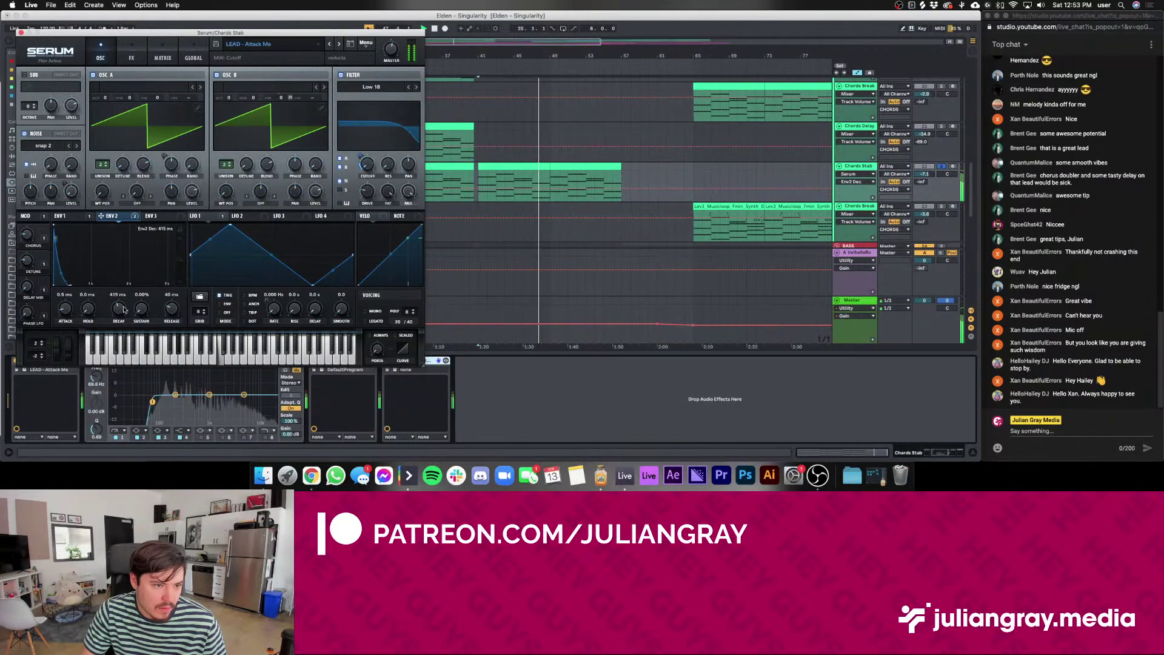
{"action": "left_click", "coordinate": [393, 49]}
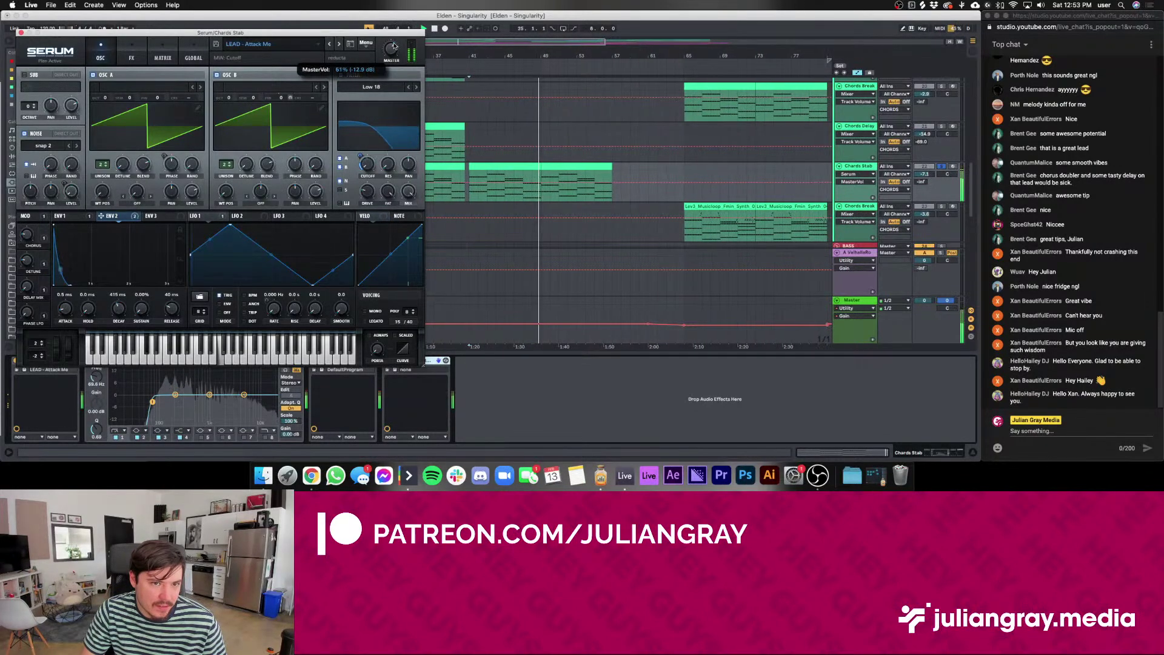
{"action": "left_click", "coordinate": [24, 32]}
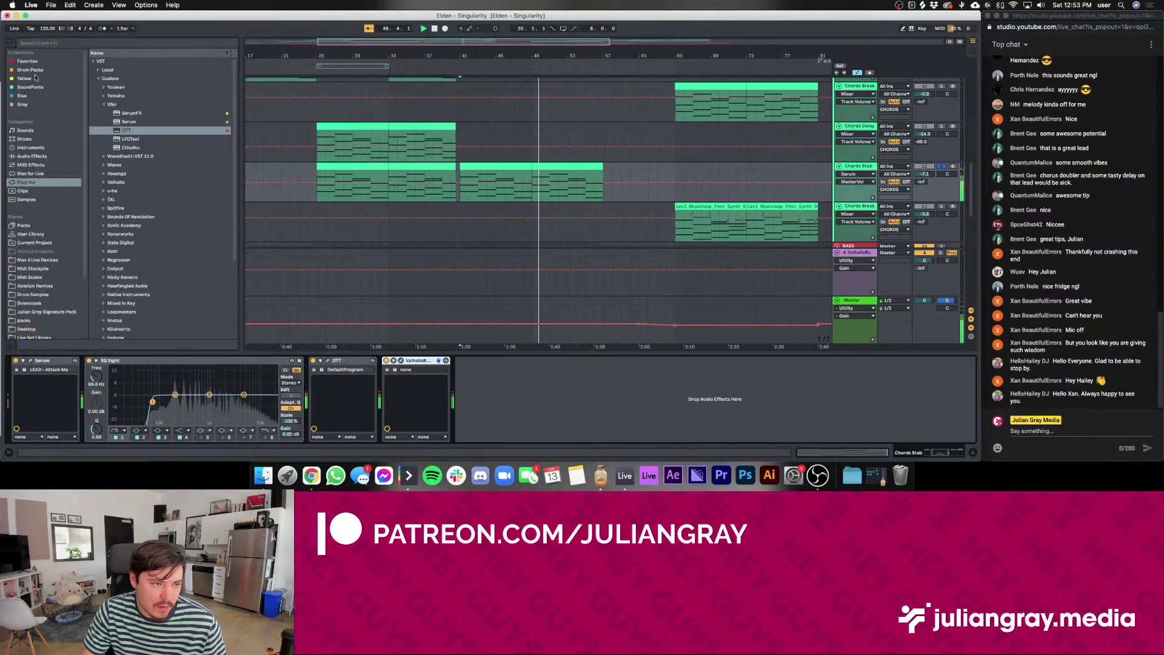
Insert a Delay between OTT and ValhallaRoom on Chords Stab, using Jump mode, Ping Pong and a two-sixteenth delay time
{"action": "left_click", "coordinate": [32, 156]}
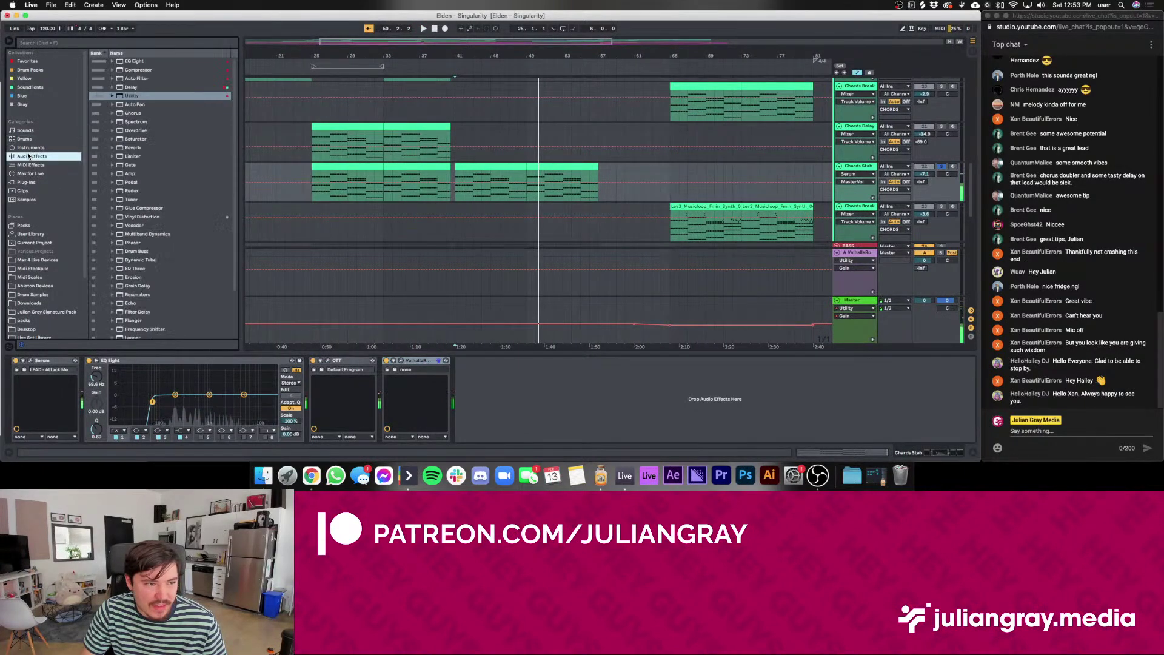
{"action": "left_click_drag", "start_coordinate": [136, 89], "coordinate": [393, 418]}
{"action": "left_click_drag", "start_coordinate": [525, 359], "coordinate": [510, 400]}
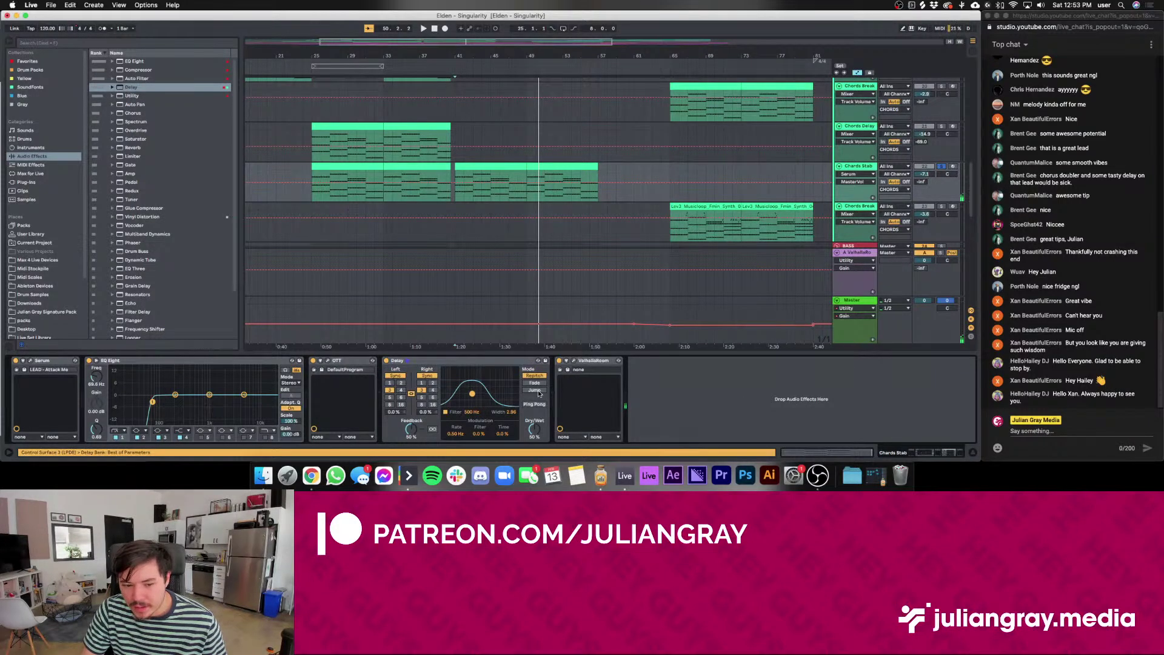
{"action": "left_click", "coordinate": [401, 383]}
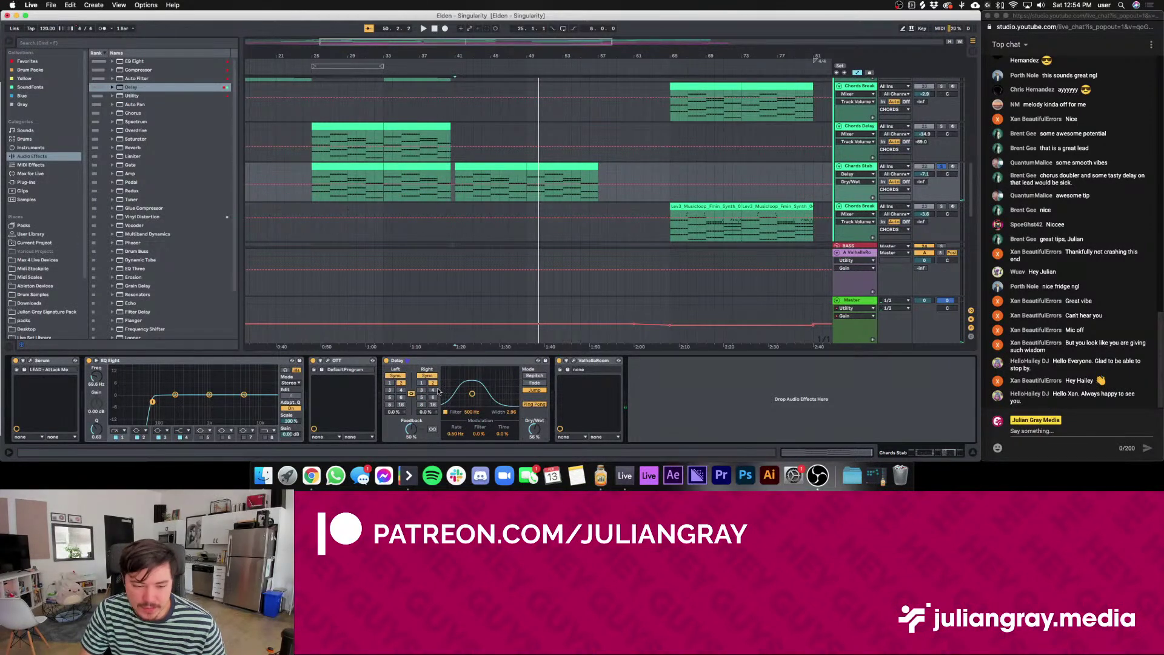
Play Chords Stab from bar 41, lower the Delay's dry/wet to about 31%, and make its filter slightly higher and narrower
{"action": "key", "text": "space"}
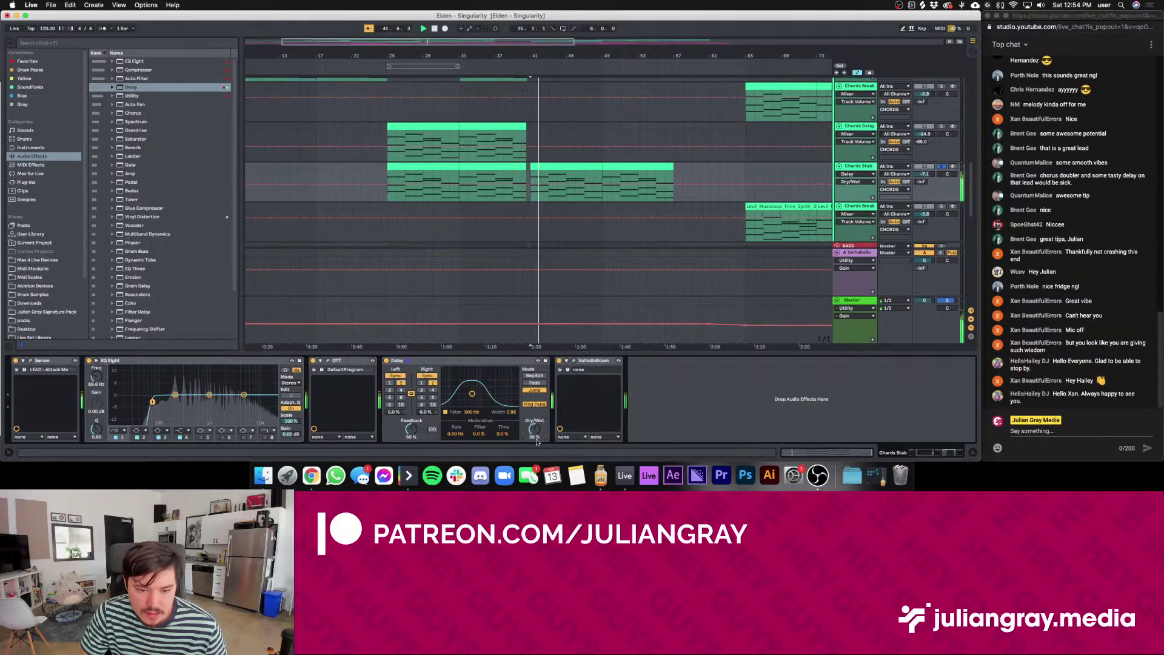
{"action": "mouse_move", "coordinate": [537, 442]}
{"action": "left_mouse_down"}
{"action": "mouse_move", "coordinate": [537, 456]}
{"action": "mouse_move", "coordinate": [534, 423]}
{"action": "left_mouse_up"}
{"action": "left_click_drag", "start_coordinate": [473, 394], "coordinate": [476, 399]}
{"action": "left_click", "coordinate": [420, 390]}
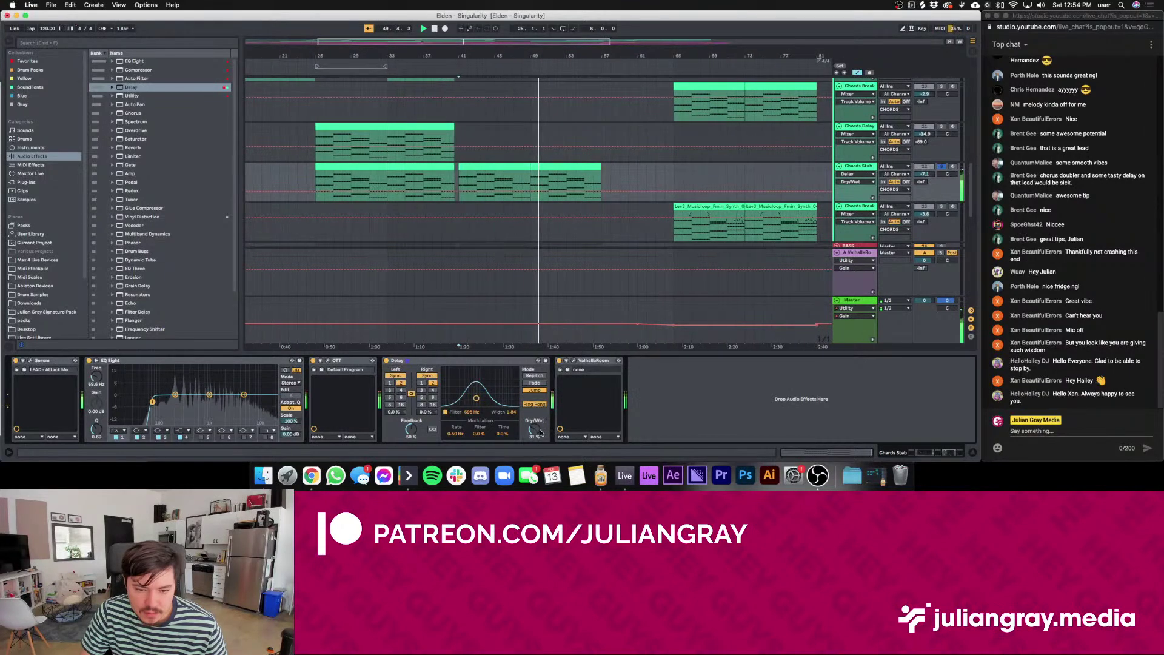
Lower the Chords Stab's Serum master volume to 56% and raise the track volume to about -4 dB
{"action": "left_click", "coordinate": [32, 362]}
{"action": "left_click", "coordinate": [384, 58]}
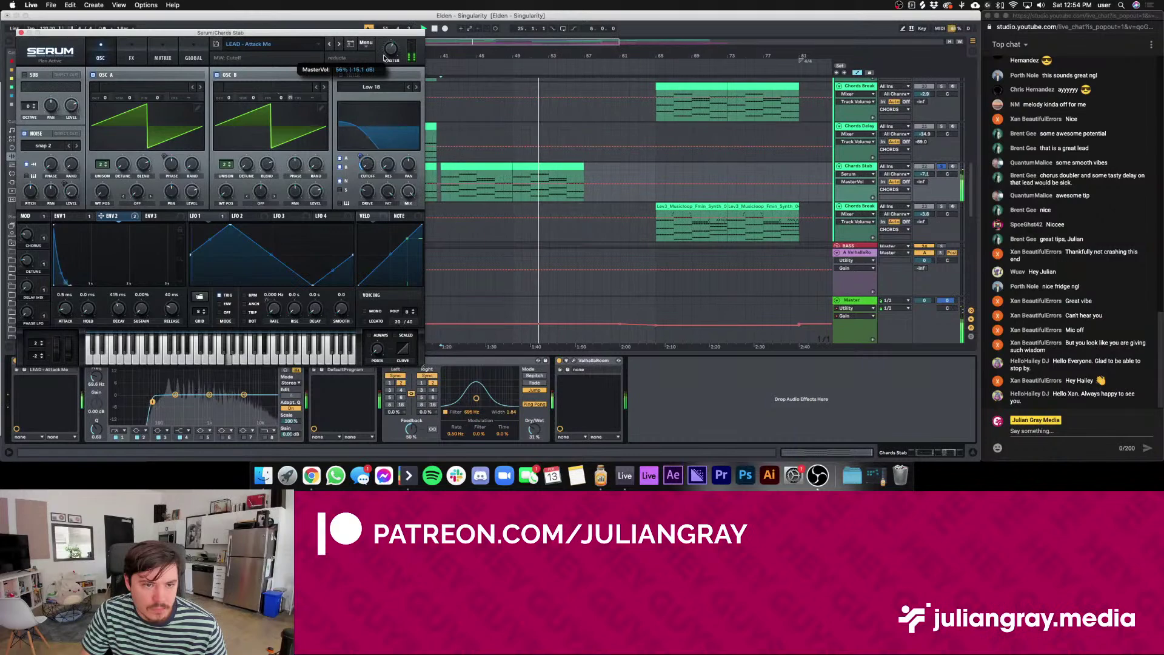
{"action": "left_click_drag", "start_coordinate": [924, 174], "coordinate": [925, 162]}
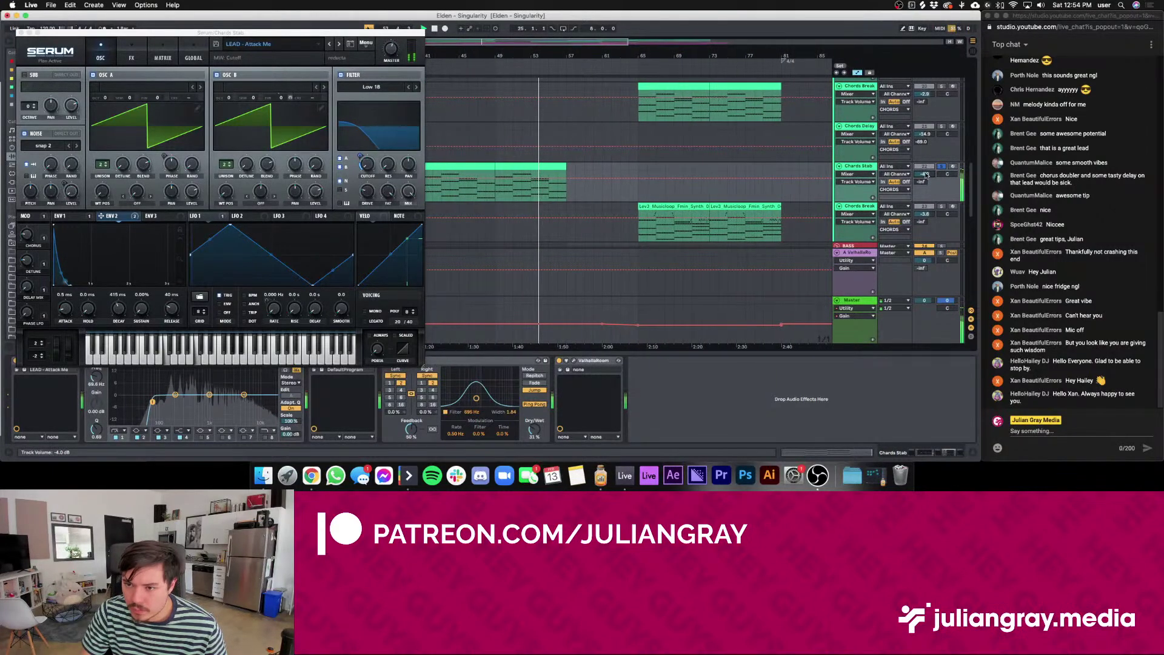
{"action": "left_click", "coordinate": [20, 33]}
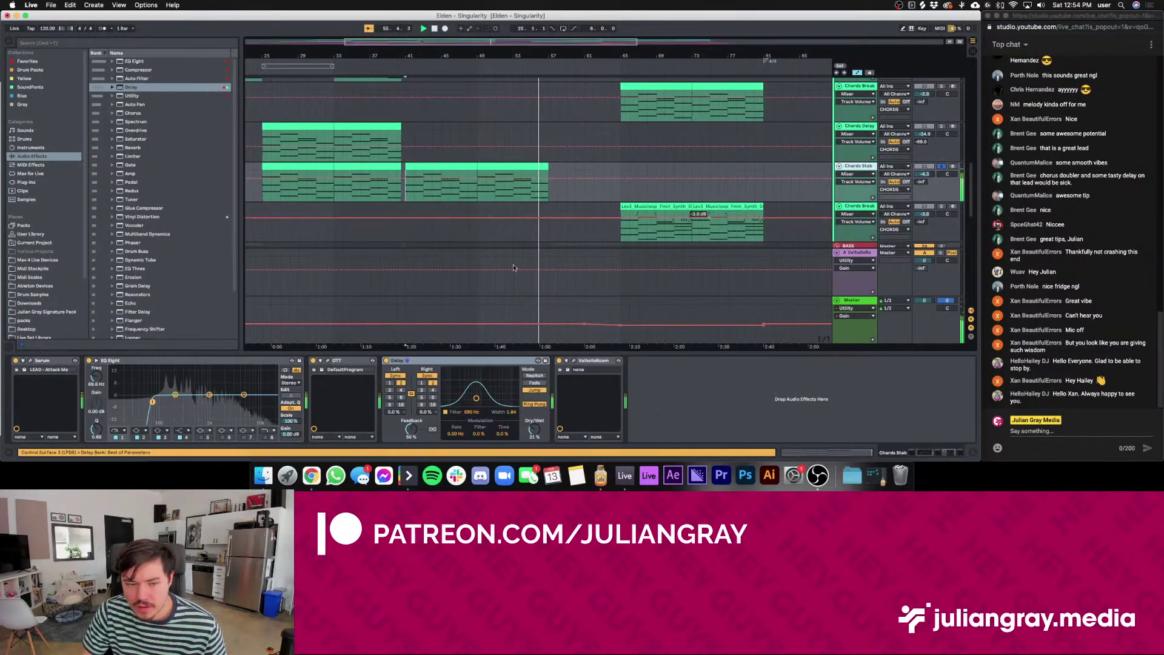
Set the CHORDS group's Compressor threshold to about -44 dB and play the arrangement from bar 53
{"action": "scroll", "coordinate": [694, 235], "scroll_direction": "up", "scroll_amount": 10}
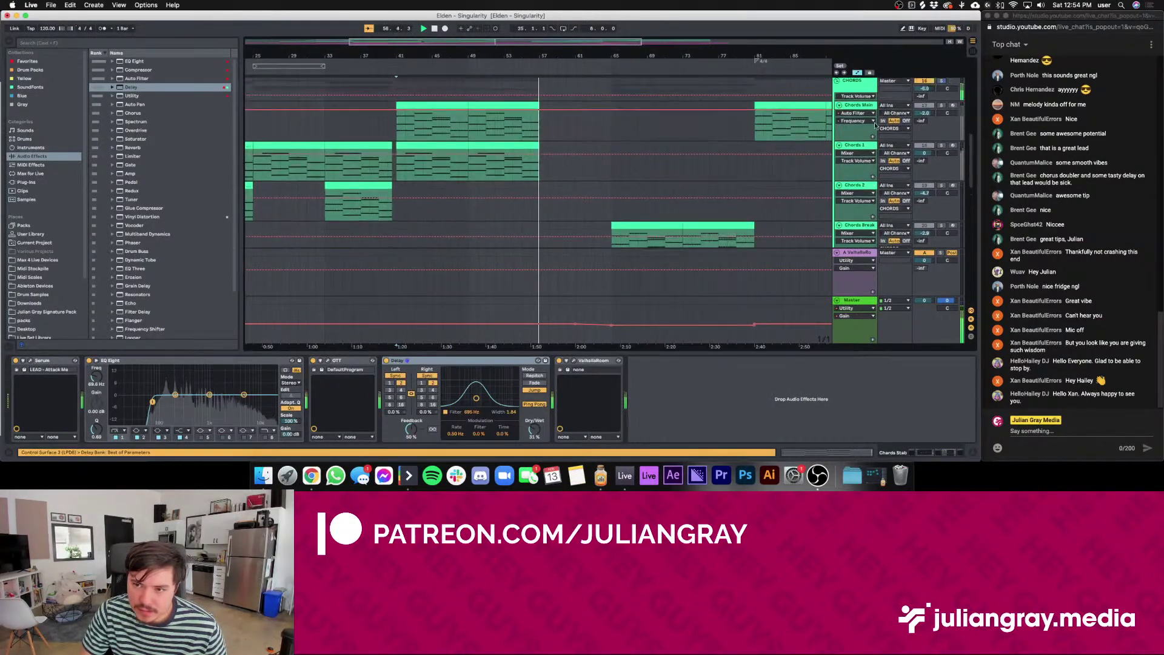
{"action": "left_click", "coordinate": [856, 213]}
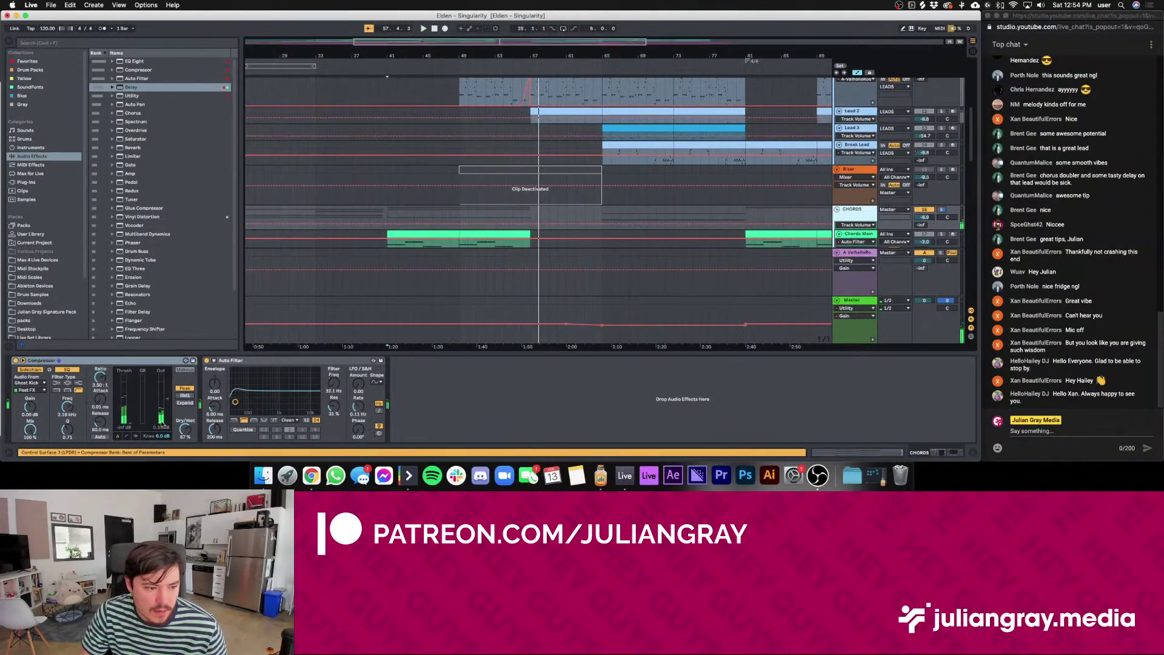
{"action": "left_click", "coordinate": [123, 421]}
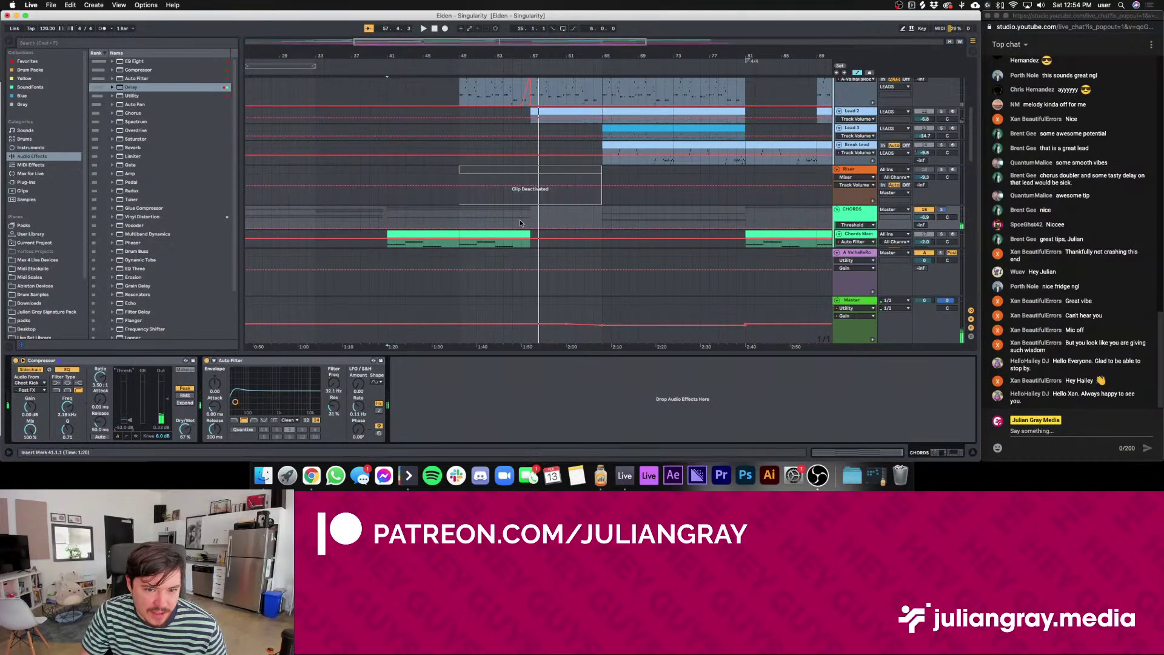
{"action": "left_click", "coordinate": [493, 211]}
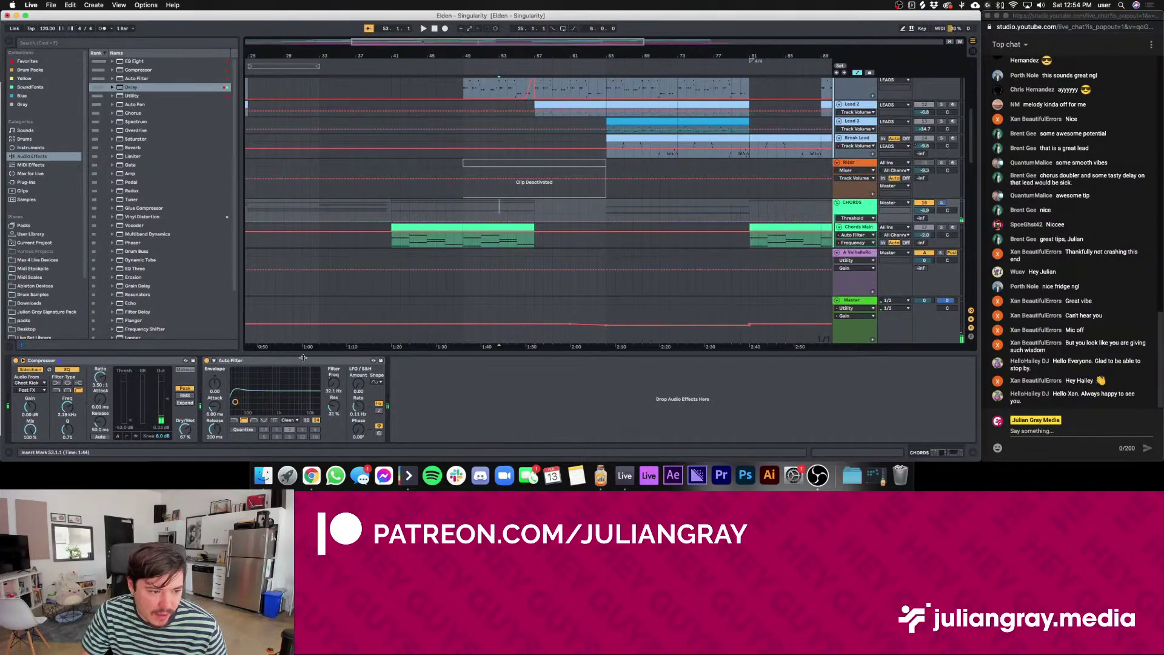
{"action": "key", "text": "space"}
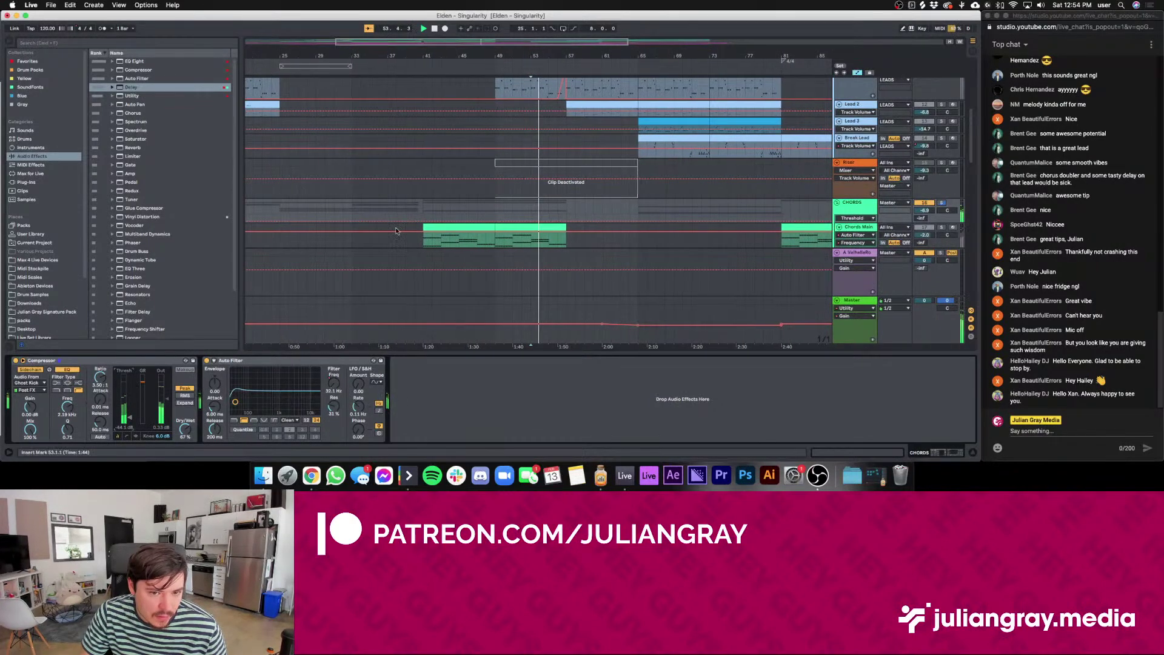
Raise the Chords Stab track volume to 0 dB and play from bar 41
{"action": "scroll", "coordinate": [417, 227], "scroll_direction": "down", "scroll_amount": 2}
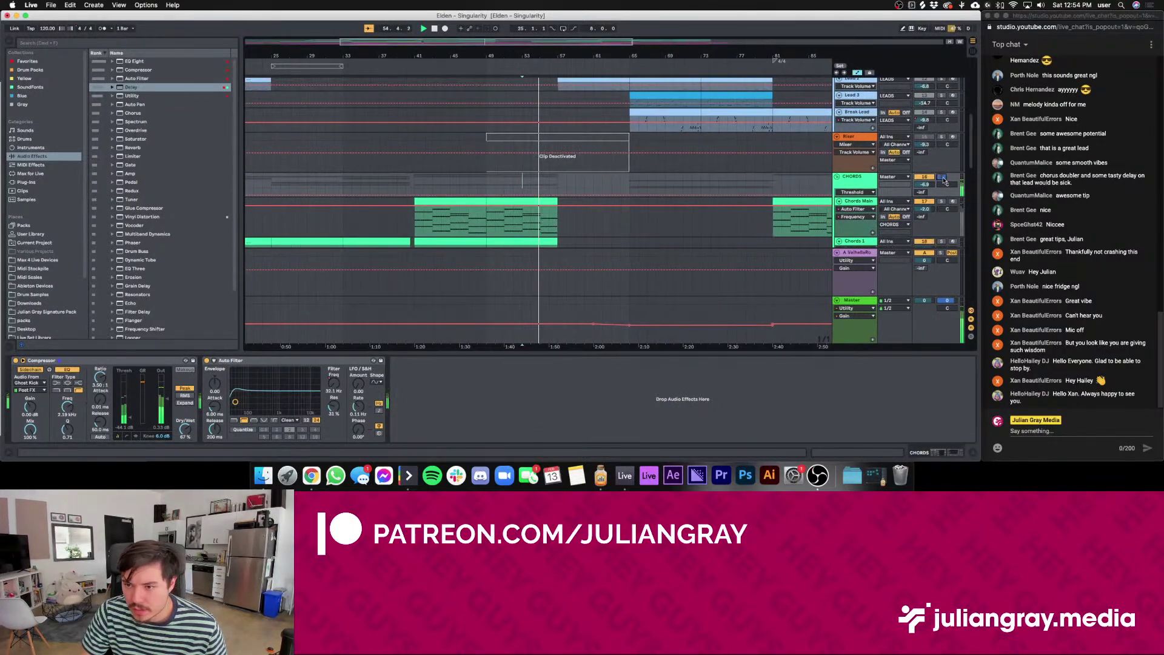
{"action": "scroll", "coordinate": [855, 185], "scroll_direction": "down", "scroll_amount": 5}
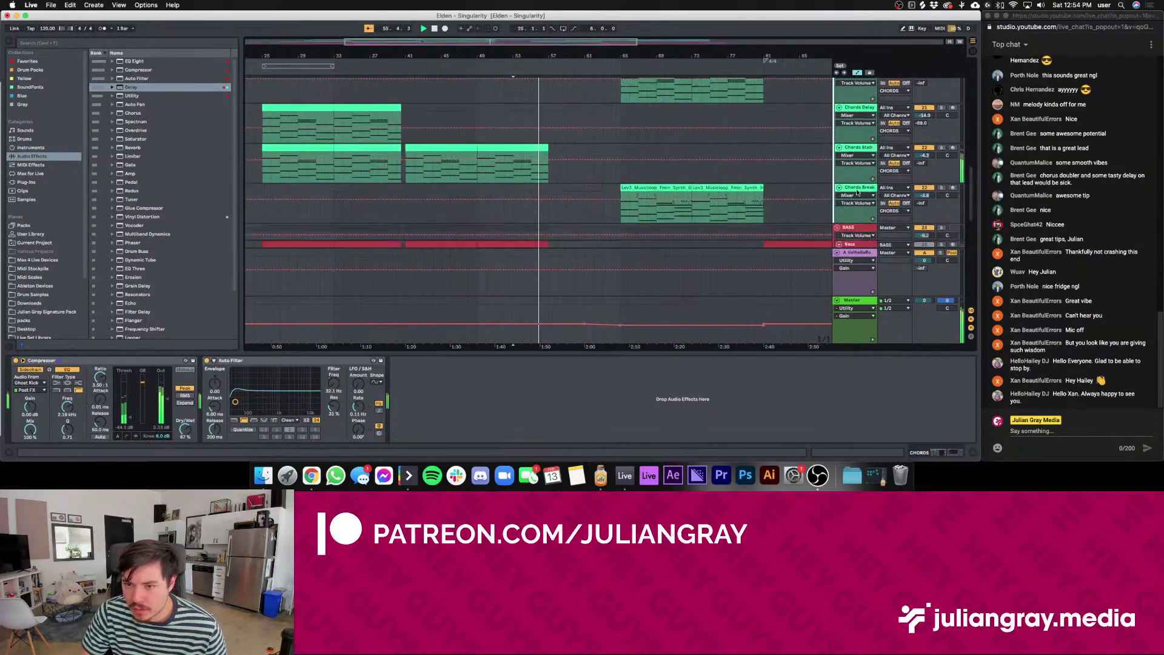
{"action": "left_click", "coordinate": [856, 148]}
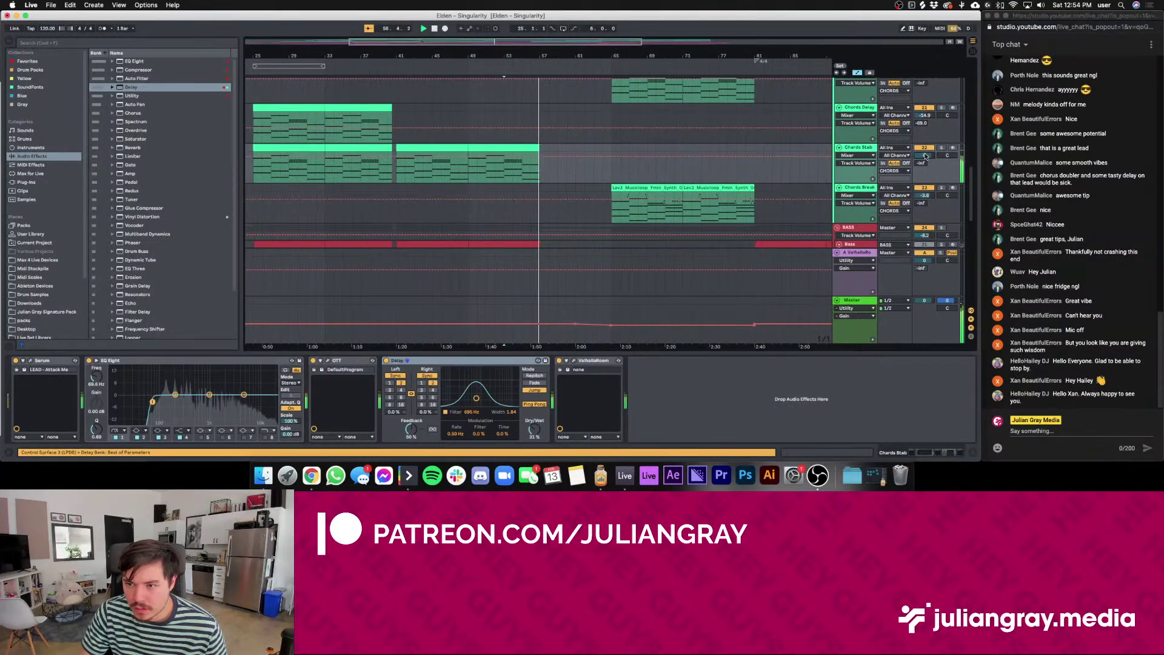
{"action": "left_click", "coordinate": [430, 167]}
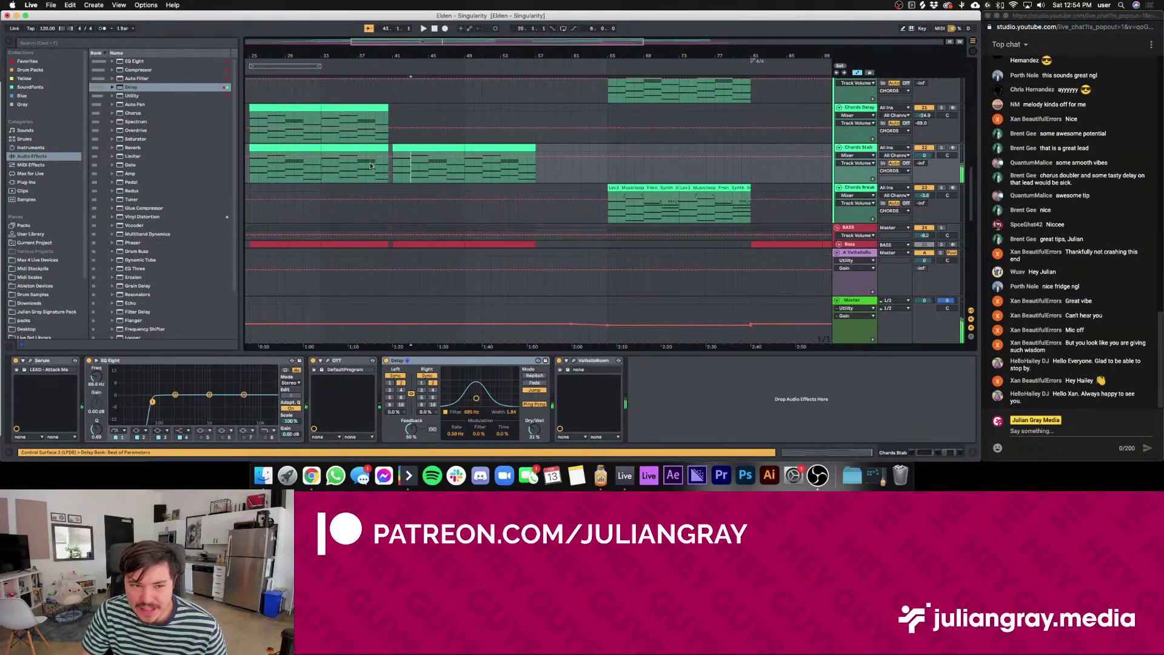
{"action": "left_click", "coordinate": [394, 170]}
{"action": "key", "text": "space"}
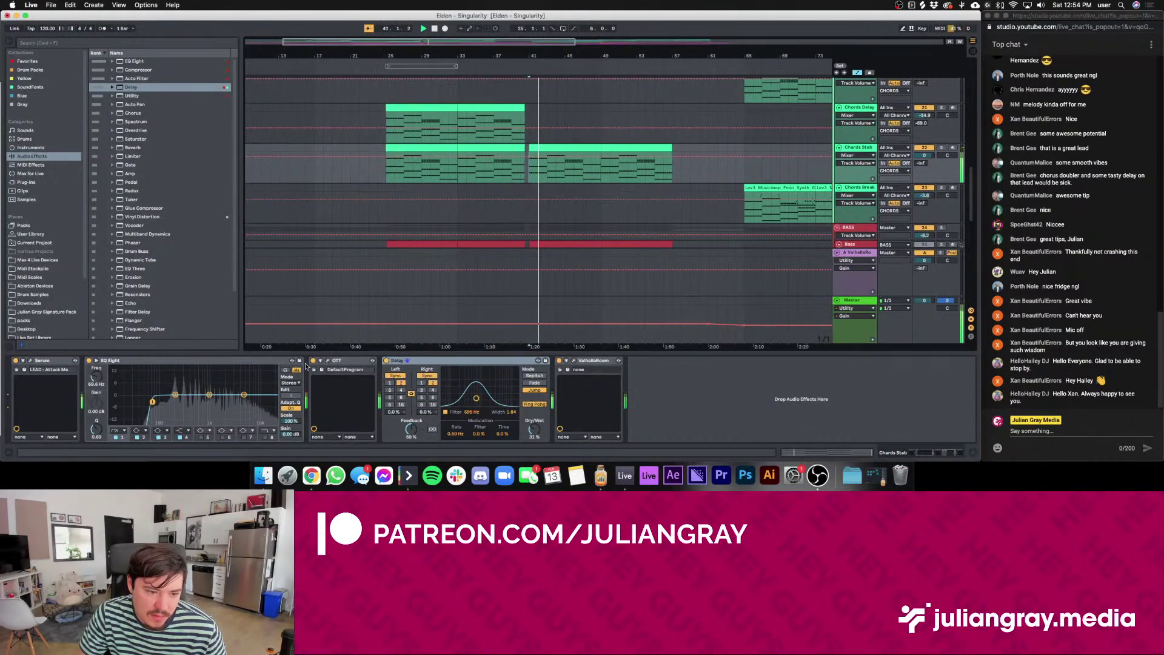
On Chords Stab's EQ Eight, boost slightly around 808 Hz and by 0.87 dB at 4.17 kHz, and lower the track volume slightly
{"action": "left_click_drag", "start_coordinate": [243, 395], "coordinate": [244, 389]}
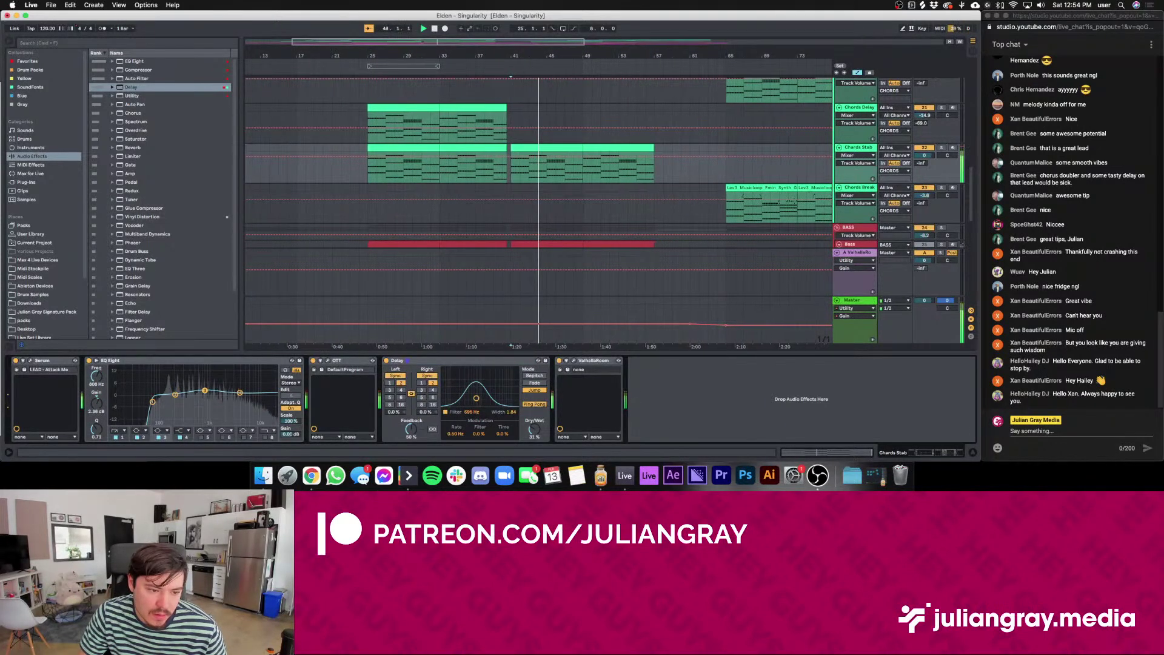
{"action": "left_click", "coordinate": [240, 394]}
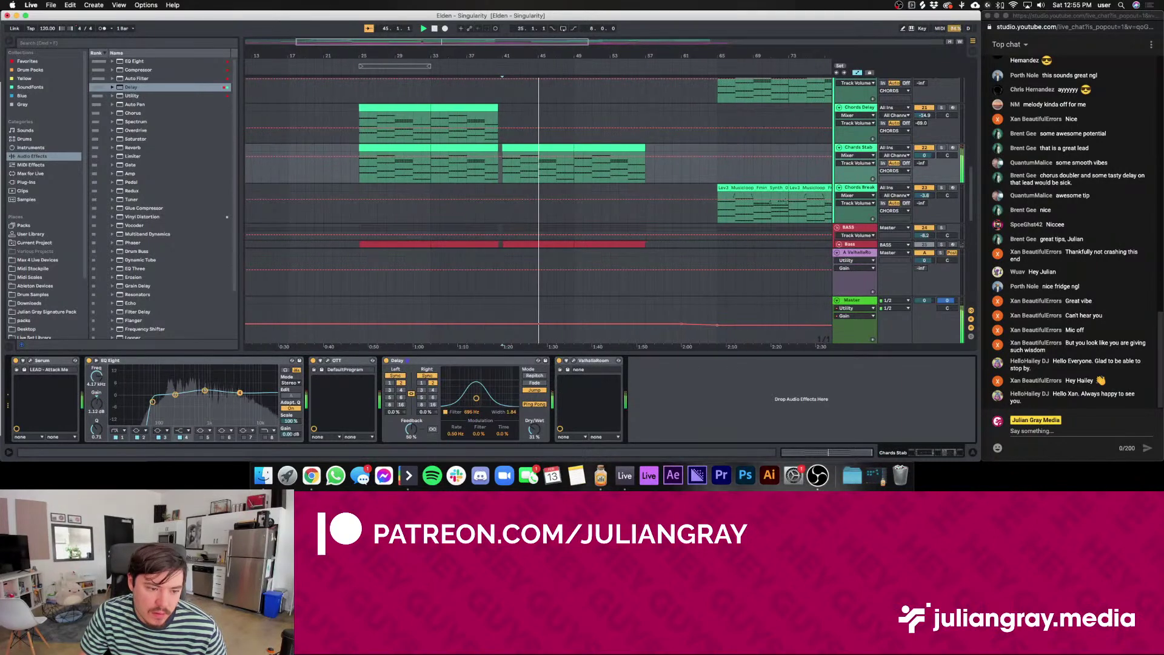
{"action": "left_click_drag", "start_coordinate": [926, 155], "coordinate": [926, 160]}
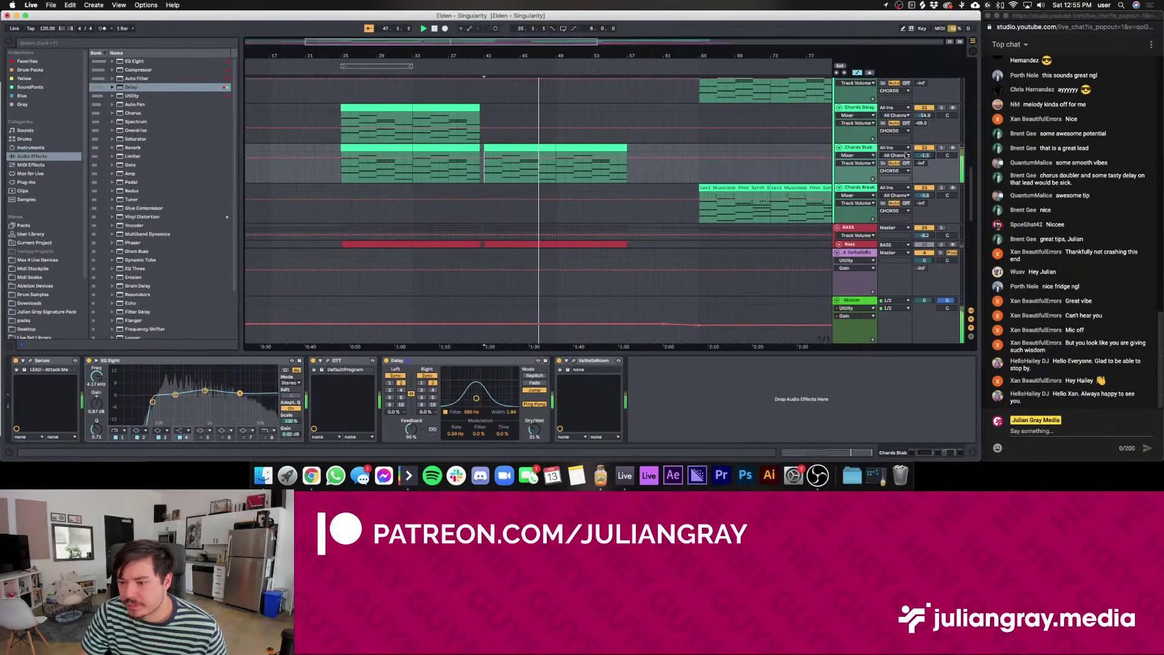
Play from about bar 24 and raise the Chords Stab Delay's filter to about 986 Hz with a wider band
{"action": "scroll", "coordinate": [540, 163], "scroll_direction": "up", "scroll_amount": 3}
{"action": "scroll", "coordinate": [923, 132], "scroll_direction": "up", "scroll_amount": 1}
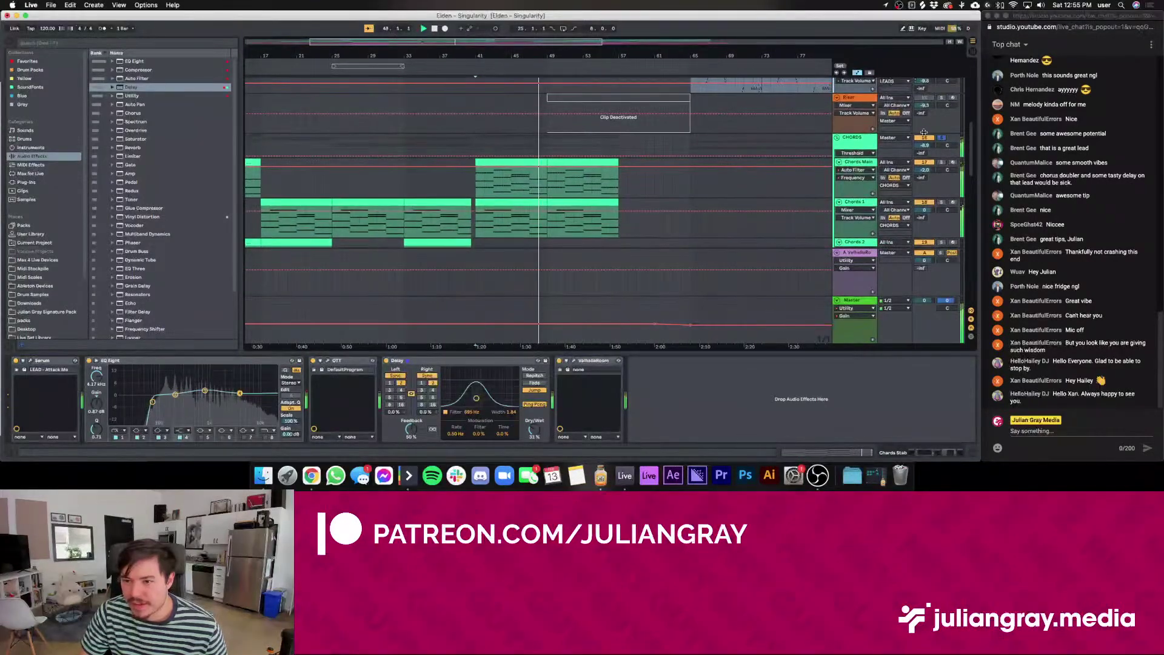
{"action": "left_click", "coordinate": [329, 136]}
{"action": "scroll", "coordinate": [528, 159], "scroll_direction": "down", "scroll_amount": 6}
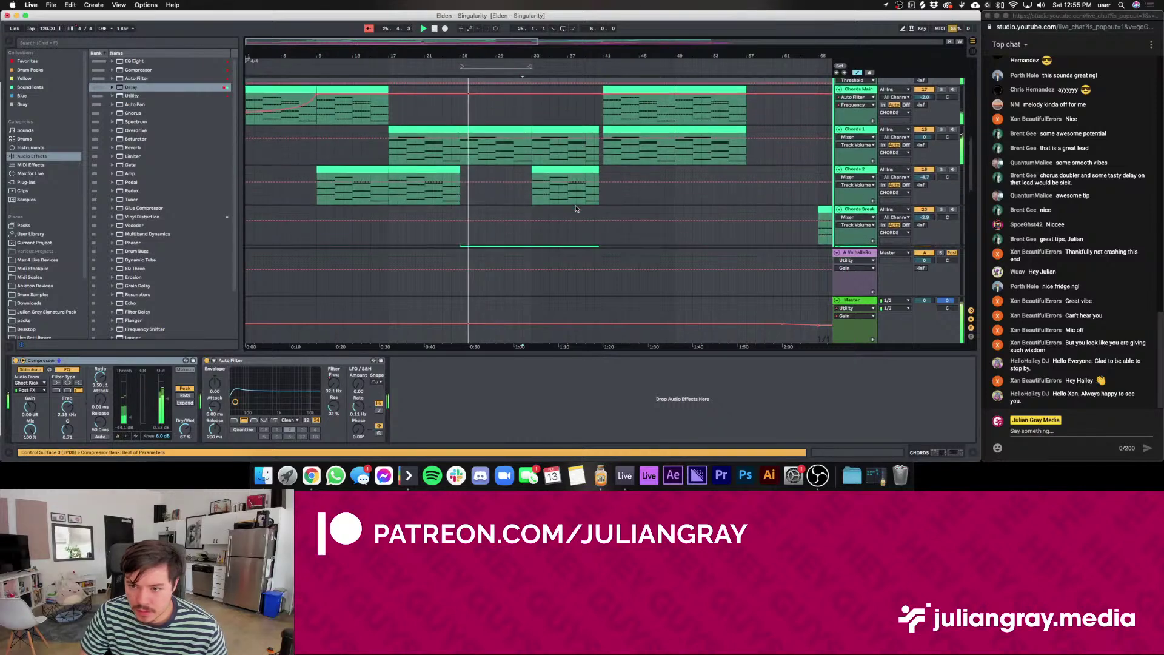
{"action": "scroll", "coordinate": [576, 208], "scroll_direction": "down", "scroll_amount": 1}
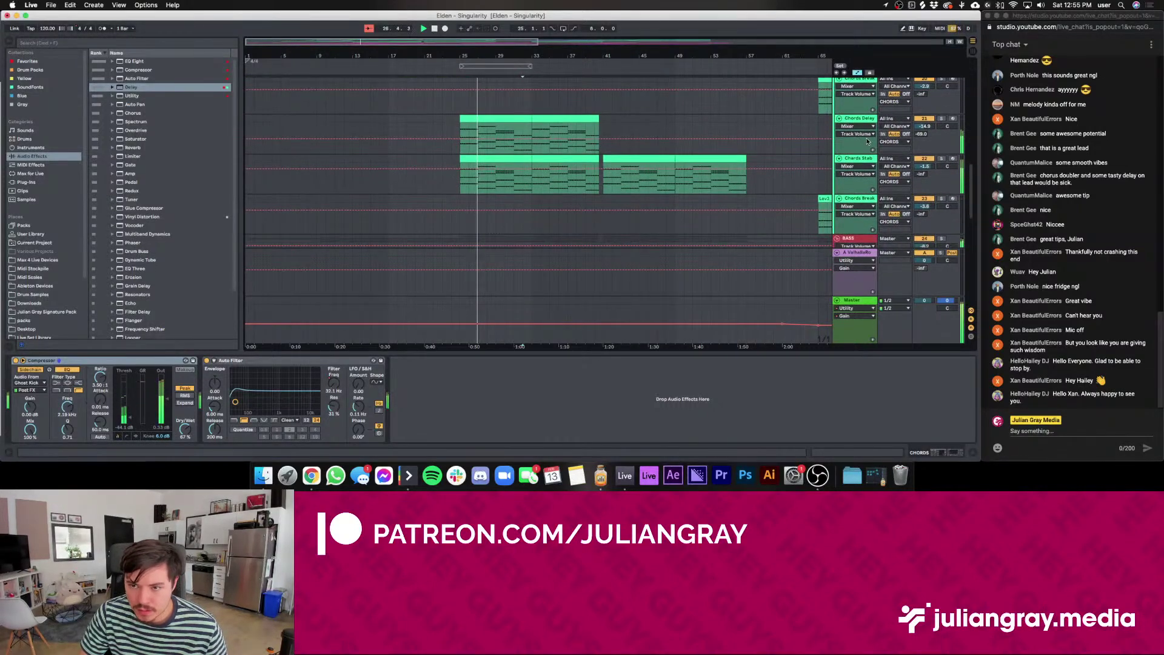
{"action": "left_click", "coordinate": [570, 182]}
{"action": "left_click_drag", "start_coordinate": [505, 405], "coordinate": [511, 400]}
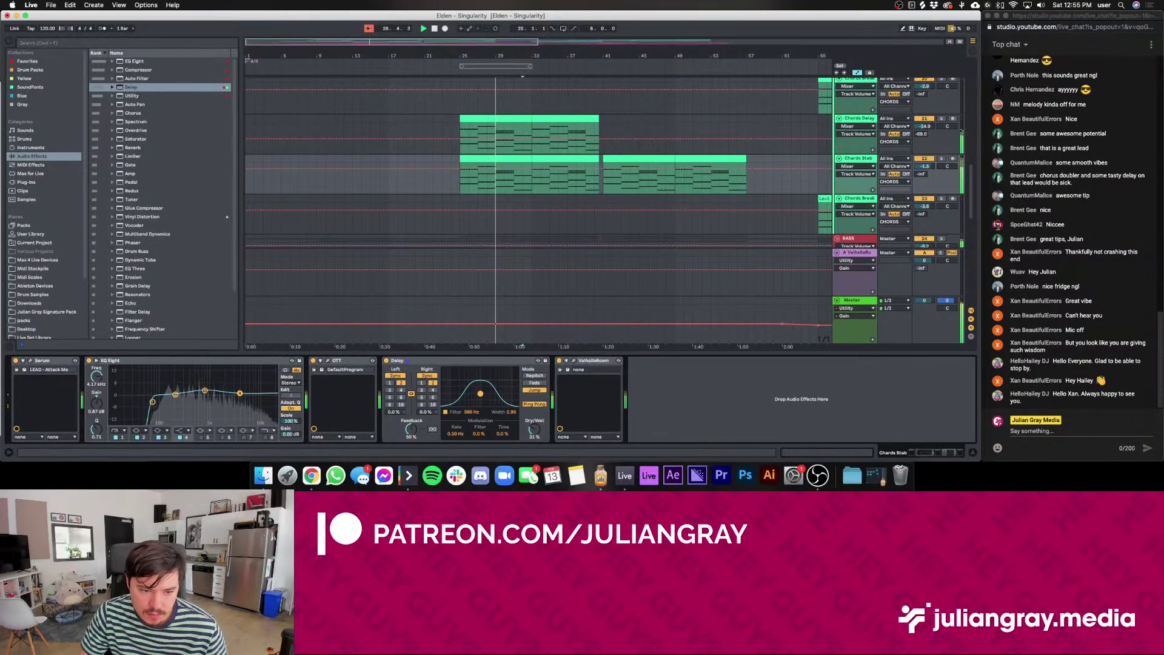
Reopen Serum on Chords Stab and fine-tune its master volume during playback
{"action": "left_click", "coordinate": [29, 360]}
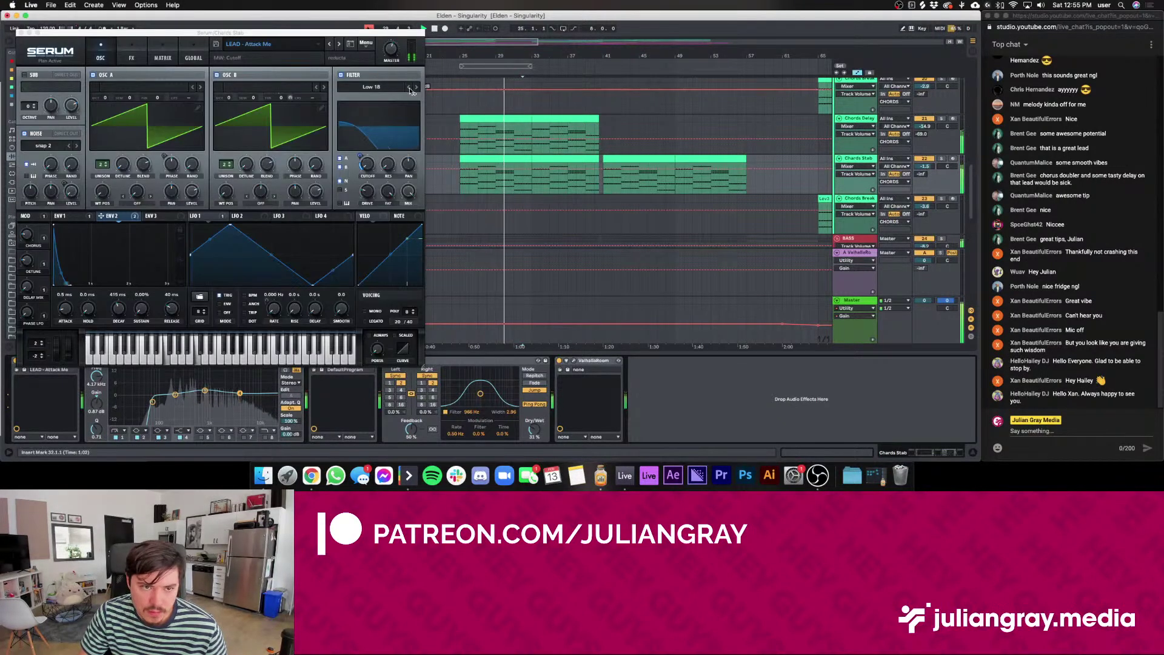
{"action": "left_click", "coordinate": [390, 52]}
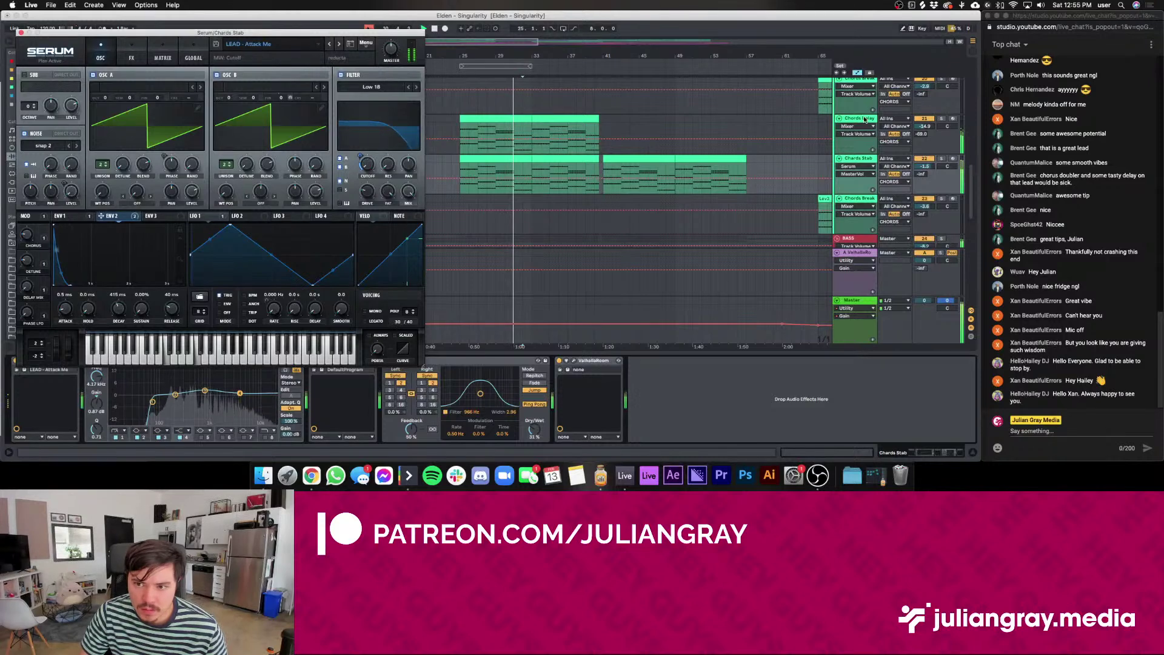
{"action": "left_click", "coordinate": [681, 171]}
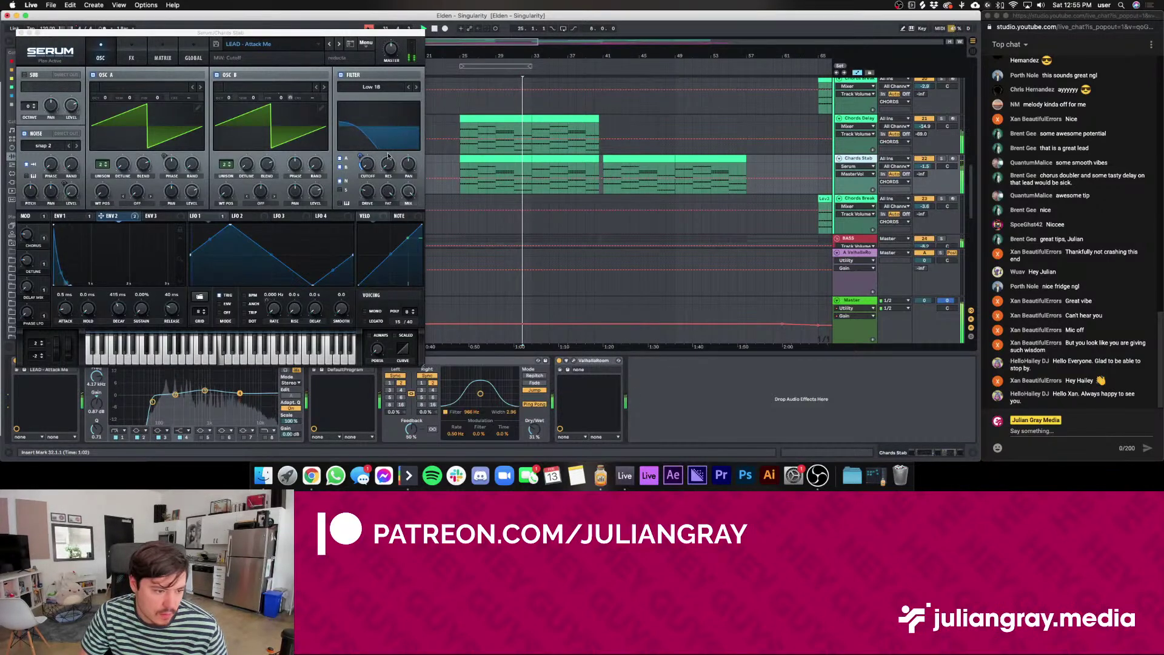
{"action": "left_click_drag", "start_coordinate": [392, 53], "coordinate": [394, 59]}
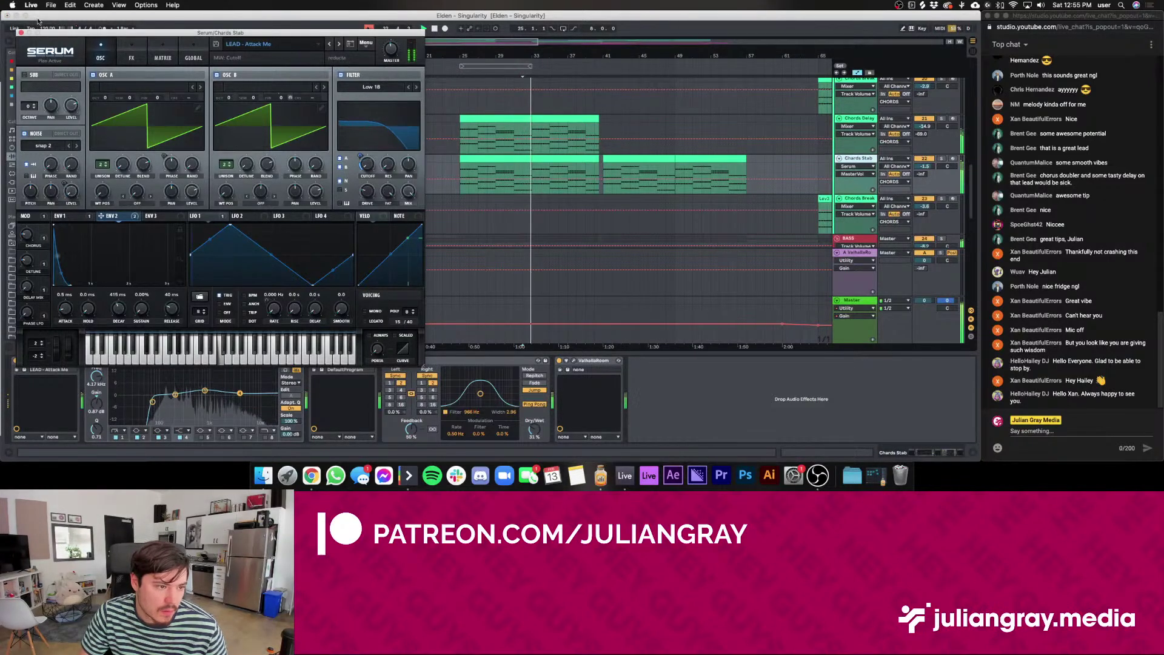
Reshape the Env 1 decay curve in Chords Stab's Serum patch and lengthen Env 2 decay to about 1.23 s
{"action": "left_click", "coordinate": [66, 216]}
{"action": "left_click", "coordinate": [61, 276]}
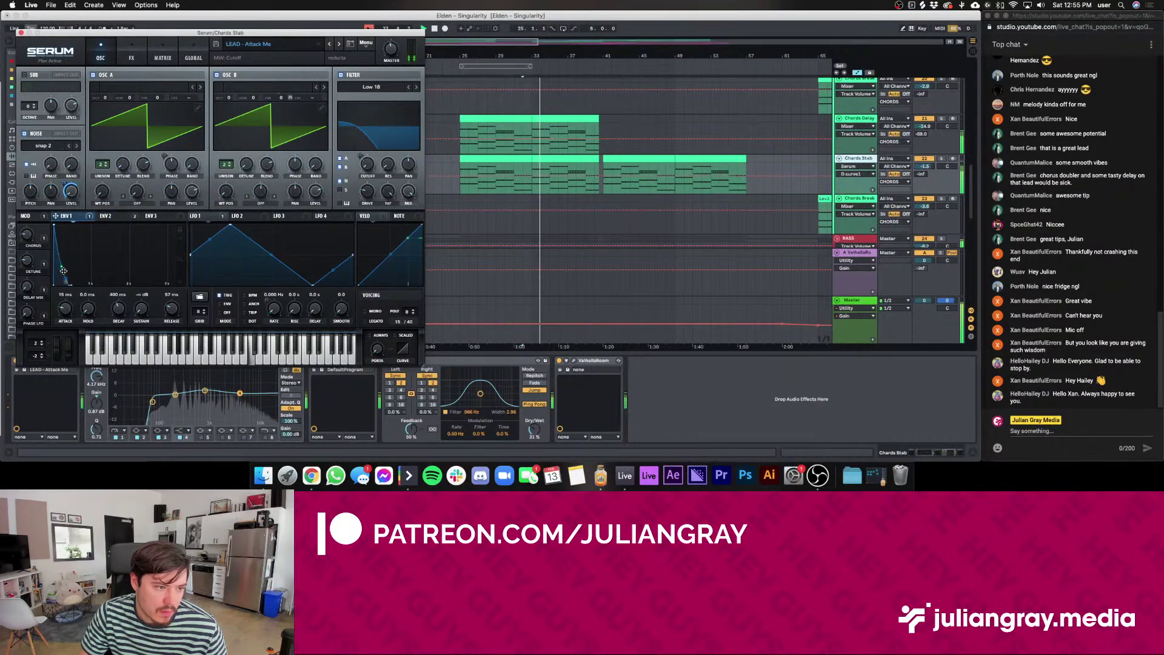
{"action": "left_click", "coordinate": [103, 217]}
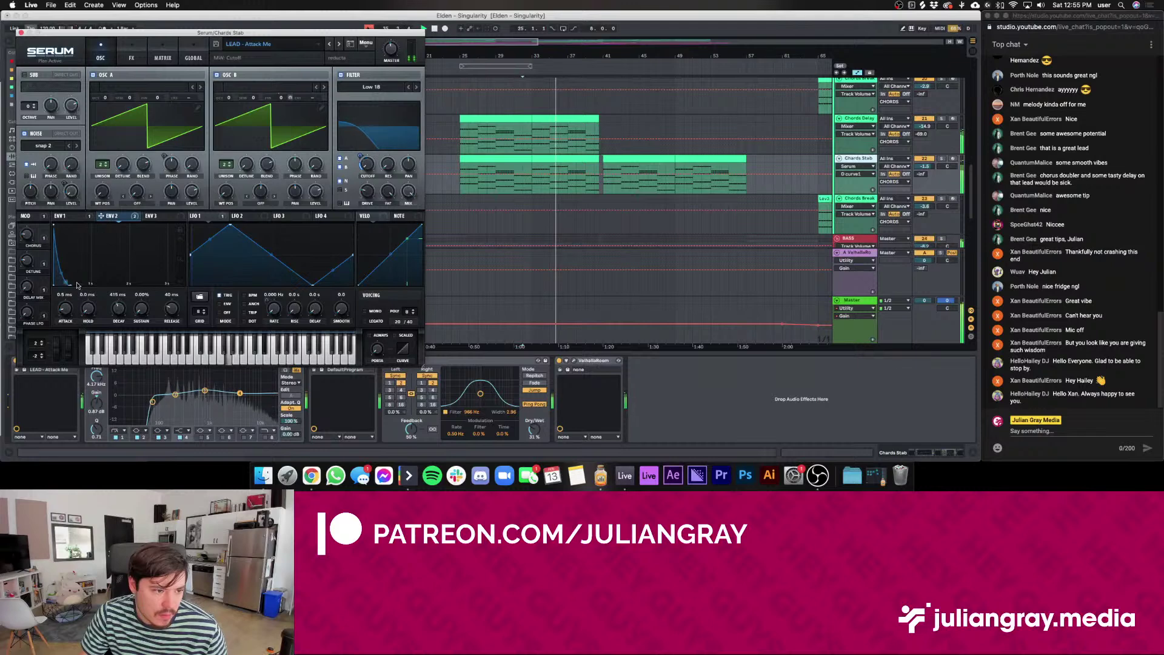
{"action": "left_click_drag", "start_coordinate": [119, 309], "coordinate": [120, 299]}
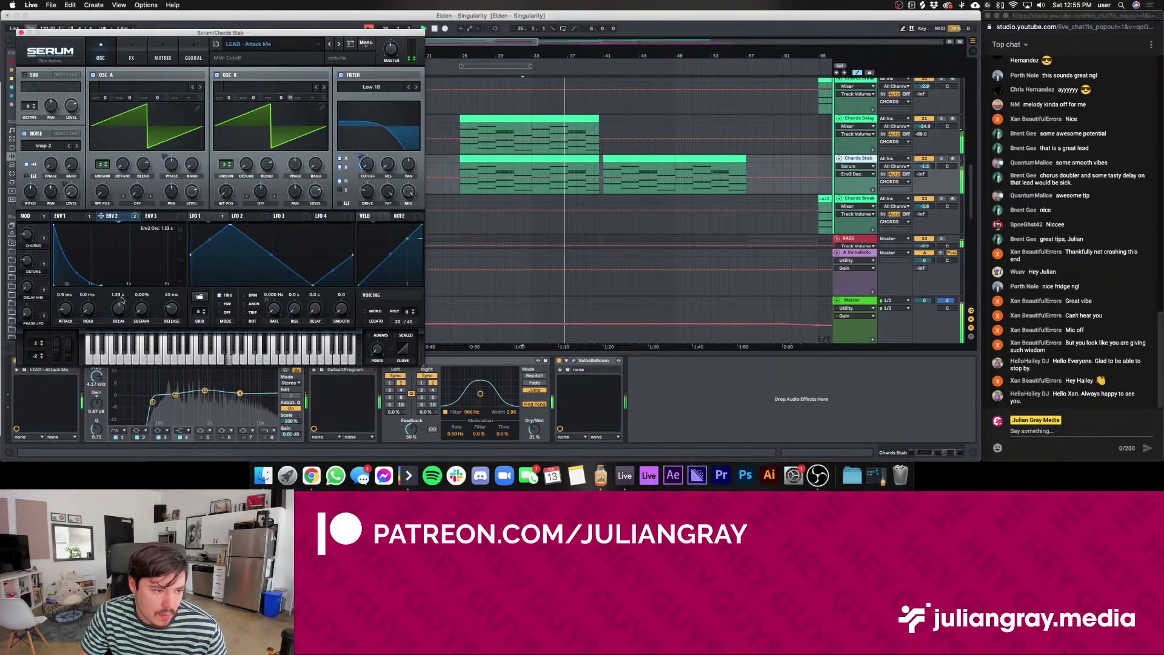
{"action": "left_click", "coordinate": [20, 32]}
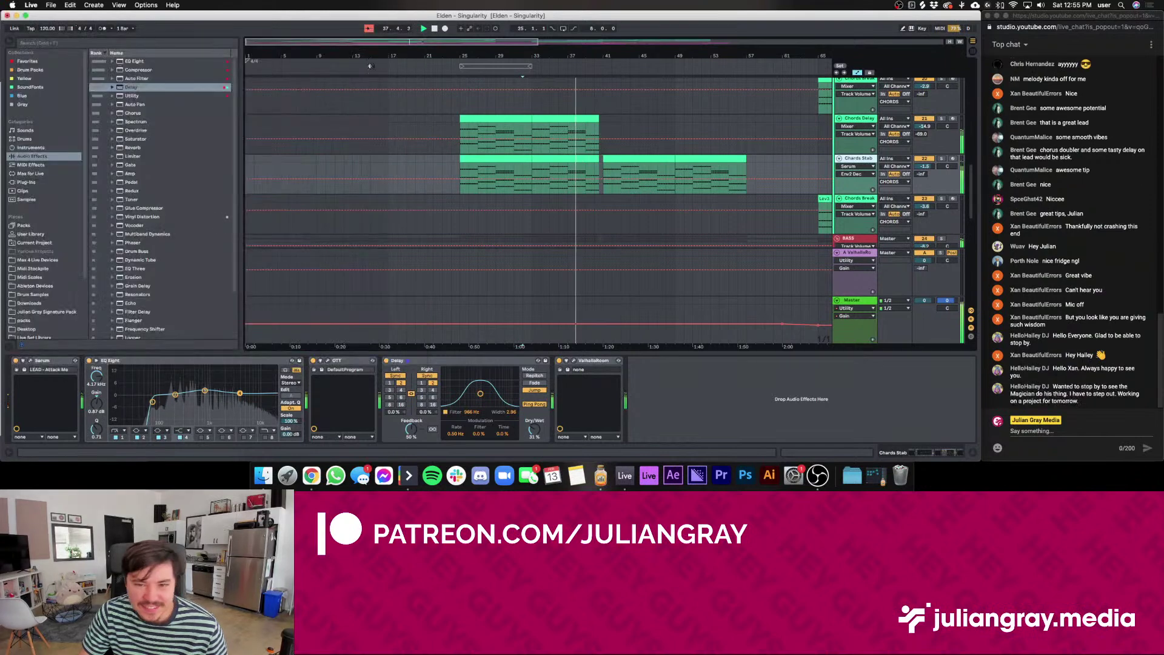
Listen to the chord transition into bar 41 and go to the CHORDS group track
{"action": "left_click", "coordinate": [588, 167]}
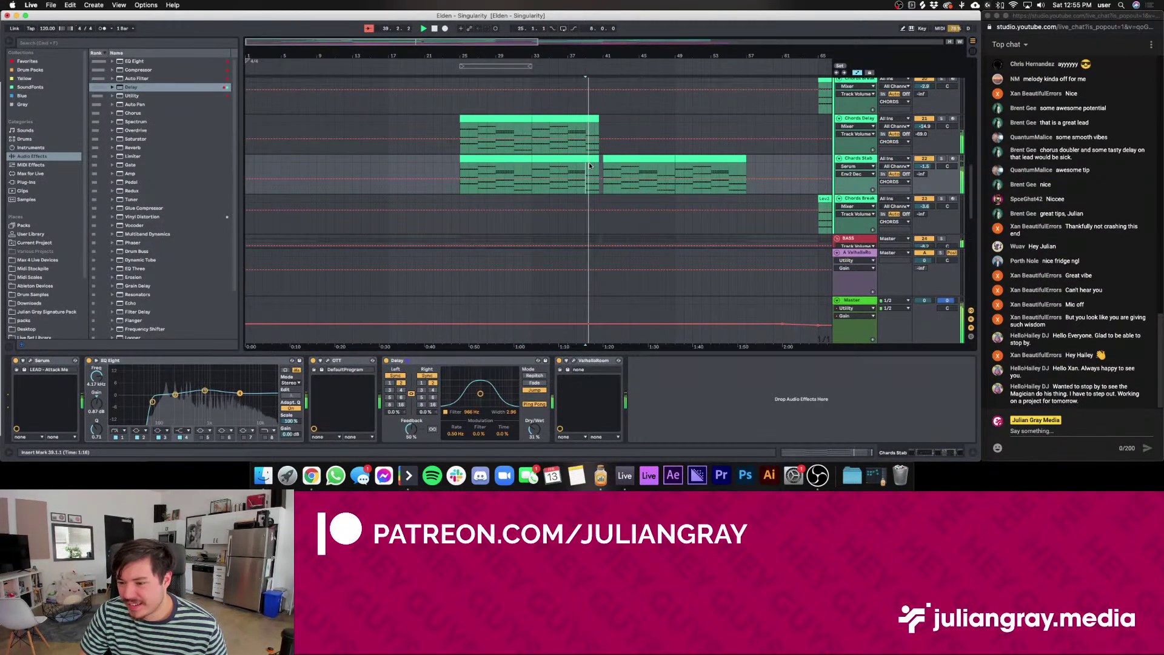
{"action": "scroll", "coordinate": [589, 166], "scroll_direction": "down", "scroll_amount": 1}
{"action": "scroll", "coordinate": [591, 164], "scroll_direction": "right", "scroll_amount": 2}
{"action": "scroll", "coordinate": [592, 164], "scroll_direction": "up", "scroll_amount": 3}
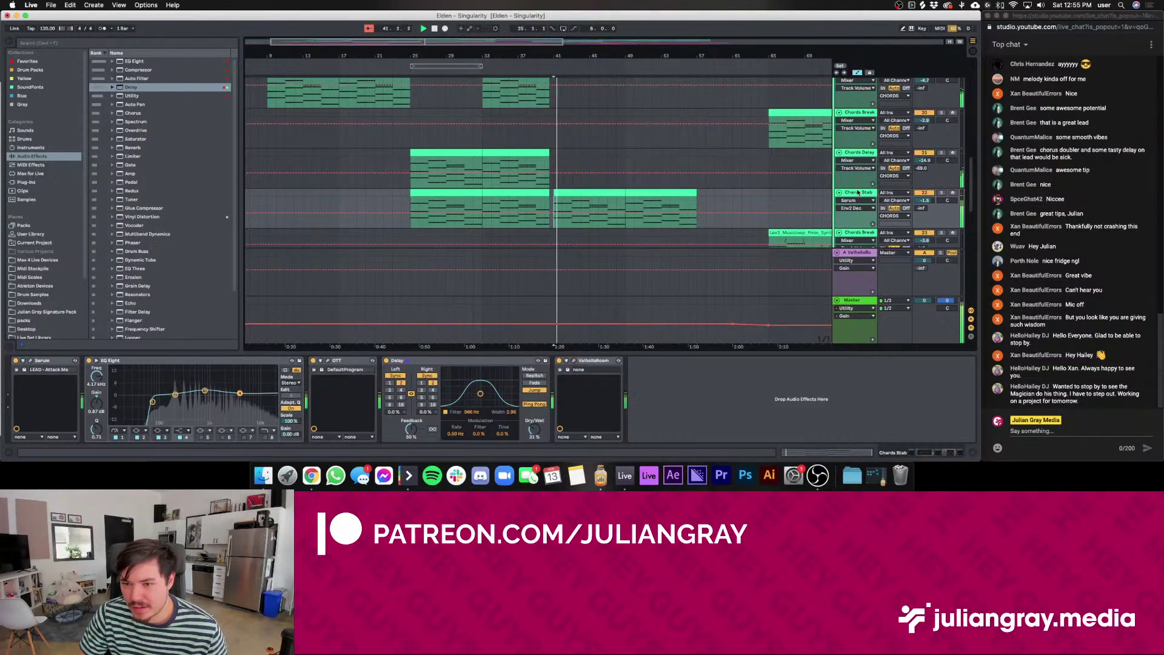
{"action": "scroll", "coordinate": [857, 192], "scroll_direction": "up", "scroll_amount": 5}
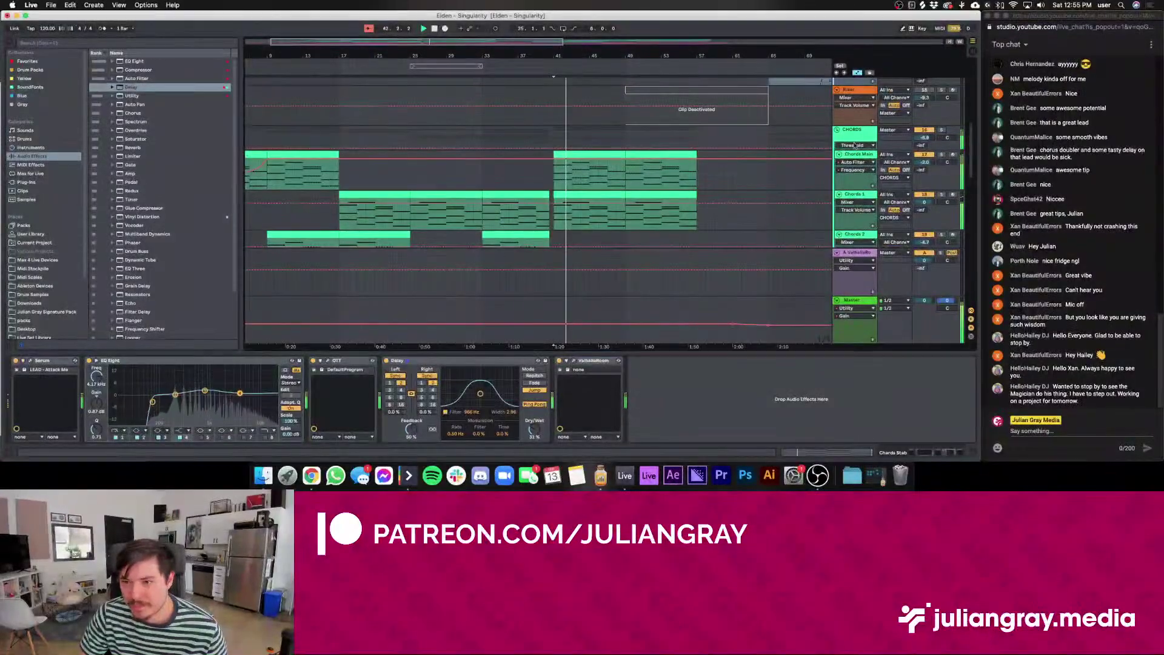
Lower the output gain of the CHORDS group's Compressor and set the group's track volume to -4.1 dB
{"action": "left_click", "coordinate": [853, 129]}
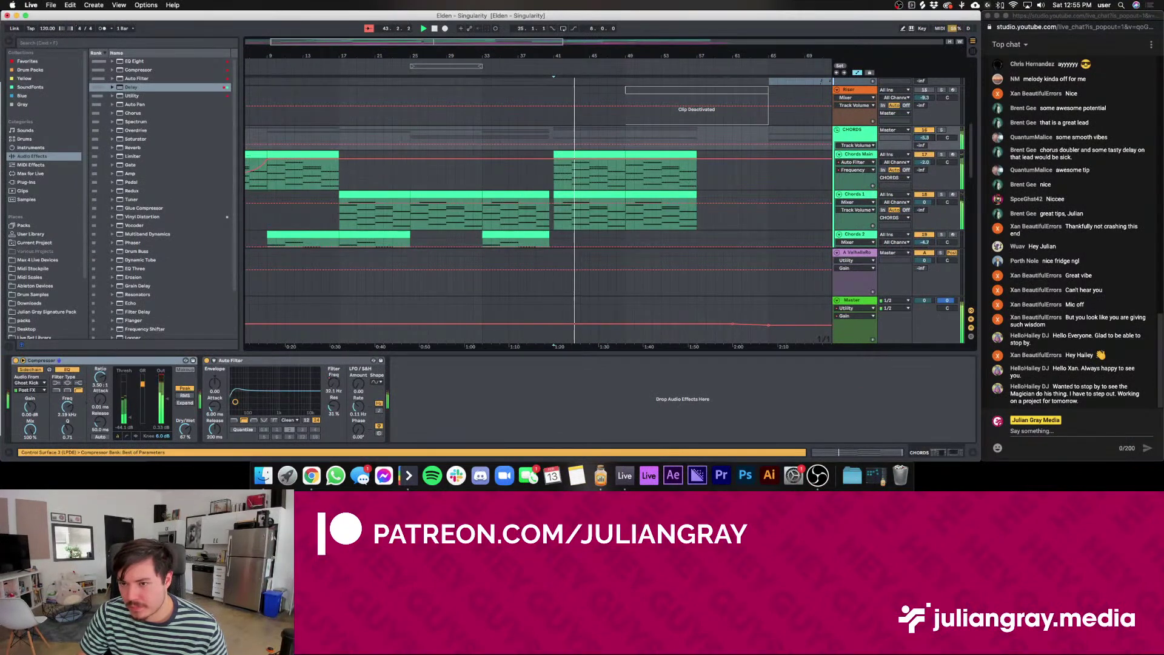
{"action": "left_click", "coordinate": [861, 132]}
{"action": "left_click_drag", "start_coordinate": [924, 138], "coordinate": [925, 145]}
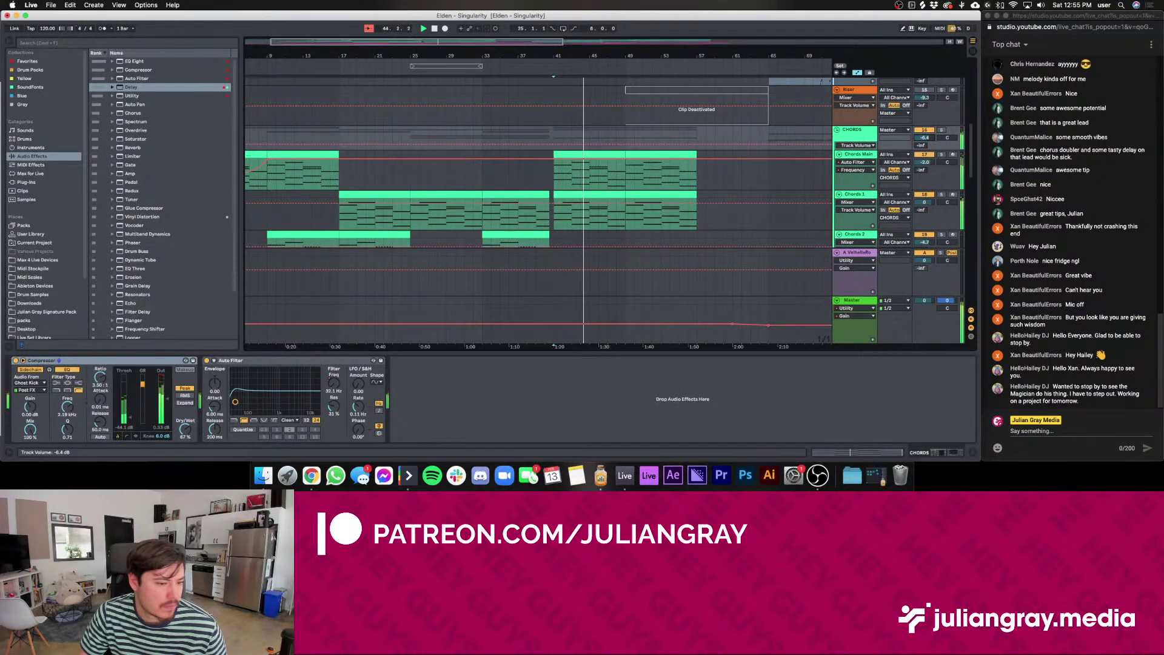
{"action": "left_click_drag", "start_coordinate": [167, 399], "coordinate": [167, 402]}
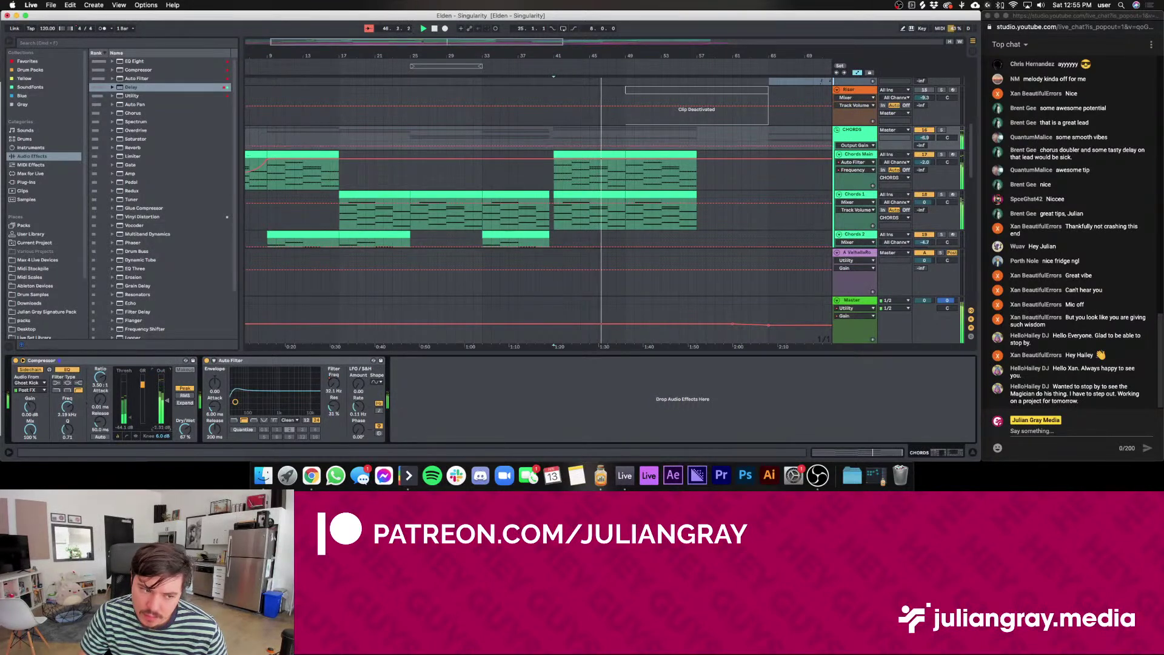
{"action": "left_click_drag", "start_coordinate": [925, 138], "coordinate": [924, 132]}
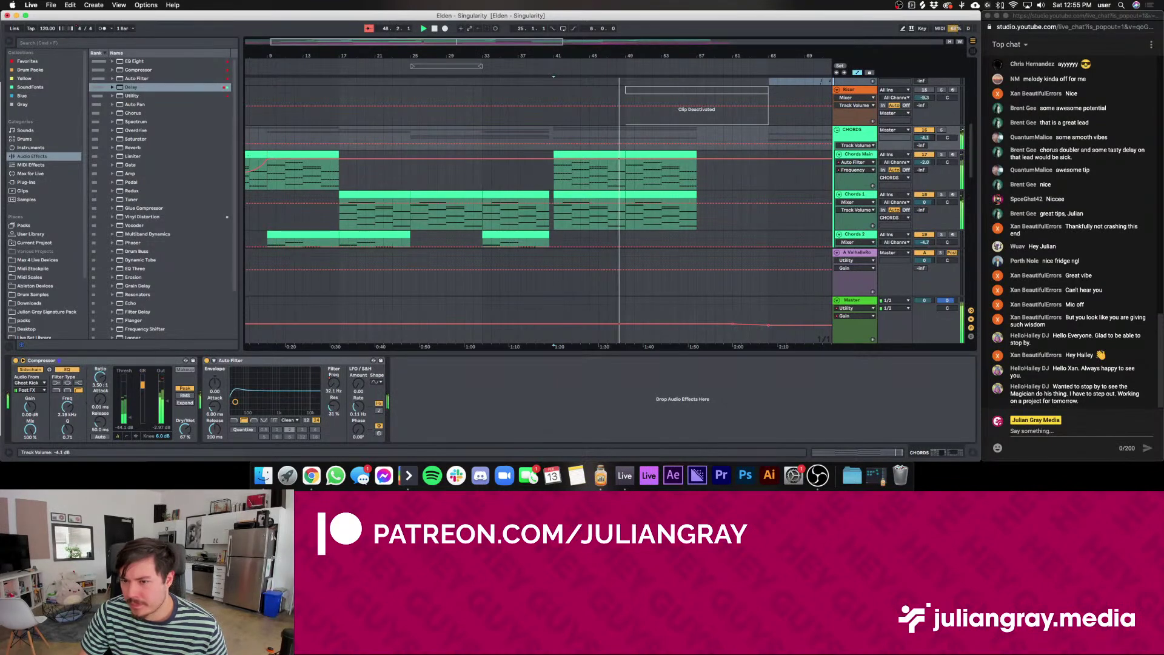
Listen to the drop while reviewing the Chords Stab clips and devices, and return to its start at bar 41
{"action": "left_click", "coordinate": [841, 138]}
{"action": "scroll", "coordinate": [841, 138], "scroll_direction": "down", "scroll_amount": 10}
{"action": "scroll", "coordinate": [857, 157], "scroll_direction": "up", "scroll_amount": 5}
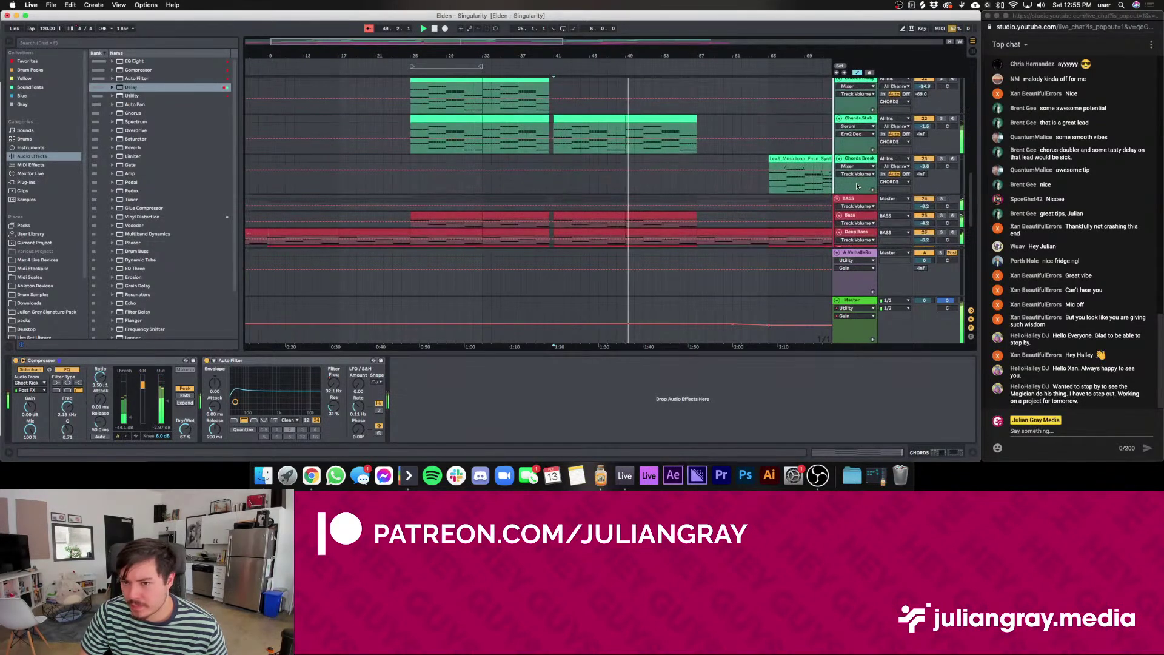
{"action": "left_click", "coordinate": [738, 151]}
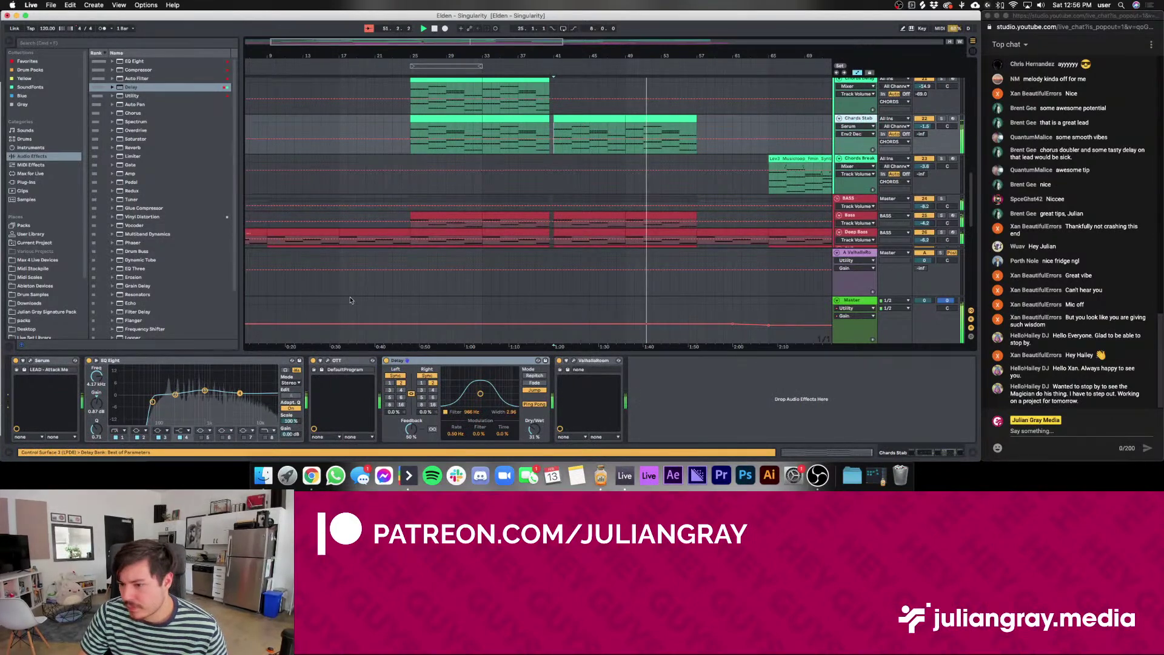
{"action": "left_click", "coordinate": [625, 122]}
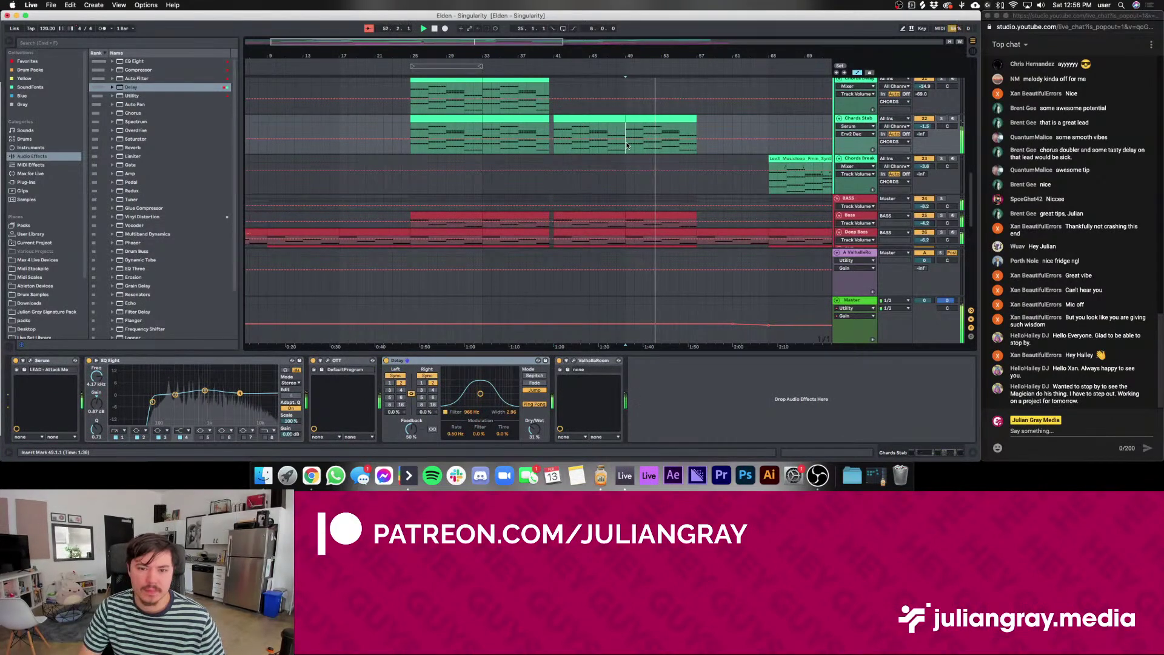
{"action": "left_click", "coordinate": [624, 125]}
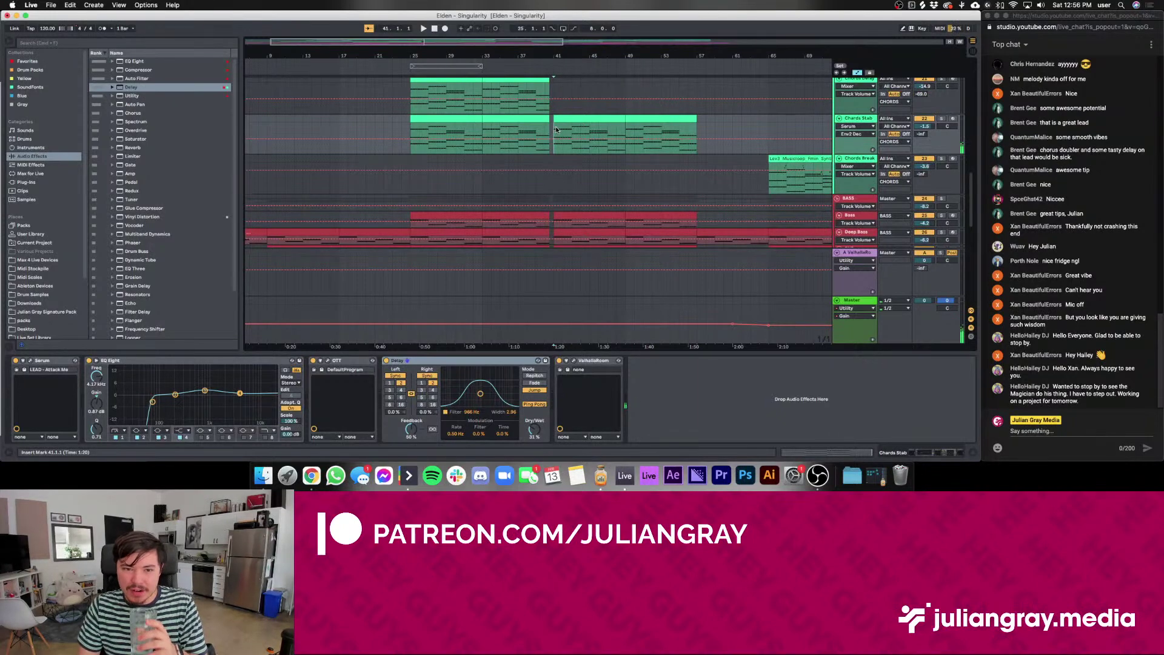
{"action": "scroll", "coordinate": [556, 129], "scroll_direction": "up", "scroll_amount": 10}
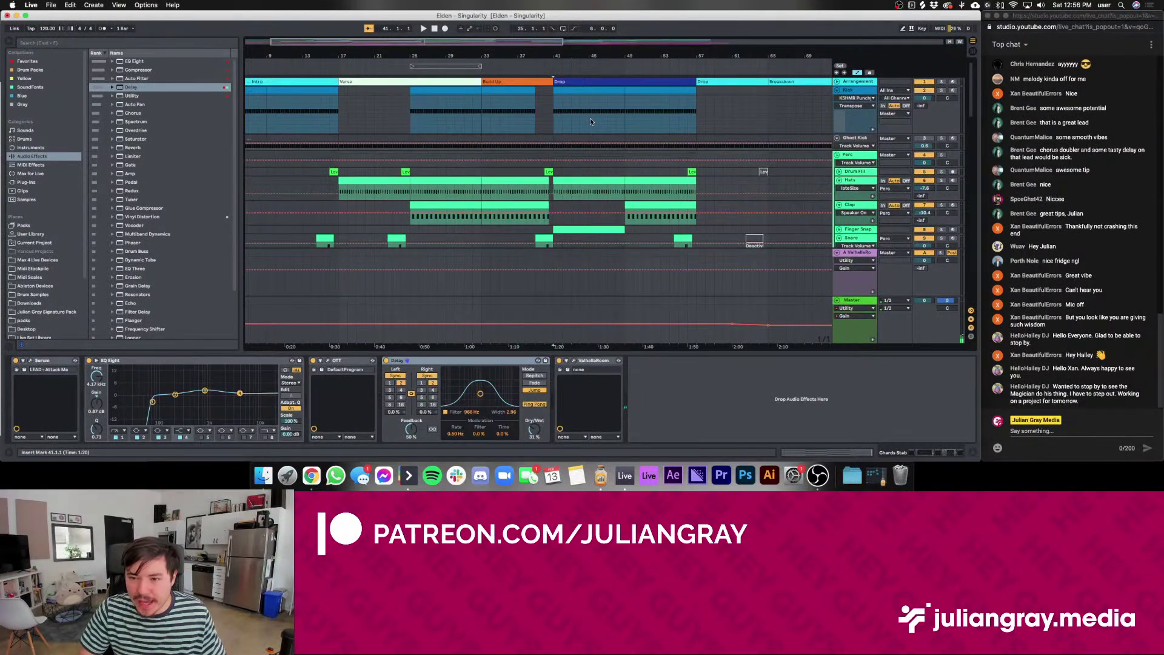
{"action": "scroll", "coordinate": [600, 118], "scroll_direction": "down", "scroll_amount": 2}
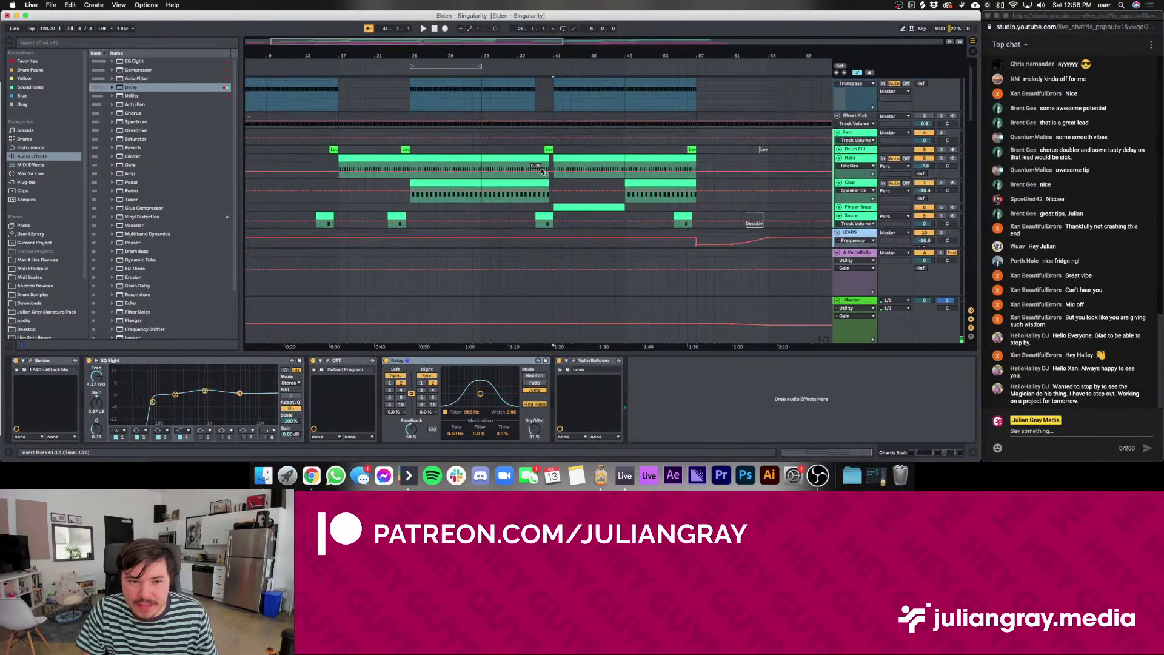
Play the transition from the Intro into the Verse around bar 17 and review the drum, chord and bass tracks
{"action": "left_click", "coordinate": [330, 130]}
{"action": "scroll", "coordinate": [427, 165], "scroll_direction": "down", "scroll_amount": 15}
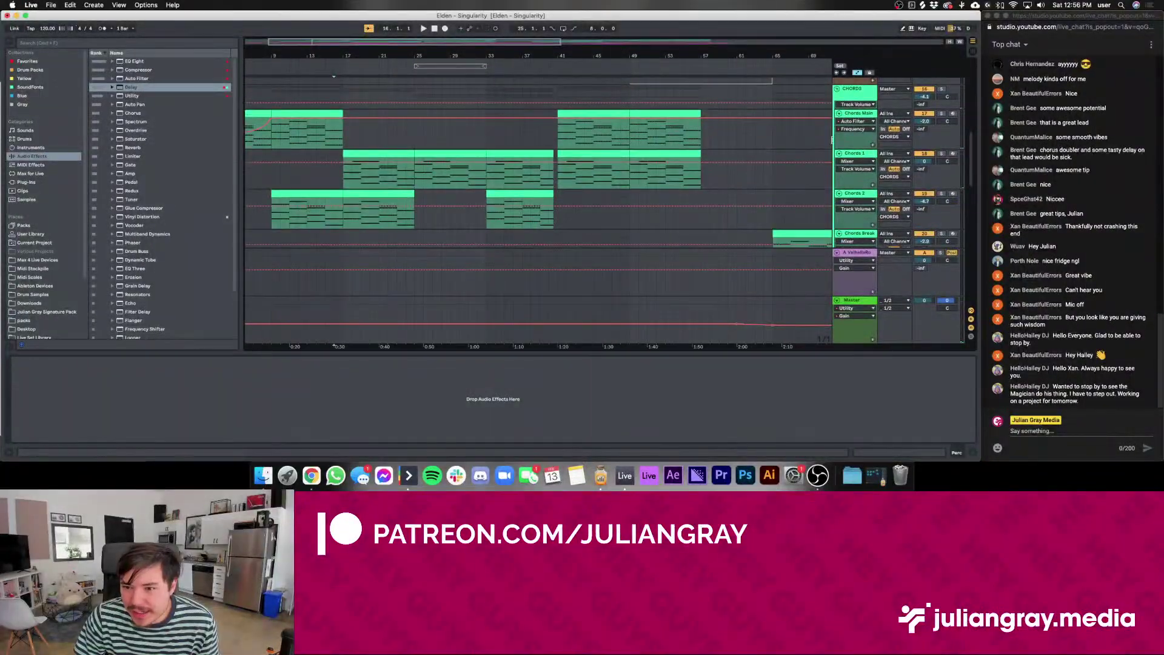
{"action": "scroll", "coordinate": [630, 129], "scroll_direction": "down", "scroll_amount": 10}
{"action": "scroll", "coordinate": [630, 130], "scroll_direction": "up", "scroll_amount": 8}
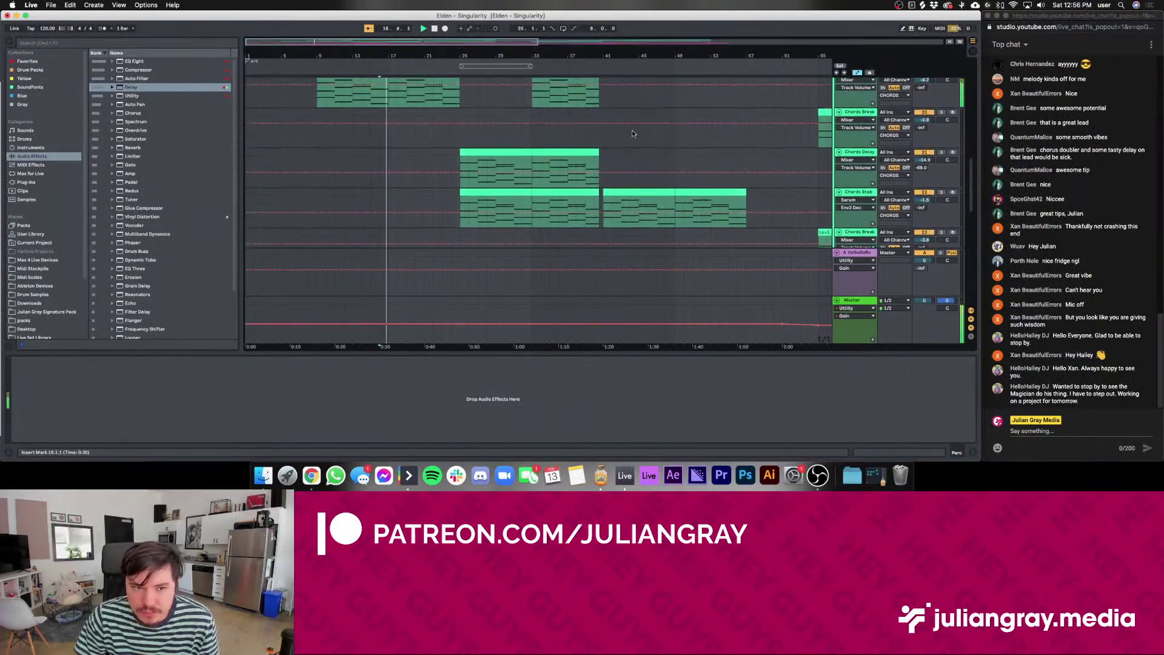
{"action": "scroll", "coordinate": [633, 133], "scroll_direction": "up", "scroll_amount": 5}
{"action": "scroll", "coordinate": [632, 133], "scroll_direction": "up", "scroll_amount": 15}
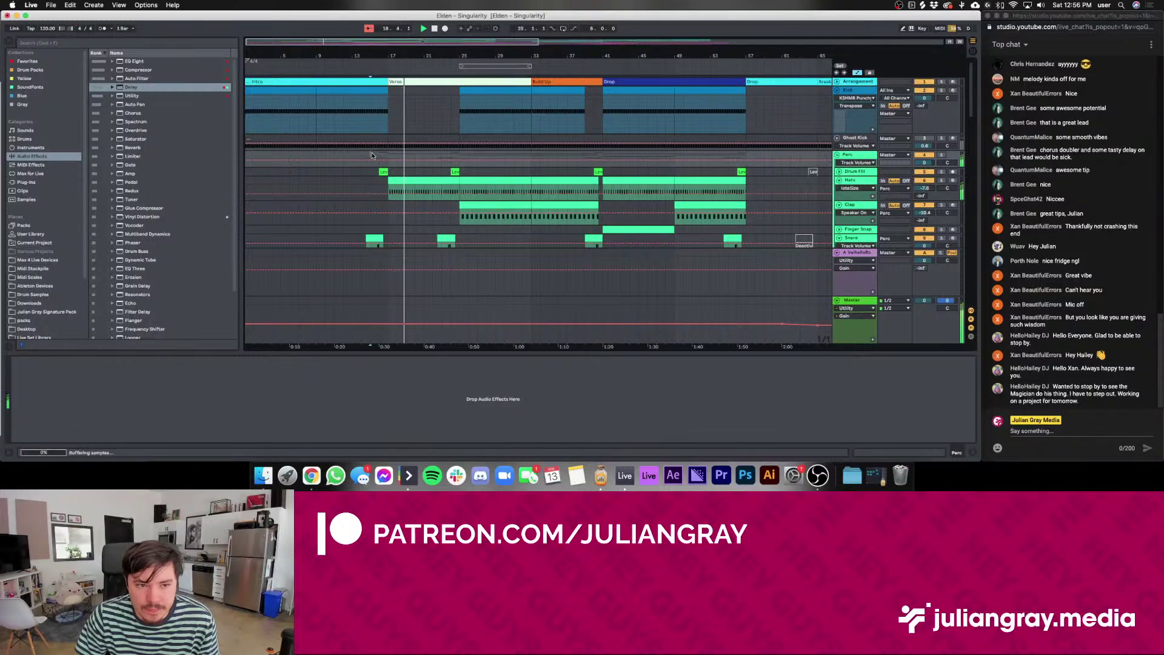
{"action": "left_click", "coordinate": [371, 151]}
{"action": "scroll", "coordinate": [376, 152], "scroll_direction": "down", "scroll_amount": 10}
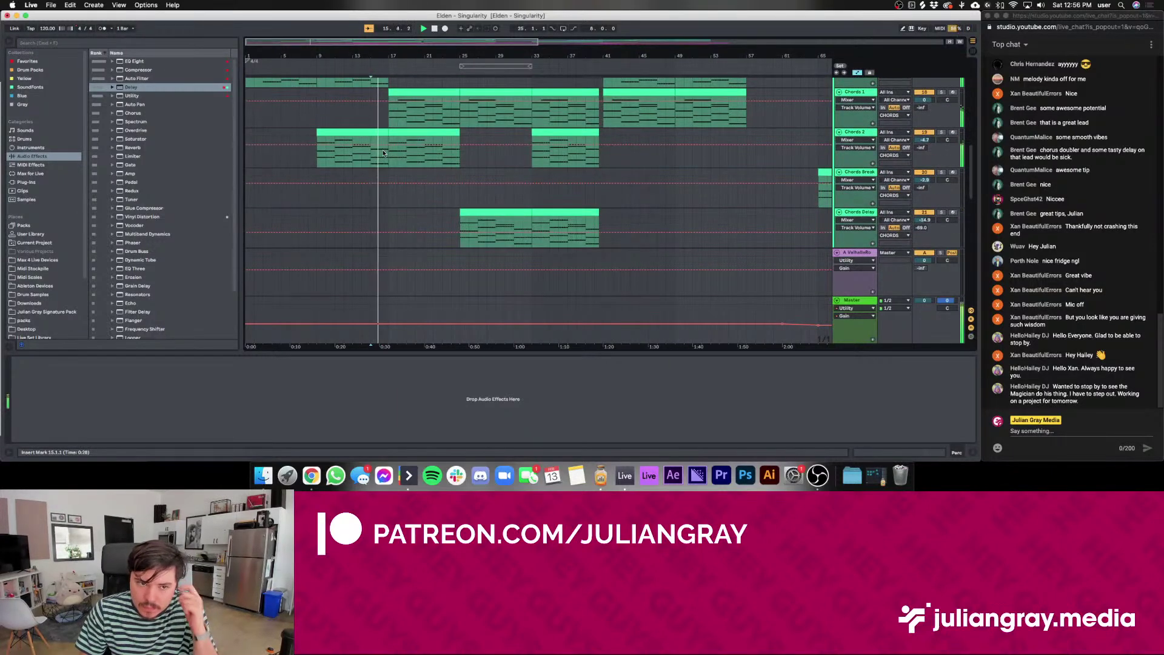
{"action": "scroll", "coordinate": [382, 152], "scroll_direction": "down", "scroll_amount": 8}
{"action": "scroll", "coordinate": [386, 147], "scroll_direction": "up", "scroll_amount": 8}
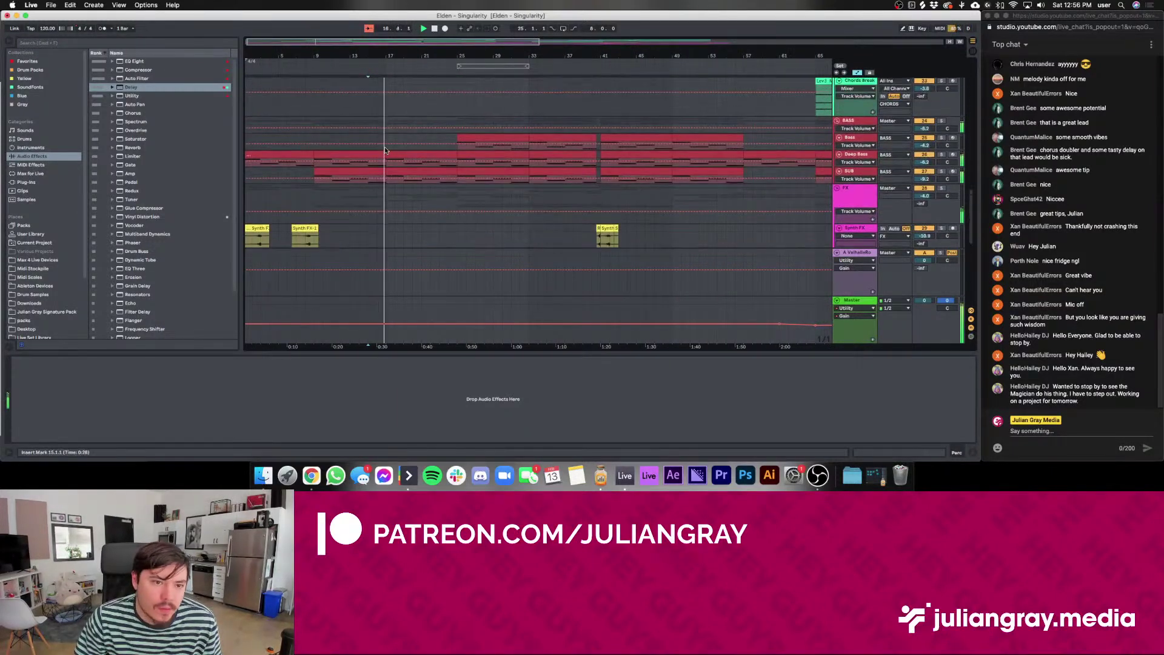
{"action": "left_click", "coordinate": [384, 149]}
{"action": "key", "text": "space"}
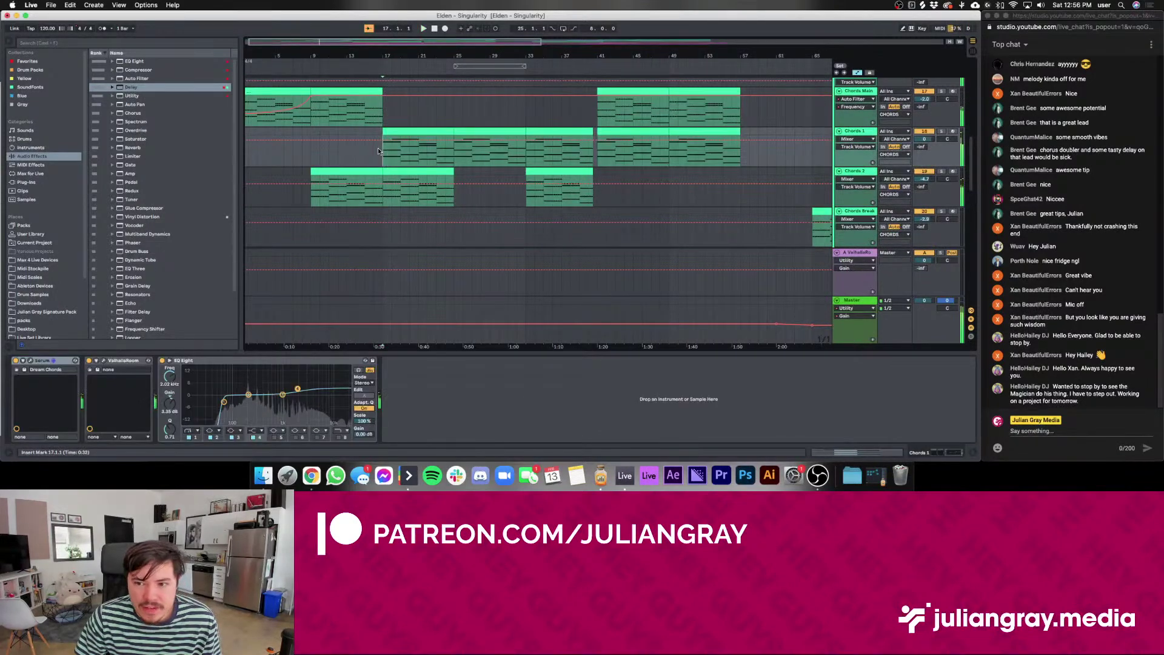
Solo the CHORDS group and listen to the handover from Chords Main to Chords 1 at bar 17
{"action": "scroll", "coordinate": [860, 154], "scroll_direction": "up", "scroll_amount": 2}
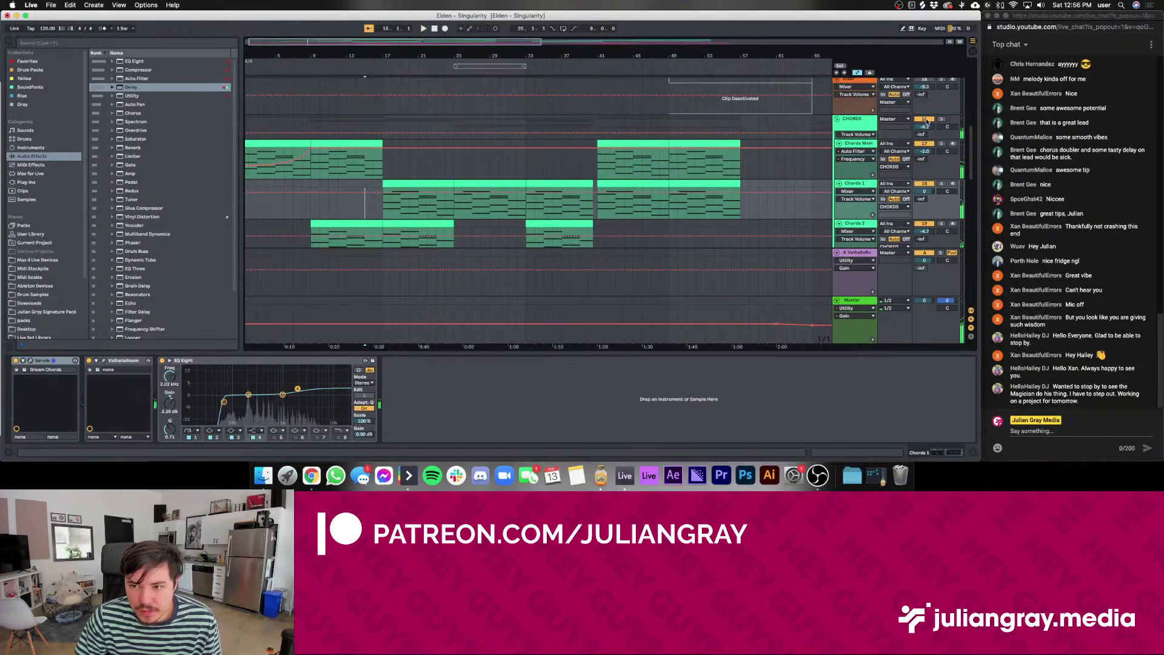
{"action": "scroll", "coordinate": [375, 182], "scroll_direction": "left", "scroll_amount": 1}
{"action": "left_click", "coordinate": [400, 171]}
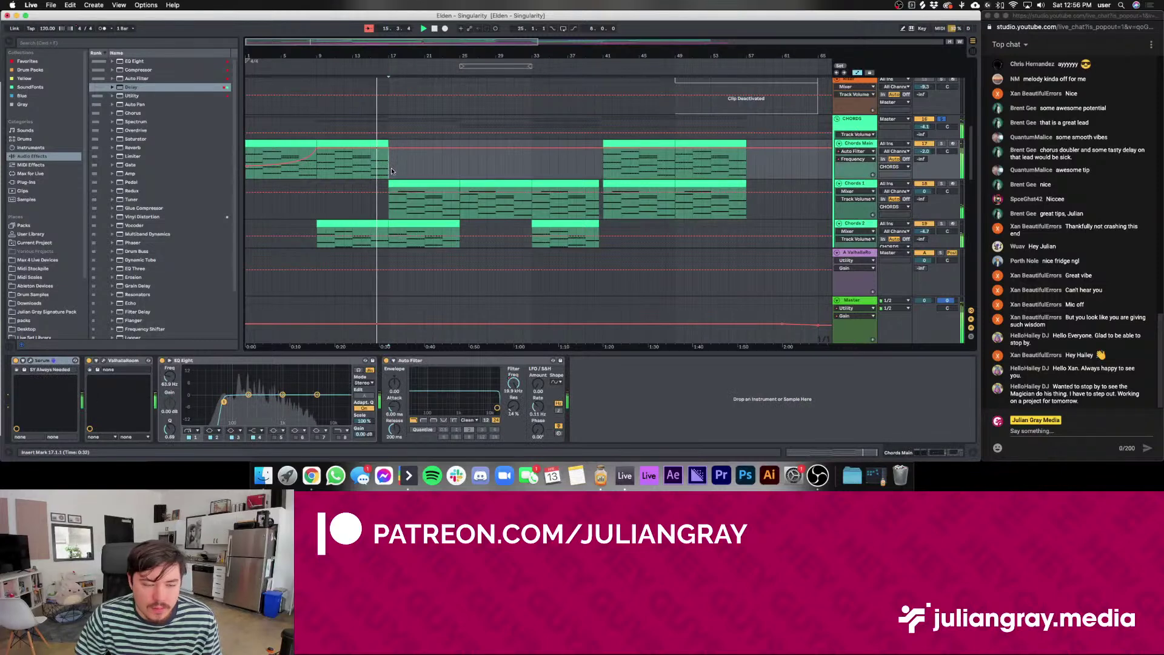
{"action": "key", "text": "space"}
Add an Auto Filter to Chords 1 and automate its frequency to rise from bar 17 to bar 25
{"action": "left_click", "coordinate": [393, 209]}
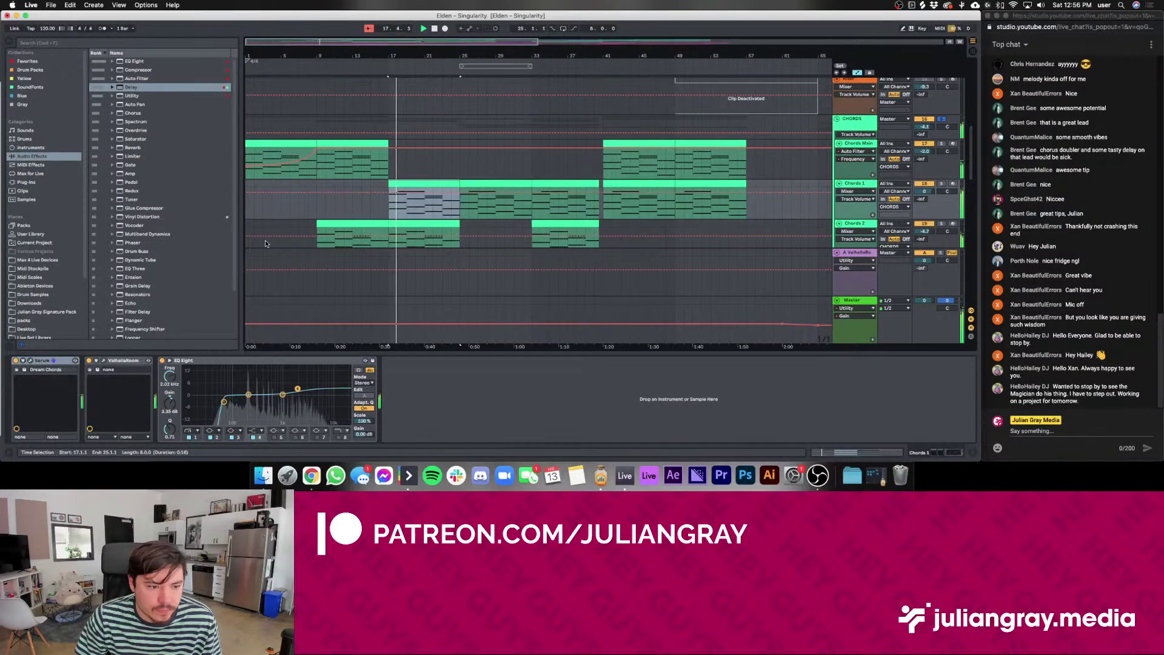
{"action": "left_click_drag", "start_coordinate": [137, 81], "coordinate": [452, 394]}
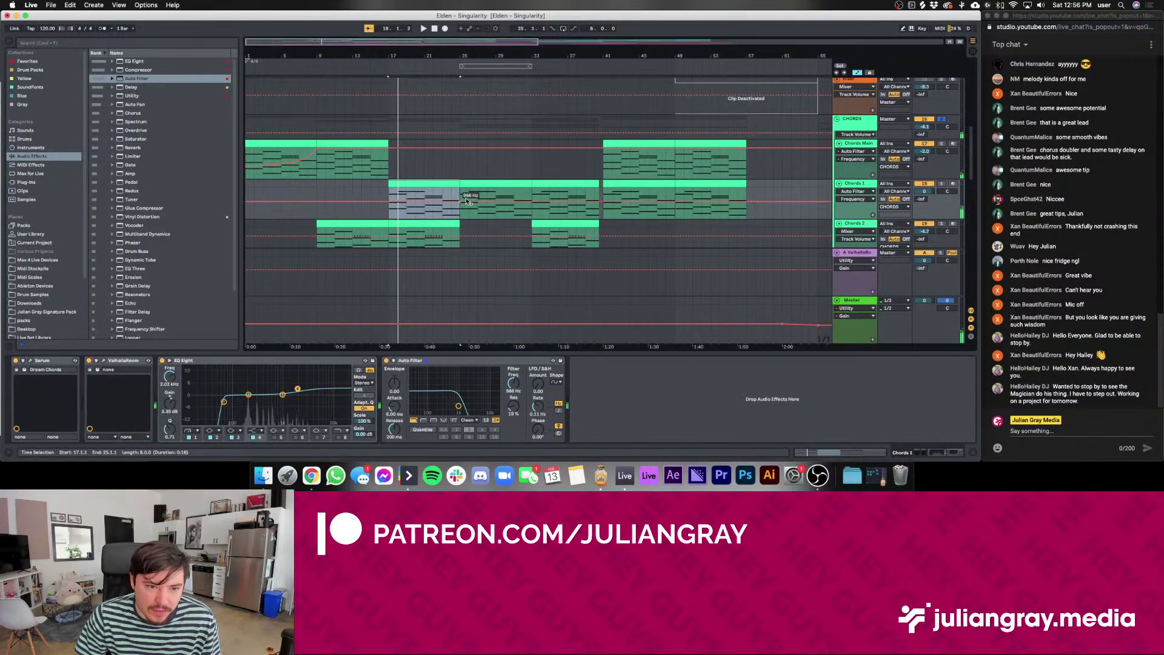
{"action": "left_click", "coordinate": [388, 203]}
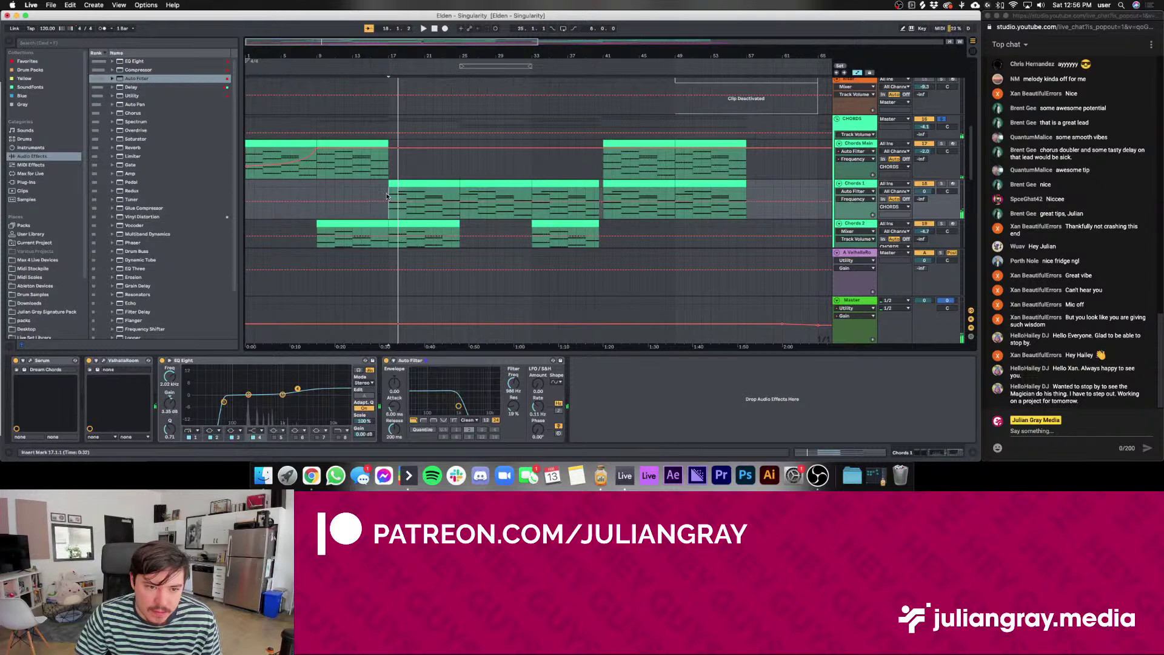
{"action": "key", "text": "space"}
{"action": "left_click_drag", "start_coordinate": [460, 202], "coordinate": [459, 188]}
{"action": "key", "text": "space"}
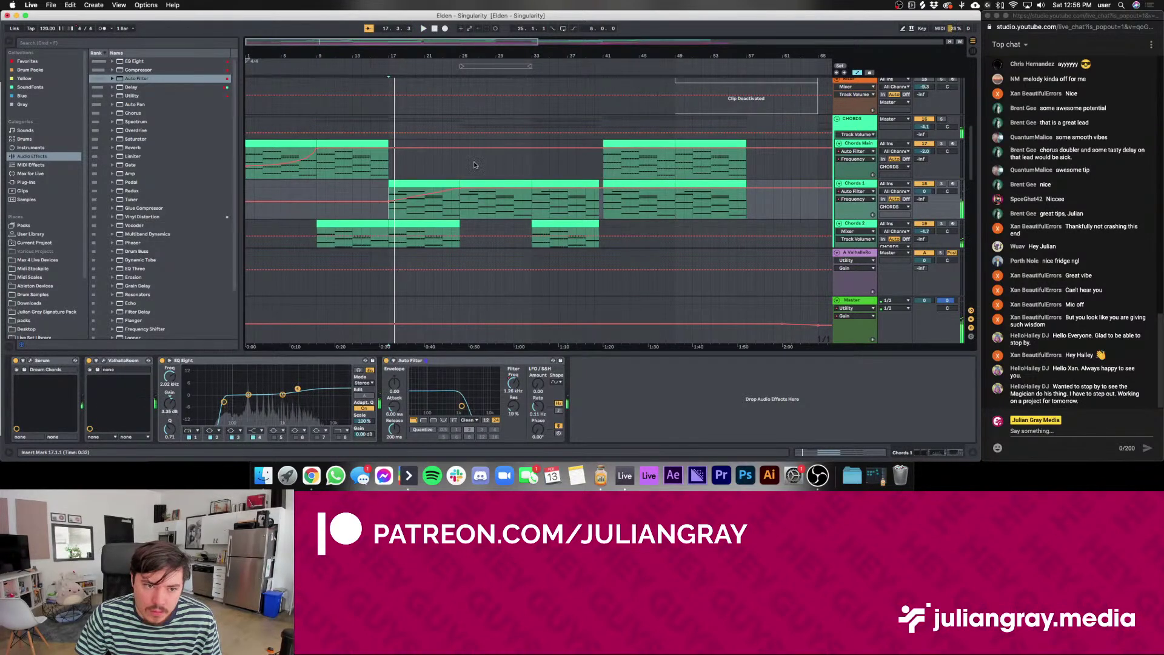
Play the filter sweep where Chords 1 enters at bar 17 and raise its Auto Filter's resonance
{"action": "left_click", "coordinate": [389, 159]}
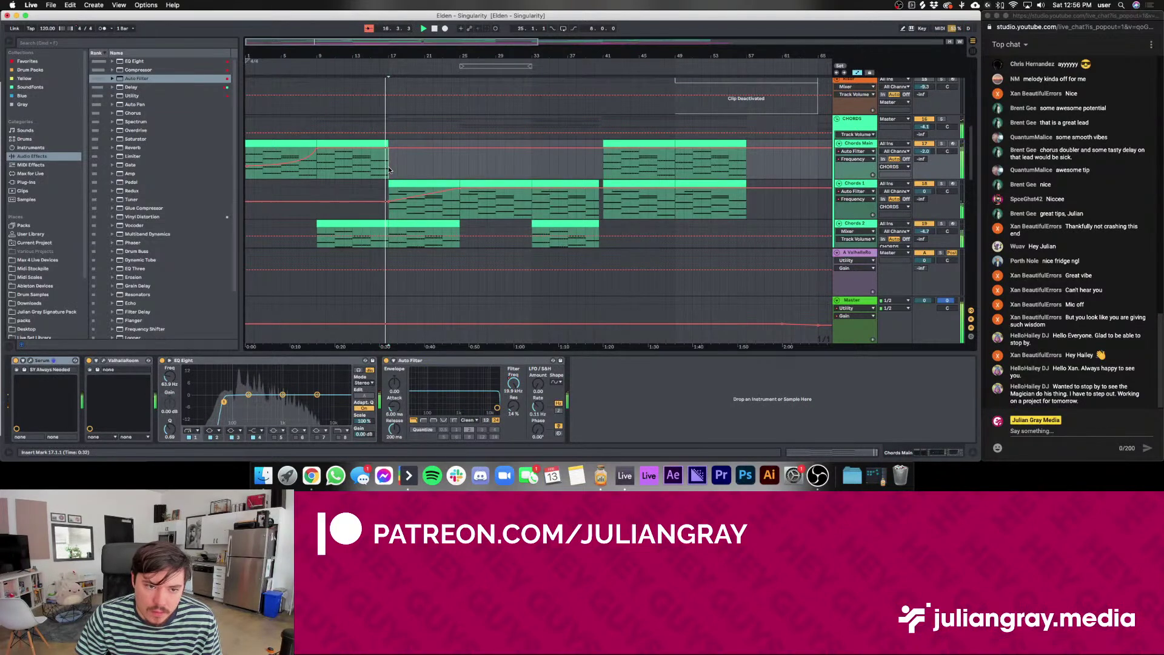
{"action": "left_click", "coordinate": [410, 212]}
{"action": "scroll", "coordinate": [418, 206], "scroll_direction": "down", "scroll_amount": 1}
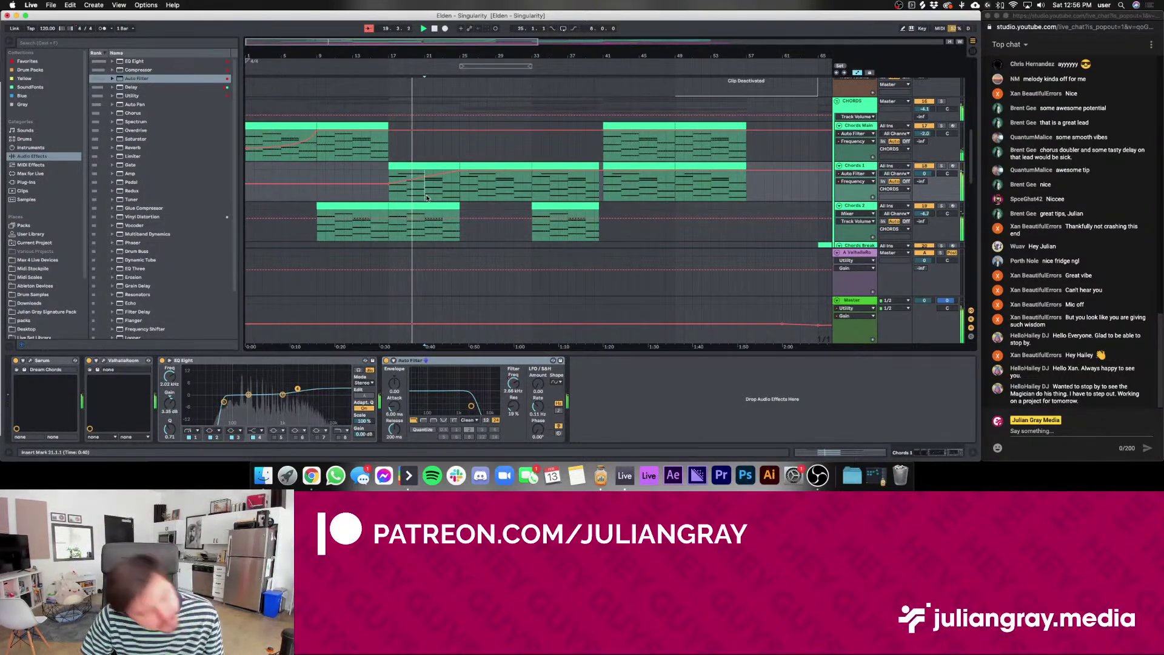
{"action": "scroll", "coordinate": [427, 197], "scroll_direction": "up", "scroll_amount": 1}
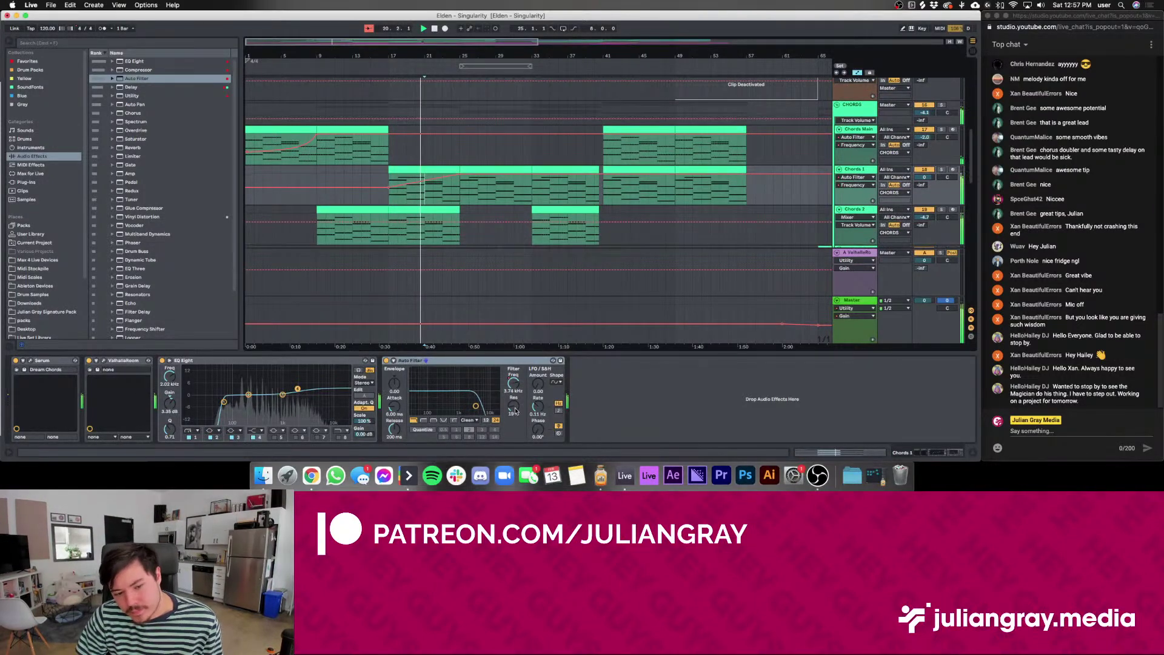
{"action": "left_click_drag", "start_coordinate": [514, 410], "coordinate": [514, 392]}
Listen through the Verse past bar 25 and review the remaining chord tracks and the BASS group
{"action": "left_click", "coordinate": [469, 181]}
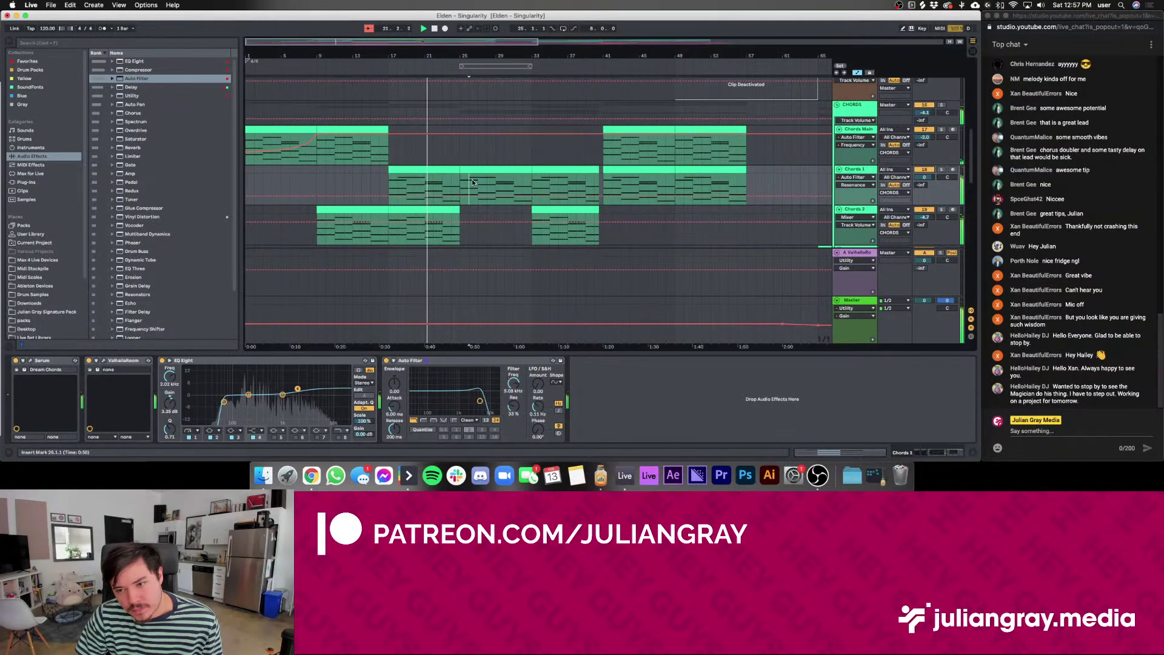
{"action": "scroll", "coordinate": [472, 181], "scroll_direction": "right", "scroll_amount": 5}
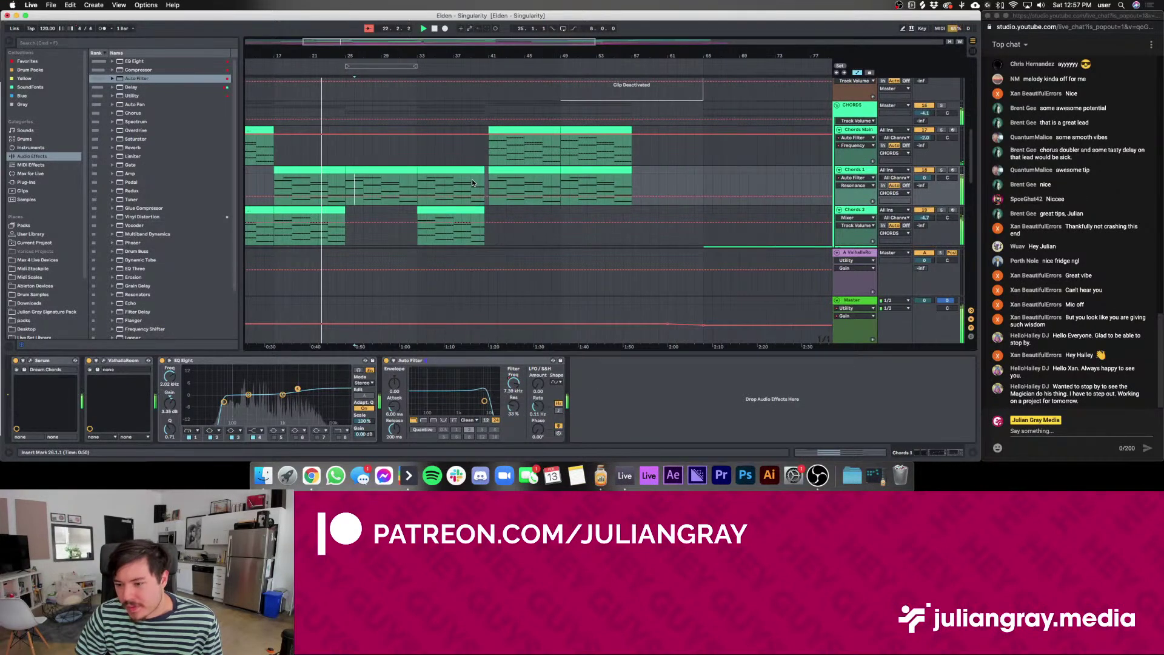
{"action": "scroll", "coordinate": [472, 180], "scroll_direction": "right", "scroll_amount": 3}
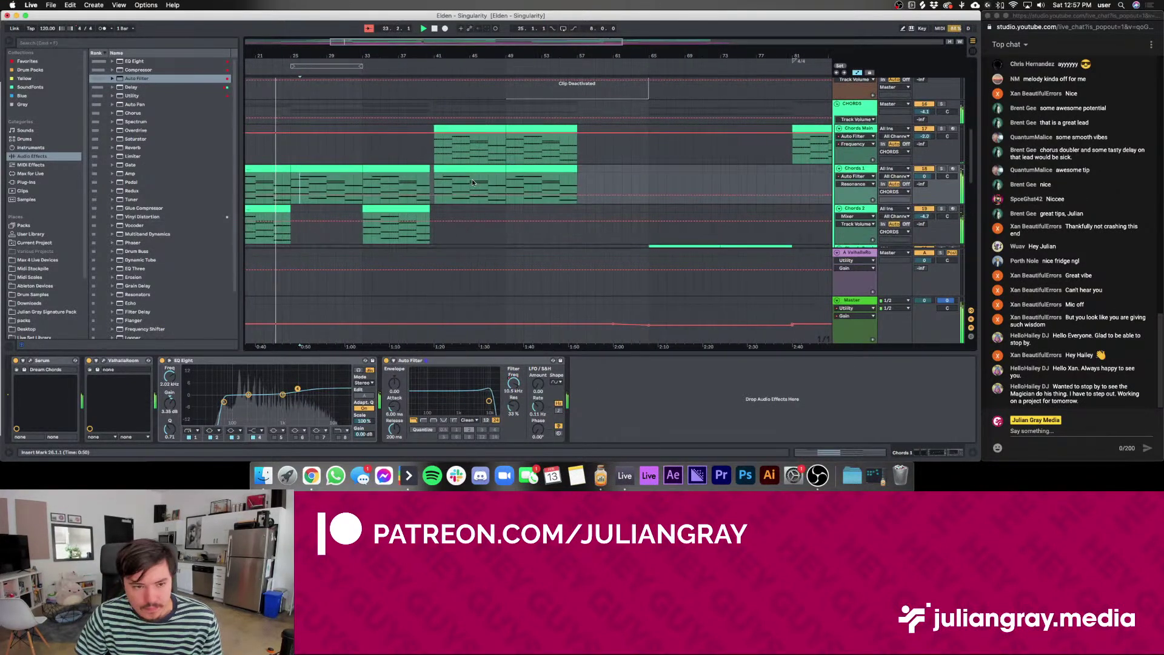
{"action": "scroll", "coordinate": [472, 179], "scroll_direction": "left", "scroll_amount": 3}
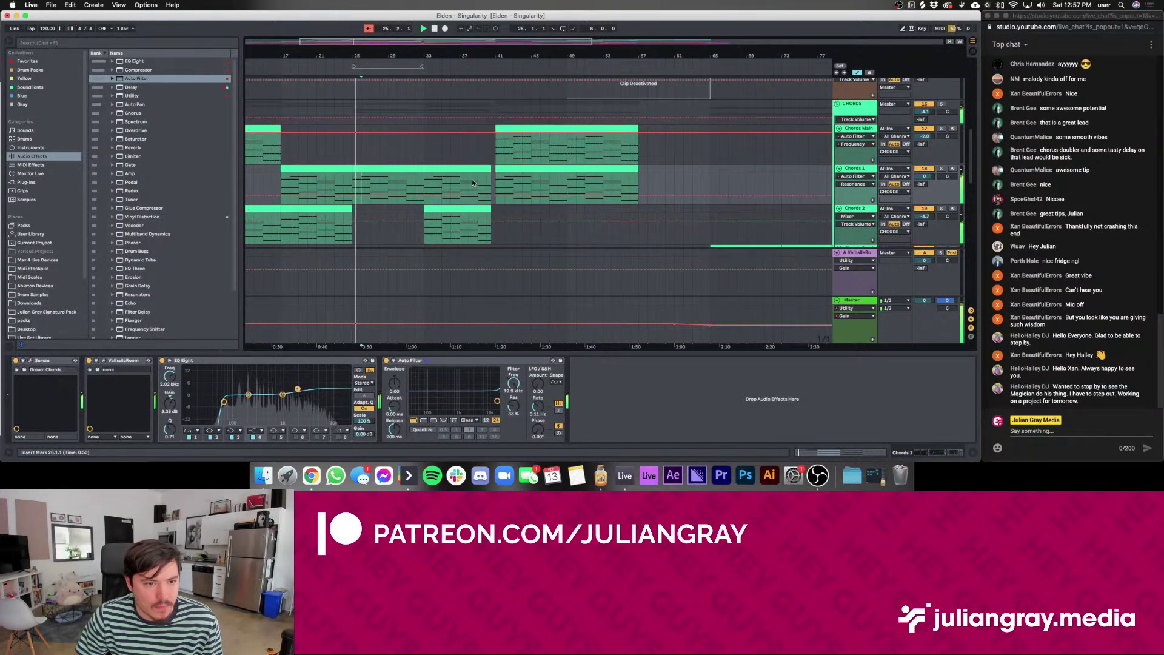
{"action": "scroll", "coordinate": [472, 181], "scroll_direction": "right", "scroll_amount": 1}
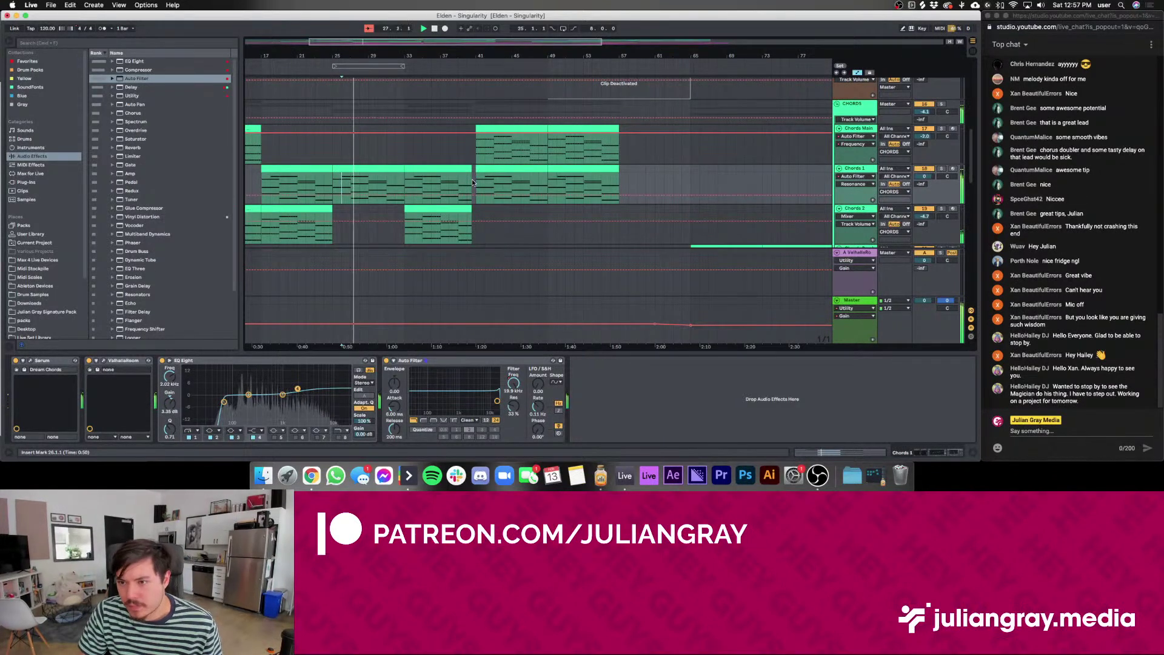
{"action": "scroll", "coordinate": [472, 182], "scroll_direction": "down", "scroll_amount": 5}
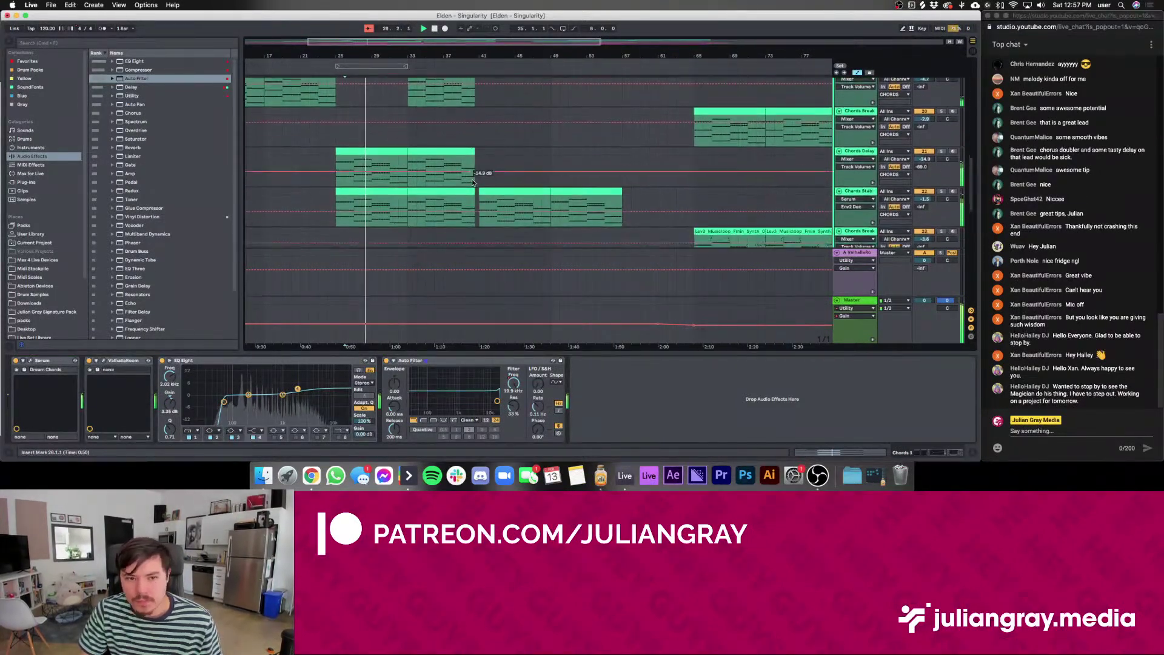
{"action": "scroll", "coordinate": [473, 182], "scroll_direction": "down", "scroll_amount": 1}
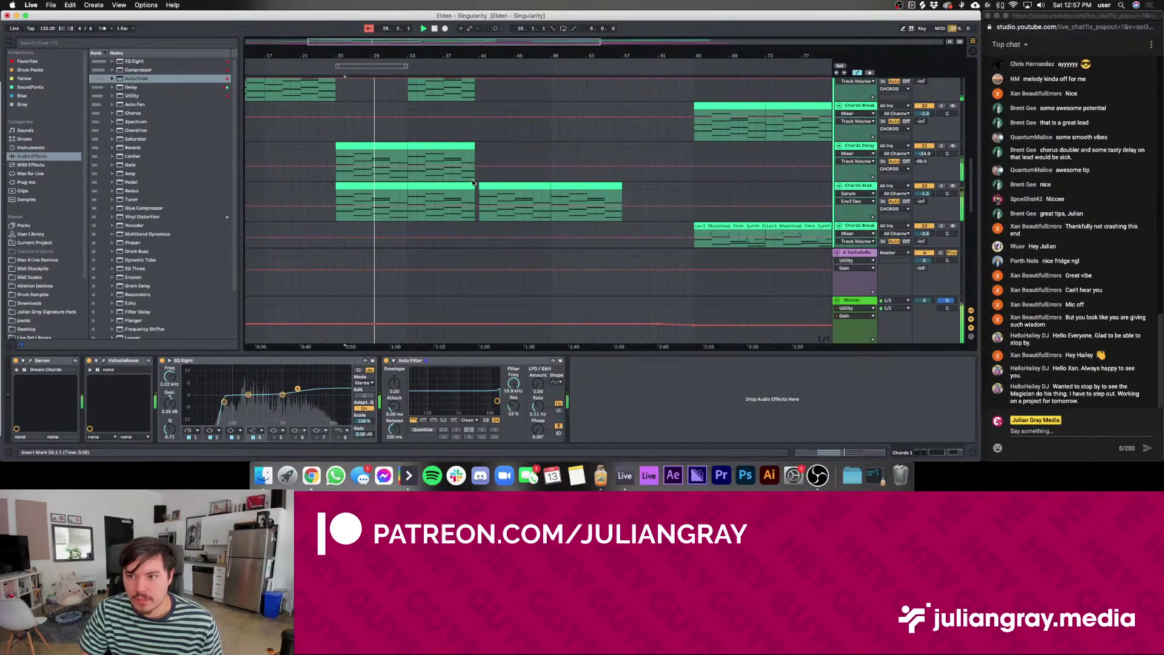
{"action": "scroll", "coordinate": [473, 181], "scroll_direction": "down", "scroll_amount": 3}
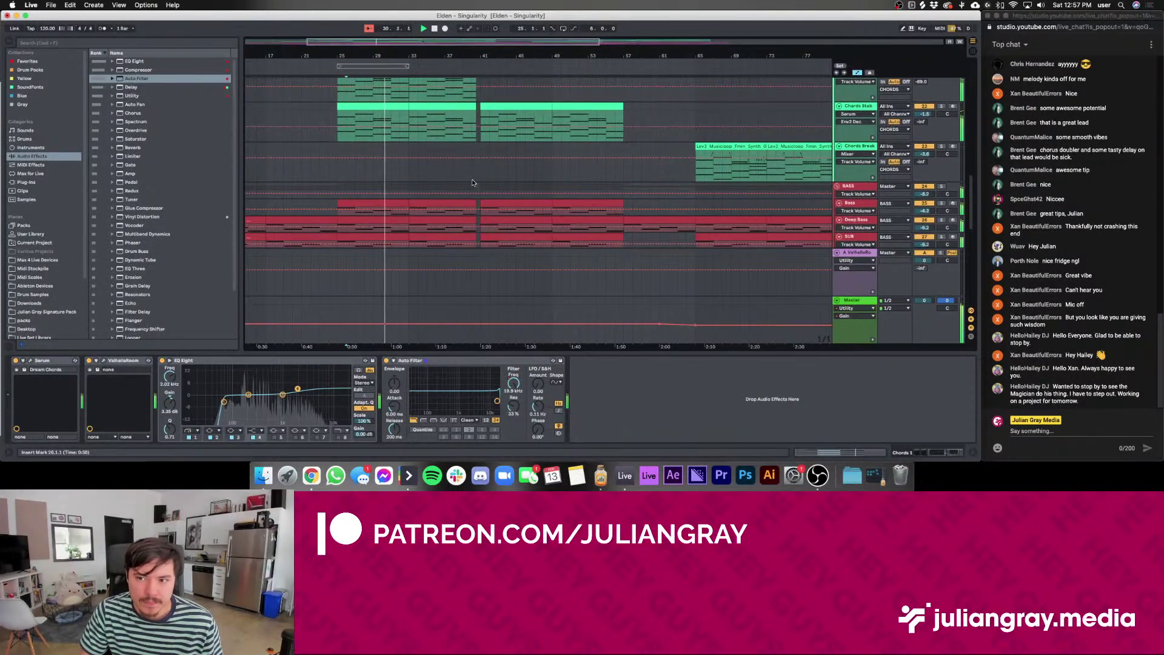
Examine the Chords Stab and Chords Main clips across the drop from bar 41 while the build-up plays
{"action": "left_click", "coordinate": [466, 106]}
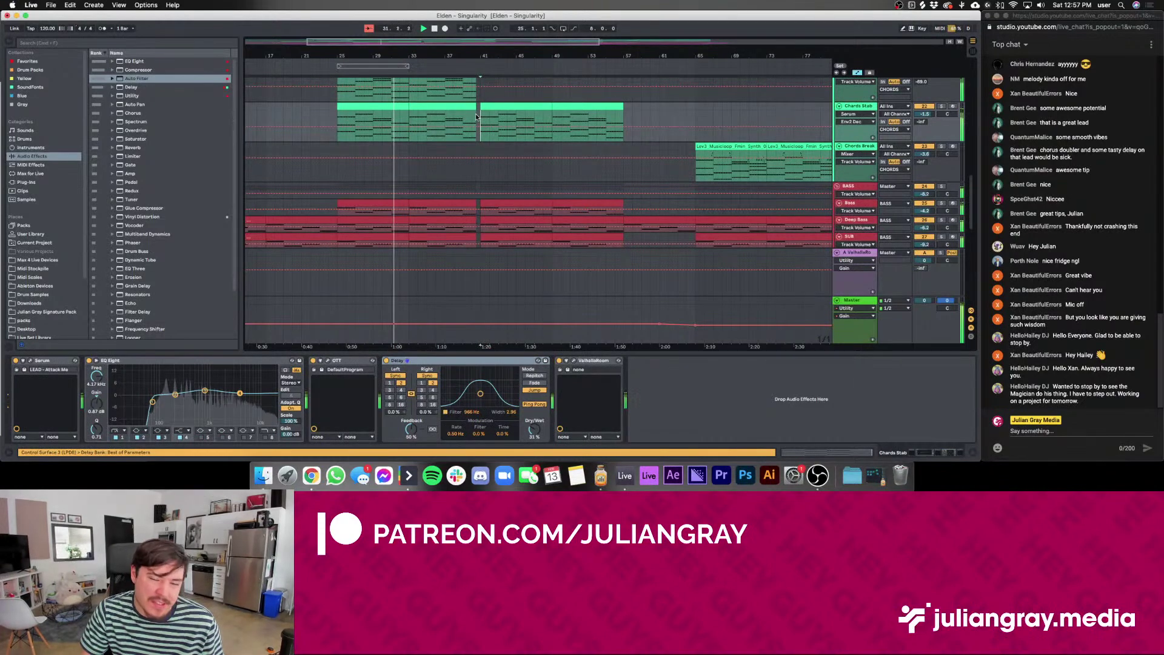
{"action": "scroll", "coordinate": [477, 117], "scroll_direction": "right", "scroll_amount": 5}
{"action": "scroll", "coordinate": [476, 117], "scroll_direction": "up", "scroll_amount": 5}
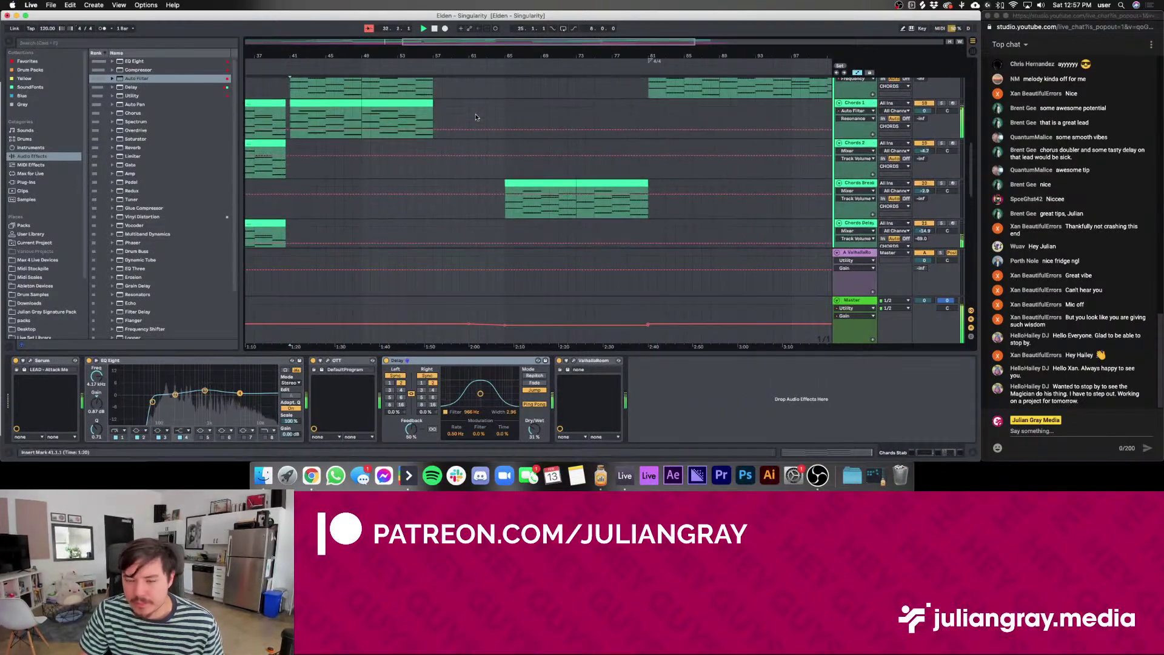
{"action": "scroll", "coordinate": [477, 117], "scroll_direction": "left", "scroll_amount": 10}
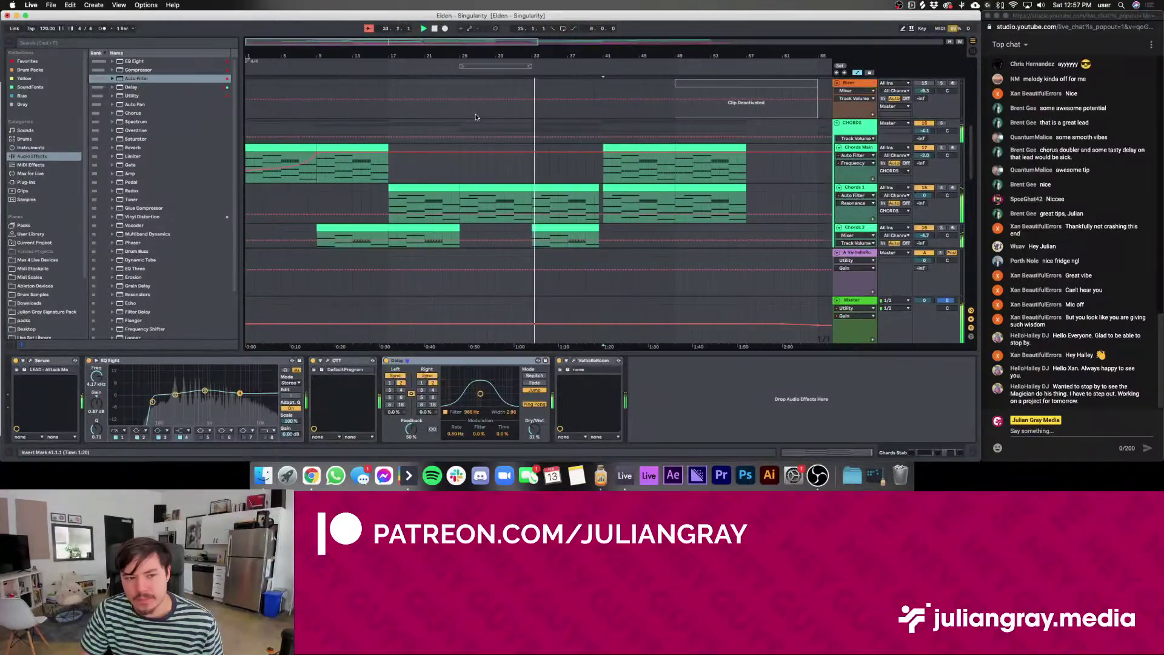
{"action": "scroll", "coordinate": [477, 118], "scroll_direction": "right", "scroll_amount": 2}
{"action": "left_click", "coordinate": [631, 169]}
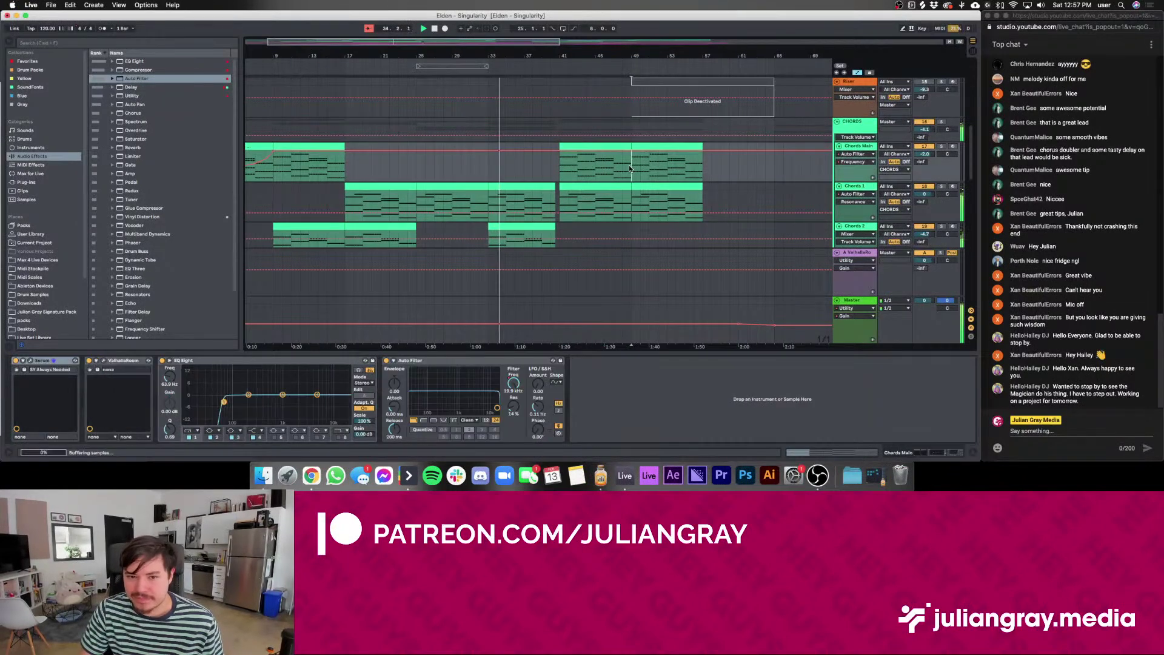
{"action": "scroll", "coordinate": [628, 164], "scroll_direction": "right", "scroll_amount": 2}
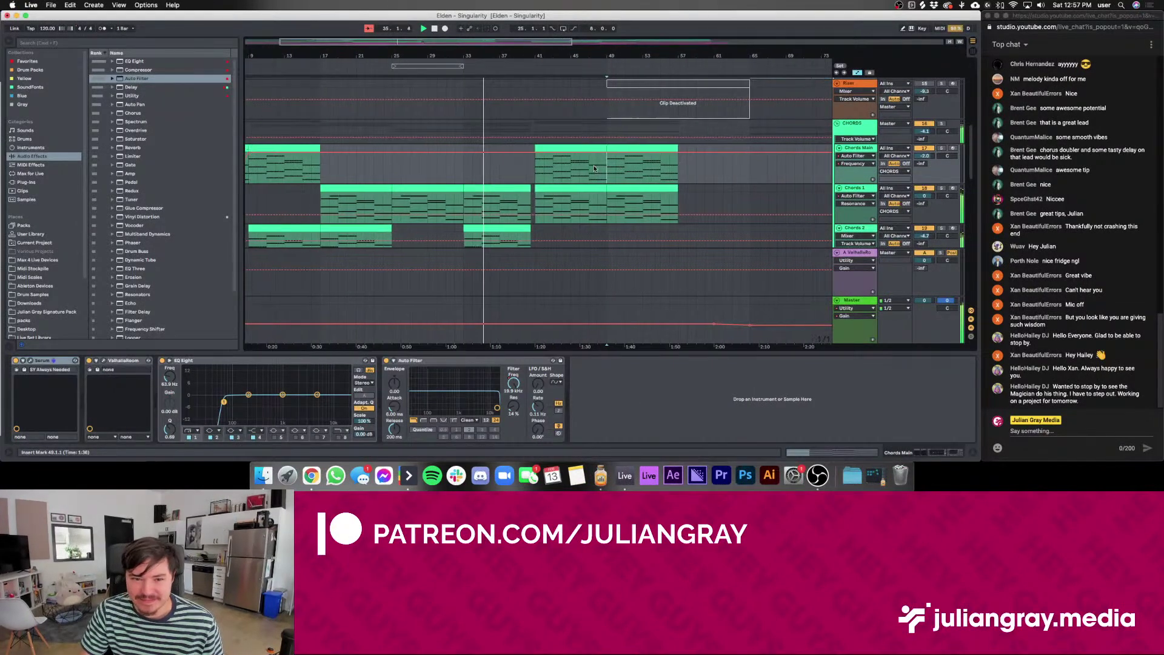
{"action": "scroll", "coordinate": [600, 168], "scroll_direction": "down", "scroll_amount": 1}
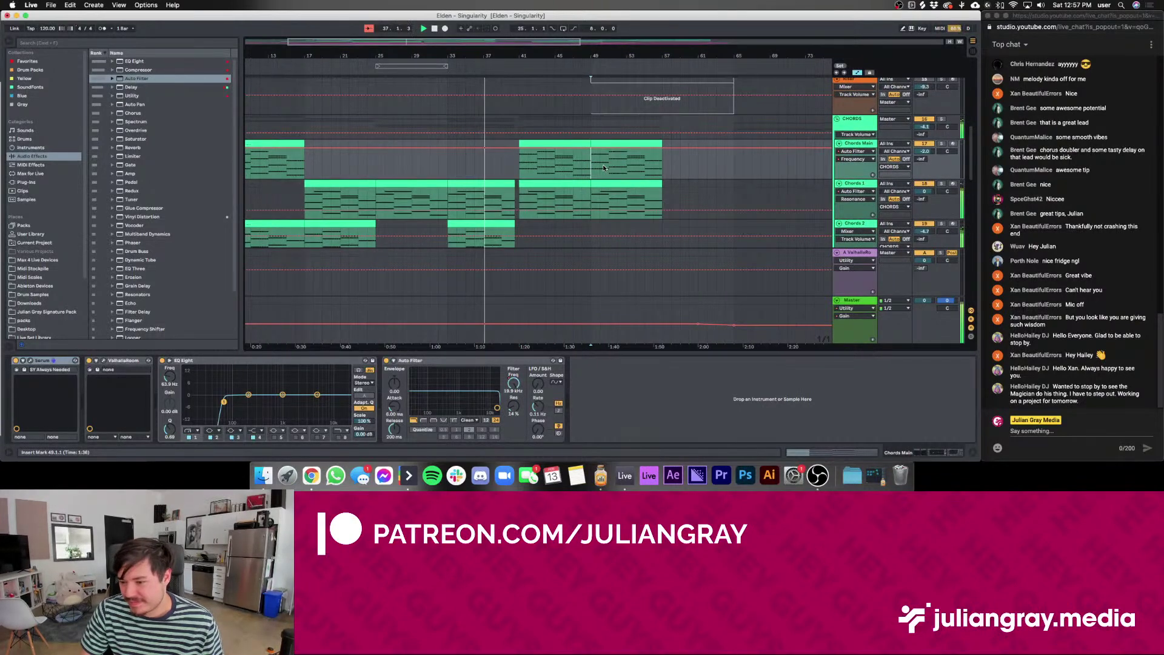
Examine the arrangement from the build-up through the drop and breakdown, comparing the drum, lead and chord tracks during playback
{"action": "scroll", "coordinate": [602, 166], "scroll_direction": "left", "scroll_amount": 5}
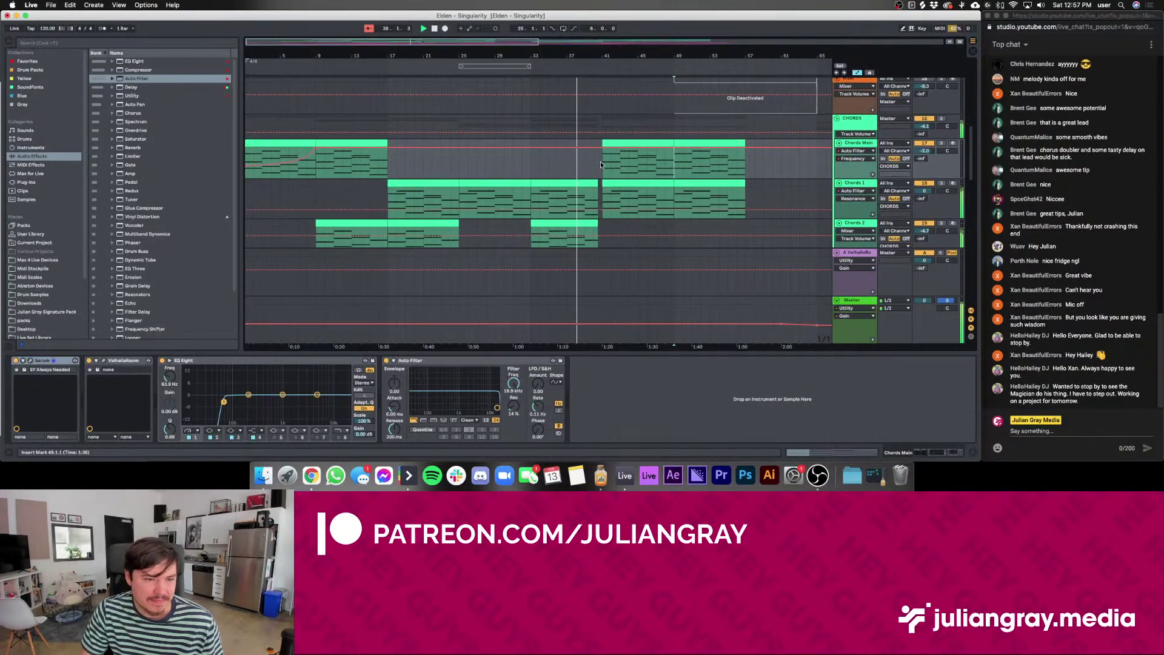
{"action": "scroll", "coordinate": [602, 165], "scroll_direction": "down", "scroll_amount": 1}
{"action": "scroll", "coordinate": [601, 165], "scroll_direction": "up", "scroll_amount": 10}
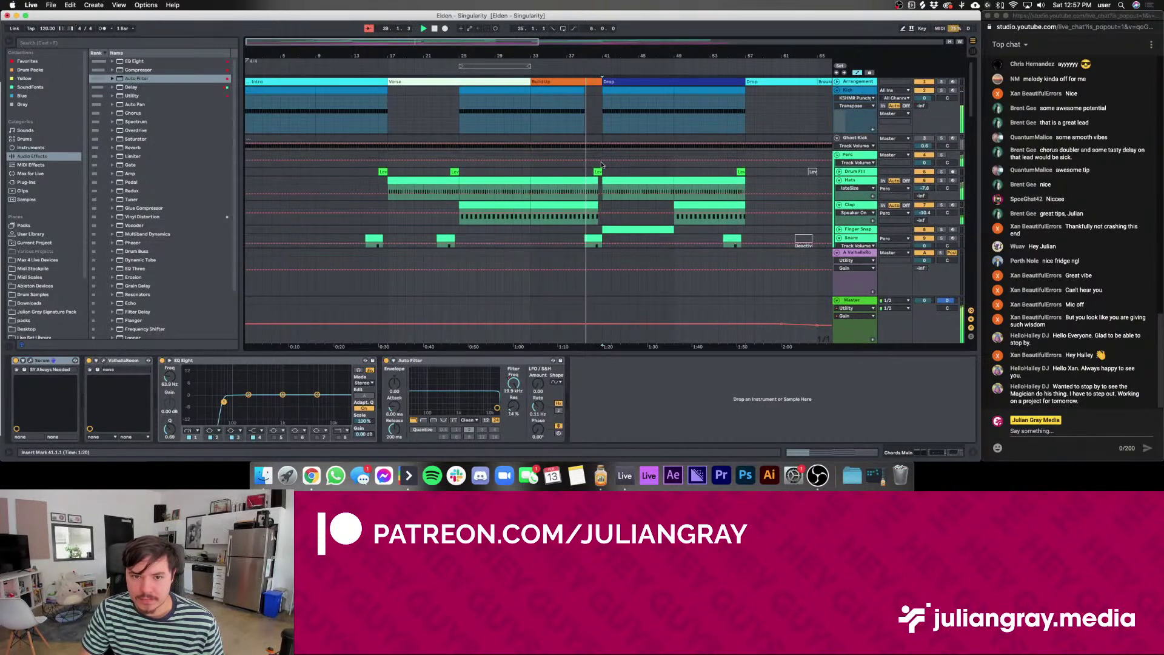
{"action": "scroll", "coordinate": [601, 164], "scroll_direction": "down", "scroll_amount": 4}
{"action": "scroll", "coordinate": [602, 164], "scroll_direction": "up", "scroll_amount": 10}
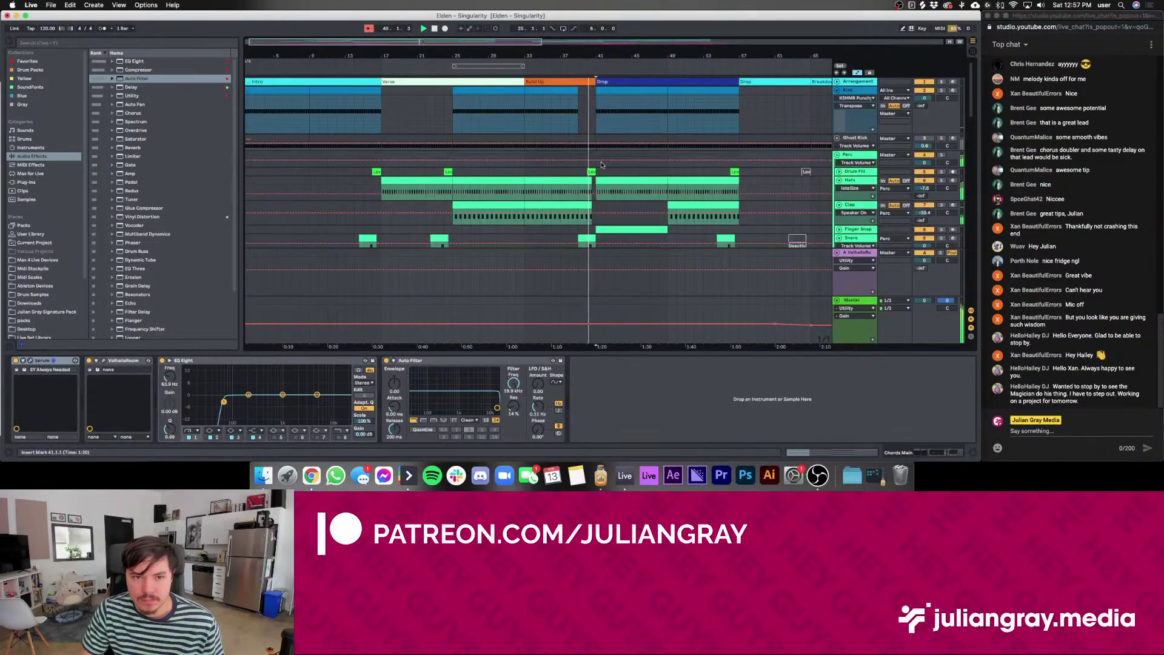
{"action": "scroll", "coordinate": [601, 162], "scroll_direction": "right", "scroll_amount": 10}
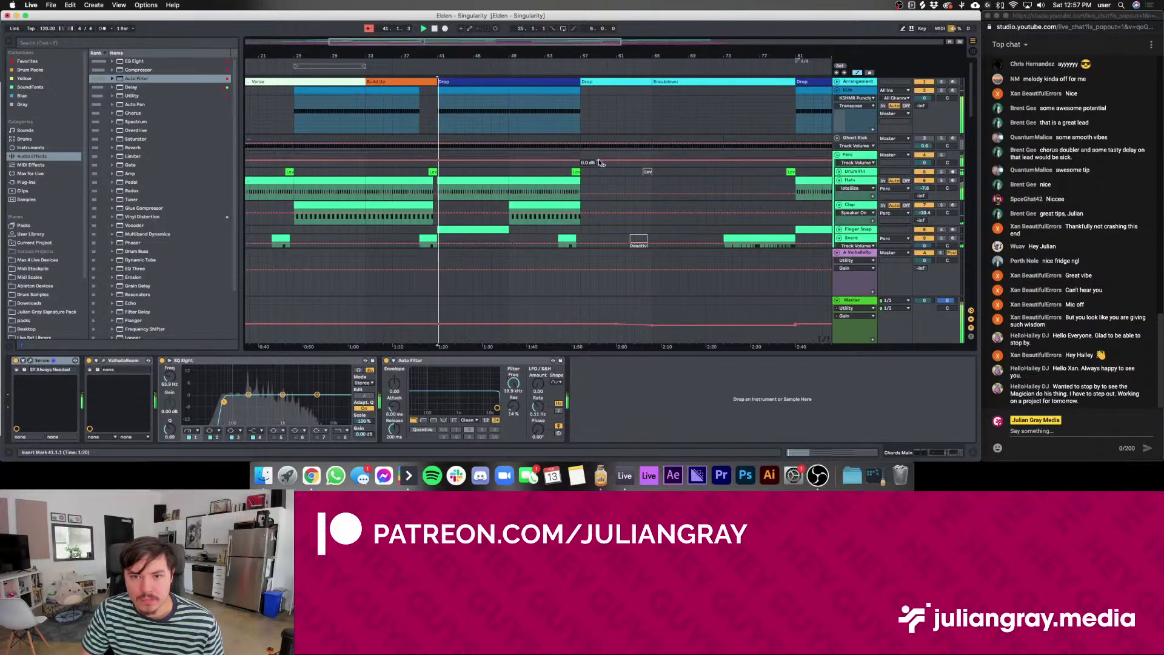
{"action": "scroll", "coordinate": [600, 163], "scroll_direction": "down", "scroll_amount": 10}
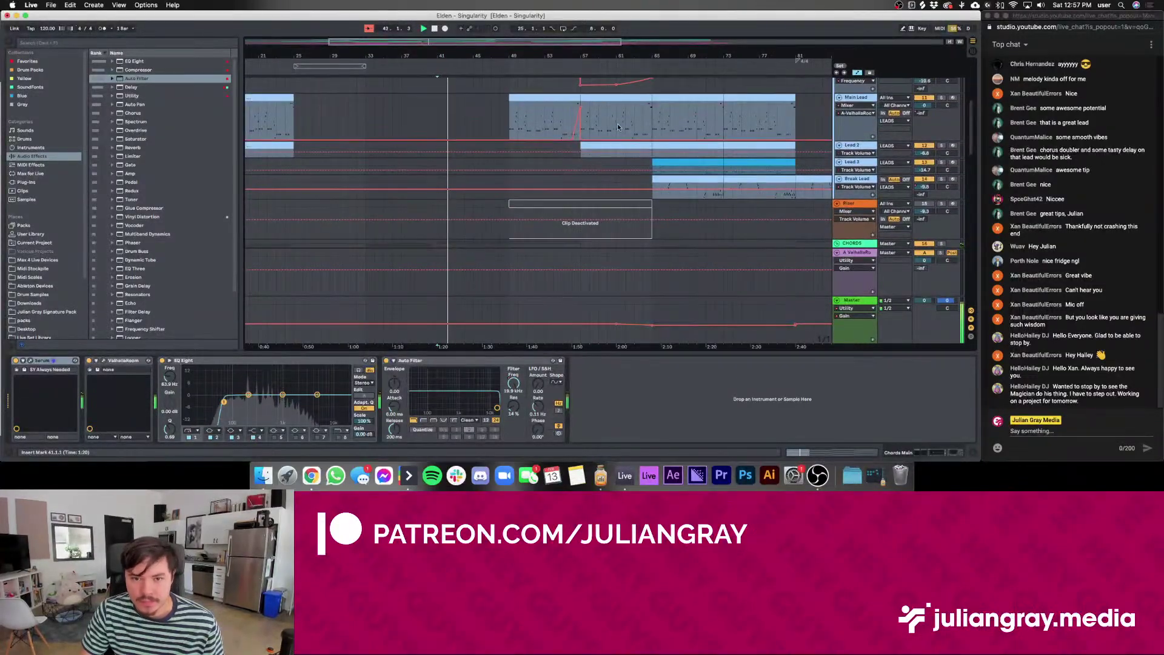
{"action": "left_click", "coordinate": [618, 127]}
{"action": "scroll", "coordinate": [616, 119], "scroll_direction": "up", "scroll_amount": 10}
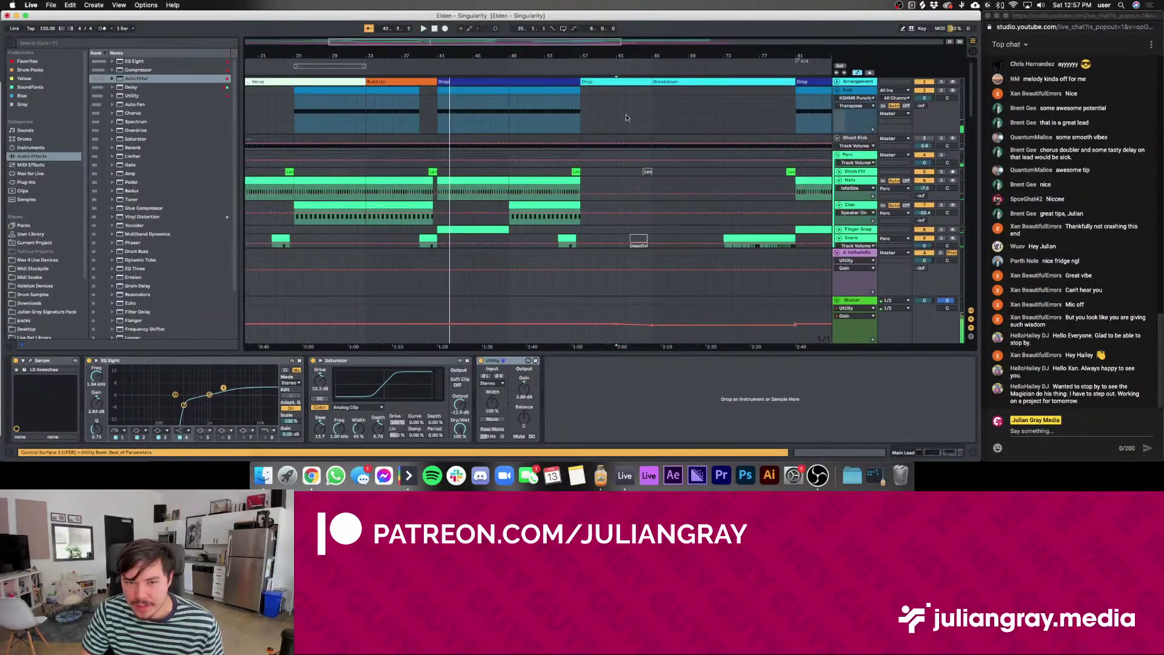
{"action": "left_click", "coordinate": [626, 117]}
{"action": "scroll", "coordinate": [633, 161], "scroll_direction": "down", "scroll_amount": 10}
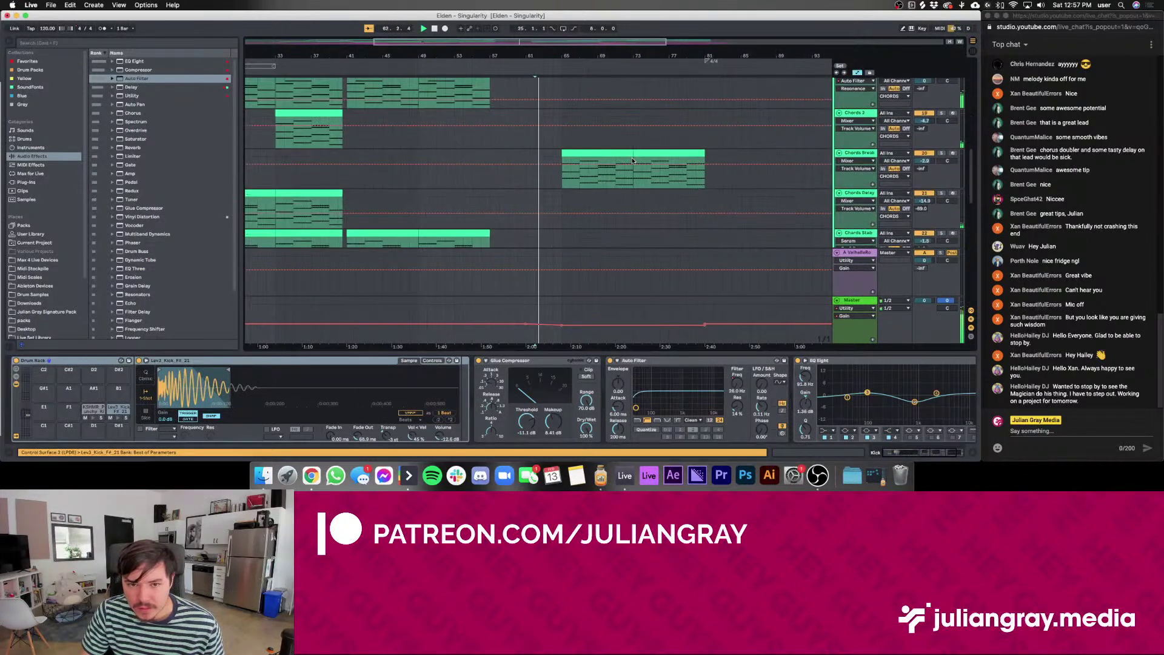
Add an Auto Filter to Chords Break, lower its cutoff to about 1 kHz, and automate the frequency to rise from bar 65 to about bar 77
{"action": "left_click", "coordinate": [554, 160]}
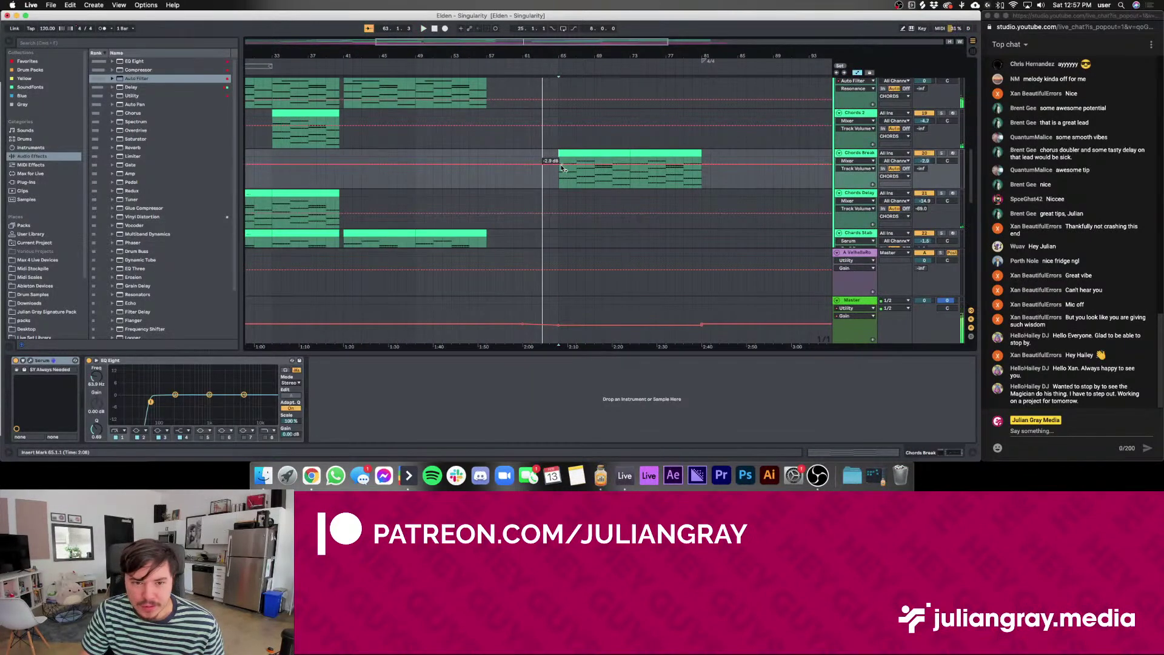
{"action": "left_click", "coordinate": [551, 156]}
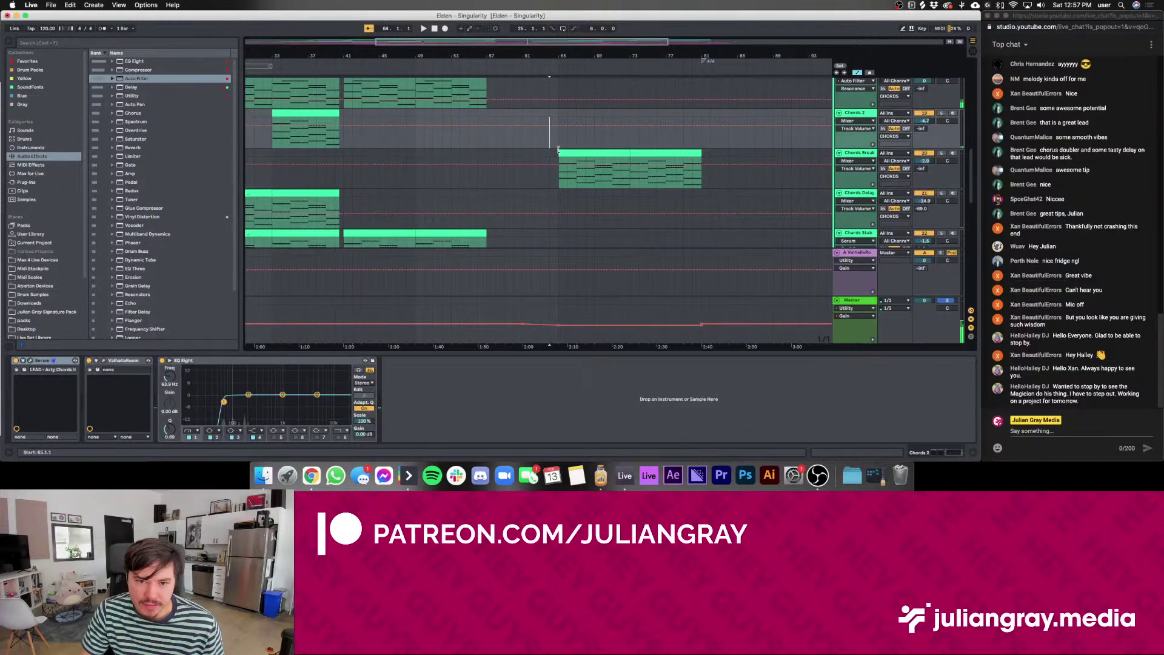
{"action": "left_click", "coordinate": [558, 158]}
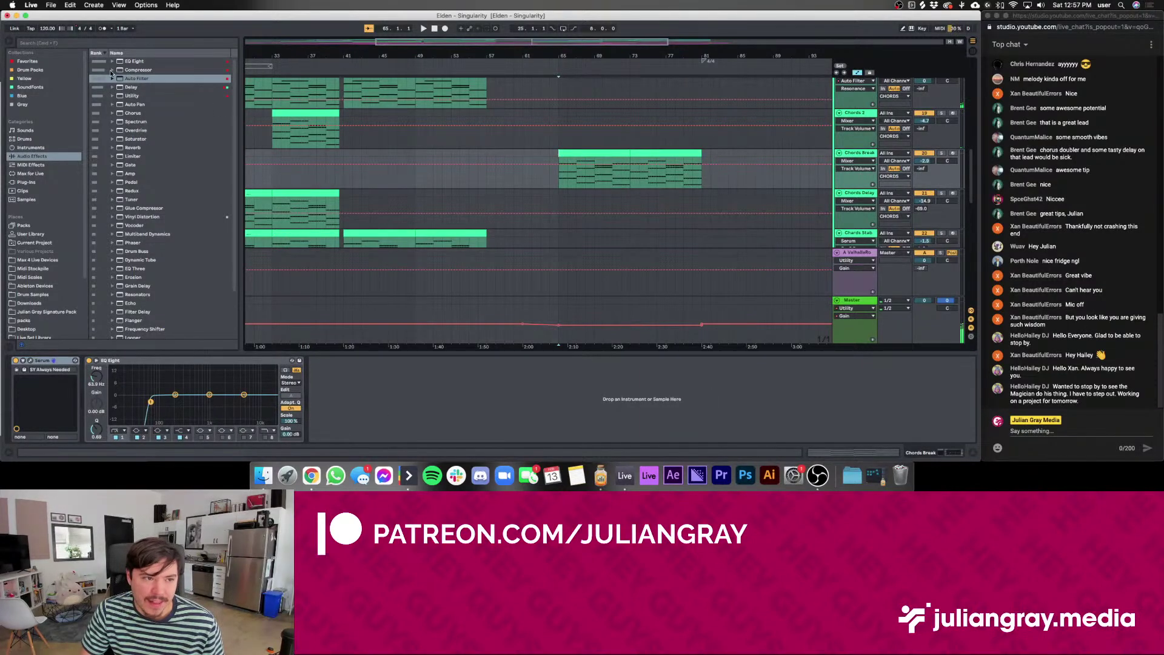
{"action": "key", "text": "space"}
{"action": "left_click_drag", "start_coordinate": [128, 79], "coordinate": [337, 407]}
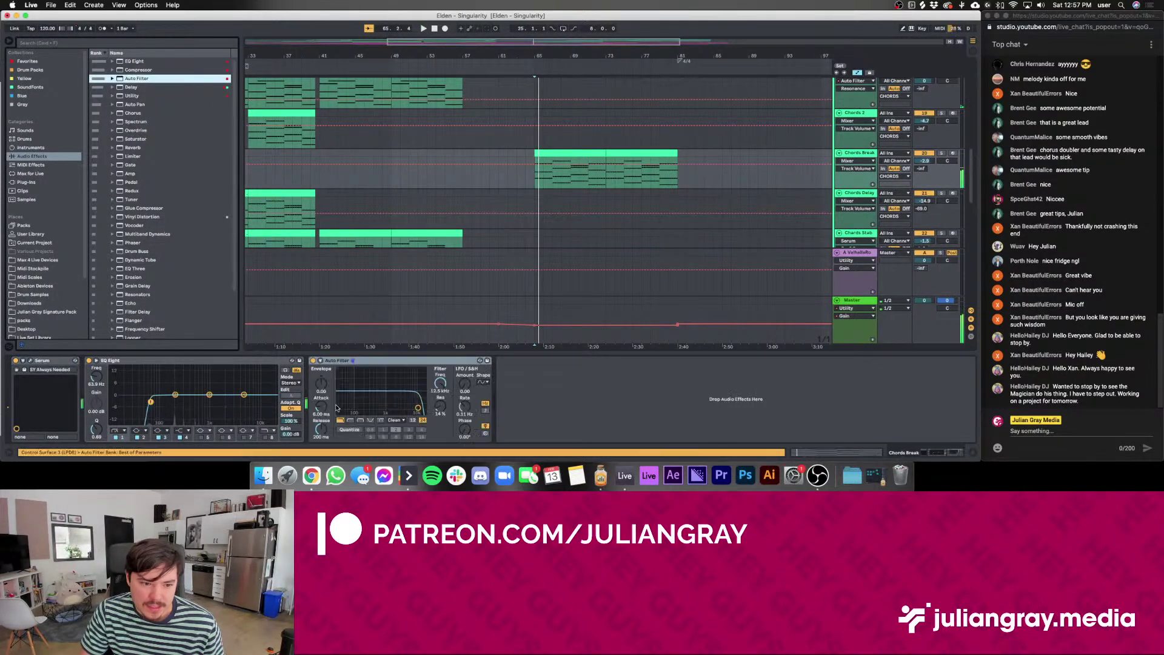
{"action": "left_click_drag", "start_coordinate": [418, 408], "coordinate": [384, 405]}
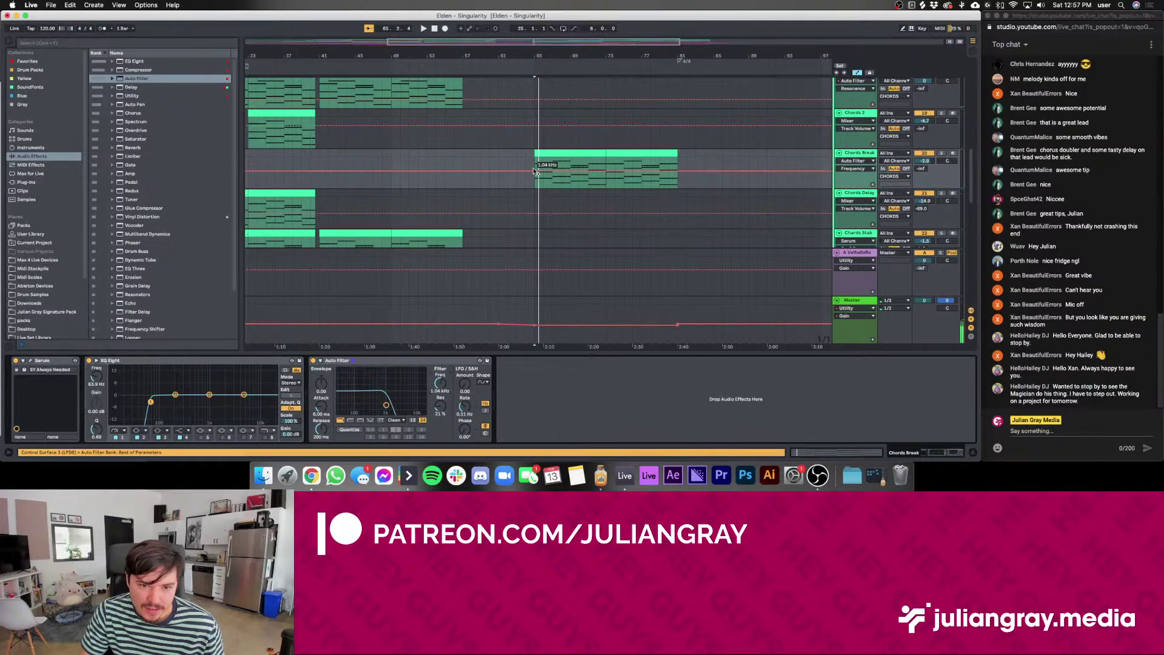
{"action": "left_click_drag", "start_coordinate": [535, 171], "coordinate": [640, 156]}
{"action": "scroll", "coordinate": [418, 147], "scroll_direction": "left", "scroll_amount": 5}
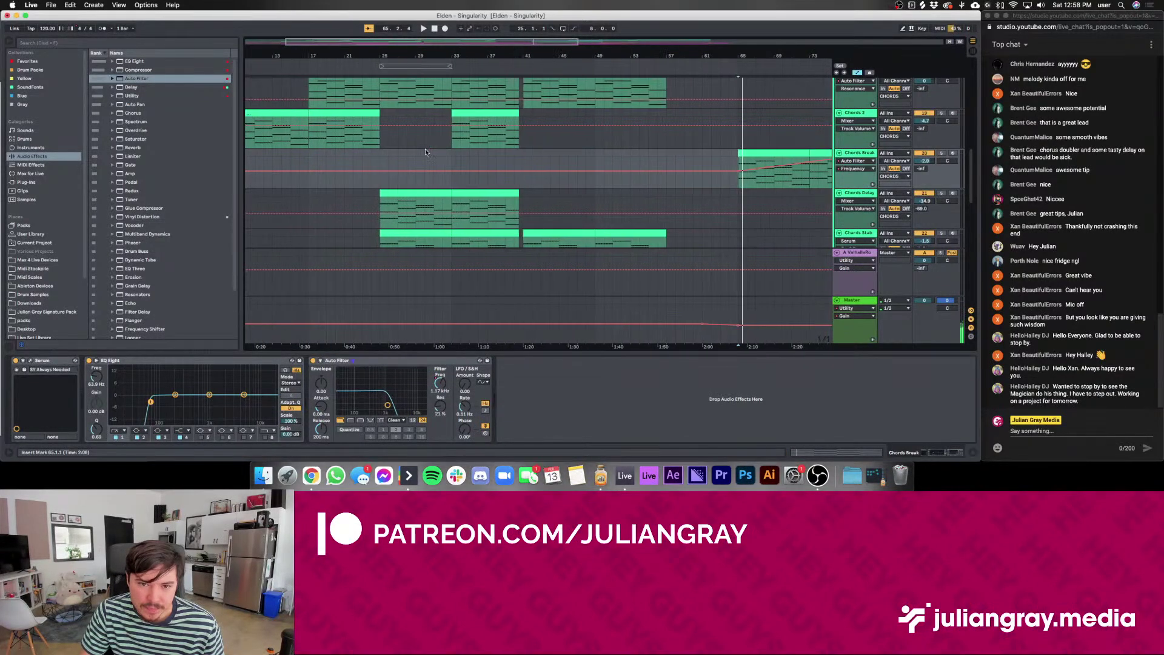
{"action": "scroll", "coordinate": [424, 151], "scroll_direction": "left", "scroll_amount": 2}
{"action": "scroll", "coordinate": [351, 160], "scroll_direction": "right", "scroll_amount": 10}
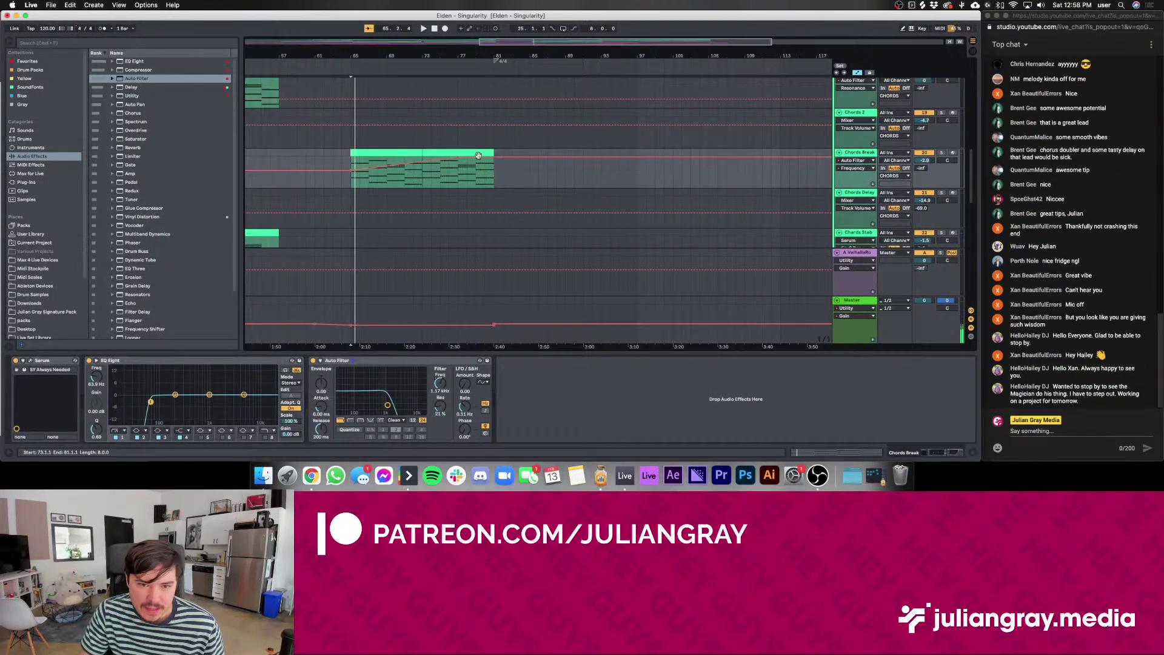
Play the breakdown from bar 65 to hear the filter sweep on Chords Break
{"action": "left_click", "coordinate": [346, 154]}
{"action": "scroll", "coordinate": [346, 154], "scroll_direction": "left", "scroll_amount": 5}
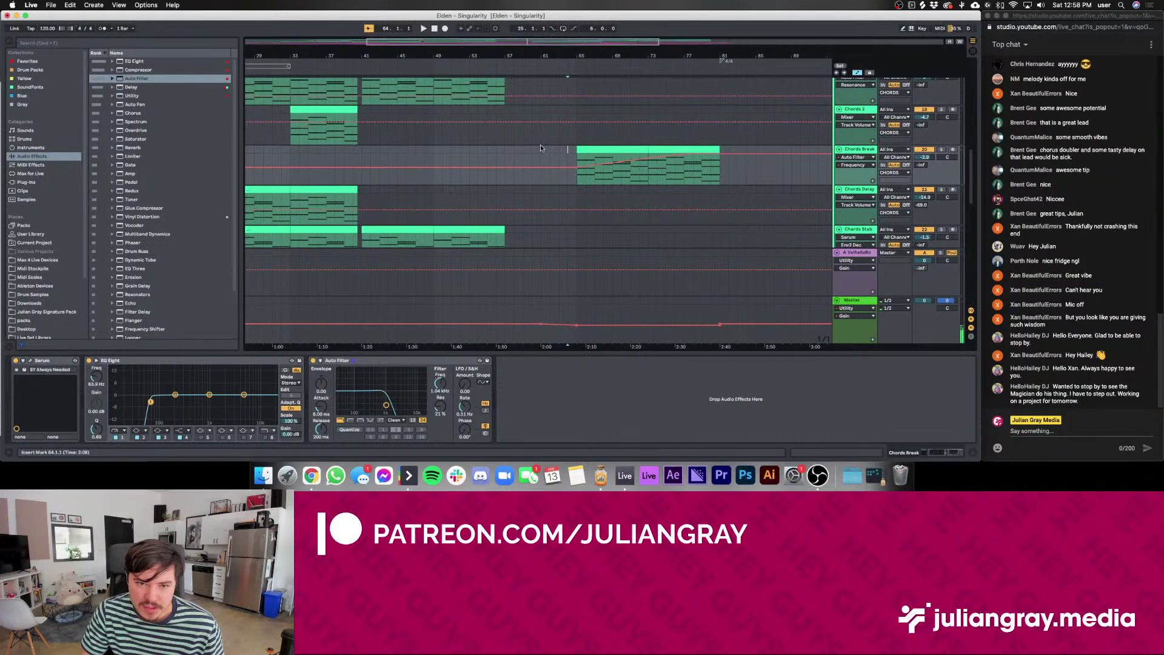
{"action": "left_click", "coordinate": [592, 147]}
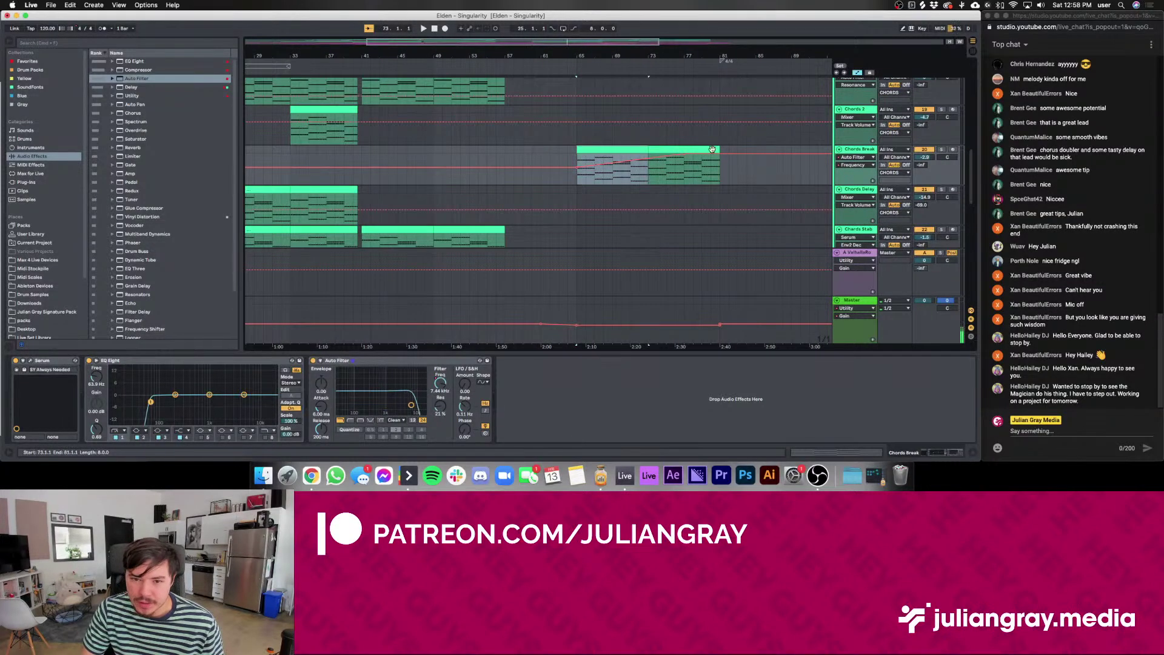
{"action": "scroll", "coordinate": [650, 150], "scroll_direction": "up", "scroll_amount": 3}
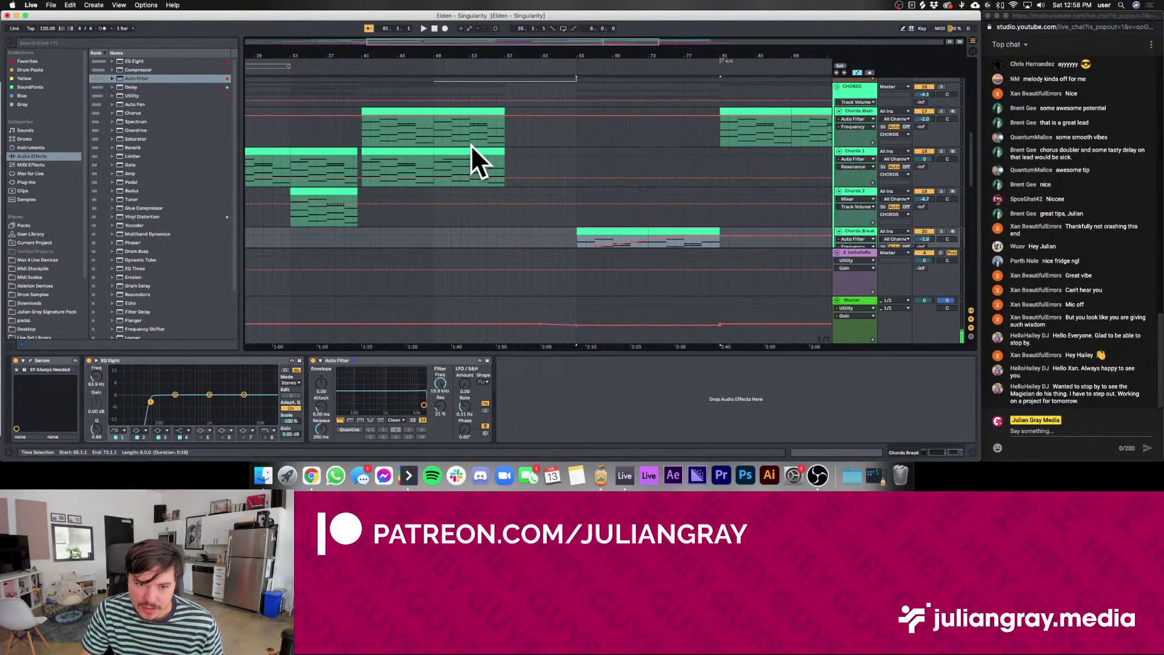
{"action": "left_click", "coordinate": [565, 215]}
{"action": "scroll", "coordinate": [570, 217], "scroll_direction": "right", "scroll_amount": 1}
{"action": "key", "text": "space"}
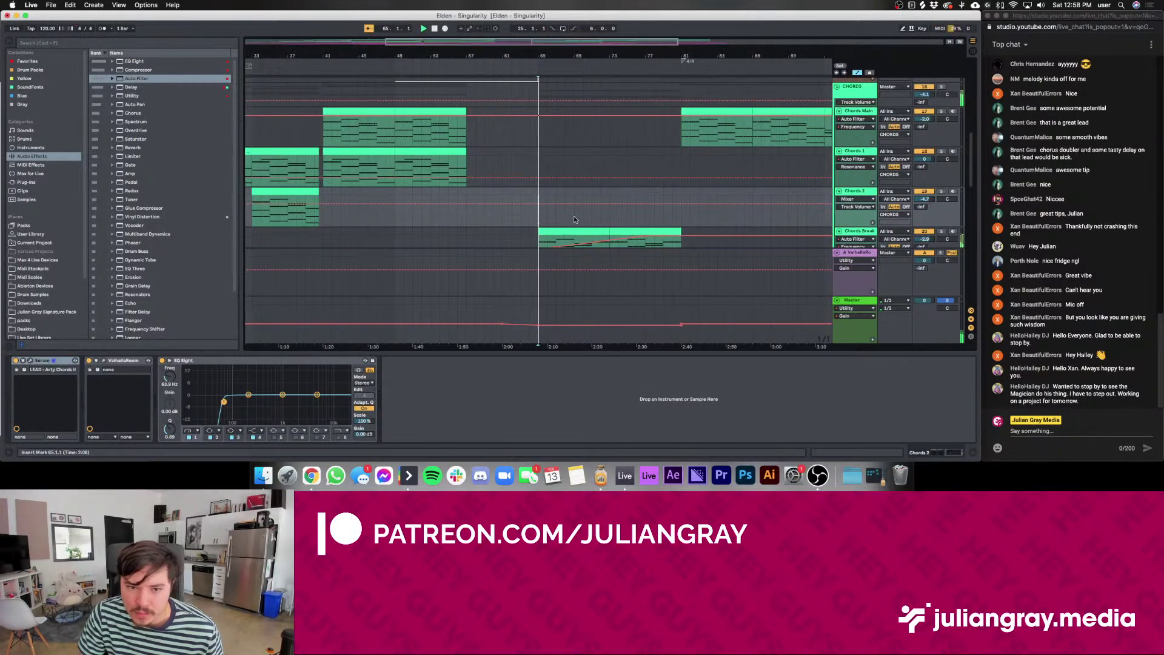
Lower the starting frequency of the Chords Break filter sweep at bar 65 and set the track's volume to -6.0 dB
{"action": "scroll", "coordinate": [575, 219], "scroll_direction": "down", "scroll_amount": 3}
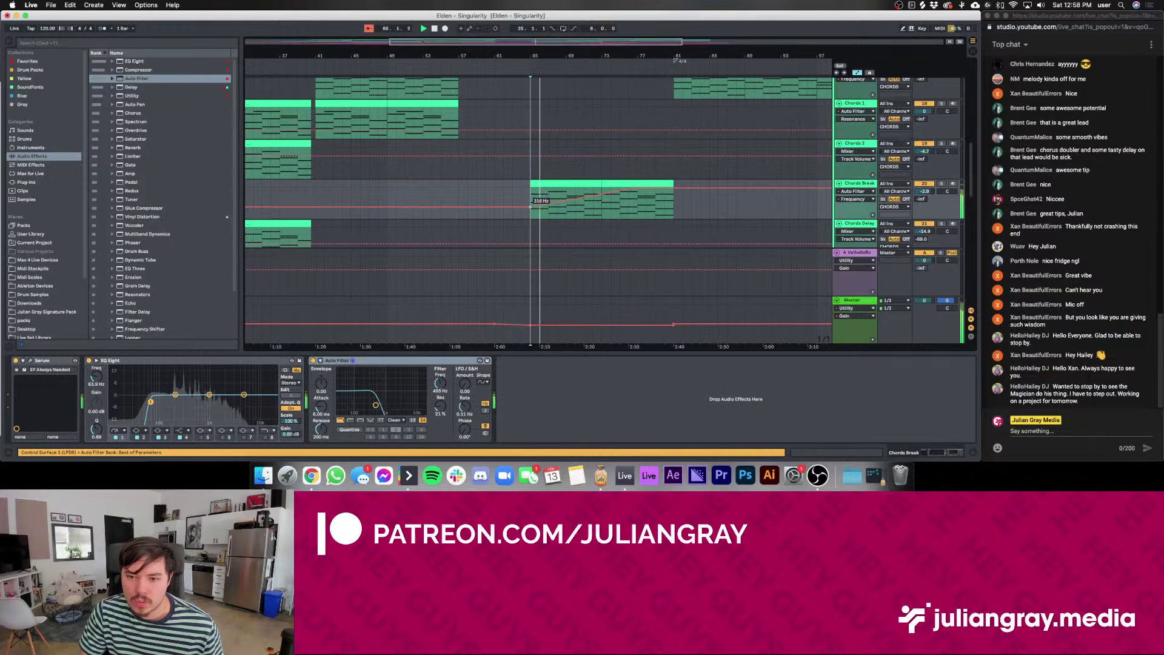
{"action": "left_click", "coordinate": [533, 205]}
{"action": "left_click_drag", "start_coordinate": [531, 207], "coordinate": [531, 204]}
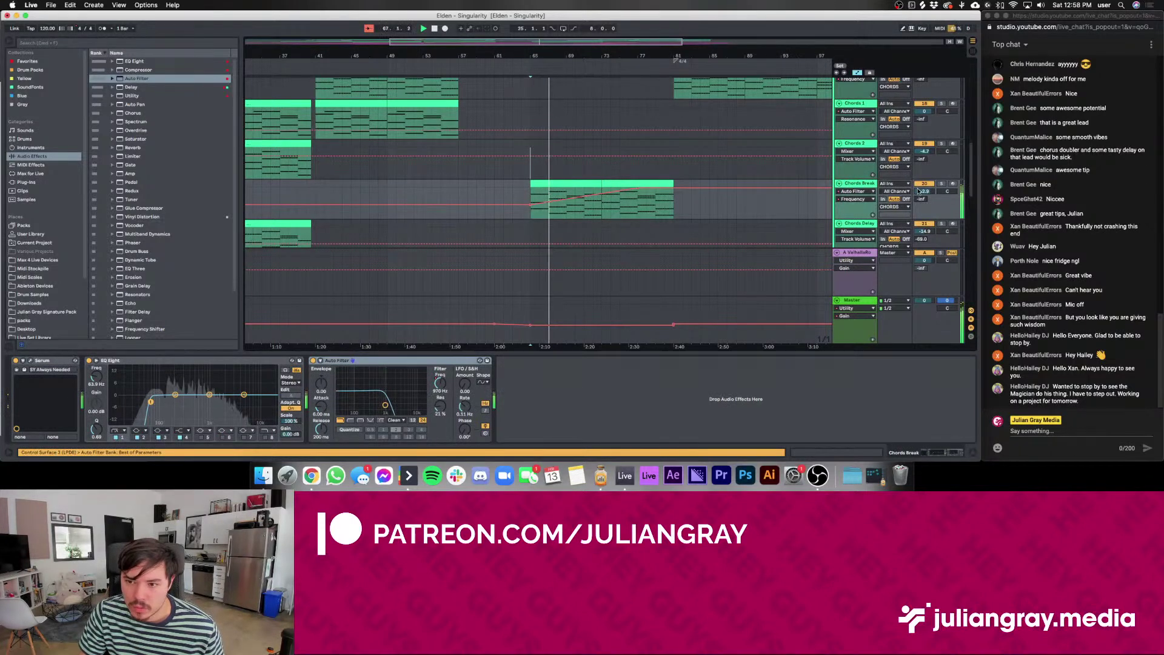
{"action": "left_click_drag", "start_coordinate": [924, 191], "coordinate": [924, 203]}
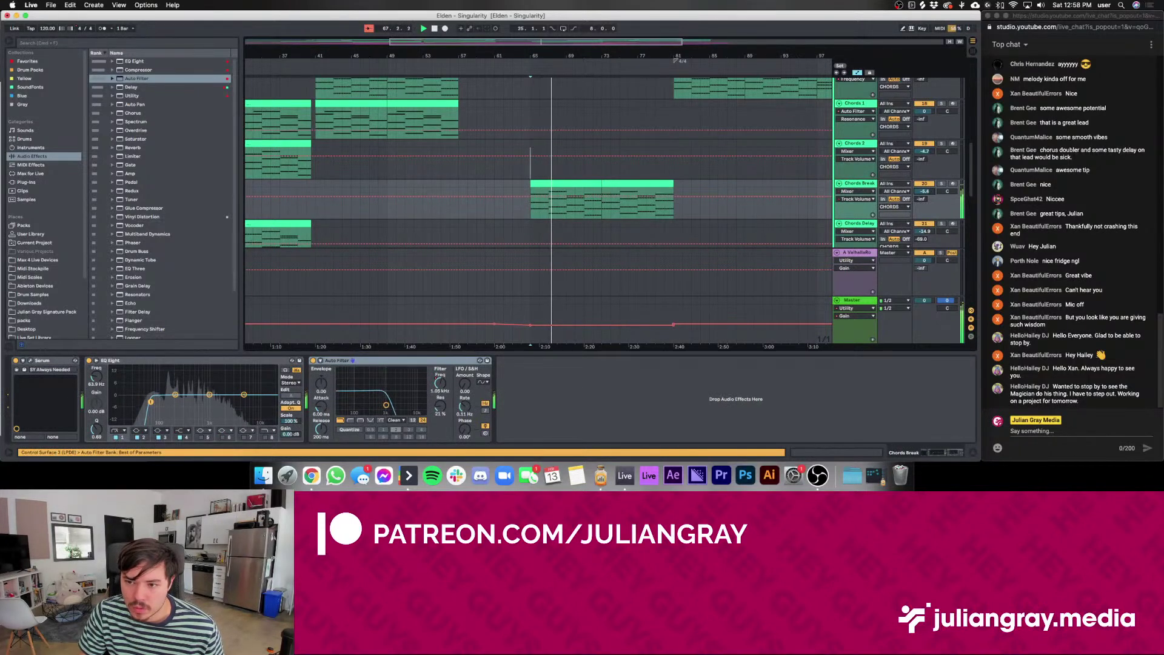
{"action": "left_click", "coordinate": [562, 193]}
{"action": "left_click", "coordinate": [562, 193]}
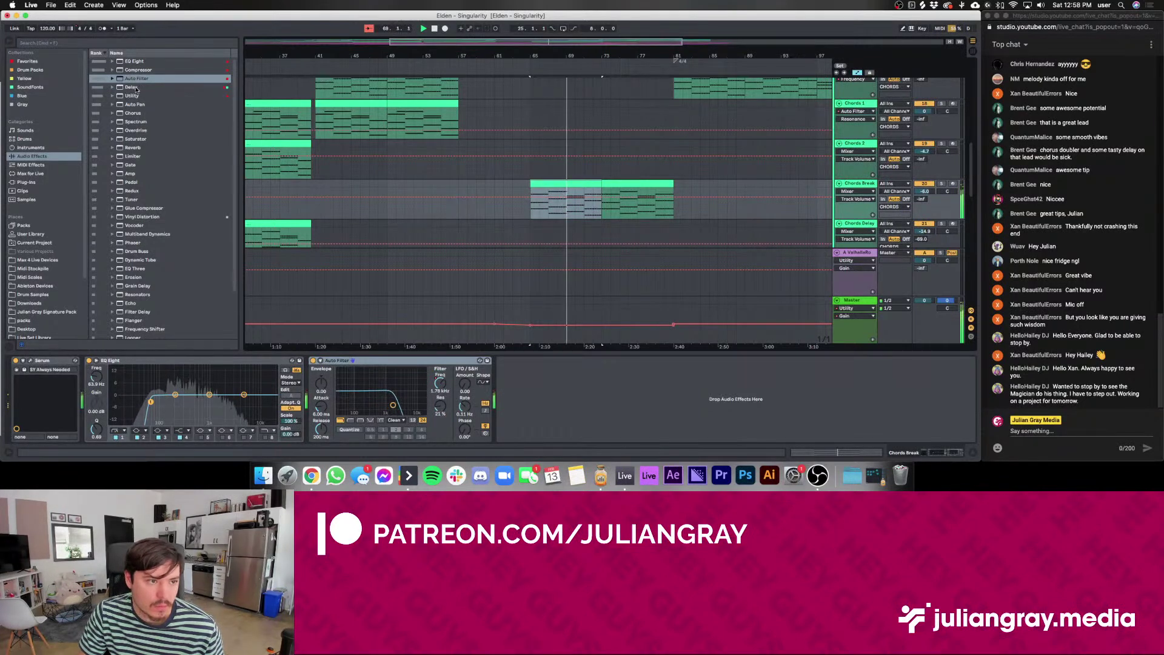
Add a Delay to Chords Break in Jump mode with Ping Pong on, narrow its filter band, and lower Dry/Wet to about 36%
{"action": "key", "text": "Return"}
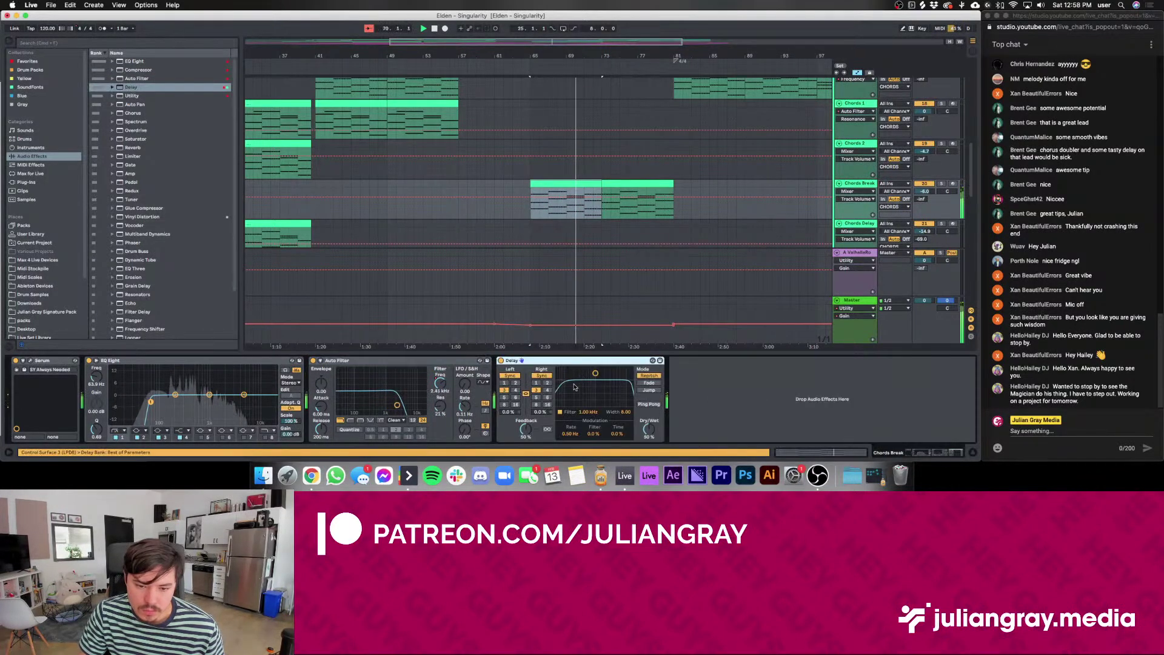
{"action": "left_click_drag", "start_coordinate": [597, 388], "coordinate": [596, 394]}
{"action": "left_click", "coordinate": [649, 390]}
{"action": "left_click", "coordinate": [549, 390]}
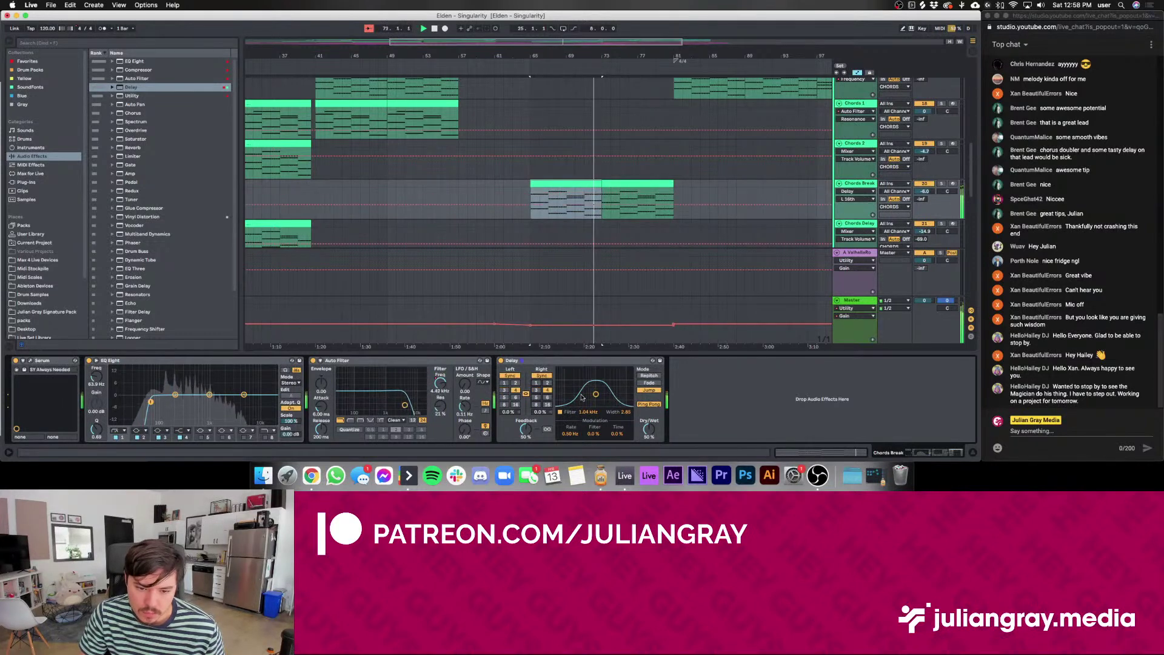
{"action": "left_click_drag", "start_coordinate": [646, 430], "coordinate": [646, 438]}
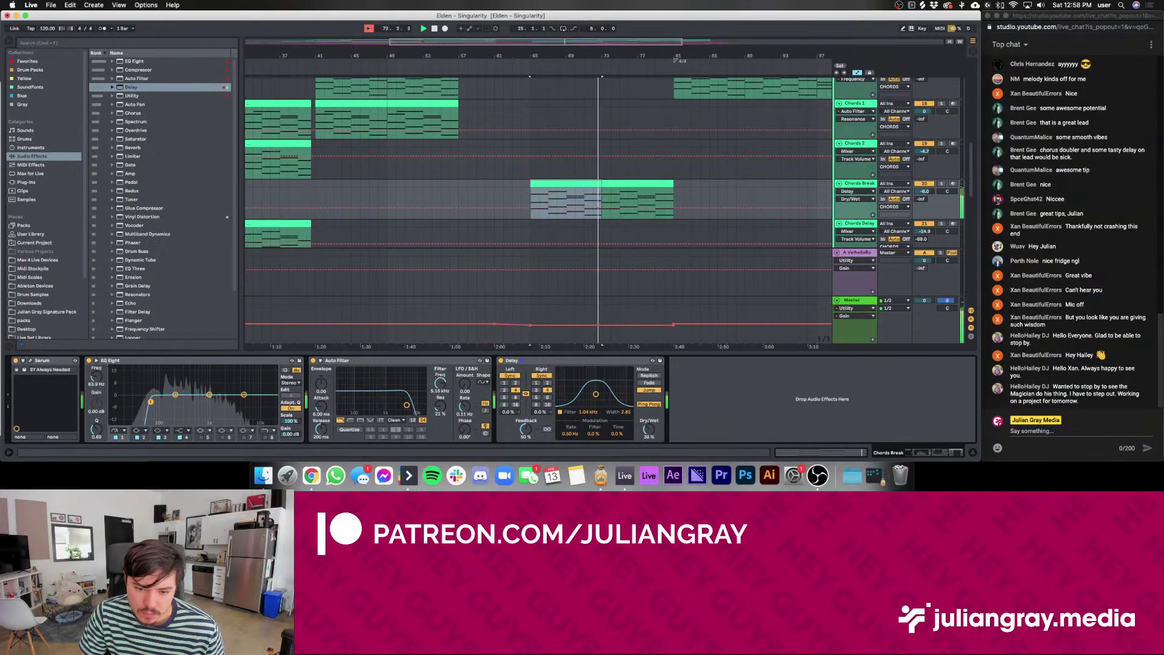
Lower the Chords Break Delay's filter frequency, set its time to 2 sixteenths, and move the Delay before the Auto Filter
{"action": "left_click_drag", "start_coordinate": [594, 395], "coordinate": [593, 397]}
{"action": "left_click", "coordinate": [548, 383]}
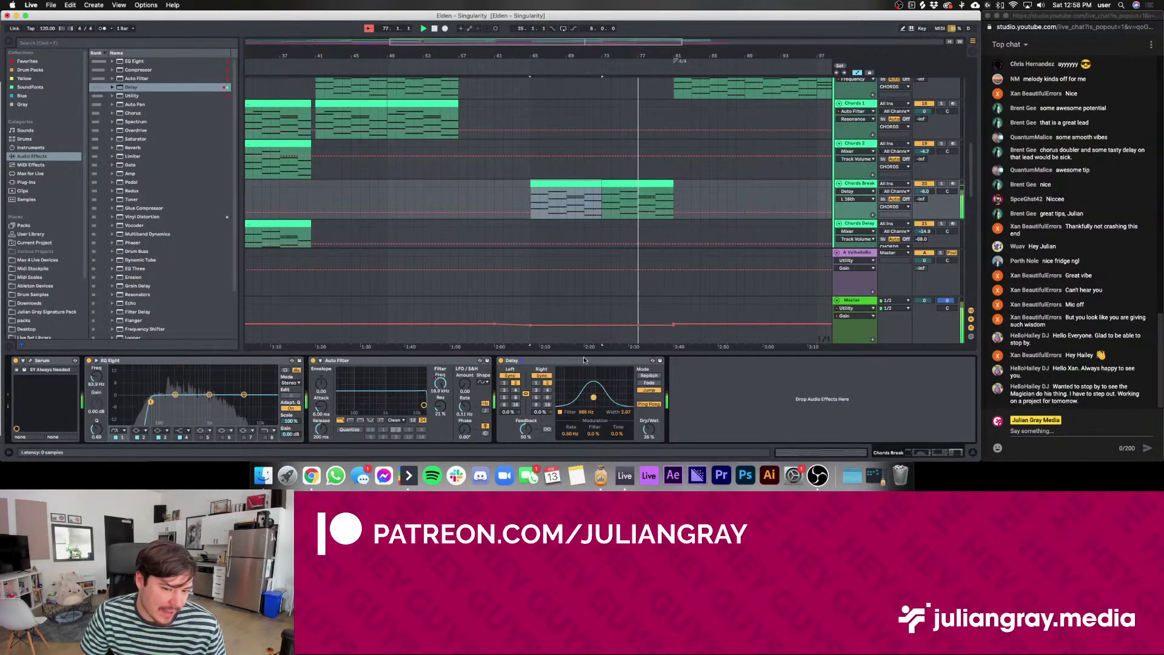
{"action": "key", "text": "super+z"}
{"action": "left_click_drag", "start_coordinate": [514, 361], "coordinate": [312, 360]}
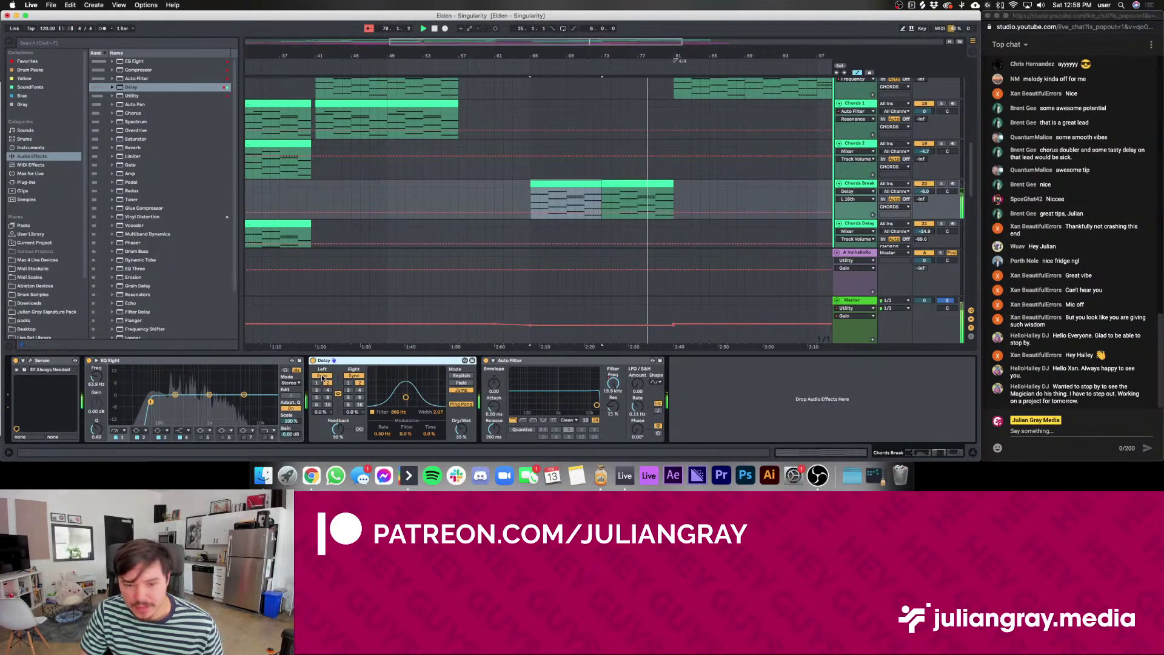
Listen through the end of the breakdown into the second drop at bar 81 and review the Chords Main and lead tracks
{"action": "scroll", "coordinate": [610, 182], "scroll_direction": "right", "scroll_amount": 5}
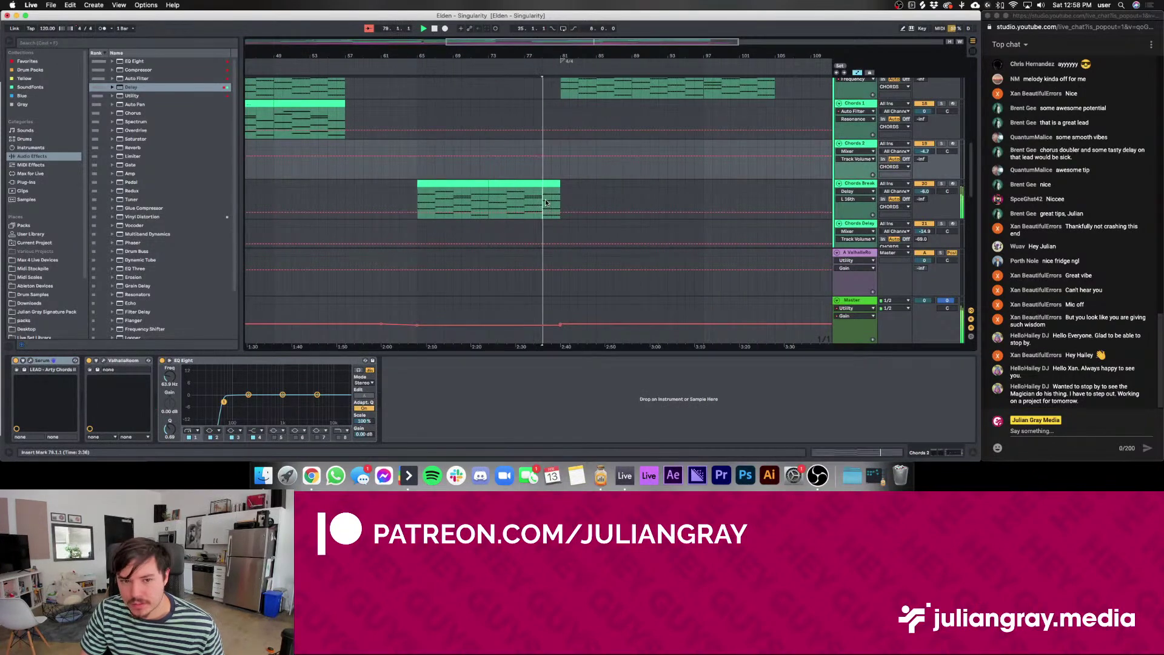
{"action": "scroll", "coordinate": [559, 193], "scroll_direction": "right", "scroll_amount": 3}
{"action": "scroll", "coordinate": [509, 202], "scroll_direction": "up", "scroll_amount": 1}
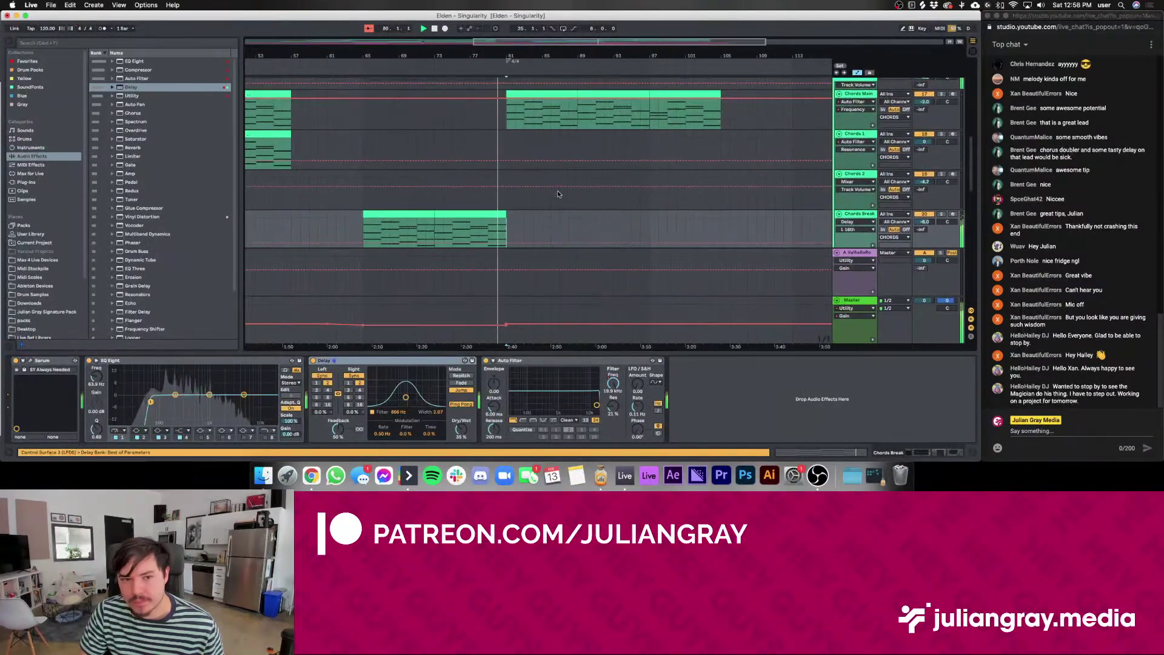
{"action": "left_click", "coordinate": [500, 145]}
{"action": "left_click", "coordinate": [506, 126]}
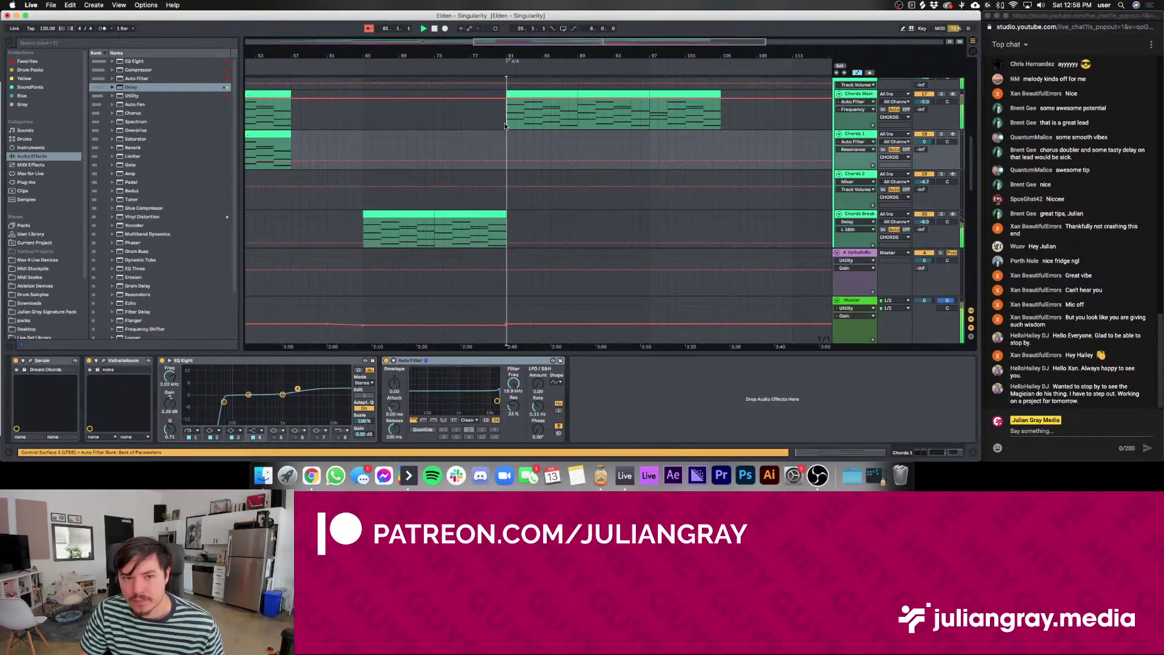
{"action": "scroll", "coordinate": [506, 127], "scroll_direction": "right", "scroll_amount": 2}
{"action": "scroll", "coordinate": [509, 139], "scroll_direction": "up", "scroll_amount": 8}
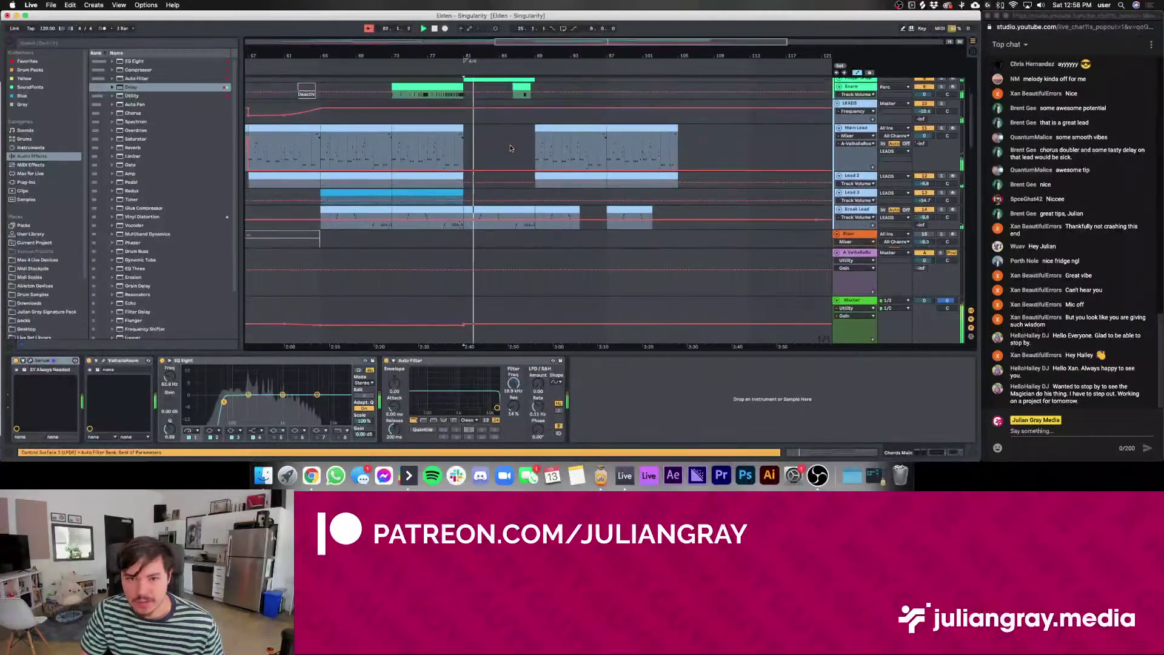
{"action": "scroll", "coordinate": [511, 144], "scroll_direction": "down", "scroll_amount": 4}
{"action": "scroll", "coordinate": [521, 145], "scroll_direction": "left", "scroll_amount": 2}
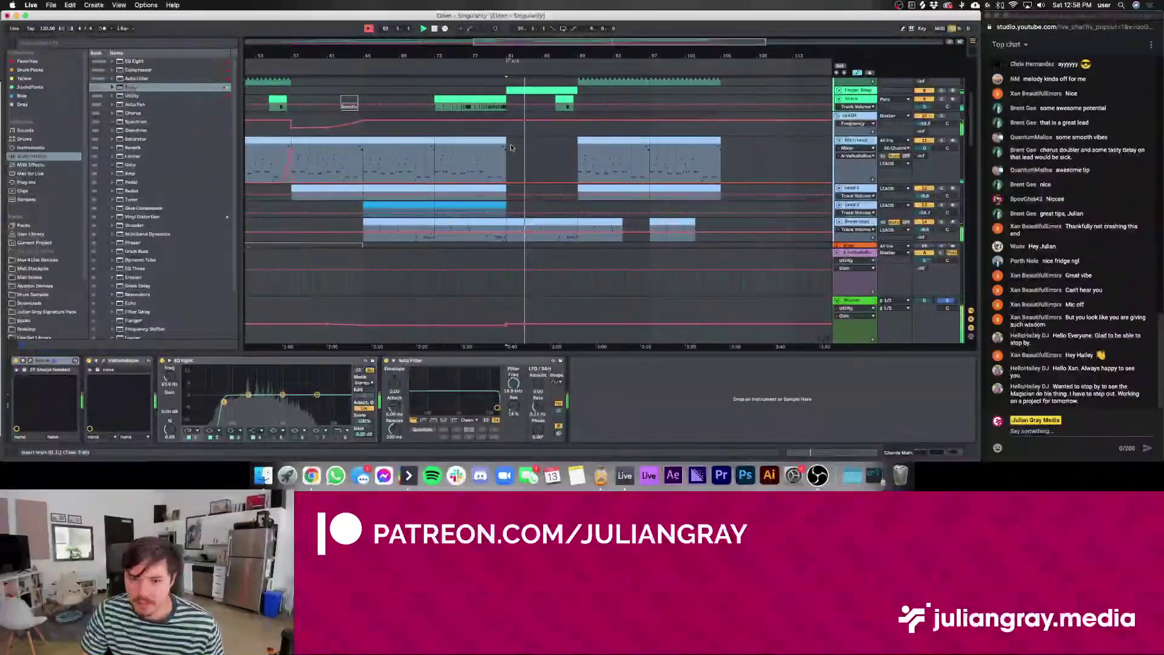
Lower the Break Lead track's volume to -7.5 dB and widen the view to the whole arrangement
{"action": "left_click", "coordinate": [922, 160]}
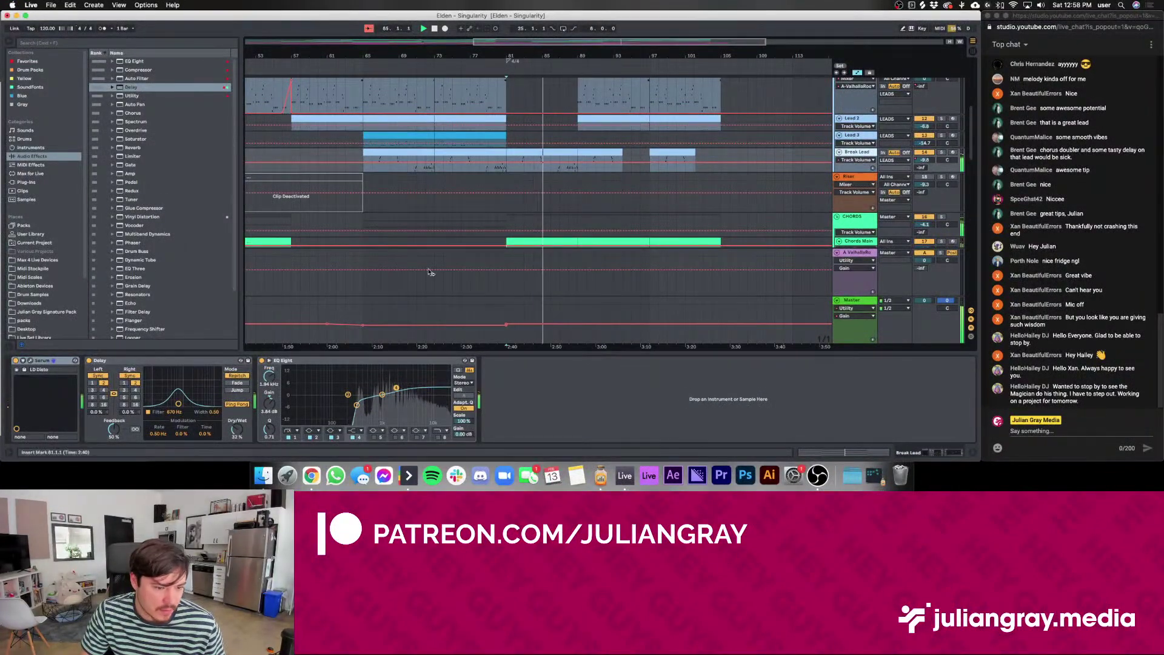
{"action": "left_click_drag", "start_coordinate": [477, 47], "coordinate": [705, 69]}
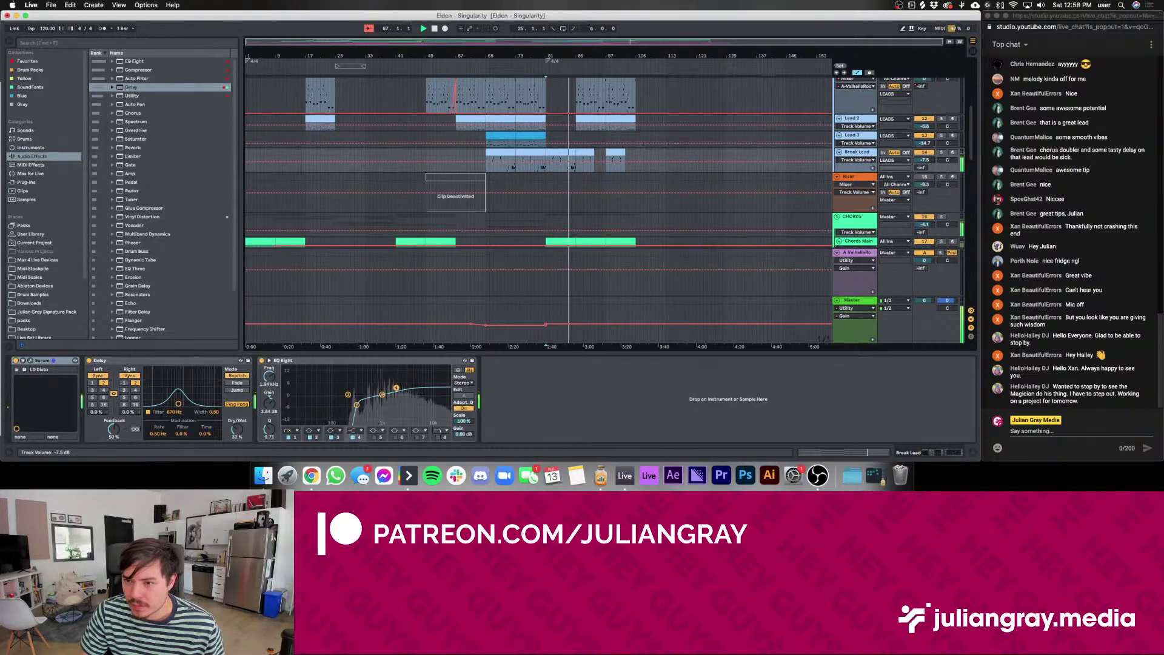
{"action": "scroll", "coordinate": [549, 160], "scroll_direction": "up", "scroll_amount": 3}
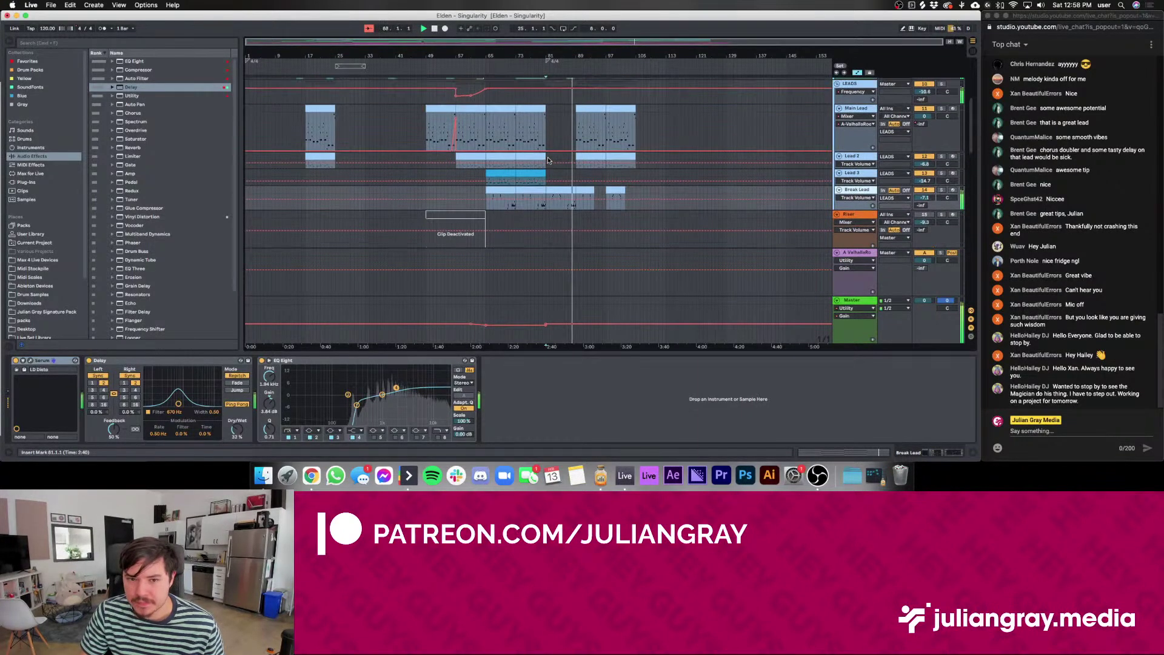
Adjust the threshold of the LEADS group's Compressor and slightly lower its output gain
{"action": "left_click", "coordinate": [577, 177]}
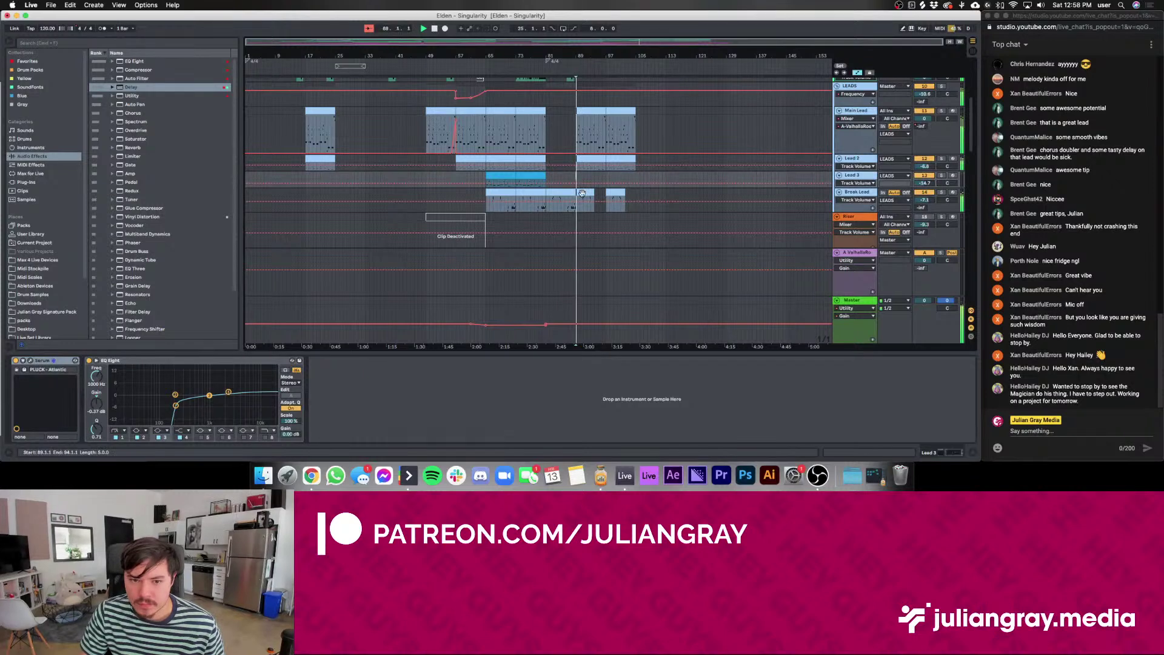
{"action": "left_click", "coordinate": [582, 193]}
{"action": "scroll", "coordinate": [905, 180], "scroll_direction": "up", "scroll_amount": 1}
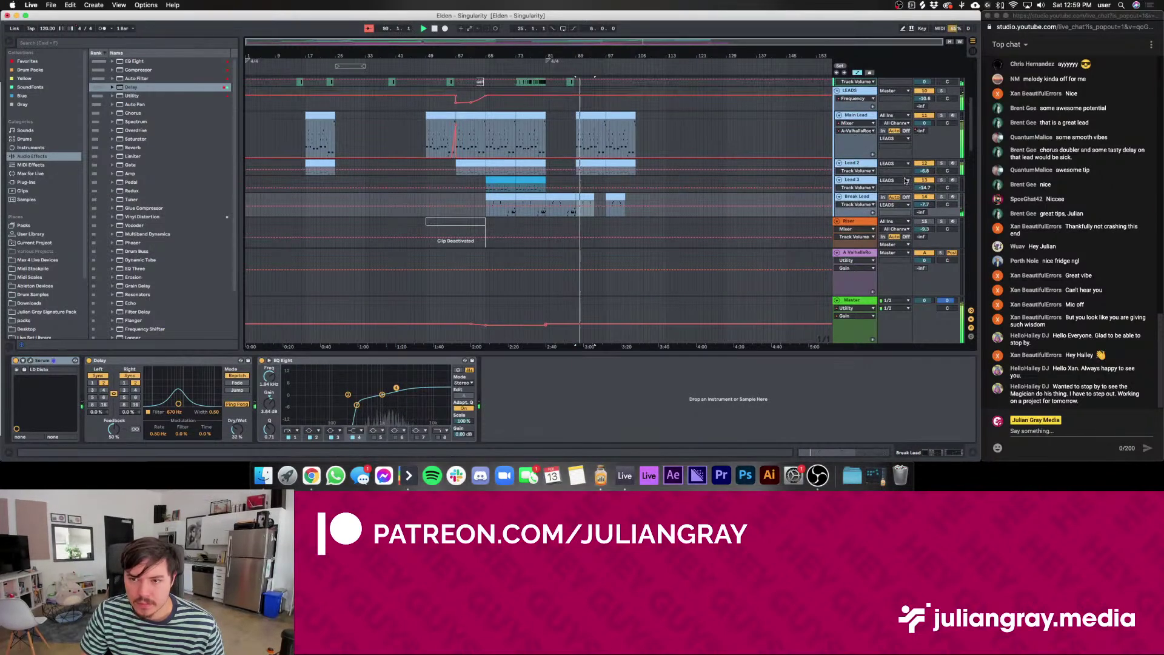
{"action": "scroll", "coordinate": [906, 180], "scroll_direction": "up", "scroll_amount": 4}
{"action": "left_click", "coordinate": [852, 142]}
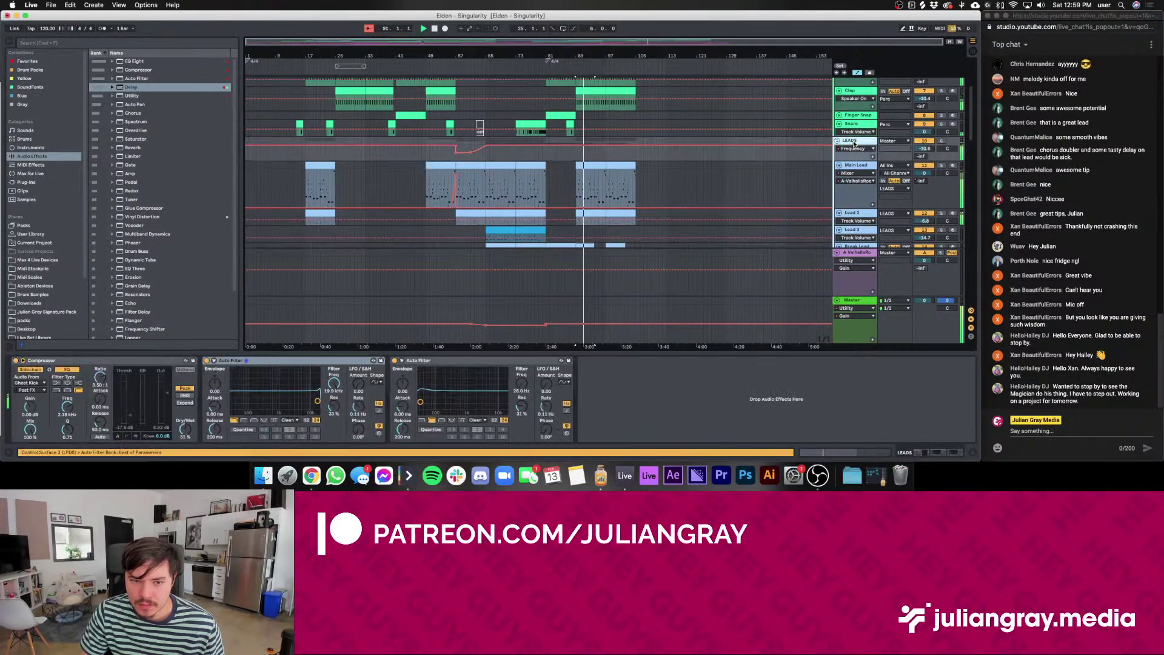
{"action": "left_click", "coordinate": [124, 388]}
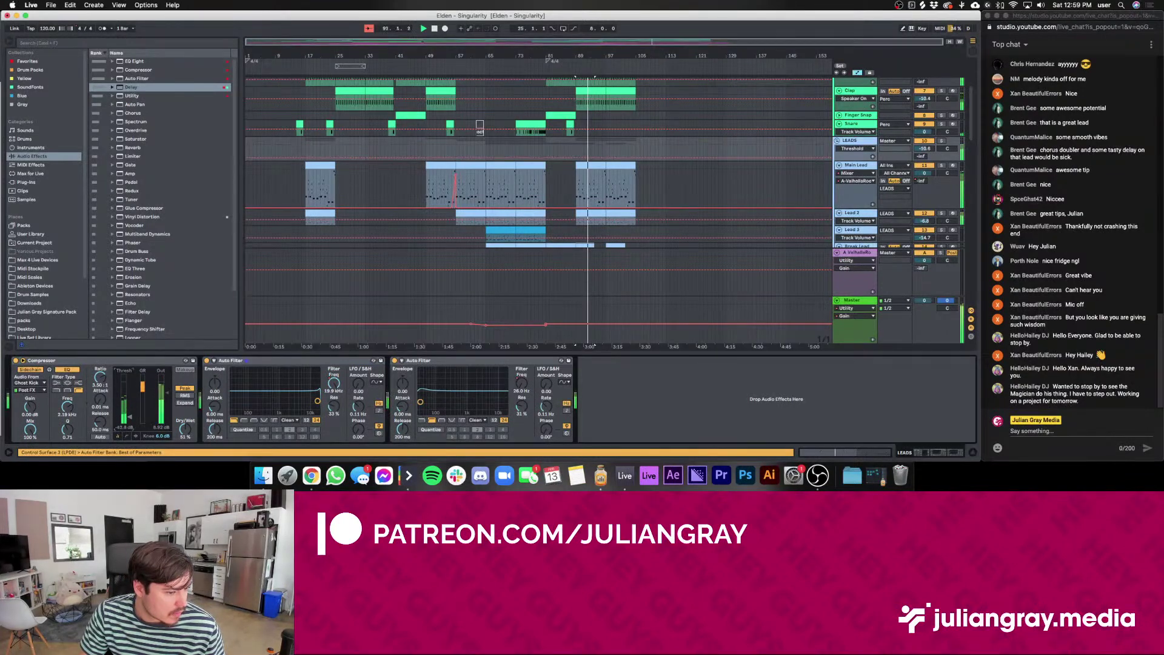
{"action": "left_click_drag", "start_coordinate": [167, 395], "coordinate": [167, 401]}
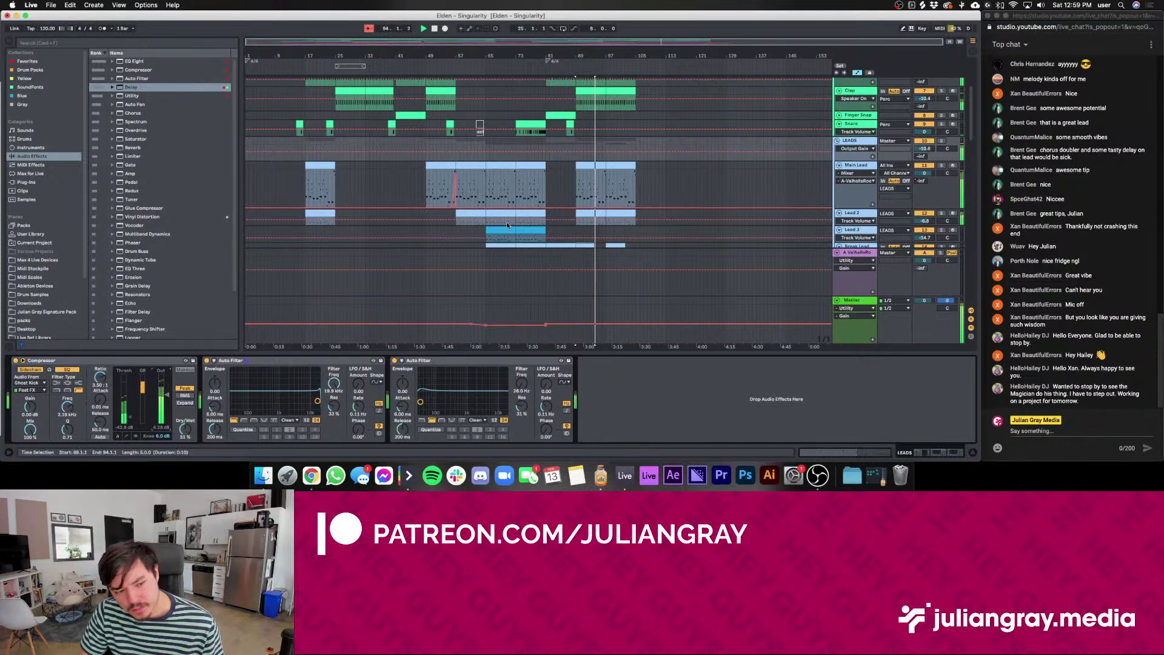
Review the Main Lead and Hats device chains during the second drop, and inspect gain reduction in the Master's Elevate limiter
{"action": "left_click", "coordinate": [573, 185]}
{"action": "scroll", "coordinate": [605, 189], "scroll_direction": "up", "scroll_amount": 2}
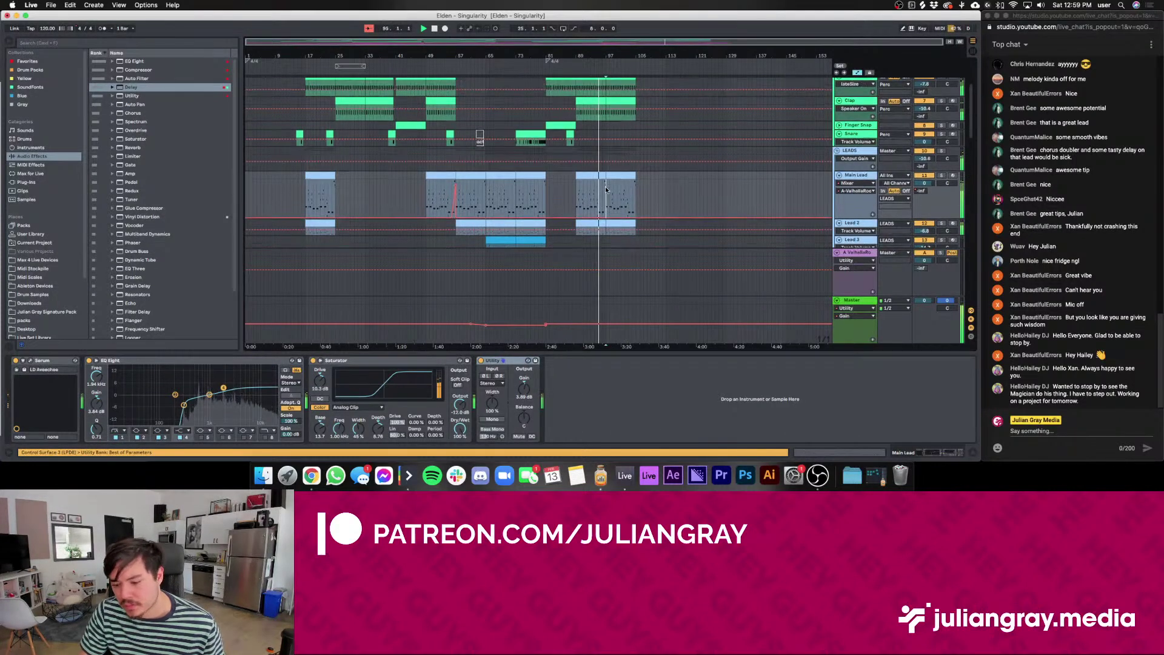
{"action": "scroll", "coordinate": [605, 190], "scroll_direction": "up", "scroll_amount": 5}
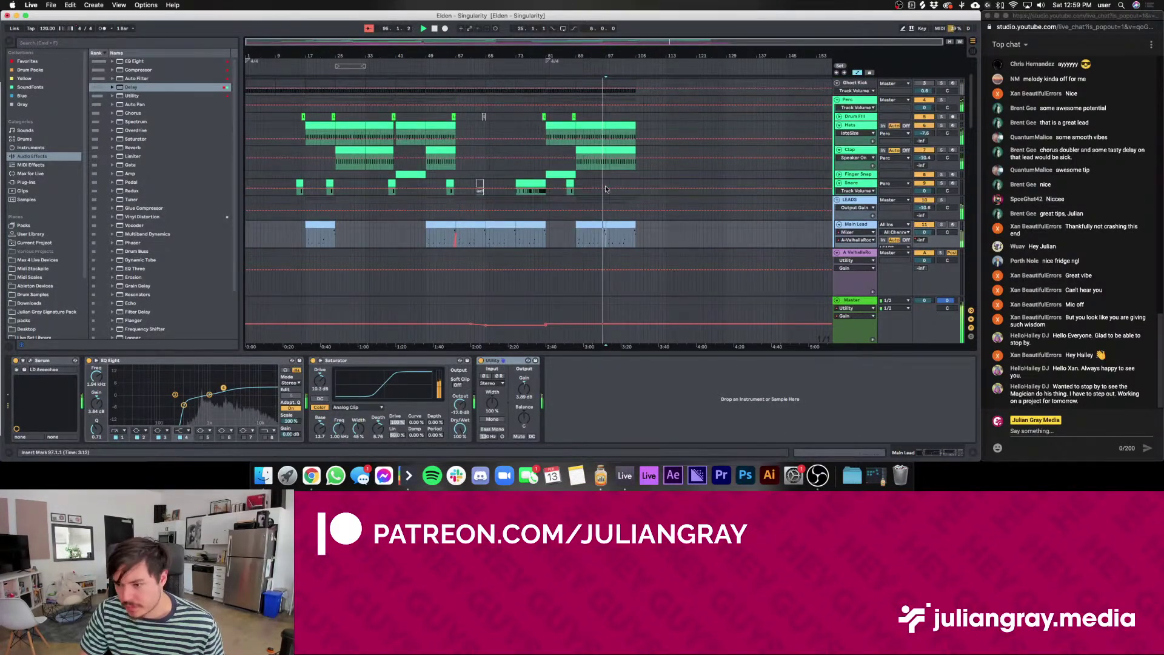
{"action": "scroll", "coordinate": [606, 188], "scroll_direction": "up", "scroll_amount": 2}
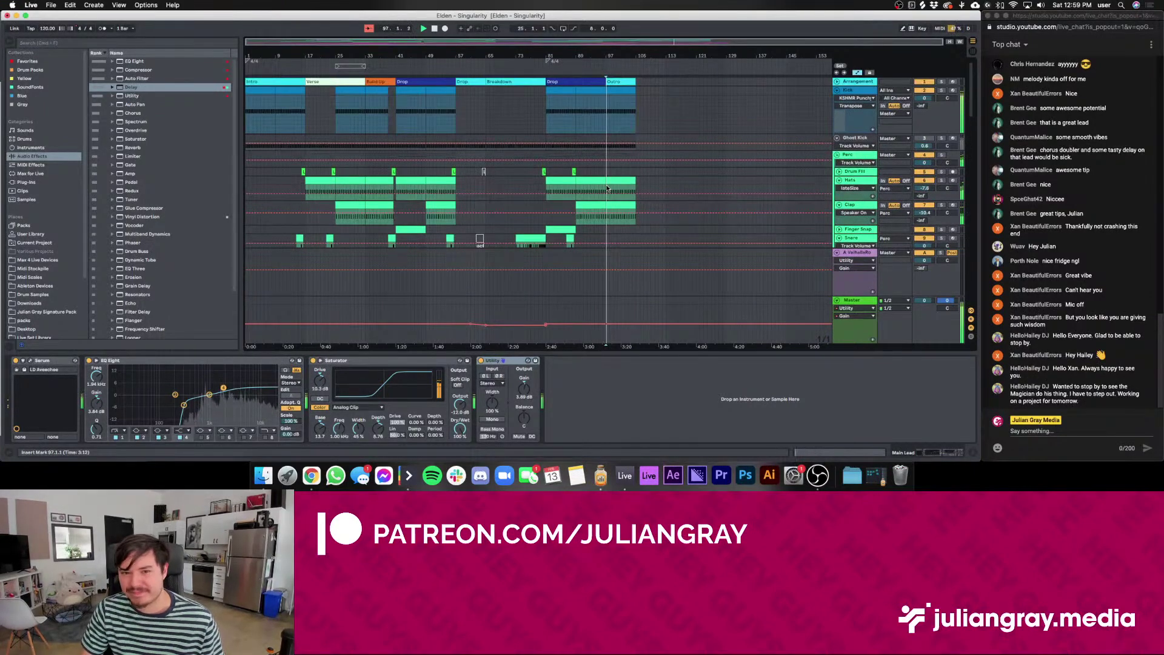
{"action": "left_click", "coordinate": [607, 188]}
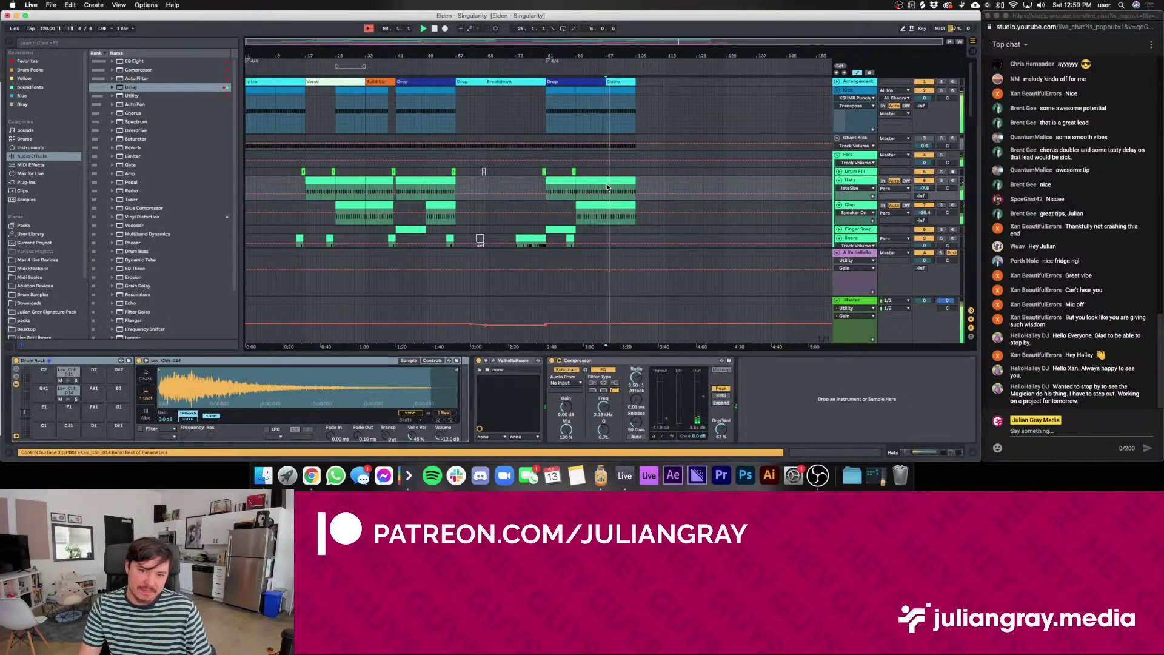
{"action": "scroll", "coordinate": [476, 239], "scroll_direction": "down", "scroll_amount": 5}
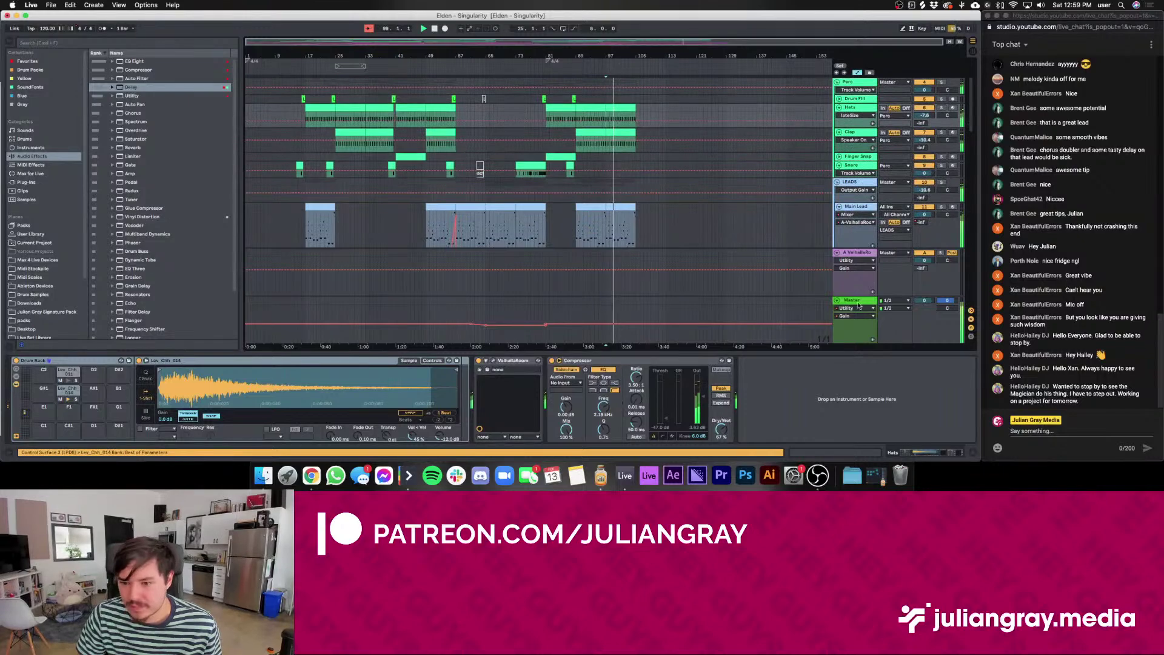
{"action": "left_click", "coordinate": [859, 303]}
{"action": "left_click", "coordinate": [323, 360]}
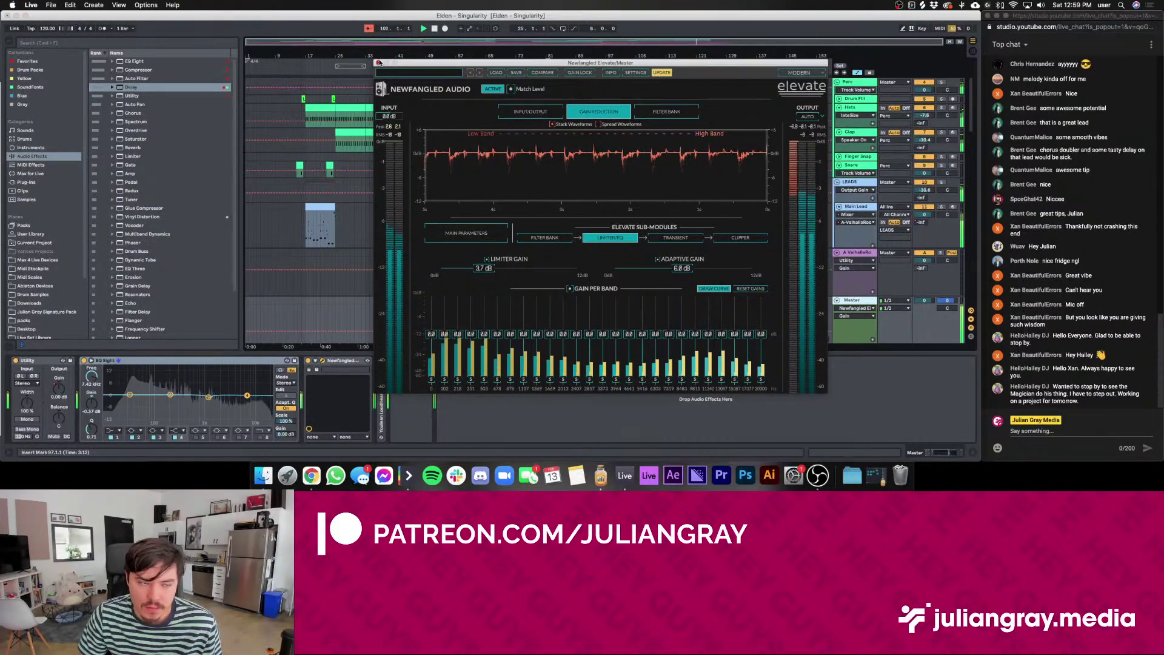
{"action": "left_click", "coordinate": [378, 62]}
Solo Main Lead, lower the low-cut frequency of its EQ Eight, slightly raise the 1 kHz band, and play it with the full mix
{"action": "scroll", "coordinate": [551, 213], "scroll_direction": "down", "scroll_amount": 4}
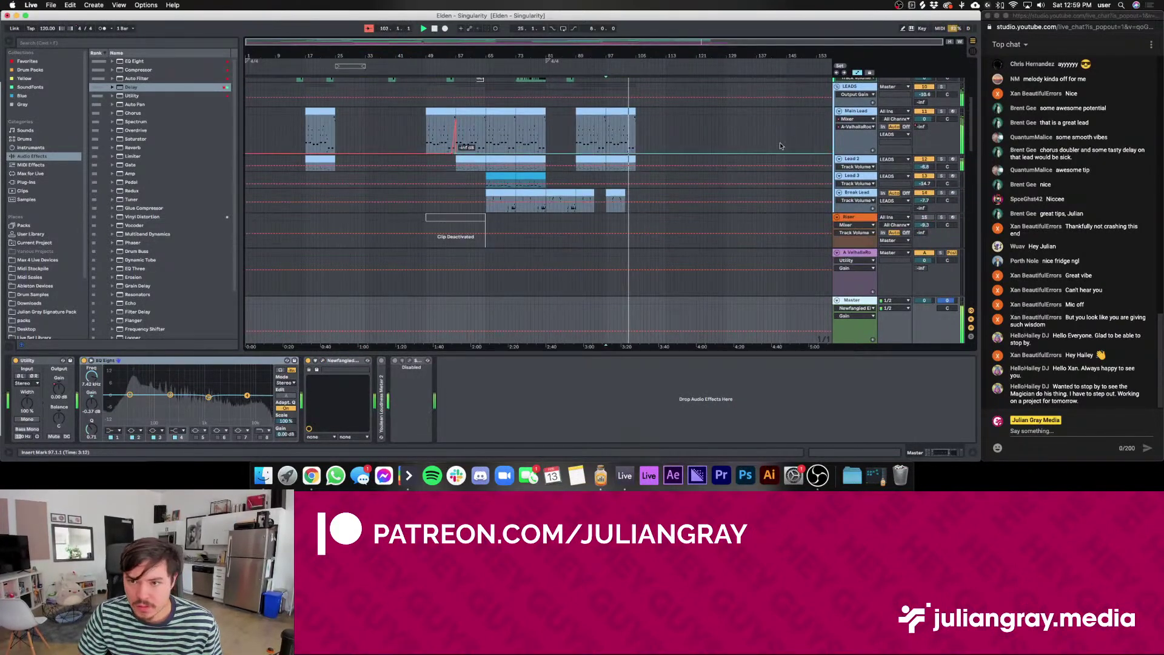
{"action": "left_click", "coordinate": [871, 110]}
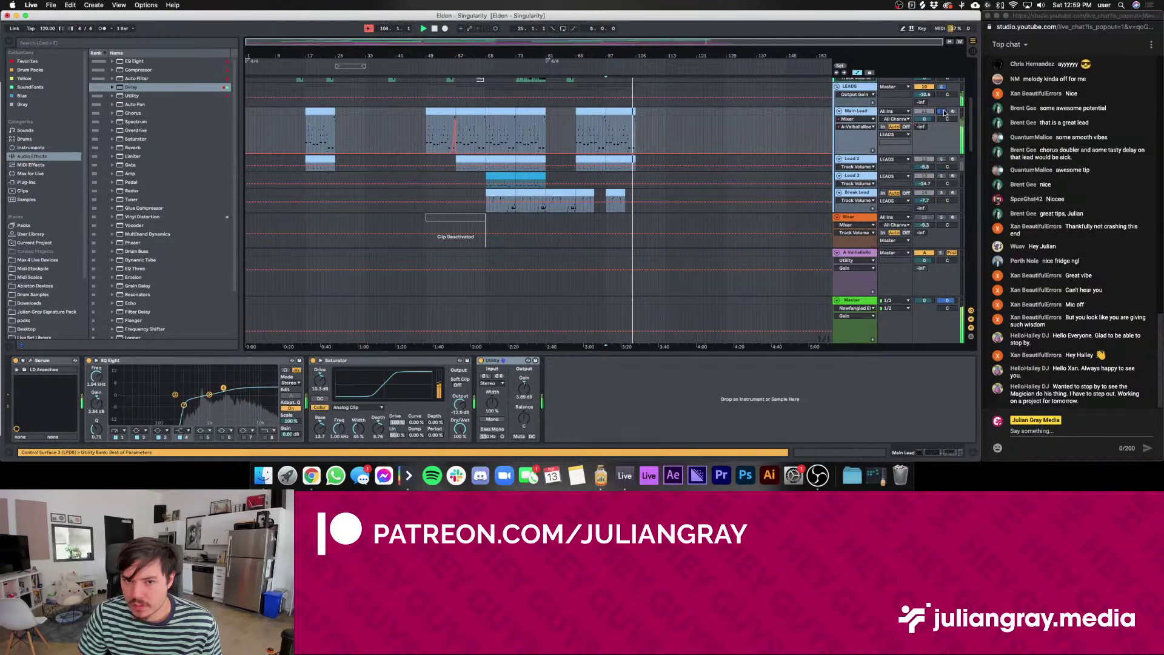
{"action": "left_click_drag", "start_coordinate": [185, 405], "coordinate": [160, 401]}
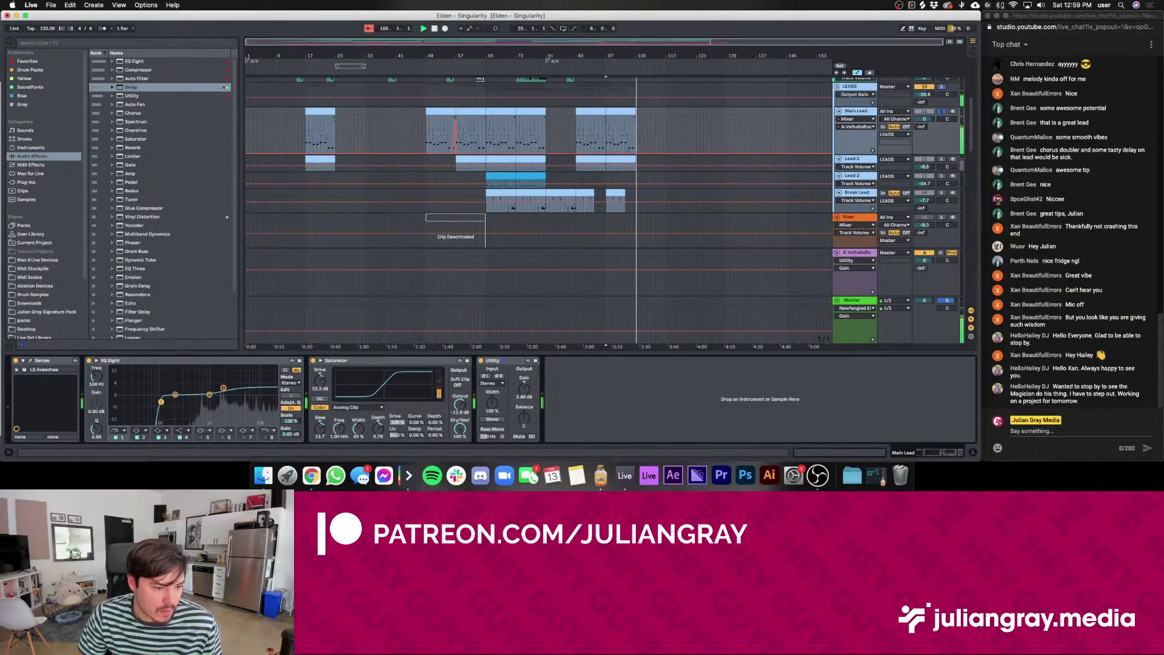
{"action": "left_click", "coordinate": [209, 394]}
{"action": "key", "text": "space"}
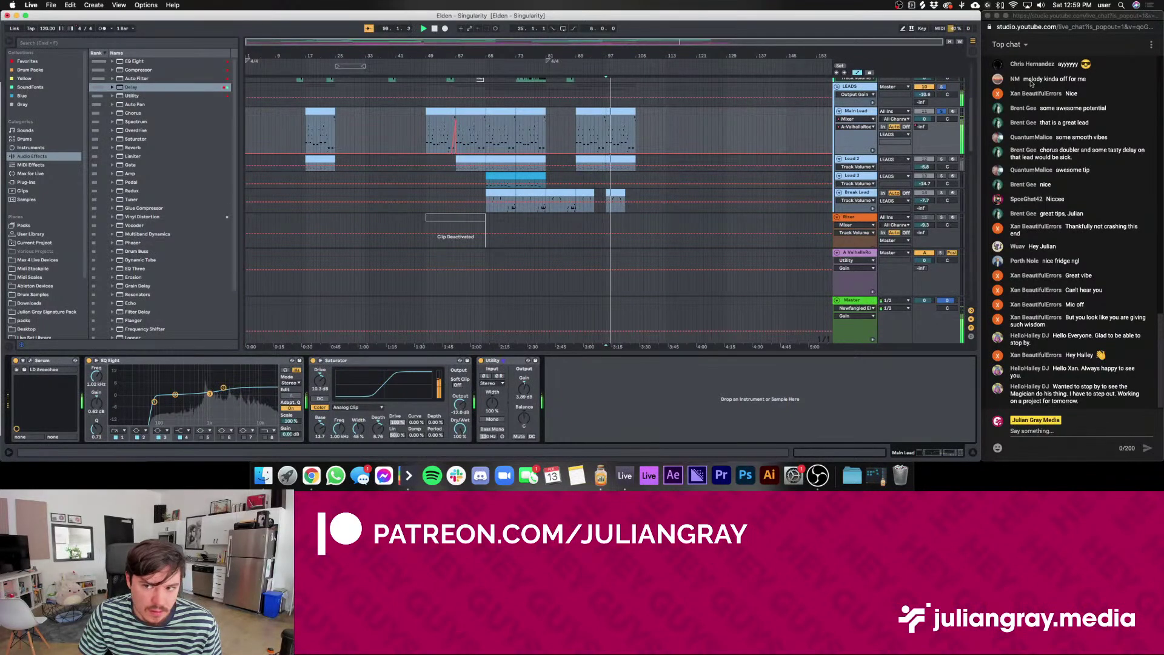
Reshape Envelope 1's decay curve and adjust the noise oscillator level in Main Lead's Serum
{"action": "left_click", "coordinate": [855, 111]}
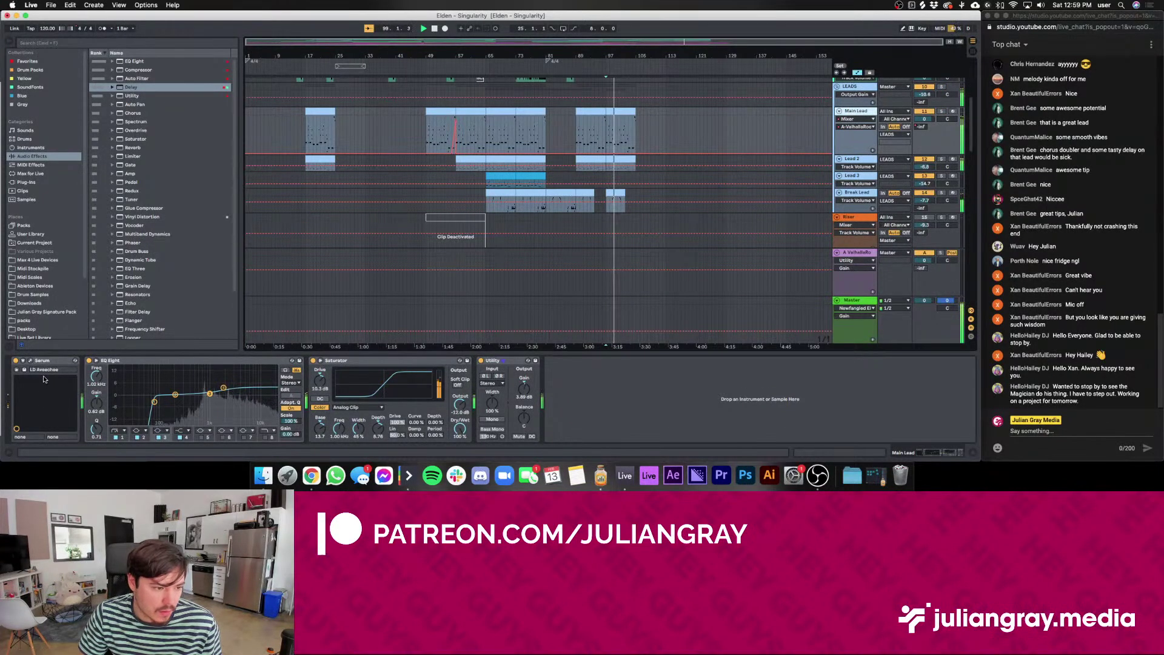
{"action": "left_click", "coordinate": [30, 360]}
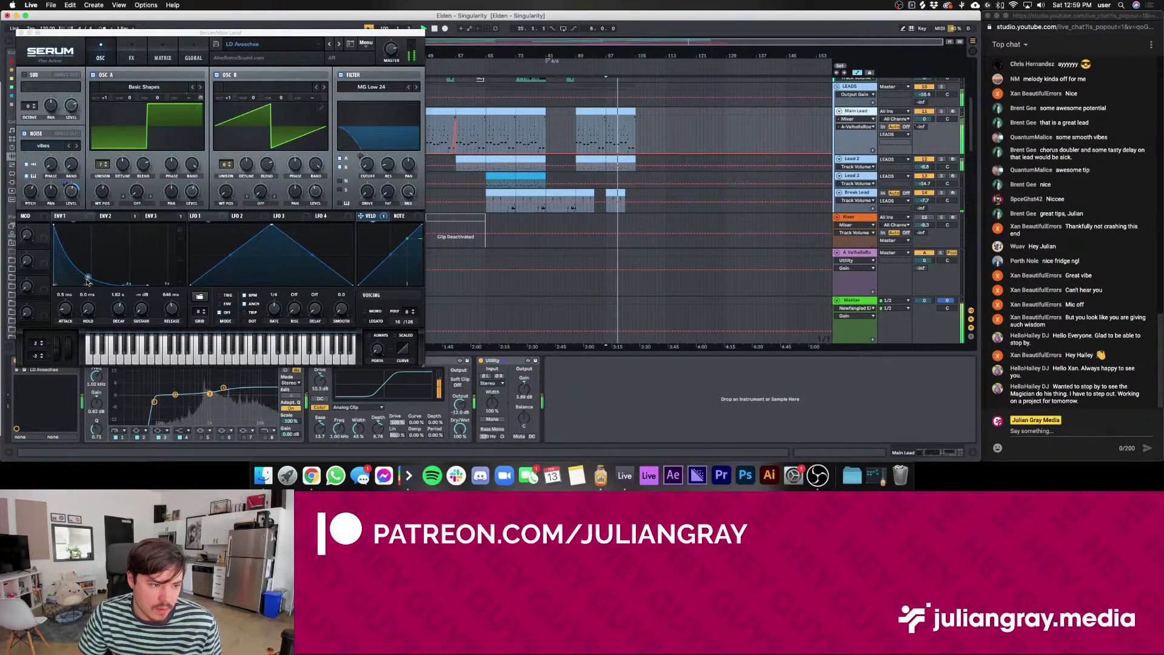
{"action": "left_click", "coordinate": [89, 274]}
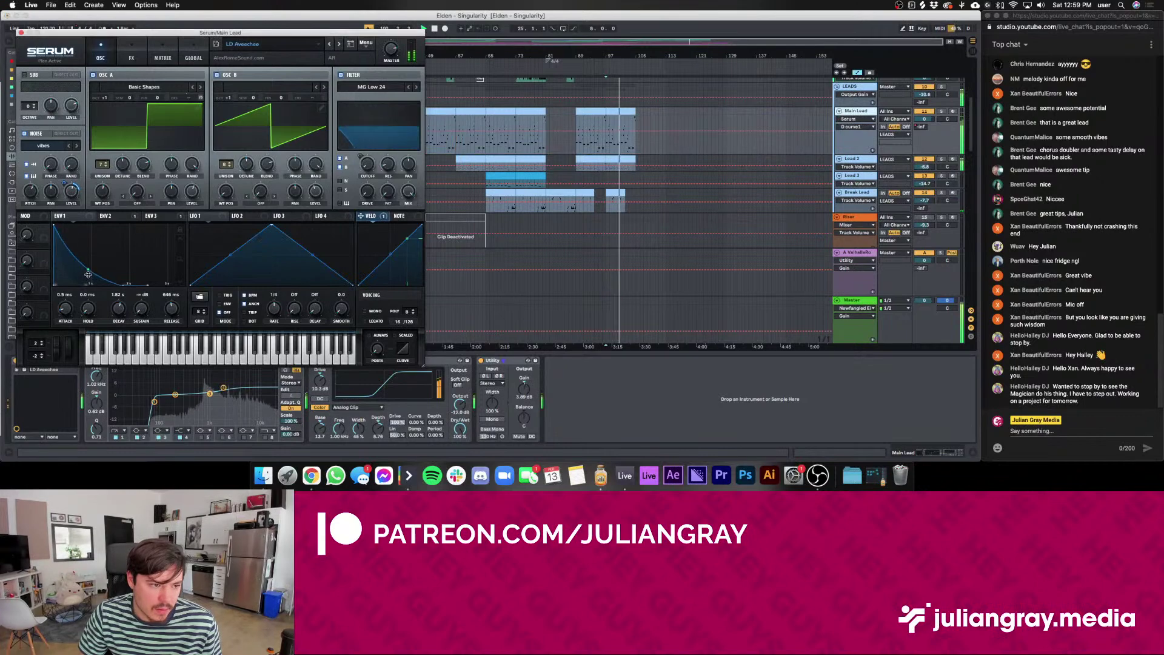
{"action": "left_click", "coordinate": [71, 191]}
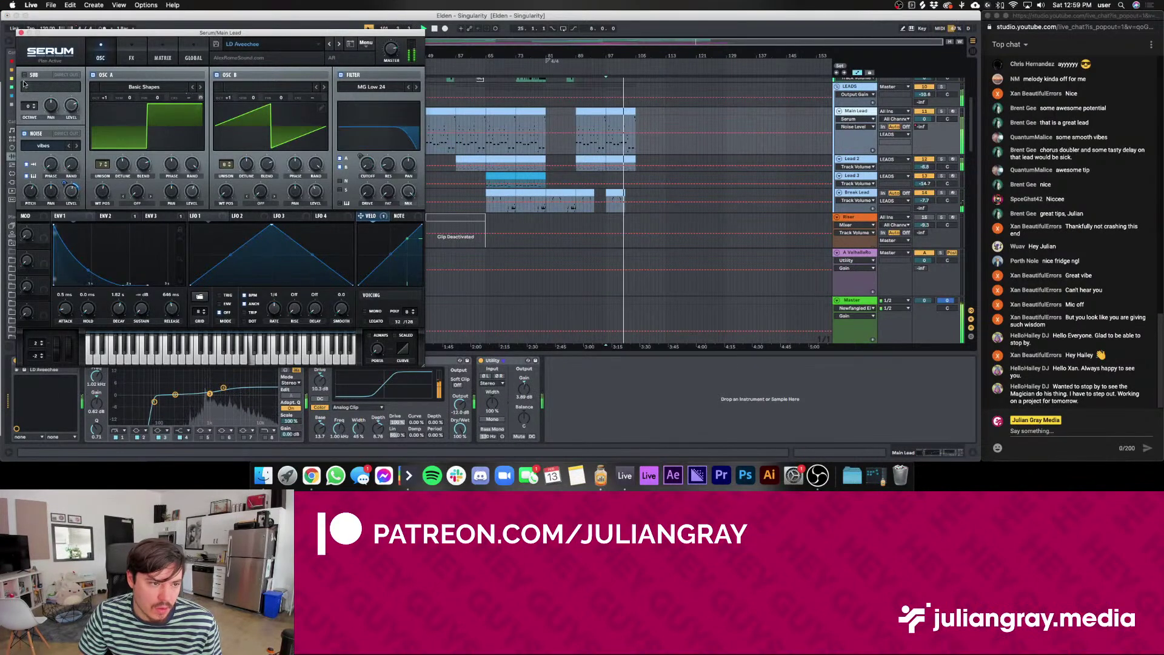
{"action": "left_click", "coordinate": [21, 33]}
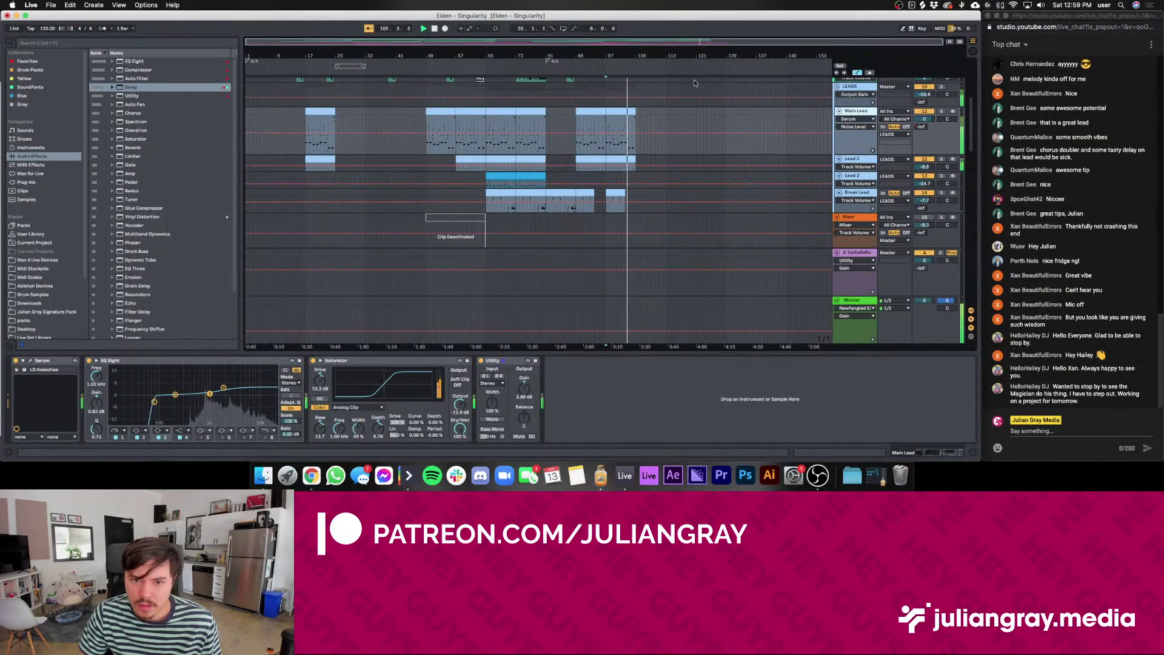
On Lead 2, lower the EQ Eight low-cut frequency and move the Auto Filter frequency ramp's end point back to about bar 97
{"action": "left_click", "coordinate": [871, 161]}
{"action": "left_click_drag", "start_coordinate": [175, 405], "coordinate": [154, 403]}
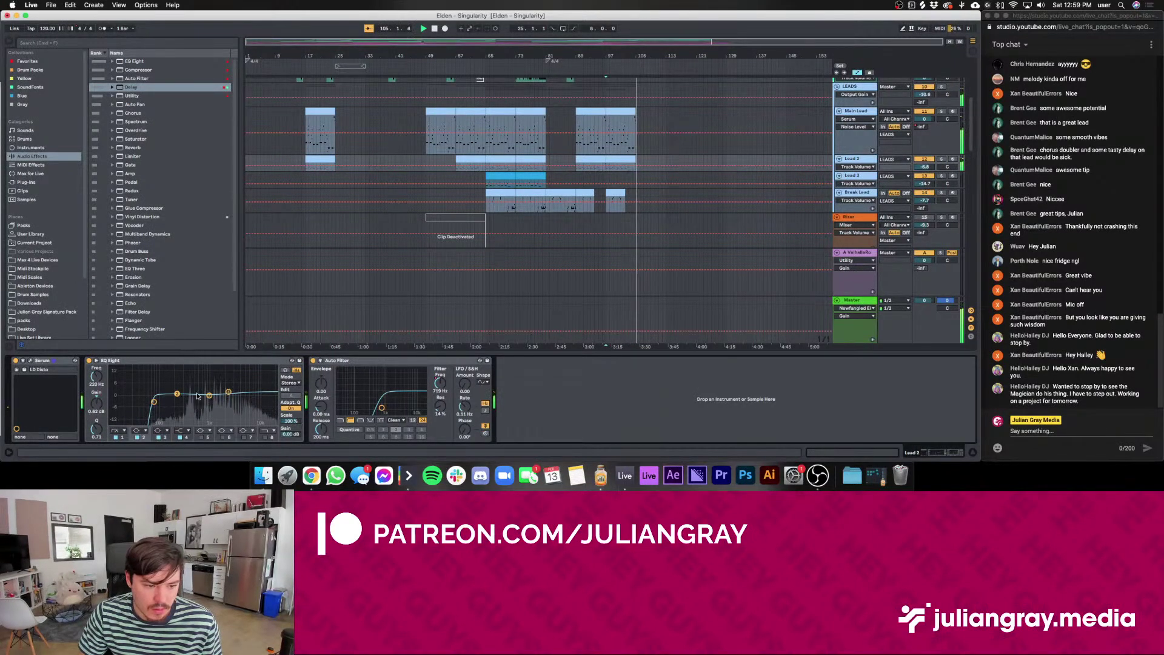
{"action": "left_click", "coordinate": [434, 381]}
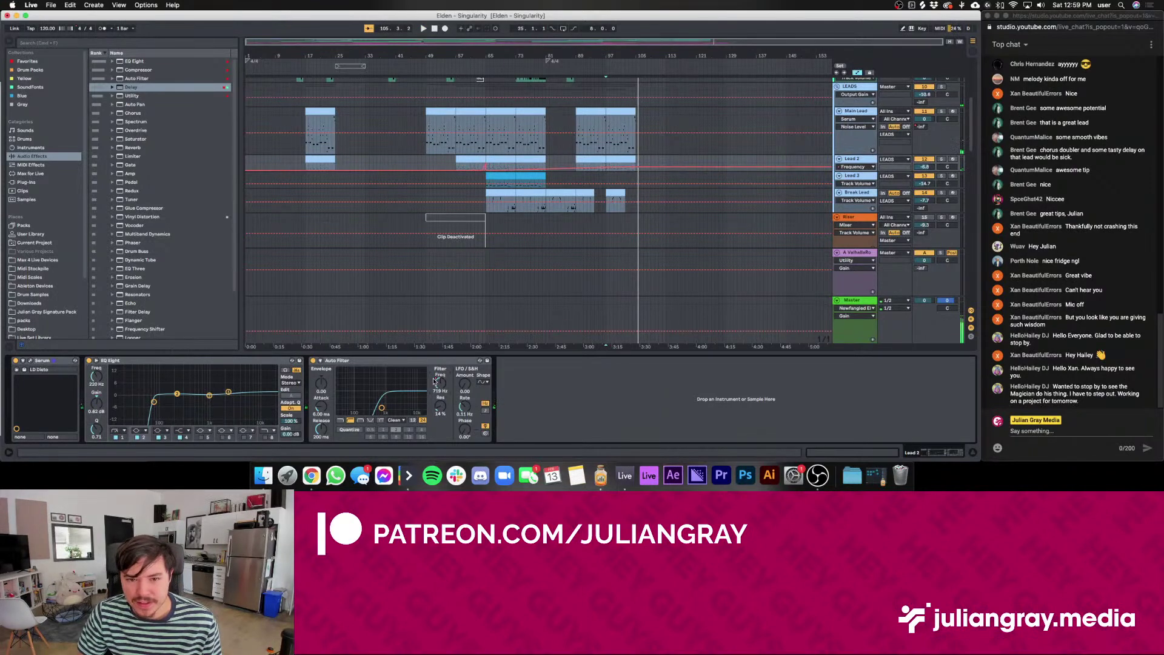
{"action": "left_click_drag", "start_coordinate": [849, 173], "coordinate": [838, 215]}
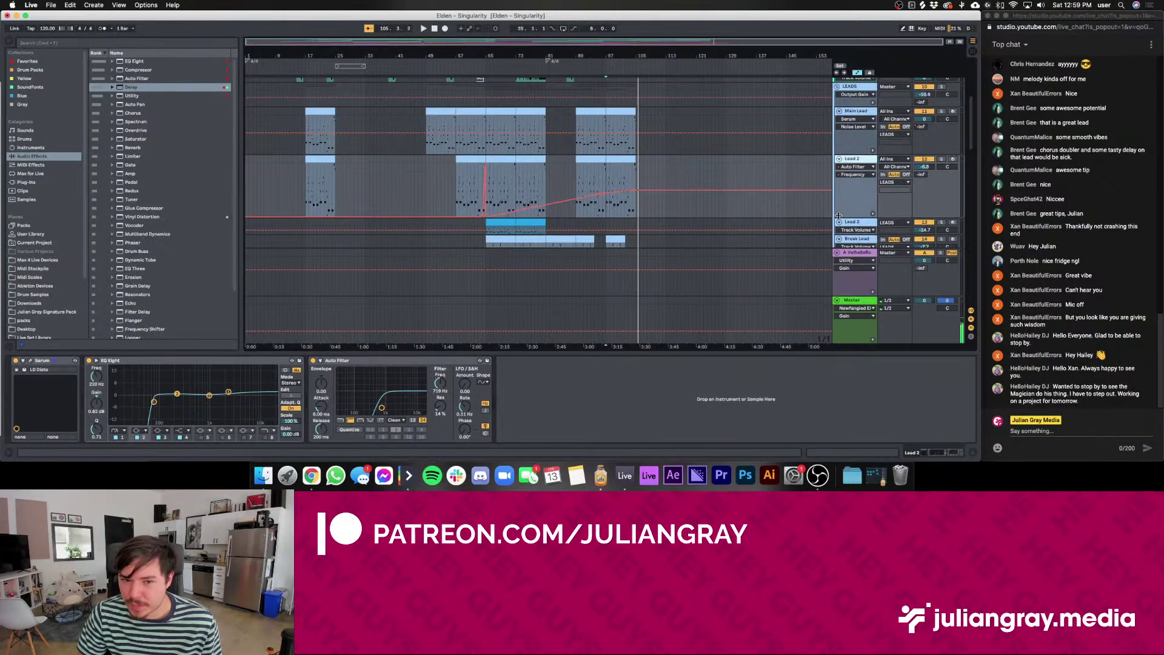
{"action": "left_click_drag", "start_coordinate": [633, 194], "coordinate": [604, 195]}
{"action": "left_click", "coordinate": [606, 174]}
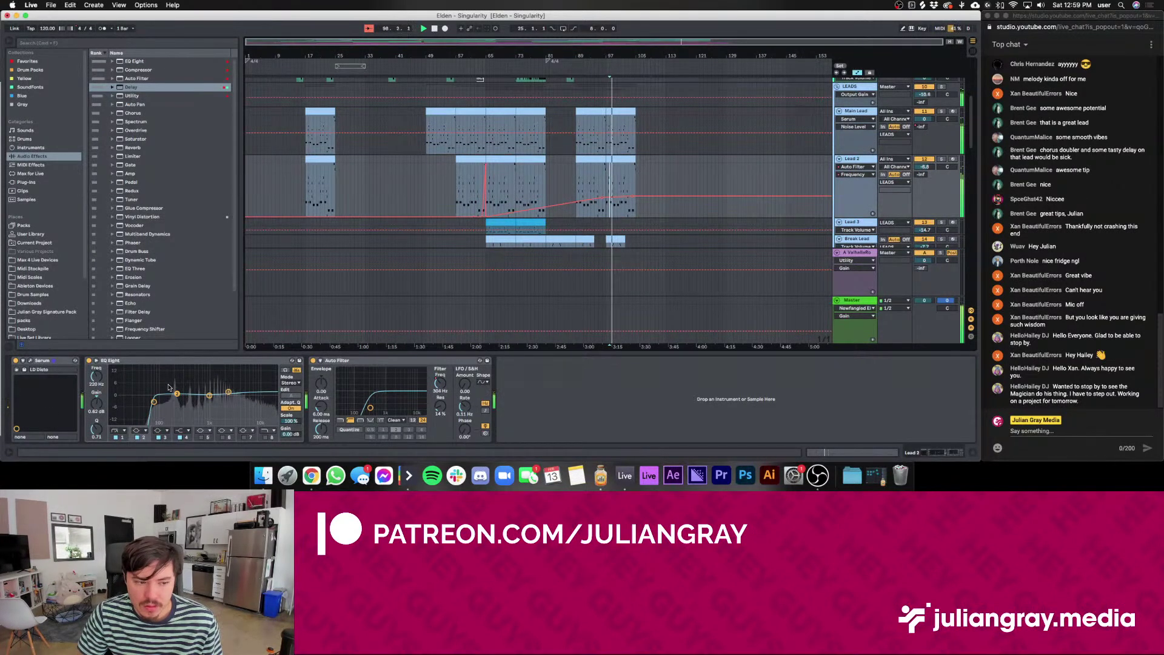
Fine-tune the low-cut band of Lead 2's EQ Eight while replaying the second drop from about bar 98
{"action": "left_click_drag", "start_coordinate": [154, 401], "coordinate": [147, 401]}
{"action": "key", "text": "space"}
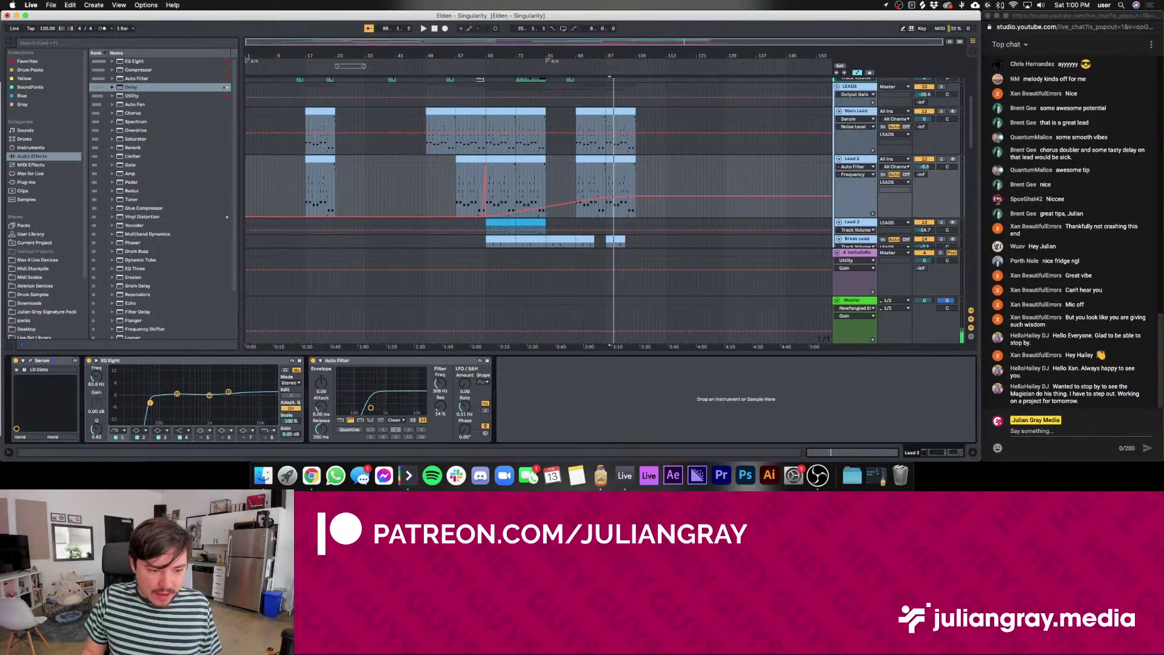
{"action": "key", "text": "space"}
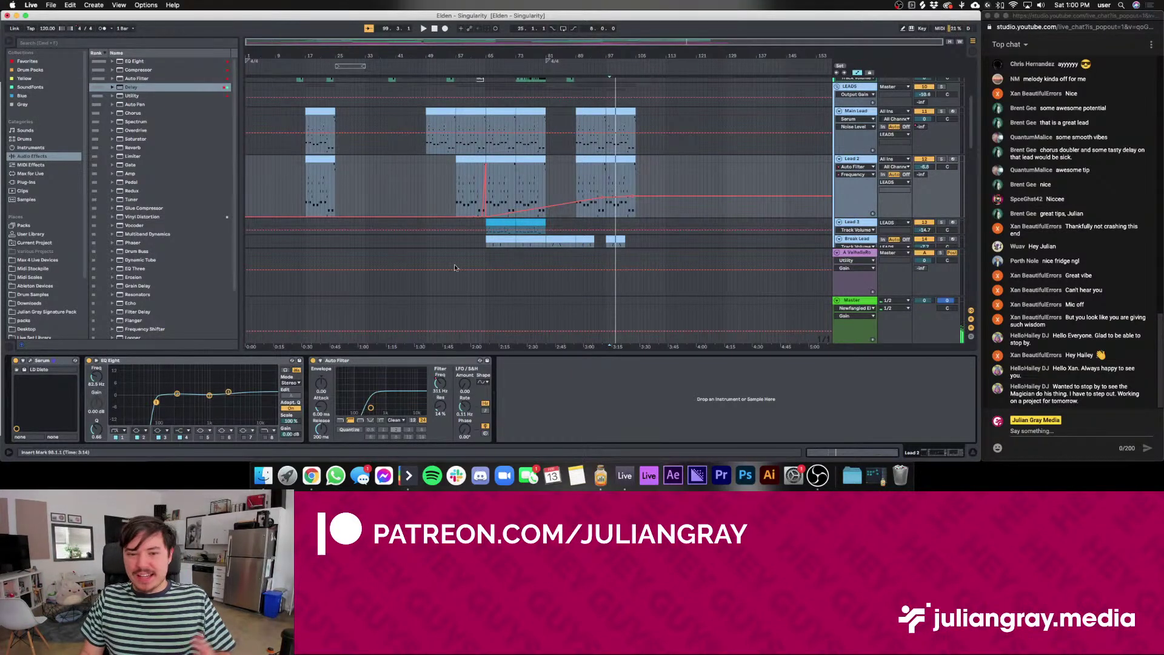
Examine the lead, chord, bass, drum and FX tracks around the start of the breakdown at bar 65
{"action": "left_click", "coordinate": [605, 167]}
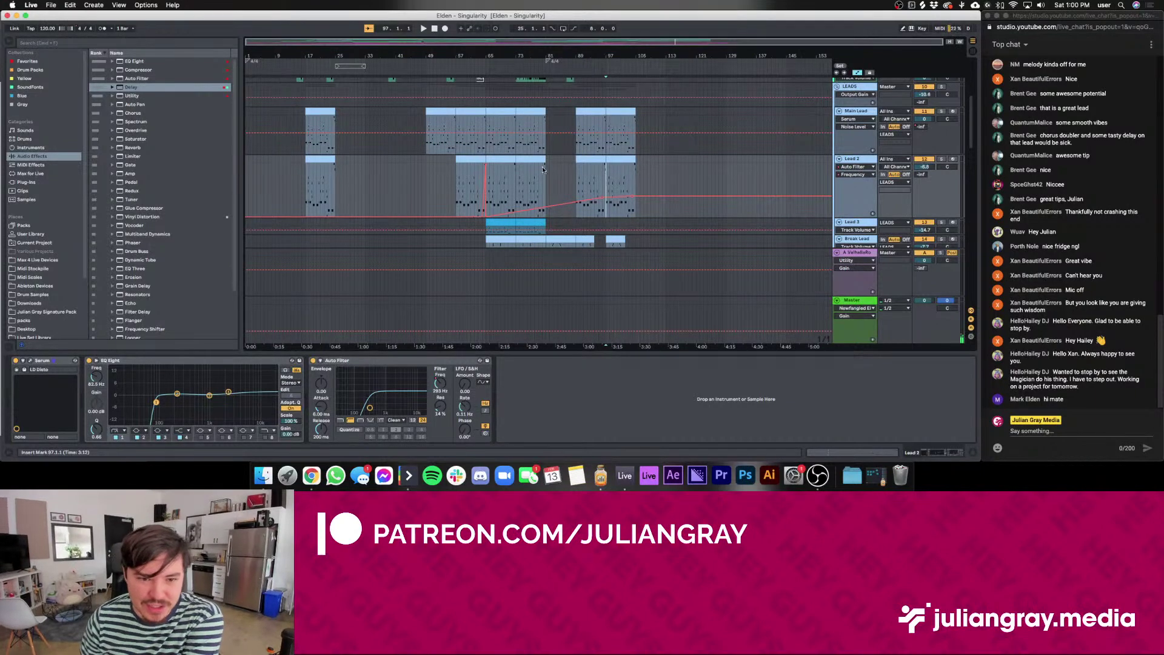
{"action": "left_click", "coordinate": [473, 174]}
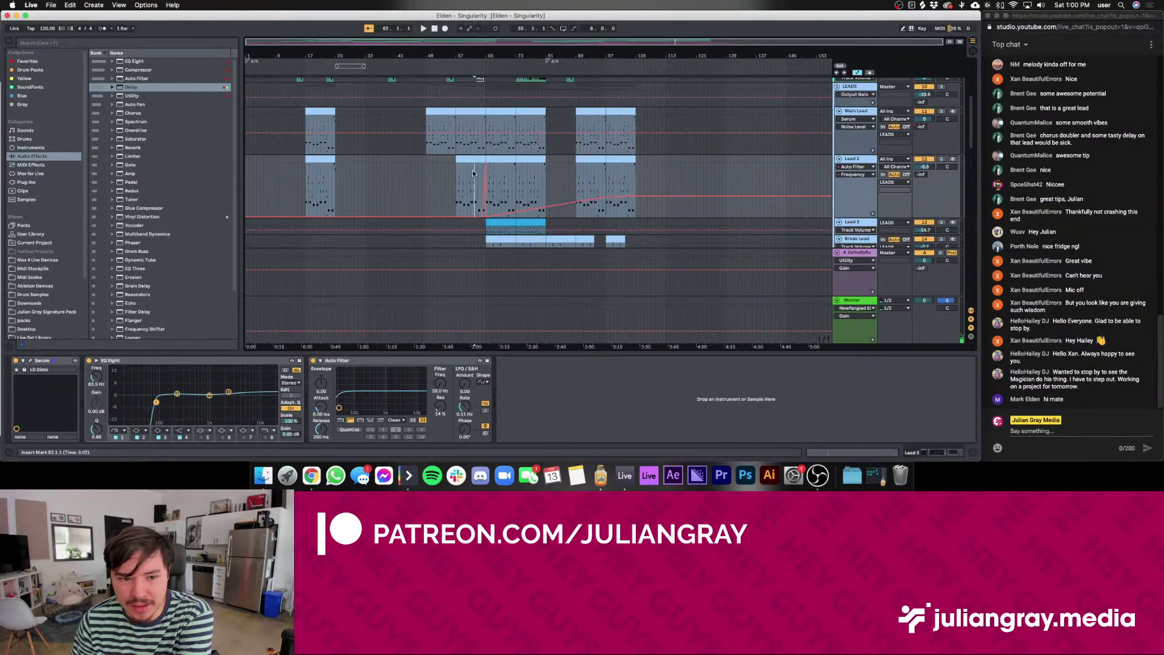
{"action": "scroll", "coordinate": [476, 164], "scroll_direction": "down", "scroll_amount": 10}
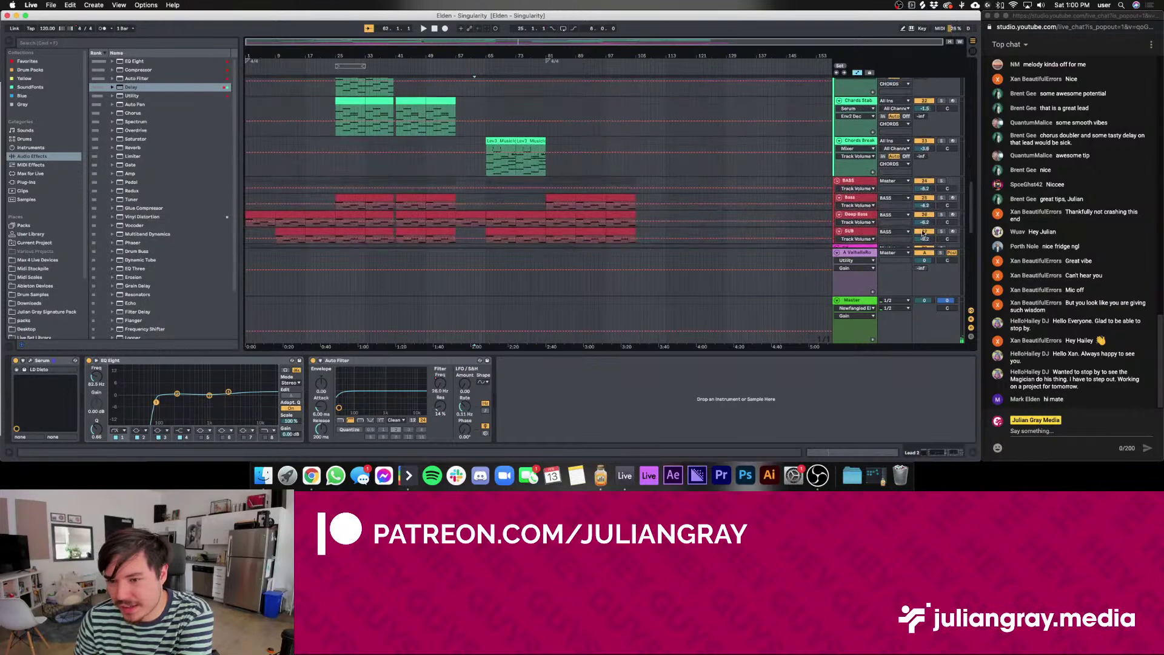
{"action": "left_click_drag", "start_coordinate": [476, 164], "coordinate": [489, 245]}
{"action": "left_click", "coordinate": [486, 169]}
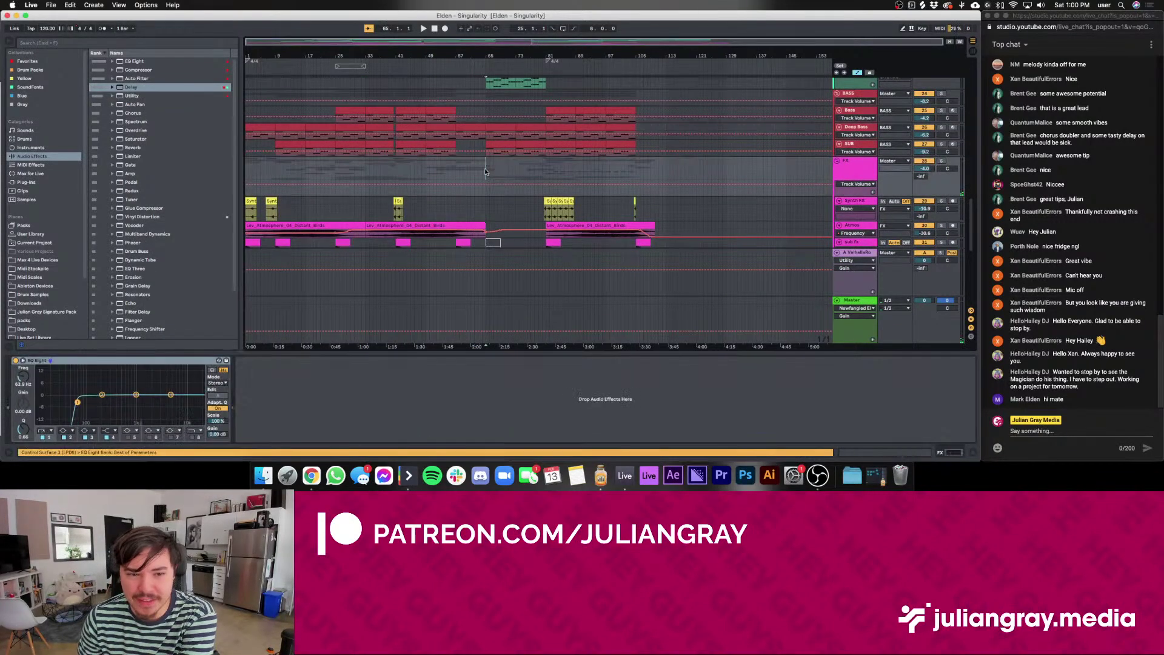
{"action": "scroll", "coordinate": [489, 165], "scroll_direction": "up", "scroll_amount": 10}
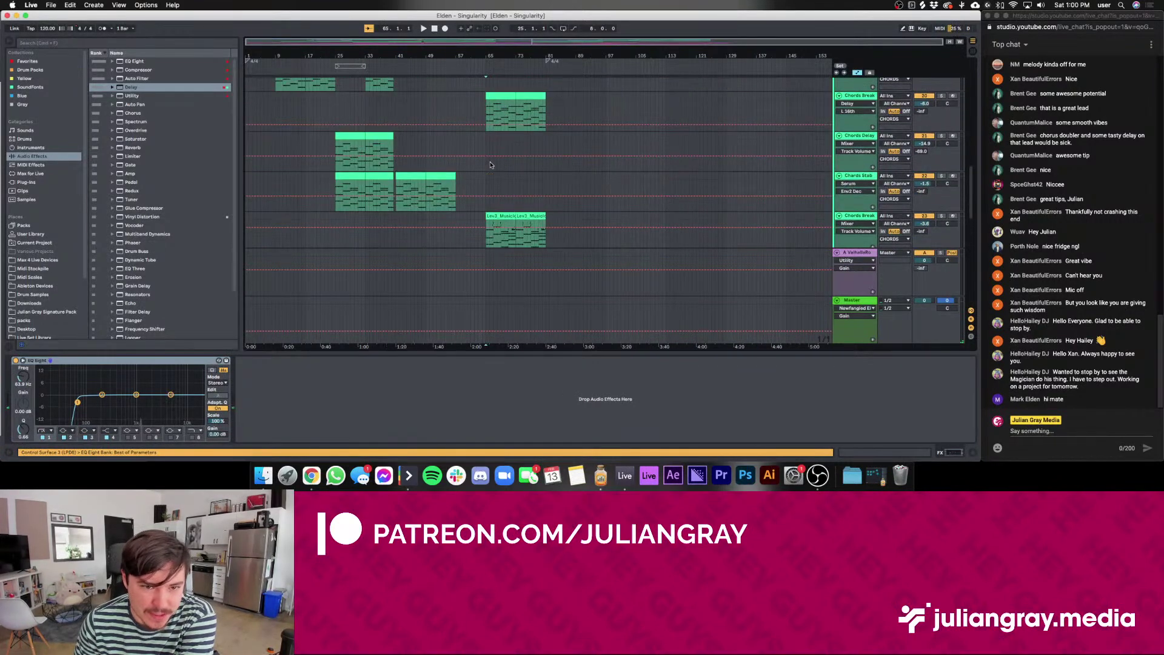
{"action": "scroll", "coordinate": [490, 165], "scroll_direction": "up", "scroll_amount": 6}
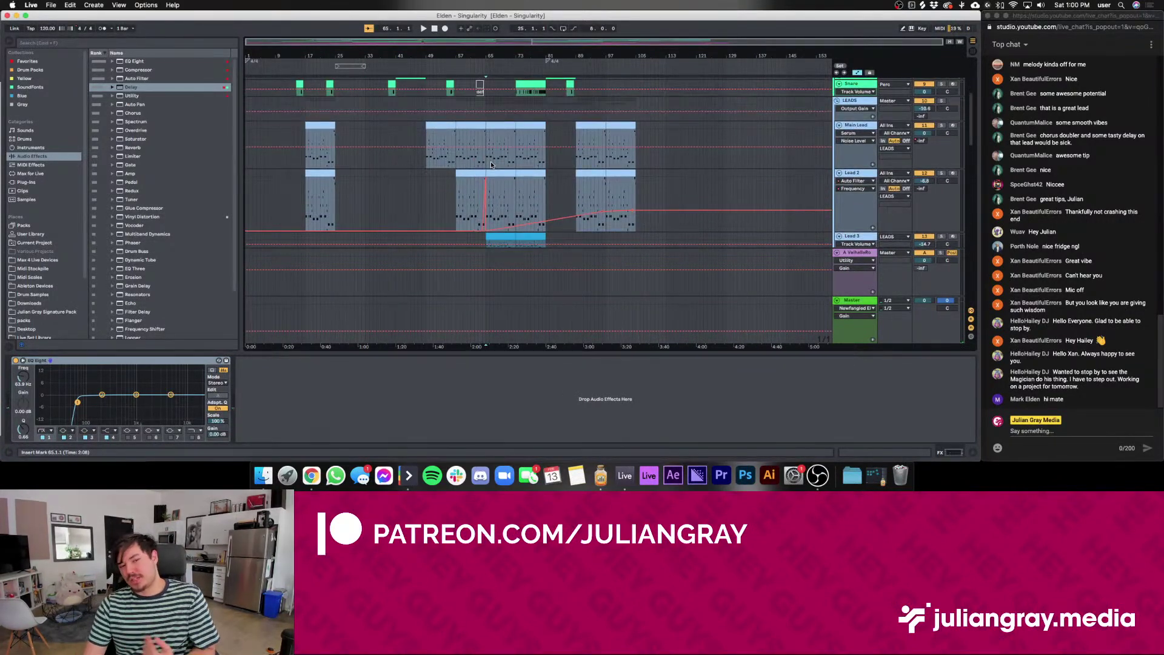
{"action": "scroll", "coordinate": [494, 159], "scroll_direction": "up", "scroll_amount": 10}
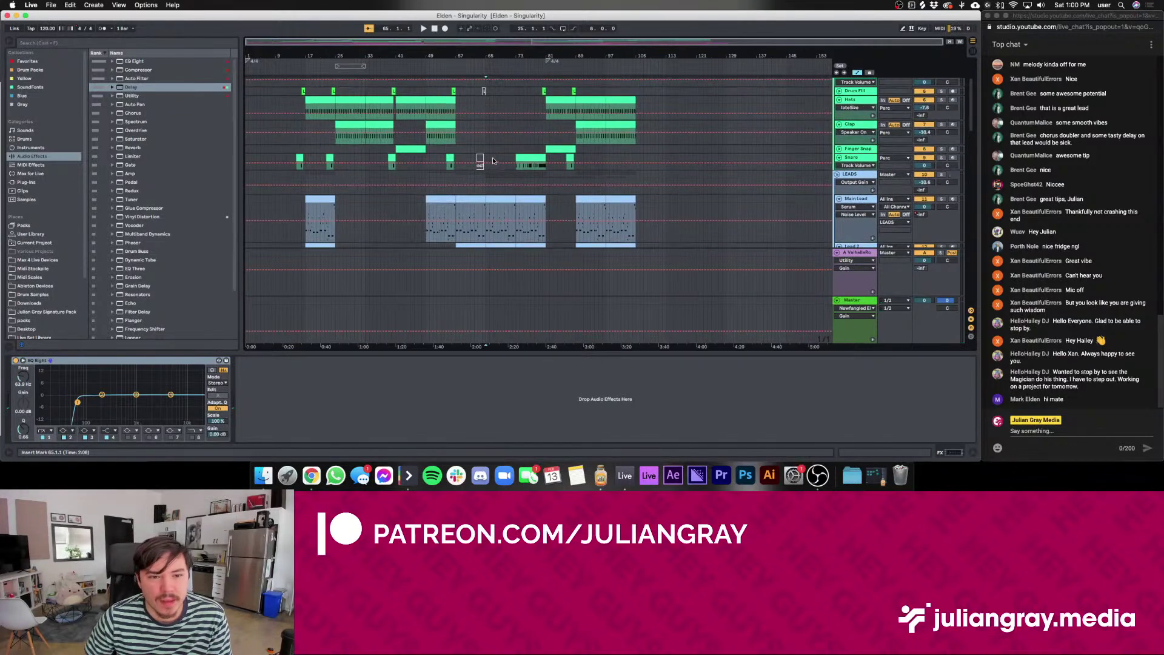
{"action": "scroll", "coordinate": [493, 158], "scroll_direction": "down", "scroll_amount": 12}
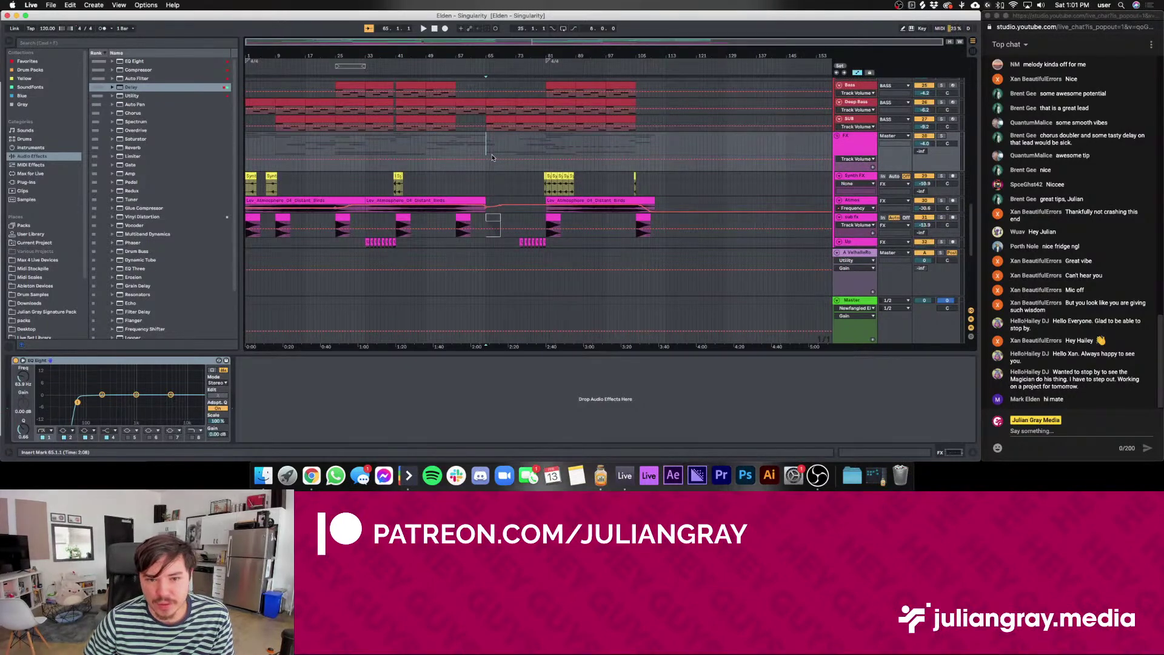
{"action": "scroll", "coordinate": [636, 251], "scroll_direction": "down", "scroll_amount": 1}
{"action": "scroll", "coordinate": [514, 217], "scroll_direction": "up", "scroll_amount": 5}
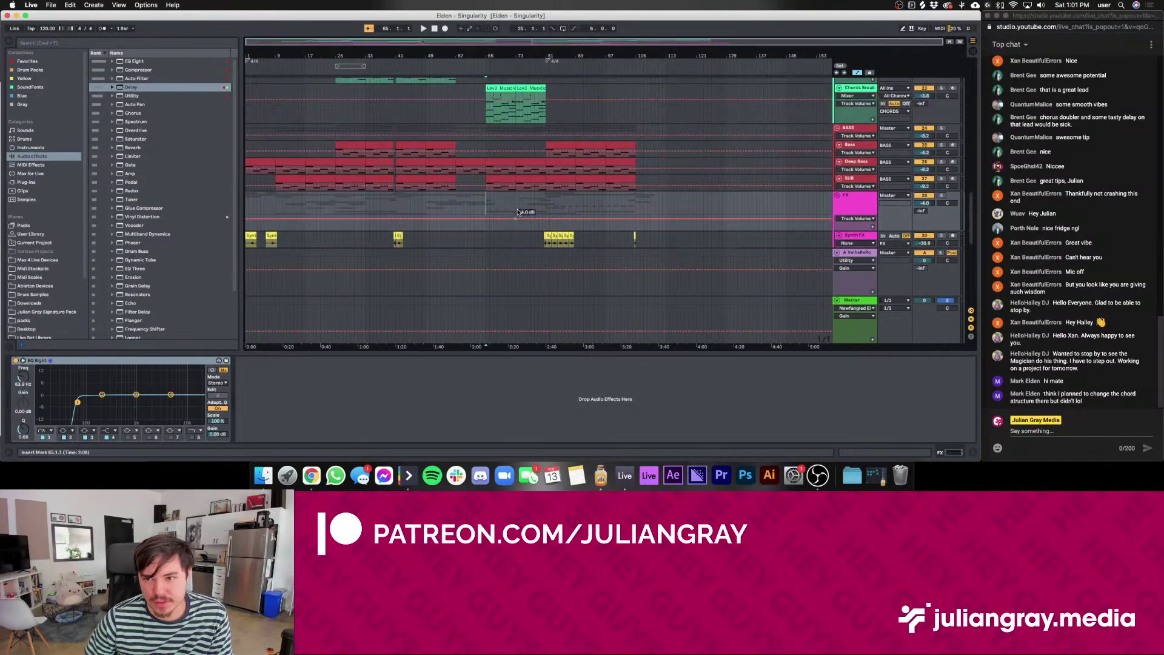
Review the chord and bass tracks and the Chords Break devices around the transition into the breakdown
{"action": "scroll", "coordinate": [520, 209], "scroll_direction": "up", "scroll_amount": 2}
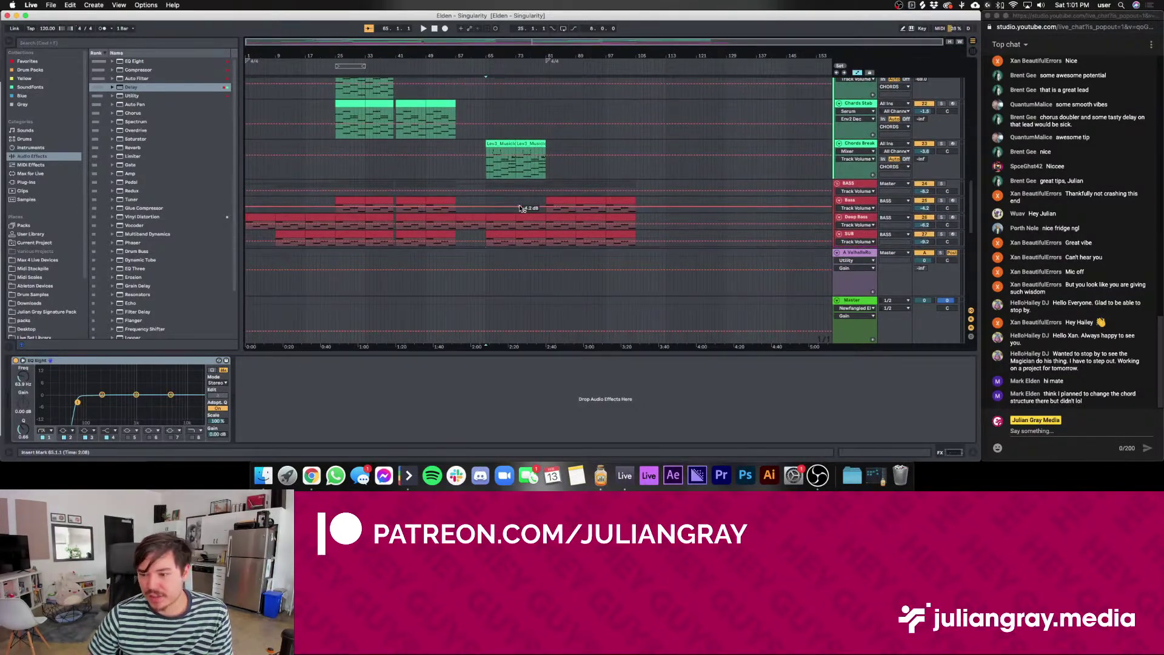
{"action": "scroll", "coordinate": [520, 206], "scroll_direction": "down", "scroll_amount": 1}
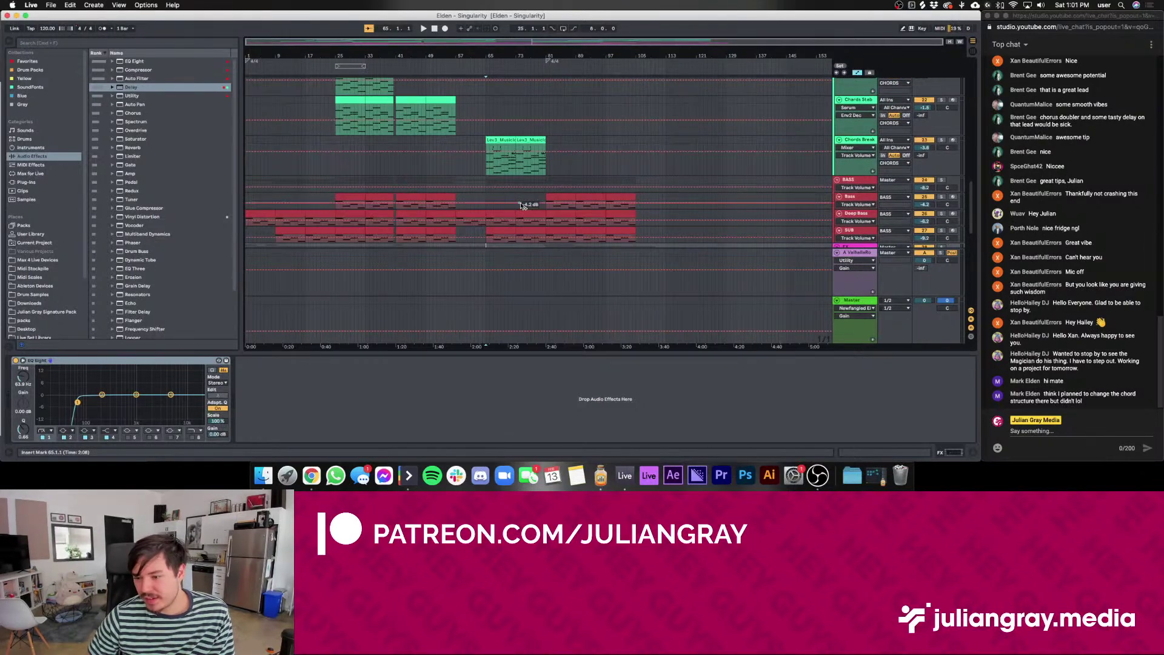
{"action": "scroll", "coordinate": [520, 205], "scroll_direction": "right", "scroll_amount": 1}
{"action": "left_click", "coordinate": [482, 173]}
{"action": "scroll", "coordinate": [487, 169], "scroll_direction": "left", "scroll_amount": 1}
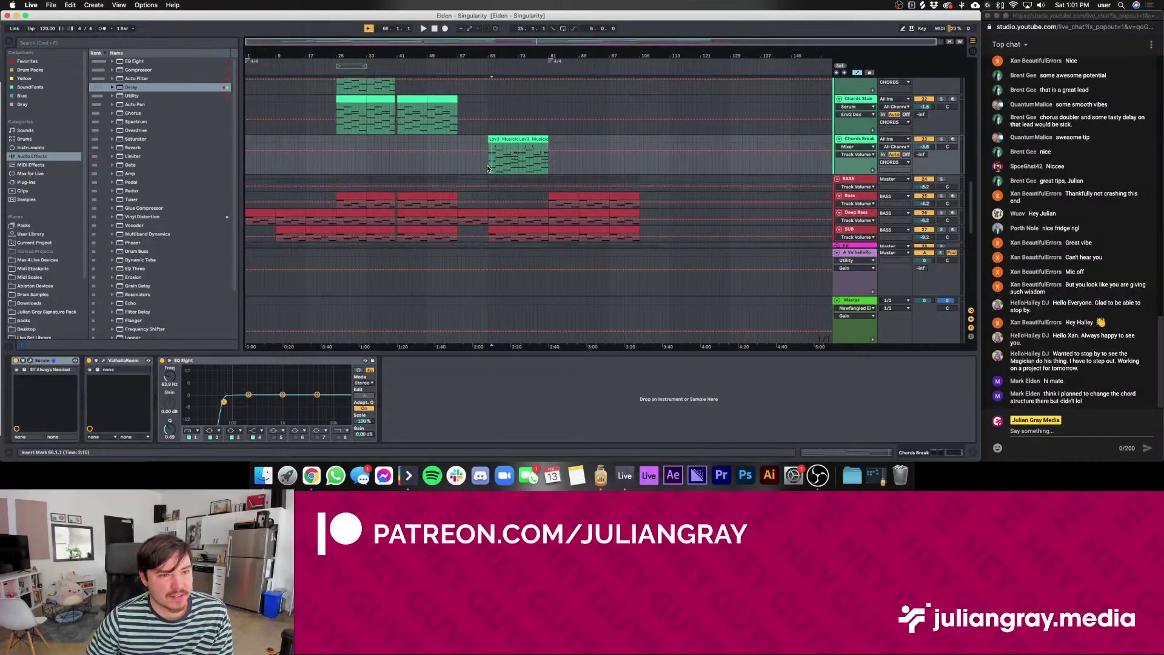
{"action": "left_click", "coordinate": [485, 169]}
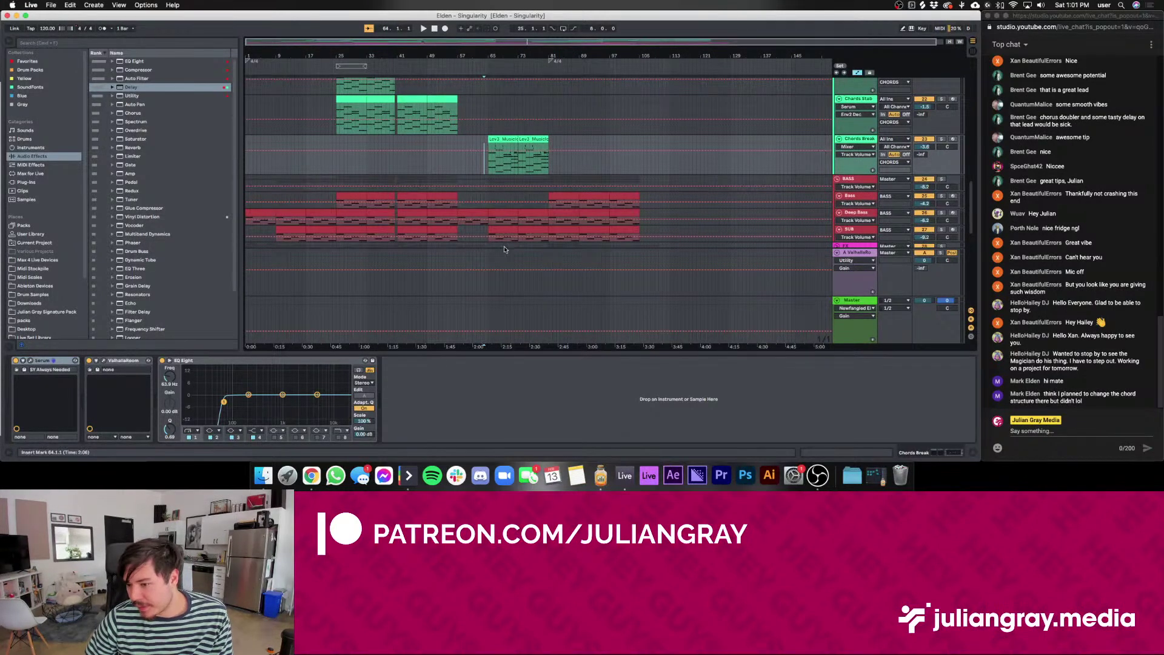
{"action": "scroll", "coordinate": [498, 190], "scroll_direction": "up", "scroll_amount": 6}
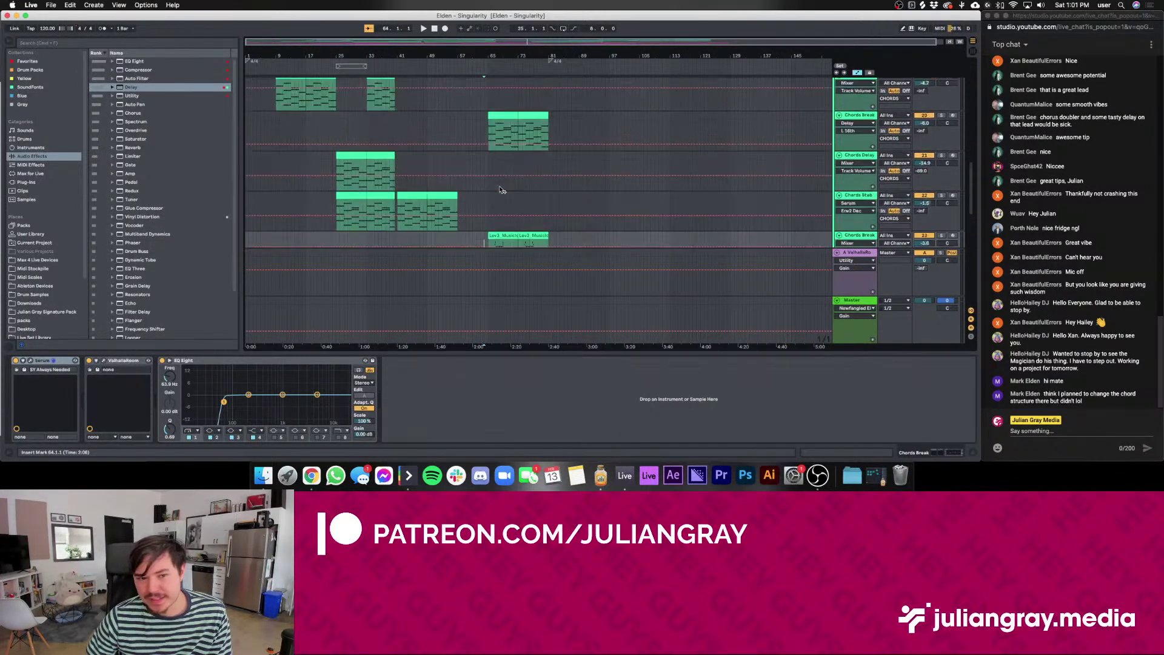
{"action": "left_click", "coordinate": [489, 188]}
{"action": "scroll", "coordinate": [491, 186], "scroll_direction": "down", "scroll_amount": 3}
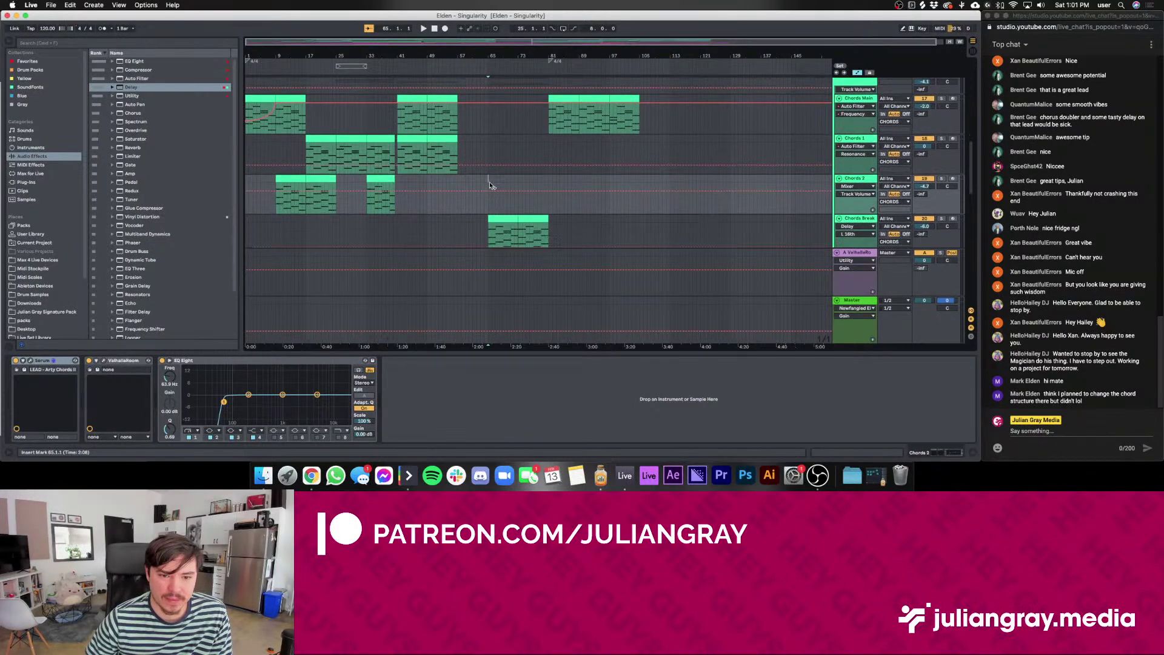
{"action": "left_click", "coordinate": [535, 176]}
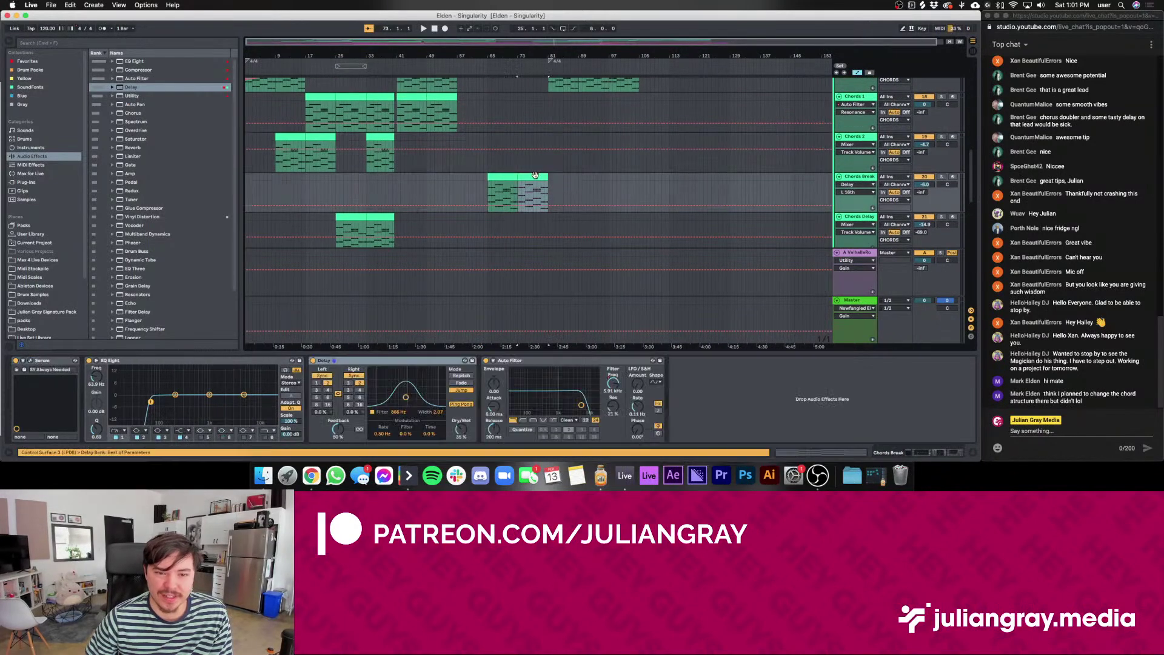
{"action": "mouse_move", "coordinate": [478, 183]}
{"action": "left_mouse_down"}
{"action": "mouse_move", "coordinate": [579, 185]}
{"action": "mouse_move", "coordinate": [471, 176]}
{"action": "left_mouse_up"}
{"action": "left_click", "coordinate": [478, 176]}
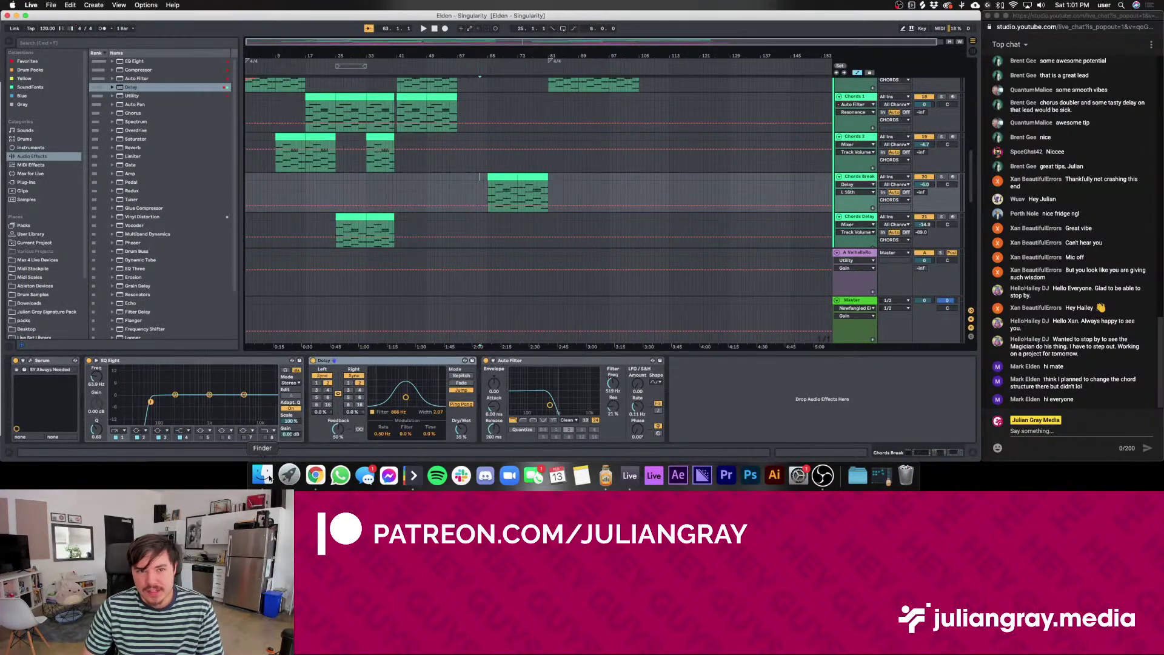
{"action": "scroll", "coordinate": [408, 291], "scroll_direction": "up", "scroll_amount": 5}
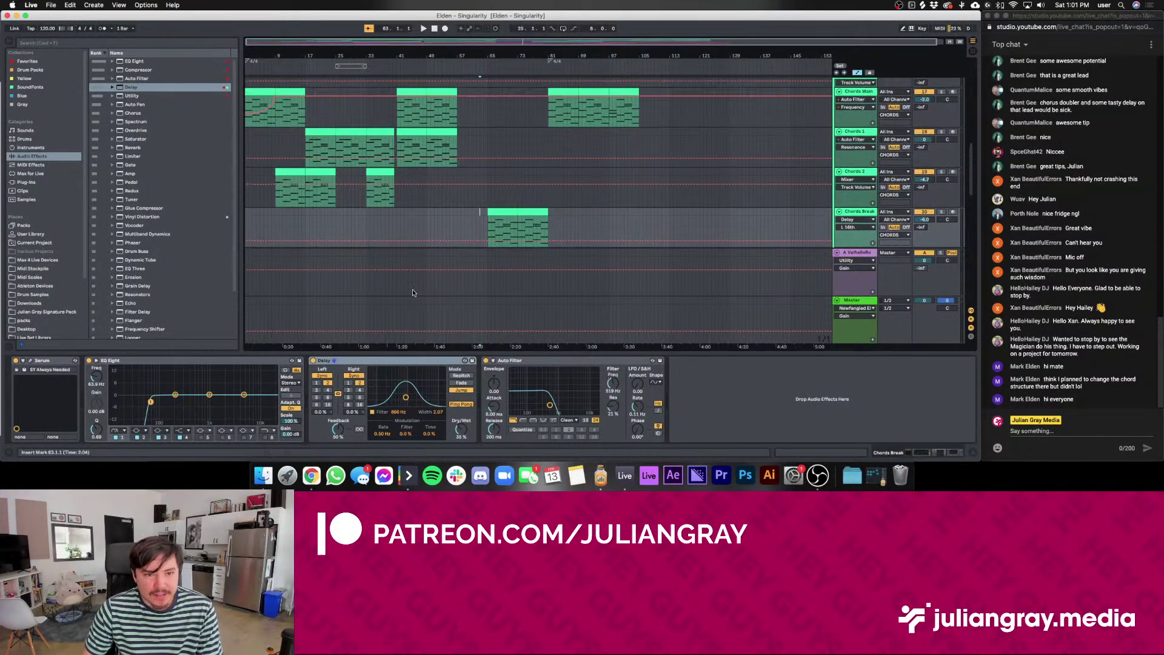
{"action": "left_click", "coordinate": [838, 255]}
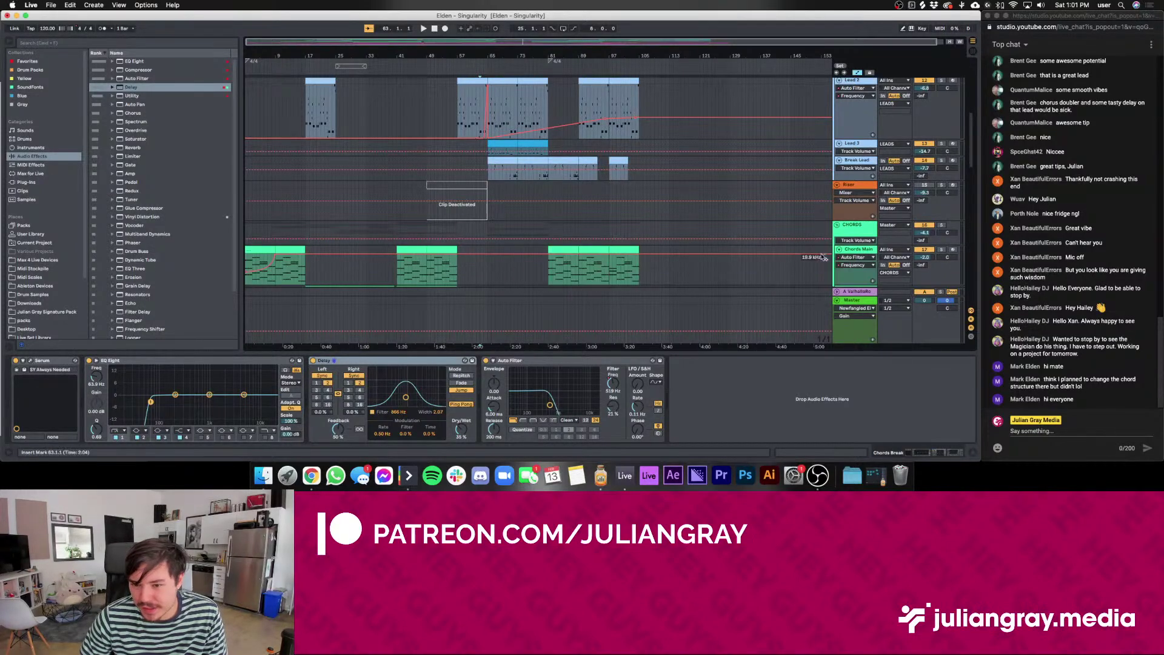
Switch to Finder and move the Singularity zip archive in the Fix Your Project February 2021 folder to the Trash
{"action": "left_click", "coordinate": [262, 475]}
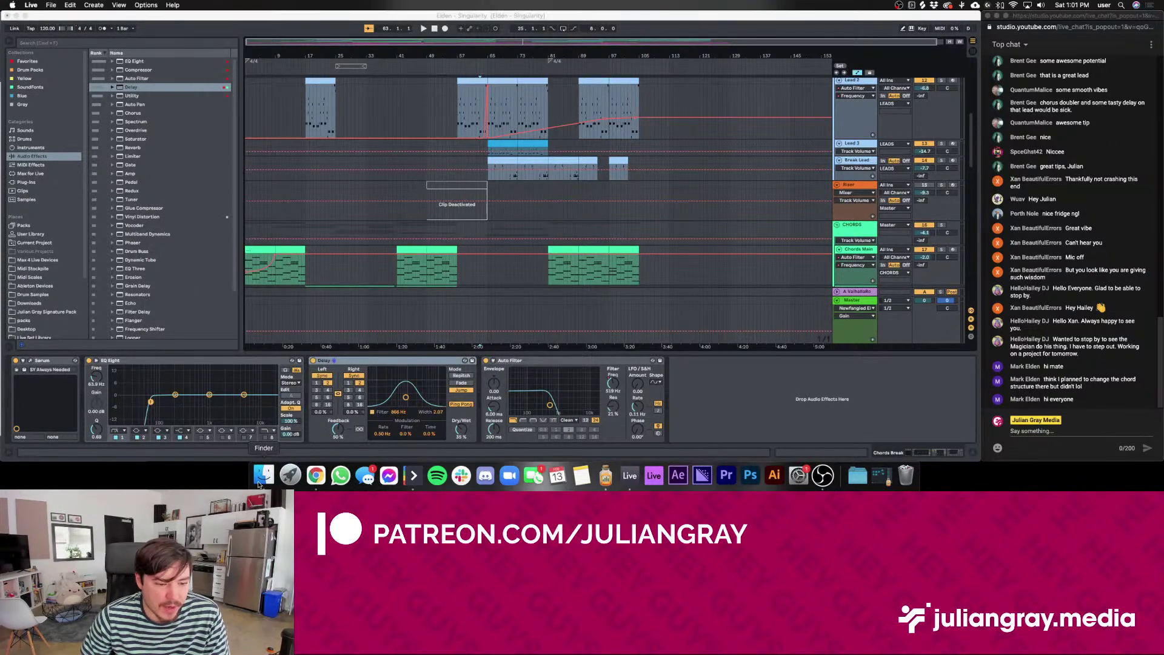
{"action": "scroll", "coordinate": [586, 234], "scroll_direction": "left", "scroll_amount": 10}
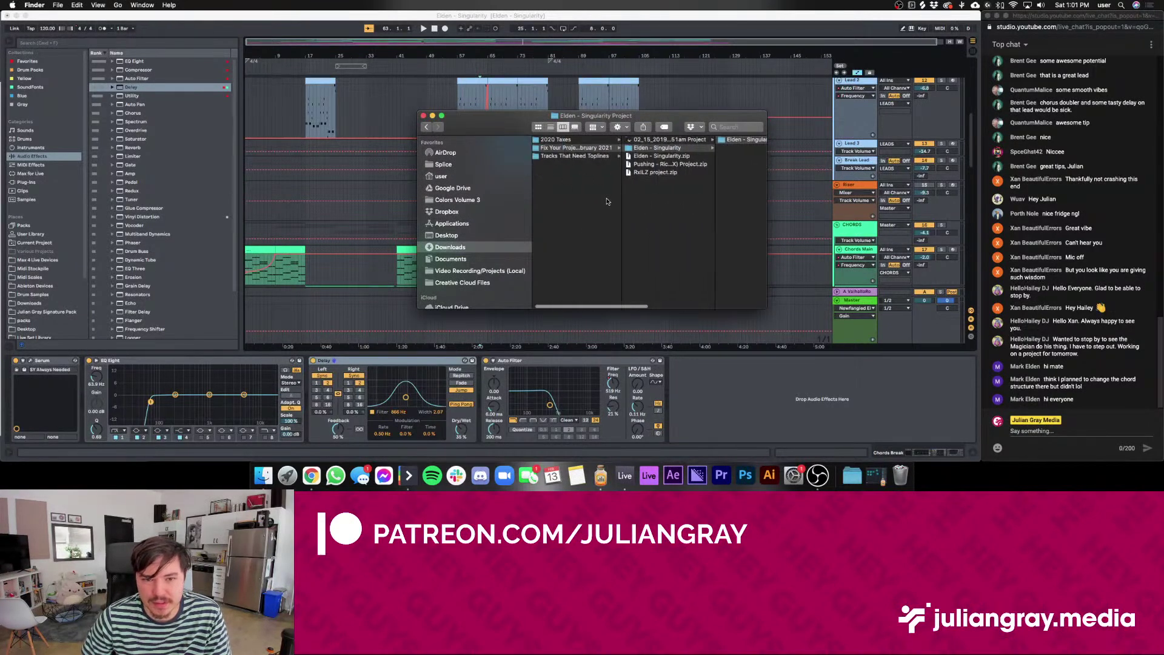
{"action": "left_click", "coordinate": [665, 159]}
{"action": "right_click", "coordinate": [590, 157]}
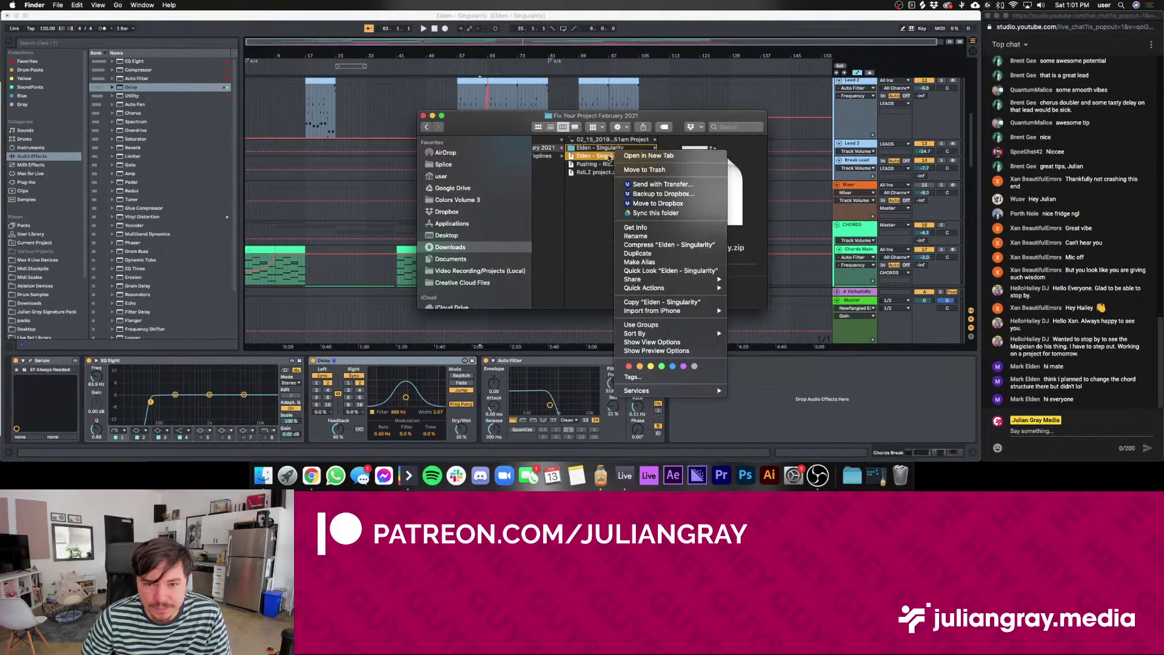
{"action": "right_click", "coordinate": [590, 157]}
{"action": "left_click", "coordinate": [637, 181]}
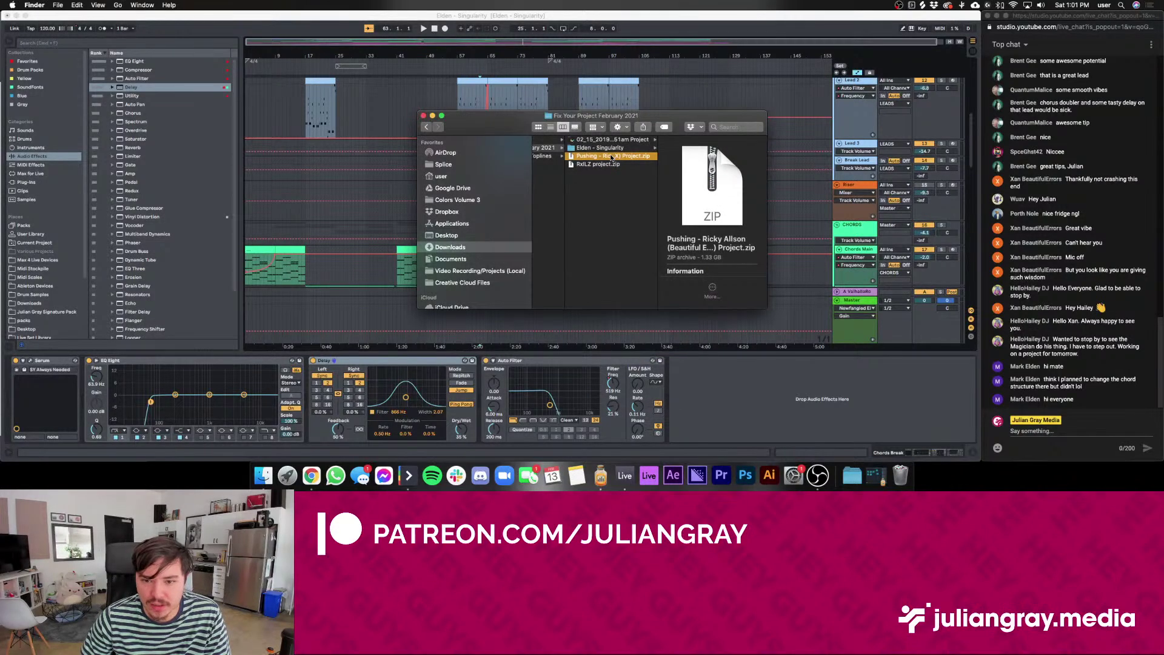
Extract the Pushing (Beautiful Errors RMX) project zip, widen the Finder window and move that archive to the Trash
{"action": "double_click", "coordinate": [611, 156]}
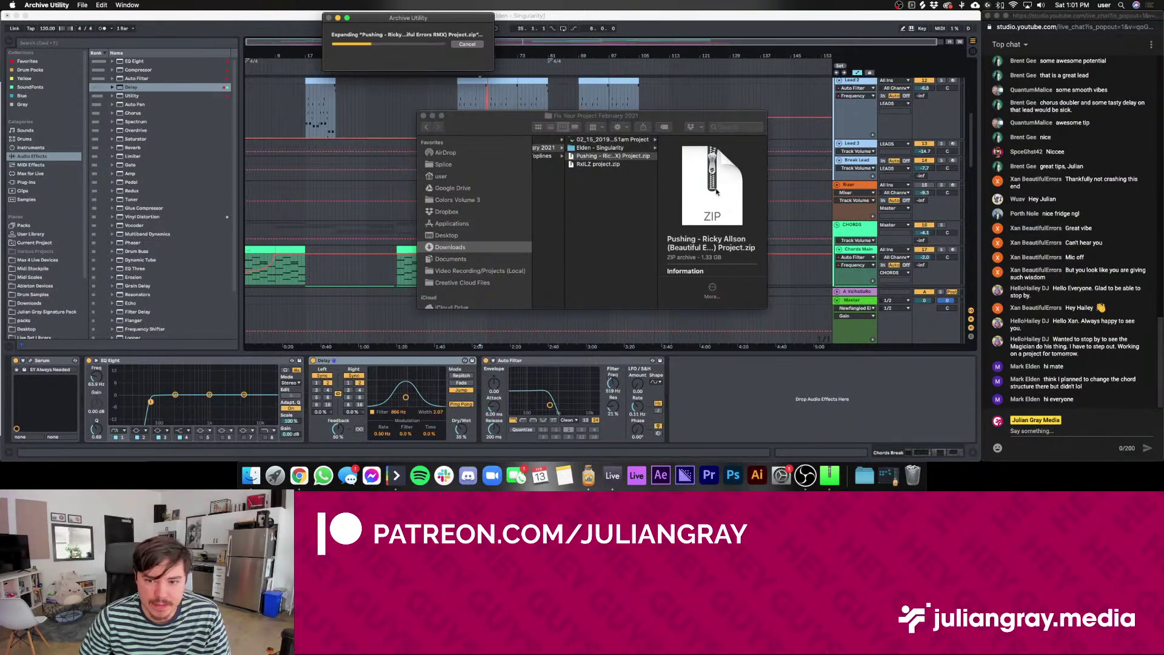
{"action": "left_click_drag", "start_coordinate": [766, 193], "coordinate": [894, 193]}
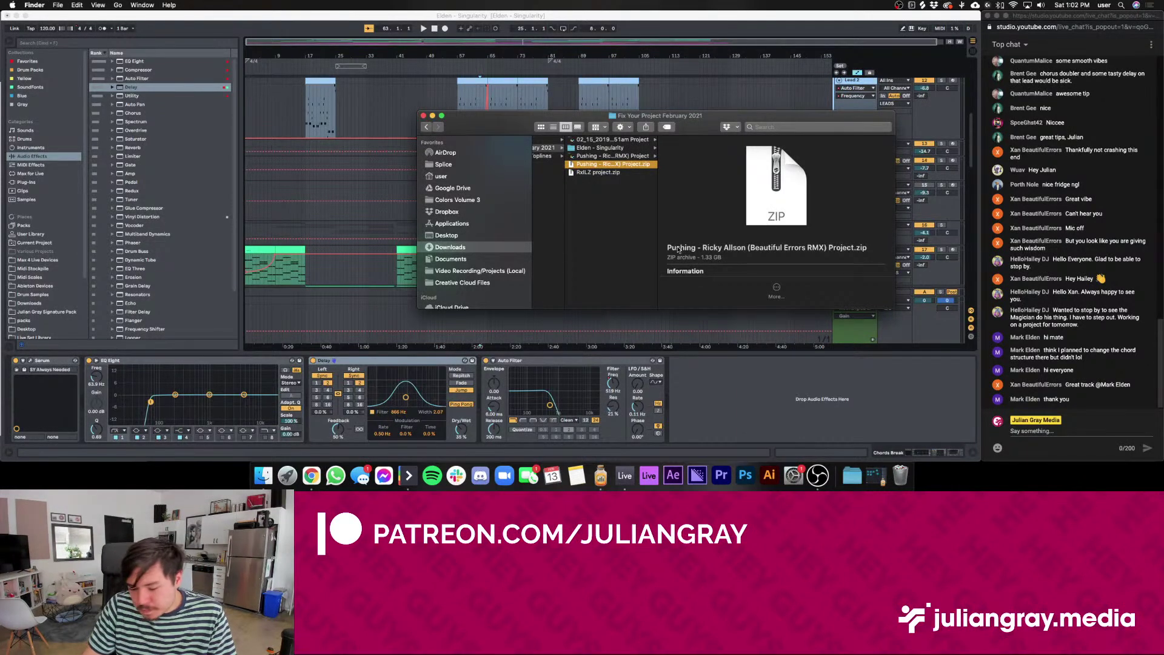
{"action": "key", "text": "Up"}
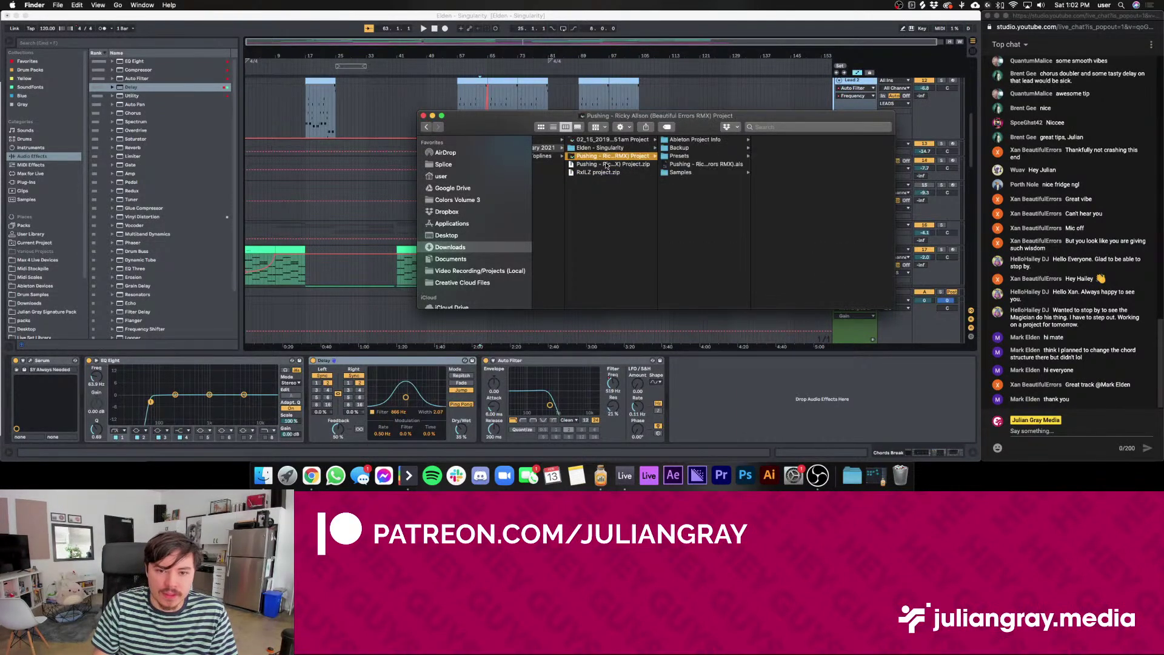
{"action": "right_click", "coordinate": [605, 166]}
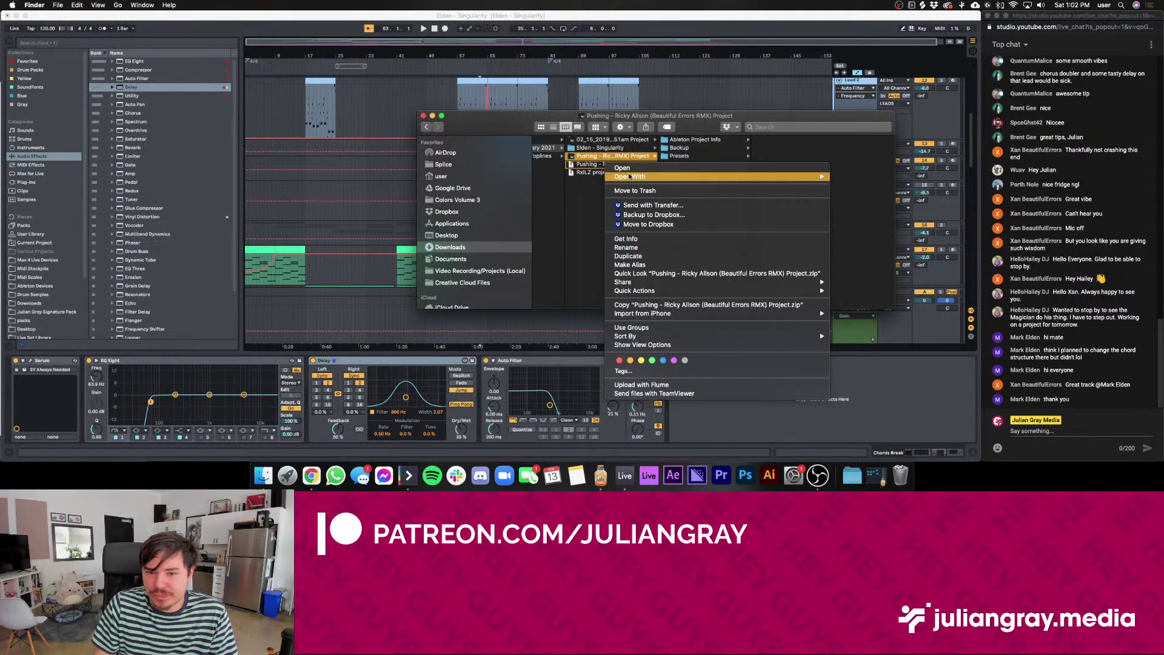
{"action": "left_click", "coordinate": [635, 191]}
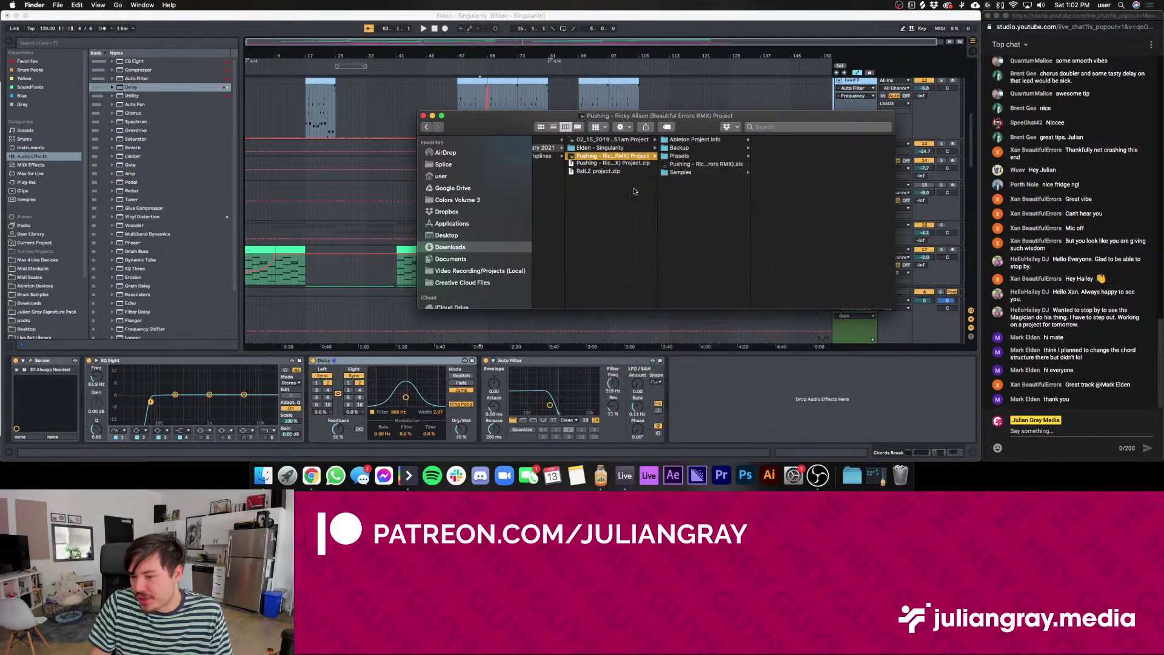
Open the Pushing (Beautiful Errors RMX) .als set in Ableton Live, saving the Singularity set's changes and dismissing the plug-in warning
{"action": "left_click", "coordinate": [677, 164]}
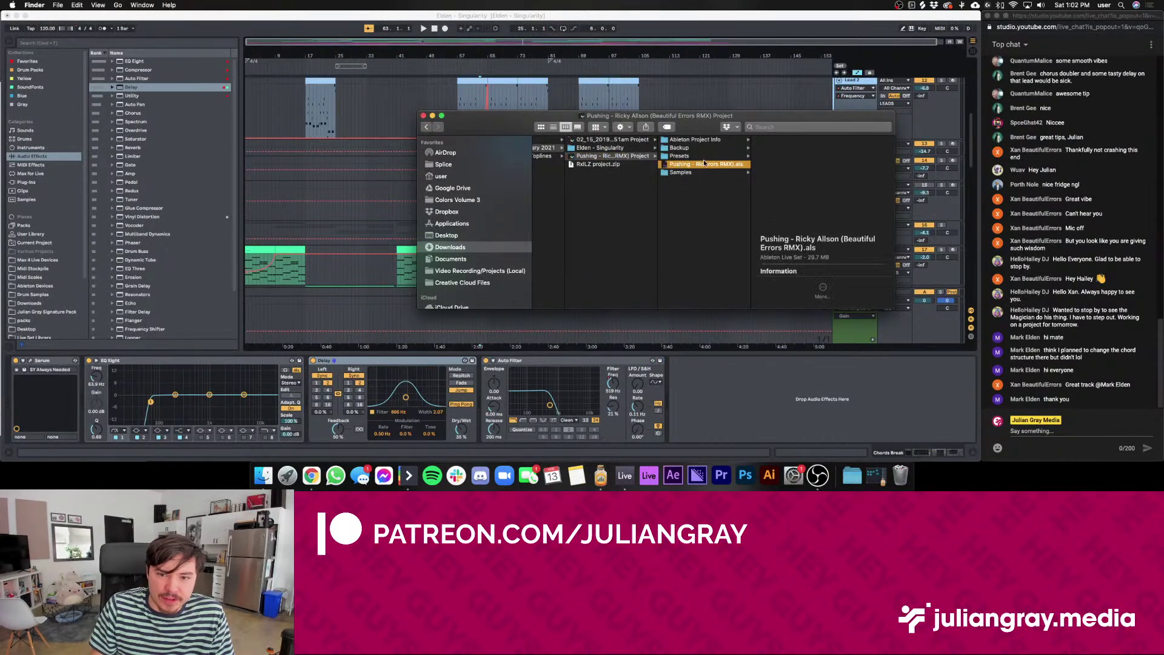
{"action": "double_click", "coordinate": [705, 166]}
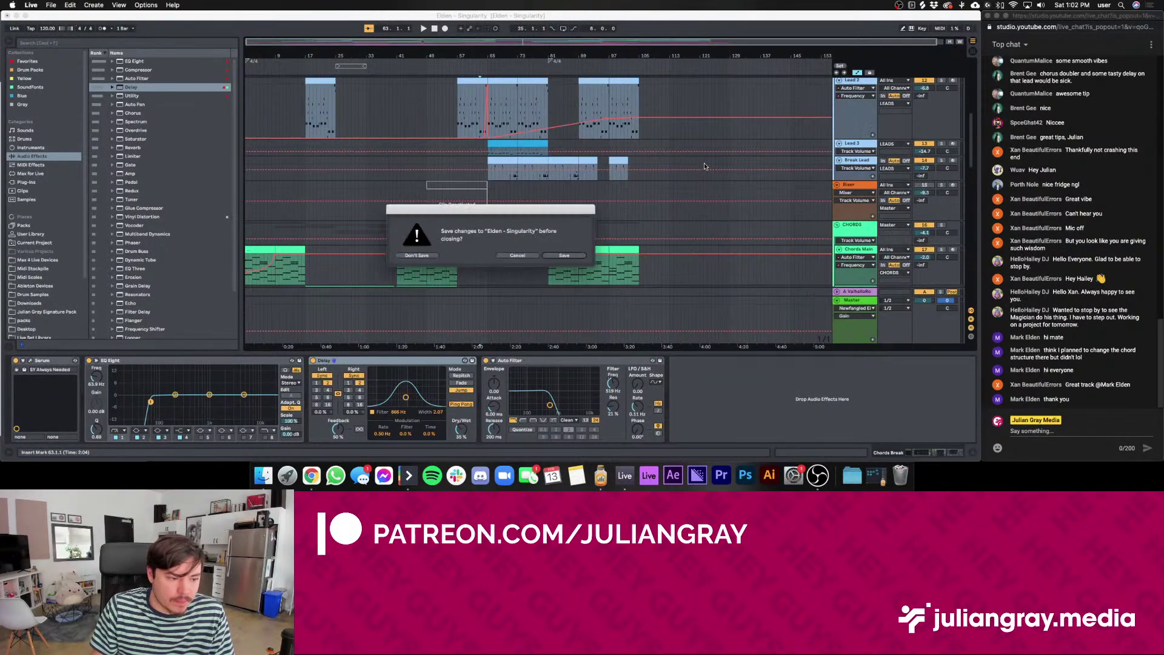
{"action": "left_click", "coordinate": [566, 256]}
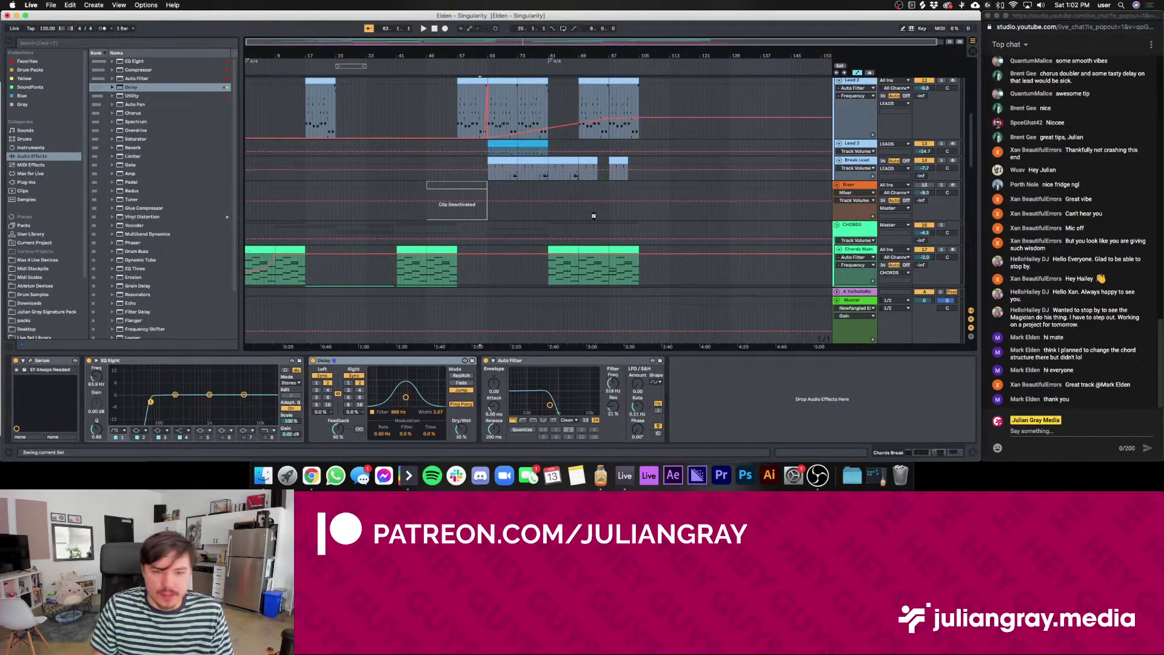
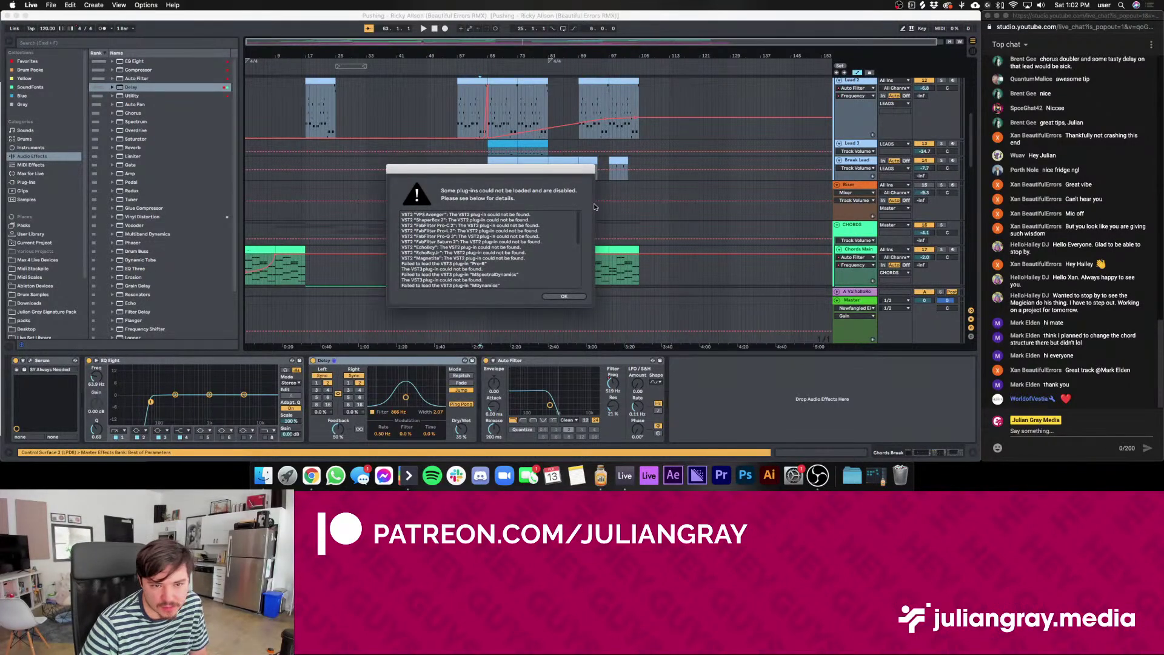
{"action": "left_click", "coordinate": [566, 297]}
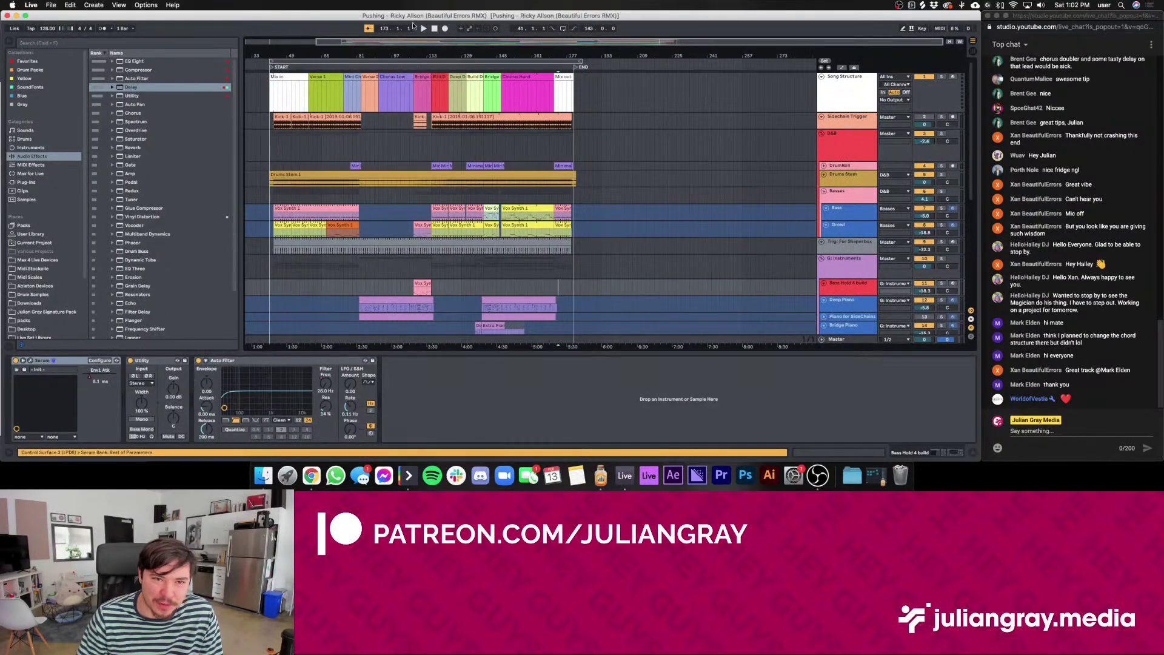
Look over the remix arrangement and play it from the start of the Mix in section at bar 41
{"action": "scroll", "coordinate": [431, 42], "scroll_direction": "left", "scroll_amount": 3}
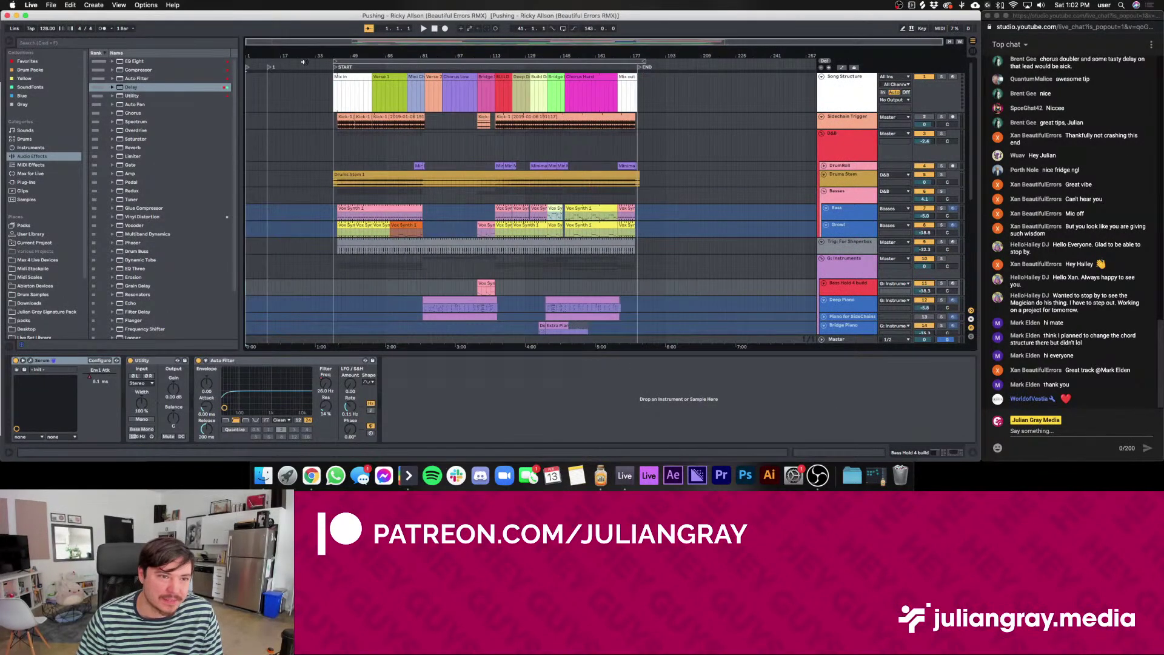
{"action": "scroll", "coordinate": [423, 154], "scroll_direction": "up", "scroll_amount": 3}
{"action": "scroll", "coordinate": [424, 154], "scroll_direction": "down", "scroll_amount": 5}
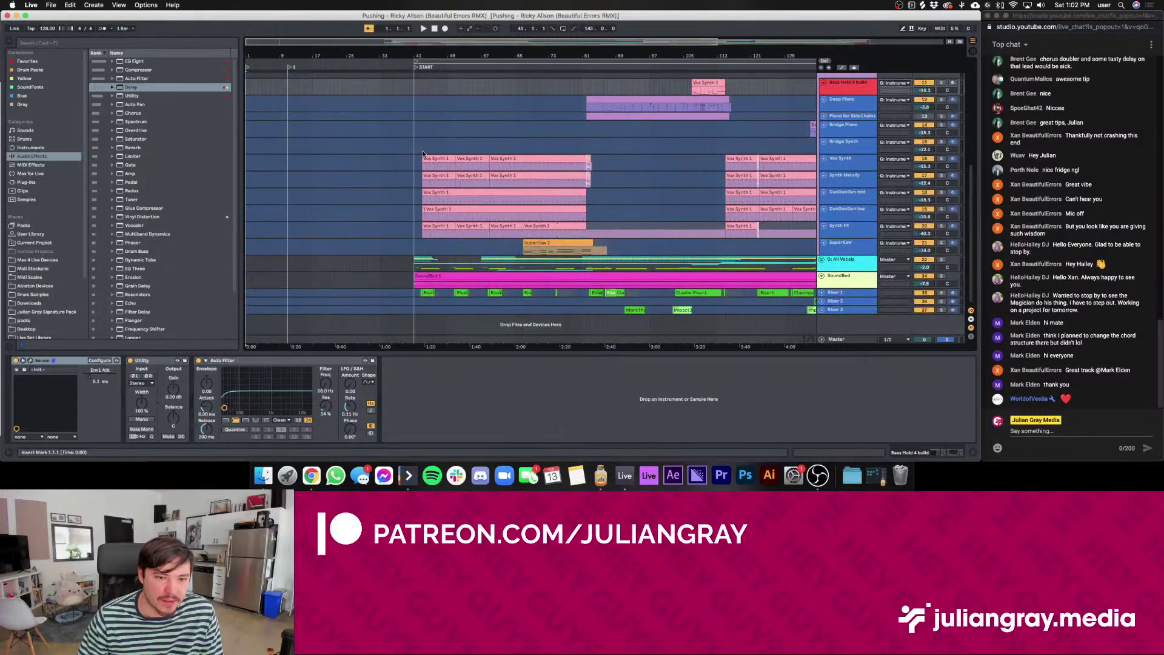
{"action": "scroll", "coordinate": [423, 154], "scroll_direction": "up", "scroll_amount": 5}
{"action": "left_click", "coordinate": [418, 92]}
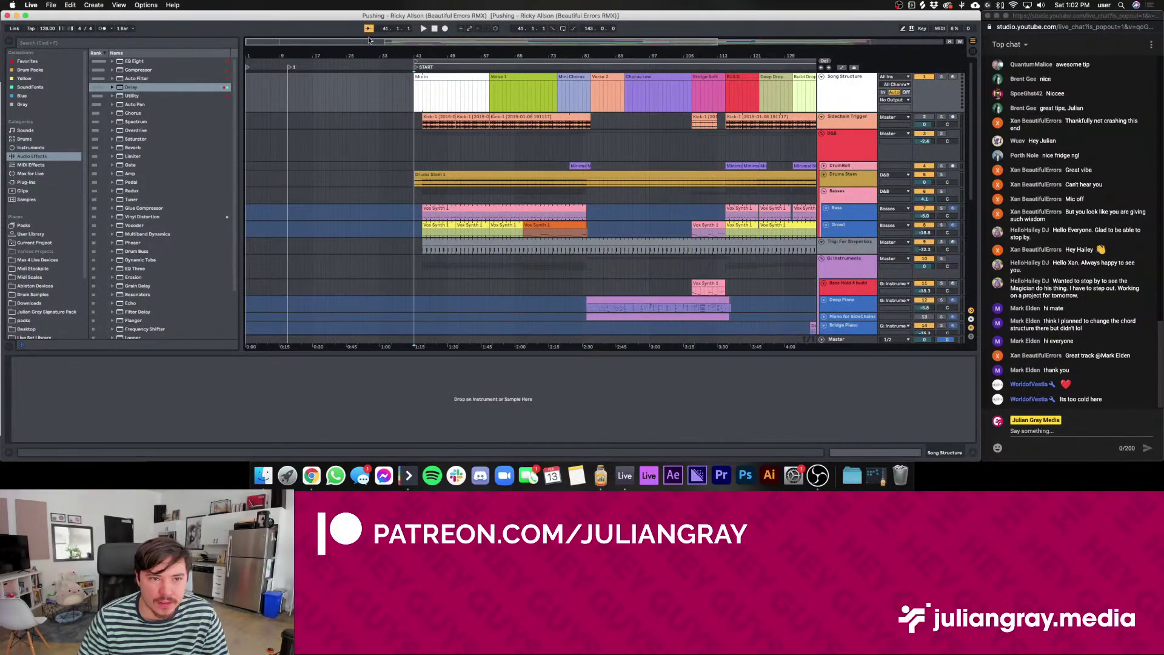
{"action": "scroll", "coordinate": [417, 92], "scroll_direction": "up", "scroll_amount": 2}
{"action": "scroll", "coordinate": [425, 97], "scroll_direction": "up", "scroll_amount": 2}
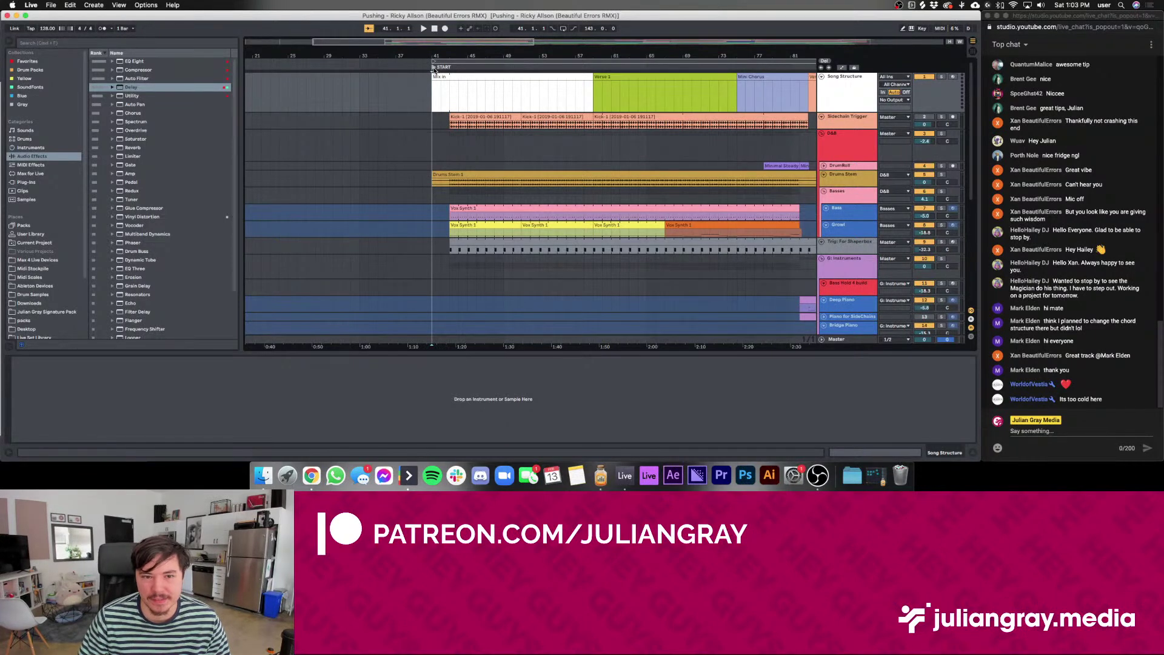
{"action": "scroll", "coordinate": [427, 110], "scroll_direction": "left", "scroll_amount": 3}
{"action": "key", "text": "space"}
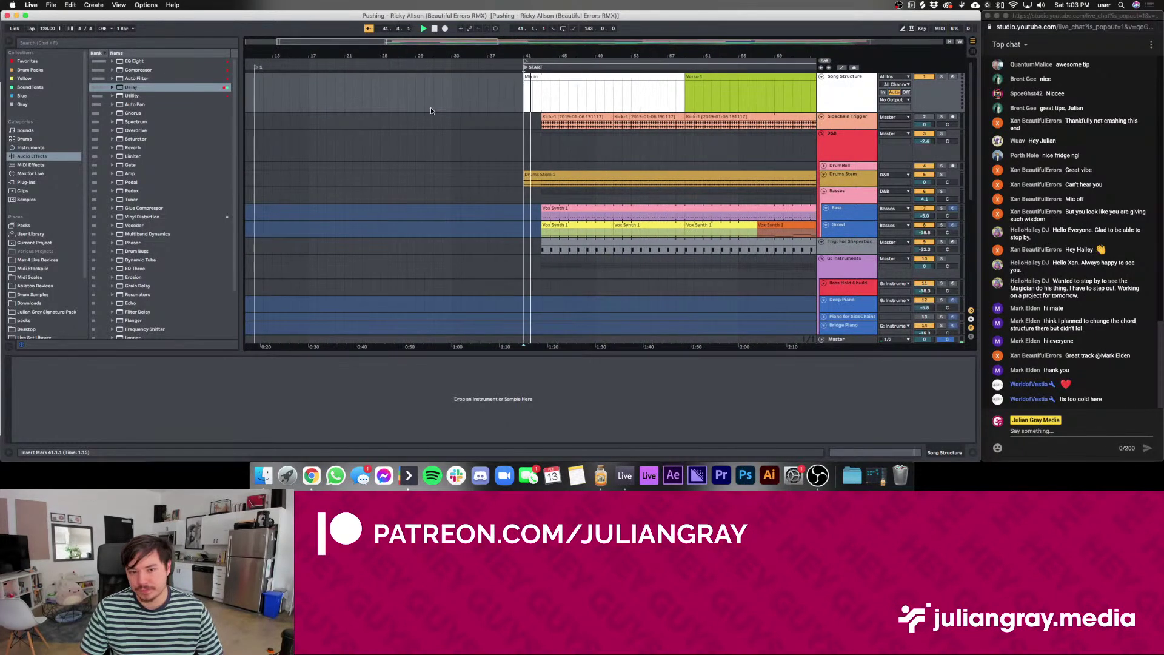
Examine the drum, bass, synth, vocal and riser tracks and the D&B group's effects while the intro plays
{"action": "scroll", "coordinate": [431, 111], "scroll_direction": "down", "scroll_amount": 1}
{"action": "scroll", "coordinate": [431, 110], "scroll_direction": "right", "scroll_amount": 3}
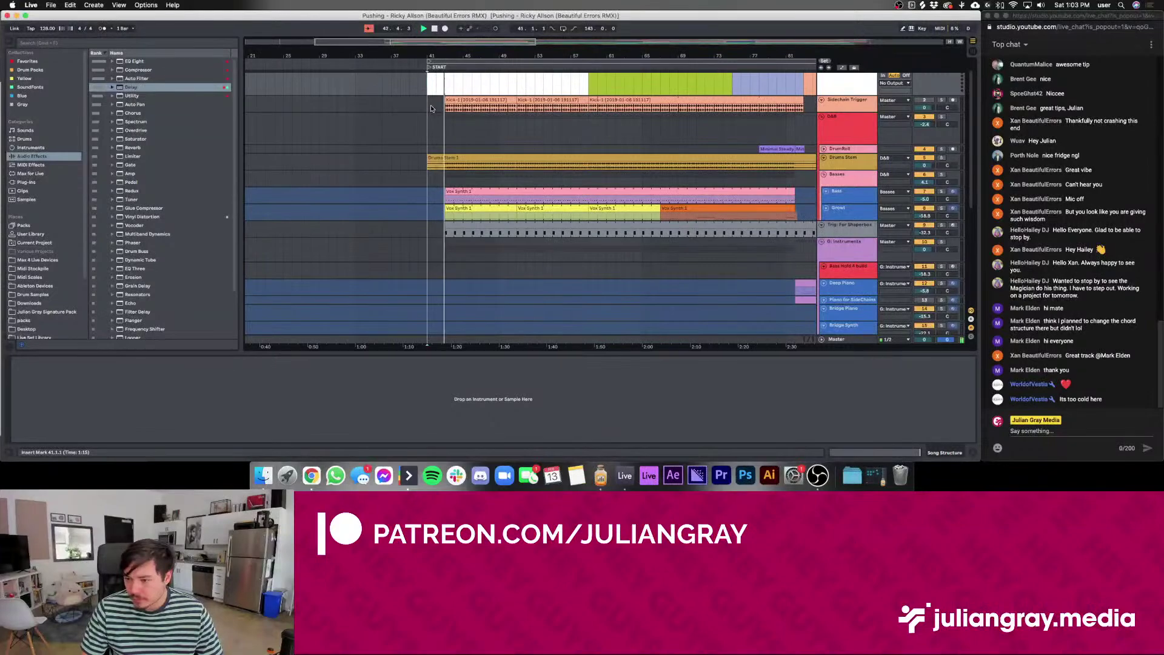
{"action": "scroll", "coordinate": [431, 109], "scroll_direction": "right", "scroll_amount": 3}
{"action": "scroll", "coordinate": [431, 108], "scroll_direction": "up", "scroll_amount": 1}
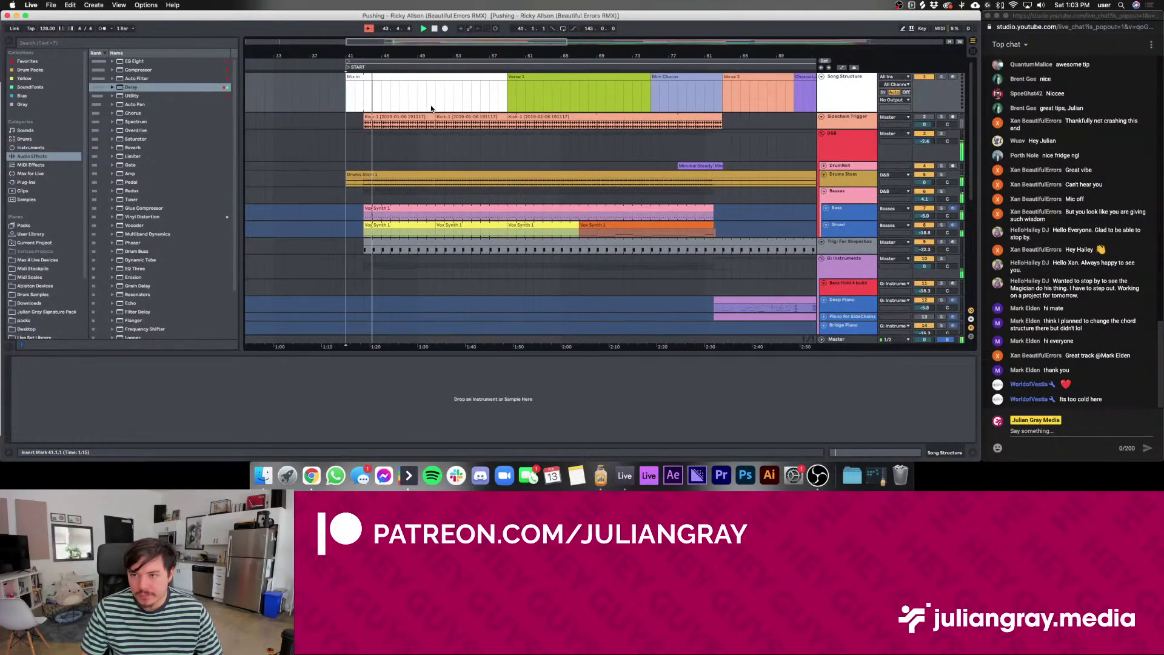
{"action": "left_click", "coordinate": [357, 134]}
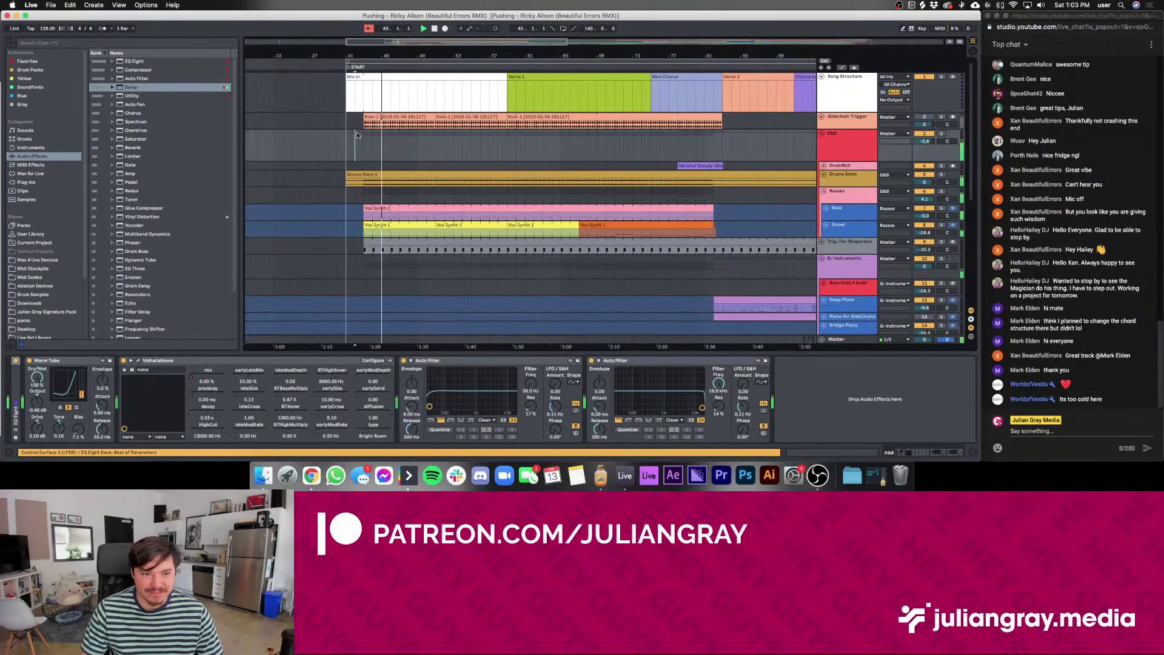
{"action": "scroll", "coordinate": [358, 129], "scroll_direction": "down", "scroll_amount": 2}
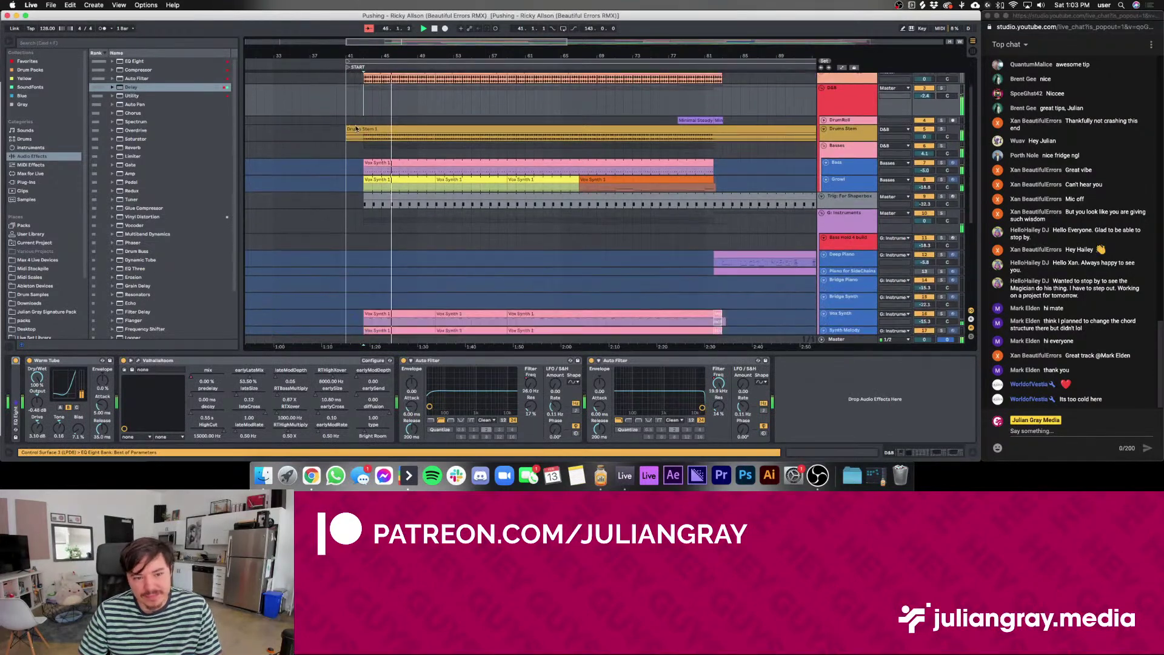
{"action": "scroll", "coordinate": [358, 130], "scroll_direction": "down", "scroll_amount": 6}
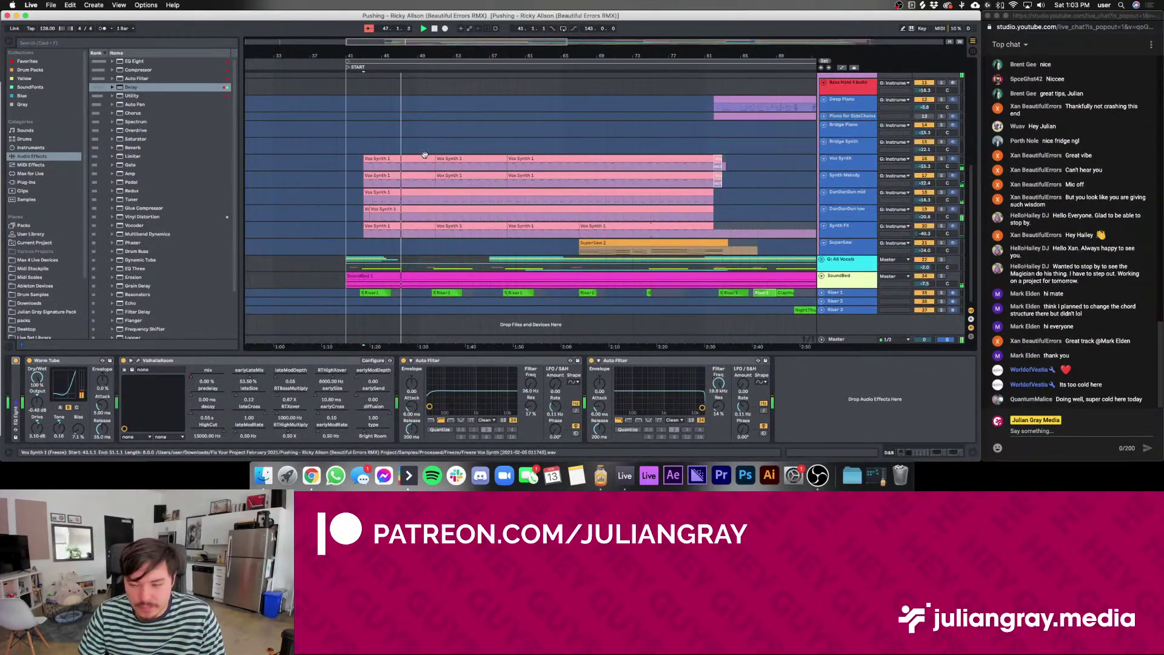
{"action": "left_click", "coordinate": [445, 130]}
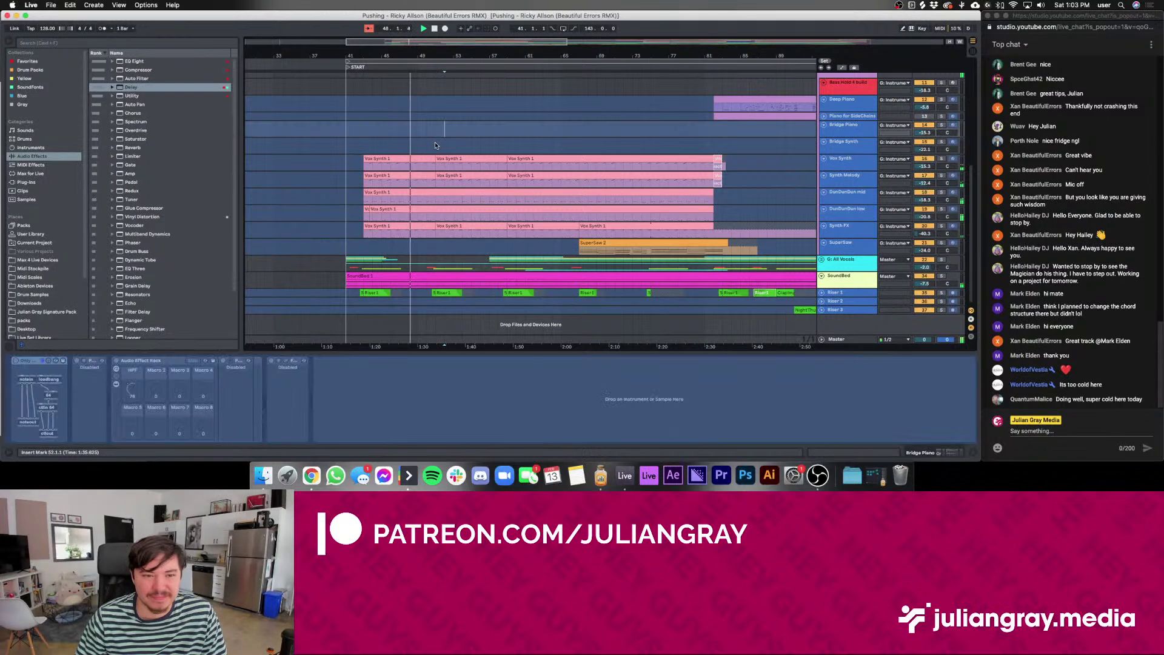
Examine the Bridge Piano, Bridge Synth and upper tracks and the D&B group's effects as playback moves into Verse 1
{"action": "left_click", "coordinate": [435, 143]}
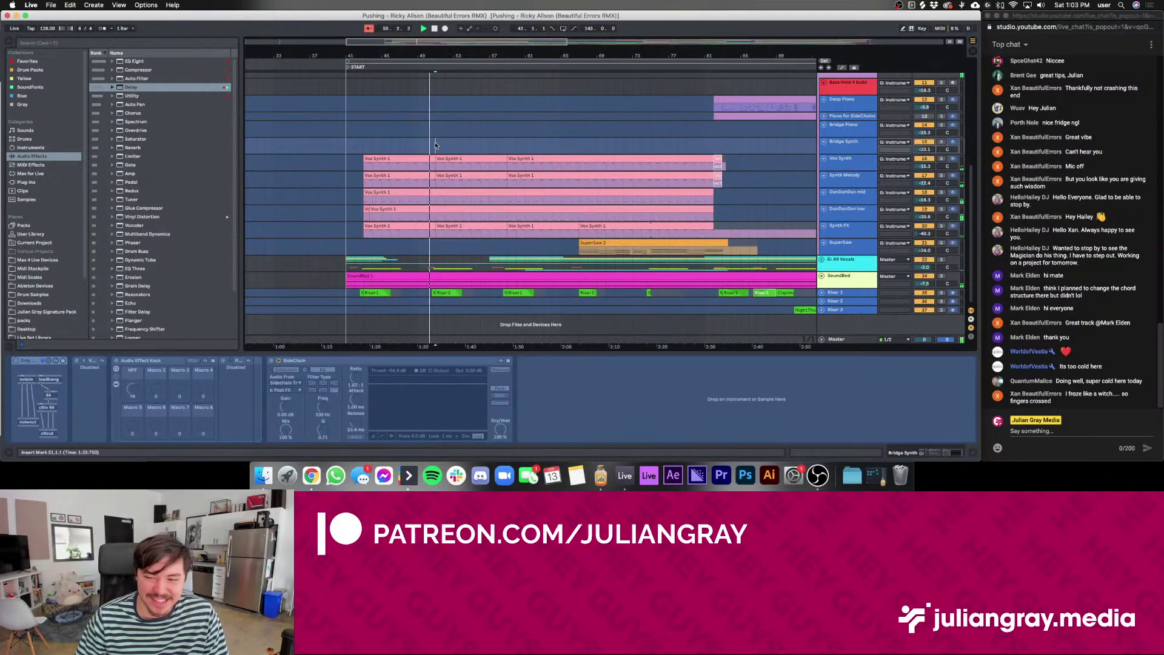
{"action": "left_click", "coordinate": [494, 148]}
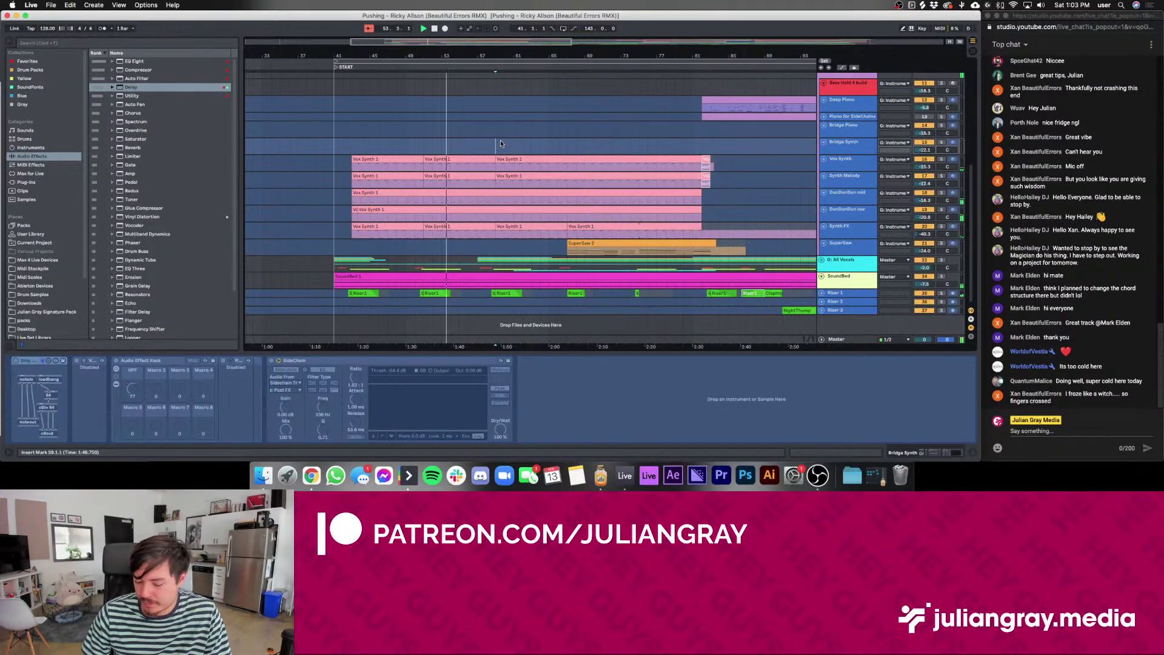
{"action": "scroll", "coordinate": [500, 140], "scroll_direction": "up", "scroll_amount": 3}
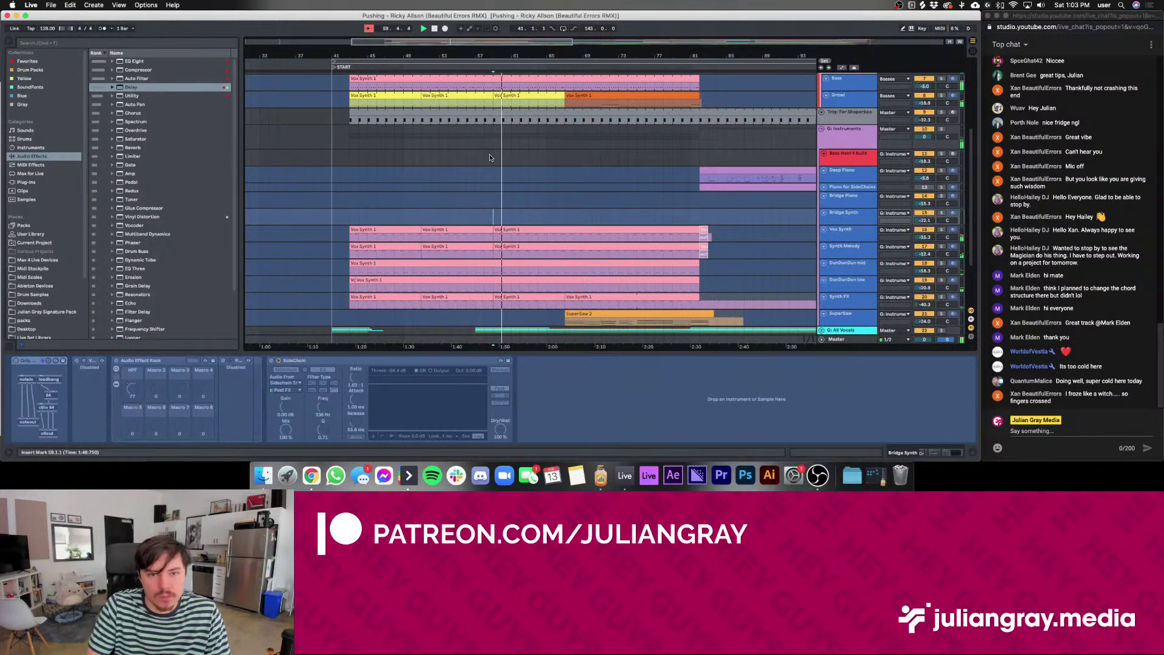
{"action": "scroll", "coordinate": [490, 157], "scroll_direction": "up", "scroll_amount": 5}
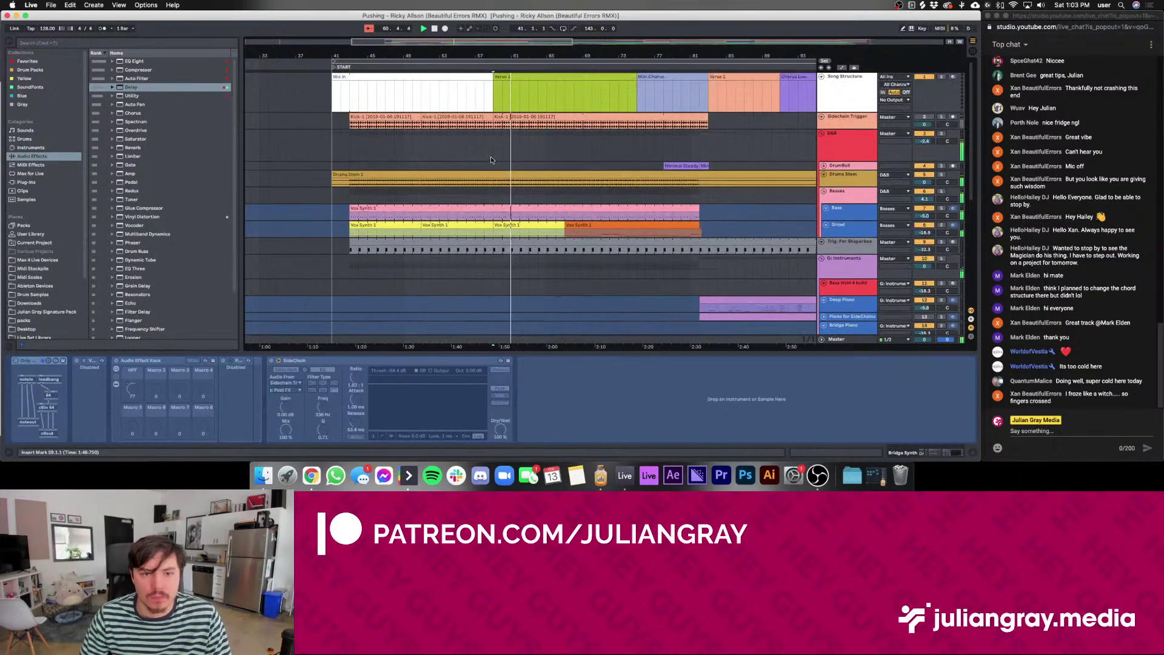
{"action": "left_click", "coordinate": [492, 159]}
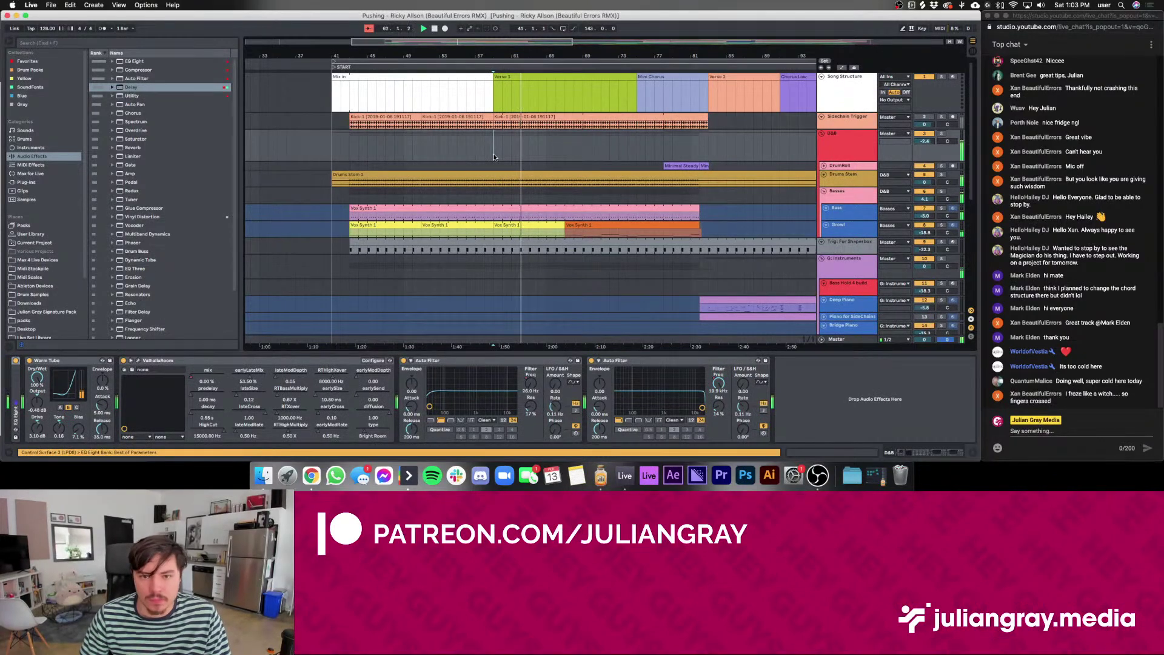
Inspect the Master track's effect chain, including the contents of its Master Effects and Mastering racks
{"action": "left_click", "coordinate": [853, 342]}
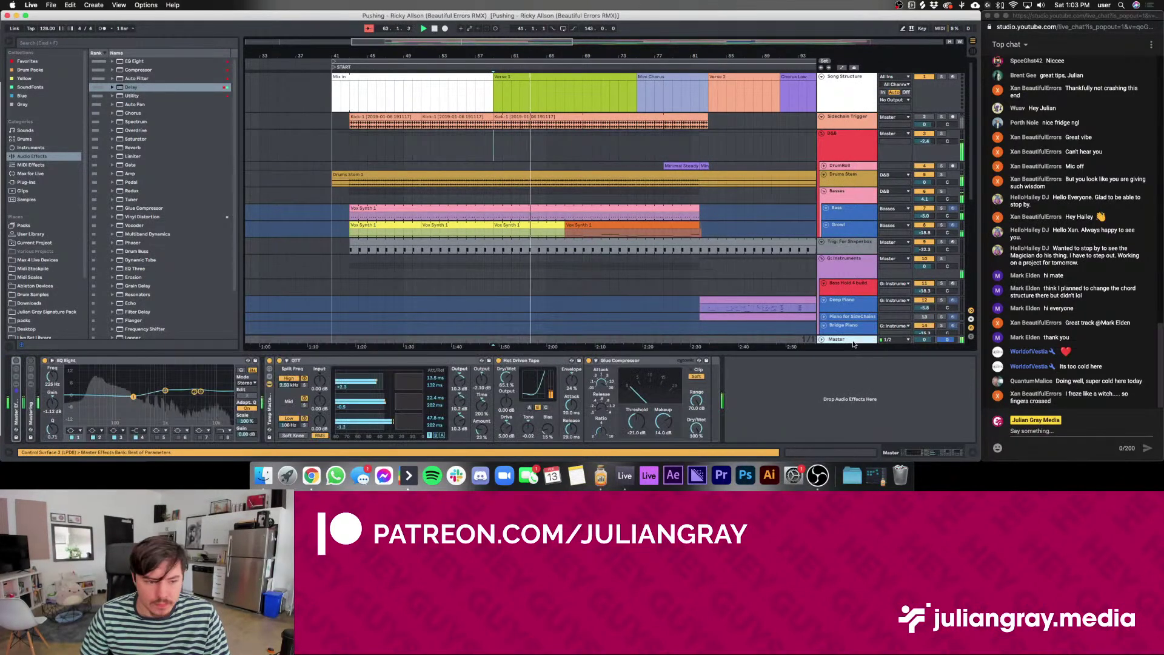
{"action": "left_click", "coordinate": [32, 395]}
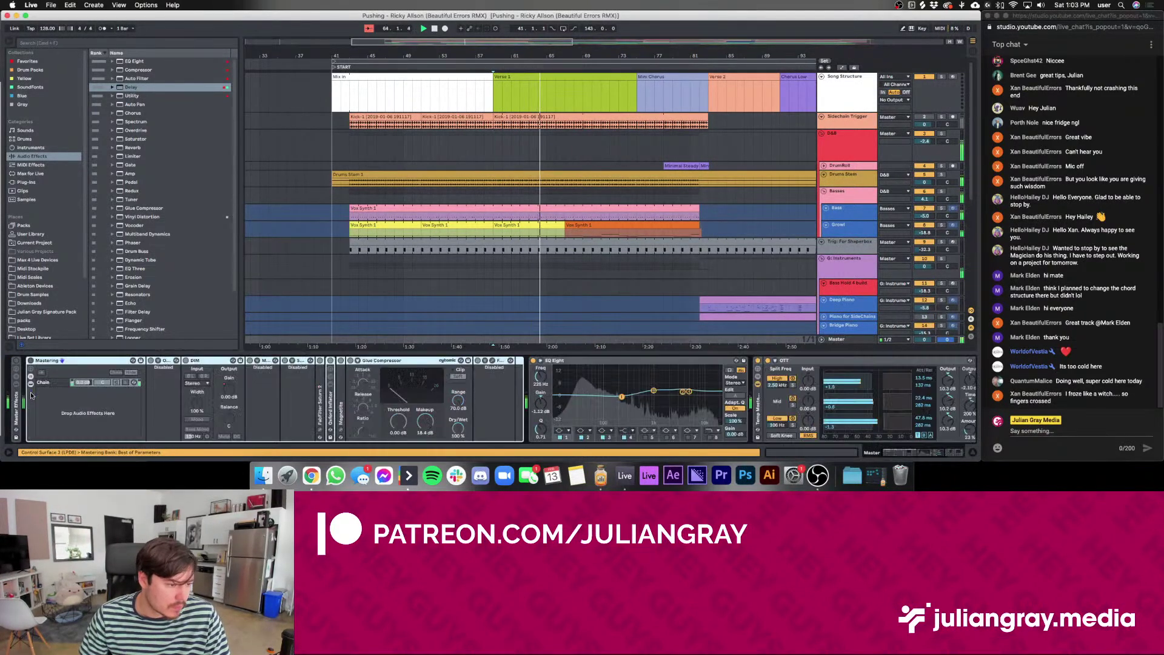
{"action": "left_click", "coordinate": [18, 397]}
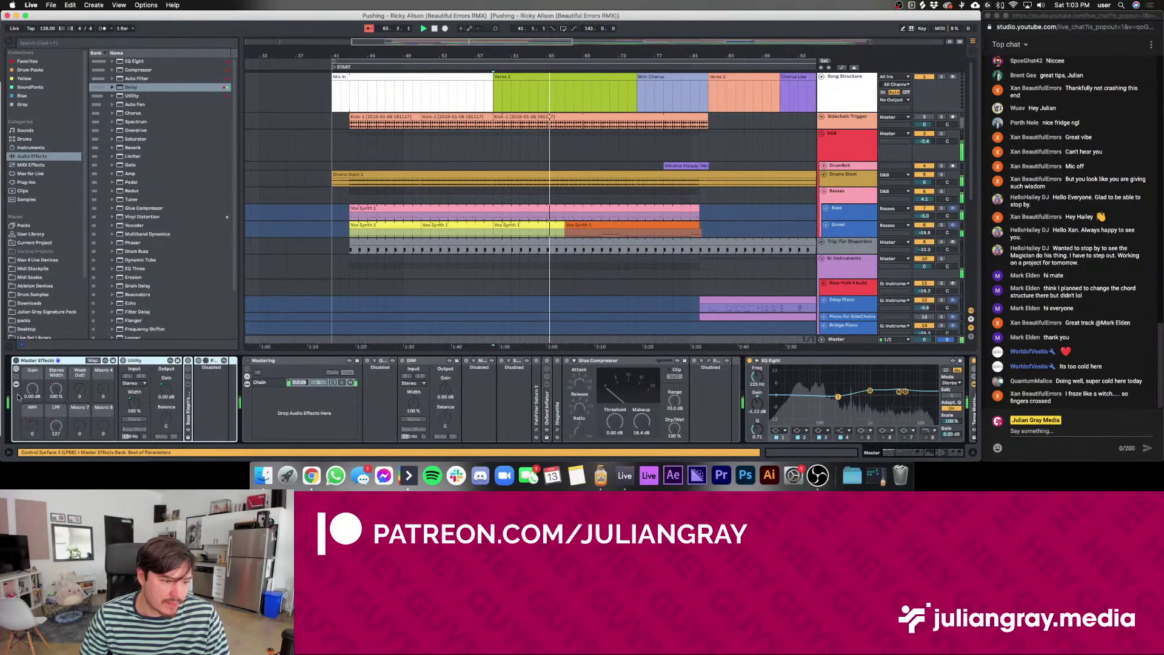
{"action": "left_click", "coordinate": [18, 398]}
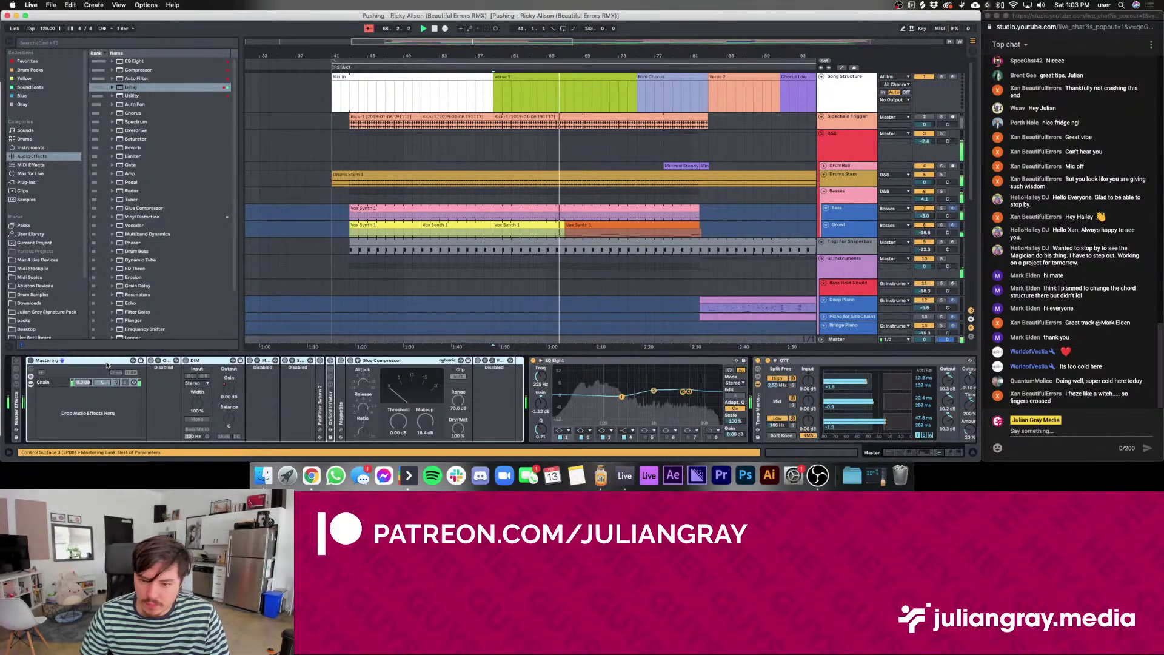
{"action": "double_click", "coordinate": [107, 364]}
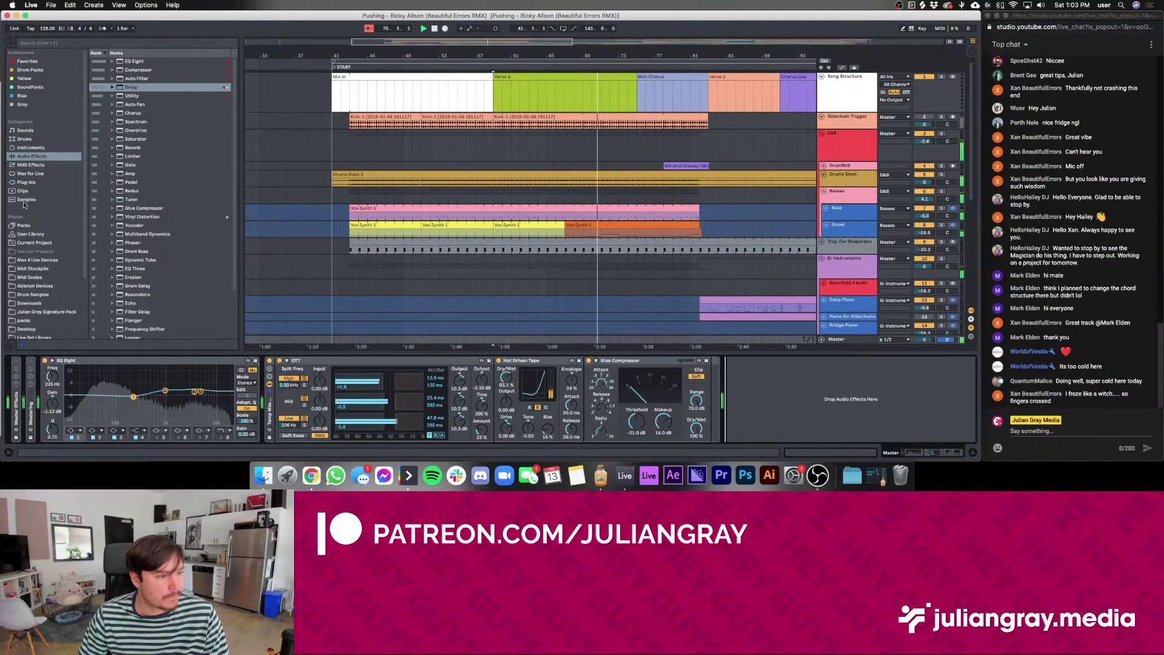
Search the plug-ins for "span" and add Voxengo SPAN to the Master track's effect chain
{"action": "left_click", "coordinate": [27, 181]}
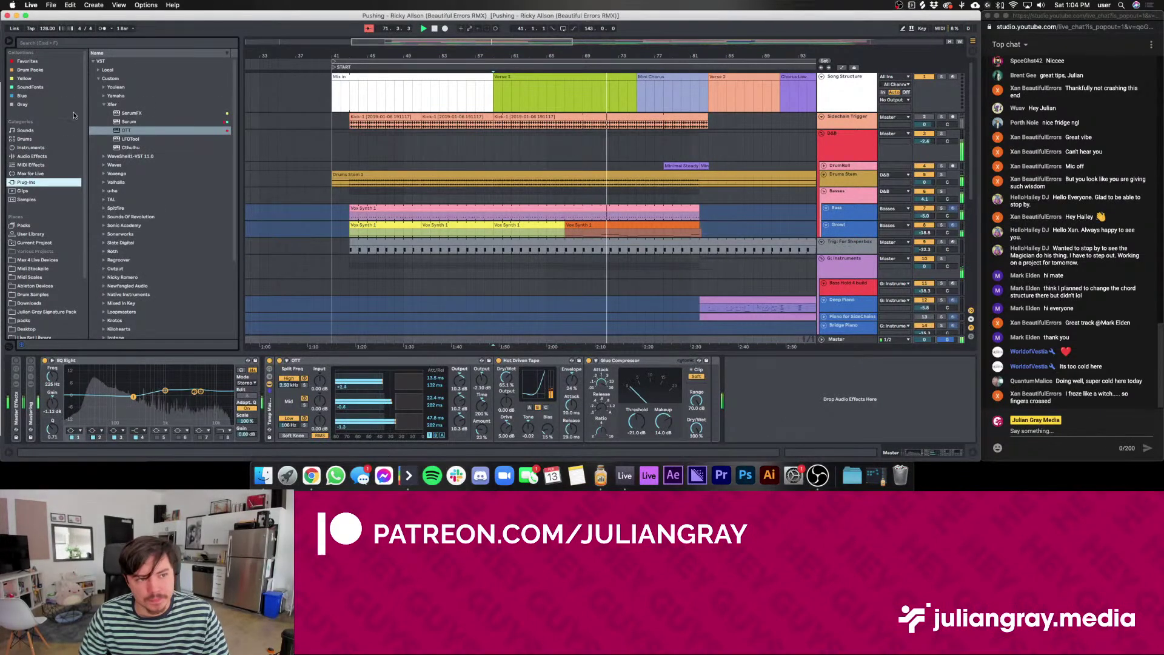
{"action": "left_click", "coordinate": [103, 104]}
{"action": "left_click", "coordinate": [92, 44]}
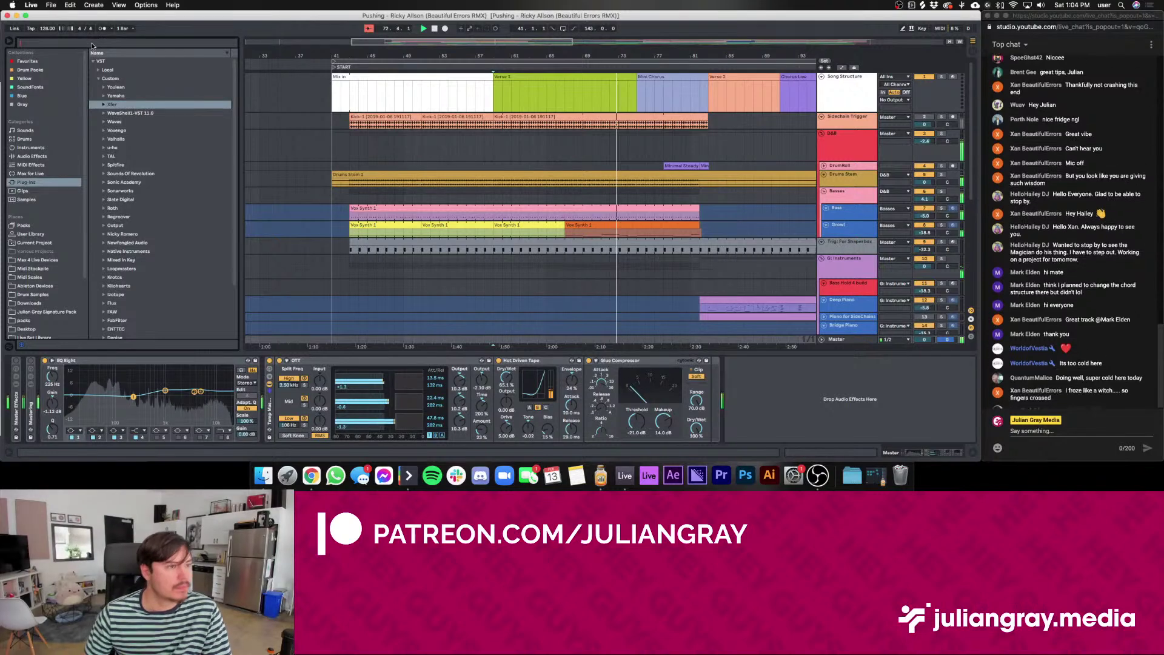
{"action": "type", "text": "span"}
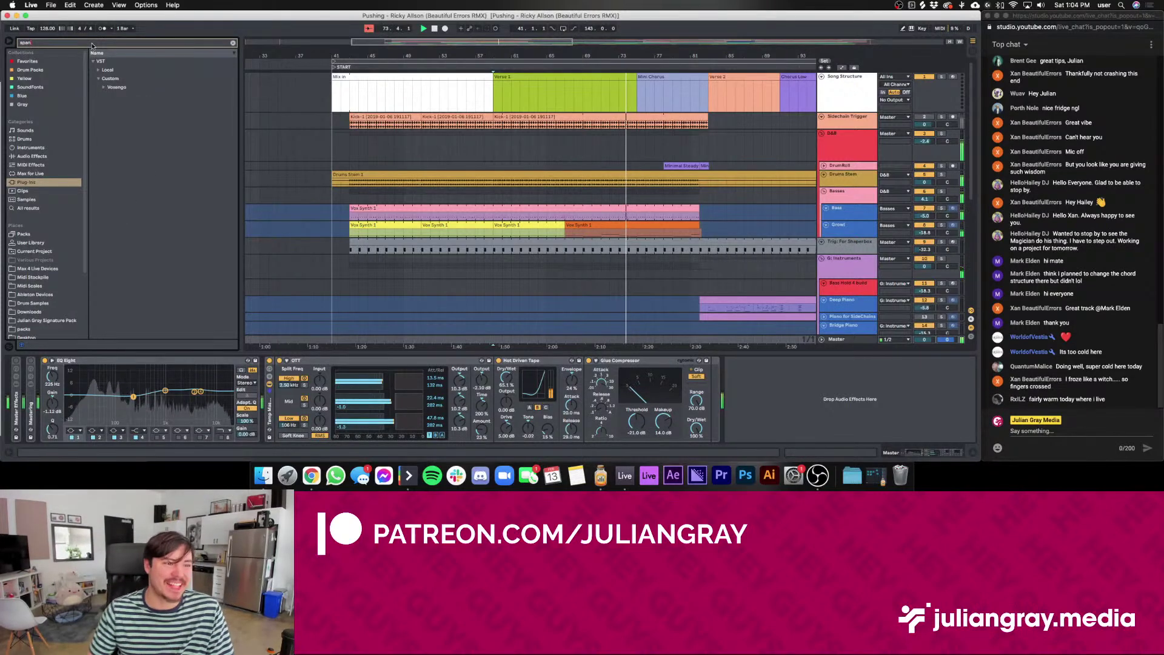
{"action": "left_click", "coordinate": [126, 96]}
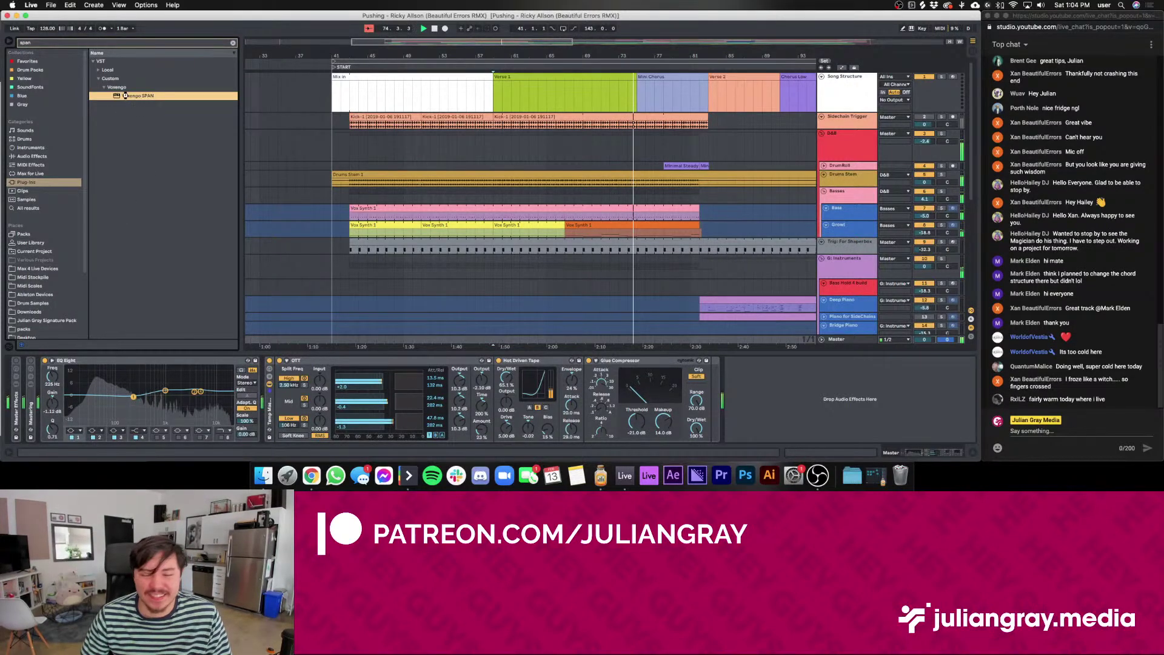
{"action": "double_click", "coordinate": [125, 96]}
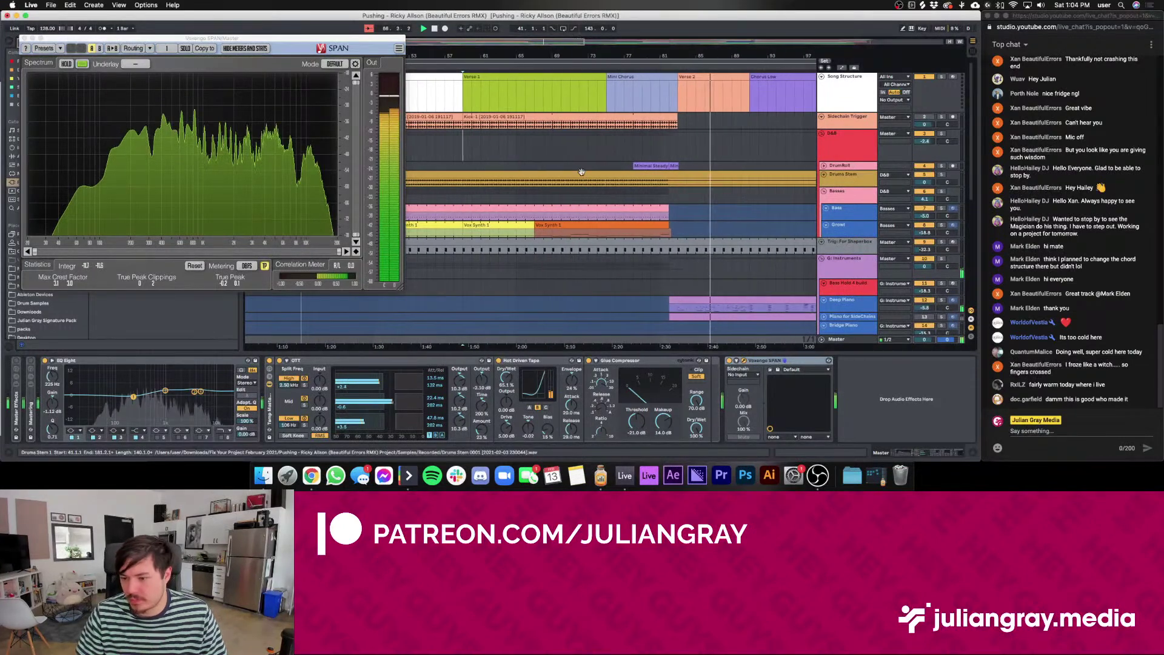
Look over the Verse 2 and Chorus Low sections during playback, placing the insert marker at bar 91 on the D&B group
{"action": "left_click", "coordinate": [669, 156]}
{"action": "scroll", "coordinate": [670, 153], "scroll_direction": "right", "scroll_amount": 5}
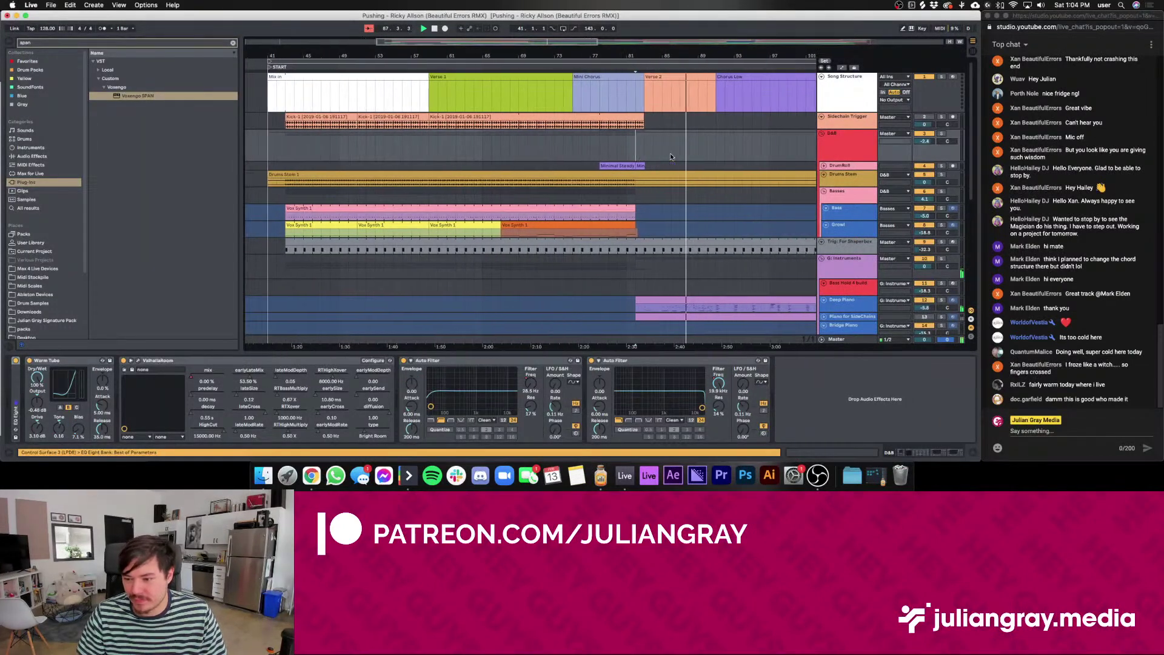
{"action": "left_click", "coordinate": [680, 148]}
{"action": "scroll", "coordinate": [679, 147], "scroll_direction": "right", "scroll_amount": 3}
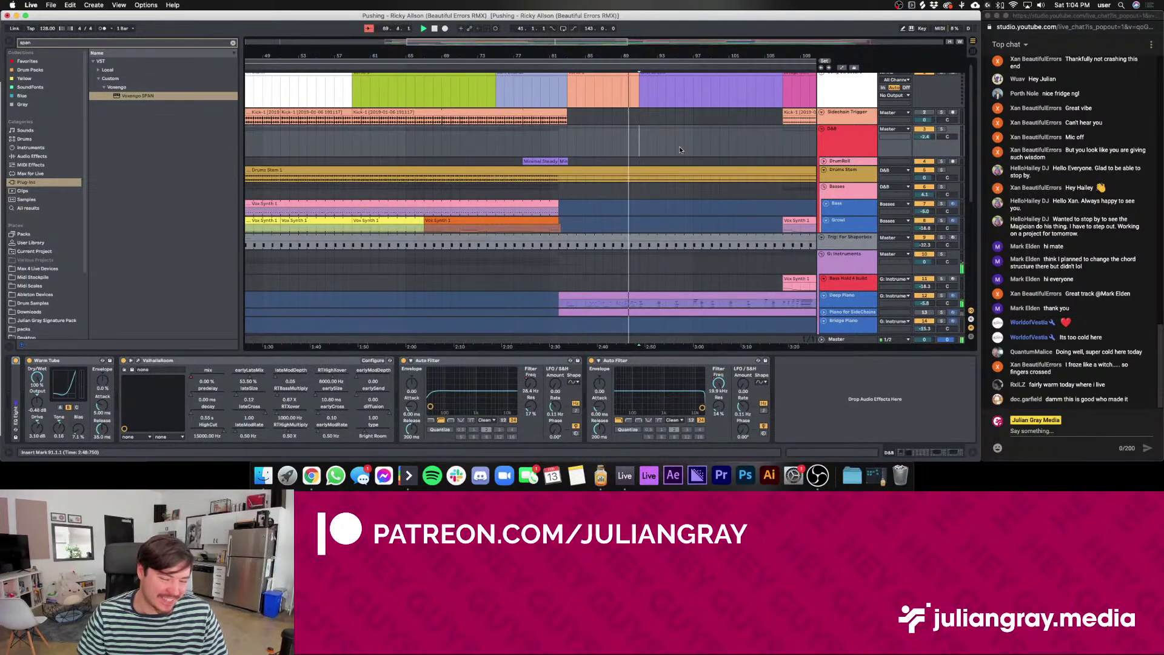
{"action": "scroll", "coordinate": [679, 147], "scroll_direction": "right", "scroll_amount": 2}
{"action": "scroll", "coordinate": [679, 147], "scroll_direction": "right", "scroll_amount": 3}
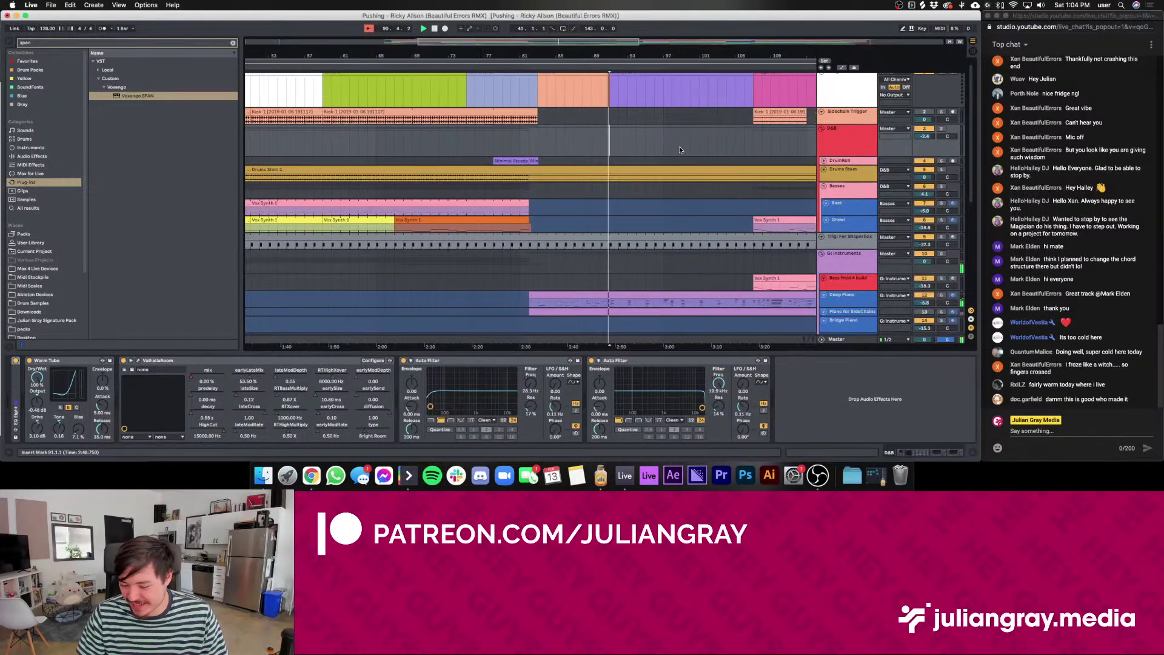
{"action": "scroll", "coordinate": [679, 146], "scroll_direction": "right", "scroll_amount": 3}
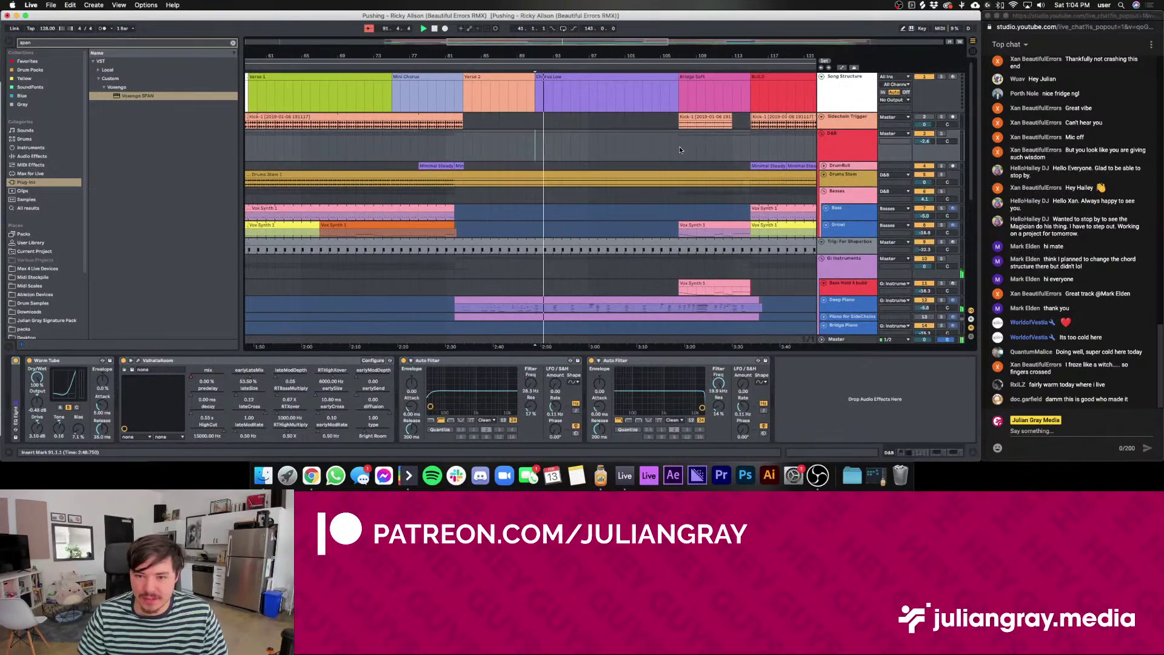
Examine the drum, bass, piano, synth and riser tracks from Chorus Low through Bridge Soft and the section at bar 115
{"action": "scroll", "coordinate": [679, 147], "scroll_direction": "down", "scroll_amount": 2}
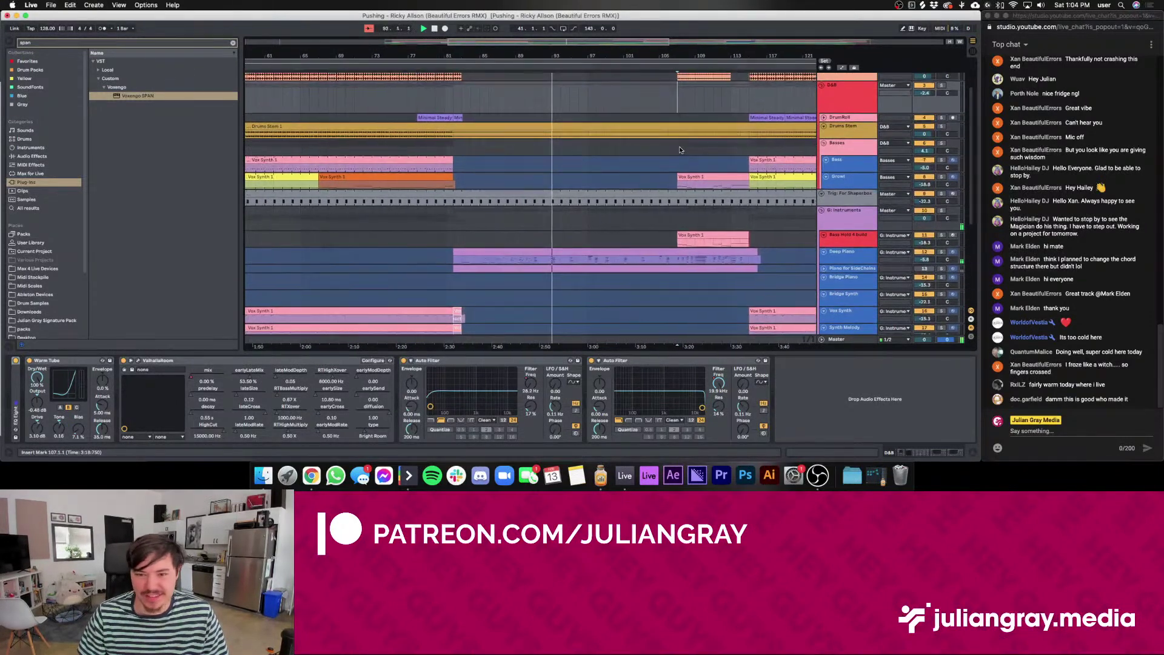
{"action": "scroll", "coordinate": [679, 147], "scroll_direction": "up", "scroll_amount": 2}
{"action": "scroll", "coordinate": [679, 147], "scroll_direction": "right", "scroll_amount": 2}
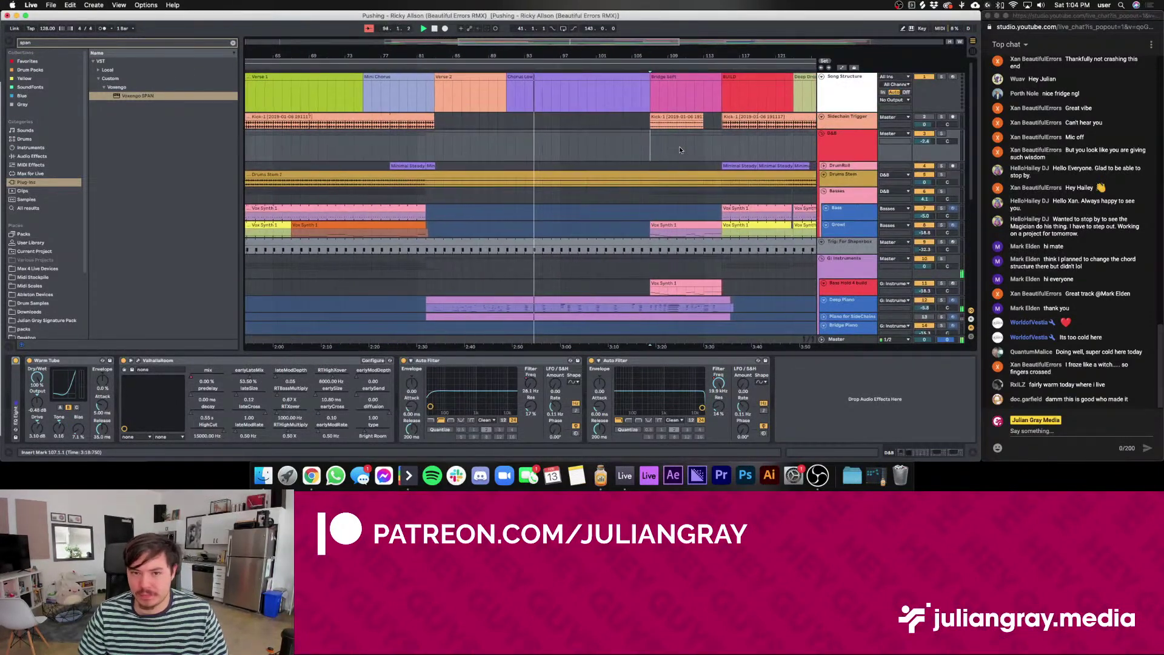
{"action": "scroll", "coordinate": [680, 147], "scroll_direction": "right", "scroll_amount": 2}
{"action": "scroll", "coordinate": [698, 138], "scroll_direction": "right", "scroll_amount": 3}
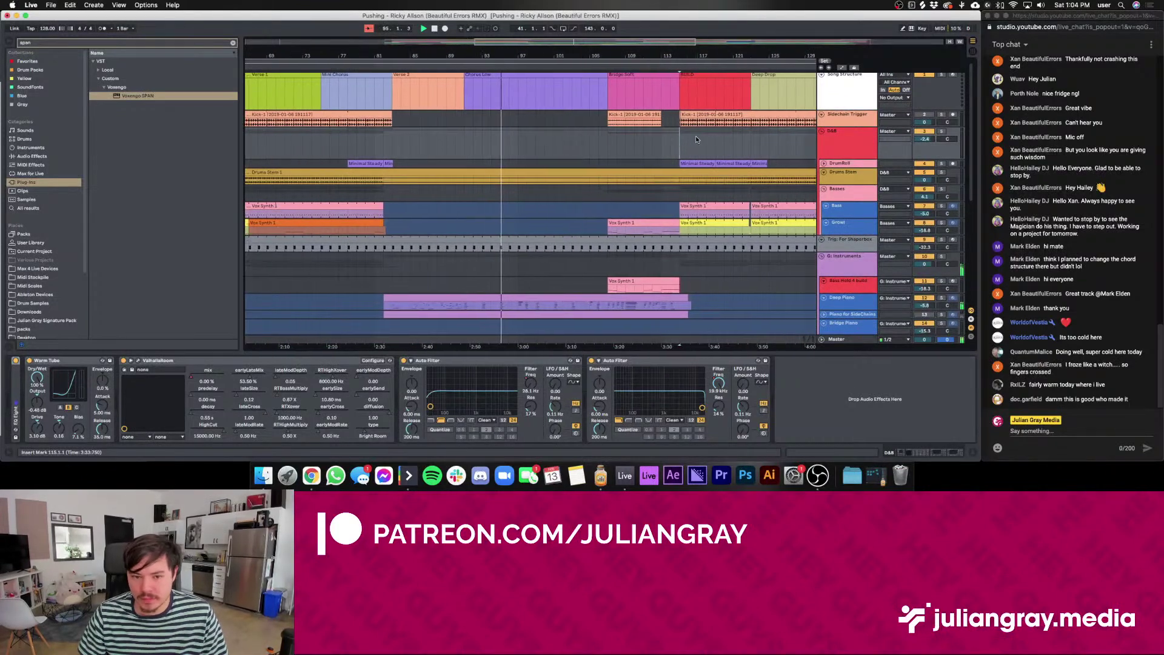
{"action": "scroll", "coordinate": [697, 139], "scroll_direction": "down", "scroll_amount": 8}
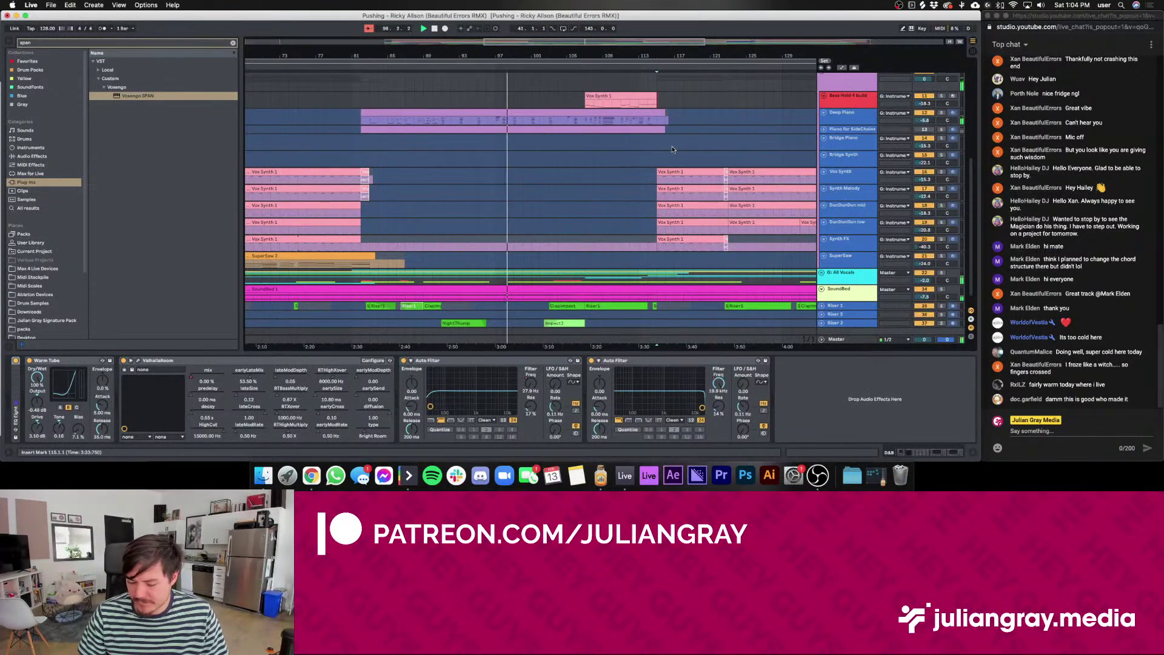
{"action": "scroll", "coordinate": [672, 149], "scroll_direction": "up", "scroll_amount": 3}
{"action": "scroll", "coordinate": [672, 149], "scroll_direction": "up", "scroll_amount": 3}
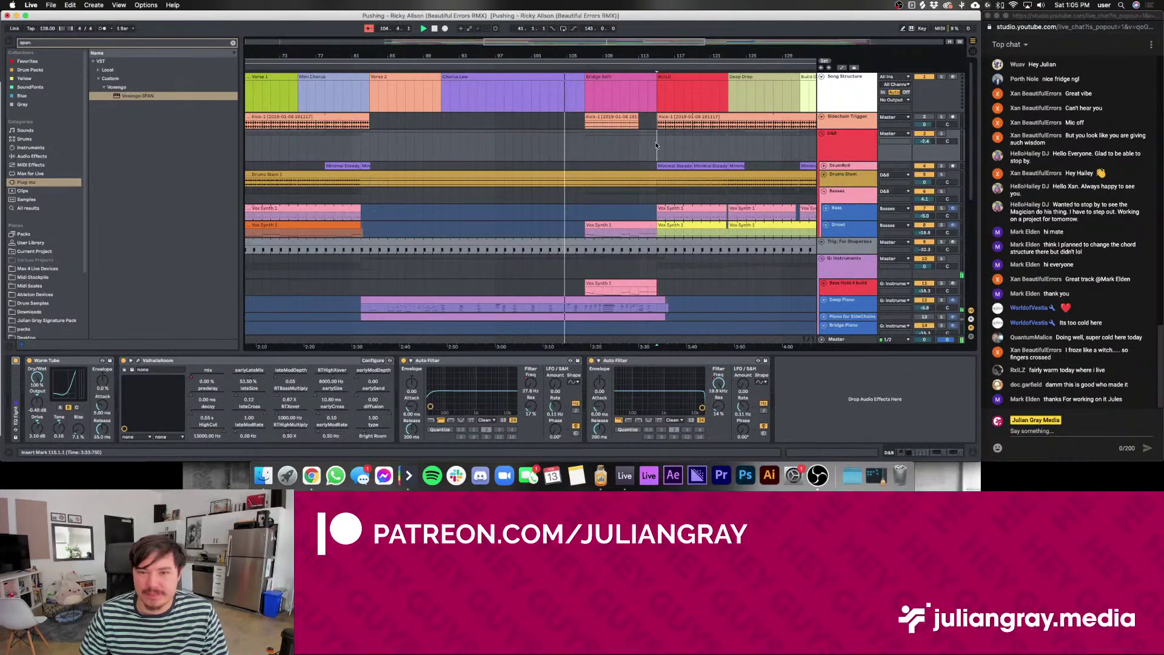
Mark out the Bridge Soft section from bar 107 to 115 and view it within the wider arrangement
{"action": "left_click_drag", "start_coordinate": [656, 146], "coordinate": [582, 146]}
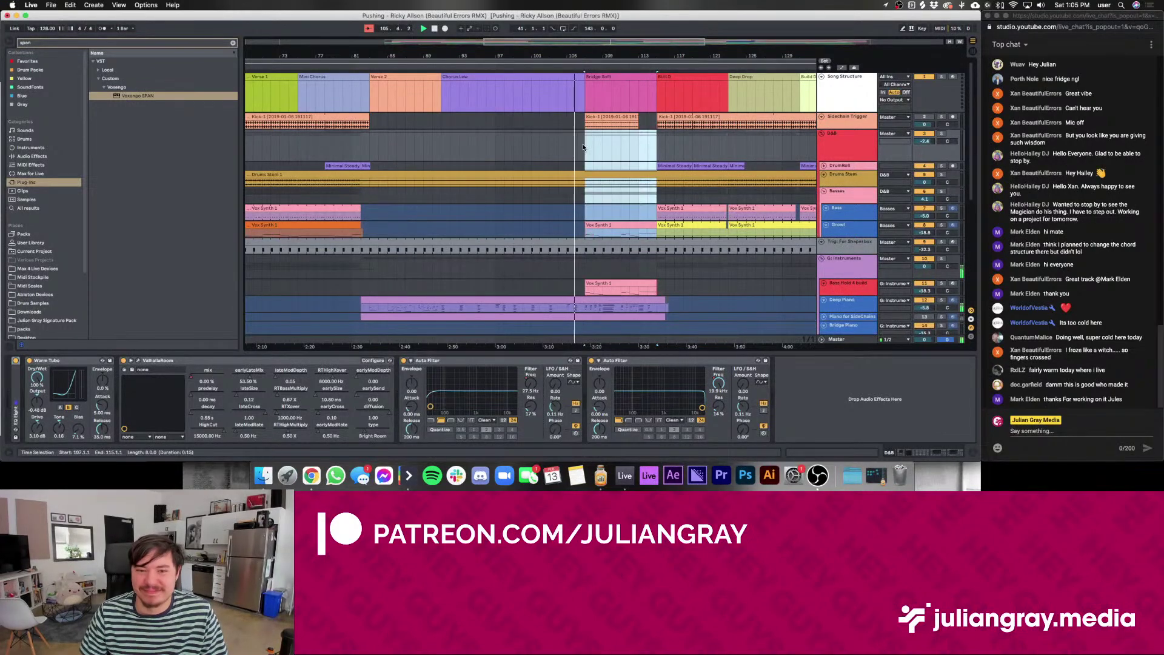
{"action": "left_click", "coordinate": [580, 145]}
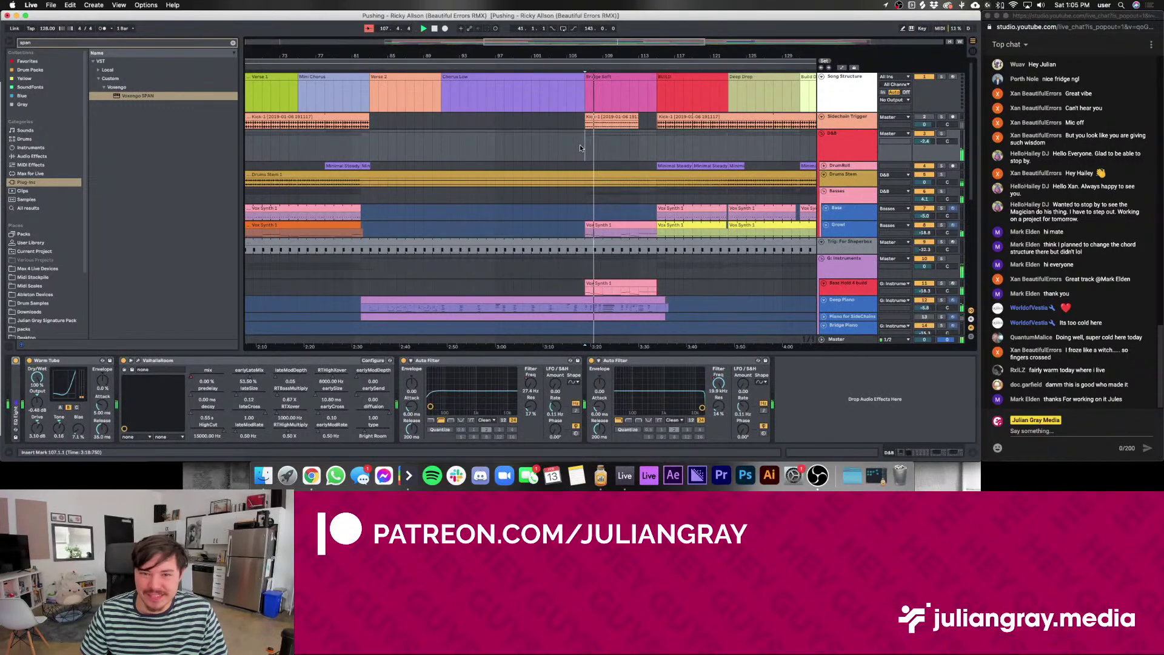
{"action": "scroll", "coordinate": [580, 144], "scroll_direction": "left", "scroll_amount": 5}
{"action": "scroll", "coordinate": [581, 143], "scroll_direction": "right", "scroll_amount": 3}
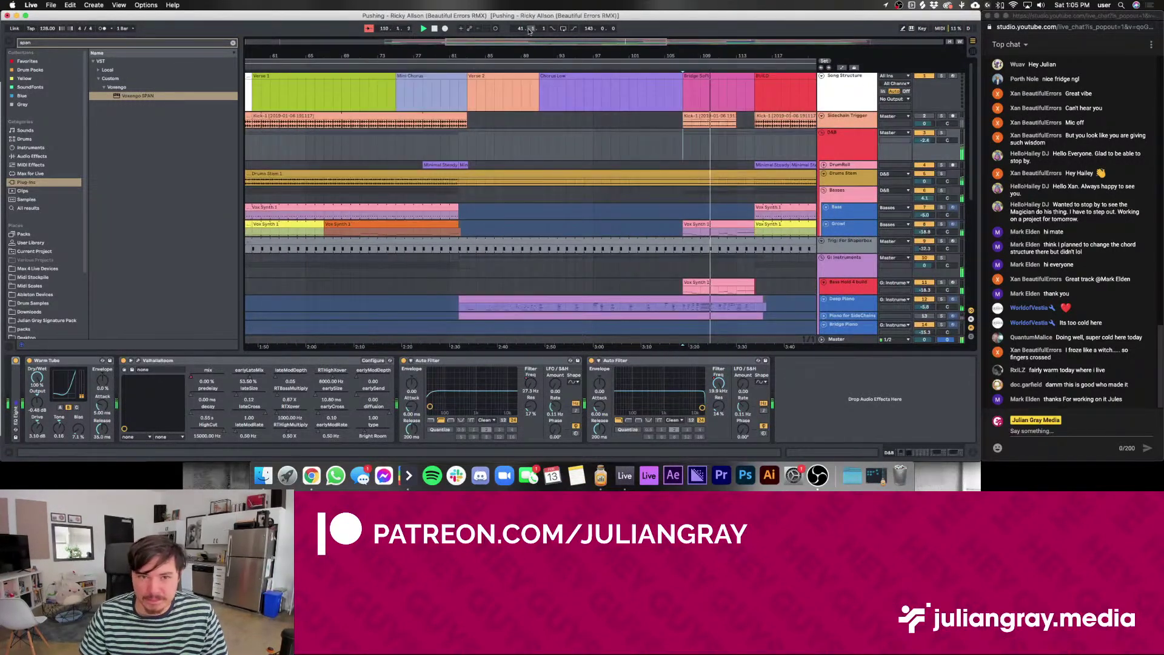
{"action": "scroll", "coordinate": [585, 138], "scroll_direction": "down", "scroll_amount": 3}
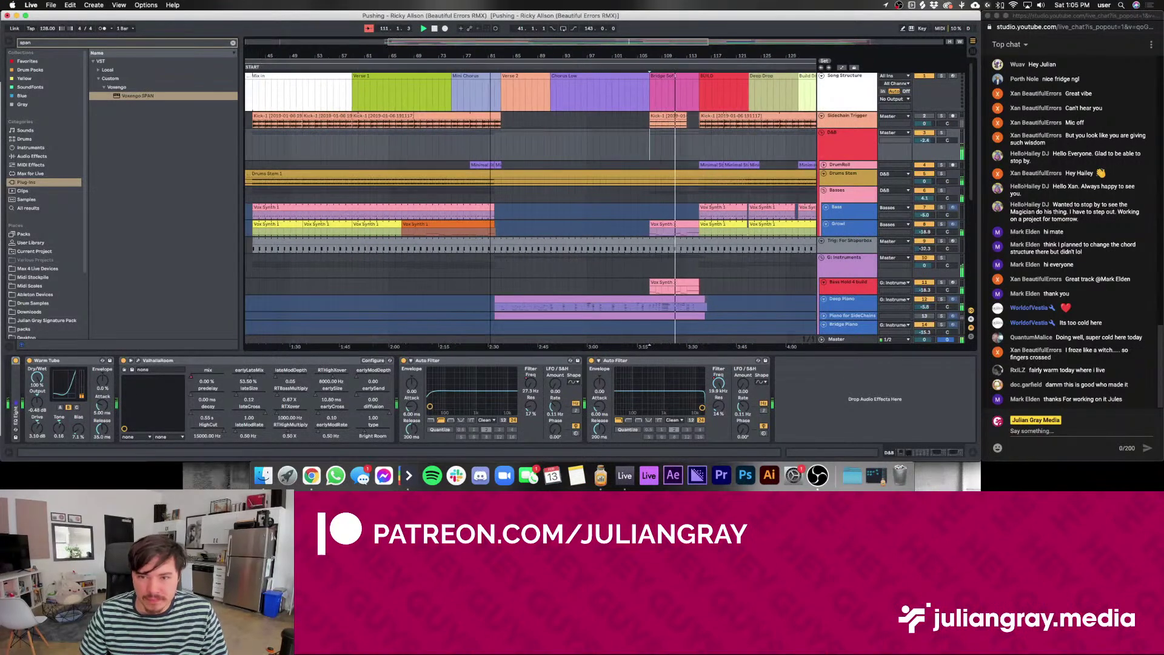
{"action": "scroll", "coordinate": [585, 138], "scroll_direction": "down", "scroll_amount": 3}
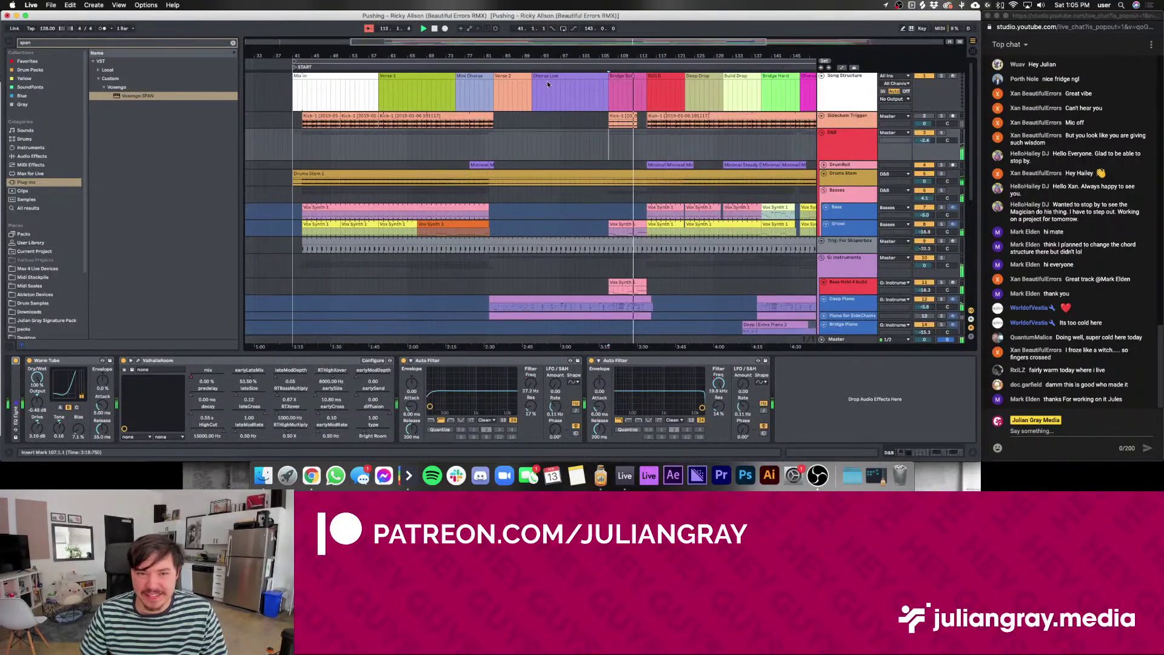
Review the sections from Bridge Soft through Chorus Hard during playback and return the insert marker to bar 107
{"action": "left_click", "coordinate": [624, 155]}
{"action": "scroll", "coordinate": [625, 158], "scroll_direction": "right", "scroll_amount": 3}
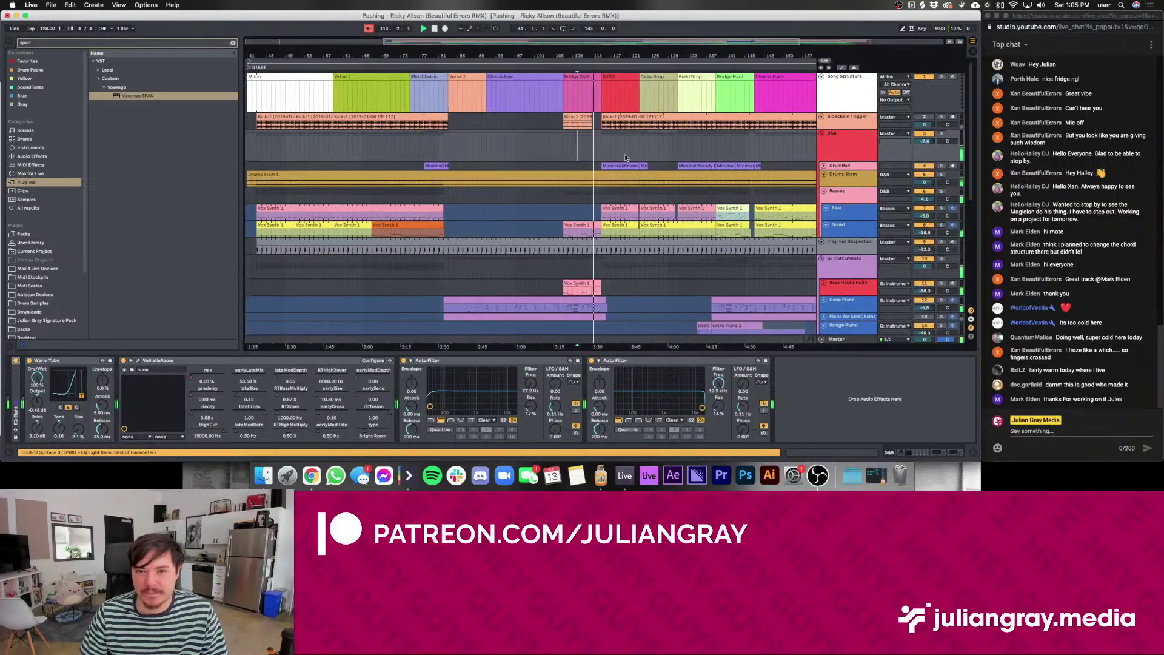
{"action": "left_click", "coordinate": [659, 140]}
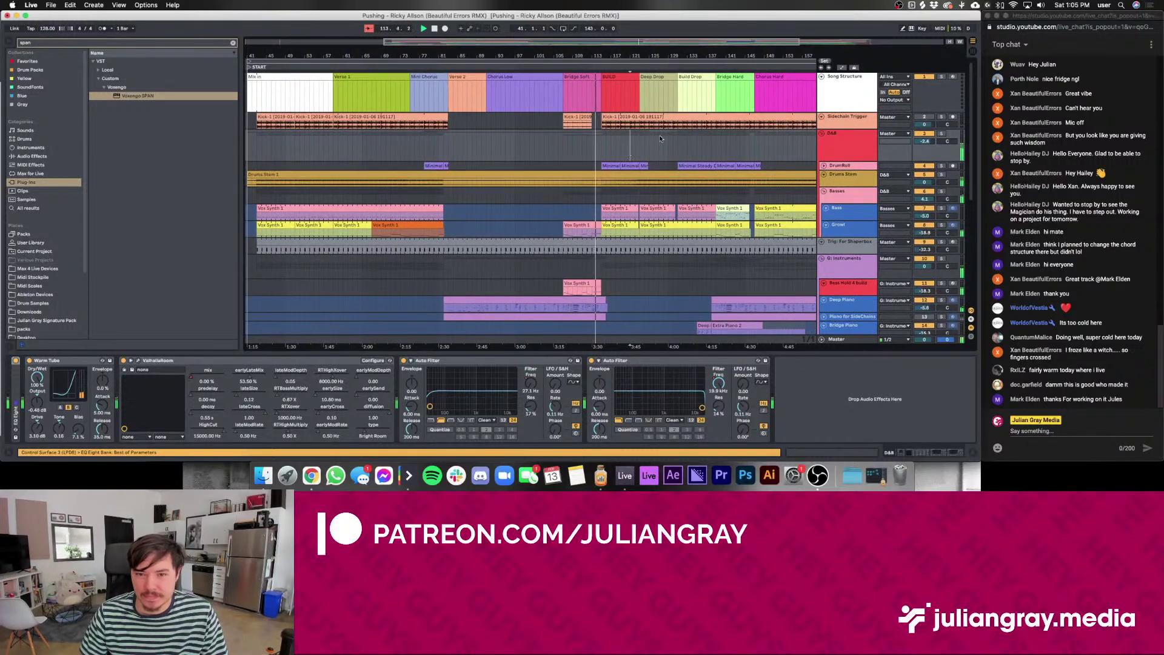
{"action": "left_click", "coordinate": [604, 152]}
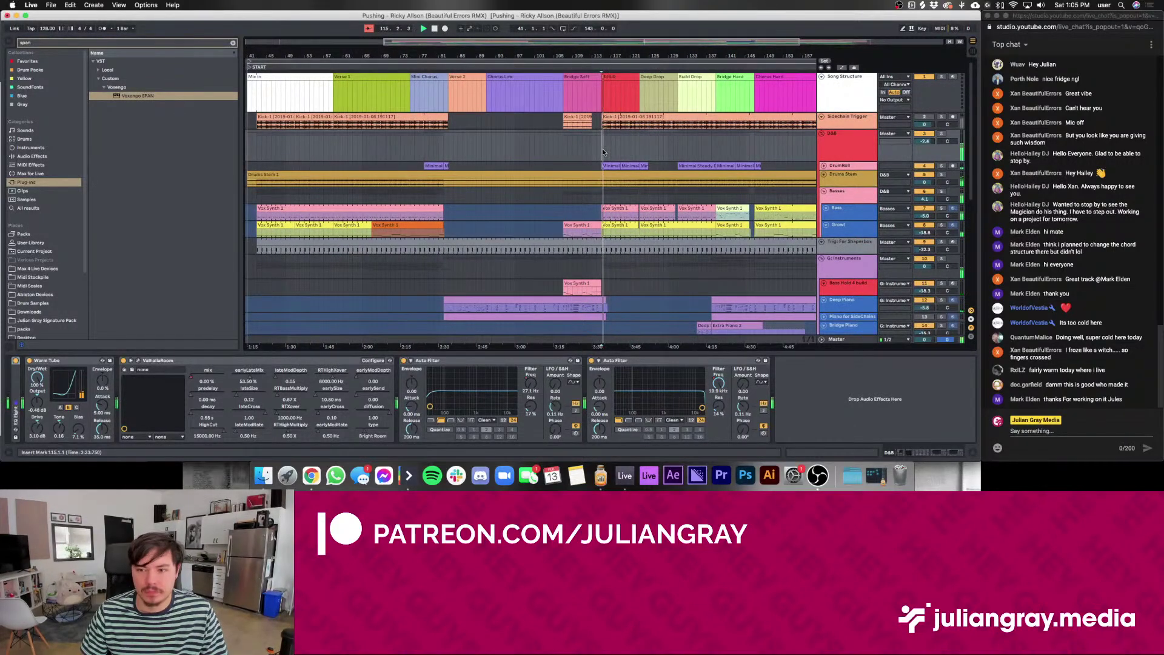
{"action": "scroll", "coordinate": [604, 151], "scroll_direction": "left", "scroll_amount": 2}
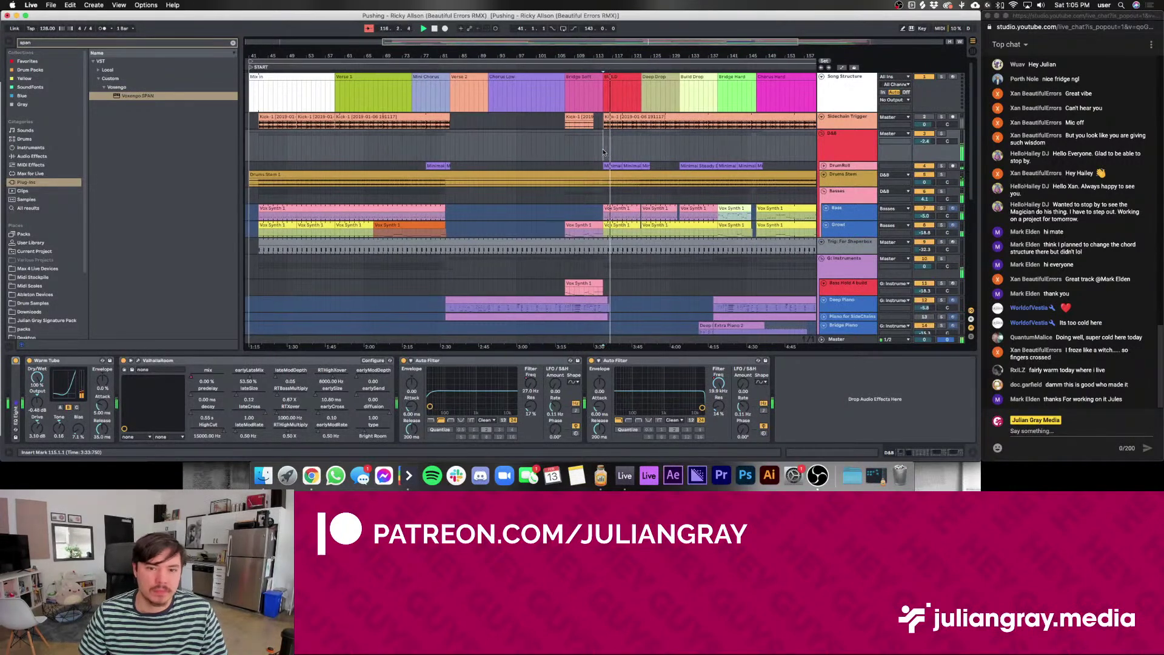
{"action": "left_click", "coordinate": [604, 151]}
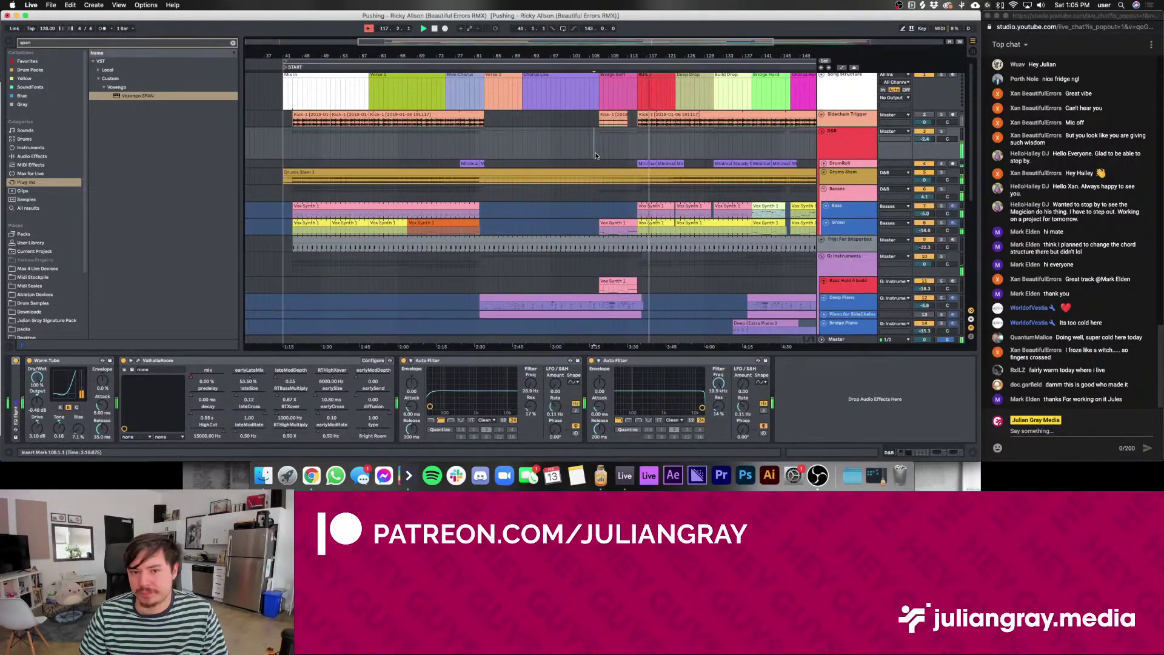
{"action": "left_click", "coordinate": [597, 153]}
{"action": "scroll", "coordinate": [596, 153], "scroll_direction": "right", "scroll_amount": 2}
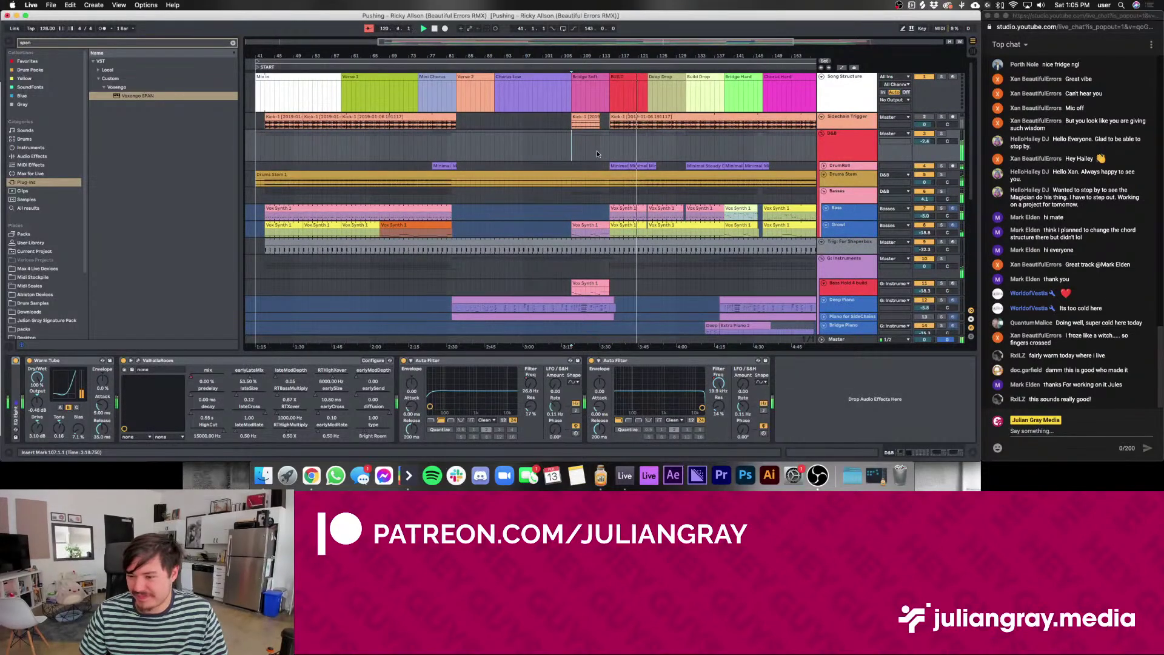
Review the Build through Bridge Hard sections during playback, placing the insert marker at bar 123 on the D&B group and checking the instrument tracks
{"action": "scroll", "coordinate": [597, 150], "scroll_direction": "right", "scroll_amount": 3}
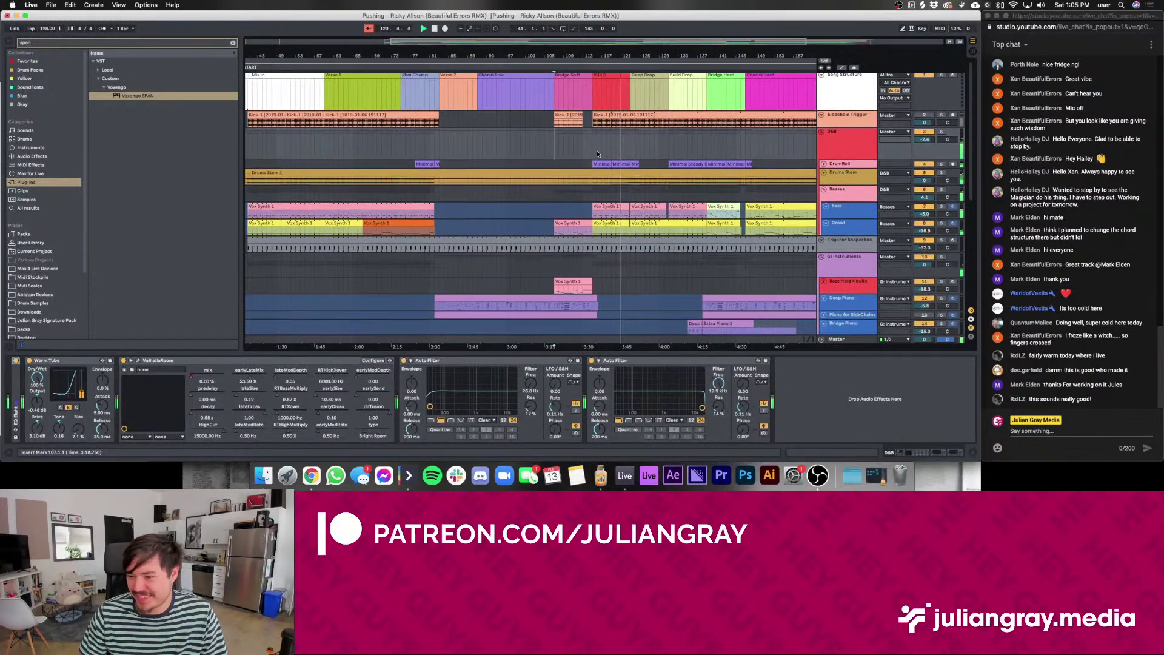
{"action": "left_click", "coordinate": [625, 136]}
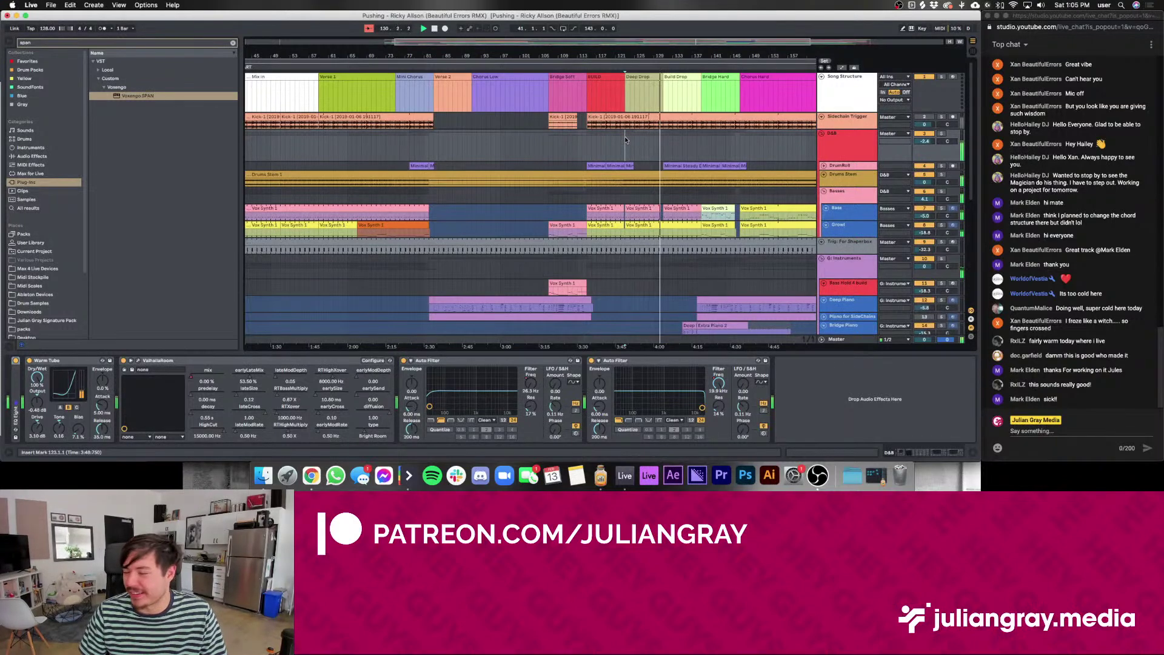
{"action": "scroll", "coordinate": [624, 136], "scroll_direction": "down", "scroll_amount": 1}
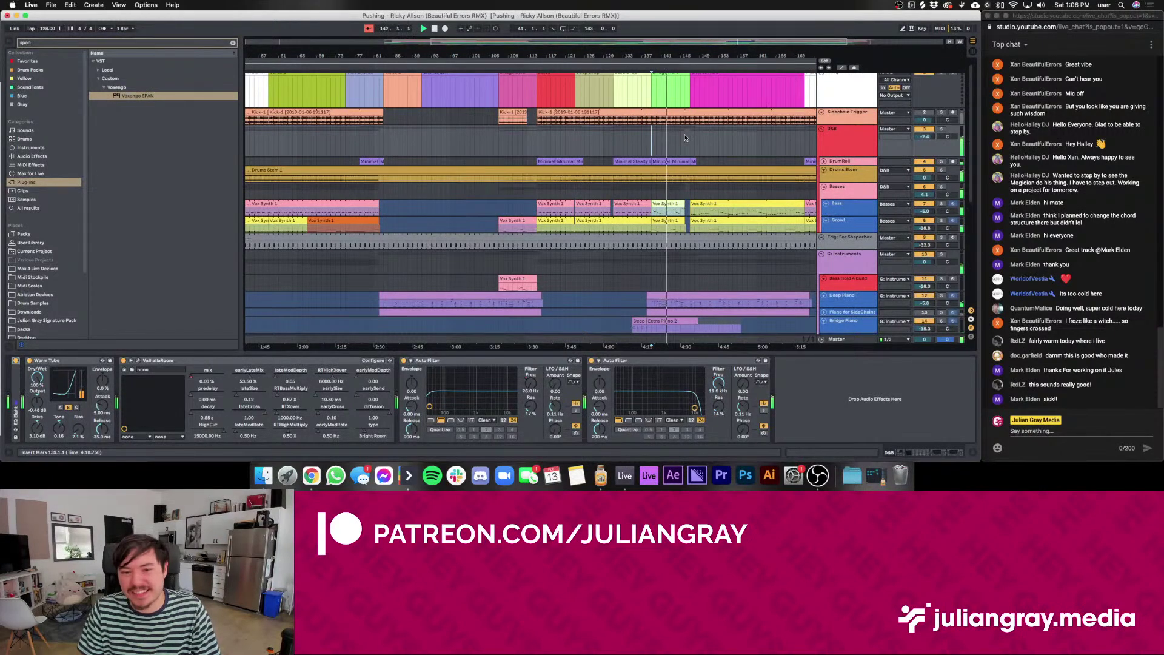
{"action": "scroll", "coordinate": [688, 134], "scroll_direction": "left", "scroll_amount": 1}
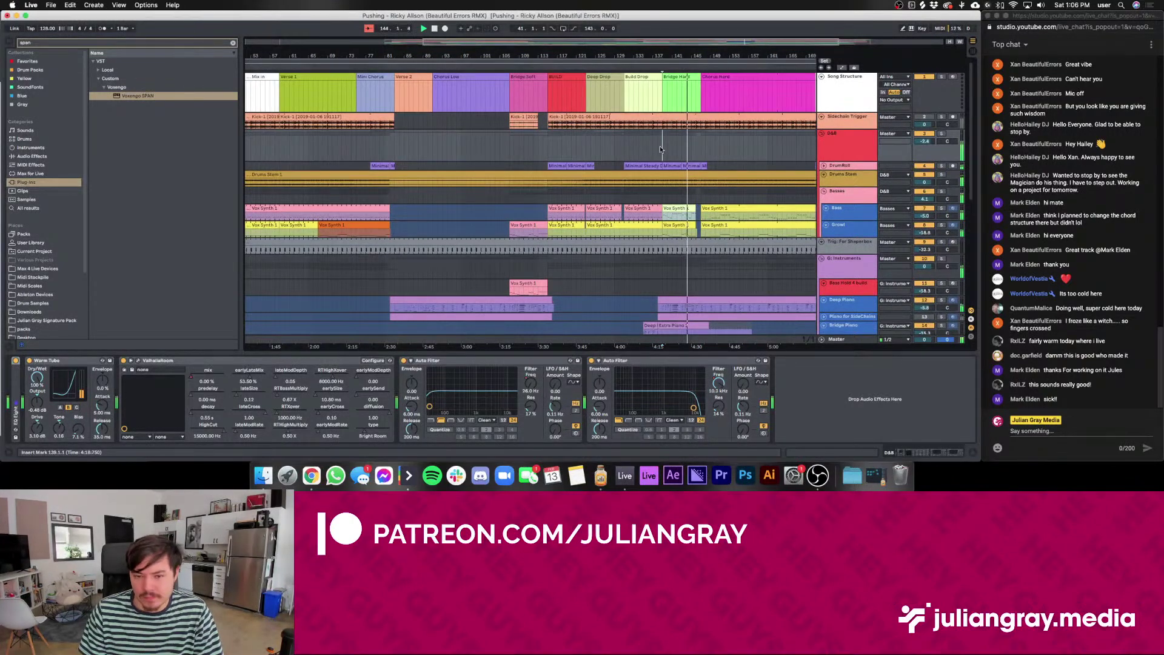
{"action": "scroll", "coordinate": [660, 145], "scroll_direction": "down", "scroll_amount": 1}
{"action": "scroll", "coordinate": [659, 145], "scroll_direction": "up", "scroll_amount": 1}
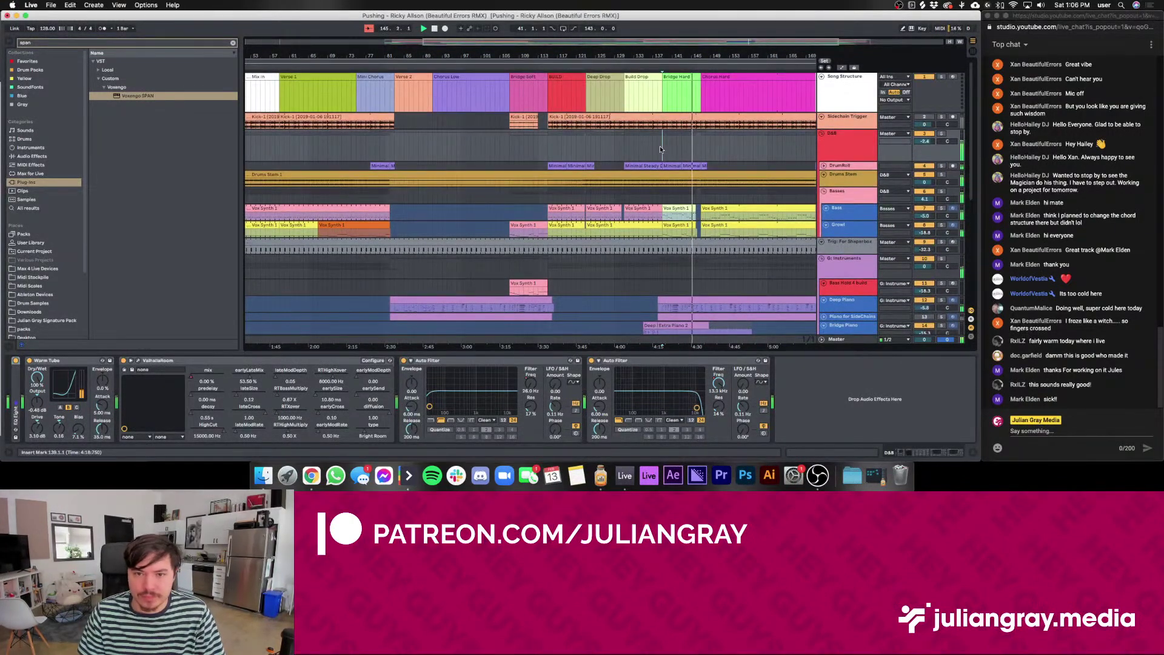
{"action": "scroll", "coordinate": [660, 146], "scroll_direction": "down", "scroll_amount": 10}
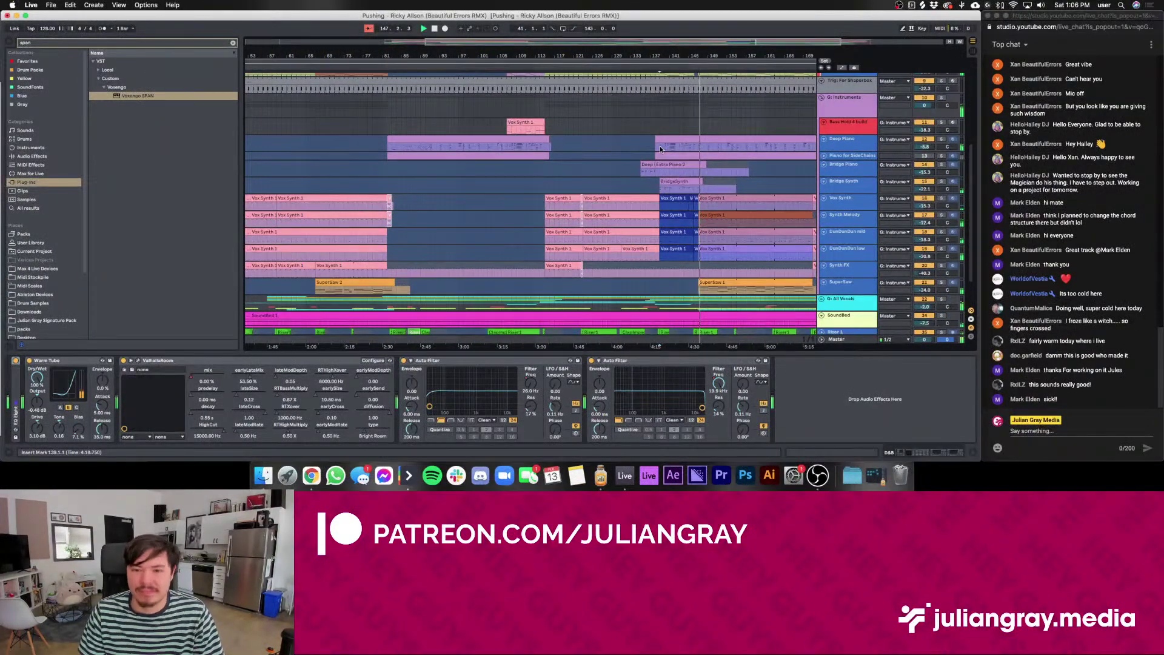
{"action": "scroll", "coordinate": [660, 146], "scroll_direction": "up", "scroll_amount": 7}
Place the insert marker at bar 147 on the instruments group and look over the Chorus Hard section through the arrangement's end
{"action": "left_click", "coordinate": [667, 161]}
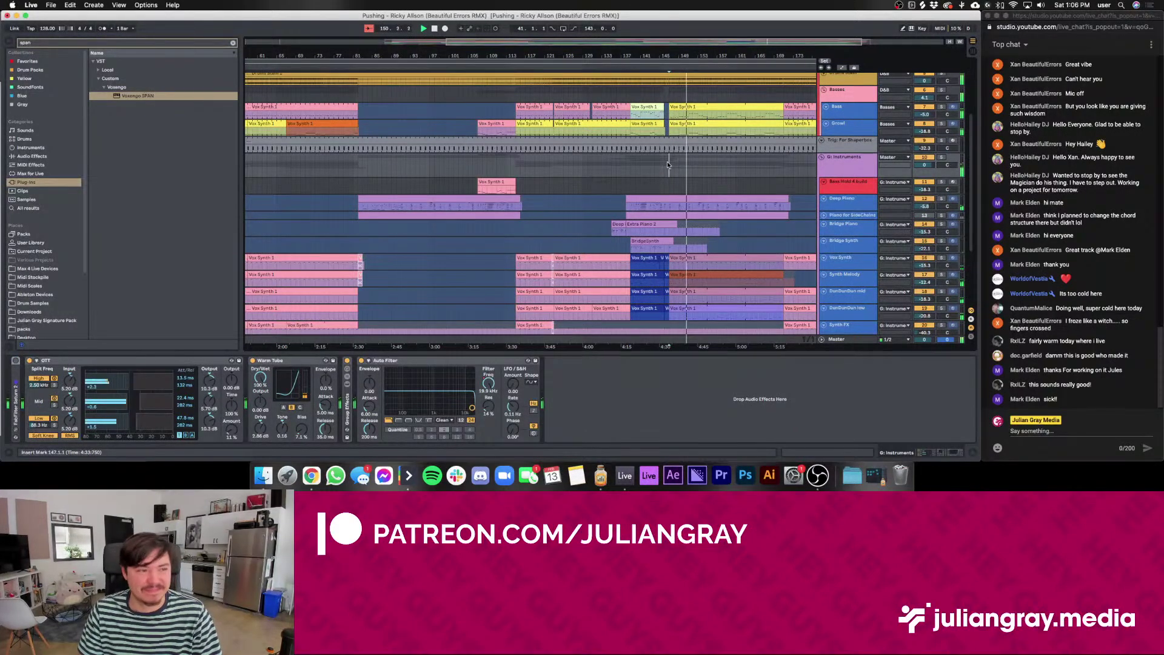
{"action": "scroll", "coordinate": [667, 164], "scroll_direction": "up", "scroll_amount": 1}
{"action": "scroll", "coordinate": [667, 164], "scroll_direction": "right", "scroll_amount": 5}
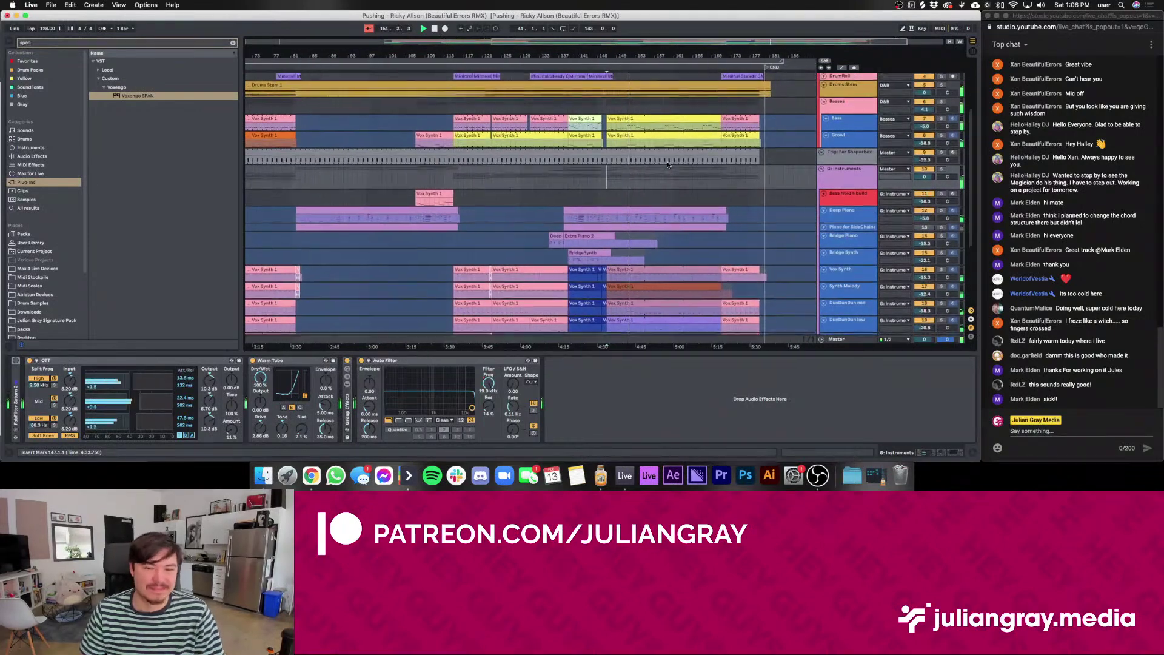
{"action": "scroll", "coordinate": [667, 164], "scroll_direction": "up", "scroll_amount": 5}
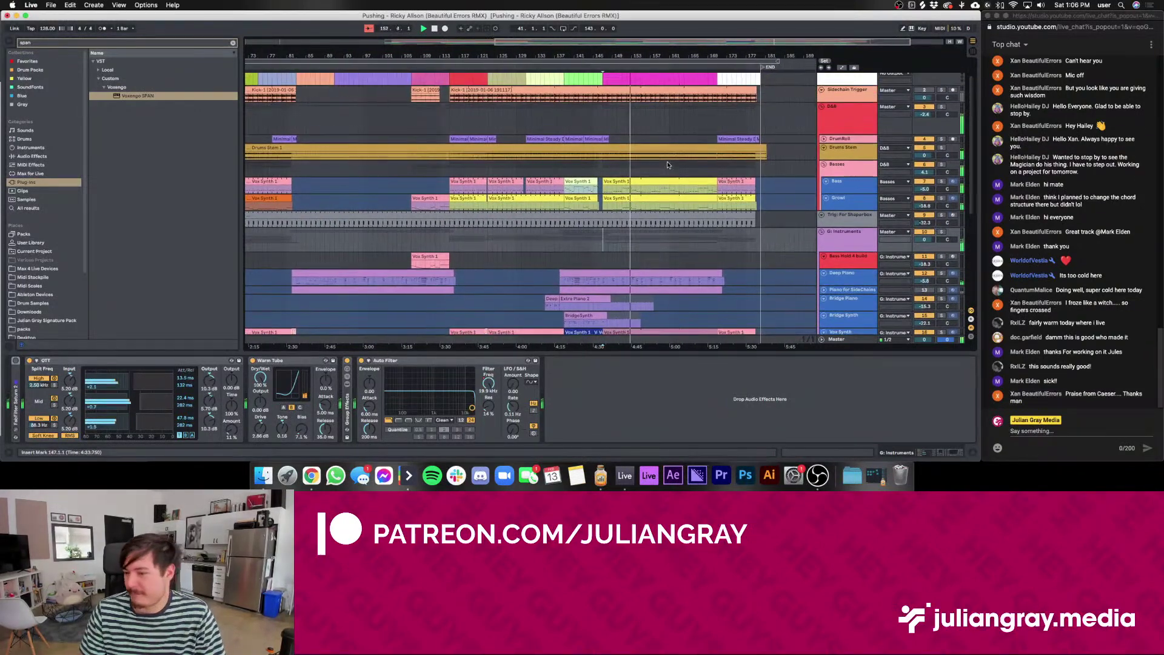
{"action": "scroll", "coordinate": [667, 164], "scroll_direction": "right", "scroll_amount": 4}
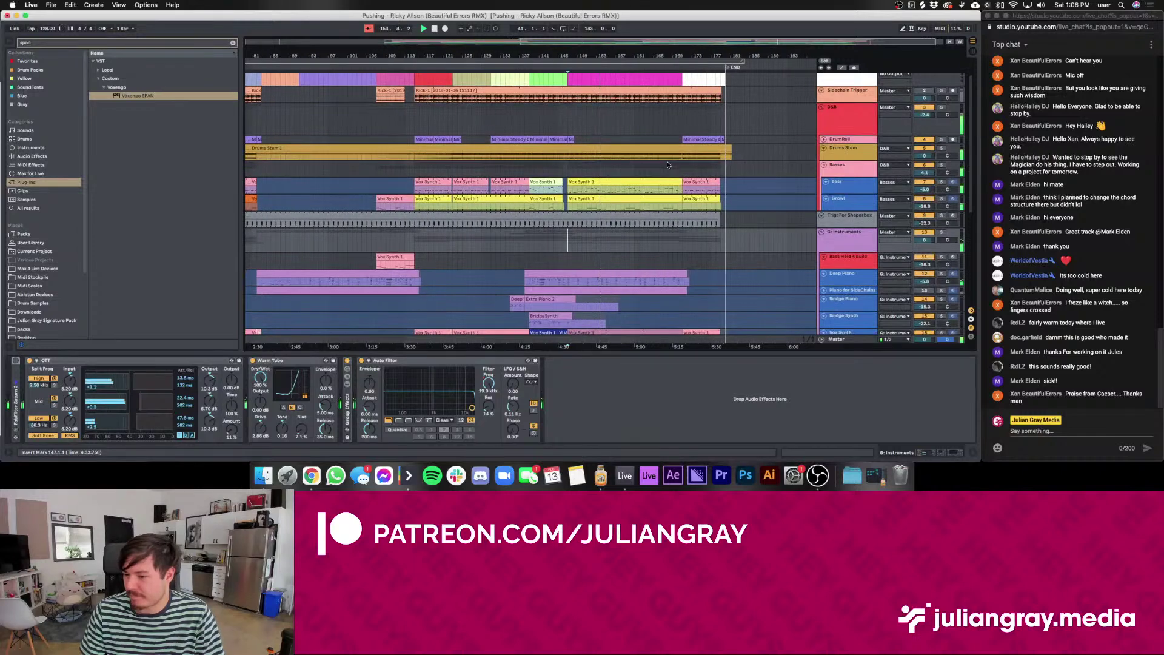
{"action": "scroll", "coordinate": [667, 161], "scroll_direction": "right", "scroll_amount": 1}
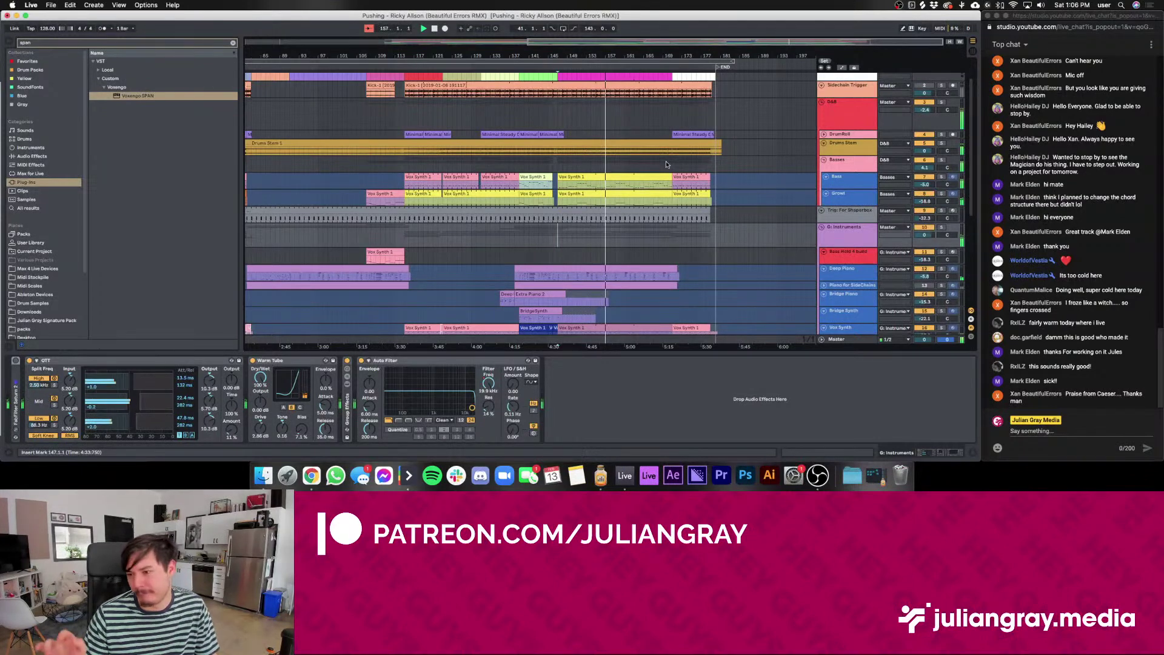
{"action": "scroll", "coordinate": [667, 164], "scroll_direction": "up", "scroll_amount": 1}
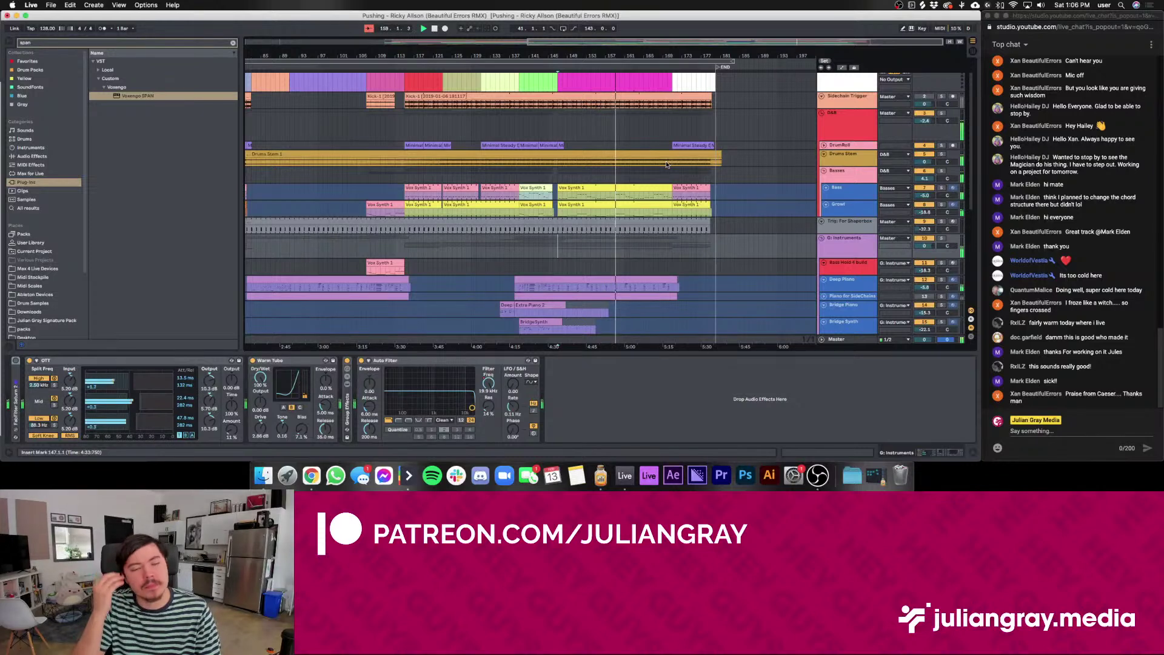
Mark the start of the Mix Out at bar 171 on the Basses and D&B groups and review that section during playback
{"action": "left_click", "coordinate": [670, 169]}
{"action": "scroll", "coordinate": [664, 170], "scroll_direction": "up", "scroll_amount": 1}
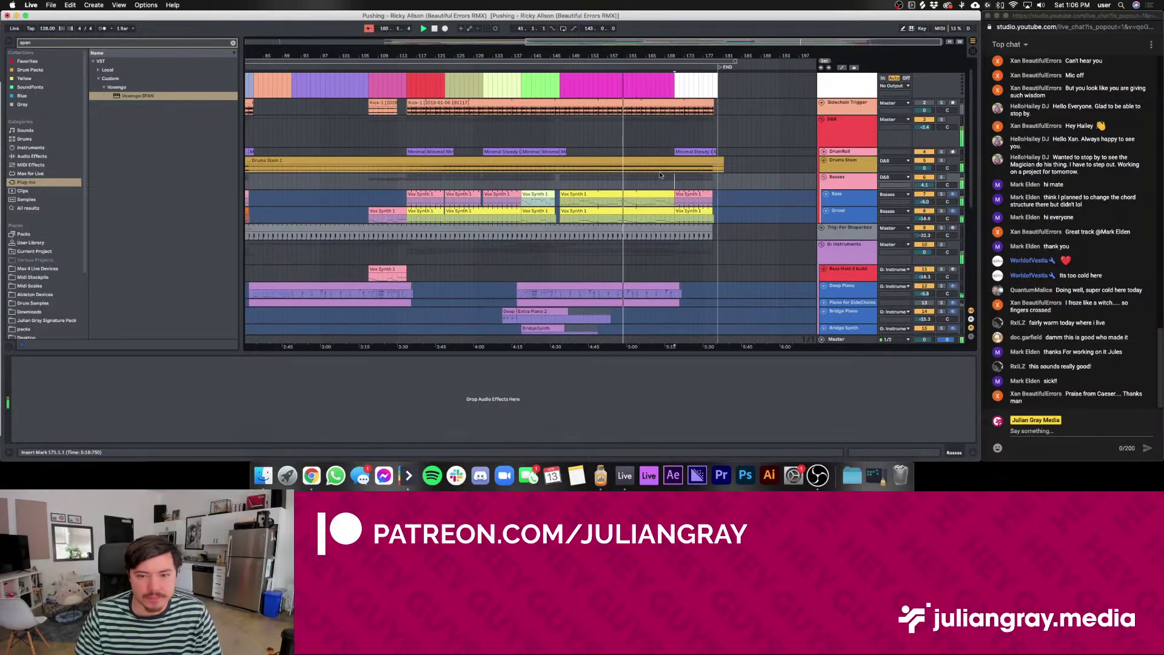
{"action": "scroll", "coordinate": [636, 181], "scroll_direction": "down", "scroll_amount": 2}
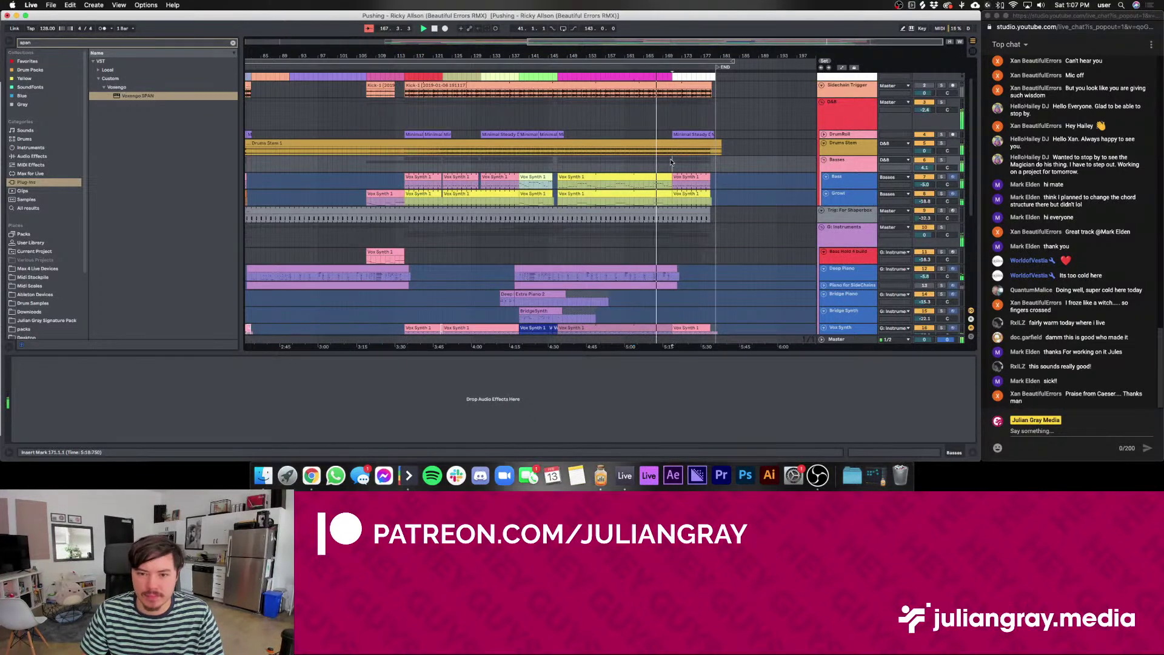
{"action": "scroll", "coordinate": [670, 160], "scroll_direction": "up", "scroll_amount": 2}
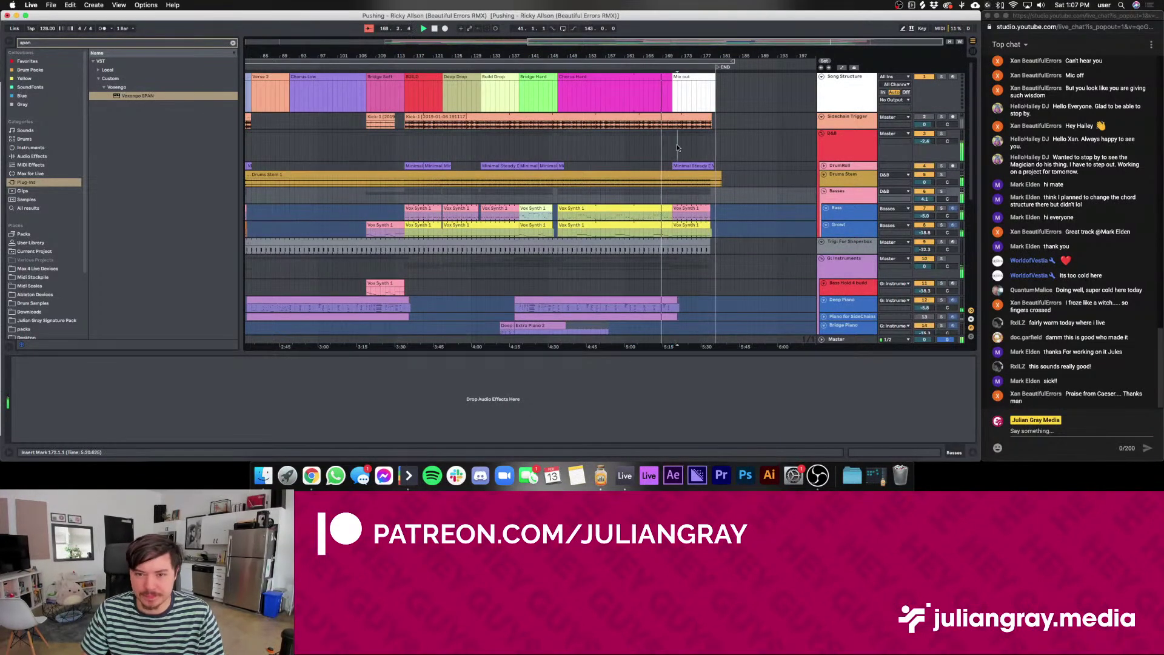
{"action": "left_click", "coordinate": [671, 145]}
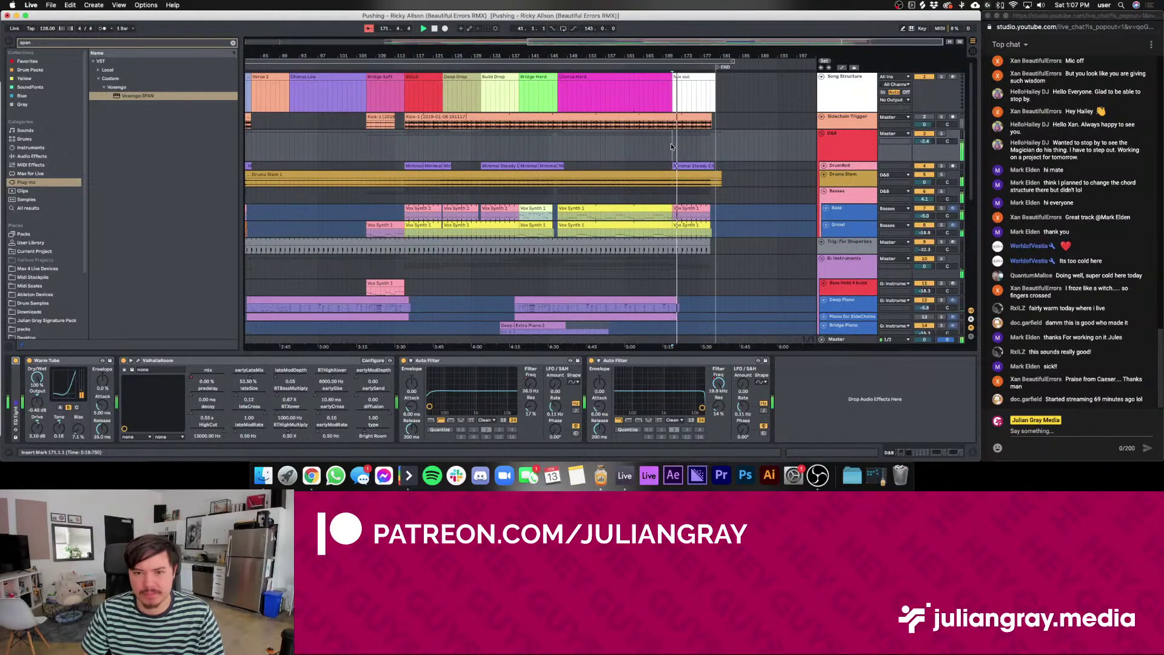
{"action": "scroll", "coordinate": [671, 146], "scroll_direction": "left", "scroll_amount": 3}
{"action": "scroll", "coordinate": [670, 146], "scroll_direction": "right", "scroll_amount": 1}
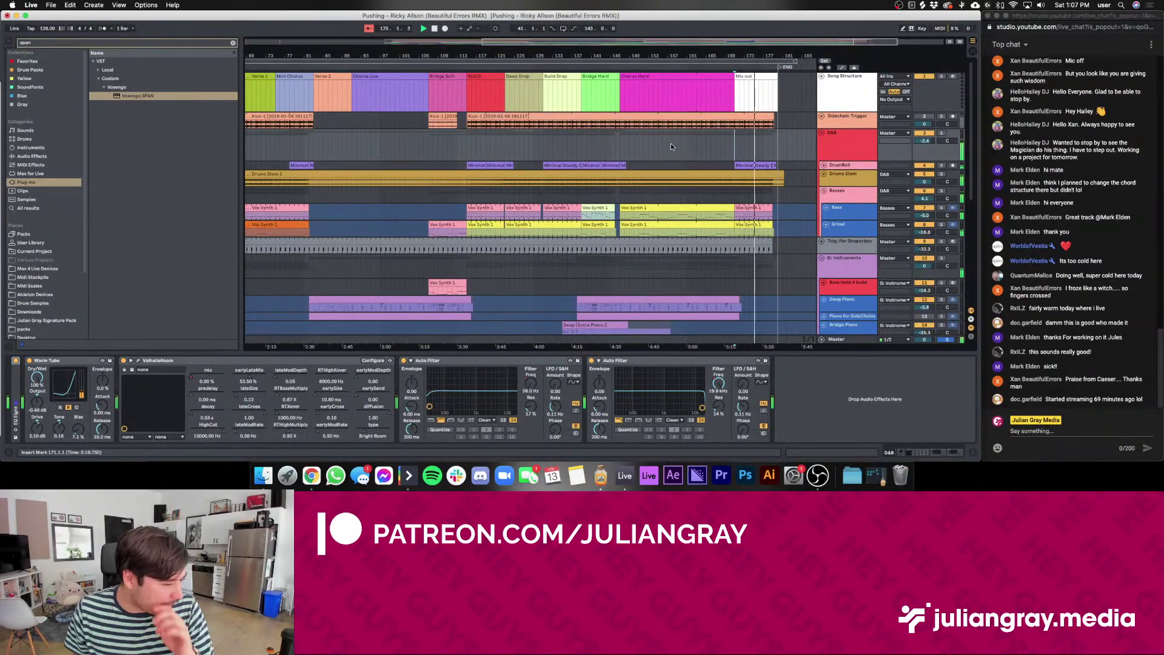
Review the Song Structure track from the Mix Out back to the opening, placing the insert marker at the start of Verse 2, bar 83
{"action": "left_click", "coordinate": [854, 82]}
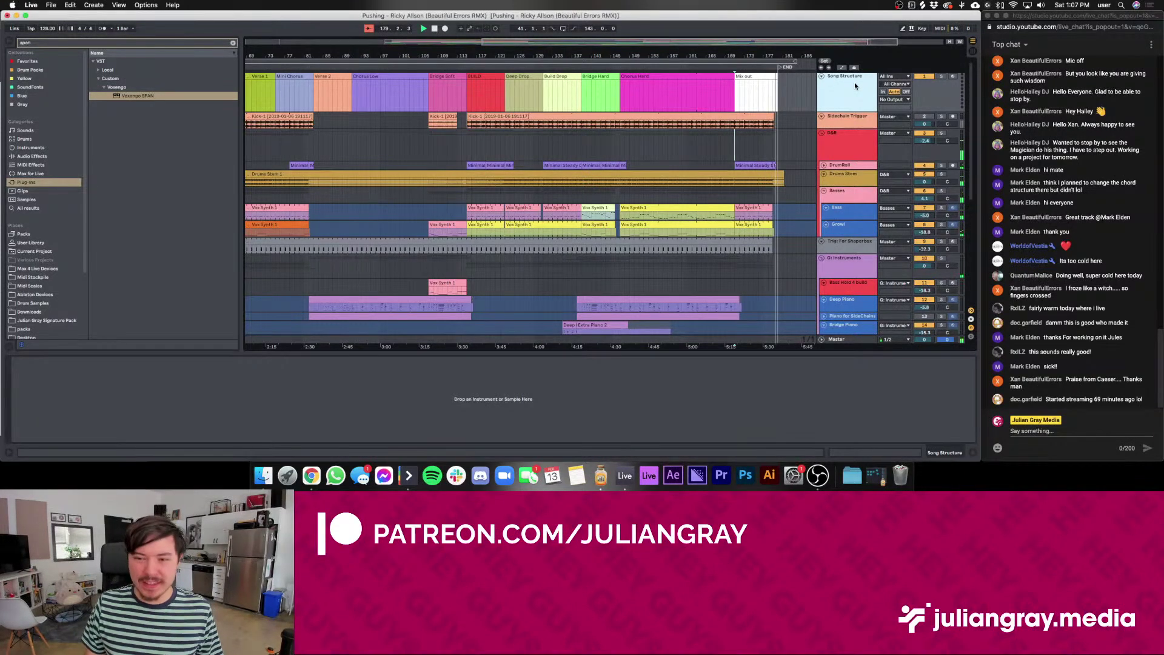
{"action": "left_click", "coordinate": [778, 90]}
{"action": "scroll", "coordinate": [727, 112], "scroll_direction": "left", "scroll_amount": 3}
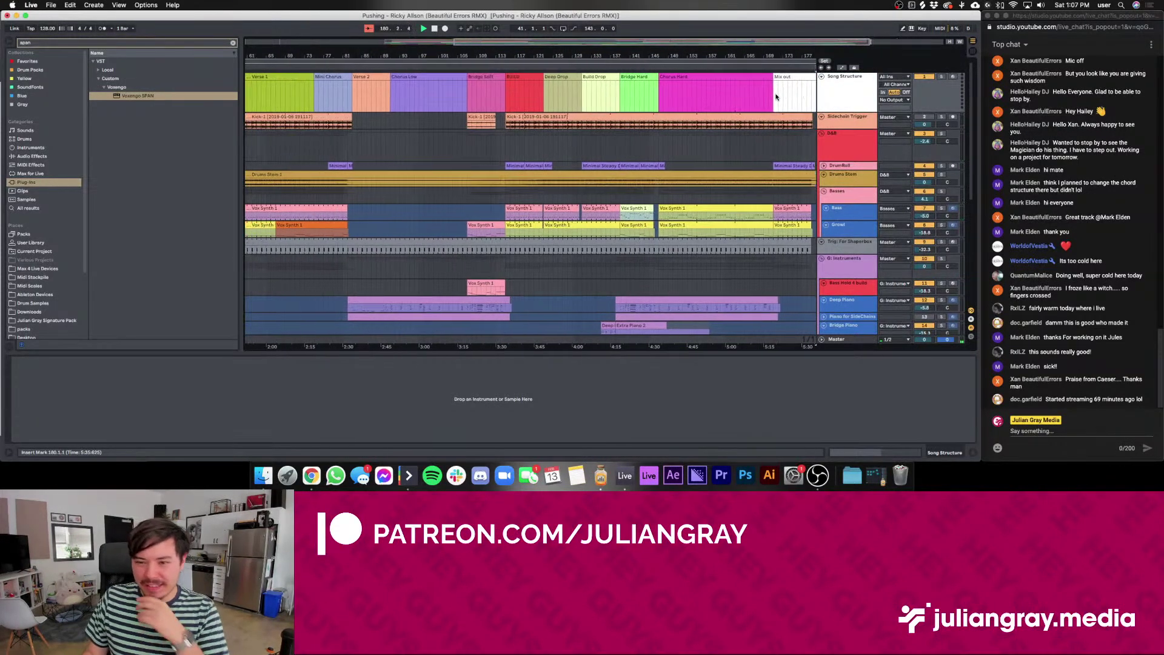
{"action": "scroll", "coordinate": [716, 118], "scroll_direction": "left", "scroll_amount": 15}
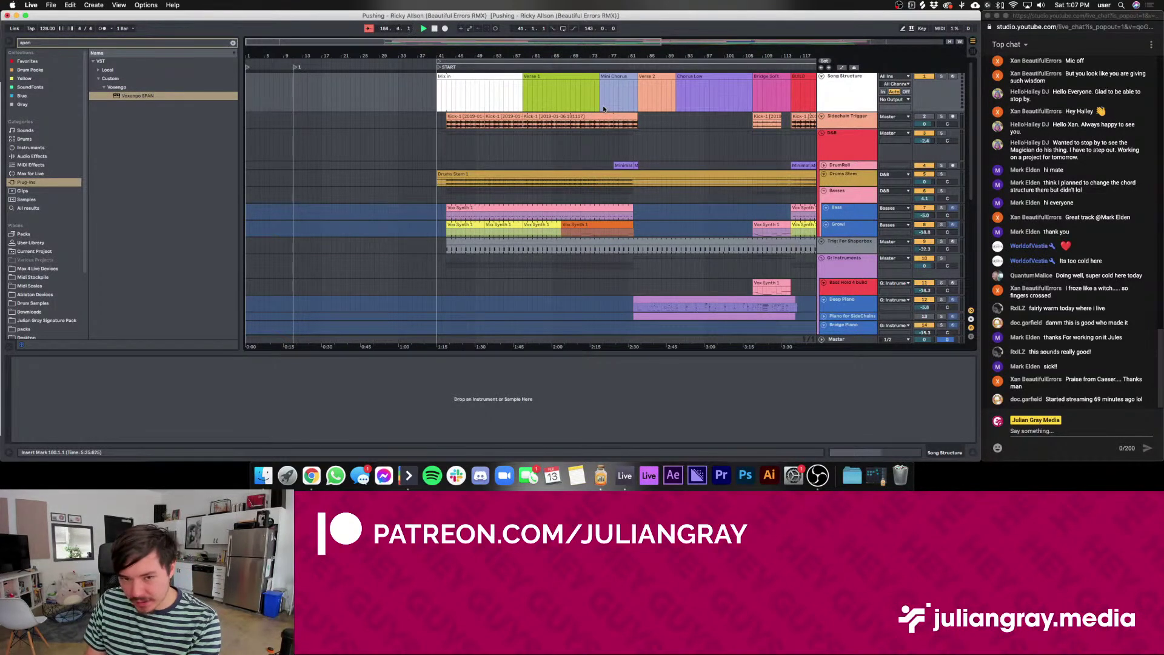
{"action": "scroll", "coordinate": [604, 108], "scroll_direction": "right", "scroll_amount": 1}
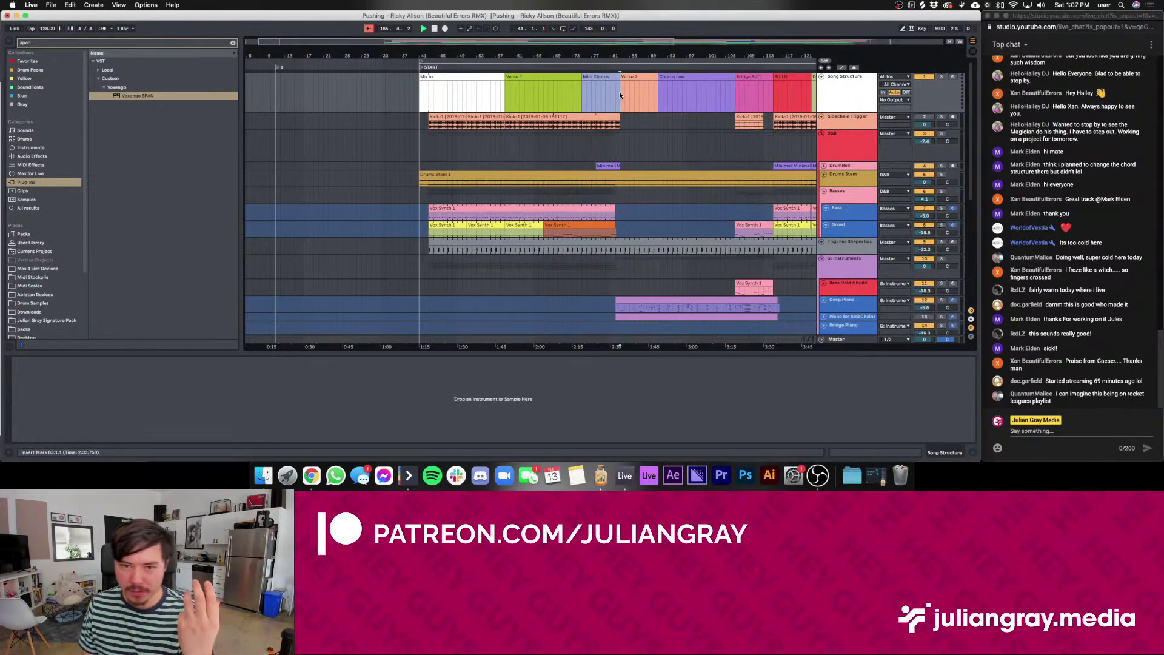
{"action": "left_click", "coordinate": [618, 92]}
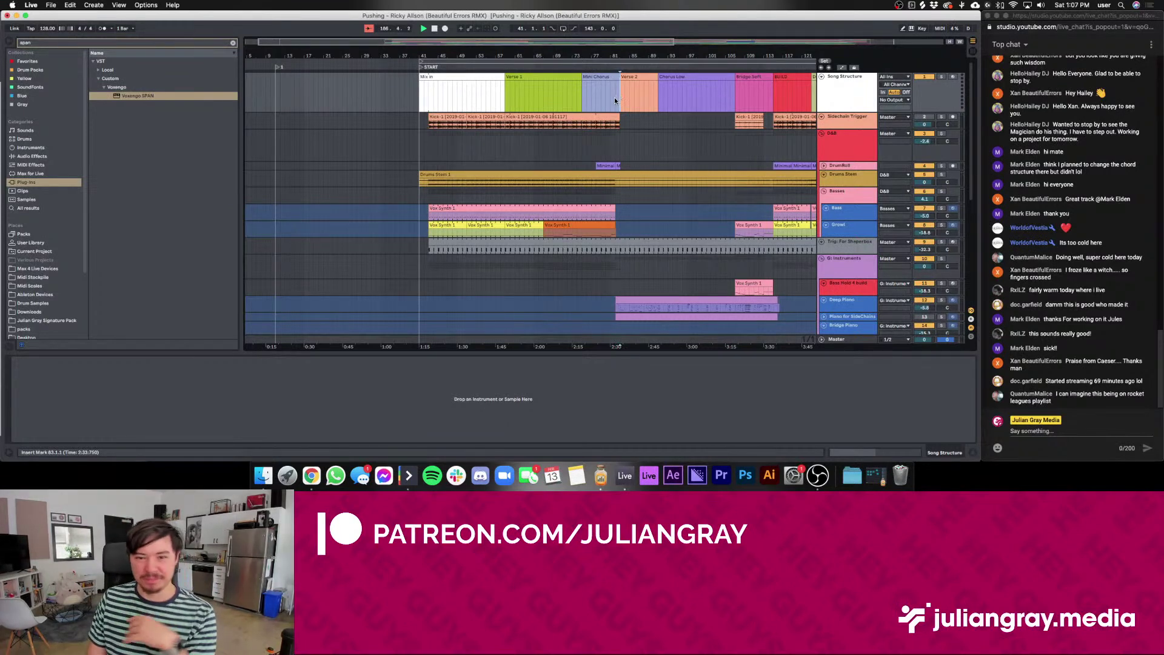
Look over the later sections and place the insert marker at the start of Bridge Hard, bar 139, on the D&B group
{"action": "scroll", "coordinate": [624, 121], "scroll_direction": "right", "scroll_amount": 3}
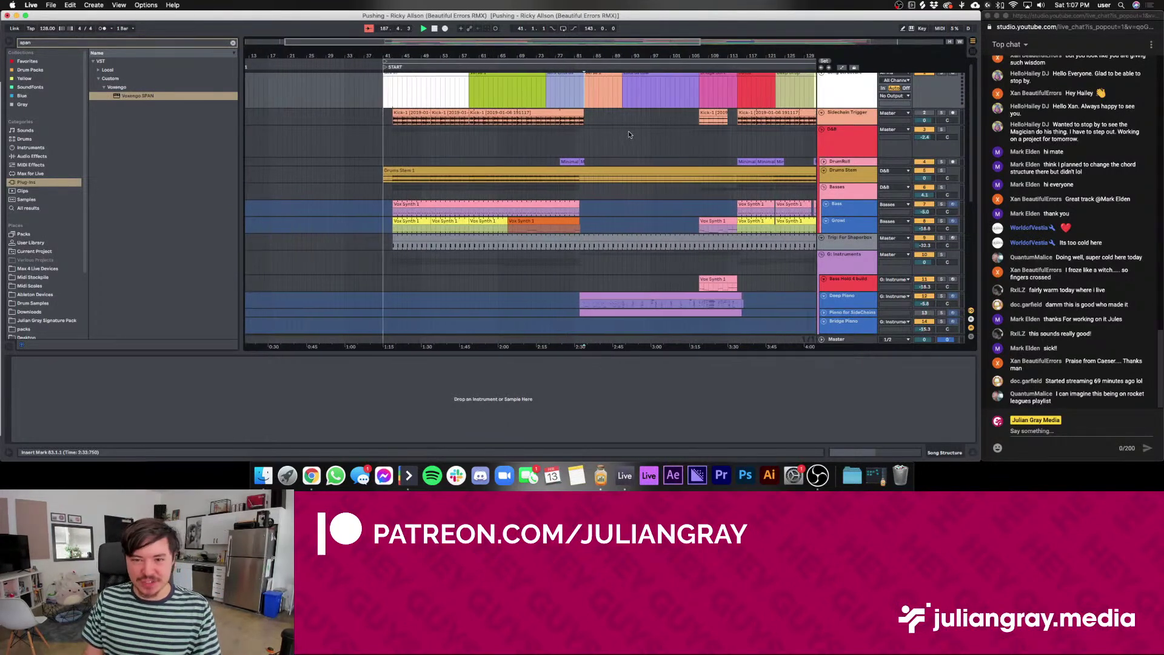
{"action": "scroll", "coordinate": [628, 134], "scroll_direction": "right", "scroll_amount": 15}
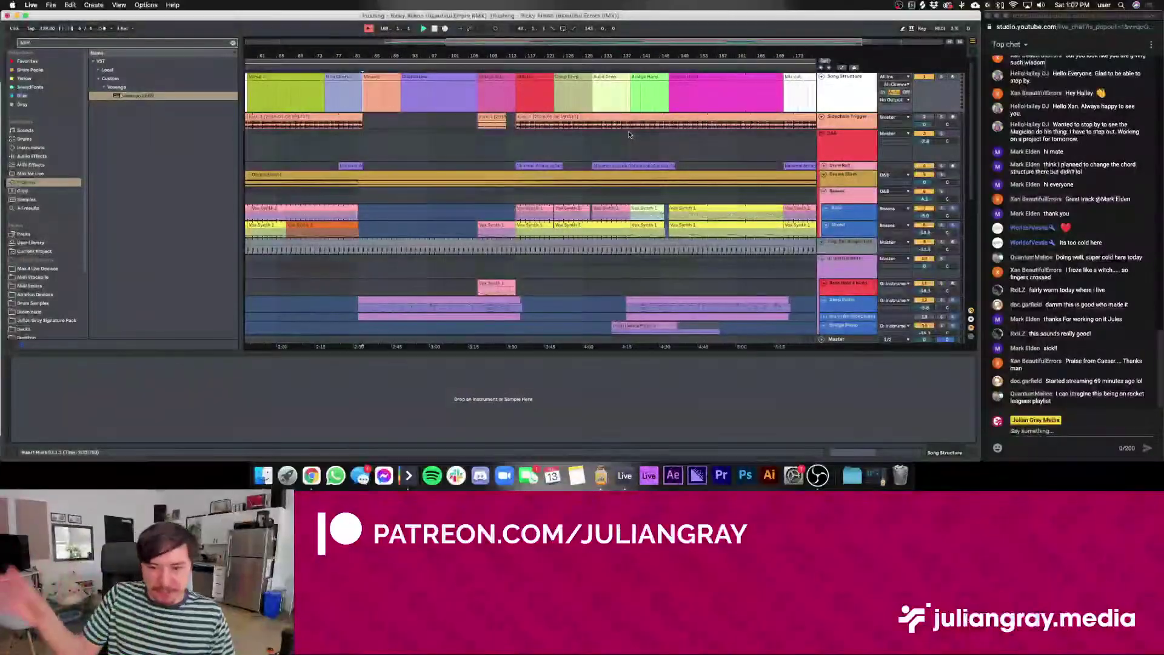
{"action": "left_click", "coordinate": [629, 135]}
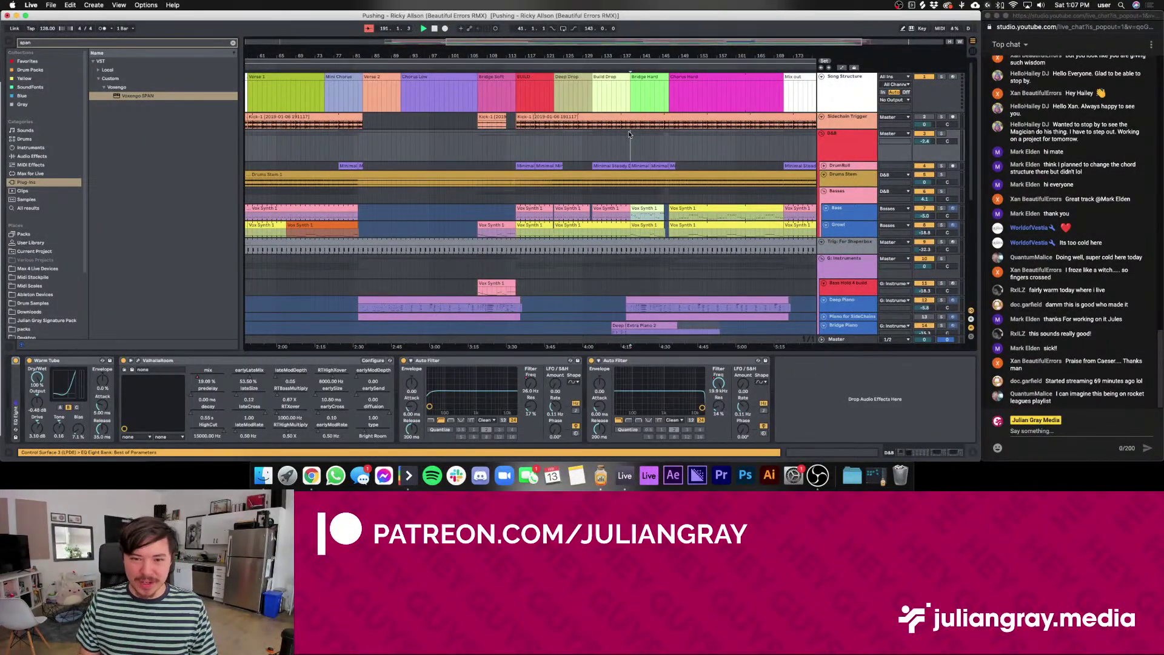
Play the arrangement from the start of Bridge Soft at bar 107
{"action": "scroll", "coordinate": [628, 132], "scroll_direction": "left", "scroll_amount": 8}
{"action": "left_click", "coordinate": [586, 100]}
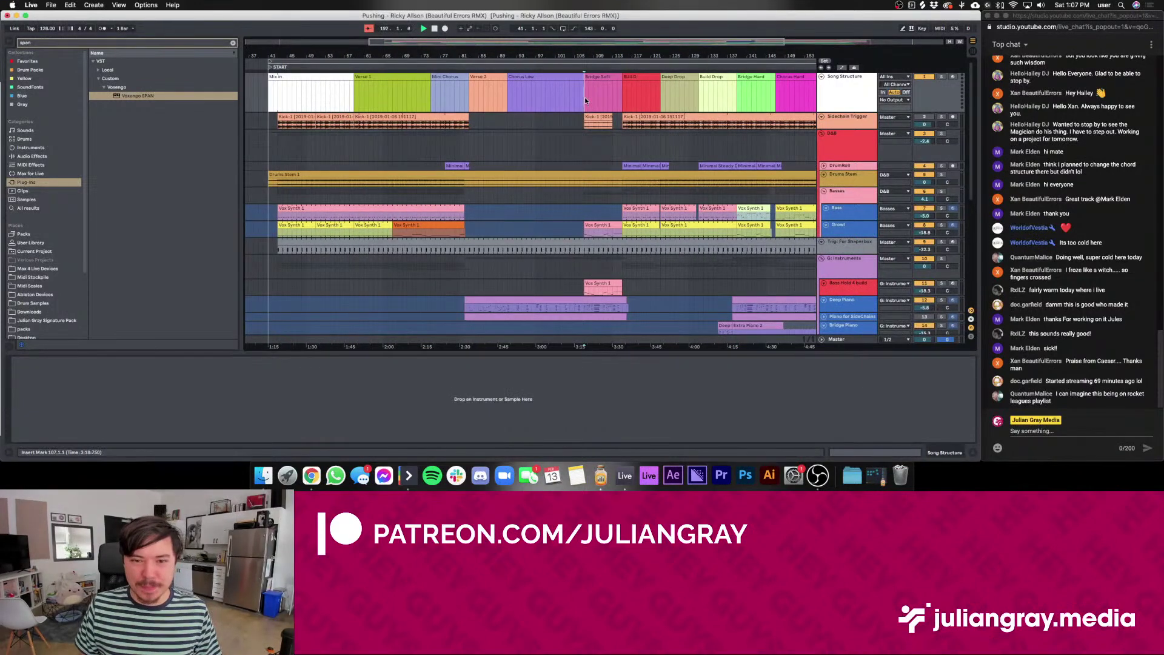
{"action": "scroll", "coordinate": [585, 97], "scroll_direction": "right", "scroll_amount": 2}
{"action": "scroll", "coordinate": [566, 86], "scroll_direction": "right", "scroll_amount": 1}
{"action": "key", "text": "space"}
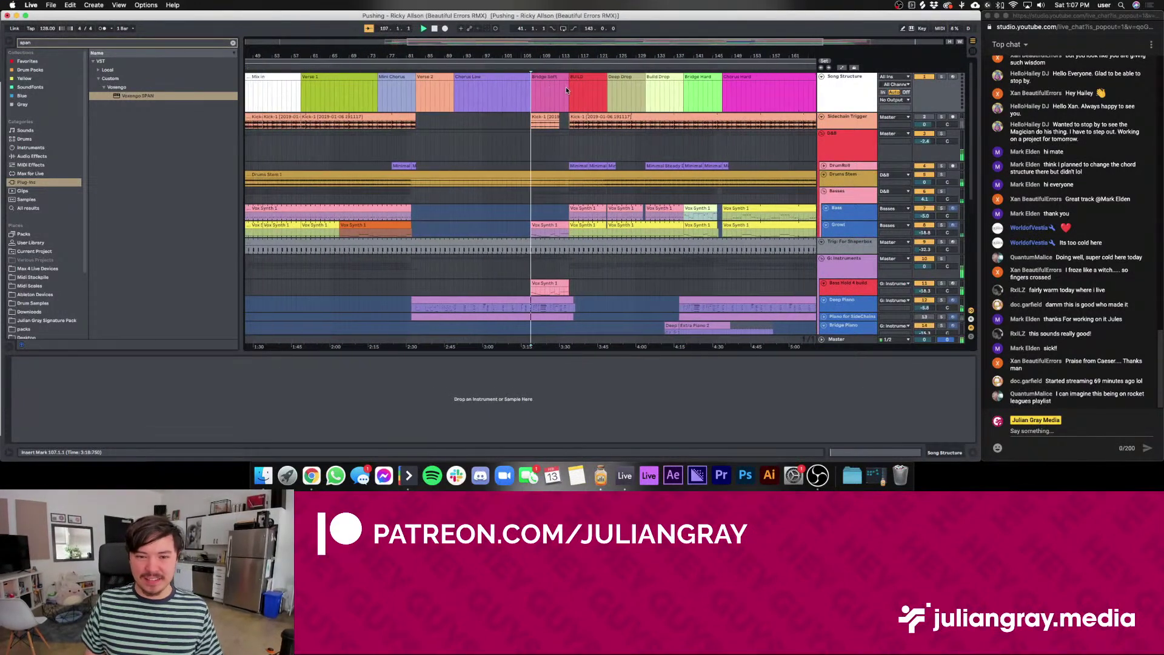
Mark the Build's start at bar 115, select bars 107 to 113 of Bridge Soft, and return the insert marker to bar 107 on D&B
{"action": "left_click", "coordinate": [569, 89]}
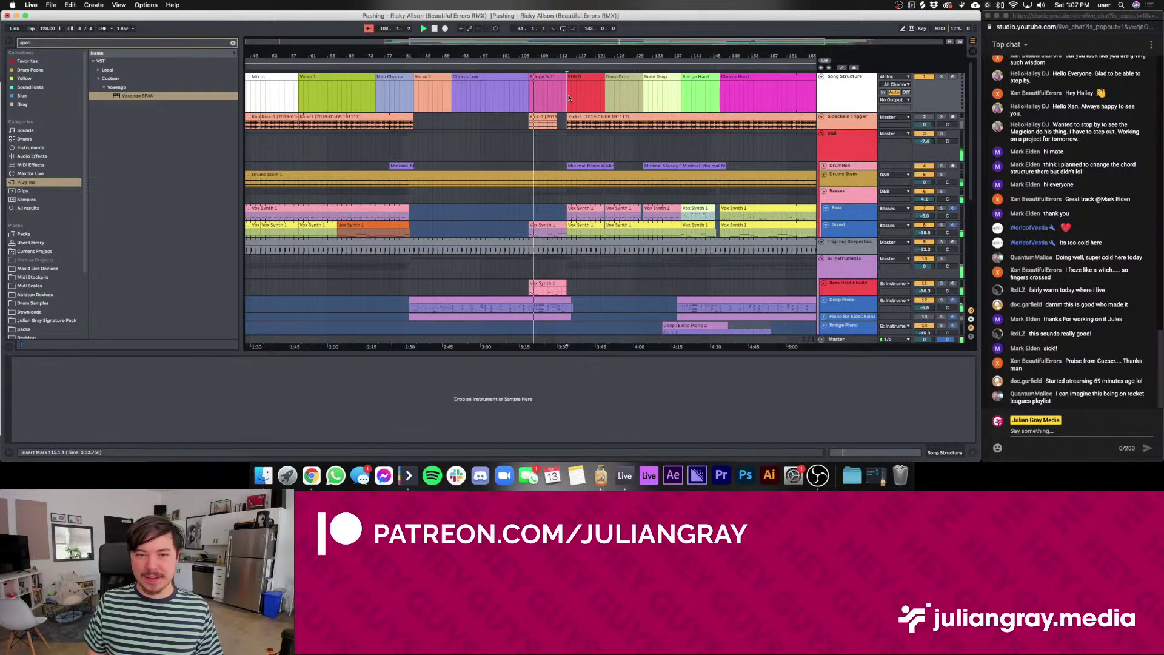
{"action": "left_click", "coordinate": [569, 97]}
{"action": "scroll", "coordinate": [569, 97], "scroll_direction": "right", "scroll_amount": 1}
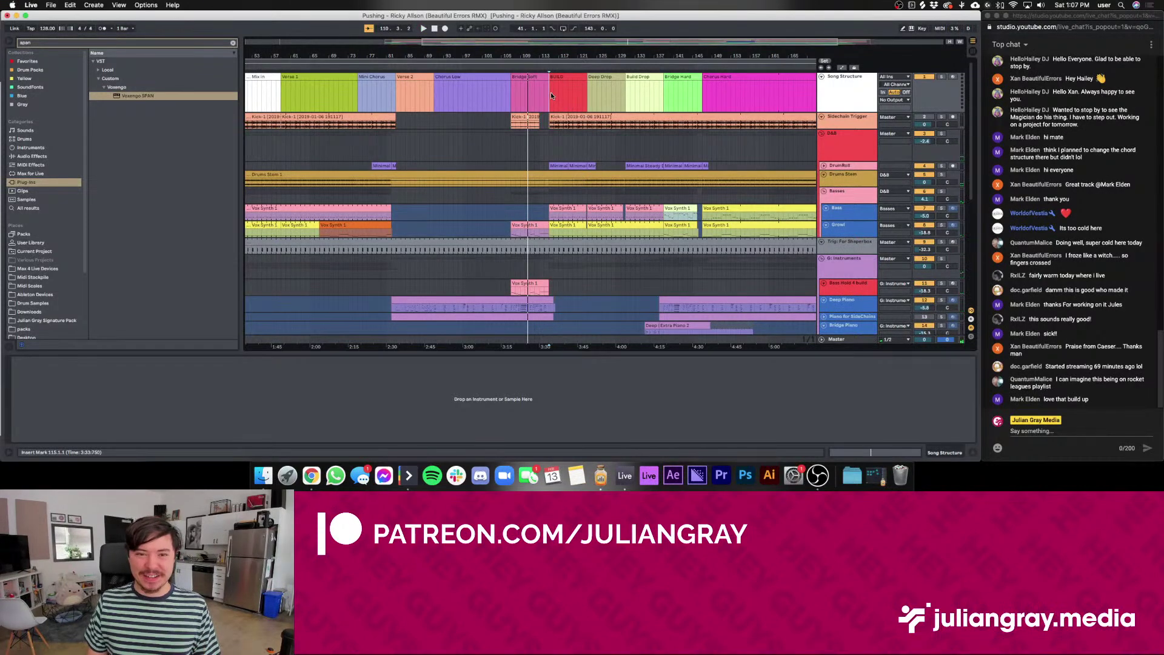
{"action": "left_click", "coordinate": [513, 92]}
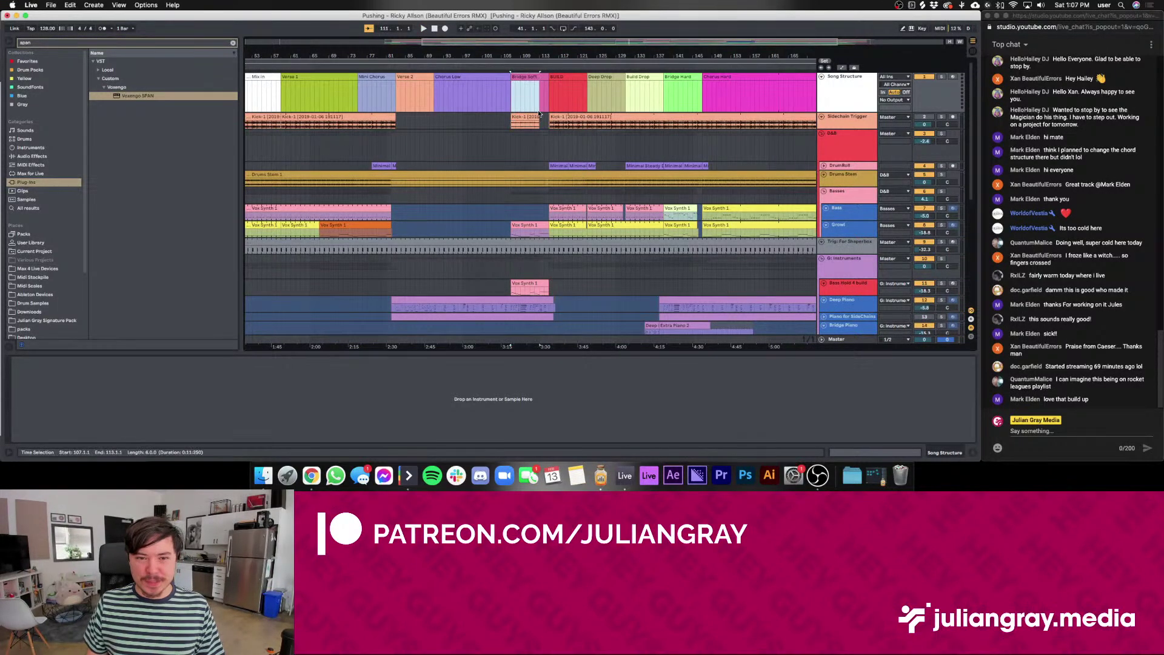
{"action": "left_click", "coordinate": [513, 137]}
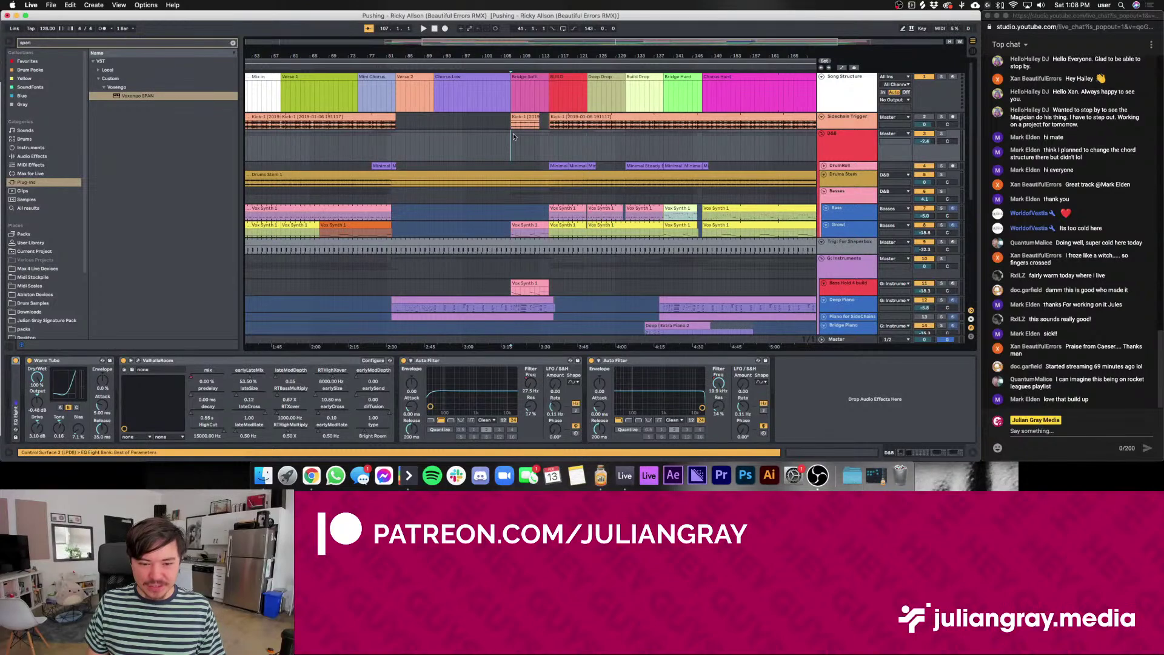
Delete the empty time from bar 1 to bar 41 ahead of the Mix In section
{"action": "scroll", "coordinate": [513, 137], "scroll_direction": "left", "scroll_amount": 15}
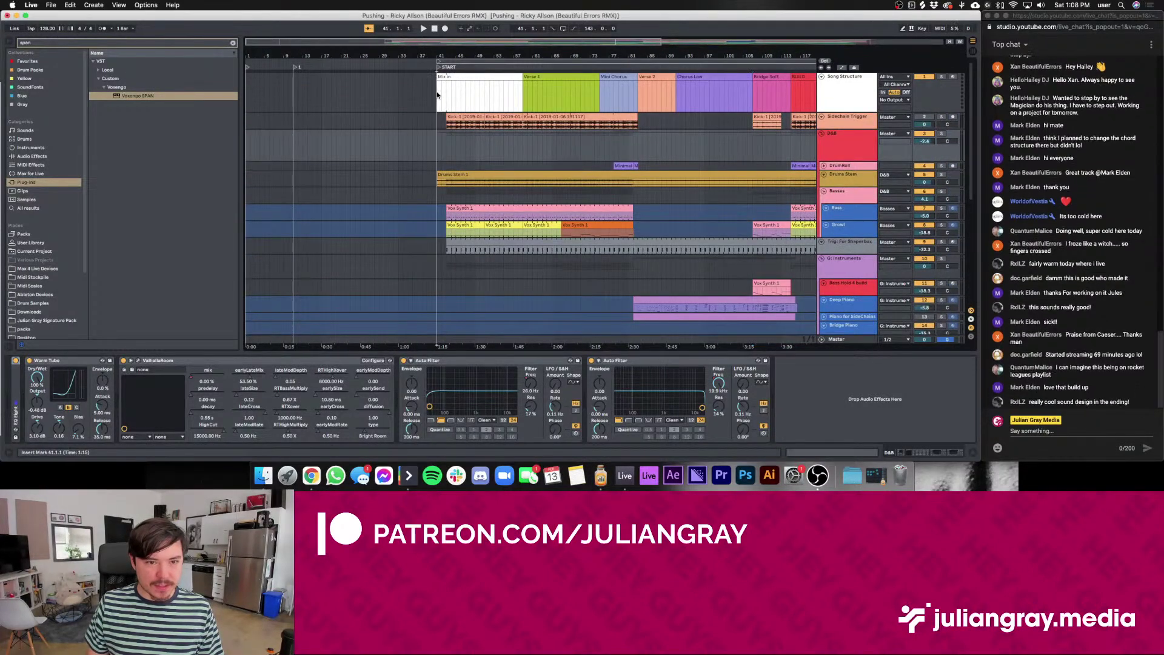
{"action": "left_click_drag", "start_coordinate": [440, 97], "coordinate": [249, 97]}
{"action": "left_click", "coordinate": [70, 4]}
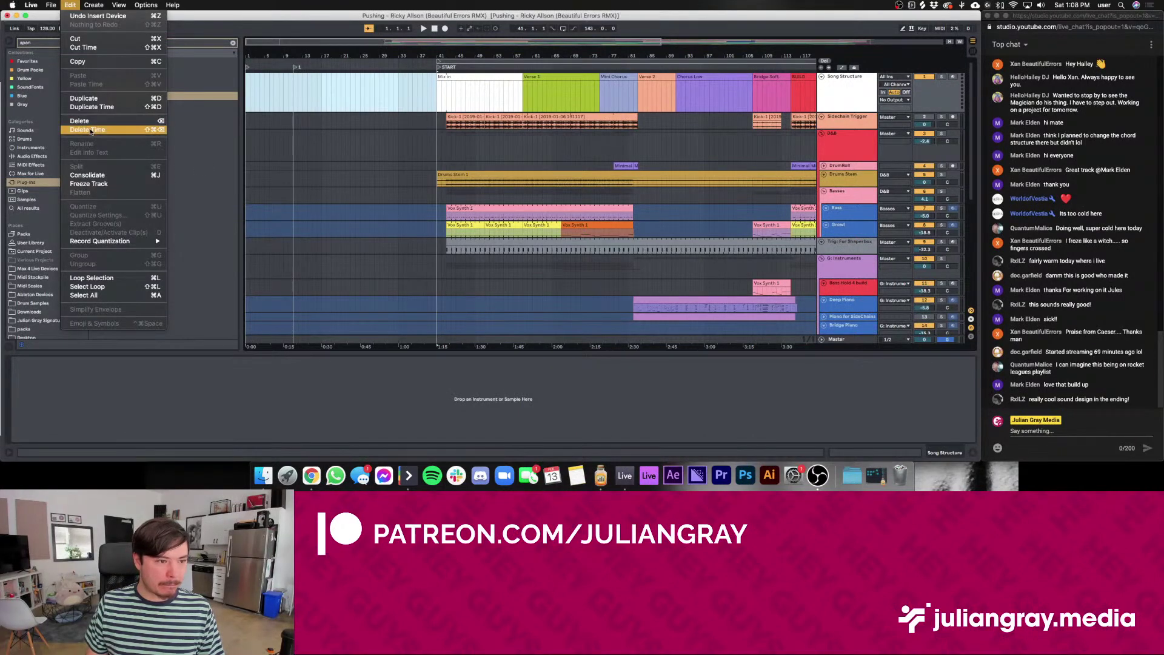
{"action": "left_click", "coordinate": [94, 131]}
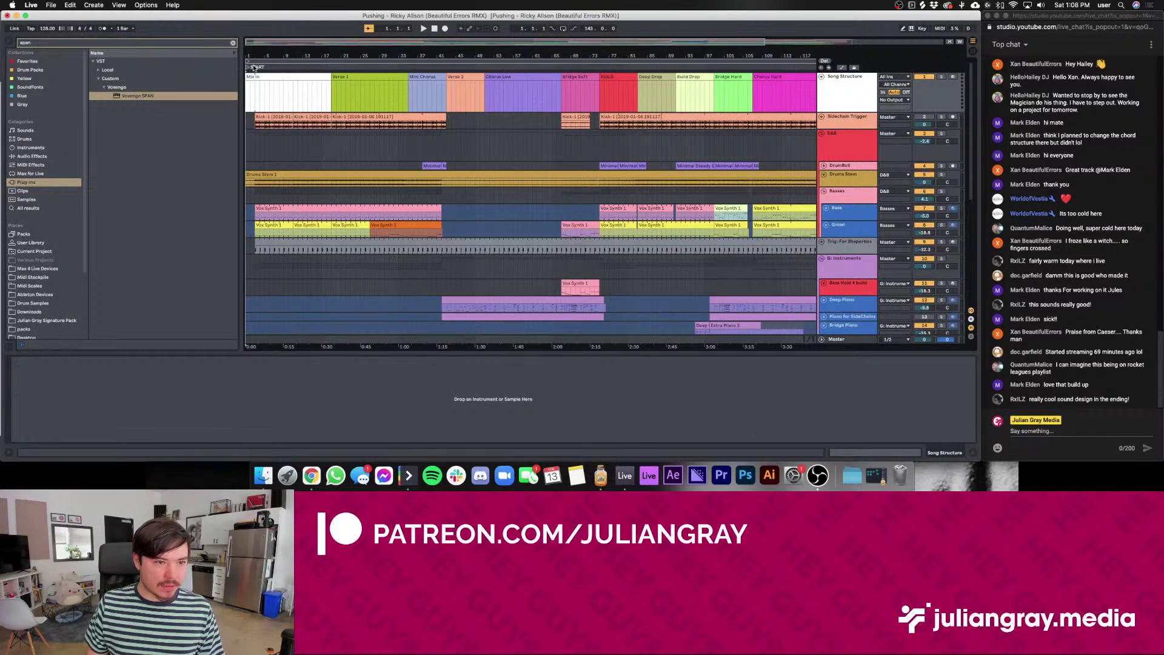
{"action": "key", "text": "plus"}
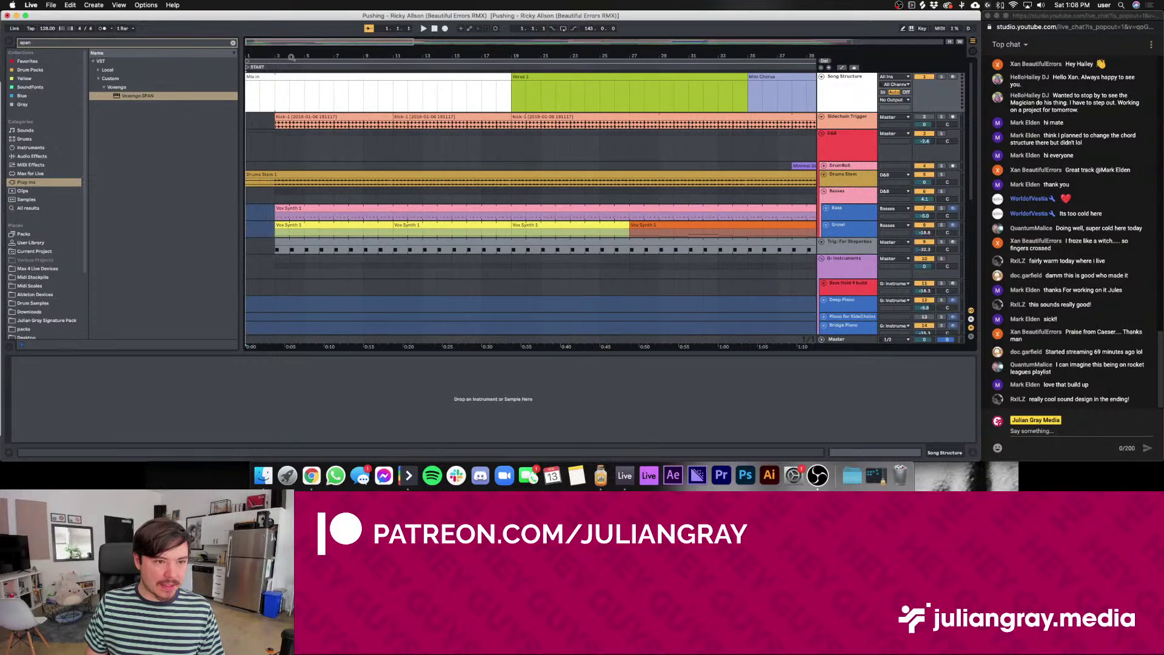
Insert a time signature change at bar 3 and bring the whole arrangement into view
{"action": "right_click", "coordinate": [275, 69]}
{"action": "left_click", "coordinate": [283, 91]}
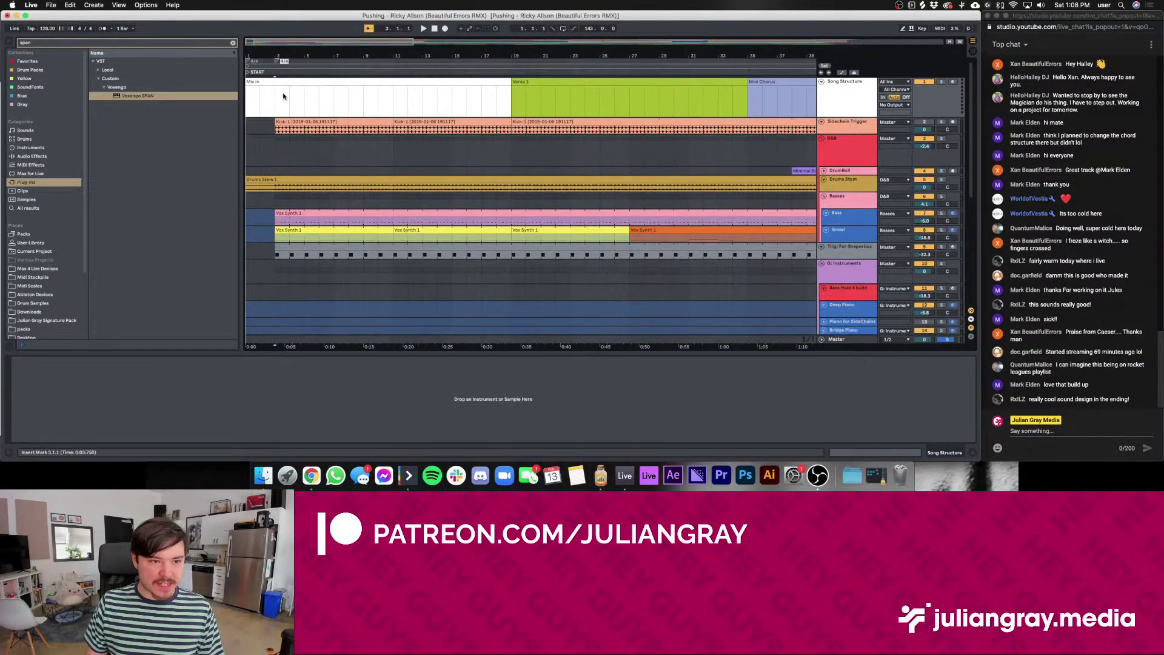
{"action": "left_click_drag", "start_coordinate": [278, 104], "coordinate": [529, 100]}
{"action": "left_click", "coordinate": [541, 100]}
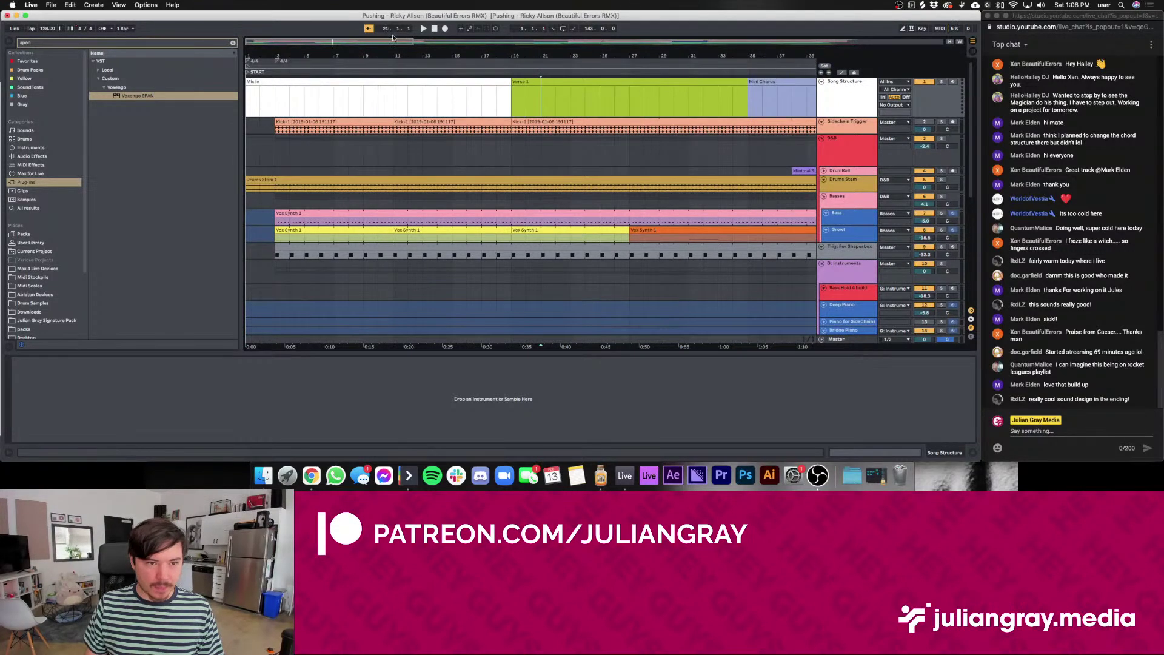
{"action": "left_click_drag", "start_coordinate": [392, 42], "coordinate": [835, 43]}
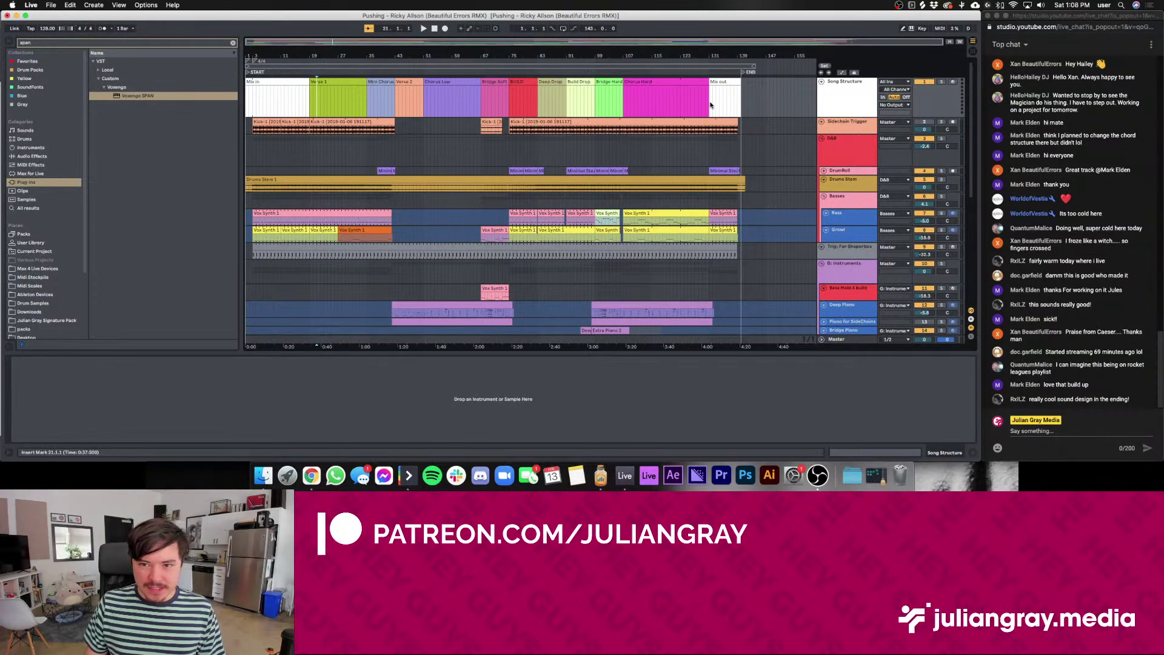
Play the arrangement from the start of Verse 1 at bar 19
{"action": "left_click_drag", "start_coordinate": [483, 103], "coordinate": [170, 478]}
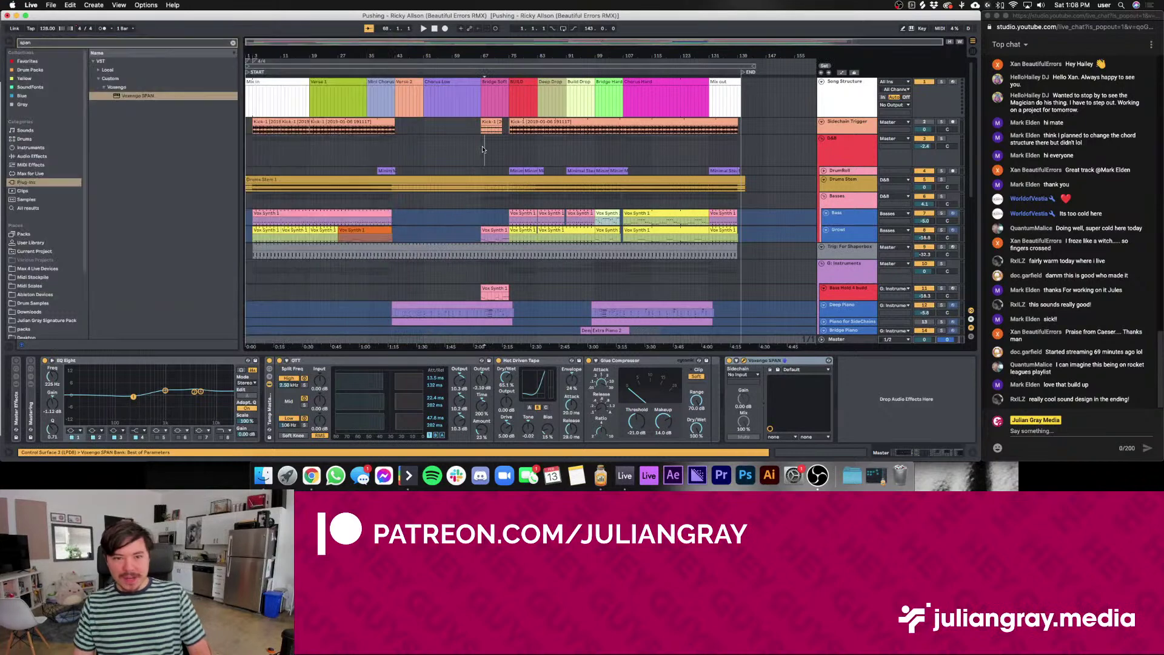
{"action": "left_click", "coordinate": [429, 138]}
{"action": "left_click", "coordinate": [484, 129]}
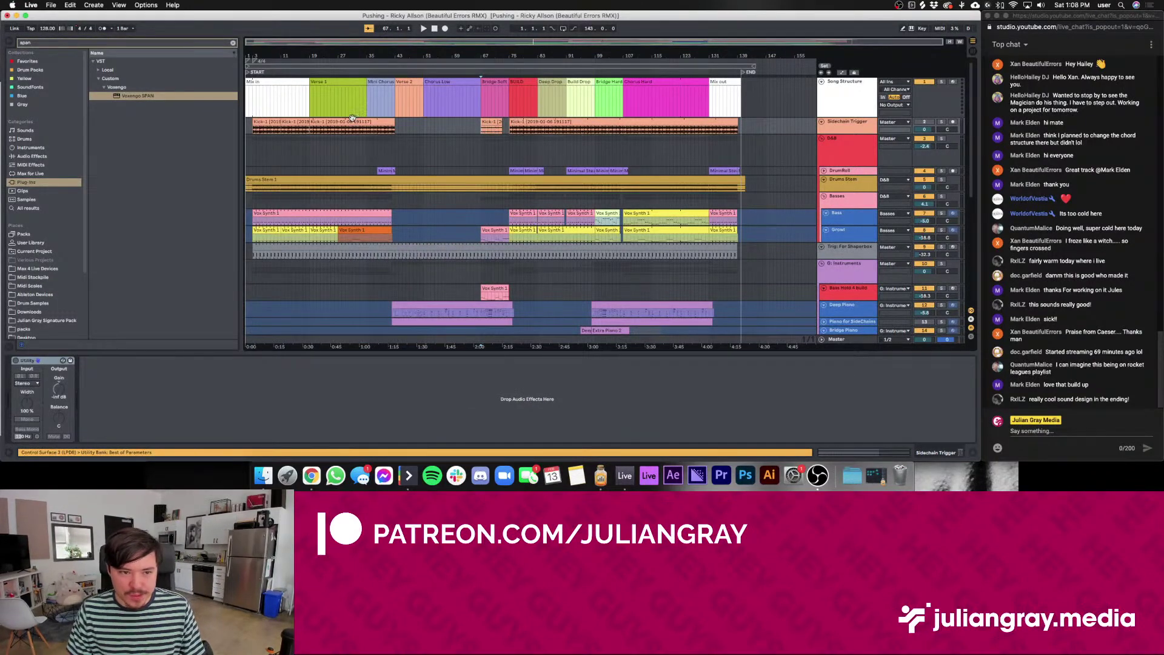
{"action": "left_click", "coordinate": [310, 127]}
{"action": "key", "text": "space"}
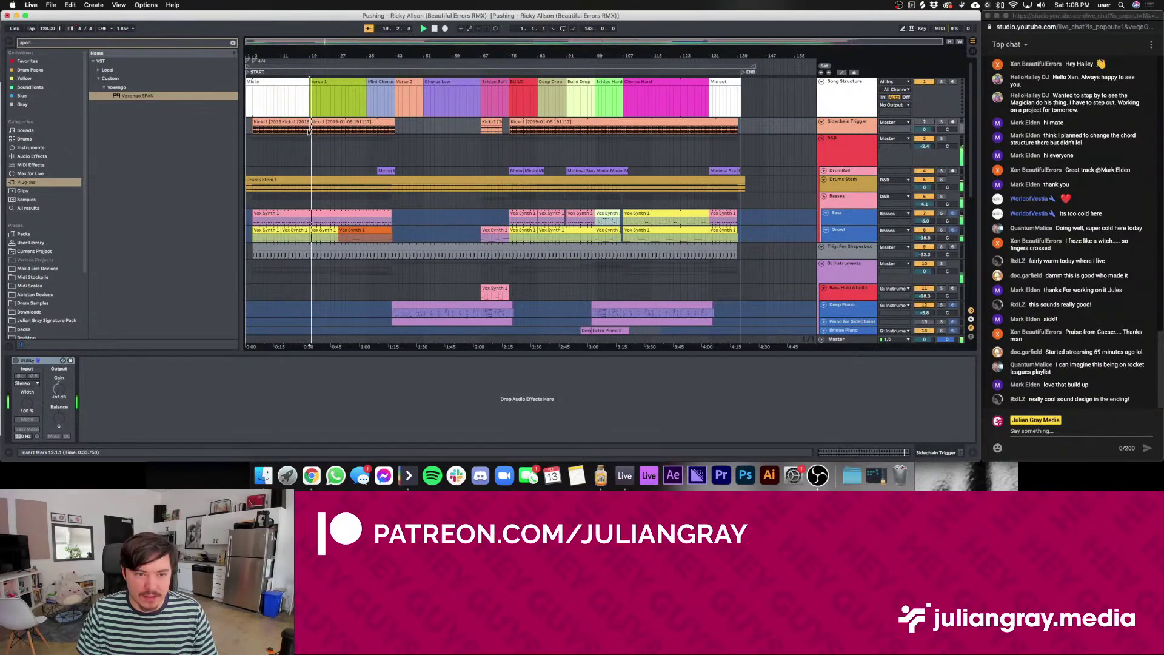
{"action": "left_click", "coordinate": [332, 130]}
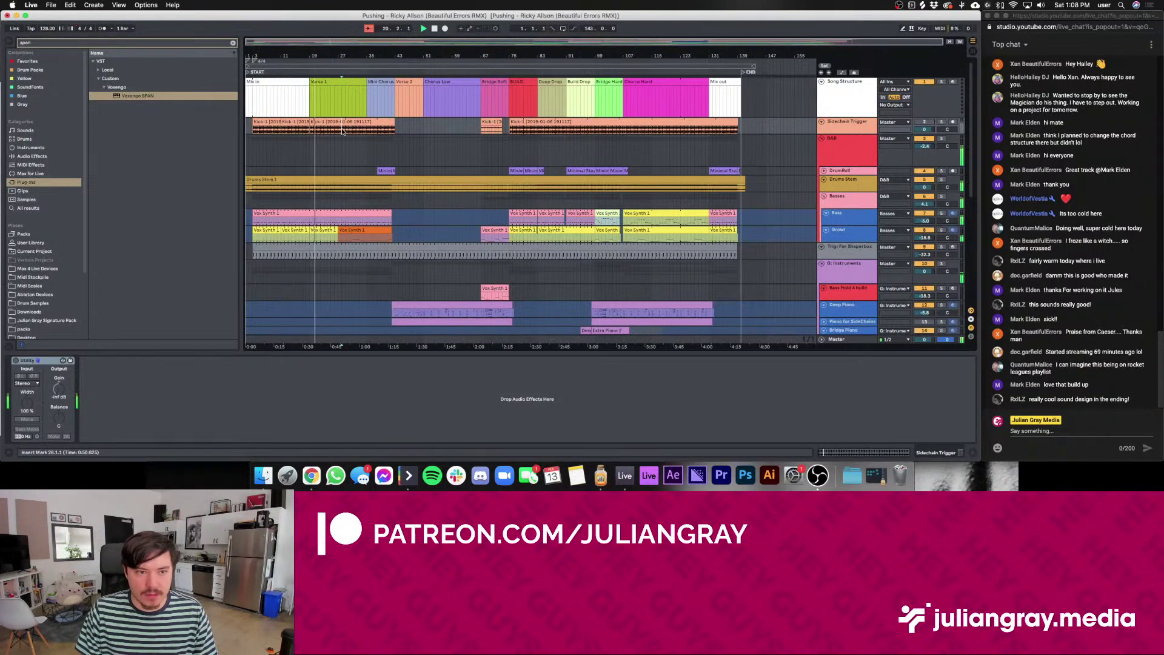
Stop playback and insert a new MIDI track with Serum directly below the Song Structure track
{"action": "left_click", "coordinate": [386, 97]}
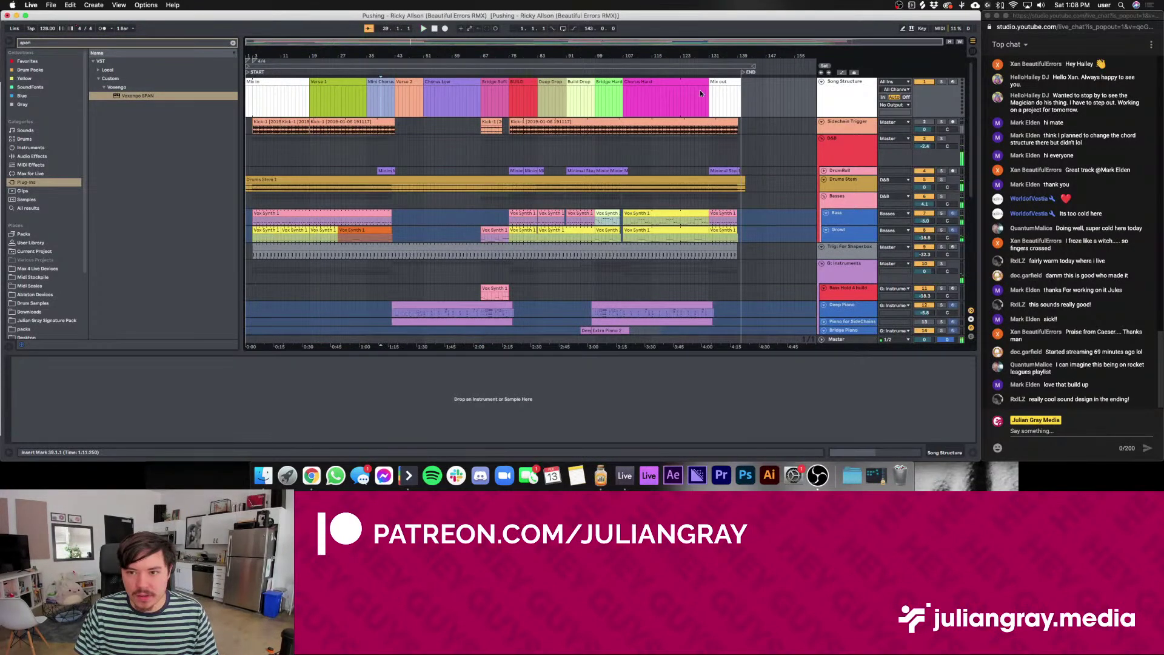
{"action": "left_click", "coordinate": [802, 102]}
{"action": "right_click", "coordinate": [874, 97]}
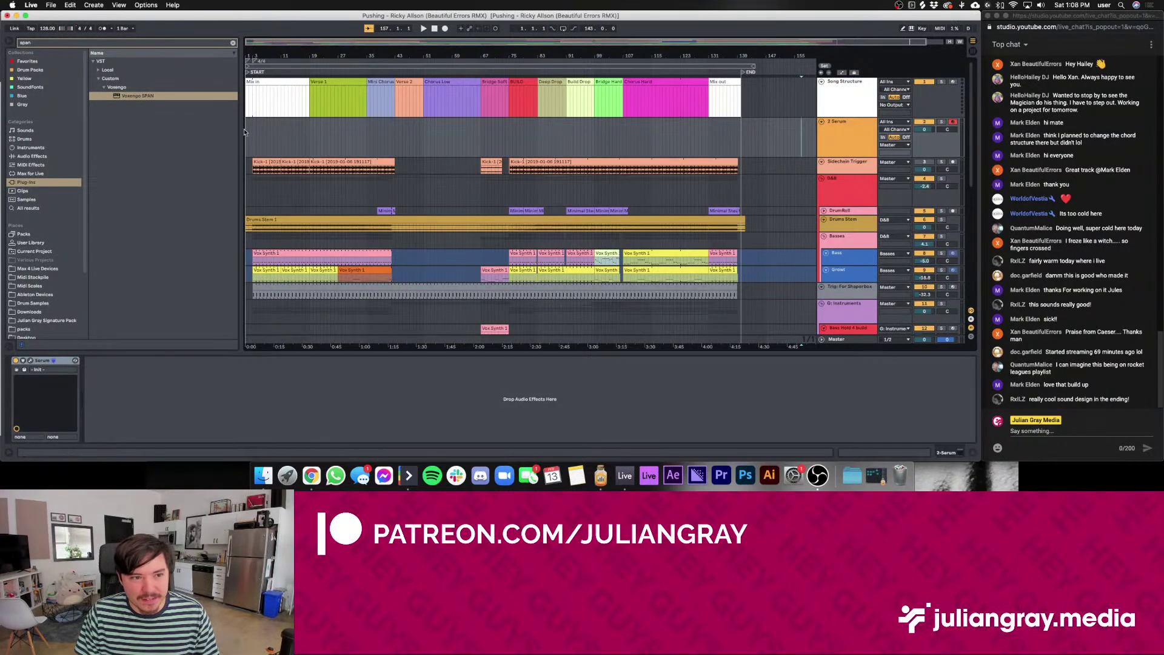
Create a MIDI clip on the Serum track spanning bars 1 to 19, and start playback from the beginning
{"action": "double_click", "coordinate": [246, 138]}
{"action": "key", "text": "space"}
{"action": "left_click_drag", "start_coordinate": [249, 124], "coordinate": [313, 127]}
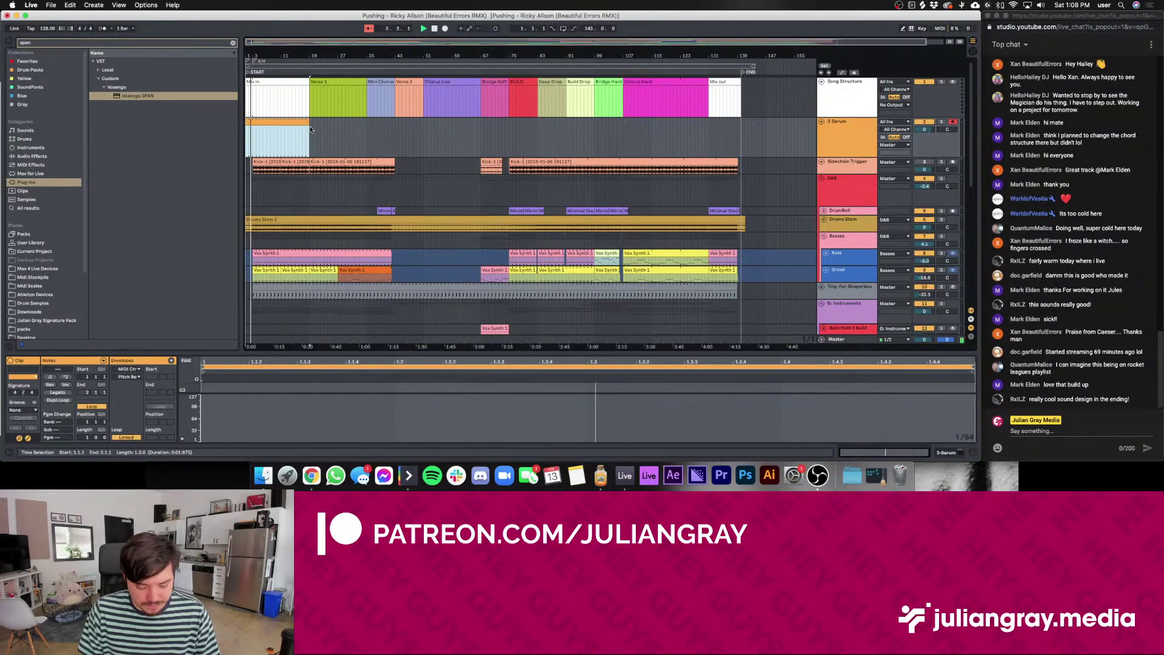
{"action": "key", "text": "super+m"}
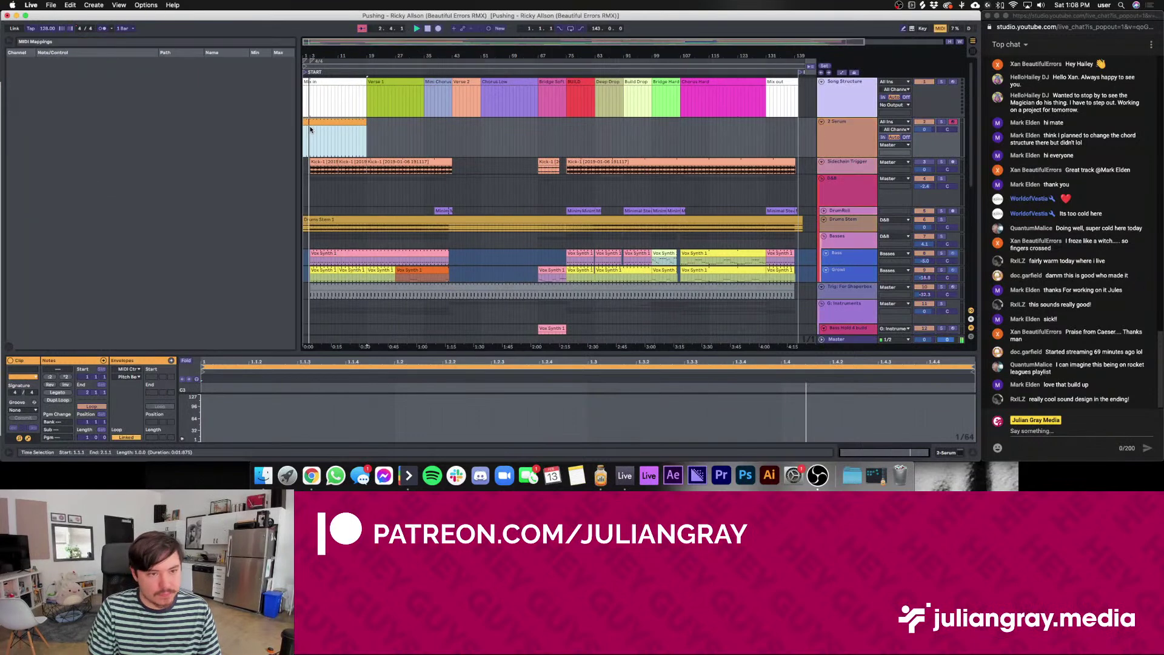
{"action": "key", "text": "super+m"}
{"action": "left_click", "coordinate": [278, 121]}
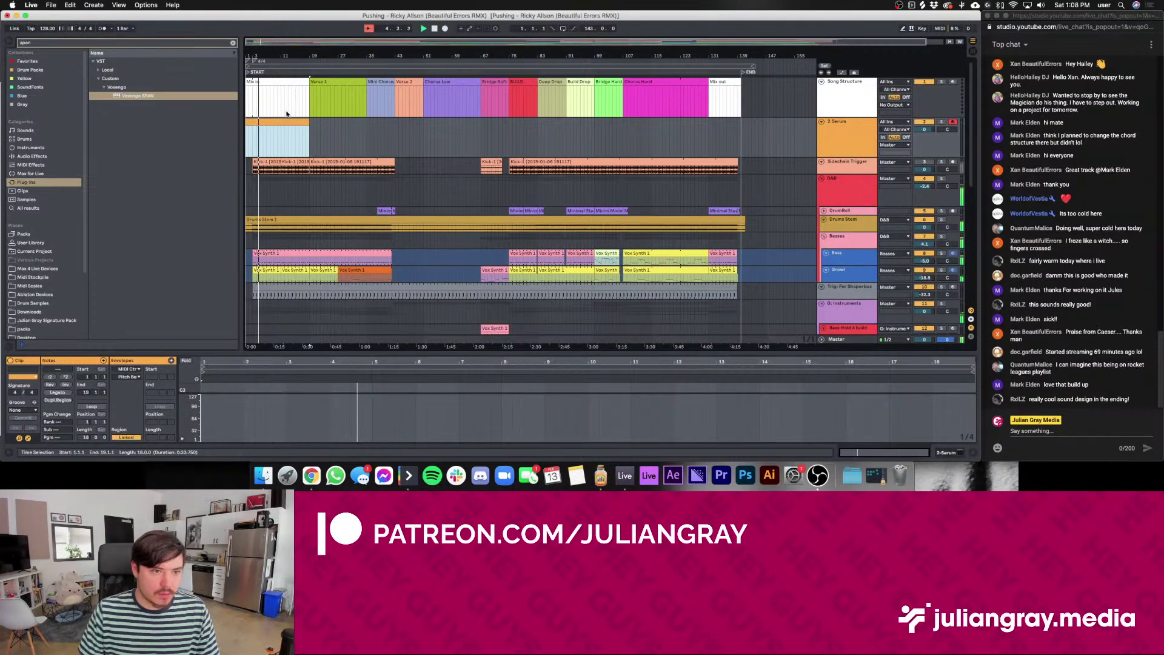
Trim the start of the Serum track's new clip to bar 3 and rename the clip Intro
{"action": "left_click_drag", "start_coordinate": [246, 121], "coordinate": [260, 121]}
{"action": "key", "text": "super+r"}
{"action": "type", "text": "Intro"}
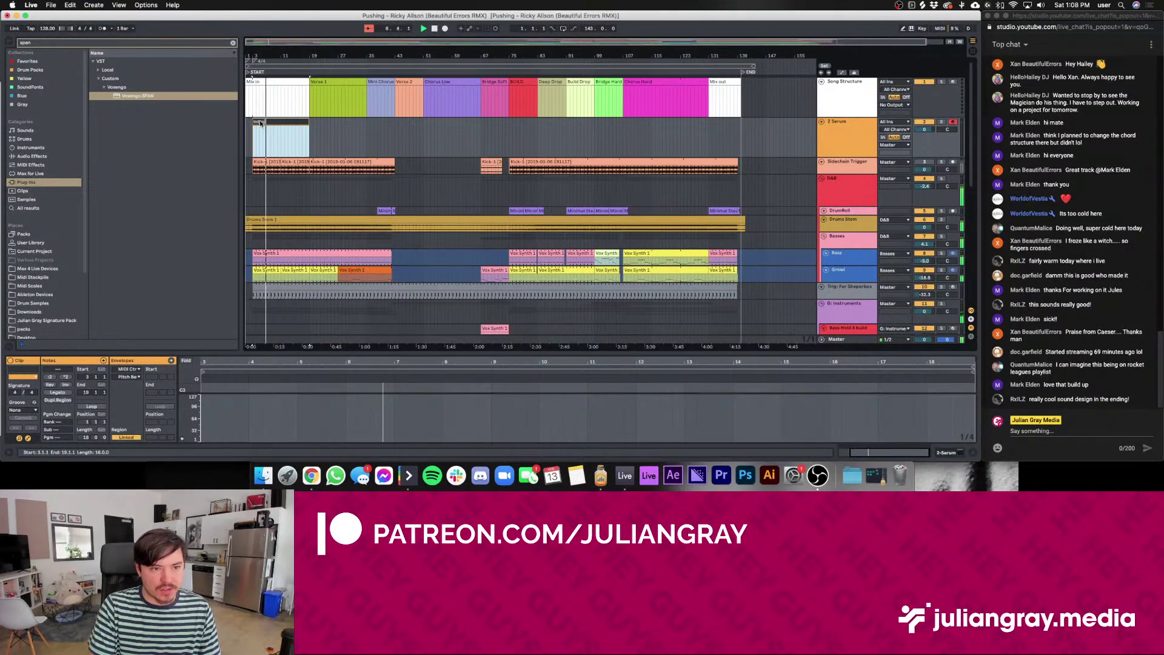
{"action": "key", "text": "Return"}
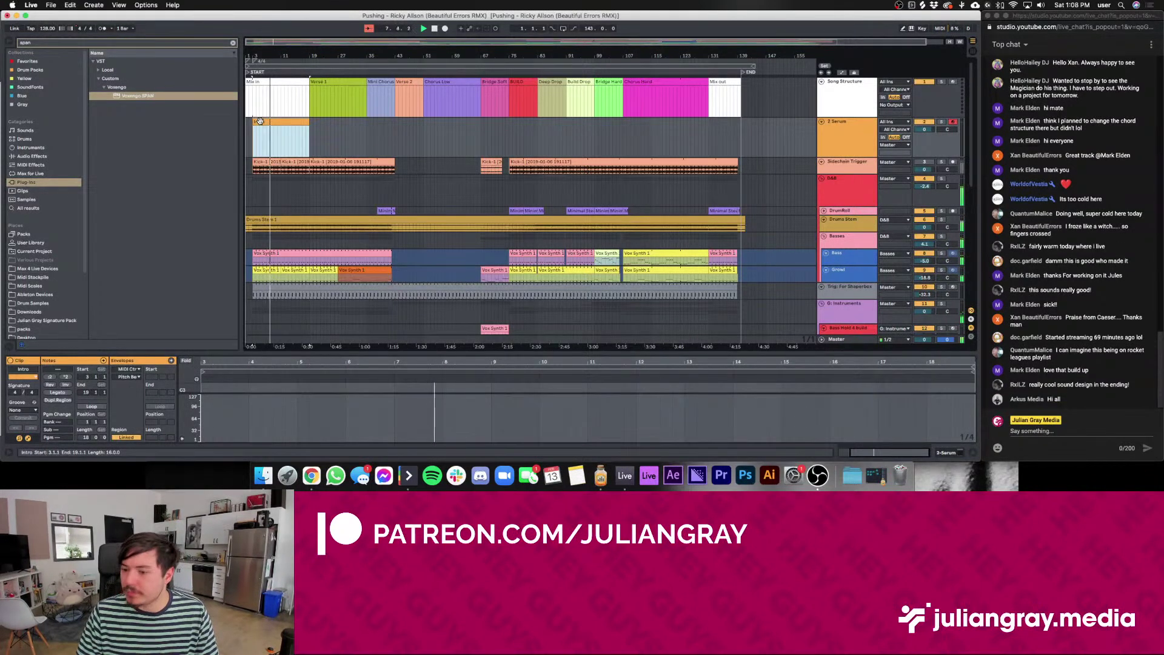
Check the end of the Intro clip on the Serum track by placing the insert marker at bars 13, 19 and 17
{"action": "left_click_drag", "start_coordinate": [258, 55], "coordinate": [257, 72]}
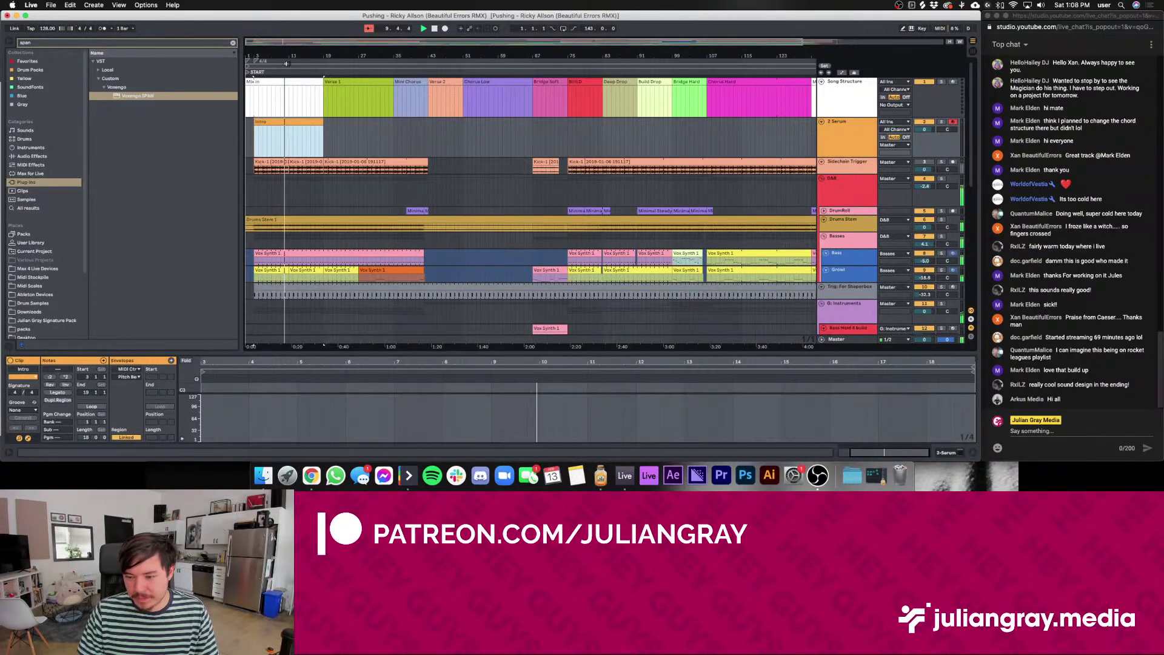
{"action": "left_click", "coordinate": [306, 142]}
{"action": "left_click", "coordinate": [286, 144]}
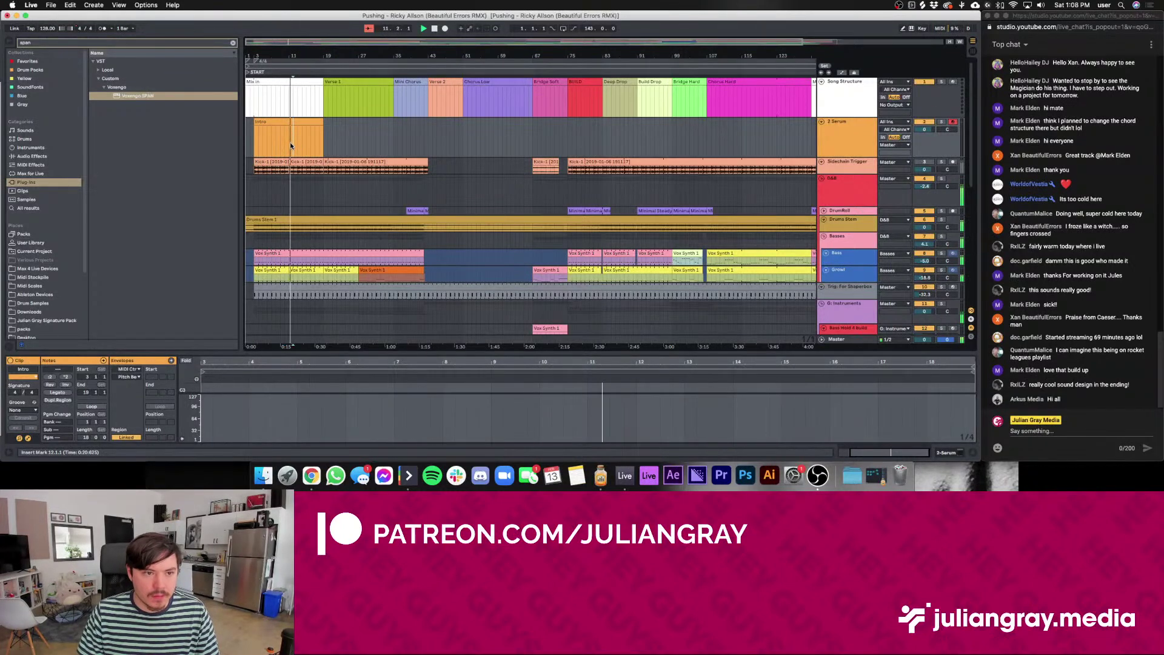
{"action": "left_click", "coordinate": [322, 140]}
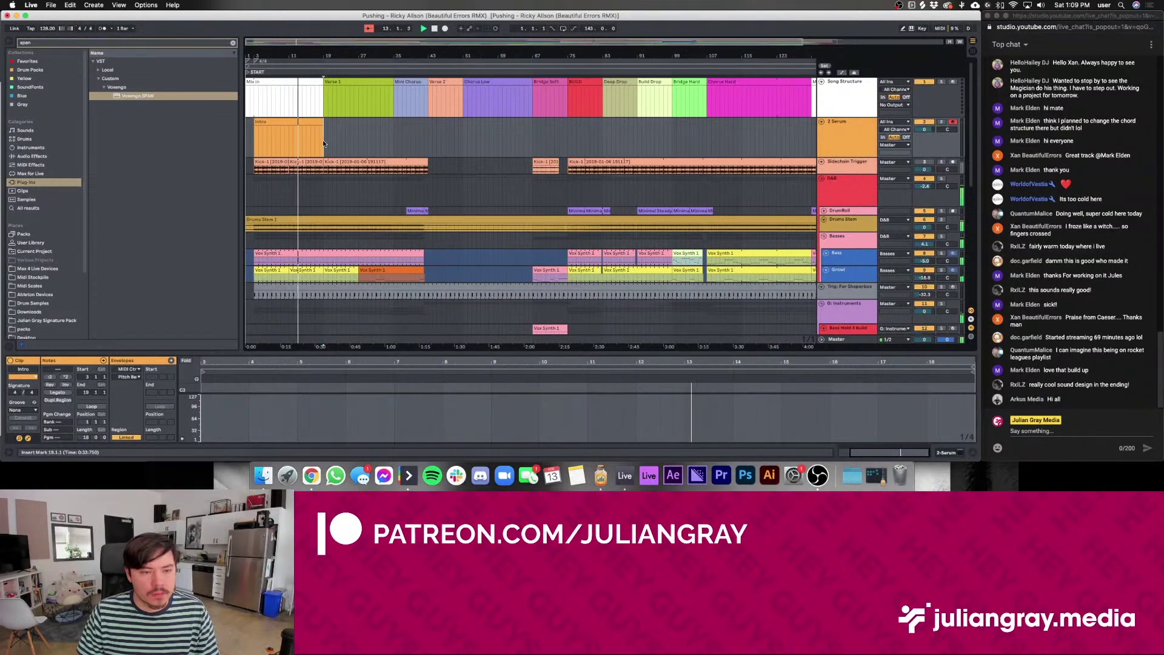
{"action": "scroll", "coordinate": [322, 141], "scroll_direction": "right", "scroll_amount": 2}
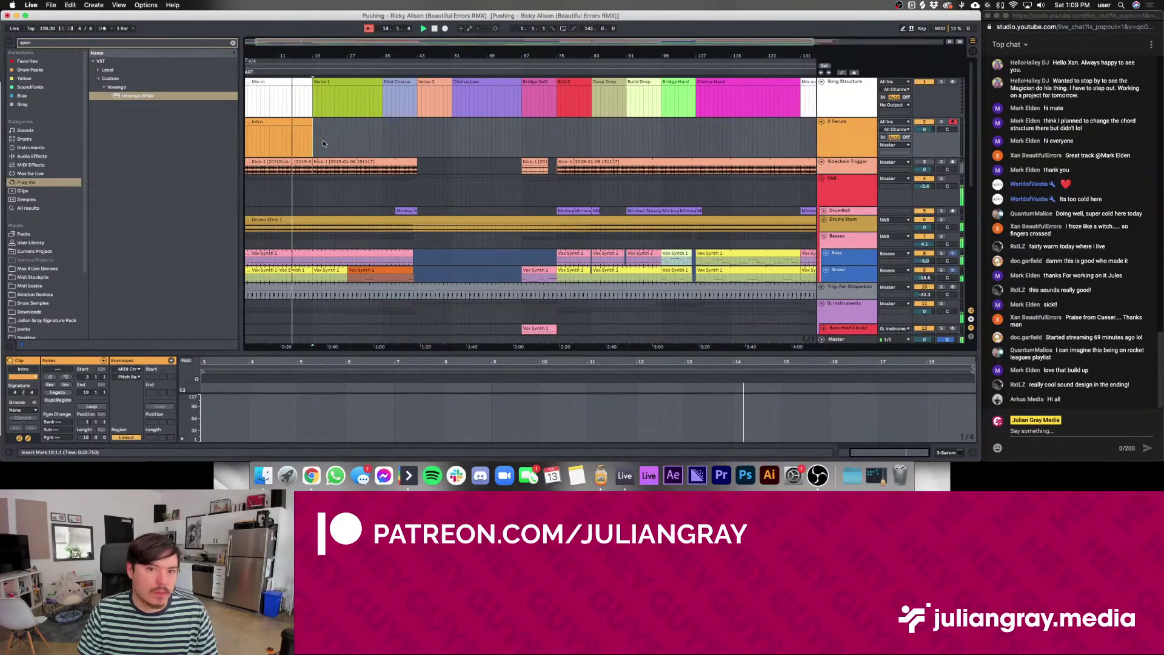
{"action": "left_click", "coordinate": [305, 141]}
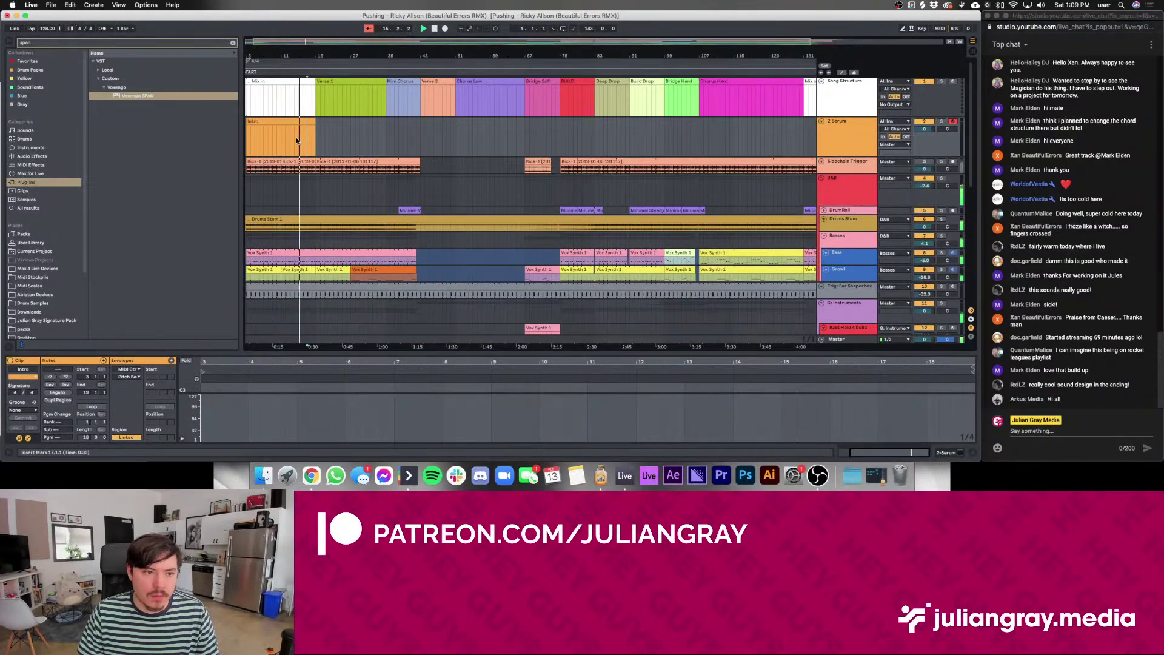
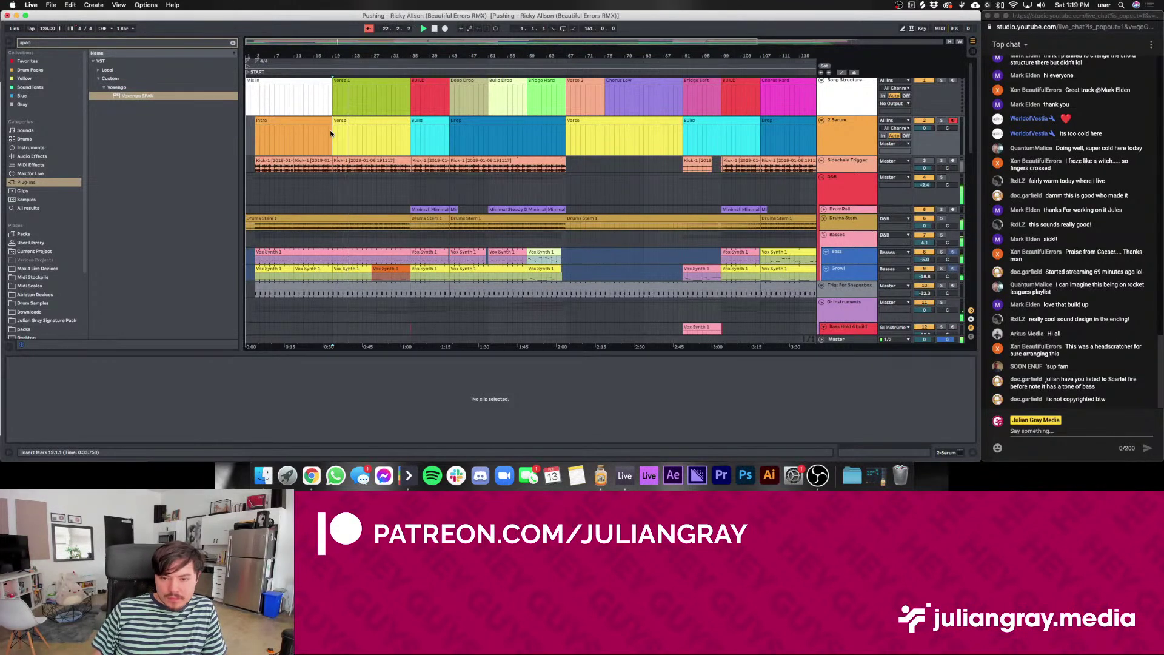
Examine the vocal and SuperSaw clips where the verse meets the build at bar 35
{"action": "scroll", "coordinate": [538, 192], "scroll_direction": "down", "scroll_amount": 15}
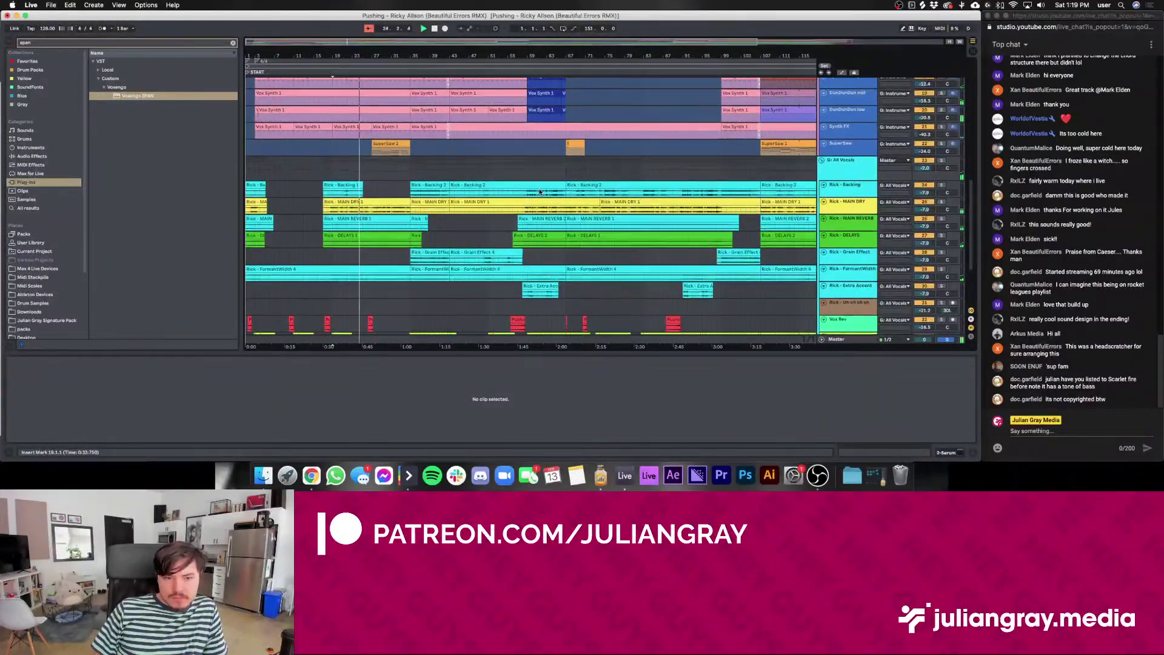
{"action": "scroll", "coordinate": [539, 191], "scroll_direction": "down", "scroll_amount": 5}
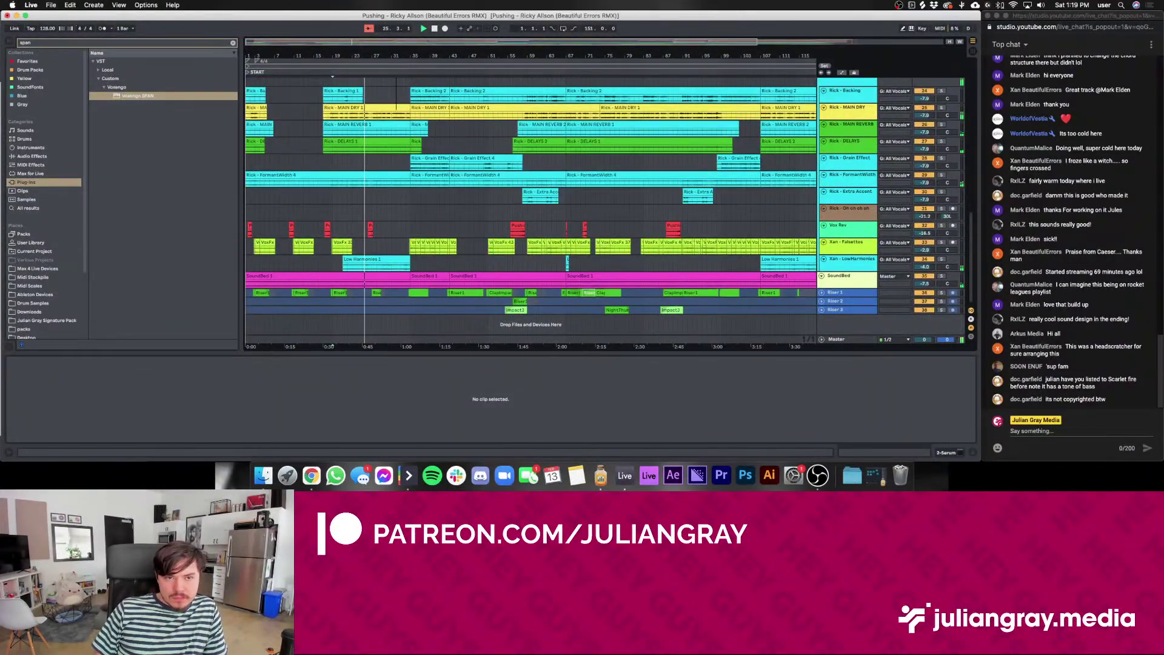
{"action": "left_click_drag", "start_coordinate": [283, 42], "coordinate": [283, 61]}
{"action": "left_click", "coordinate": [493, 165]}
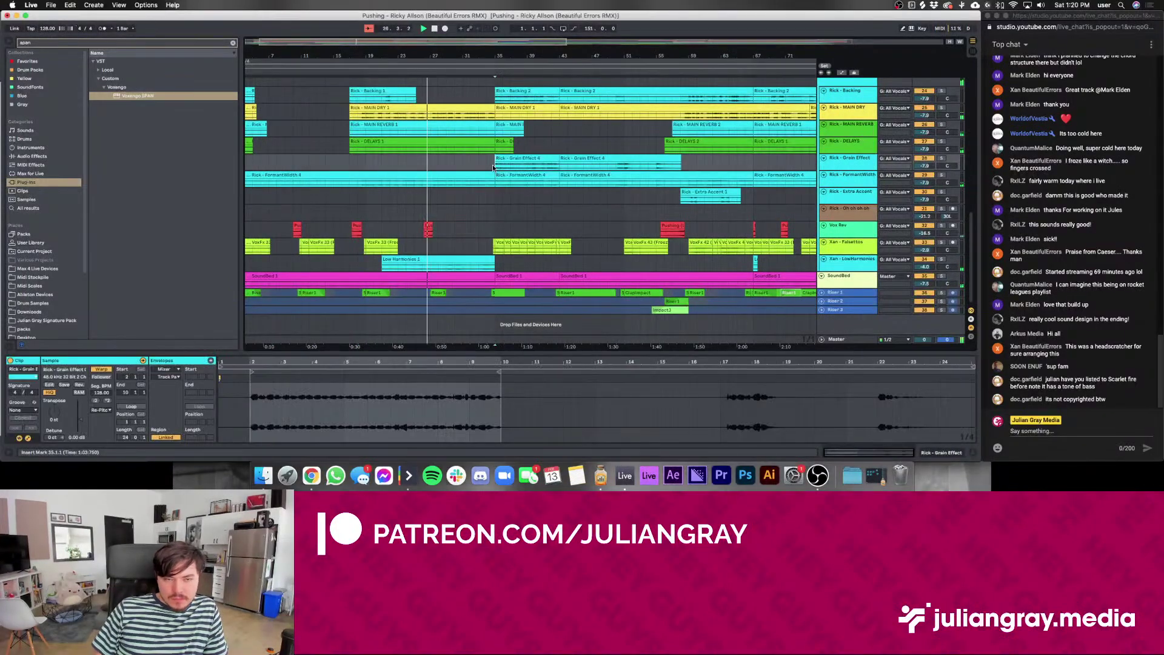
{"action": "scroll", "coordinate": [493, 167], "scroll_direction": "up", "scroll_amount": 6}
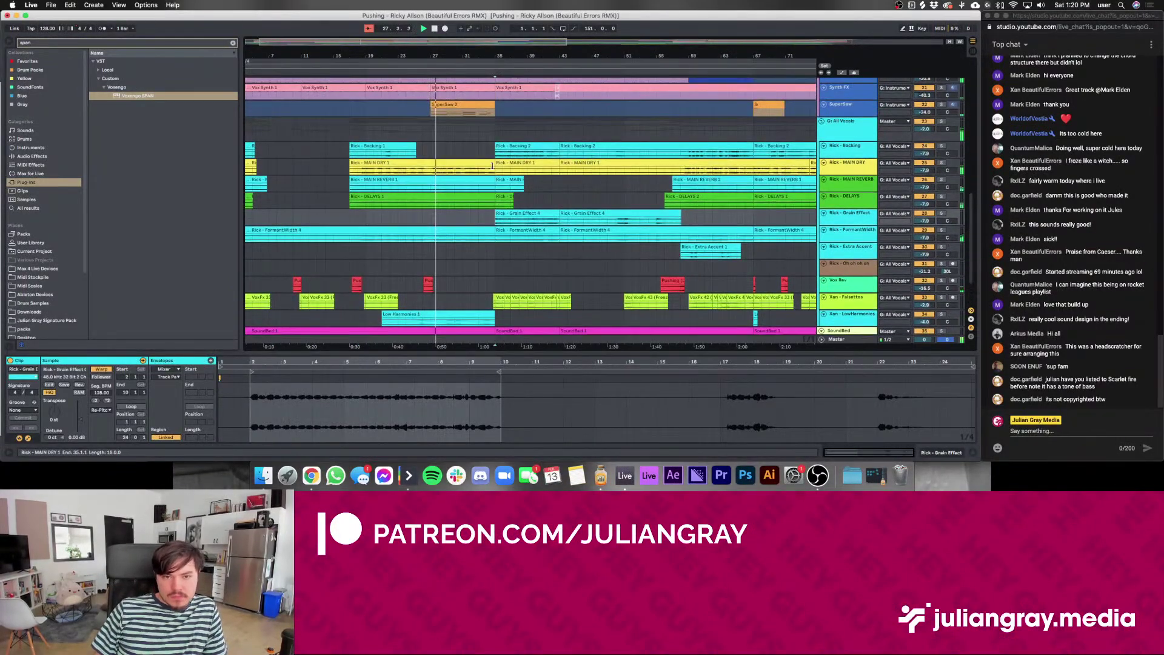
{"action": "left_click", "coordinate": [488, 171]}
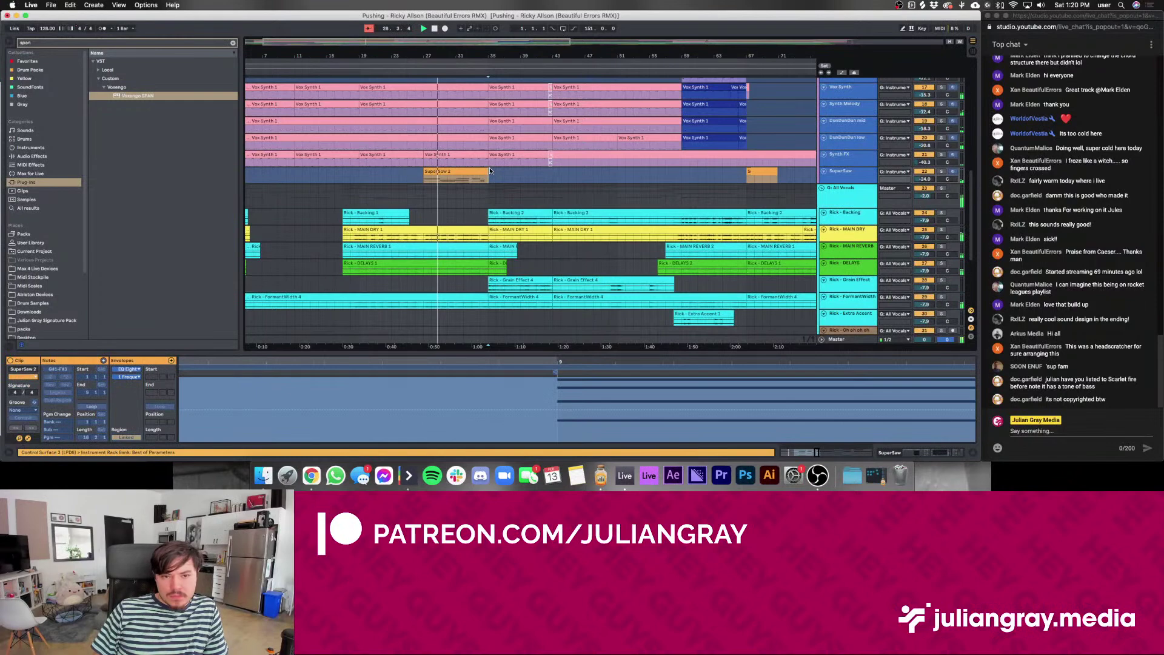
{"action": "left_click", "coordinate": [492, 165]}
{"action": "scroll", "coordinate": [490, 165], "scroll_direction": "right", "scroll_amount": 2}
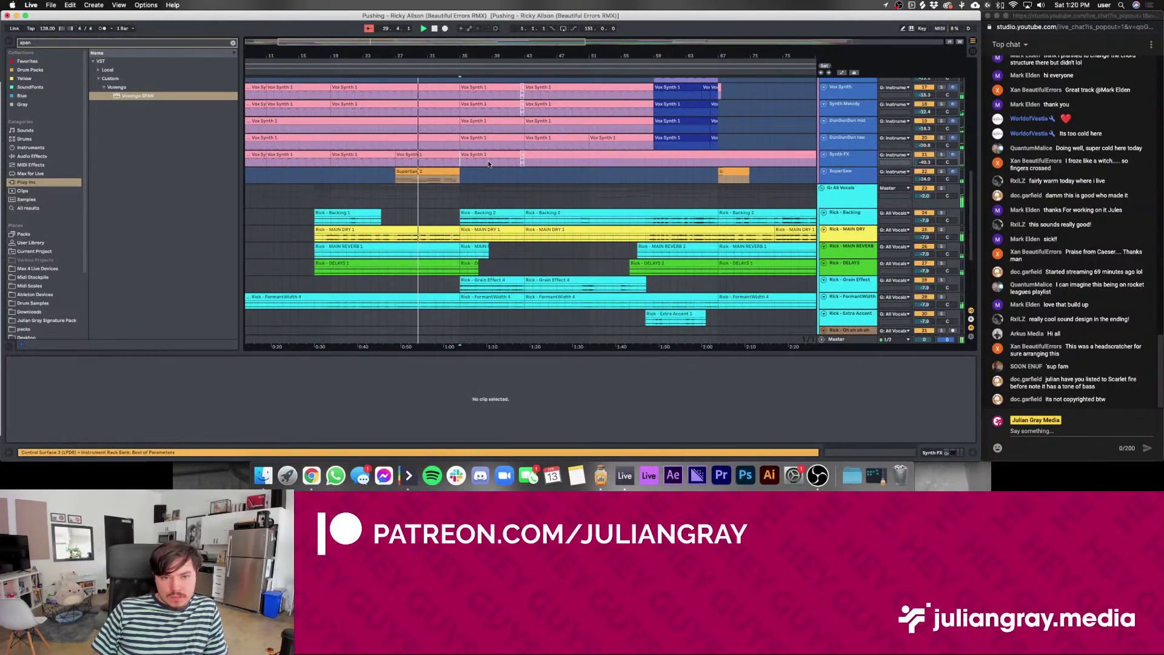
Examine the synth, piano, bass and drum clips at the start of the Build section
{"action": "scroll", "coordinate": [488, 163], "scroll_direction": "up", "scroll_amount": 1}
{"action": "scroll", "coordinate": [489, 163], "scroll_direction": "right", "scroll_amount": 1}
{"action": "scroll", "coordinate": [448, 162], "scroll_direction": "up", "scroll_amount": 2}
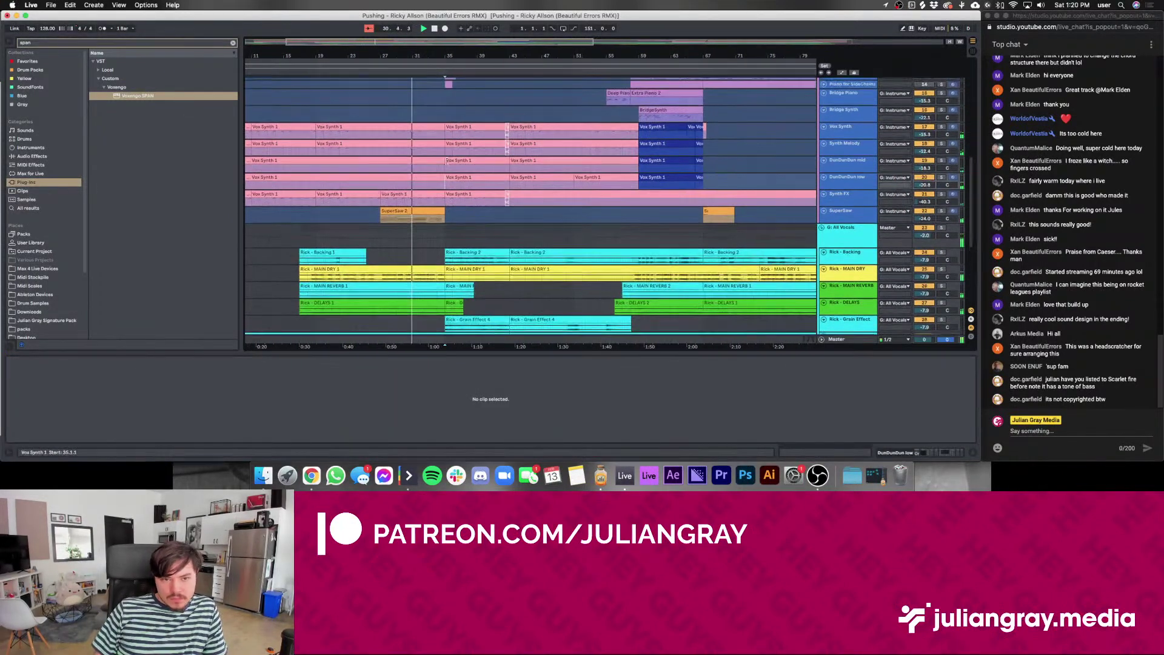
{"action": "scroll", "coordinate": [443, 165], "scroll_direction": "up", "scroll_amount": 2}
{"action": "scroll", "coordinate": [443, 165], "scroll_direction": "right", "scroll_amount": 1}
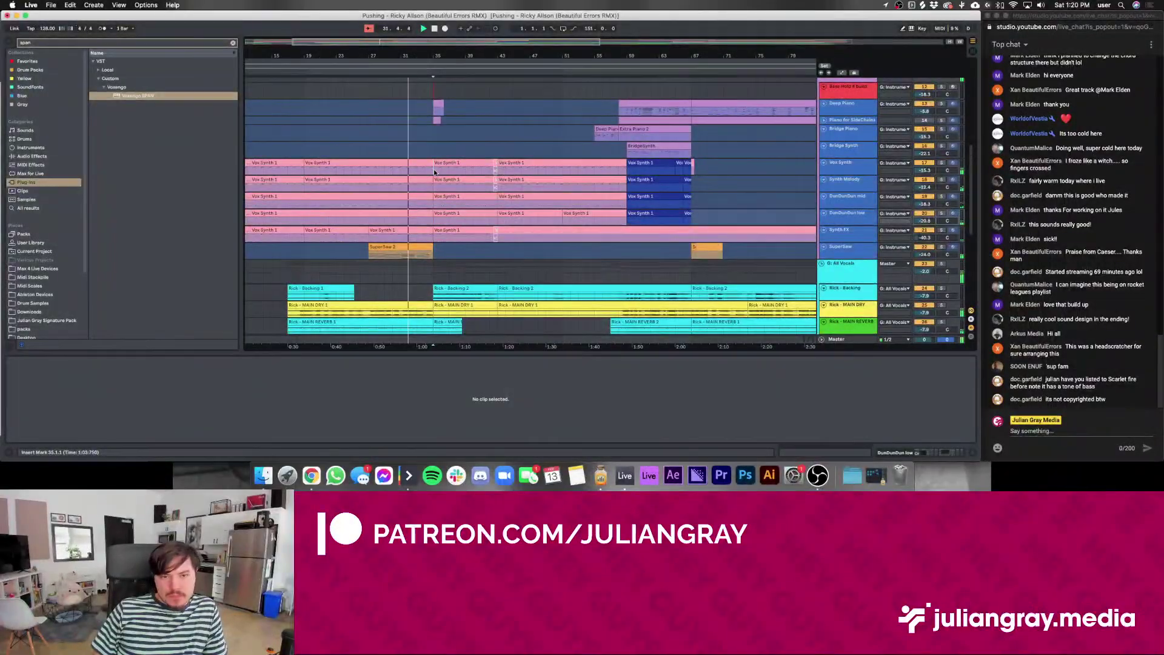
{"action": "scroll", "coordinate": [437, 172], "scroll_direction": "up", "scroll_amount": 8}
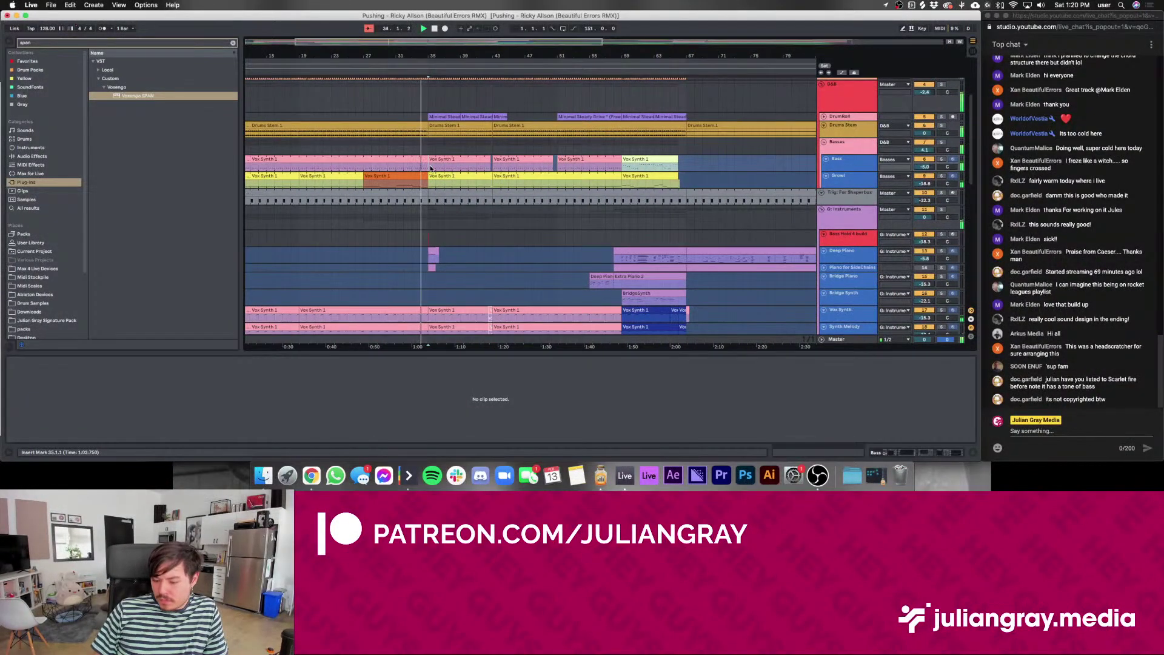
{"action": "scroll", "coordinate": [433, 168], "scroll_direction": "up", "scroll_amount": 1}
{"action": "scroll", "coordinate": [433, 168], "scroll_direction": "up", "scroll_amount": 2}
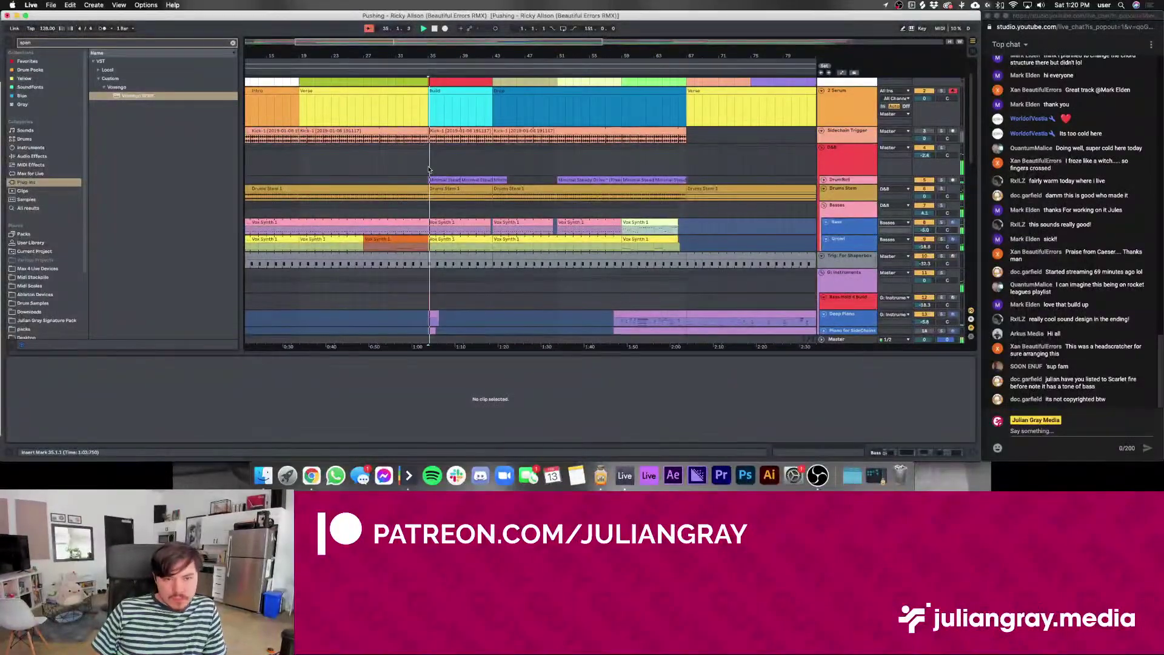
{"action": "scroll", "coordinate": [429, 169], "scroll_direction": "down", "scroll_amount": 2}
{"action": "left_click", "coordinate": [429, 170]}
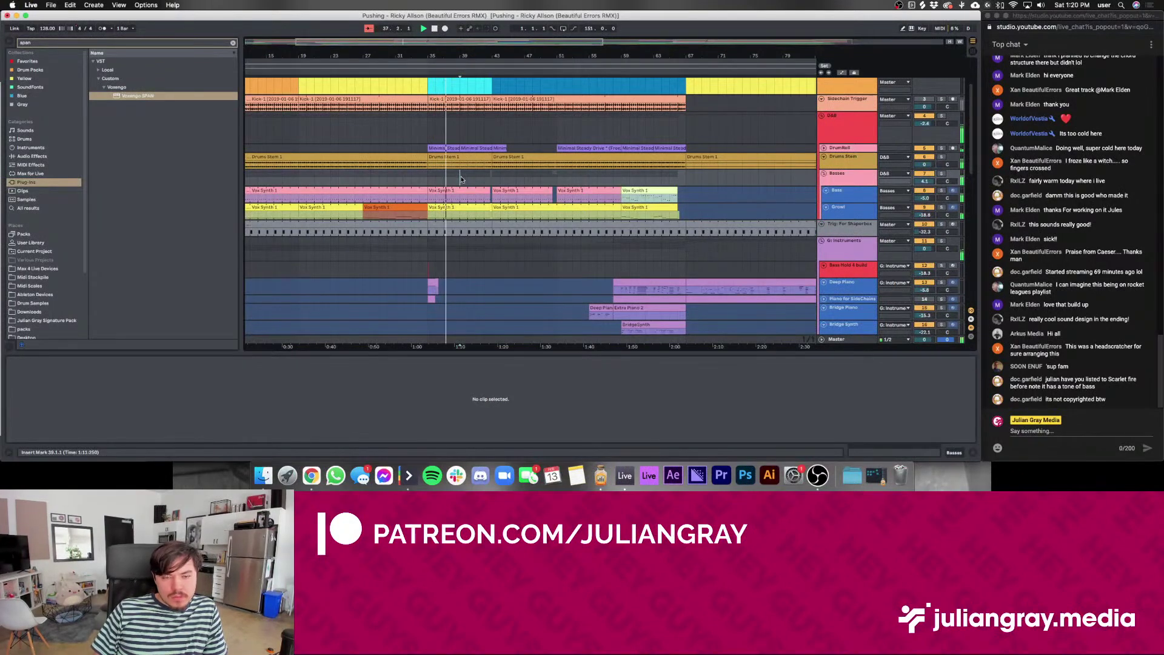
Extend the end of the verse's MAIN DRY vocal clip to bar 42 and play back the transition into the build
{"action": "scroll", "coordinate": [478, 243], "scroll_direction": "down", "scroll_amount": 15}
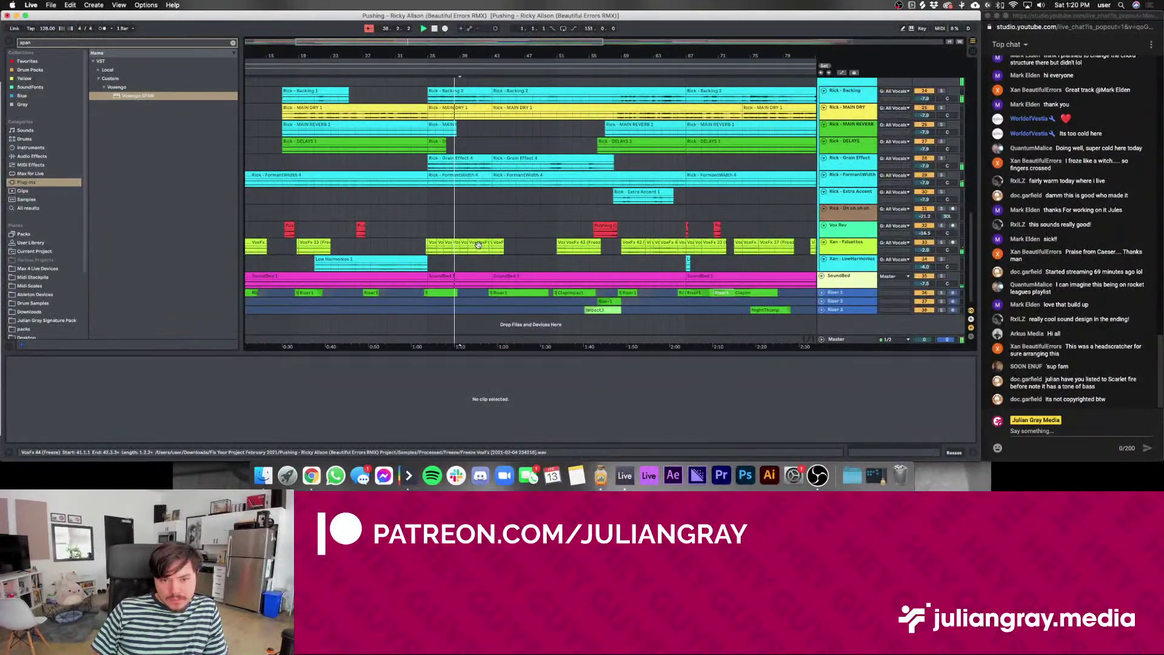
{"action": "left_click", "coordinate": [483, 224]}
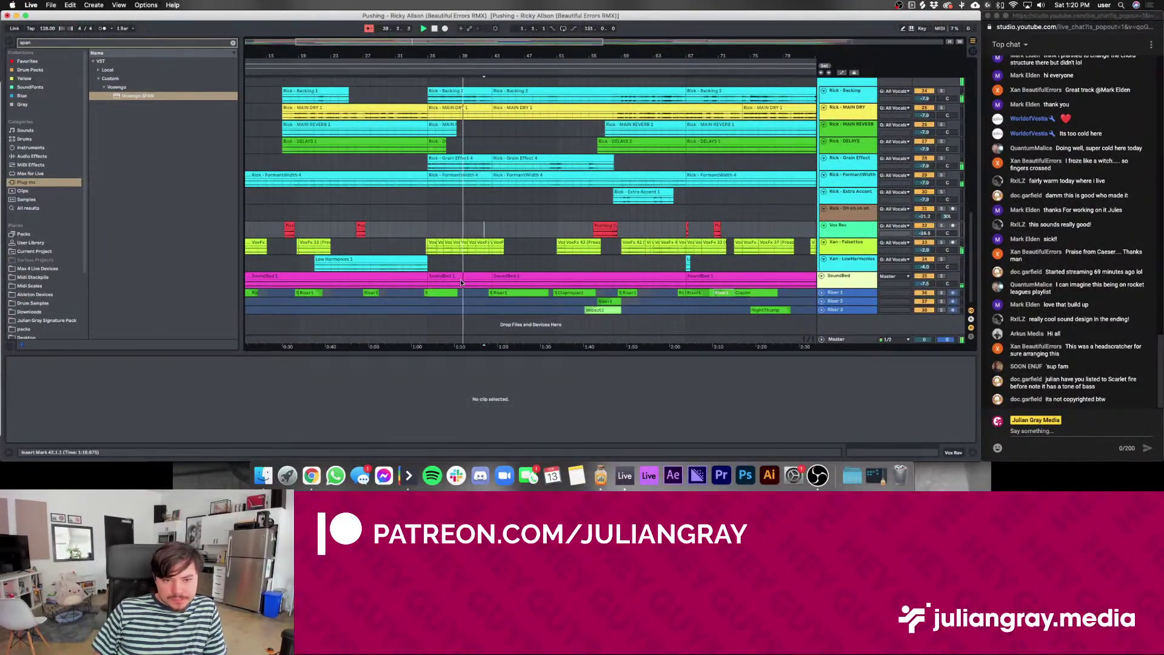
{"action": "scroll", "coordinate": [423, 154], "scroll_direction": "up", "scroll_amount": 3}
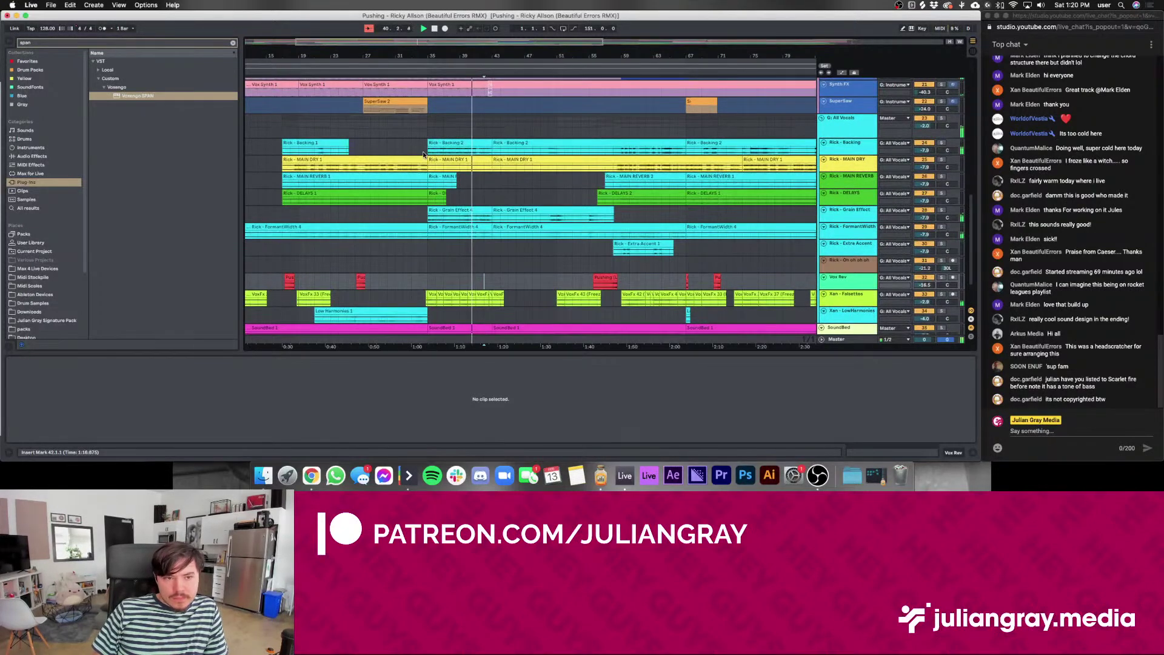
{"action": "left_click", "coordinate": [418, 170]}
{"action": "left_click", "coordinate": [424, 159]}
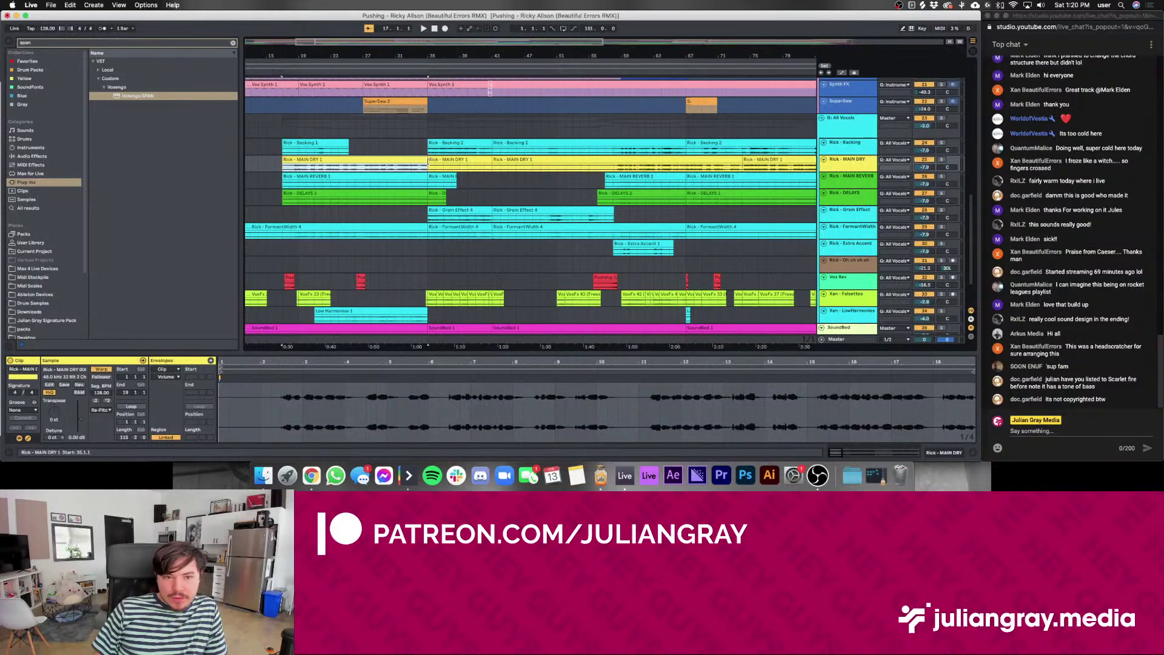
{"action": "left_click_drag", "start_coordinate": [428, 161], "coordinate": [455, 163]}
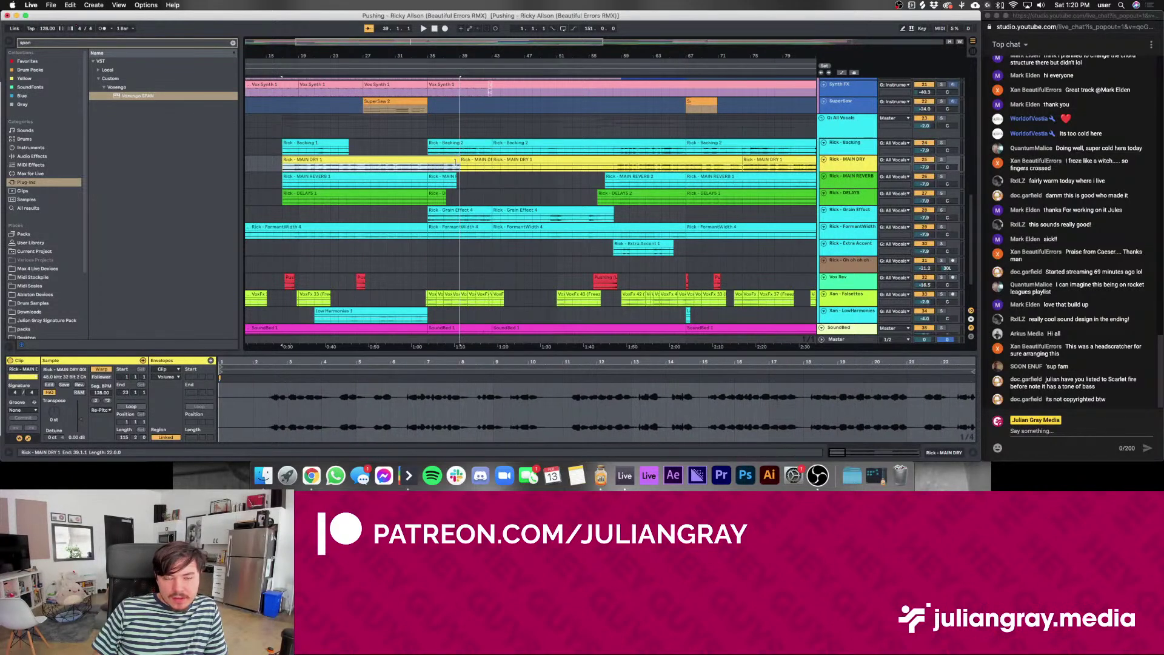
{"action": "key", "text": "space"}
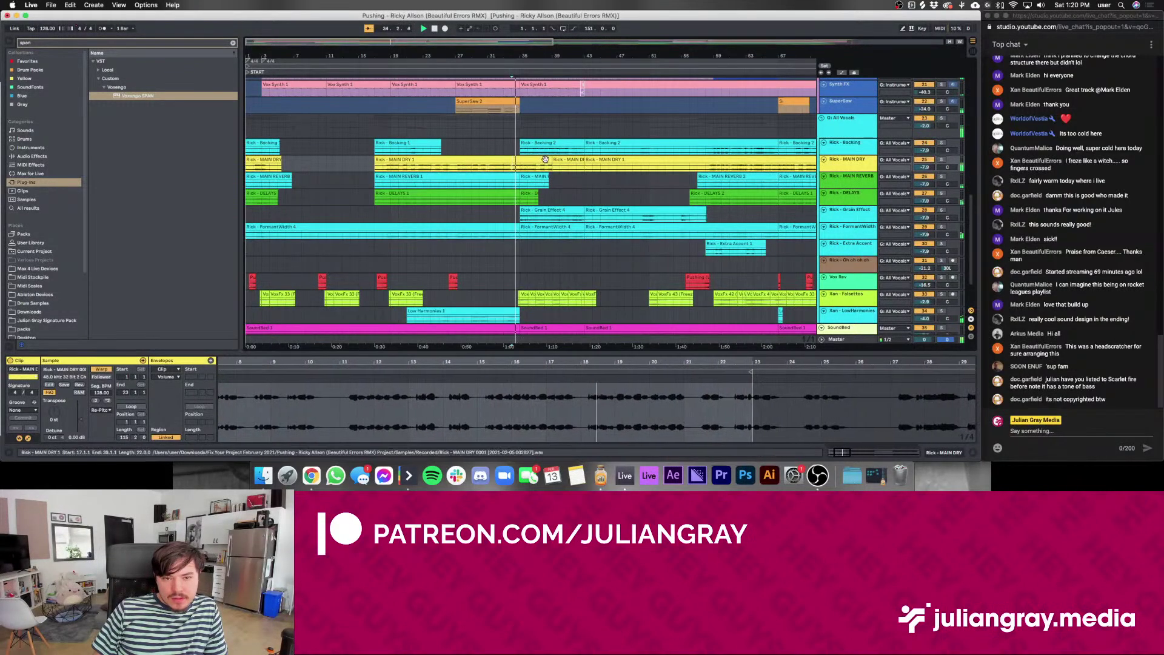
{"action": "left_click_drag", "start_coordinate": [548, 159], "coordinate": [576, 168]}
{"action": "left_click", "coordinate": [576, 168]}
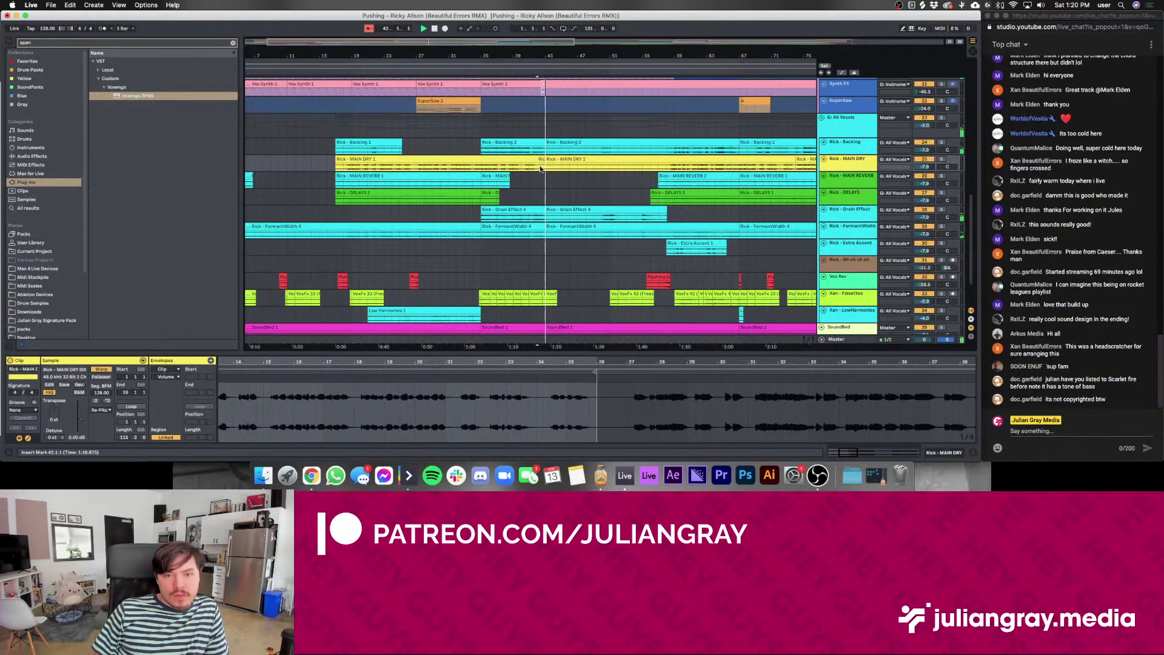
Pull the start of the MAIN DRY vocal clip at the drop back to bar 42, over the short leftover piece
{"action": "left_click", "coordinate": [545, 168]}
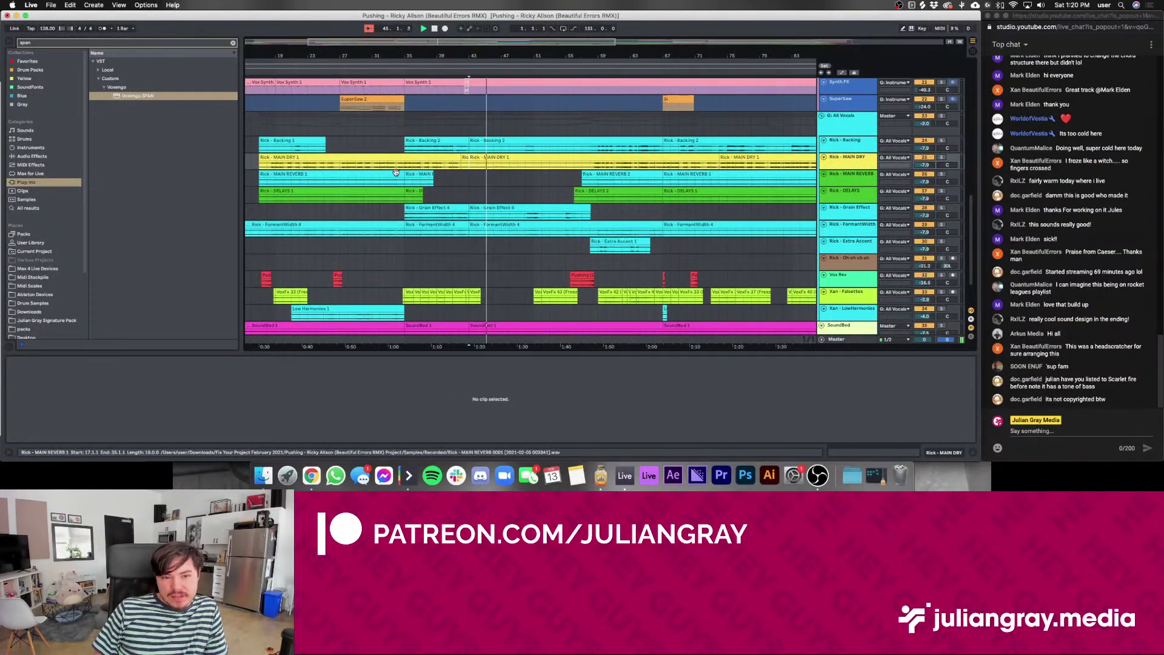
{"action": "left_click", "coordinate": [465, 164]}
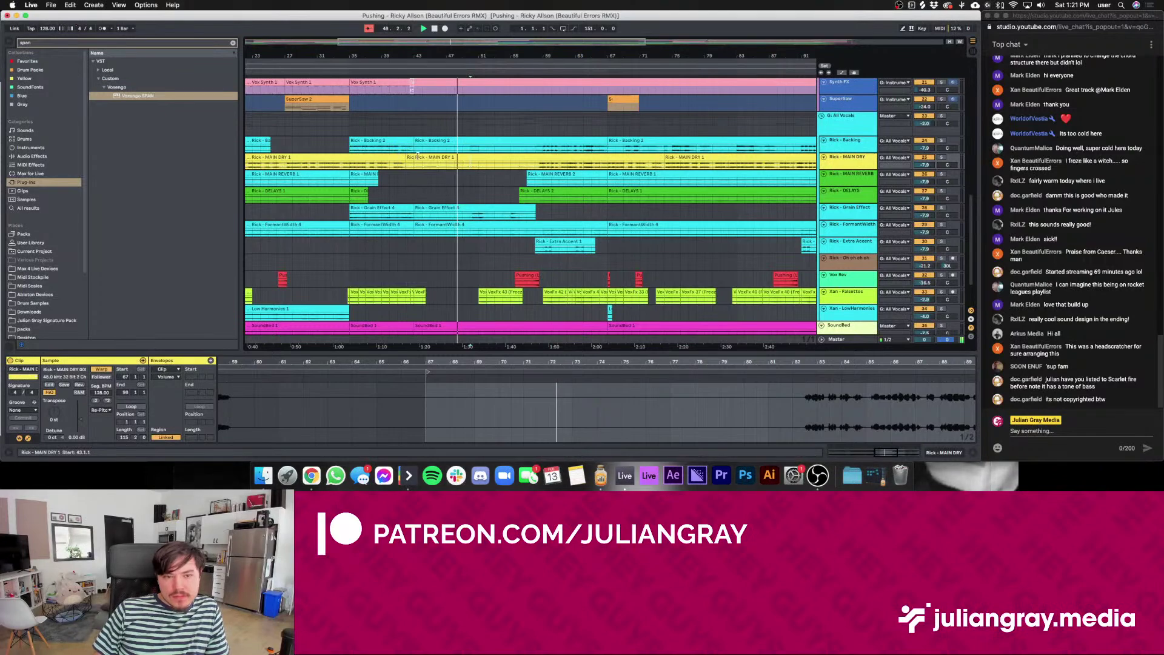
{"action": "left_click", "coordinate": [407, 158]}
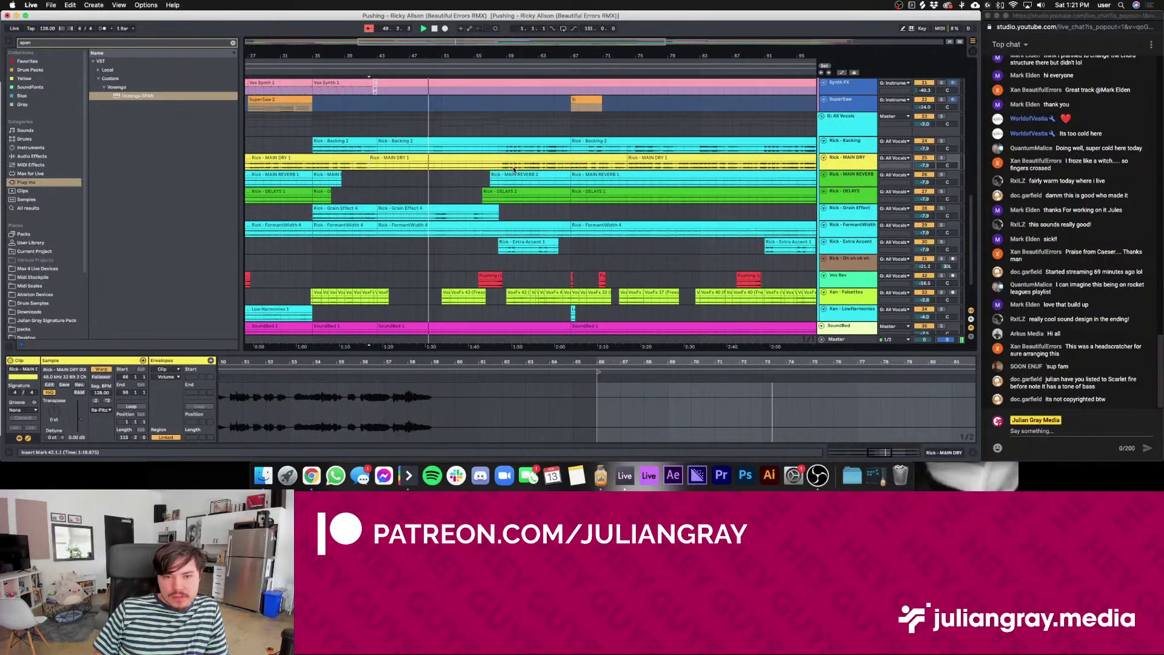
Check the Backing and MAIN DRY vocal clips through the drop, placing the insert marker at bar 57
{"action": "left_click", "coordinate": [492, 169]}
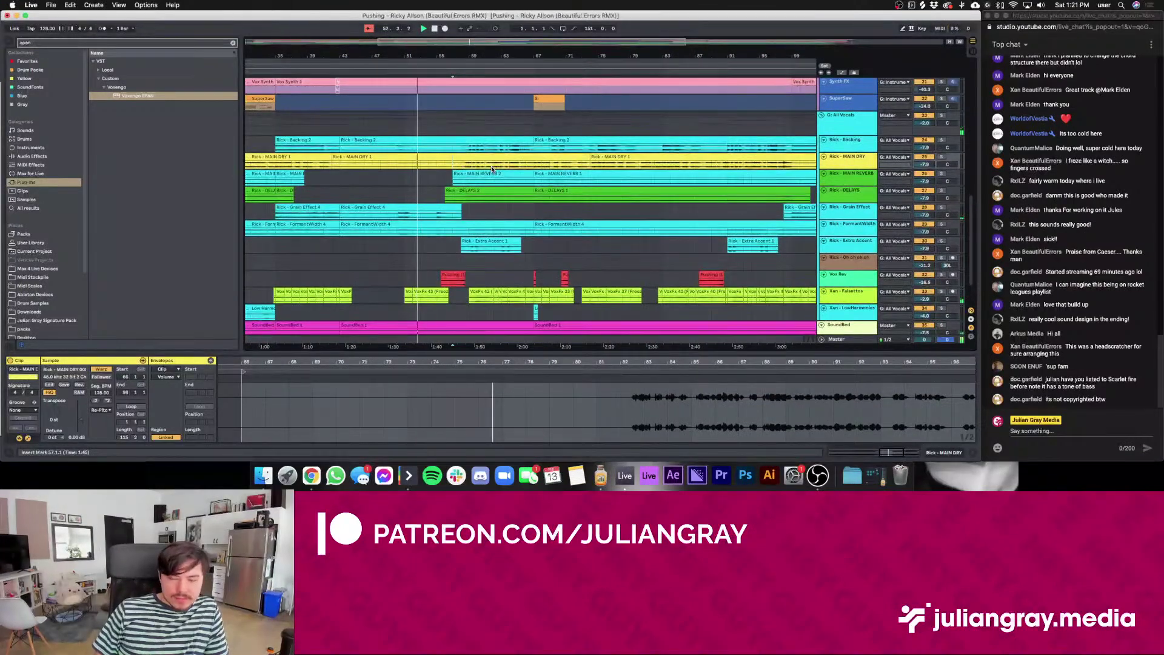
{"action": "left_click", "coordinate": [457, 147]}
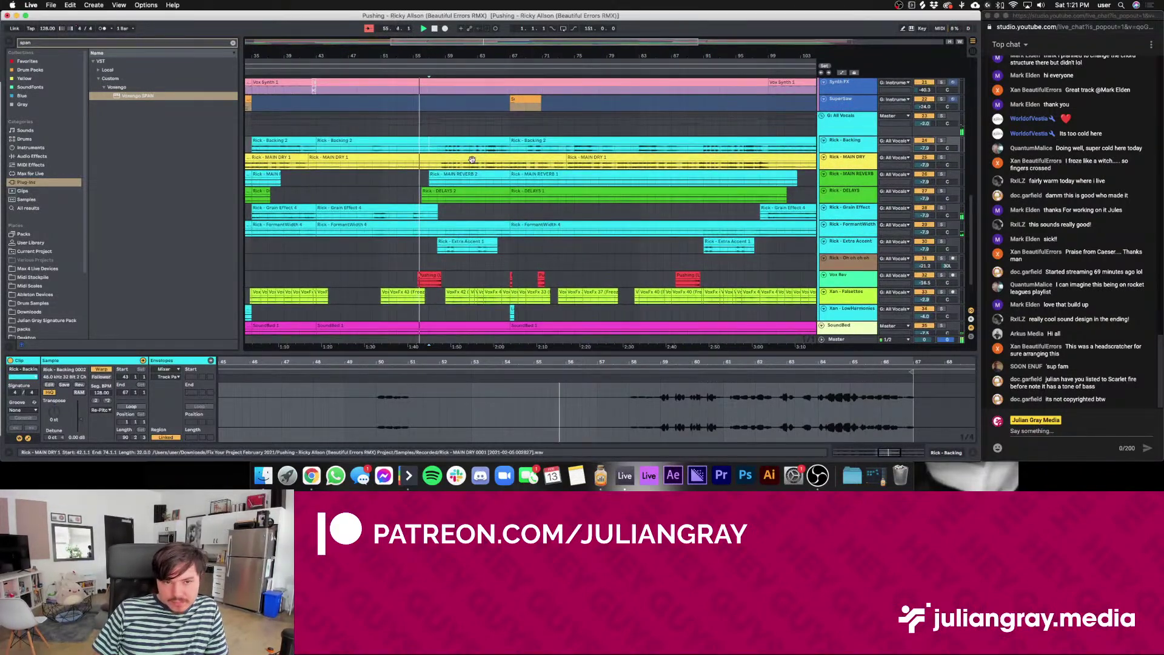
{"action": "left_click", "coordinate": [473, 160]}
Examine the bass, synth and vocal clips around bar 67, selecting bars 59 to 67 on the lower instrument tracks
{"action": "scroll", "coordinate": [488, 163], "scroll_direction": "up", "scroll_amount": 10}
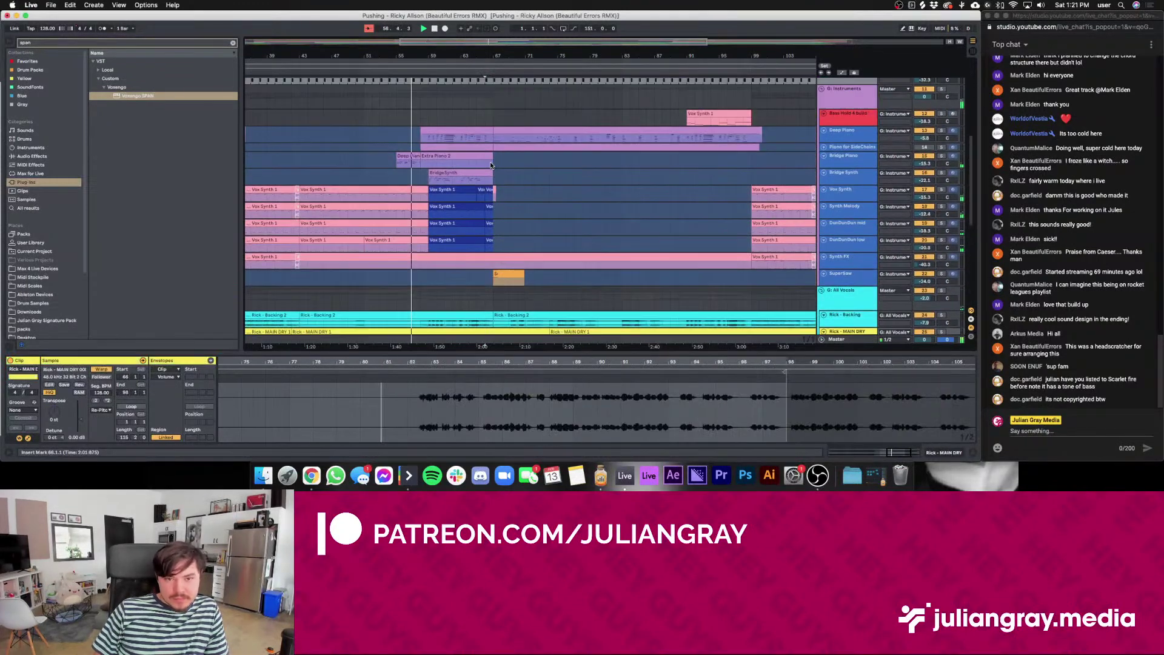
{"action": "scroll", "coordinate": [491, 167], "scroll_direction": "up", "scroll_amount": 5}
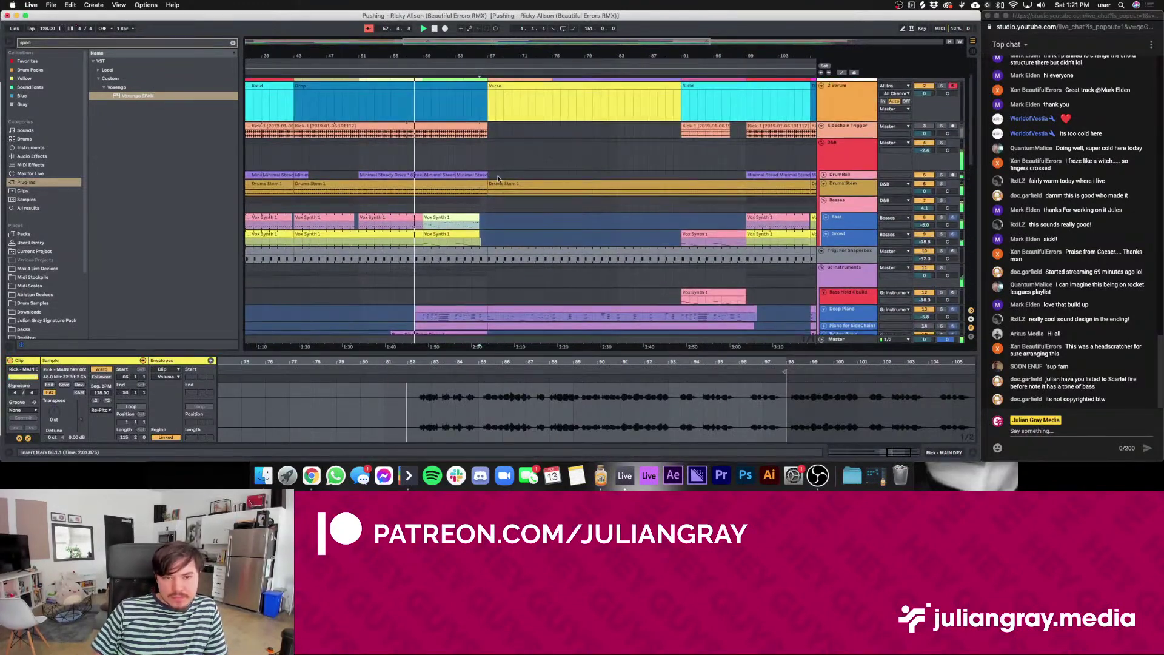
{"action": "left_click", "coordinate": [486, 202]}
{"action": "scroll", "coordinate": [487, 200], "scroll_direction": "down", "scroll_amount": 2}
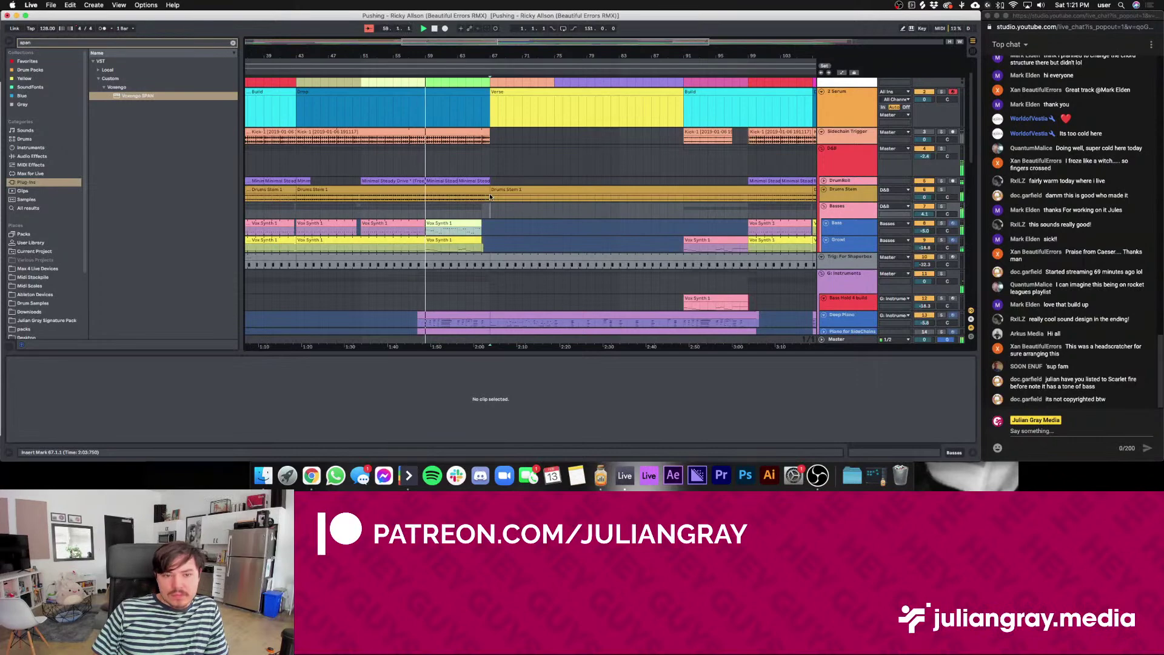
{"action": "scroll", "coordinate": [490, 196], "scroll_direction": "down", "scroll_amount": 4}
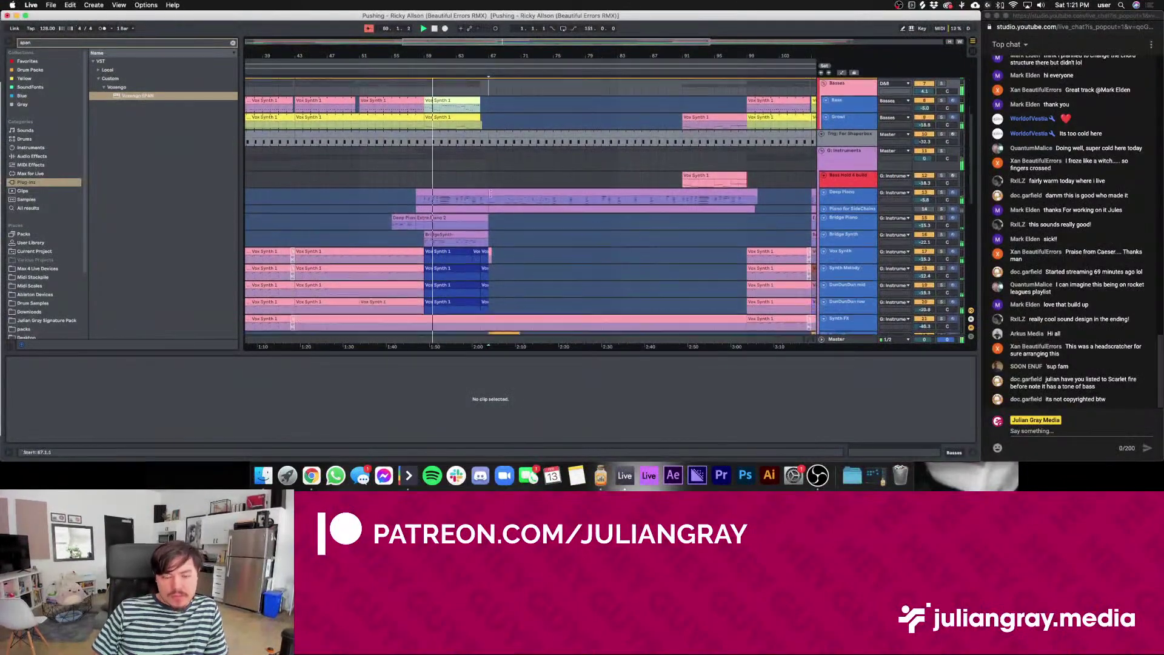
{"action": "scroll", "coordinate": [491, 196], "scroll_direction": "down", "scroll_amount": 4}
{"action": "left_click", "coordinate": [488, 181]}
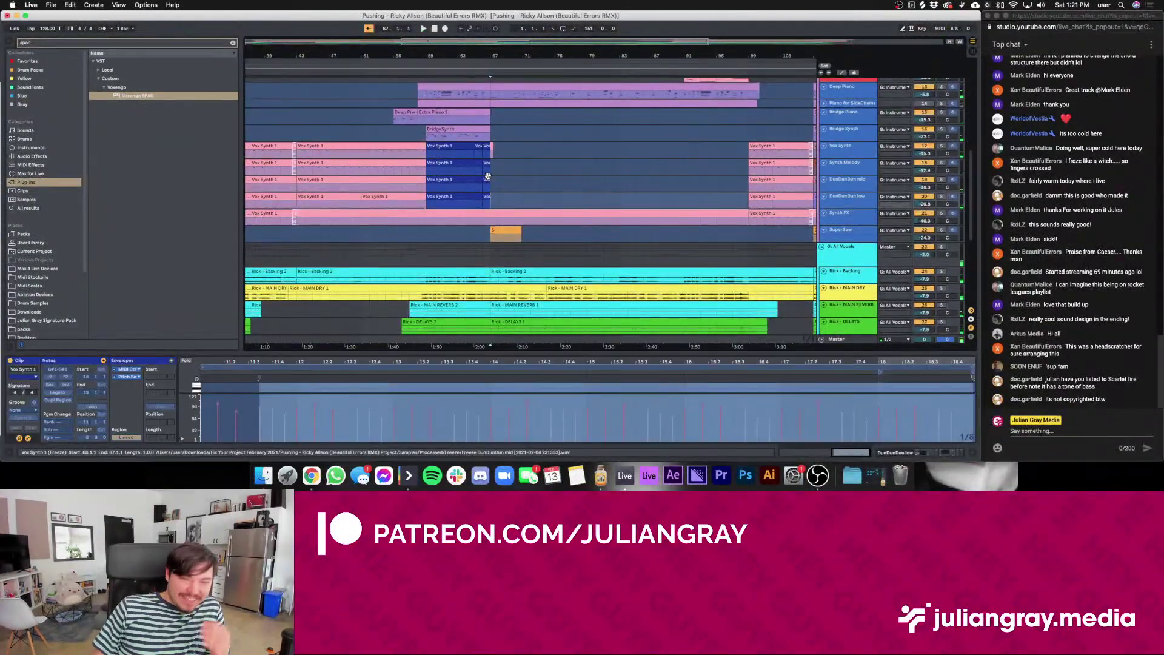
{"action": "left_click_drag", "start_coordinate": [489, 177], "coordinate": [430, 227]}
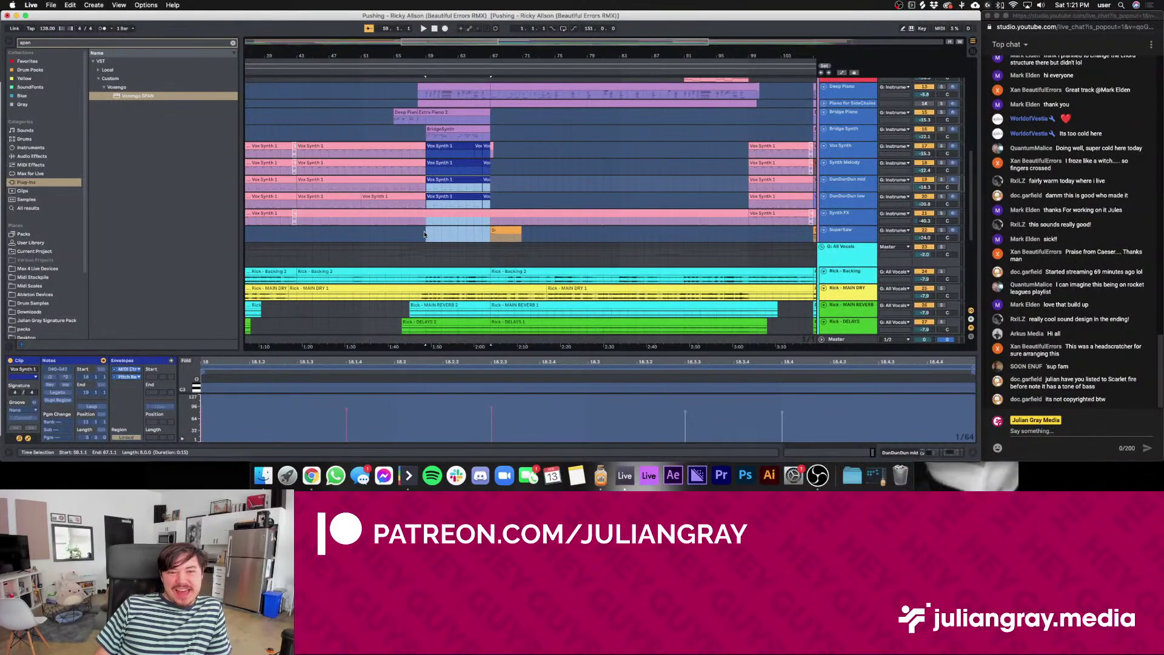
{"action": "left_click", "coordinate": [425, 235]}
{"action": "left_click", "coordinate": [421, 137]}
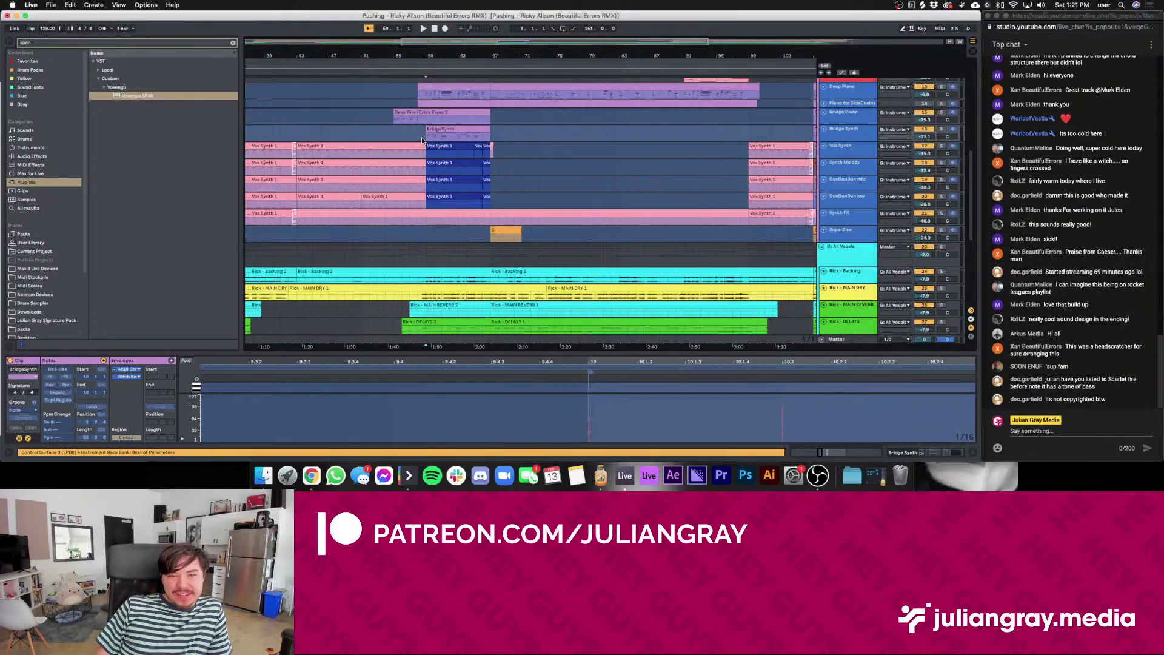
Play back the end of the Chorus Hard section and review the section layout in the Song Structure track
{"action": "scroll", "coordinate": [425, 135], "scroll_direction": "right", "scroll_amount": 10}
{"action": "scroll", "coordinate": [420, 136], "scroll_direction": "up", "scroll_amount": 8}
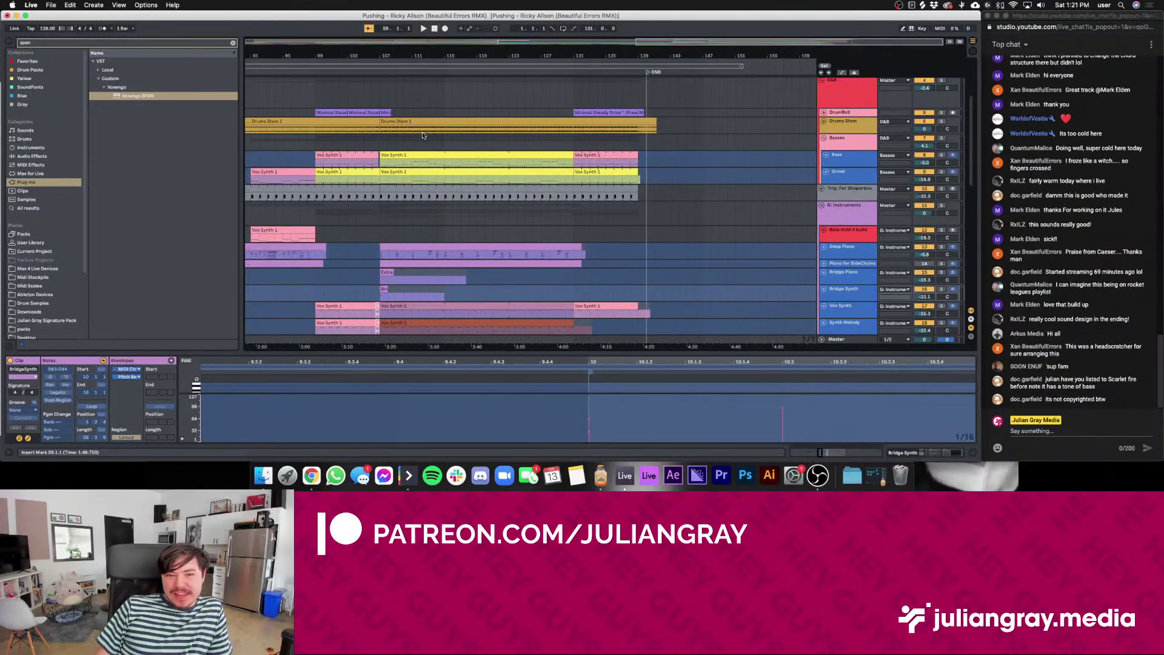
{"action": "scroll", "coordinate": [422, 136], "scroll_direction": "left", "scroll_amount": 3}
{"action": "left_click", "coordinate": [595, 140]}
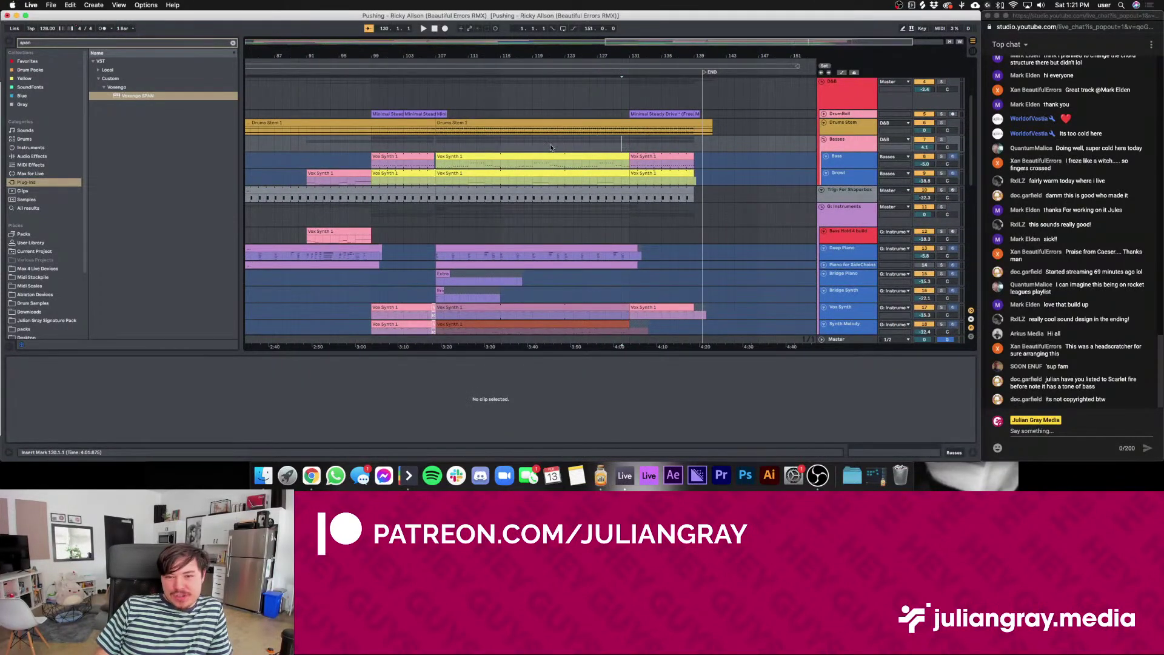
{"action": "key", "text": "space"}
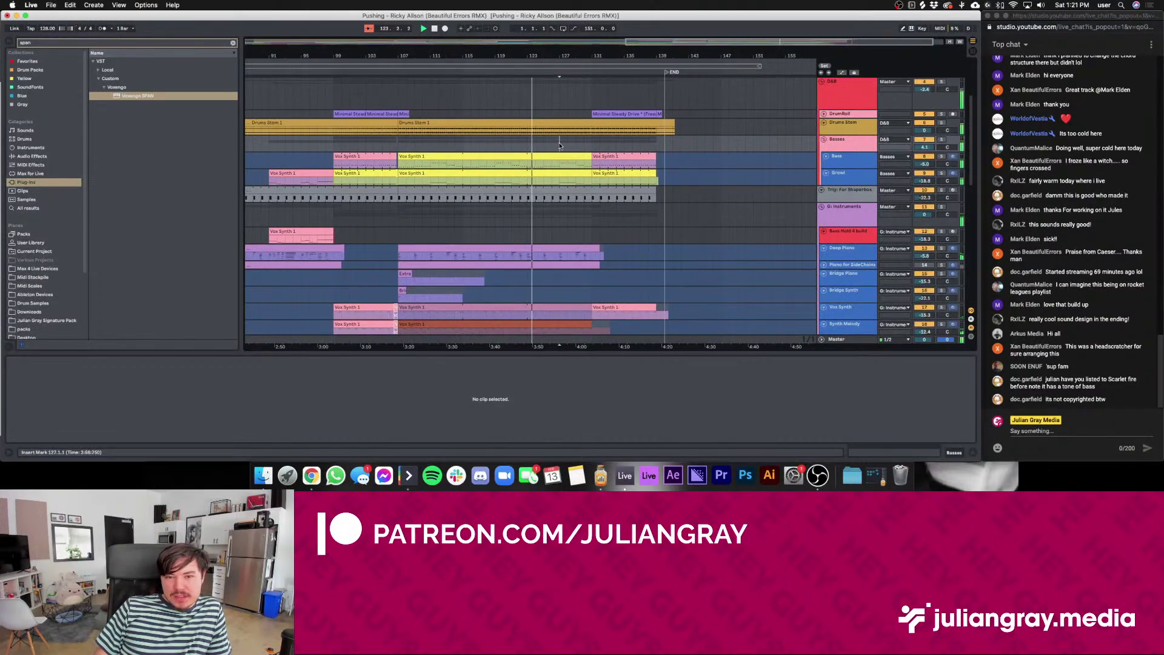
{"action": "scroll", "coordinate": [562, 144], "scroll_direction": "left", "scroll_amount": 1}
{"action": "key", "text": "minus"}
{"action": "key", "text": "minus"}
{"action": "key", "text": "minus"}
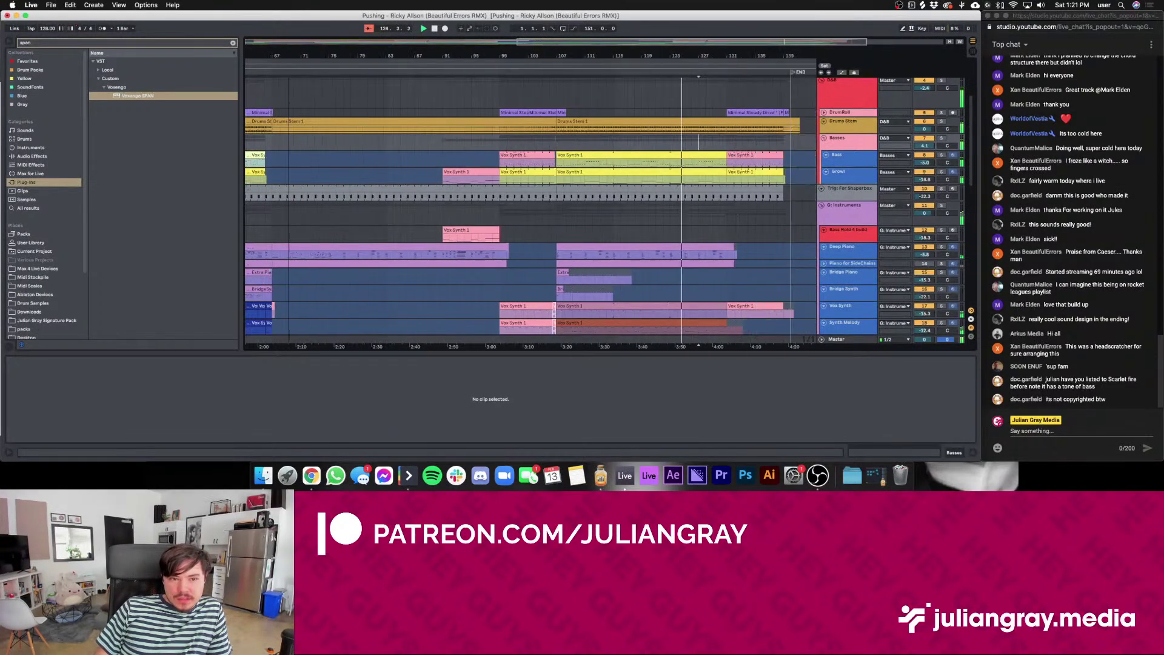
{"action": "scroll", "coordinate": [358, 135], "scroll_direction": "up", "scroll_amount": 5}
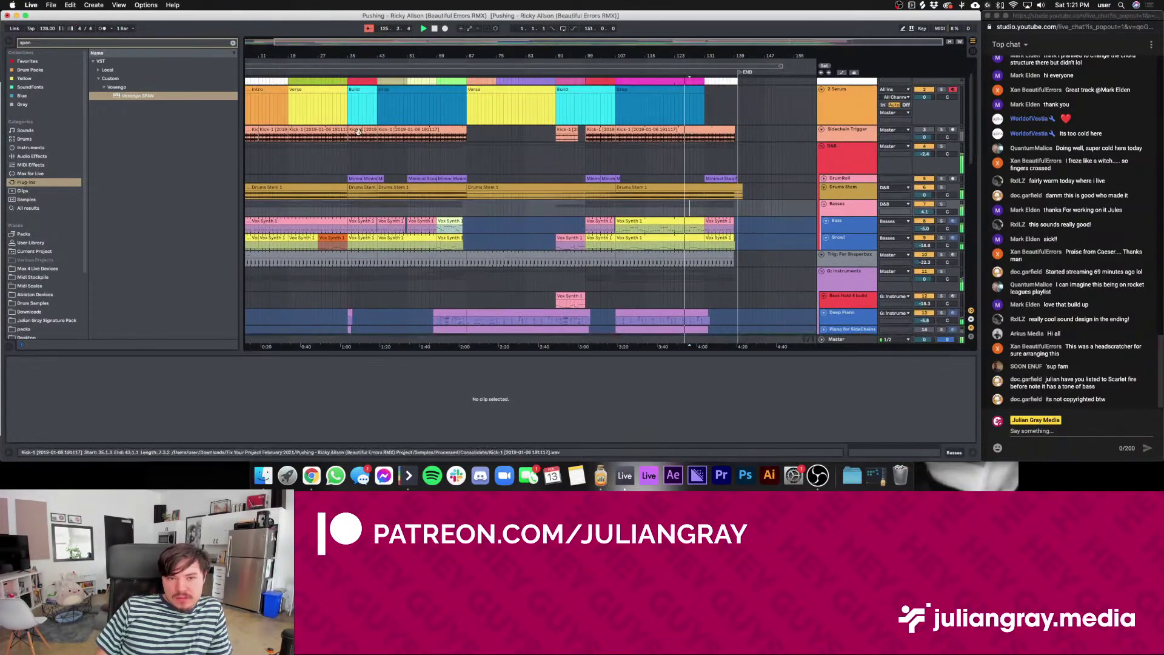
{"action": "scroll", "coordinate": [357, 134], "scroll_direction": "up", "scroll_amount": 1}
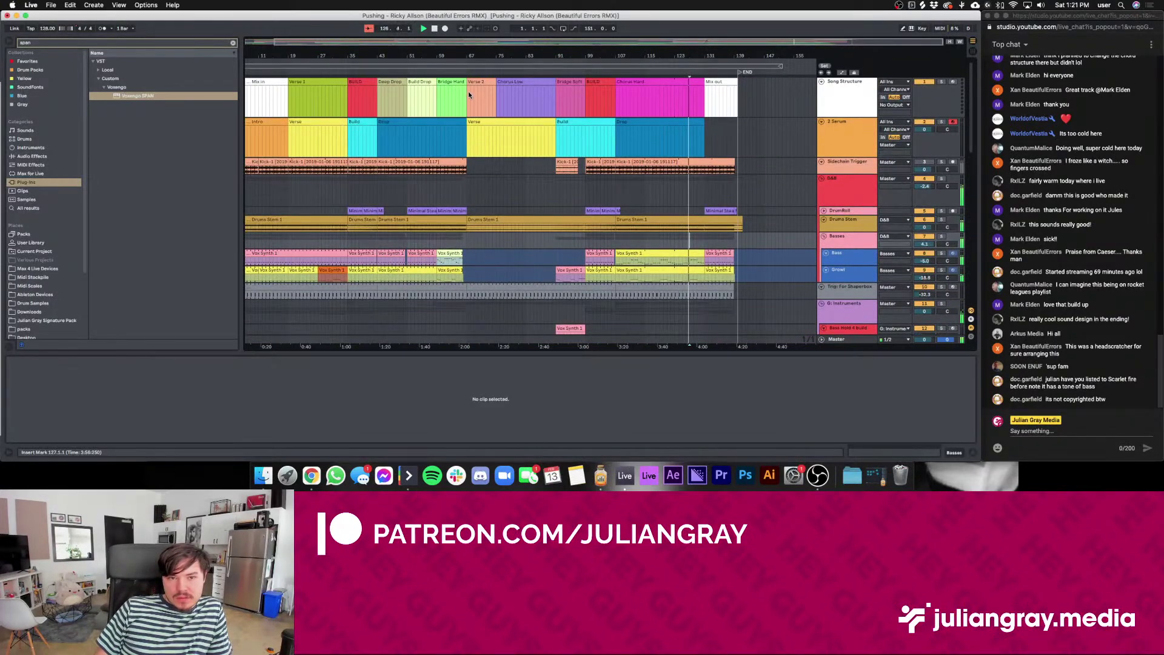
{"action": "left_click_drag", "start_coordinate": [469, 91], "coordinate": [435, 431]}
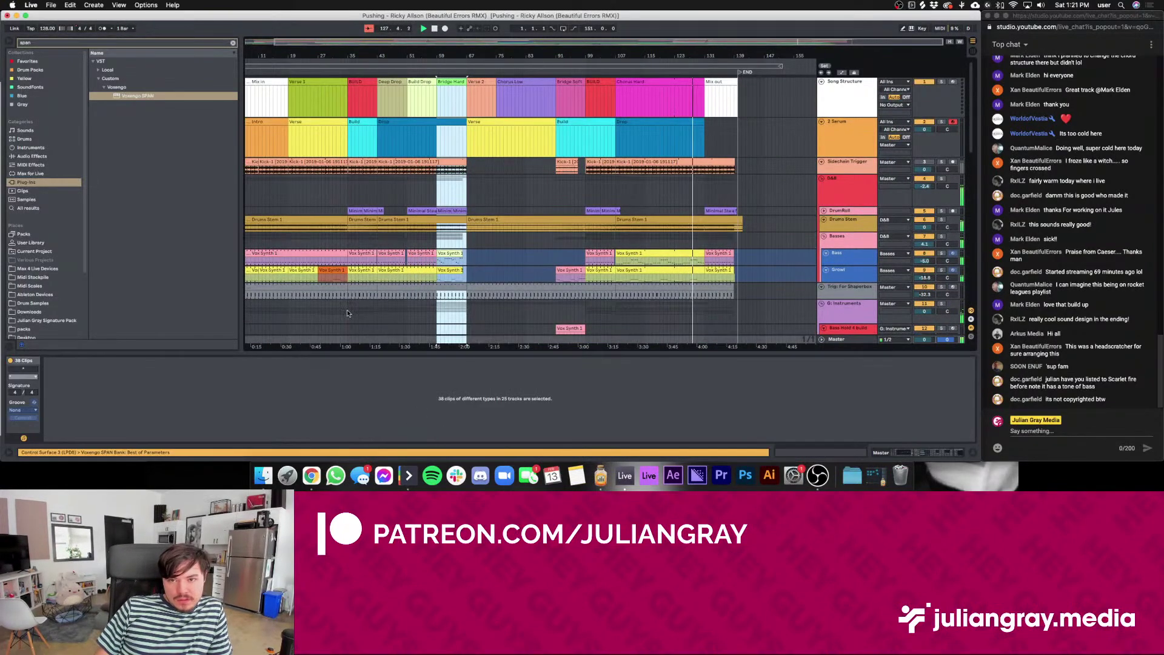
{"action": "left_click", "coordinate": [94, 5]}
{"action": "mouse_move", "coordinate": [70, 5]}
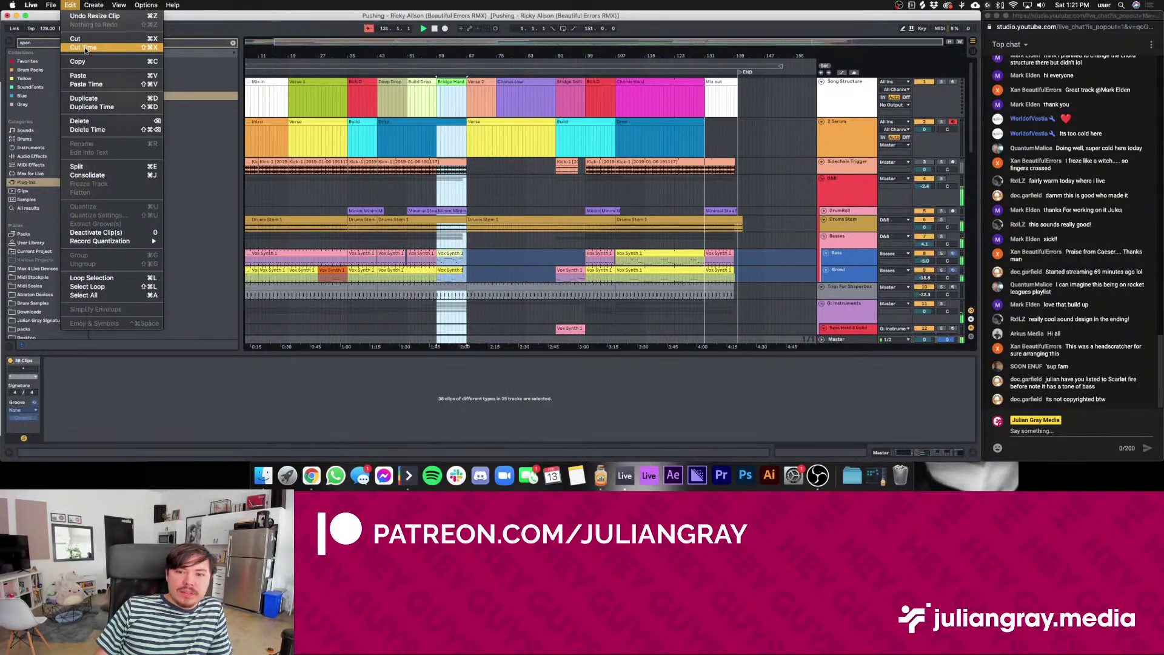
{"action": "left_click", "coordinate": [698, 113]}
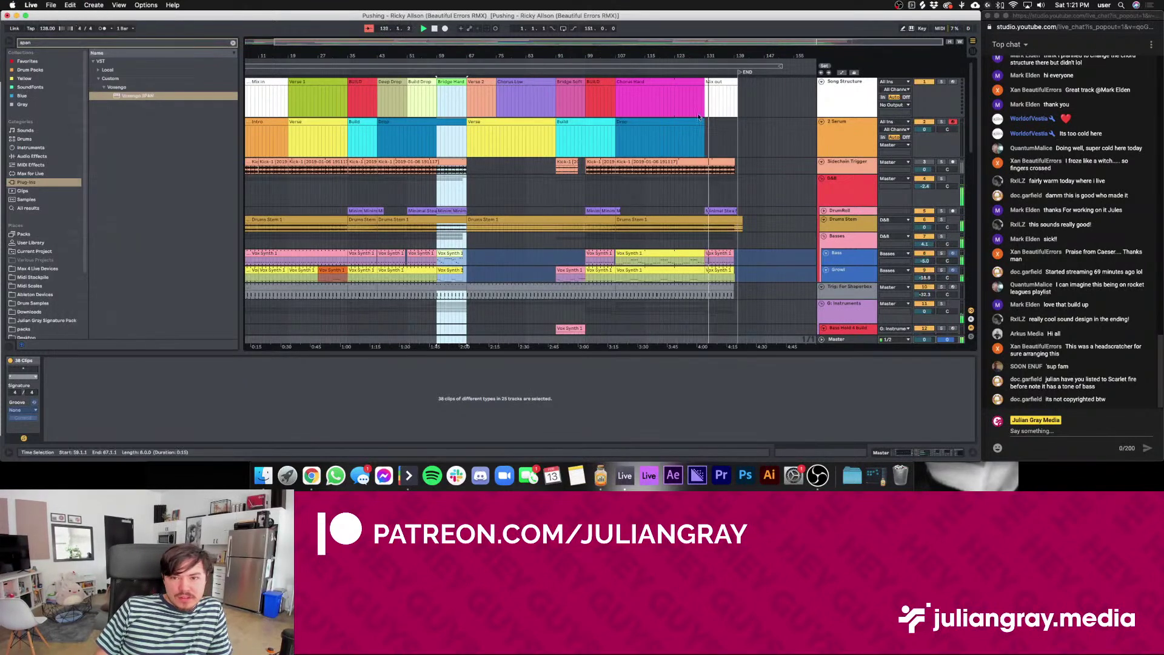
{"action": "left_click", "coordinate": [507, 146]}
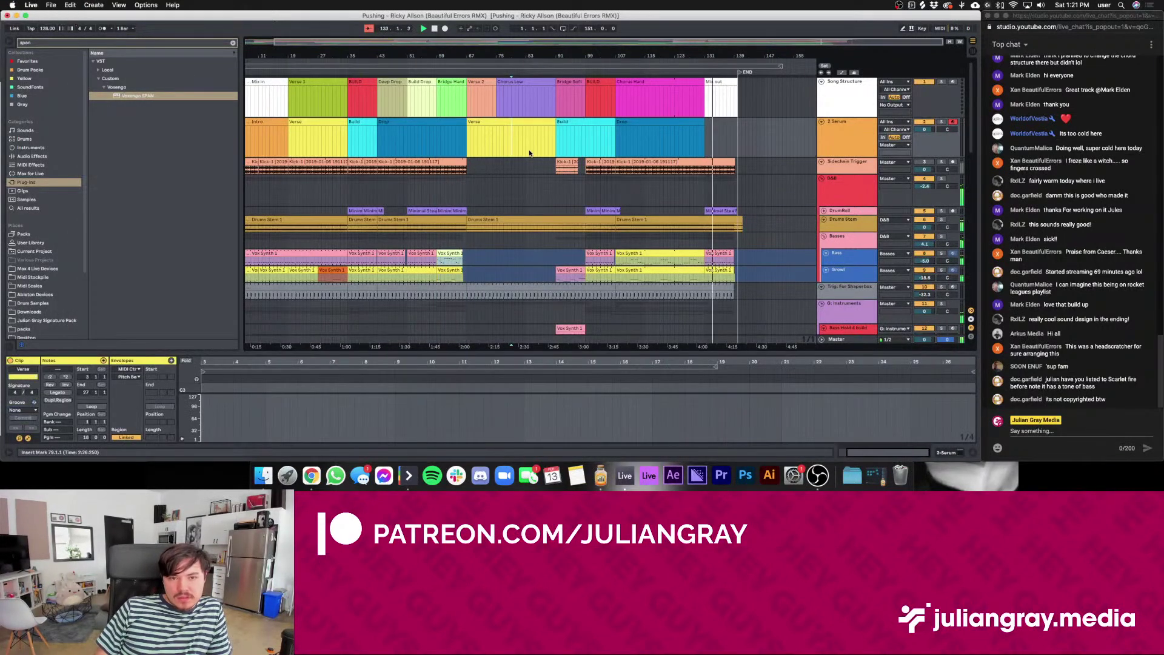
{"action": "key", "text": "space"}
Try replacing the Bass clip at bars 51 to 59 with the Bass part copied from bars 115 to 123
{"action": "scroll", "coordinate": [479, 166], "scroll_direction": "down", "scroll_amount": 3}
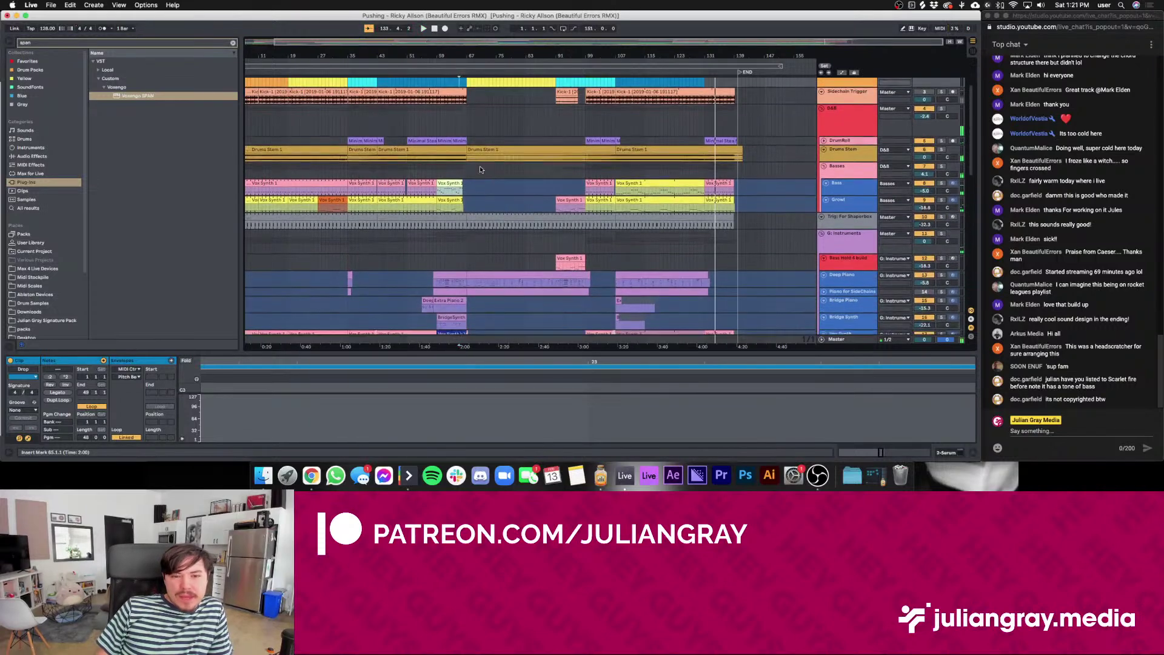
{"action": "left_click", "coordinate": [431, 183]}
{"action": "left_click", "coordinate": [422, 171]}
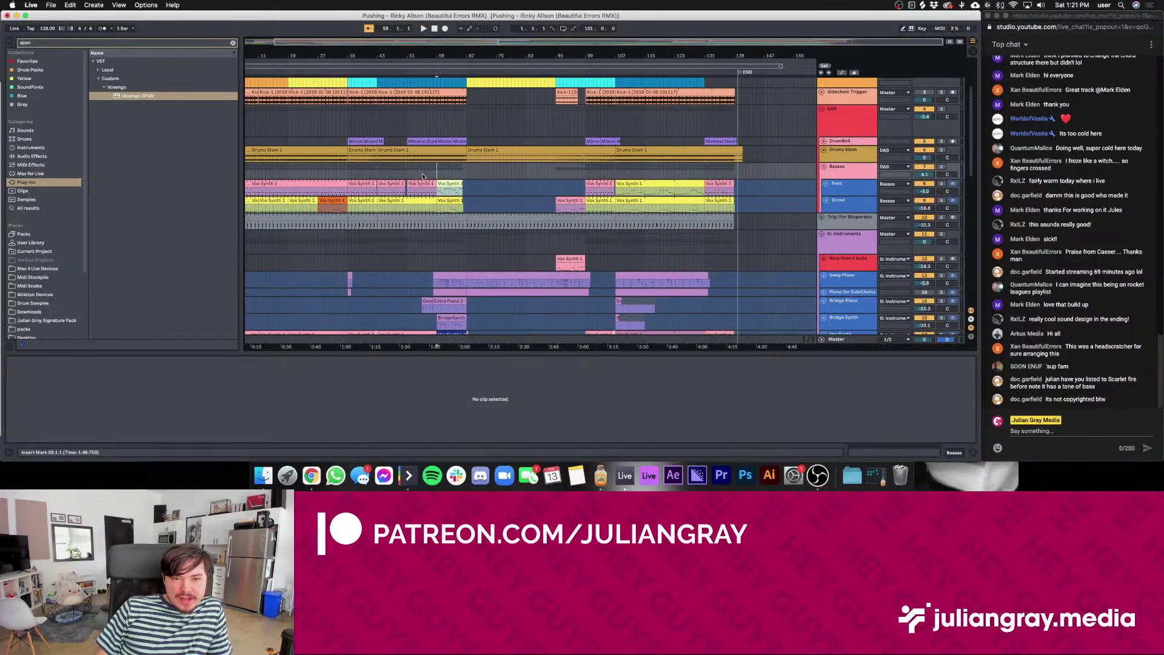
{"action": "left_click_drag", "start_coordinate": [672, 166], "coordinate": [600, 205]}
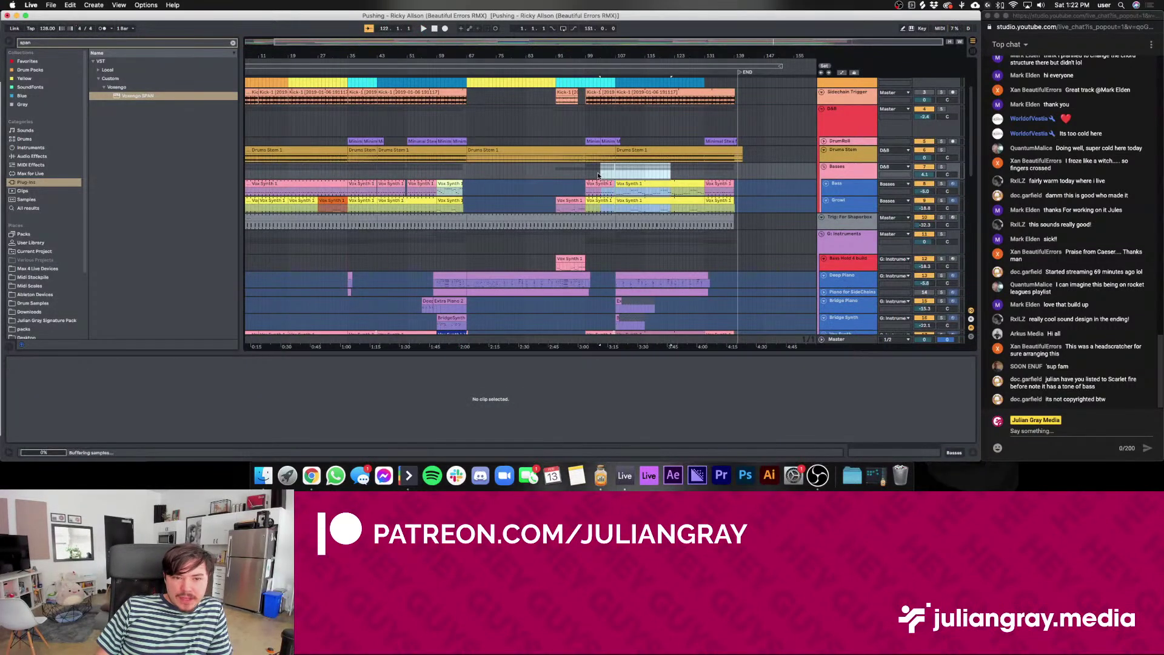
{"action": "left_click_drag", "start_coordinate": [405, 169], "coordinate": [422, 206]}
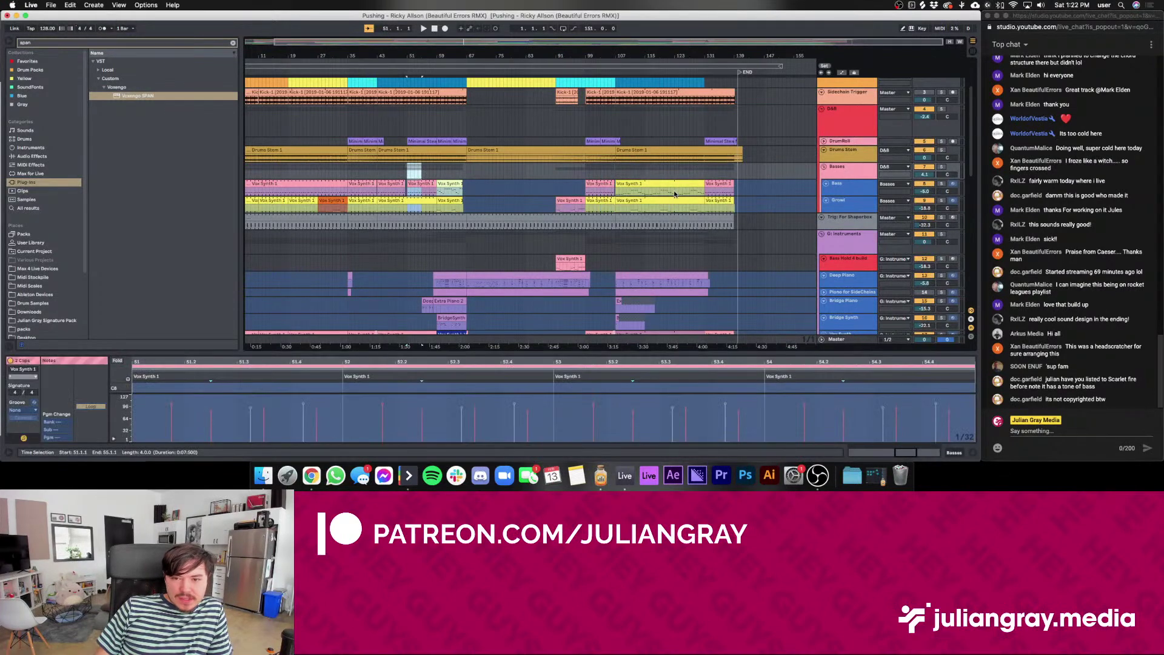
{"action": "left_click", "coordinate": [650, 181]}
{"action": "key", "text": "super+c"}
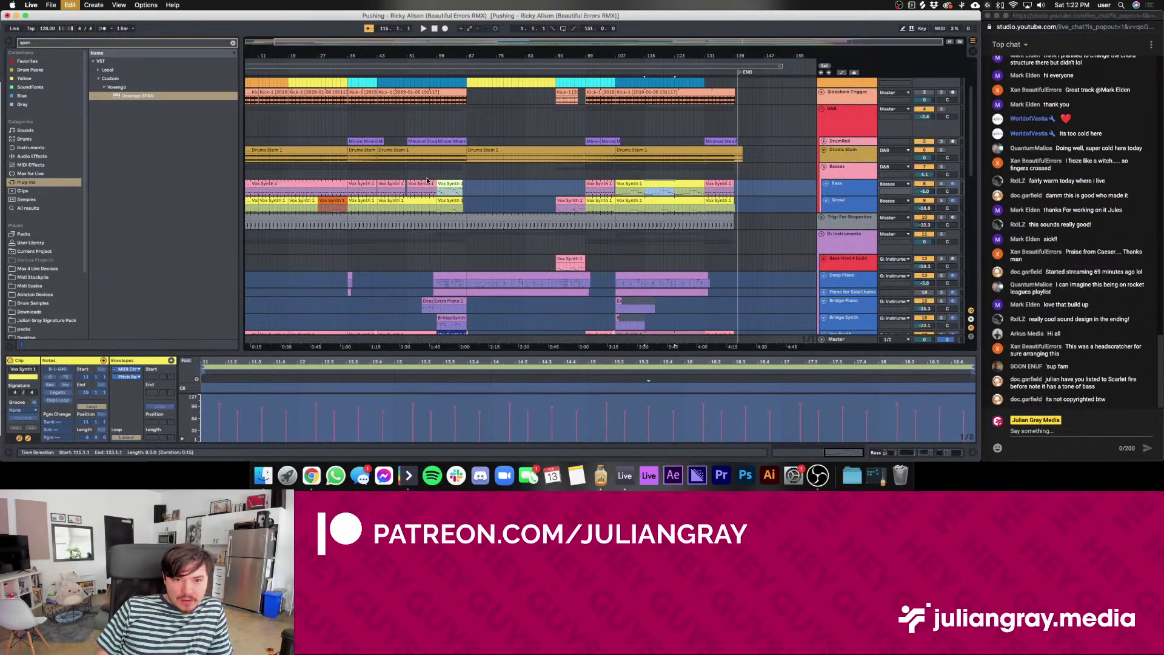
{"action": "left_click", "coordinate": [404, 169]}
{"action": "scroll", "coordinate": [412, 173], "scroll_direction": "down", "scroll_amount": 3}
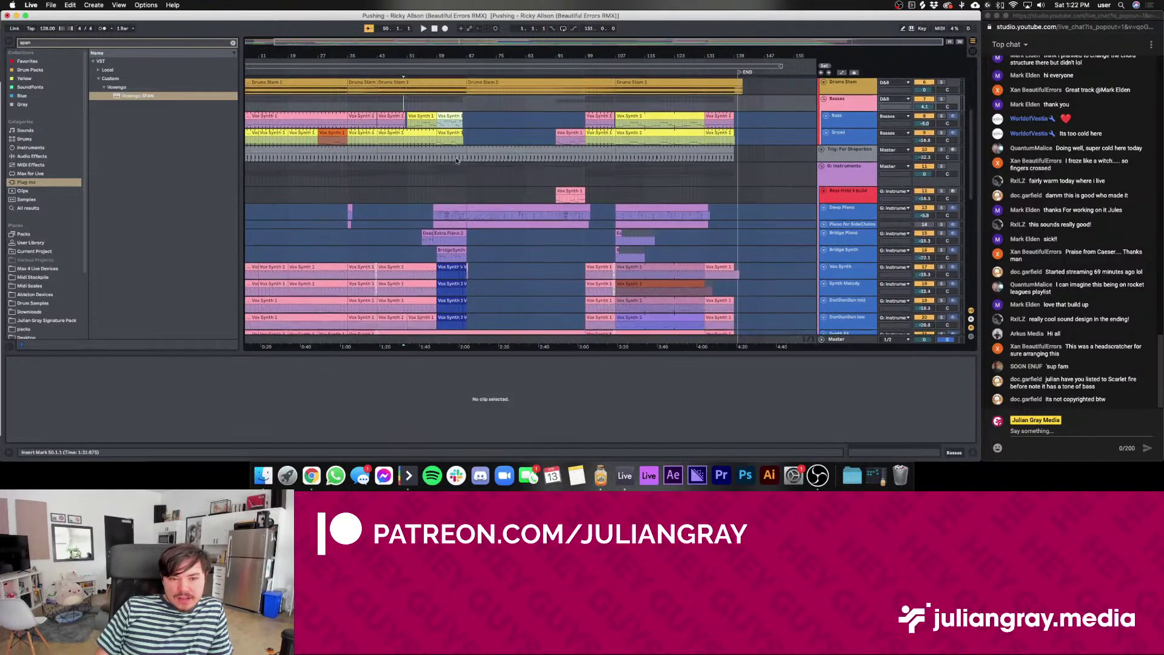
{"action": "left_click", "coordinate": [409, 106]}
Examine the Bass clip at bars 59 to 66 against the Bridge Hard section and the rest of the arrangement
{"action": "left_click", "coordinate": [454, 115]}
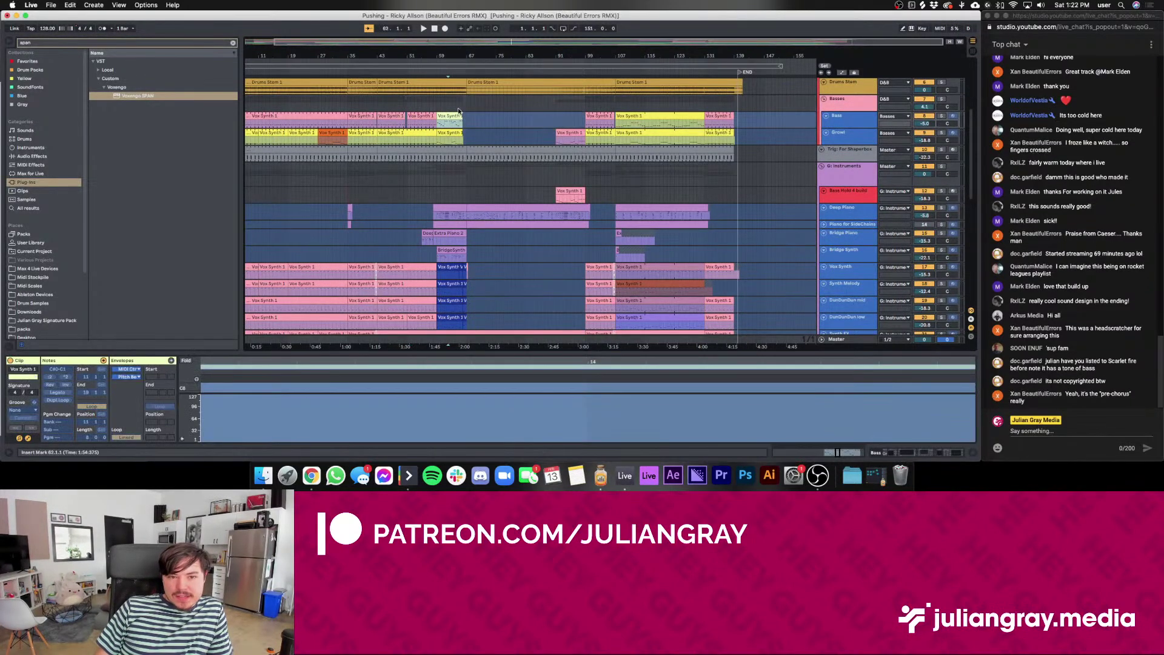
{"action": "scroll", "coordinate": [454, 114], "scroll_direction": "up", "scroll_amount": 5}
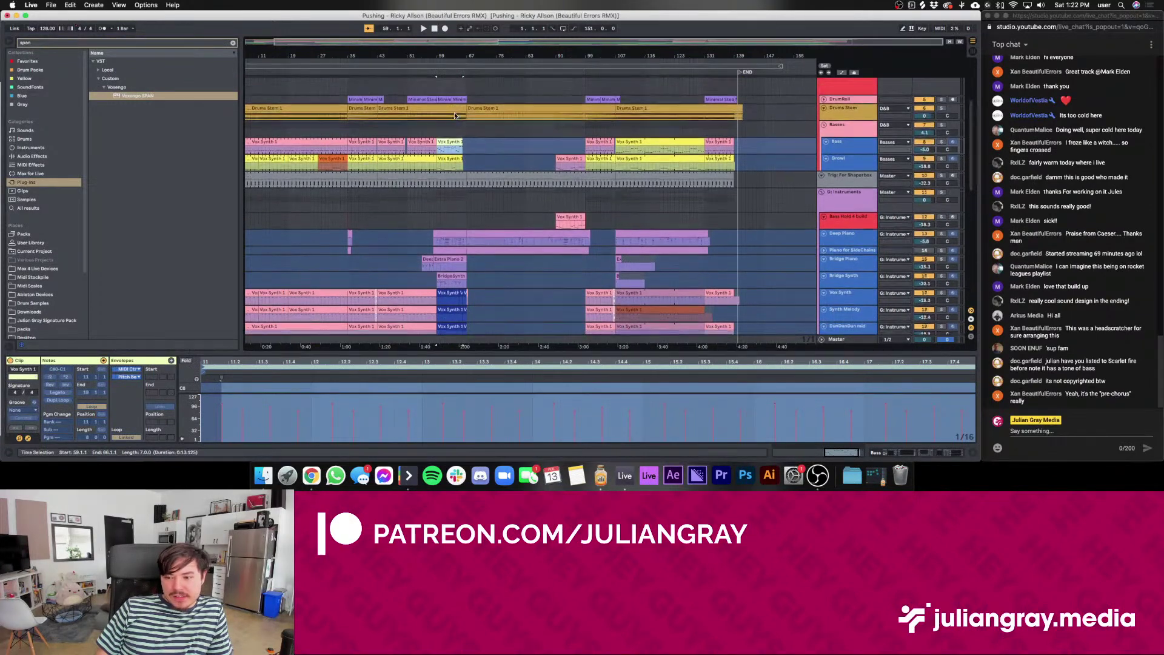
{"action": "left_click", "coordinate": [435, 115]}
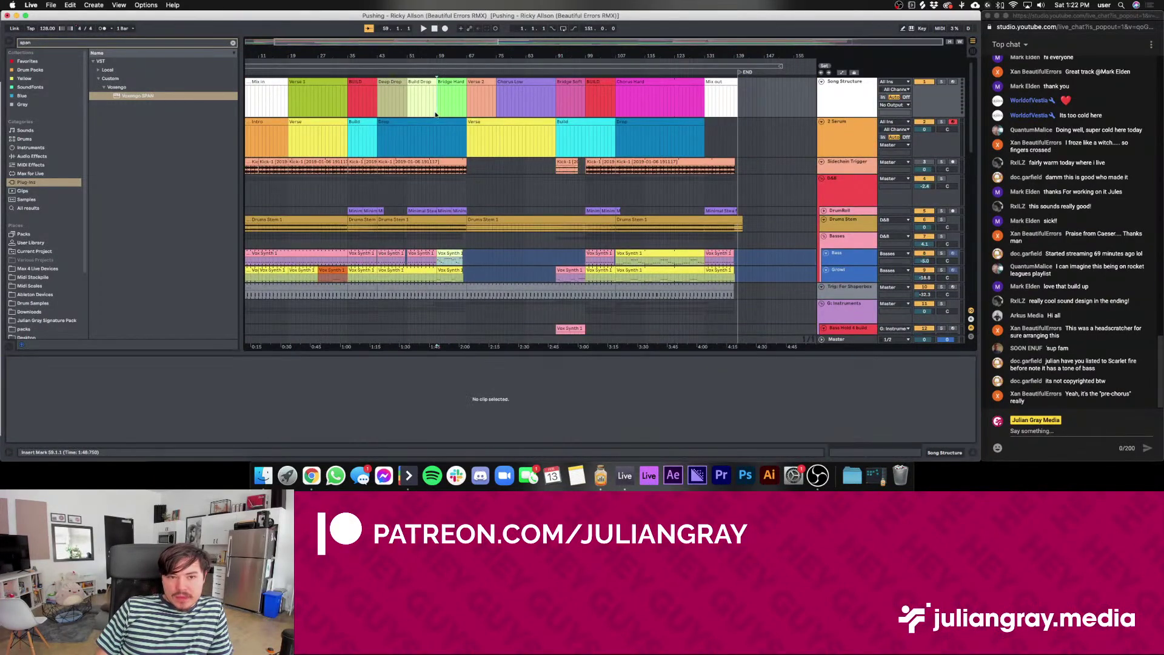
{"action": "scroll", "coordinate": [445, 132], "scroll_direction": "down", "scroll_amount": 5}
{"action": "scroll", "coordinate": [445, 132], "scroll_direction": "up", "scroll_amount": 4}
{"action": "scroll", "coordinate": [445, 133], "scroll_direction": "down", "scroll_amount": 3}
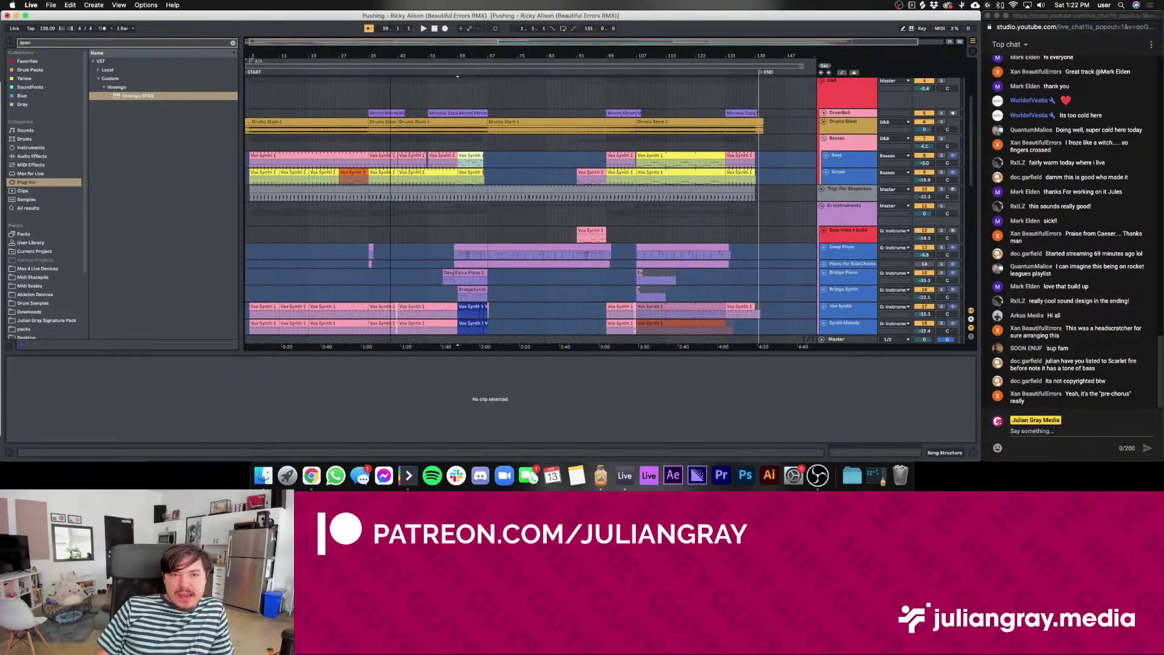
{"action": "left_click_drag", "start_coordinate": [420, 40], "coordinate": [421, 44]}
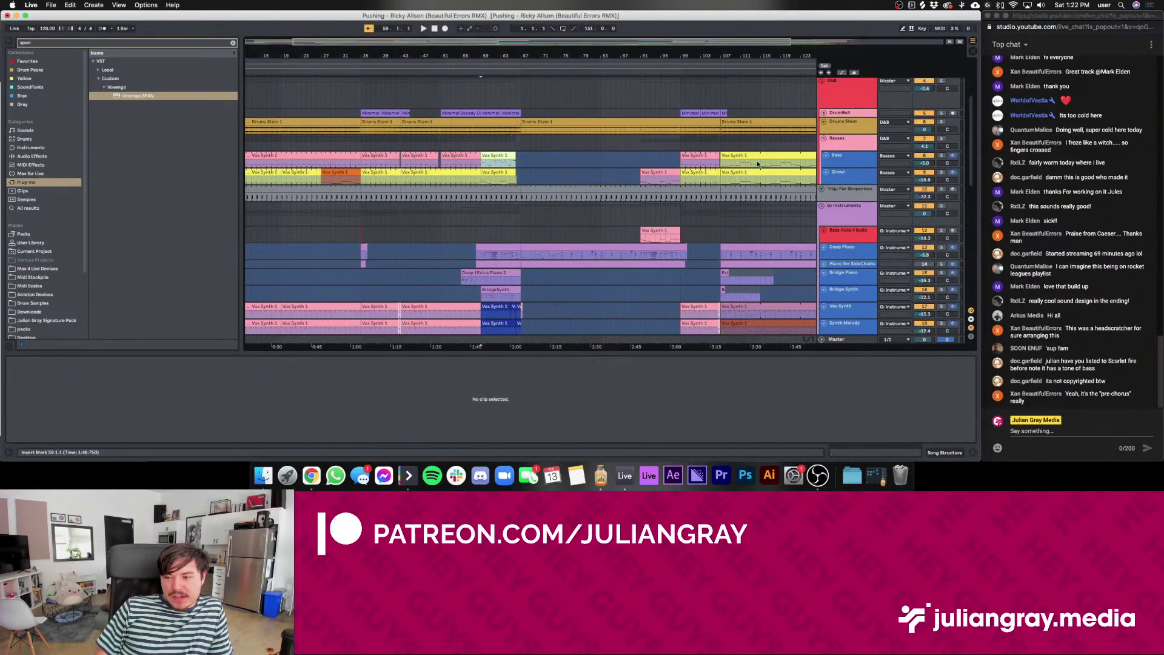
Play back the build from bar 36 and compare the Bass clips at bars 43 to 66 with the Chorus Hard section
{"action": "left_click", "coordinate": [518, 157]}
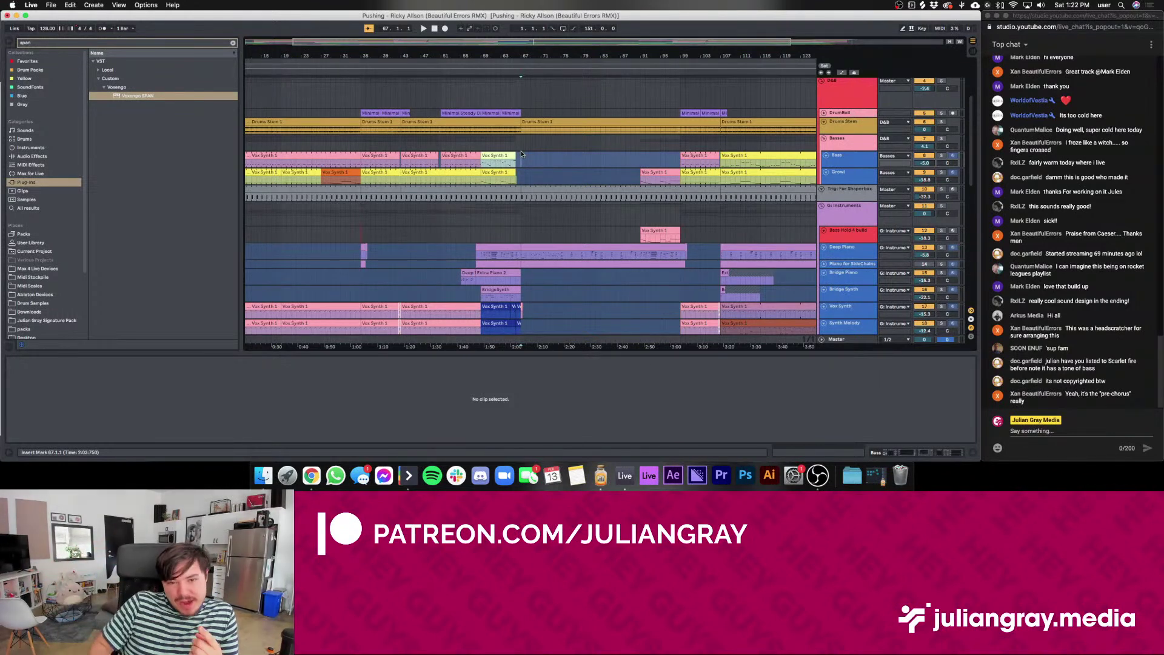
{"action": "left_click", "coordinate": [332, 164]}
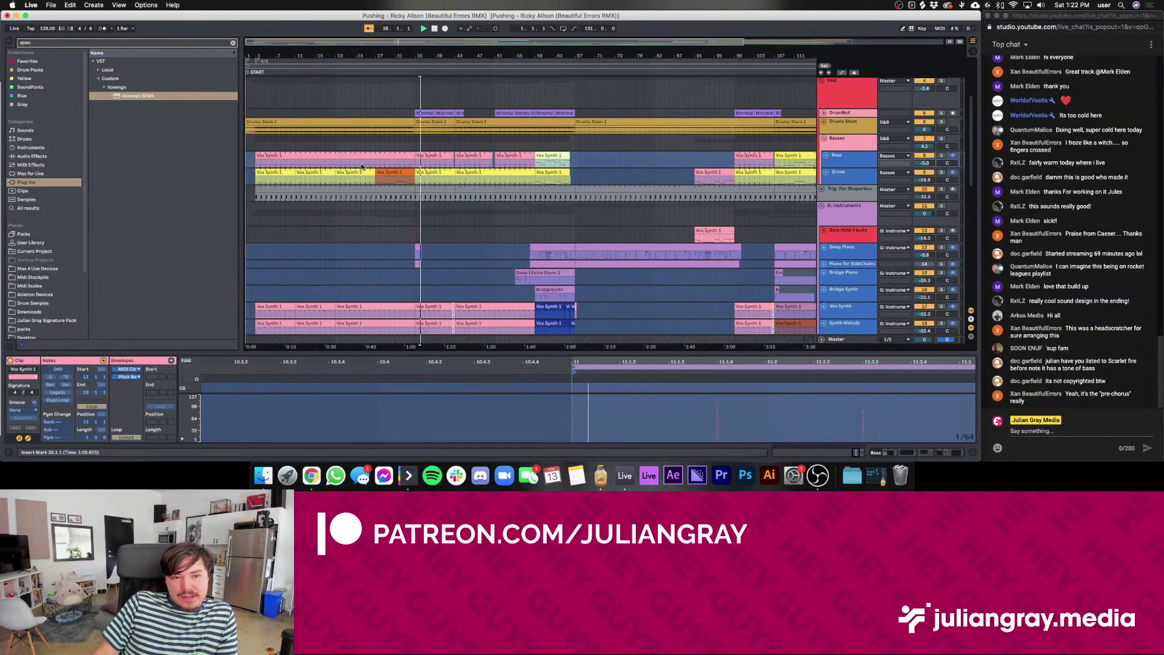
{"action": "key", "text": "space"}
{"action": "left_click", "coordinate": [461, 164]}
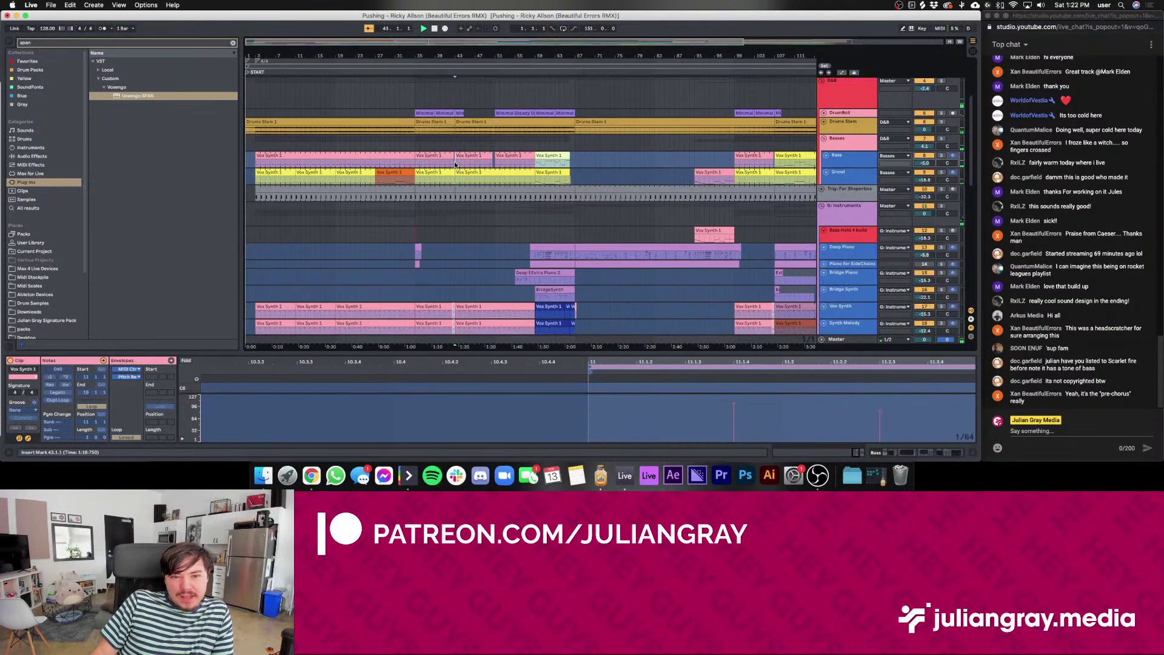
{"action": "left_click_drag", "start_coordinate": [455, 164], "coordinate": [521, 165]}
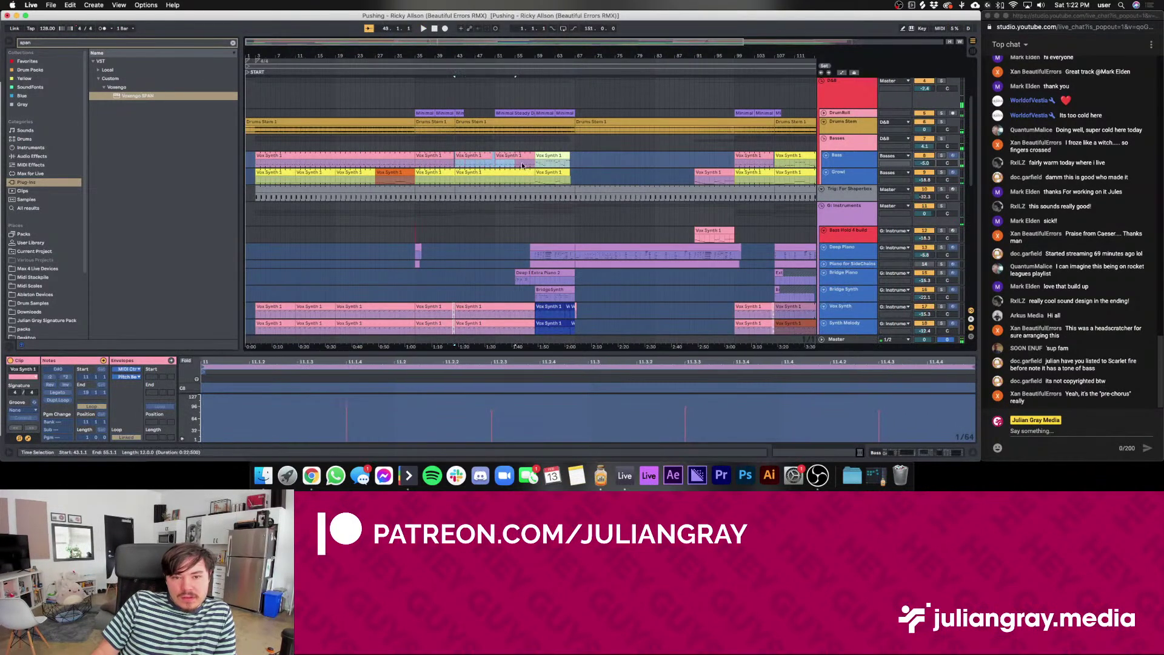
{"action": "scroll", "coordinate": [571, 163], "scroll_direction": "right", "scroll_amount": 10}
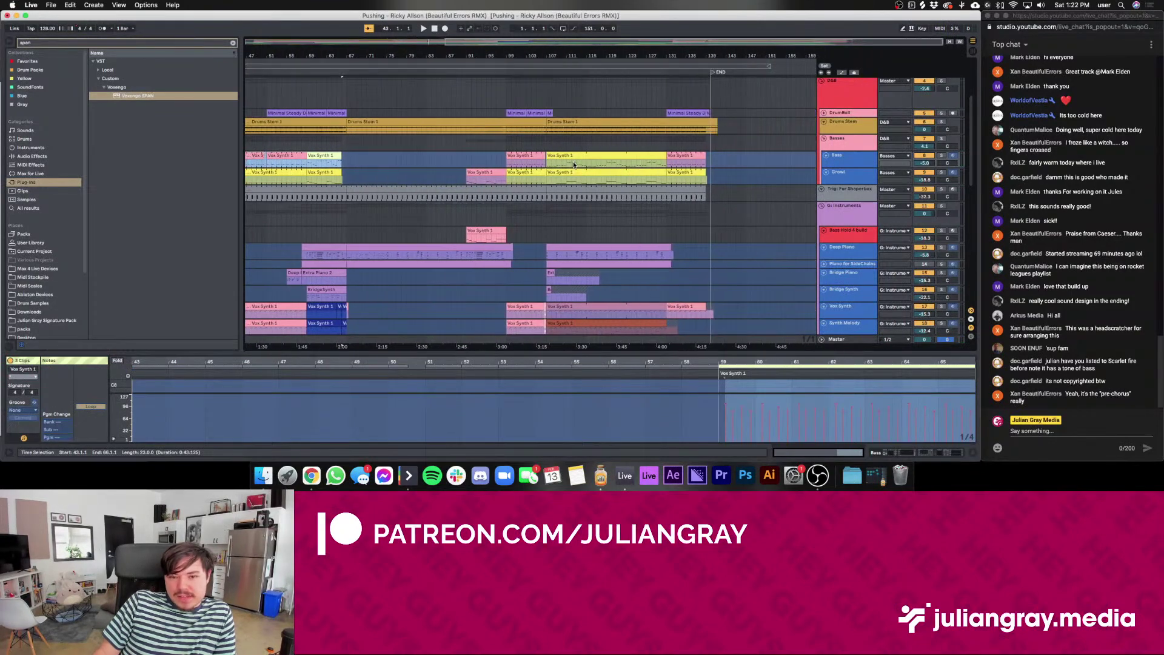
{"action": "scroll", "coordinate": [573, 162], "scroll_direction": "left", "scroll_amount": 2}
Cut the Bridge Hard time range from bar 59 to 67 across all tracks, closing the gap
{"action": "left_click_drag", "start_coordinate": [423, 157], "coordinate": [382, 346]}
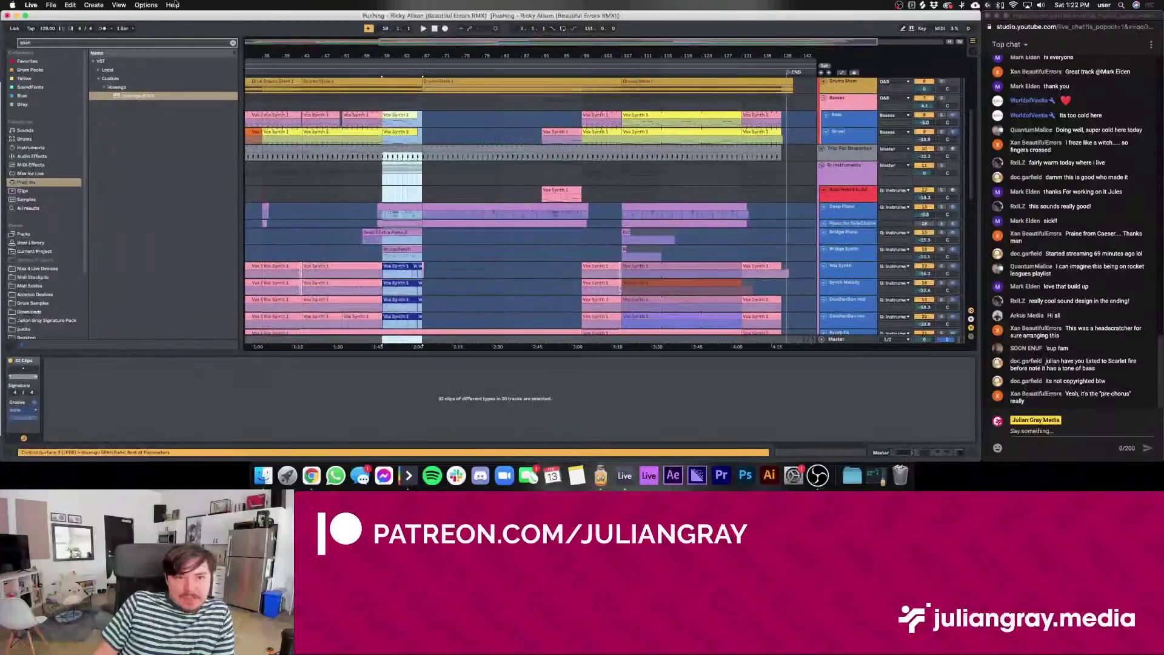
{"action": "left_click", "coordinate": [71, 5]}
{"action": "left_click", "coordinate": [90, 23]}
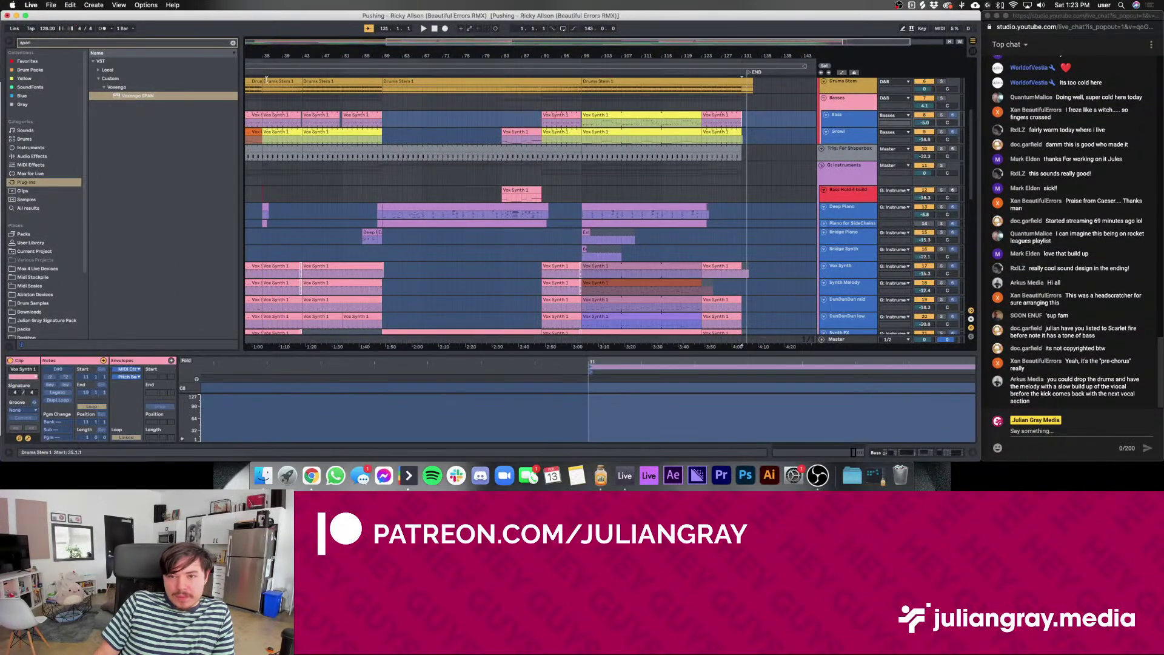
Paste the cut Bridge Hard time range at bar 123 across all tracks, between Chorus Hard and Mix out
{"action": "scroll", "coordinate": [654, 200], "scroll_direction": "up", "scroll_amount": 5}
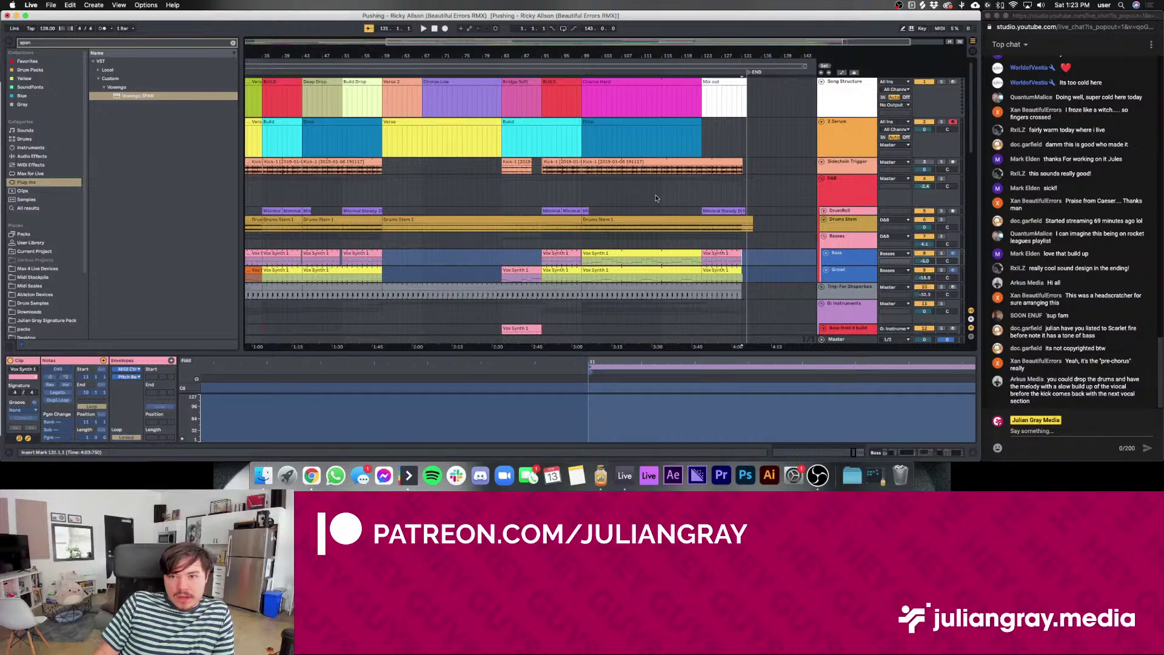
{"action": "left_click", "coordinate": [706, 262]}
{"action": "left_click", "coordinate": [72, 5]}
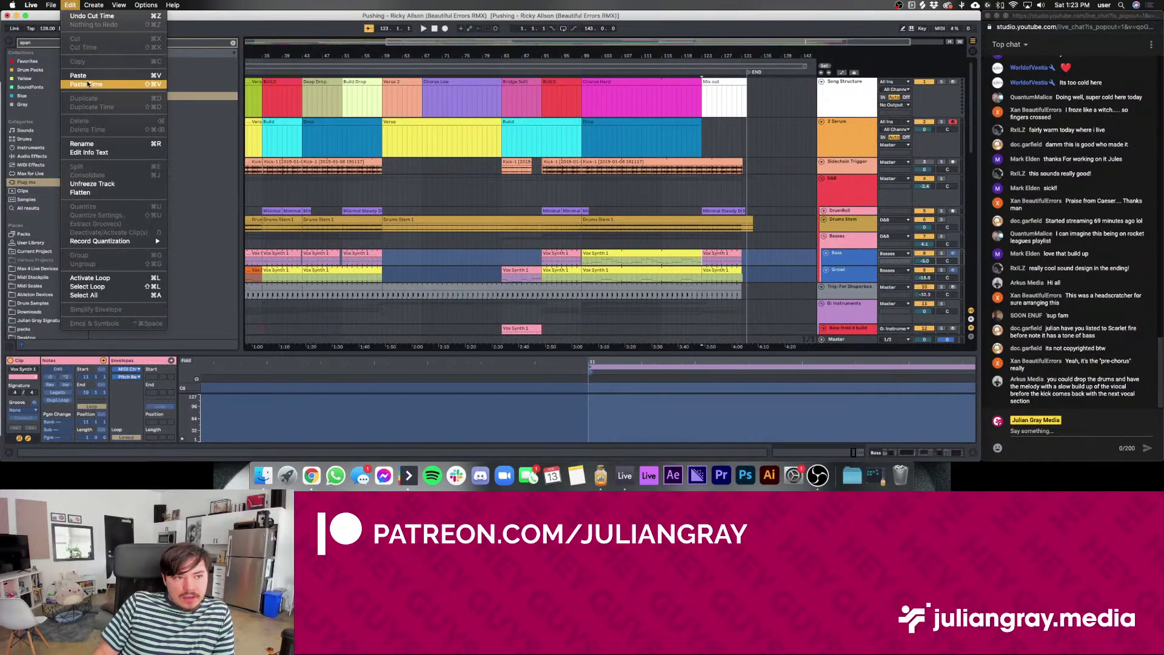
{"action": "left_click", "coordinate": [104, 94]}
Play back from bar 118 into the Bridge Hard section and check the Bass and Growl clips from bar 99 to 131
{"action": "left_click", "coordinate": [687, 243]}
{"action": "key", "text": "space"}
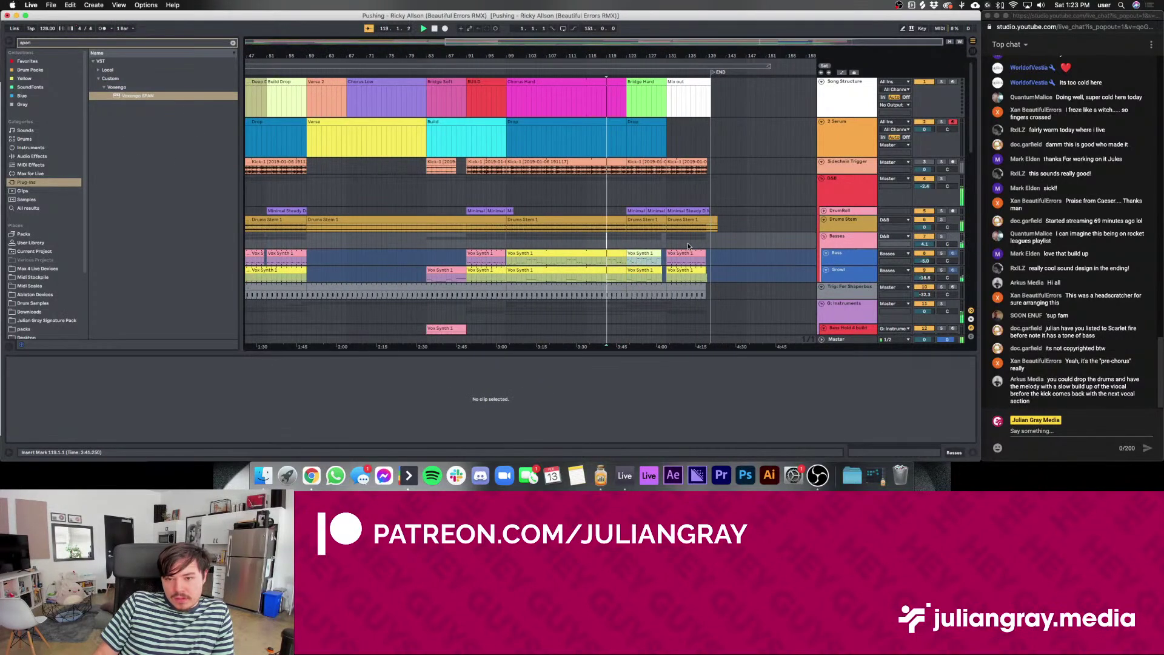
{"action": "left_click_drag", "start_coordinate": [663, 237], "coordinate": [516, 261]}
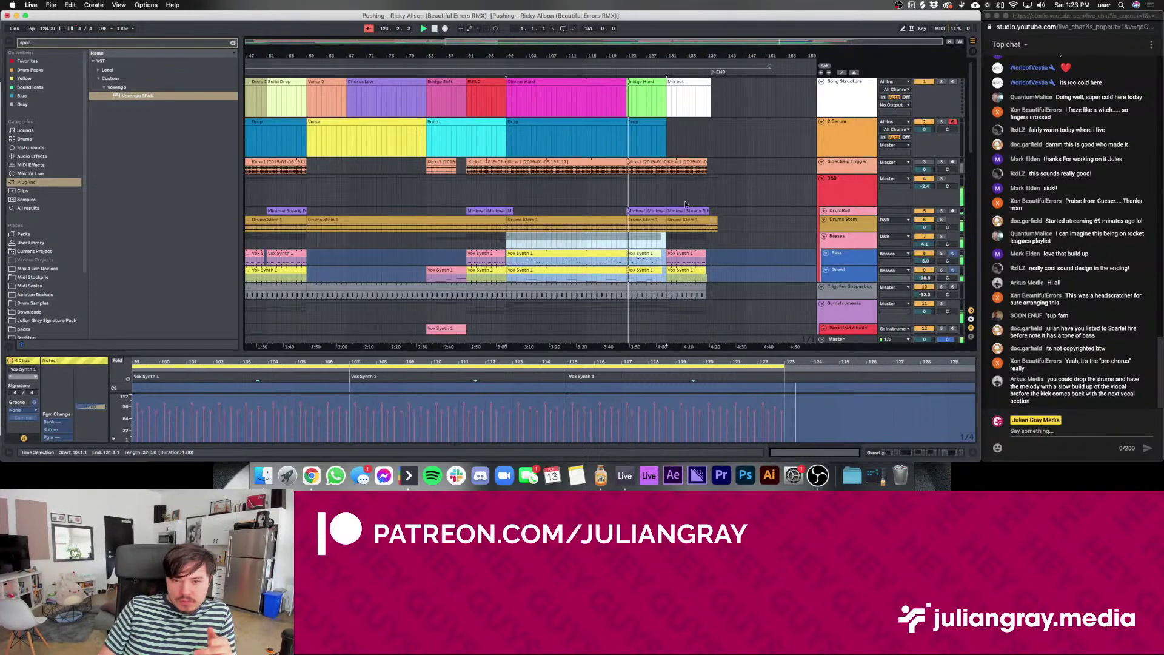
{"action": "left_click", "coordinate": [672, 241]}
Extend the start of the Rick - MAIN DRY vocal clip at bar 123 about one bar earlier
{"action": "scroll", "coordinate": [672, 241], "scroll_direction": "down", "scroll_amount": 10}
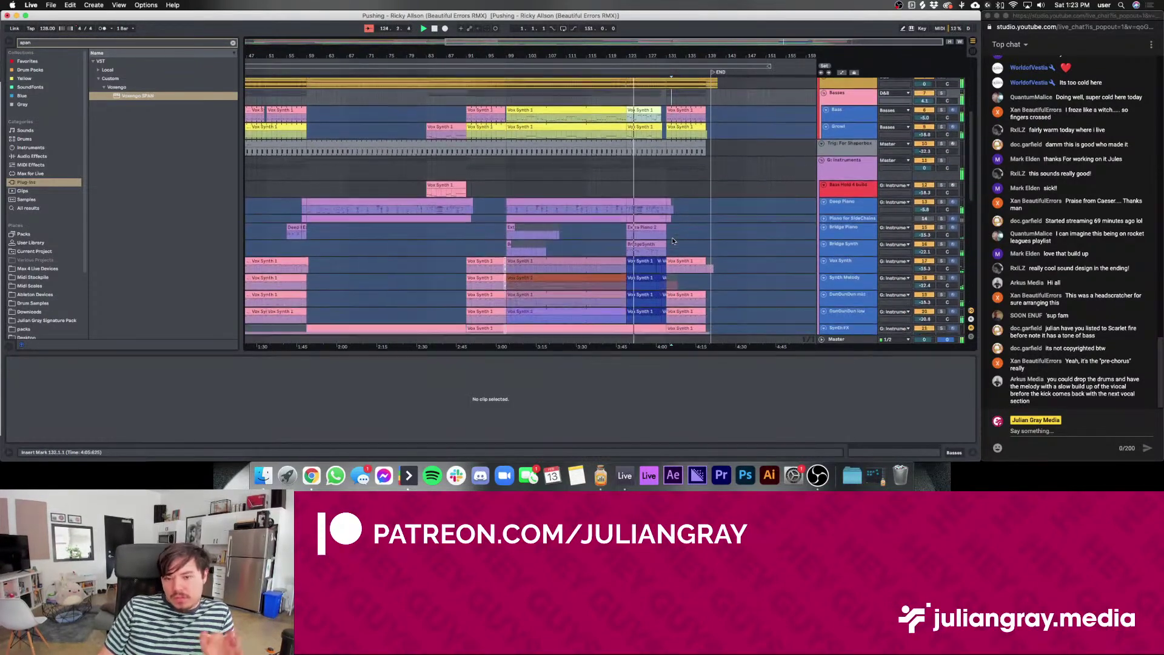
{"action": "scroll", "coordinate": [656, 235], "scroll_direction": "down", "scroll_amount": 8}
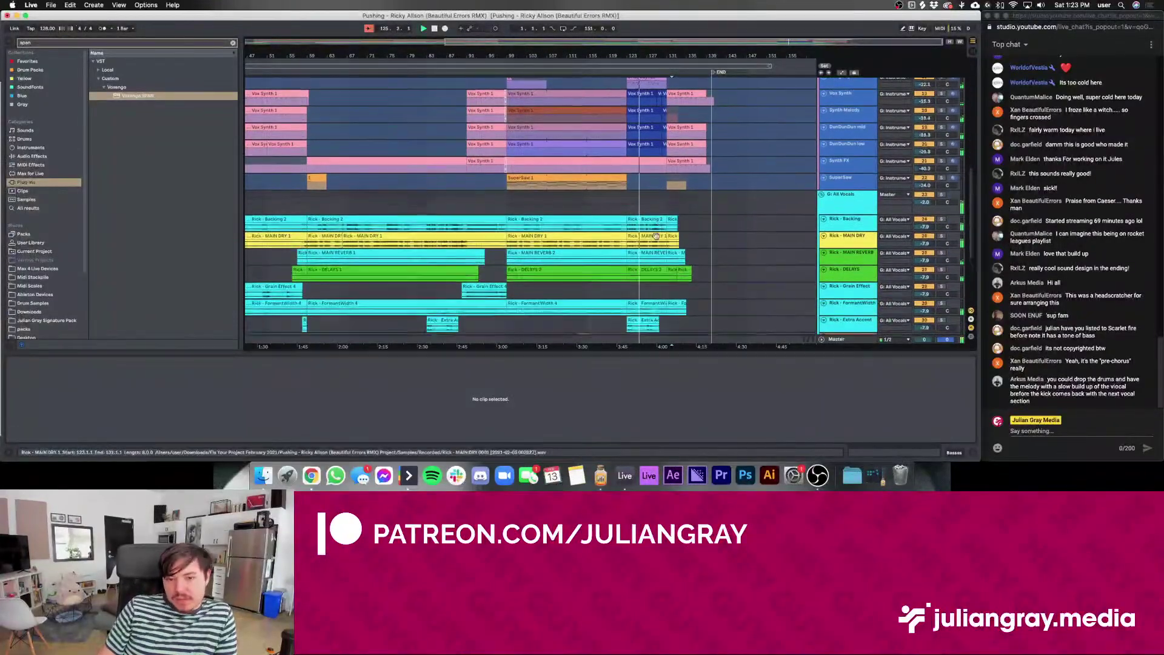
{"action": "left_click", "coordinate": [628, 231]}
{"action": "left_click", "coordinate": [615, 237]}
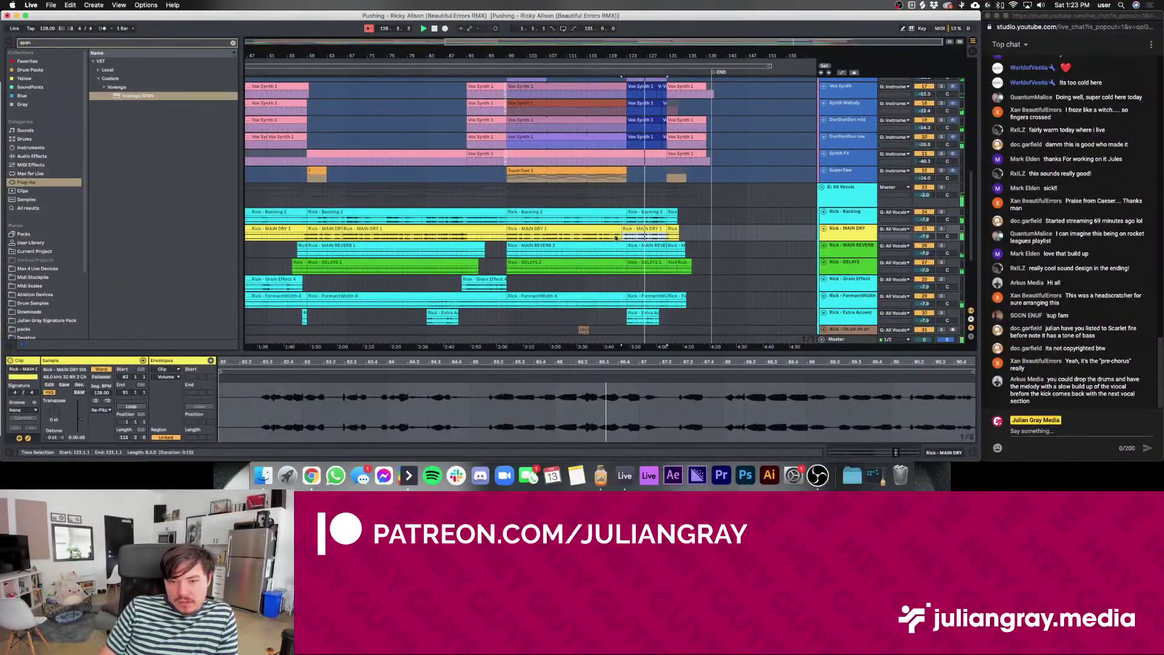
Loop bars 99 to 131, using the Rick - Backing clips across Chorus Hard and Bridge Hard as the range
{"action": "left_click", "coordinate": [528, 220]}
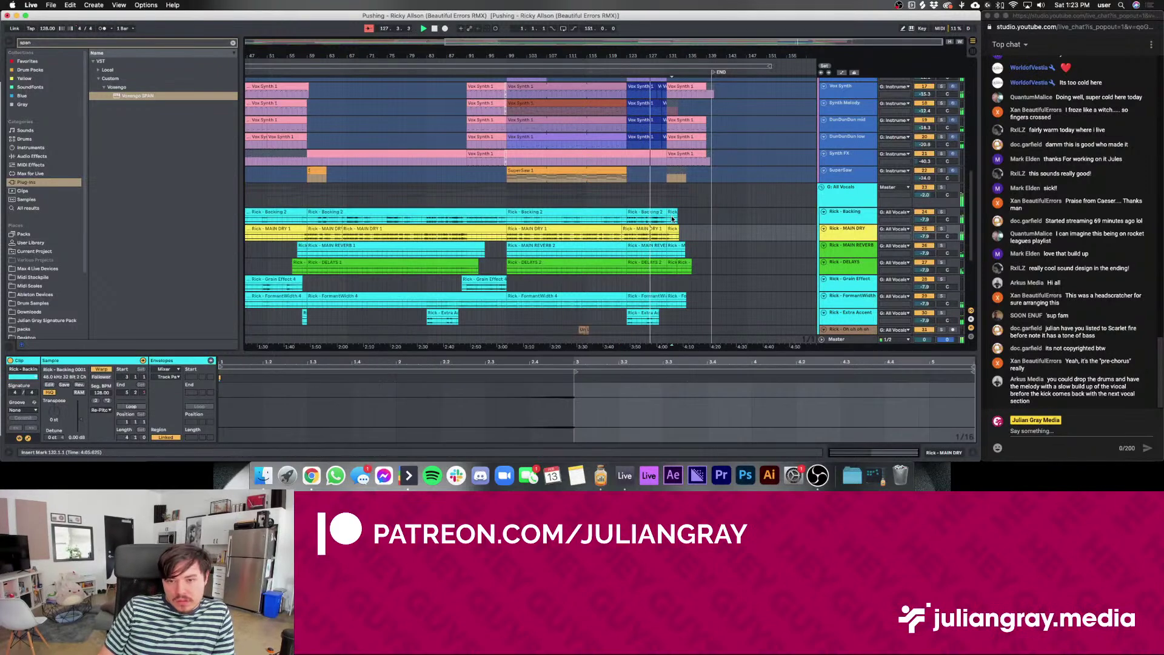
{"action": "left_click", "coordinate": [518, 225], "text": "shift"}
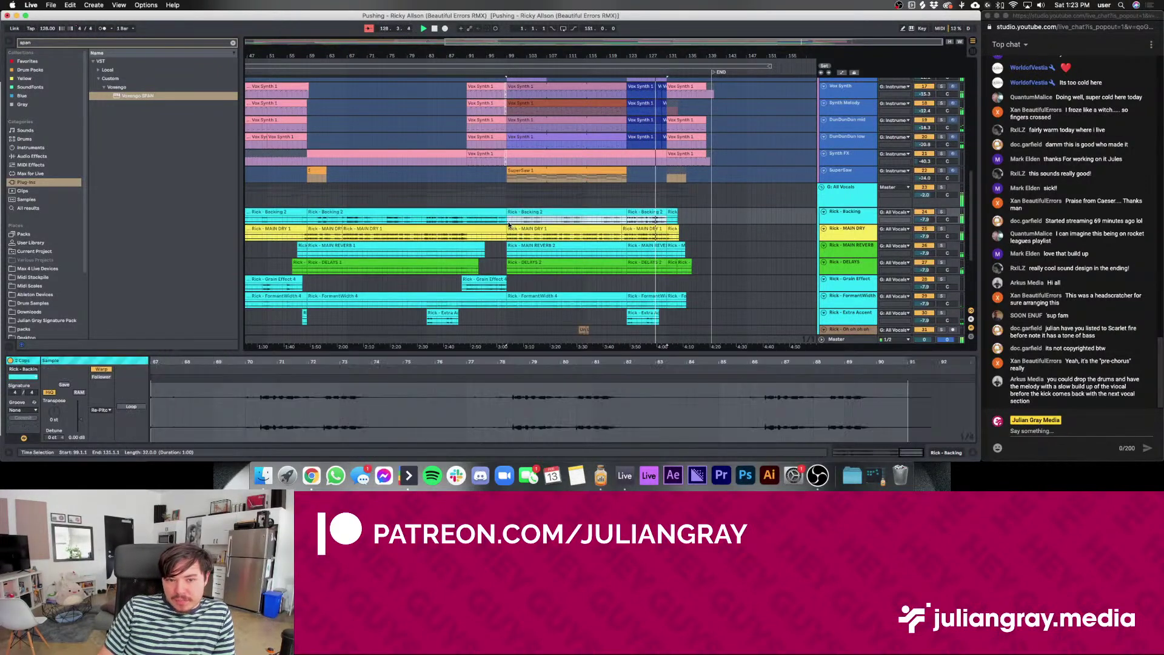
{"action": "key", "text": "super+l"}
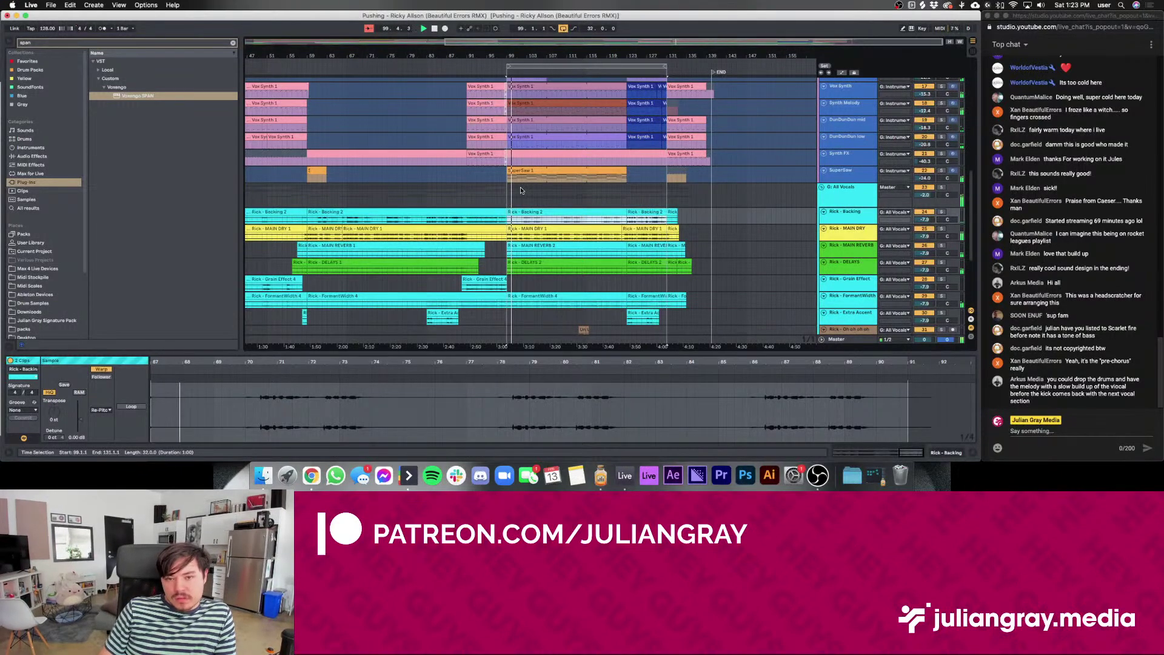
{"action": "scroll", "coordinate": [521, 190], "scroll_direction": "up", "scroll_amount": 3}
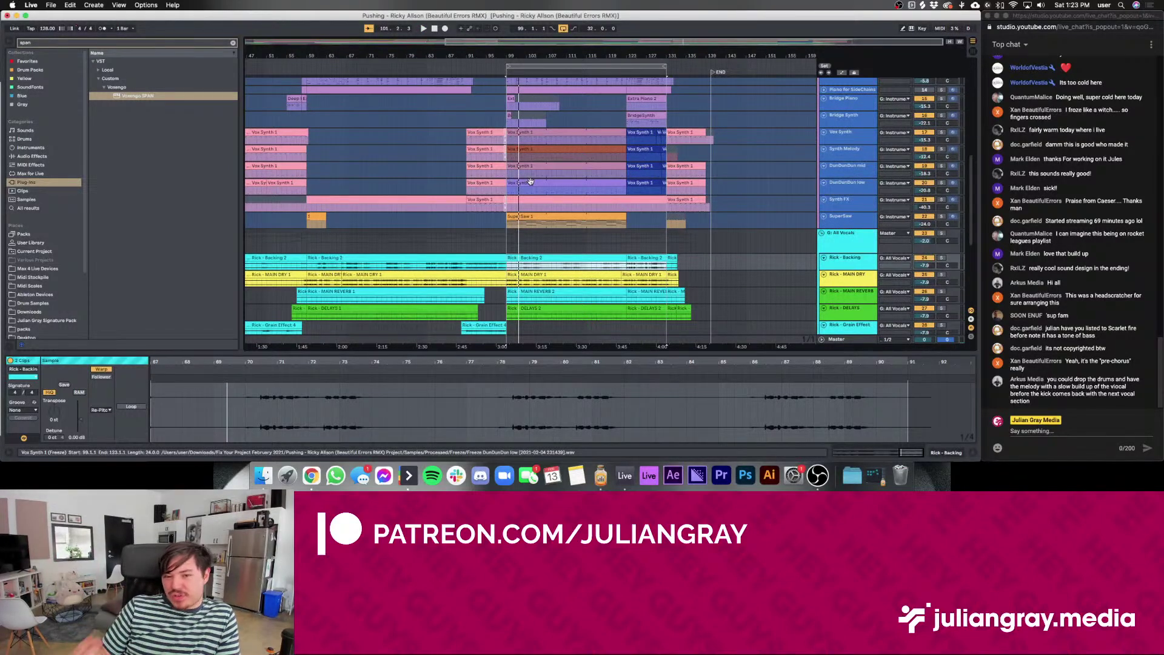
Play back the looped range from bar 118 and again from just before bar 99
{"action": "left_click", "coordinate": [621, 118]}
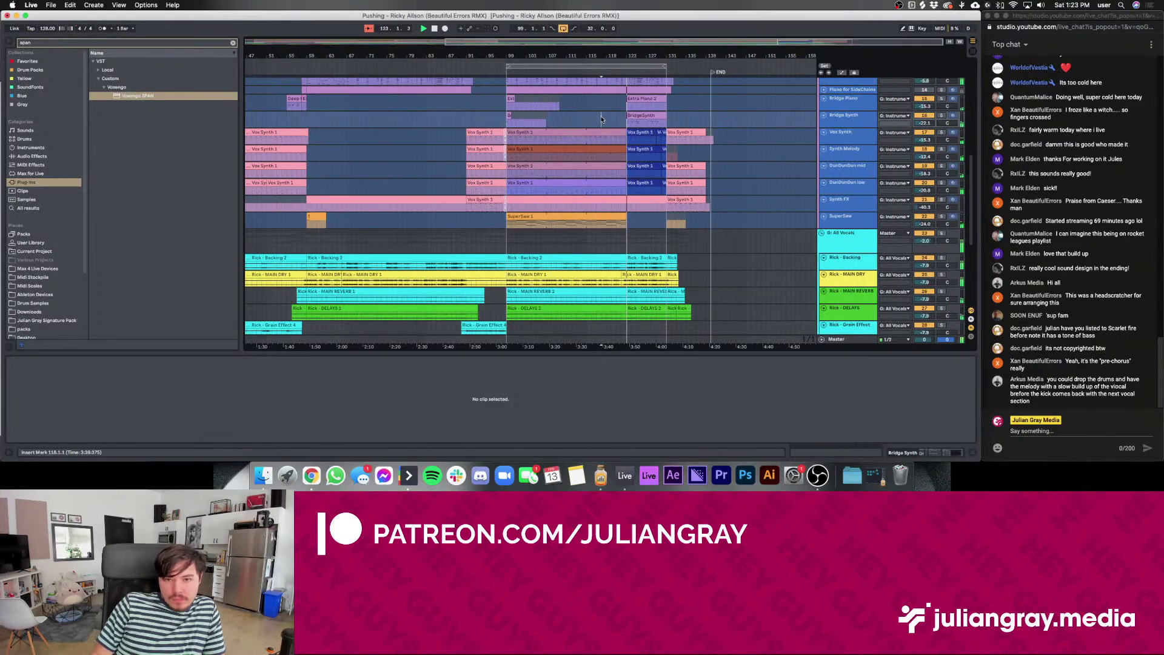
{"action": "key", "text": "space"}
{"action": "key", "text": "space"}
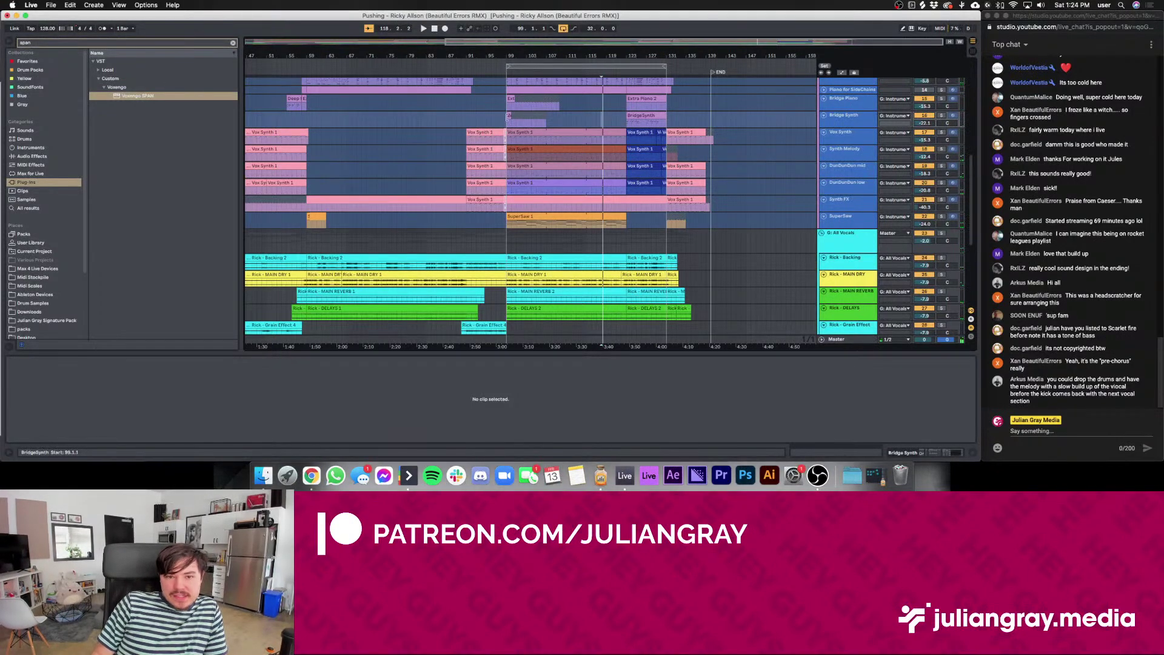
{"action": "key", "text": "space"}
{"action": "left_click", "coordinate": [501, 123]}
{"action": "key", "text": "space"}
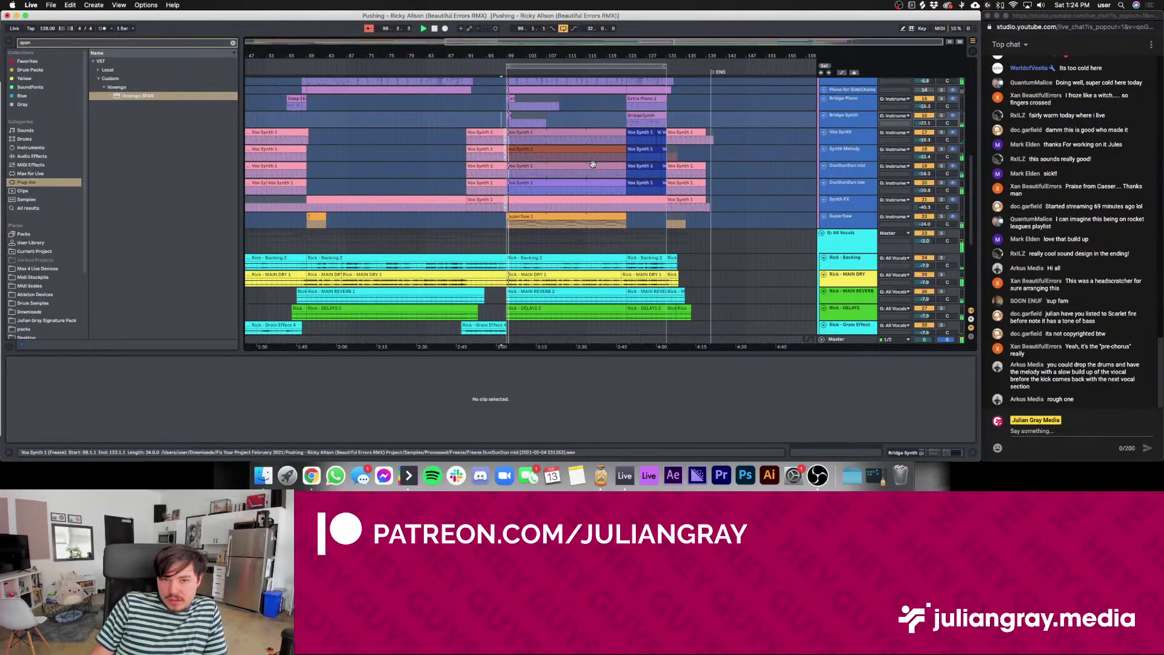
Examine the transitions at bars 123 and 131 in the Bridge Synth, SuperSaw and vocal tracks during playback
{"action": "left_click", "coordinate": [629, 127]}
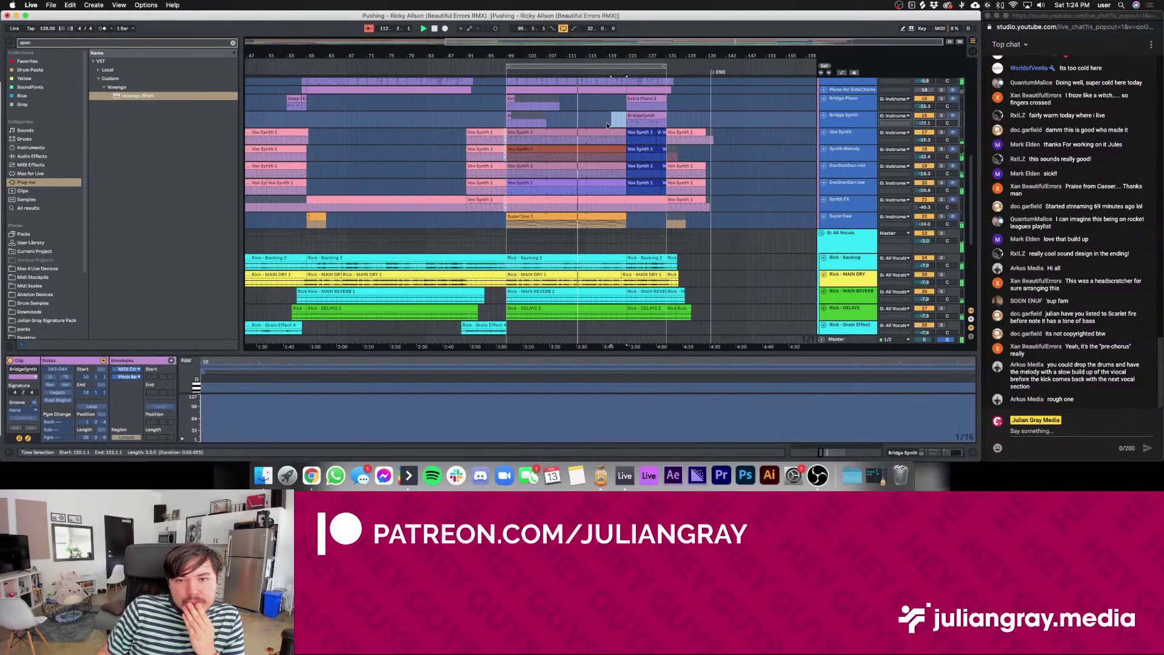
{"action": "left_click_drag", "start_coordinate": [624, 121], "coordinate": [586, 121]}
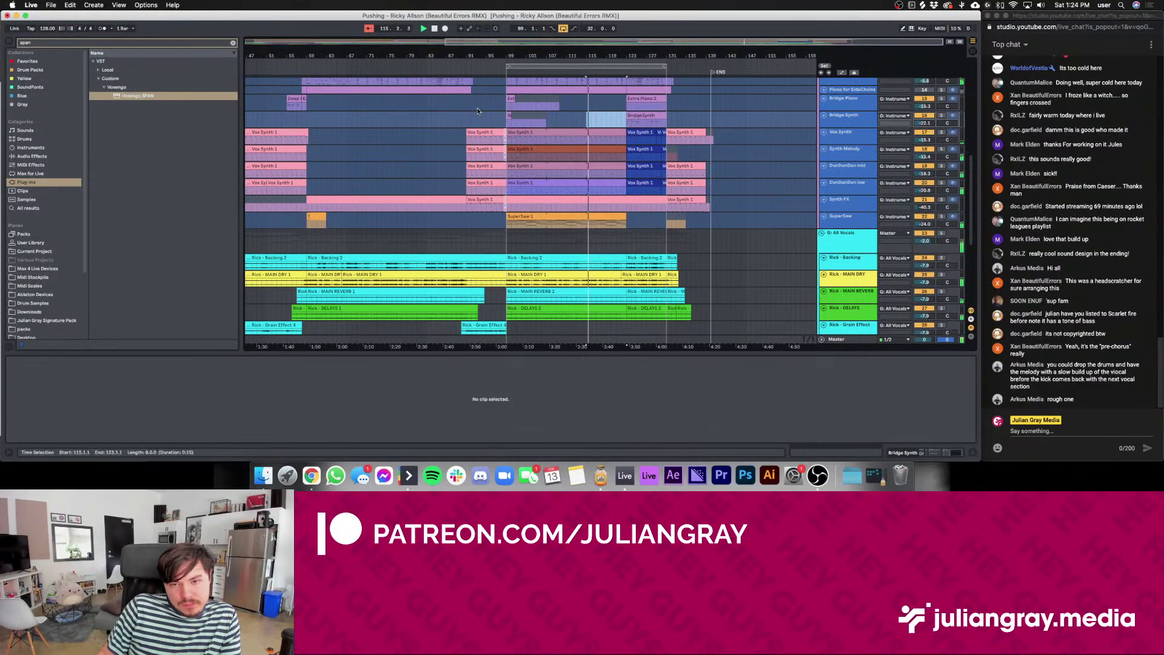
{"action": "left_click", "coordinate": [625, 119]}
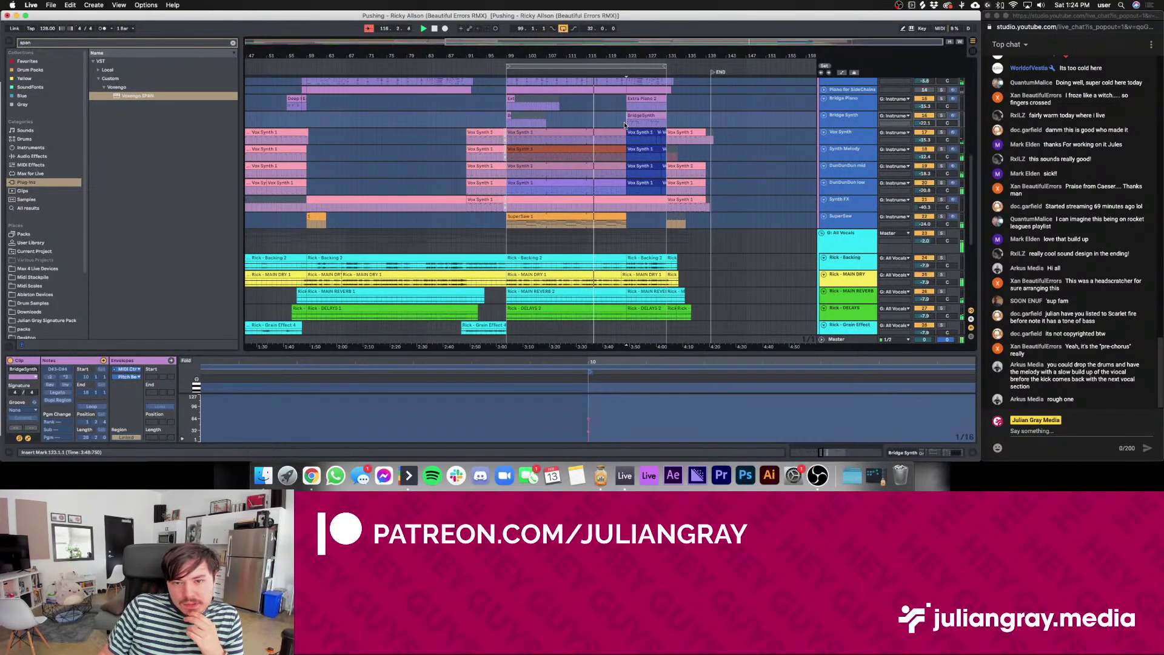
{"action": "scroll", "coordinate": [624, 123], "scroll_direction": "down", "scroll_amount": 2}
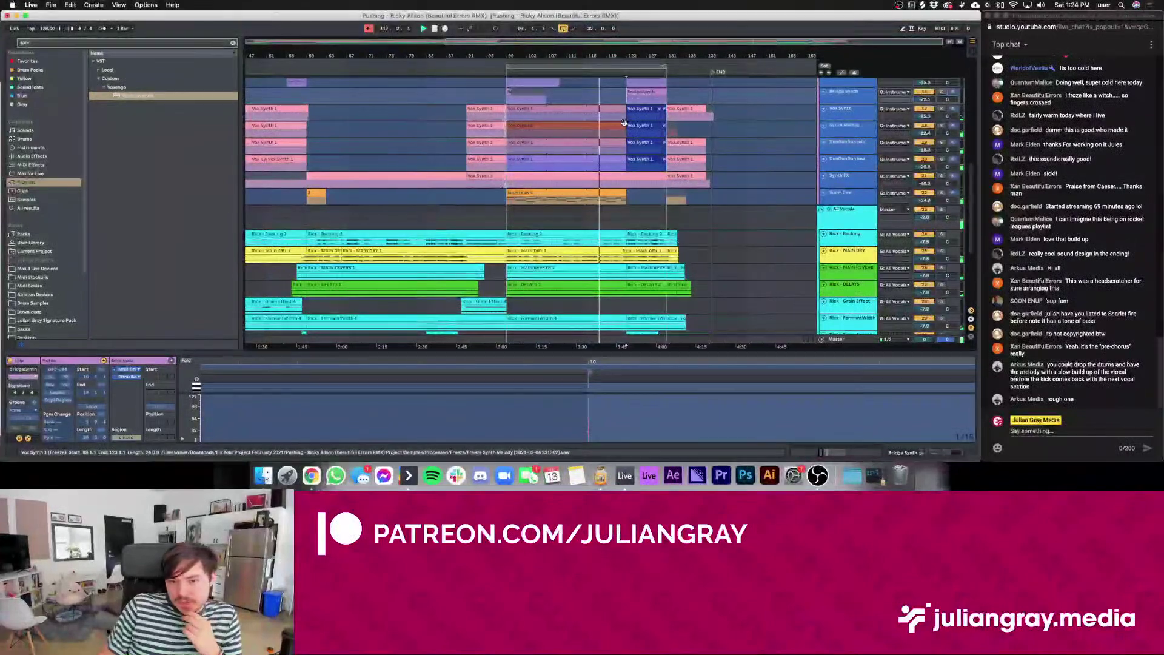
{"action": "scroll", "coordinate": [624, 124], "scroll_direction": "down", "scroll_amount": 5}
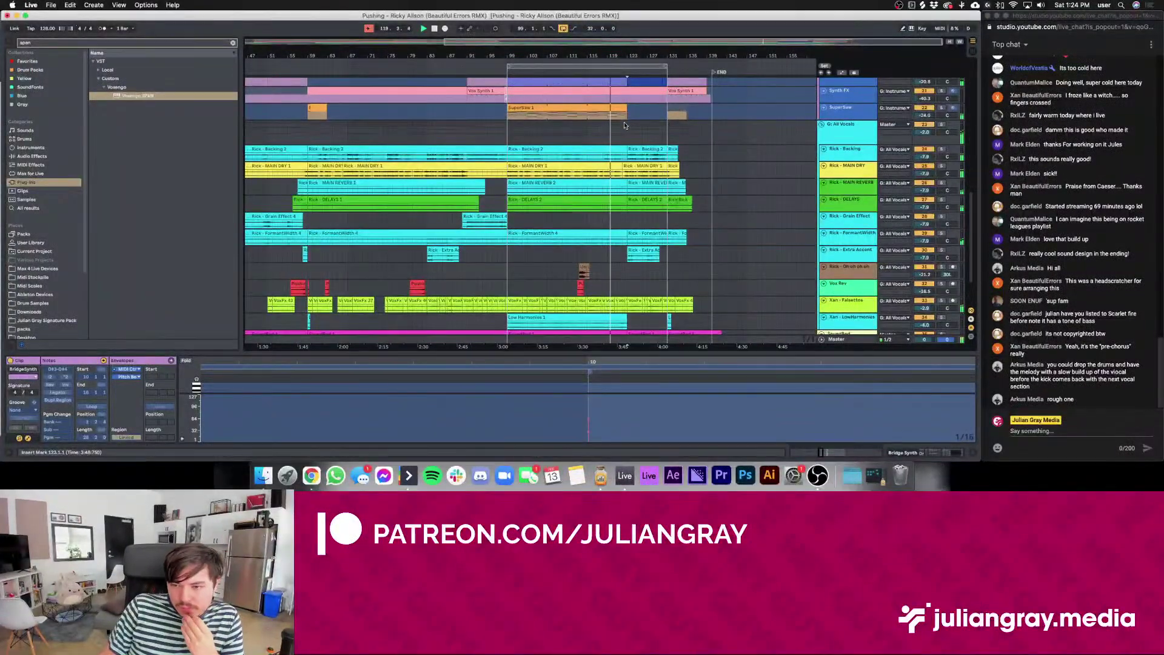
{"action": "scroll", "coordinate": [625, 126], "scroll_direction": "up", "scroll_amount": 3}
{"action": "scroll", "coordinate": [625, 126], "scroll_direction": "down", "scroll_amount": 3}
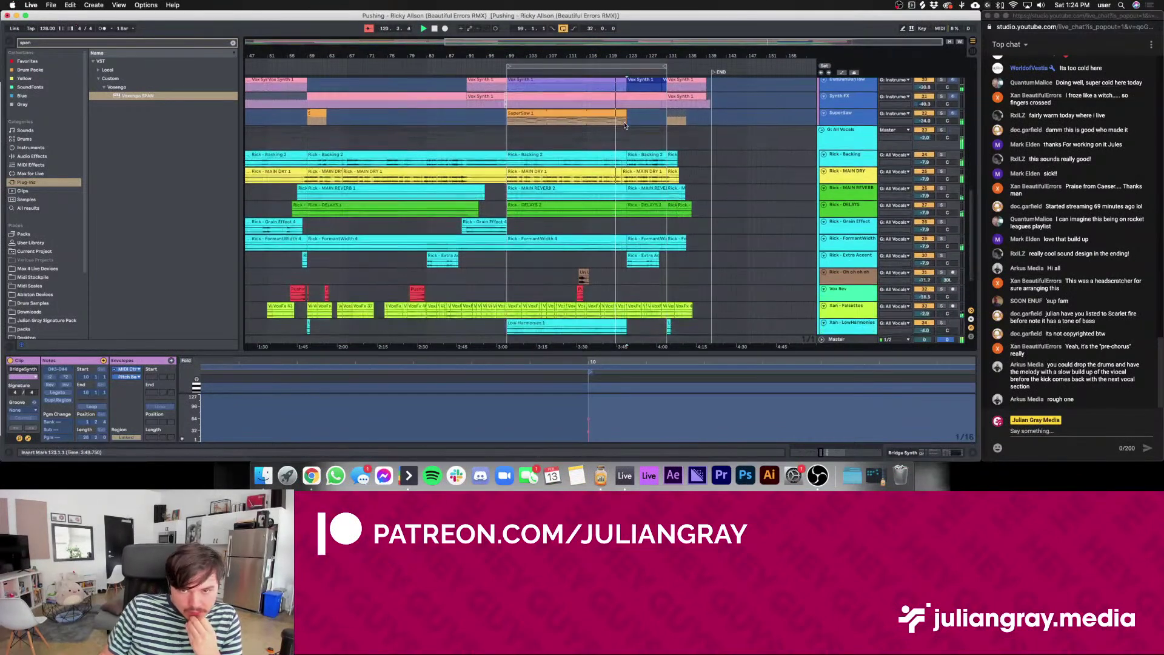
{"action": "scroll", "coordinate": [625, 126], "scroll_direction": "down", "scroll_amount": 1}
{"action": "left_click", "coordinate": [625, 122]}
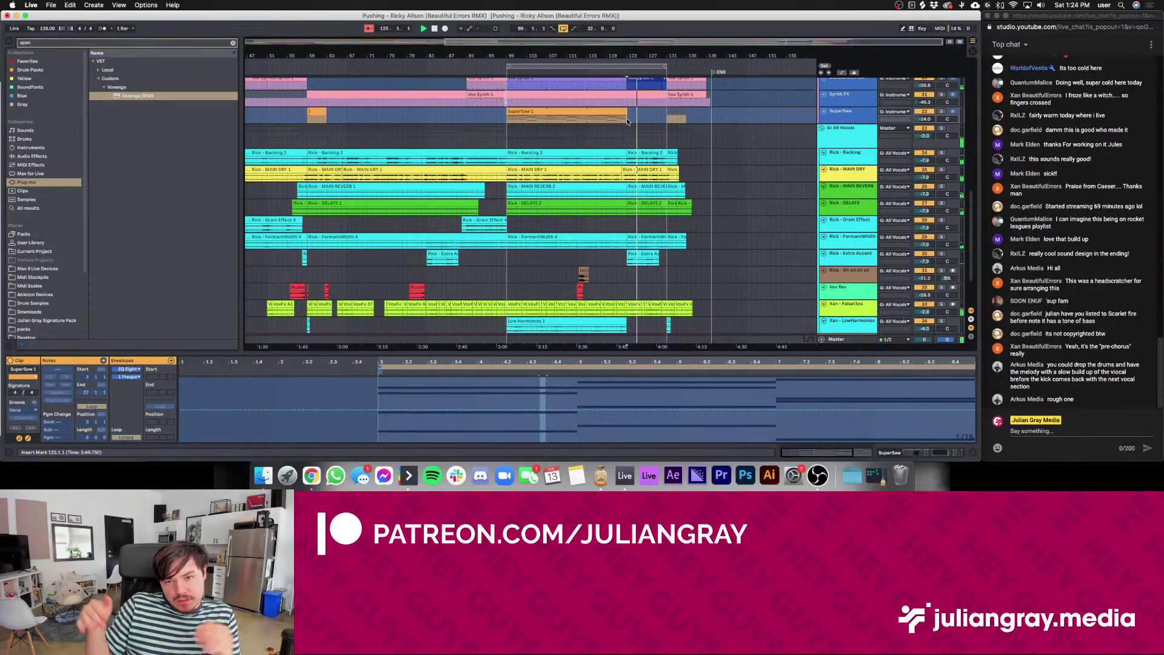
{"action": "left_click", "coordinate": [664, 117]}
{"action": "left_click_drag", "start_coordinate": [666, 117], "coordinate": [686, 118]}
{"action": "left_click", "coordinate": [667, 117]}
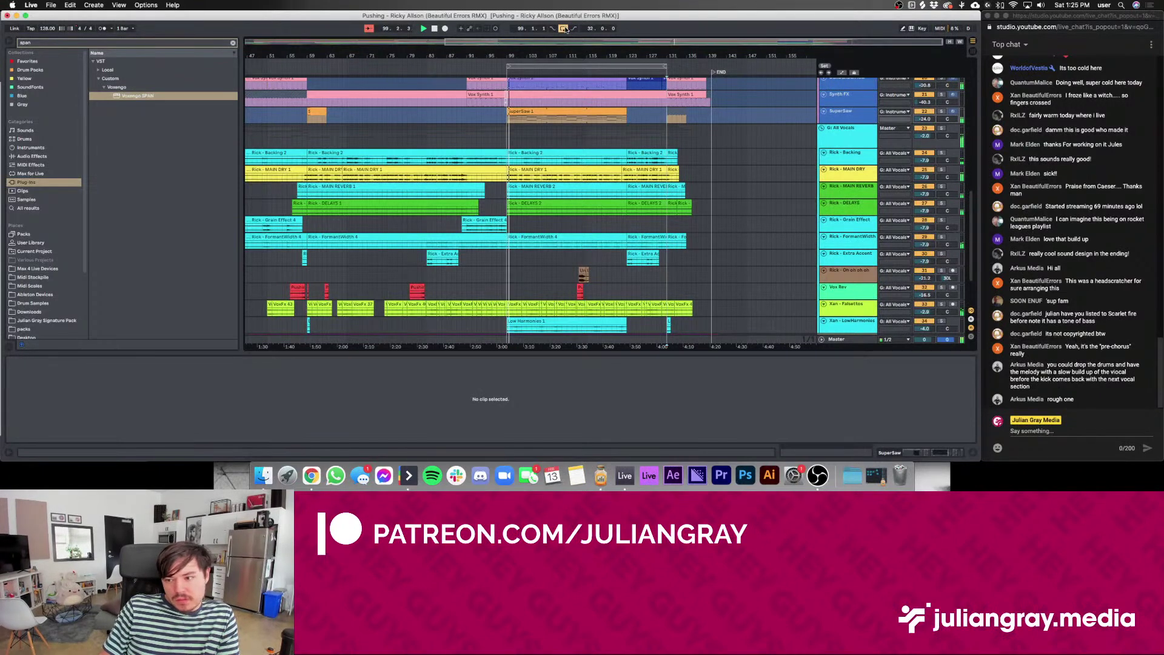
Turn off looping and play back the Mix out section from bar 131
{"action": "left_click", "coordinate": [656, 85]}
{"action": "left_click", "coordinate": [663, 102]}
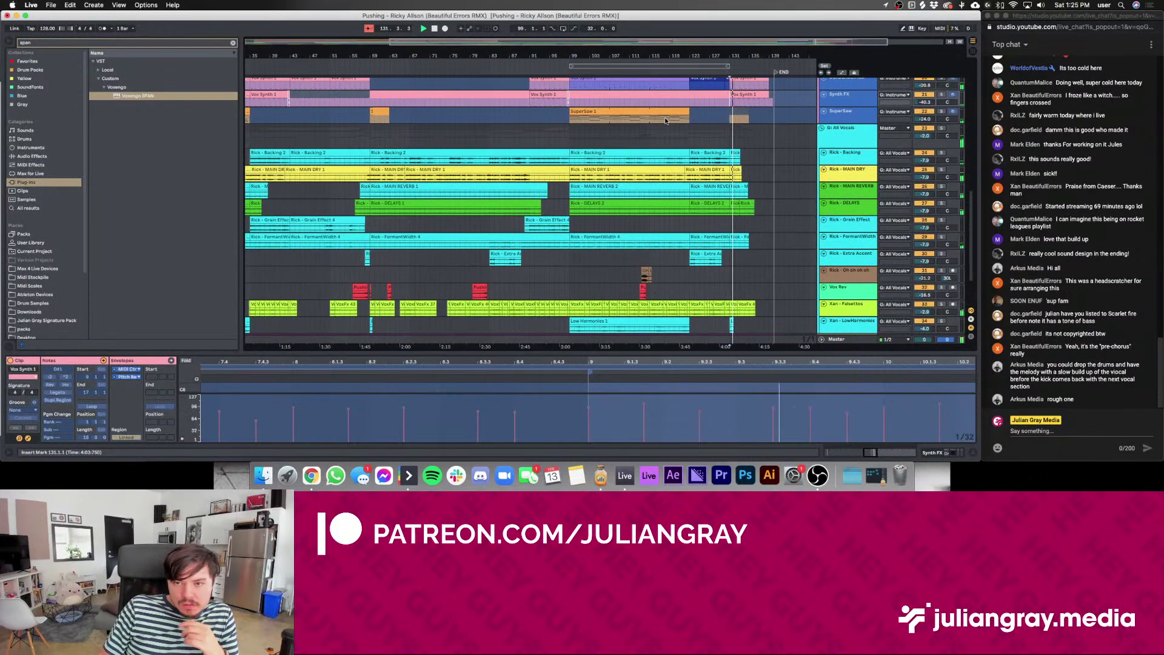
{"action": "scroll", "coordinate": [666, 118], "scroll_direction": "up", "scroll_amount": 5}
{"action": "scroll", "coordinate": [666, 117], "scroll_direction": "left", "scroll_amount": 3}
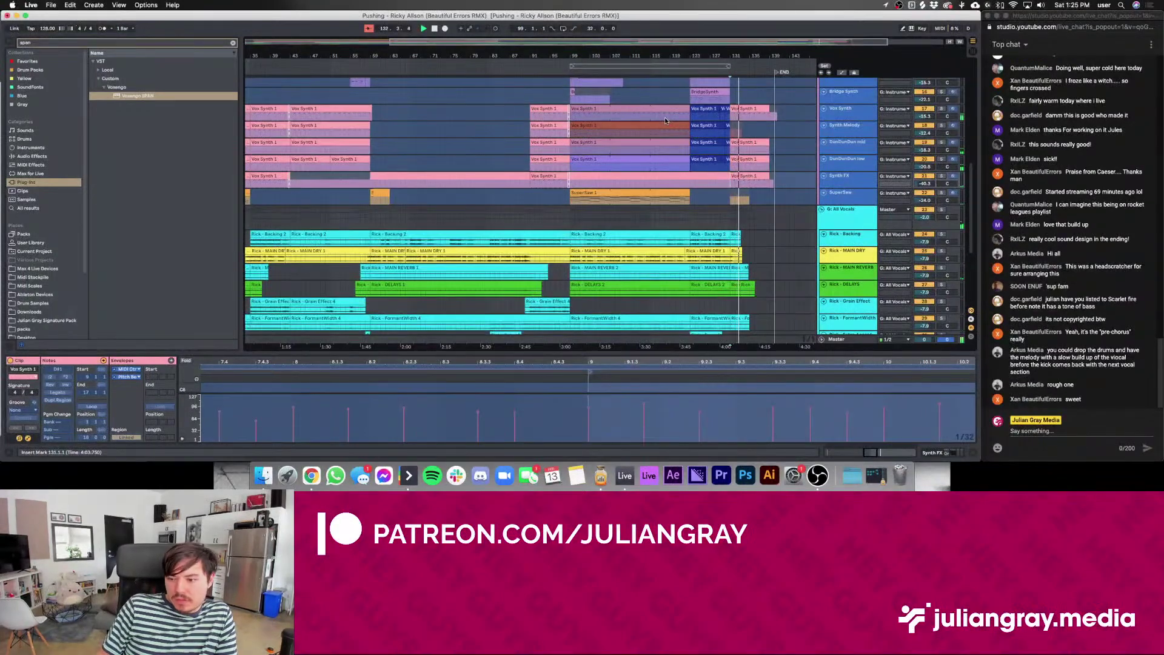
{"action": "scroll", "coordinate": [665, 117], "scroll_direction": "up", "scroll_amount": 5}
{"action": "key", "text": "space"}
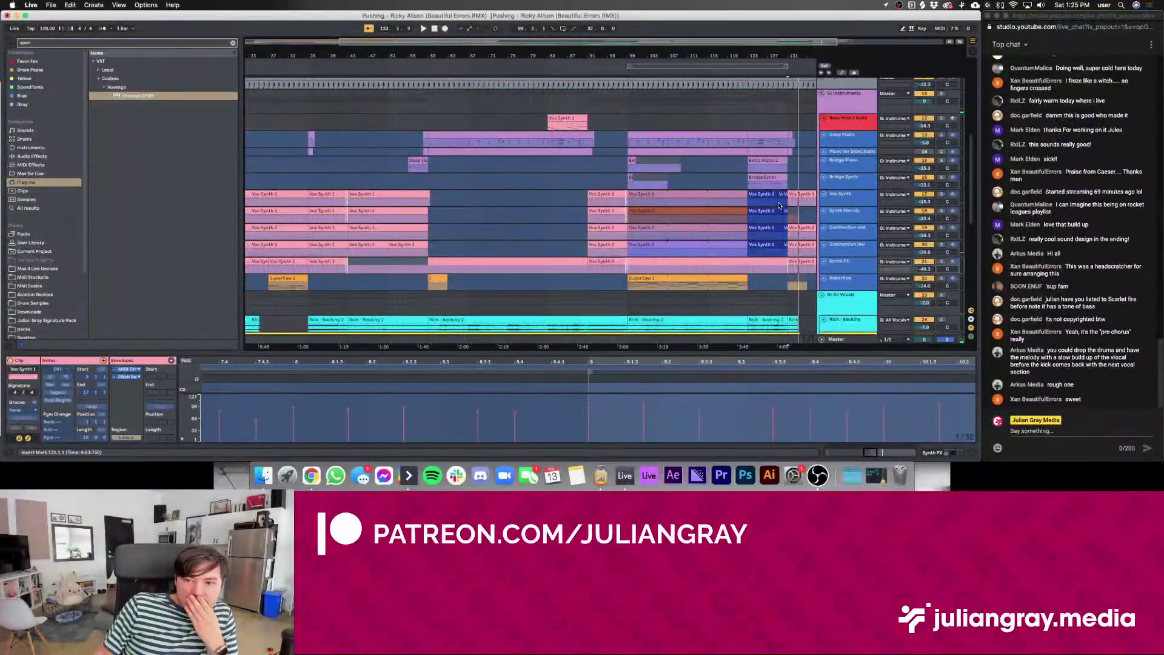
Examine the Song Structure and reference sections from Verse 1 and the first build through to the Mix out
{"action": "left_click_drag", "start_coordinate": [786, 204], "coordinate": [630, 203]}
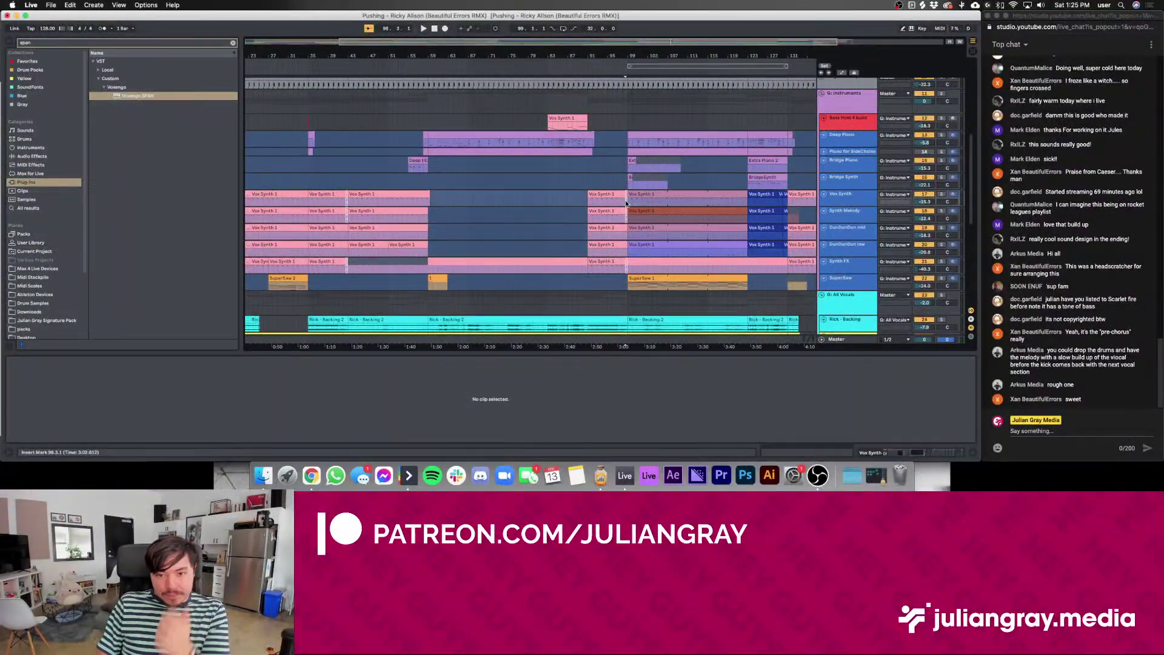
{"action": "scroll", "coordinate": [629, 202], "scroll_direction": "left", "scroll_amount": 5}
{"action": "scroll", "coordinate": [628, 203], "scroll_direction": "down", "scroll_amount": 8}
{"action": "scroll", "coordinate": [629, 201], "scroll_direction": "up", "scroll_amount": 10}
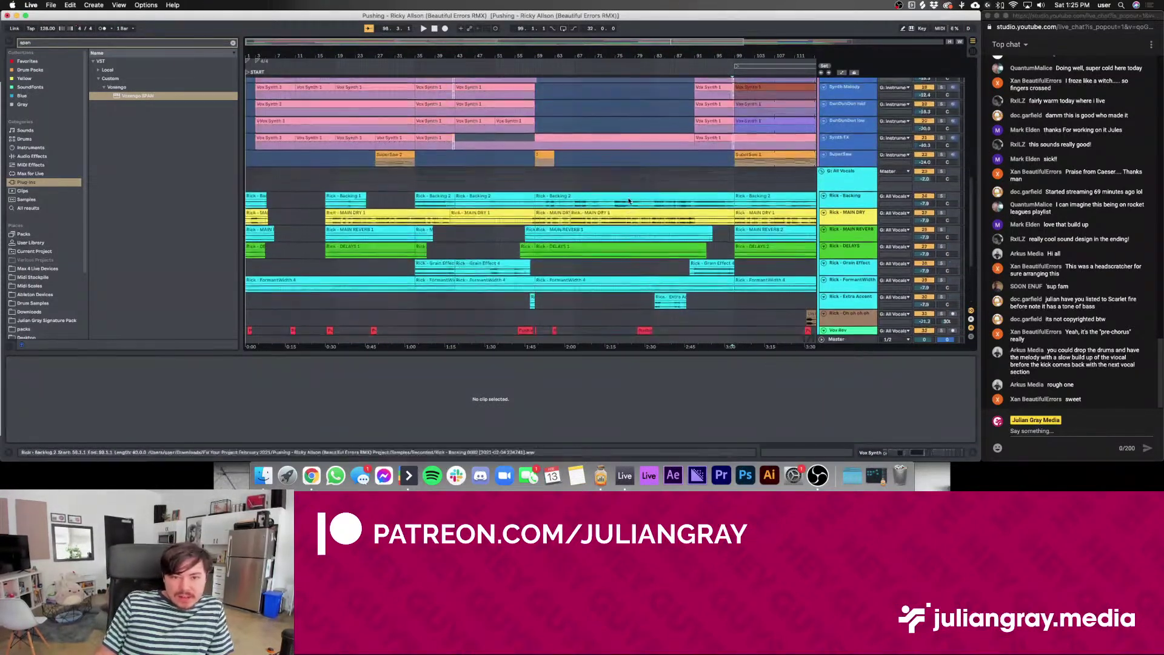
{"action": "left_click", "coordinate": [508, 144]}
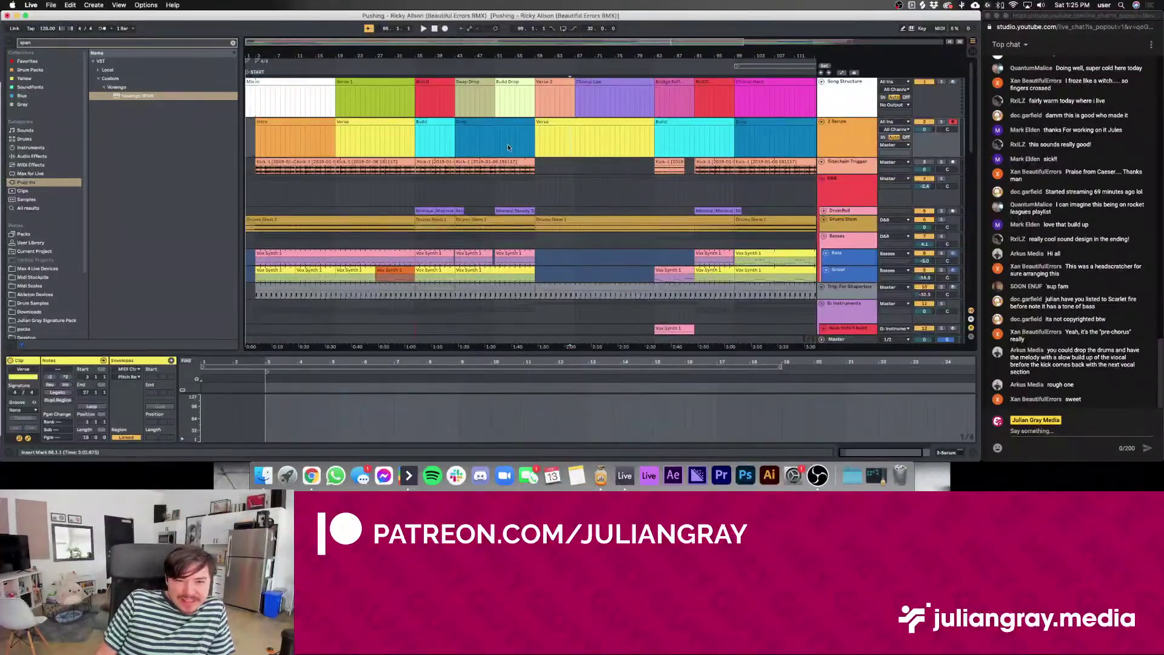
{"action": "left_click_drag", "start_coordinate": [413, 145], "coordinate": [338, 136]}
{"action": "left_click", "coordinate": [488, 138]}
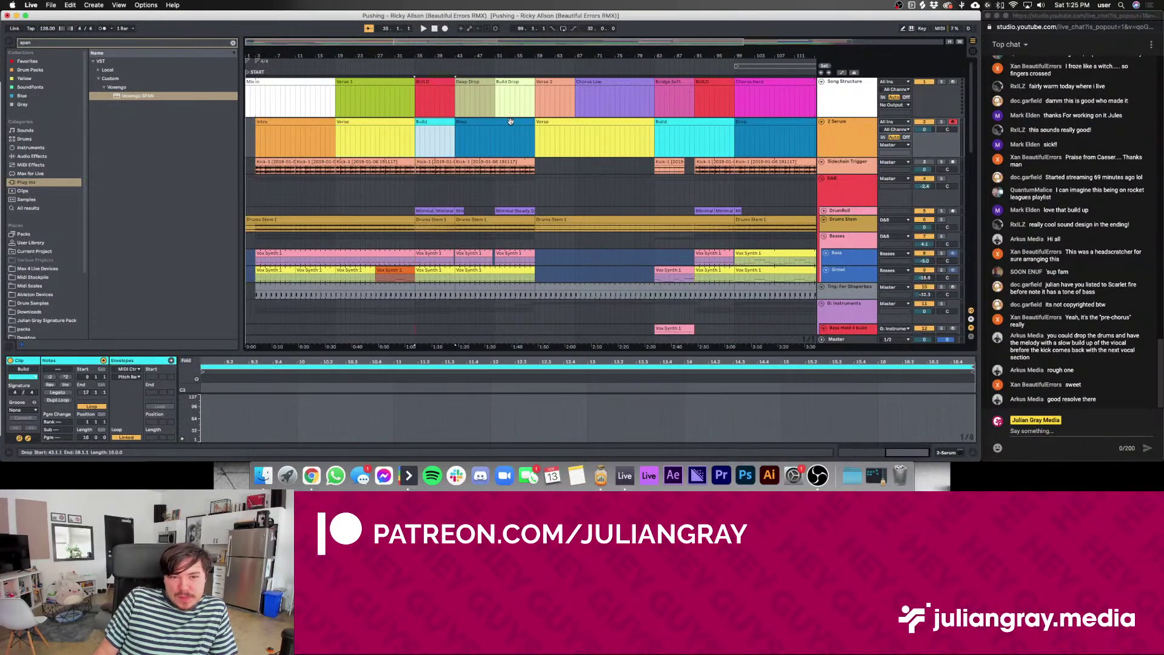
{"action": "left_click", "coordinate": [645, 182]}
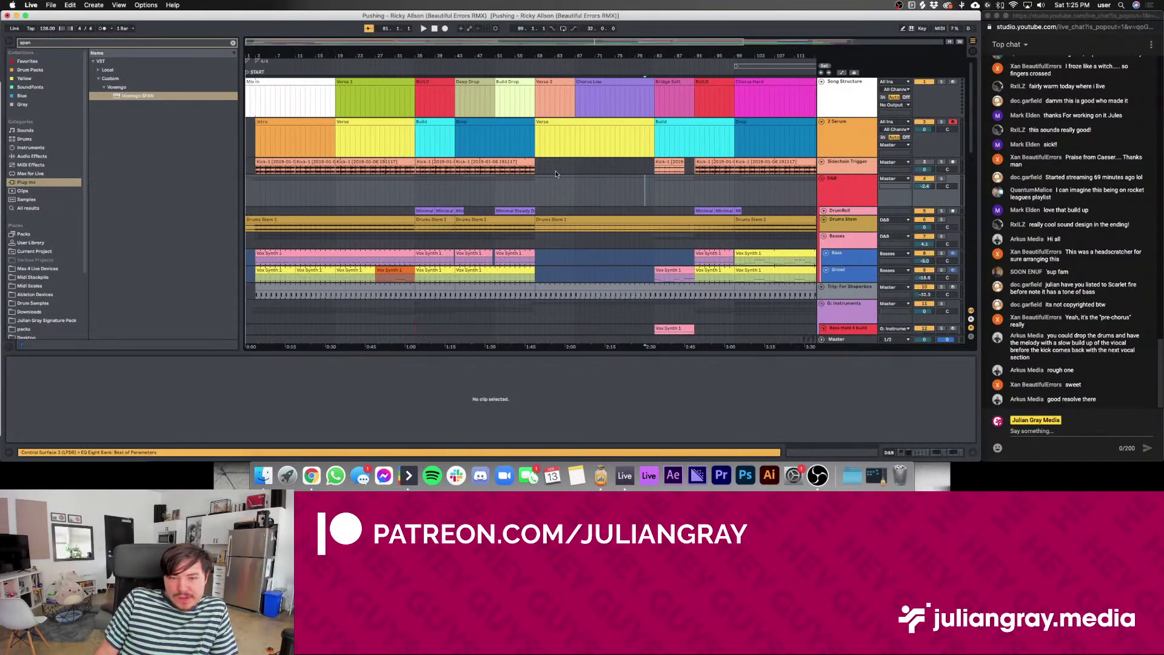
{"action": "left_click", "coordinate": [412, 143]}
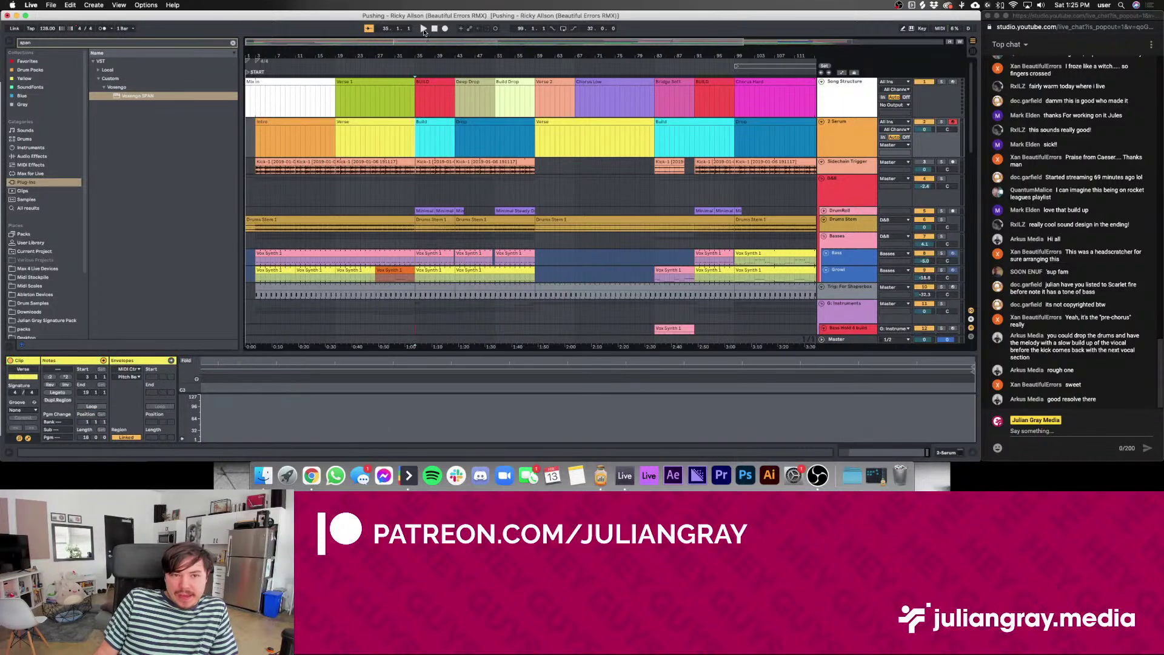
{"action": "left_click_drag", "start_coordinate": [410, 42], "coordinate": [472, 42]}
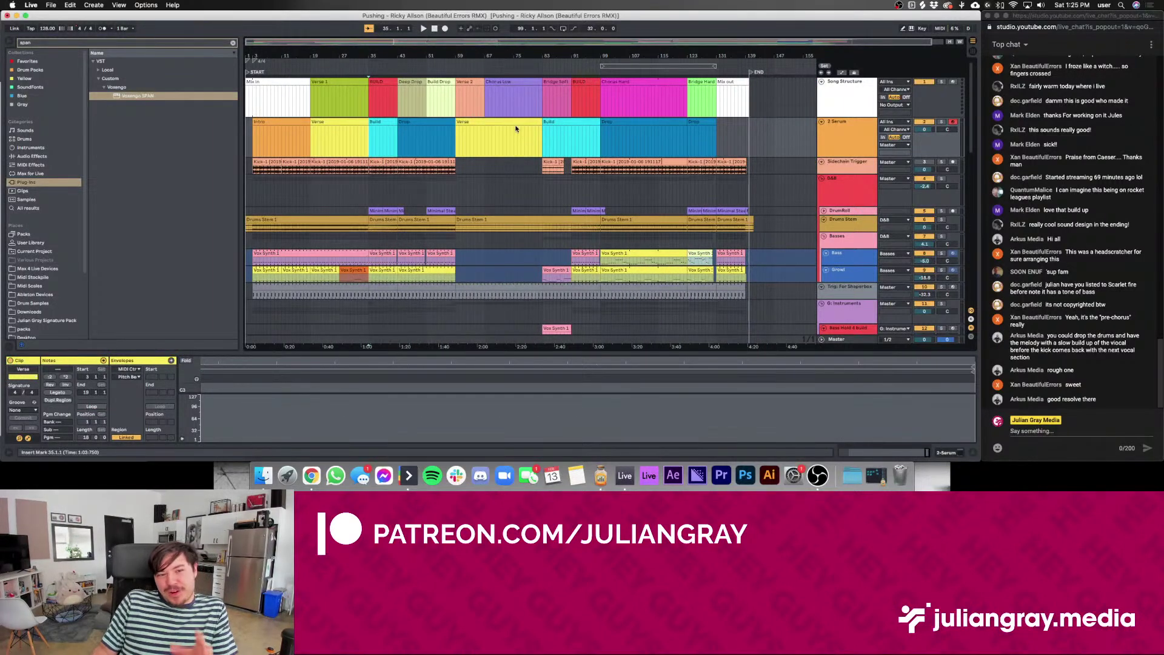
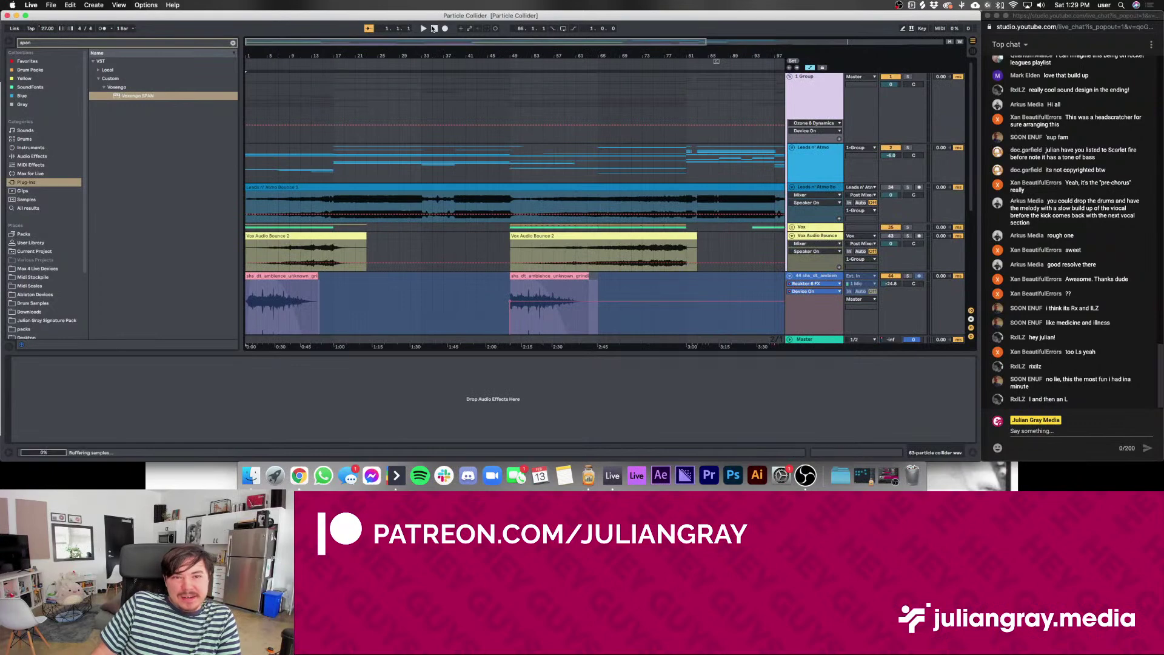
Look over the Particle Collider arrangement from the group and vocal tracks down to the drums
{"action": "key", "text": "minus"}
{"action": "scroll", "coordinate": [589, 223], "scroll_direction": "down", "scroll_amount": 5}
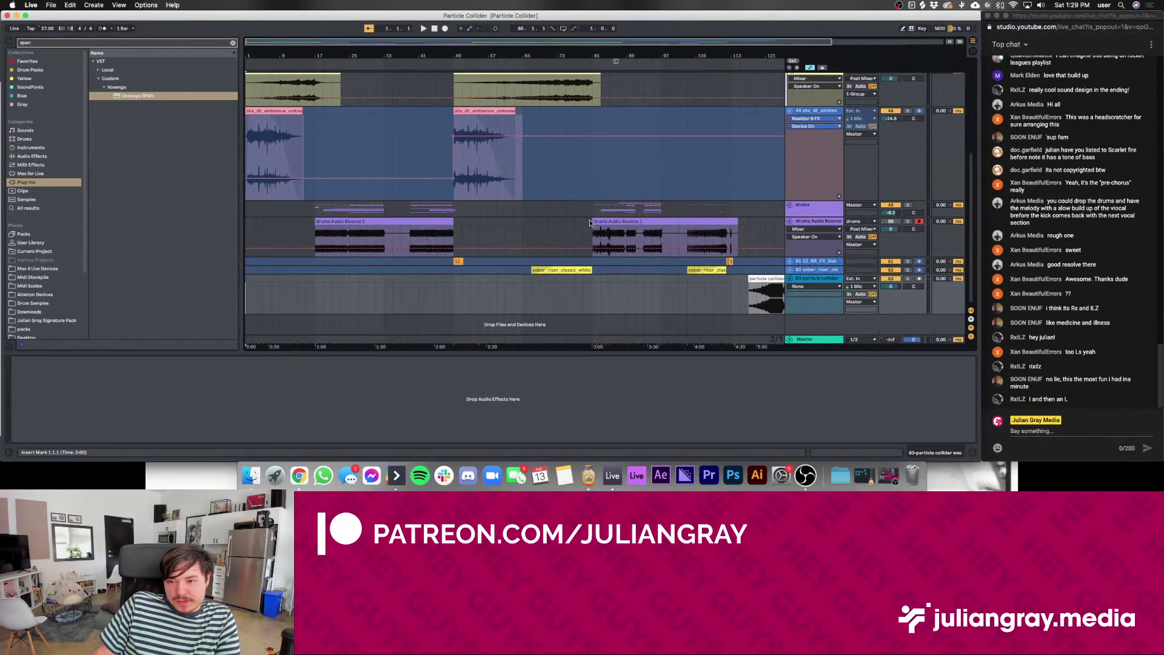
{"action": "scroll", "coordinate": [618, 205], "scroll_direction": "up", "scroll_amount": 3}
{"action": "scroll", "coordinate": [634, 172], "scroll_direction": "down", "scroll_amount": 3}
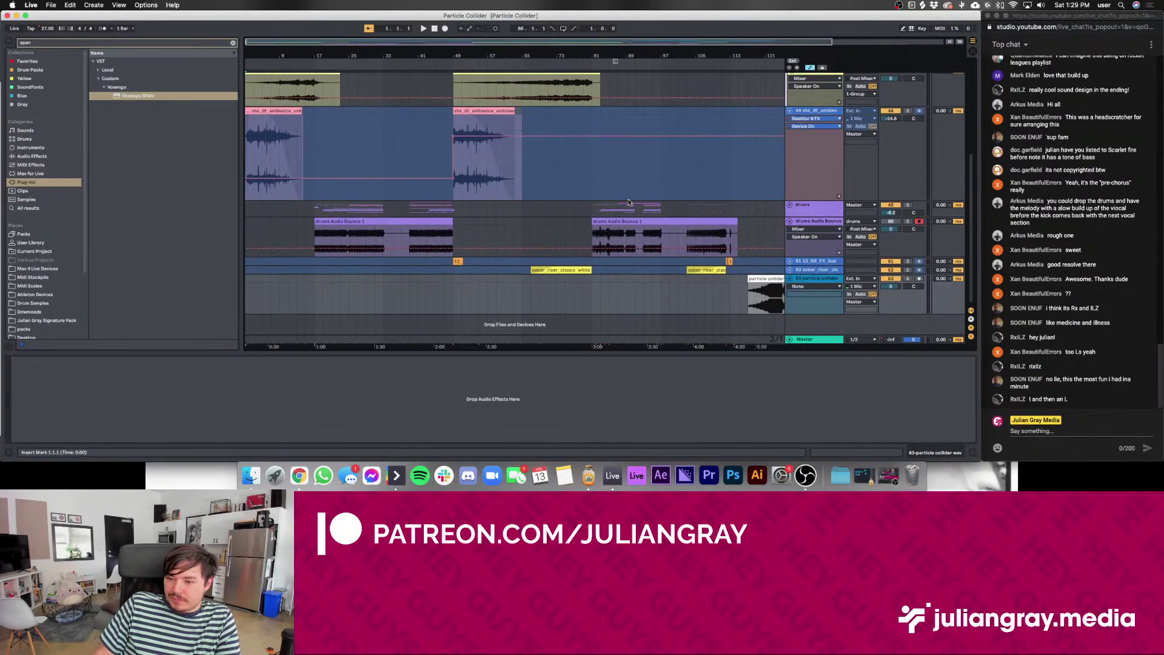
Collapse the particle collider reference, drums Audio Bounce, ambience and Leads n' Atmo bounce tracks
{"action": "left_click", "coordinate": [789, 279]}
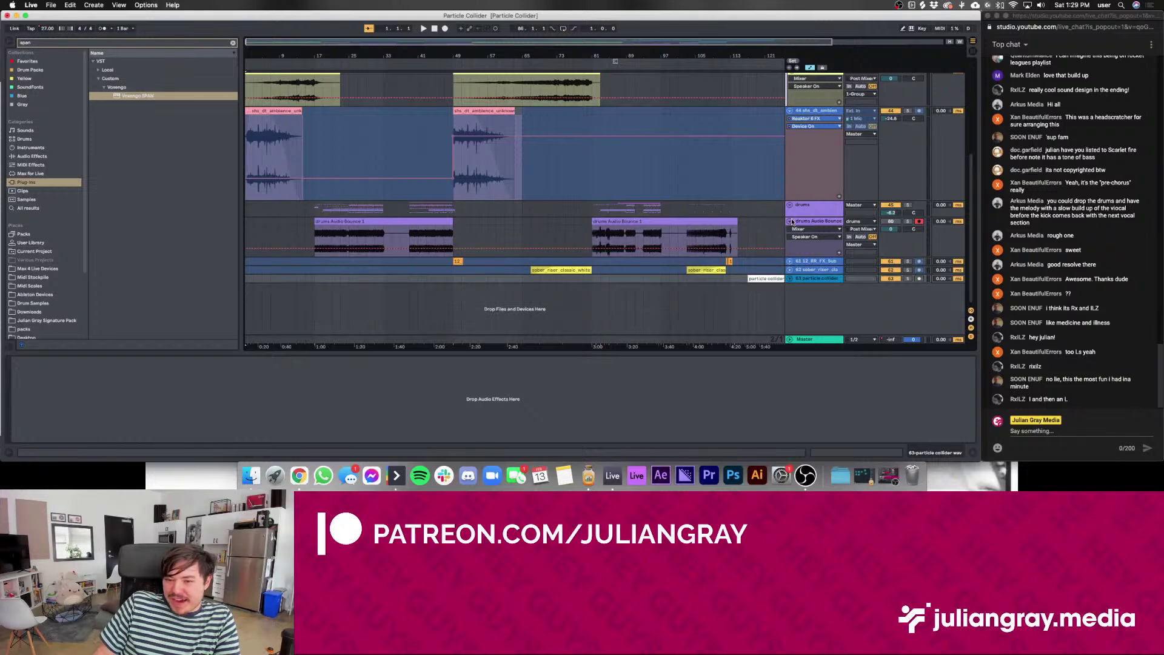
{"action": "left_click", "coordinate": [790, 221]}
{"action": "scroll", "coordinate": [797, 182], "scroll_direction": "up", "scroll_amount": 3}
{"action": "left_click", "coordinate": [790, 174]}
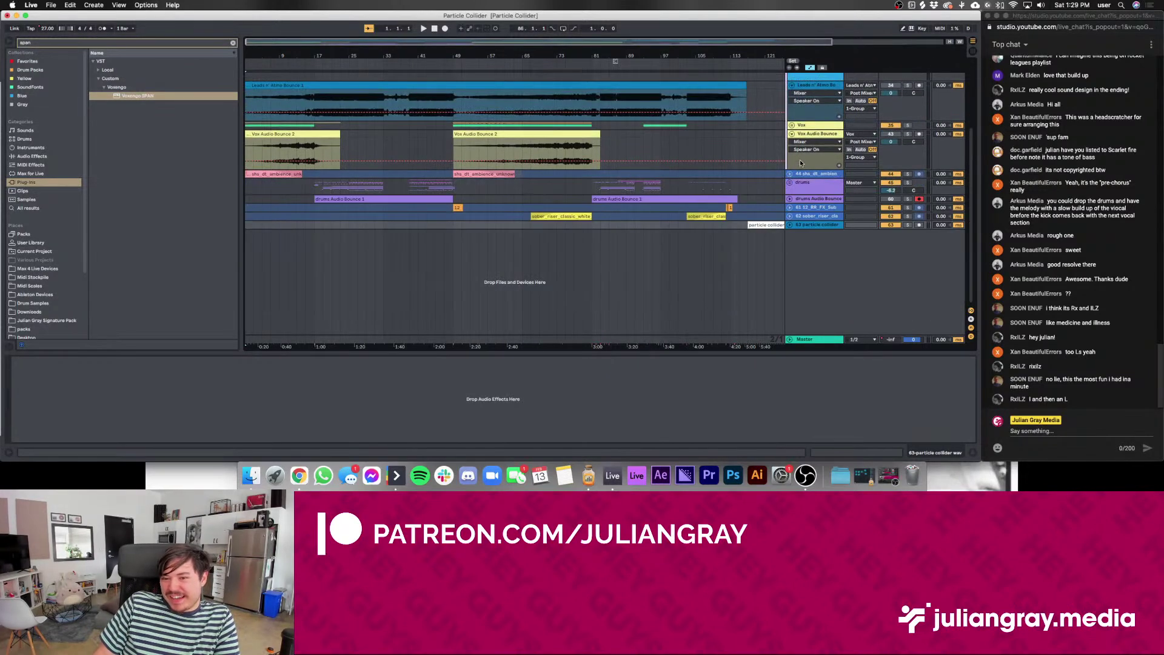
{"action": "scroll", "coordinate": [800, 151], "scroll_direction": "up", "scroll_amount": 3}
{"action": "left_click", "coordinate": [792, 158]}
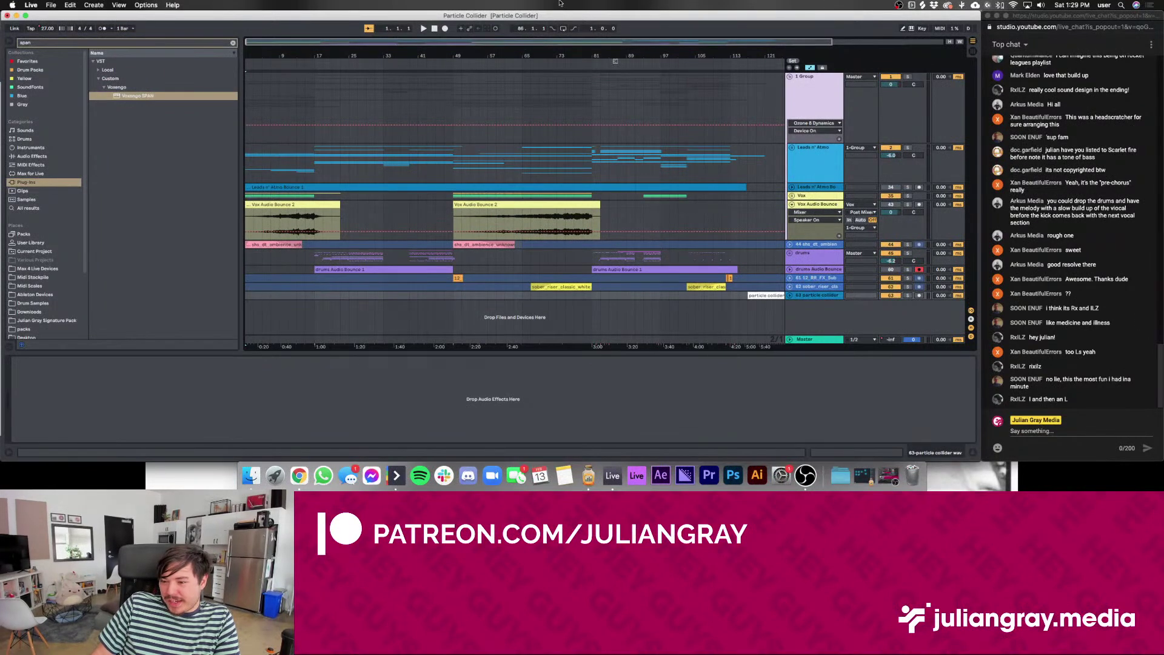
Play back the arrangement from the beginning, place the insert marker at bar 49, and follow playback into the first drum section
{"action": "left_click", "coordinate": [423, 29]}
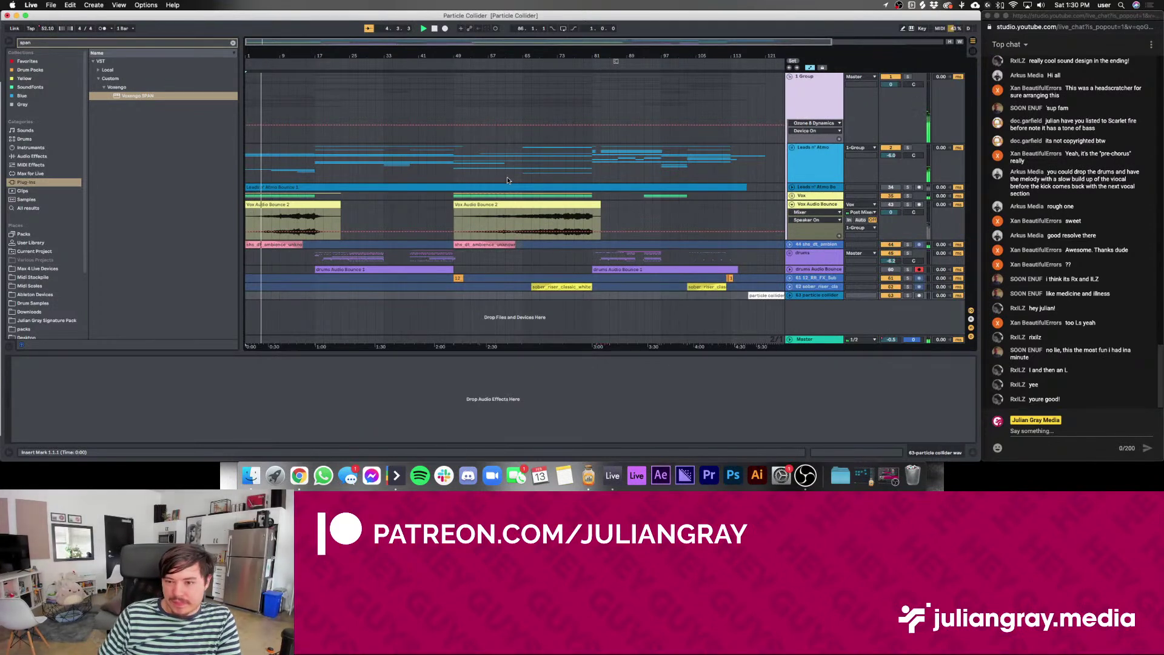
{"action": "left_click", "coordinate": [454, 209]}
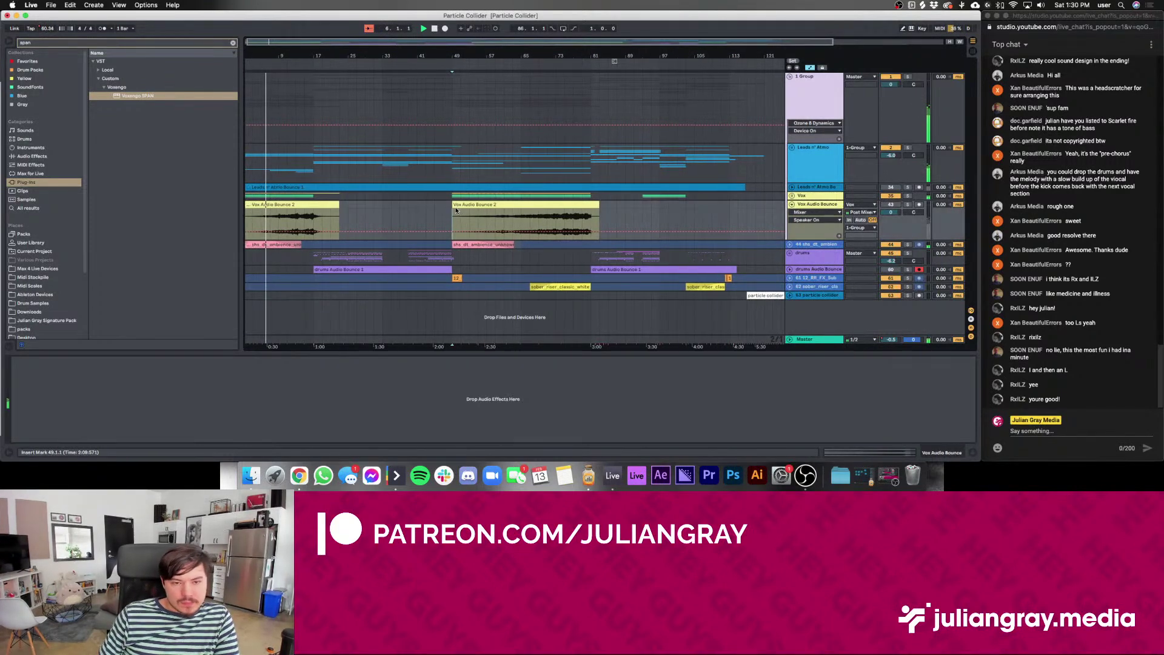
{"action": "scroll", "coordinate": [457, 210], "scroll_direction": "left", "scroll_amount": 1}
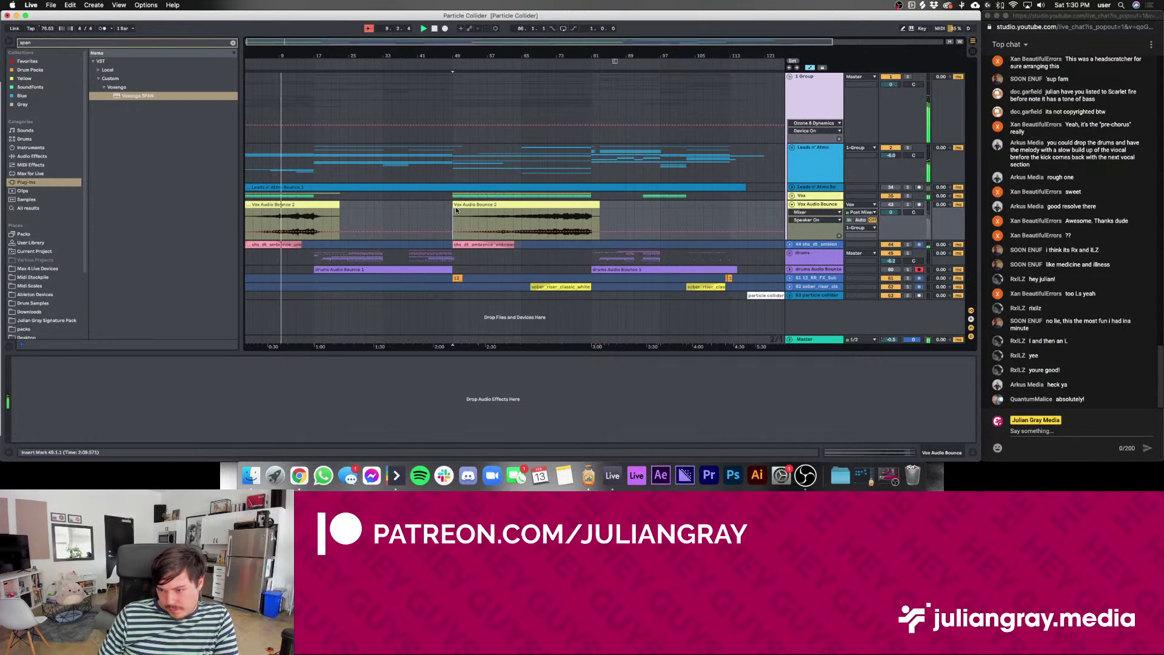
{"action": "left_click_drag", "start_coordinate": [277, 42], "coordinate": [371, 33]}
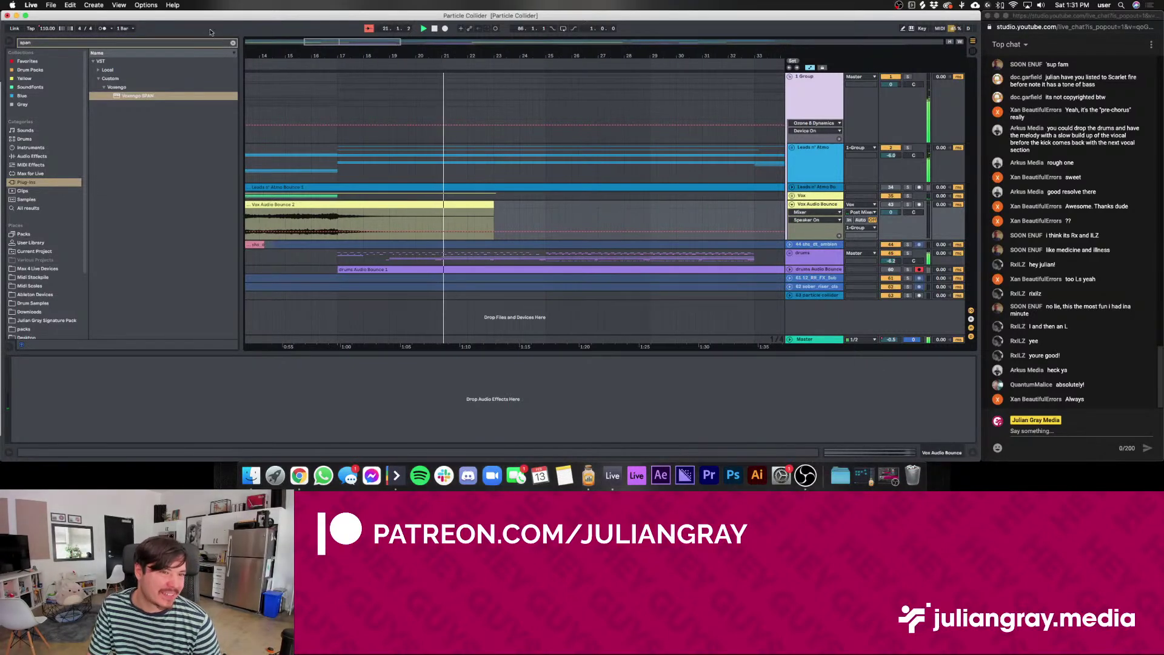
Clear the browser search and narrow the browser to give the arrangement more width
{"action": "left_click", "coordinate": [234, 44]}
{"action": "left_click_drag", "start_coordinate": [242, 58], "coordinate": [217, 58]}
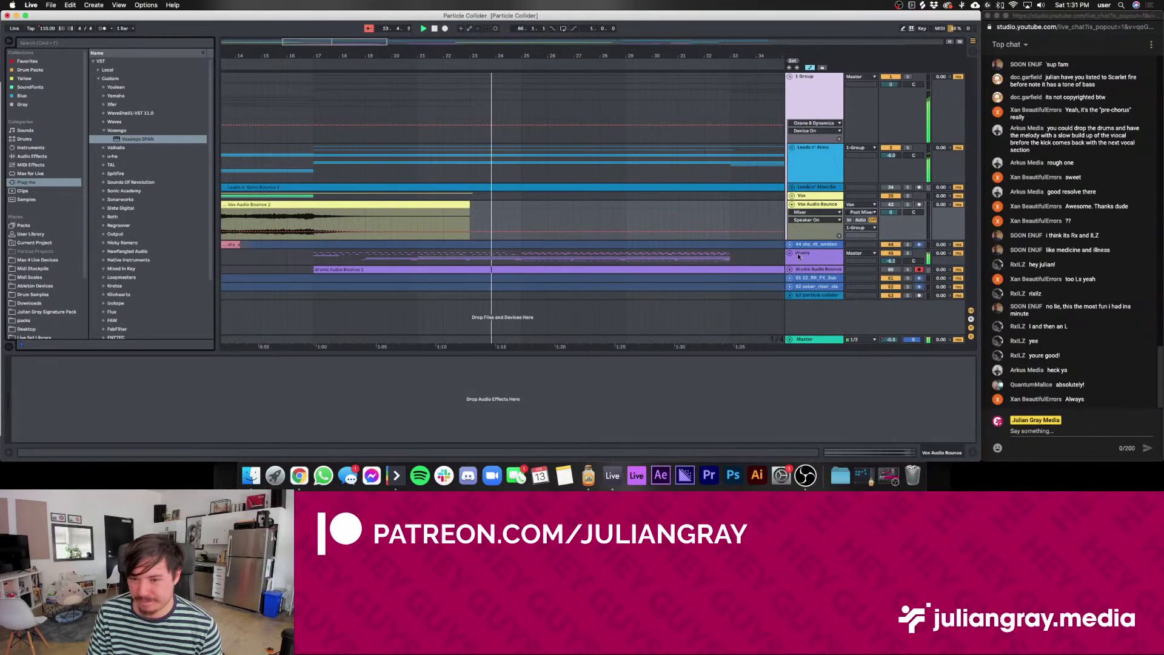
Unfold the drums group and look through its tracks during the section starting at bar 17
{"action": "scroll", "coordinate": [782, 243], "scroll_direction": "down", "scroll_amount": 10}
{"action": "scroll", "coordinate": [792, 256], "scroll_direction": "down", "scroll_amount": 10}
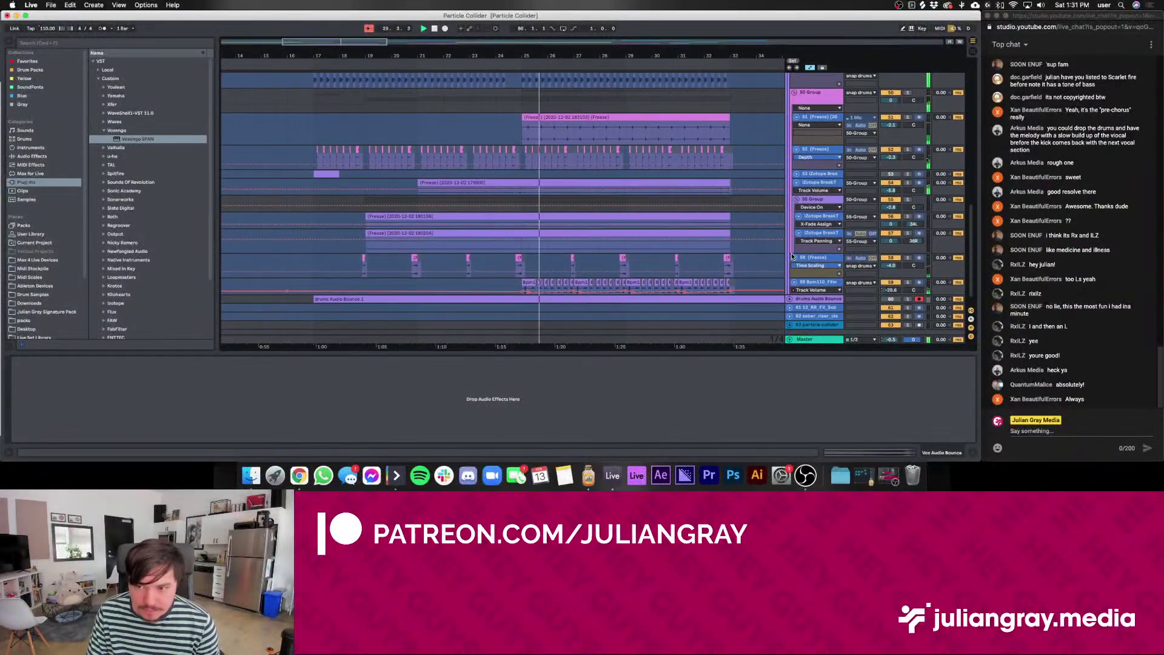
{"action": "scroll", "coordinate": [792, 256], "scroll_direction": "up", "scroll_amount": 3}
{"action": "scroll", "coordinate": [792, 255], "scroll_direction": "up", "scroll_amount": 10}
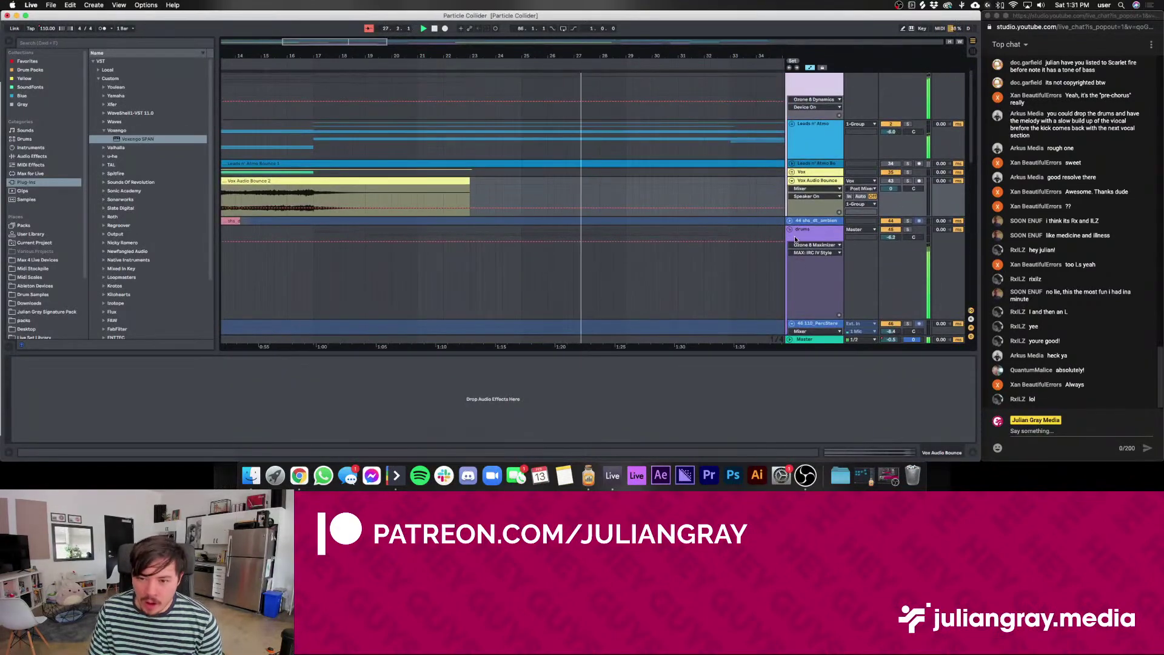
Examine the change at bar 33 in the drums group and the Leads n' Atmo group during playback
{"action": "left_click", "coordinate": [728, 230]}
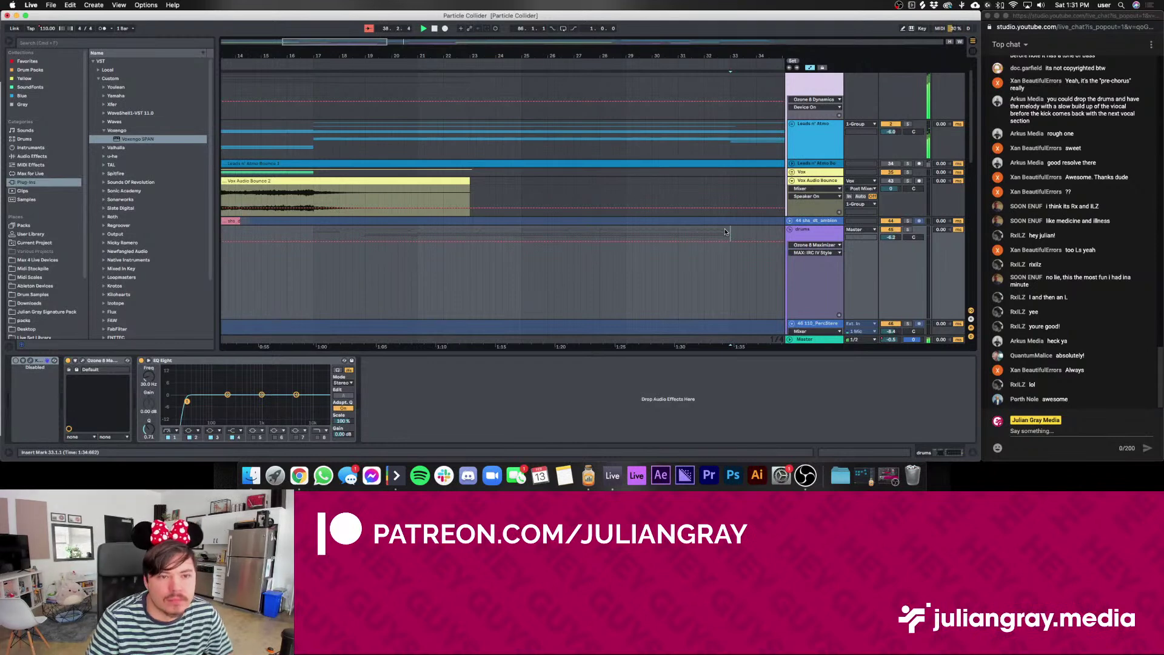
{"action": "scroll", "coordinate": [718, 193], "scroll_direction": "down", "scroll_amount": 3}
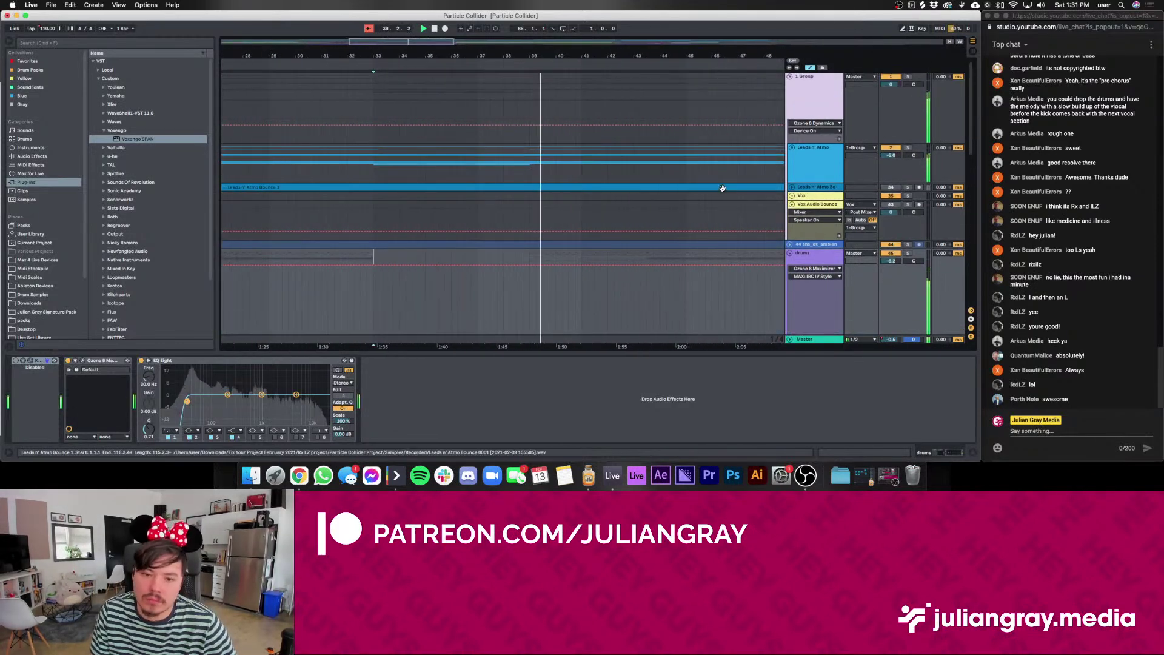
{"action": "scroll", "coordinate": [722, 190], "scroll_direction": "down", "scroll_amount": 10}
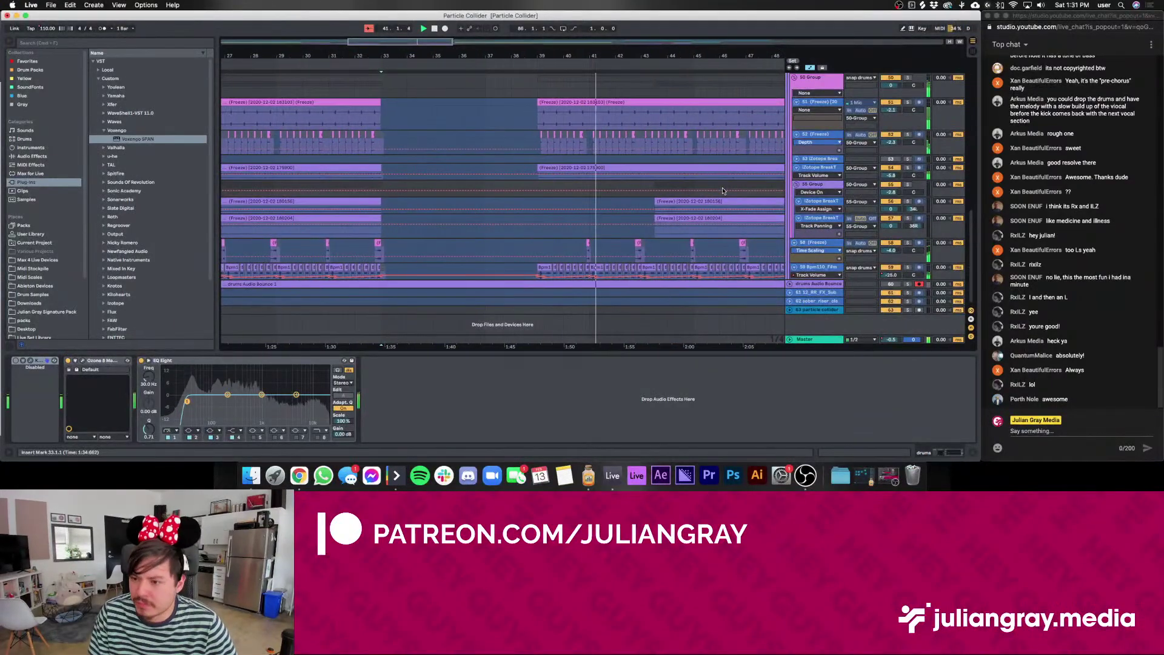
{"action": "scroll", "coordinate": [429, 147], "scroll_direction": "up", "scroll_amount": 3}
{"action": "scroll", "coordinate": [428, 147], "scroll_direction": "up", "scroll_amount": 10}
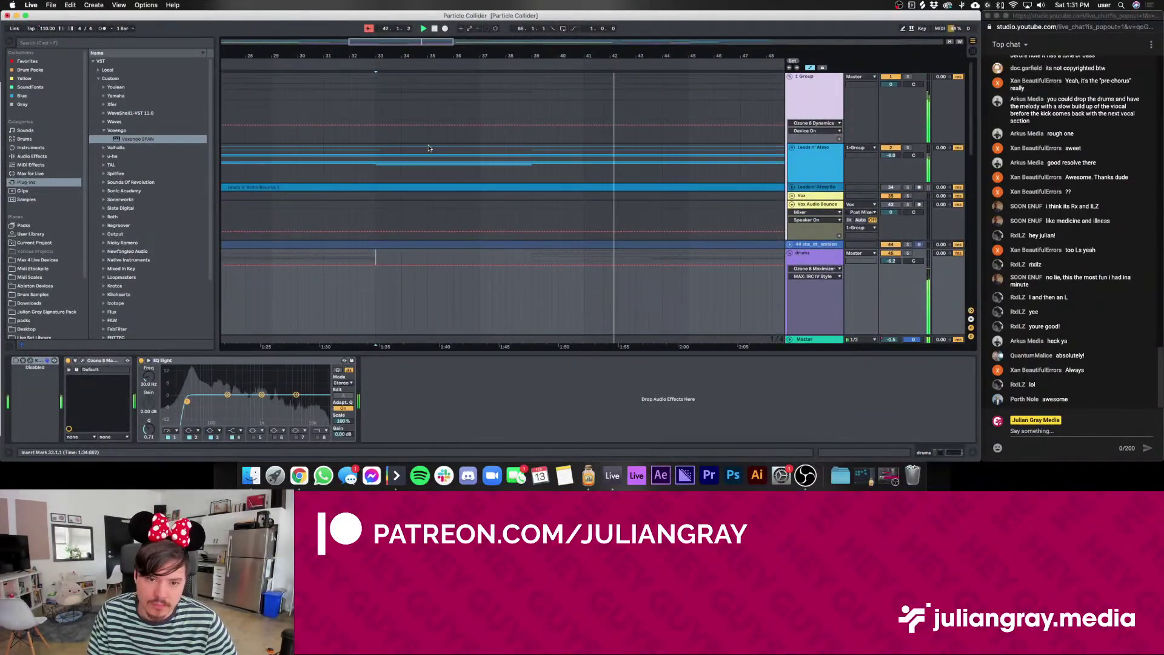
{"action": "left_click", "coordinate": [376, 158]}
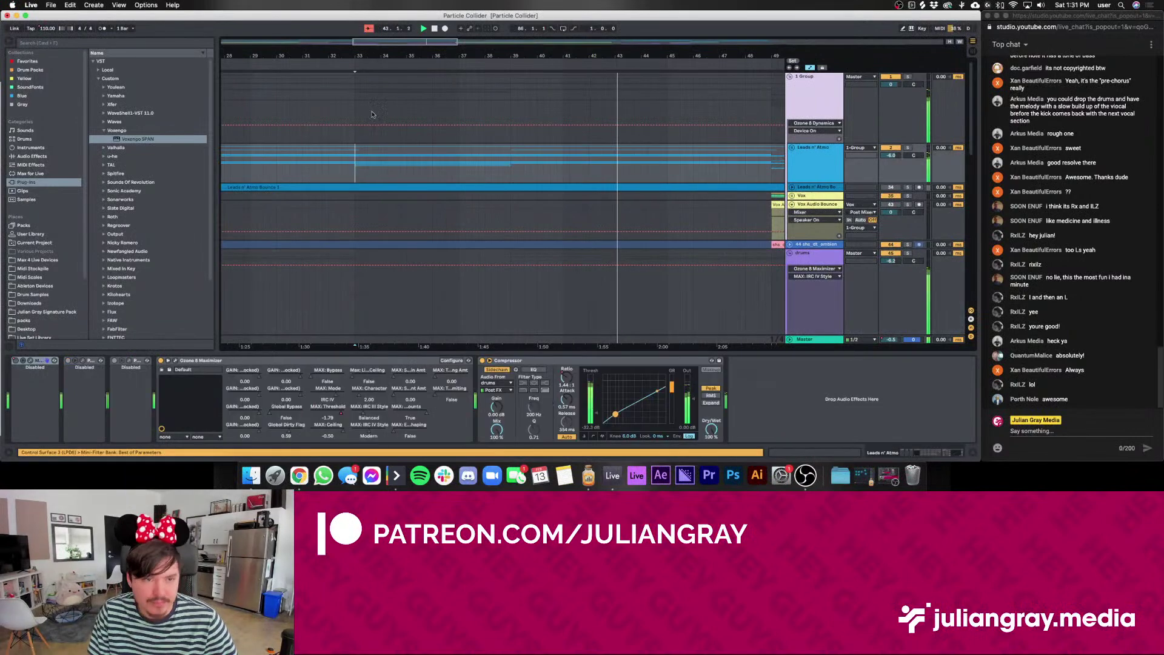
Examine the transition into the second vocal section at bar 49 in the Vox Audio Bounce track during playback
{"action": "left_click_drag", "start_coordinate": [409, 42], "coordinate": [408, 24]}
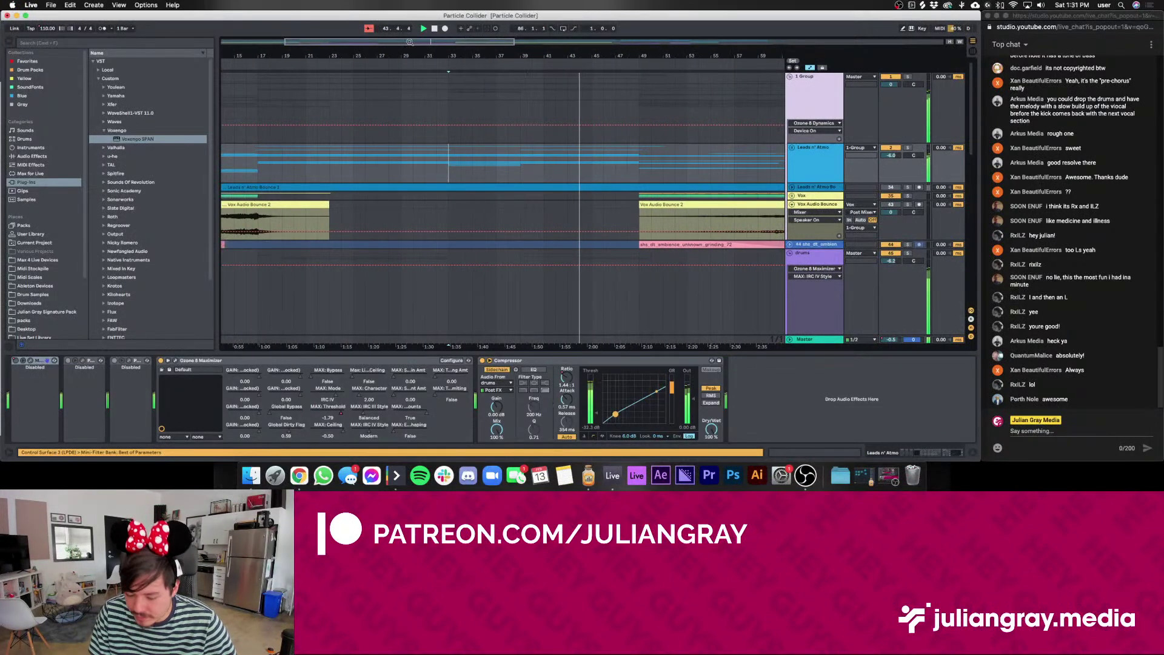
{"action": "scroll", "coordinate": [614, 218], "scroll_direction": "right", "scroll_amount": 2}
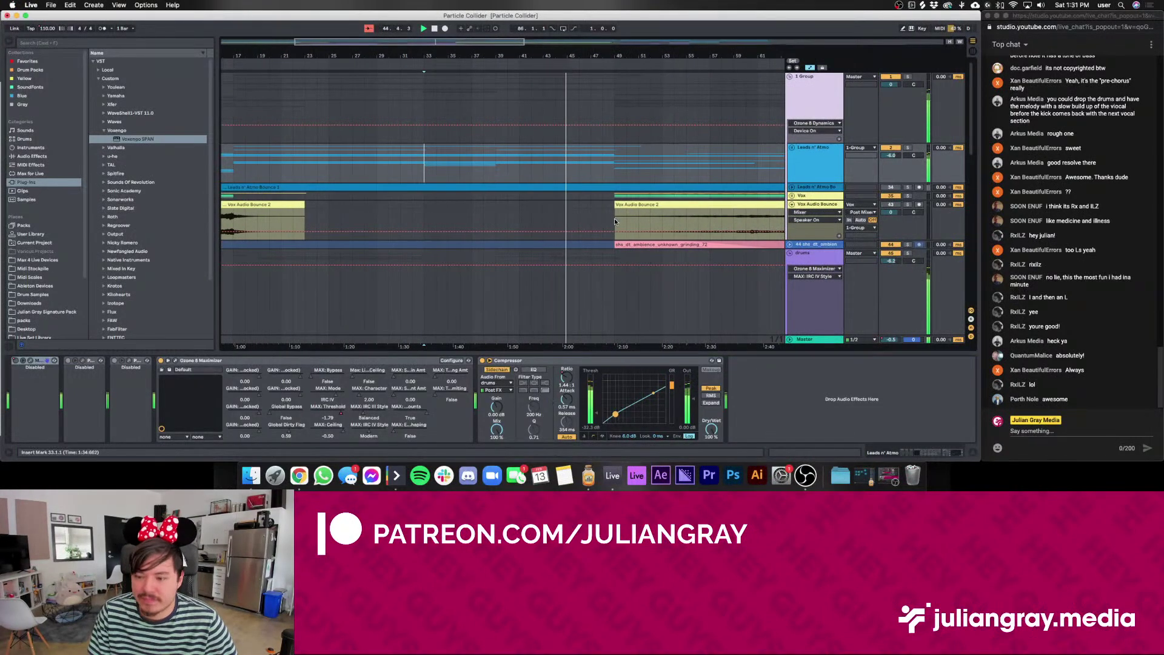
{"action": "scroll", "coordinate": [614, 221], "scroll_direction": "right", "scroll_amount": 6}
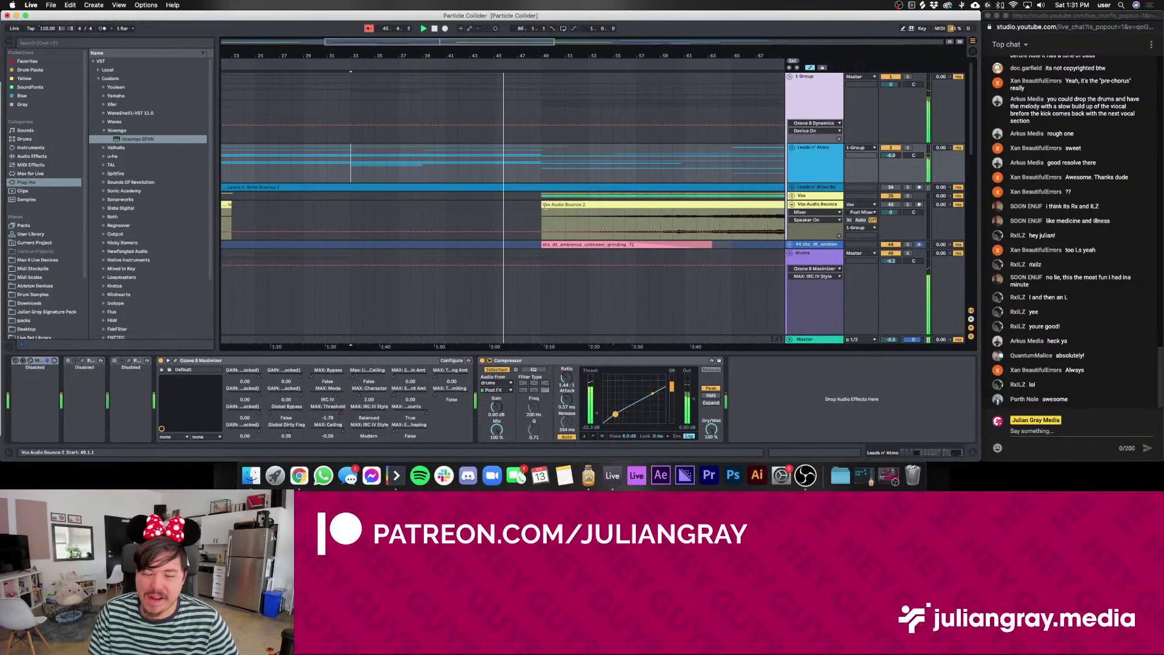
{"action": "left_click", "coordinate": [541, 214]}
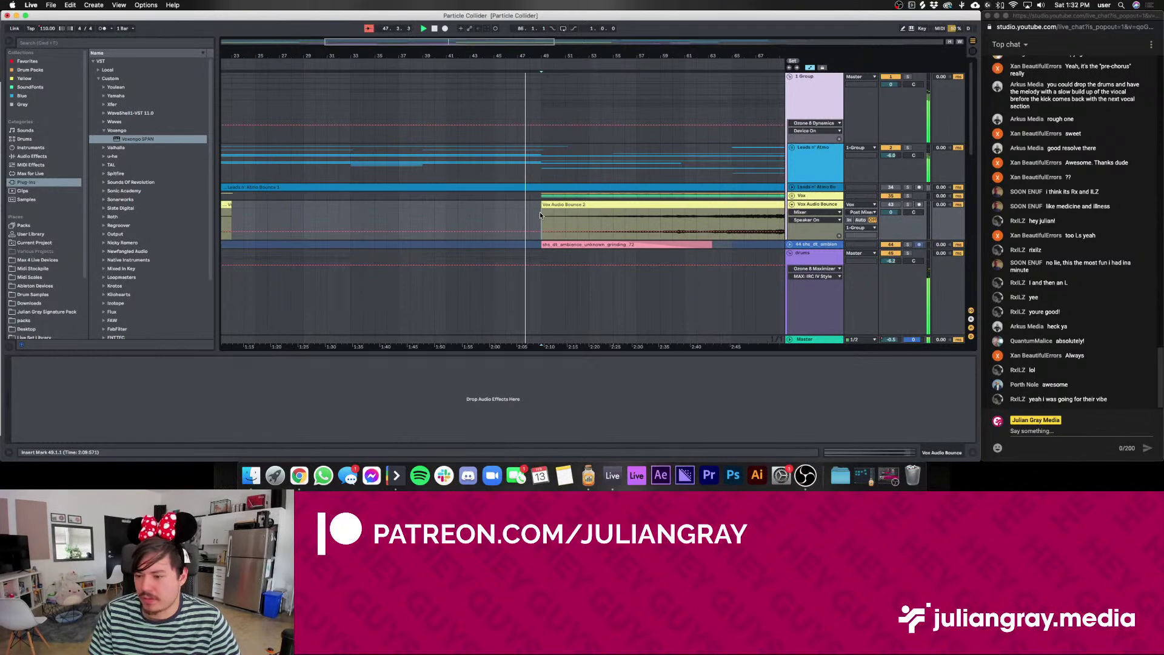
{"action": "scroll", "coordinate": [539, 214], "scroll_direction": "down", "scroll_amount": 2}
{"action": "scroll", "coordinate": [540, 215], "scroll_direction": "up", "scroll_amount": 1}
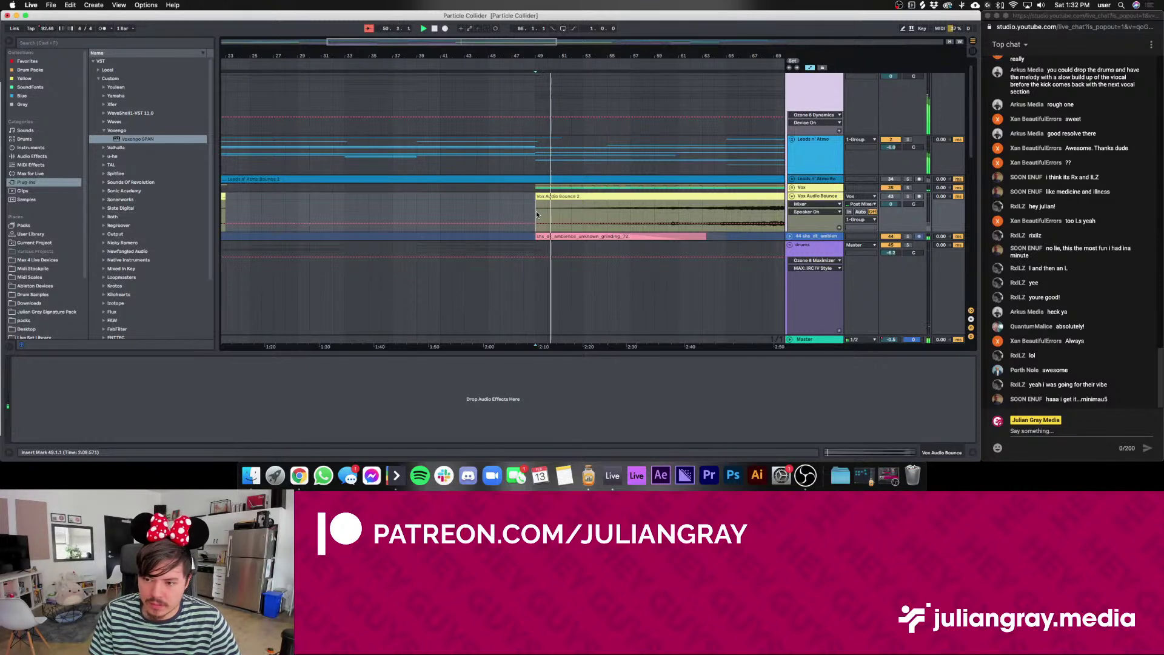
{"action": "scroll", "coordinate": [536, 214], "scroll_direction": "right", "scroll_amount": 2}
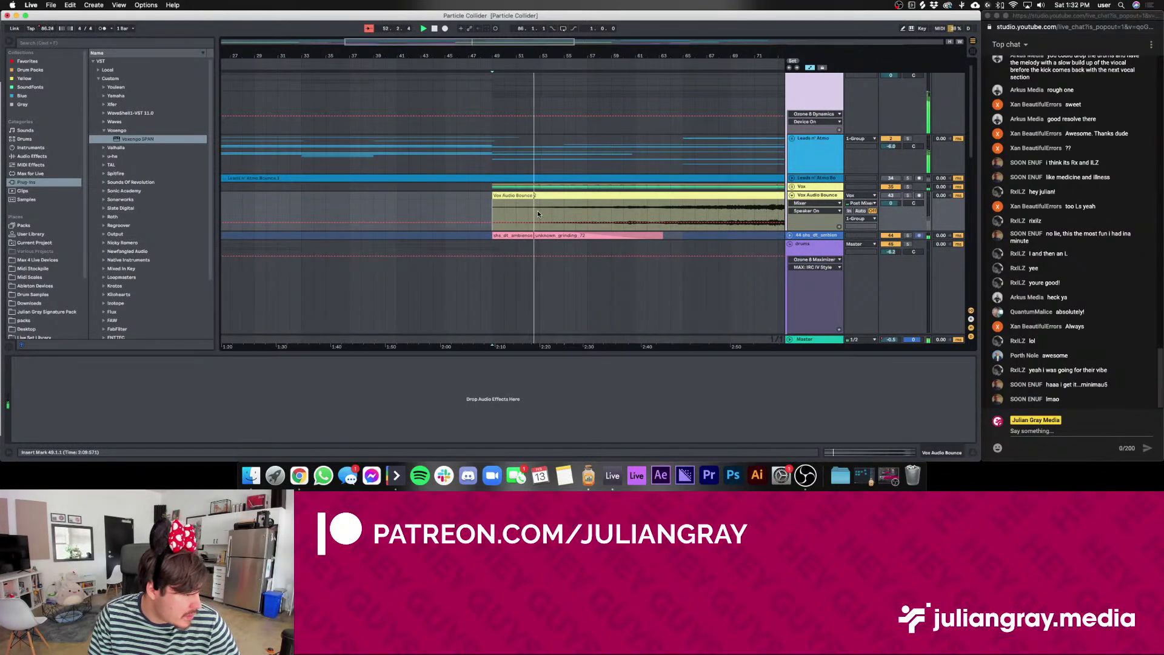
{"action": "scroll", "coordinate": [542, 205], "scroll_direction": "right", "scroll_amount": 1}
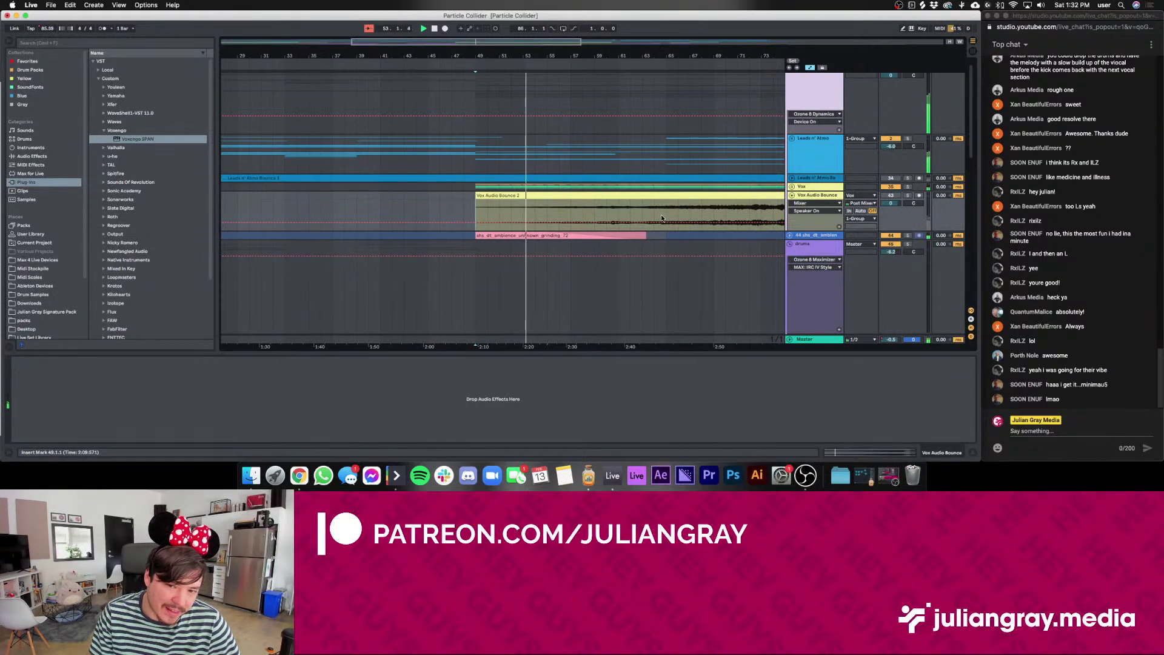
Examine the second vocal build from bar 65 through the tail of the Vox Audio Bounce clip at bar 82
{"action": "scroll", "coordinate": [662, 212], "scroll_direction": "down", "scroll_amount": 3}
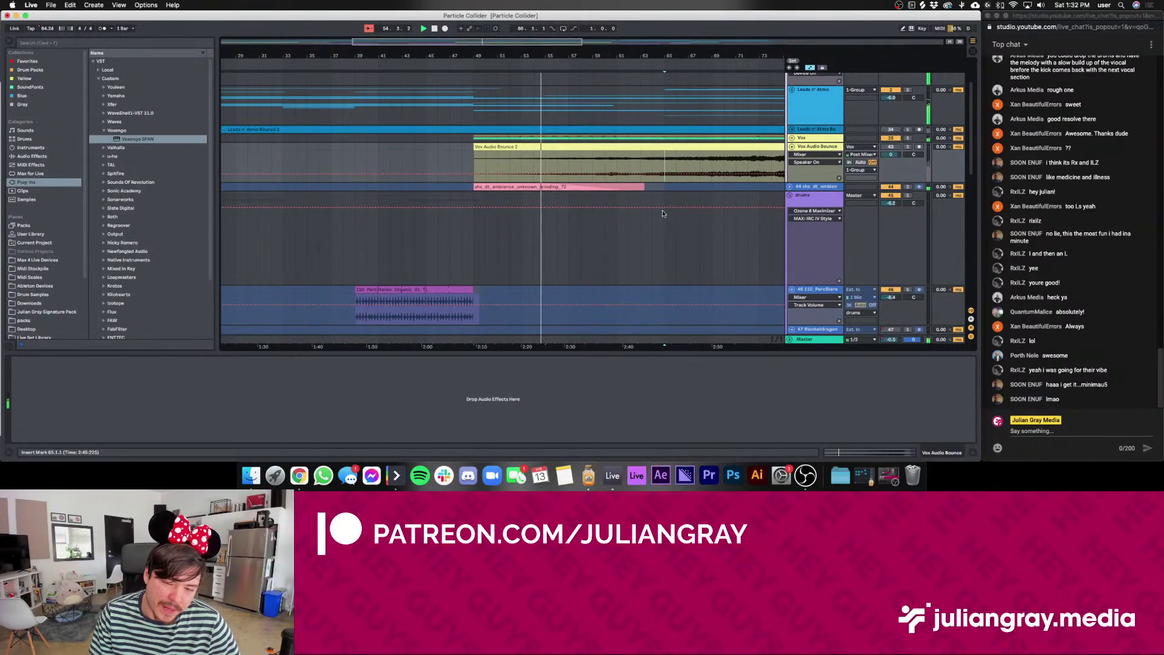
{"action": "scroll", "coordinate": [667, 212], "scroll_direction": "right", "scroll_amount": 2}
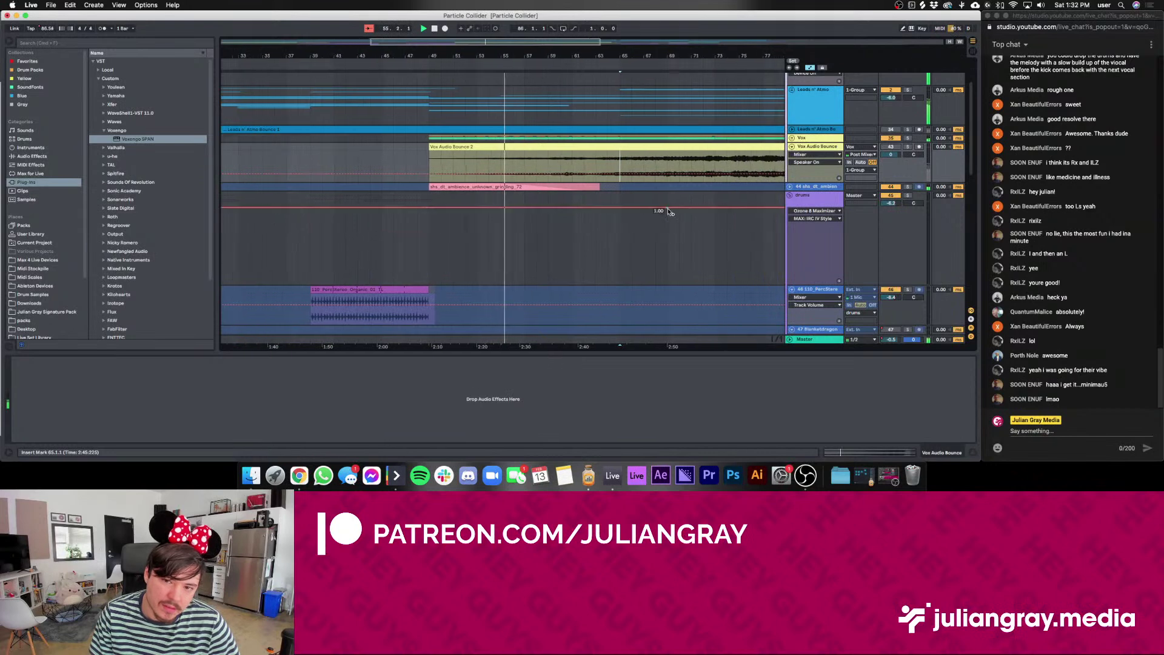
{"action": "scroll", "coordinate": [669, 211], "scroll_direction": "right", "scroll_amount": 3}
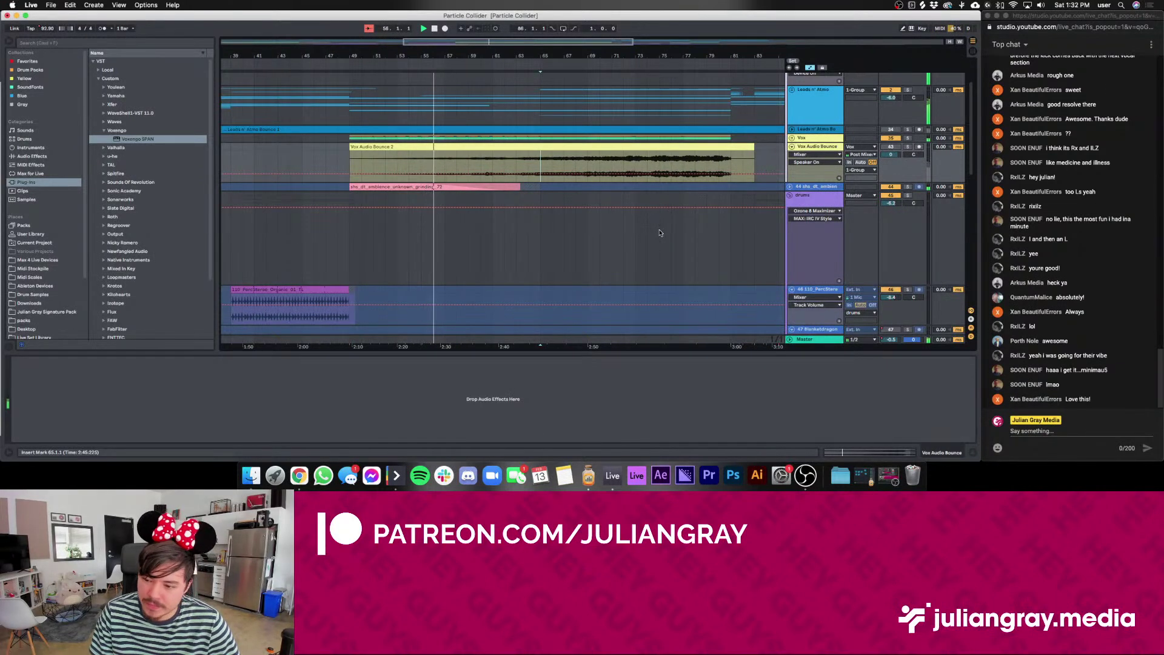
{"action": "scroll", "coordinate": [659, 232], "scroll_direction": "up", "scroll_amount": 3}
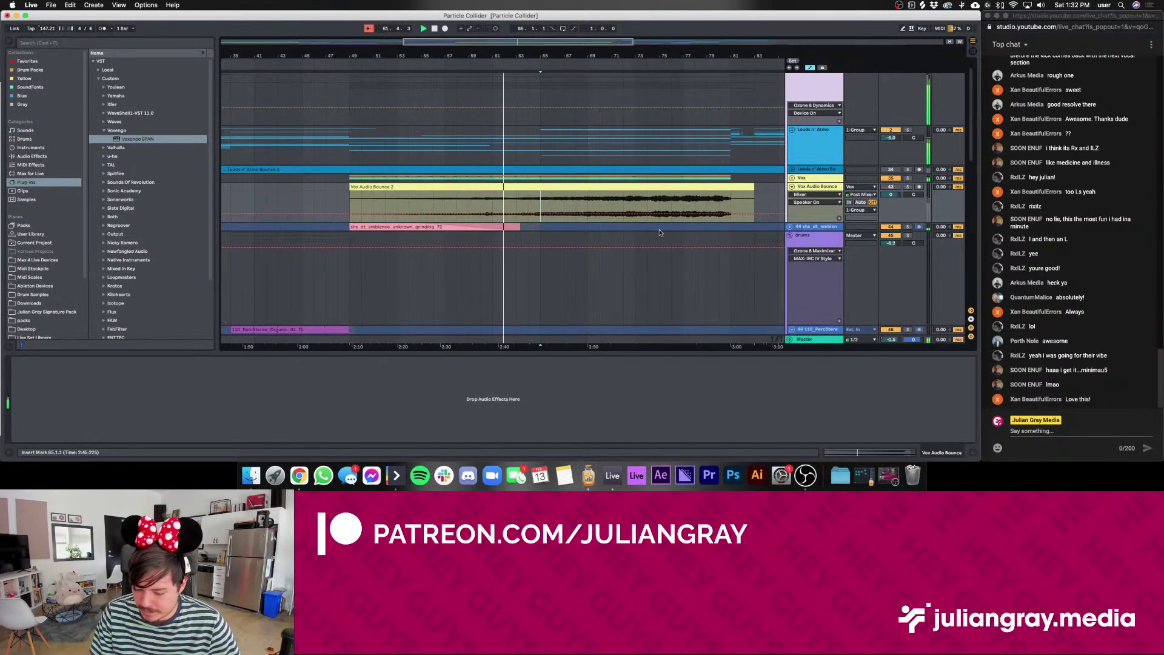
{"action": "scroll", "coordinate": [661, 234], "scroll_direction": "up", "scroll_amount": 1}
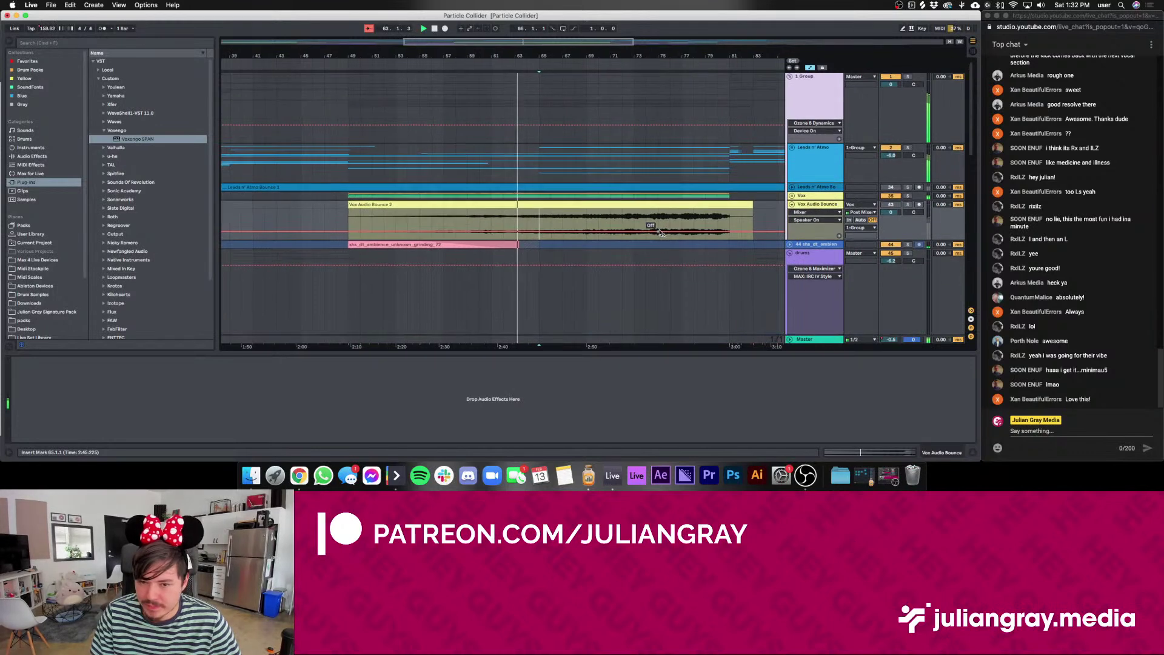
{"action": "scroll", "coordinate": [533, 188], "scroll_direction": "right", "scroll_amount": 3}
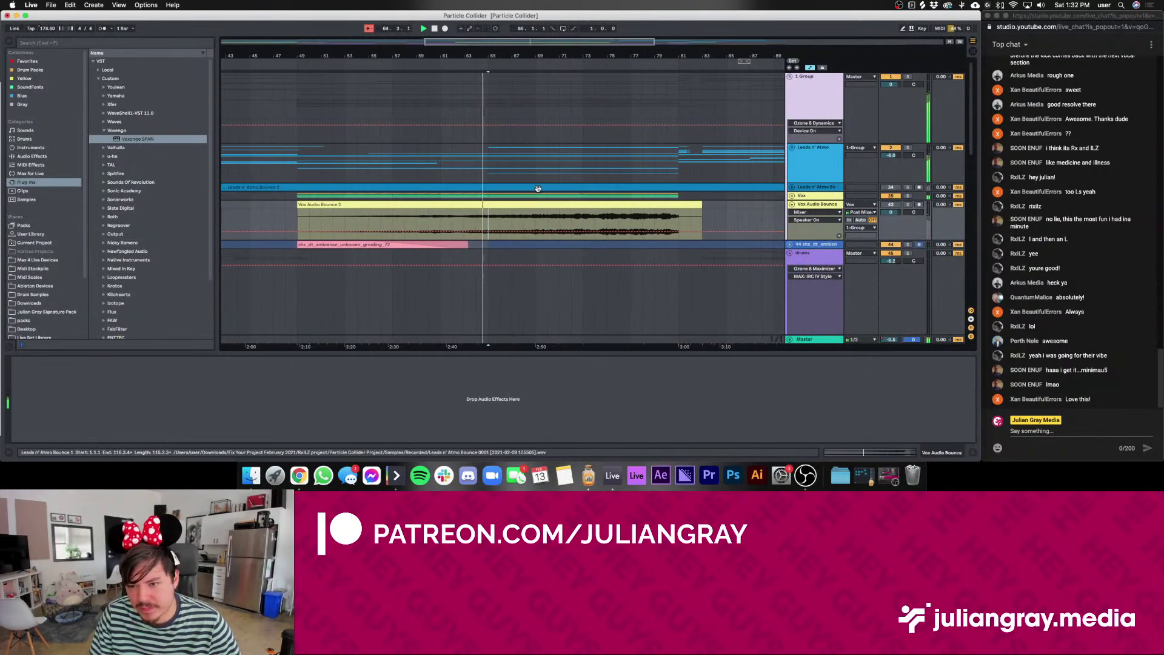
{"action": "left_click_drag", "start_coordinate": [710, 208], "coordinate": [688, 220]}
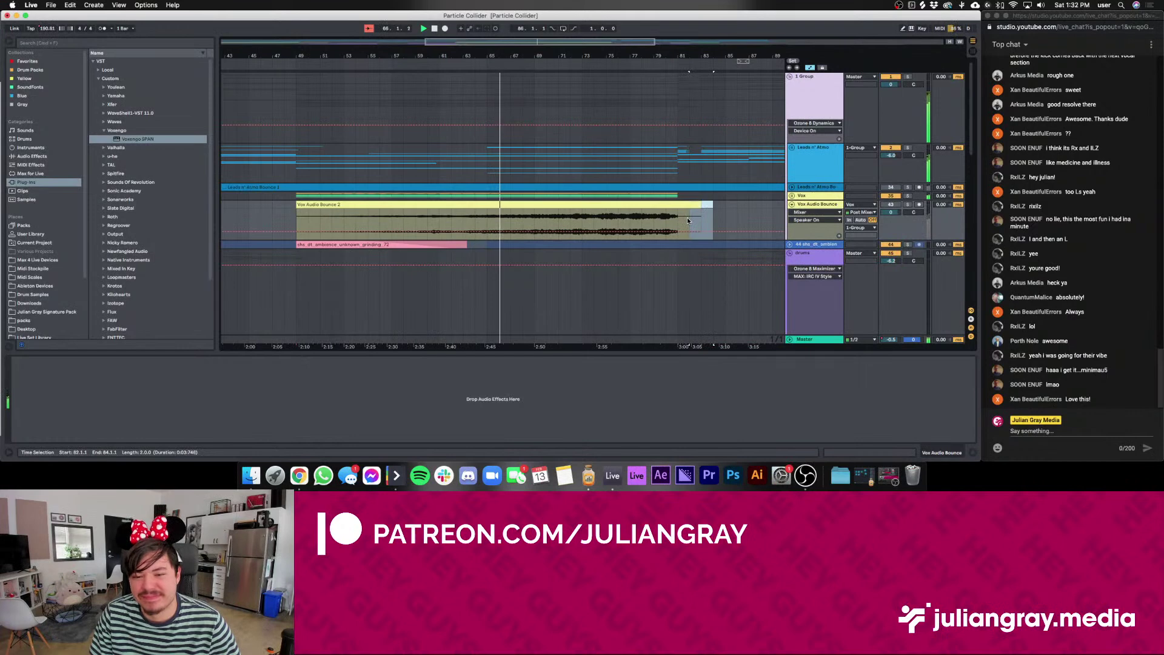
{"action": "left_click", "coordinate": [688, 220]}
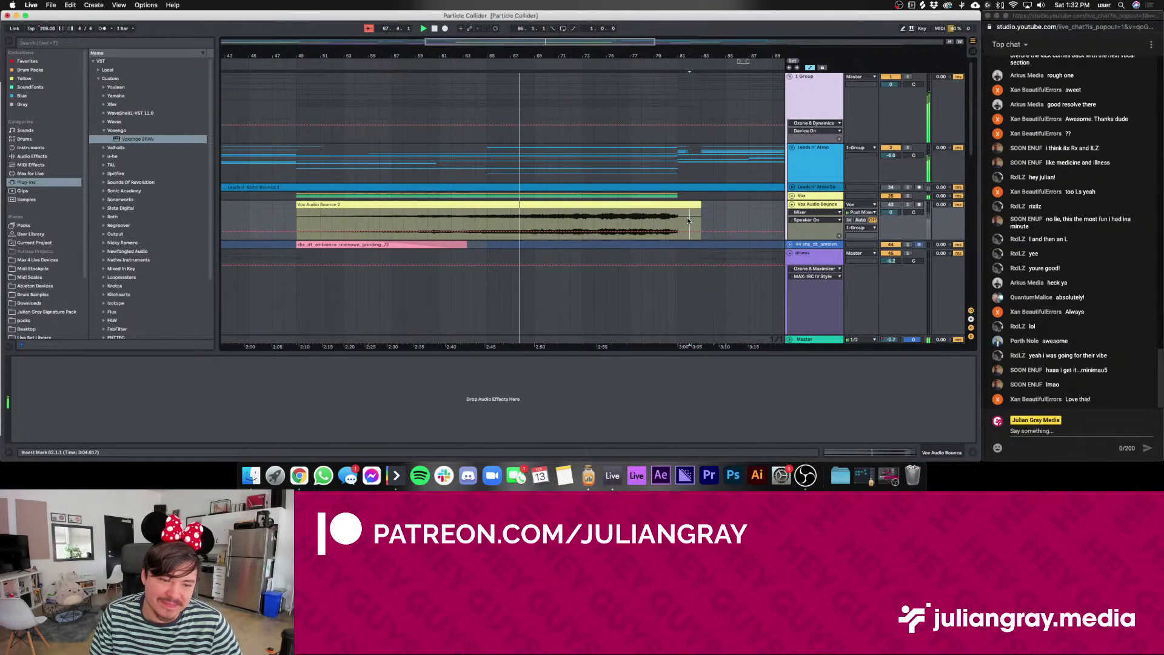
Look through the unfolded Leads n' Atmo group's tracks around bar 81 and show the pads group's devices
{"action": "scroll", "coordinate": [687, 217], "scroll_direction": "right", "scroll_amount": 10}
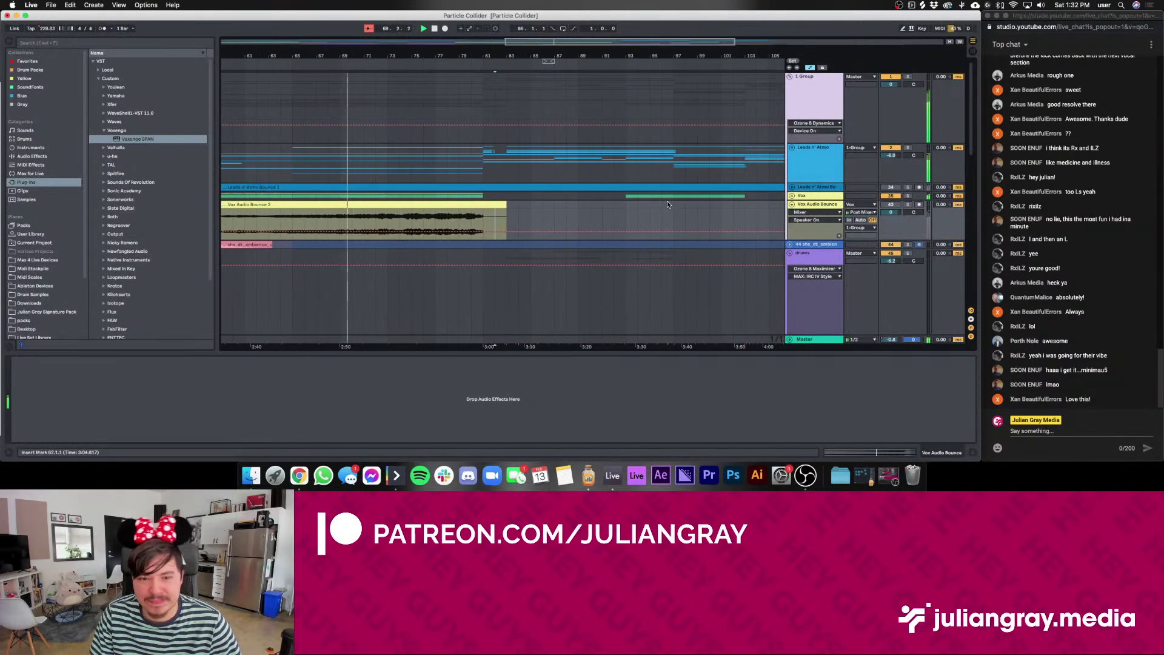
{"action": "scroll", "coordinate": [697, 194], "scroll_direction": "up", "scroll_amount": 5}
{"action": "scroll", "coordinate": [719, 183], "scroll_direction": "down", "scroll_amount": 2}
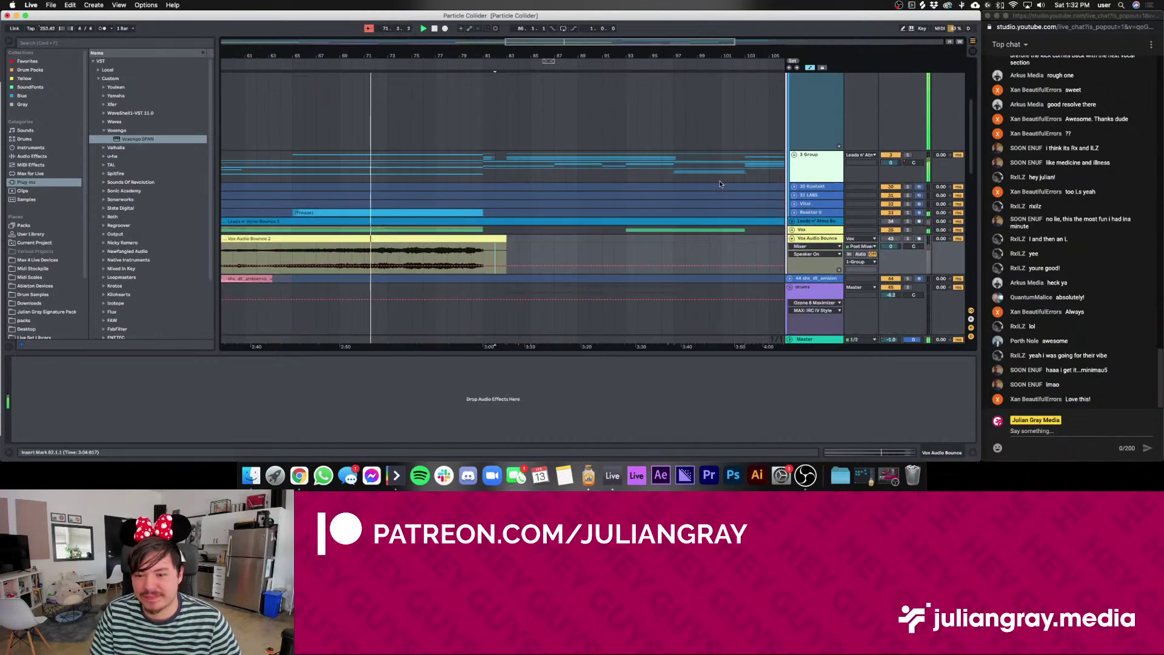
{"action": "scroll", "coordinate": [703, 185], "scroll_direction": "up", "scroll_amount": 5}
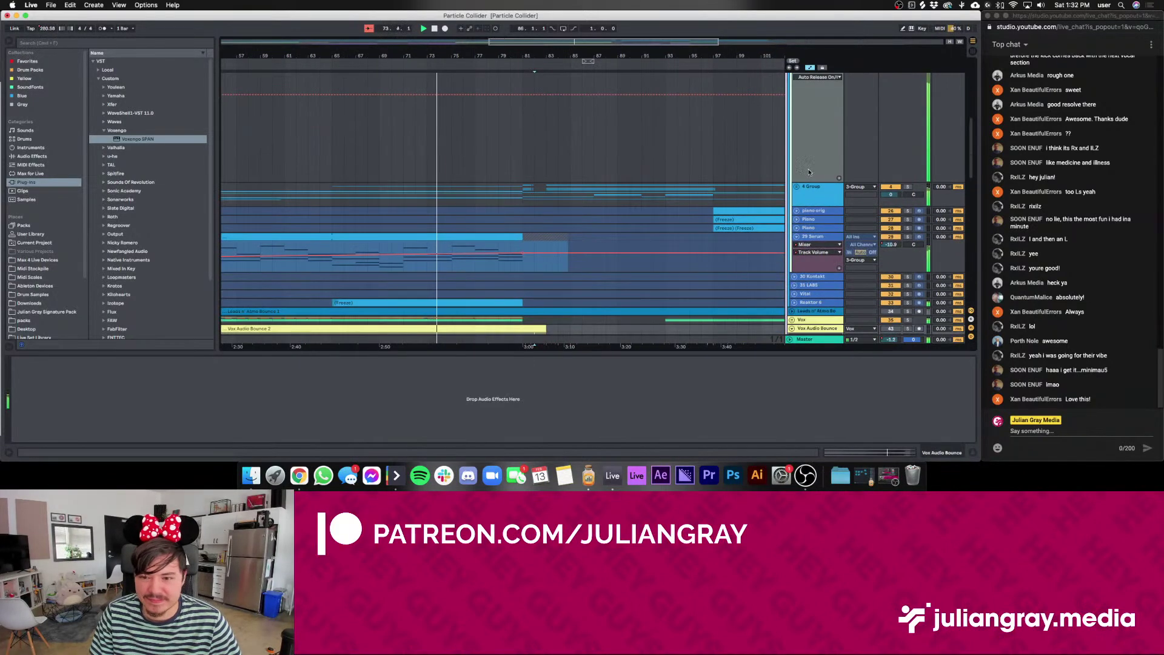
{"action": "scroll", "coordinate": [712, 206], "scroll_direction": "up", "scroll_amount": 5}
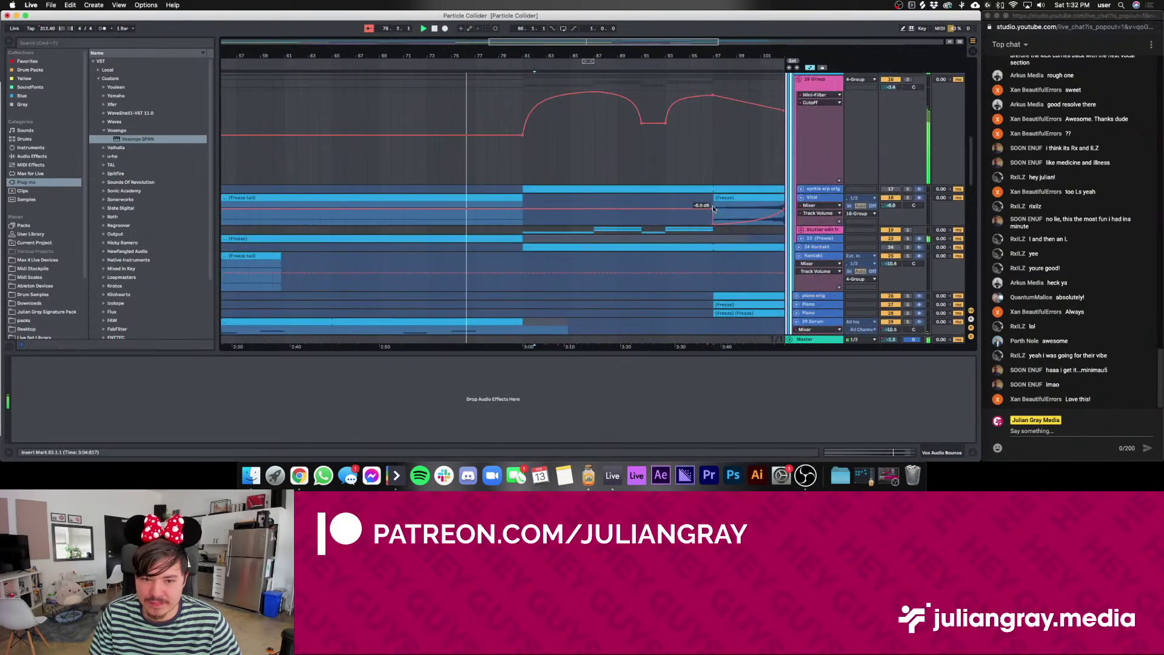
{"action": "scroll", "coordinate": [714, 209], "scroll_direction": "up", "scroll_amount": 3}
{"action": "left_click", "coordinate": [799, 109]}
{"action": "left_click", "coordinate": [813, 114]}
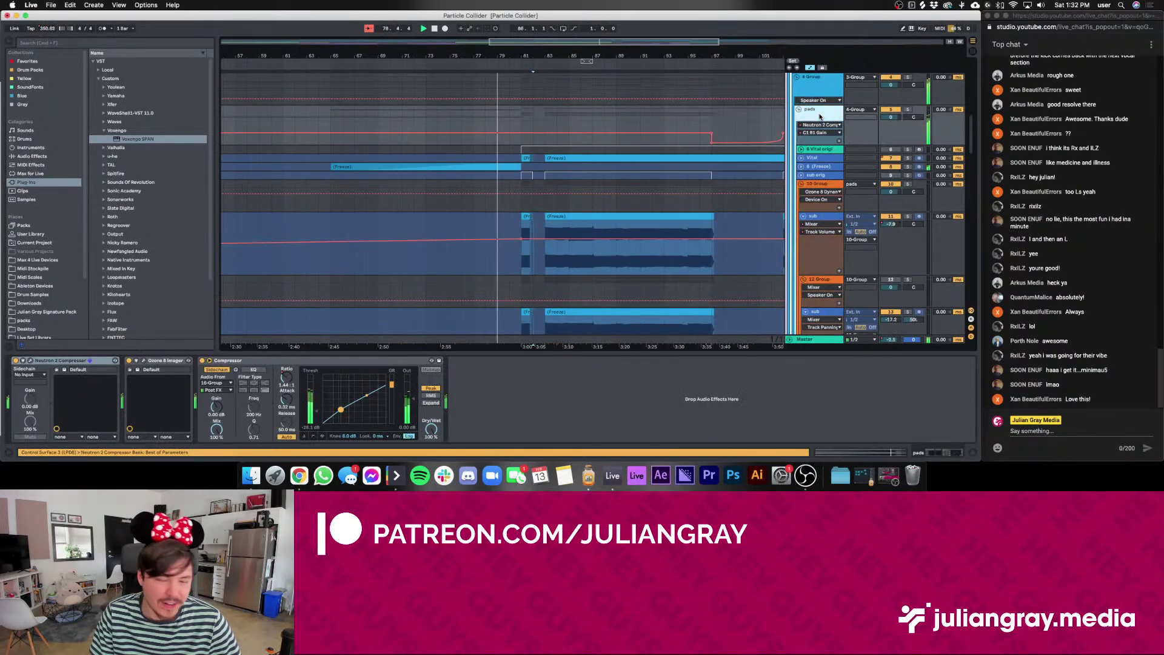
Look over the synth, vocal and drum tracks after bar 81 during playback and hide the Master track's device view
{"action": "scroll", "coordinate": [513, 211], "scroll_direction": "down", "scroll_amount": 10}
{"action": "scroll", "coordinate": [513, 211], "scroll_direction": "right", "scroll_amount": 5}
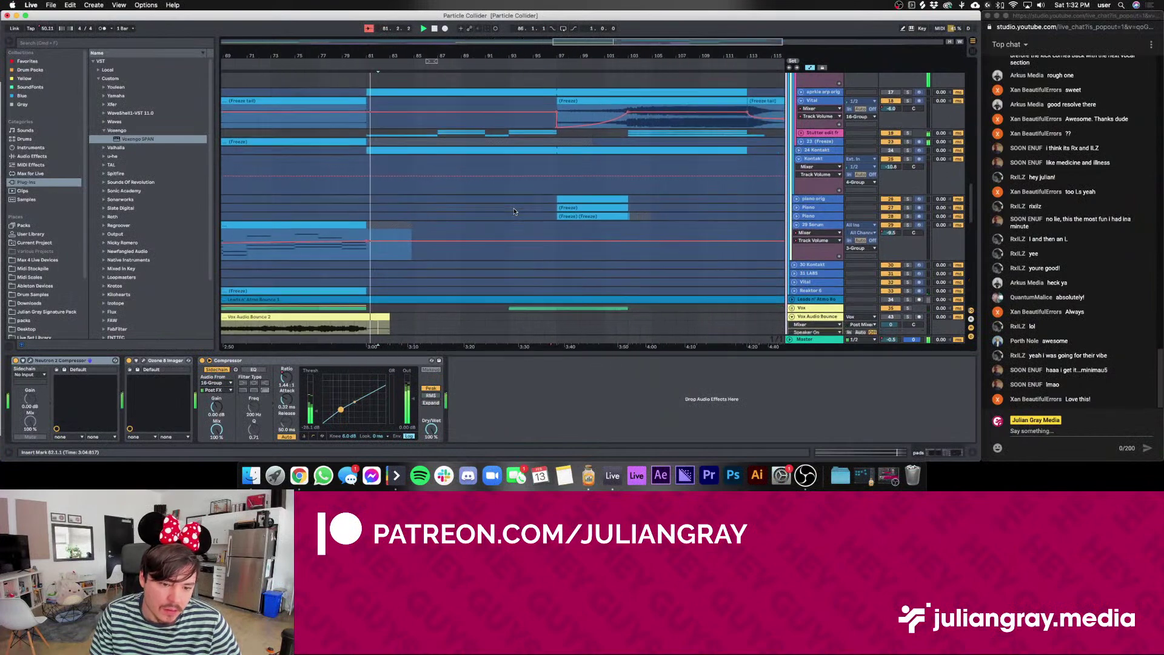
{"action": "scroll", "coordinate": [697, 291], "scroll_direction": "down", "scroll_amount": 1}
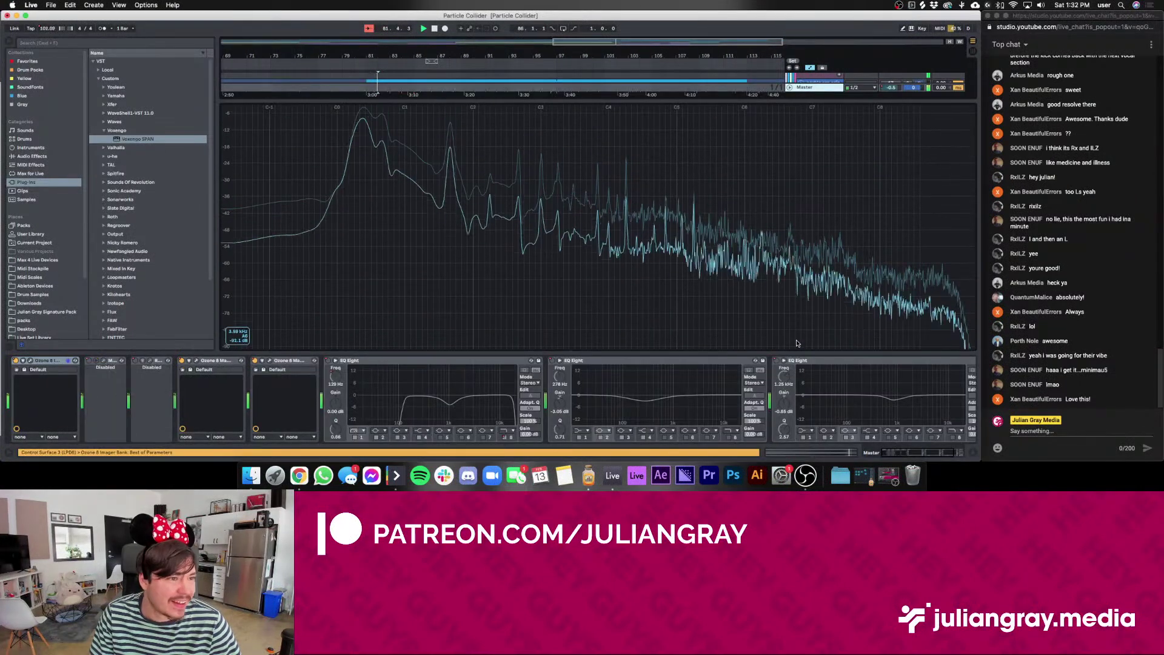
{"action": "left_click", "coordinate": [967, 454]}
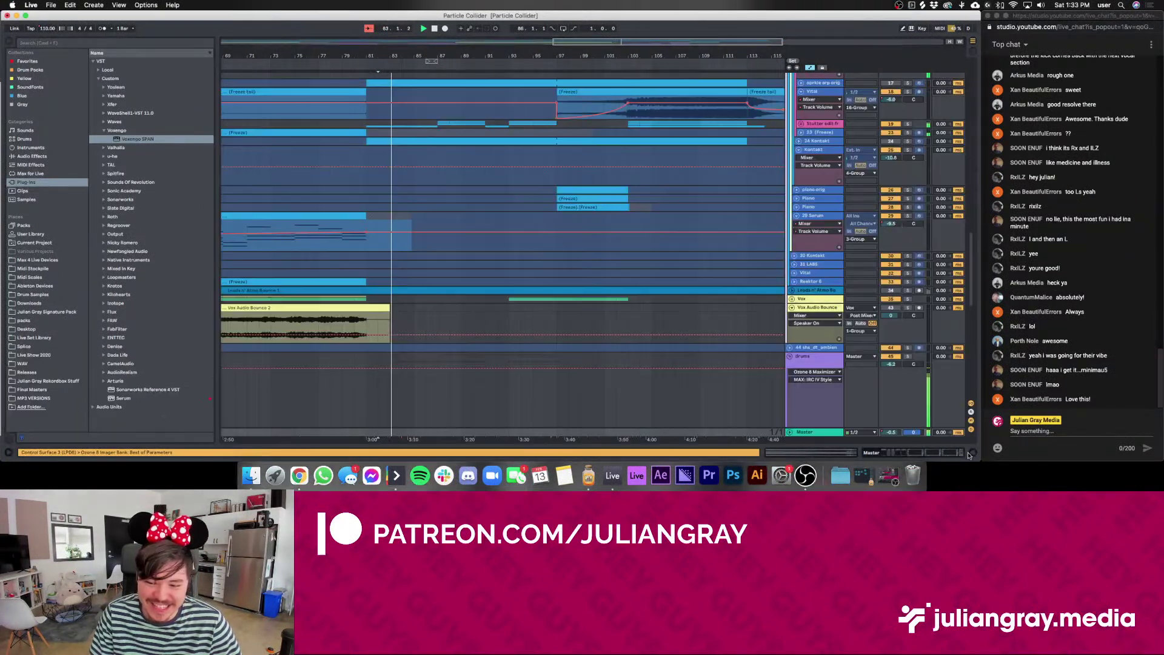
{"action": "left_click", "coordinate": [401, 246]}
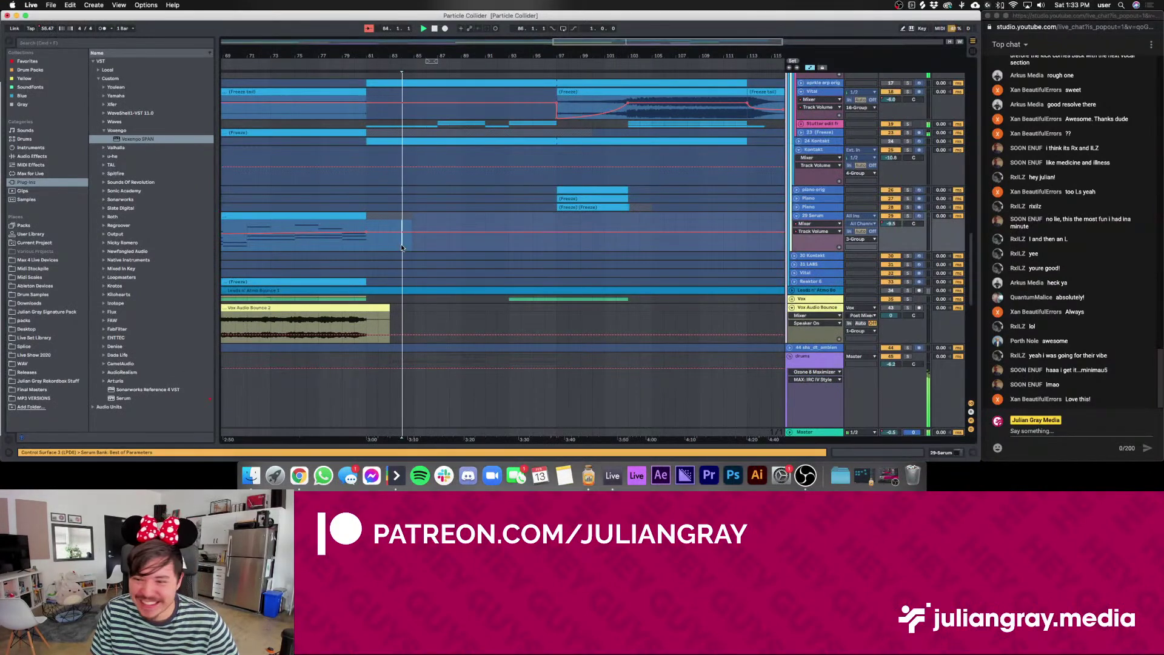
{"action": "scroll", "coordinate": [402, 244], "scroll_direction": "up", "scroll_amount": 1}
{"action": "scroll", "coordinate": [802, 386], "scroll_direction": "down", "scroll_amount": 10}
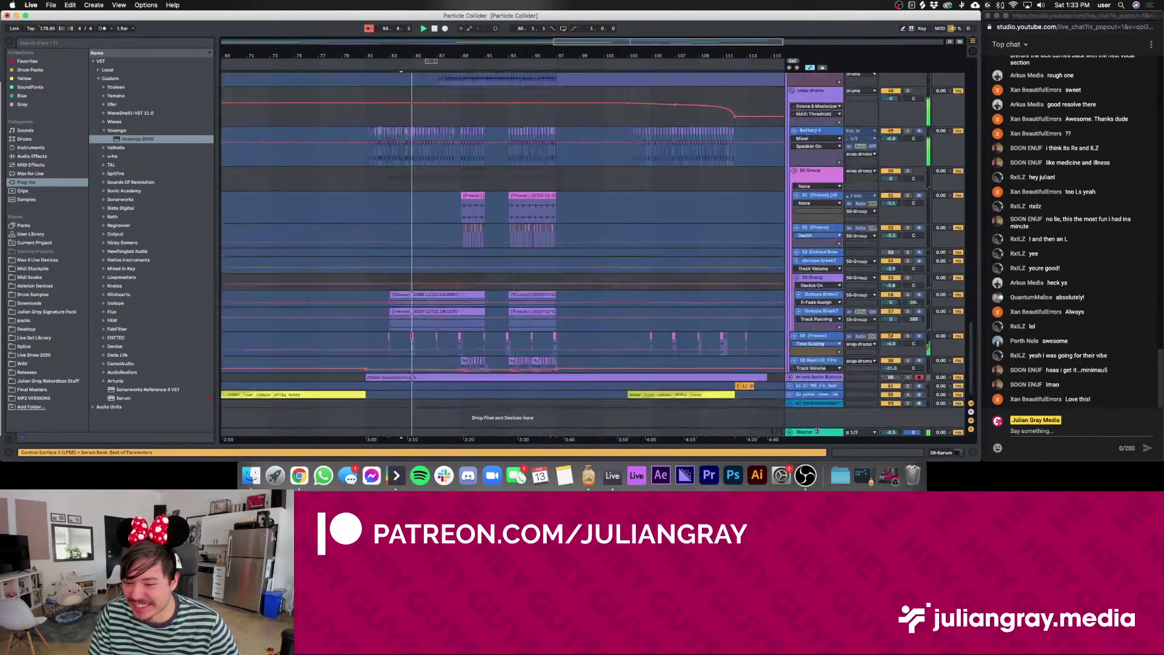
Unfold the Master track and show its mixer's Song Tempo automation
{"action": "left_click", "coordinate": [815, 432]}
{"action": "left_click", "coordinate": [790, 432]}
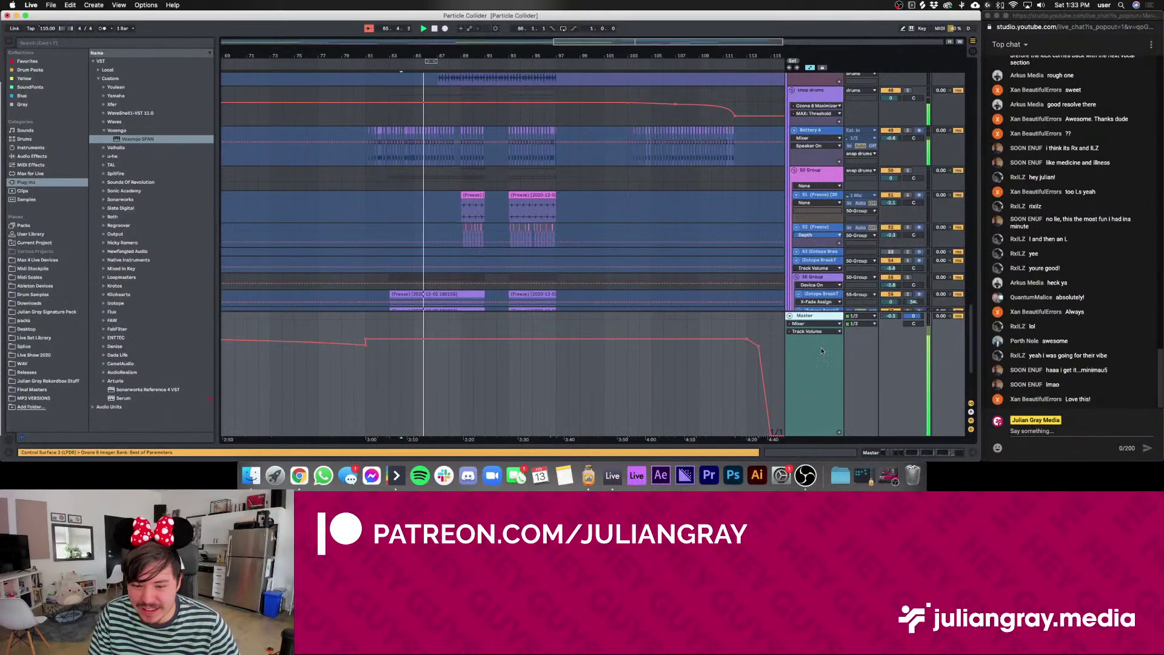
{"action": "left_click", "coordinate": [815, 323]}
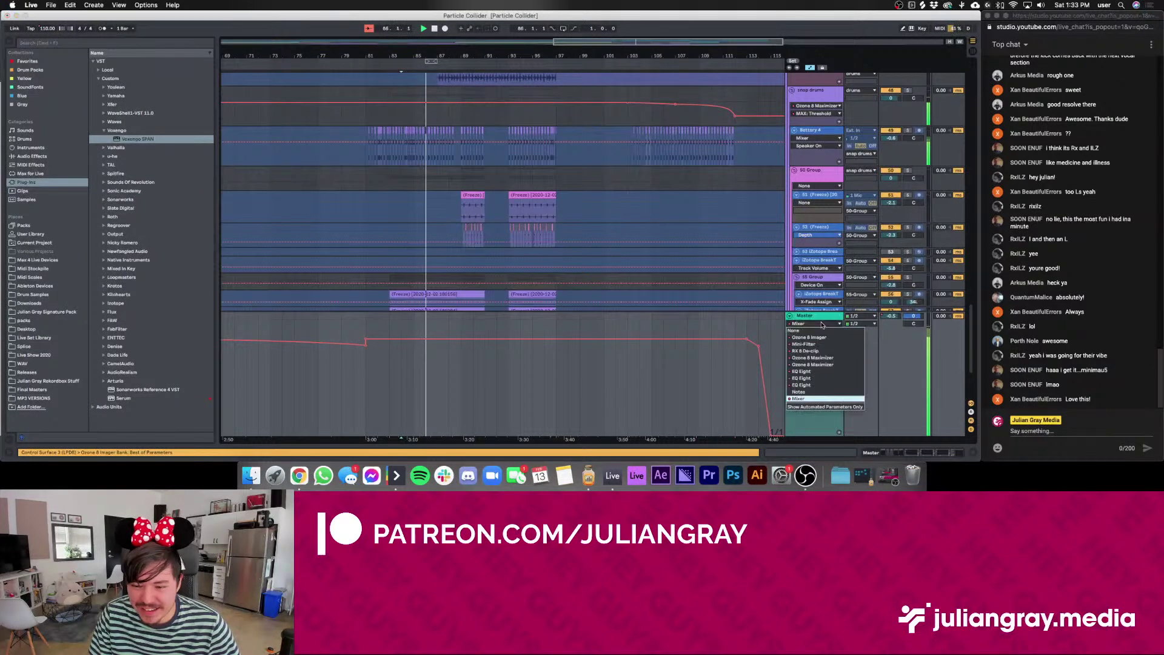
{"action": "left_click", "coordinate": [798, 398]}
{"action": "left_click", "coordinate": [809, 332]}
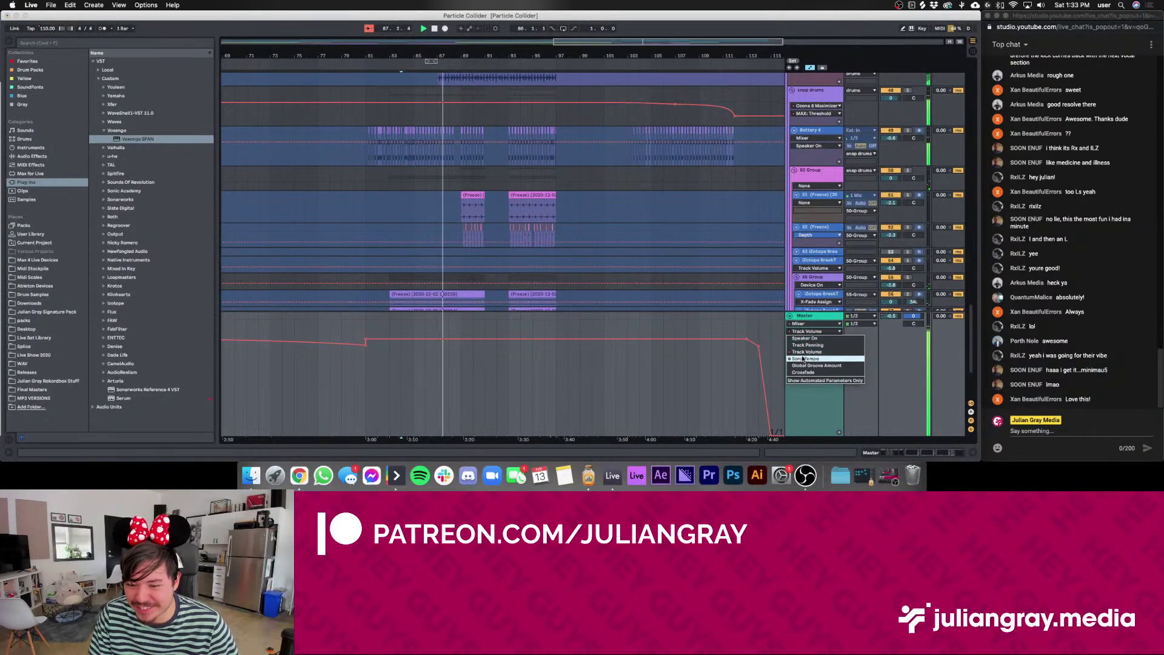
{"action": "left_click", "coordinate": [803, 359]}
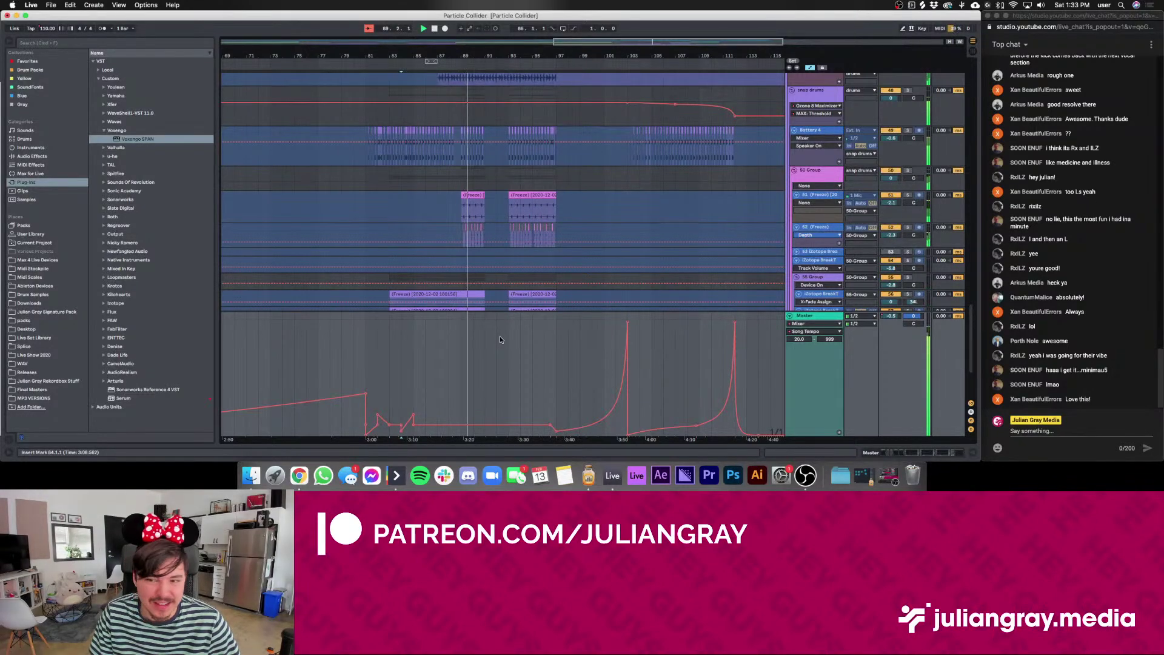
Examine the drum, vocal and synth tracks against the tempo automation from bar 89 to bar 103 during playback
{"action": "scroll", "coordinate": [502, 335], "scroll_direction": "right", "scroll_amount": 3}
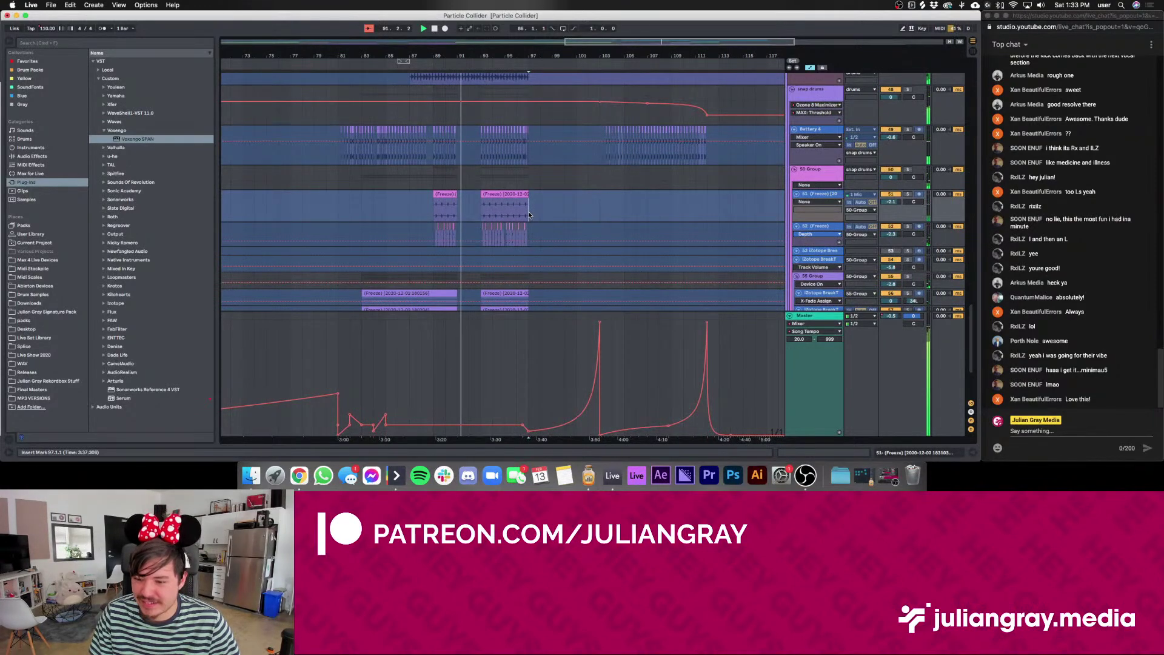
{"action": "scroll", "coordinate": [529, 214], "scroll_direction": "down", "scroll_amount": 5}
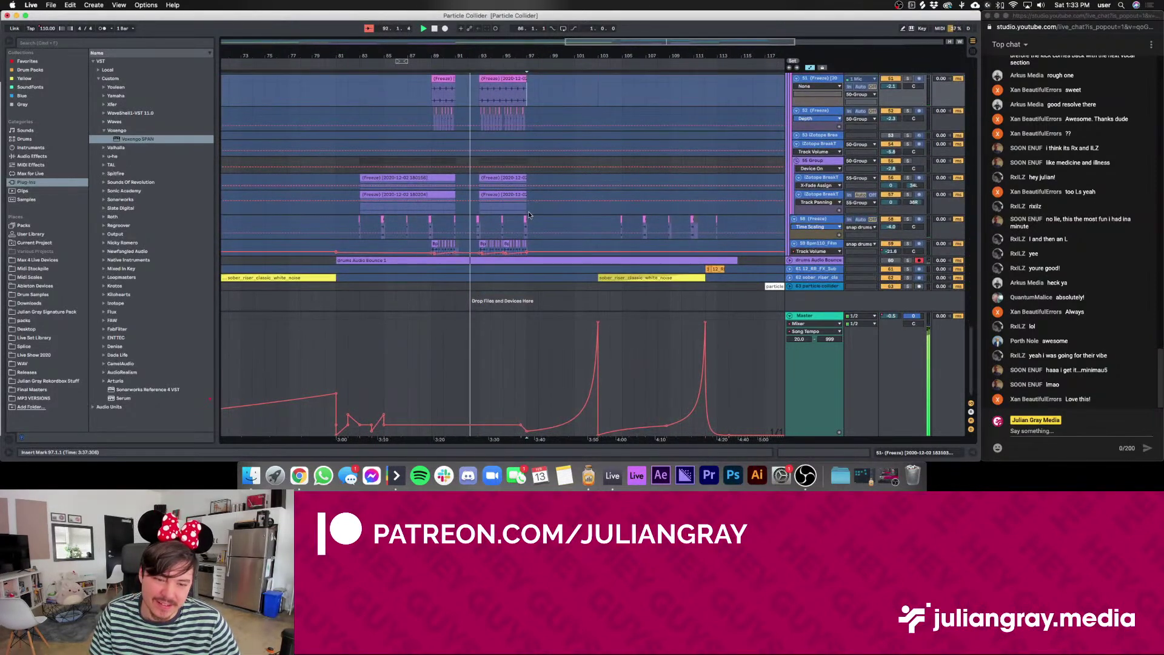
{"action": "scroll", "coordinate": [528, 215], "scroll_direction": "up", "scroll_amount": 10}
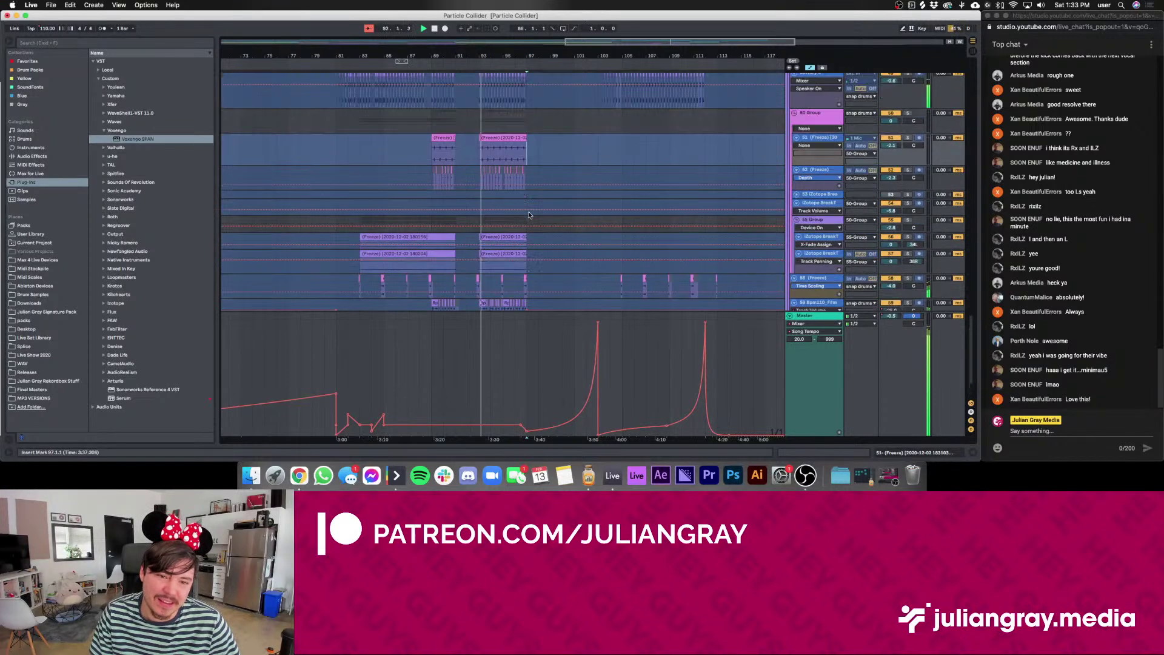
{"action": "scroll", "coordinate": [529, 215], "scroll_direction": "up", "scroll_amount": 3}
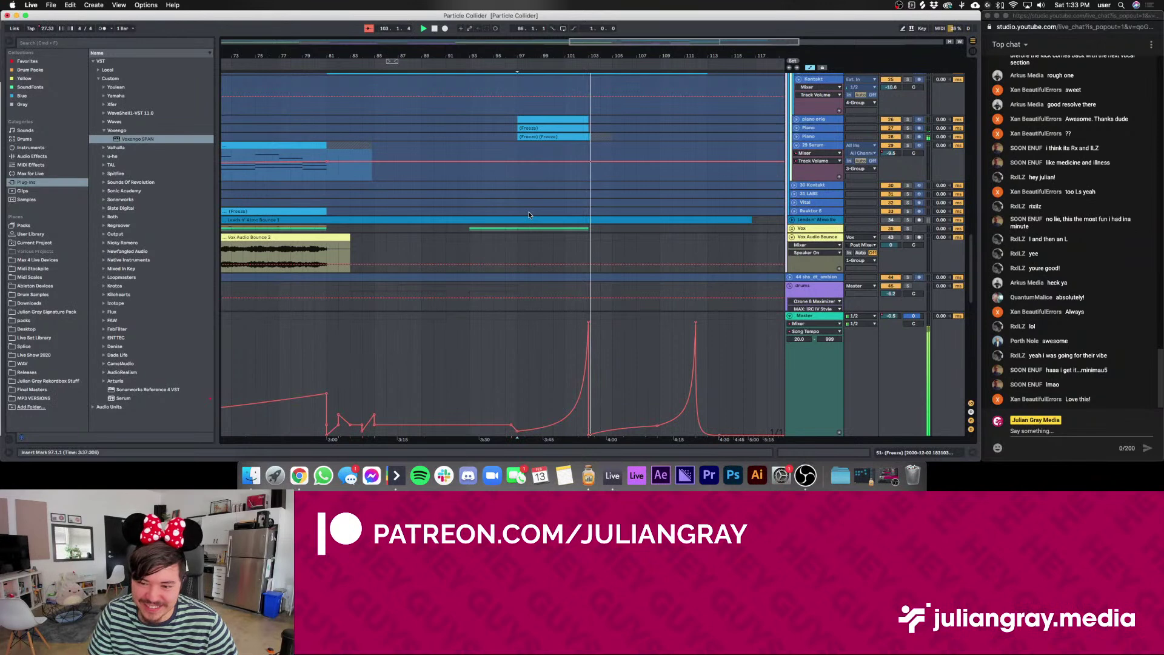
{"action": "scroll", "coordinate": [632, 180], "scroll_direction": "up", "scroll_amount": 10}
{"action": "scroll", "coordinate": [632, 179], "scroll_direction": "right", "scroll_amount": 5}
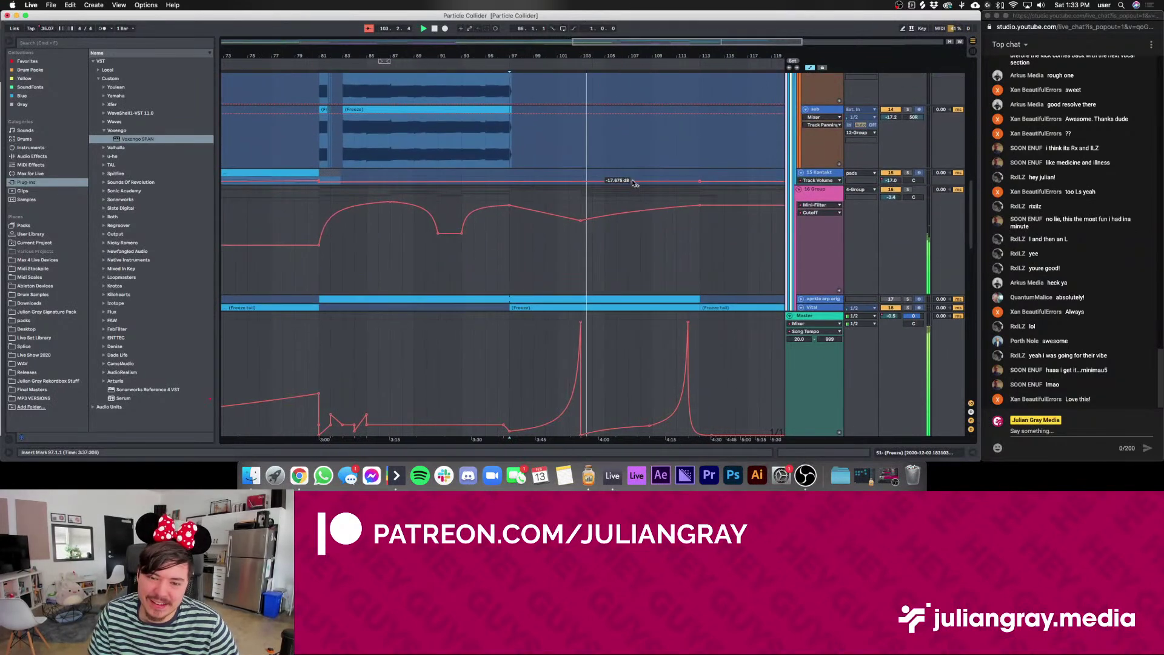
Examine the synth groups and the Master's tempo spikes from bar 103 through the end of the song during playback
{"action": "left_click", "coordinate": [606, 197]}
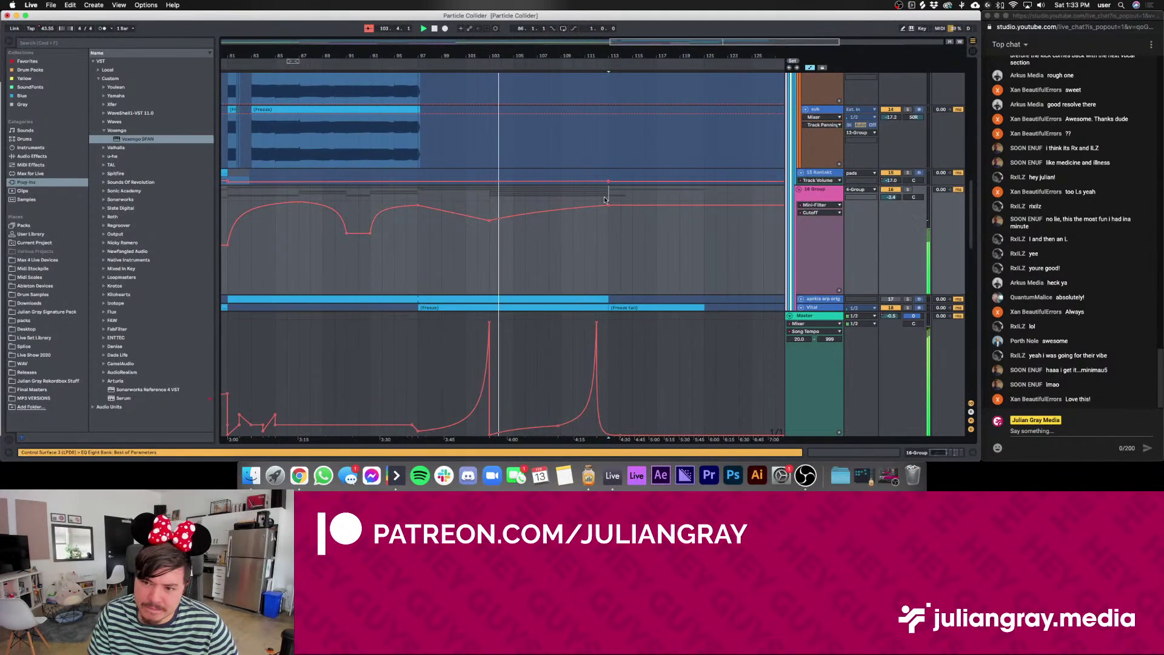
{"action": "scroll", "coordinate": [604, 199], "scroll_direction": "up", "scroll_amount": 5}
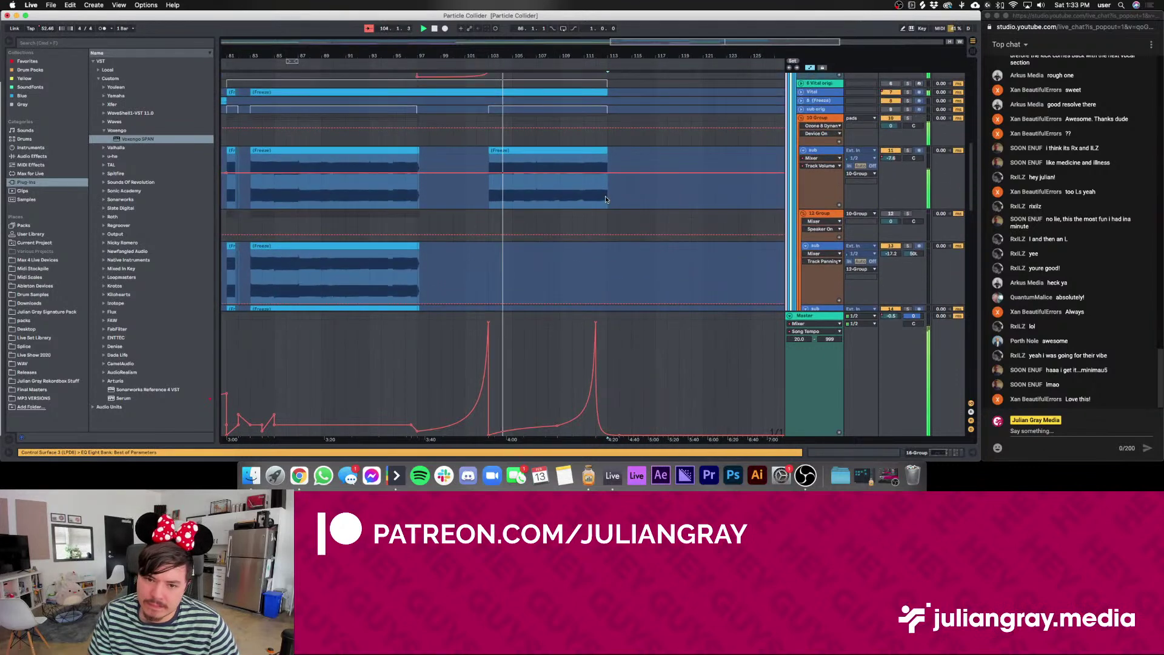
{"action": "scroll", "coordinate": [605, 198], "scroll_direction": "up", "scroll_amount": 1}
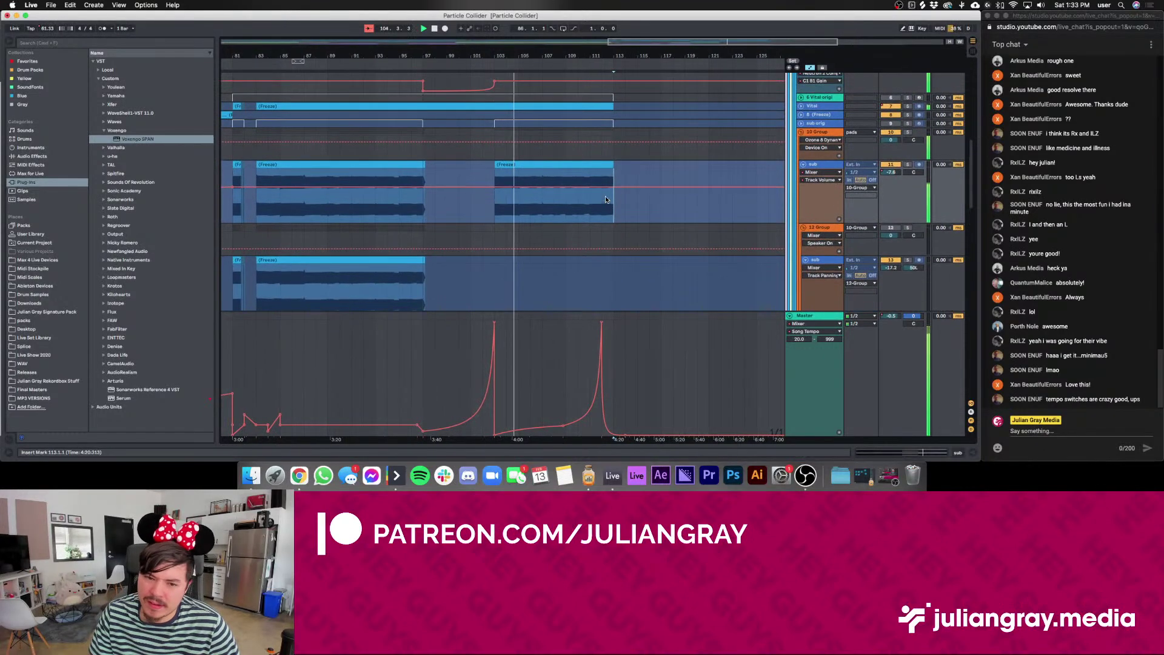
{"action": "scroll", "coordinate": [605, 199], "scroll_direction": "up", "scroll_amount": 8}
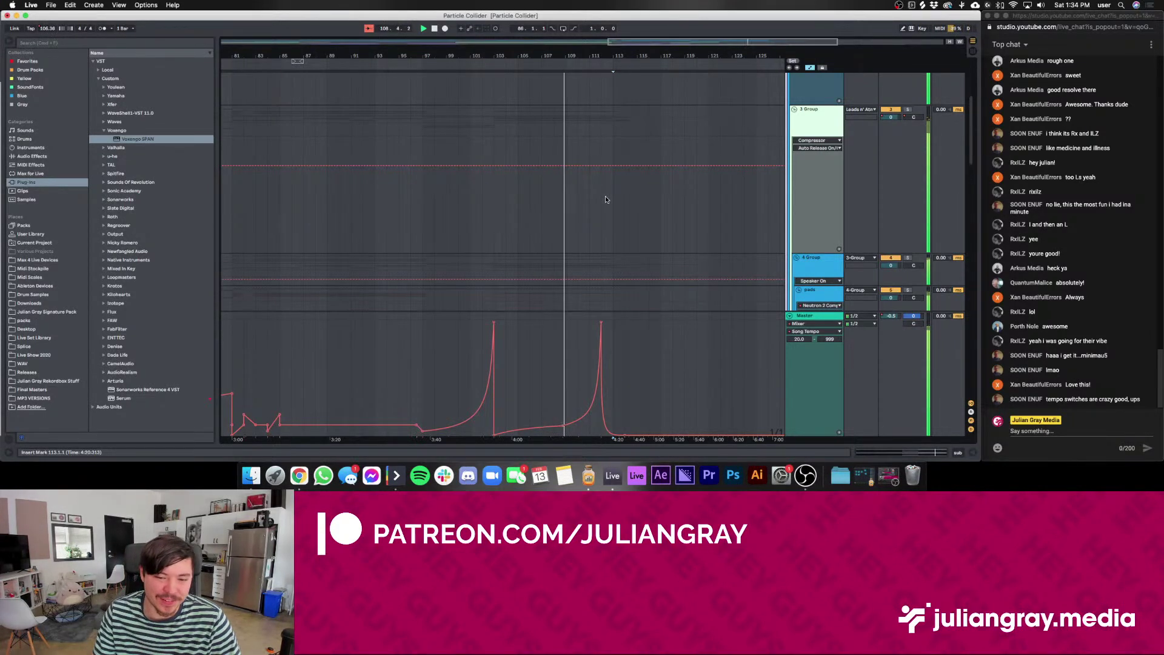
{"action": "left_click", "coordinate": [637, 349]}
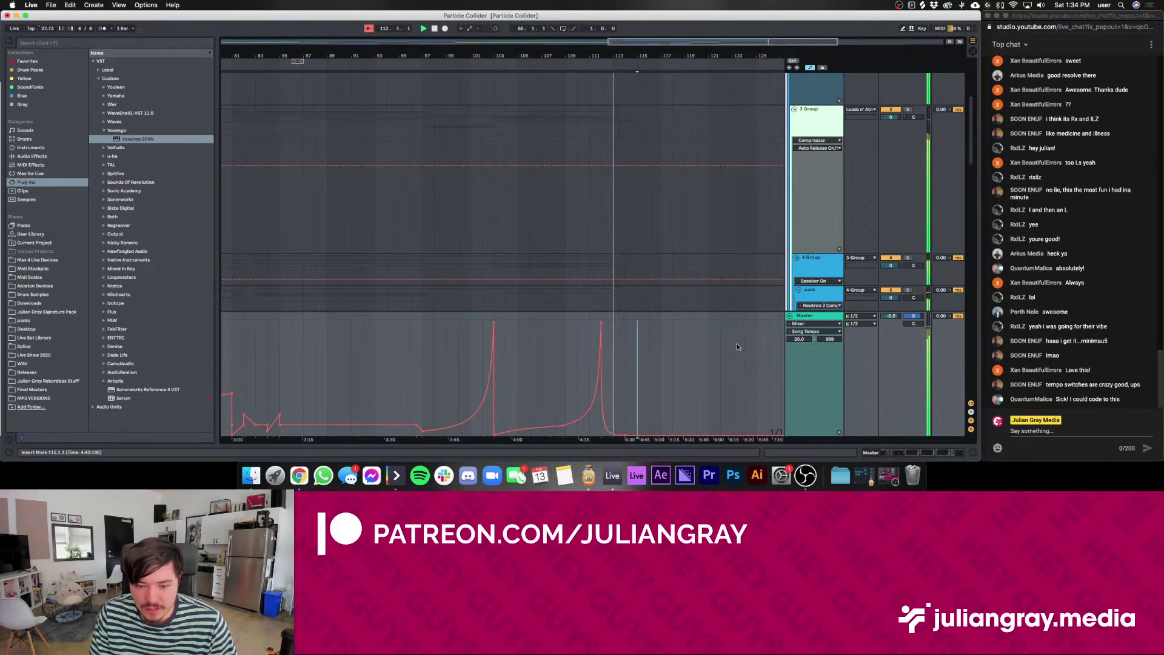
{"action": "left_click", "coordinate": [737, 346]}
{"action": "scroll", "coordinate": [709, 264], "scroll_direction": "up", "scroll_amount": 5}
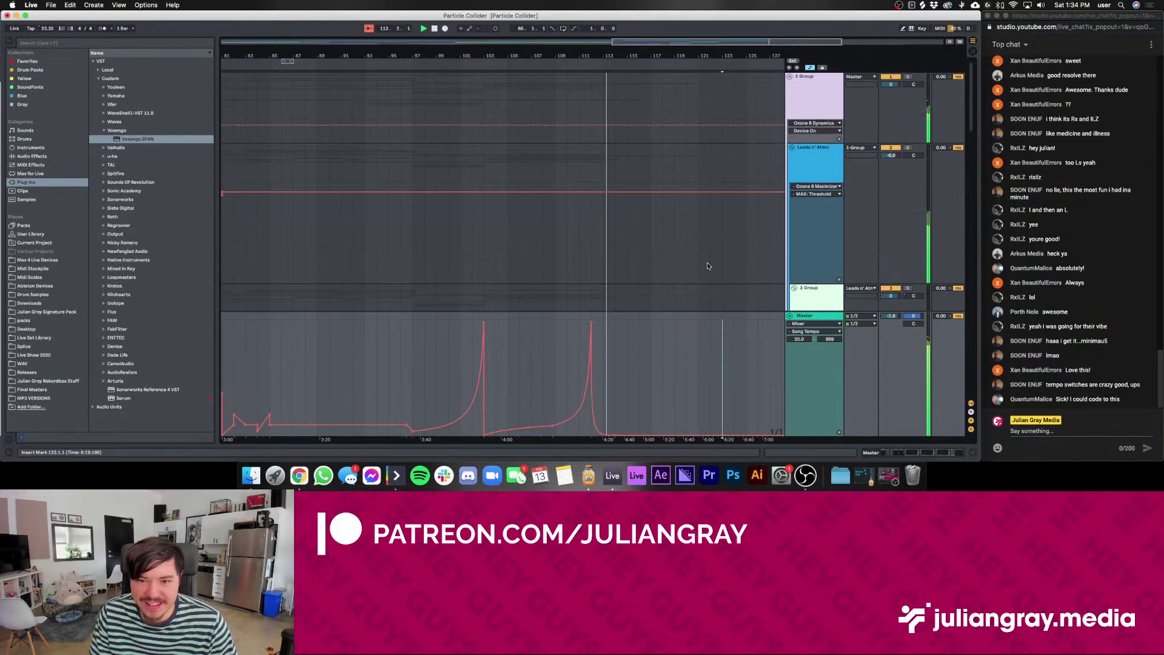
{"action": "scroll", "coordinate": [701, 258], "scroll_direction": "right", "scroll_amount": 5}
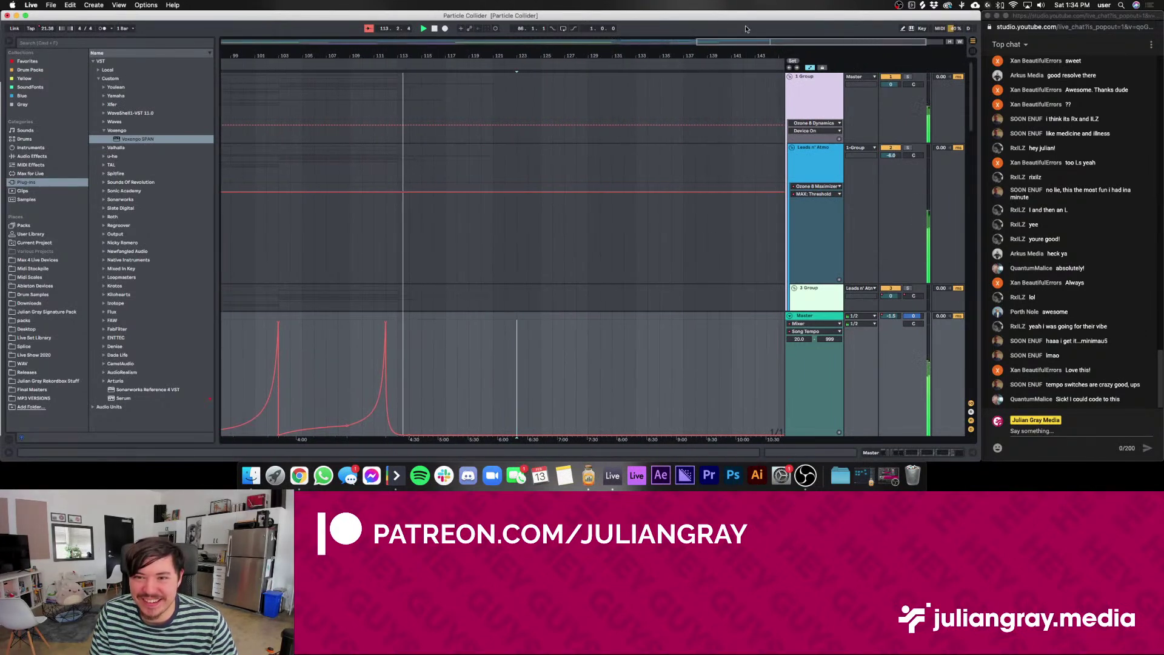
Zoom out to the full arrangement and fold the Master track and the 1 Group to view the drum tracks
{"action": "left_click_drag", "start_coordinate": [749, 41], "coordinate": [436, 208]}
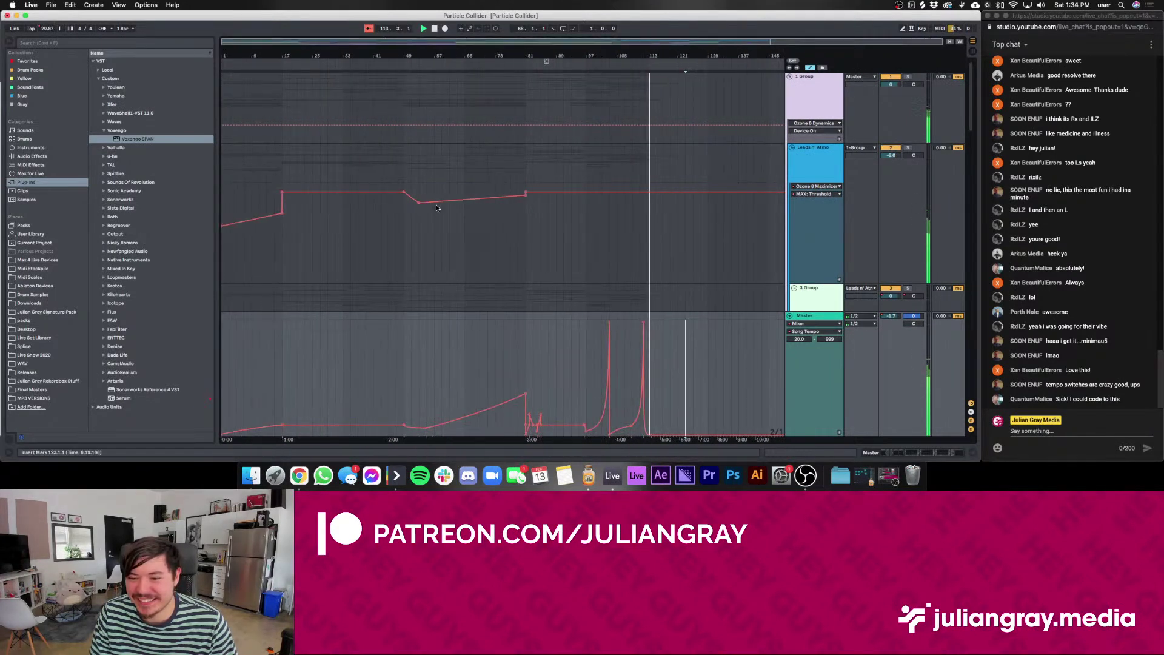
{"action": "left_click", "coordinate": [790, 315]}
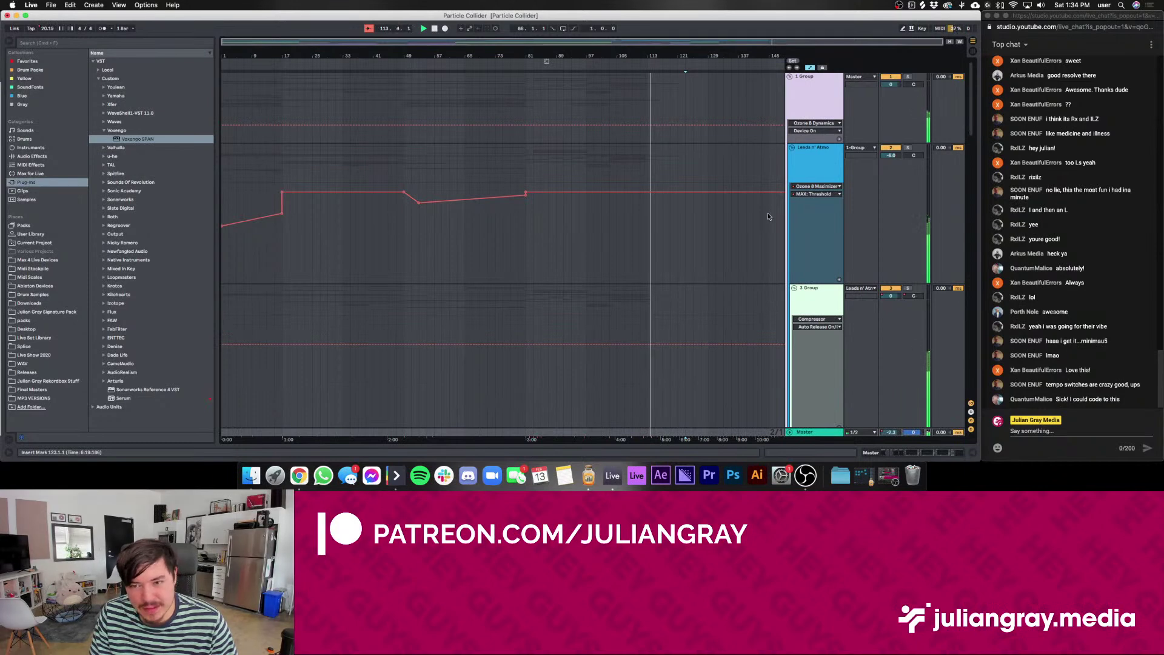
{"action": "left_click", "coordinate": [791, 77]}
{"action": "scroll", "coordinate": [684, 183], "scroll_direction": "down", "scroll_amount": 2}
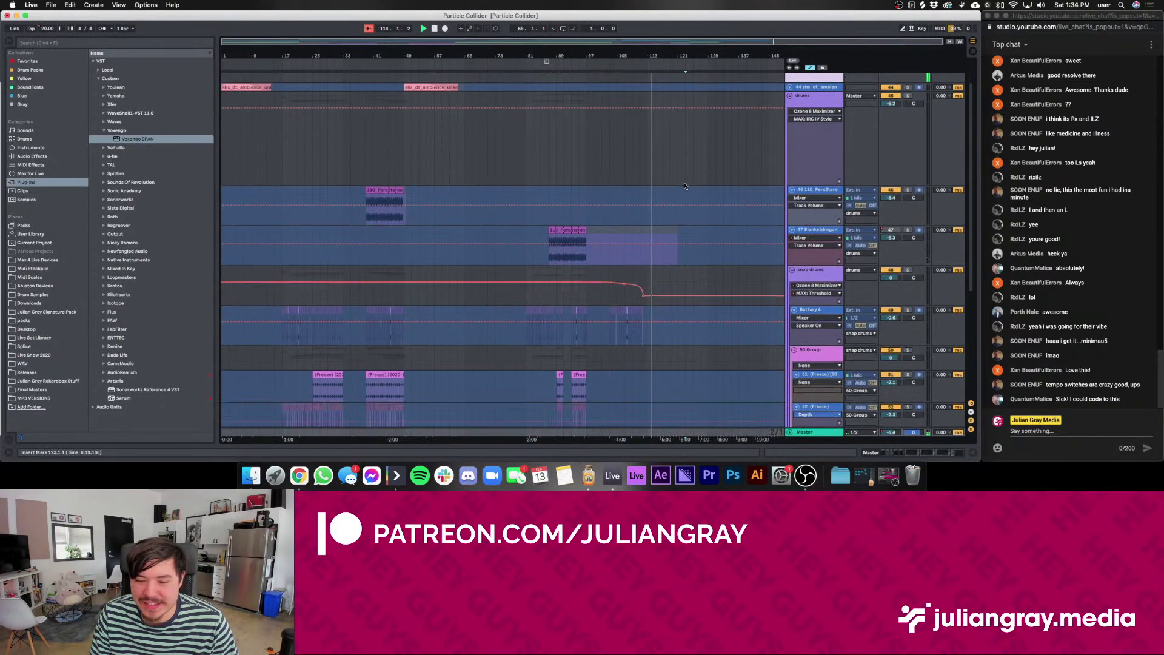
{"action": "scroll", "coordinate": [683, 186], "scroll_direction": "down", "scroll_amount": 4}
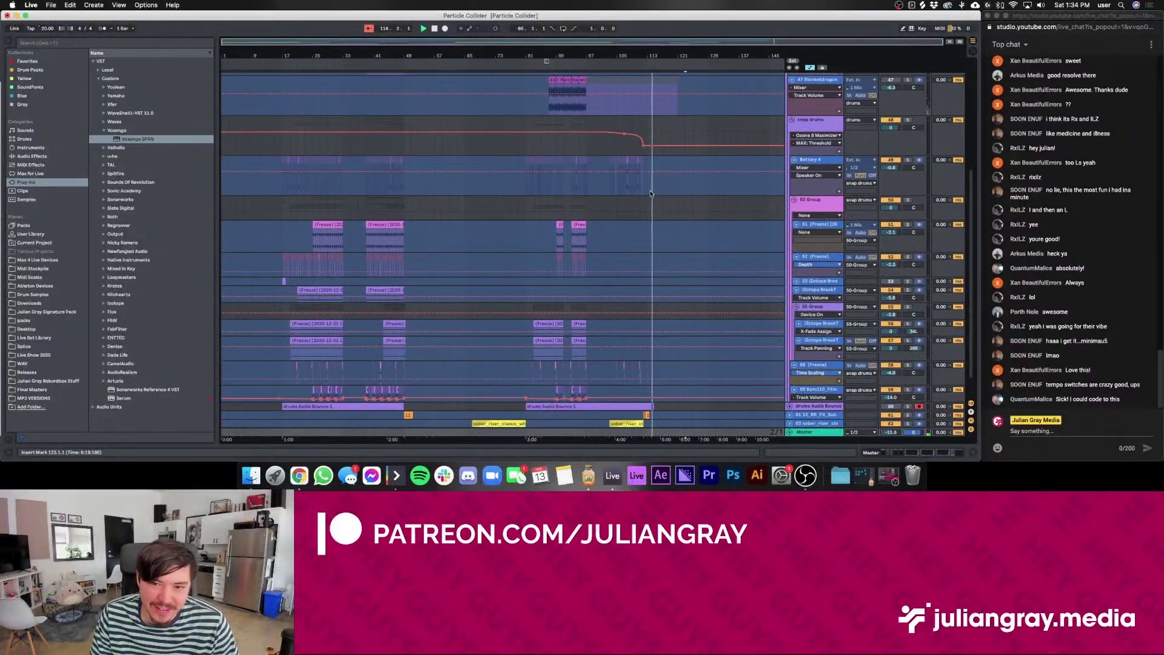
{"action": "left_click", "coordinate": [639, 207]}
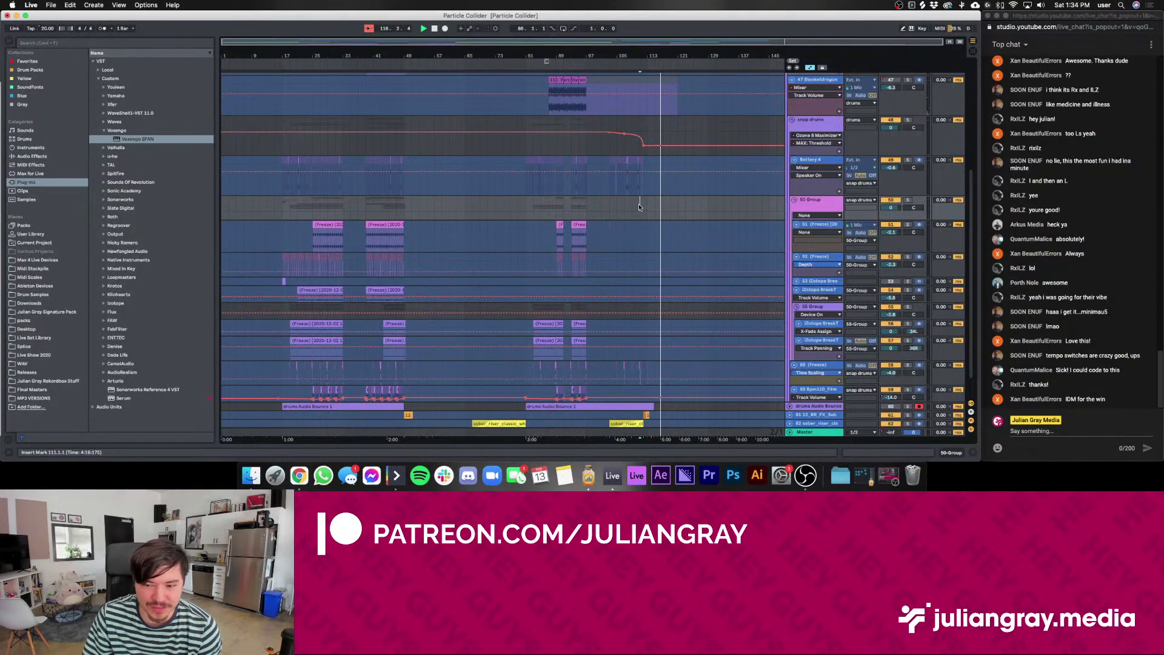
Examine the Song Tempo automation across the whole song on the unfolded Master track, and fold the track again
{"action": "left_click", "coordinate": [790, 432]}
{"action": "scroll", "coordinate": [491, 369], "scroll_direction": "down", "scroll_amount": 2}
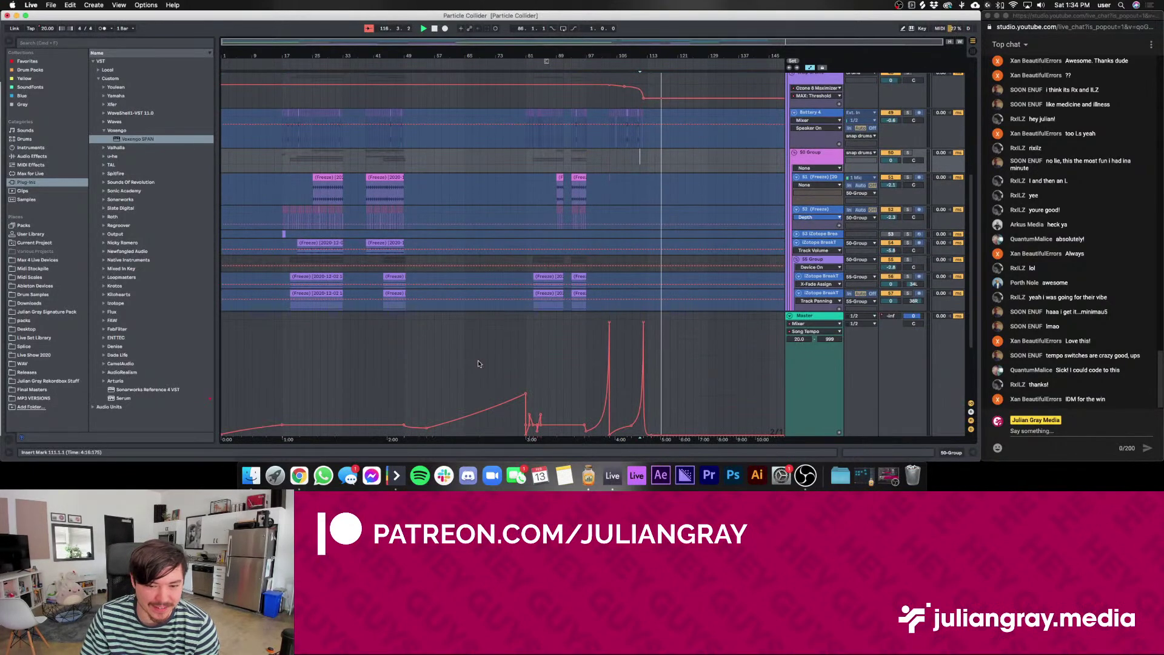
{"action": "left_click_drag", "start_coordinate": [582, 336], "coordinate": [645, 345]}
{"action": "left_click", "coordinate": [654, 339]}
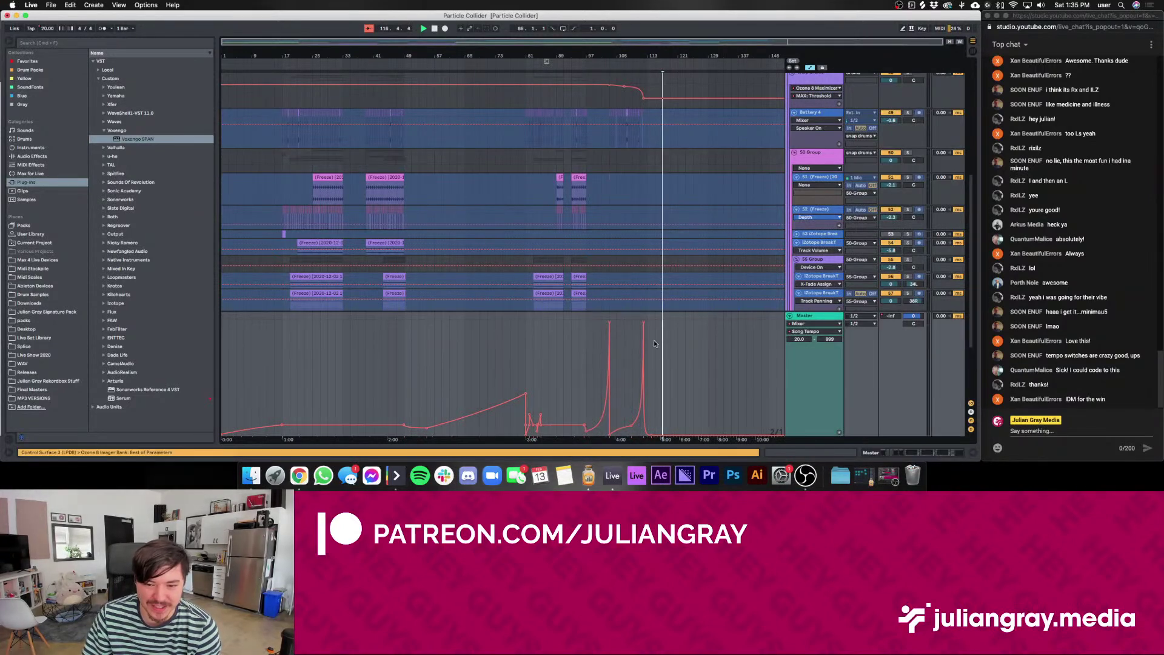
{"action": "left_click", "coordinate": [586, 321]}
{"action": "scroll", "coordinate": [594, 228], "scroll_direction": "up", "scroll_amount": 3}
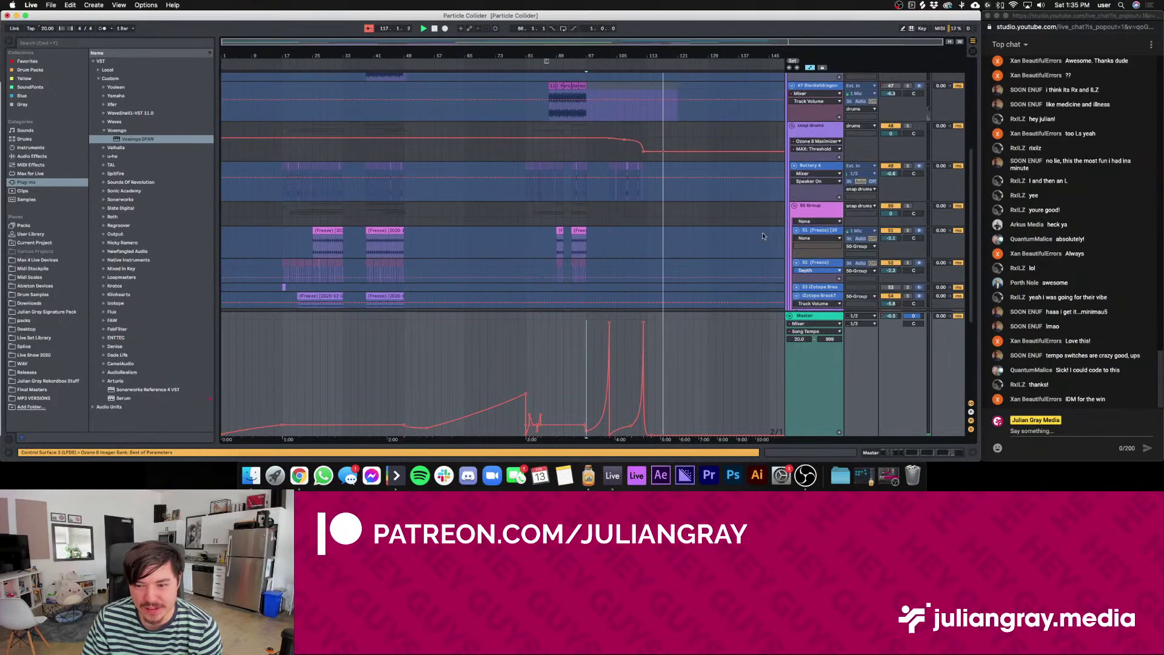
{"action": "left_click", "coordinate": [790, 316]}
Stop playback and unfold the particle collider track to show its clip's waveform
{"action": "scroll", "coordinate": [616, 285], "scroll_direction": "down", "scroll_amount": 2}
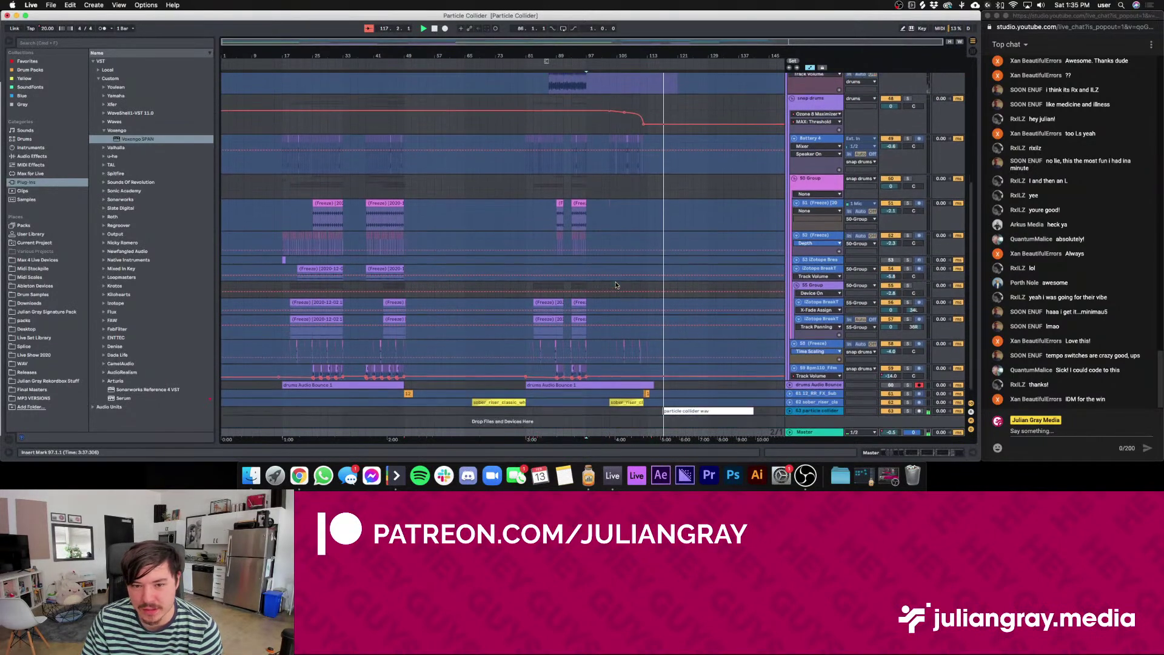
{"action": "scroll", "coordinate": [616, 280], "scroll_direction": "down", "scroll_amount": 1}
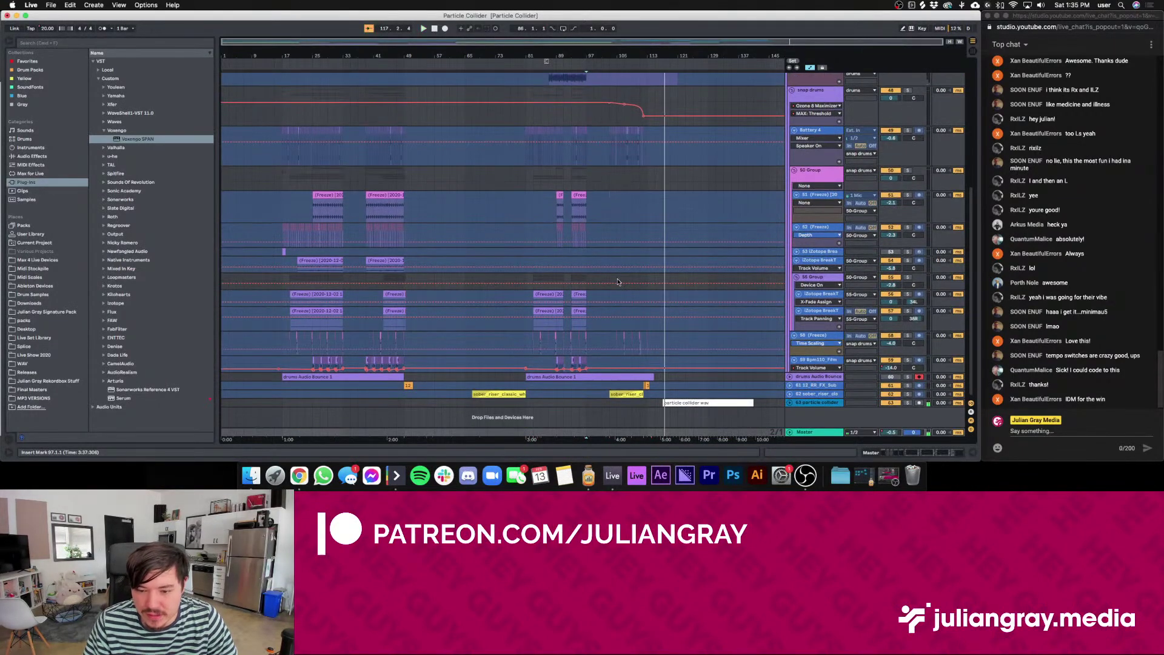
{"action": "left_click", "coordinate": [790, 404]}
{"action": "scroll", "coordinate": [738, 390], "scroll_direction": "down", "scroll_amount": 2}
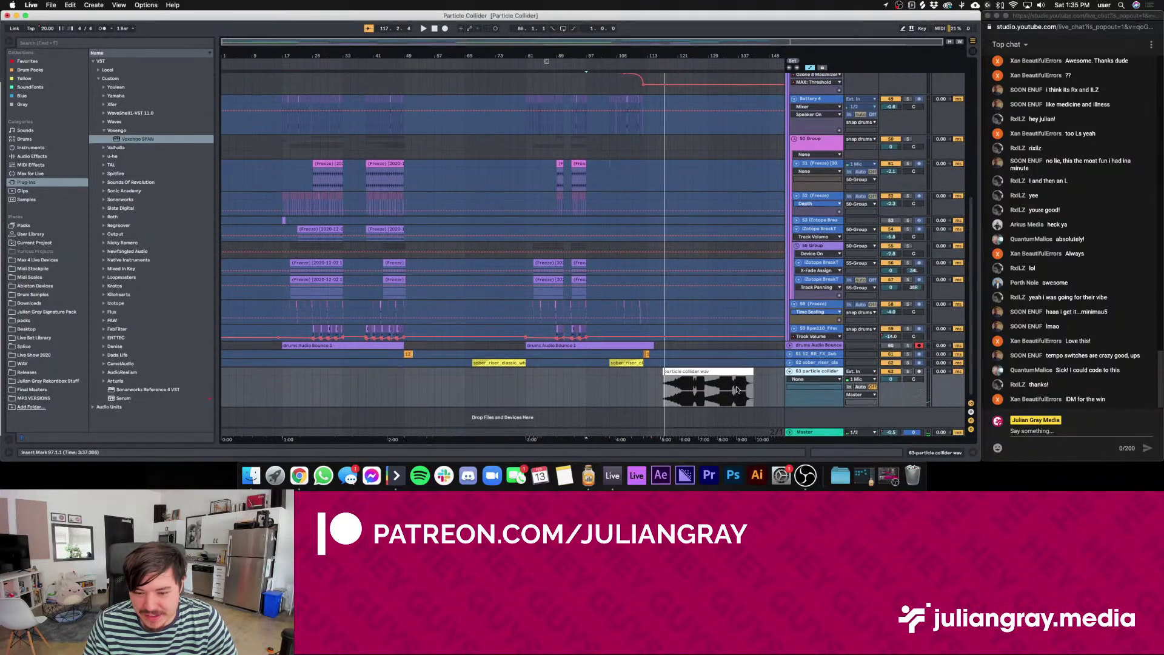
Compare where the 1 Group and drum clips end around bars 113 to 115 with the start of the particle collider.wav clip
{"action": "left_click", "coordinate": [655, 390]}
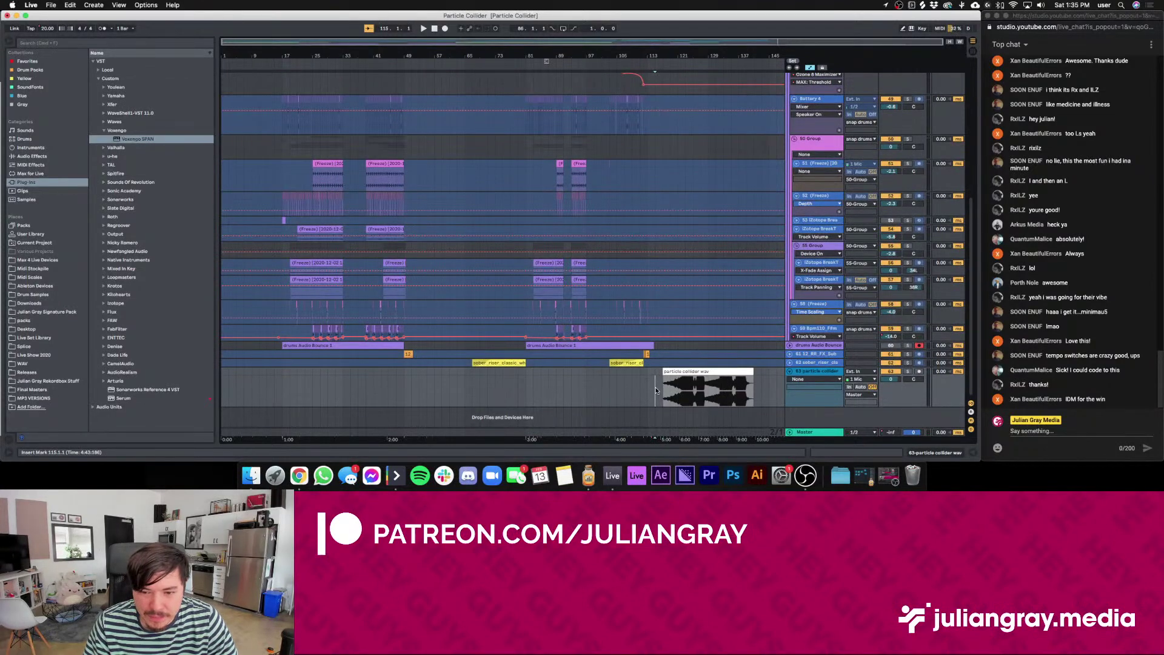
{"action": "scroll", "coordinate": [656, 390], "scroll_direction": "up", "scroll_amount": 10}
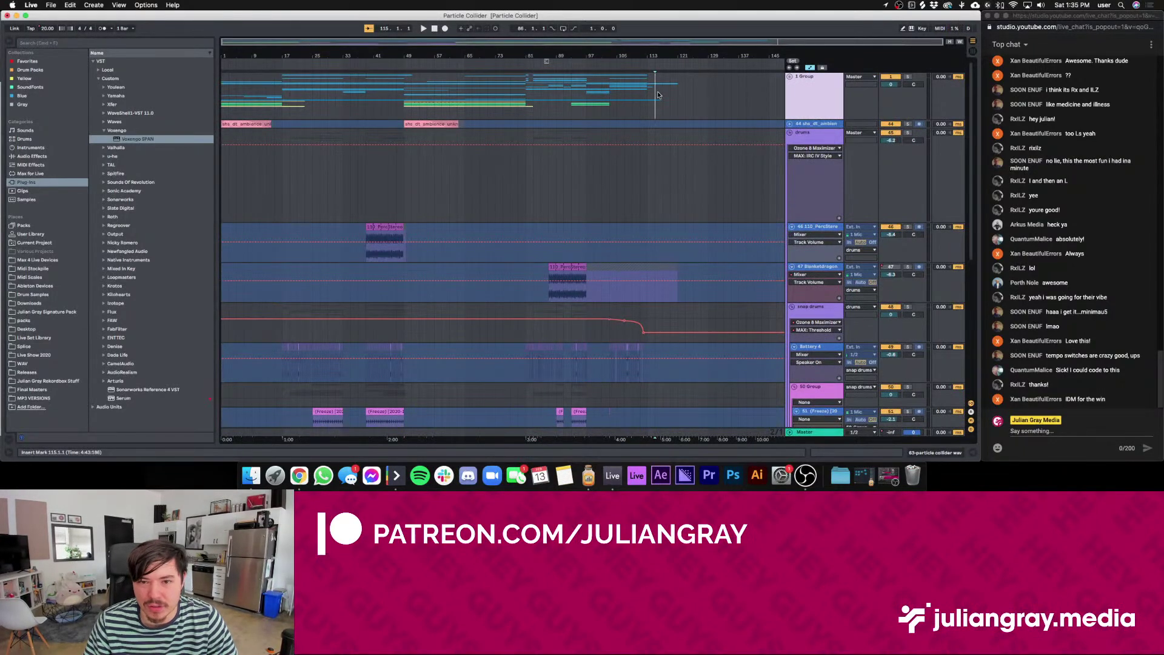
{"action": "scroll", "coordinate": [649, 121], "scroll_direction": "down", "scroll_amount": 10}
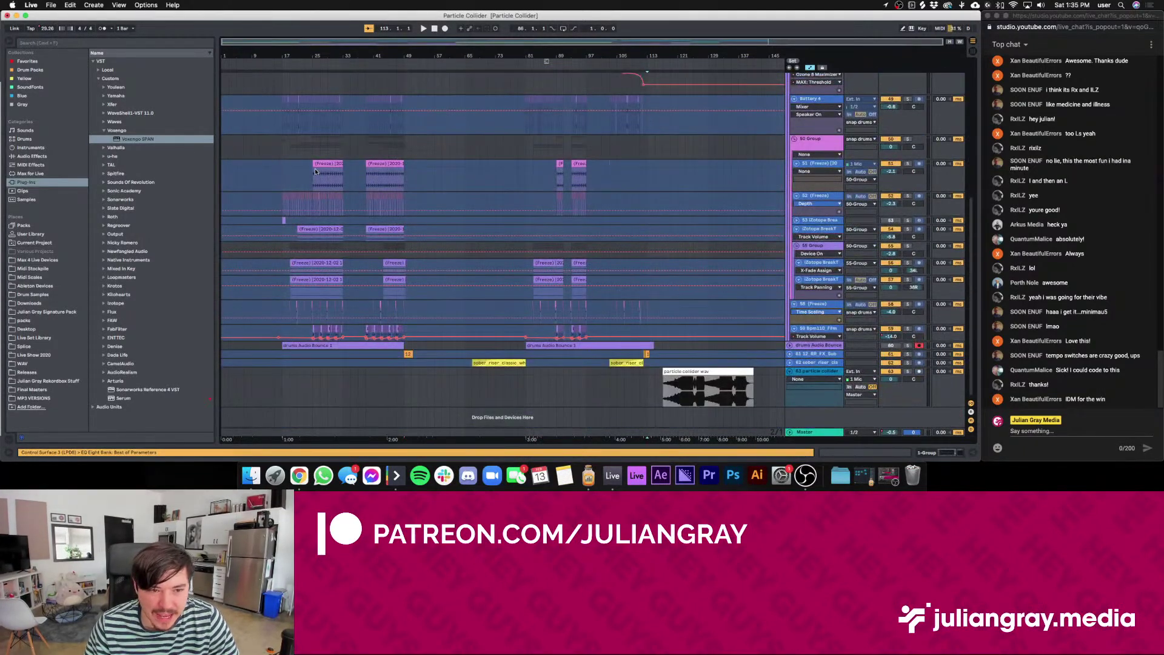
Play the arrangement from bar 17 and look over the drum tracks while it plays
{"action": "left_click", "coordinate": [312, 182]}
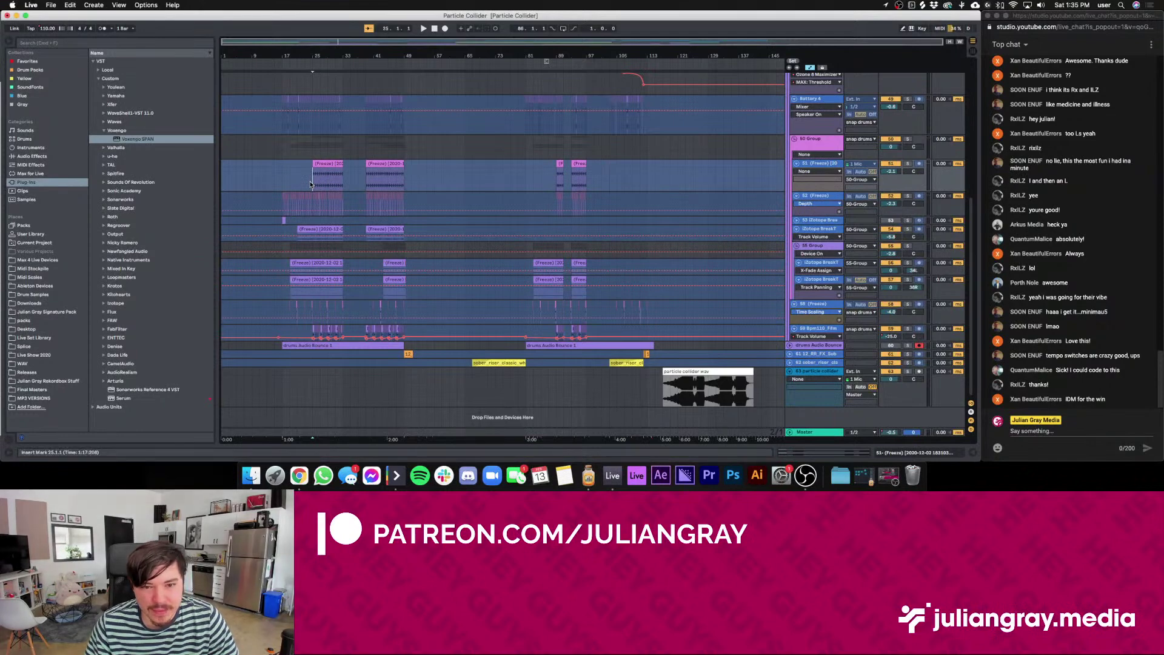
{"action": "scroll", "coordinate": [320, 176], "scroll_direction": "up", "scroll_amount": 10}
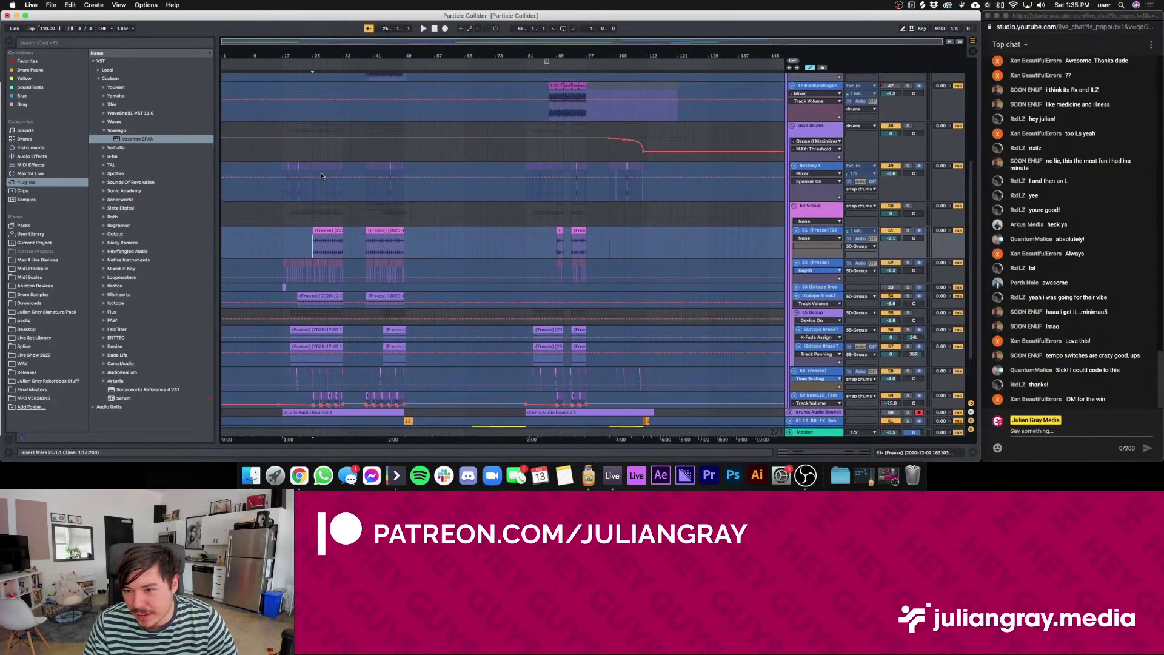
{"action": "scroll", "coordinate": [322, 174], "scroll_direction": "down", "scroll_amount": 4}
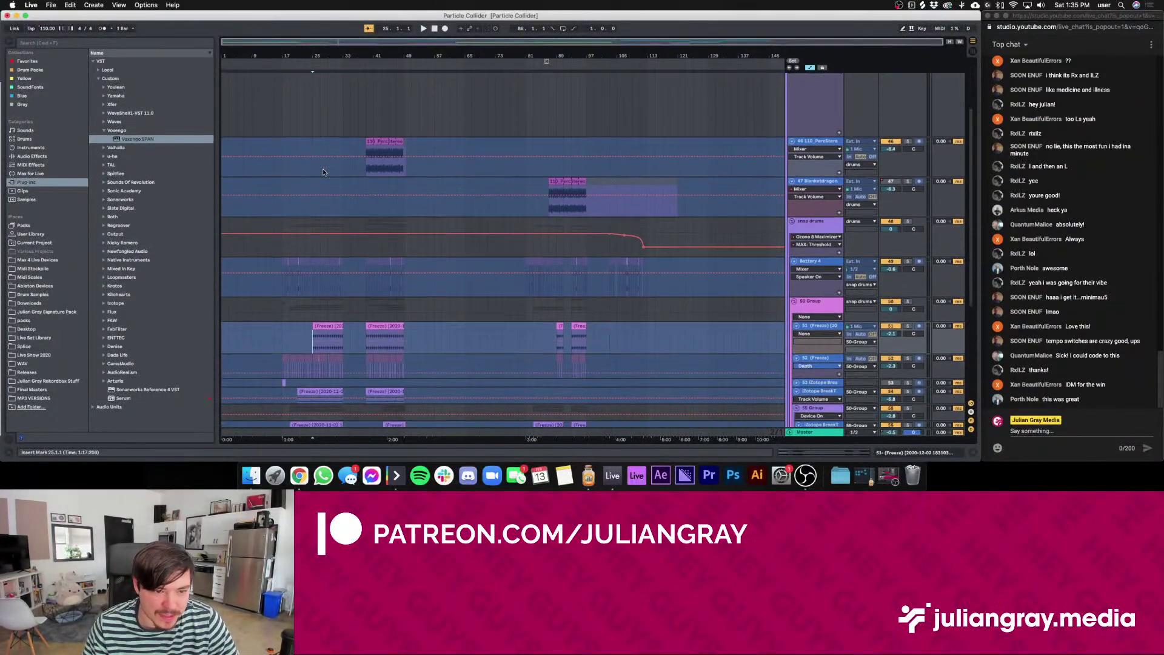
{"action": "left_click", "coordinate": [312, 186]}
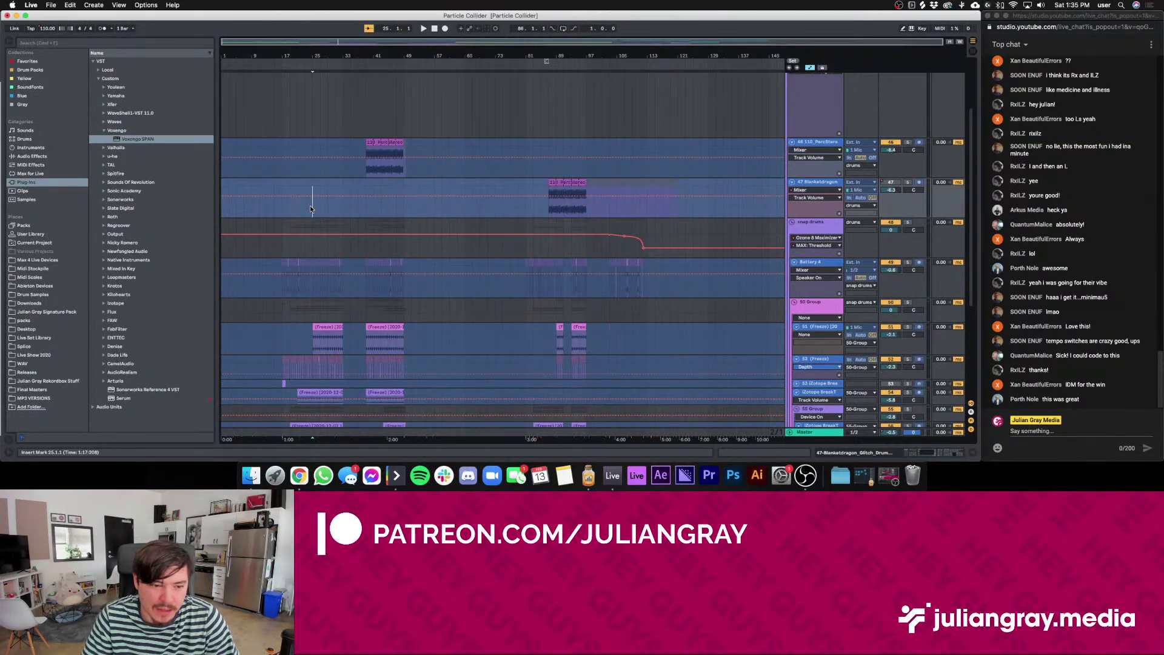
{"action": "left_click", "coordinate": [282, 222]}
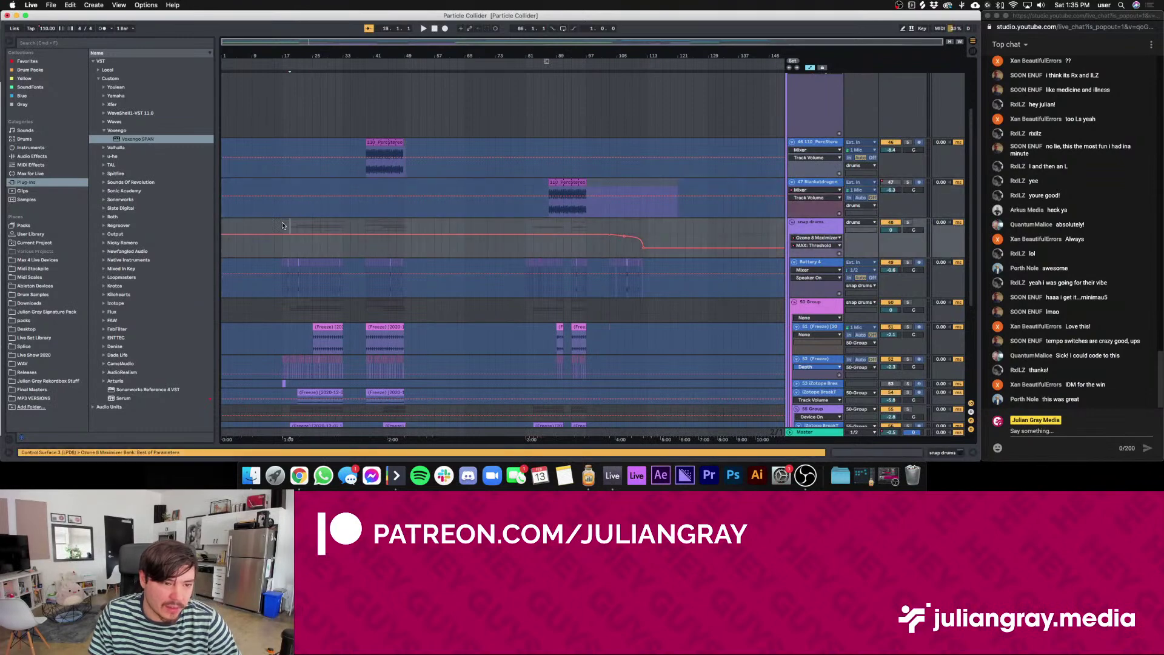
{"action": "key", "text": "space"}
{"action": "scroll", "coordinate": [328, 262], "scroll_direction": "down", "scroll_amount": 3}
{"action": "scroll", "coordinate": [331, 263], "scroll_direction": "down", "scroll_amount": 4}
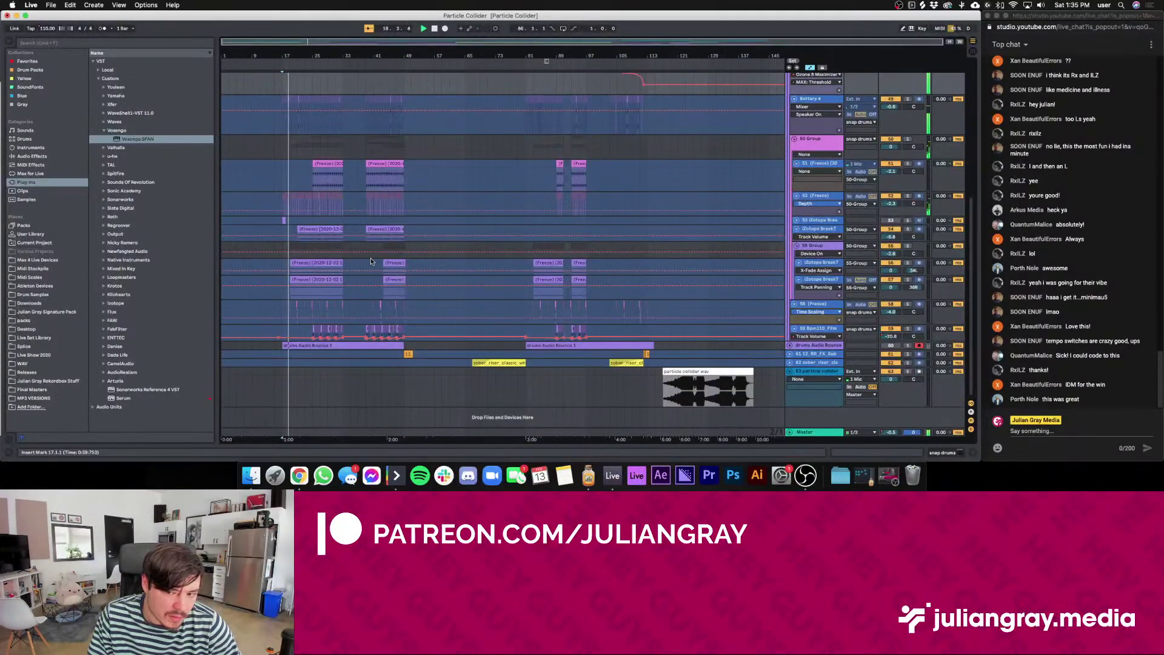
{"action": "scroll", "coordinate": [370, 258], "scroll_direction": "up", "scroll_amount": 4}
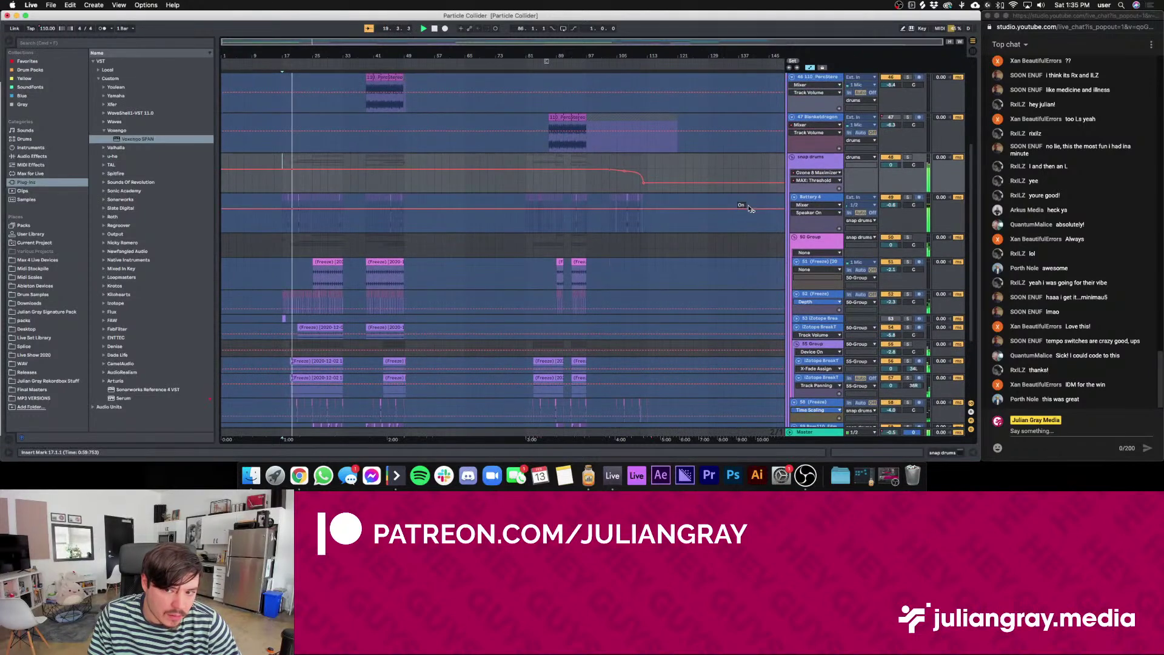
{"action": "scroll", "coordinate": [333, 217], "scroll_direction": "up", "scroll_amount": 4}
{"action": "scroll", "coordinate": [322, 227], "scroll_direction": "up", "scroll_amount": 1}
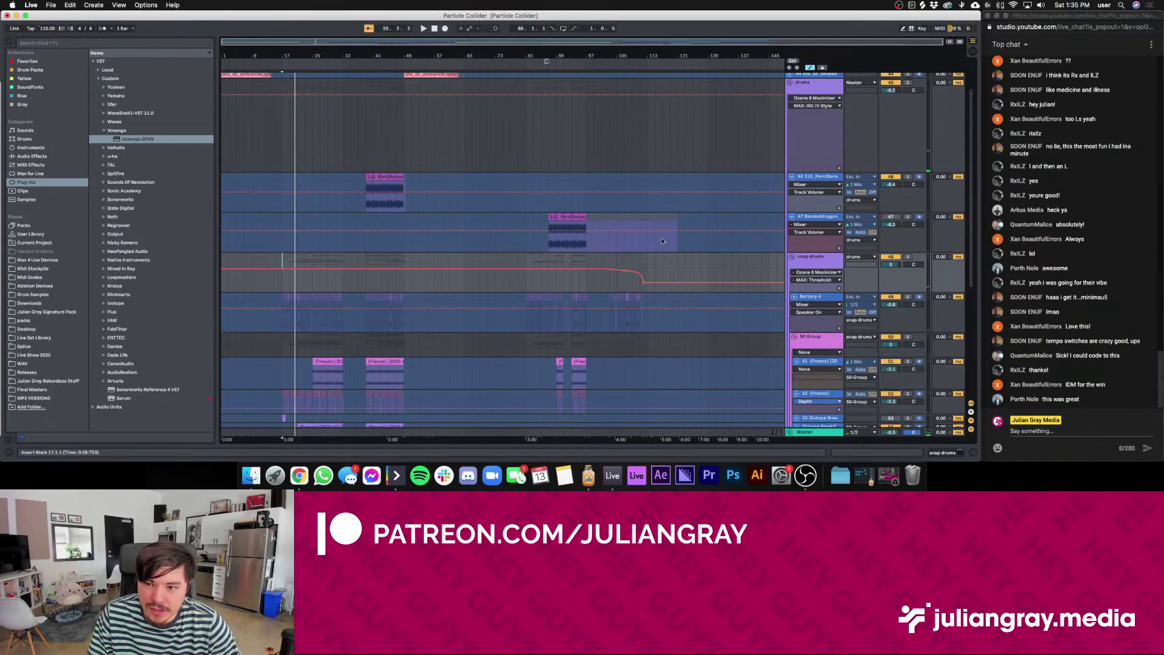
Solo the Battery 4 track, listen to it from bar 17, and check it against the other snap drums tracks
{"action": "left_click", "coordinate": [815, 296]}
{"action": "left_click", "coordinate": [906, 297]}
{"action": "key", "text": "space"}
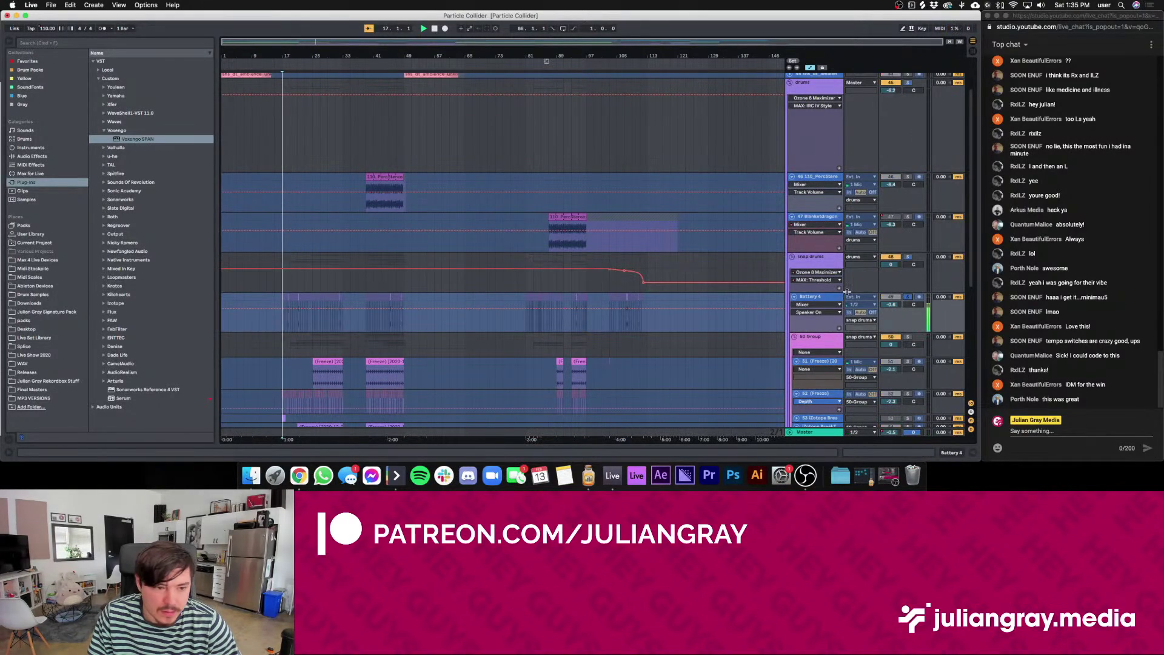
{"action": "left_click_drag", "start_coordinate": [252, 41], "coordinate": [252, 91]}
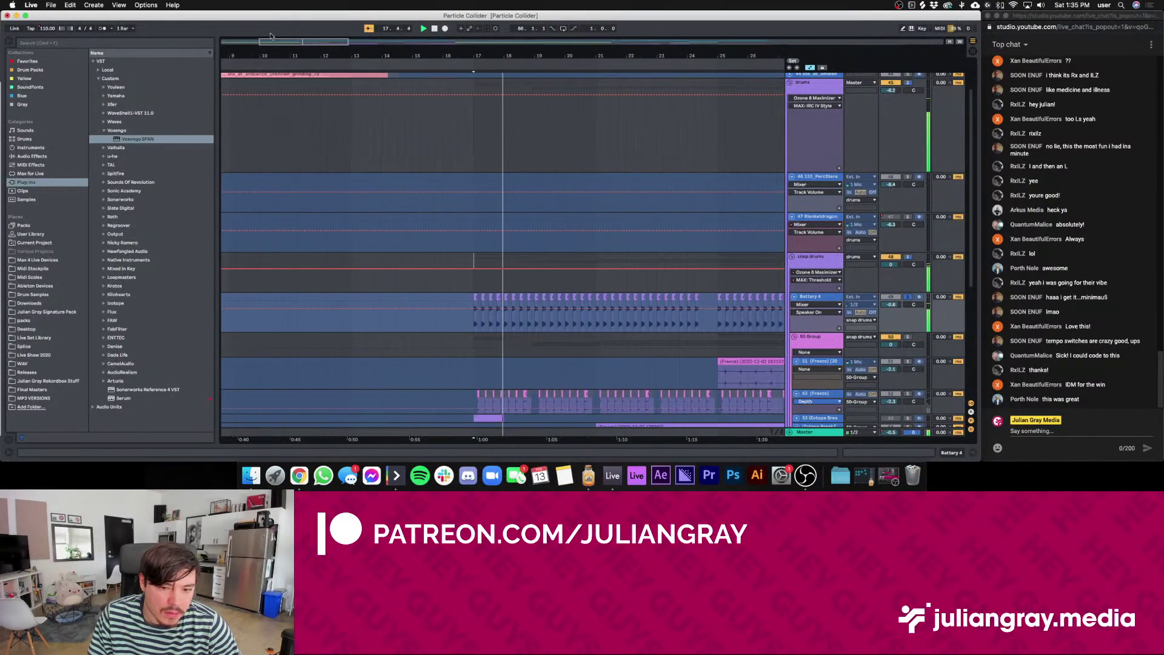
{"action": "scroll", "coordinate": [504, 254], "scroll_direction": "down", "scroll_amount": 5}
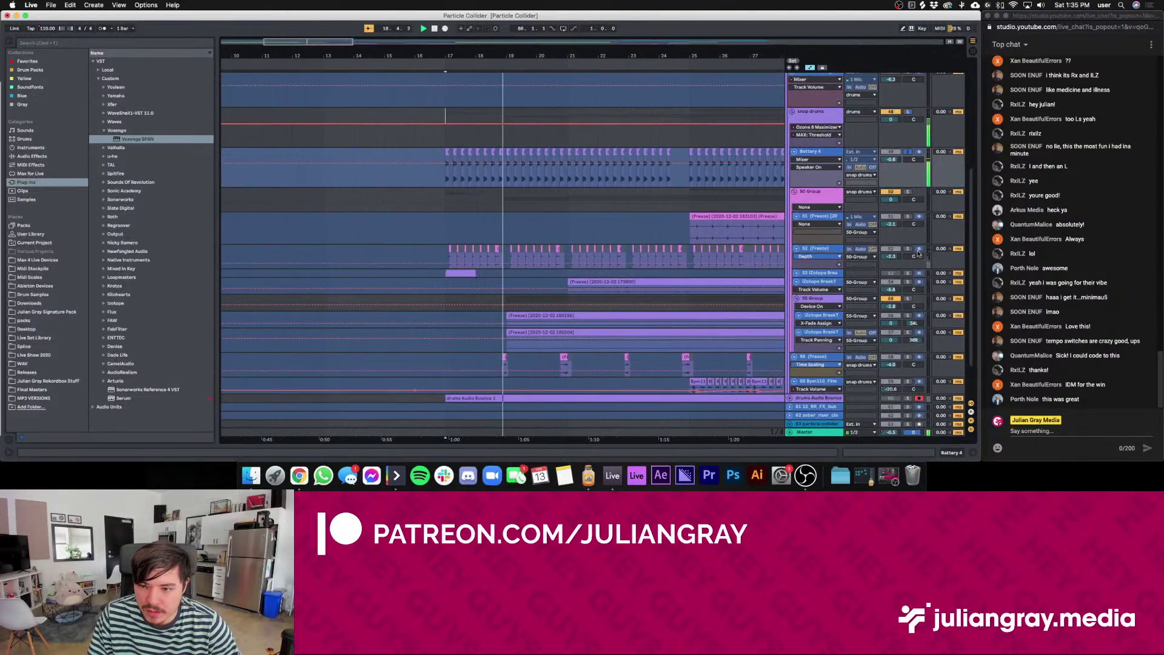
{"action": "scroll", "coordinate": [909, 253], "scroll_direction": "down", "scroll_amount": 2}
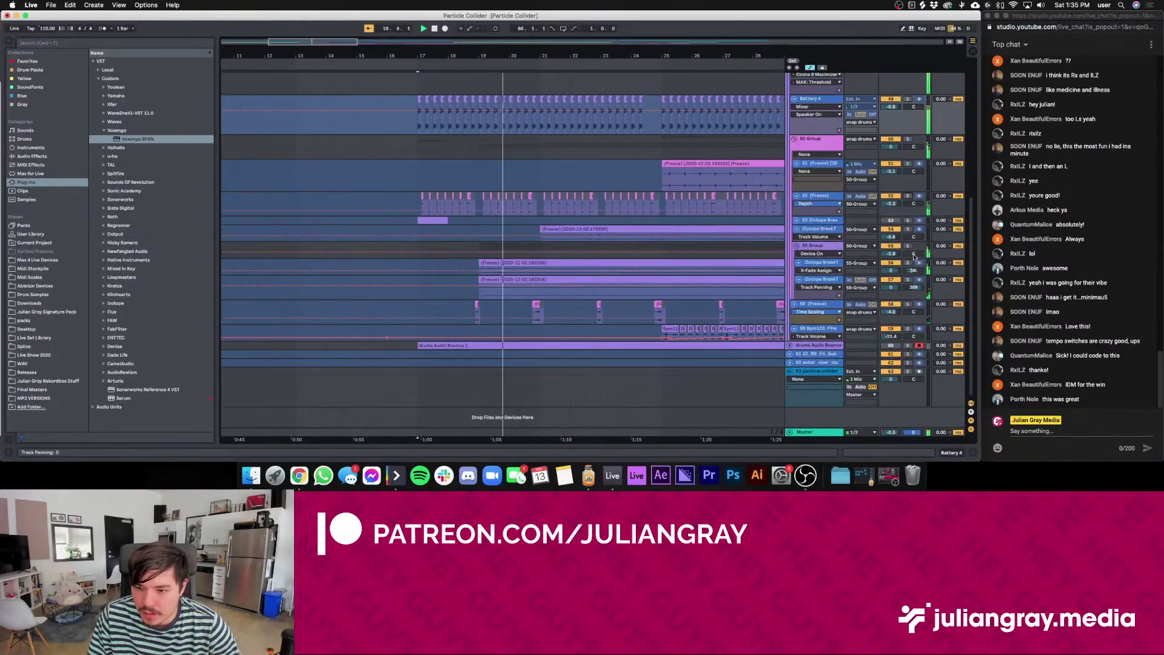
{"action": "scroll", "coordinate": [913, 255], "scroll_direction": "up", "scroll_amount": 5}
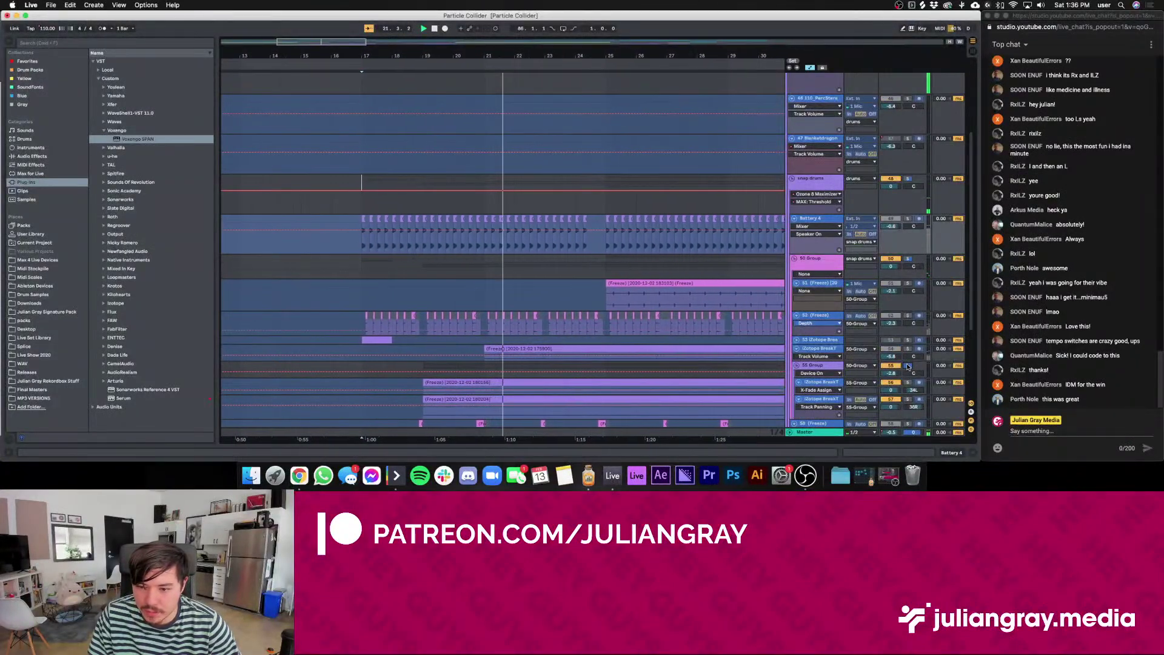
{"action": "scroll", "coordinate": [912, 141], "scroll_direction": "up", "scroll_amount": 5}
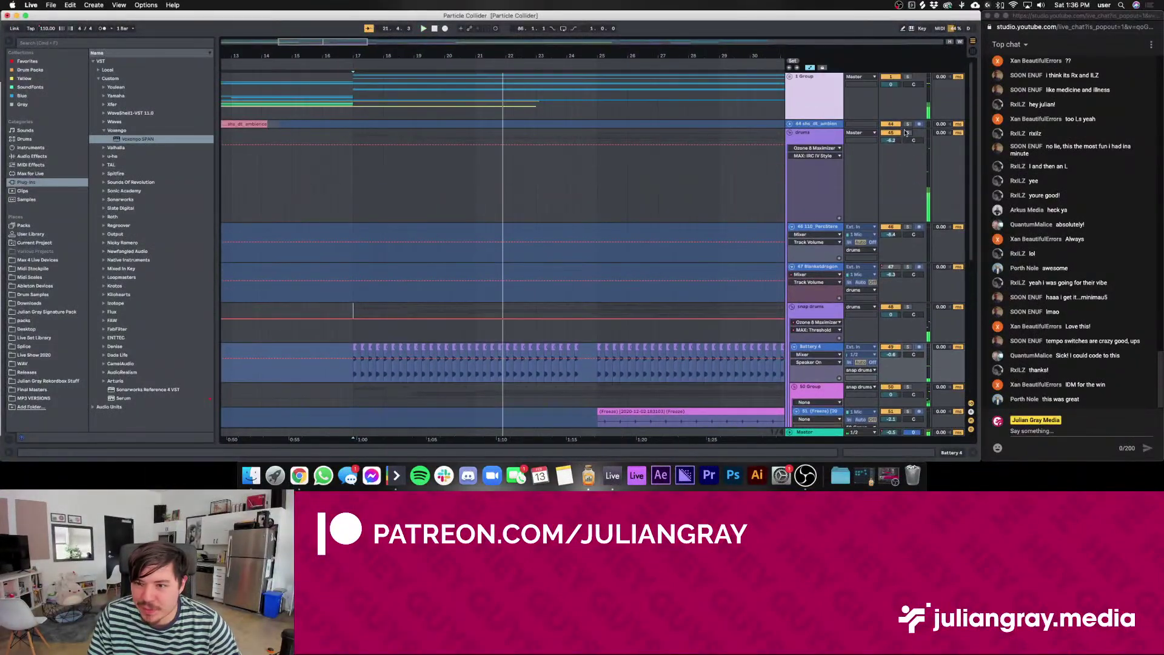
Replay from bar 17 and inspect the short clip on the iZotope BreakTweaker track inside the 50 Group
{"action": "scroll", "coordinate": [626, 226], "scroll_direction": "down", "scroll_amount": 10}
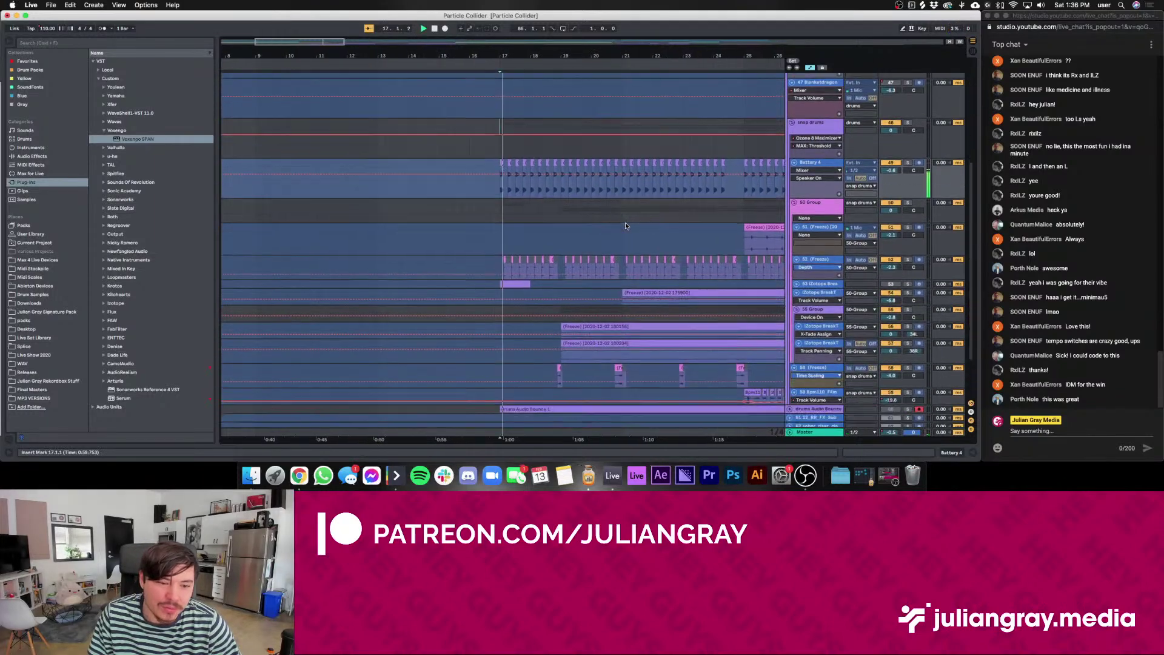
{"action": "scroll", "coordinate": [791, 218], "scroll_direction": "up", "scroll_amount": 1}
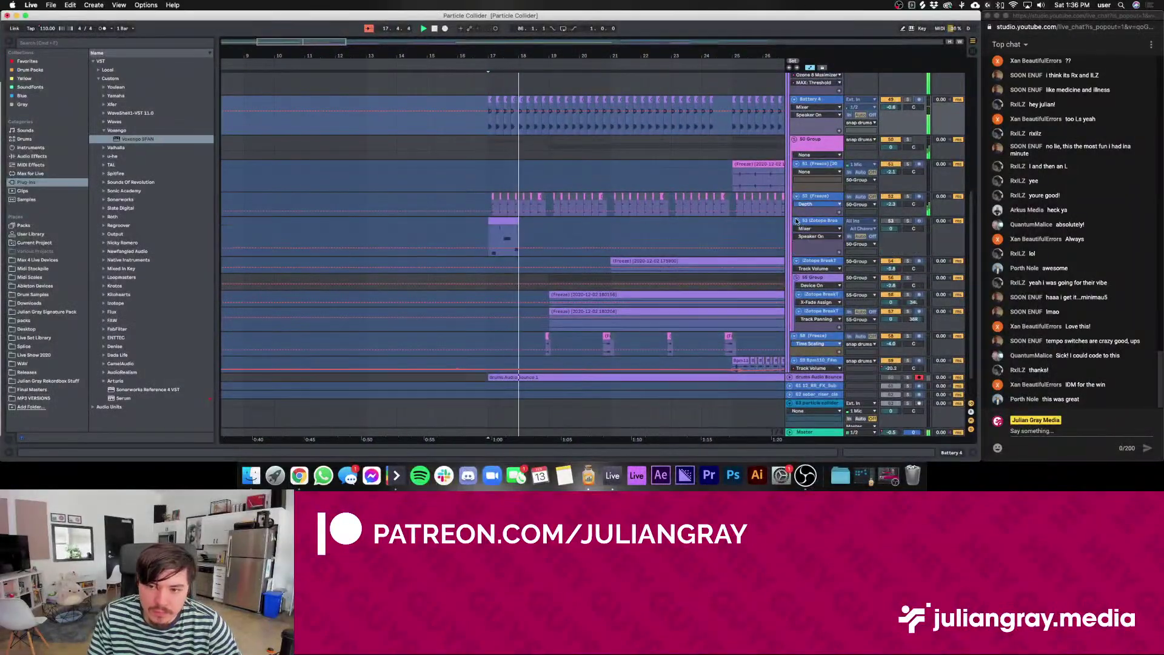
{"action": "scroll", "coordinate": [790, 222], "scroll_direction": "down", "scroll_amount": 1}
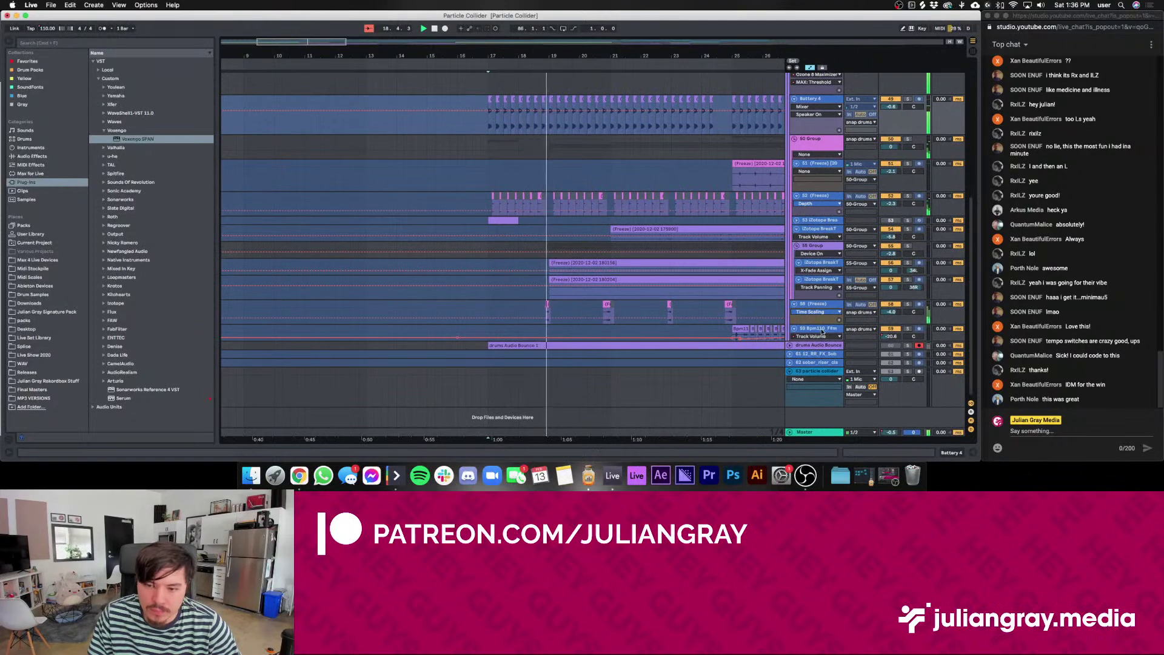
{"action": "scroll", "coordinate": [829, 224], "scroll_direction": "up", "scroll_amount": 1}
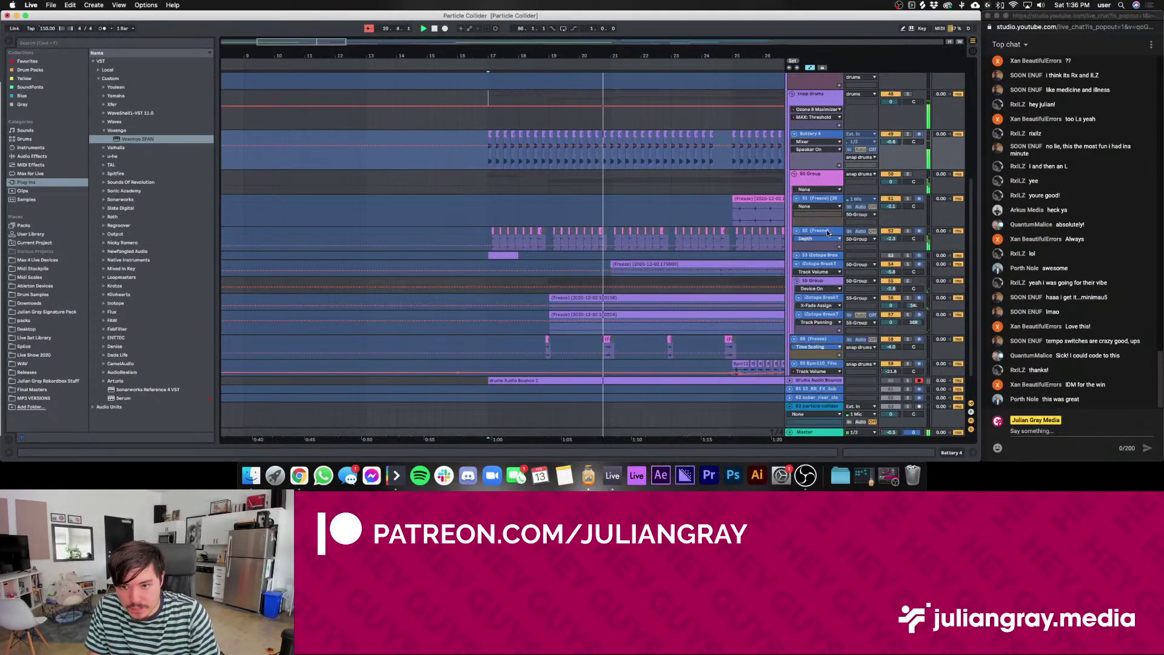
Solo the 58 (Freeze) track and listen to its short clips around bar 24
{"action": "left_click", "coordinate": [828, 230]}
{"action": "scroll", "coordinate": [873, 248], "scroll_direction": "down", "scroll_amount": 1}
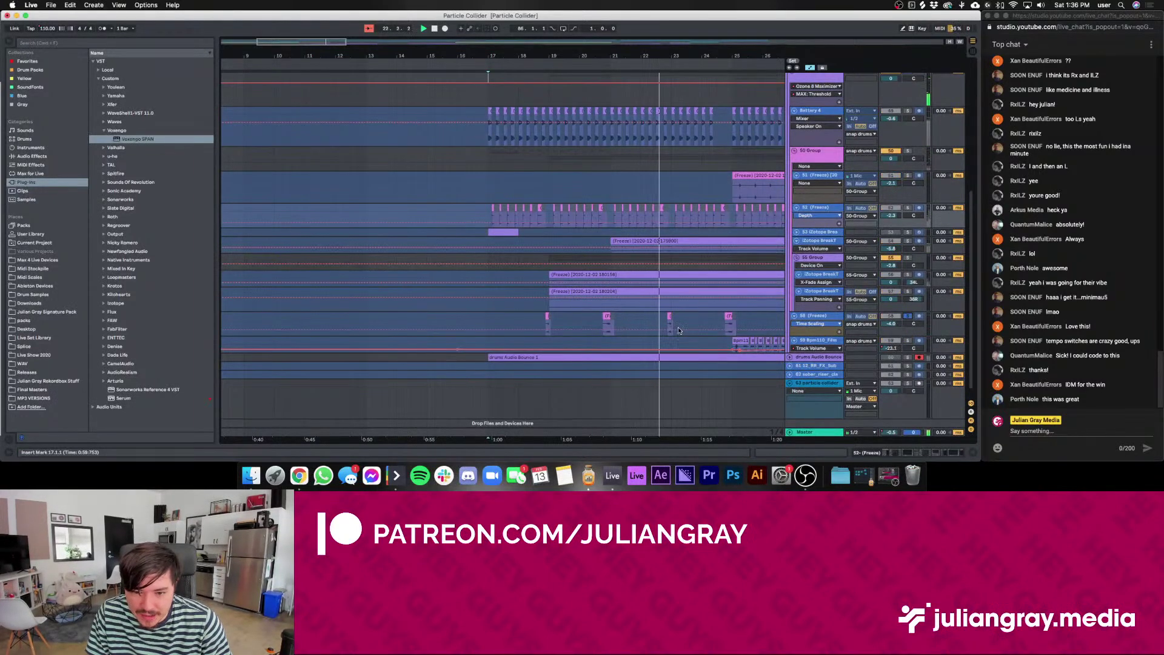
{"action": "left_click", "coordinate": [816, 332]}
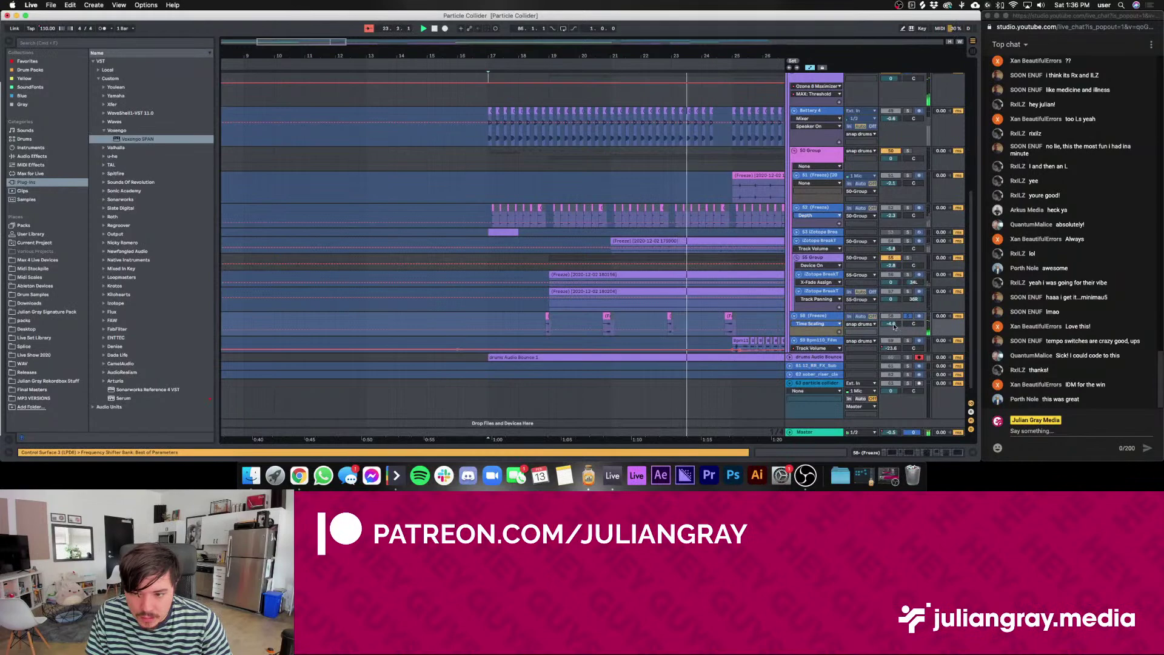
{"action": "left_click", "coordinate": [727, 321]}
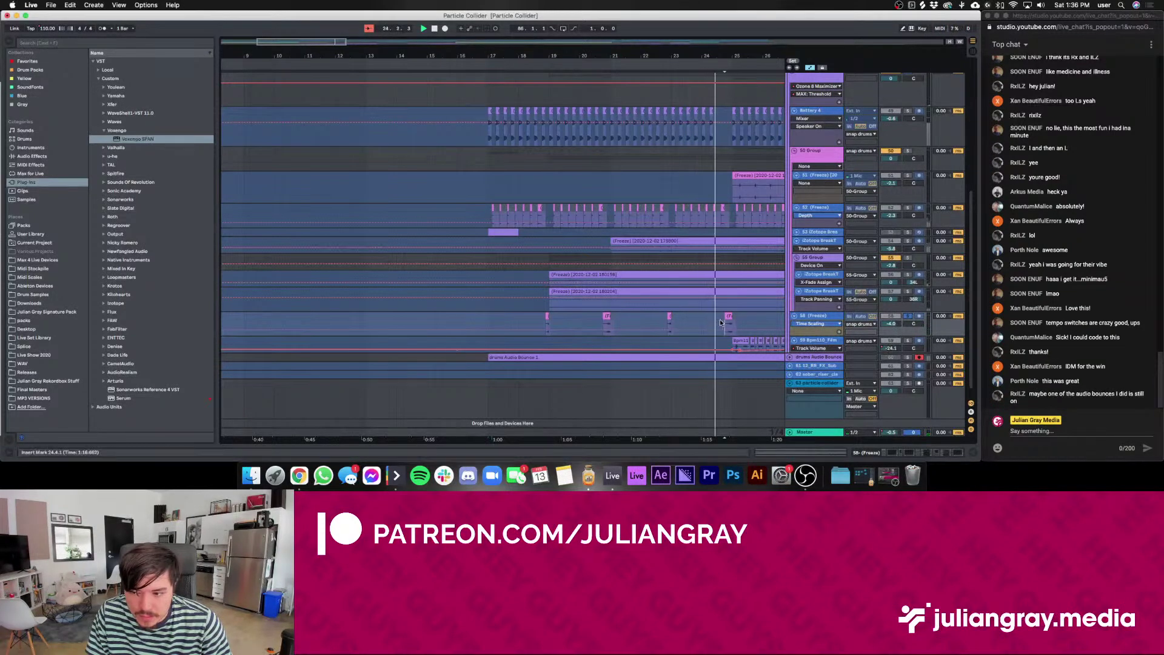
{"action": "key", "text": "Left"}
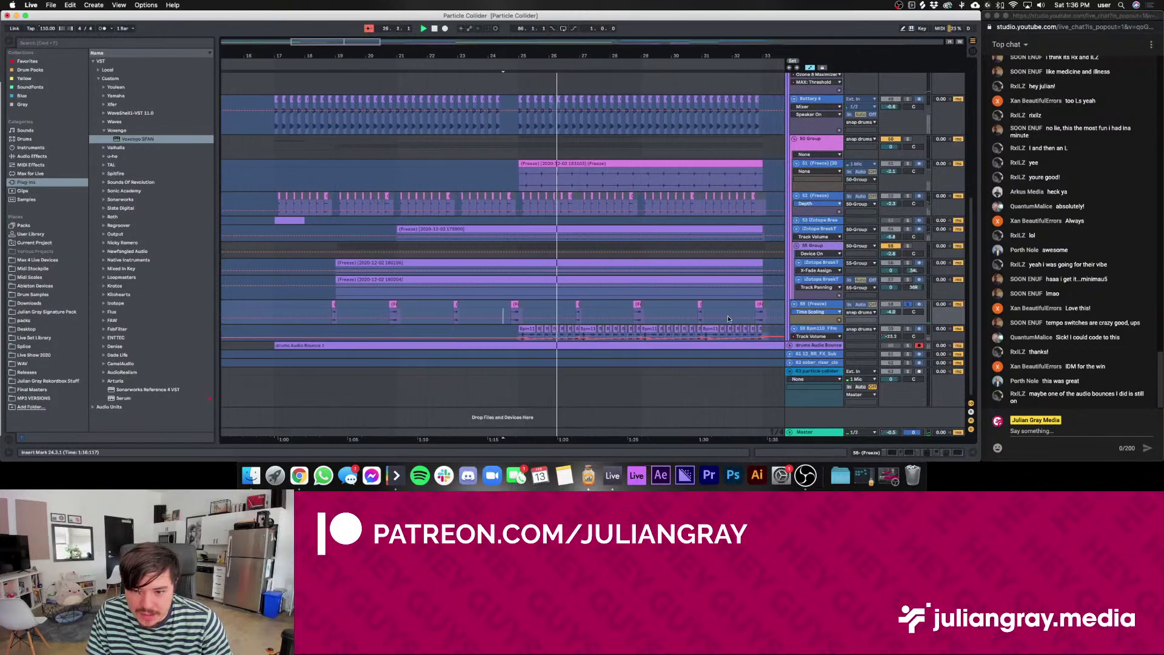
Unfold the drums Audio Bounce track to show its waveform and solo it during playback
{"action": "left_click", "coordinate": [802, 347]}
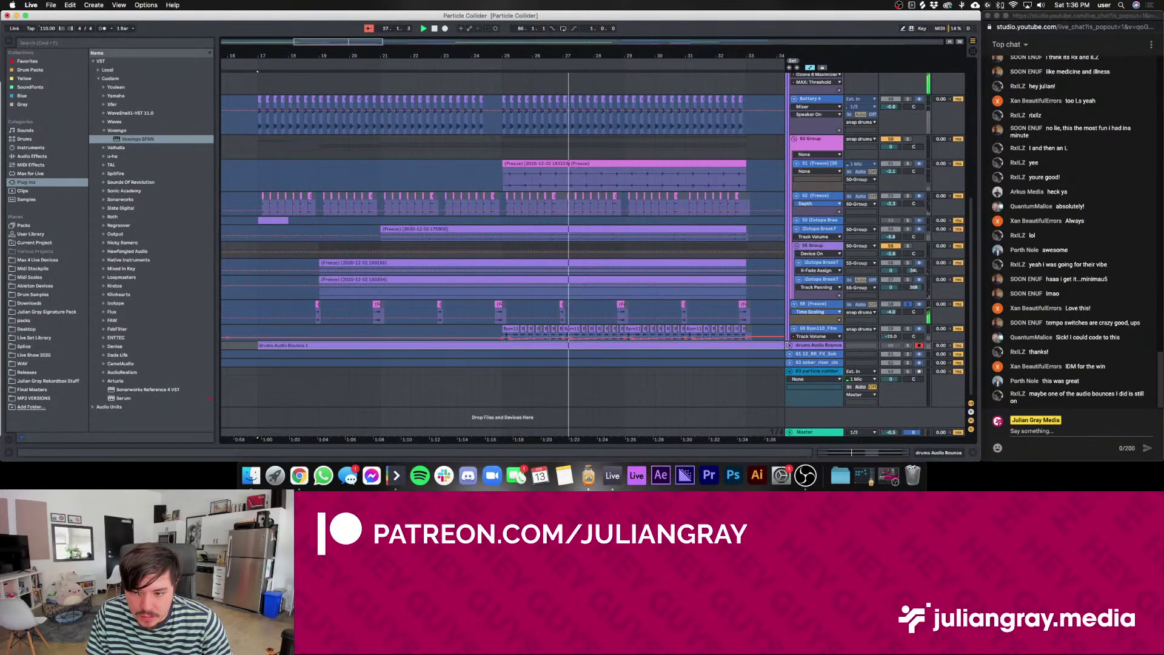
{"action": "key", "text": "Right"}
{"action": "left_click", "coordinate": [907, 346]}
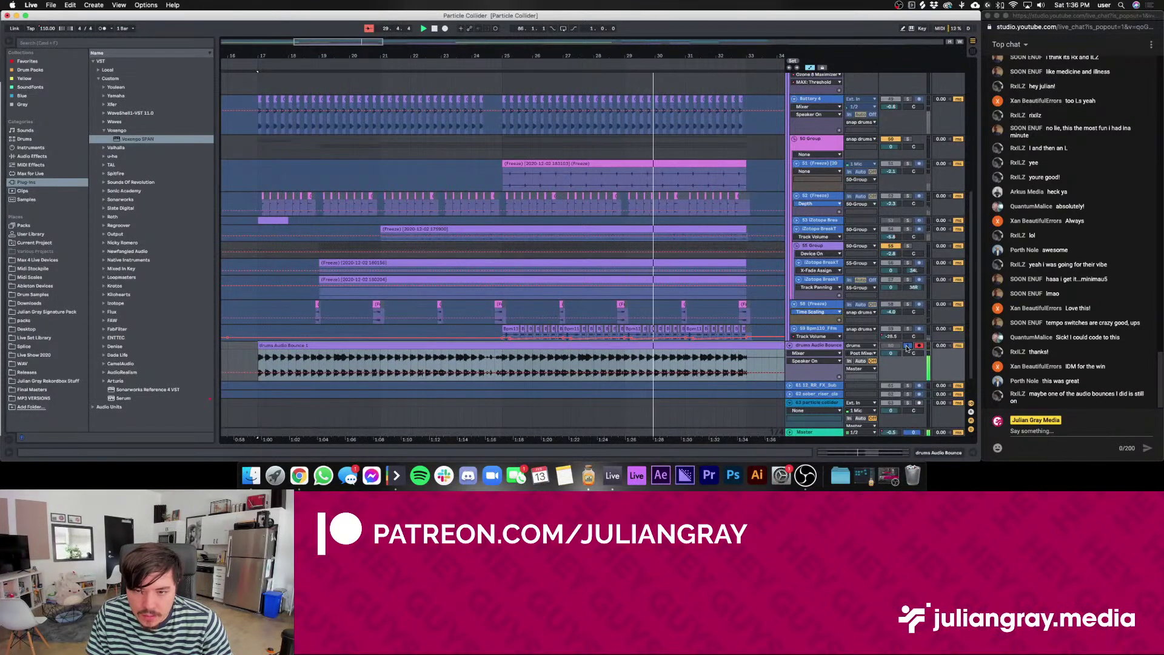
{"action": "scroll", "coordinate": [667, 291], "scroll_direction": "up", "scroll_amount": 10}
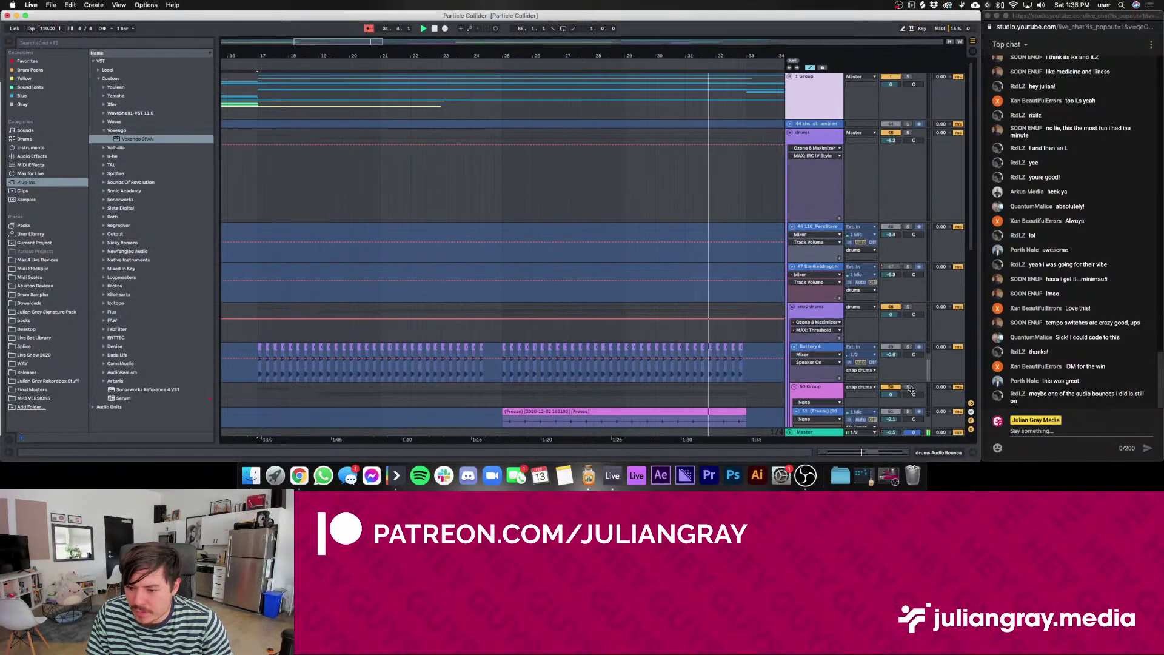
{"action": "scroll", "coordinate": [745, 339], "scroll_direction": "down", "scroll_amount": 10}
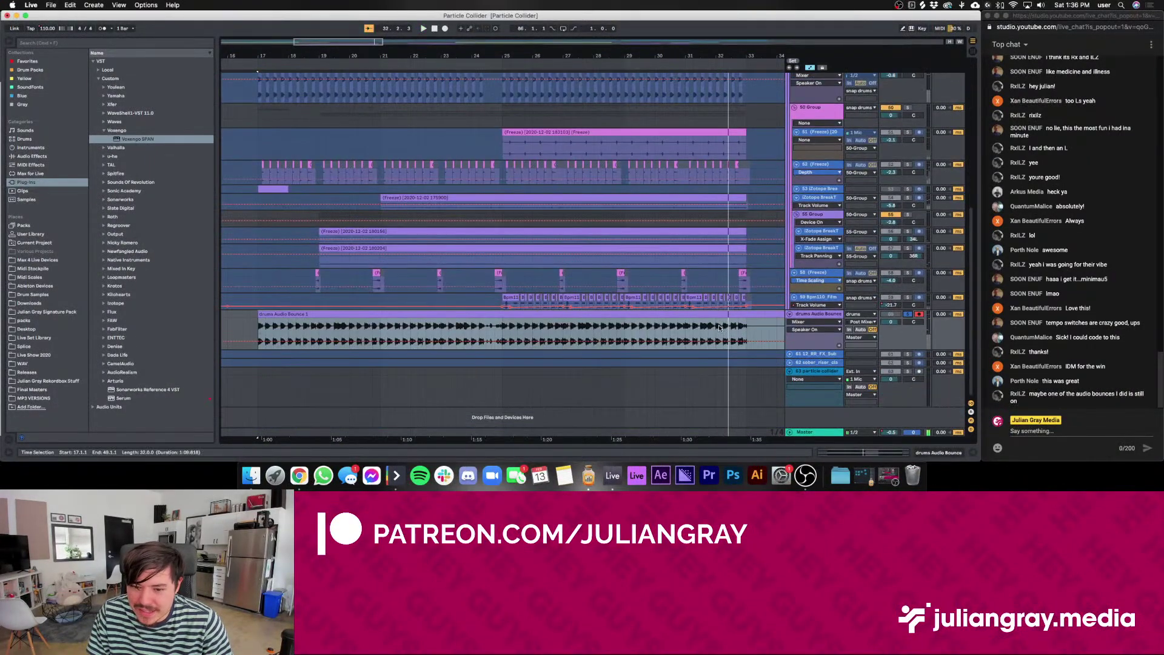
Play the soloed drums Audio Bounce clip from bar 31, and take the track out of solo
{"action": "left_click", "coordinate": [720, 330]}
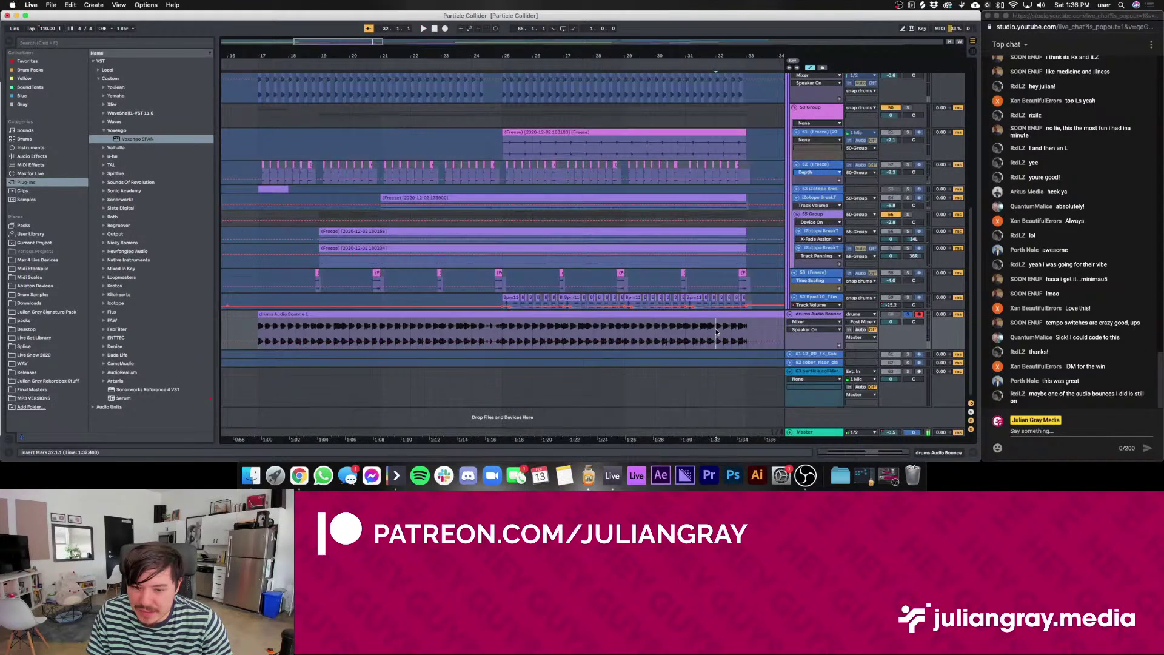
{"action": "left_click", "coordinate": [473, 332]}
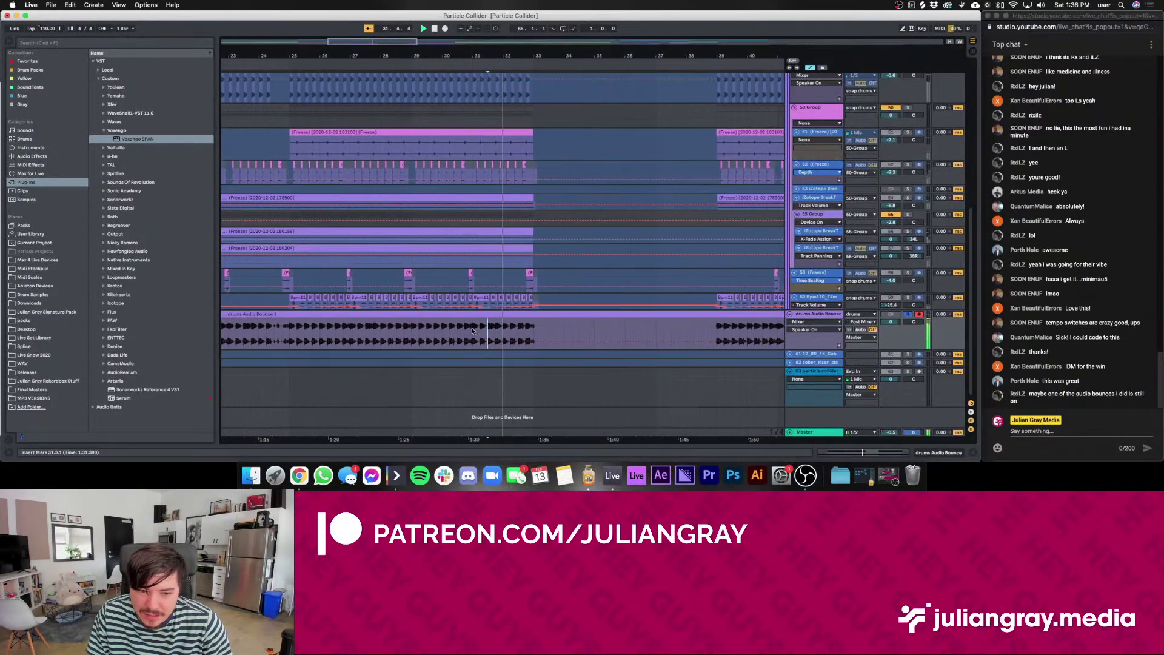
{"action": "left_click", "coordinate": [907, 314]}
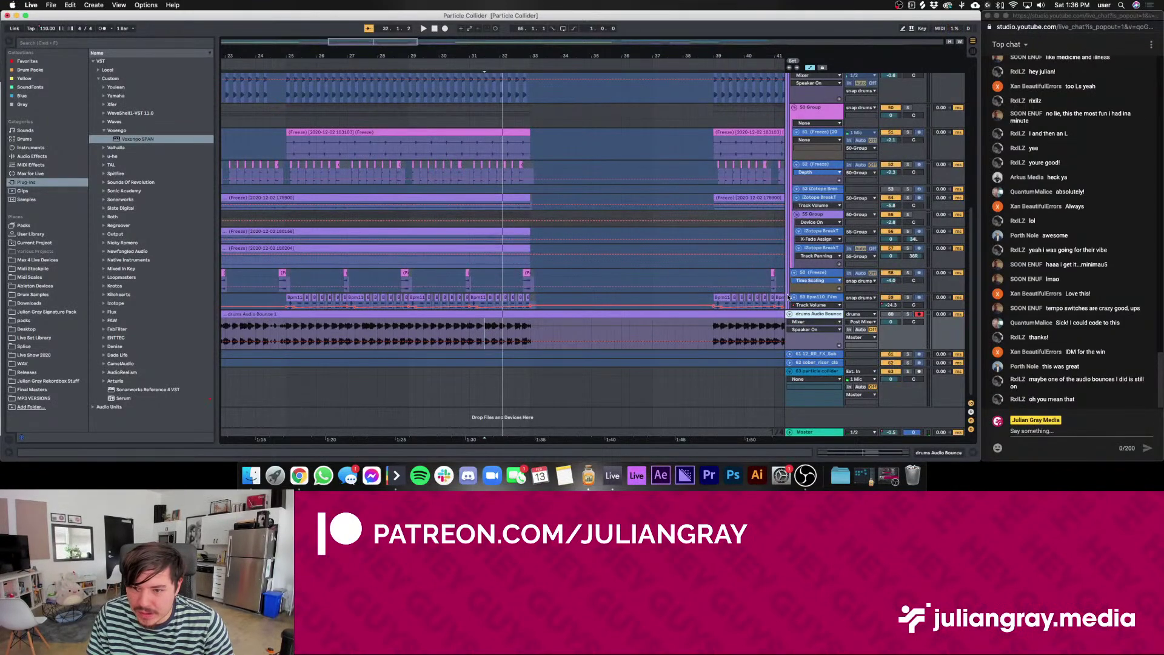
Zoom out to the song's first half and play the full mix from bar 31 in the 1 Group
{"action": "left_click_drag", "start_coordinate": [383, 45], "coordinate": [383, 30]}
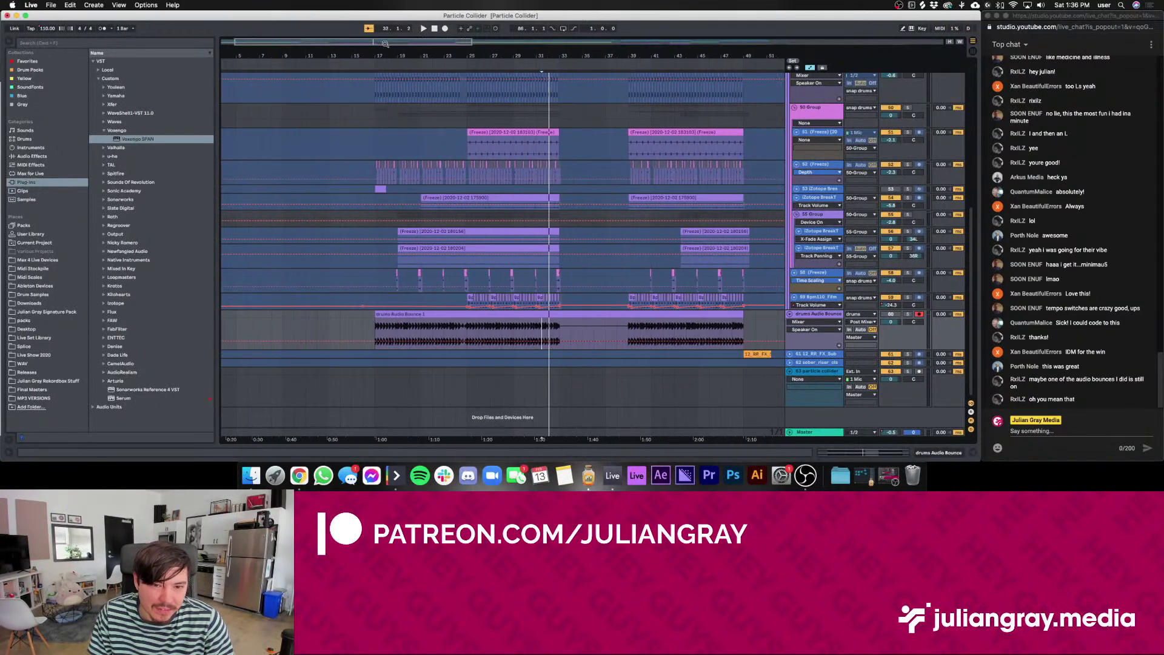
{"action": "scroll", "coordinate": [440, 117], "scroll_direction": "up", "scroll_amount": 5}
{"action": "scroll", "coordinate": [440, 117], "scroll_direction": "up", "scroll_amount": 2}
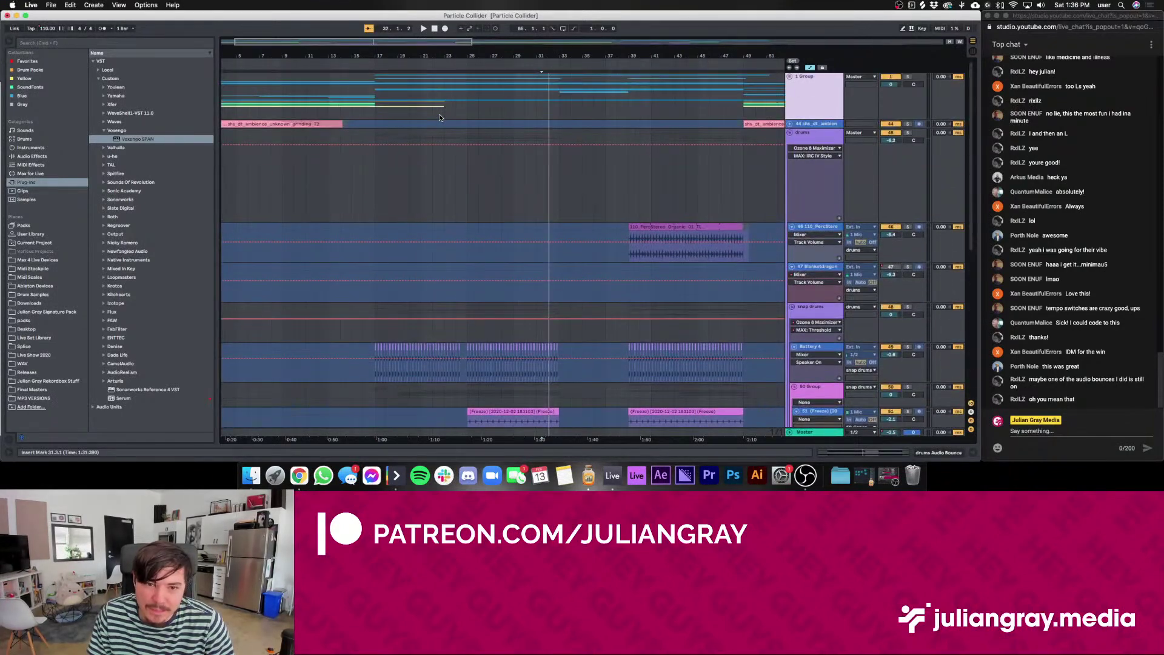
{"action": "left_click", "coordinate": [545, 115]}
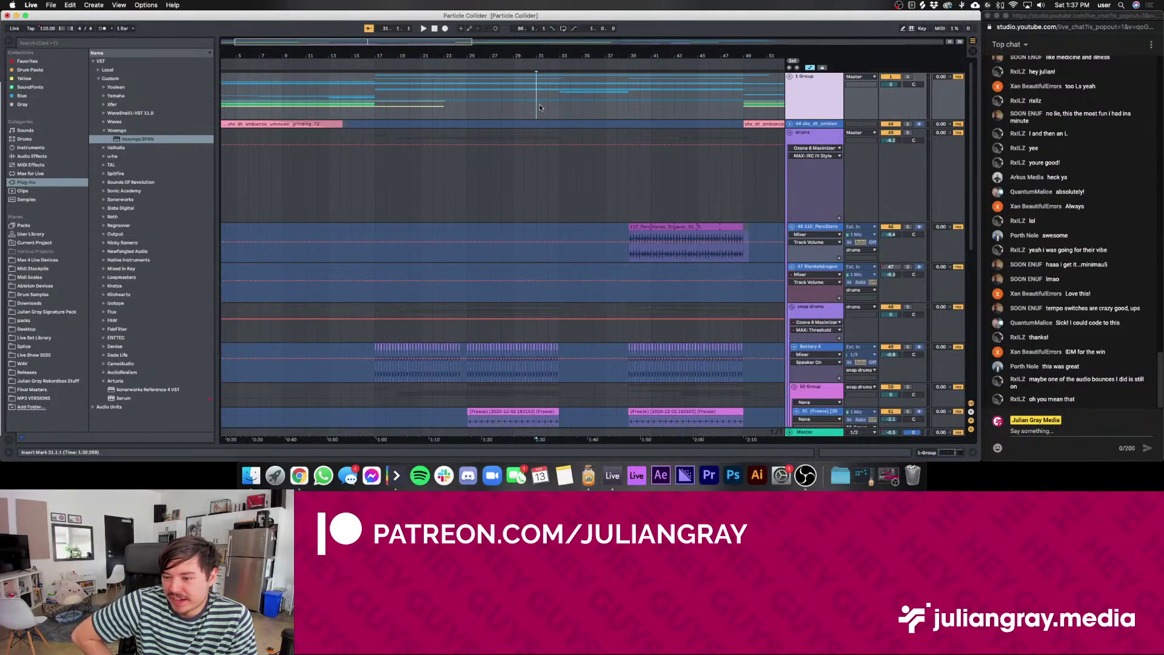
{"action": "key", "text": "space"}
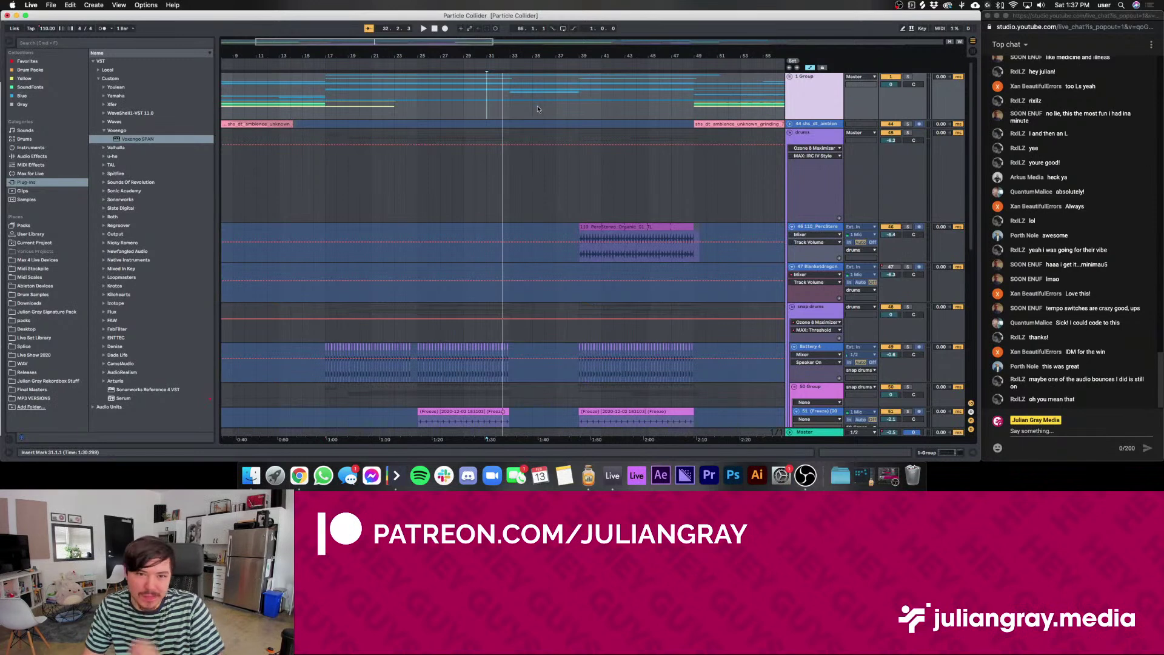
Play the arrangement from bar 33, where the drum clips break off, and view the drums Audio Bounce track
{"action": "left_click", "coordinate": [515, 107]}
{"action": "key", "text": "space"}
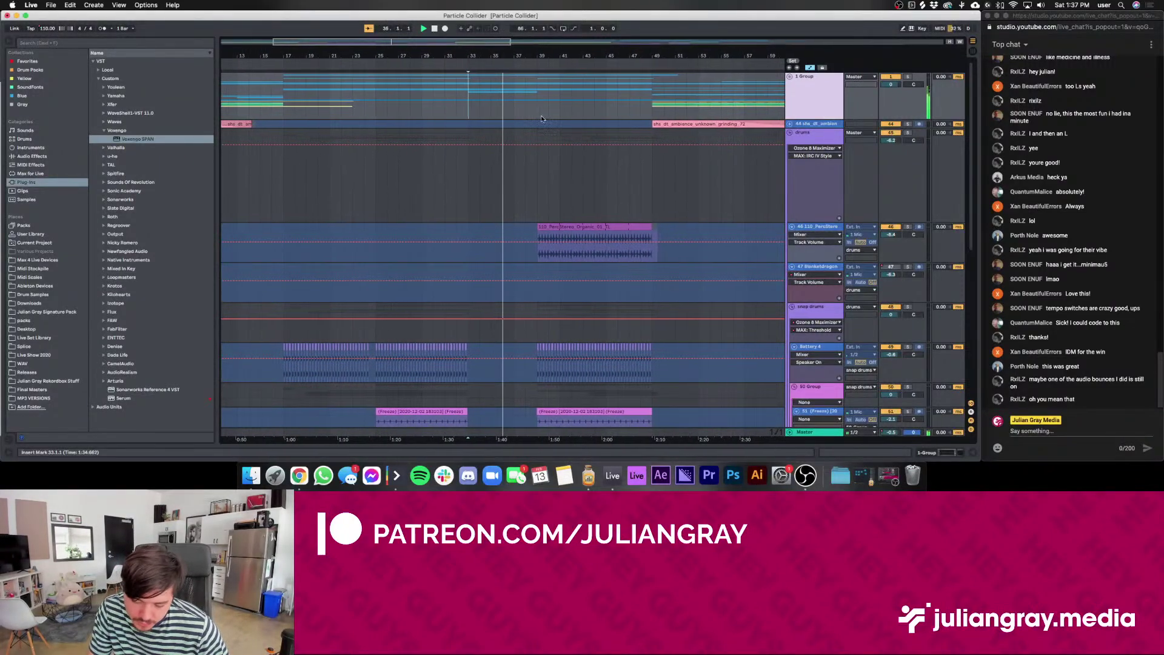
{"action": "scroll", "coordinate": [541, 119], "scroll_direction": "down", "scroll_amount": 15}
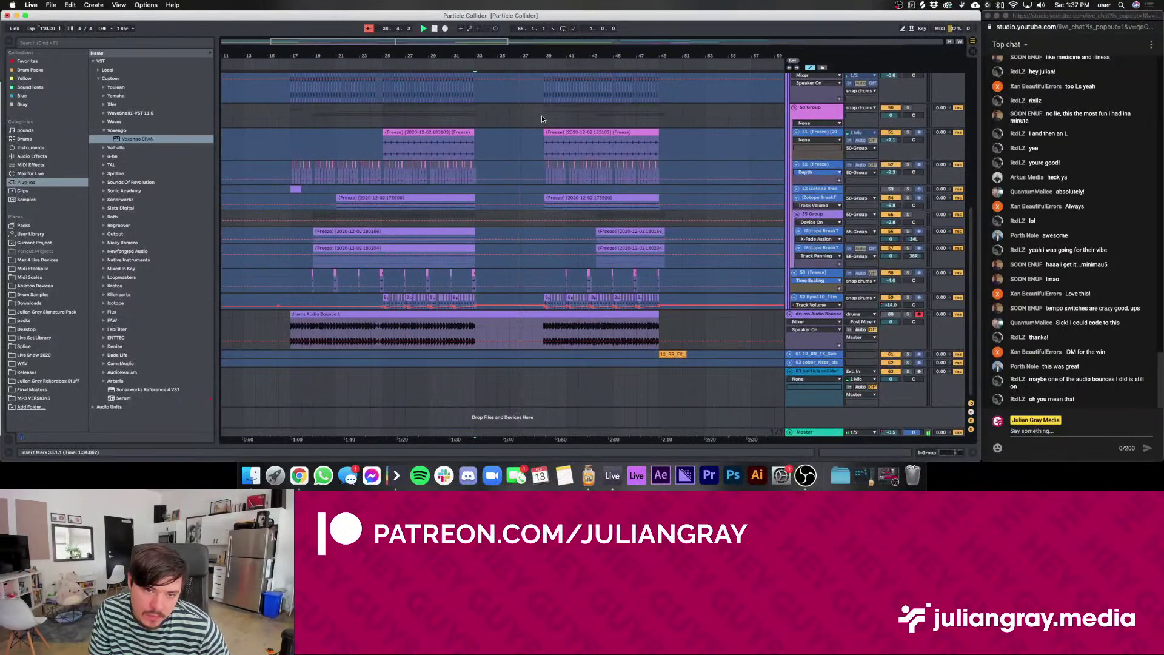
Play the arrangement from bar 25 in the 50 Group, and stop at the drum break at bar 33
{"action": "key", "text": "space"}
{"action": "left_click_drag", "start_coordinate": [475, 144], "coordinate": [368, 128]}
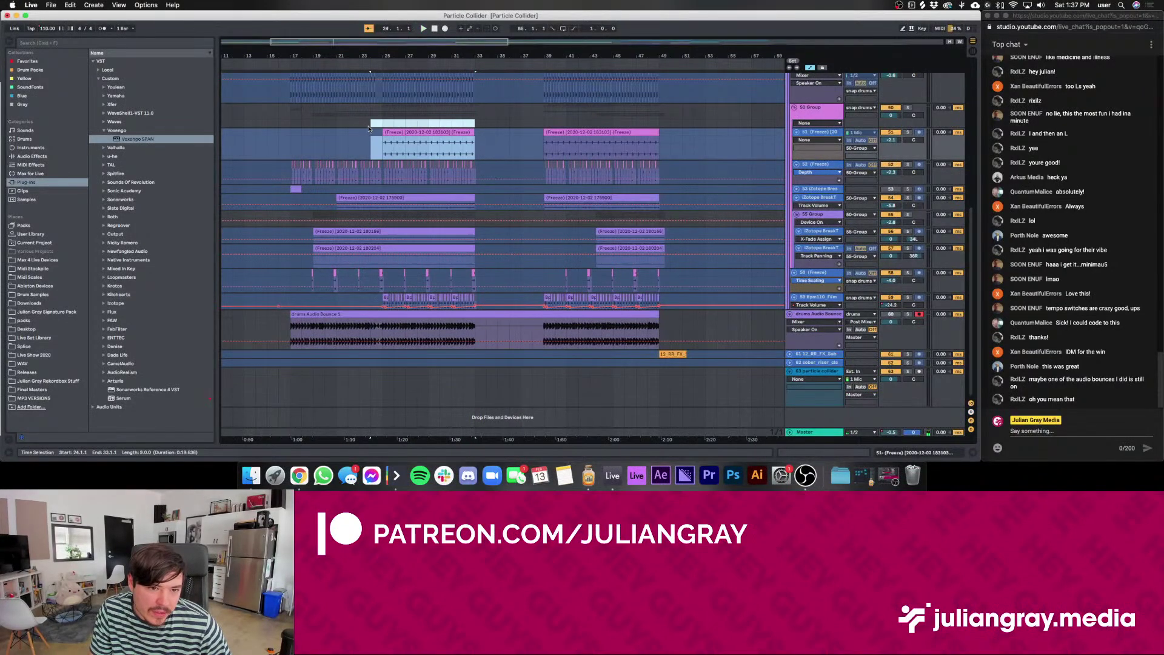
{"action": "left_click", "coordinate": [384, 123]}
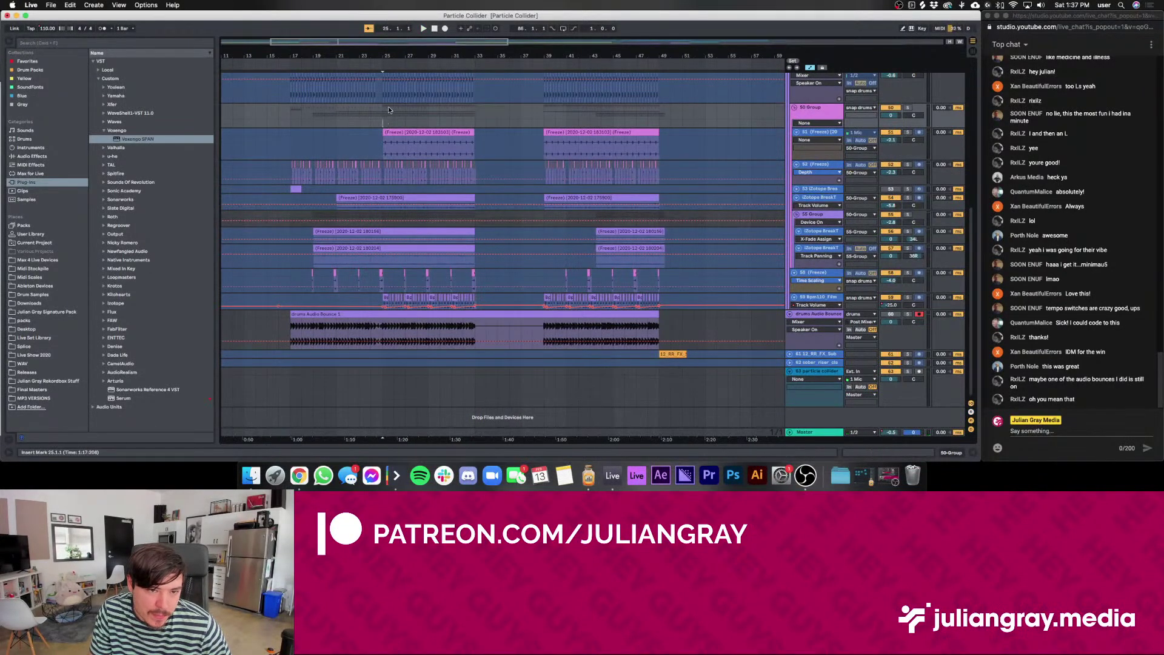
{"action": "scroll", "coordinate": [383, 111], "scroll_direction": "left", "scroll_amount": 5}
{"action": "key", "text": "space"}
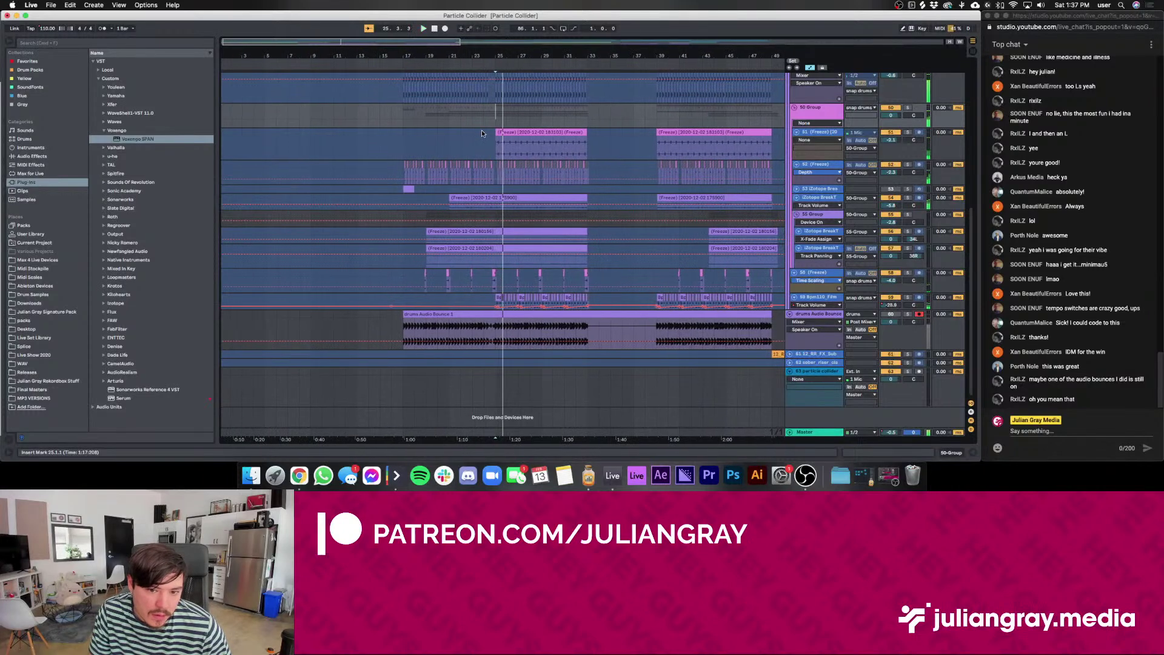
{"action": "key", "text": "space"}
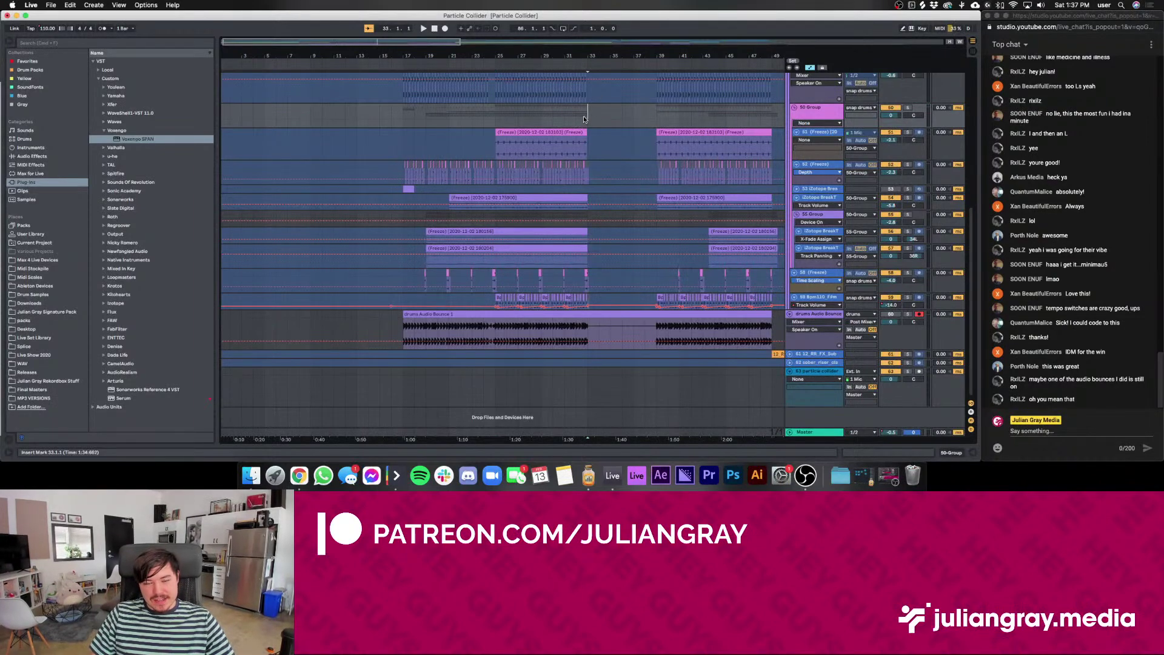
Look over the drum tracks and play the full mix from bar 33 in the 1 Group
{"action": "scroll", "coordinate": [584, 118], "scroll_direction": "up", "scroll_amount": 10}
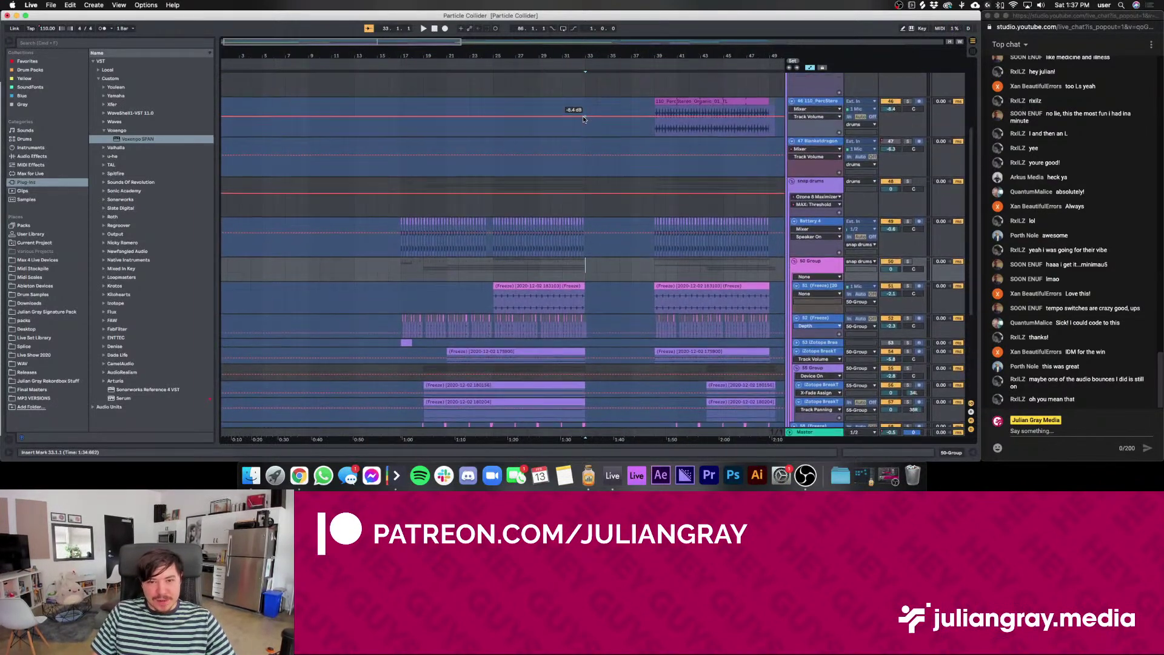
{"action": "scroll", "coordinate": [660, 98], "scroll_direction": "down", "scroll_amount": 10}
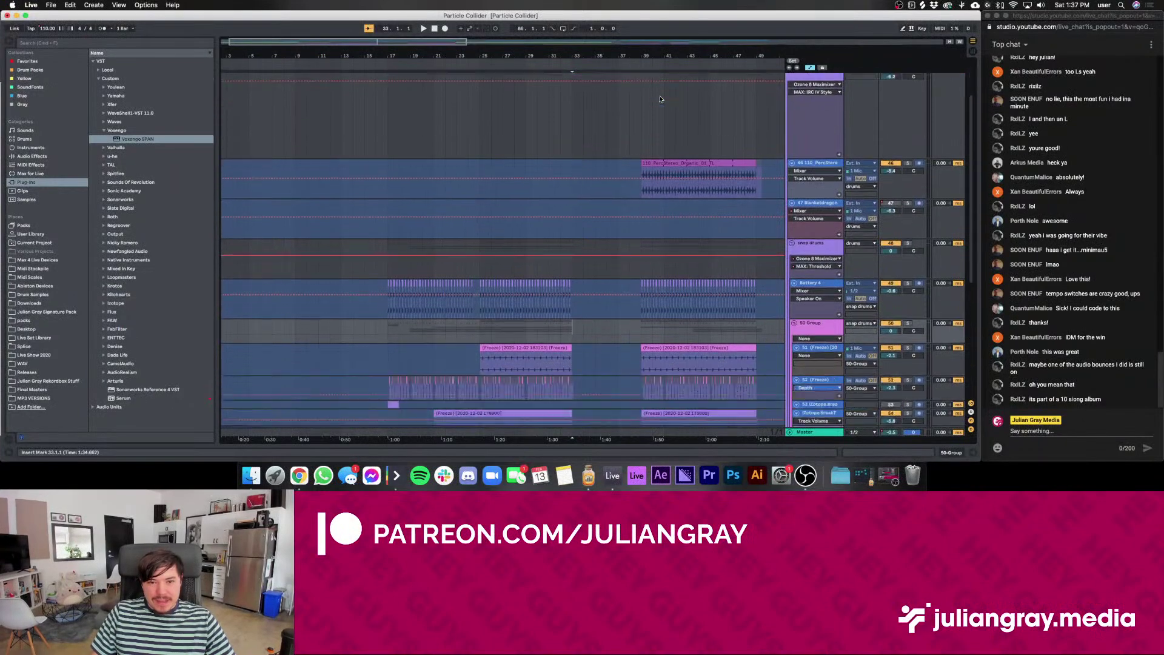
{"action": "scroll", "coordinate": [660, 95], "scroll_direction": "up", "scroll_amount": 10}
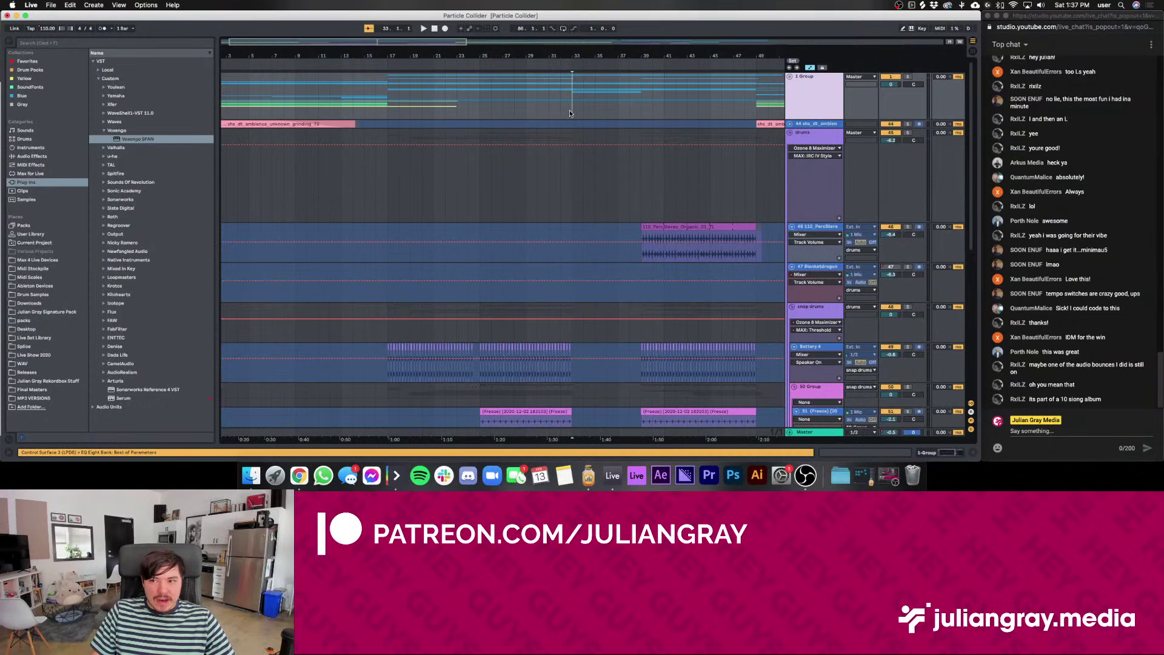
{"action": "key", "text": "space"}
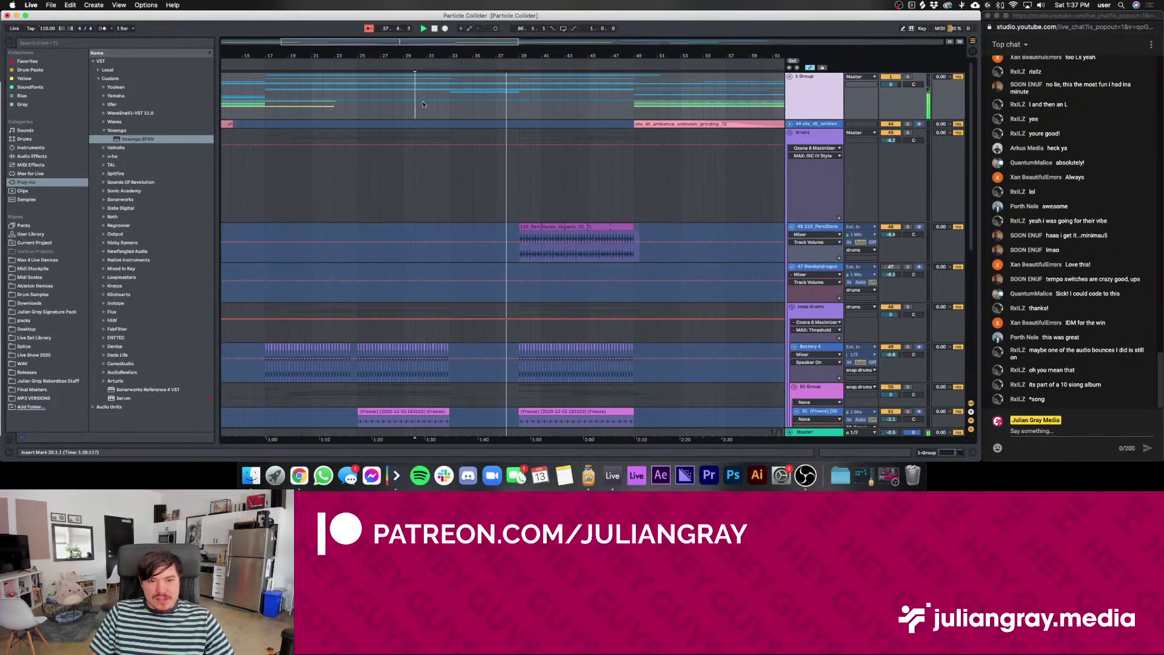
Stop playback and replay the full mix from bar 25 in the 1 Group
{"action": "key", "text": "space"}
{"action": "key", "text": "shift+Left"}
{"action": "left_click", "coordinate": [369, 98]}
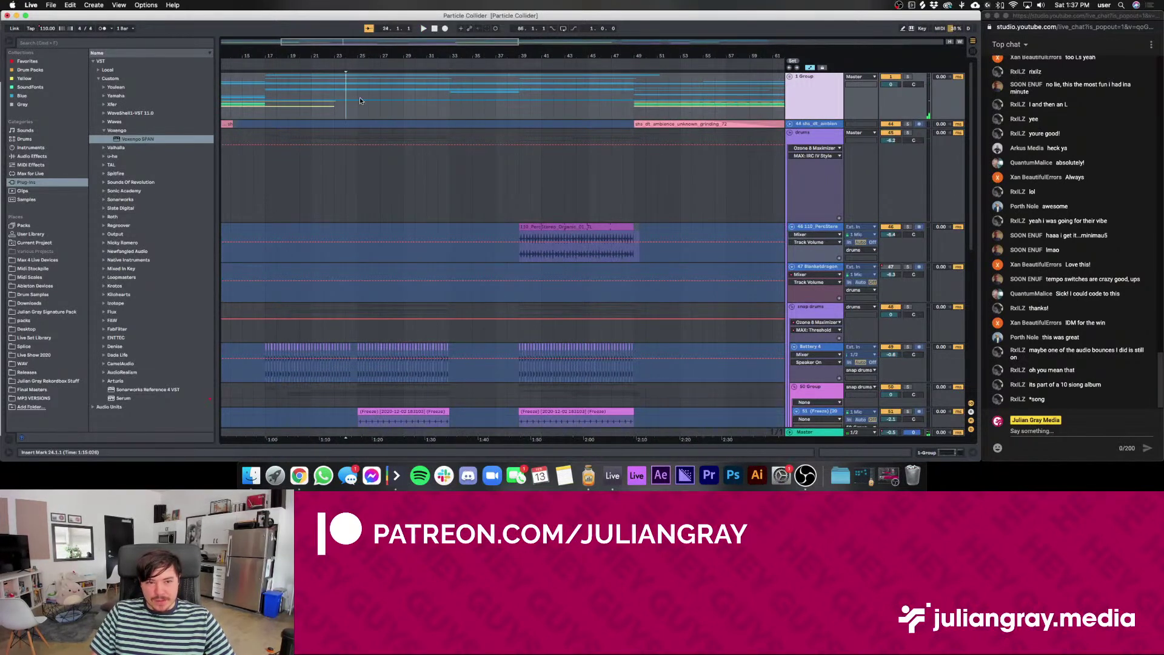
{"action": "left_click", "coordinate": [359, 97]}
{"action": "key", "text": "space"}
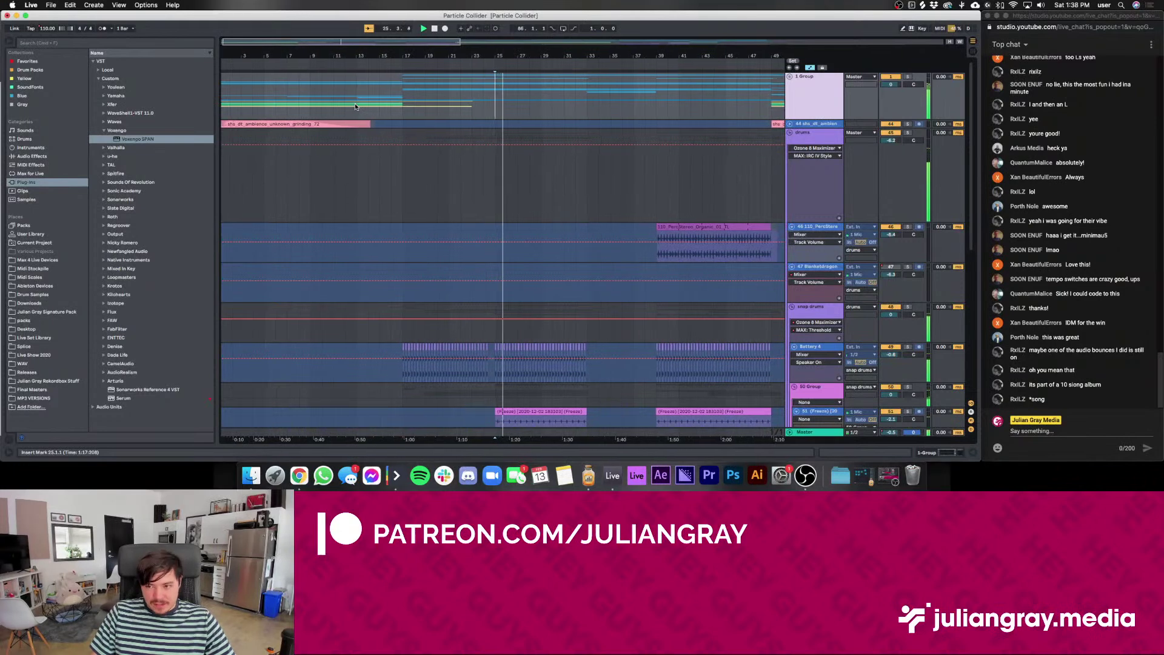
Play the drum break from bar 33, mark bar 38 in the 1 Group, and review the drum tracks' clips
{"action": "left_click", "coordinate": [578, 96]}
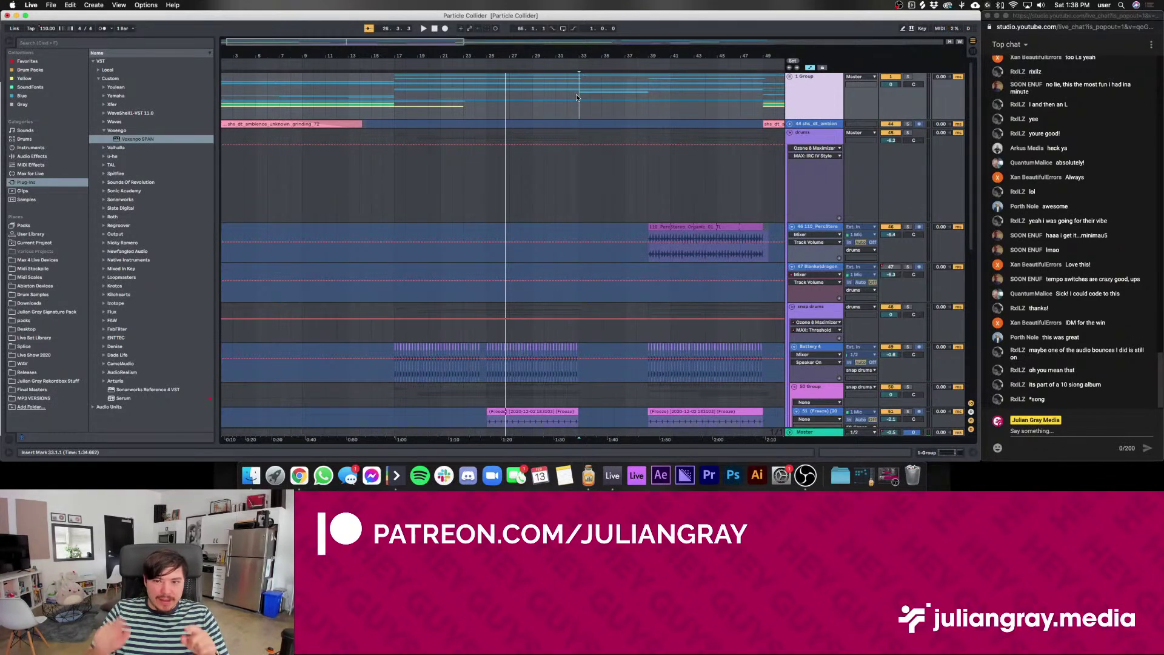
{"action": "key", "text": "space"}
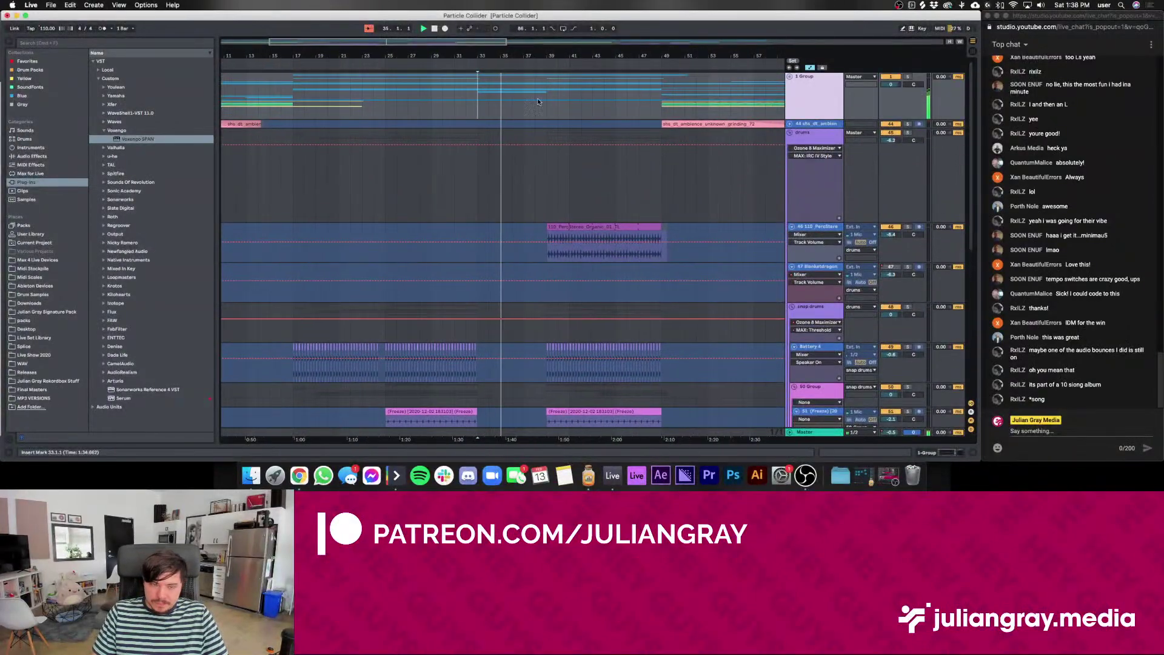
{"action": "left_click", "coordinate": [536, 103]}
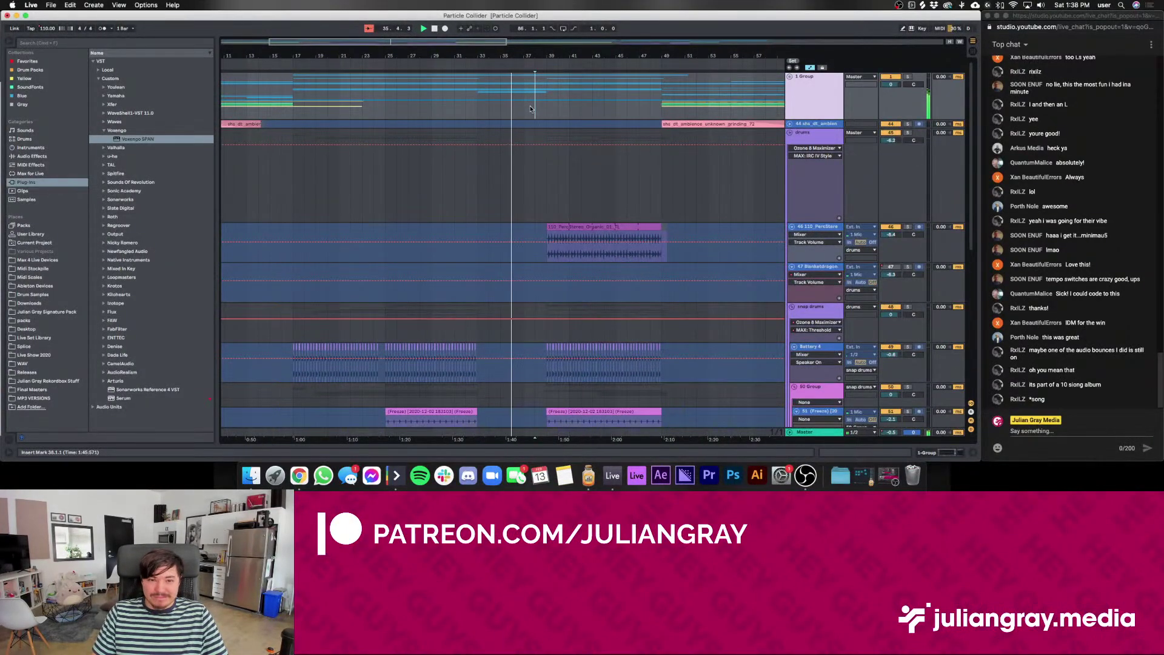
{"action": "scroll", "coordinate": [537, 100], "scroll_direction": "down", "scroll_amount": 3}
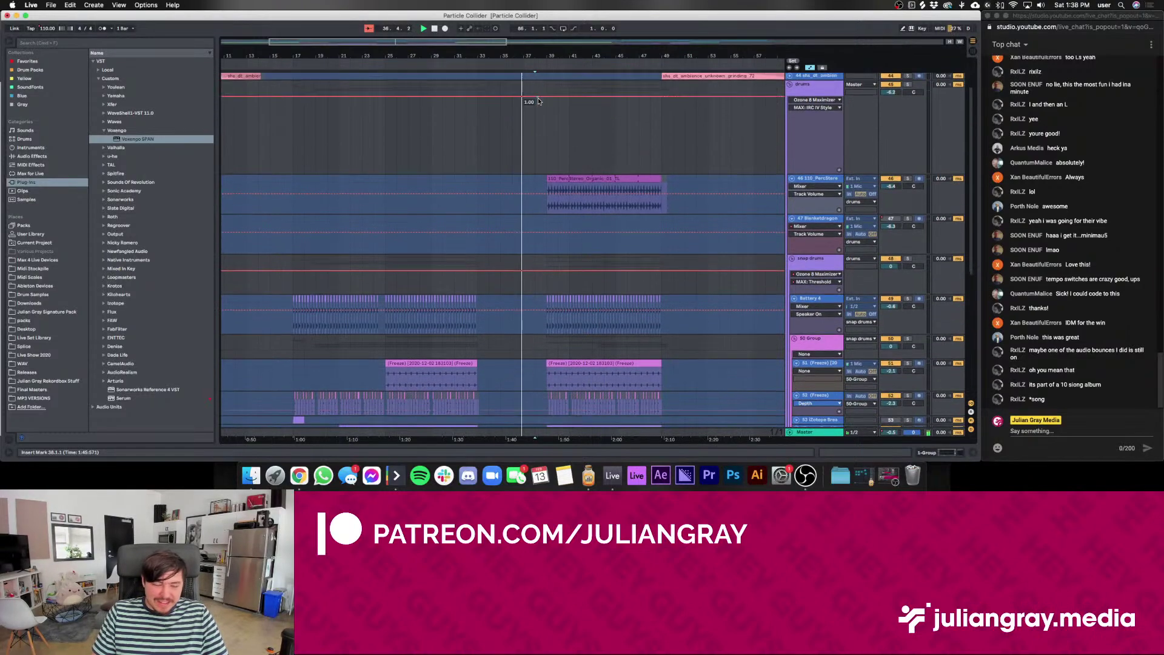
{"action": "scroll", "coordinate": [537, 100], "scroll_direction": "down", "scroll_amount": 1}
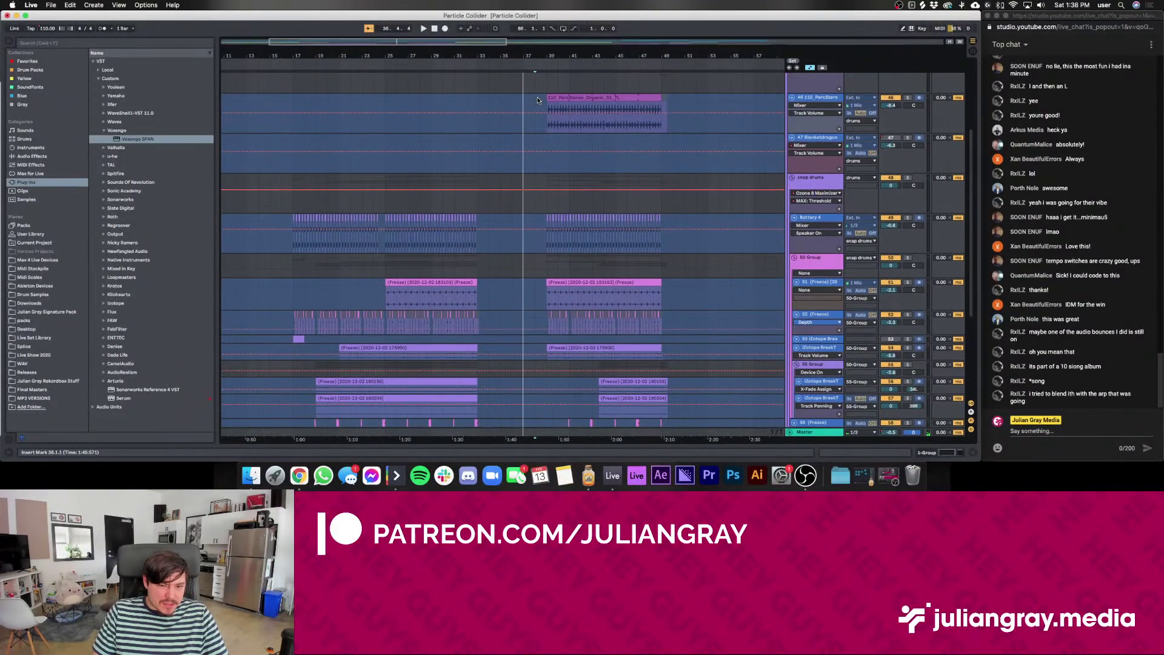
{"action": "scroll", "coordinate": [537, 100], "scroll_direction": "up", "scroll_amount": 4}
{"action": "key", "text": "space"}
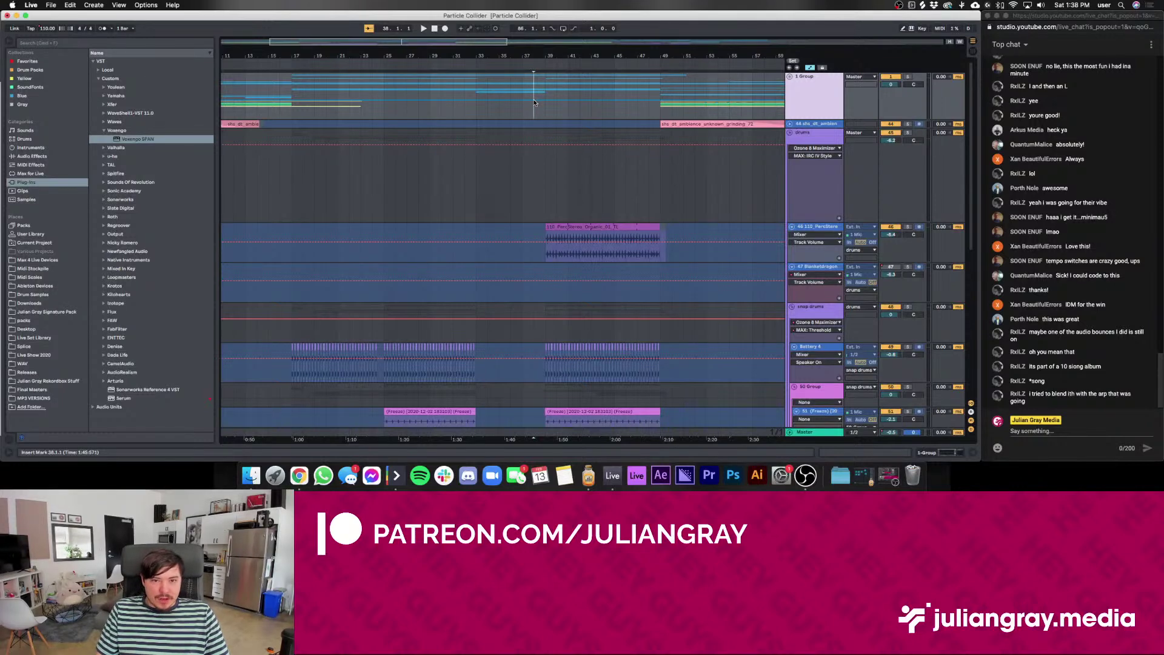
Compare bars 38 and 39 in the 1 Group and leave the insert marker at bar 39, where the percussion clip starts
{"action": "scroll", "coordinate": [534, 102], "scroll_direction": "down", "scroll_amount": 1}
{"action": "scroll", "coordinate": [534, 105], "scroll_direction": "up", "scroll_amount": 1}
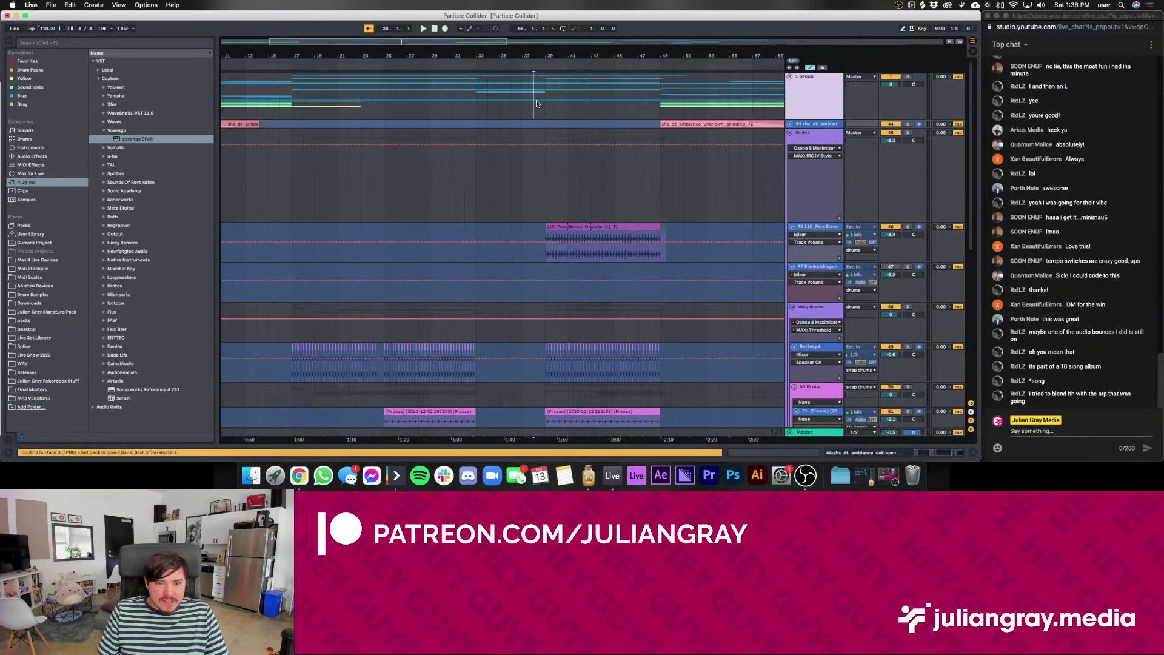
{"action": "scroll", "coordinate": [536, 104], "scroll_direction": "left", "scroll_amount": 1}
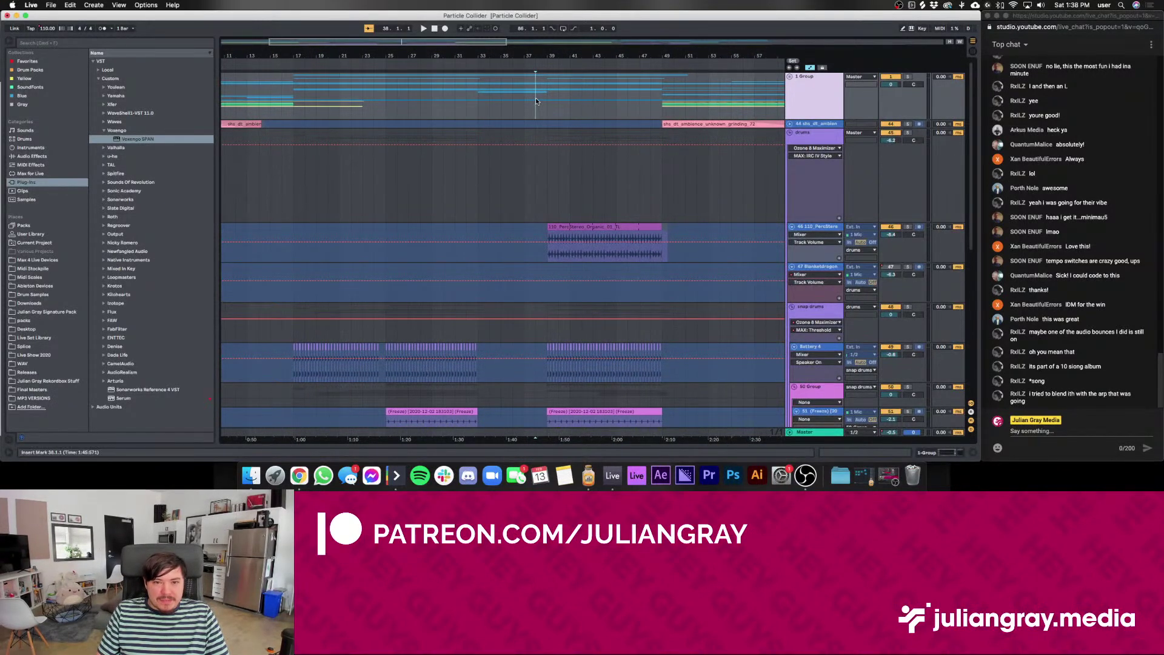
{"action": "key", "text": "Right"}
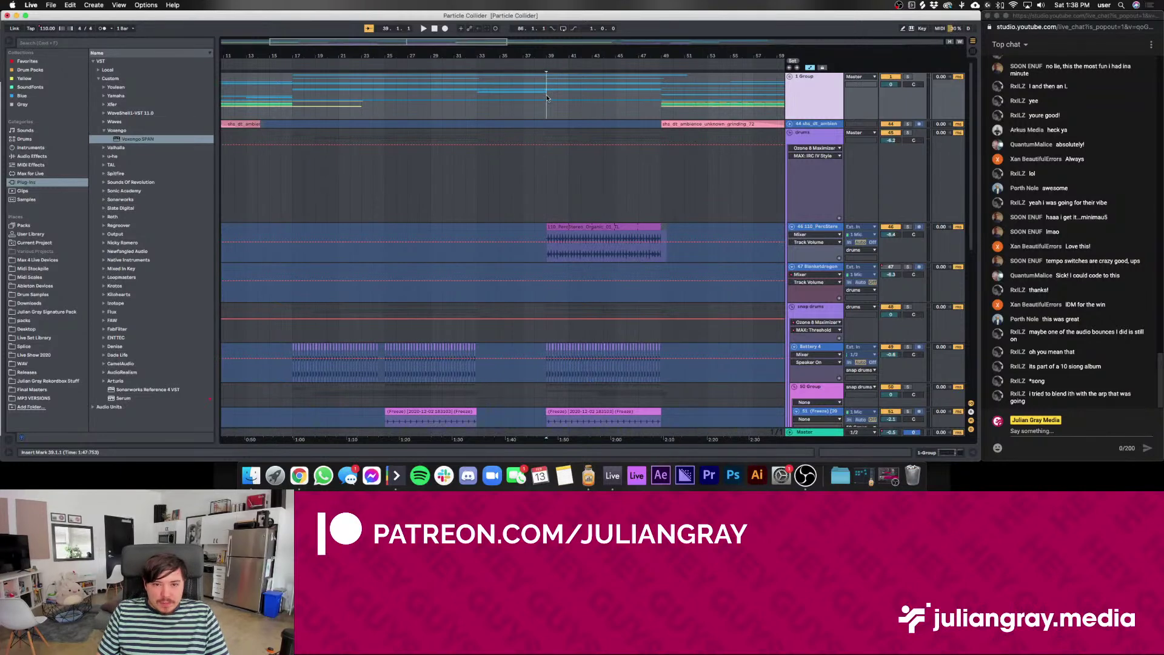
{"action": "scroll", "coordinate": [547, 99], "scroll_direction": "right", "scroll_amount": 5}
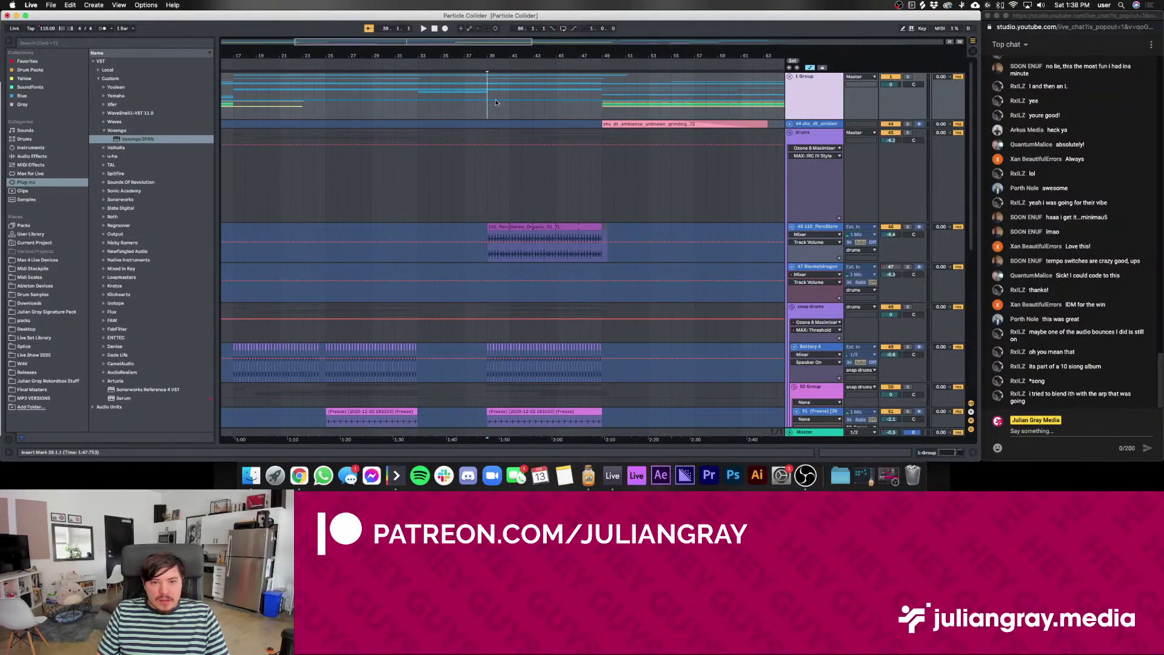
{"action": "key", "text": "Left"}
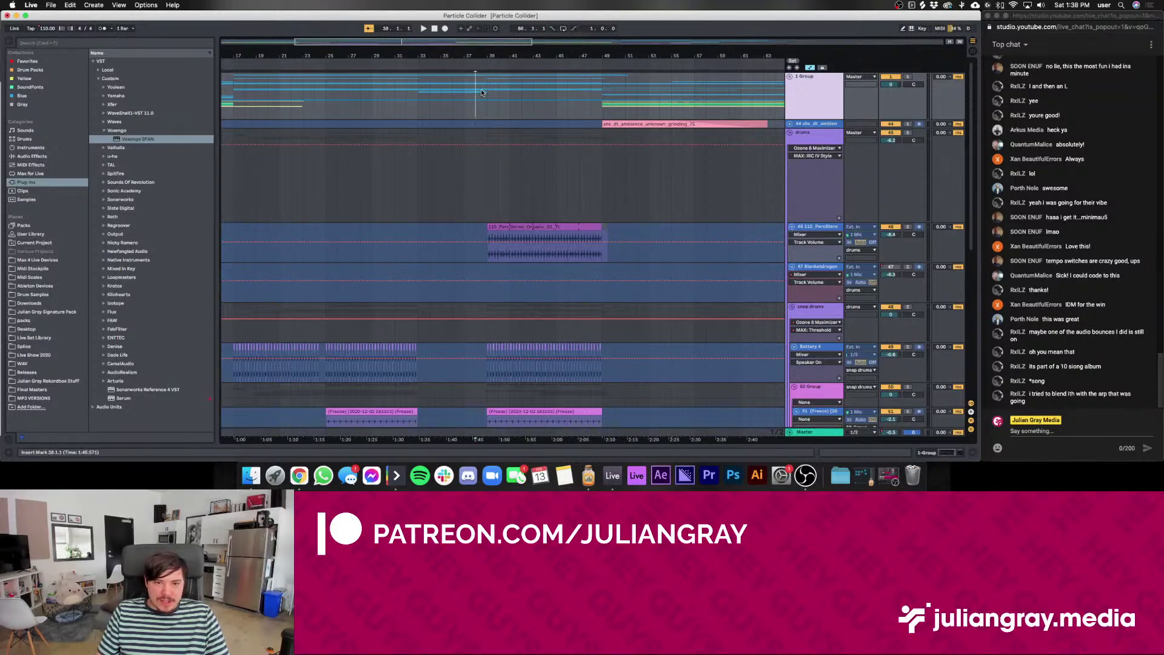
{"action": "key", "text": "Right"}
{"action": "scroll", "coordinate": [488, 89], "scroll_direction": "right", "scroll_amount": 1}
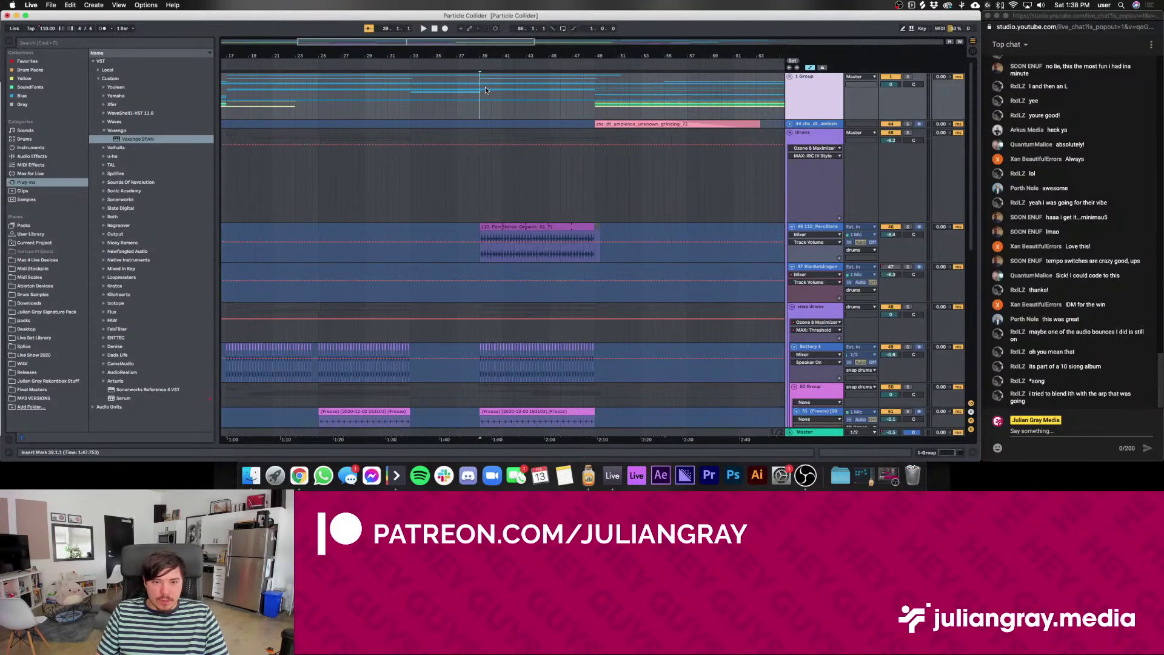
{"action": "left_click_drag", "start_coordinate": [495, 90], "coordinate": [477, 96]}
{"action": "left_click", "coordinate": [480, 95]}
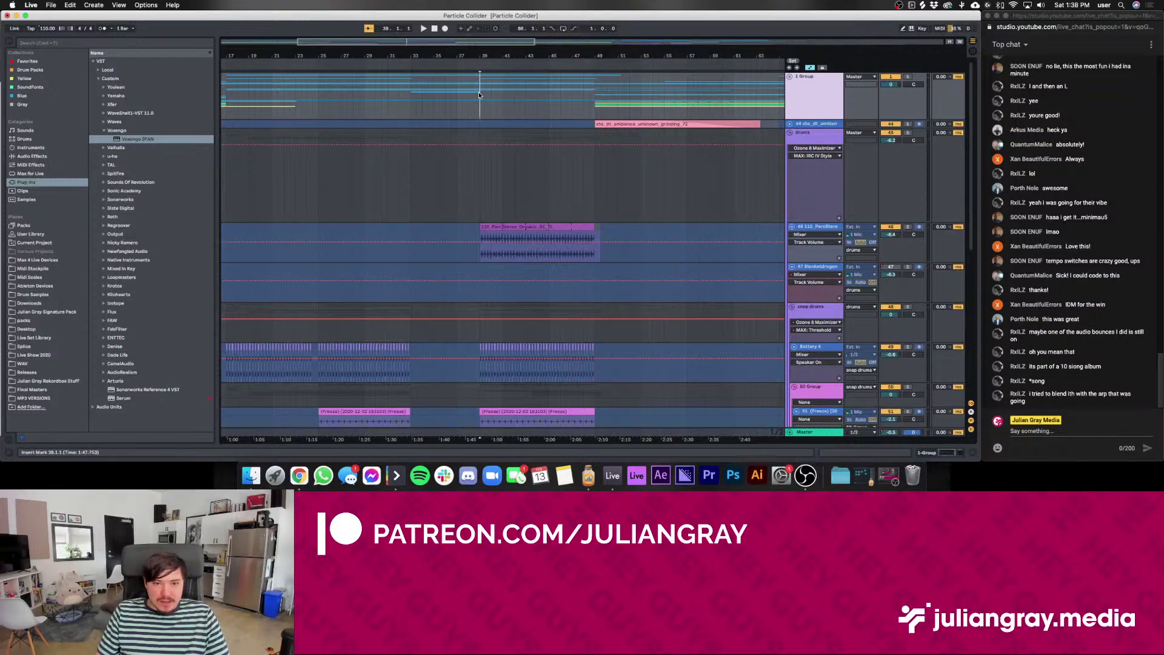
Browse the second half of the song and unfold the Master track to show its Song Tempo automation
{"action": "scroll", "coordinate": [479, 95], "scroll_direction": "right", "scroll_amount": 15}
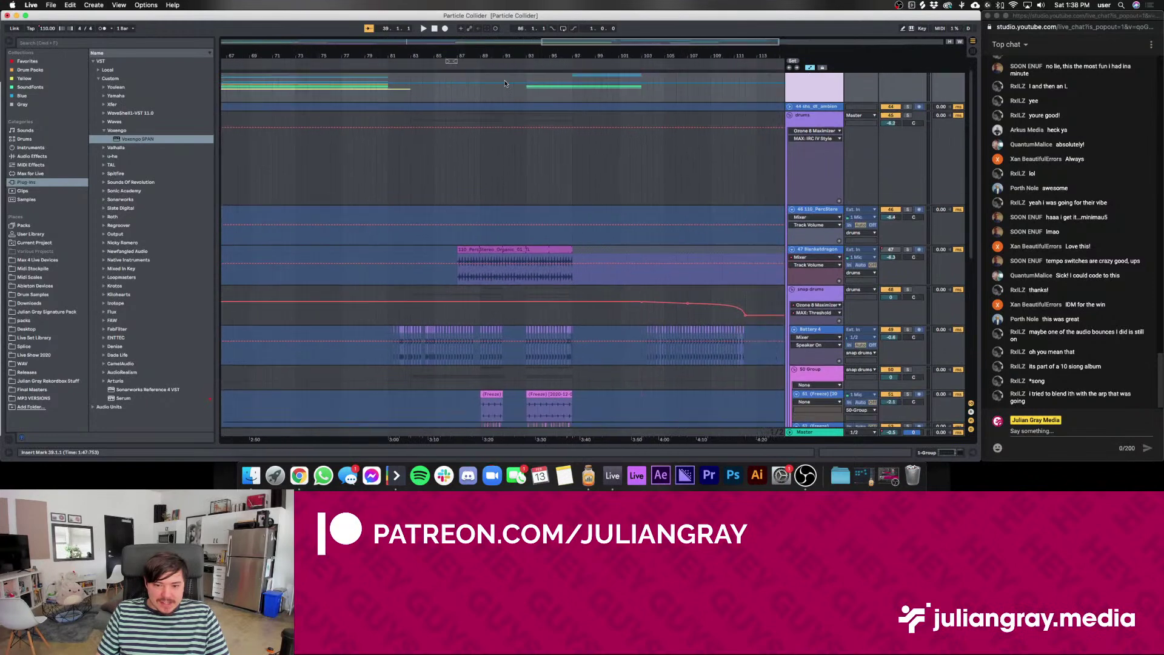
{"action": "scroll", "coordinate": [505, 83], "scroll_direction": "down", "scroll_amount": 10}
{"action": "scroll", "coordinate": [503, 86], "scroll_direction": "right", "scroll_amount": 2}
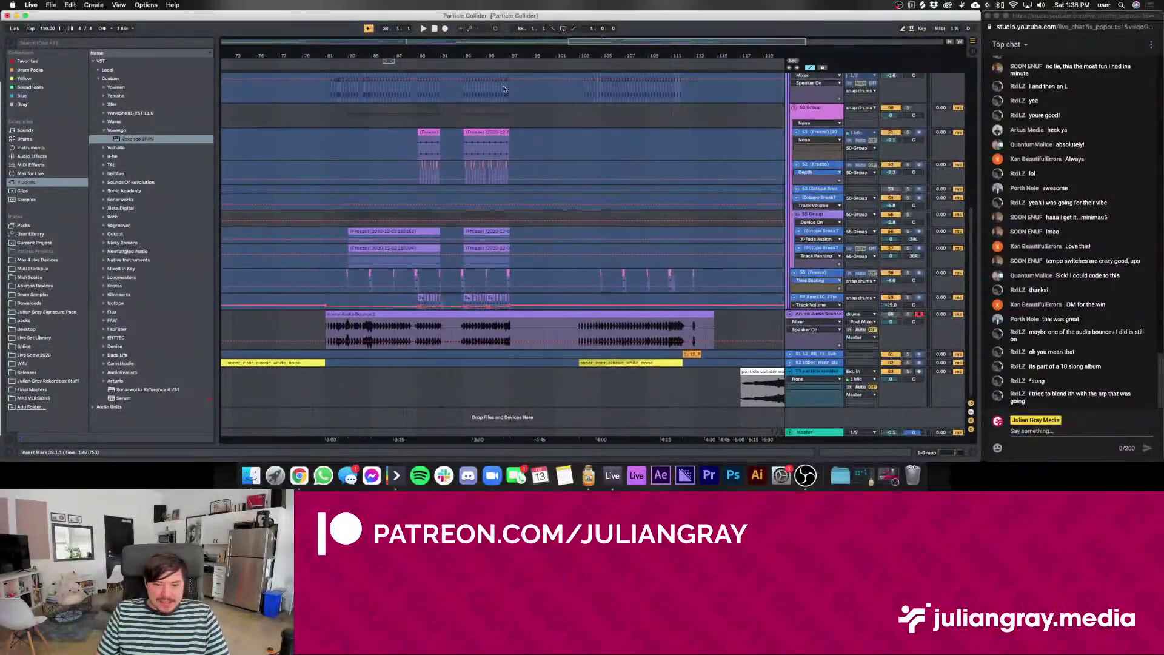
{"action": "scroll", "coordinate": [503, 89], "scroll_direction": "left", "scroll_amount": 10}
{"action": "left_click", "coordinate": [826, 373]}
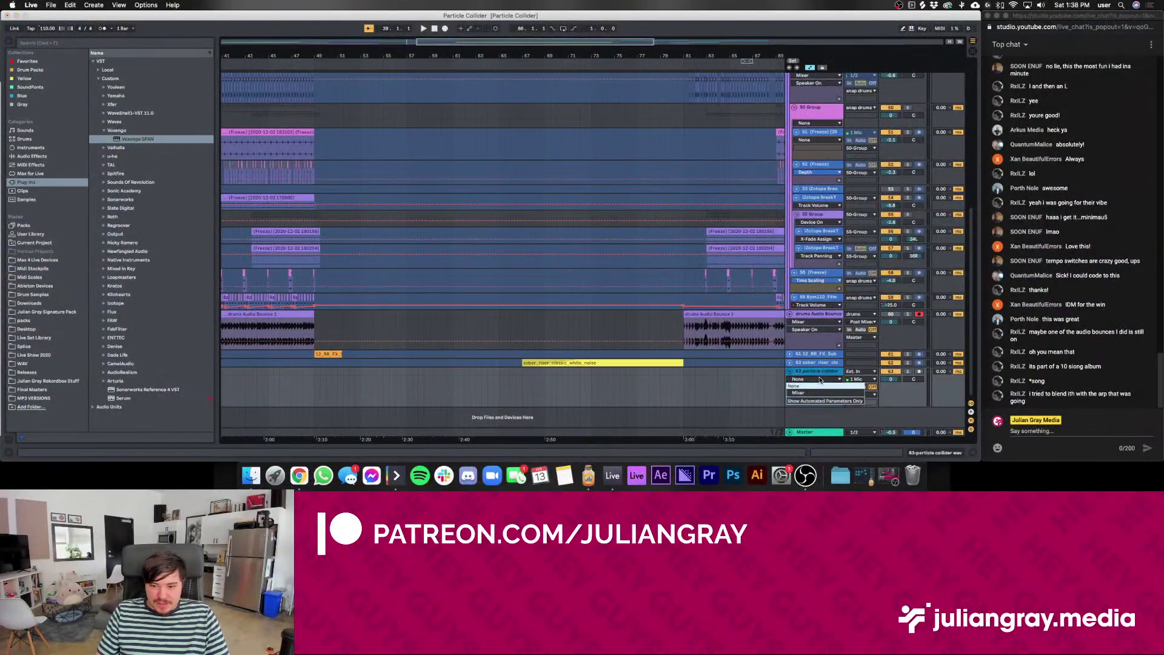
{"action": "right_click", "coordinate": [807, 400]}
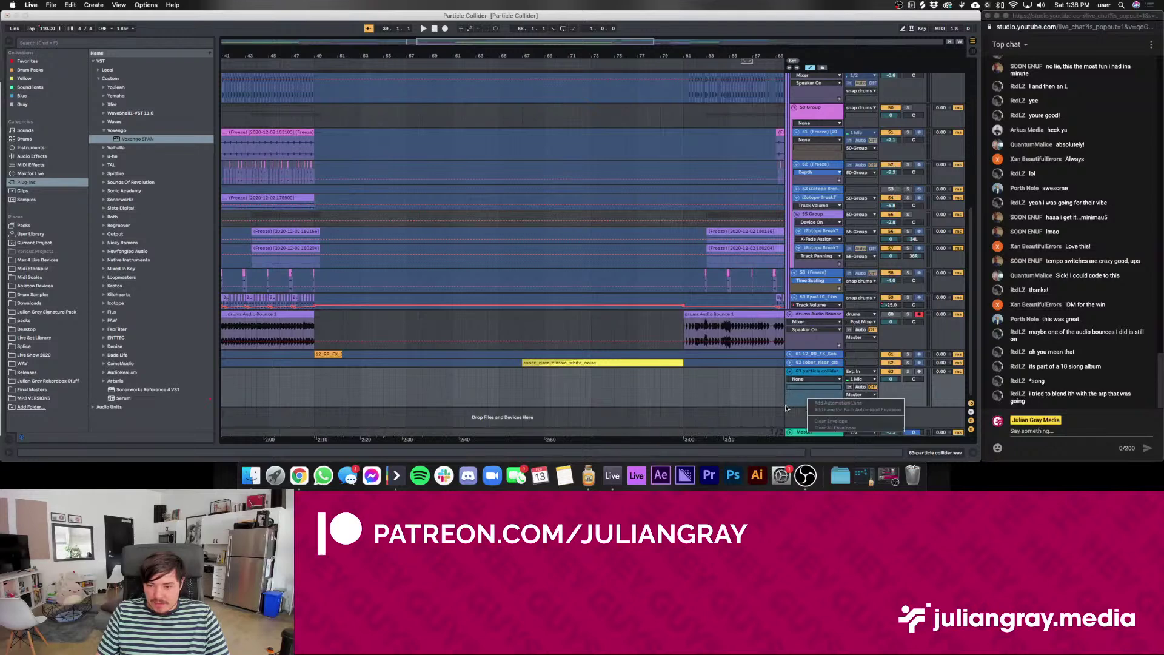
{"action": "left_click", "coordinate": [786, 408]}
{"action": "left_click", "coordinate": [790, 432]}
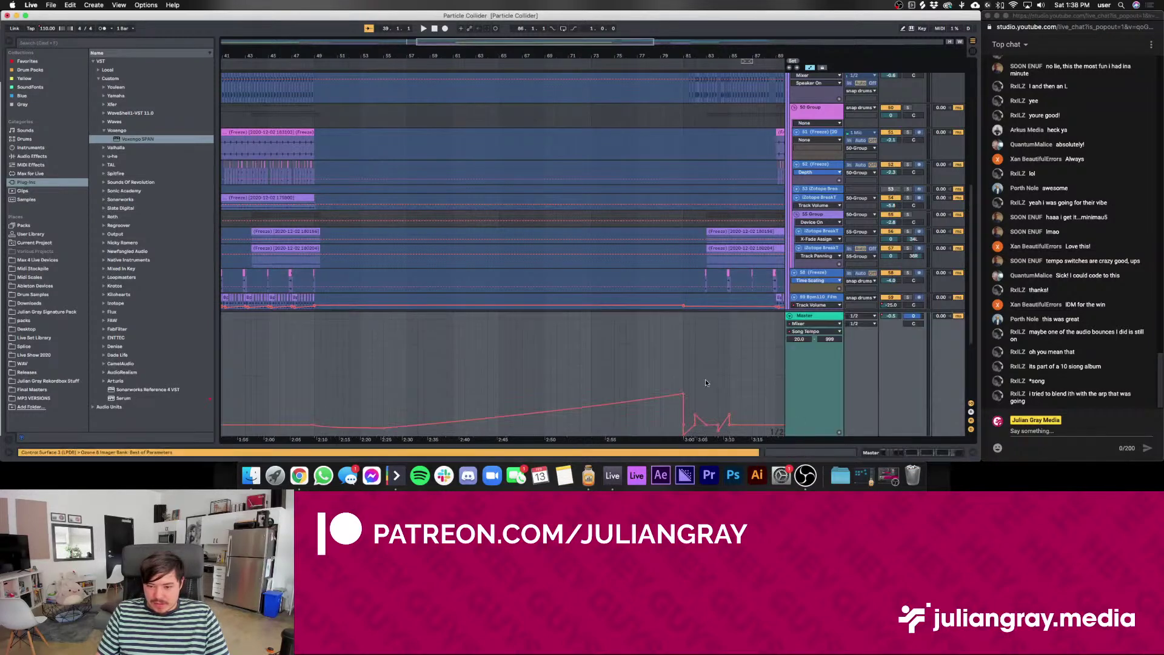
Play the rising Song Tempo ramp from around bar 77, and place the insert marker at bar 81
{"action": "scroll", "coordinate": [695, 360], "scroll_direction": "right", "scroll_amount": 5}
{"action": "left_click", "coordinate": [447, 353]}
{"action": "key", "text": "space"}
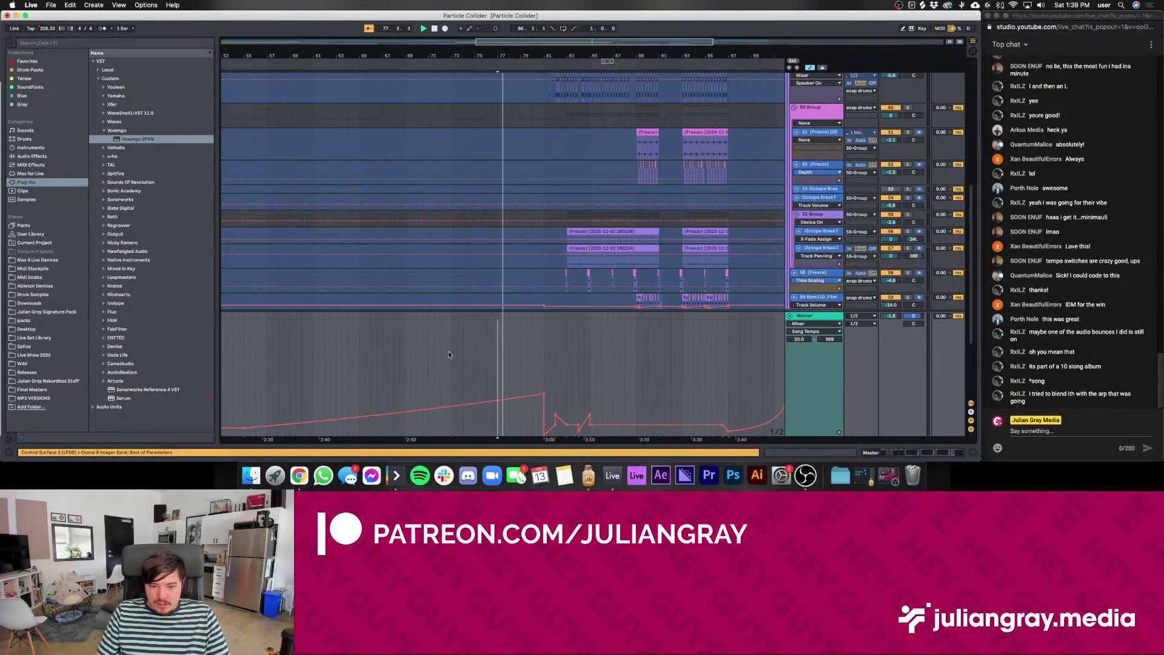
{"action": "left_click", "coordinate": [522, 328]}
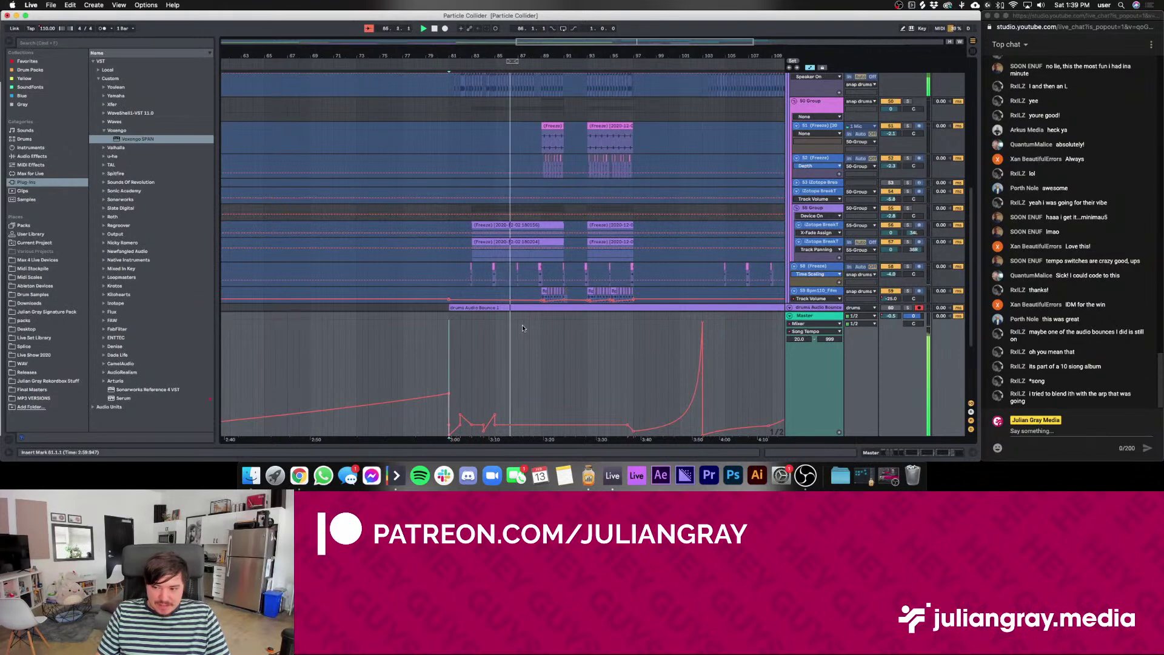
Play the song from bar 97, where the Song Tempo curve begins climbing, and mark its peak at bar 103
{"action": "left_click", "coordinate": [616, 327]}
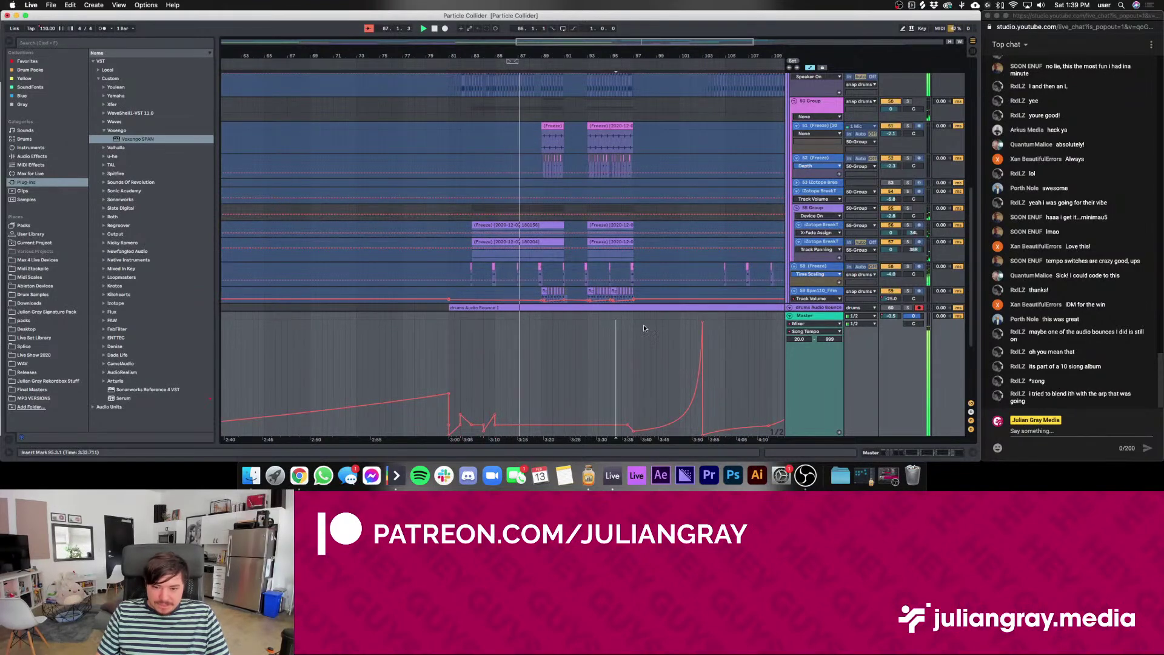
{"action": "left_click", "coordinate": [643, 325]}
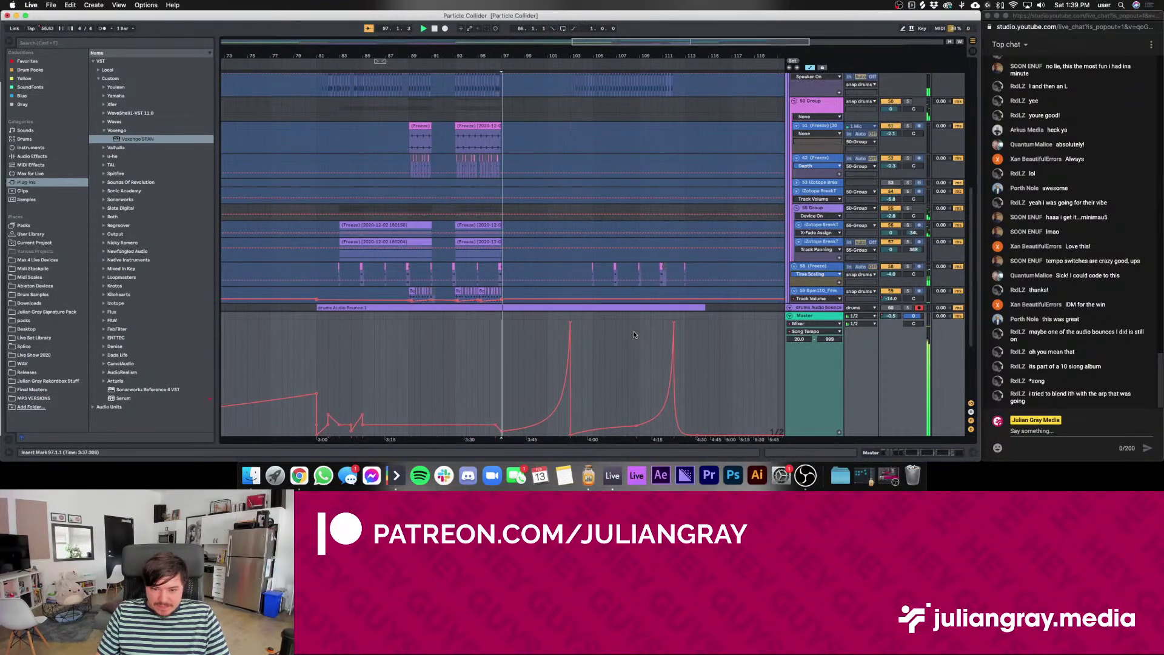
{"action": "left_click", "coordinate": [569, 318]}
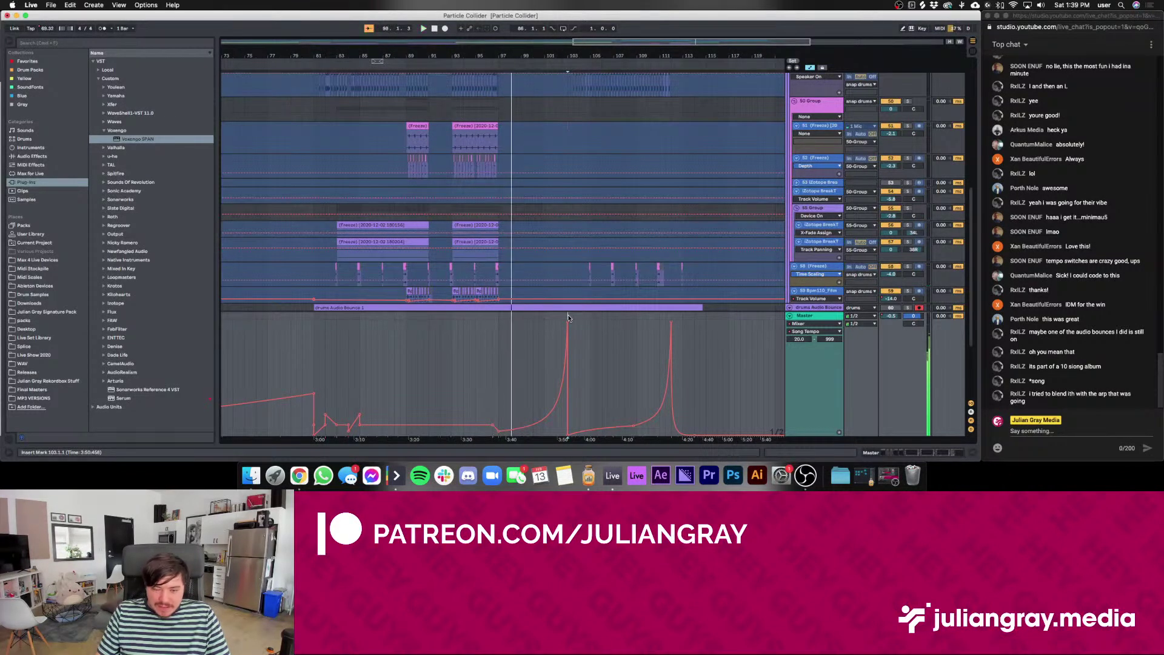
Play the steep Song Tempo curves on the Master track from bar 99
{"action": "left_click", "coordinate": [527, 337]}
{"action": "left_click", "coordinate": [520, 347]}
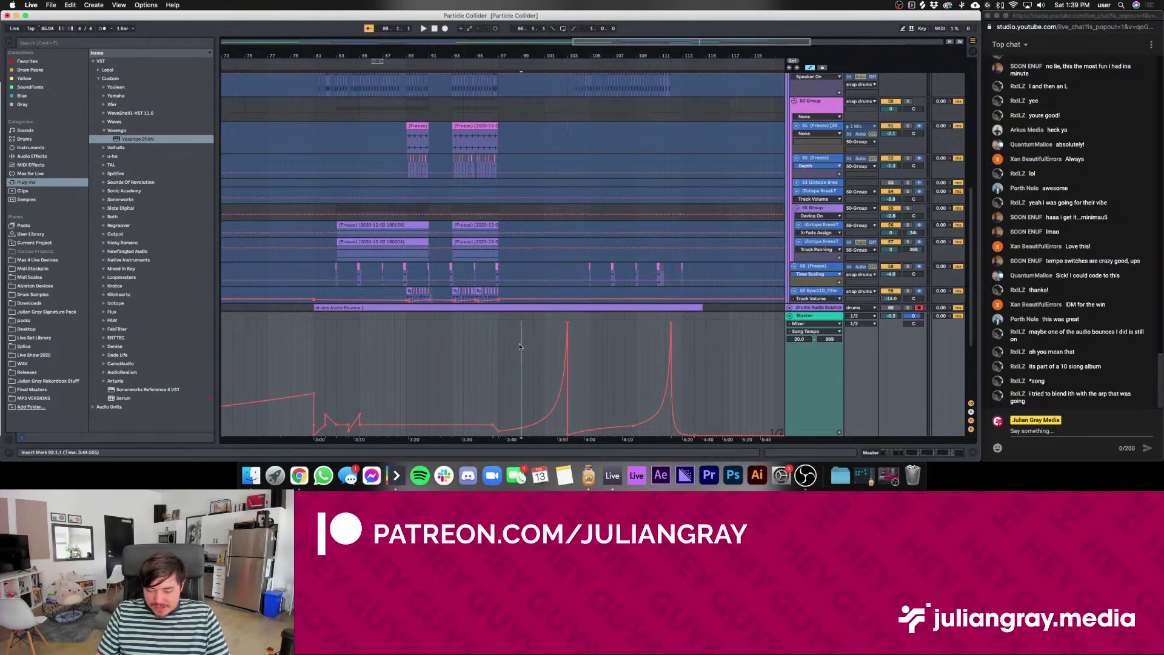
{"action": "key", "text": "space"}
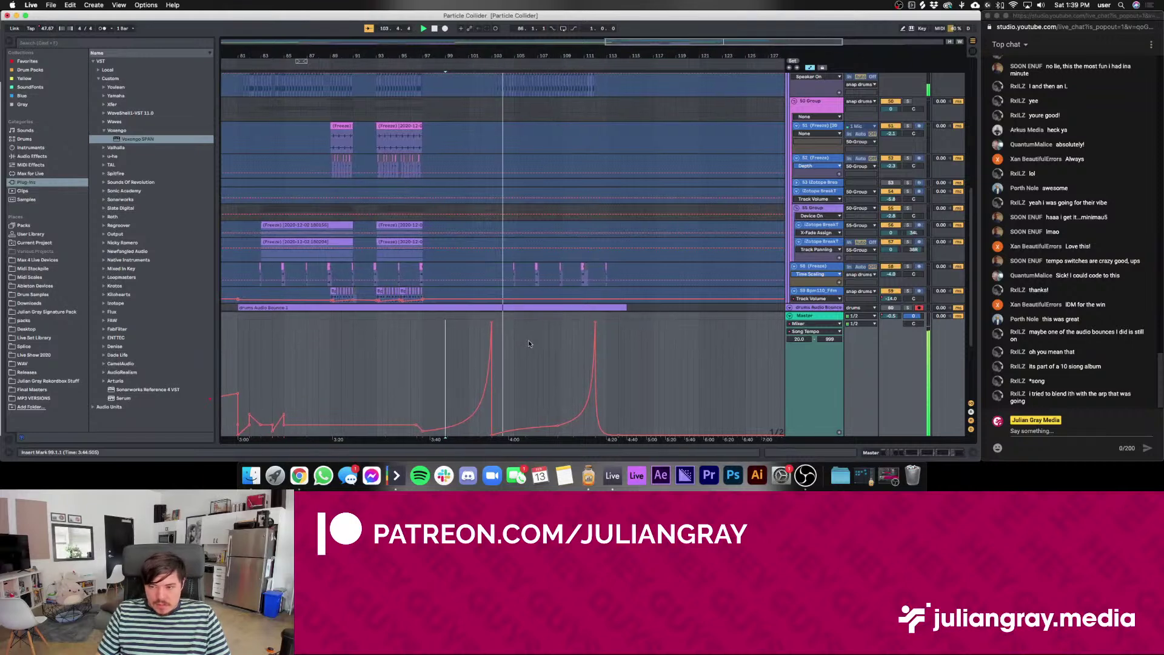
Play the second Song Tempo spike from around bar 109, and place the insert marker at bar 113
{"action": "key", "text": "space"}
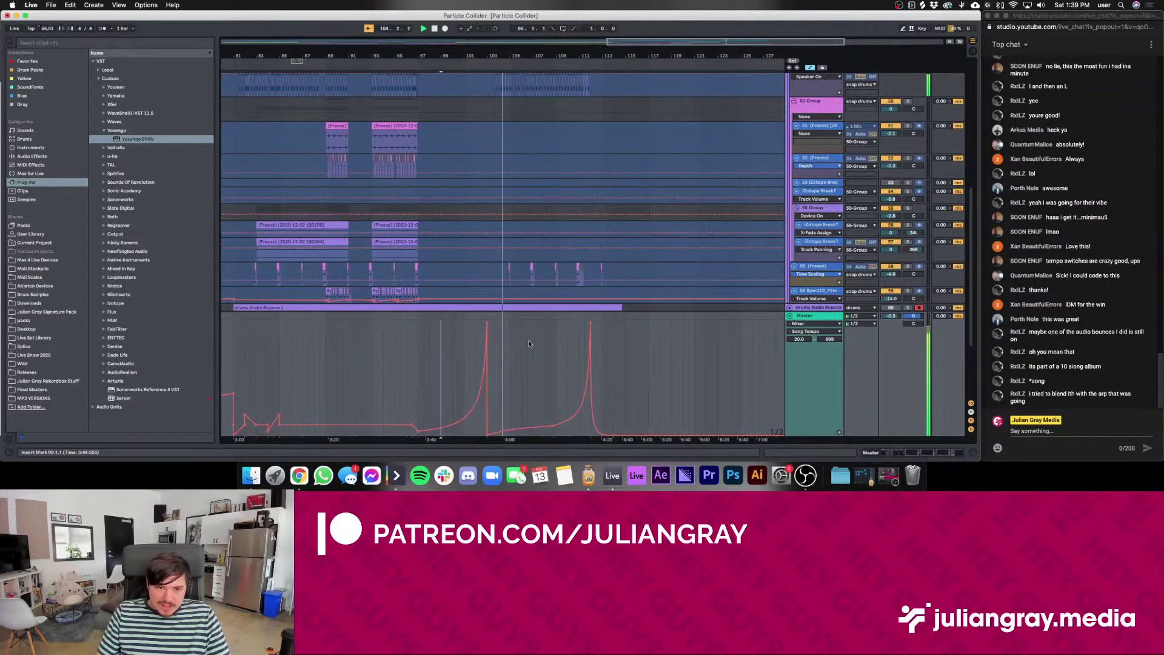
{"action": "scroll", "coordinate": [530, 341], "scroll_direction": "left", "scroll_amount": 5}
{"action": "left_click", "coordinate": [652, 357]}
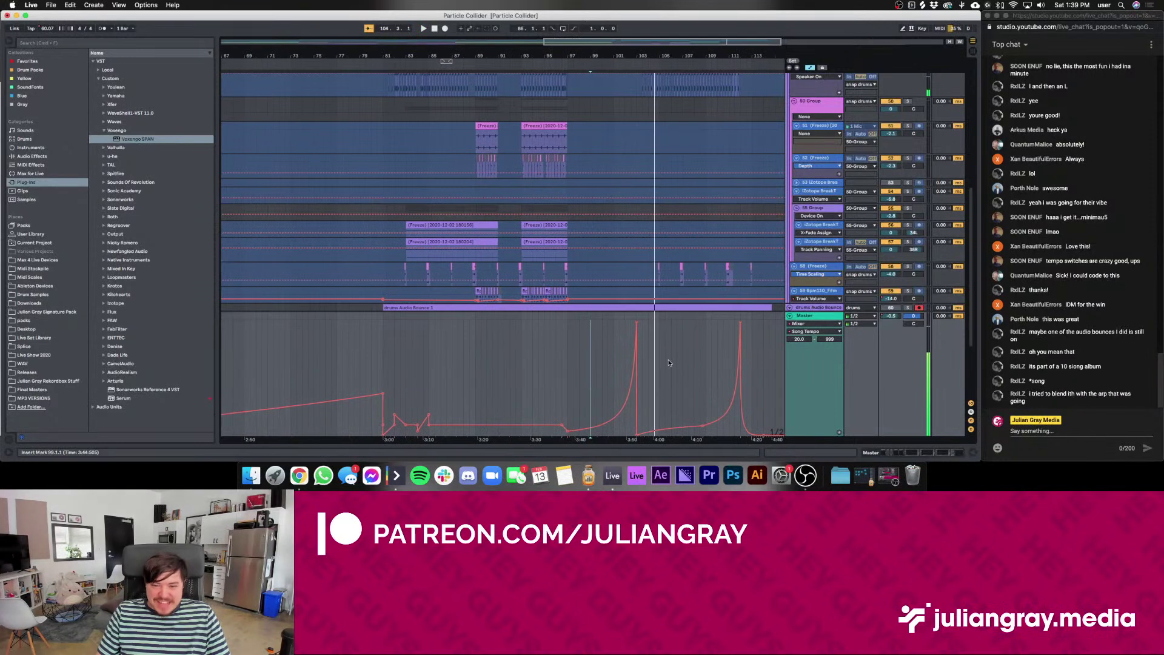
{"action": "scroll", "coordinate": [661, 355], "scroll_direction": "right", "scroll_amount": 2}
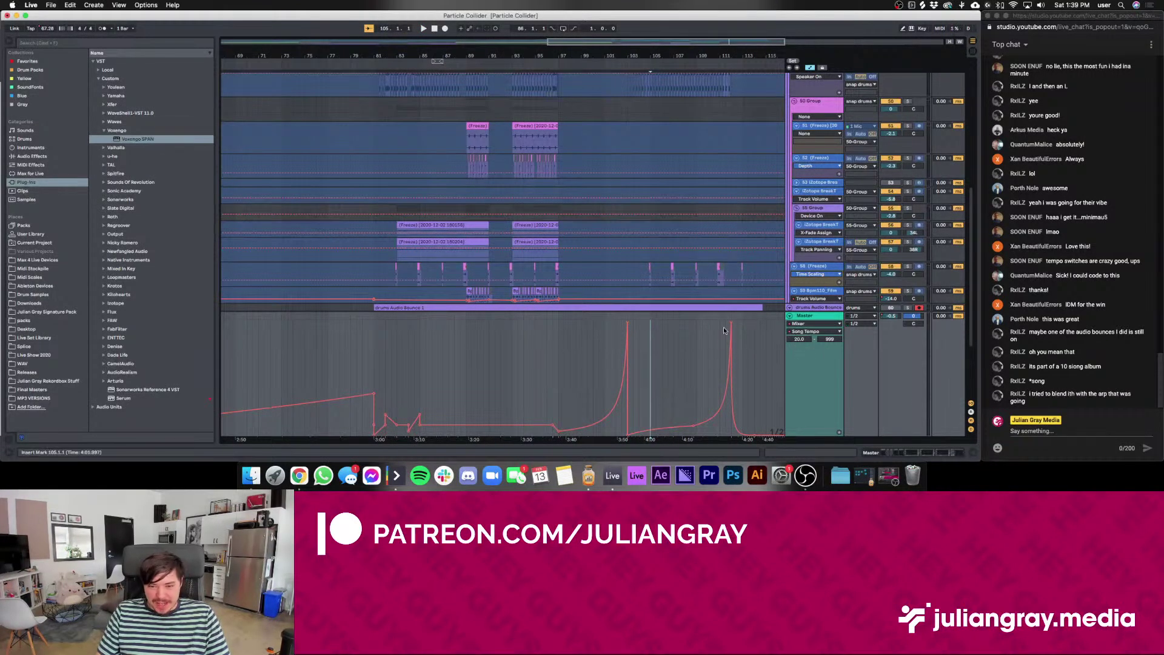
{"action": "left_click", "coordinate": [697, 379]}
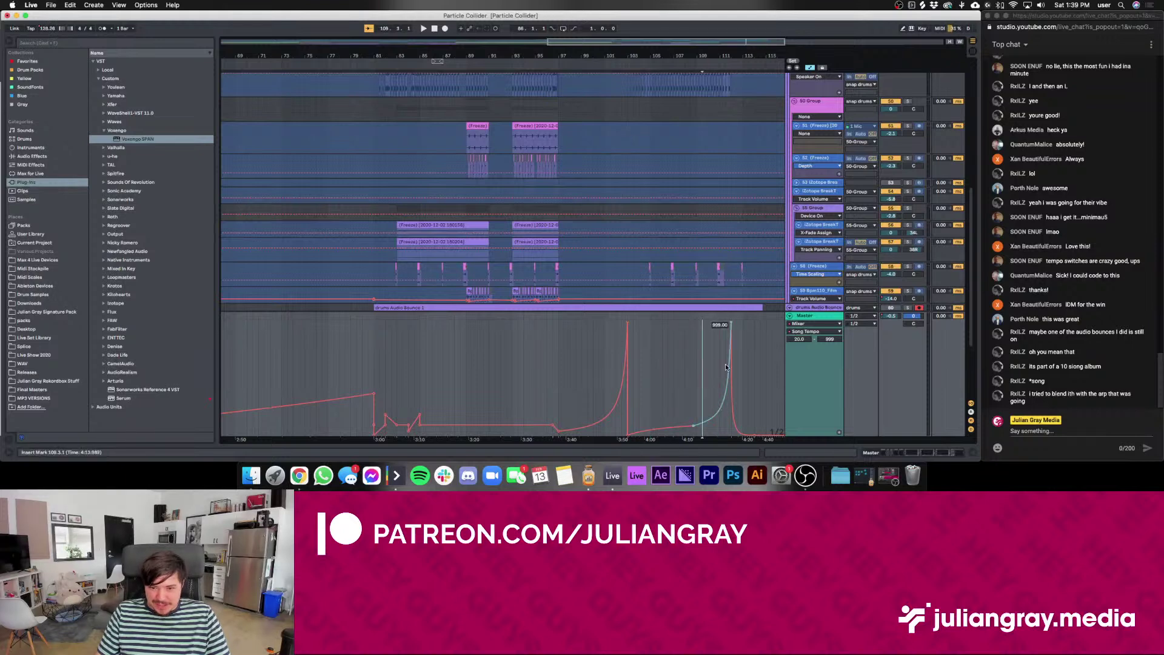
{"action": "key", "text": "space"}
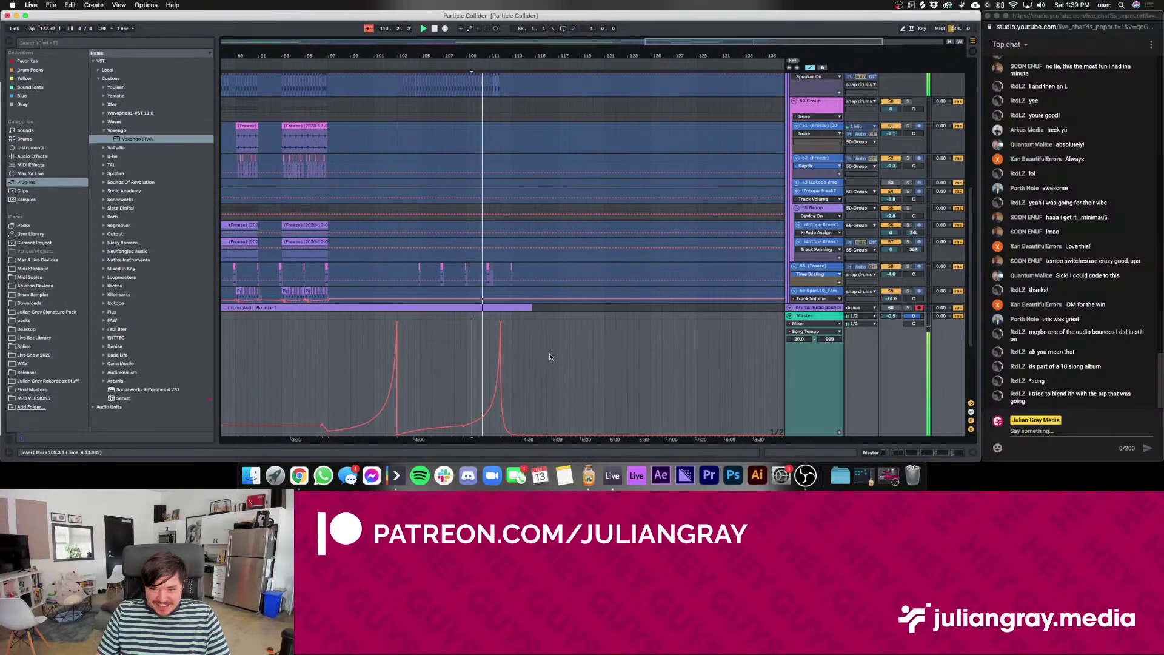
{"action": "left_click", "coordinate": [516, 357]}
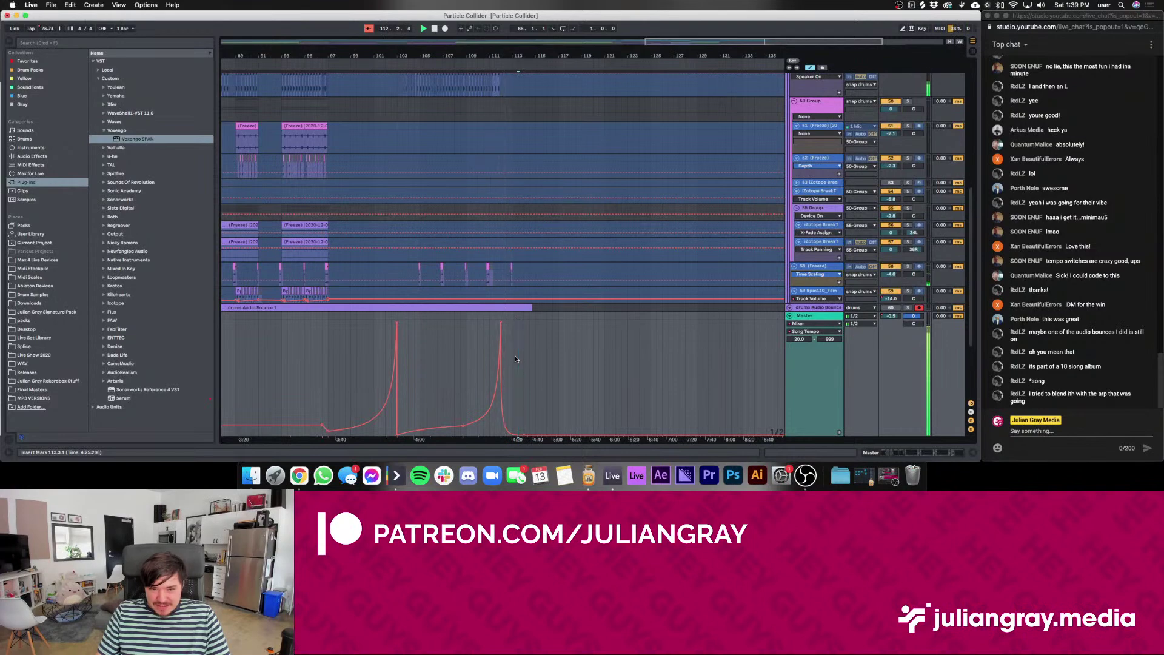
{"action": "left_click", "coordinate": [515, 356]}
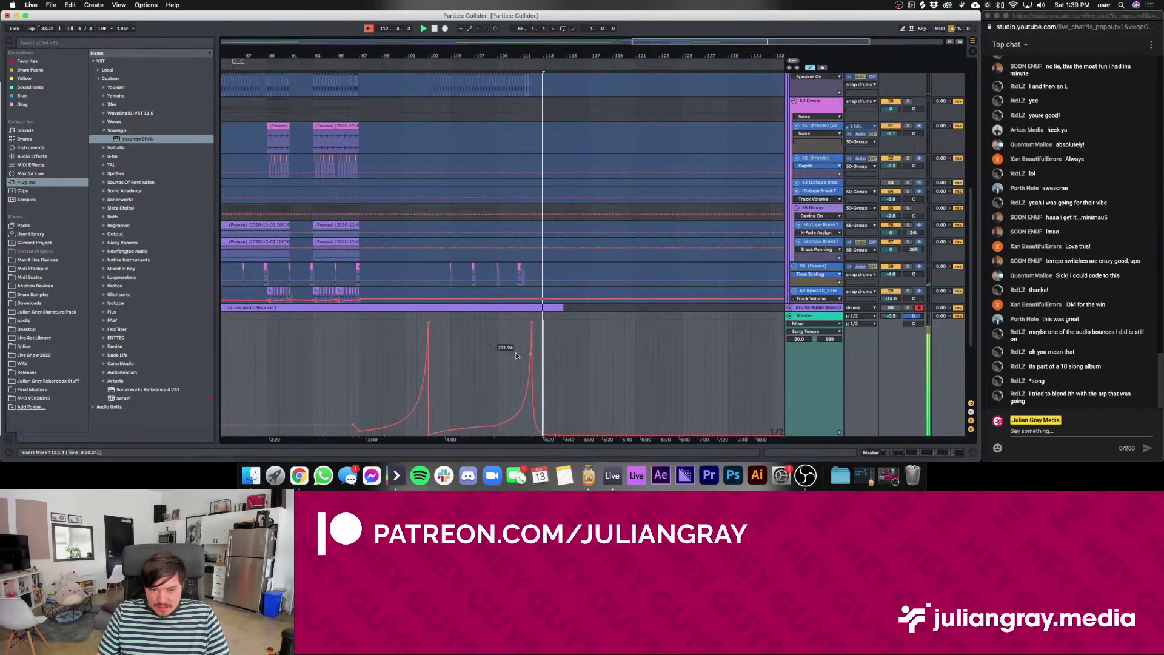
Examine the nested drum tracks and the drums Audio Bounce clip from bar 81 to bar 114
{"action": "scroll", "coordinate": [436, 282], "scroll_direction": "left", "scroll_amount": 10}
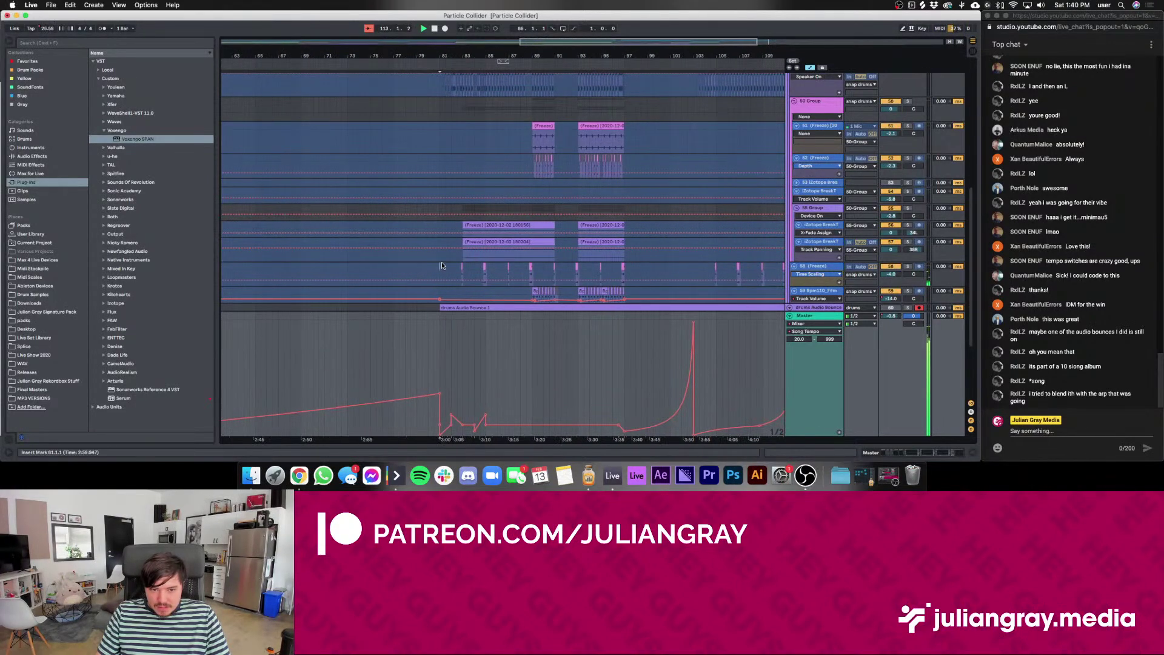
{"action": "scroll", "coordinate": [441, 265], "scroll_direction": "up", "scroll_amount": 5}
{"action": "scroll", "coordinate": [445, 259], "scroll_direction": "right", "scroll_amount": 10}
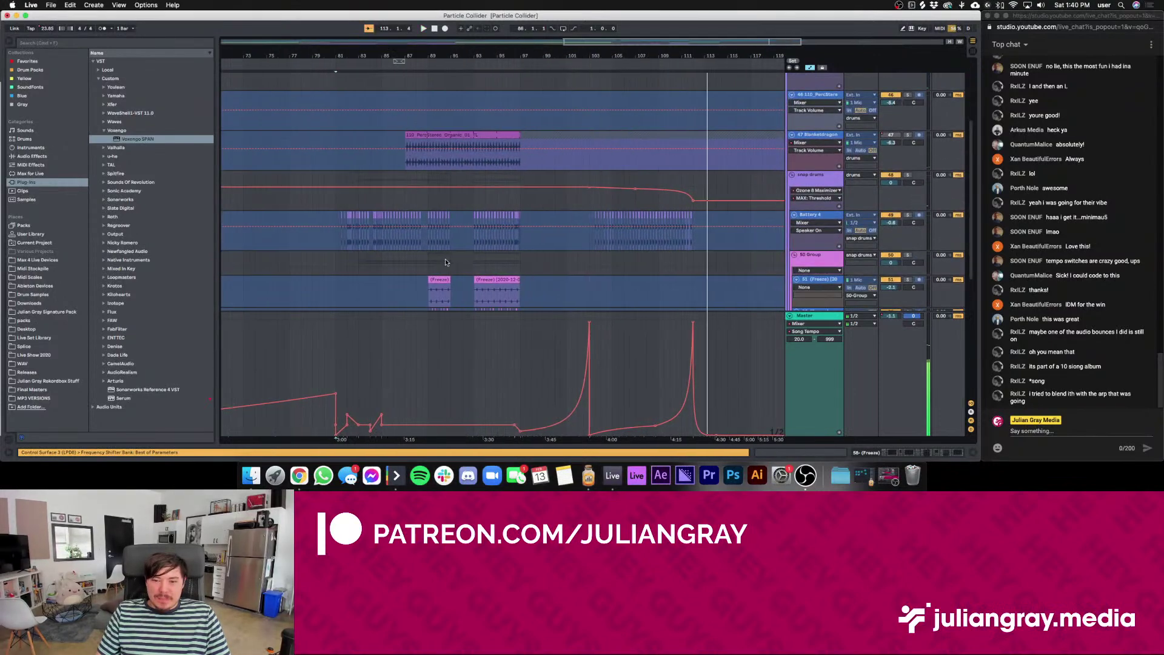
{"action": "scroll", "coordinate": [446, 261], "scroll_direction": "up", "scroll_amount": 5}
{"action": "scroll", "coordinate": [449, 260], "scroll_direction": "down", "scroll_amount": 10}
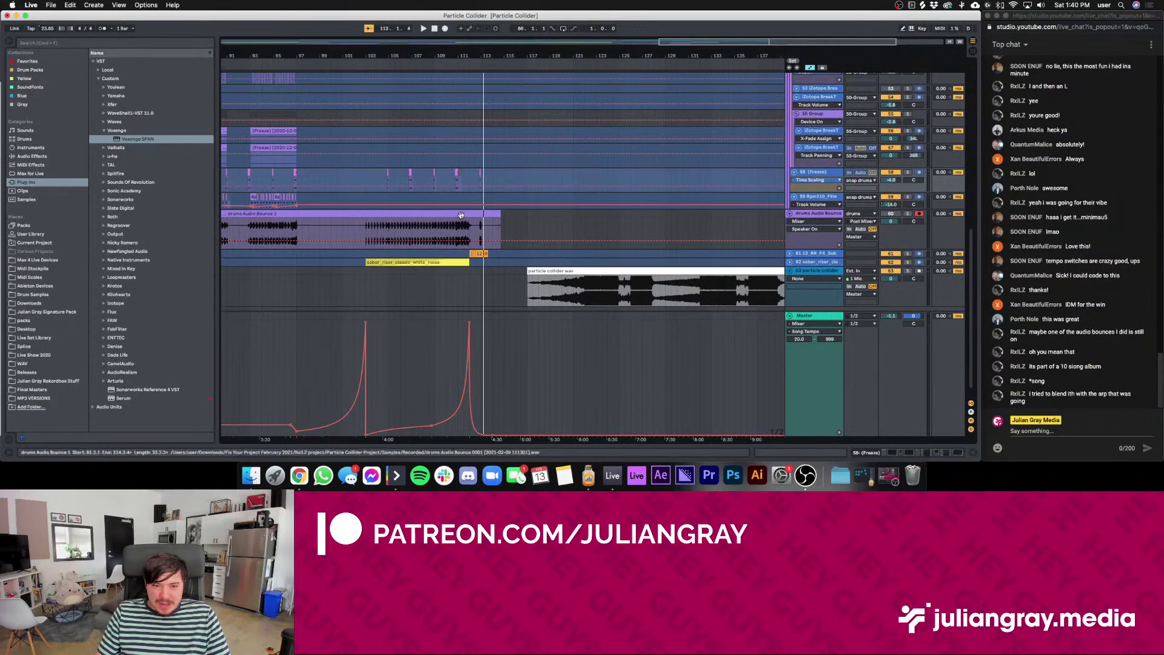
{"action": "scroll", "coordinate": [460, 215], "scroll_direction": "left", "scroll_amount": 7}
{"action": "left_click", "coordinate": [506, 214]}
{"action": "scroll", "coordinate": [506, 212], "scroll_direction": "left", "scroll_amount": 20}
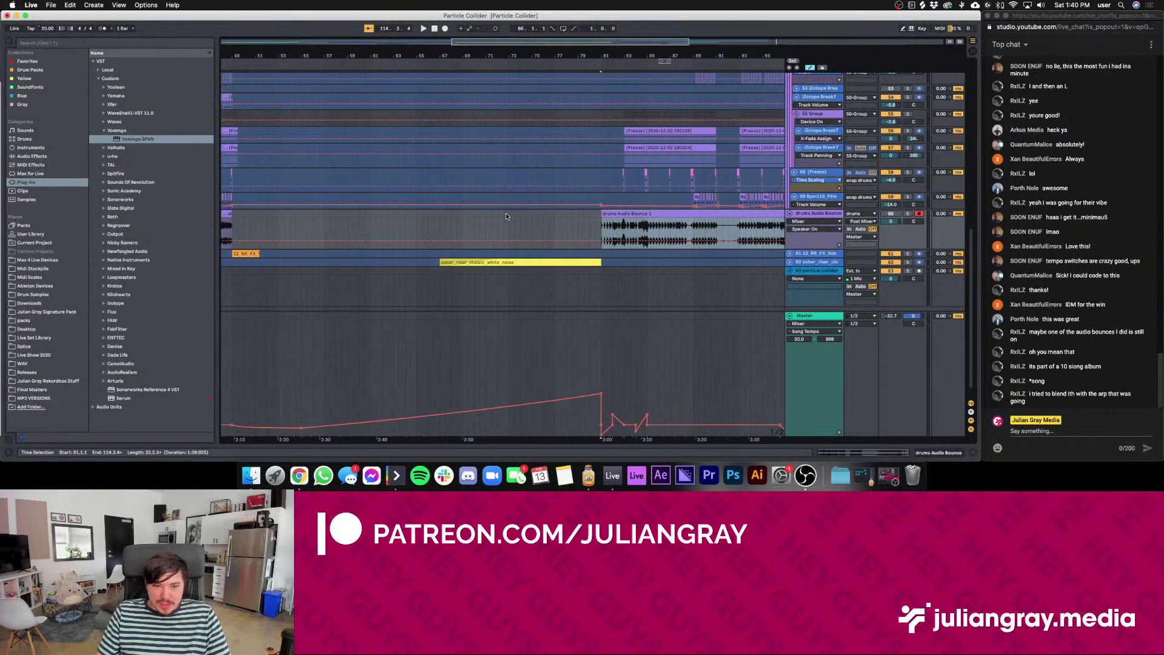
Examine the drums group's tracks and clips in the first drum section, around bars 17 to 49
{"action": "left_click", "coordinate": [485, 236]}
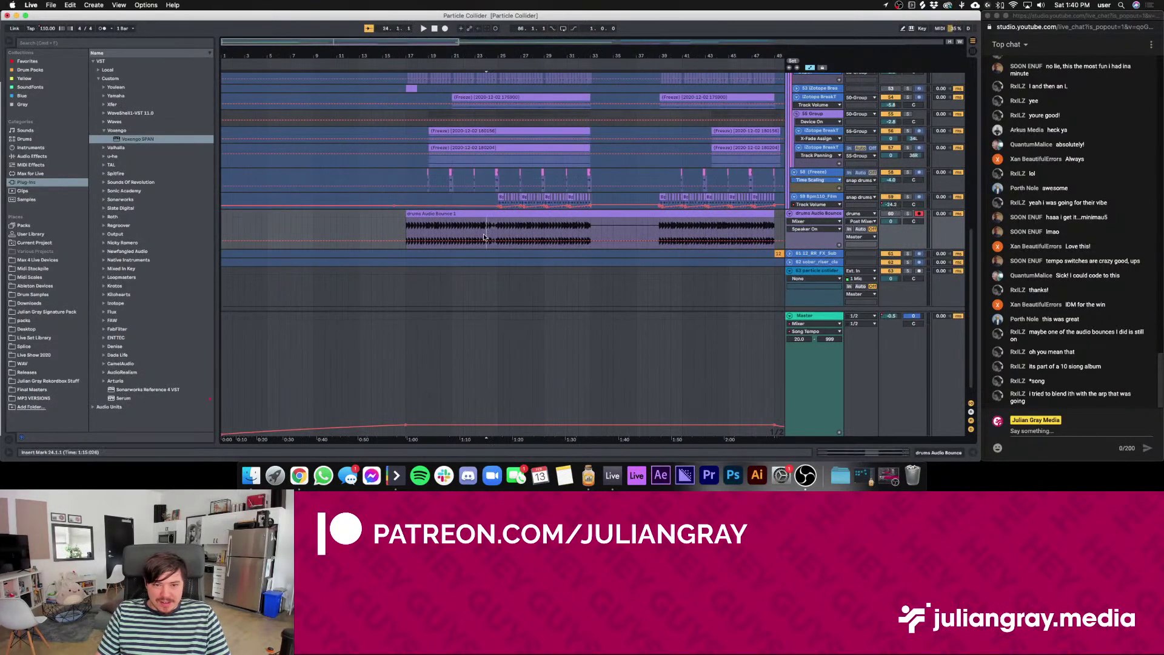
{"action": "left_click", "coordinate": [495, 225]}
{"action": "scroll", "coordinate": [495, 225], "scroll_direction": "up", "scroll_amount": 5}
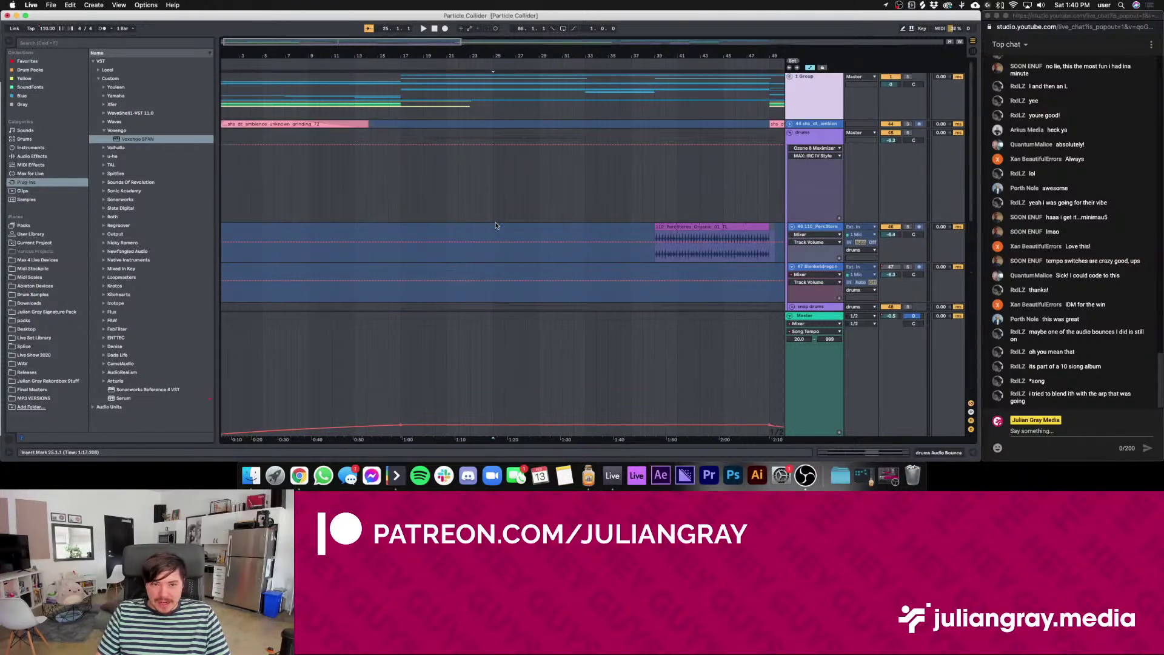
{"action": "left_click", "coordinate": [587, 222]}
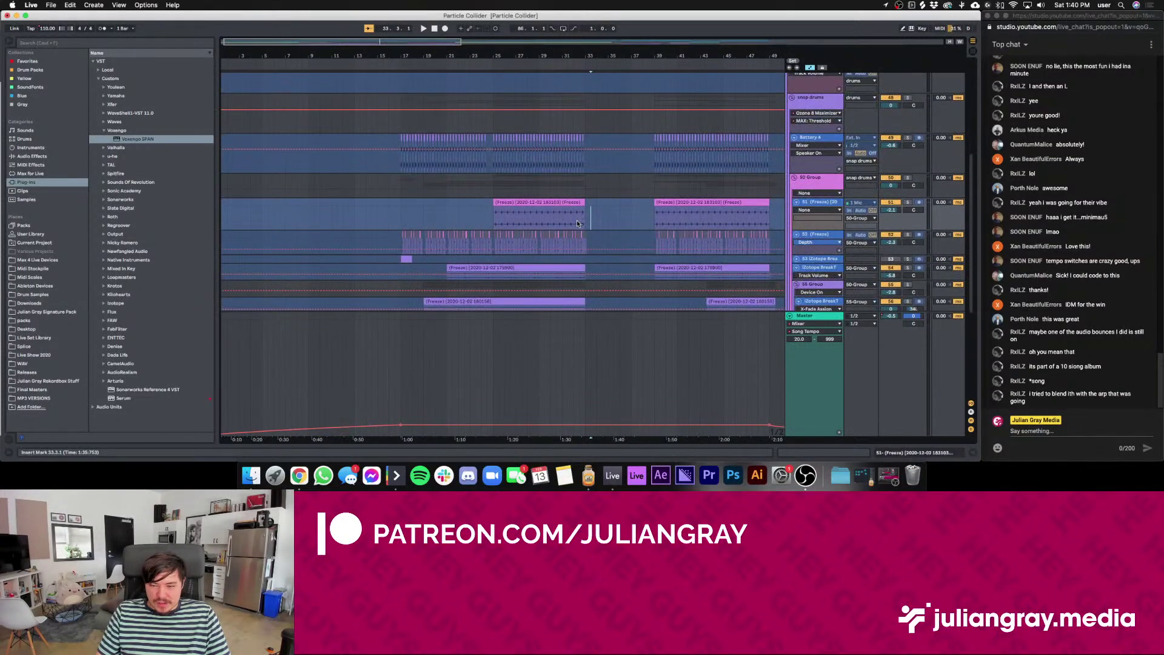
{"action": "scroll", "coordinate": [566, 224], "scroll_direction": "right", "scroll_amount": 3}
{"action": "scroll", "coordinate": [568, 225], "scroll_direction": "up", "scroll_amount": 4}
{"action": "scroll", "coordinate": [567, 225], "scroll_direction": "up", "scroll_amount": 3}
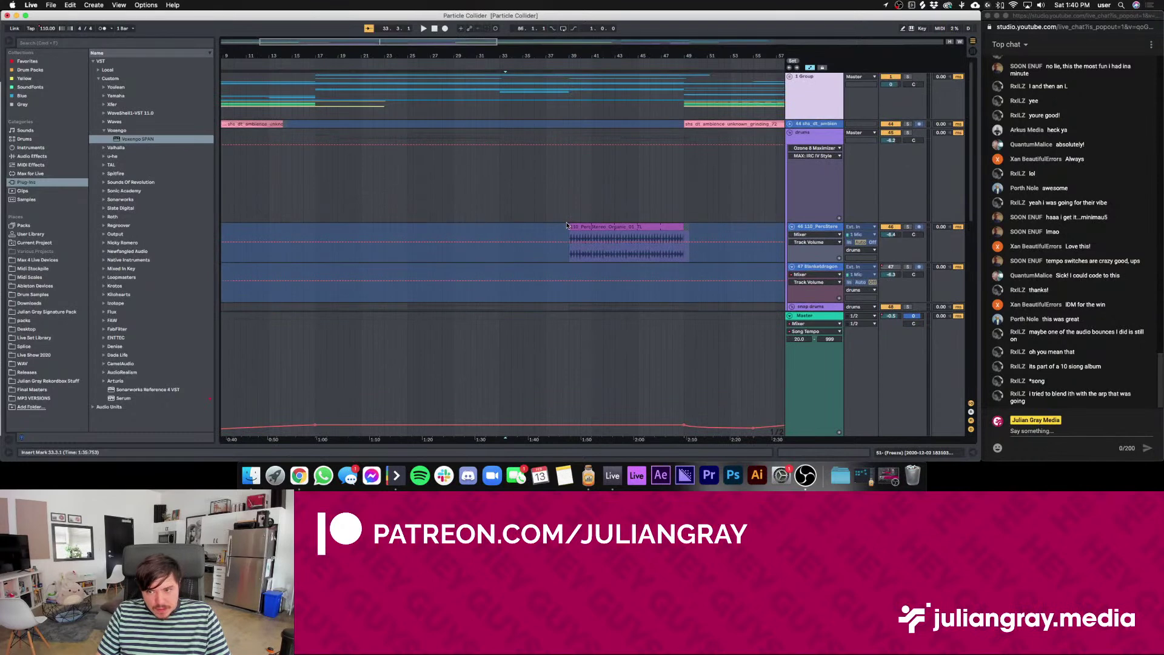
{"action": "scroll", "coordinate": [566, 225], "scroll_direction": "down", "scroll_amount": 2}
{"action": "scroll", "coordinate": [567, 225], "scroll_direction": "up", "scroll_amount": 2}
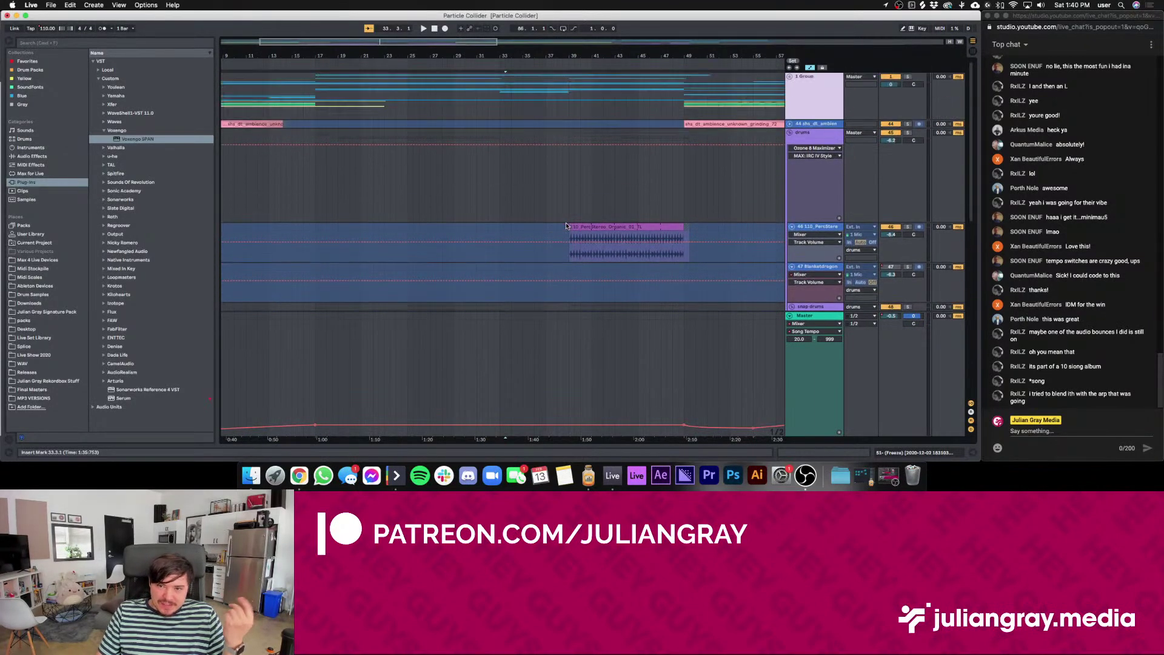
Fold the drums group and the drums Audio Bounce track
{"action": "left_click", "coordinate": [818, 142]}
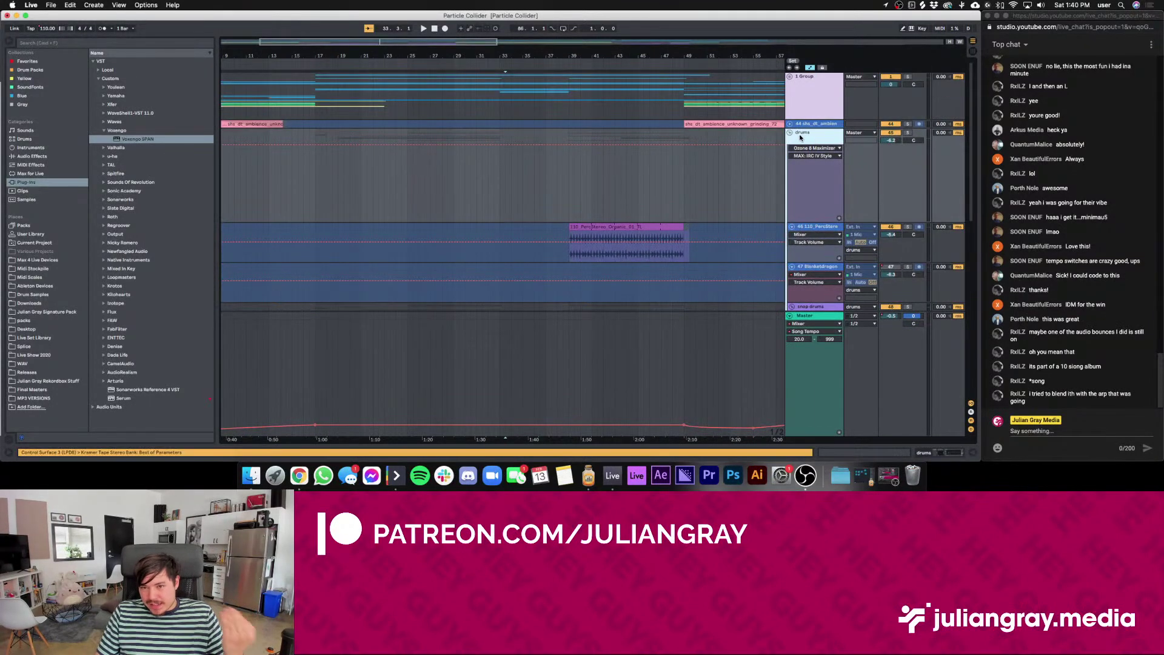
{"action": "left_click", "coordinate": [789, 134]}
{"action": "left_click", "coordinate": [791, 149]}
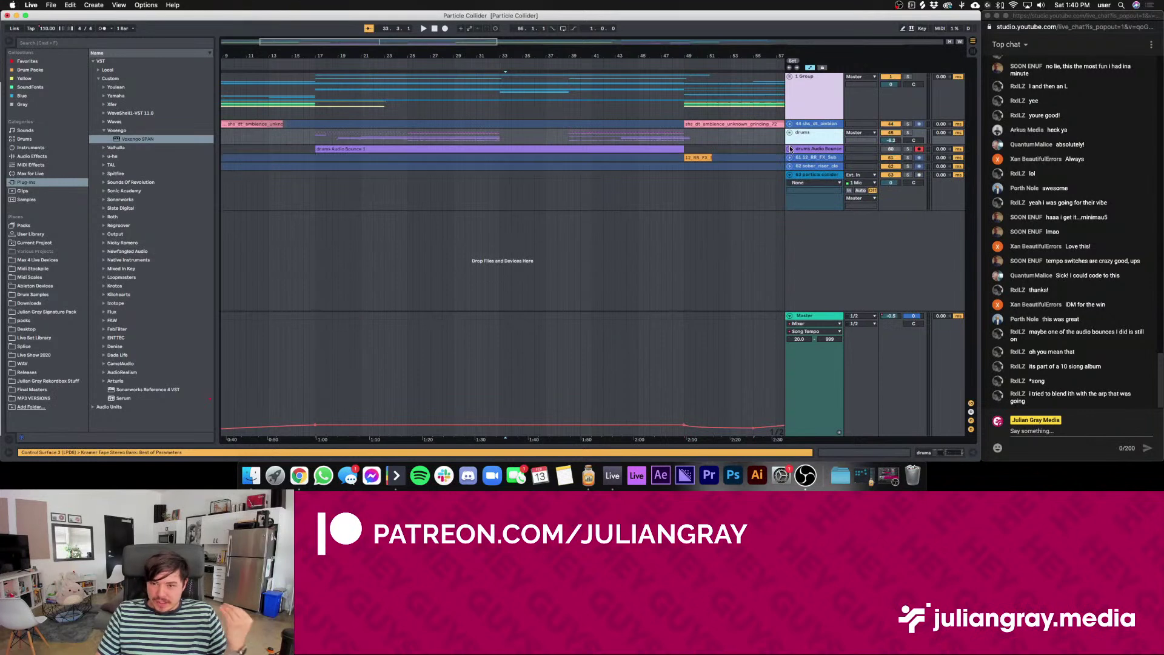
Play the song from bar 17, where the first drum section starts, and place the insert marker at bar 25
{"action": "left_click", "coordinate": [341, 107]}
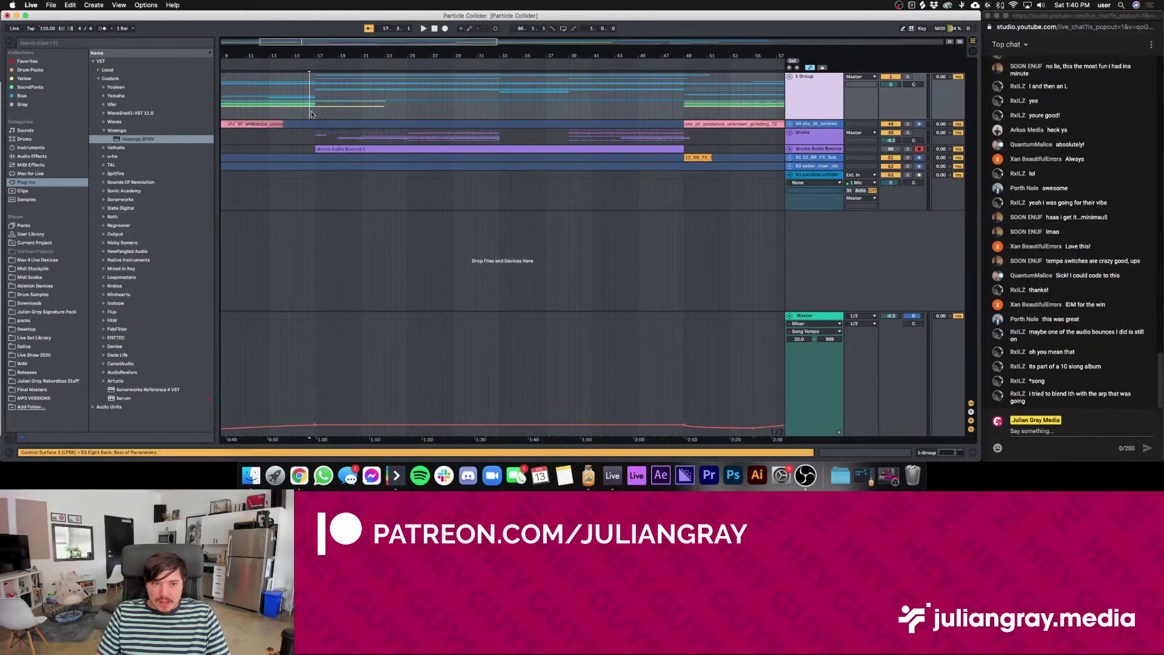
{"action": "left_click", "coordinate": [320, 110]}
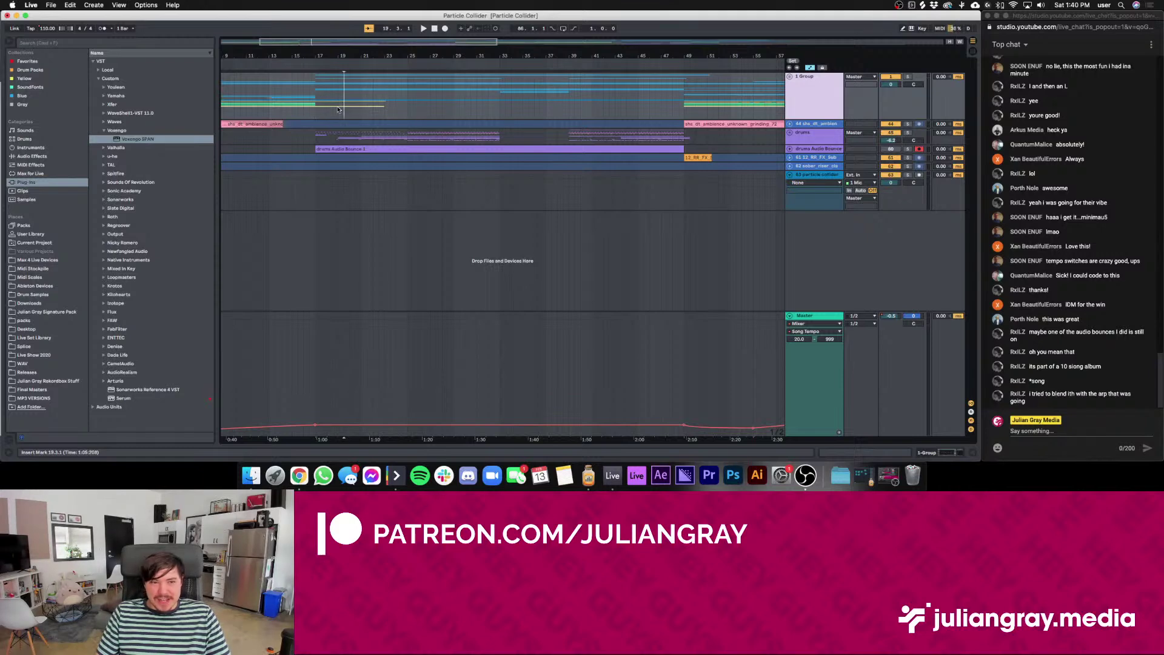
{"action": "left_click", "coordinate": [317, 112]}
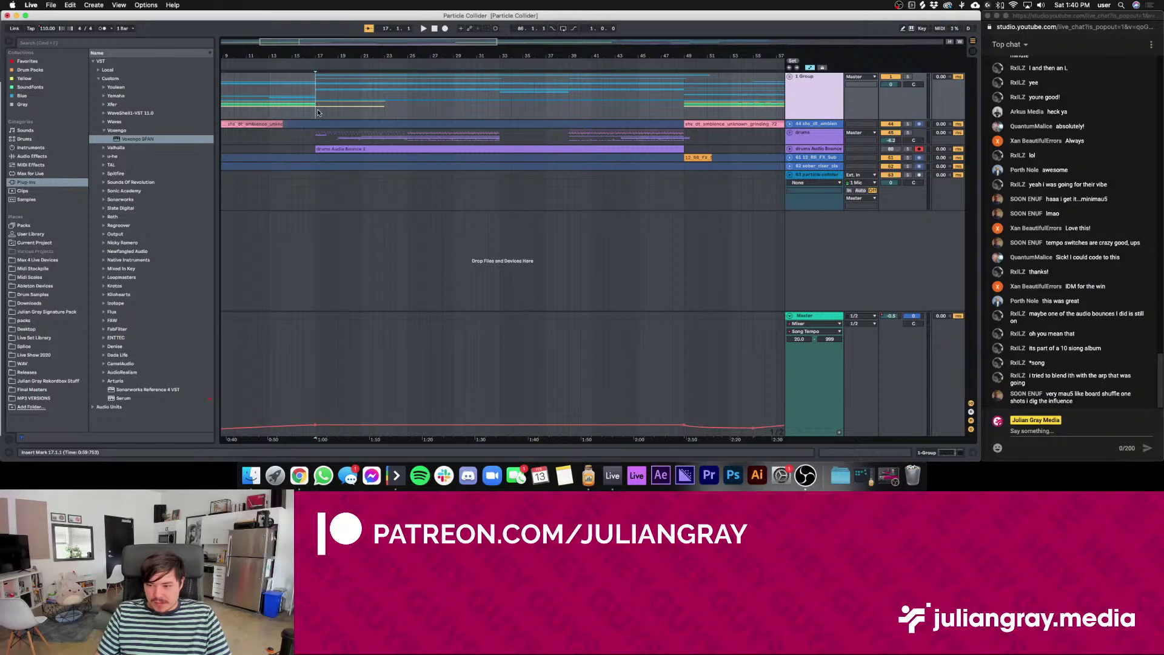
{"action": "scroll", "coordinate": [318, 112], "scroll_direction": "left", "scroll_amount": 4}
{"action": "key", "text": "space"}
{"action": "left_click", "coordinate": [476, 98]}
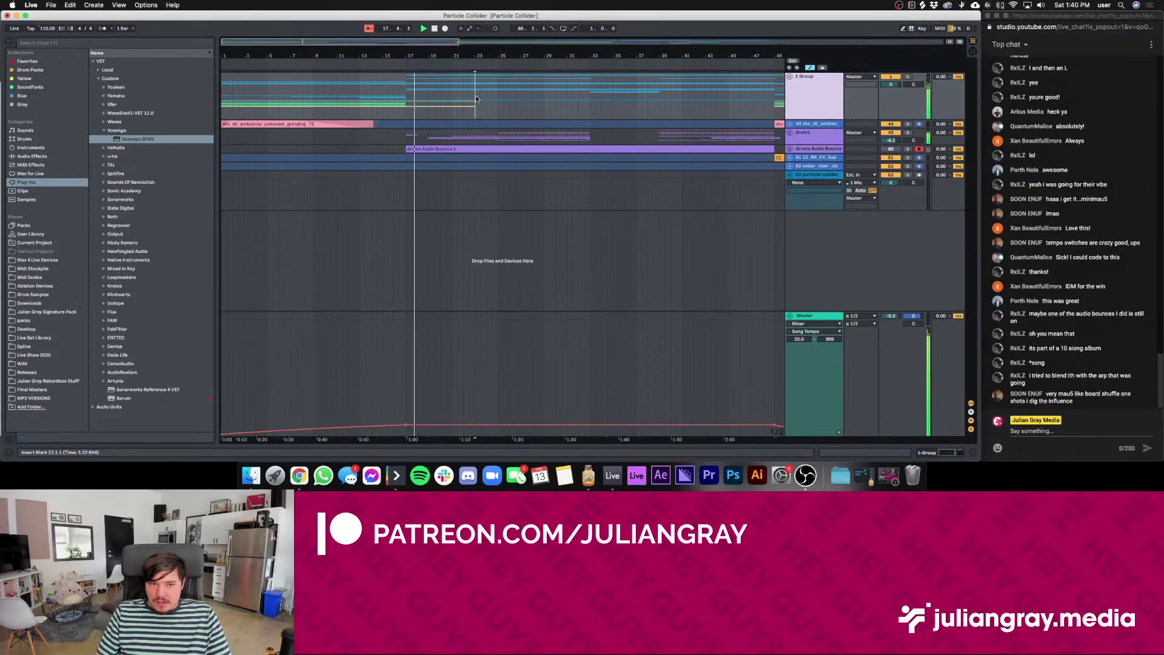
{"action": "scroll", "coordinate": [476, 96], "scroll_direction": "right", "scroll_amount": 2}
{"action": "left_click", "coordinate": [463, 103]}
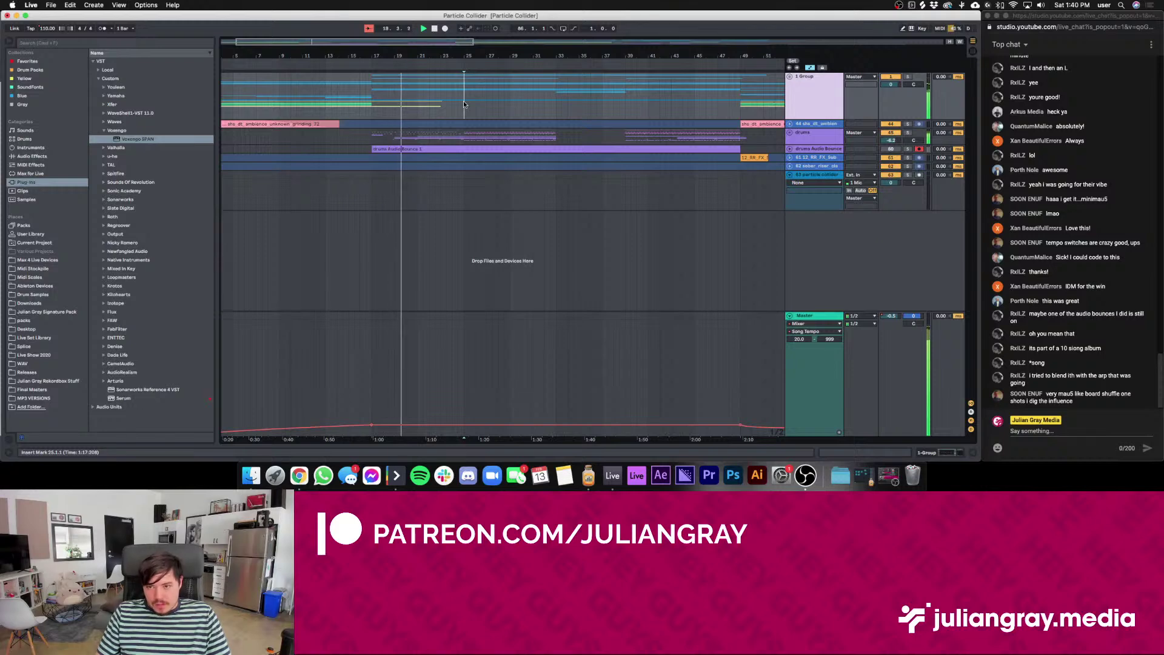
Unfold the drums group during playback and select its Battery 4 track
{"action": "left_click", "coordinate": [788, 137]}
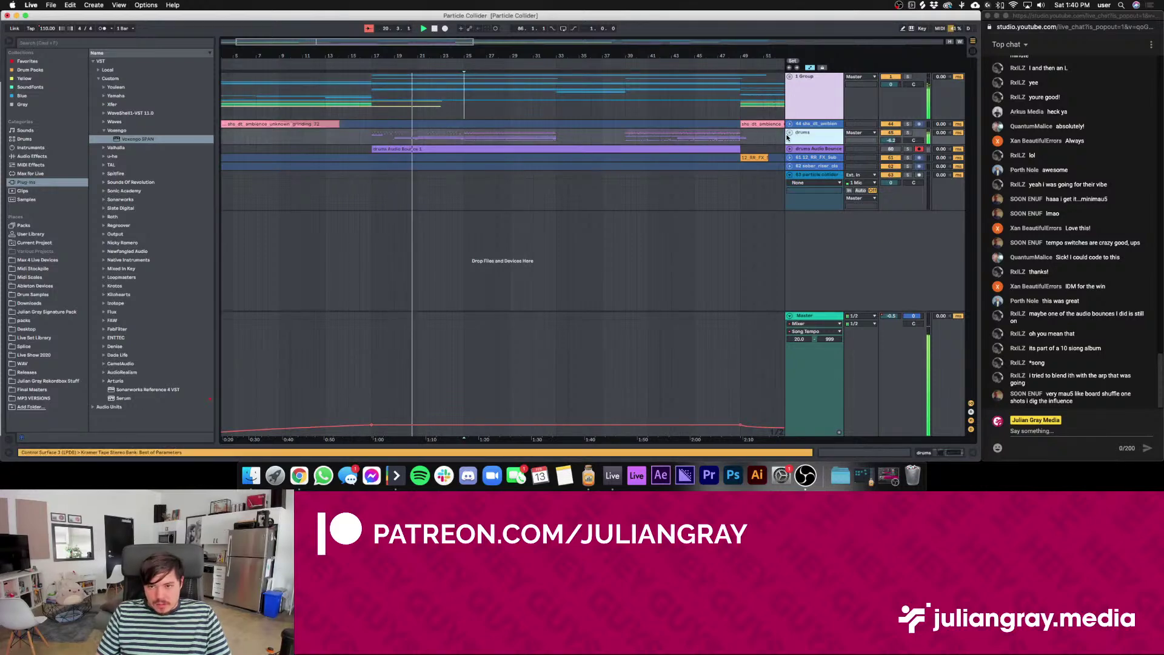
{"action": "left_click", "coordinate": [789, 133]}
{"action": "scroll", "coordinate": [805, 204], "scroll_direction": "down", "scroll_amount": 3}
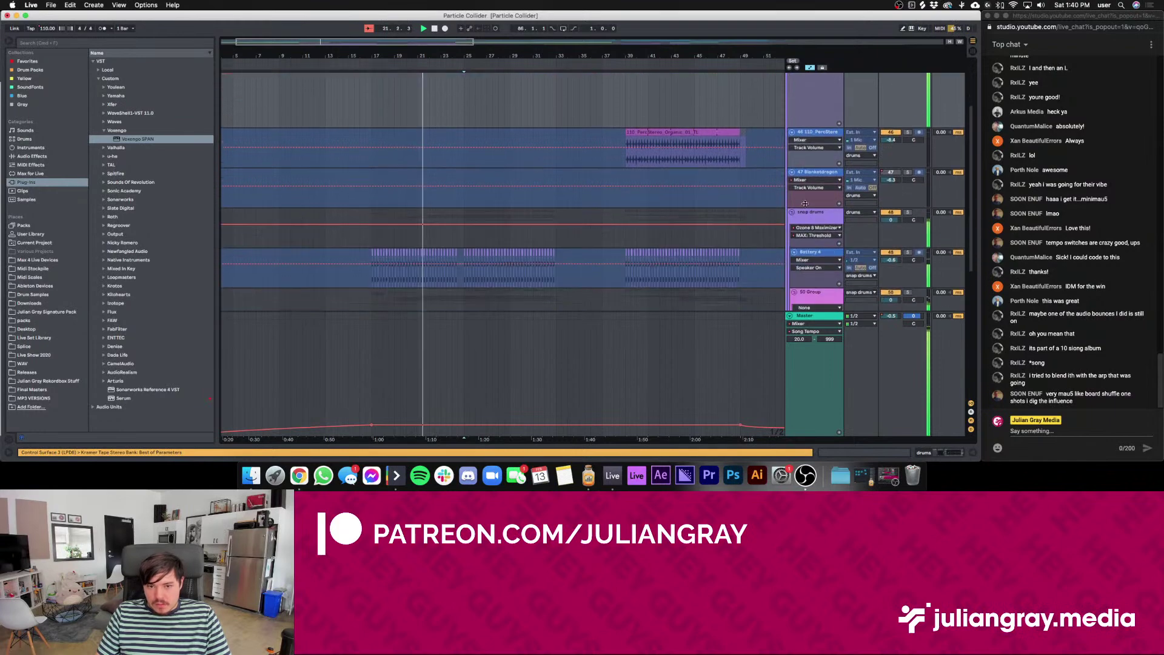
{"action": "left_click", "coordinate": [794, 292]}
{"action": "scroll", "coordinate": [813, 242], "scroll_direction": "down", "scroll_amount": 1}
{"action": "scroll", "coordinate": [827, 224], "scroll_direction": "down", "scroll_amount": 3}
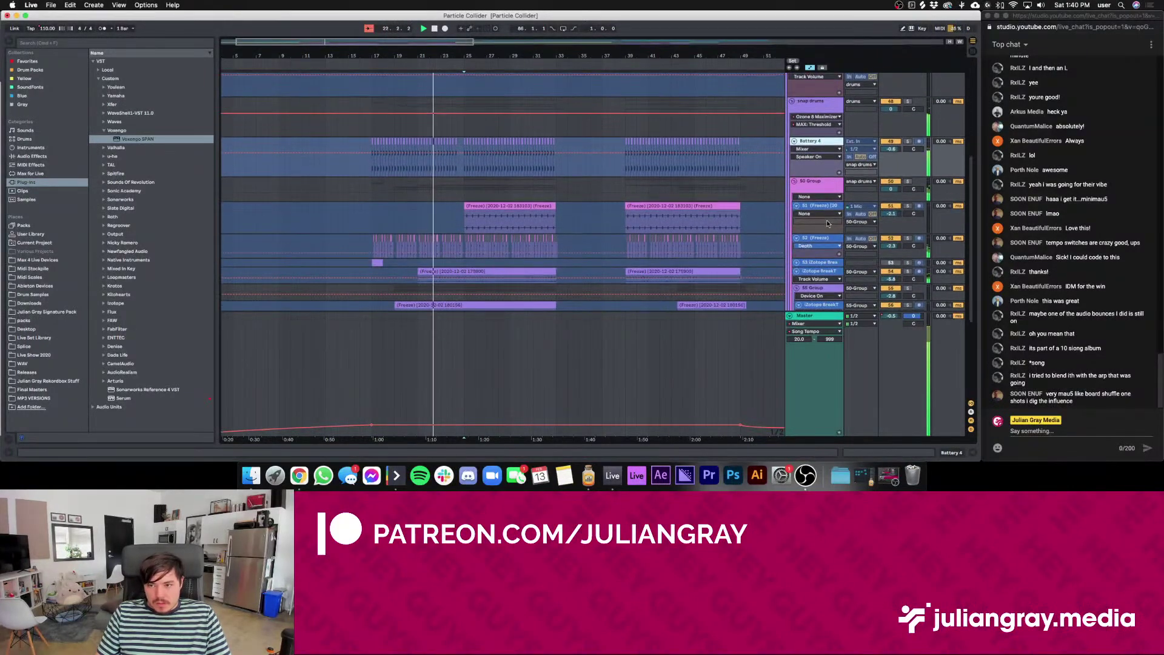
Show the device chain of frozen track 52 in the snap drums group
{"action": "scroll", "coordinate": [827, 219], "scroll_direction": "down", "scroll_amount": 3}
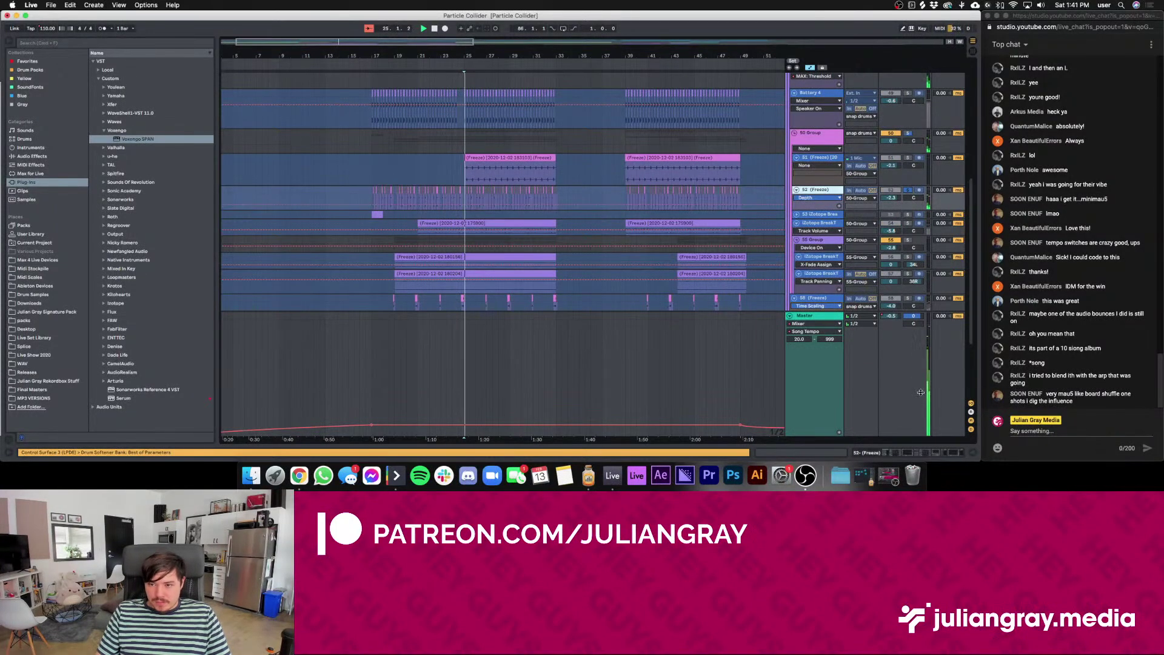
{"action": "left_click", "coordinate": [900, 452]}
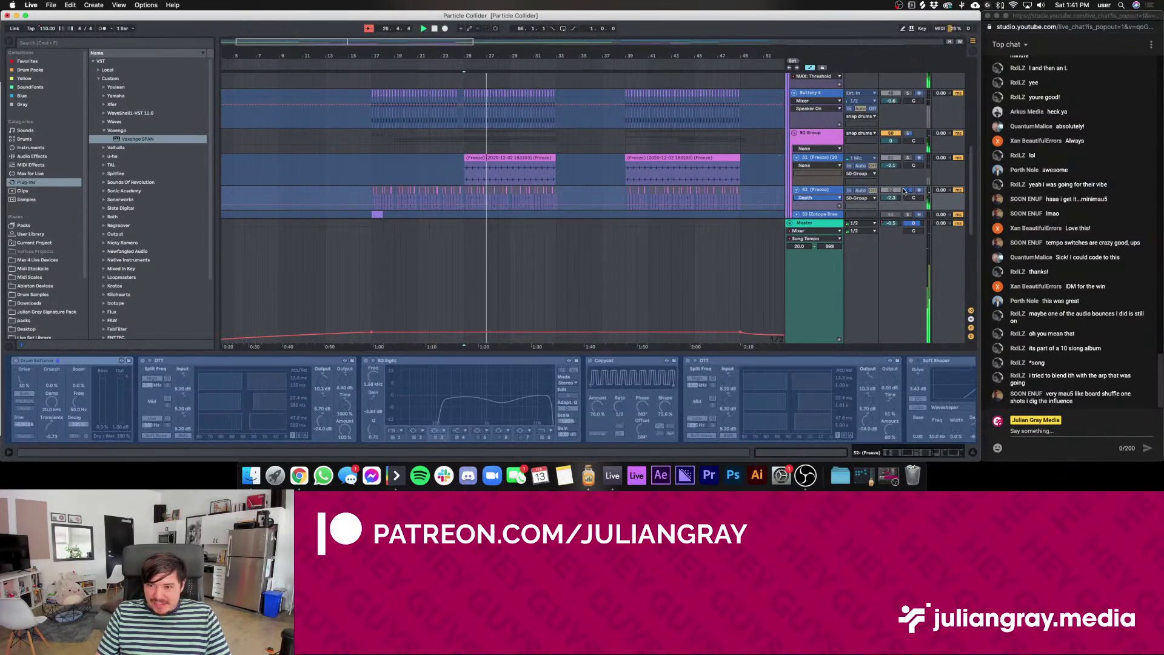
{"action": "left_click", "coordinate": [828, 191]}
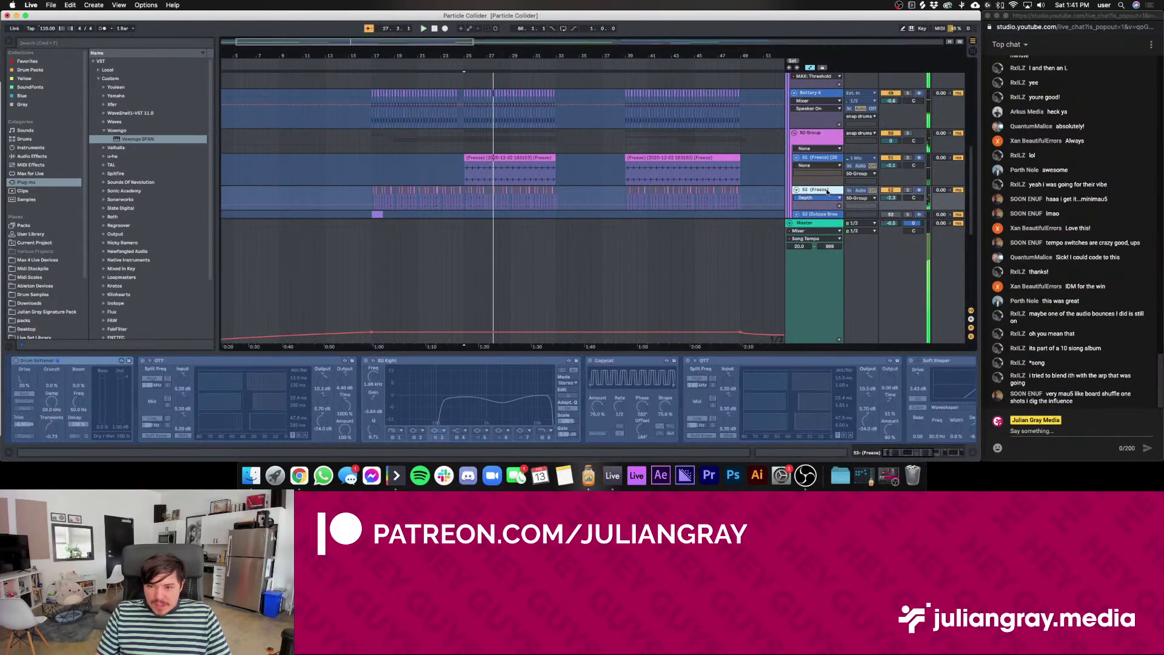
Highlight the second clip section on frozen track 51, around bars 39 to 49, and check the drum tracks below it
{"action": "left_click", "coordinate": [653, 169]}
{"action": "left_click", "coordinate": [737, 147], "text": "shift"}
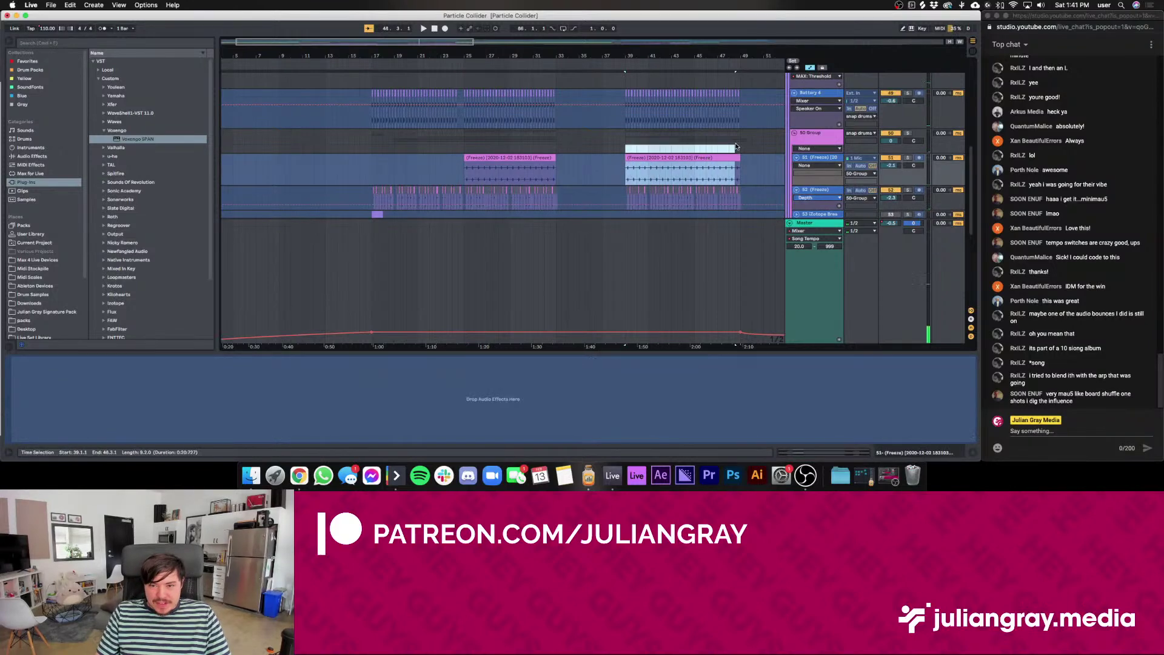
{"action": "left_click", "coordinate": [737, 148]}
{"action": "scroll", "coordinate": [741, 168], "scroll_direction": "down", "scroll_amount": 5}
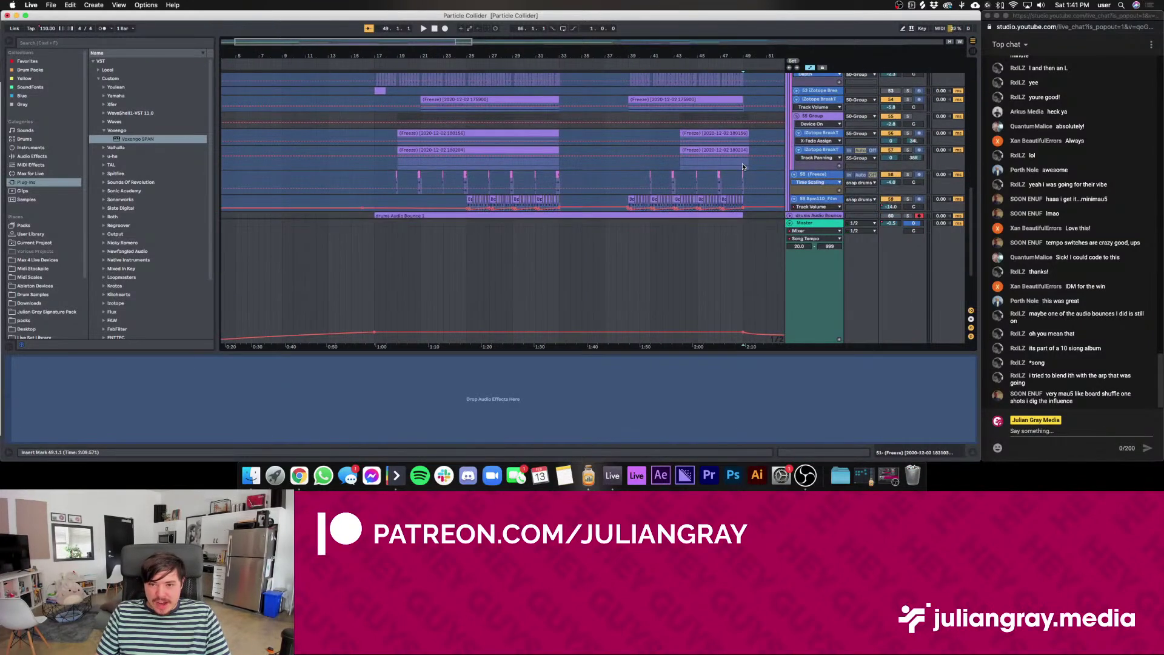
{"action": "scroll", "coordinate": [743, 167], "scroll_direction": "up", "scroll_amount": 3}
{"action": "left_click_drag", "start_coordinate": [743, 121], "coordinate": [627, 115]}
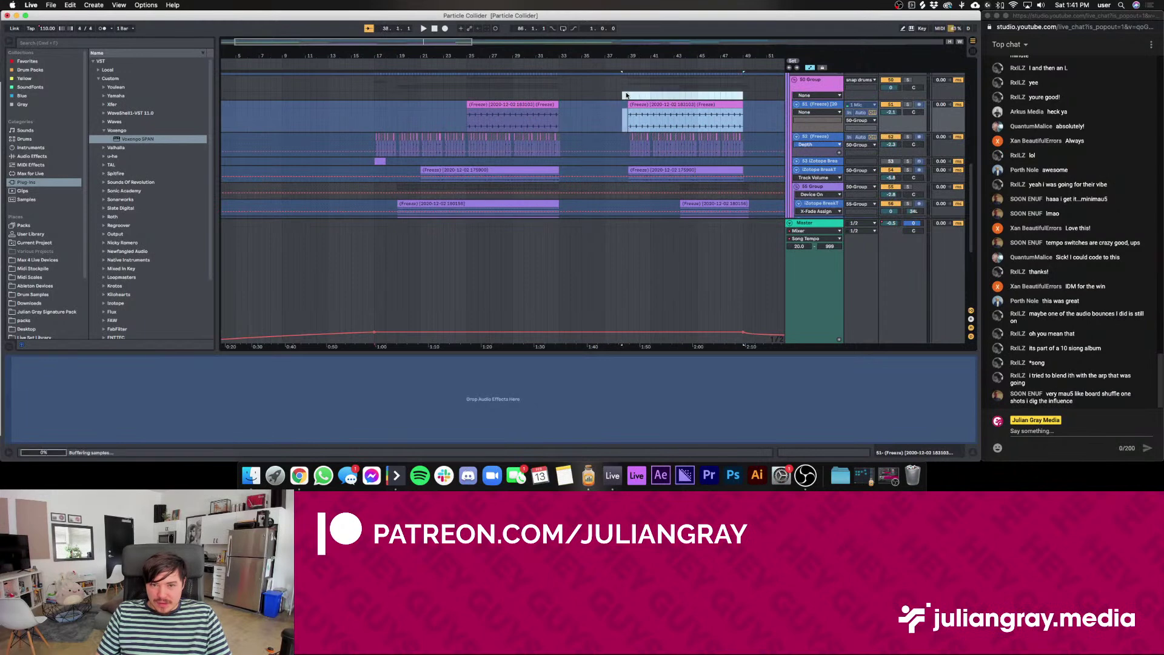
Play the drum section from bar 39, following the frozen drum tracks
{"action": "left_click", "coordinate": [627, 115]}
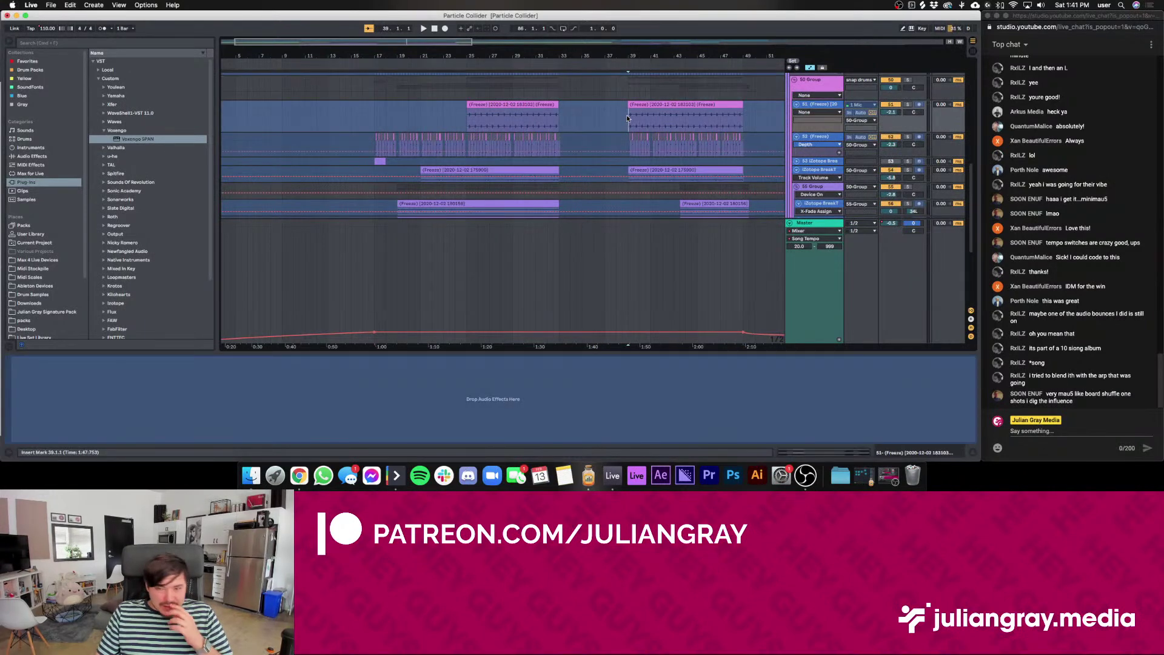
{"action": "key", "text": "space"}
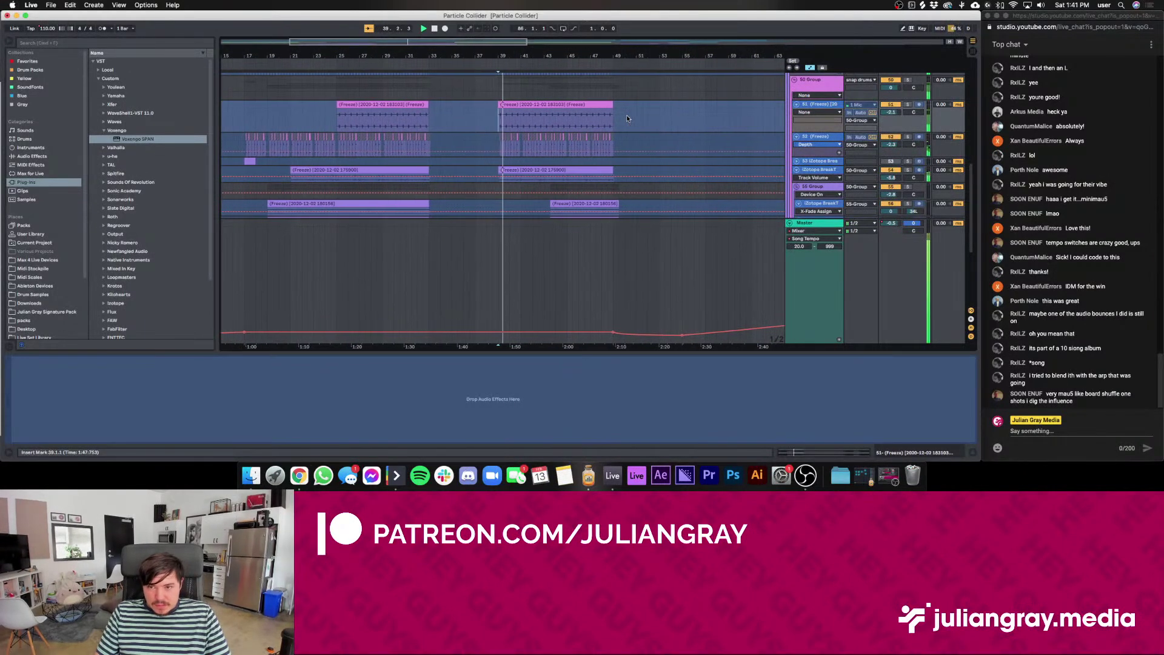
{"action": "scroll", "coordinate": [628, 127], "scroll_direction": "down", "scroll_amount": 2}
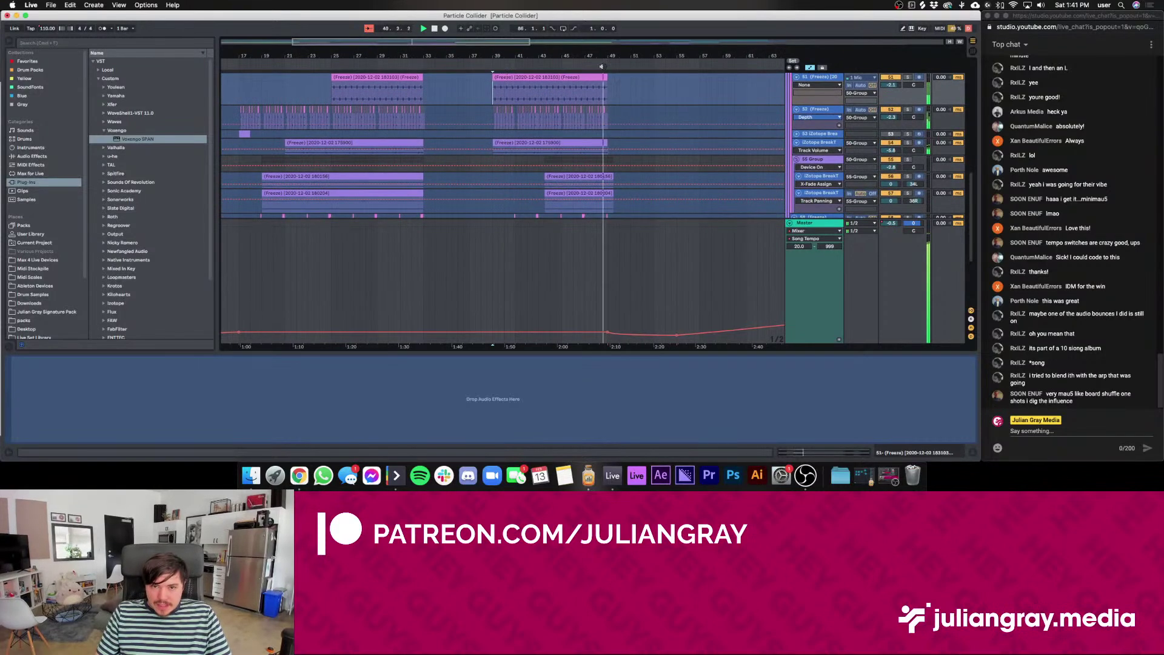
Stop playback and show the device chains of the frozen tracks inside the snap drums group
{"action": "left_click", "coordinate": [595, 89]}
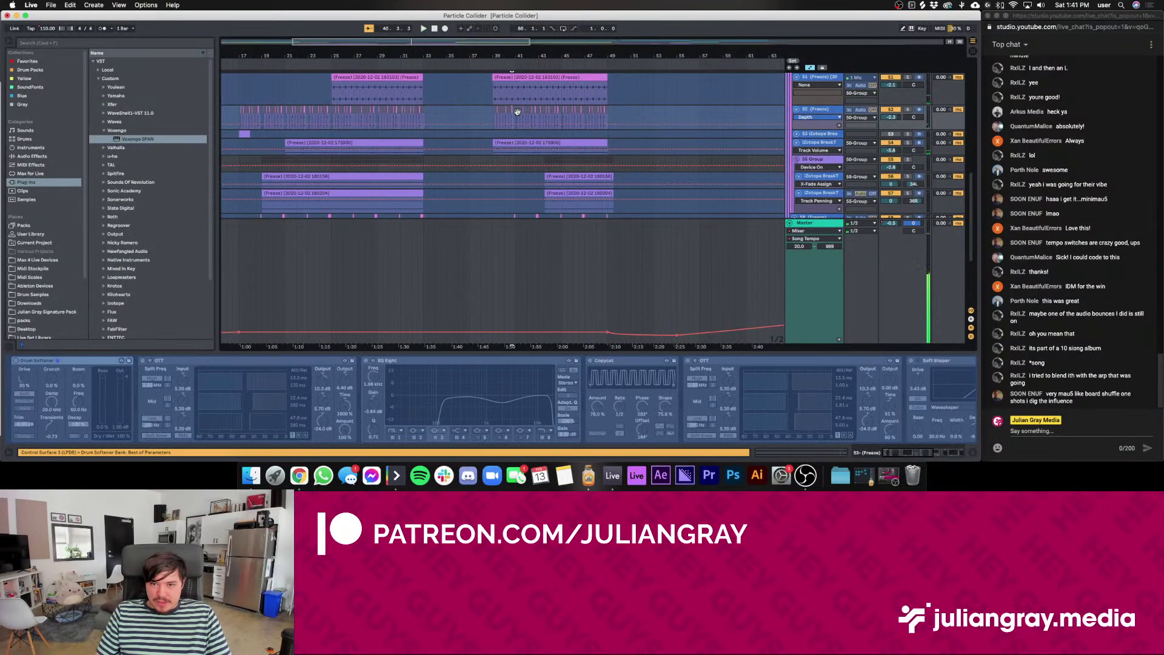
{"action": "scroll", "coordinate": [583, 116], "scroll_direction": "up", "scroll_amount": 1}
{"action": "left_click", "coordinate": [823, 135]}
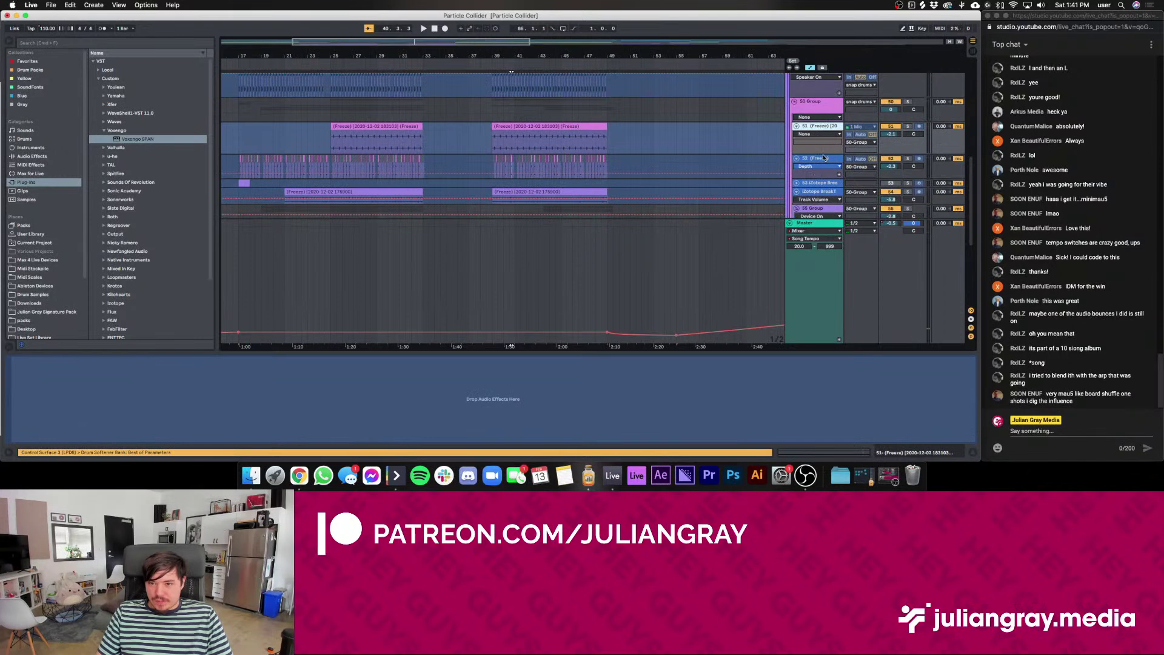
{"action": "left_click", "coordinate": [823, 158]}
Play from about bar 38 on frozen track 51 and check the Battery 4 and percussion tracks above
{"action": "left_click", "coordinate": [620, 140]}
{"action": "left_click", "coordinate": [485, 149]}
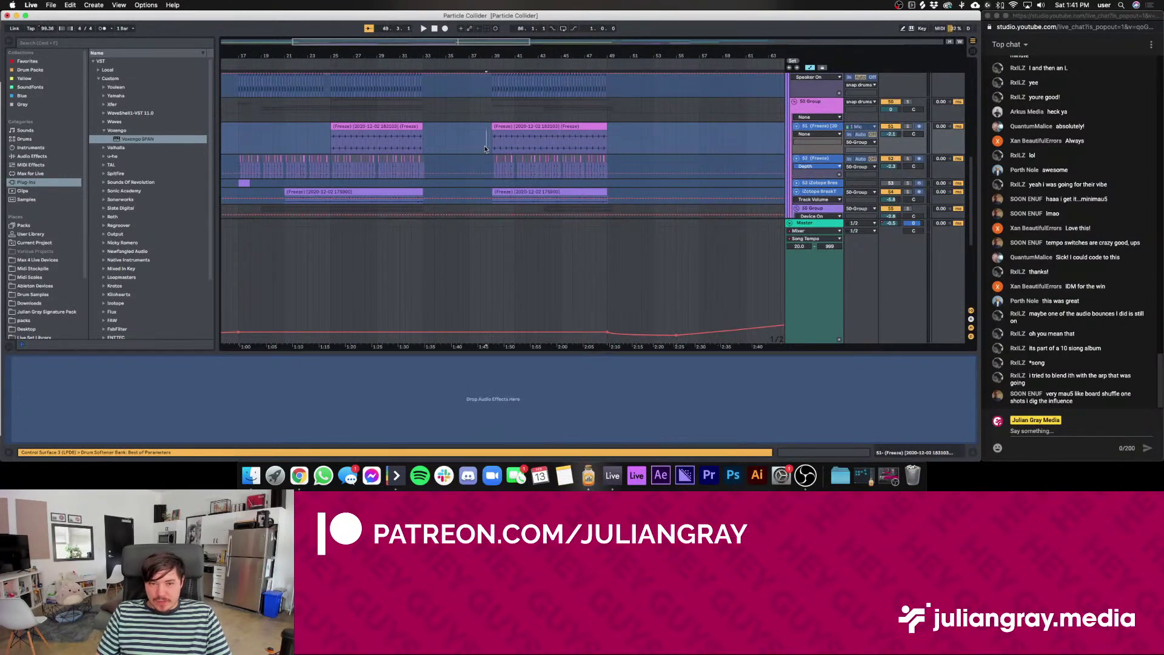
{"action": "key", "text": "space"}
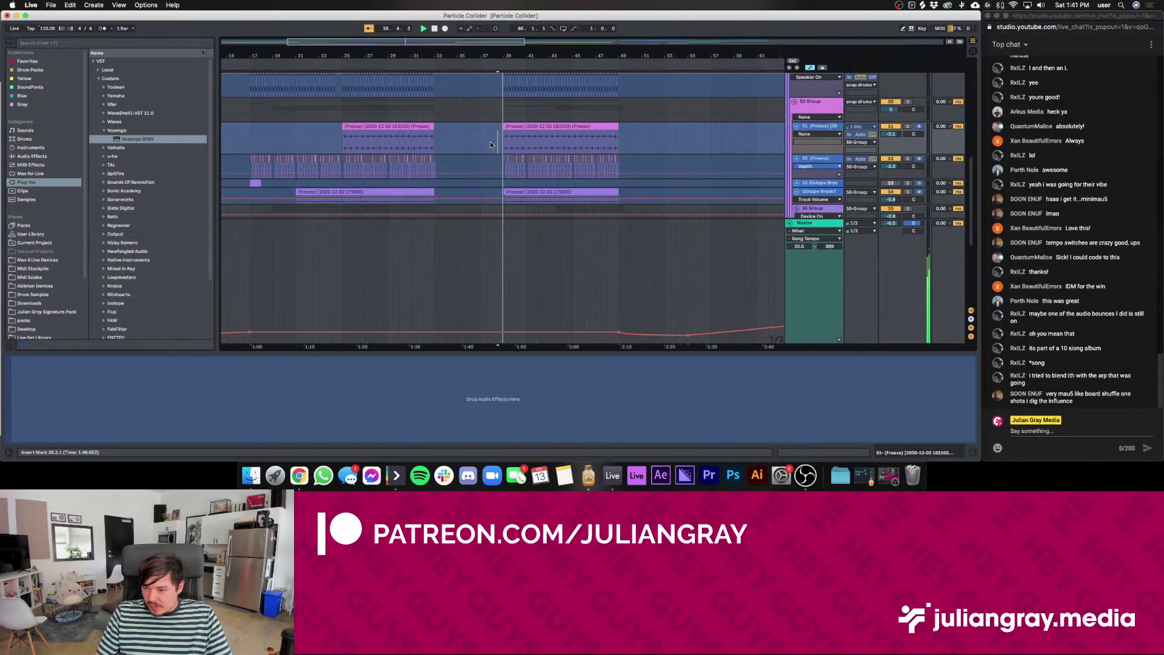
{"action": "scroll", "coordinate": [491, 145], "scroll_direction": "up", "scroll_amount": 4}
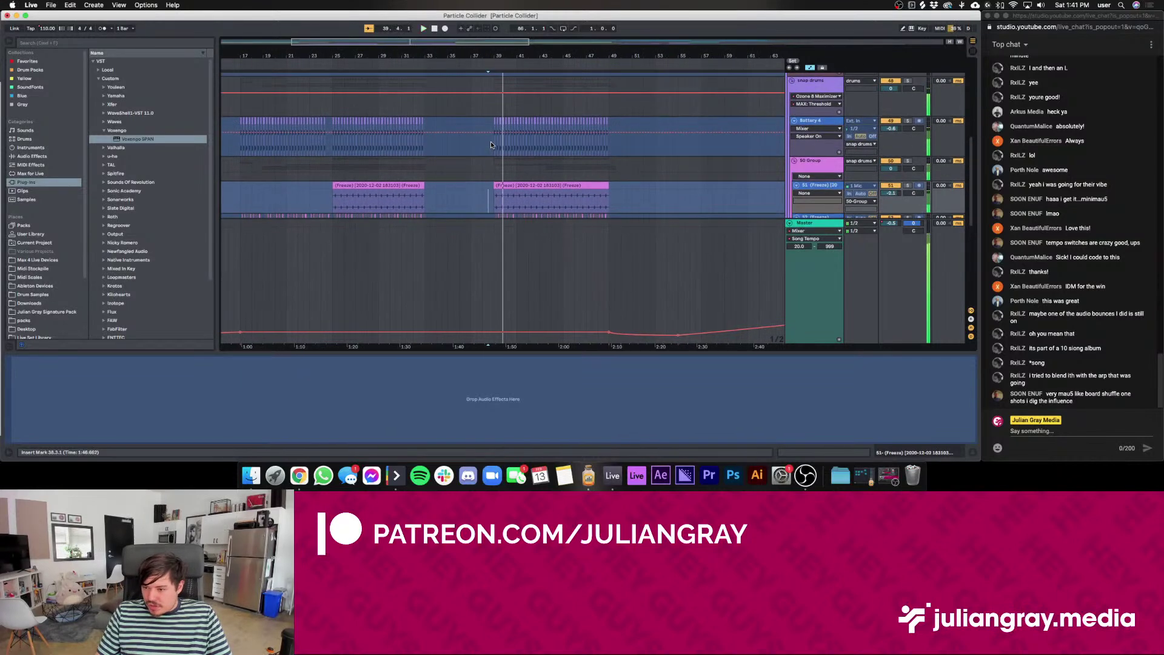
{"action": "scroll", "coordinate": [492, 143], "scroll_direction": "up", "scroll_amount": 8}
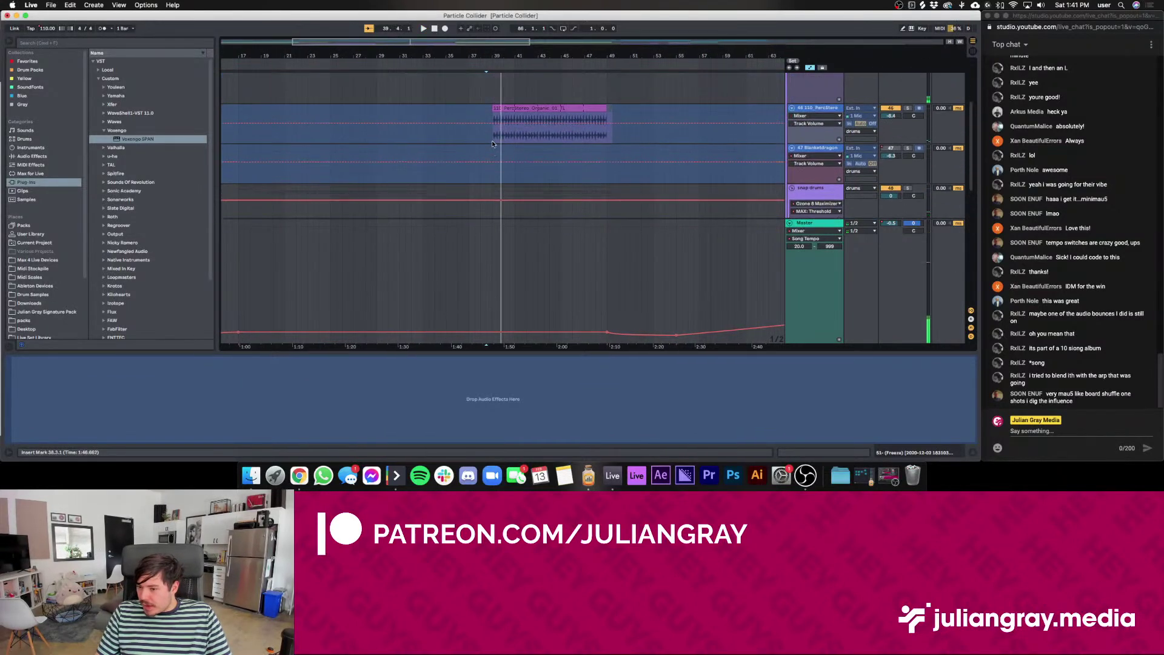
{"action": "left_click", "coordinate": [424, 115]}
{"action": "key", "text": "space"}
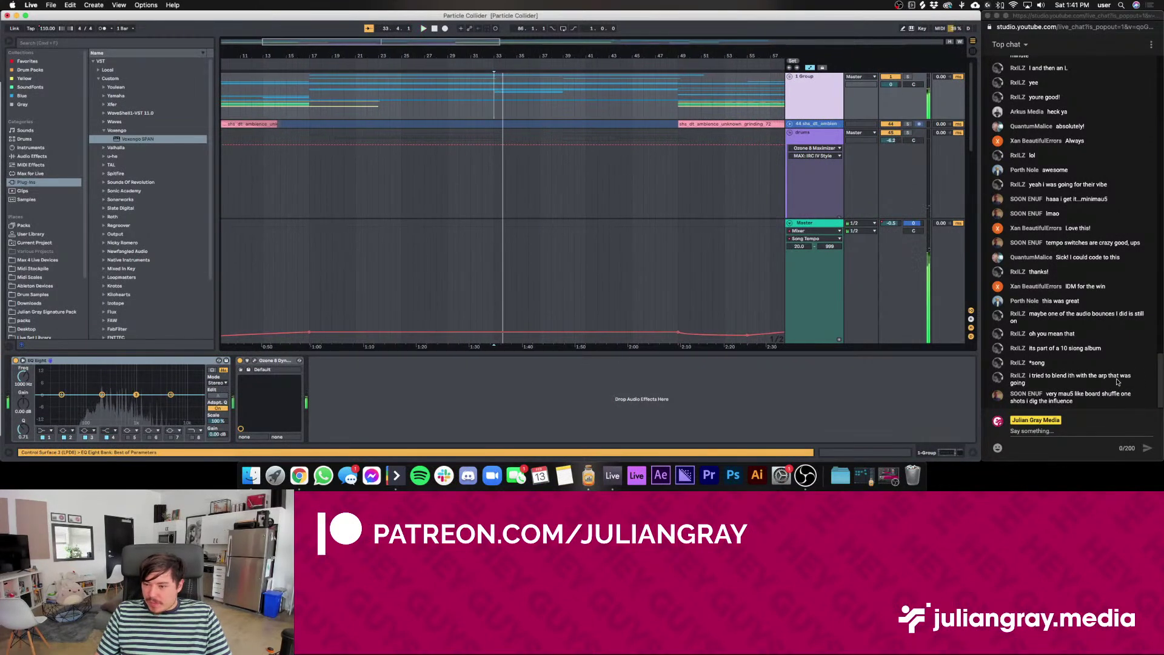
Highlight the section around bars 33 to 39 in the 1 Group overview
{"action": "left_click", "coordinate": [504, 100]}
{"action": "key", "text": "space"}
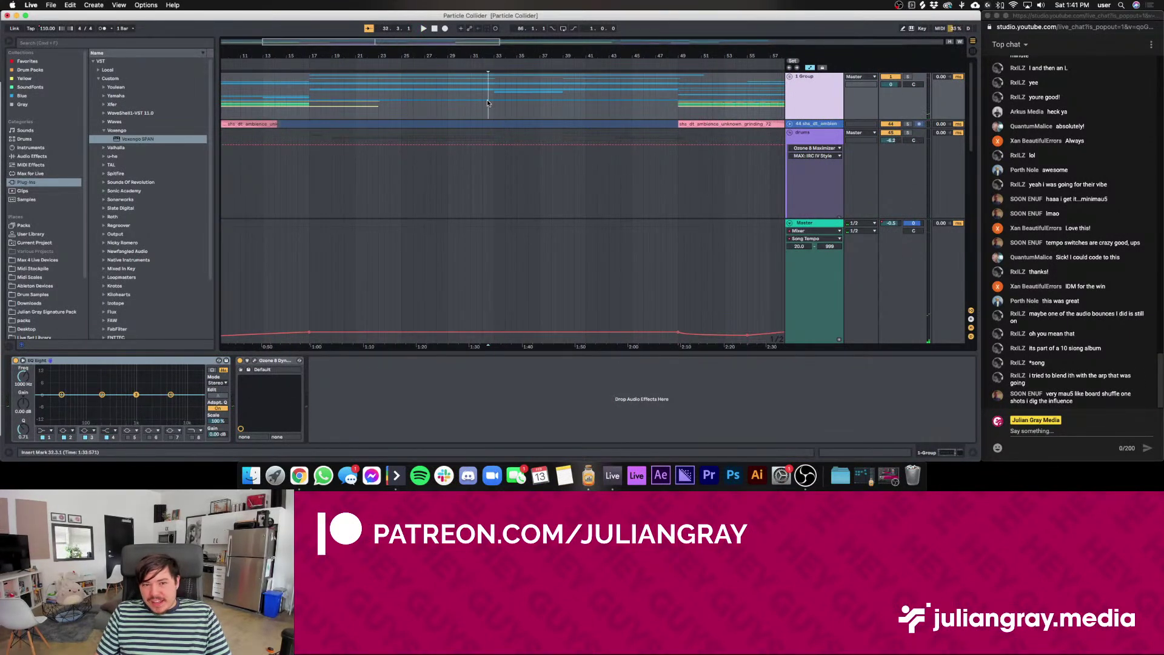
{"action": "mouse_move", "coordinate": [492, 96]}
{"action": "left_mouse_down"}
{"action": "mouse_move", "coordinate": [564, 83]}
{"action": "mouse_move", "coordinate": [494, 91]}
{"action": "mouse_move", "coordinate": [558, 91]}
{"action": "left_mouse_up"}
{"action": "left_click", "coordinate": [495, 91]}
{"action": "left_click", "coordinate": [563, 89]}
{"action": "left_click", "coordinate": [562, 92]}
Play the arrangement from bar 29, and again from bar 33
{"action": "left_click", "coordinate": [447, 102]}
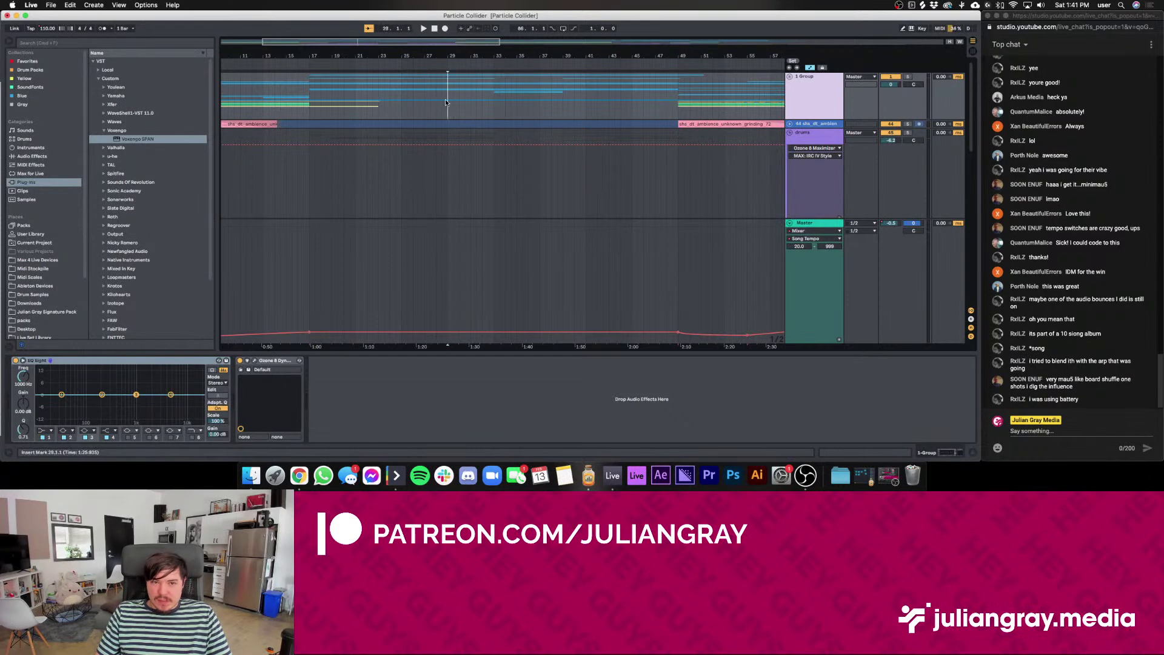
{"action": "key", "text": "space"}
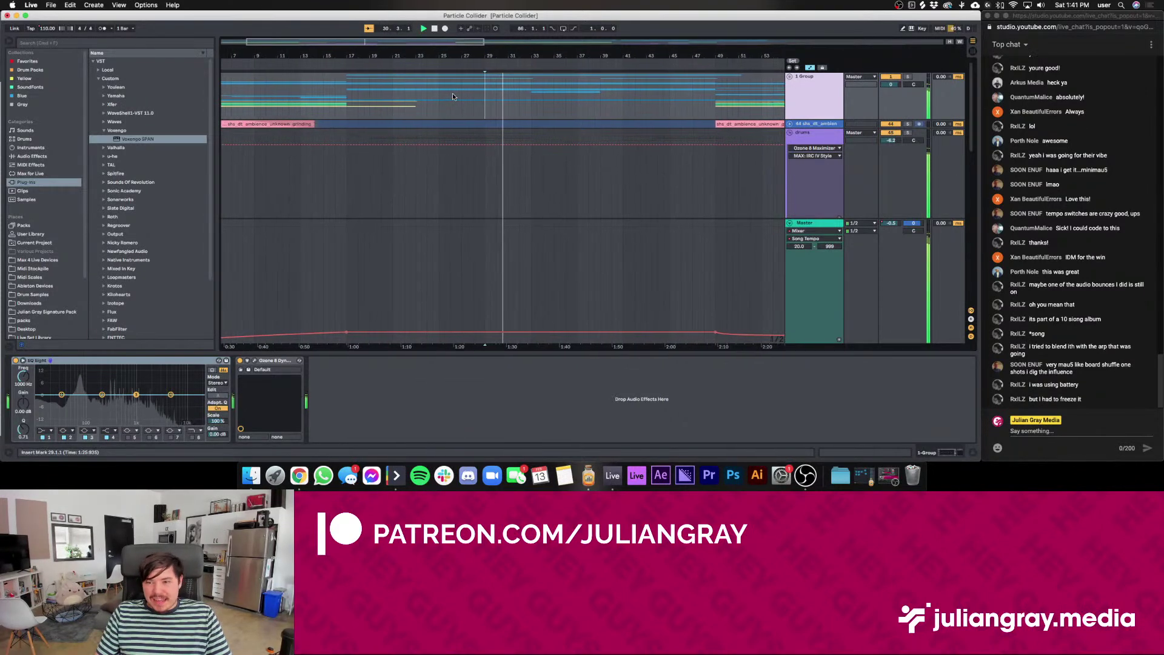
{"action": "left_click", "coordinate": [526, 94]}
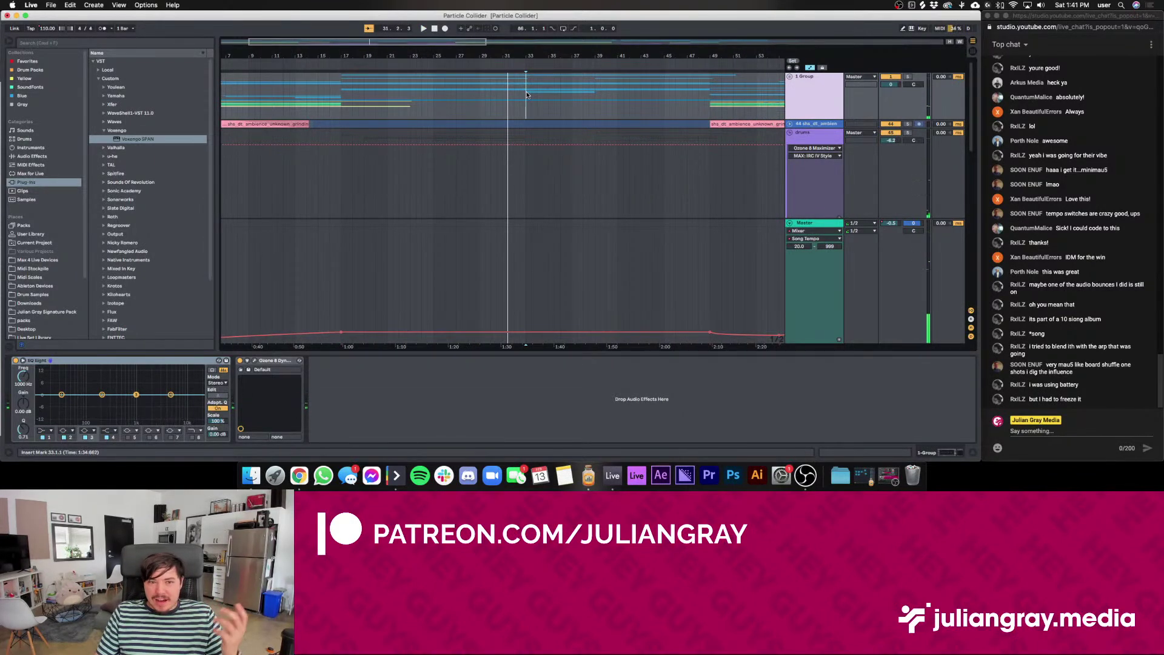
{"action": "key", "text": "space"}
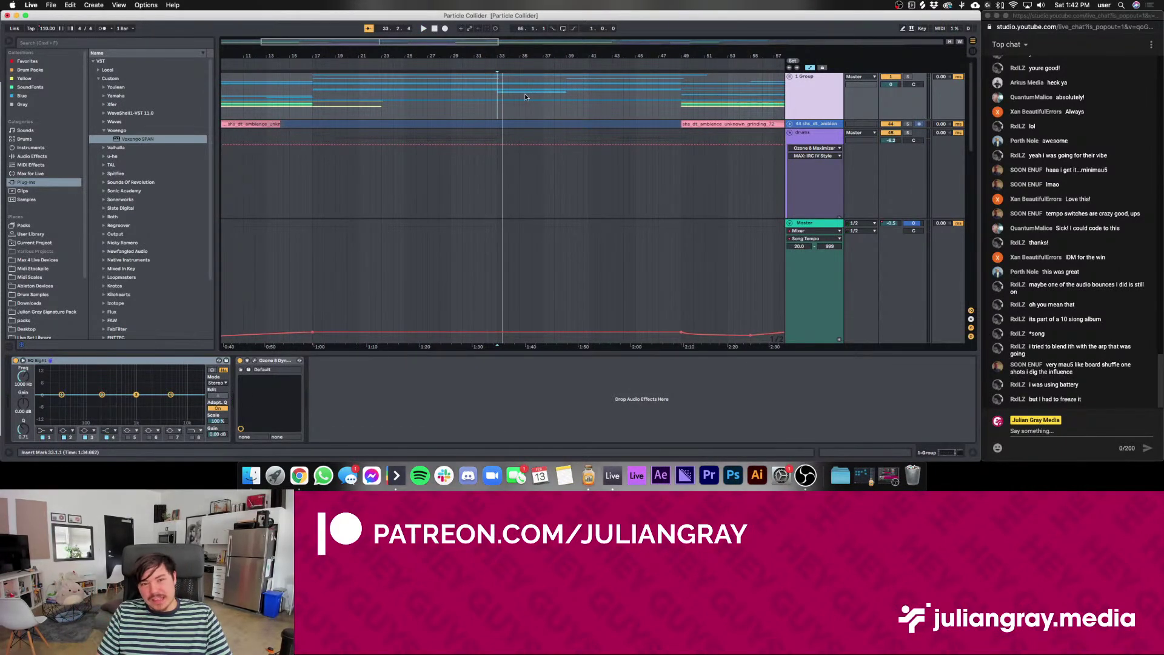
{"action": "key", "text": "space"}
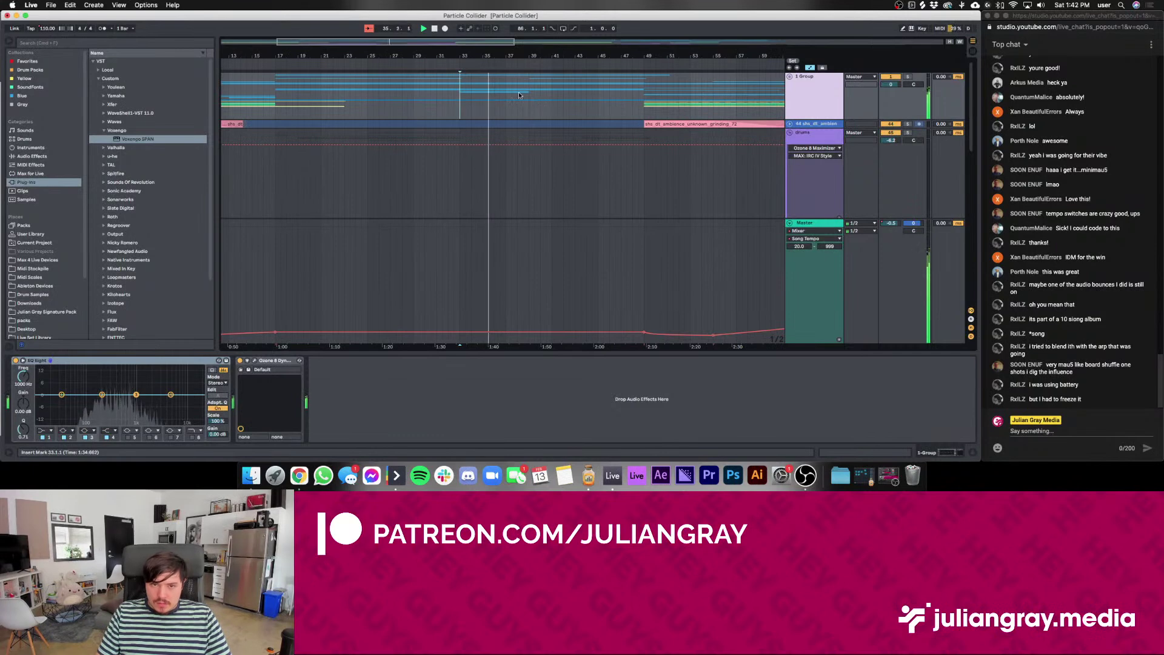
Place the insert marker at bars 37, 41 and 39 of 1 Group while playback continues
{"action": "left_click", "coordinate": [507, 93]}
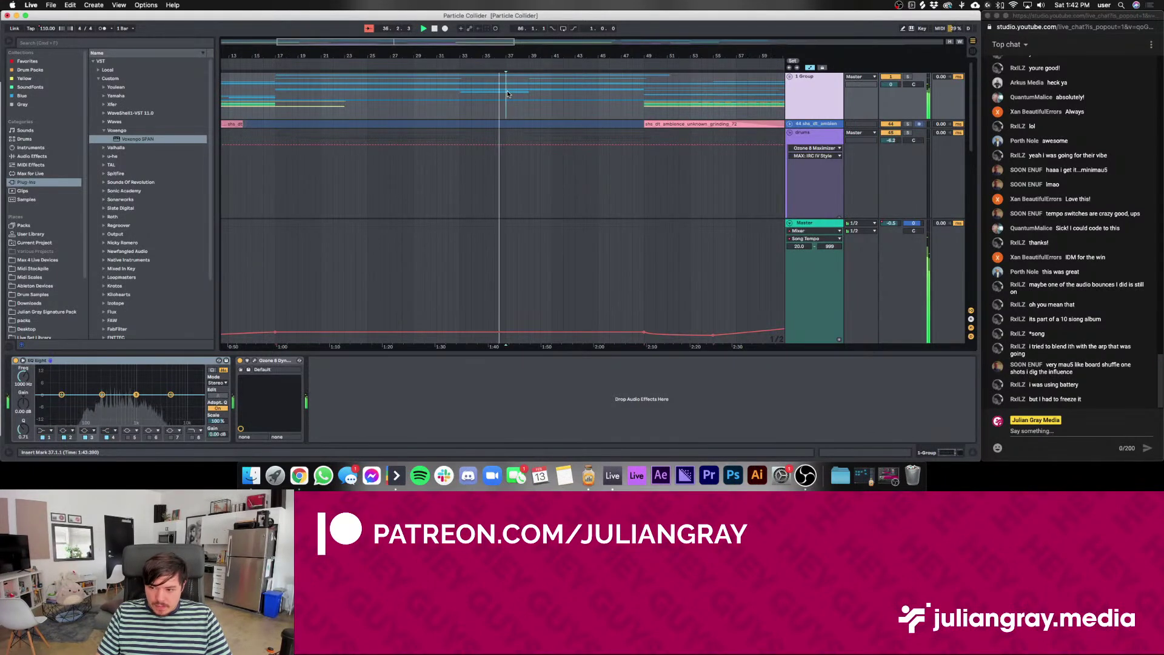
{"action": "scroll", "coordinate": [553, 99], "scroll_direction": "down", "scroll_amount": 1}
{"action": "left_click", "coordinate": [548, 99]}
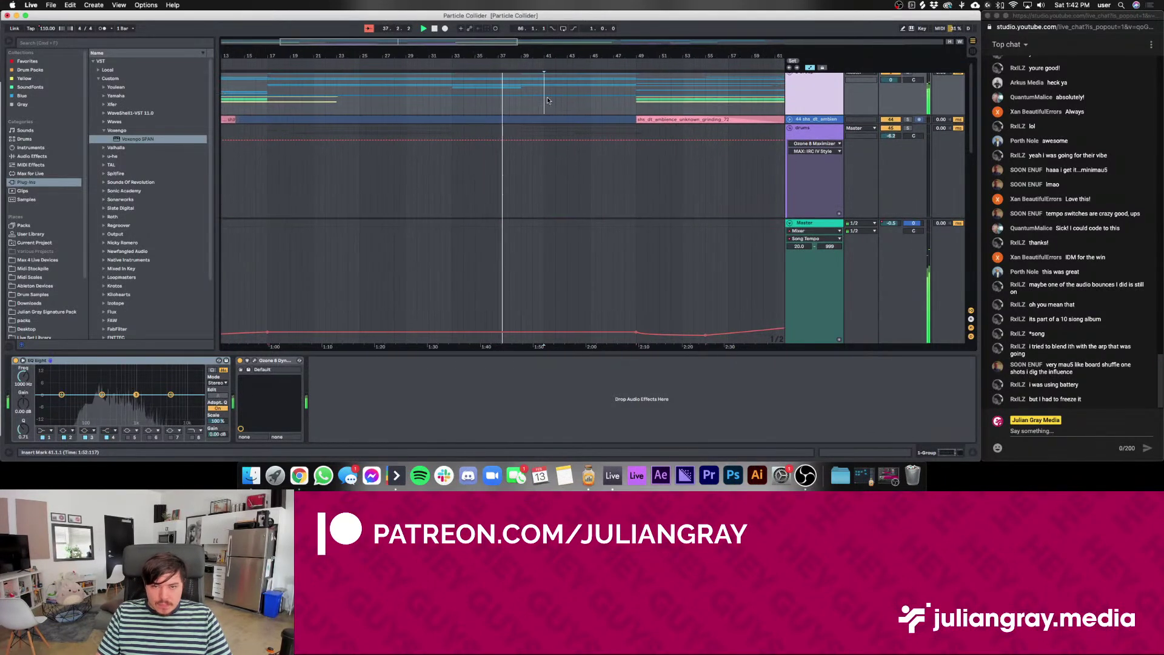
{"action": "scroll", "coordinate": [547, 98], "scroll_direction": "up", "scroll_amount": 1}
{"action": "left_click", "coordinate": [501, 110]}
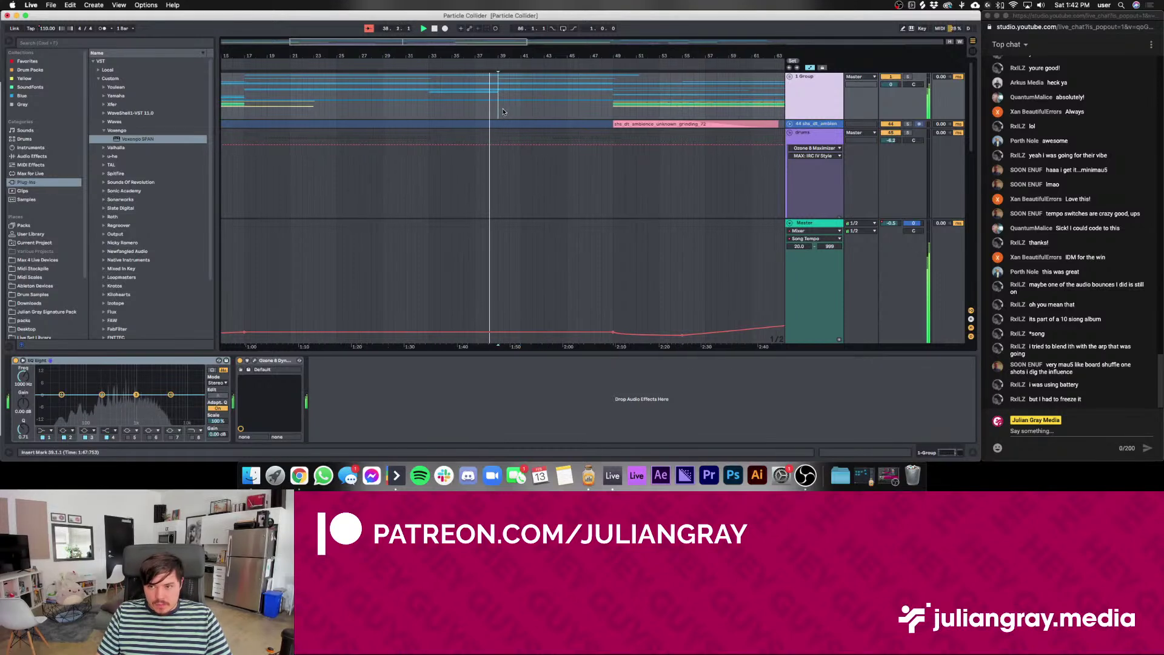
{"action": "scroll", "coordinate": [504, 107], "scroll_direction": "down", "scroll_amount": 1}
{"action": "scroll", "coordinate": [507, 103], "scroll_direction": "up", "scroll_amount": 1}
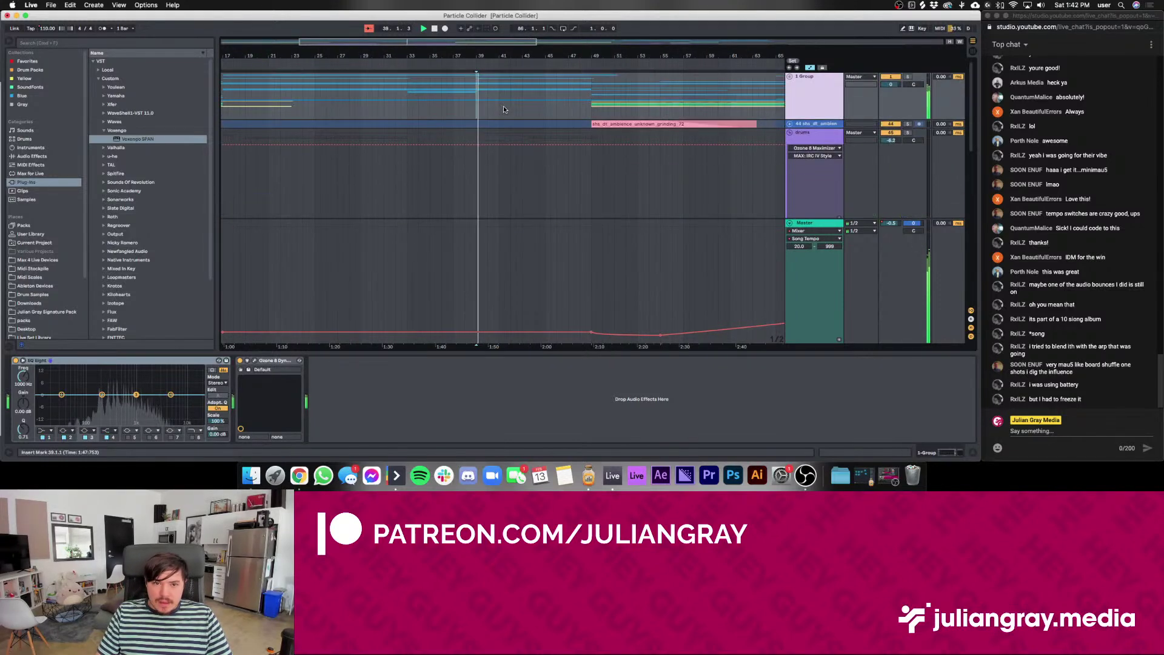
Check the percussion clip in the drums group and mark bar 49, where the ambience clip starts
{"action": "scroll", "coordinate": [580, 127], "scroll_direction": "down", "scroll_amount": 1}
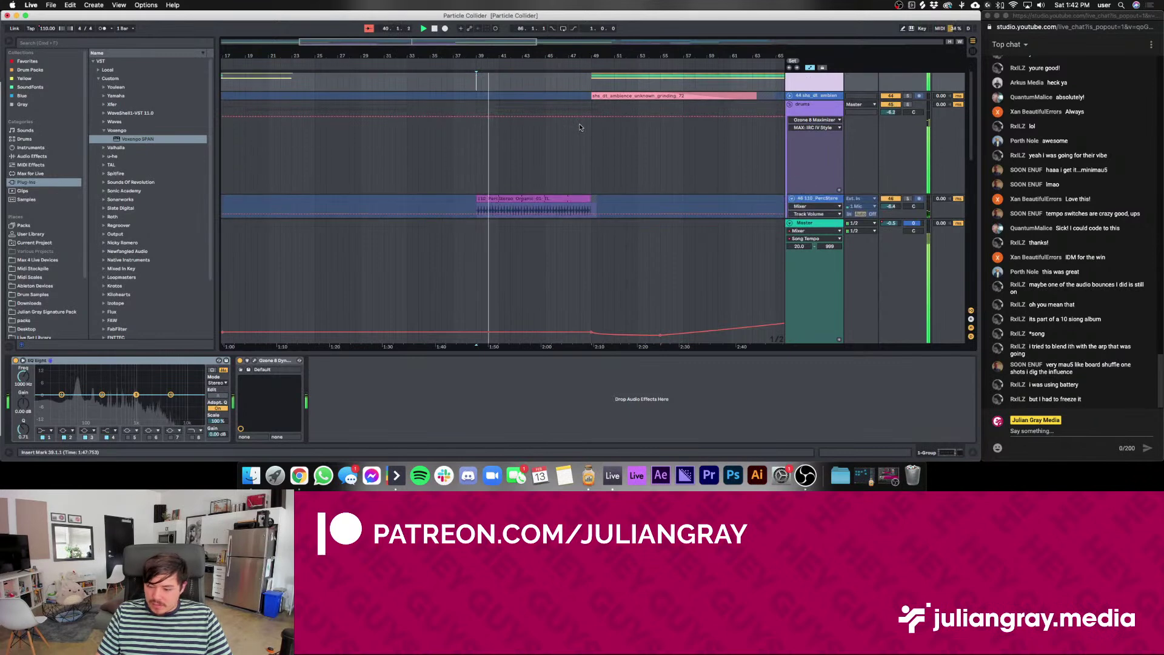
{"action": "scroll", "coordinate": [580, 127], "scroll_direction": "up", "scroll_amount": 1}
{"action": "left_click", "coordinate": [578, 87]}
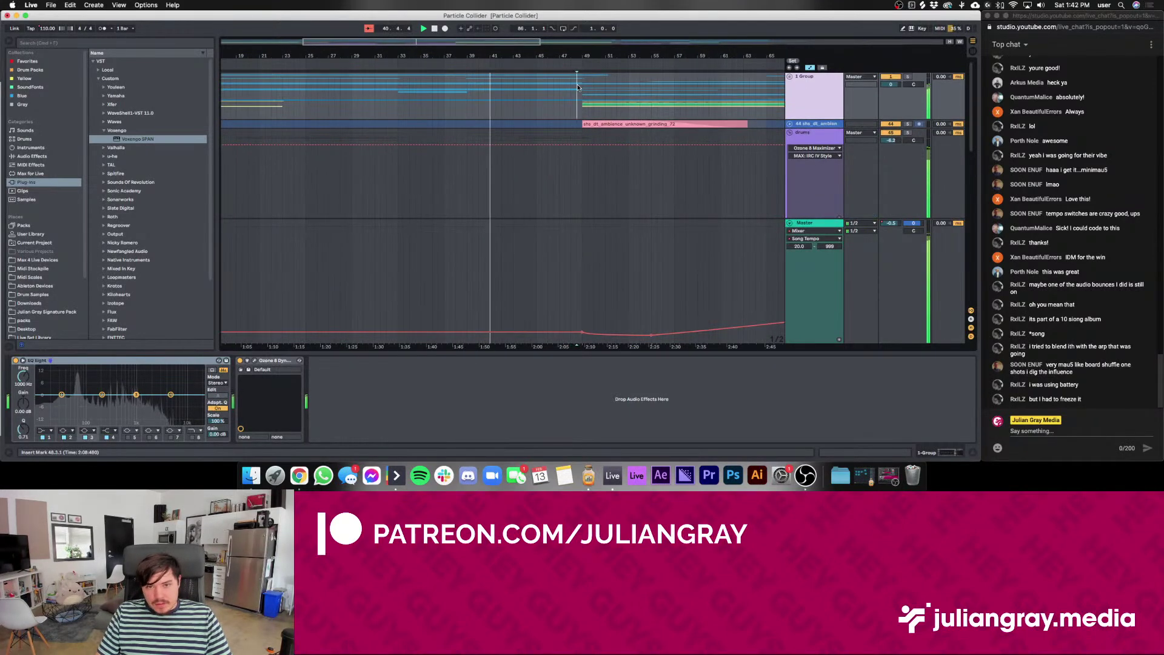
{"action": "left_click", "coordinate": [582, 86]}
{"action": "scroll", "coordinate": [583, 86], "scroll_direction": "right", "scroll_amount": 2}
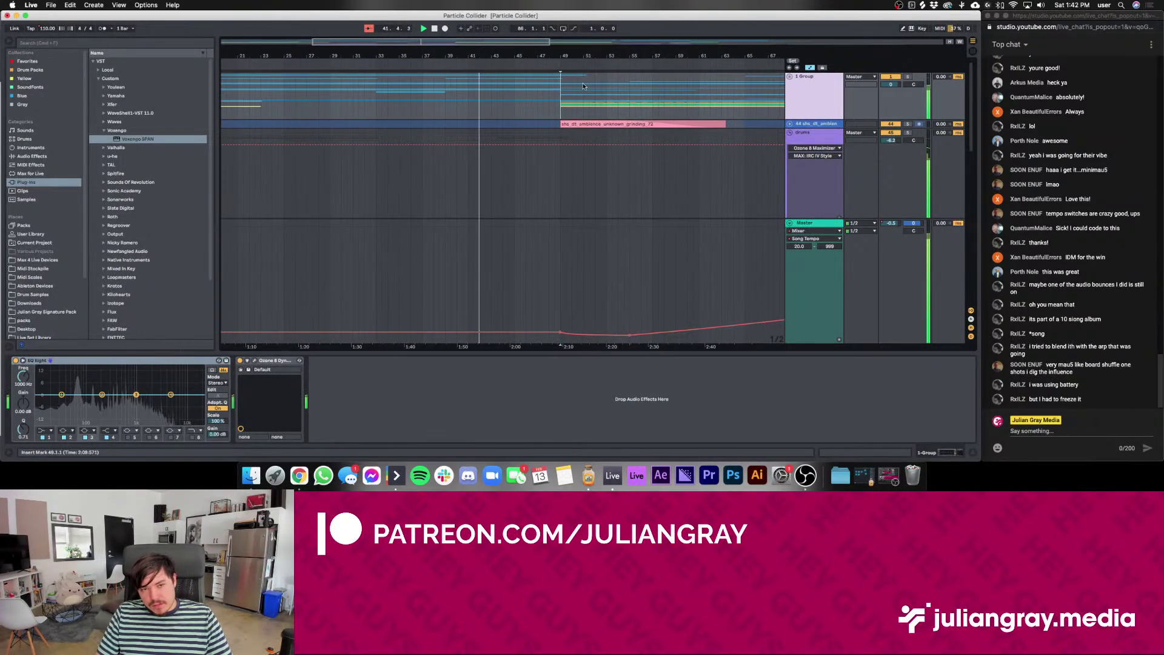
{"action": "scroll", "coordinate": [584, 86], "scroll_direction": "right", "scroll_amount": 2}
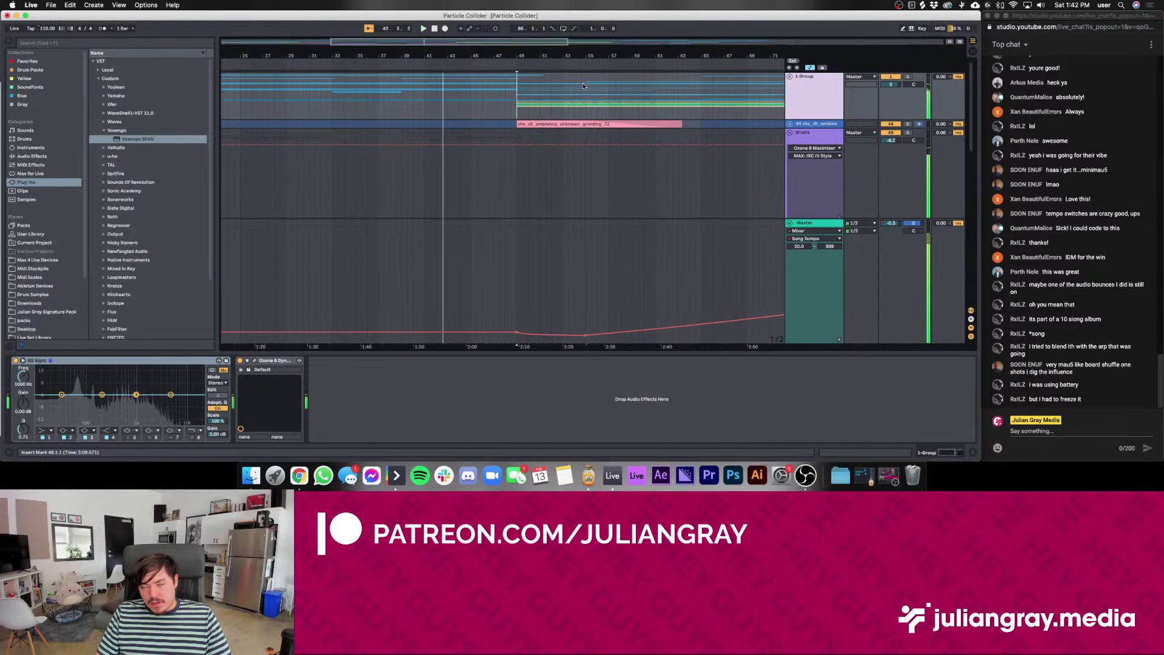
Play the end of the drum section from bar 45 and look over its drum tracks
{"action": "left_click", "coordinate": [476, 104]}
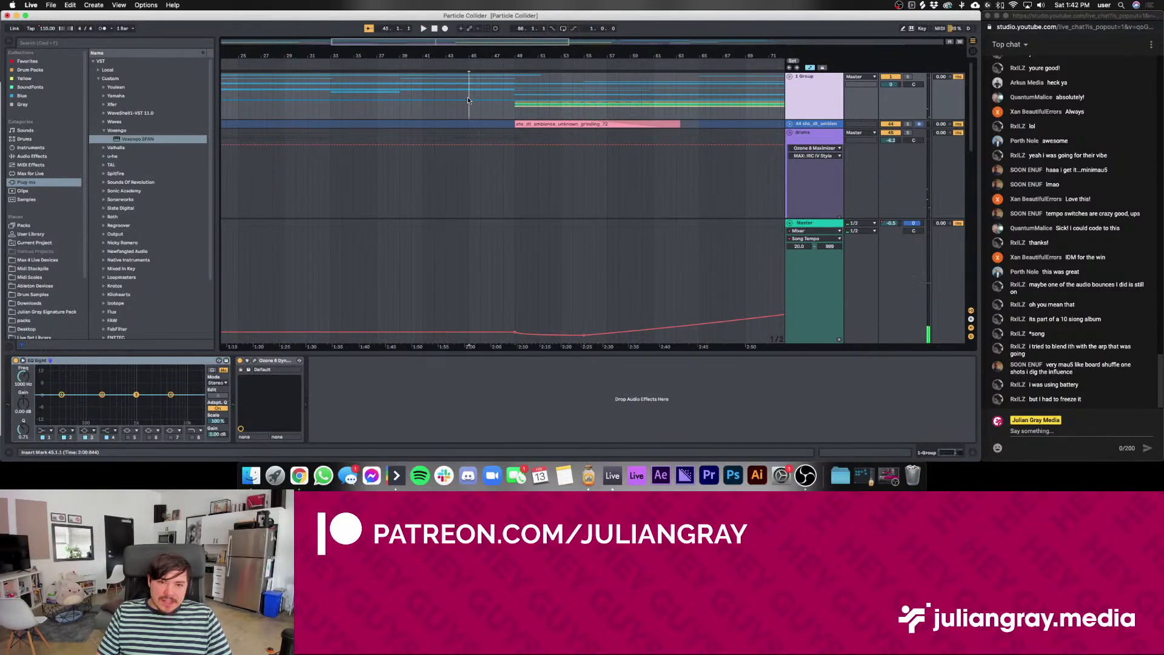
{"action": "scroll", "coordinate": [470, 100], "scroll_direction": "left", "scroll_amount": 1}
{"action": "key", "text": "space"}
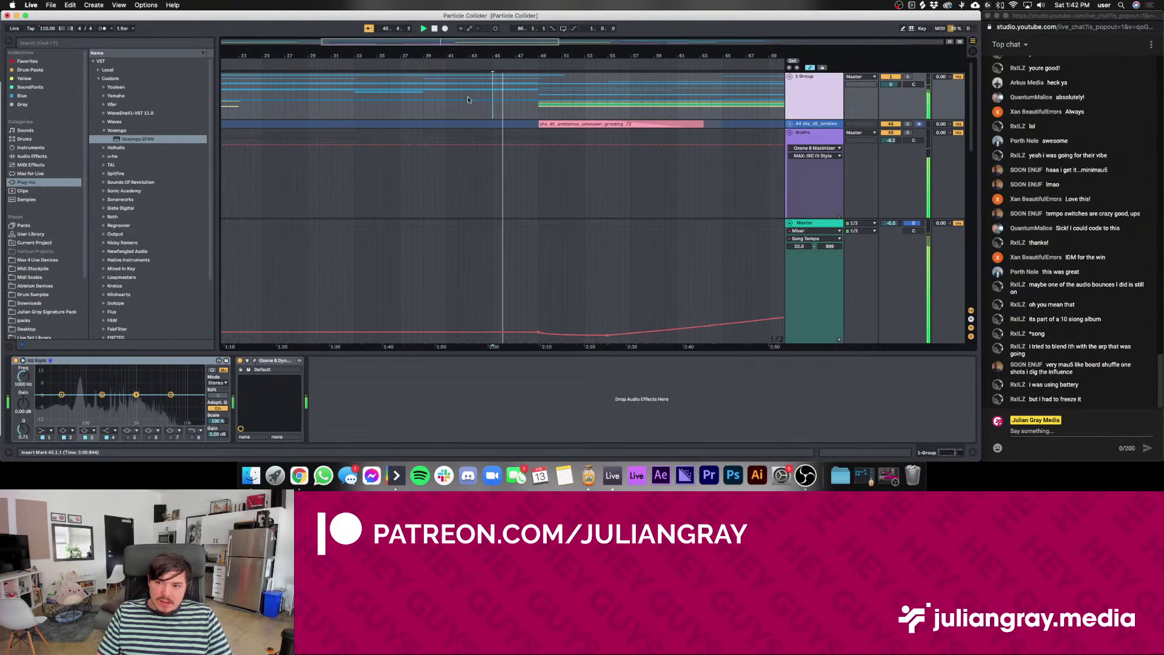
{"action": "key", "text": "space"}
{"action": "scroll", "coordinate": [511, 137], "scroll_direction": "down", "scroll_amount": 5}
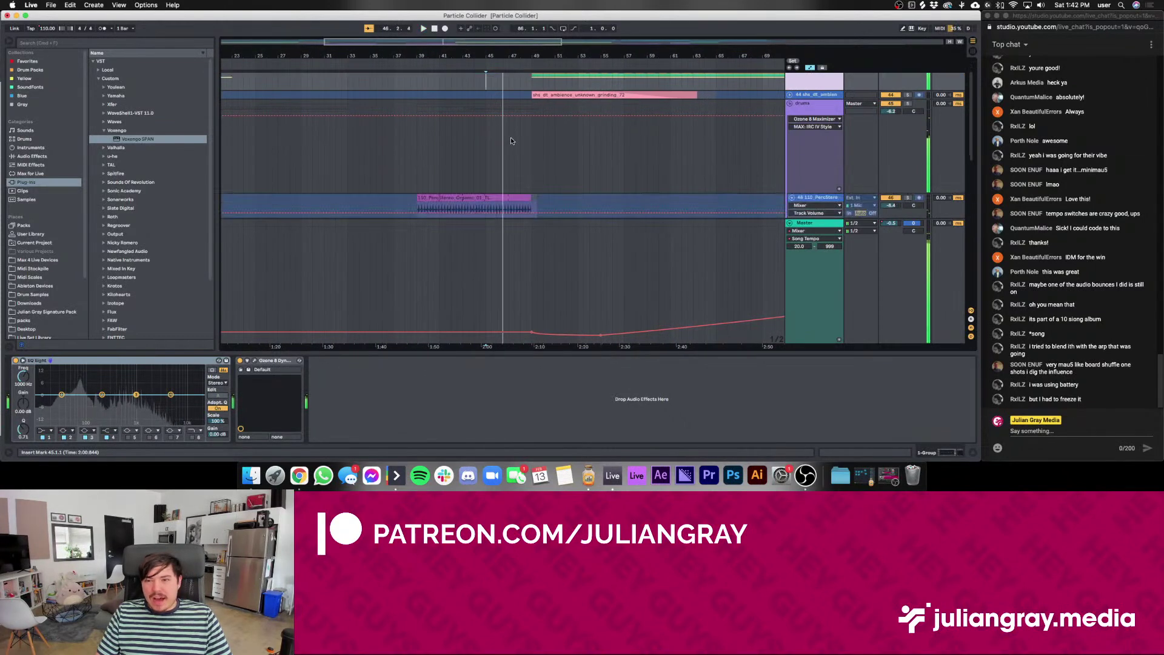
{"action": "scroll", "coordinate": [512, 138], "scroll_direction": "up", "scroll_amount": 5}
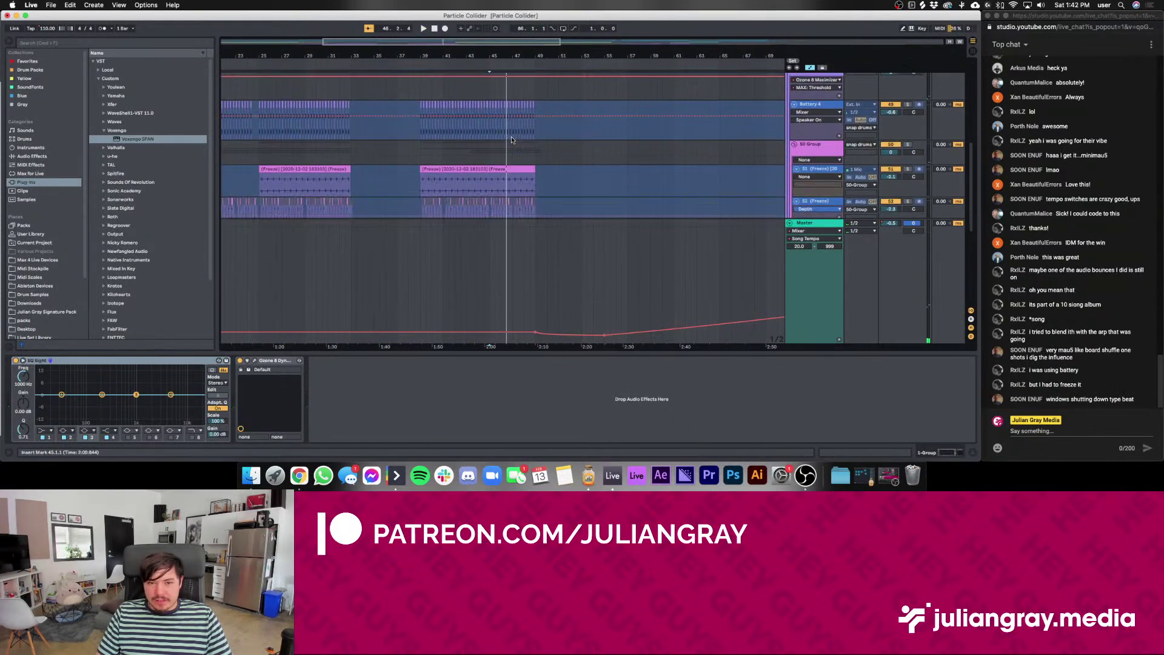
Mark bar 47 on 1 Group and bar 49 on the Master track's tempo automation
{"action": "left_click", "coordinate": [536, 112]}
{"action": "left_click", "coordinate": [518, 110]}
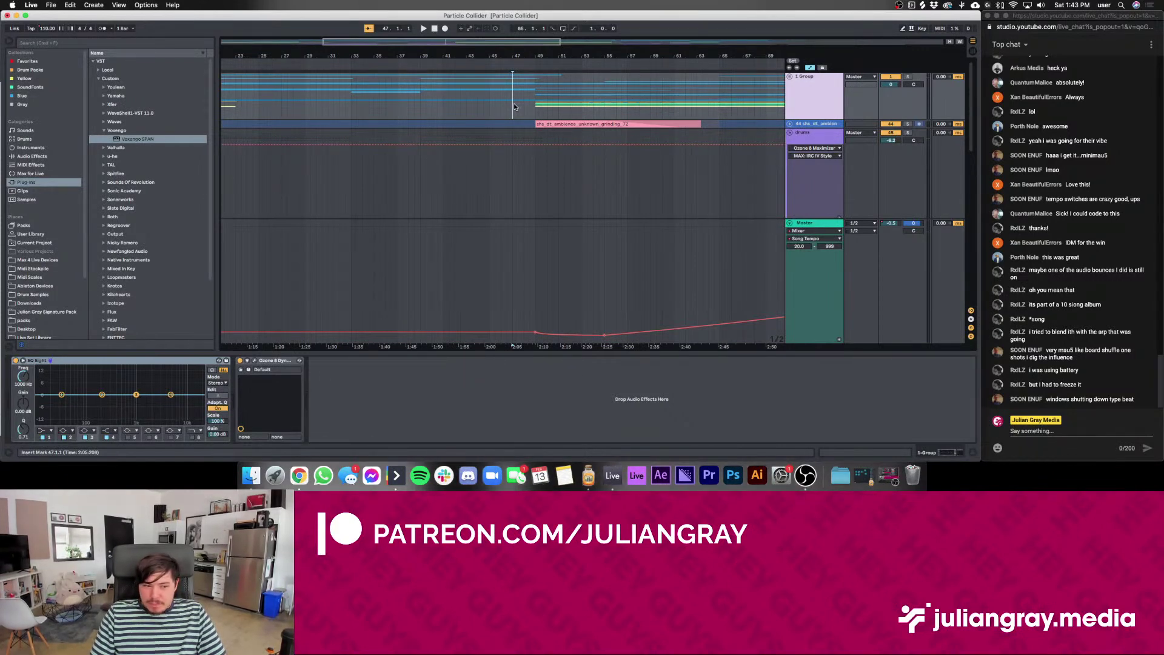
{"action": "left_click", "coordinate": [537, 233]}
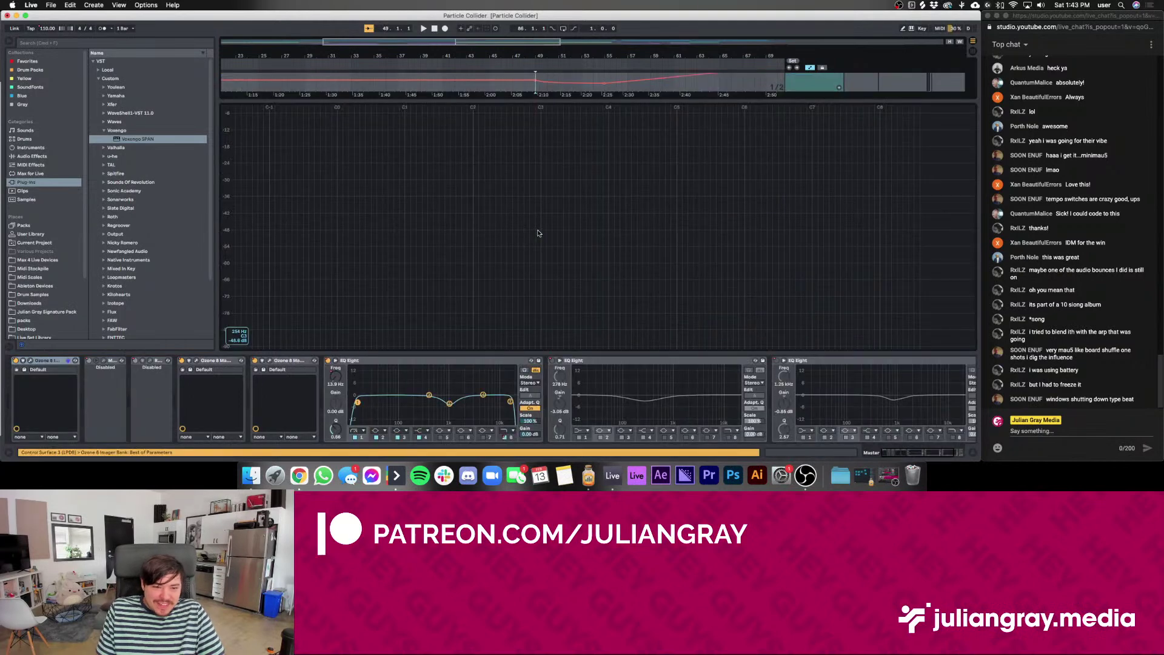
{"action": "left_click", "coordinate": [675, 241]}
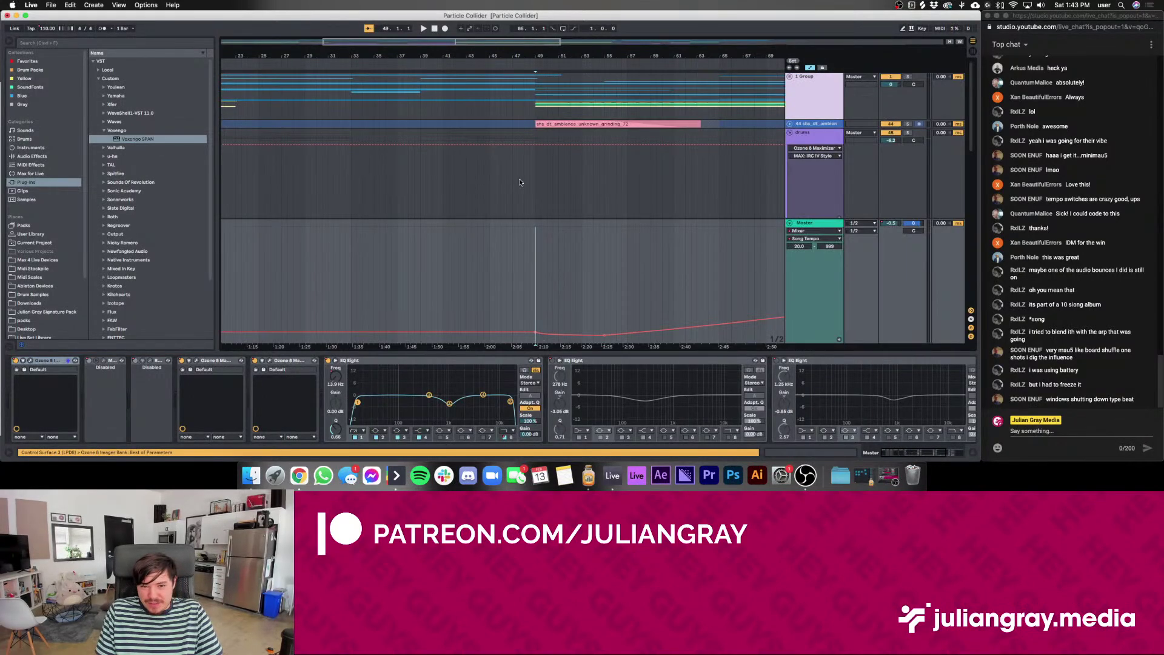
Review the drum tracks on to the later section and mark bar 81 on the snap drums group
{"action": "scroll", "coordinate": [514, 169], "scroll_direction": "left", "scroll_amount": 5}
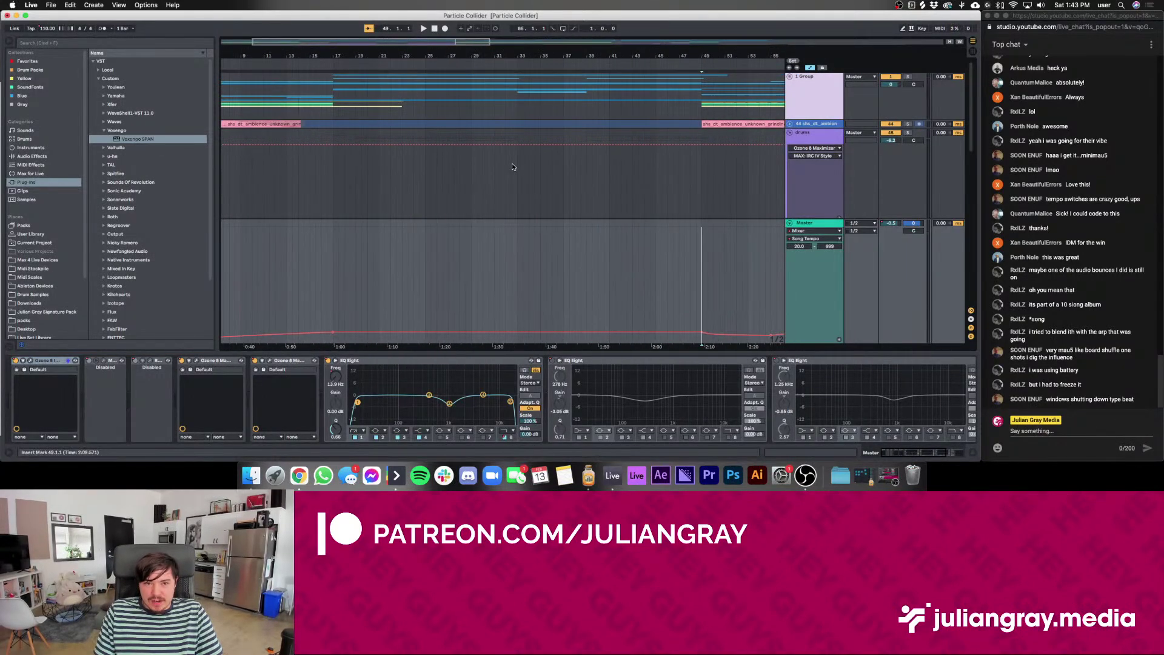
{"action": "scroll", "coordinate": [513, 167], "scroll_direction": "right", "scroll_amount": 3}
{"action": "scroll", "coordinate": [516, 161], "scroll_direction": "down", "scroll_amount": 3}
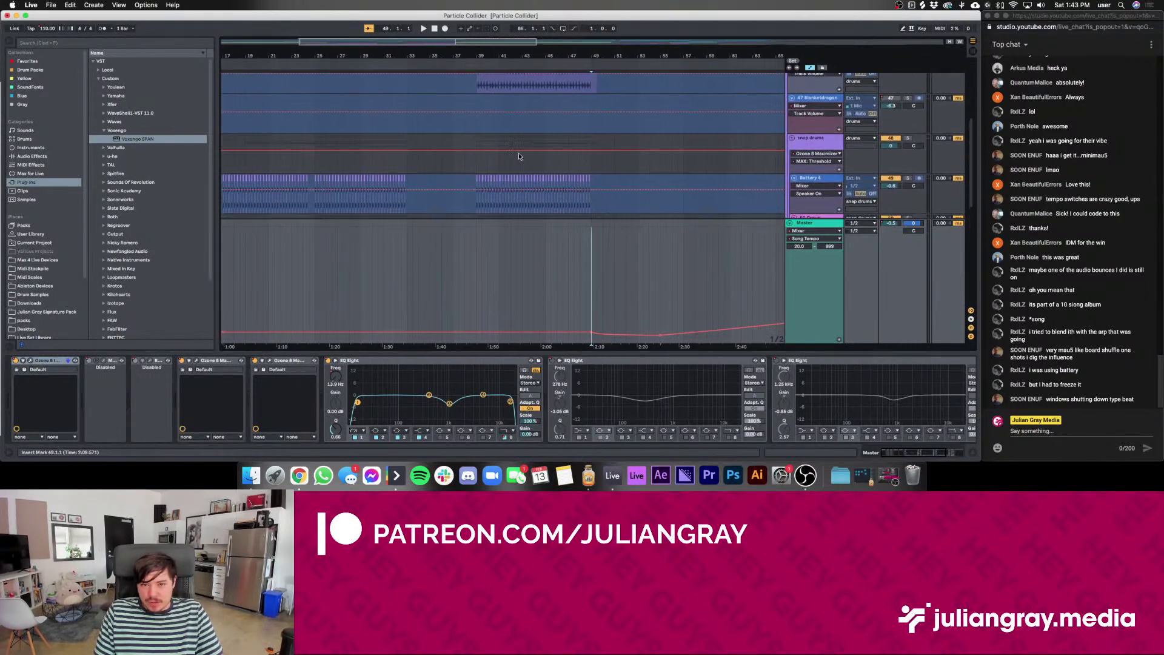
{"action": "scroll", "coordinate": [518, 157], "scroll_direction": "right", "scroll_amount": 10}
{"action": "left_click", "coordinate": [362, 160]}
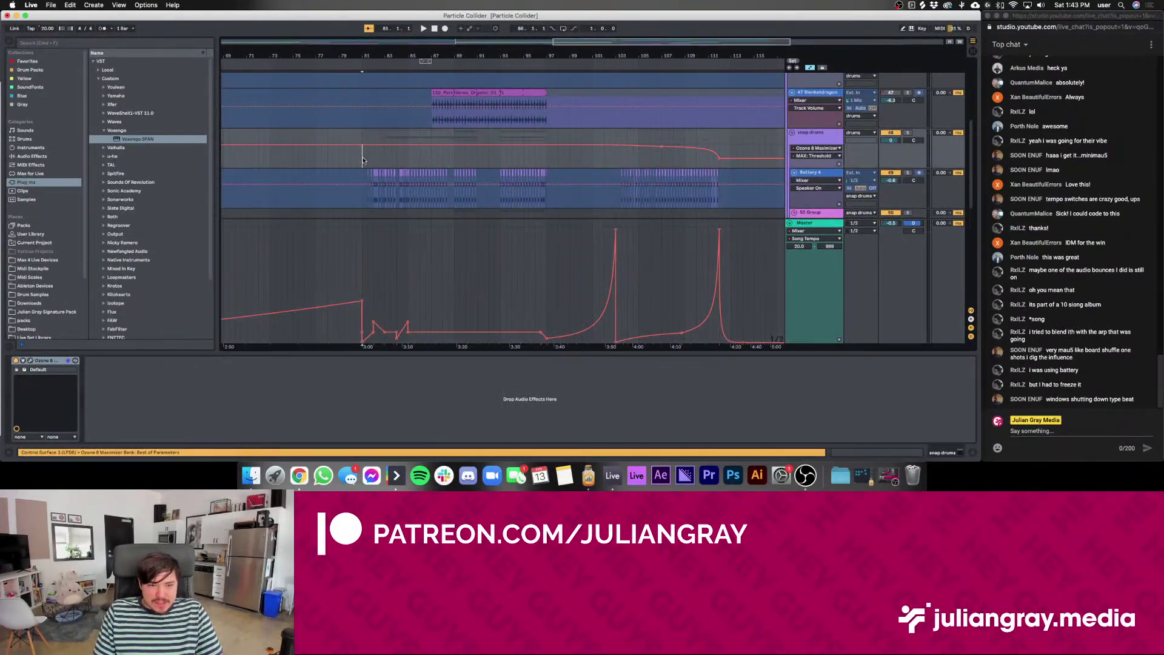
{"action": "scroll", "coordinate": [362, 160], "scroll_direction": "down", "scroll_amount": 5}
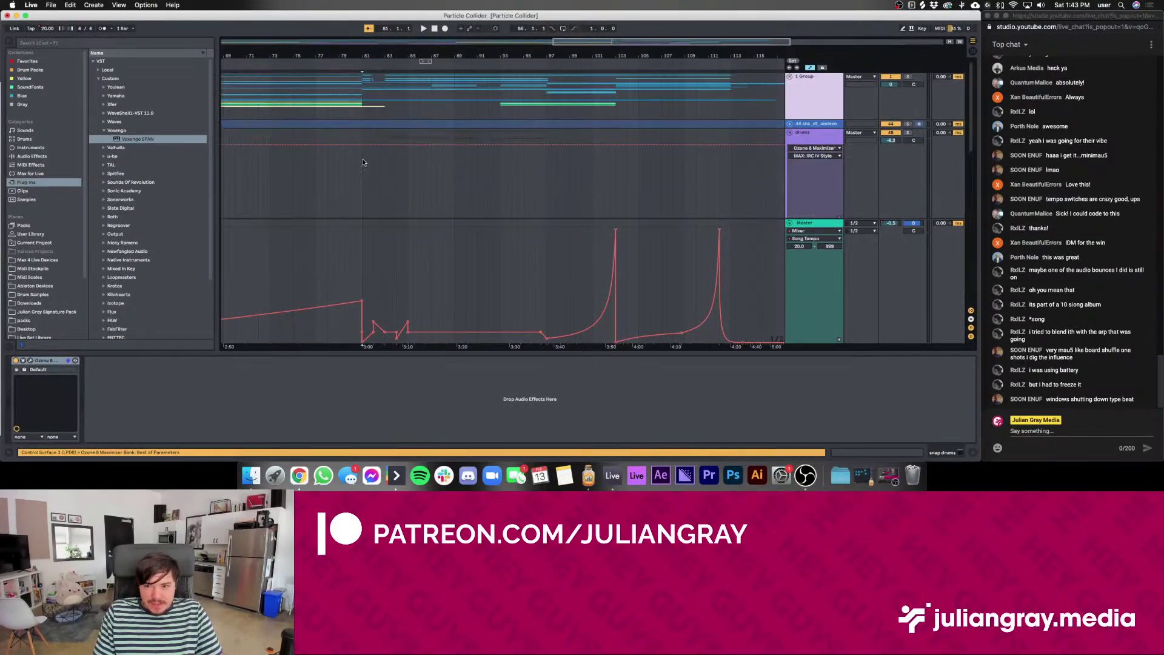
Examine the Master track's song tempo automation from bar 80 onward together with the drum tracks above it
{"action": "left_click", "coordinate": [807, 225]}
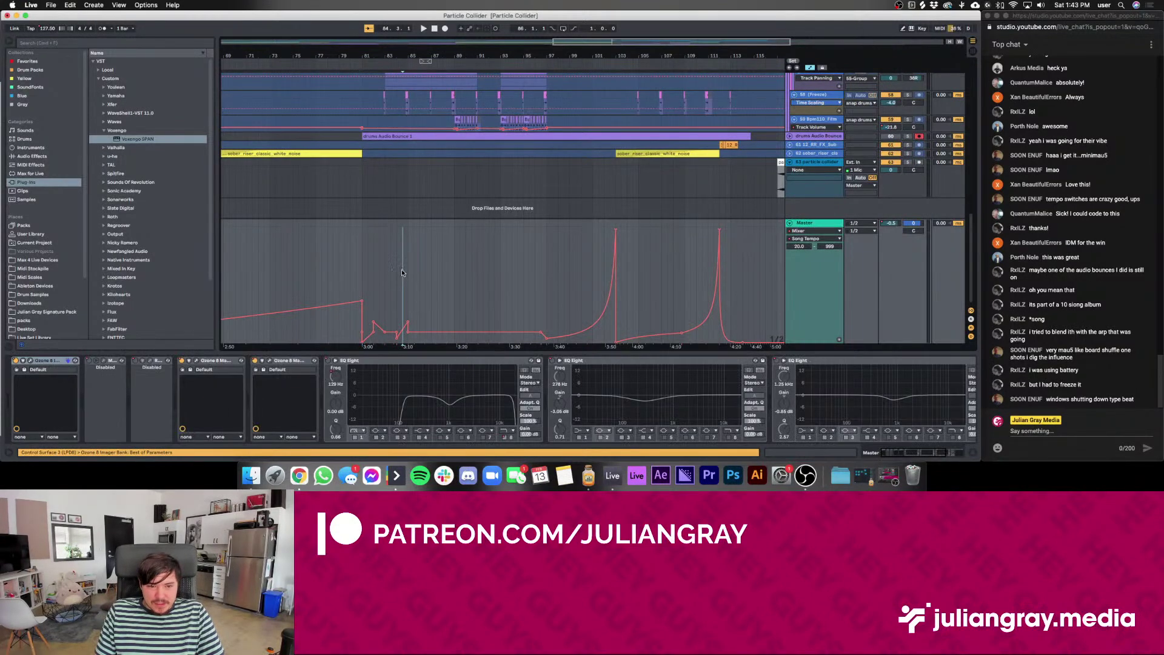
{"action": "left_click", "coordinate": [350, 220]}
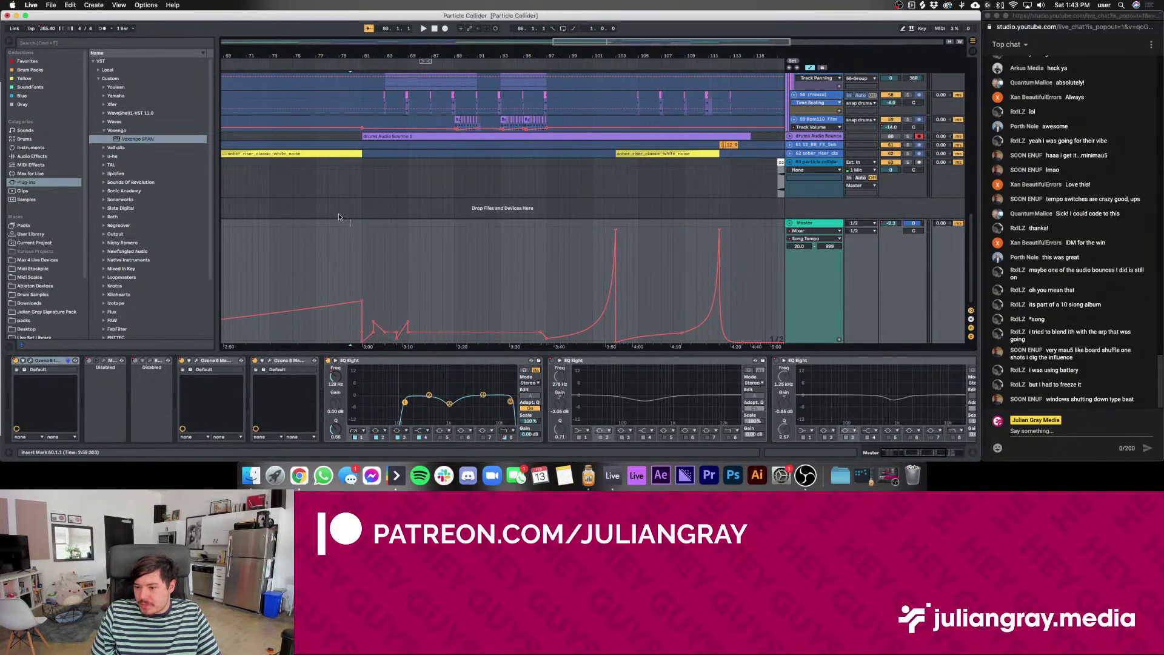
{"action": "scroll", "coordinate": [386, 164], "scroll_direction": "right", "scroll_amount": 5}
{"action": "scroll", "coordinate": [386, 164], "scroll_direction": "up", "scroll_amount": 5}
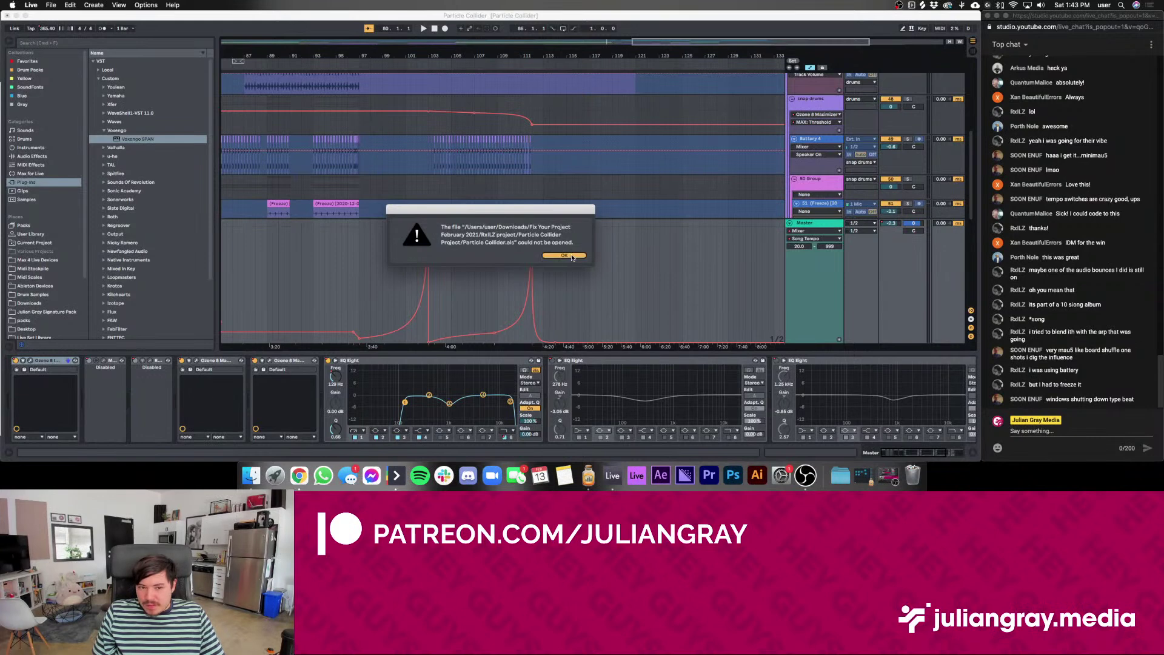
Try to save the set as "Particle Collider" in its Particle Collider Project folder, replacing the existing file
{"action": "left_click", "coordinate": [564, 255]}
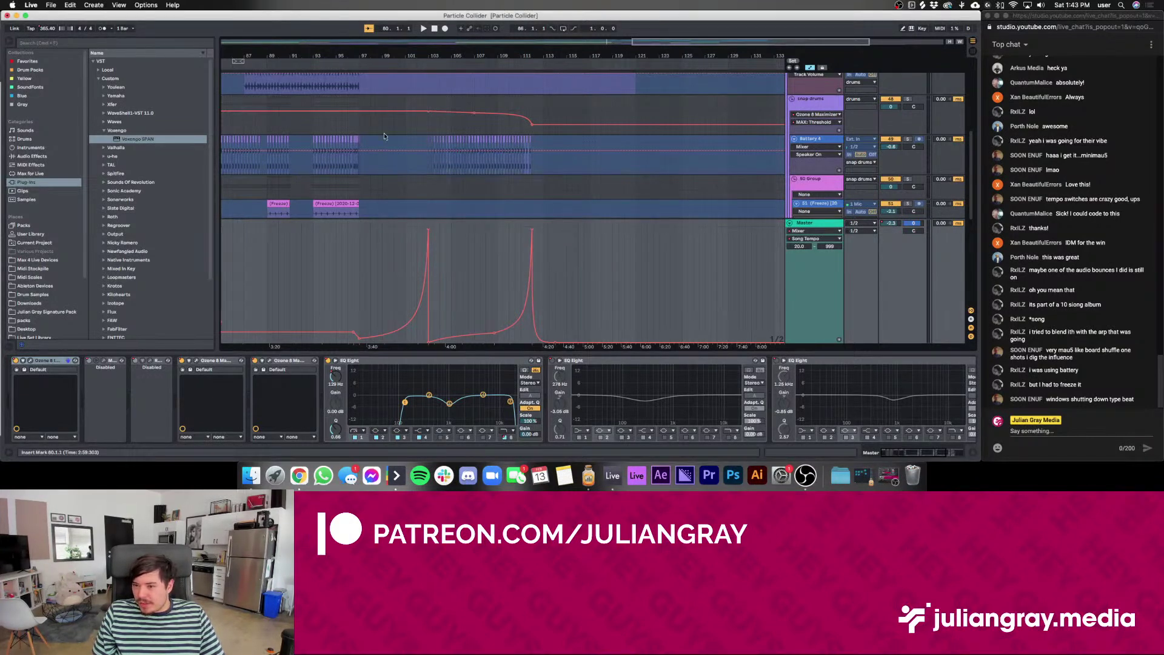
{"action": "left_click", "coordinate": [51, 5]}
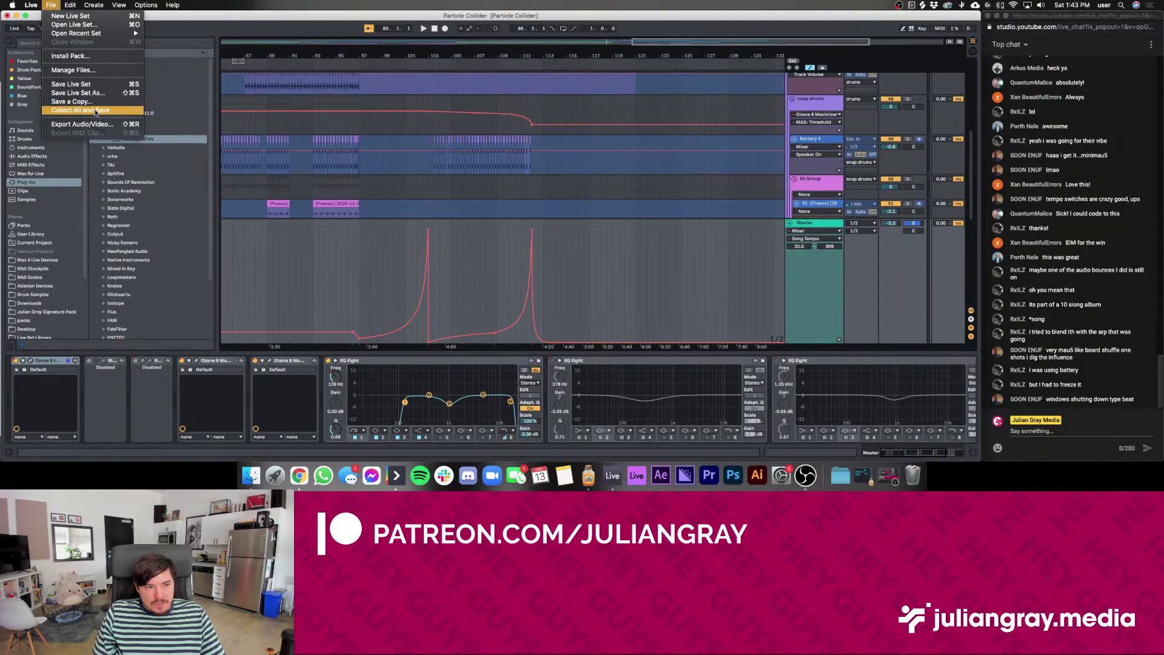
{"action": "left_click", "coordinate": [71, 85]}
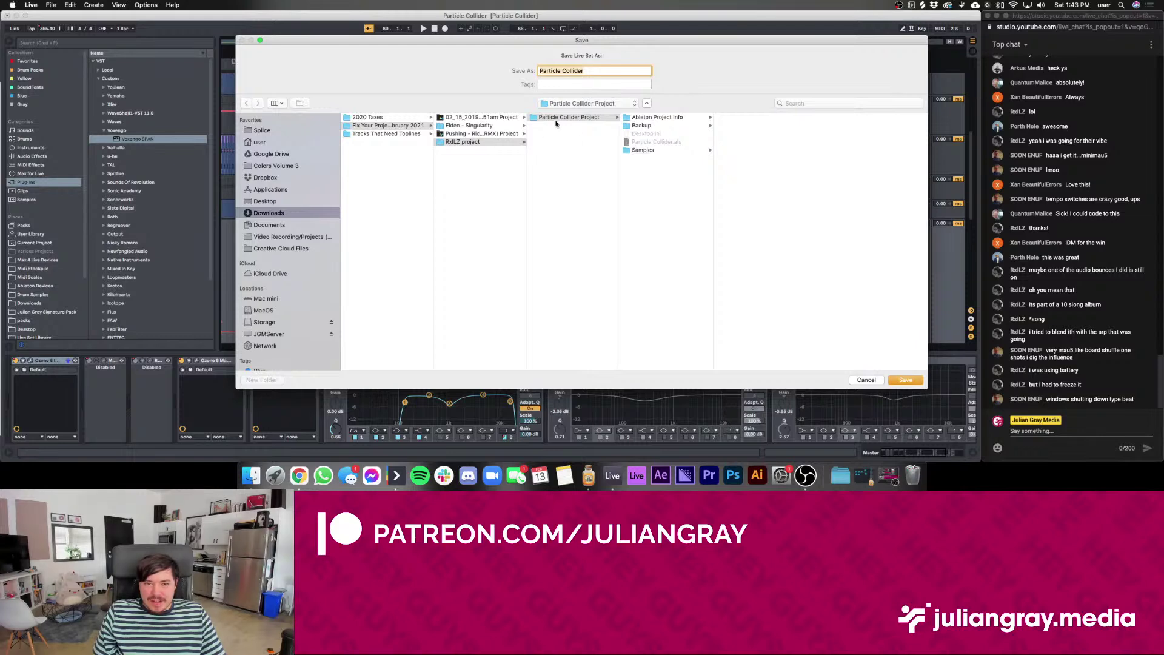
{"action": "left_click", "coordinate": [578, 120]}
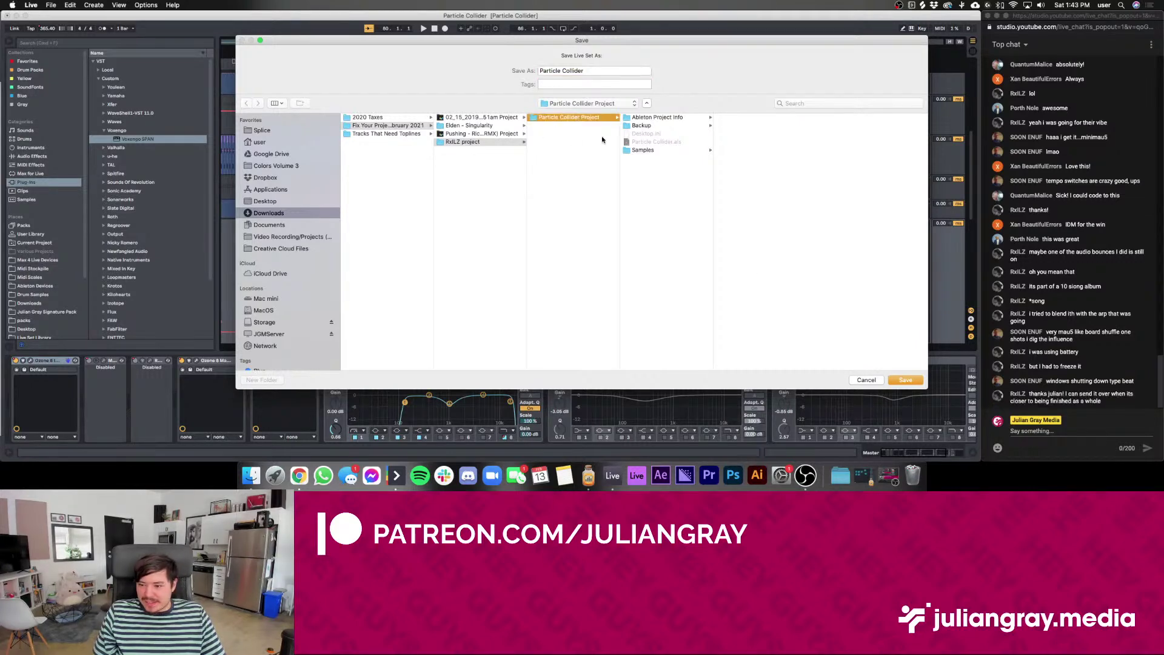
{"action": "left_click", "coordinate": [904, 379]}
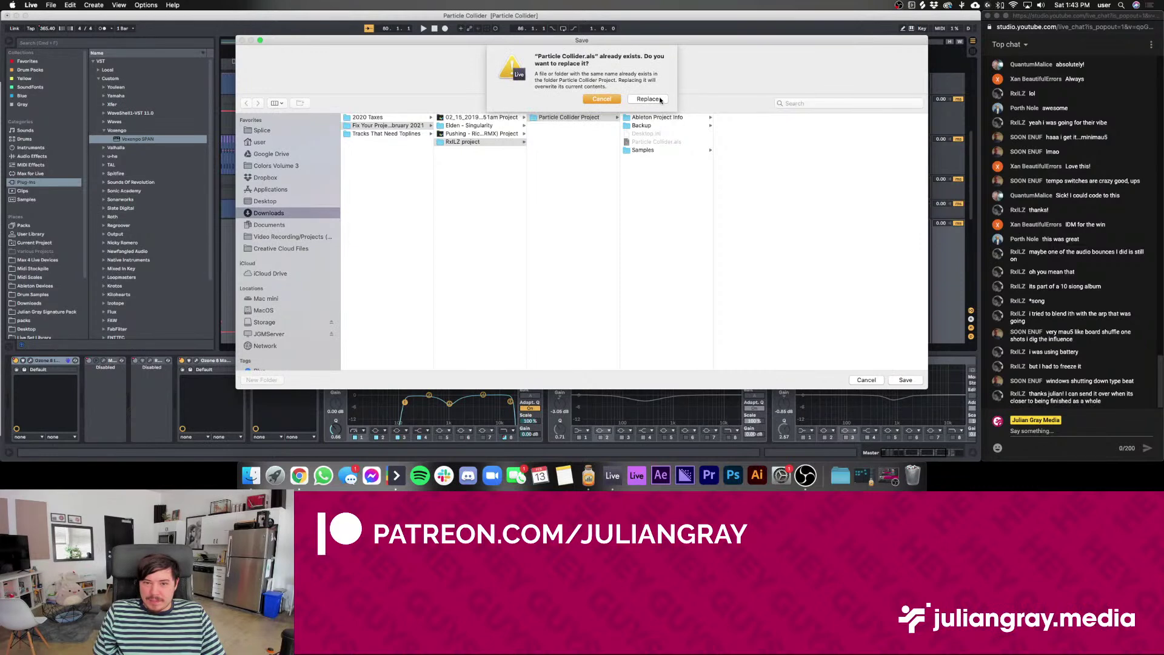
{"action": "left_click", "coordinate": [660, 100]}
{"action": "left_click", "coordinate": [564, 254]}
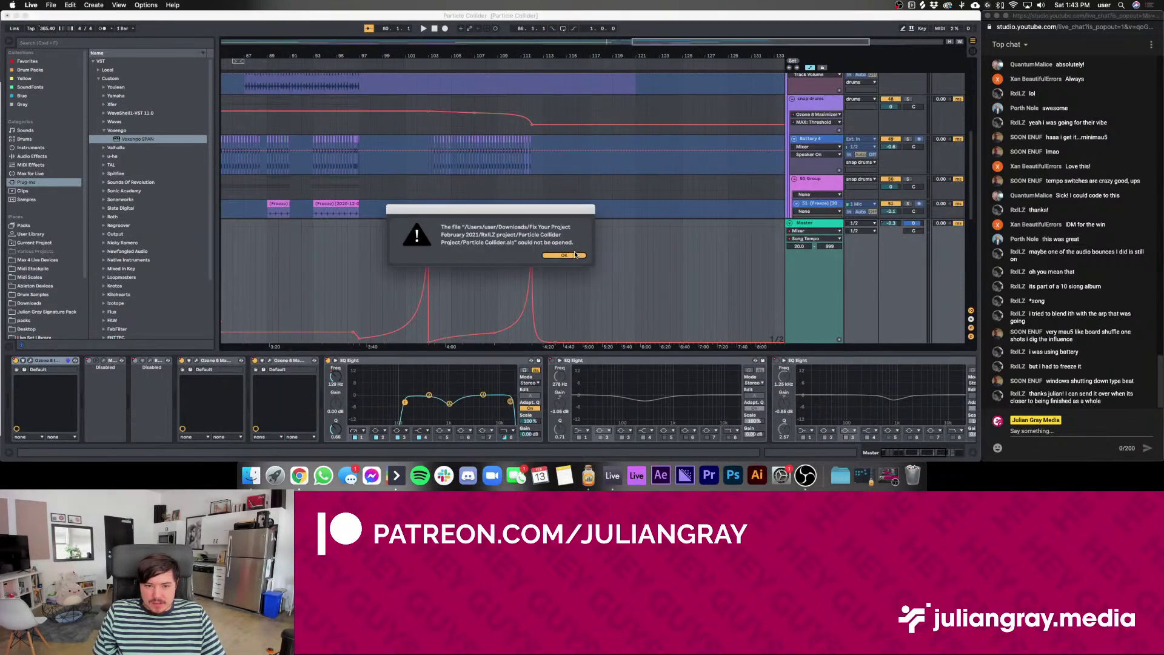
Save the set as "RxILZ Particle Collider" in the Fix Your Project February 2021 folder in Downloads, and close the set's window
{"action": "left_click", "coordinate": [60, 5]}
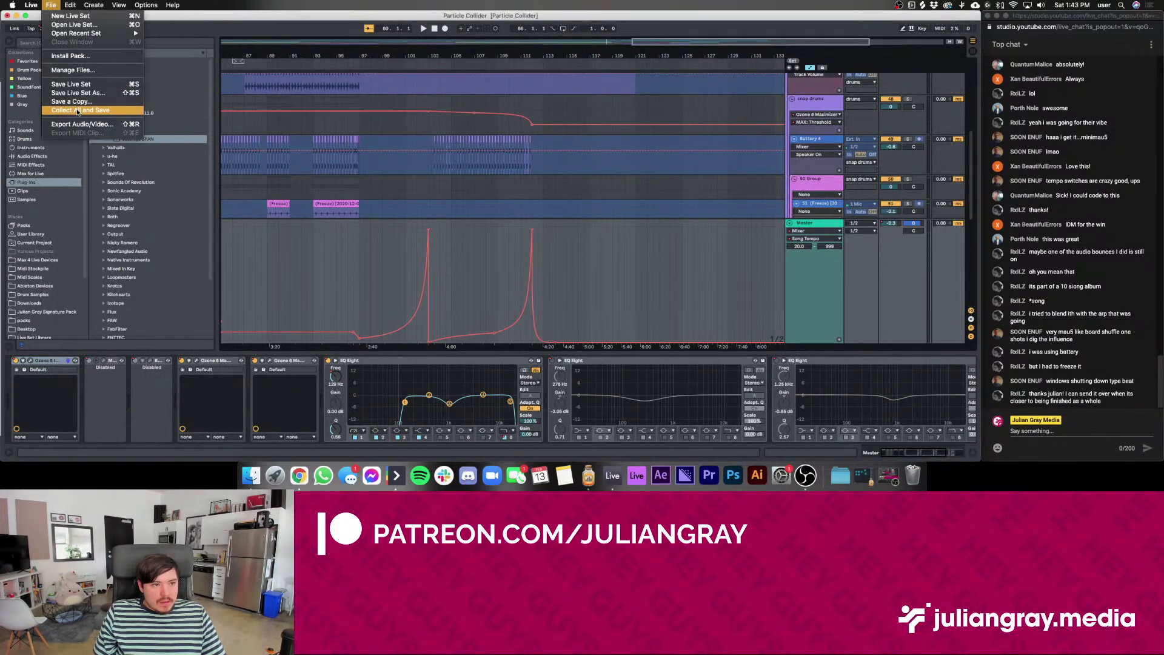
{"action": "left_click", "coordinate": [51, 5]}
{"action": "key", "text": "super+shift+s"}
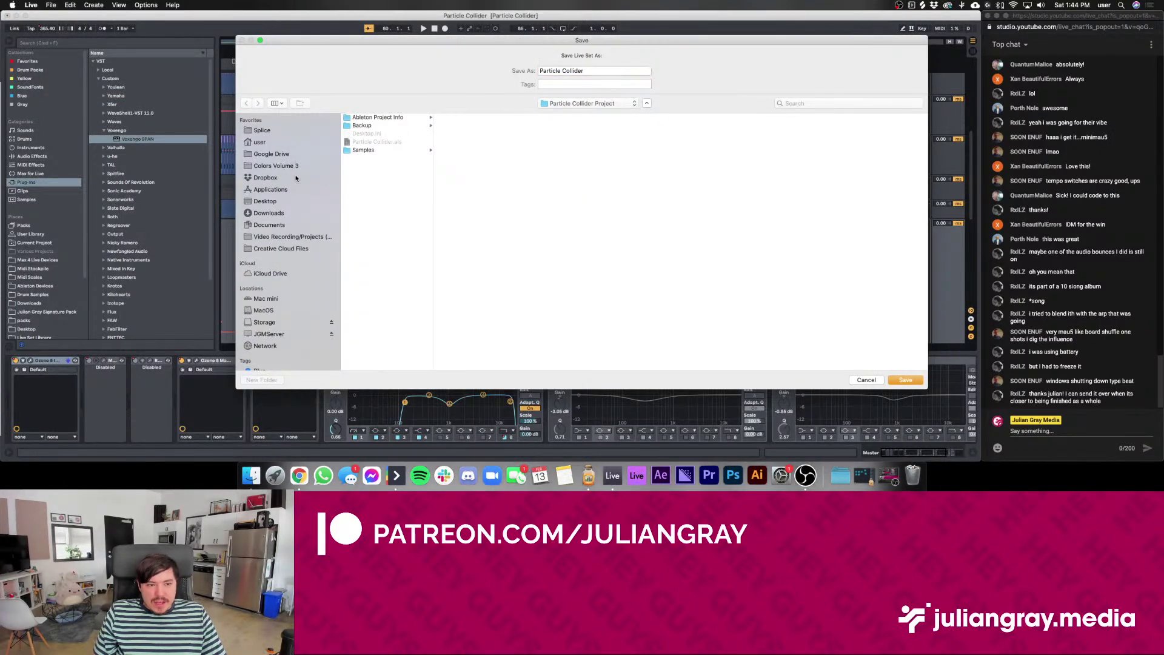
{"action": "left_click", "coordinate": [270, 213]}
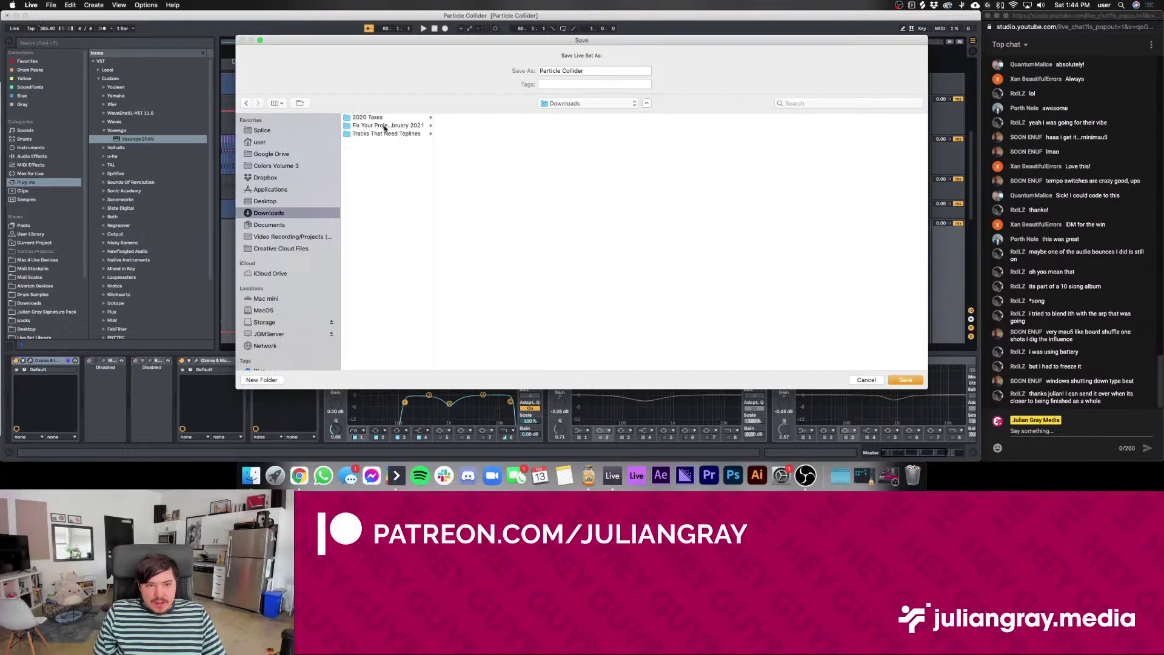
{"action": "left_click", "coordinate": [388, 126]}
{"action": "left_click", "coordinate": [591, 71]}
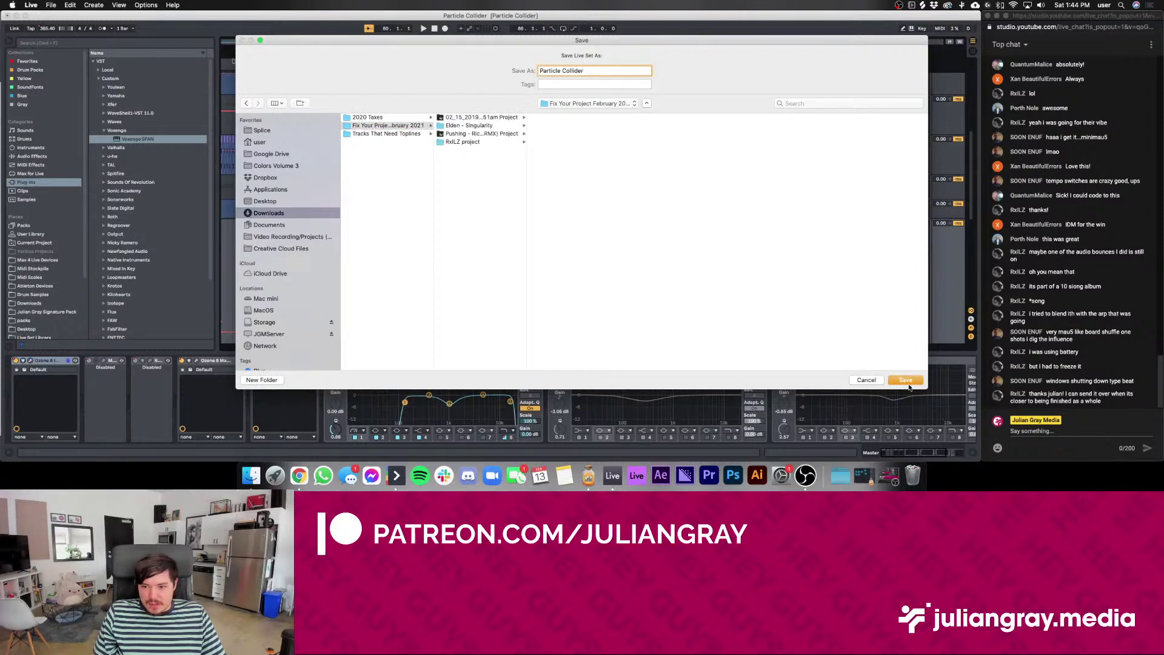
{"action": "type", "text": "RxI"}
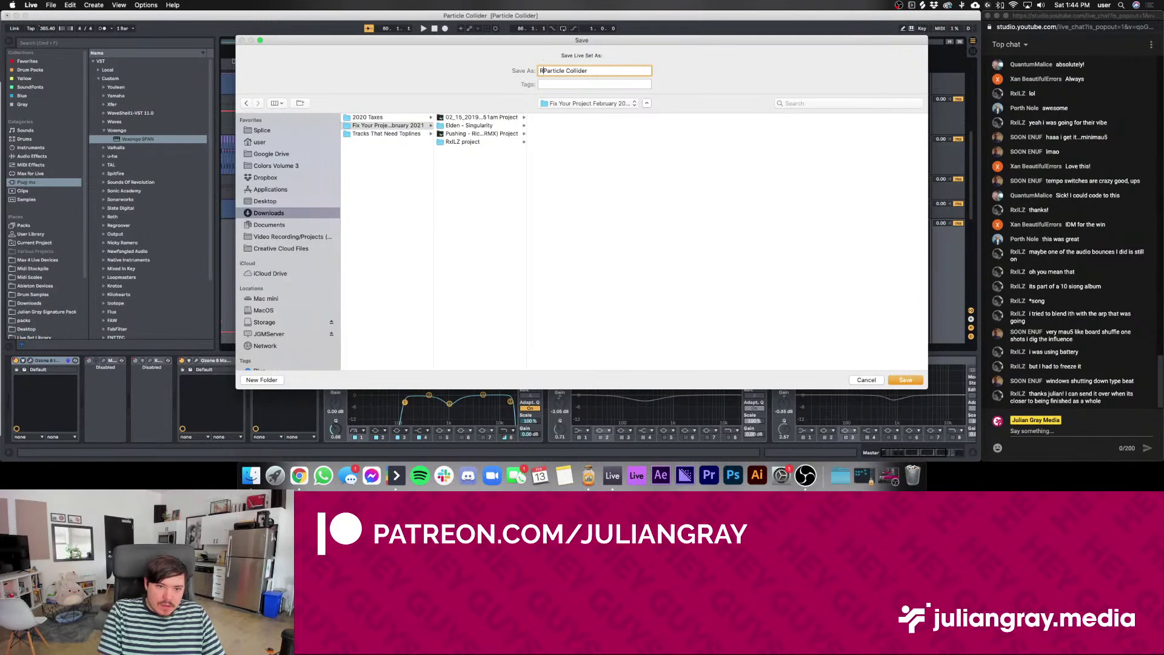
{"action": "type", "text": "LZ"}
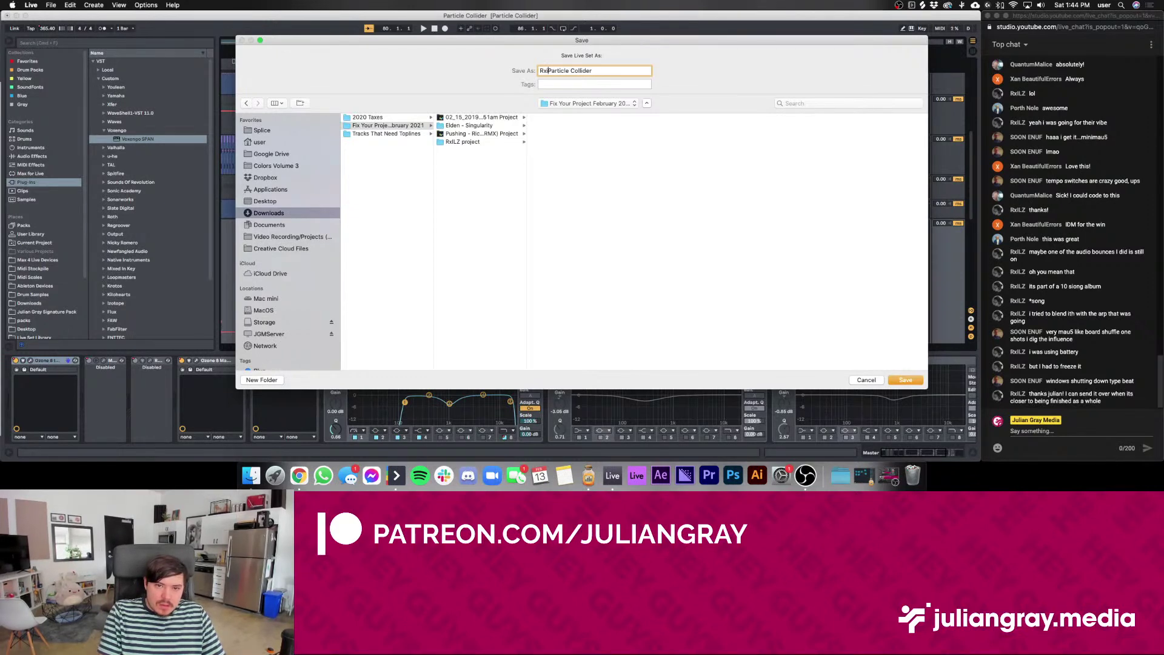
{"action": "key", "text": "Return"}
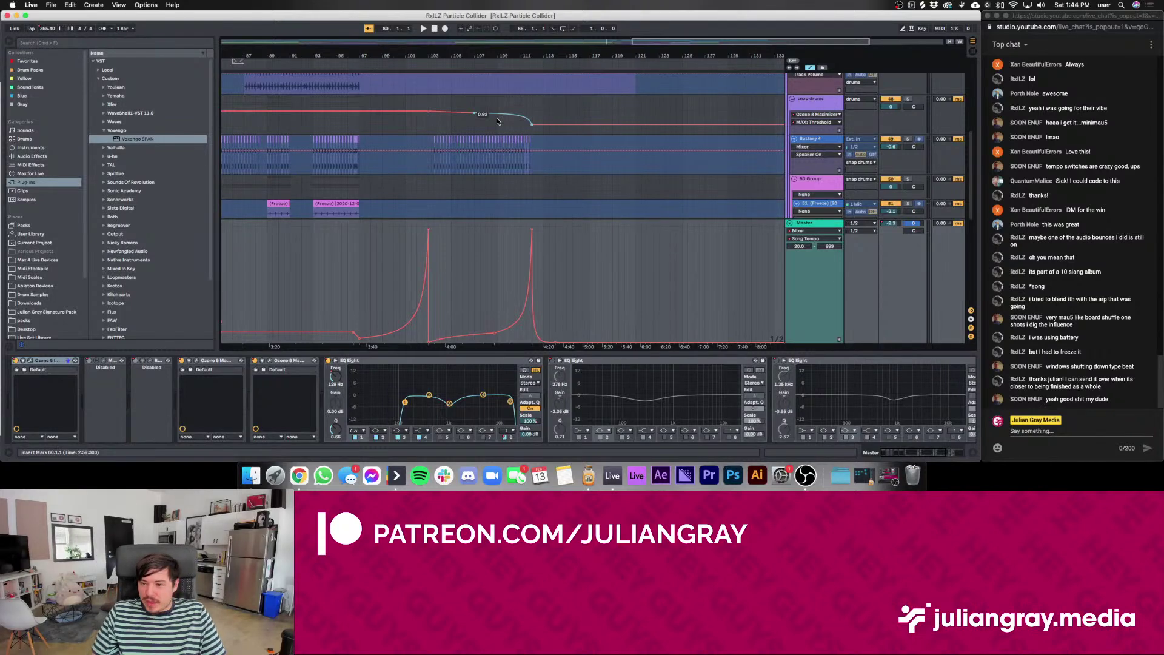
{"action": "left_click", "coordinate": [452, 128]}
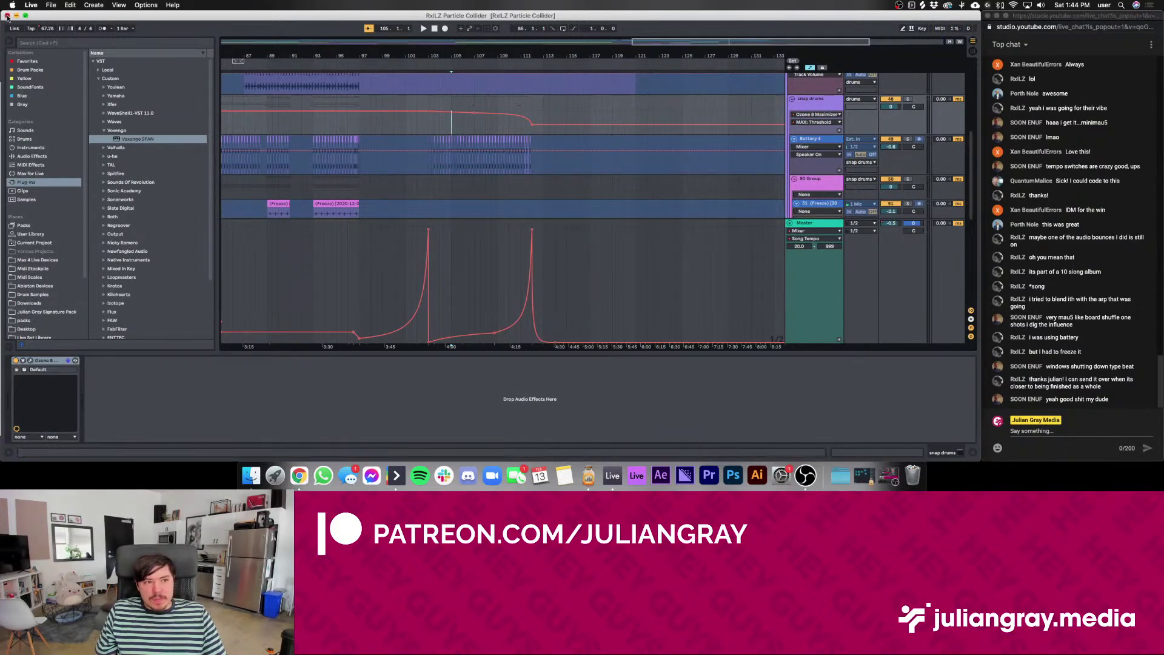
{"action": "left_click", "coordinate": [7, 16]}
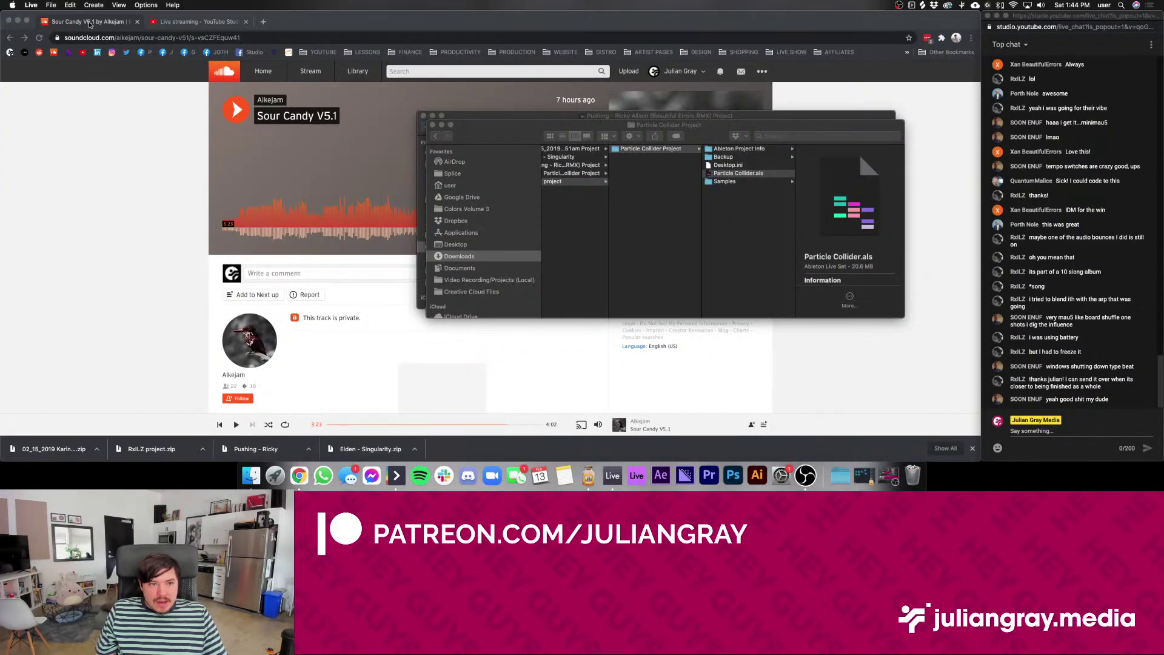
Close both open Finder windows and switch to the minimized OBS window
{"action": "left_click_drag", "start_coordinate": [483, 131], "coordinate": [491, 120]}
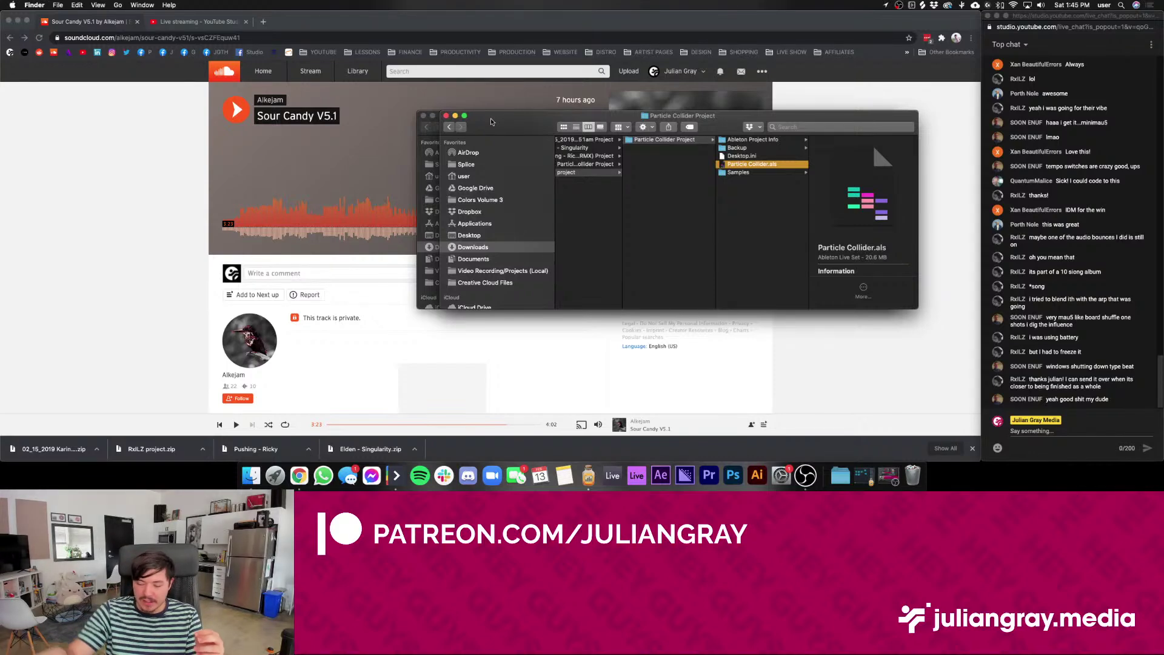
{"action": "left_click_drag", "start_coordinate": [475, 127], "coordinate": [483, 127]}
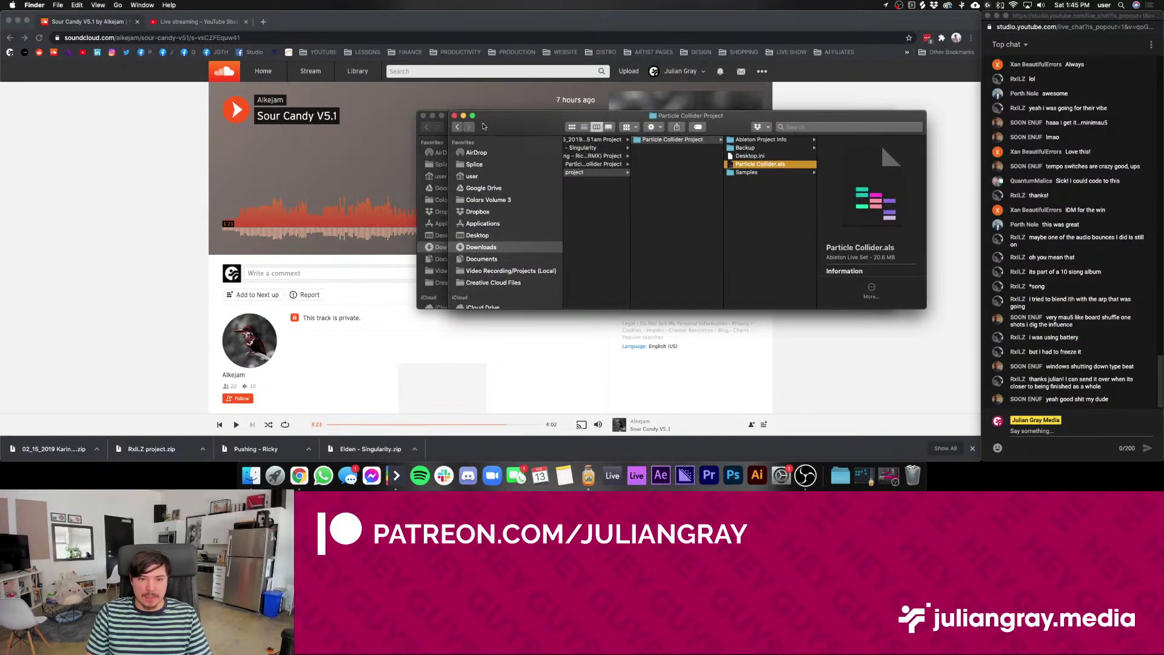
{"action": "left_click", "coordinate": [423, 116]}
{"action": "left_click", "coordinate": [455, 116]}
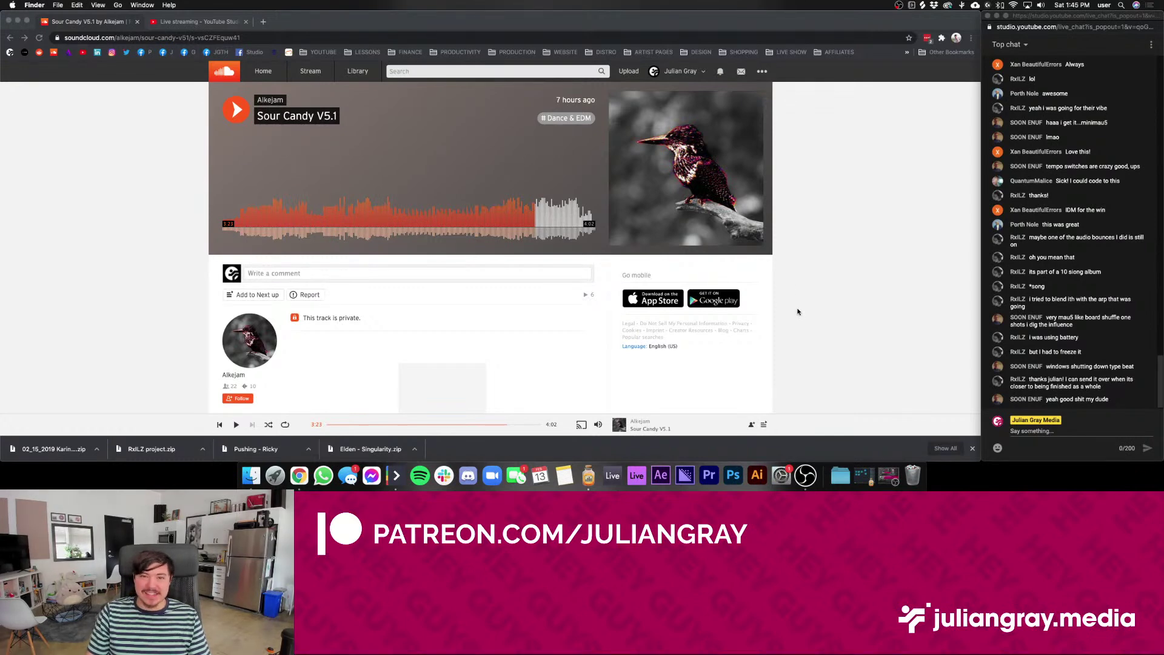
{"action": "right_click", "coordinate": [813, 477]}
{"action": "left_click", "coordinate": [811, 477]}
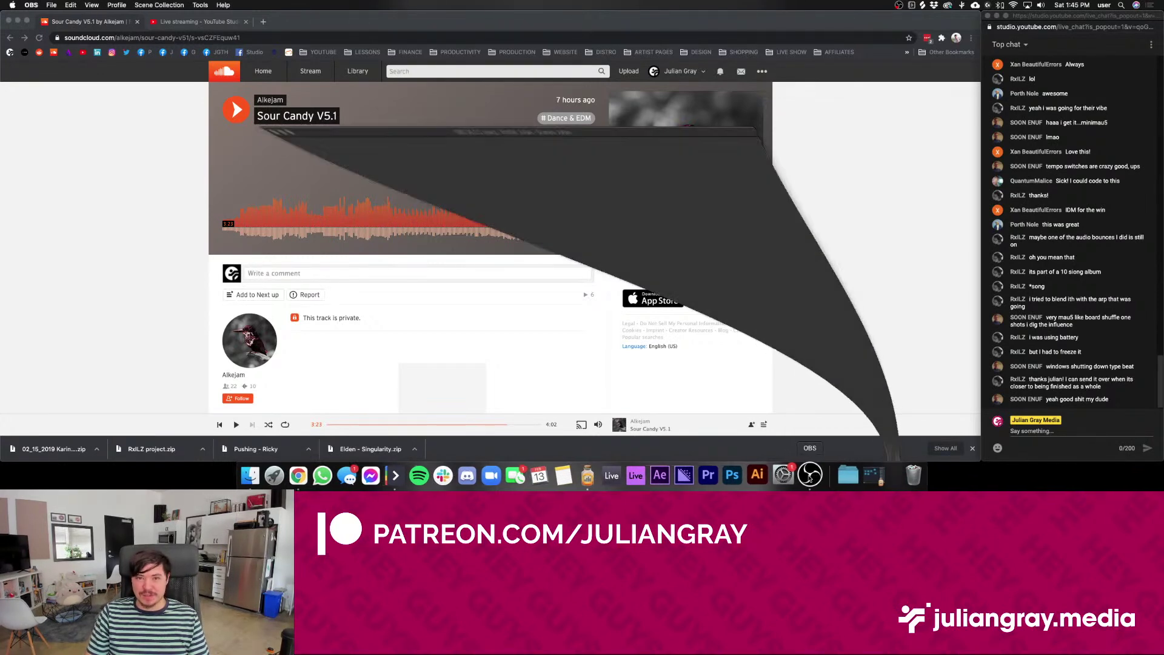